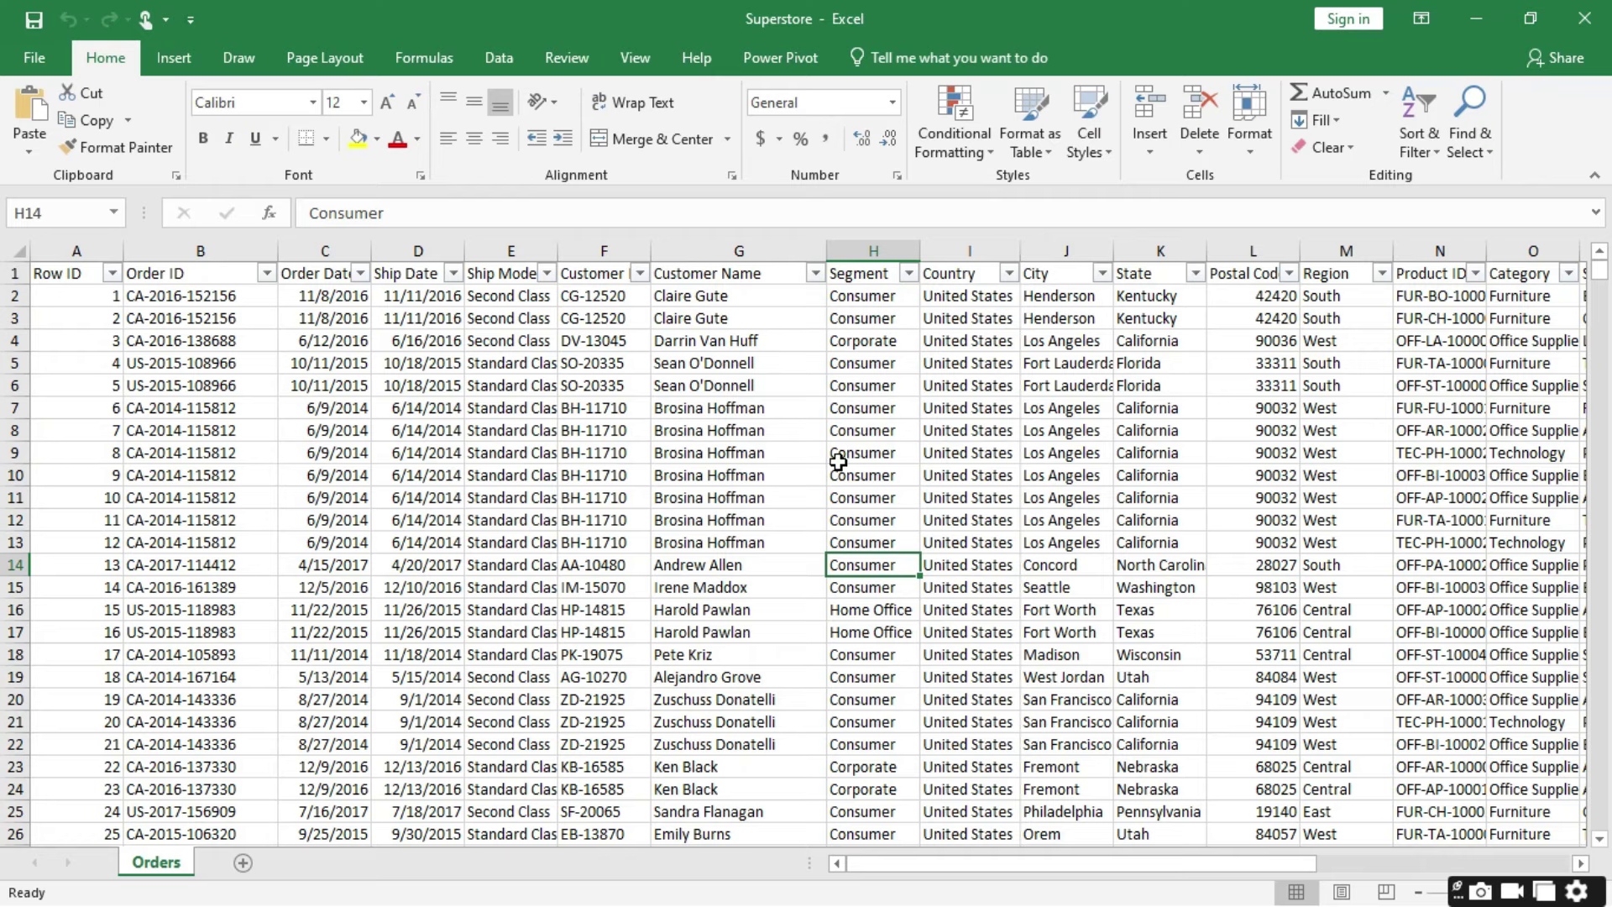
Step: Look through the columns of the Orders sheet, from Row ID across to Profit
scroll(838, 461, right, 2)
scroll(838, 461, left, 2)
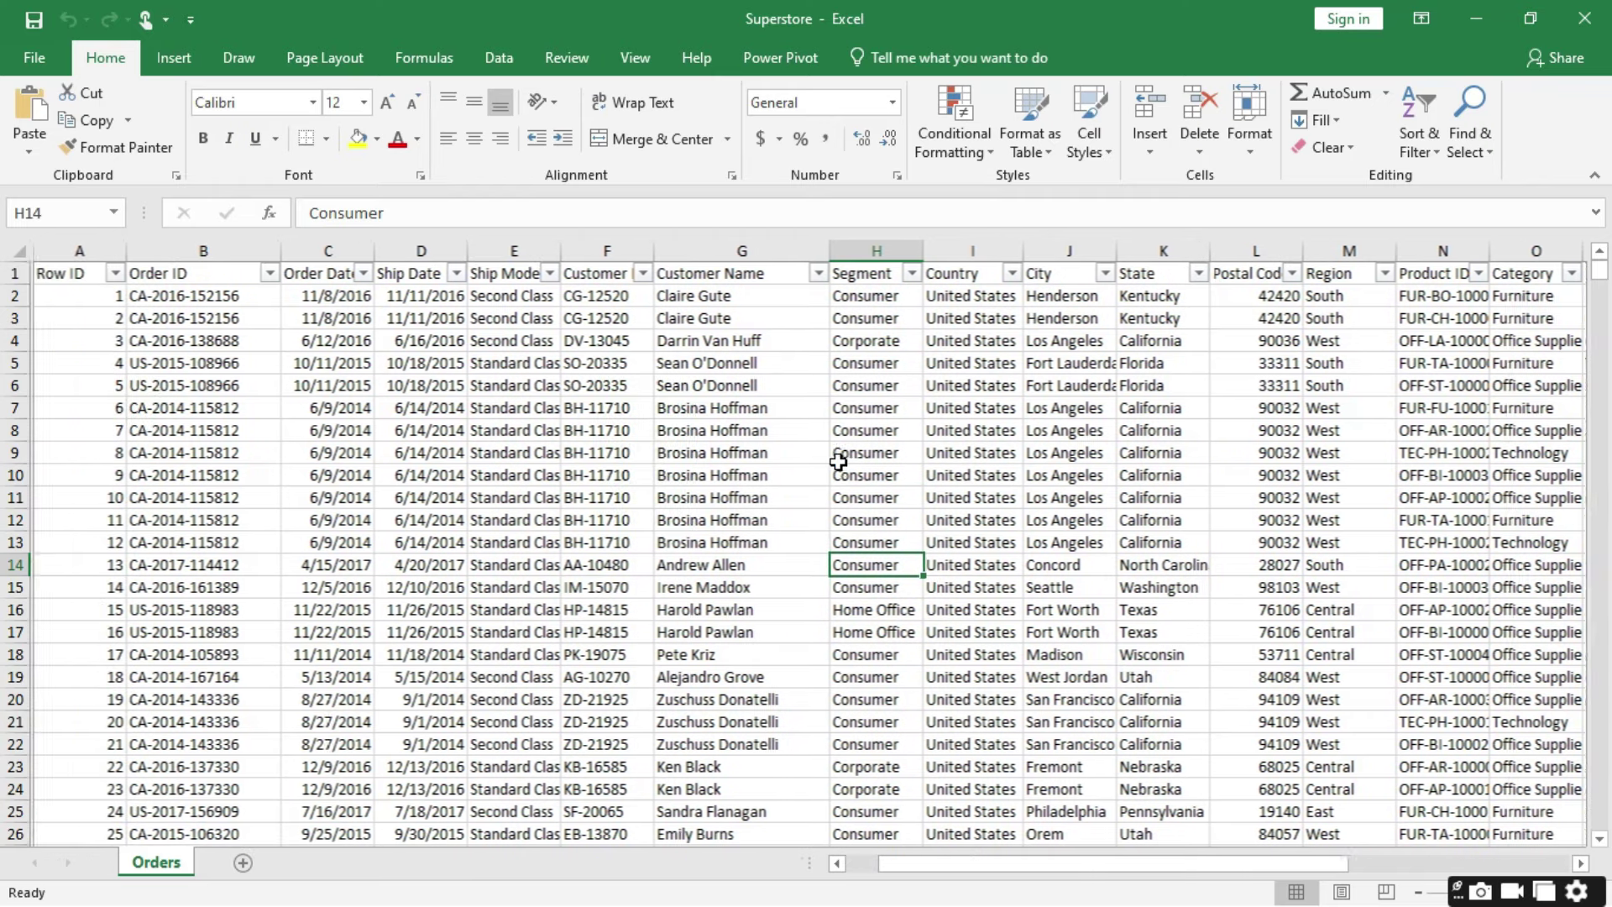
scroll(838, 461, right, 2)
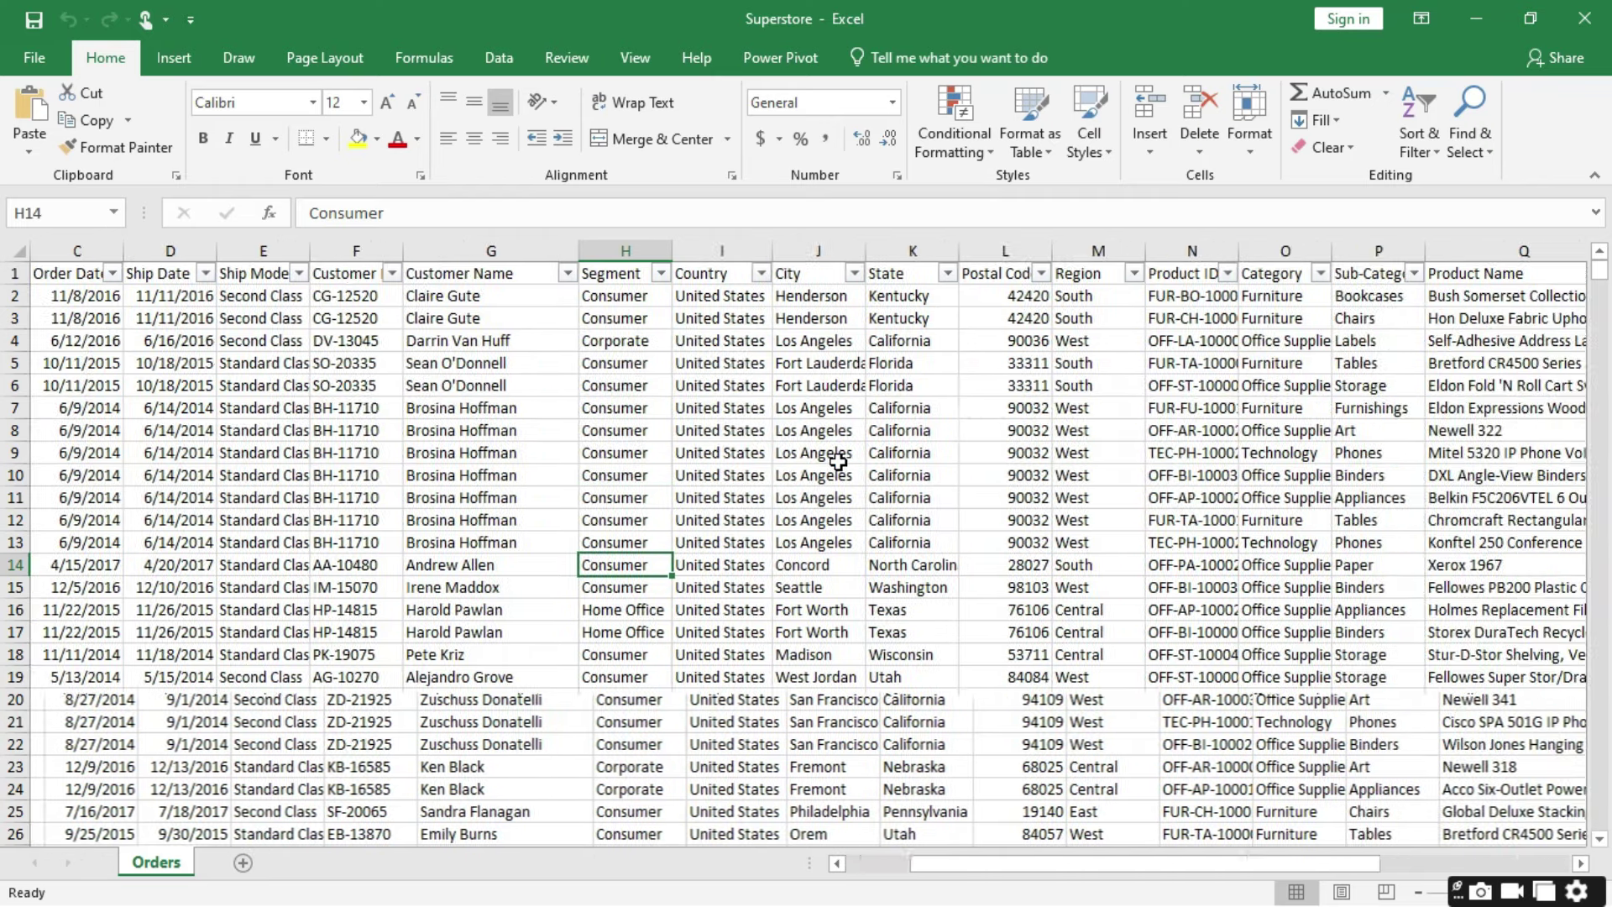
scroll(838, 461, left, 2)
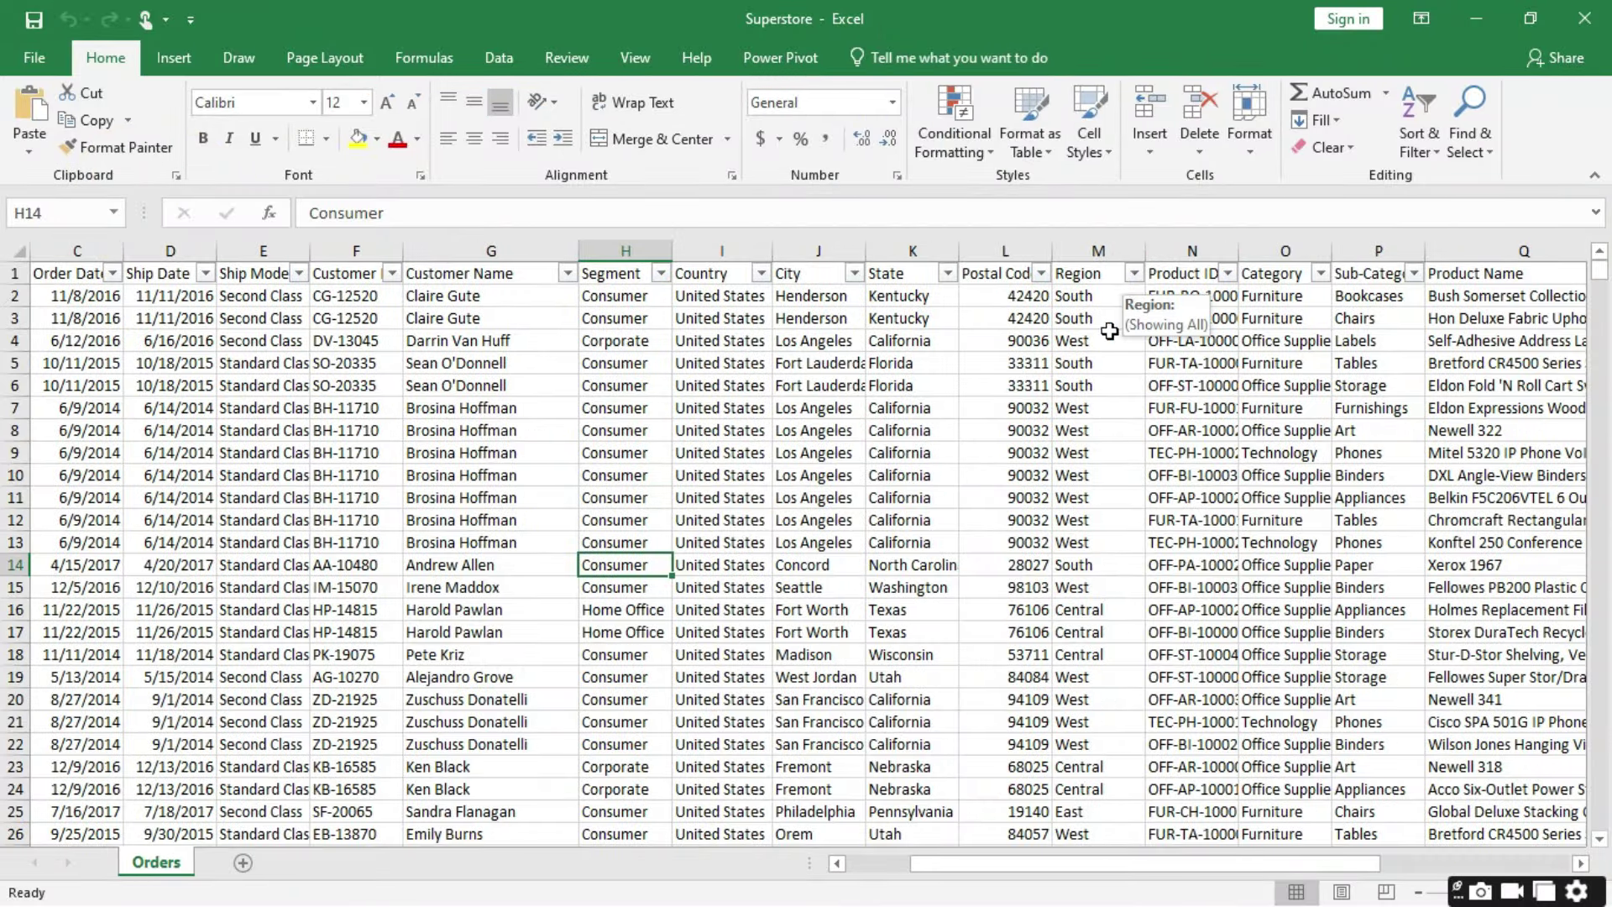
scroll(1085, 419, right, 1)
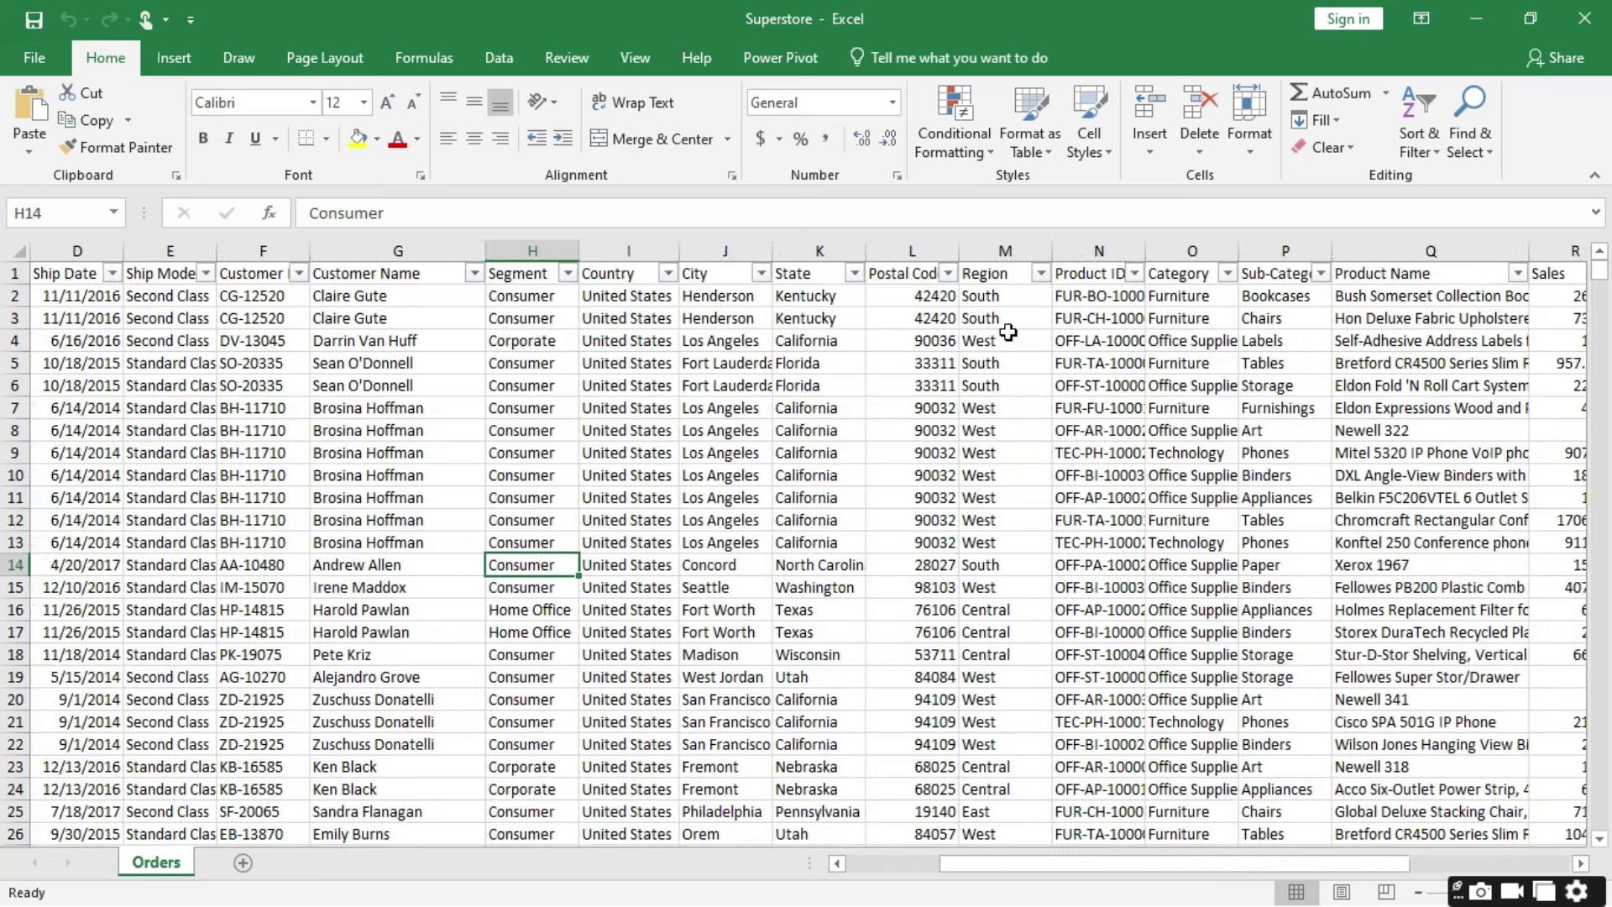
scroll(1005, 384, right, 2)
scroll(1005, 383, right, 7)
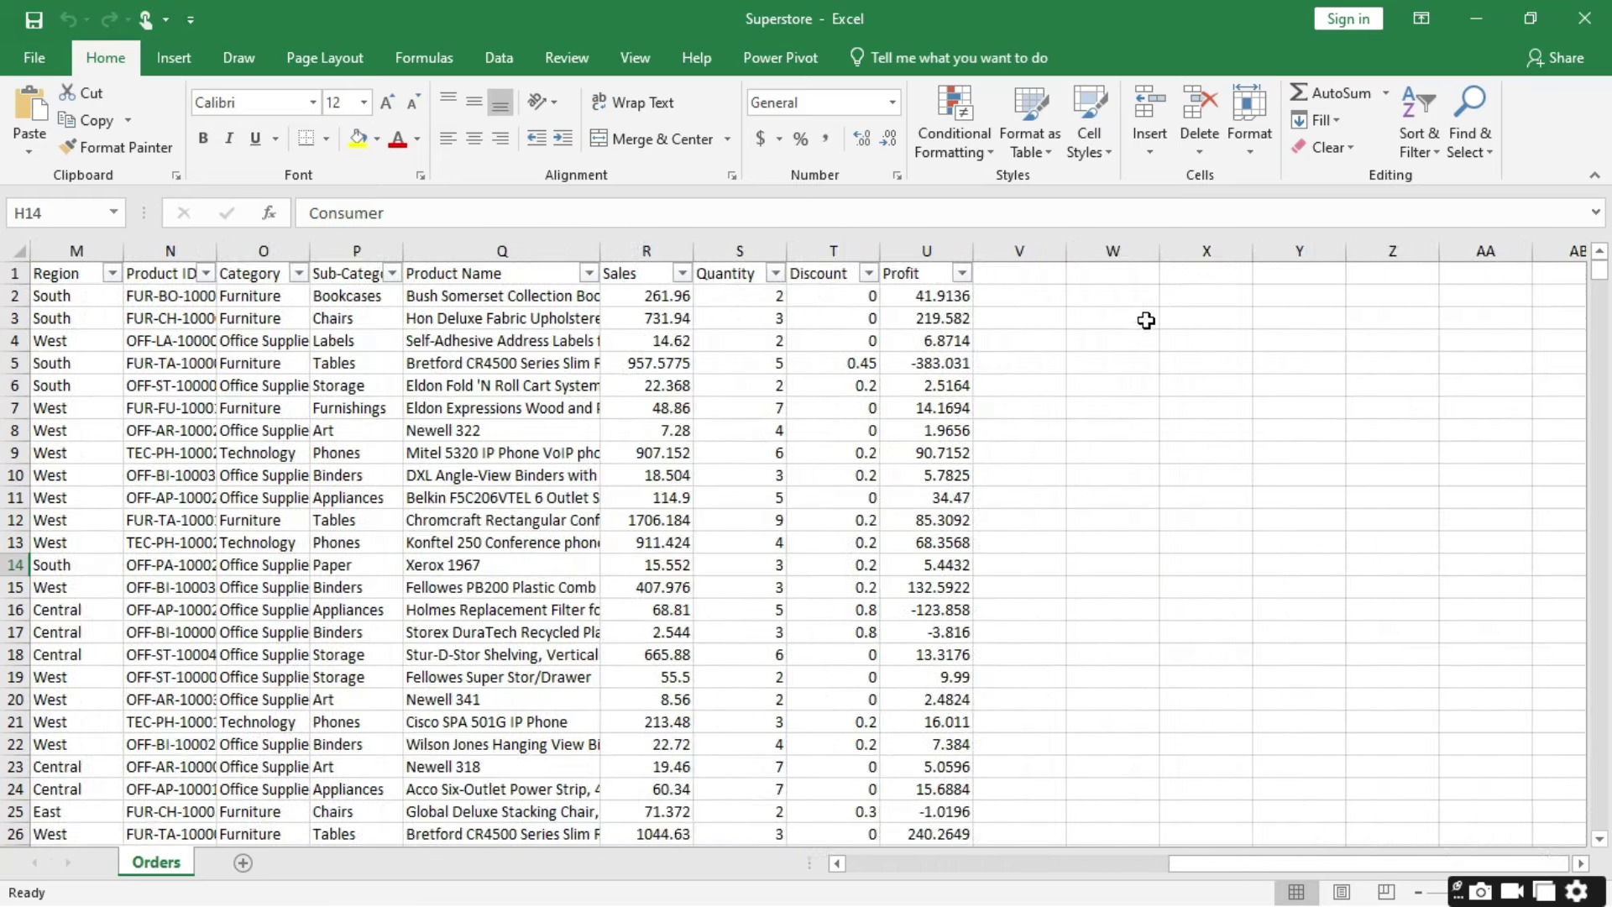
click(1134, 319)
text(=SUMIF)
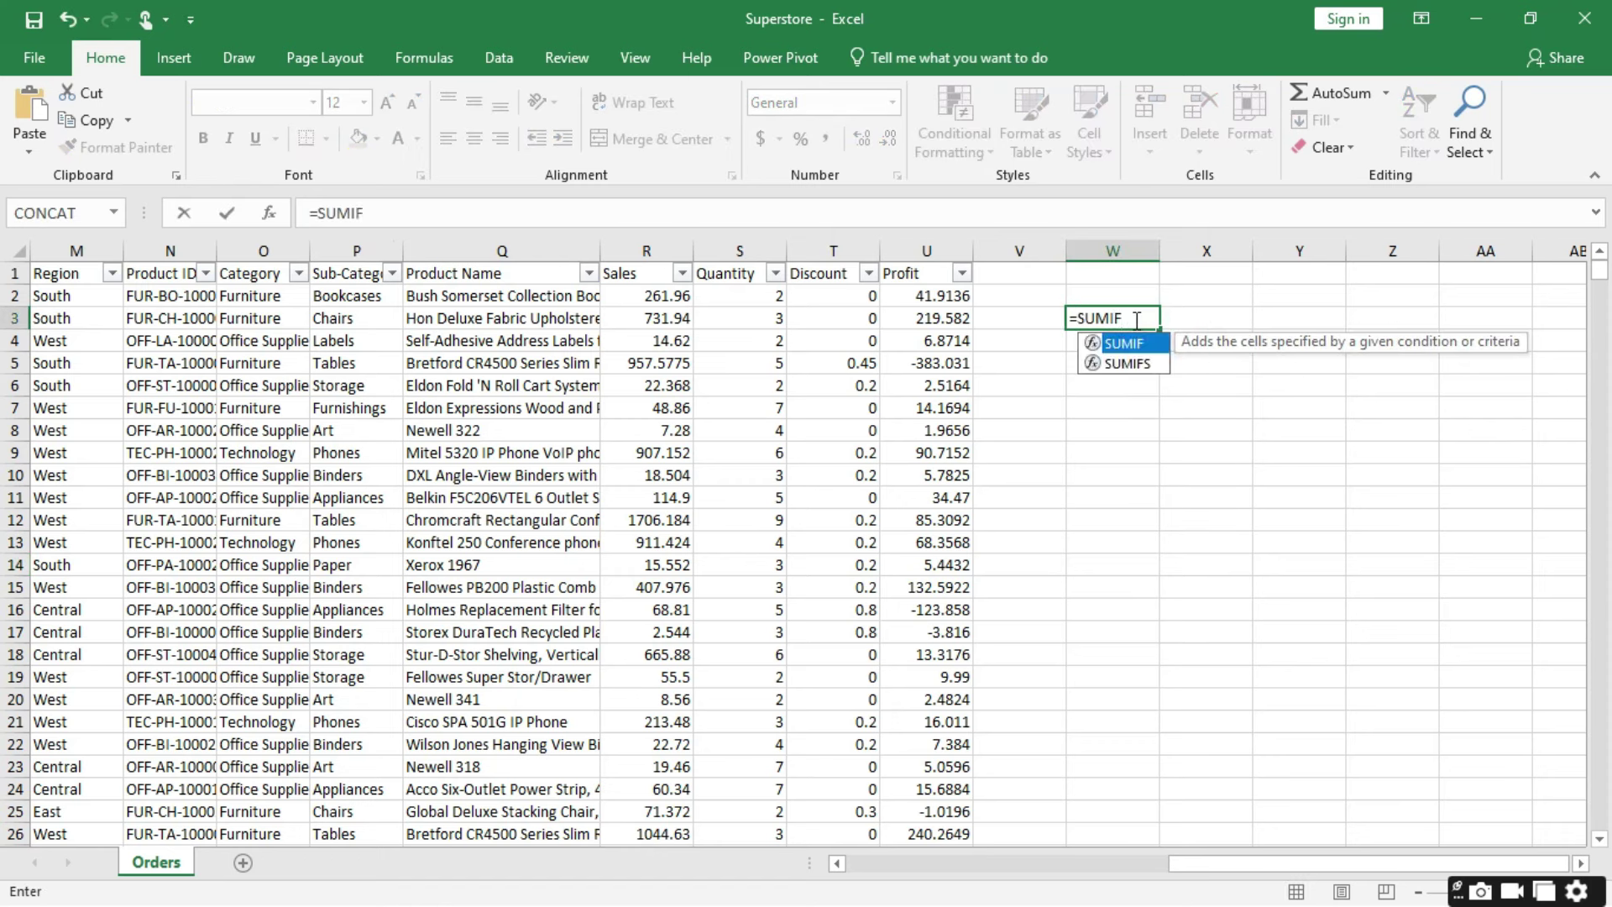
text(()
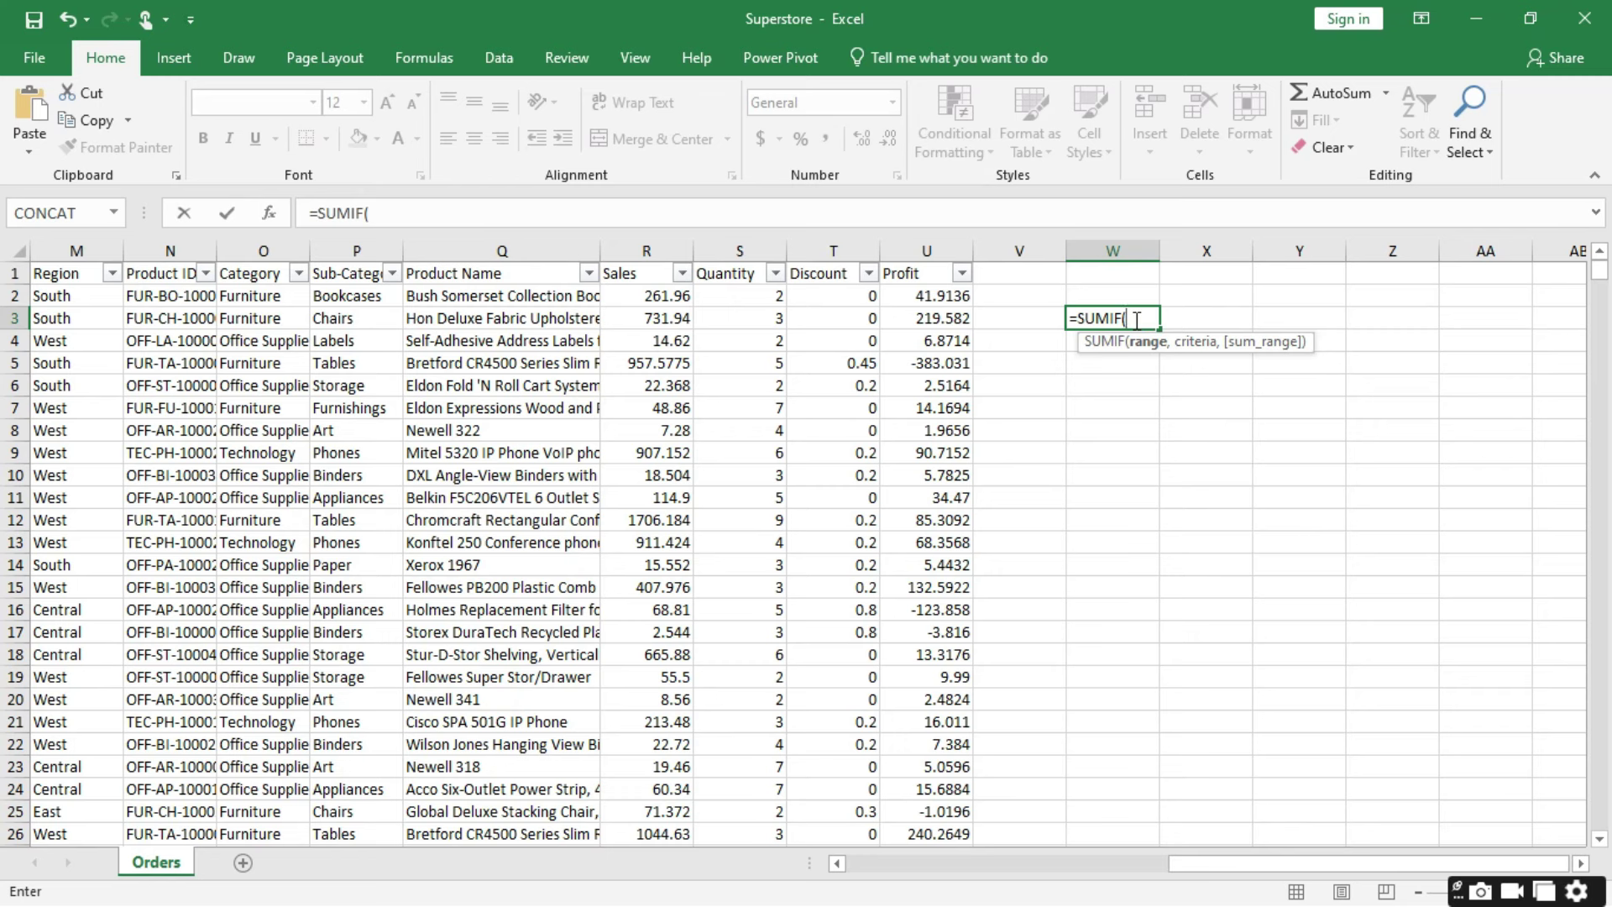
key(BackSpace)
key(BackSpace)
key(BackSpace)
key(BackSpace)
key(BackSpace)
key(BackSpace)
key(BackSpace)
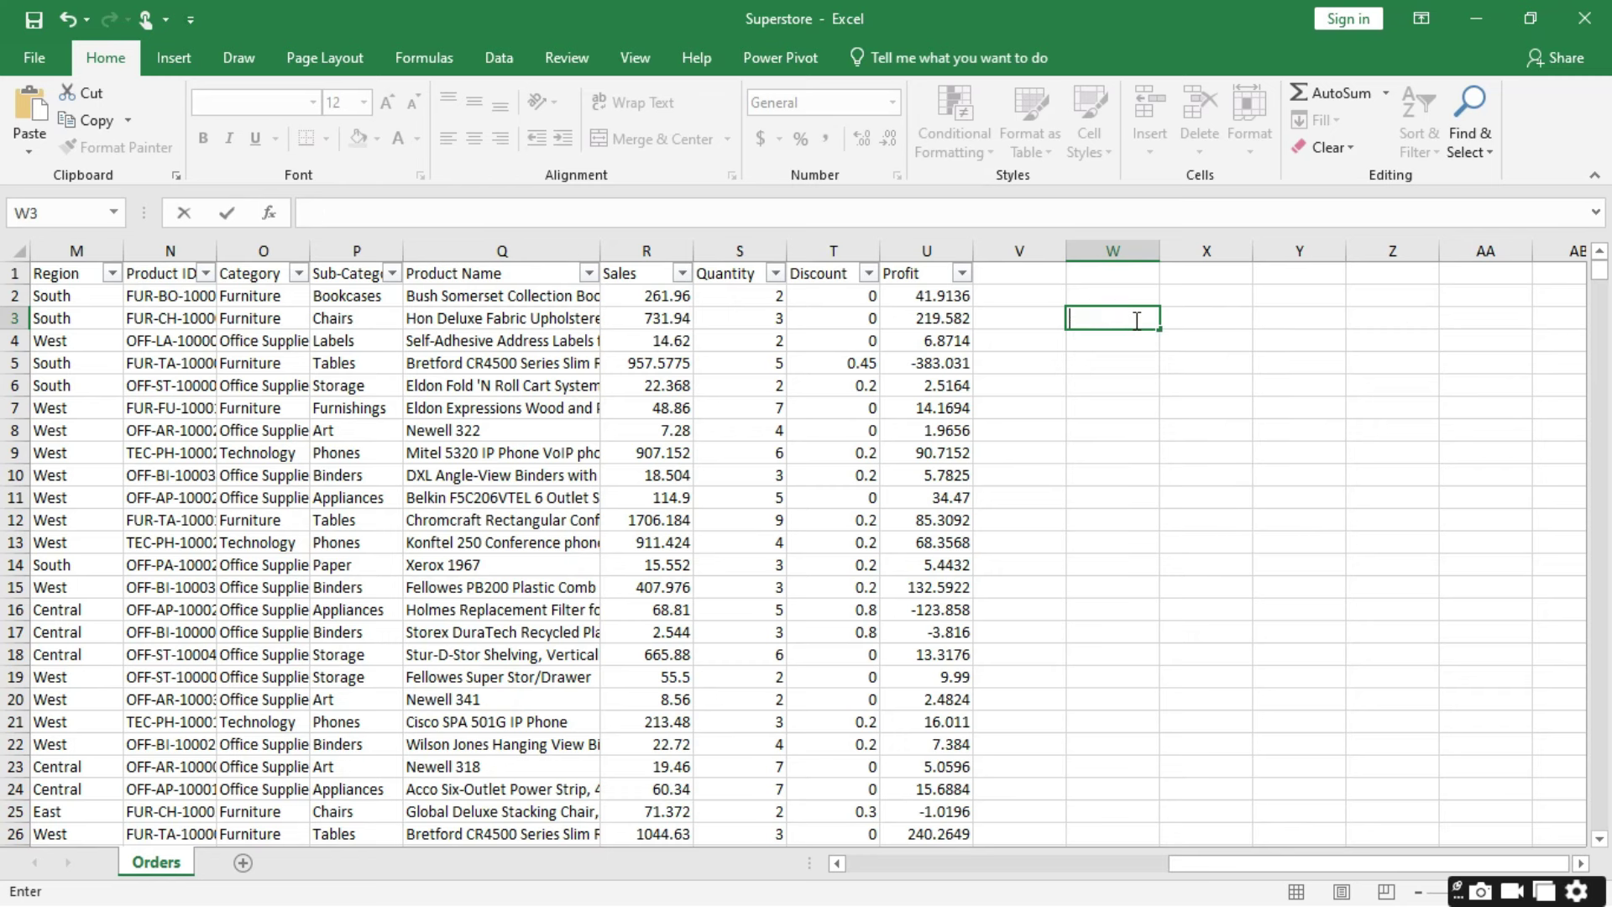
click(1103, 409)
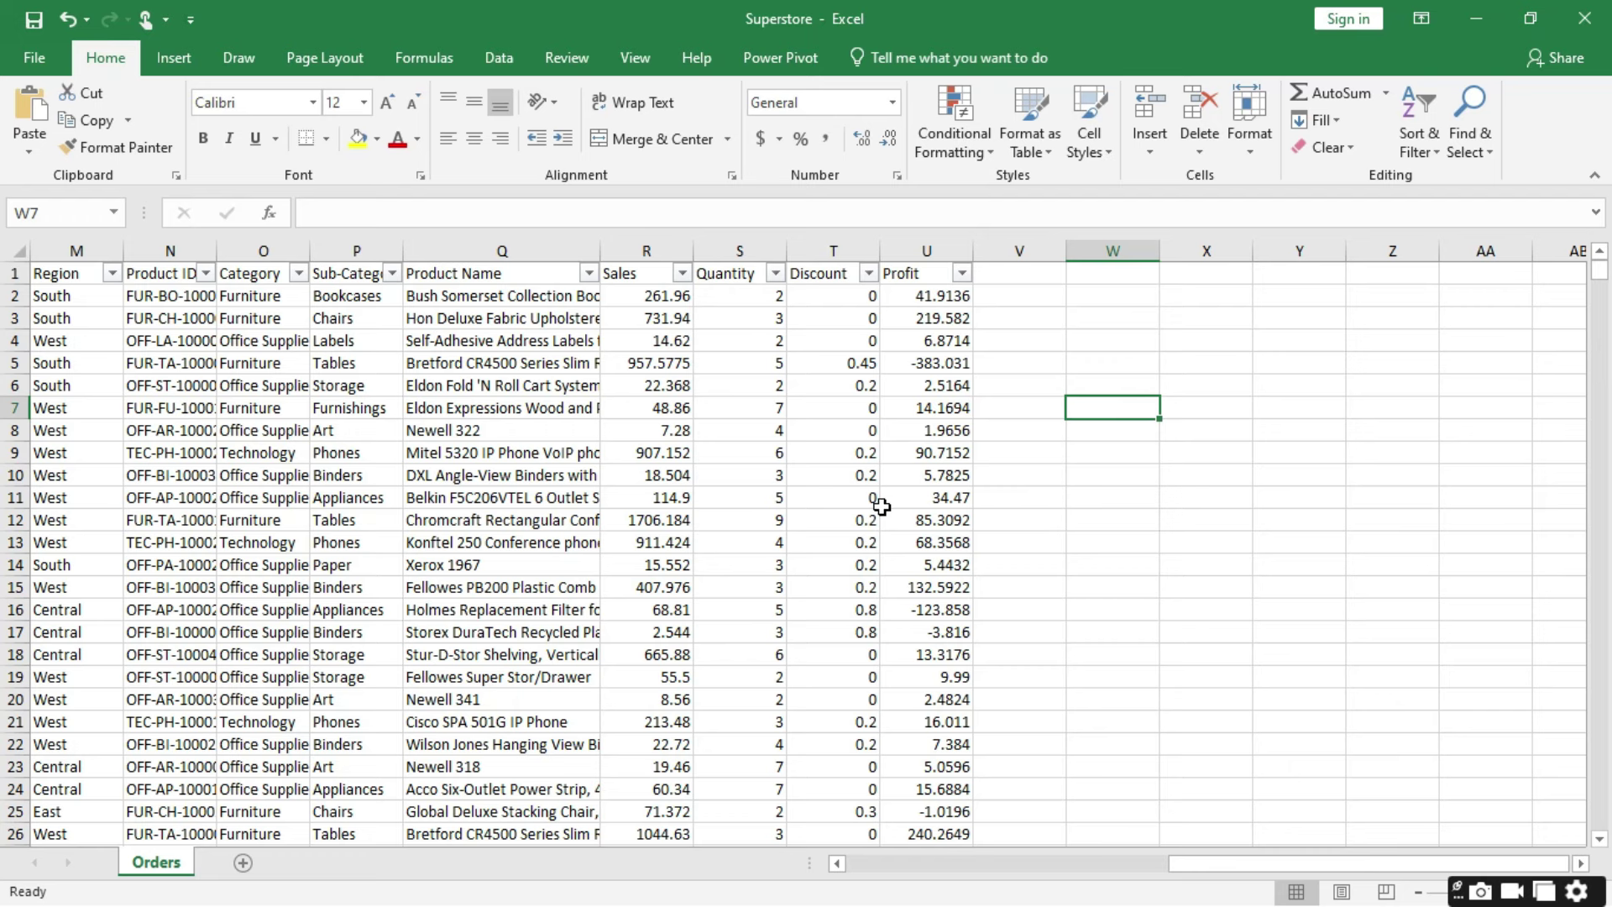
Step: Create a PivotTable on a new worksheet from the Orders data in range A1:U9995
scroll(881, 505, left, 2)
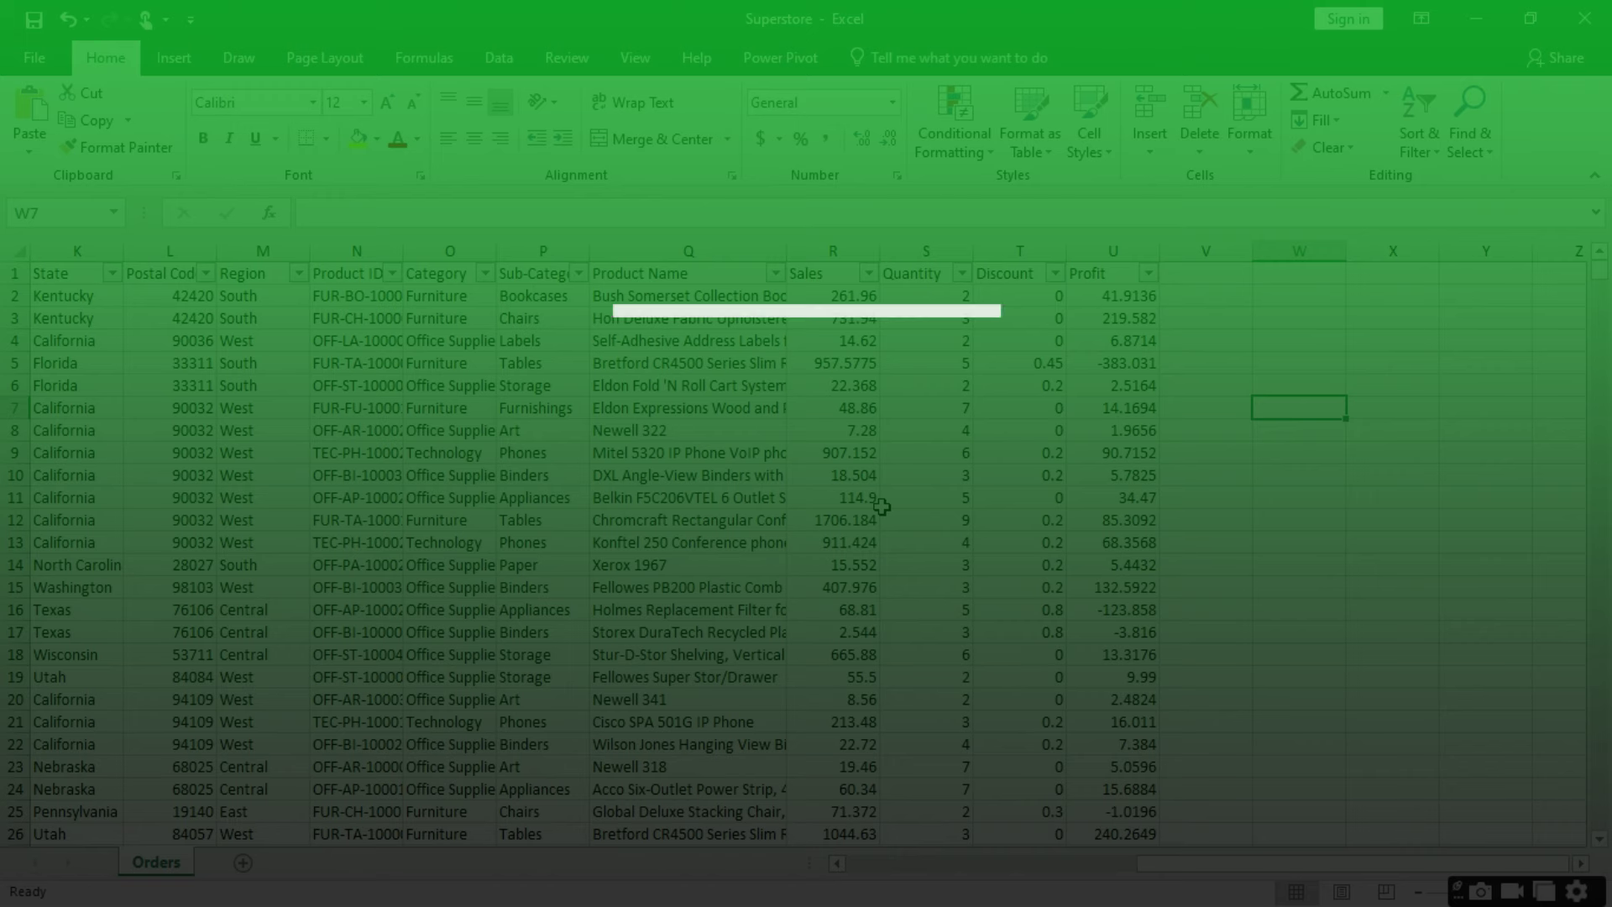
scroll(560, 464, left, 7)
scroll(560, 465, left, 3)
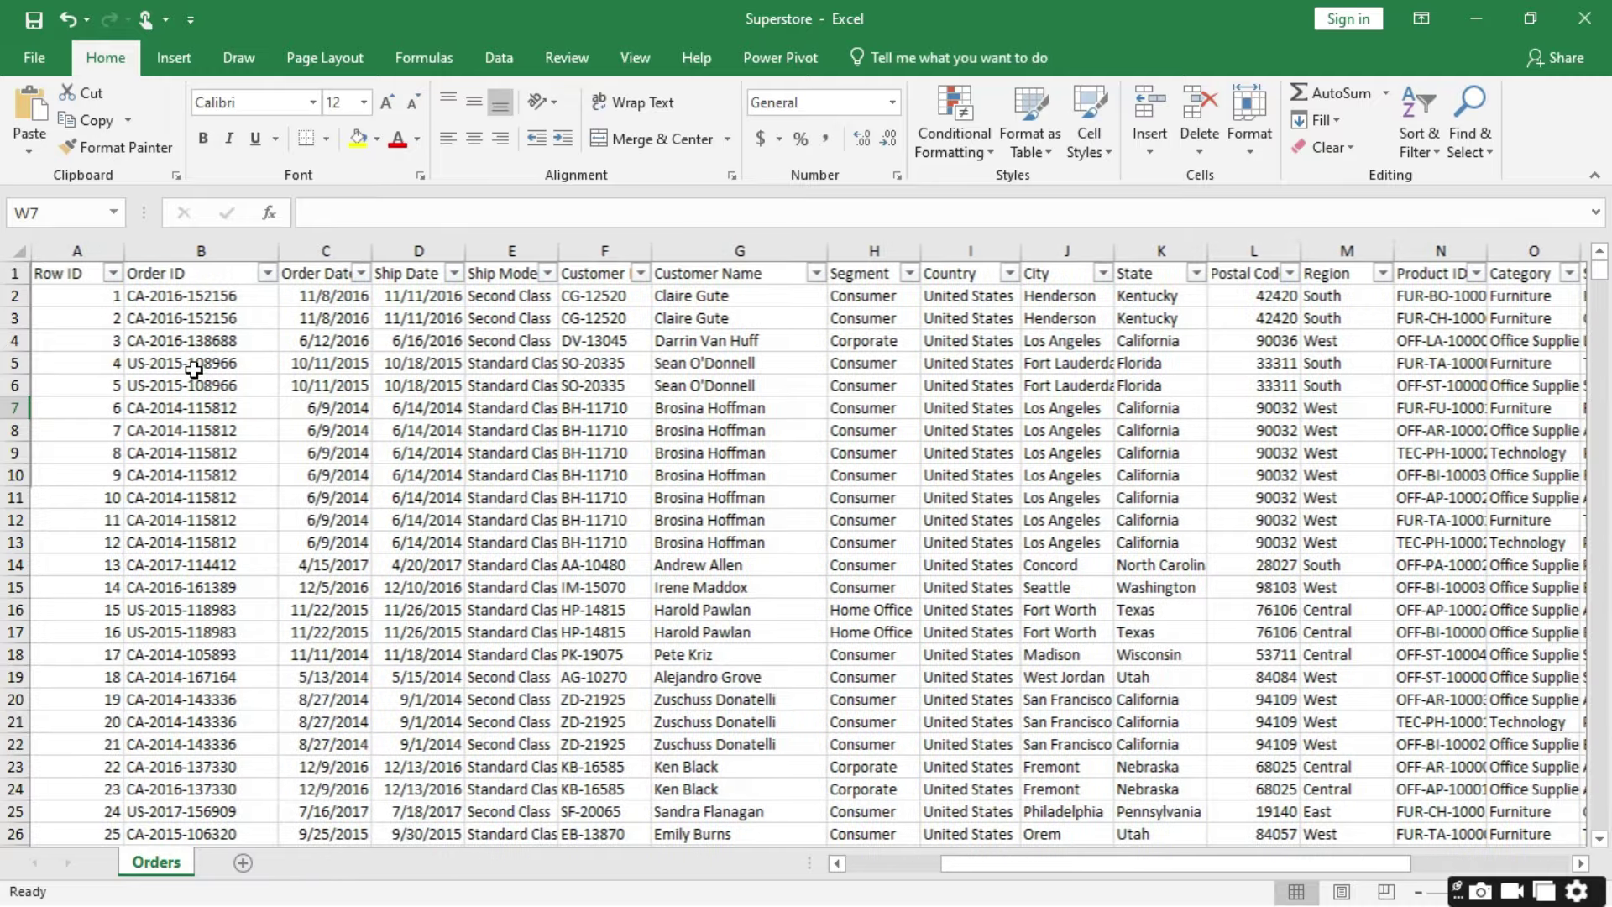
click(71, 275)
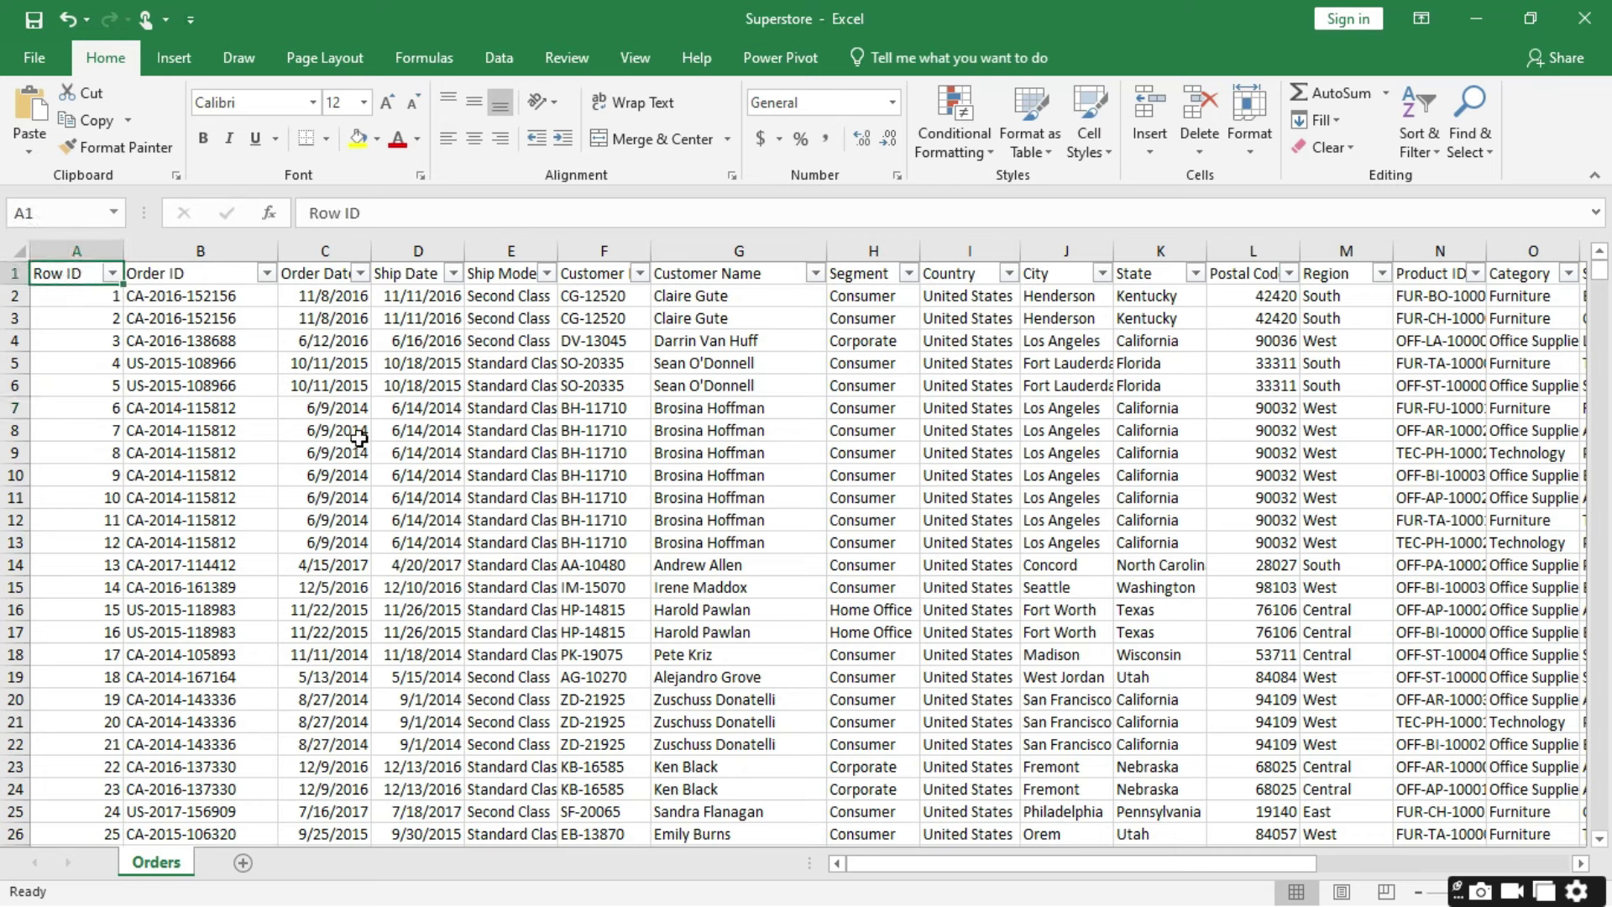
click(180, 65)
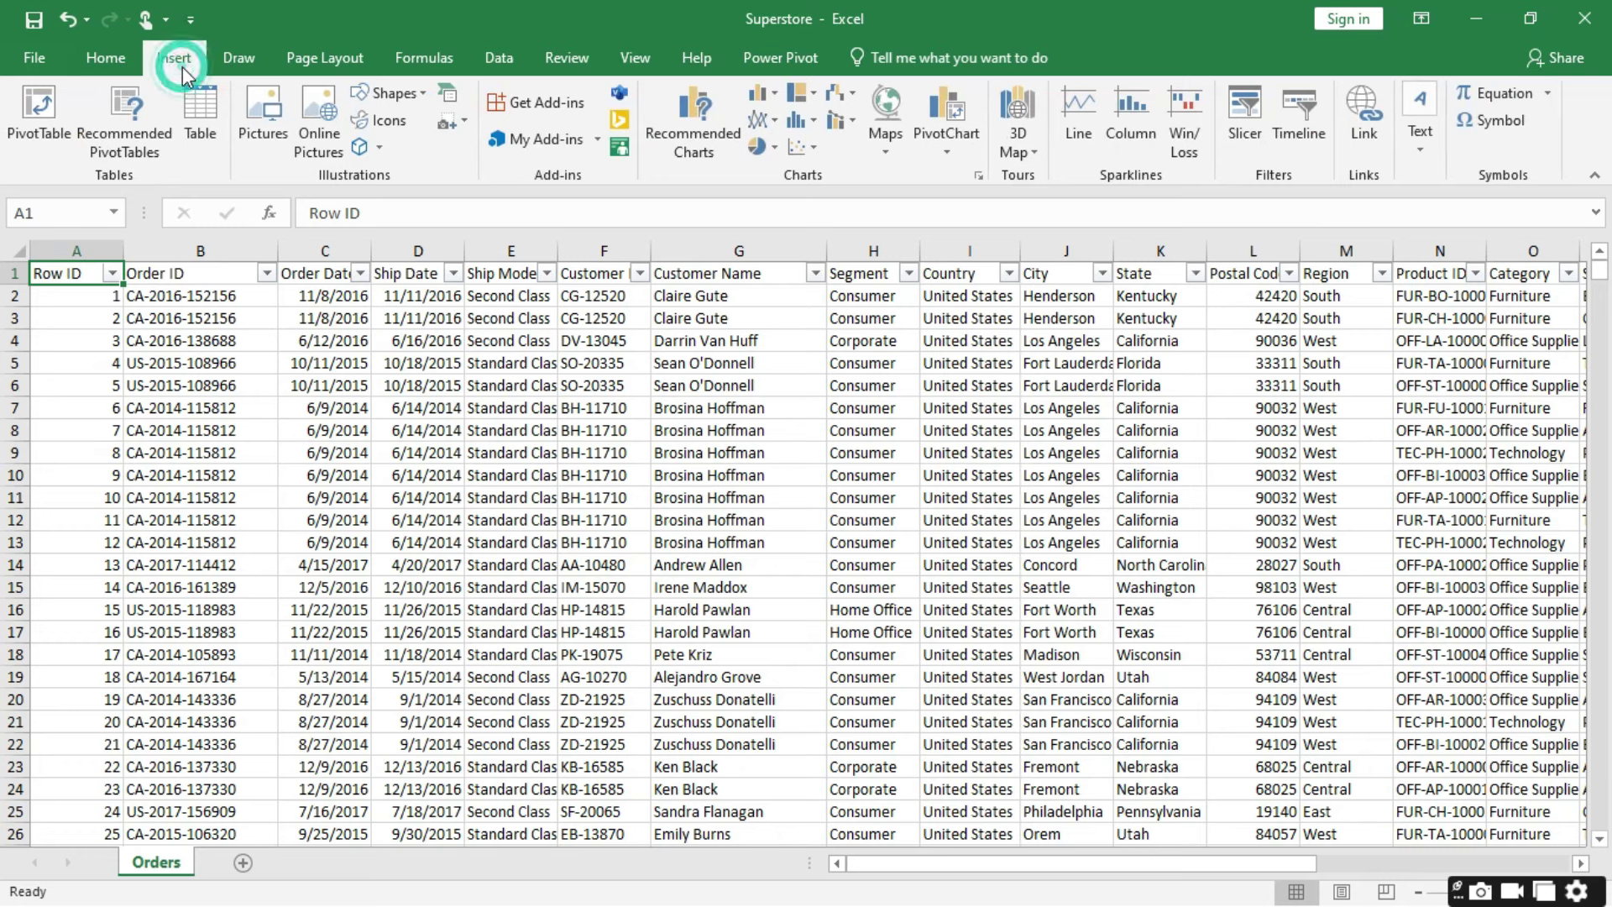
click(33, 104)
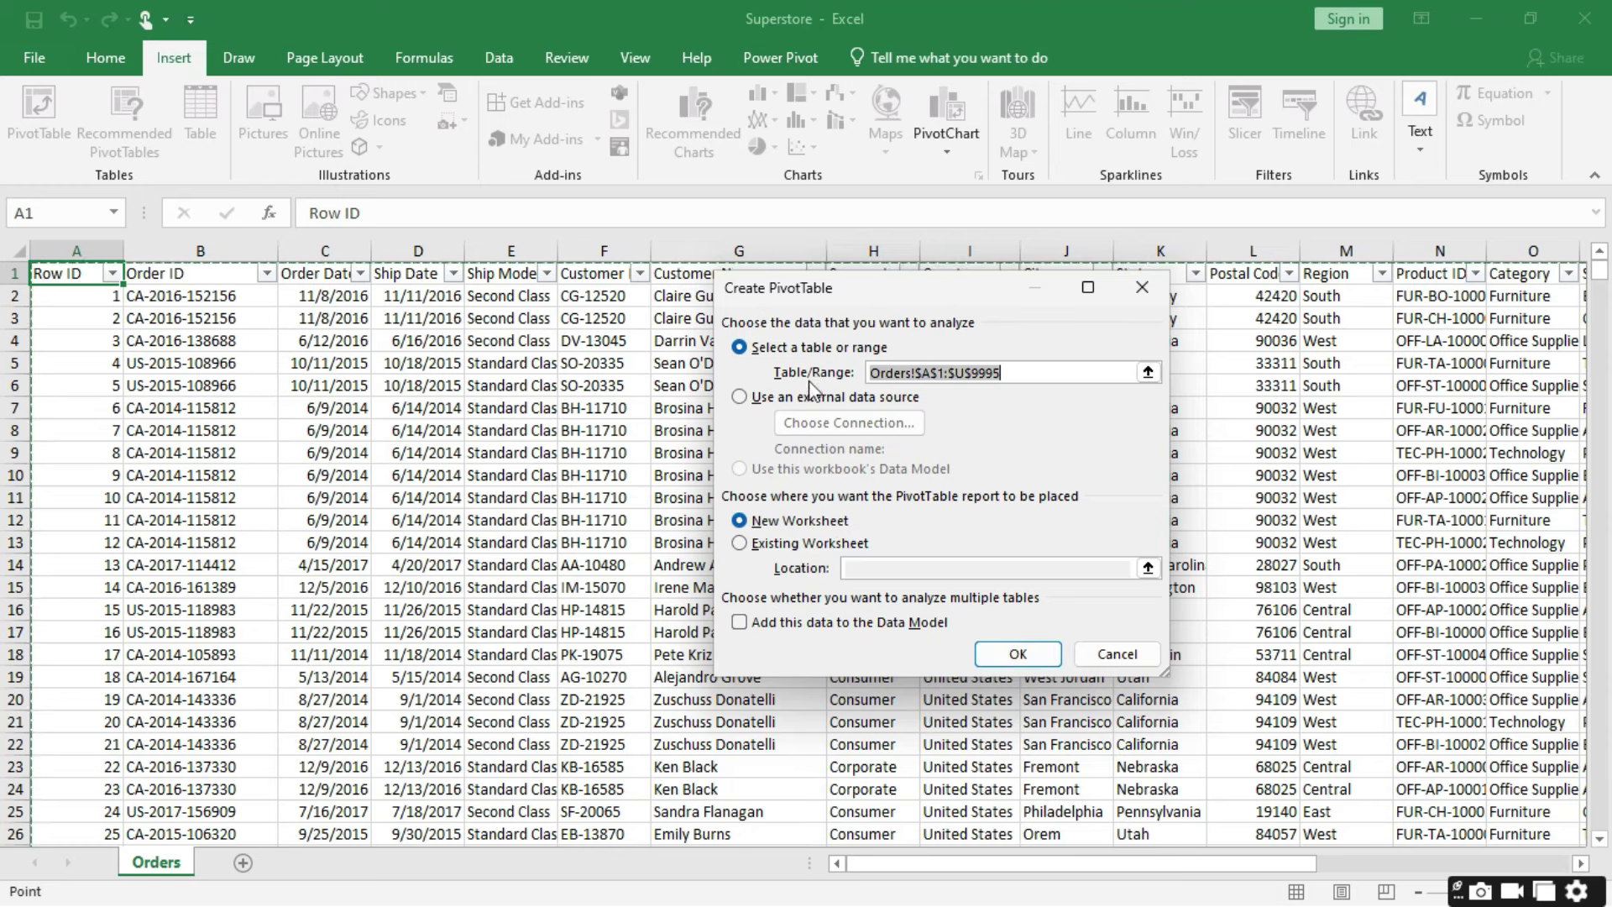
click(1017, 655)
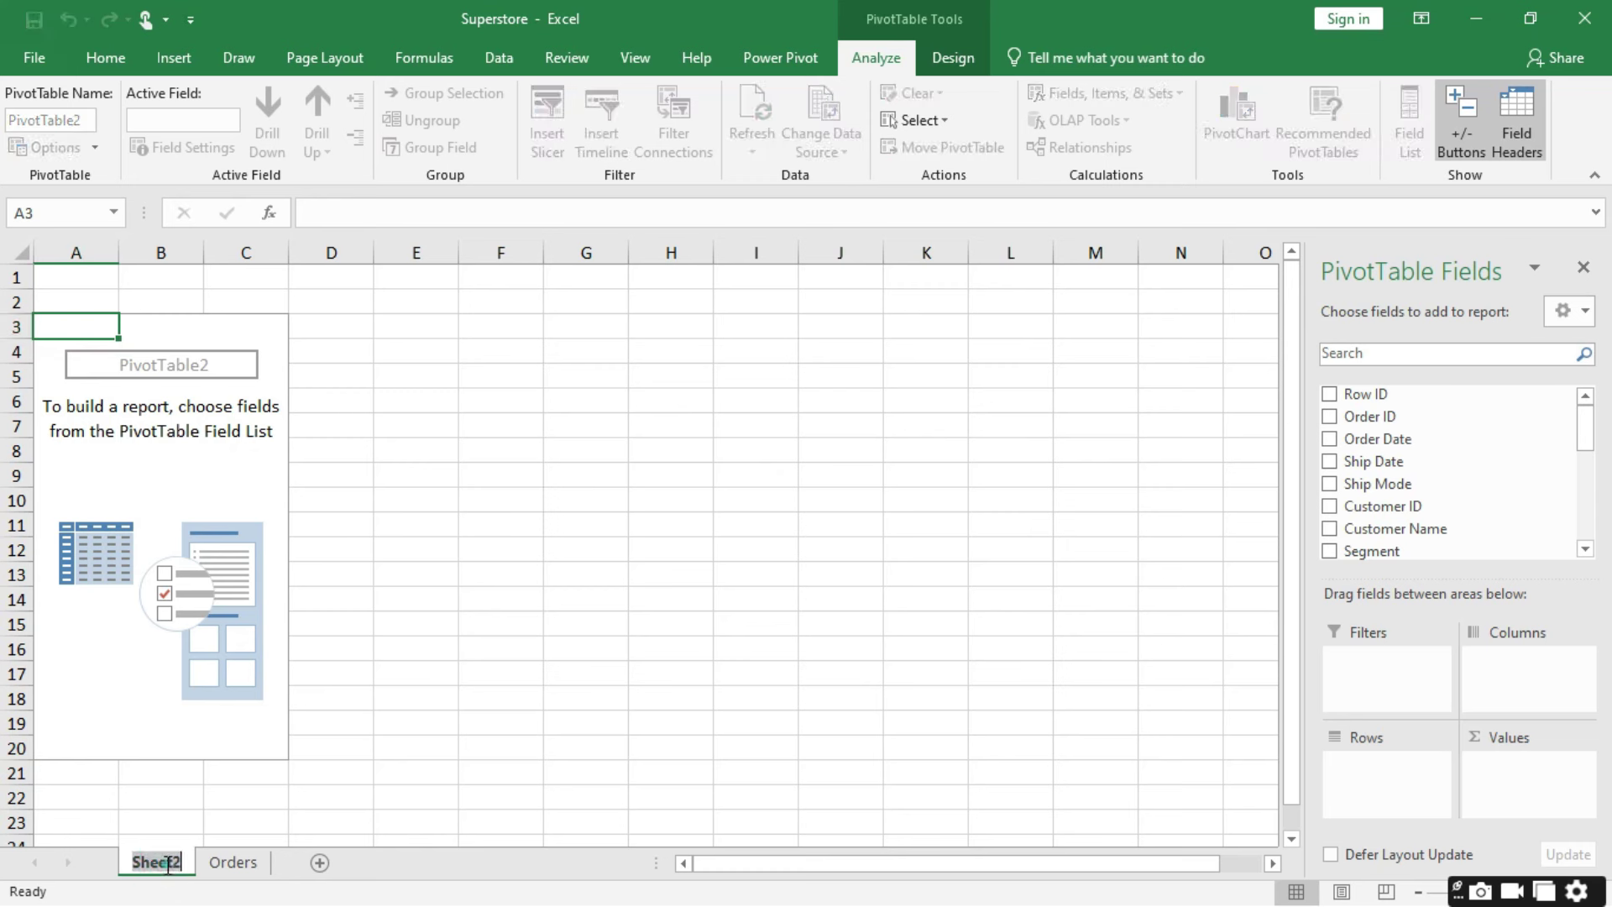
Step: Rename the new PivotTable worksheet as Pivot Table and move it after the Orders sheet
double_click(156, 862)
text(Pi)
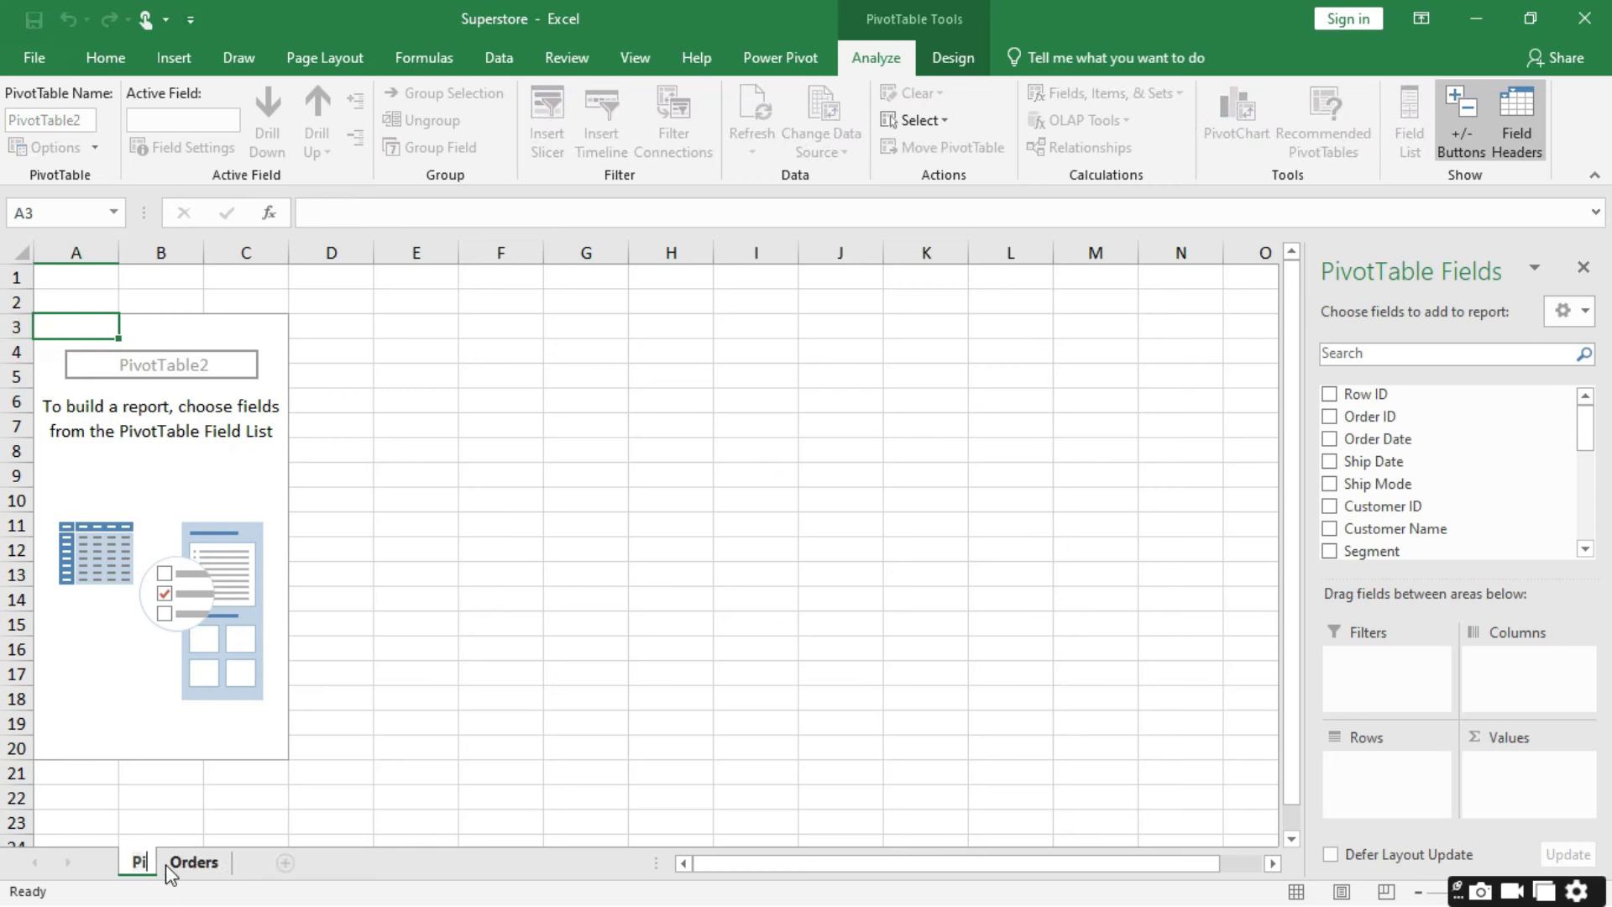
text(vot Table)
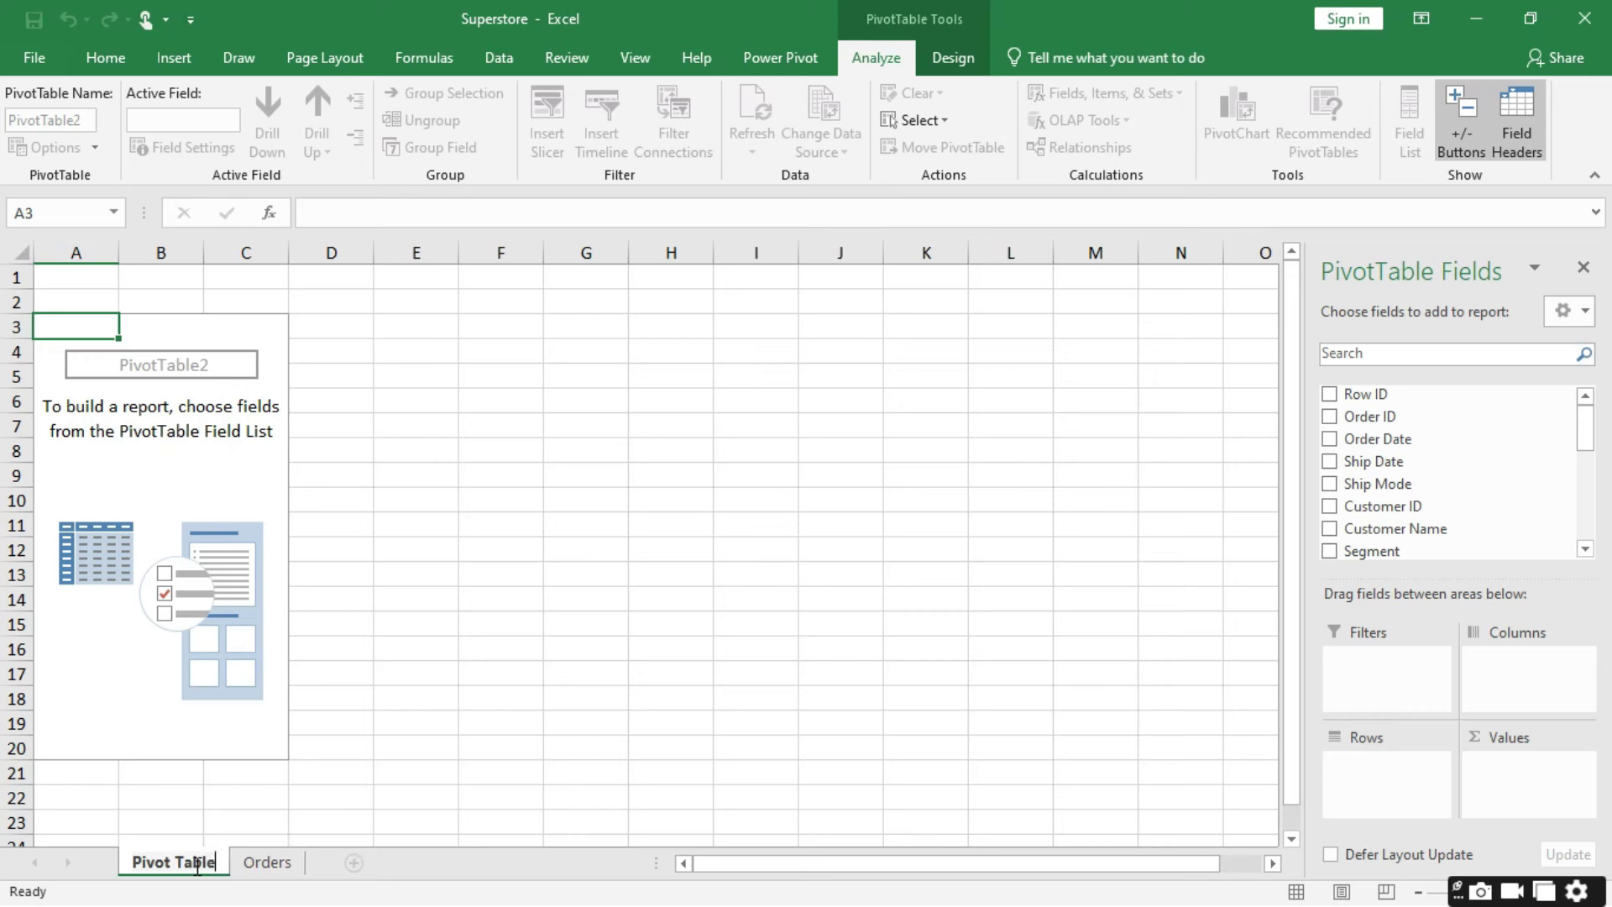
click(324, 807)
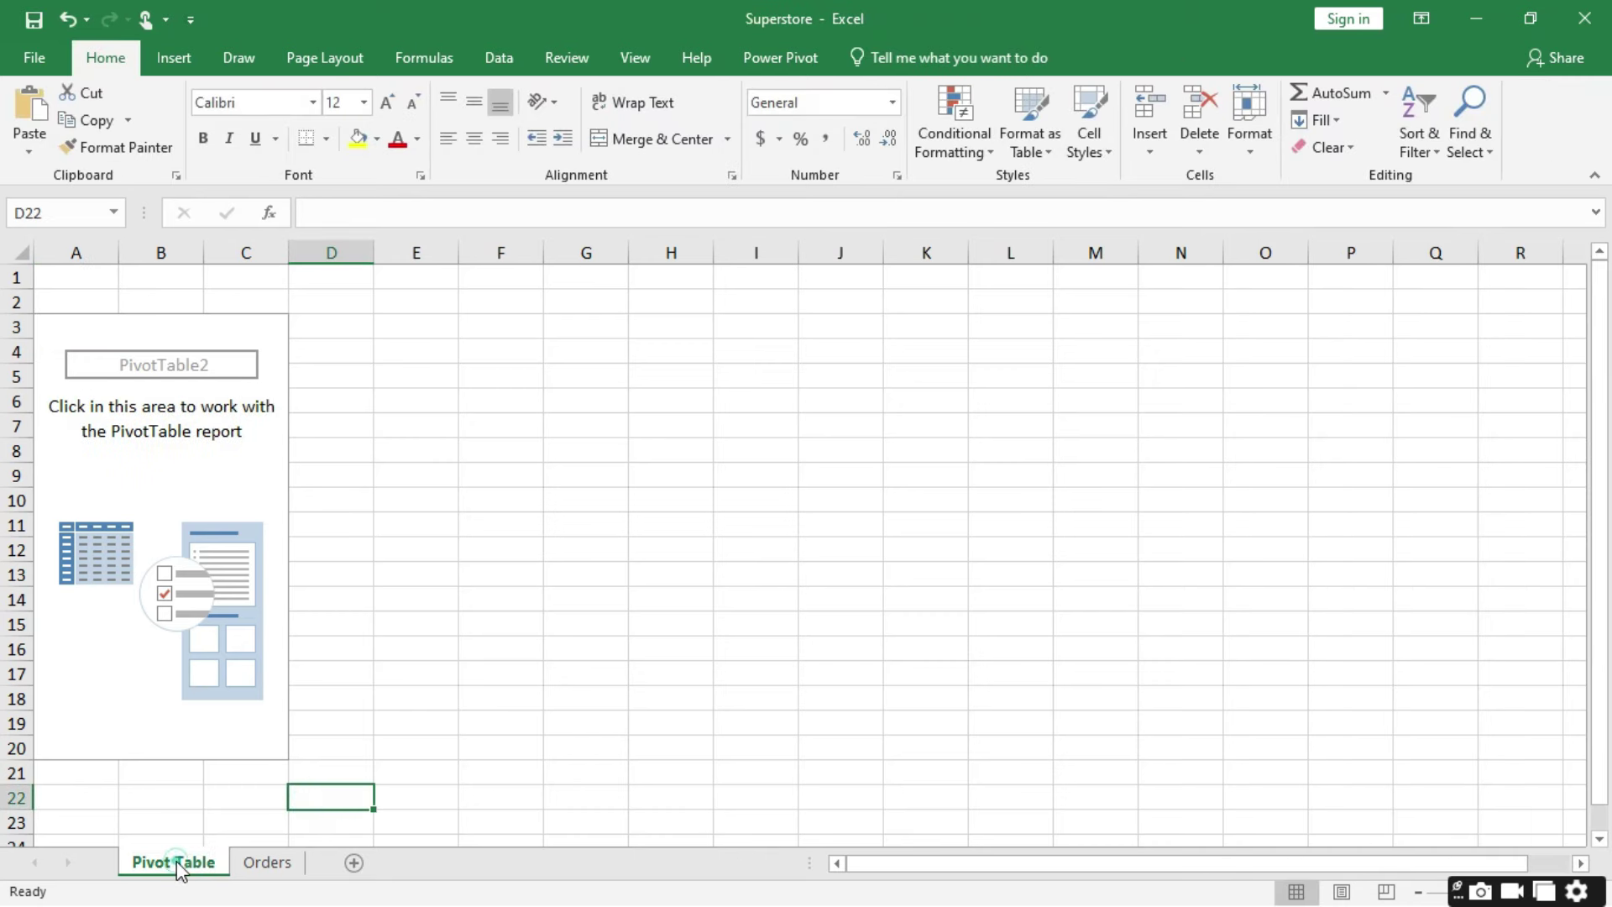
drag(178, 870, 309, 860)
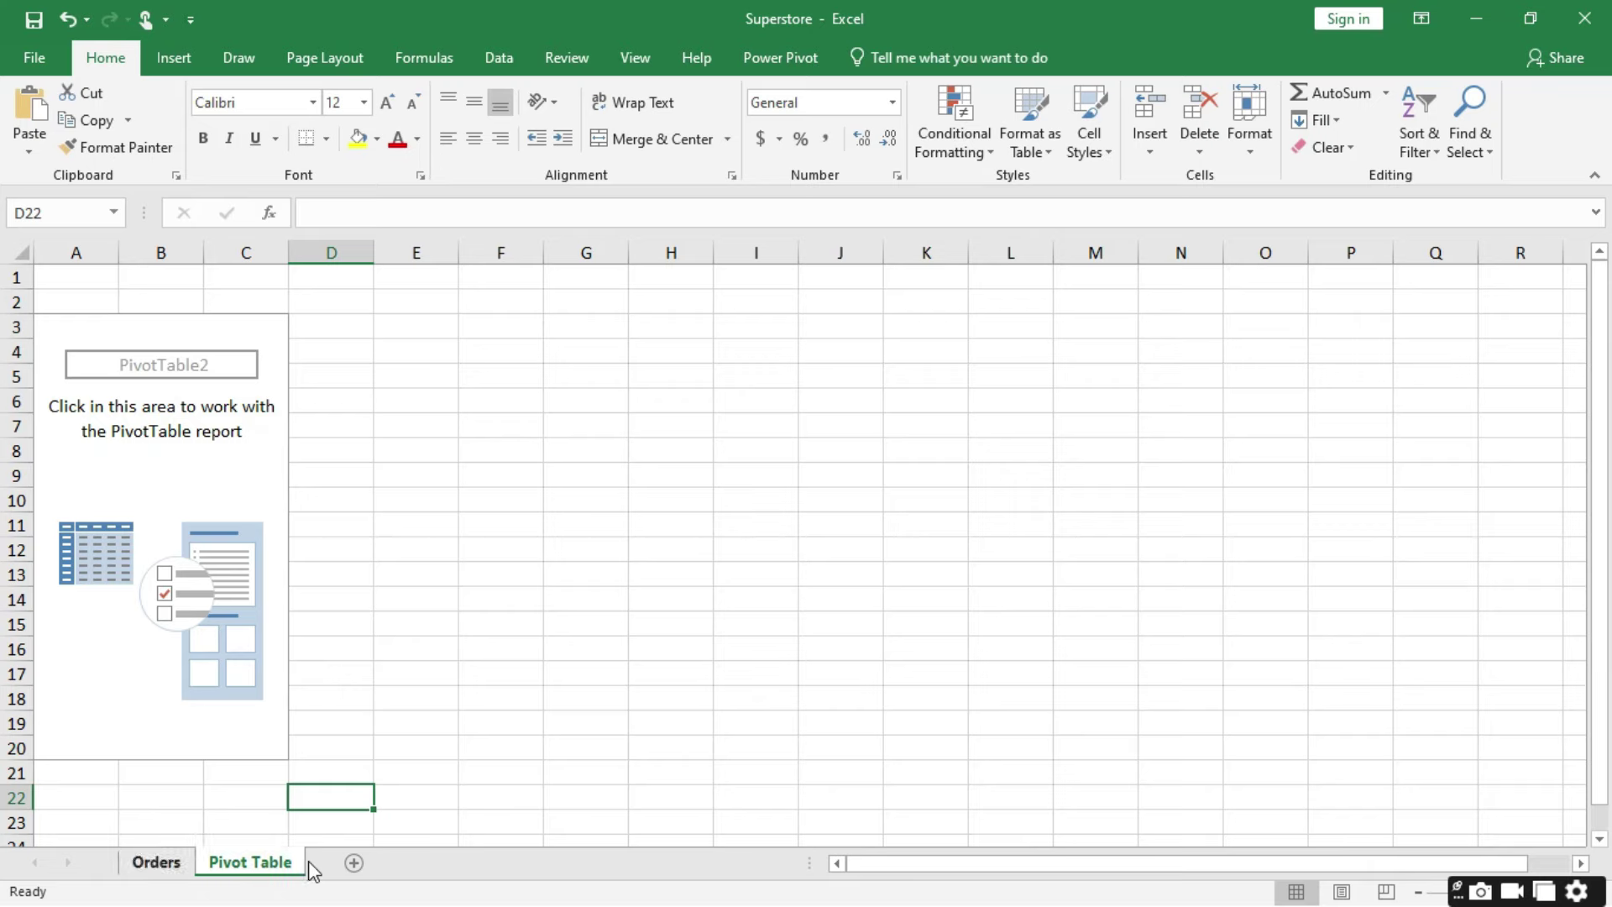
click(170, 869)
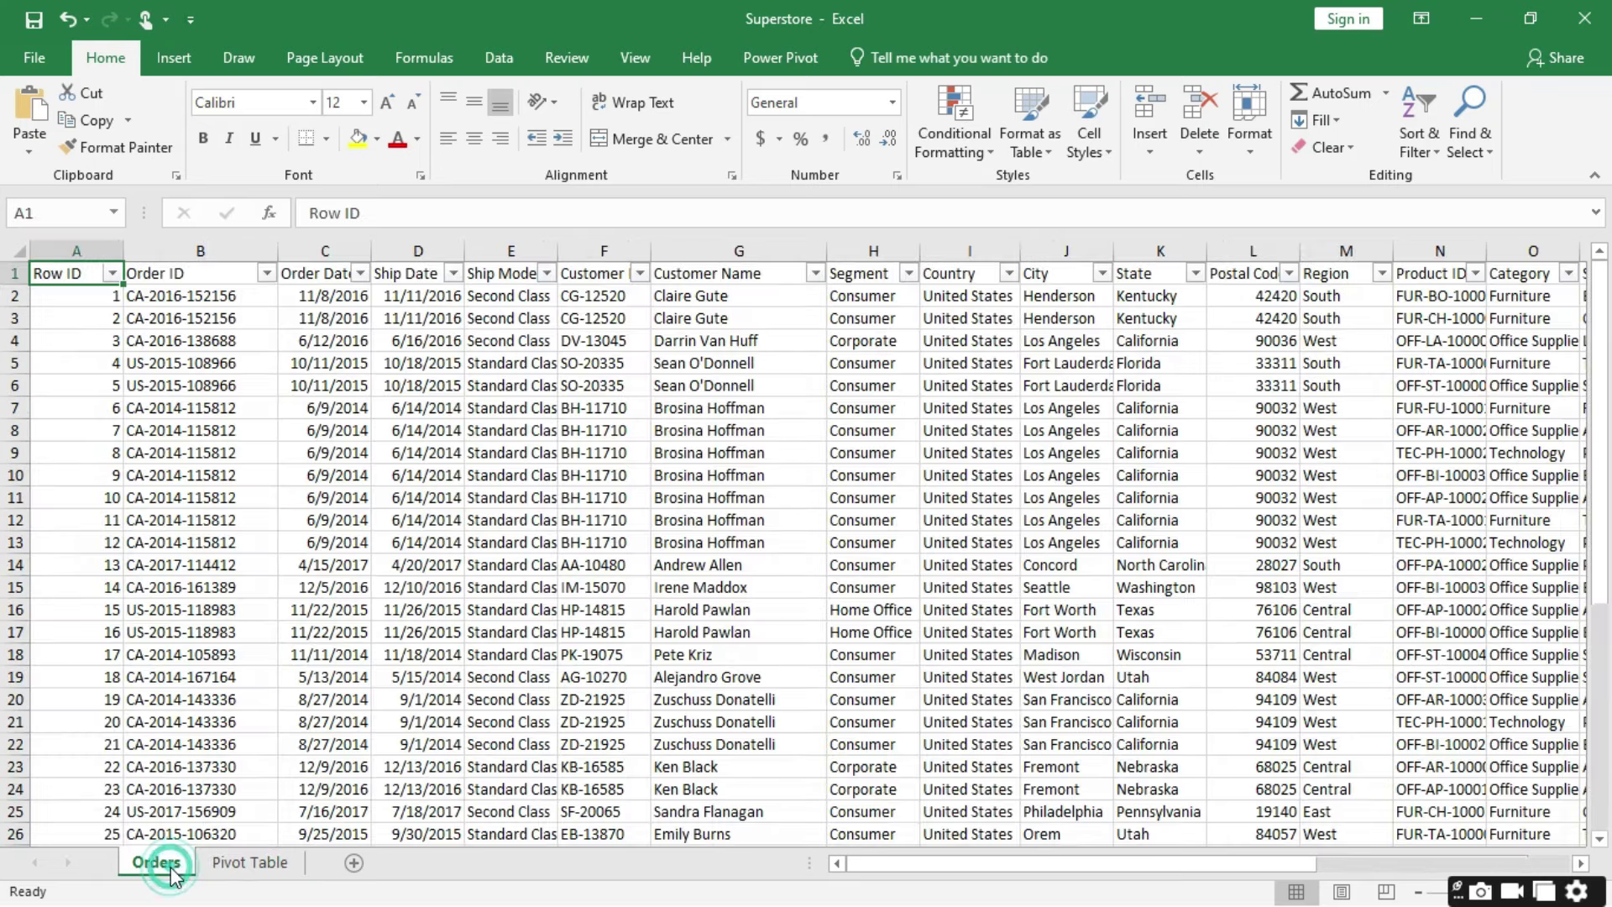
click(252, 864)
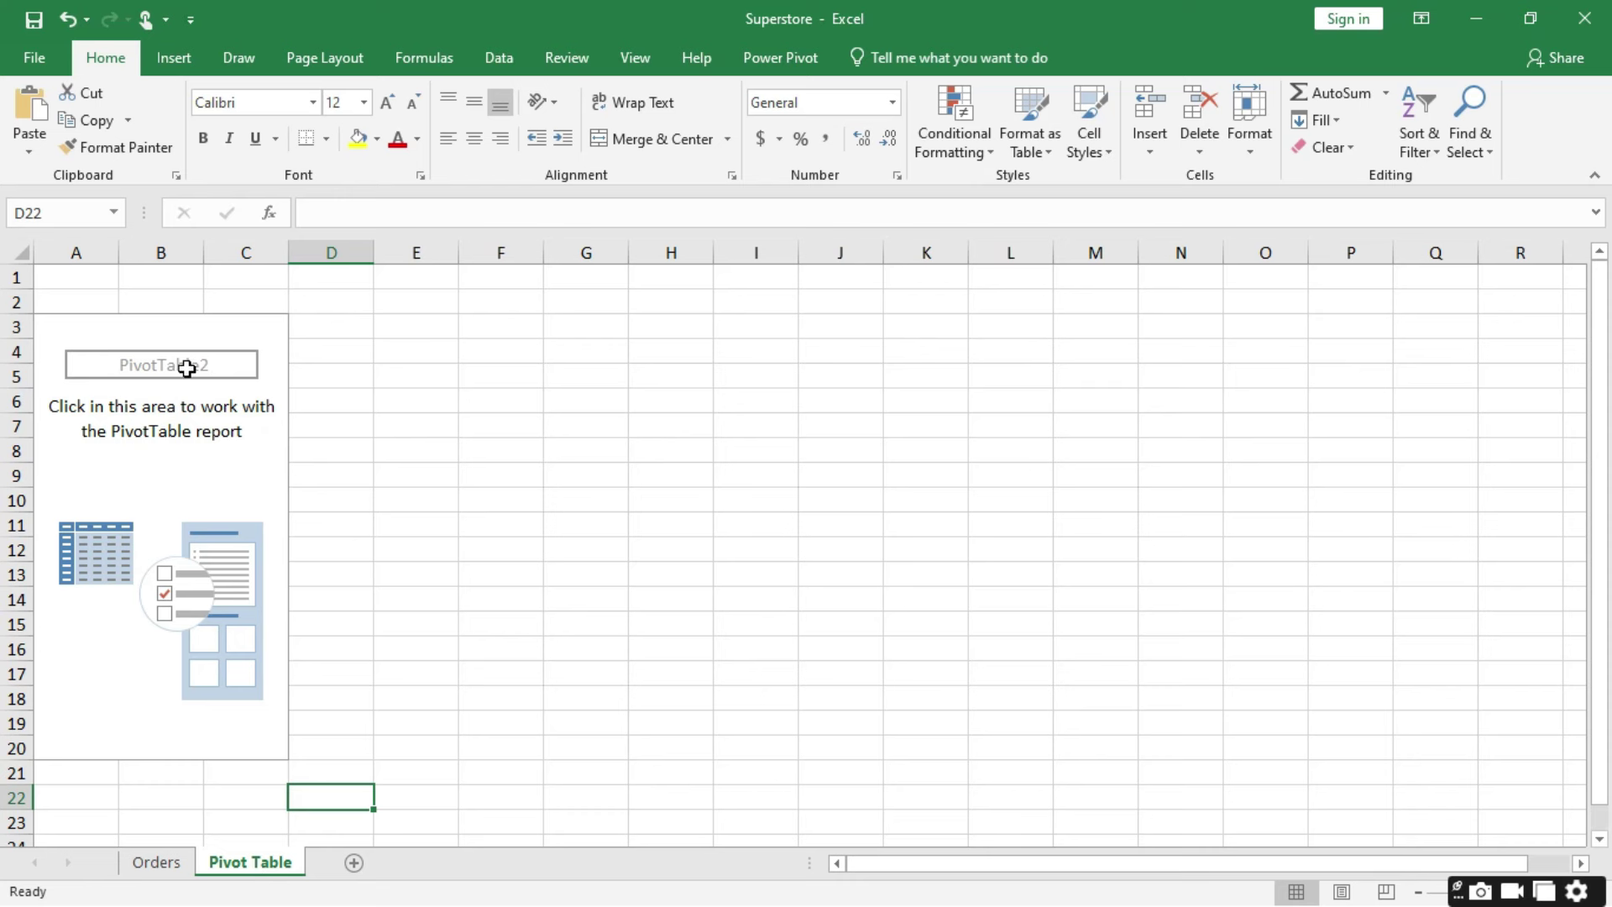
Step: Activate the empty PivotTable to bring up its field list, and widen the PivotTable Fields pane
click(225, 479)
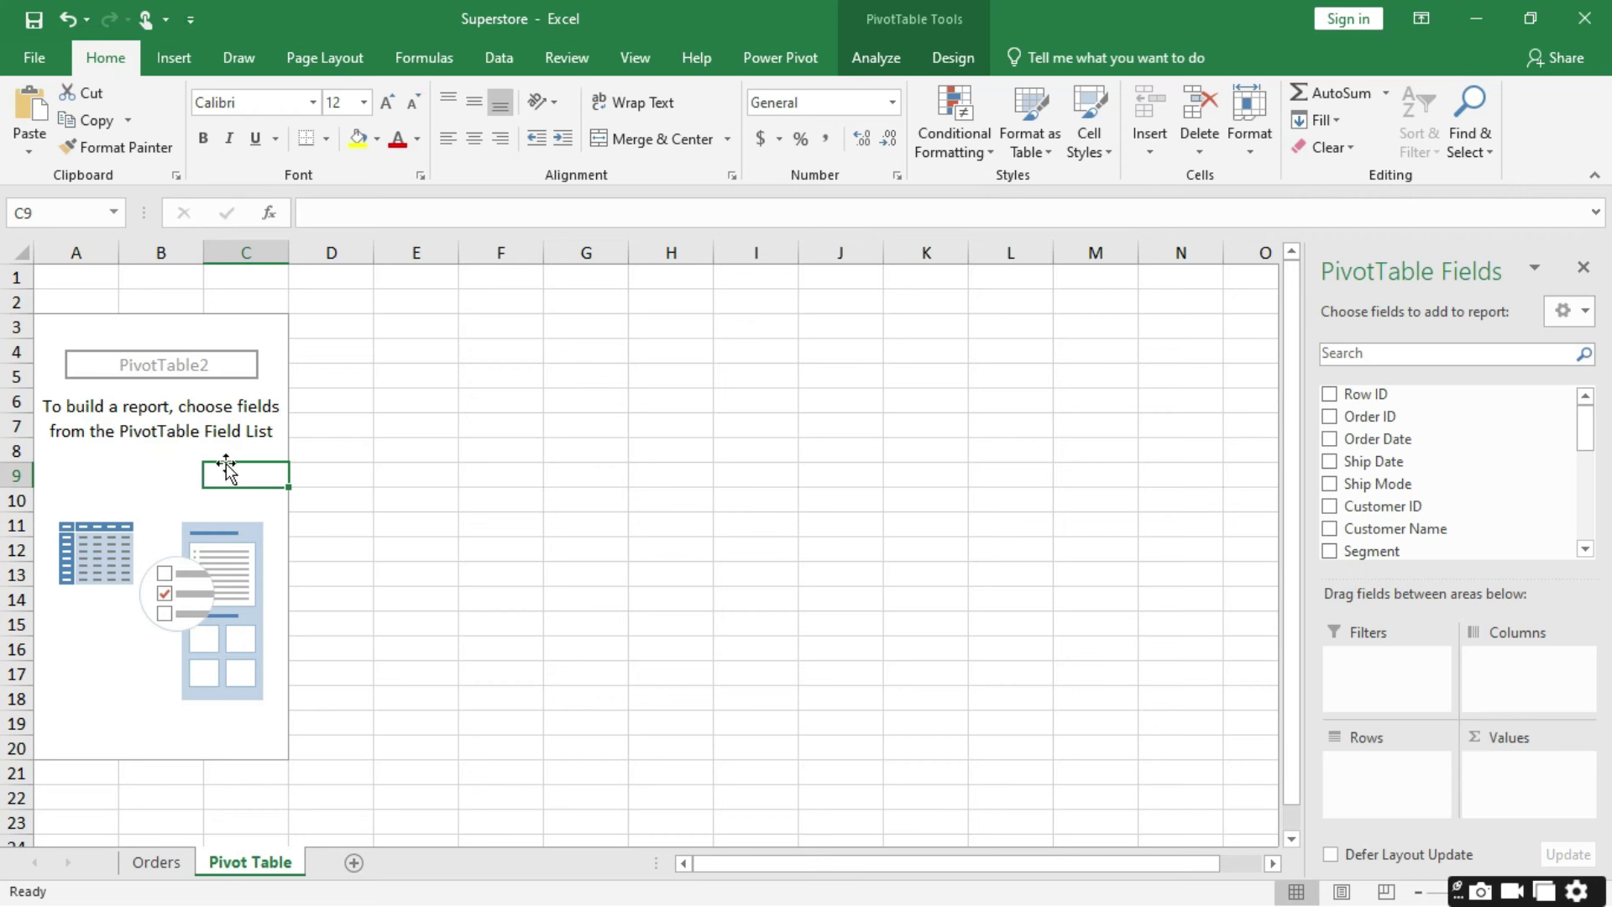
click(403, 447)
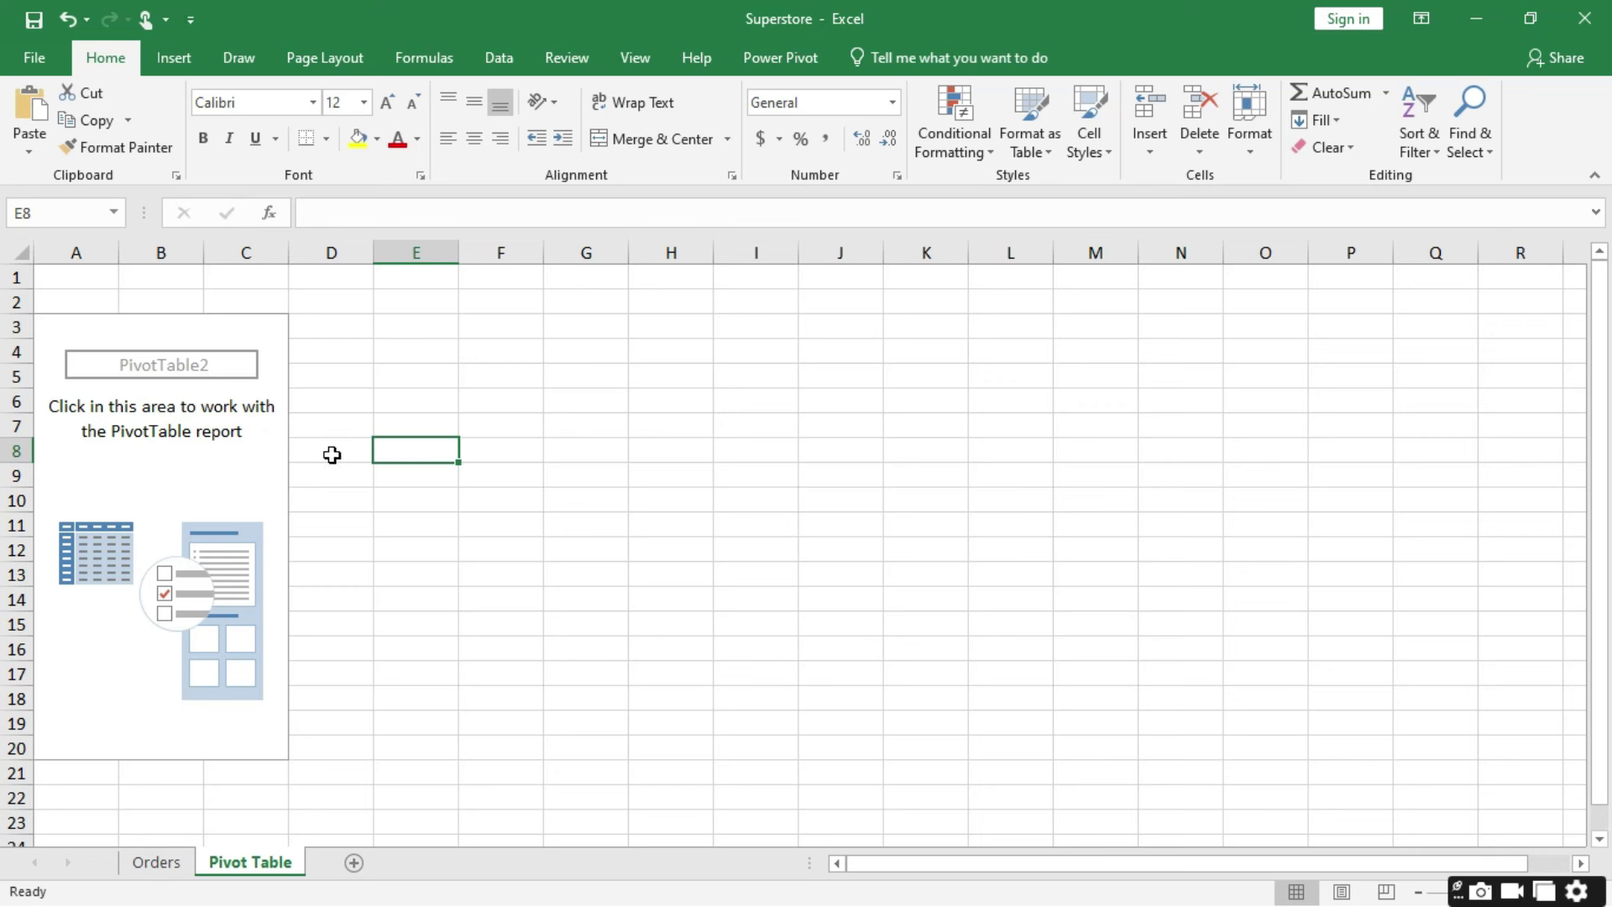
click(178, 464)
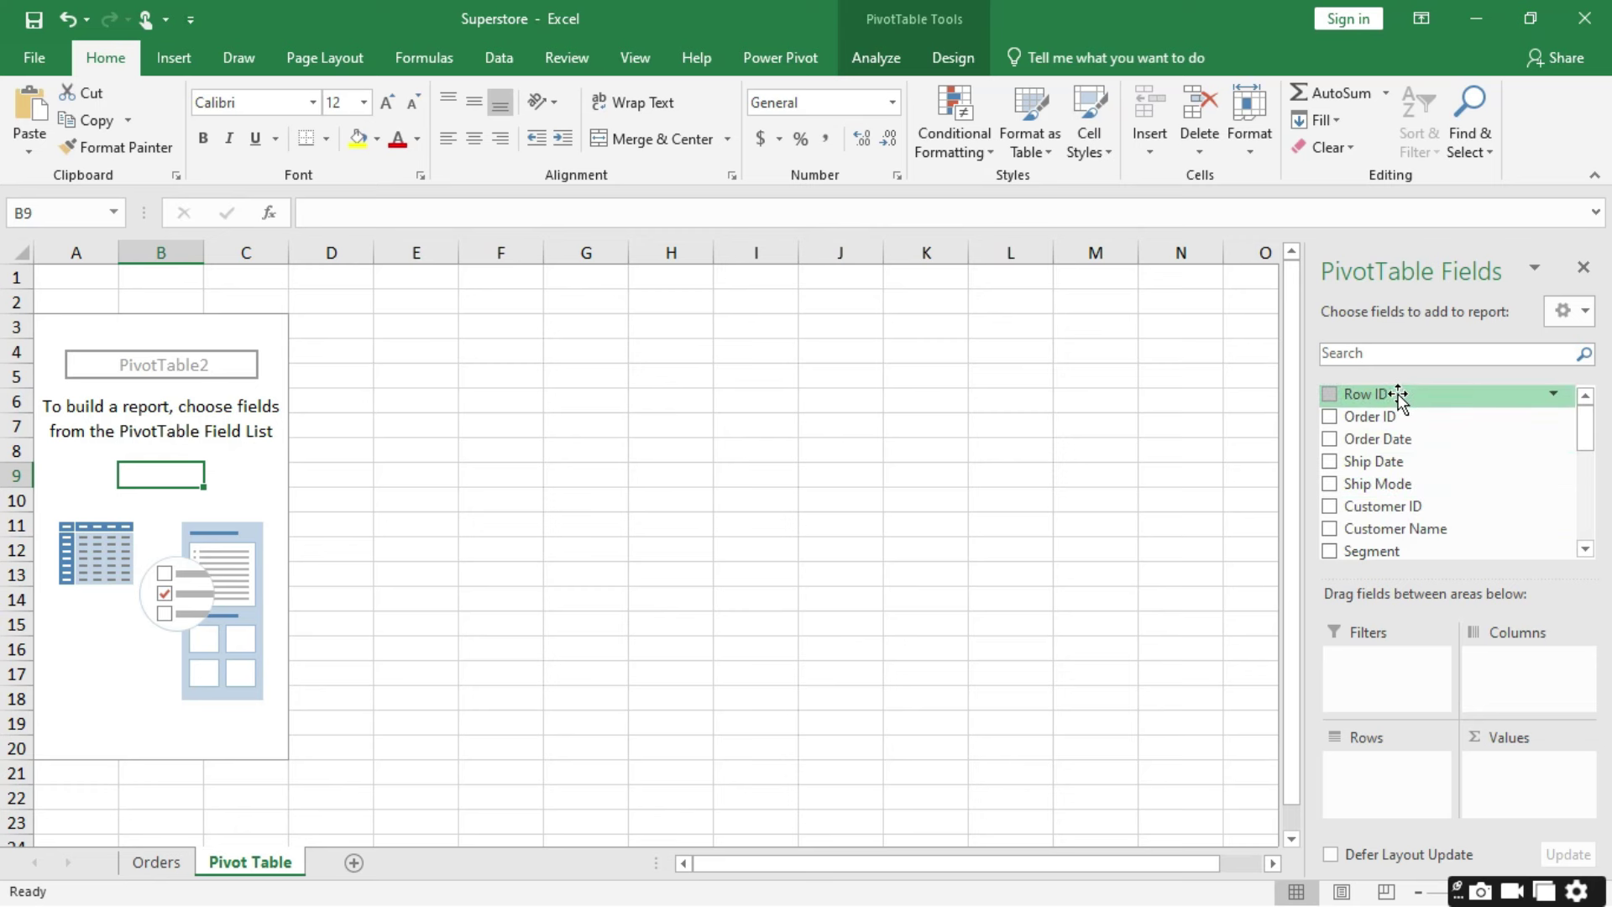
scroll(1383, 542, down, 5)
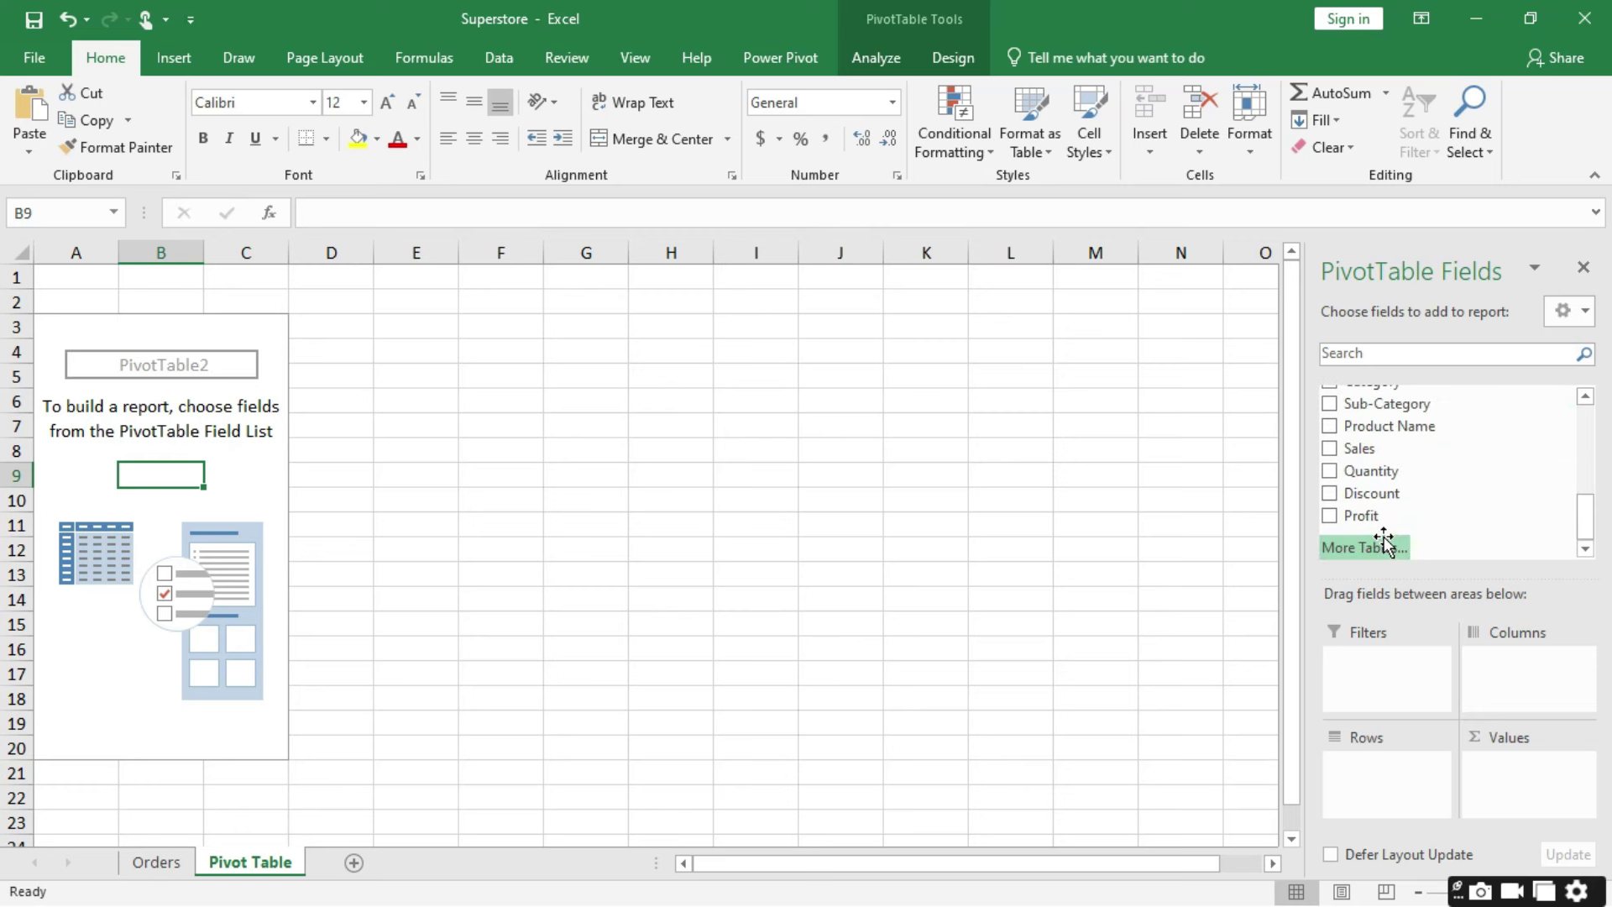
scroll(1384, 541, up, 5)
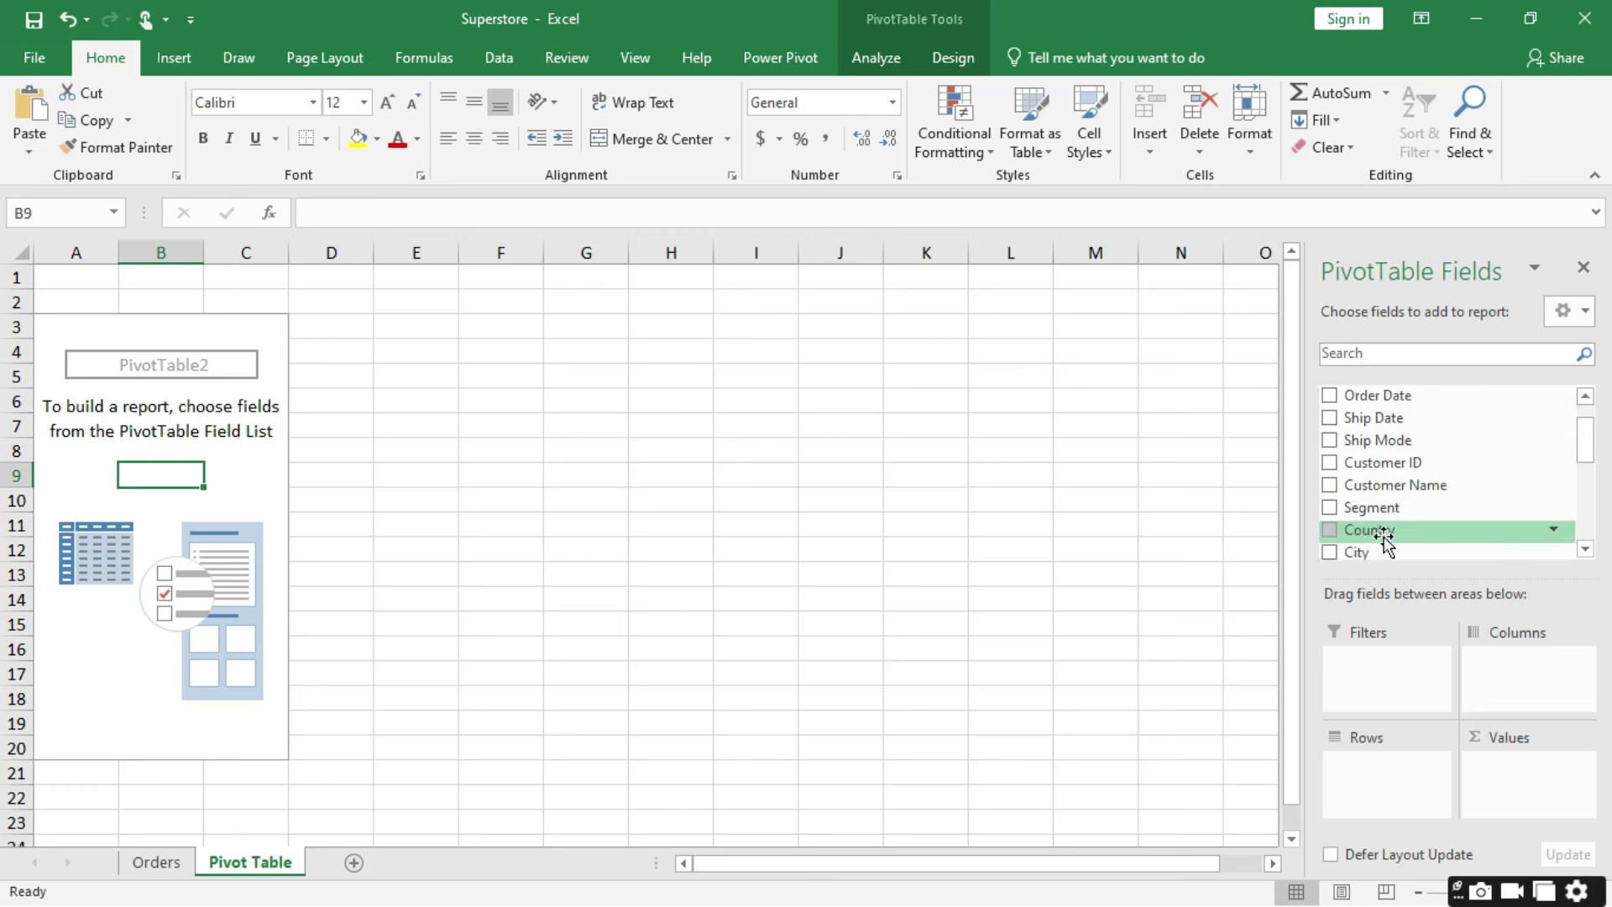
click(1390, 350)
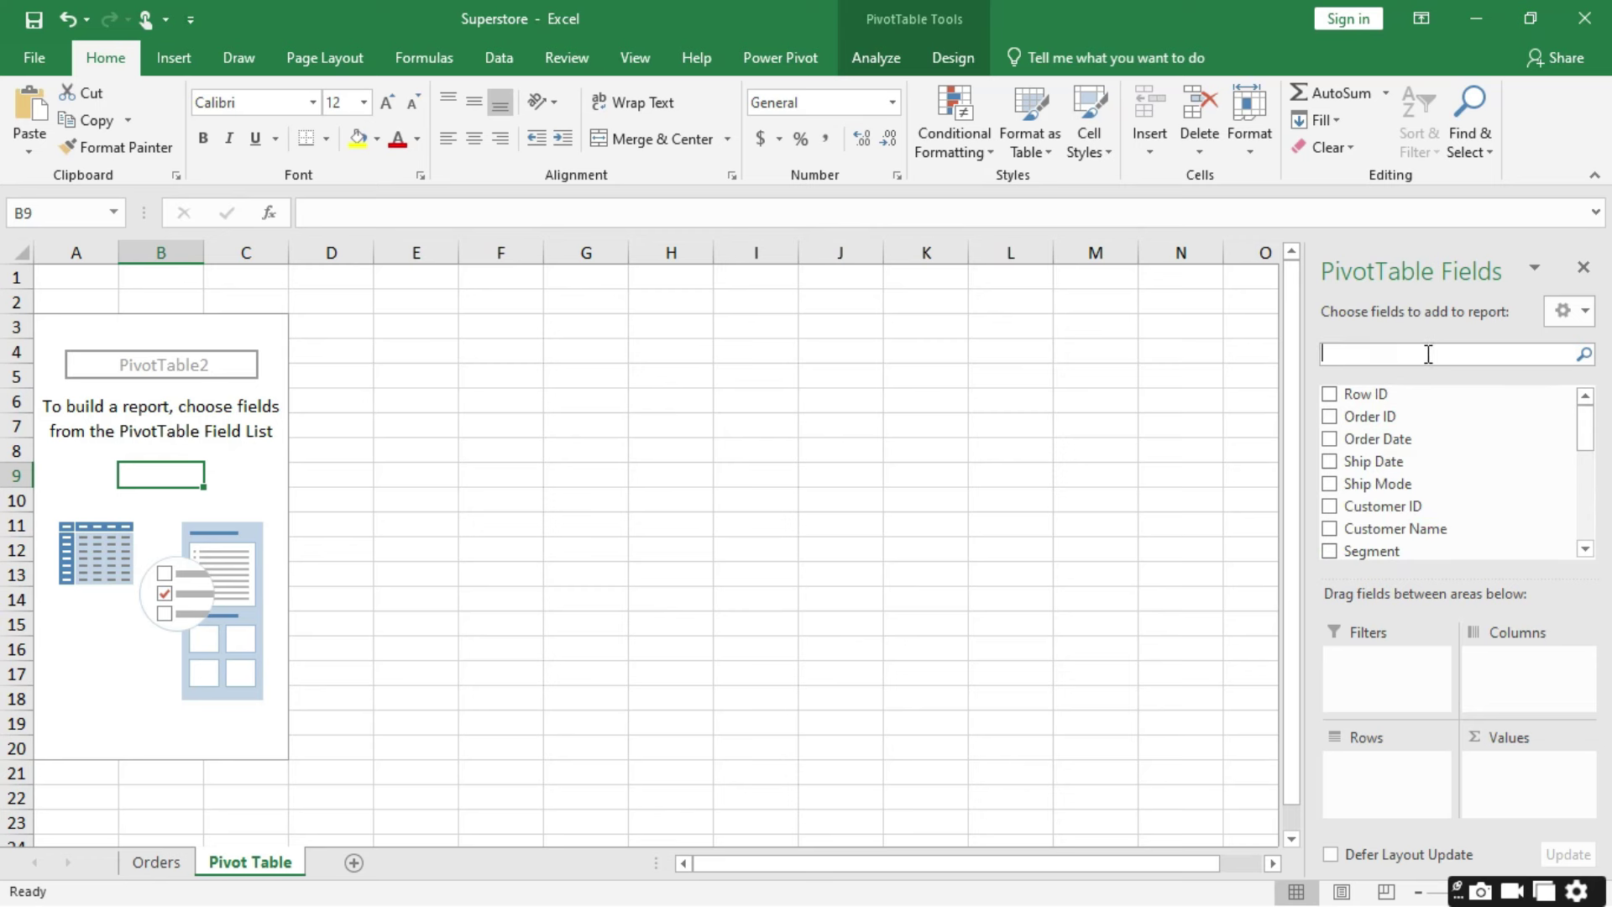
click(1307, 509)
drag(1307, 509, 1208, 510)
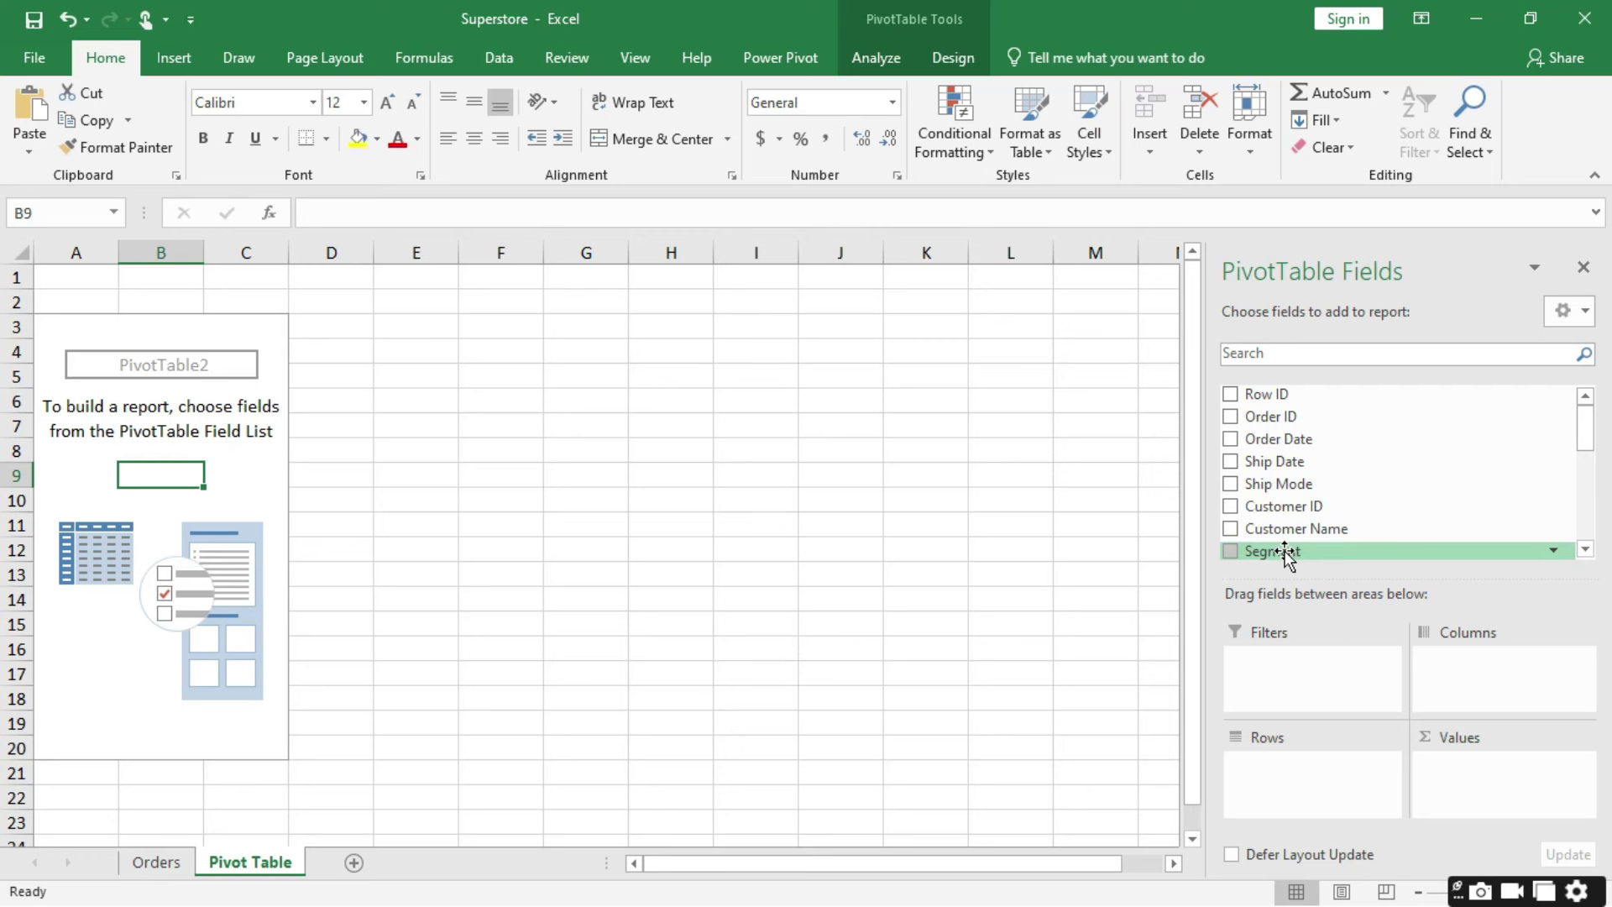
Step: Add the Segment field as a report filter and filter the PivotTable to Consumer
drag(1285, 554, 1299, 658)
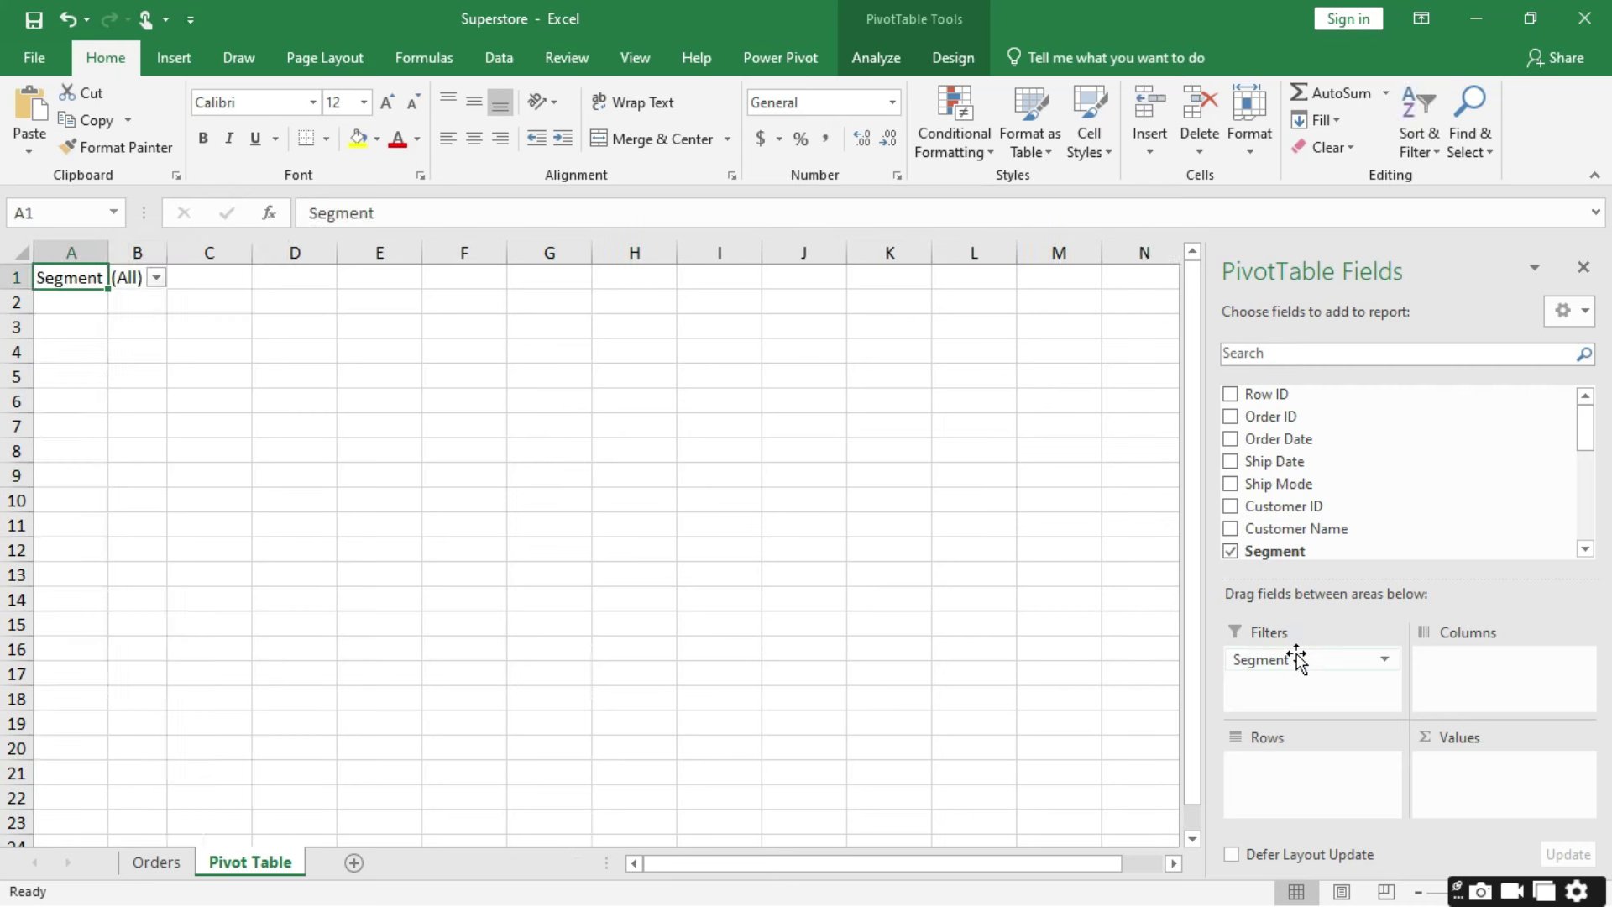
click(157, 278)
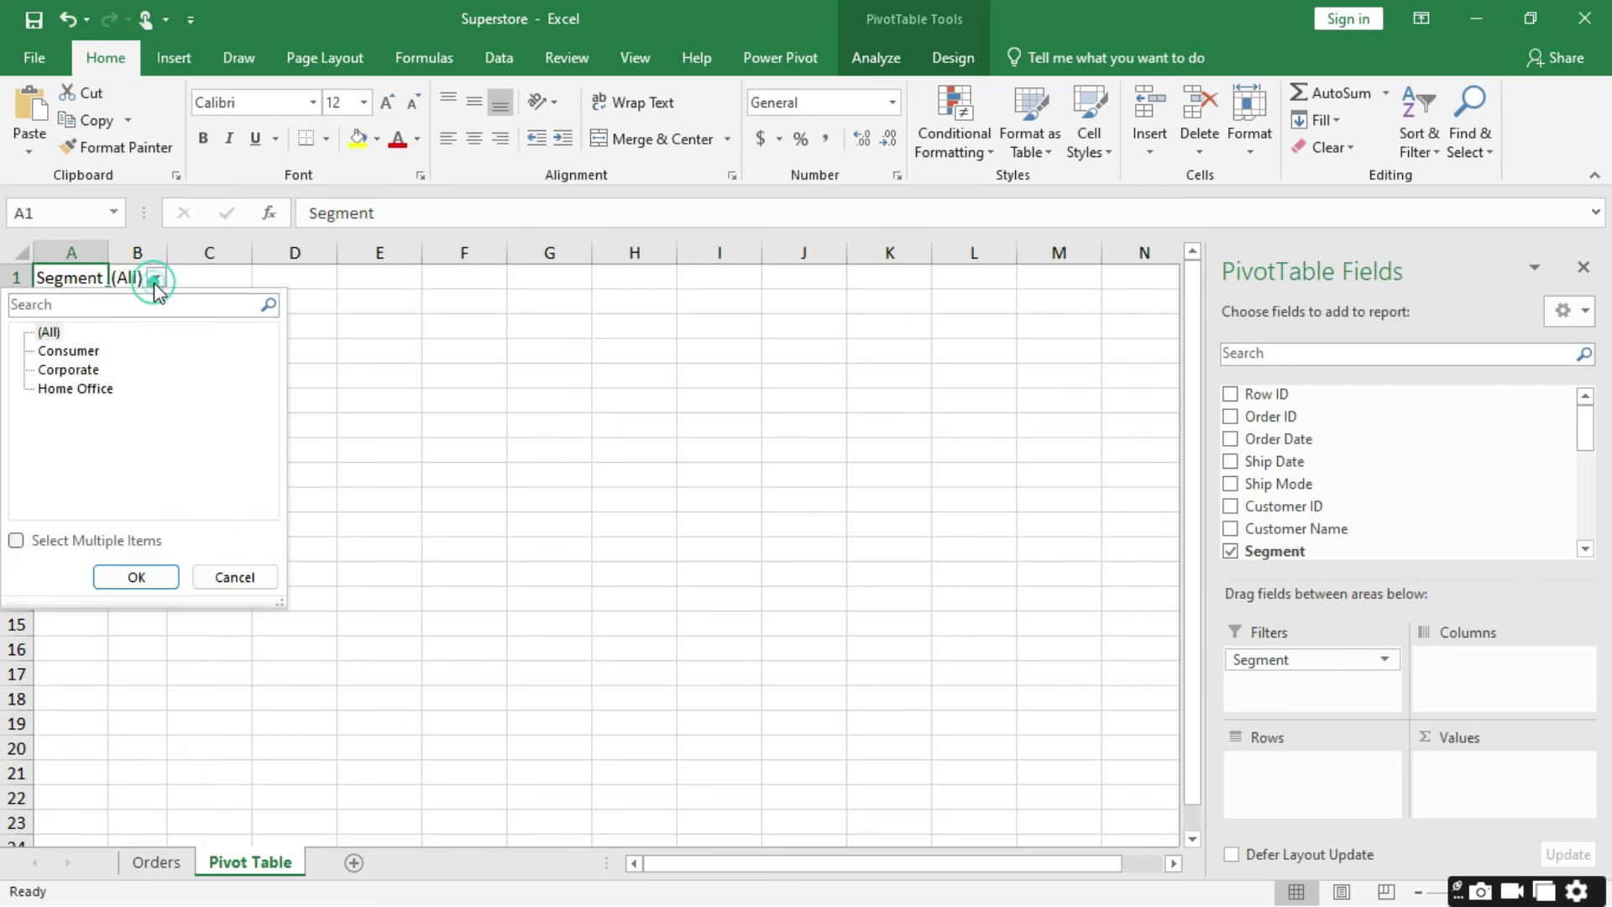
click(72, 352)
click(137, 578)
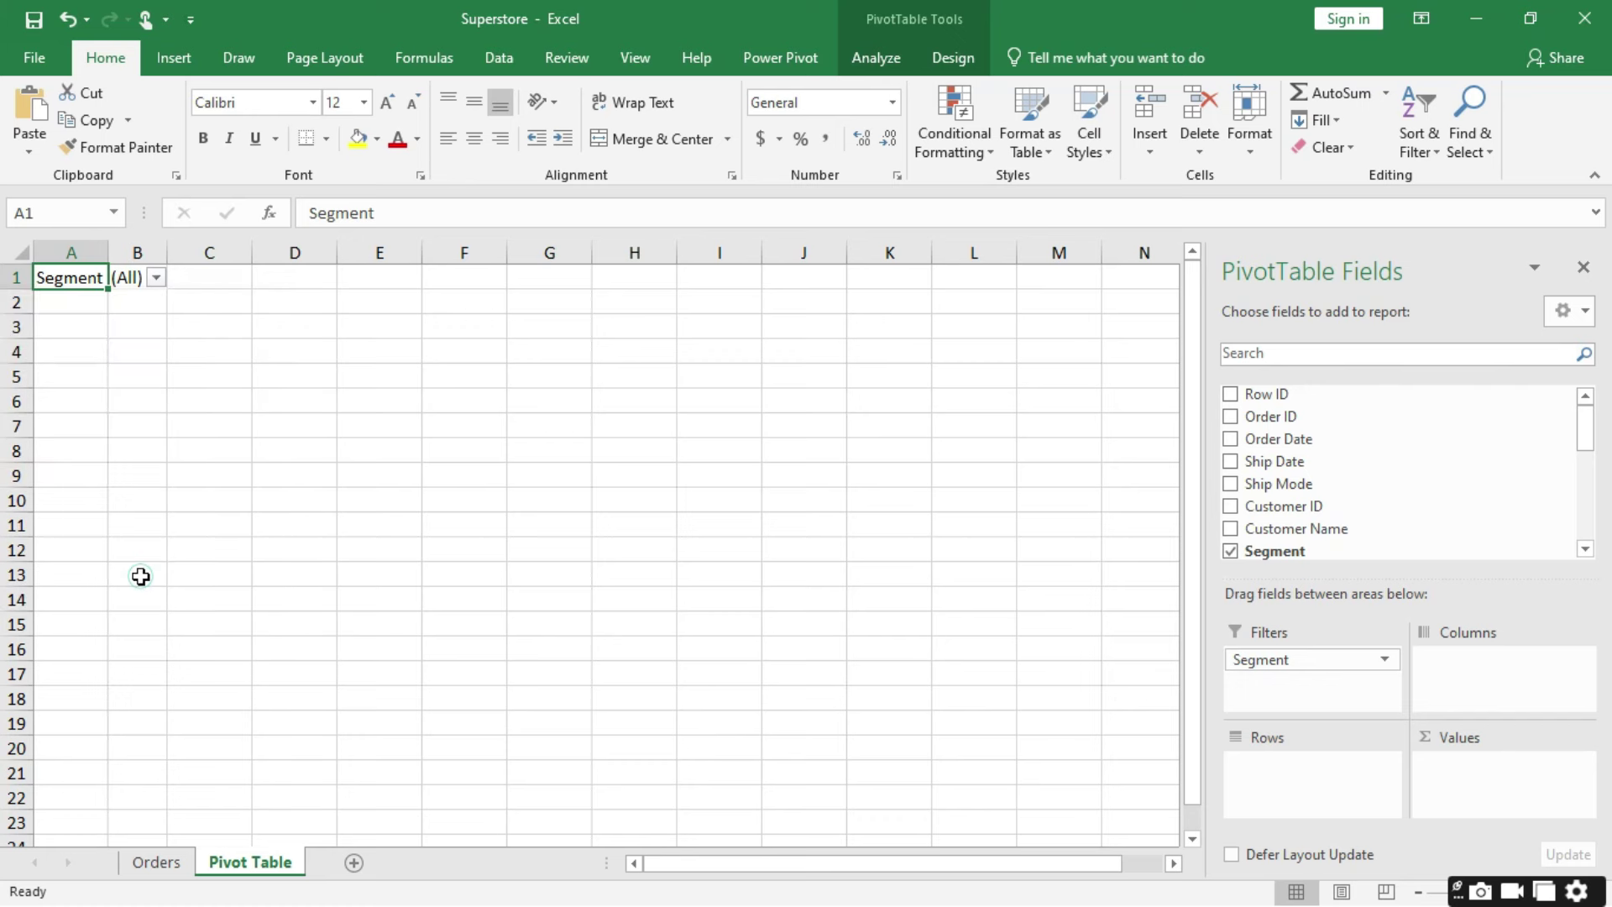
Step: Remove the Segment field from the PivotTable's Filters area
scroll(1306, 518, down, 5)
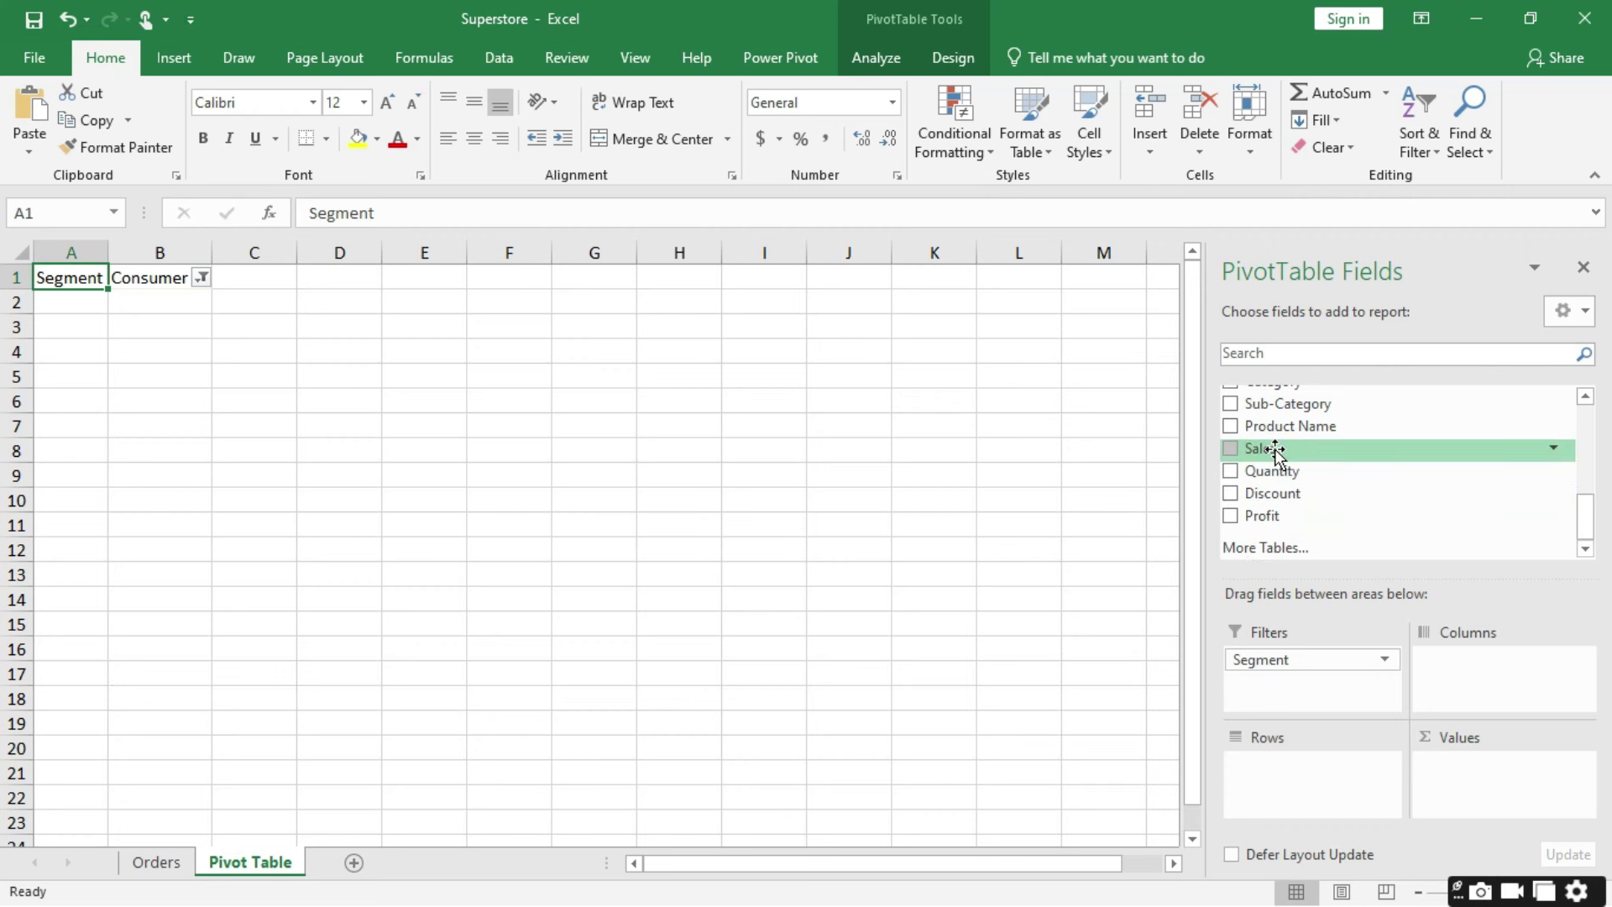
drag(1306, 662, 1335, 486)
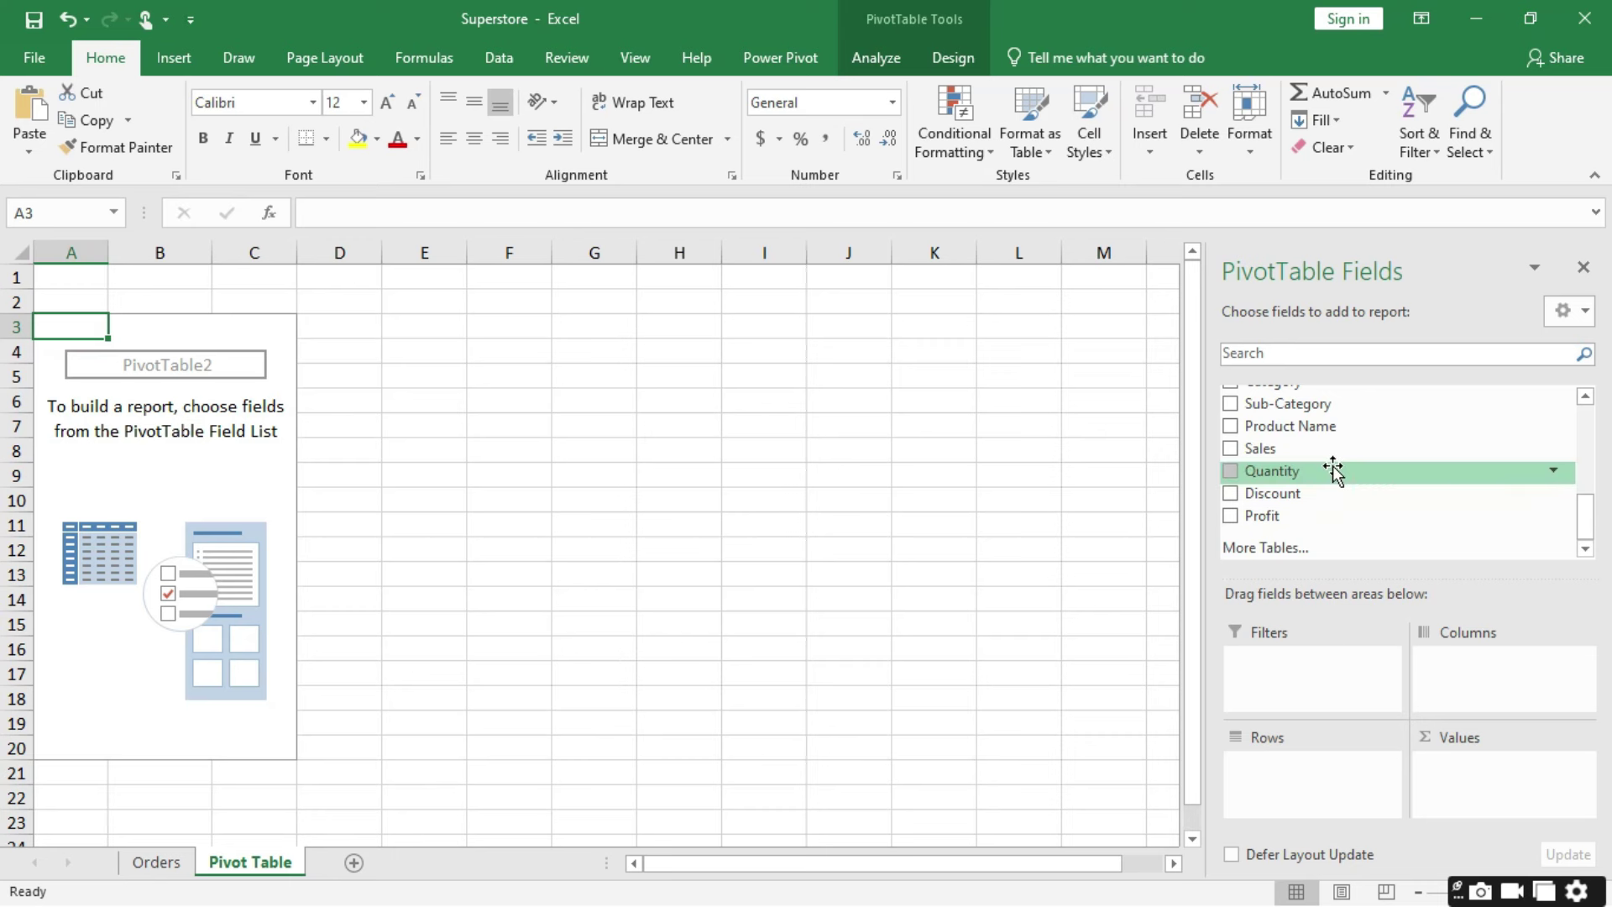
scroll(1333, 468, up, 1)
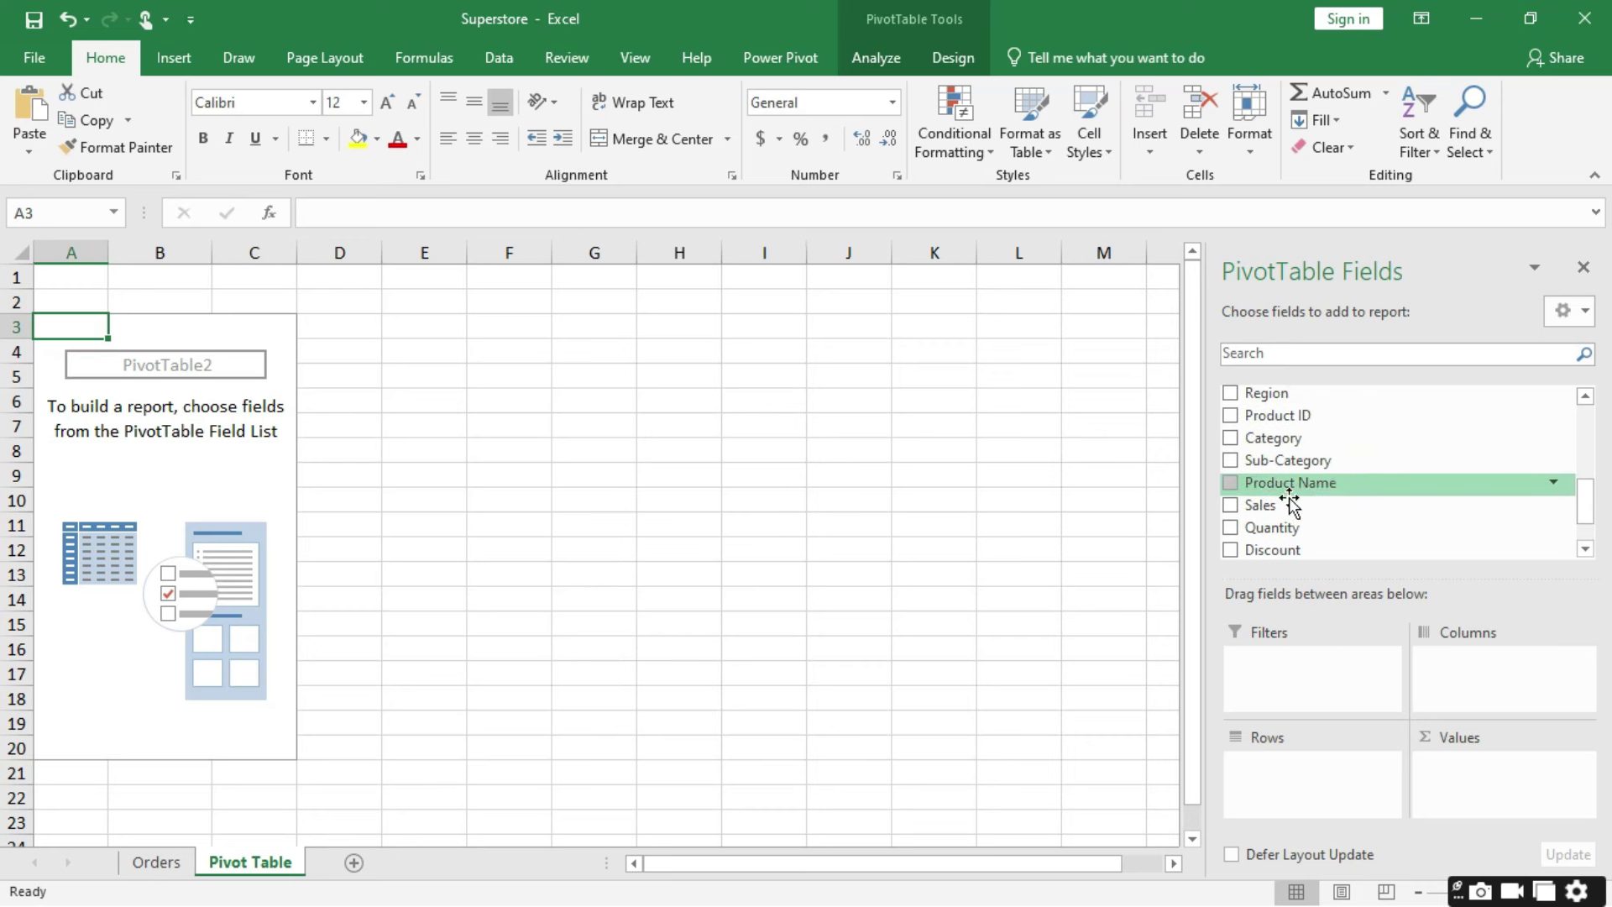
scroll(1294, 521, down, 1)
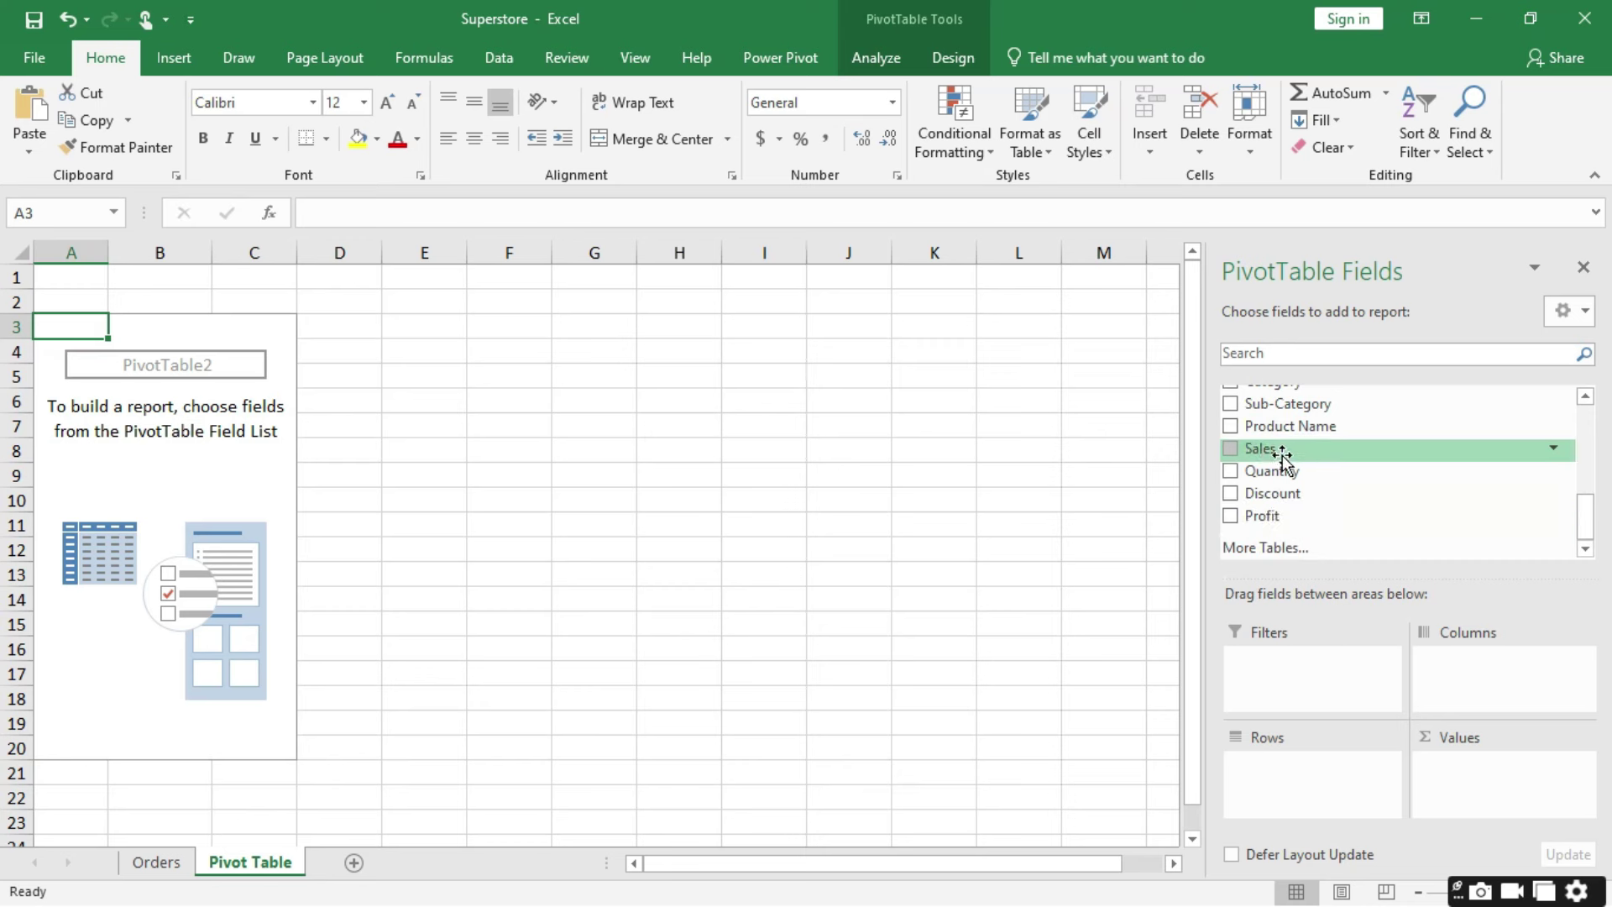
Step: Add the Segment field to the PivotTable's columns and move it from Columns to Rows
scroll(1276, 457, up, 2)
scroll(1281, 460, up, 3)
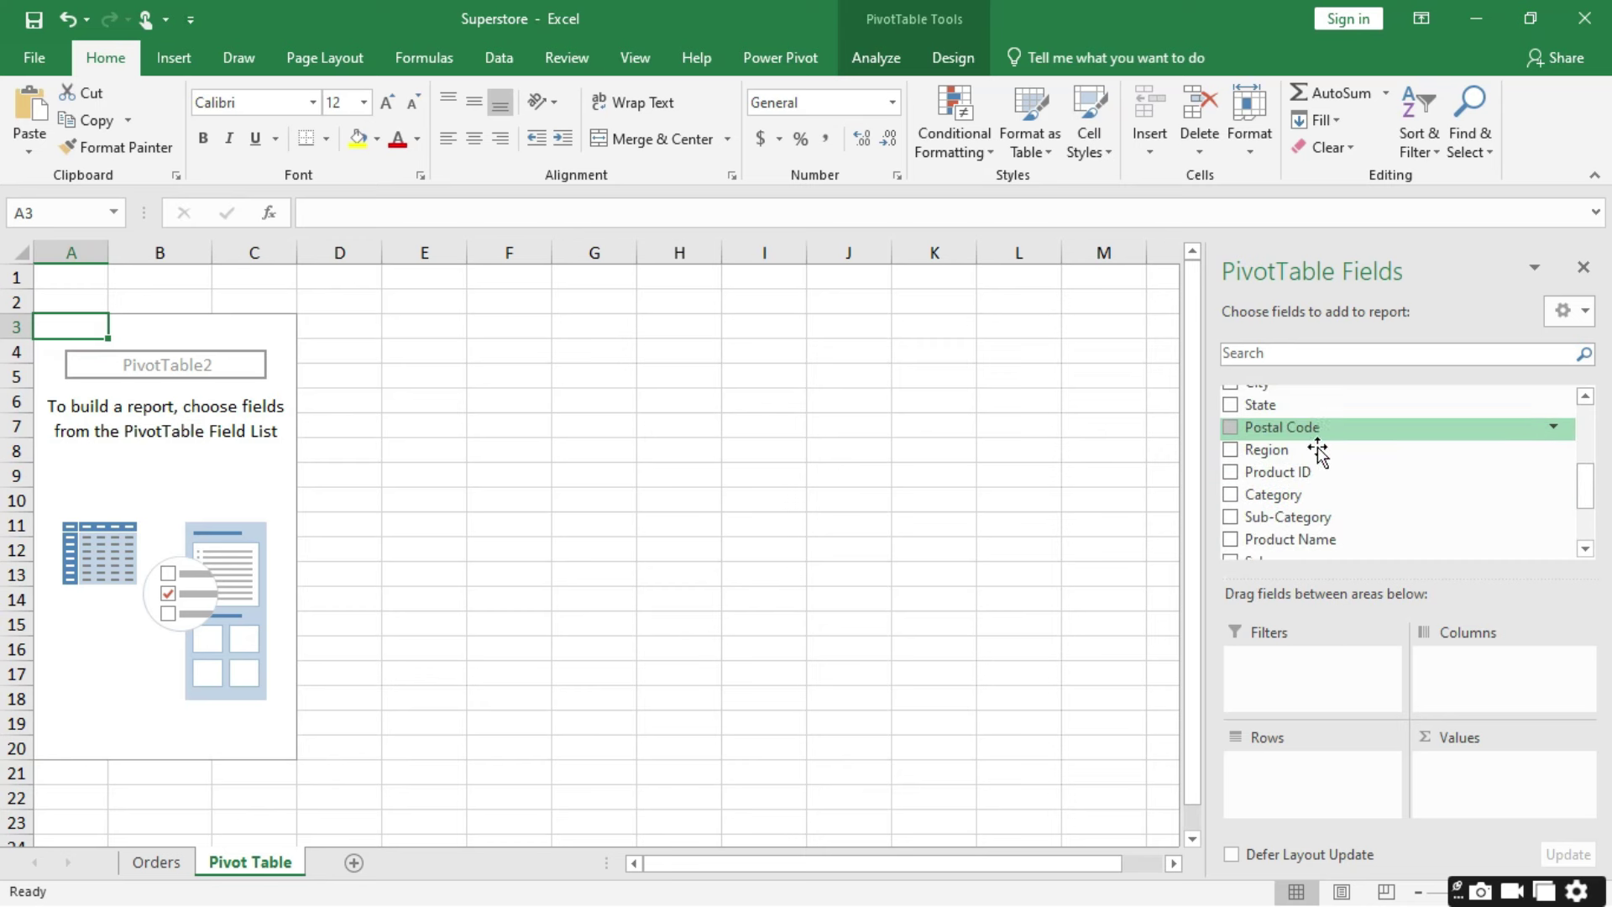
drag(1285, 508, 1451, 663)
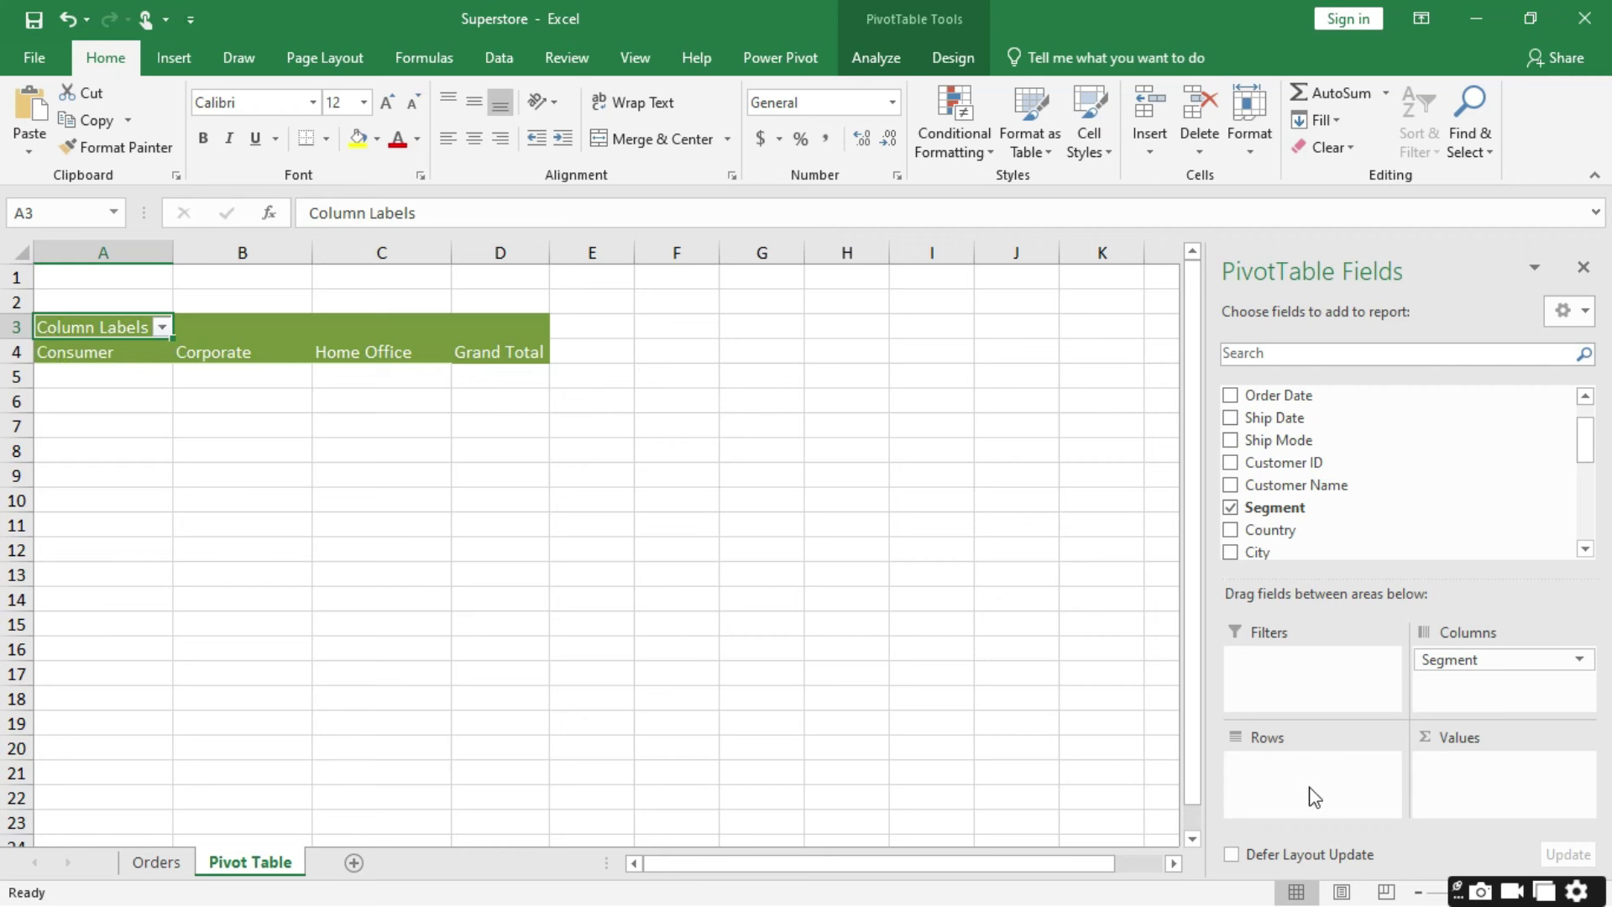
drag(1475, 653, 1324, 777)
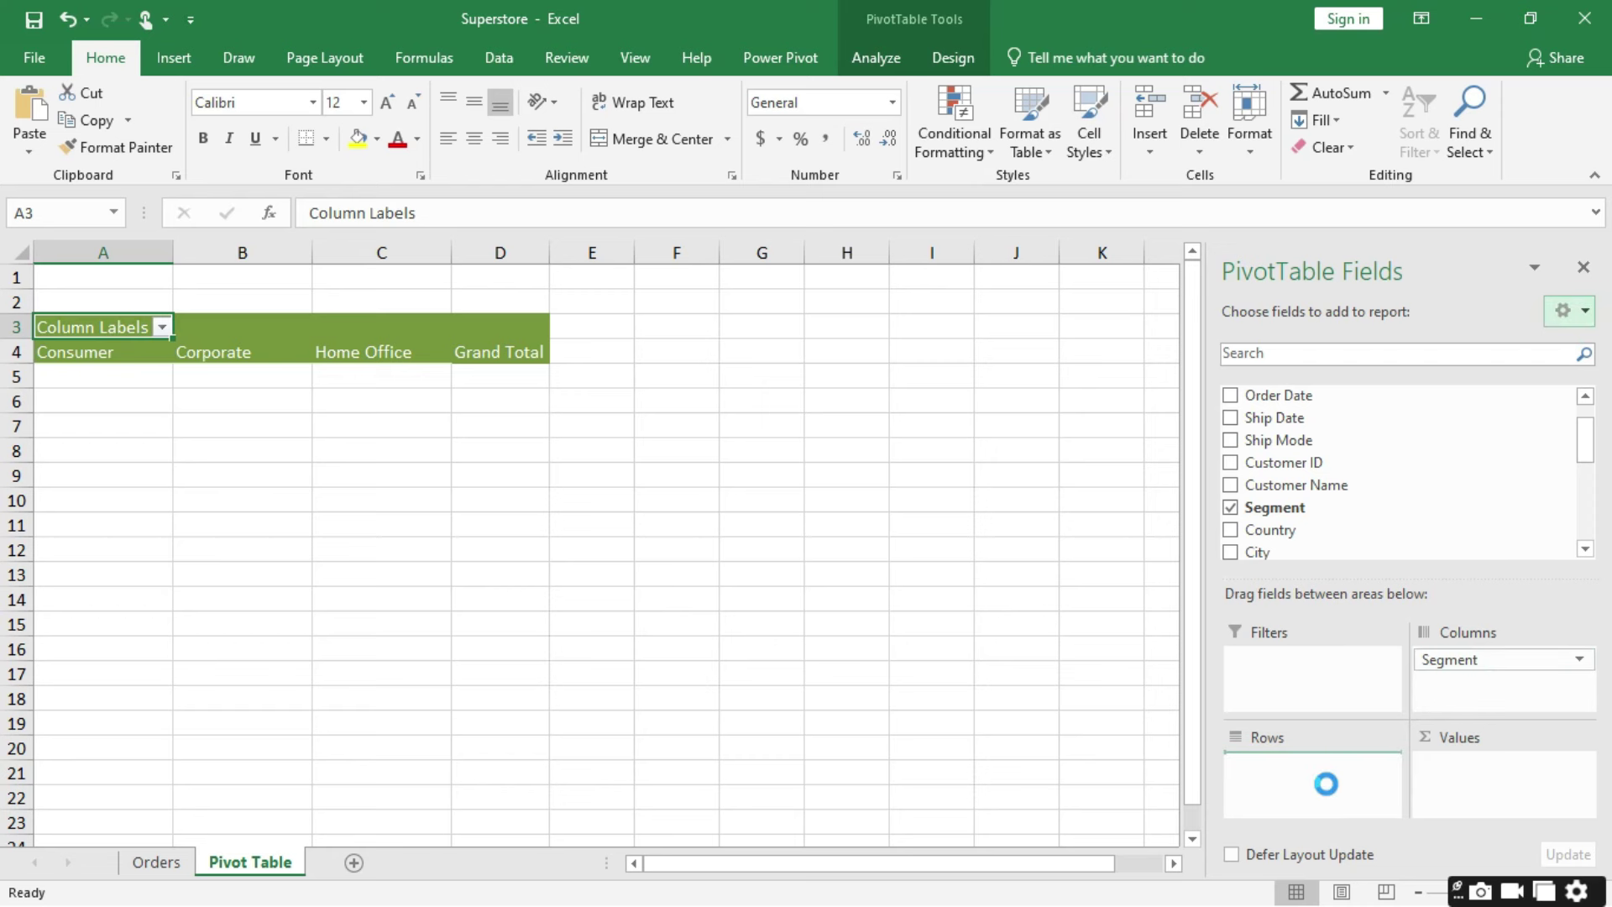
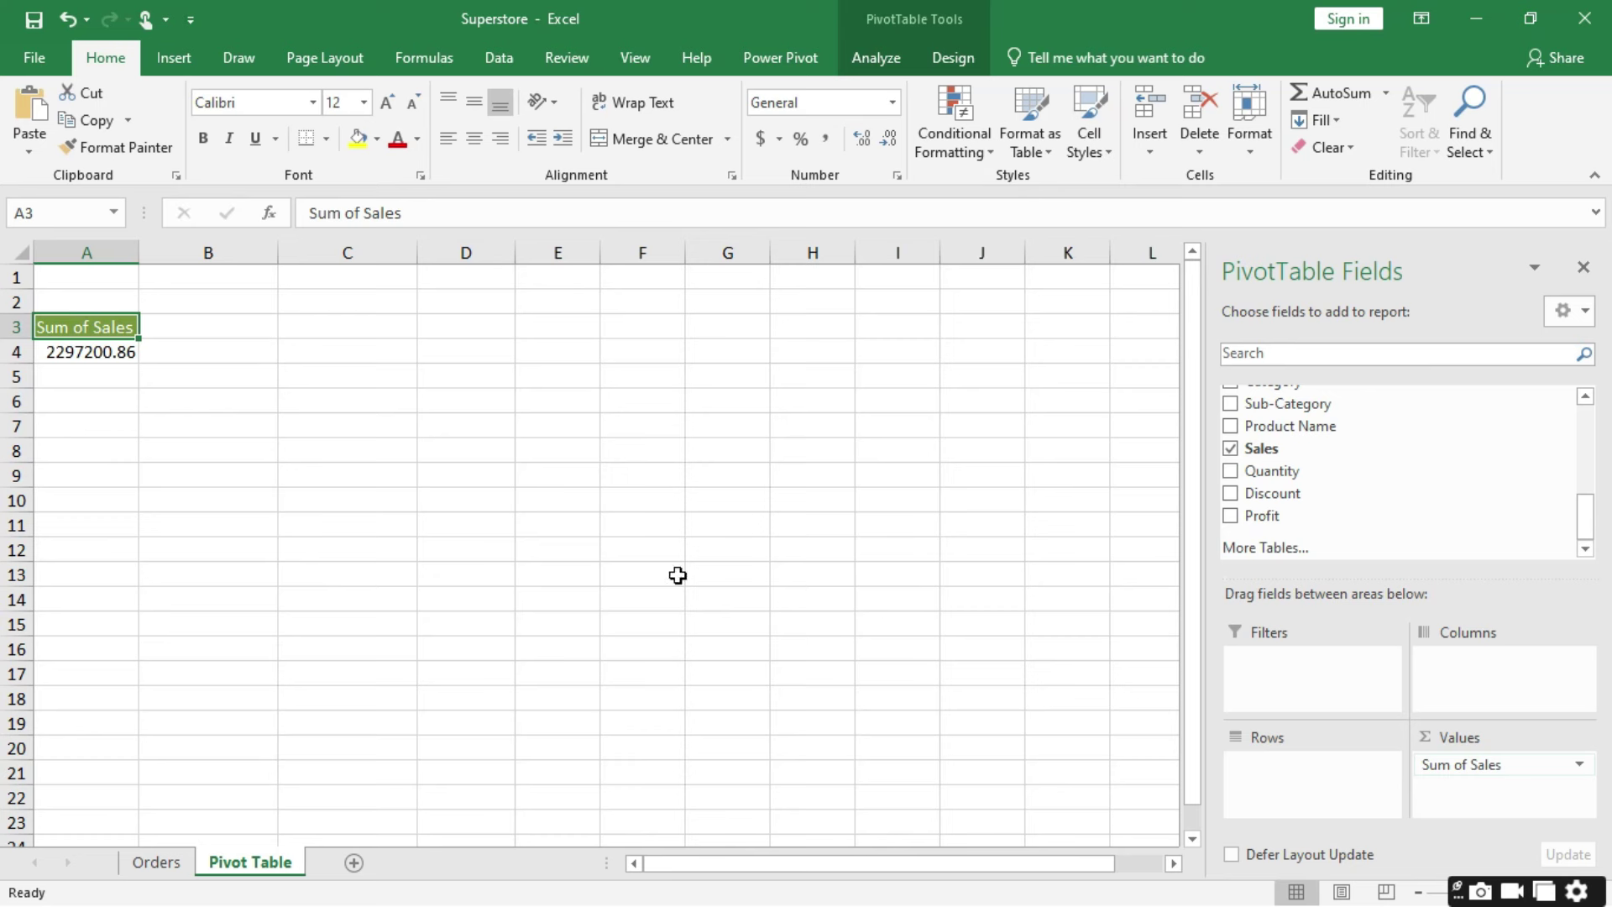
Step: Summarize the PivotTable's Sales values by Average instead of Sum
right_click(89, 350)
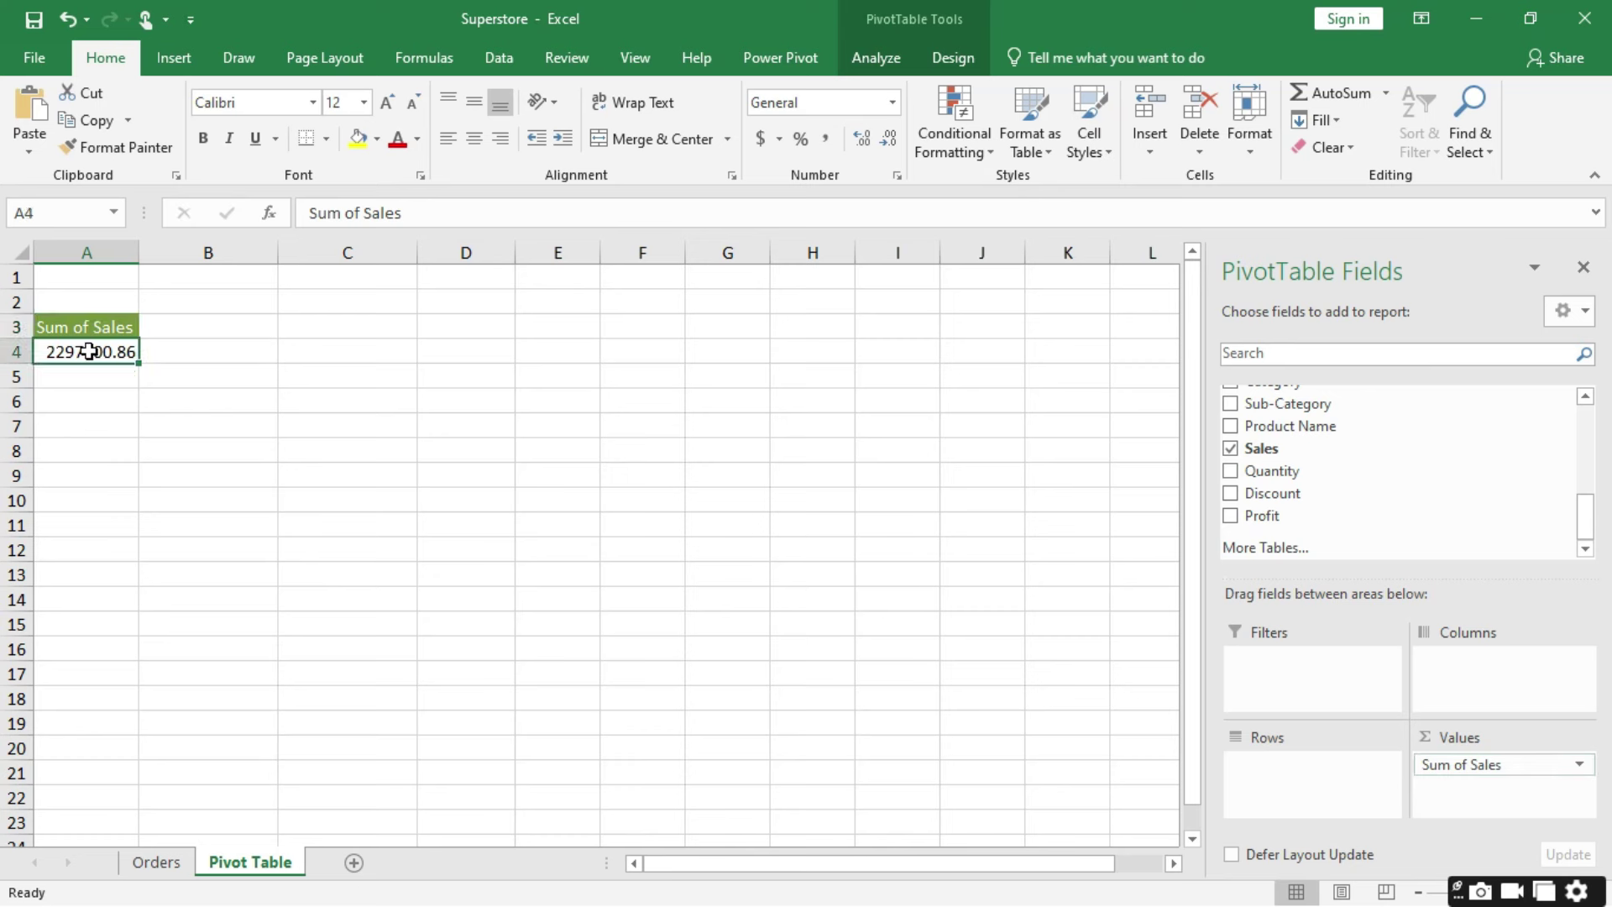
mouse_move(274, 560)
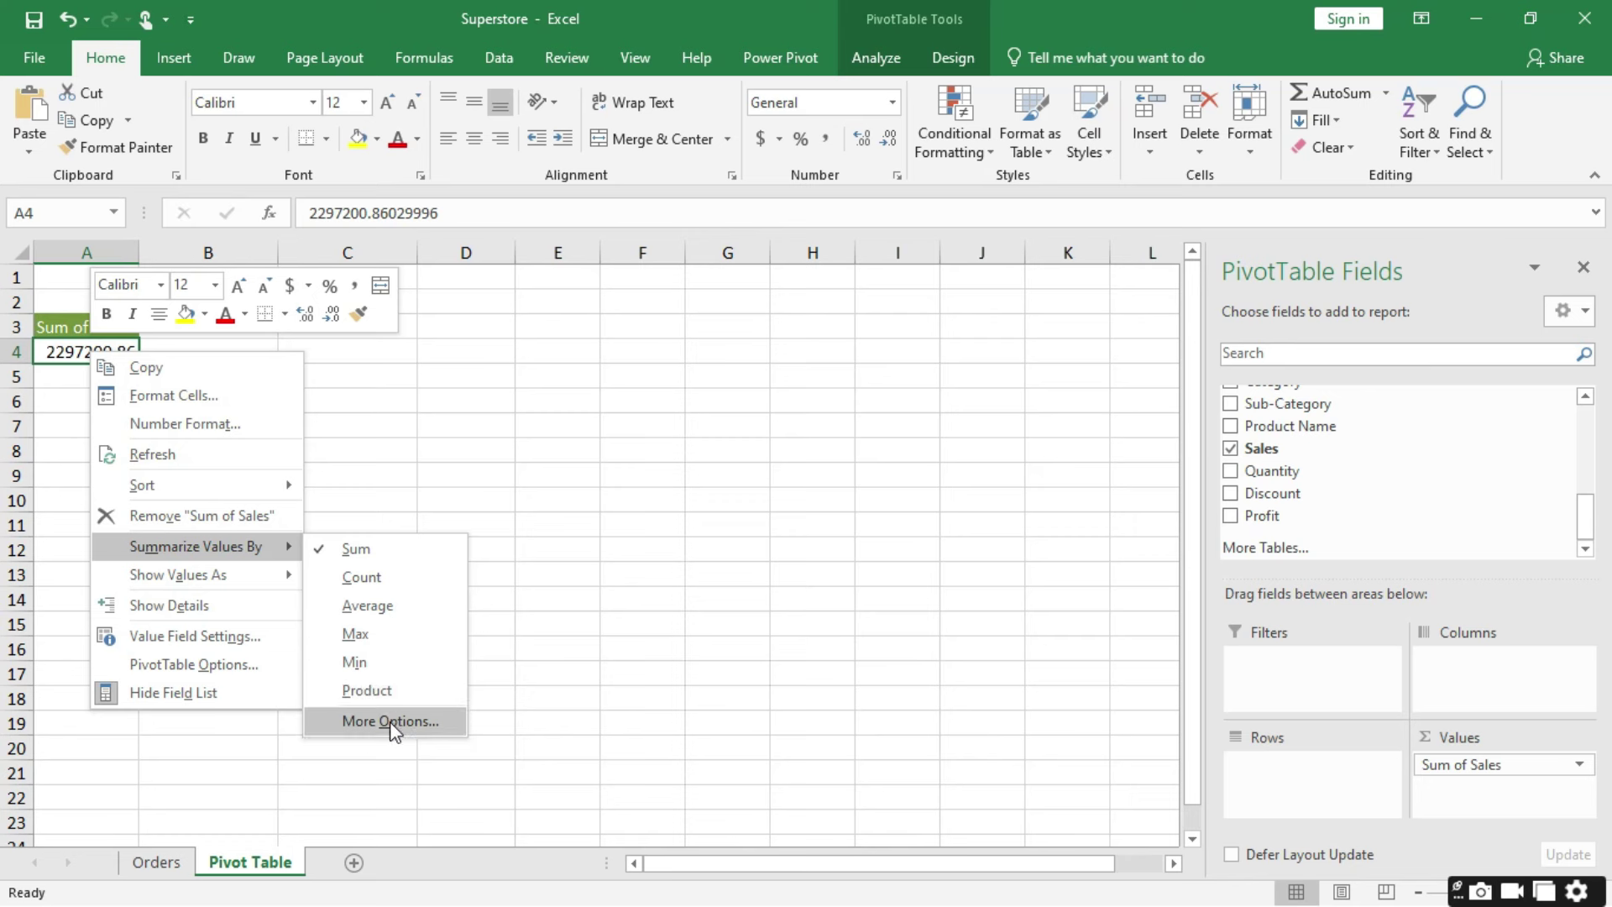
click(367, 605)
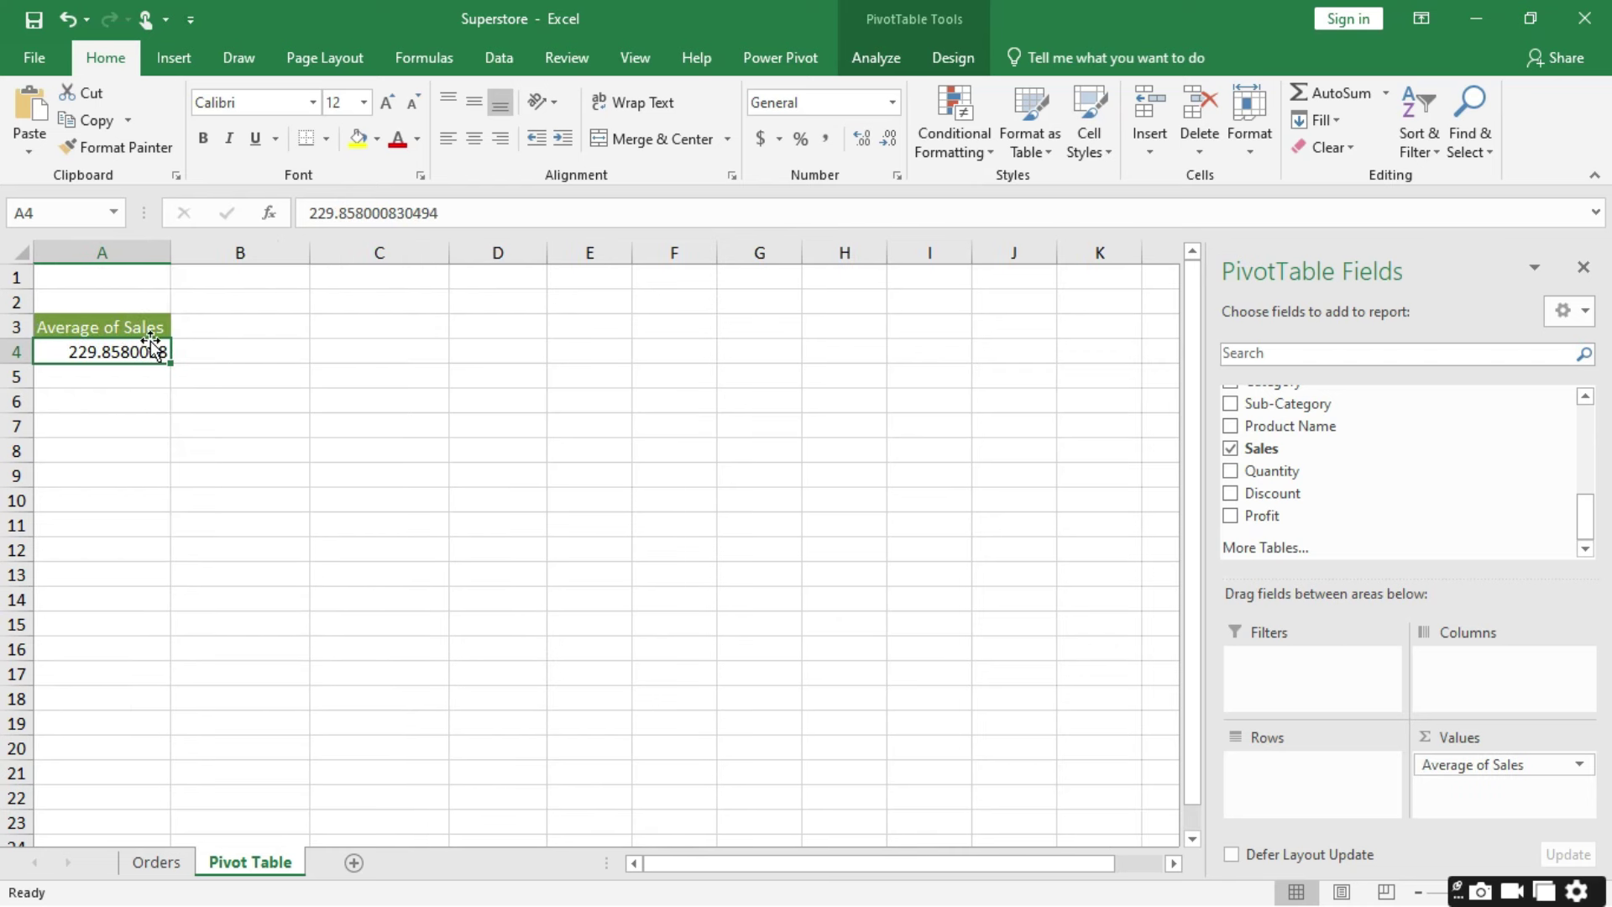
Step: Reduce the average Sales value to two decimal places
mouse_move(104, 355)
click(890, 141)
click(890, 141)
click(890, 141)
click(888, 139)
click(888, 140)
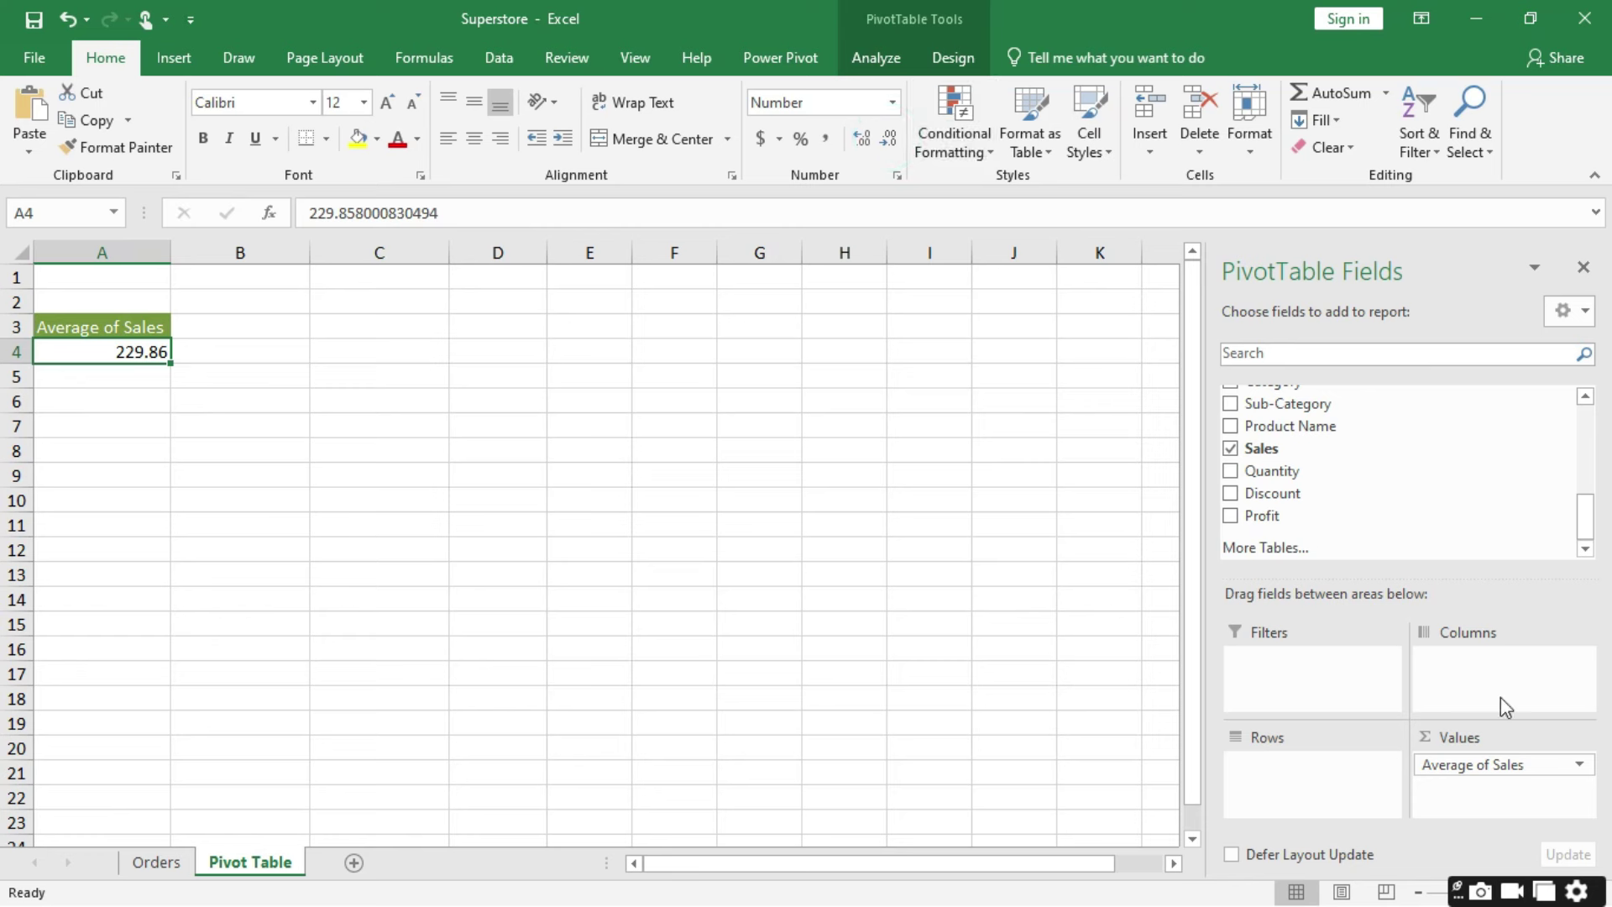
Step: Change the Sales value field's calculation to Max and format the result with a thousands separator
click(1579, 765)
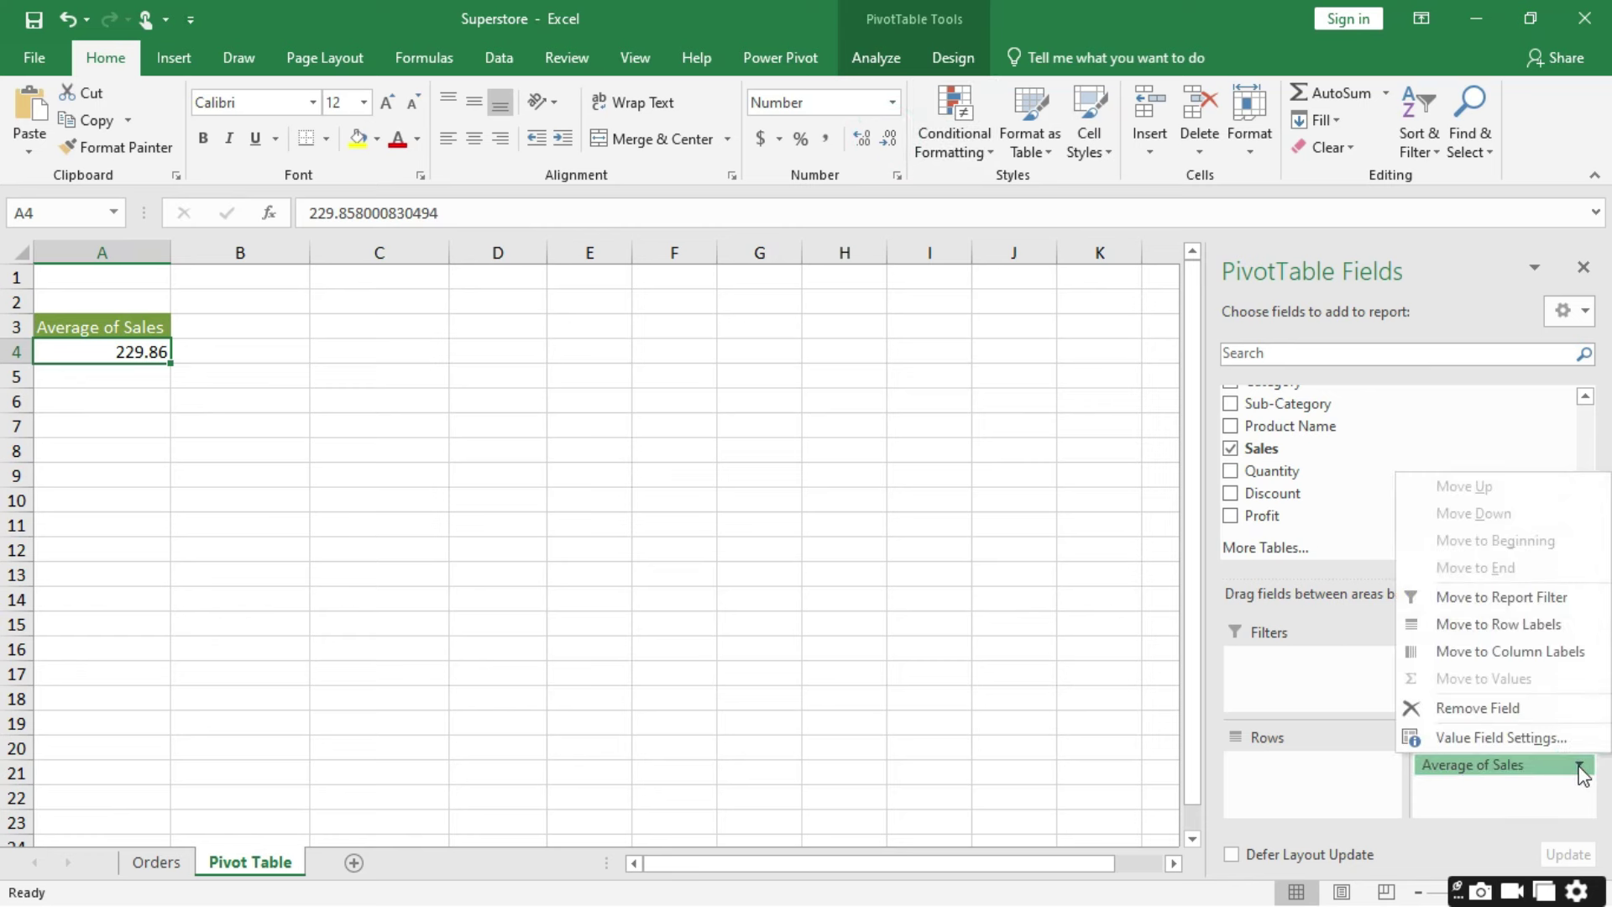
click(1509, 737)
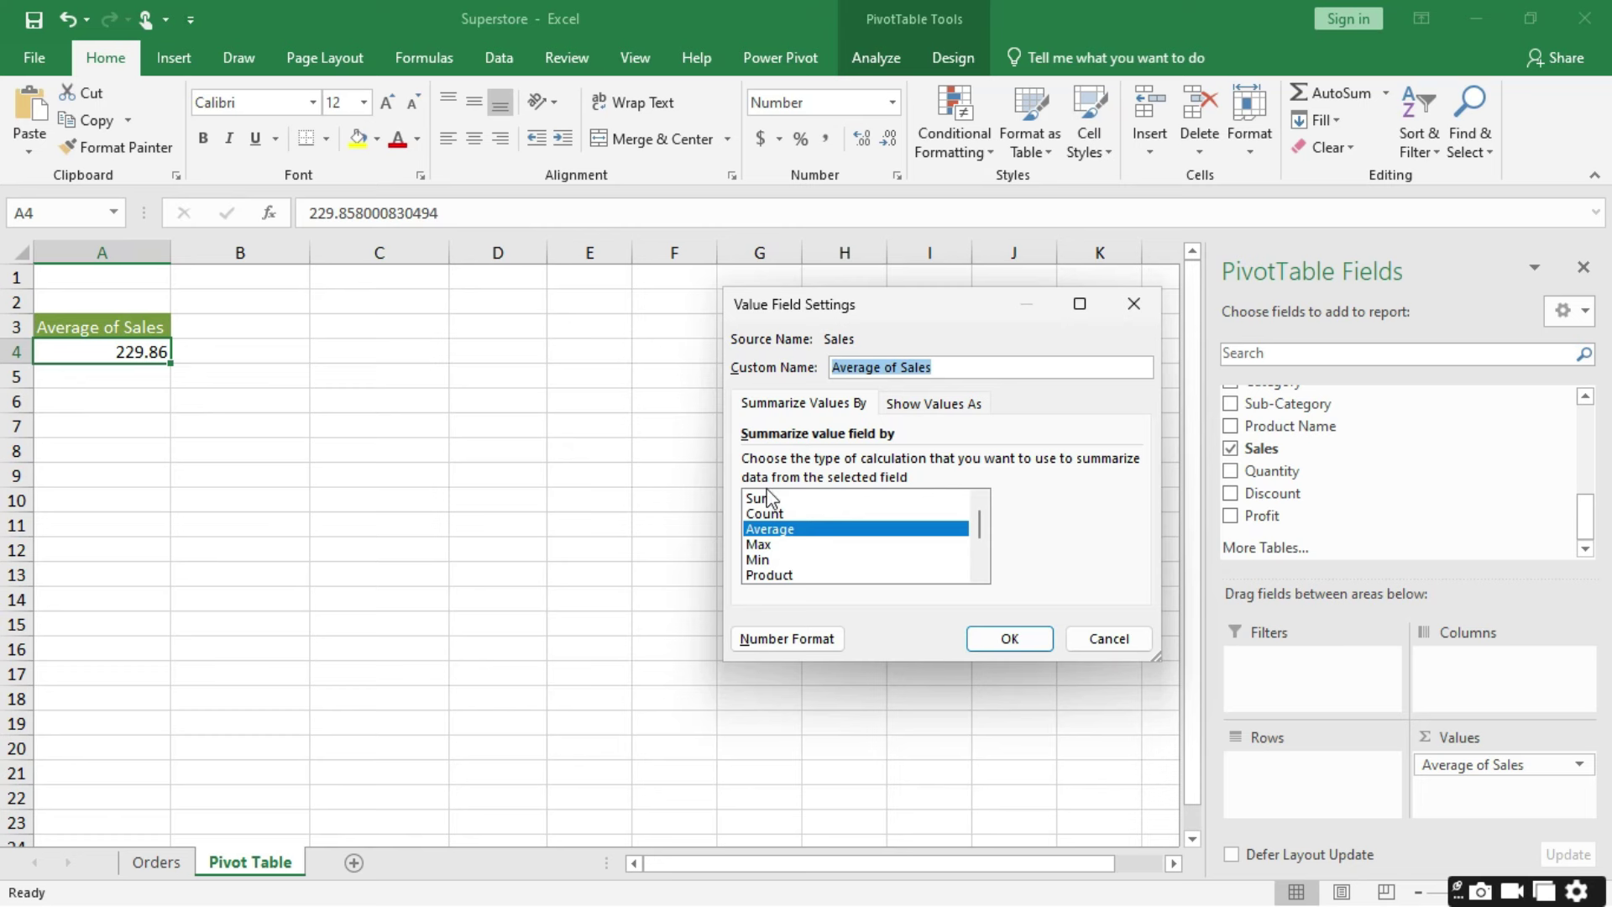
click(760, 546)
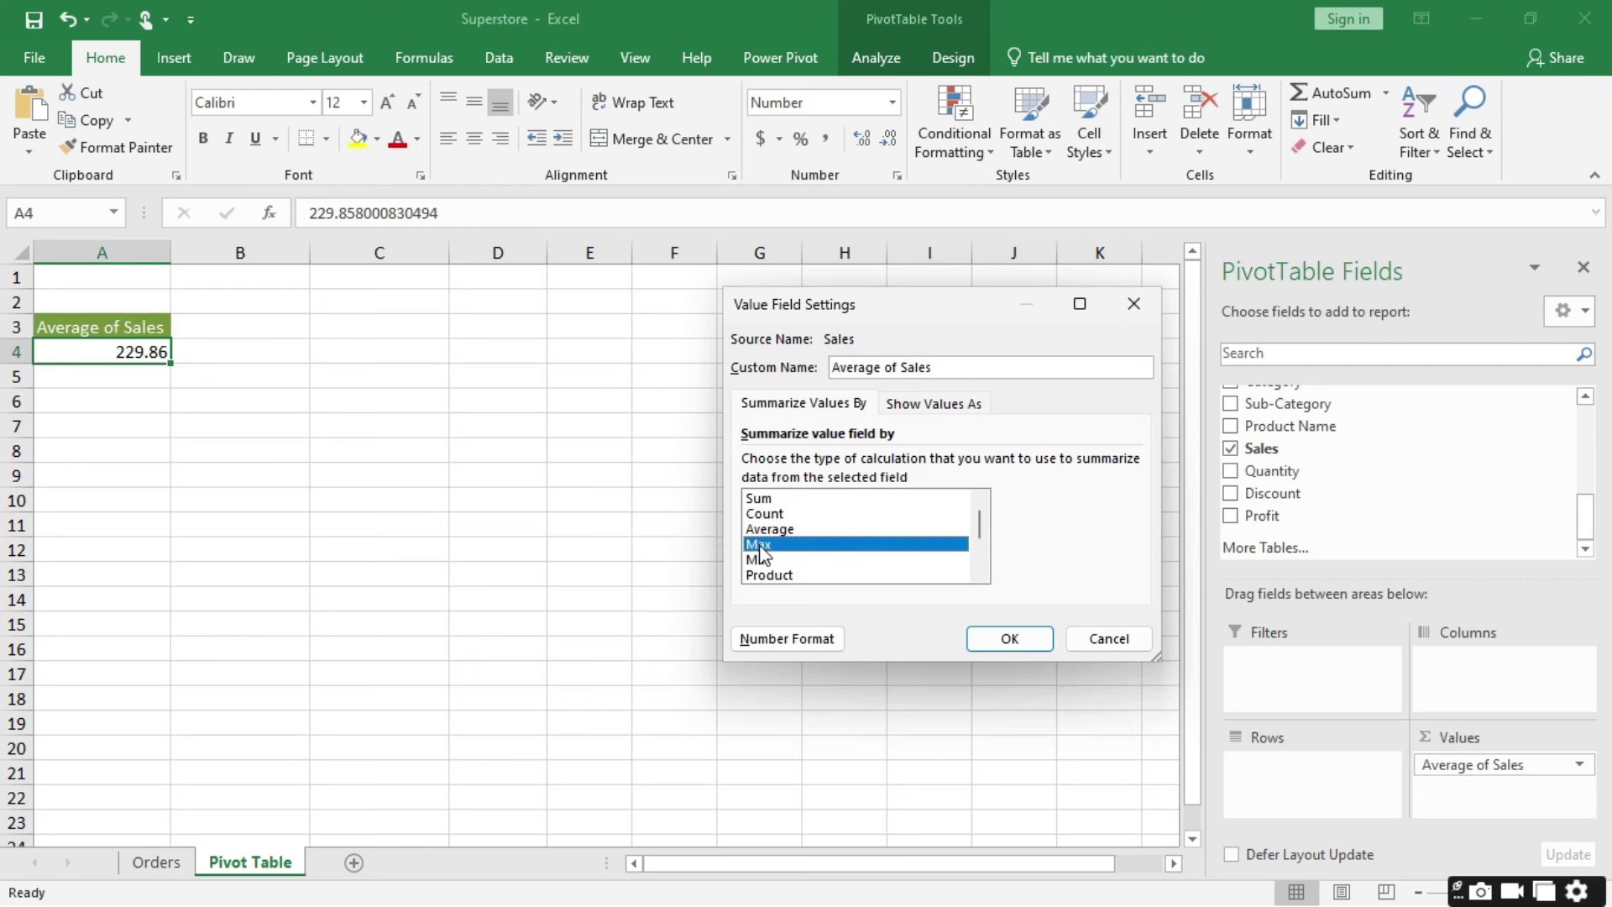
click(1010, 638)
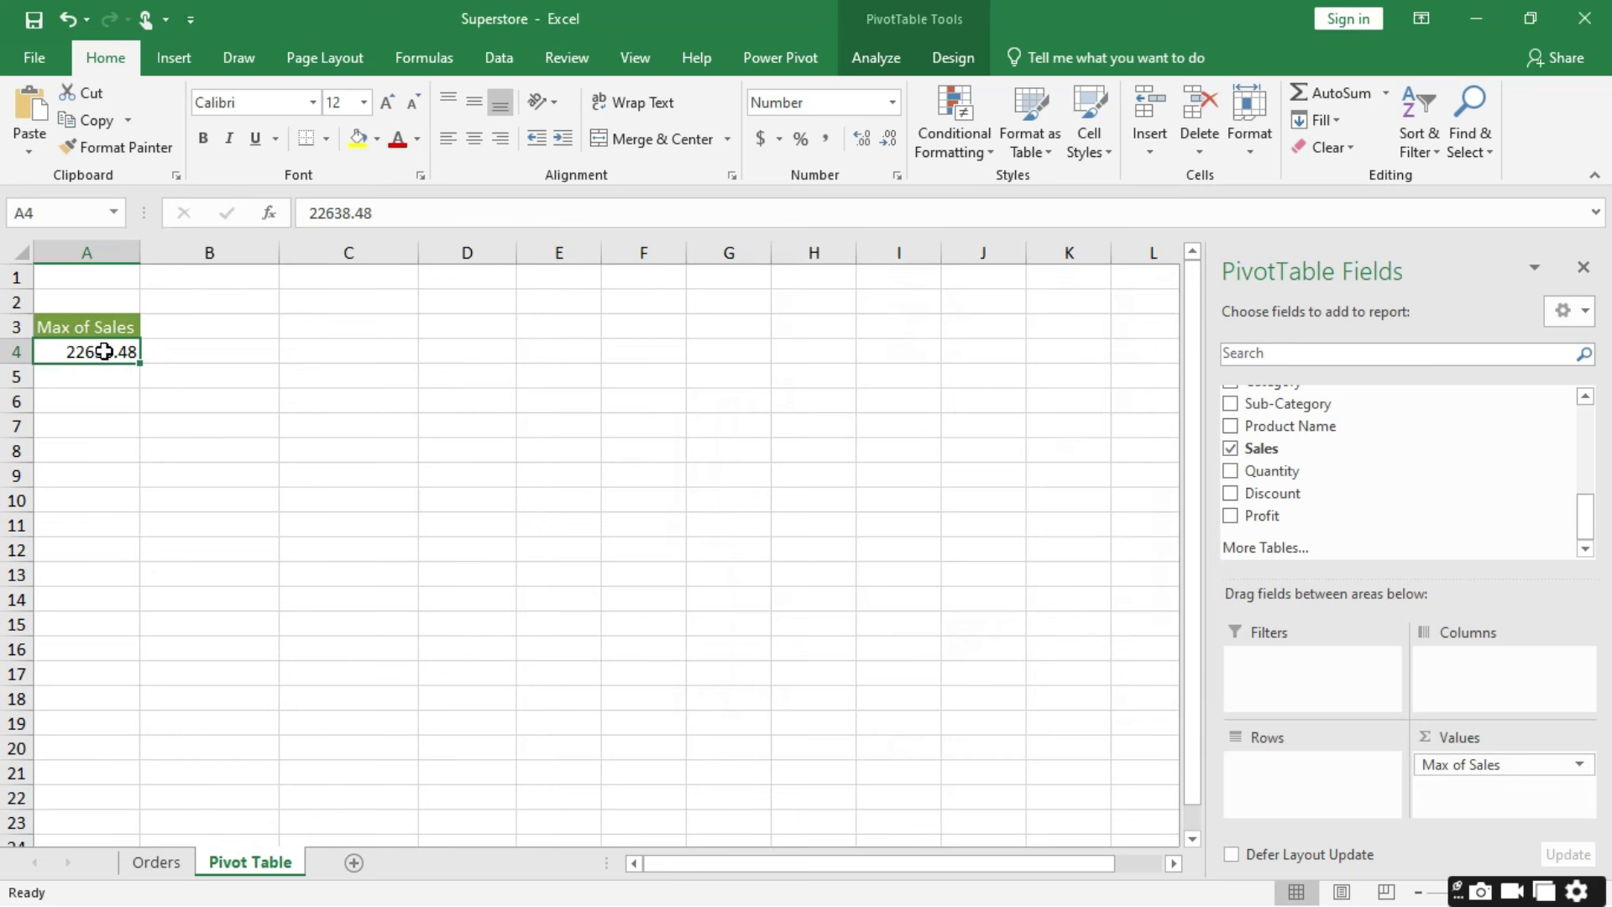
click(824, 137)
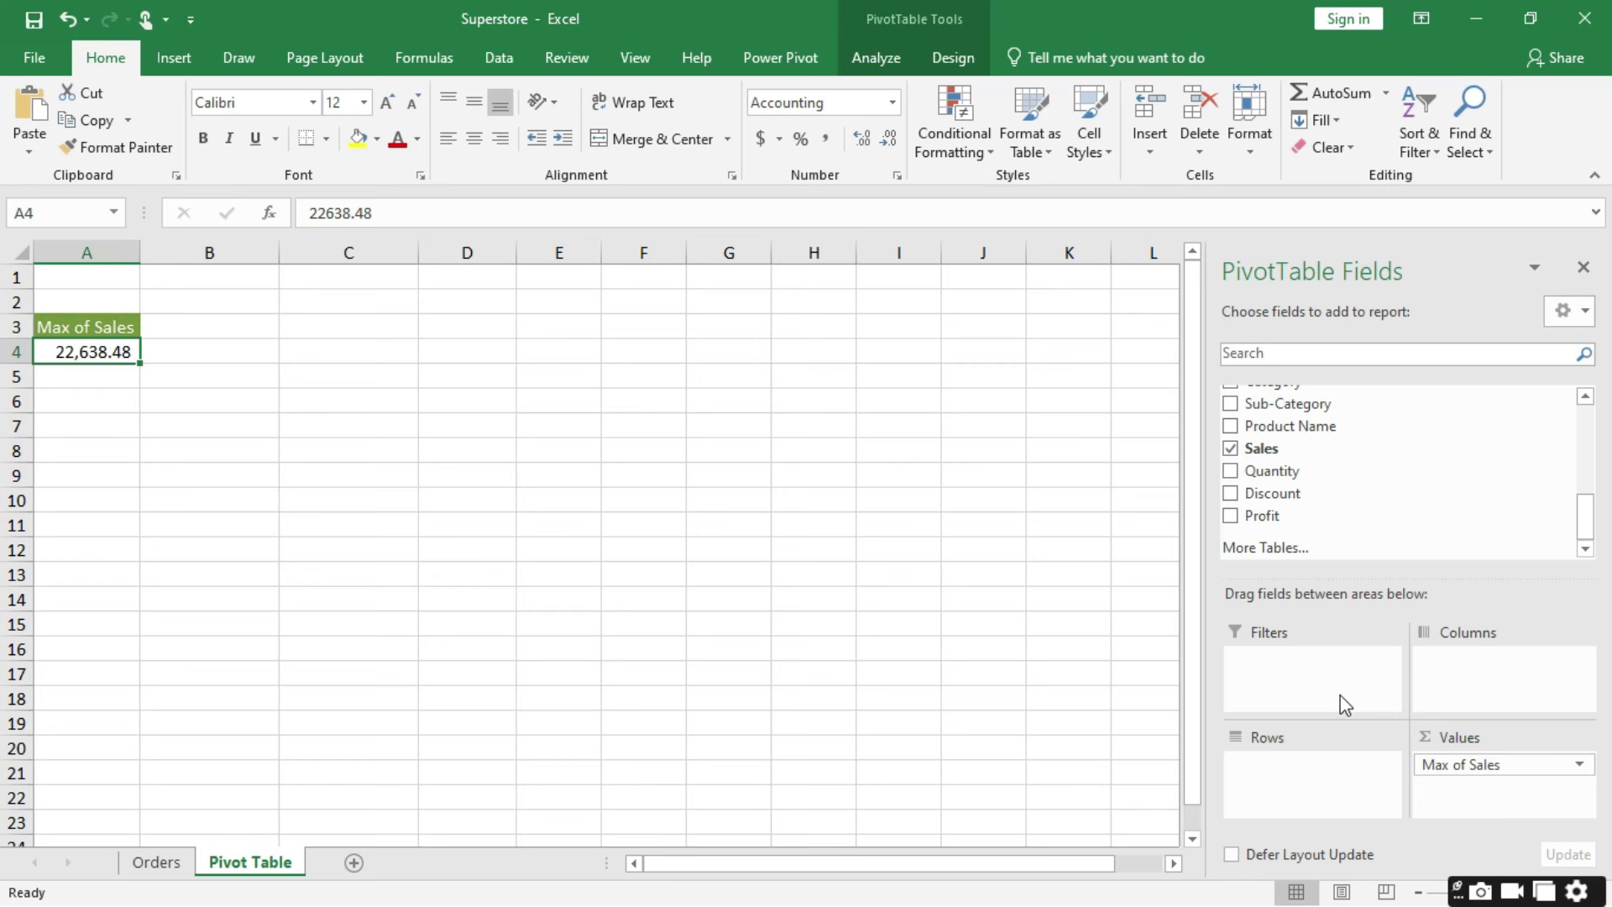
Step: Remove the Max of Sales field from the PivotTable's Values area
click(1473, 764)
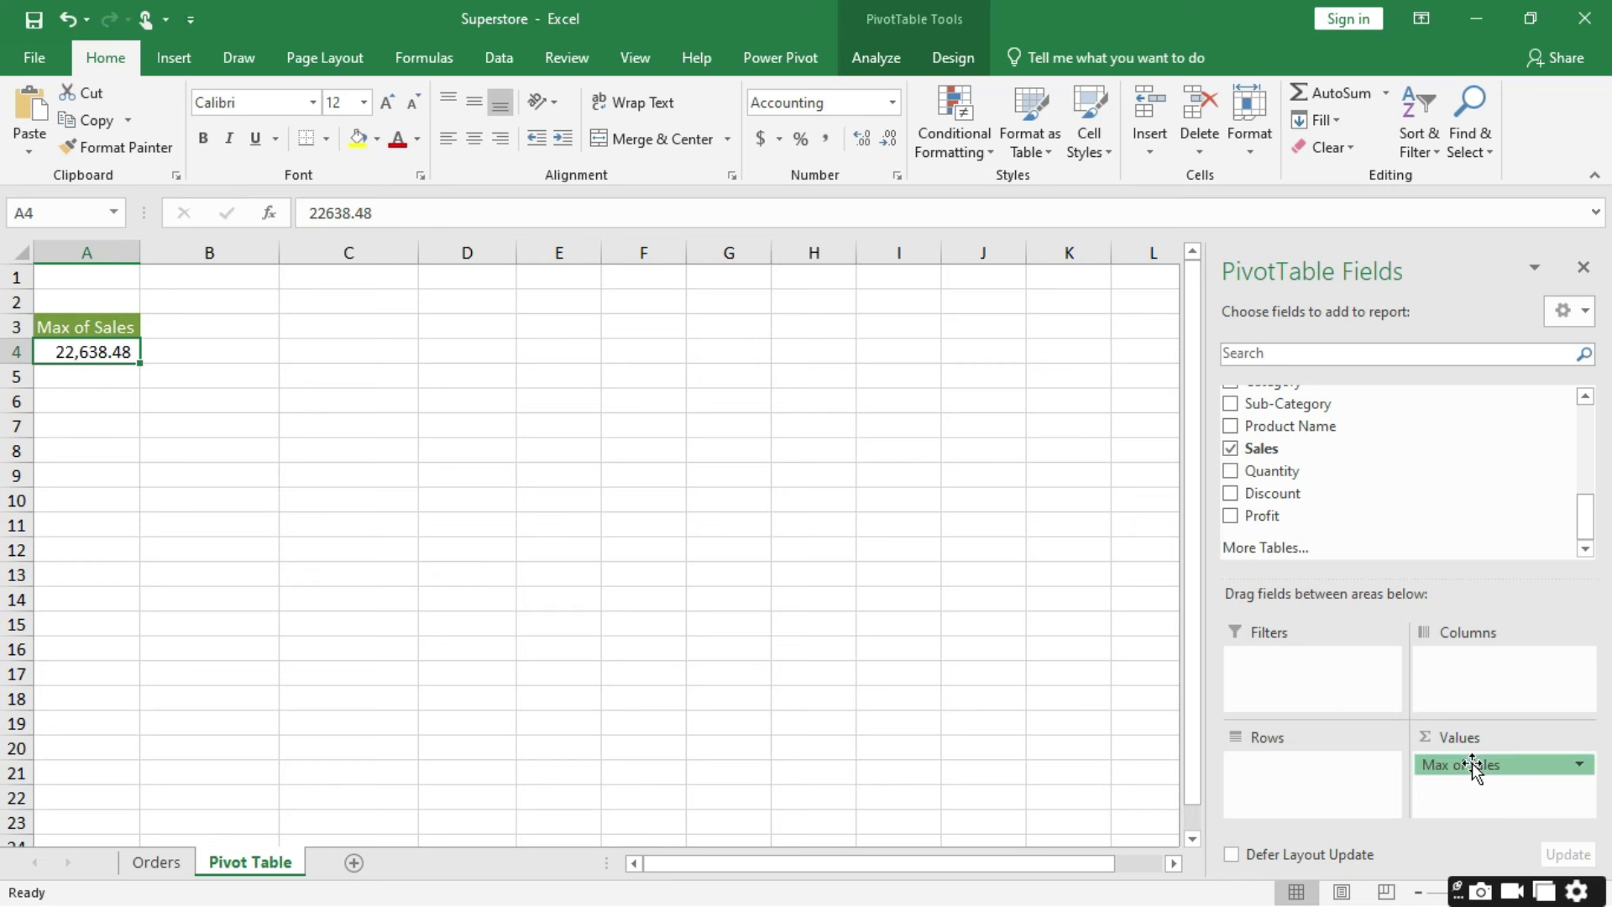
drag(1472, 762, 1439, 476)
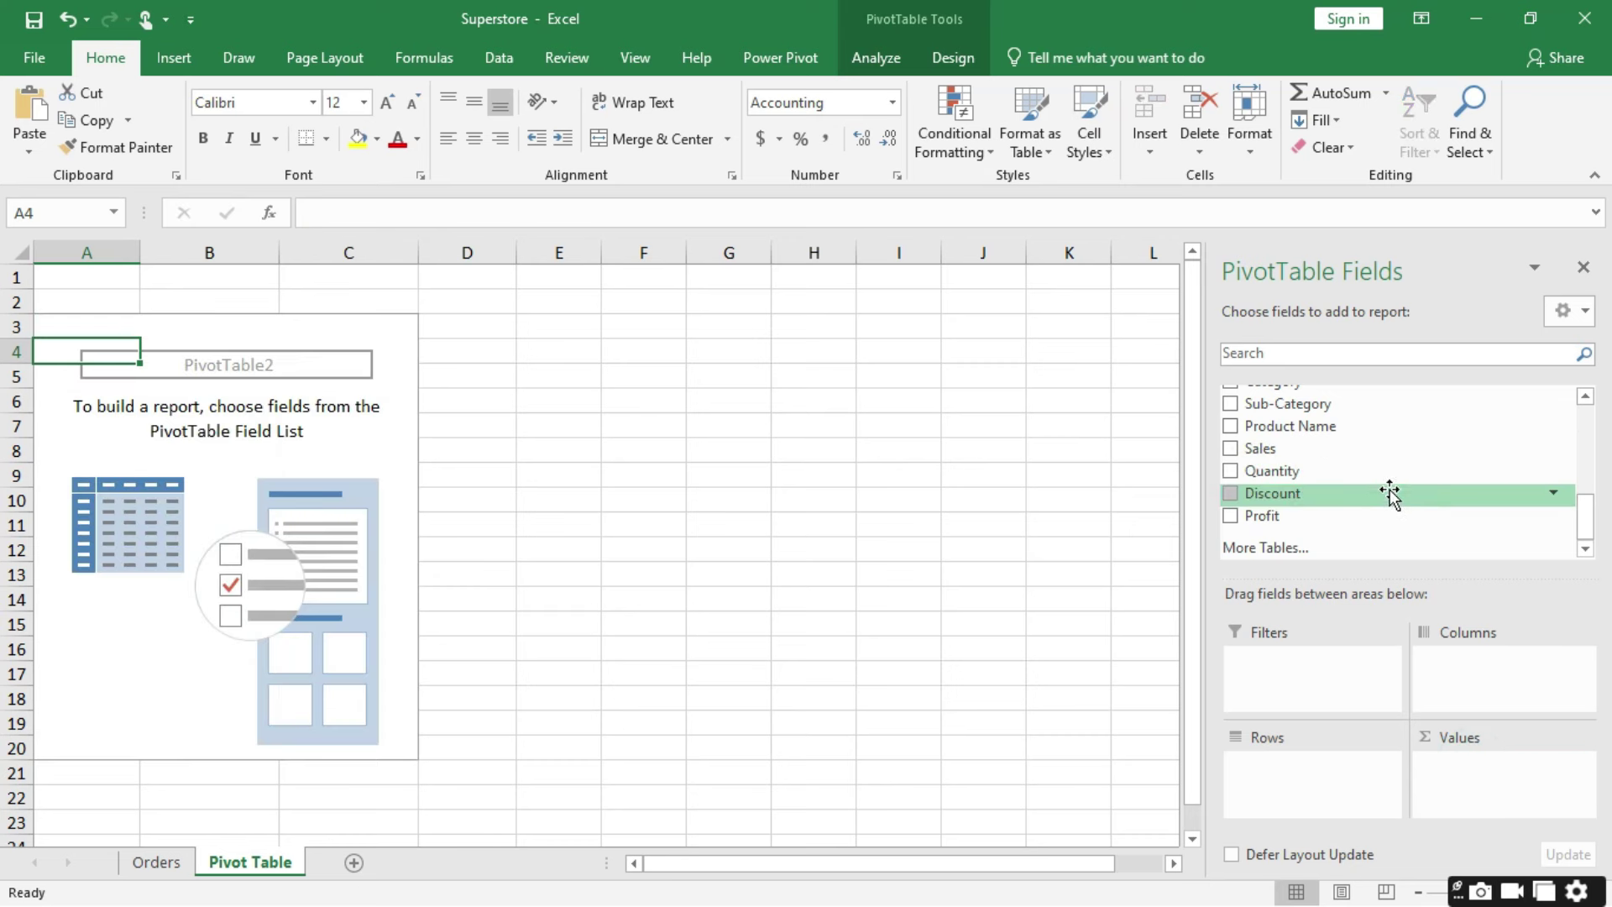
Step: Add Region to the PivotTable's Rows and Sales to its Values to total sales by region
scroll(1343, 461, up, 3)
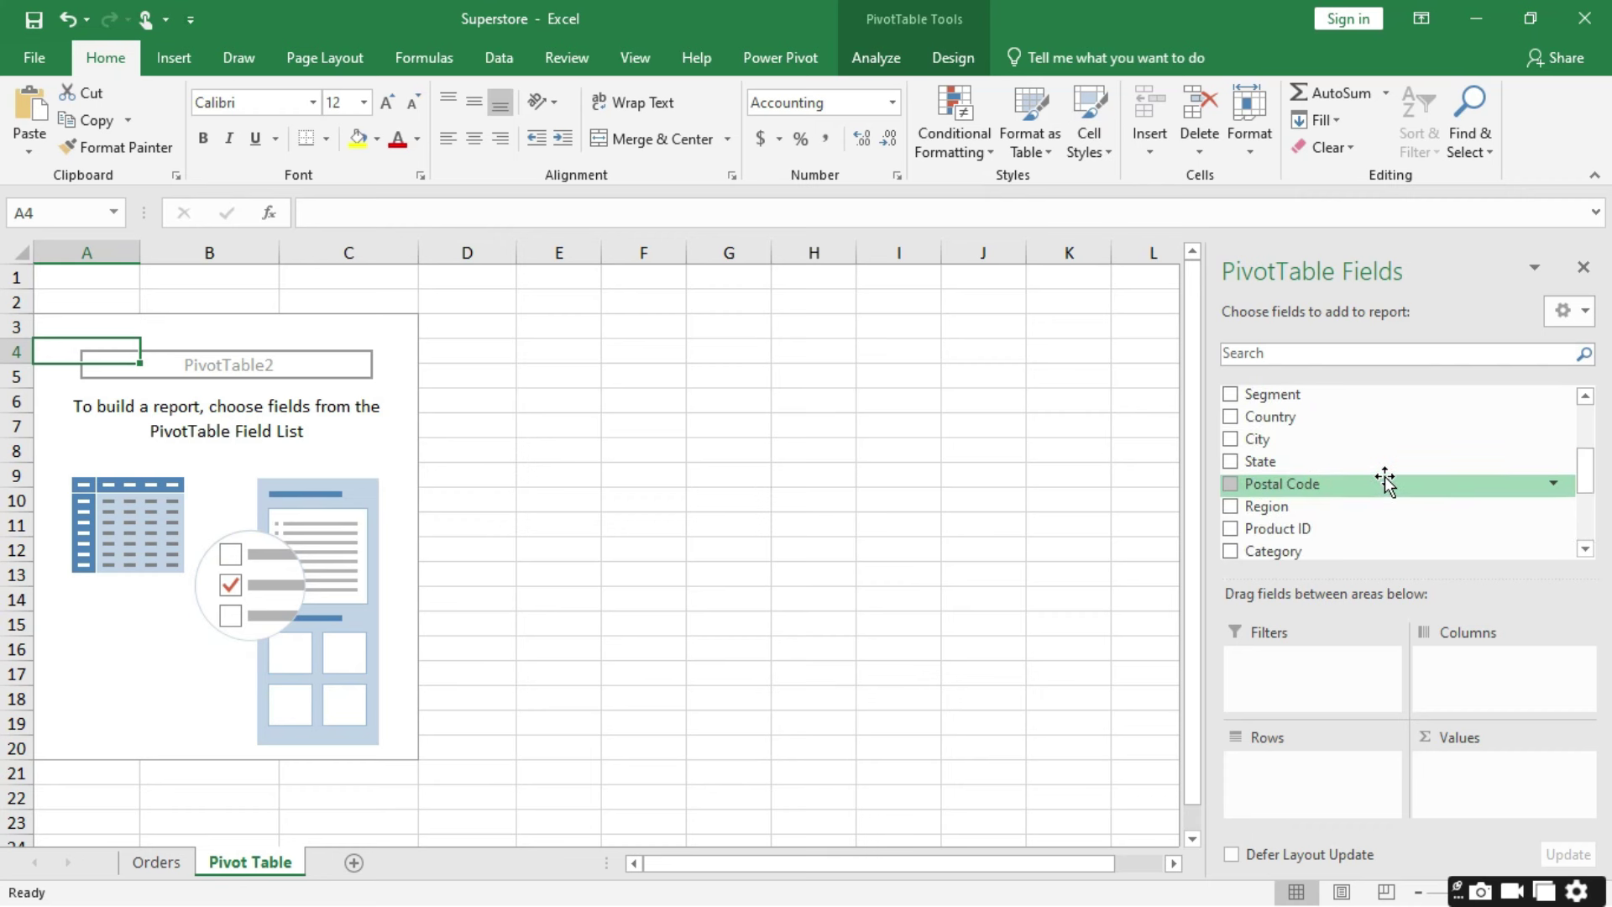
scroll(1345, 451, down, 3)
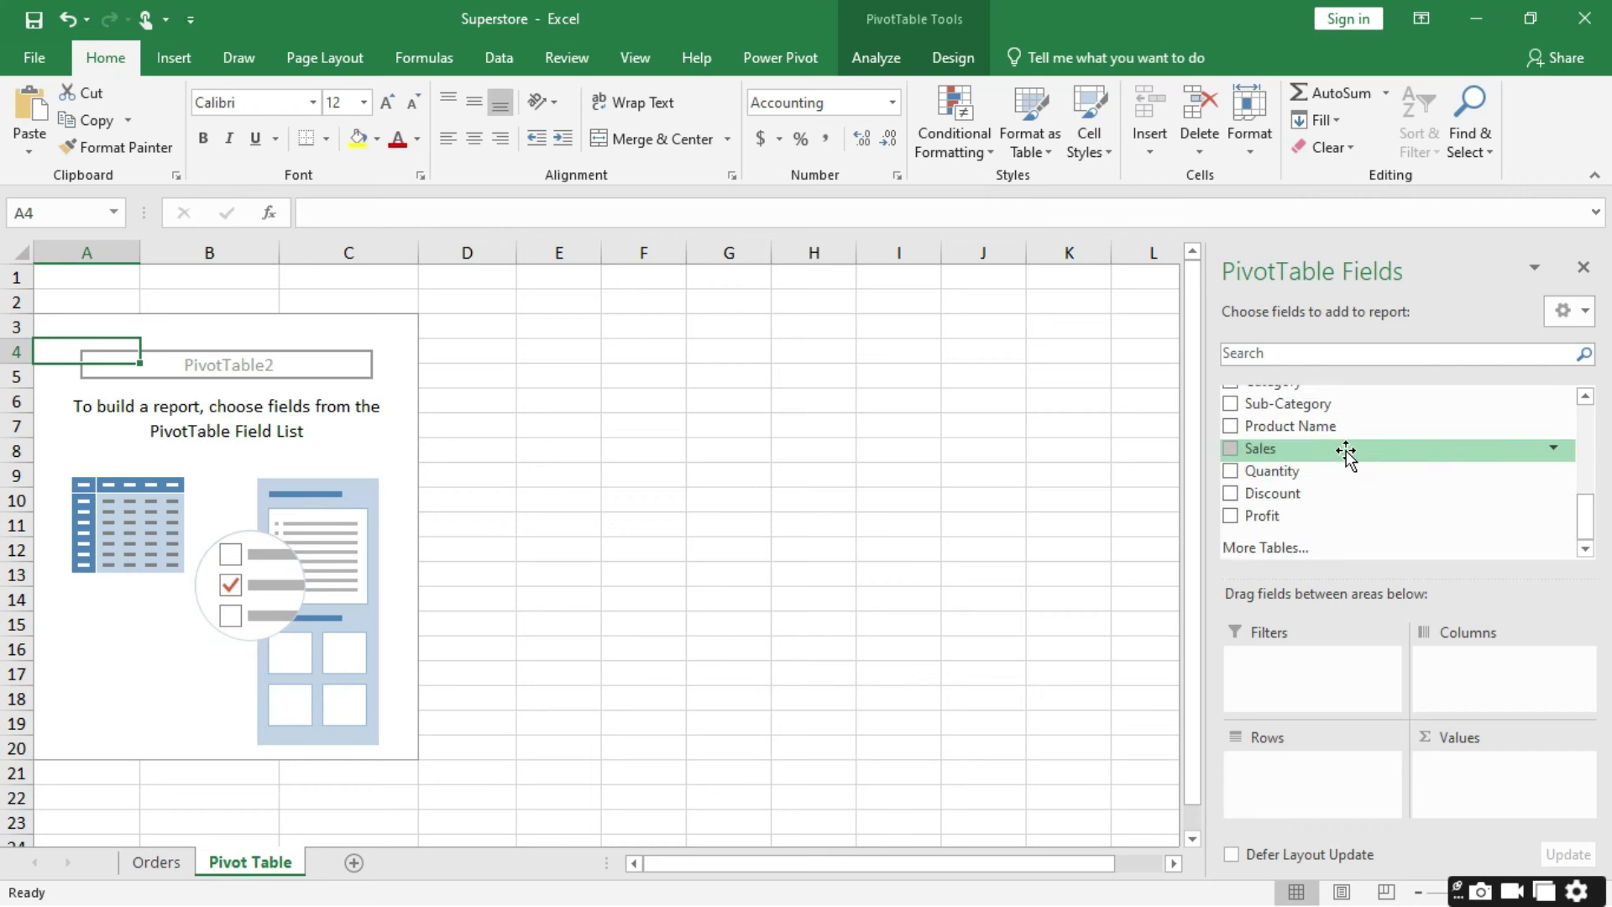
scroll(1355, 492, up, 1)
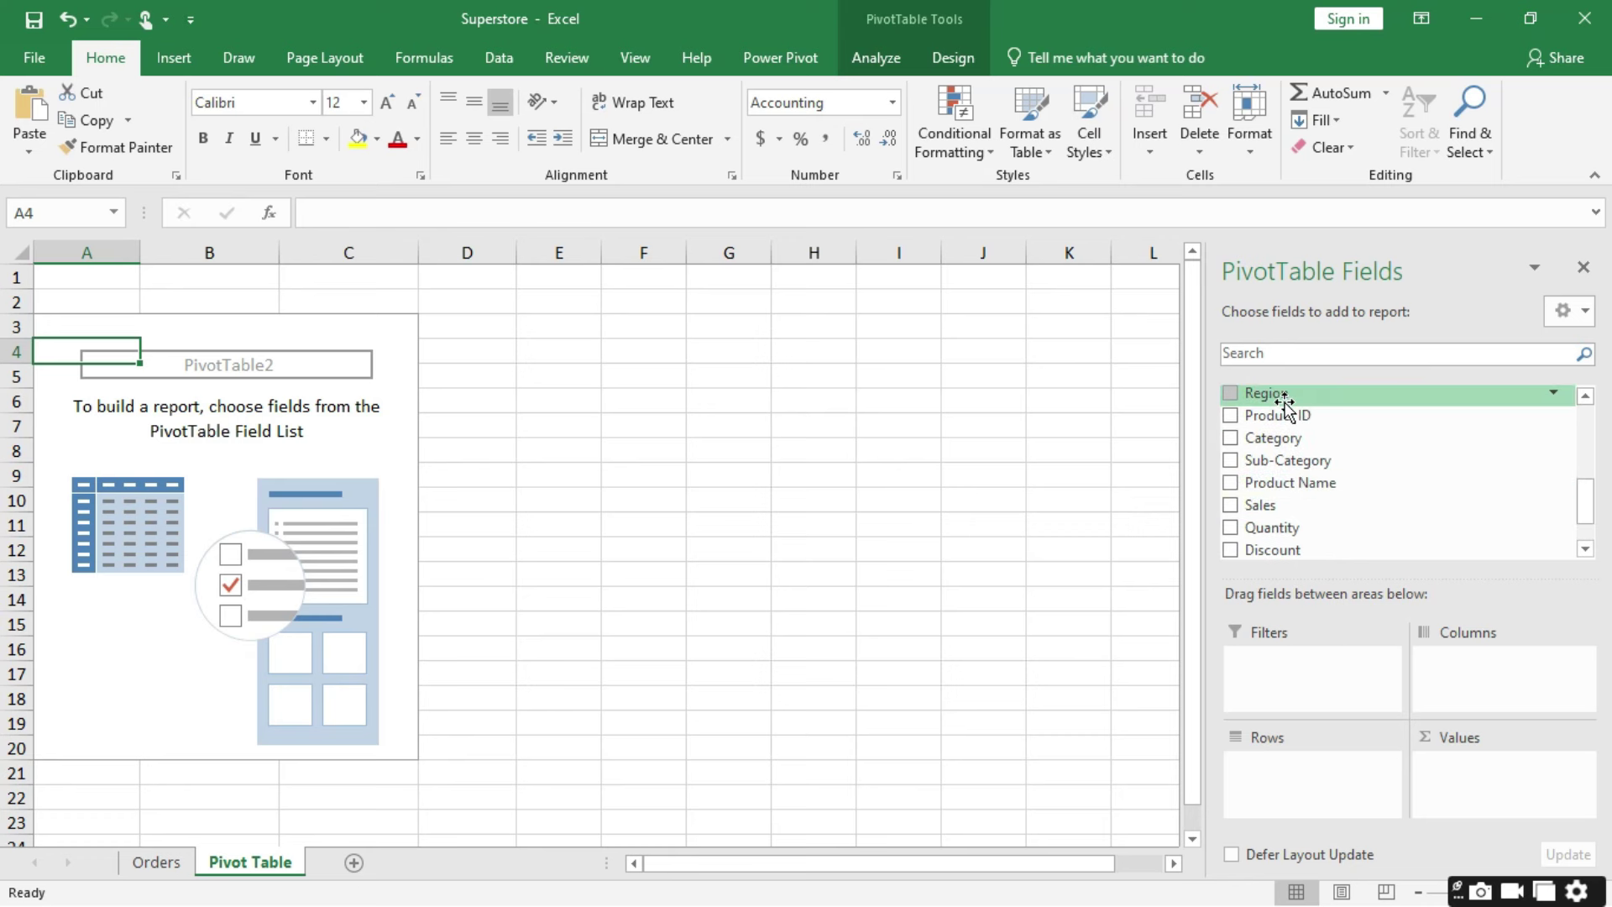
drag(1277, 398, 1306, 793)
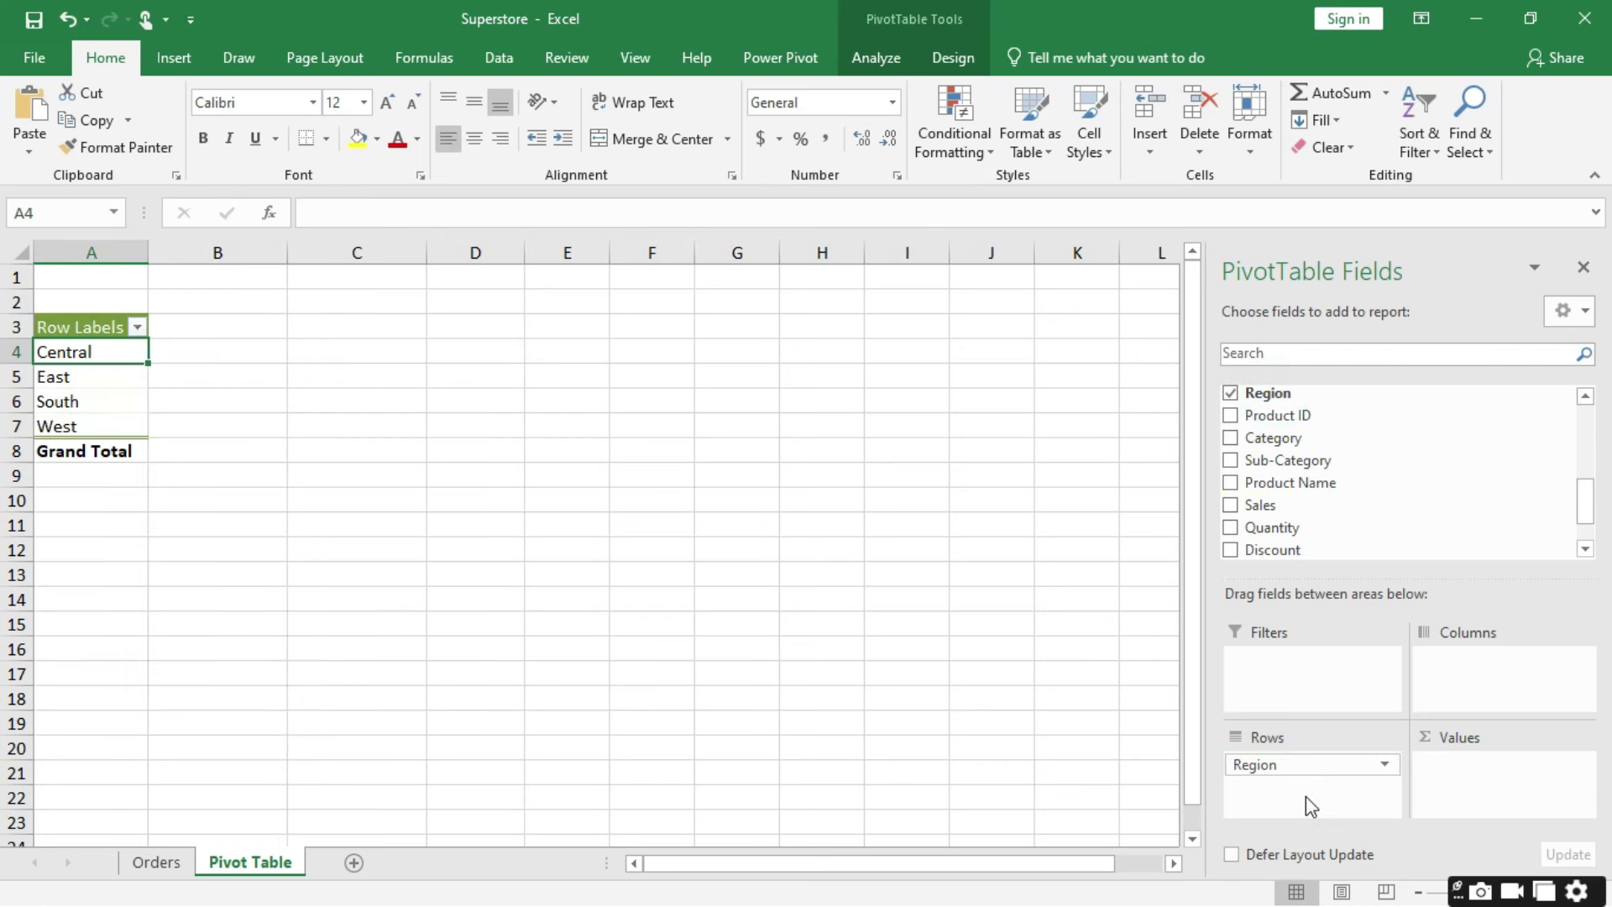
drag(1264, 512, 1497, 765)
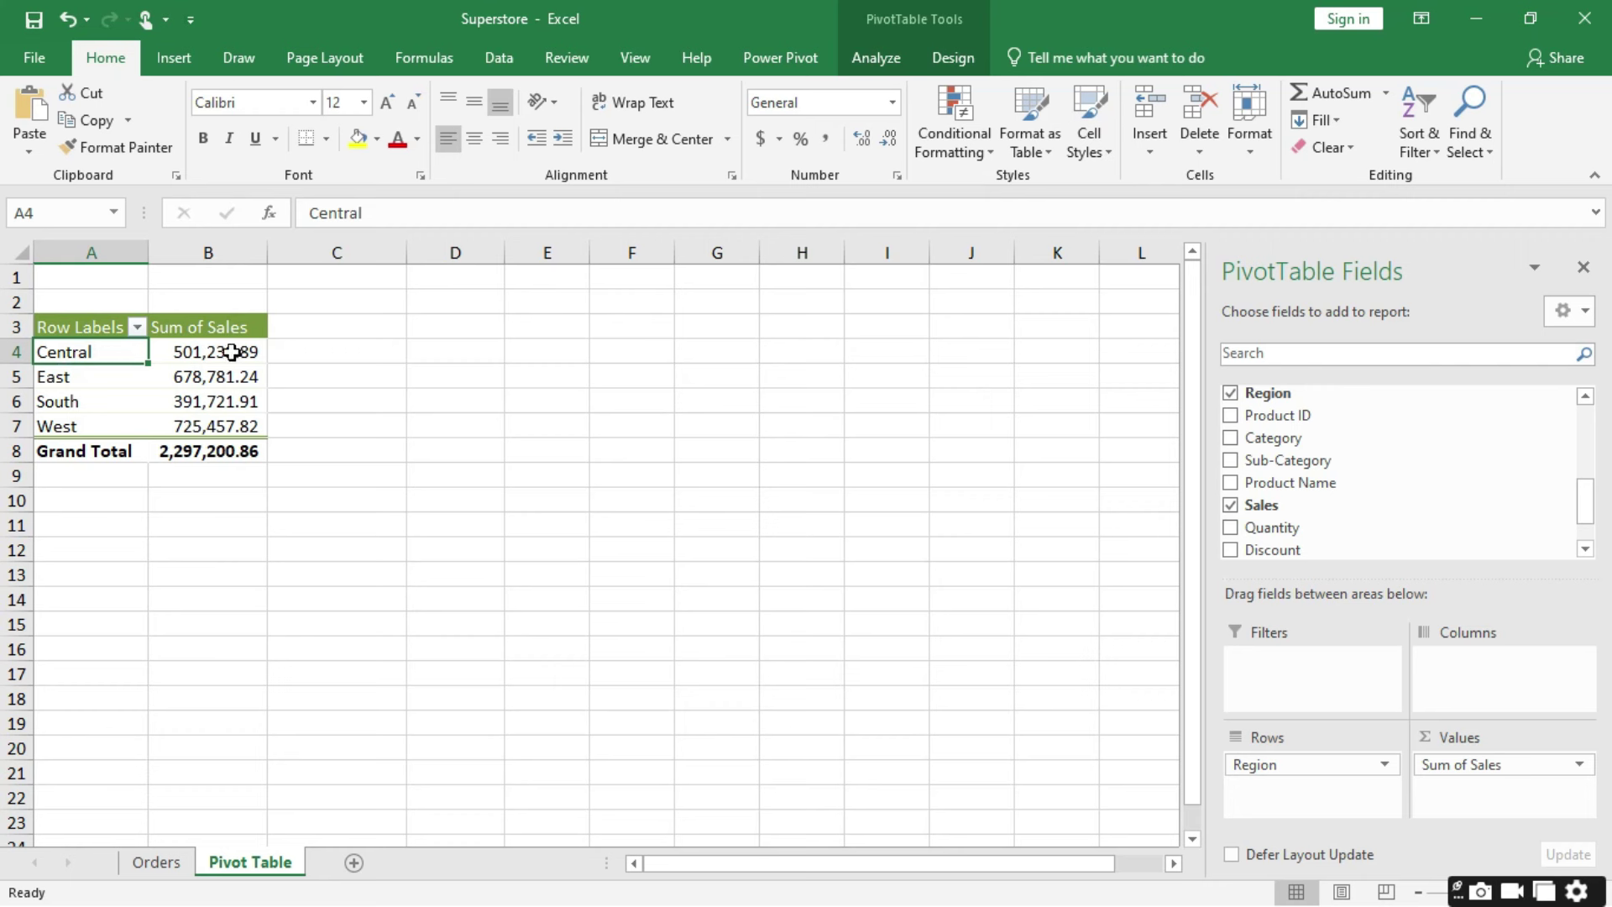
mouse_move(201, 349)
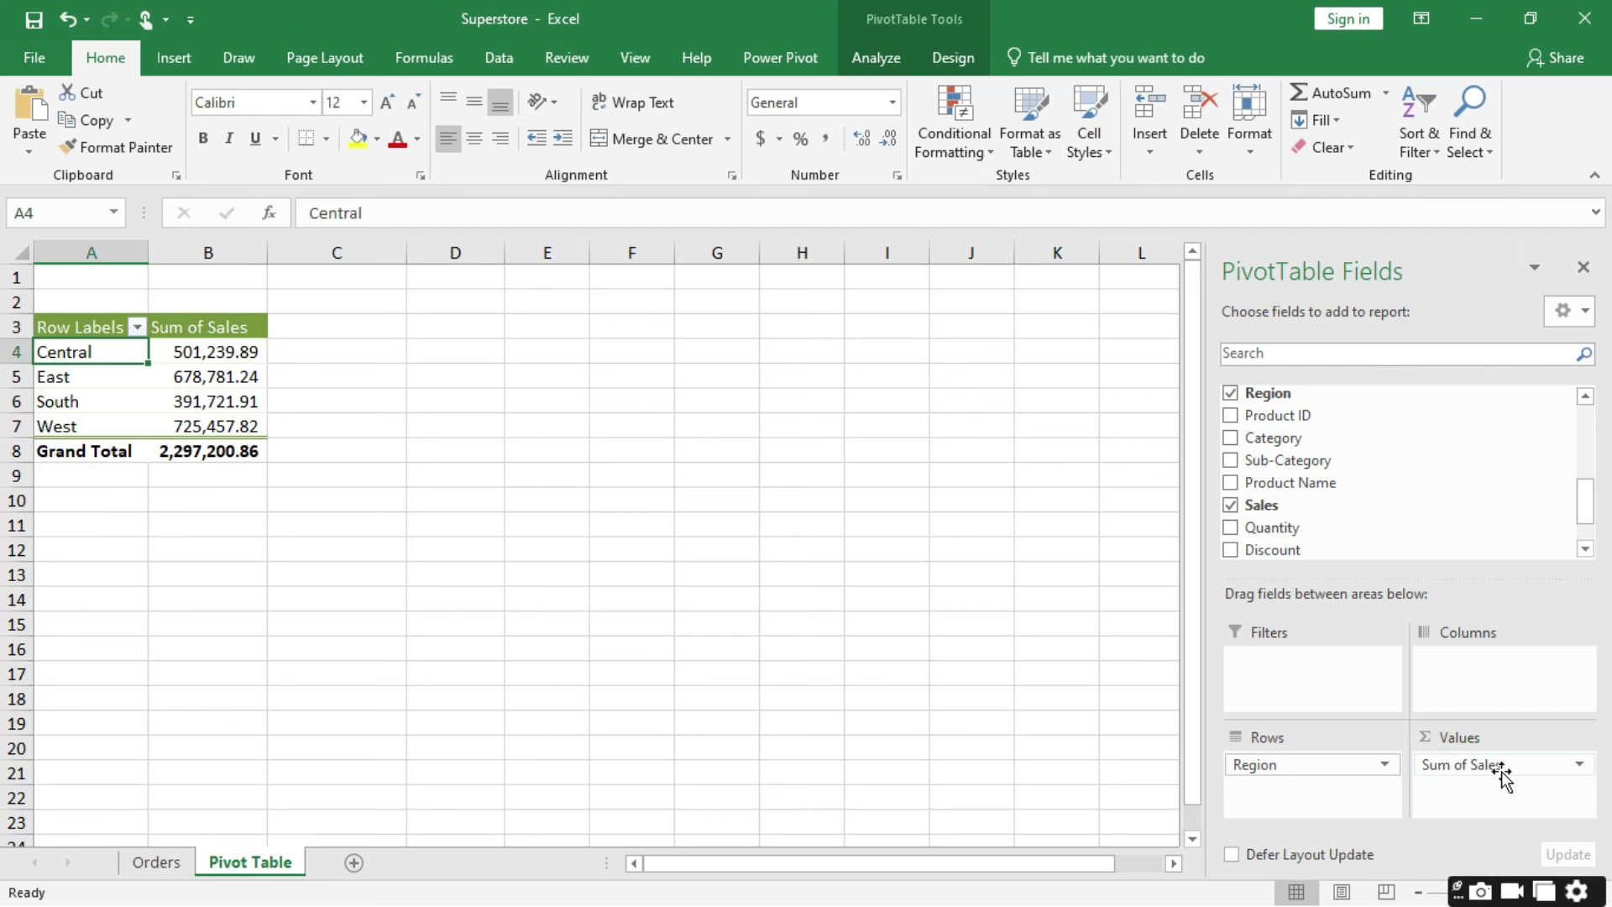
Step: Replace the Sales field in the Values area with the Category field
drag(1503, 768, 1461, 498)
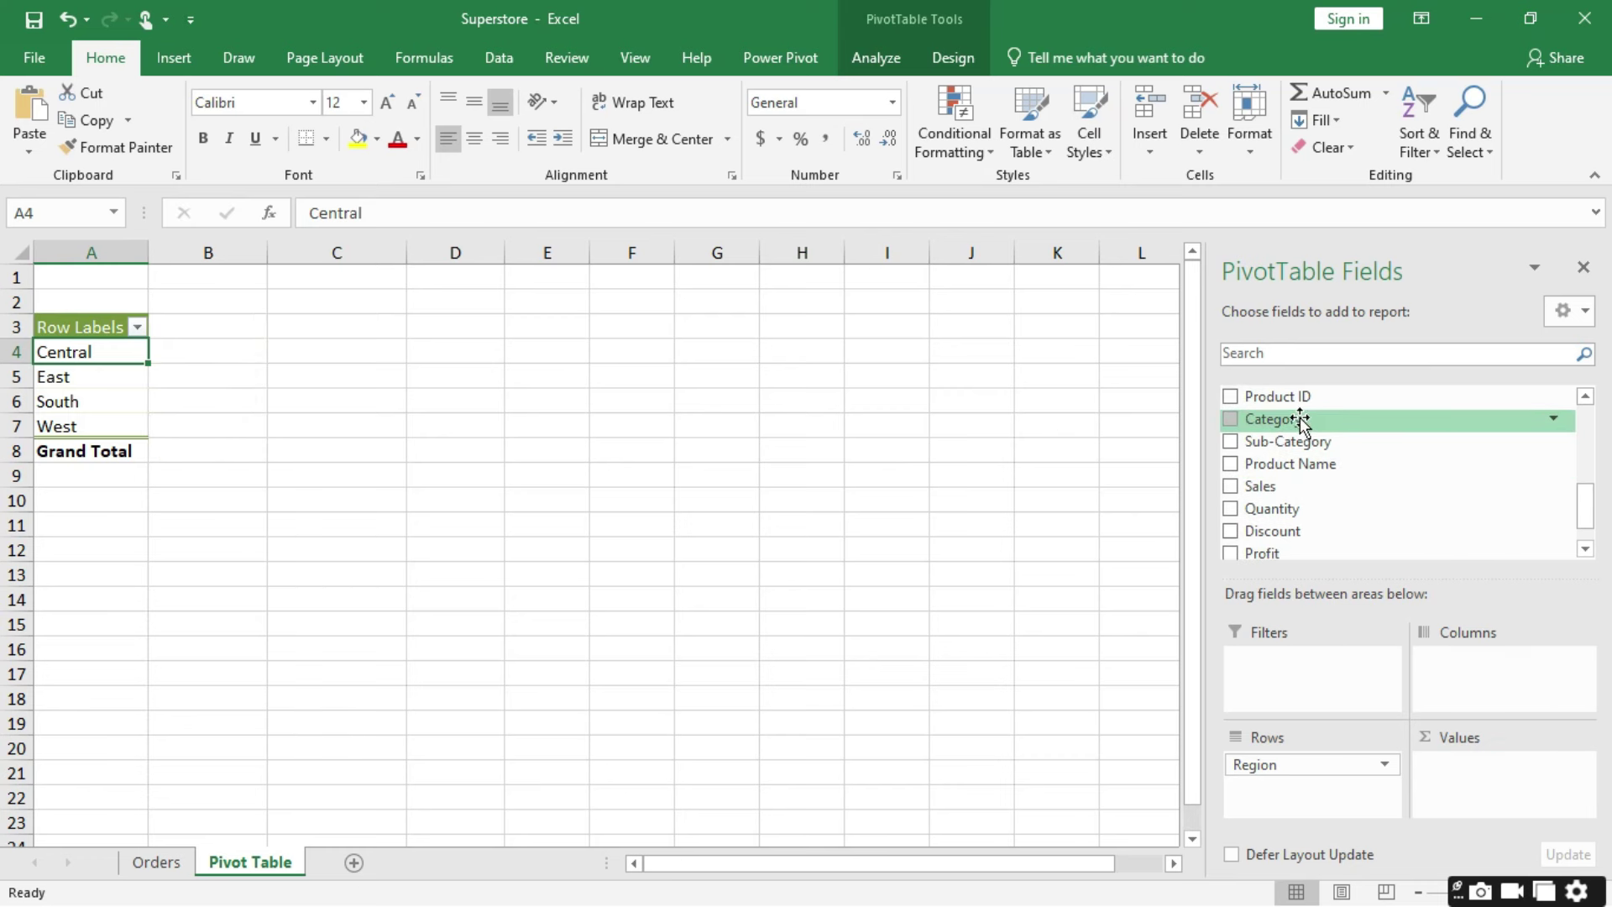
drag(1293, 420, 1491, 783)
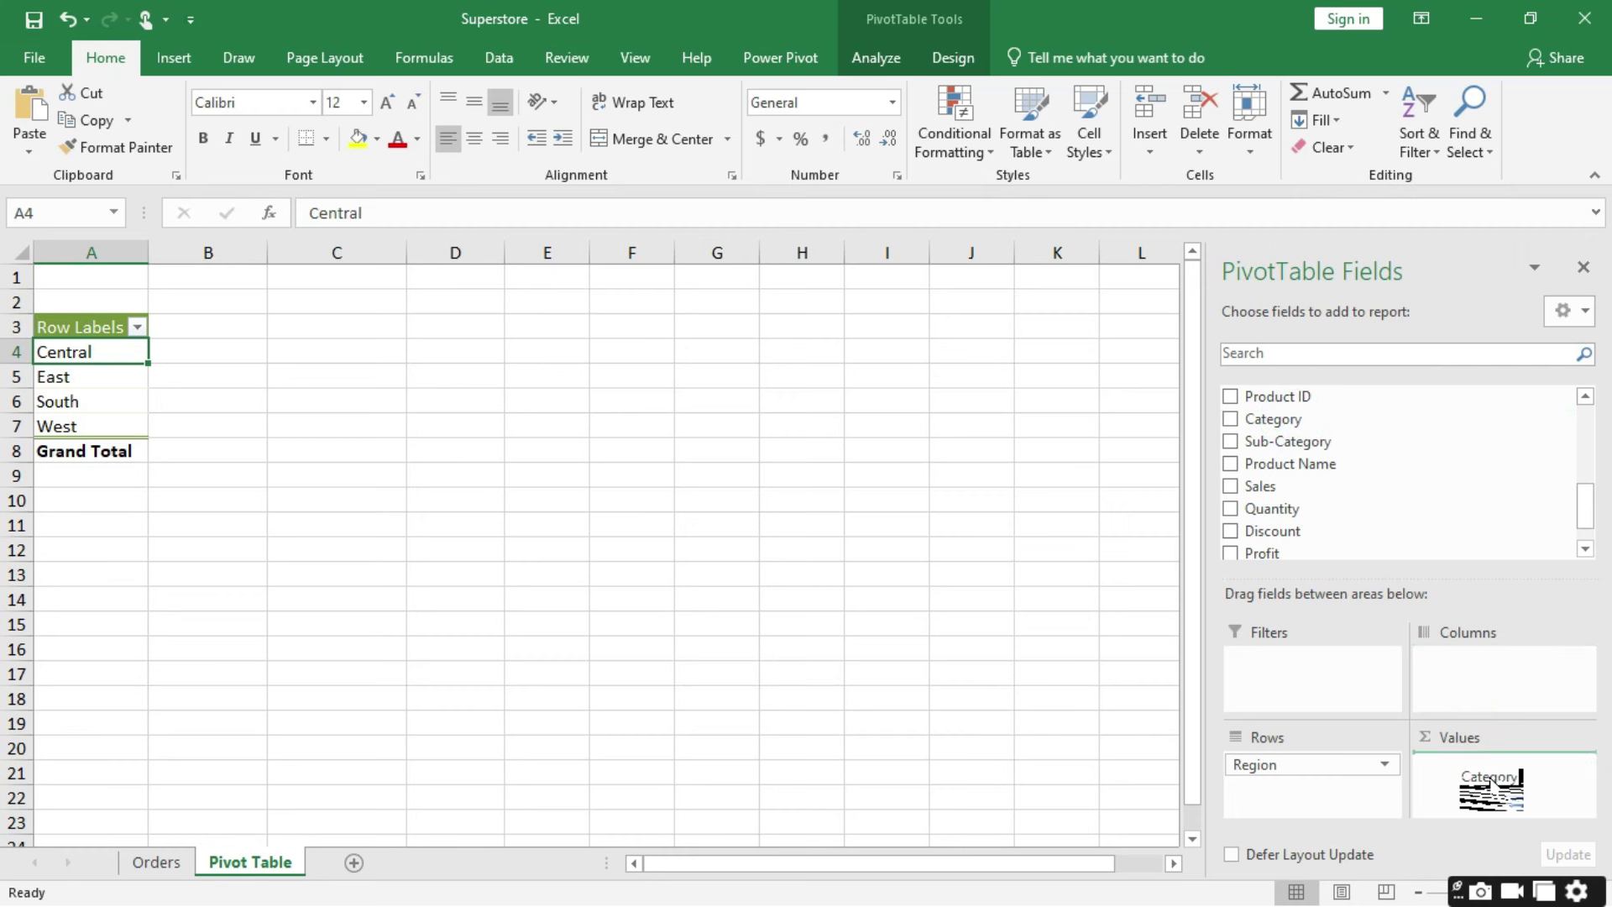
drag(1491, 783, 1492, 783)
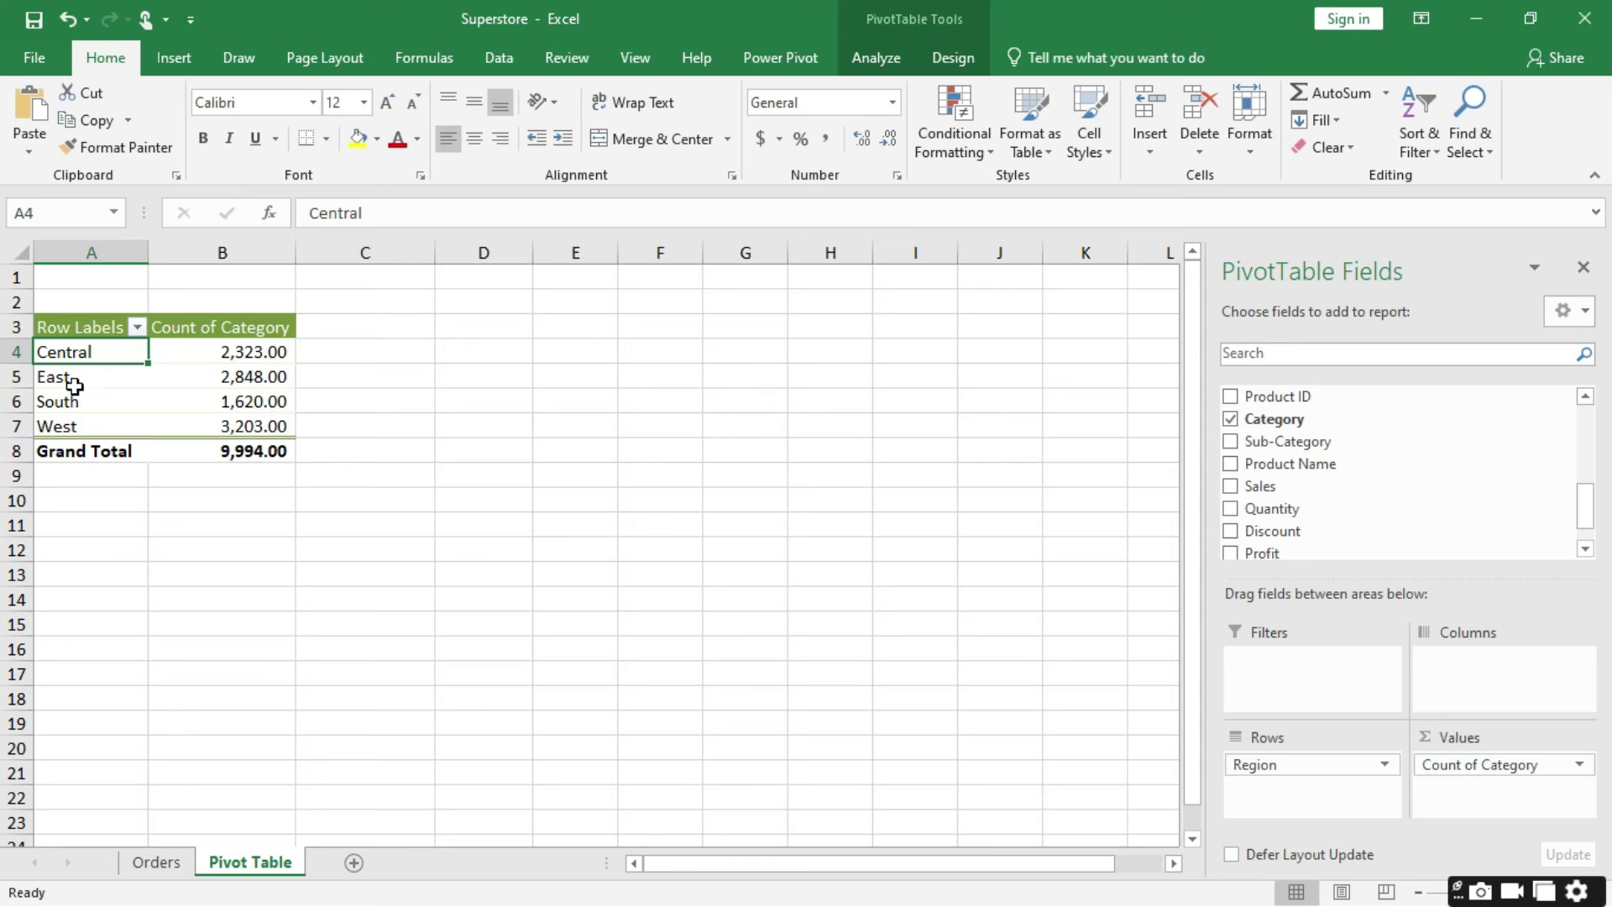
Step: Remove Category from the Values area and move Region from Rows to Values
drag(1475, 764, 1463, 529)
drag(1270, 764, 1468, 794)
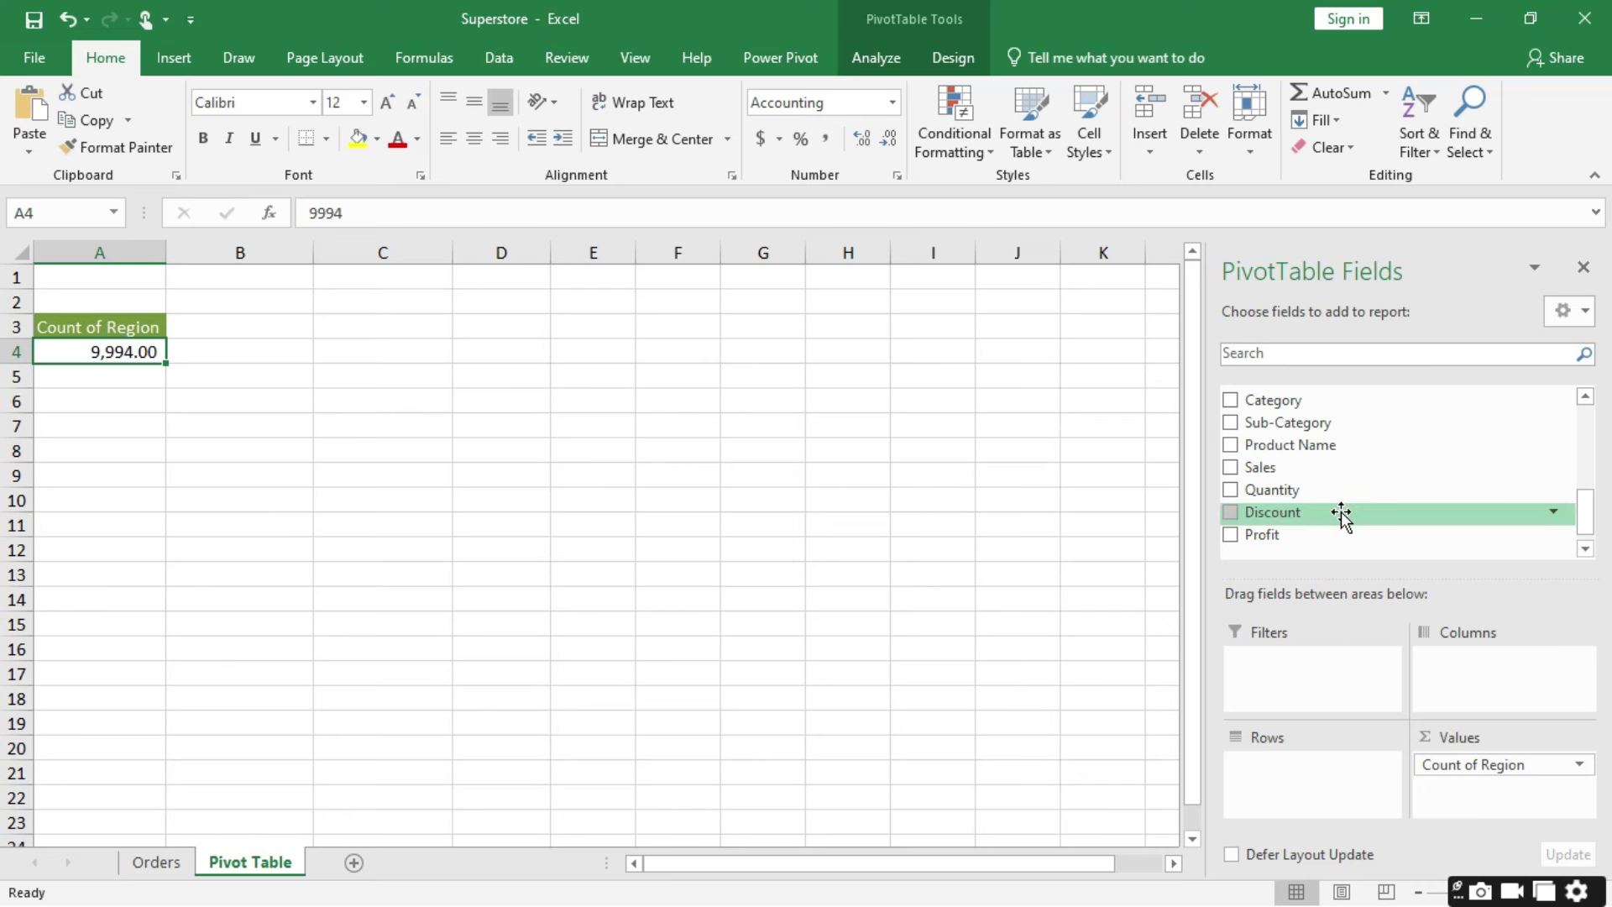
drag(1313, 511, 1314, 487)
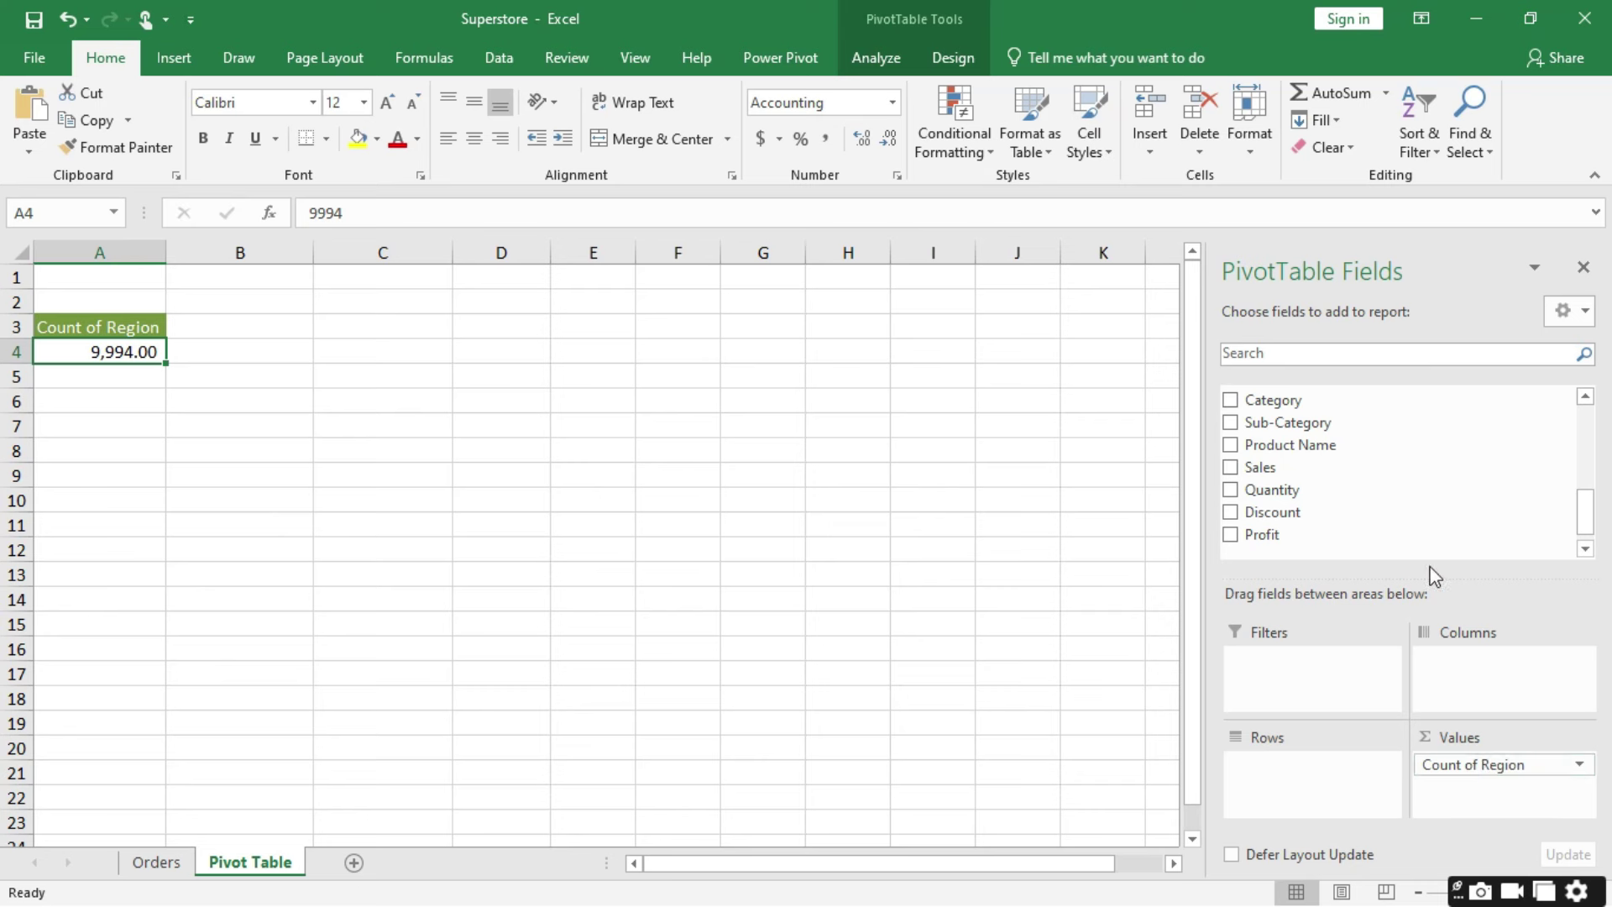
Step: Add Category to the Rows area and nest Region below it, keeping the region count in Values
drag(1282, 403, 1299, 772)
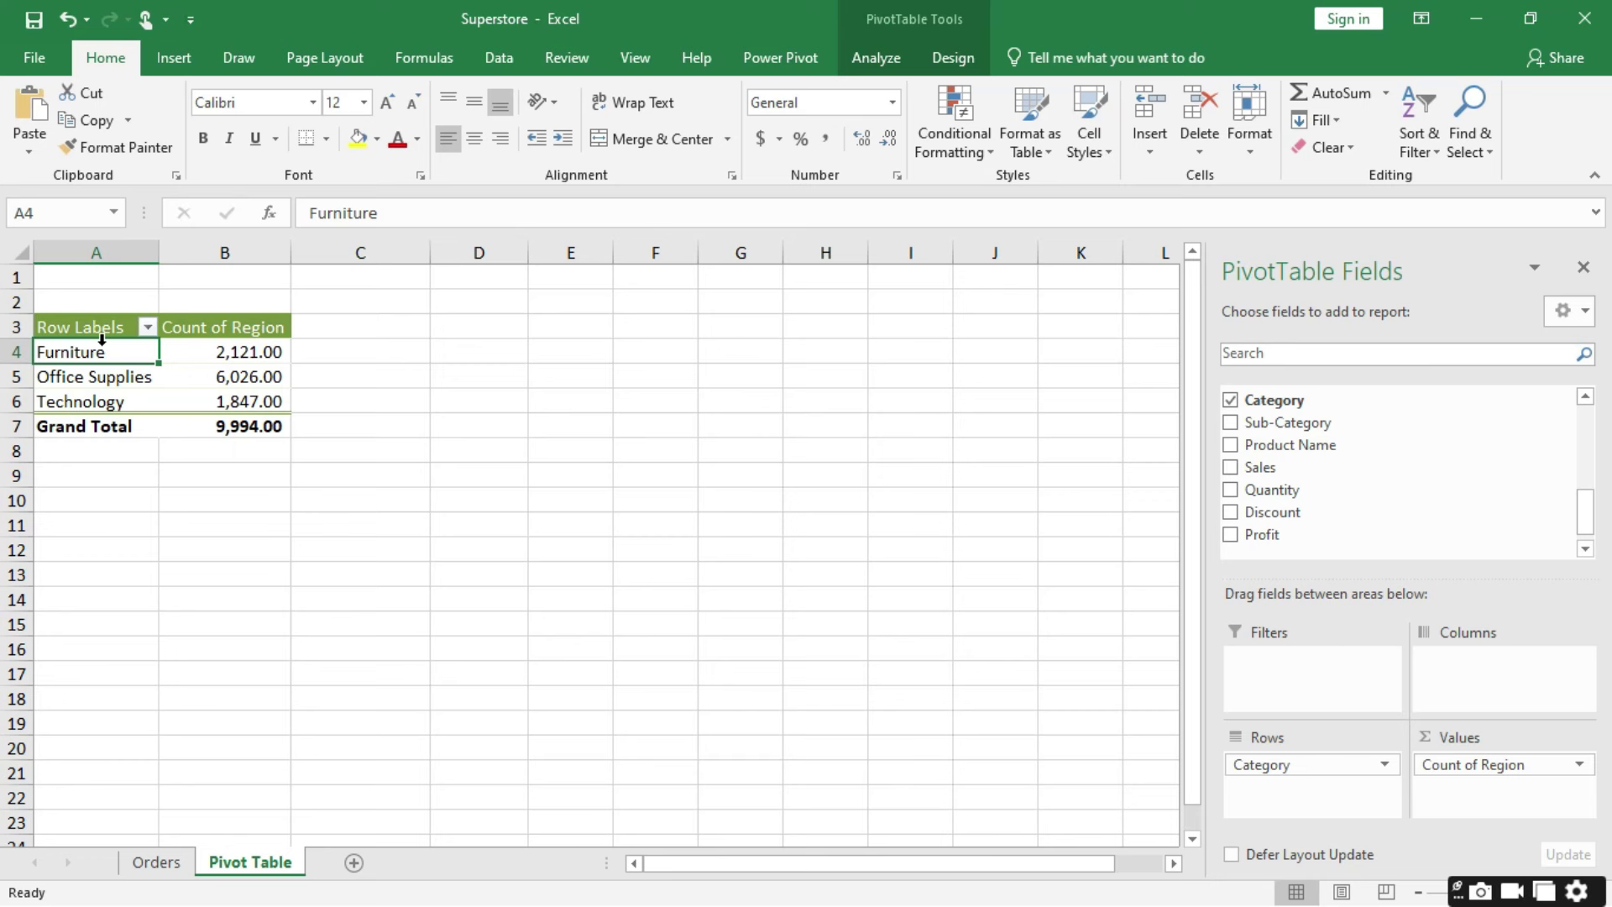
drag(1317, 499, 1288, 475)
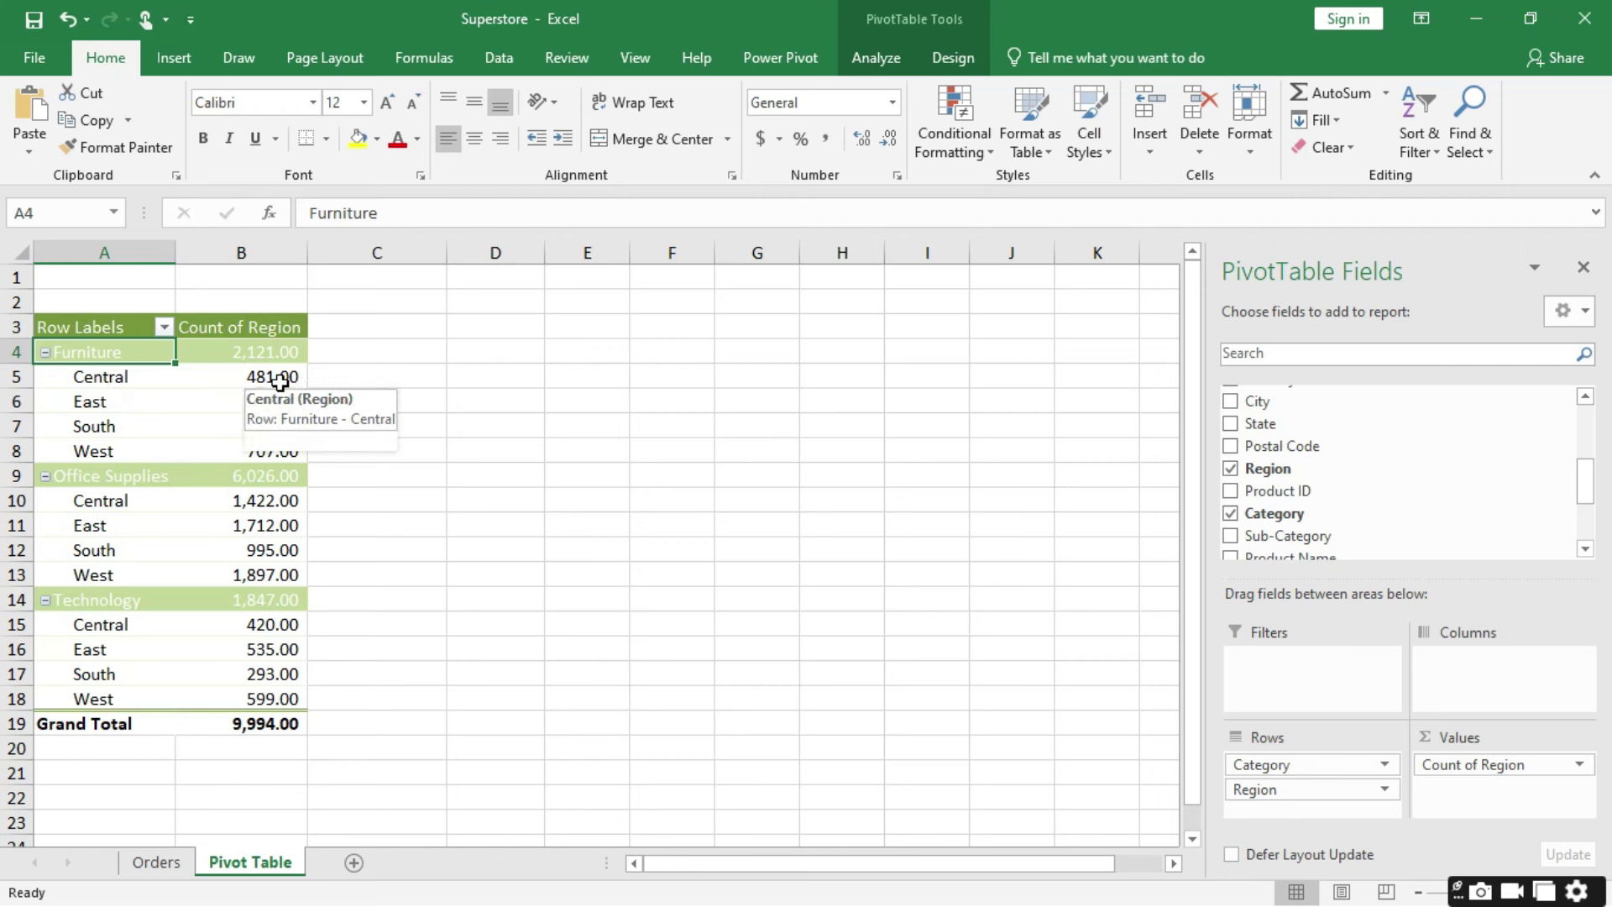
mouse_move(280, 377)
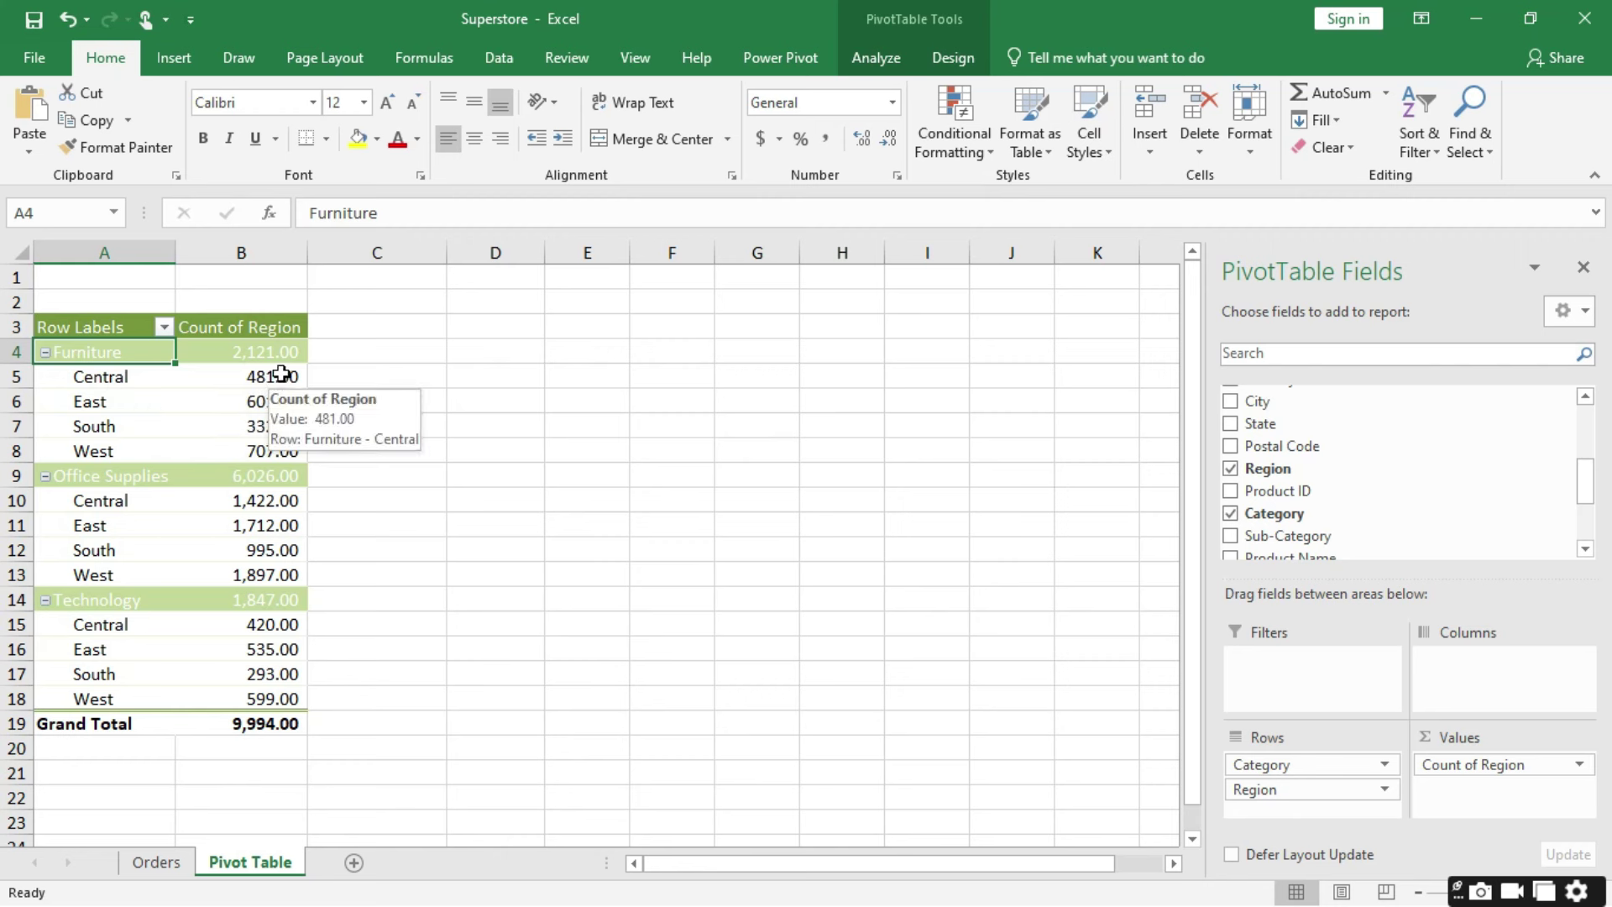
Step: Remove Count of Region from Values and move Category from Rows to Values, leaving Region in Rows
drag(1491, 771, 1304, 819)
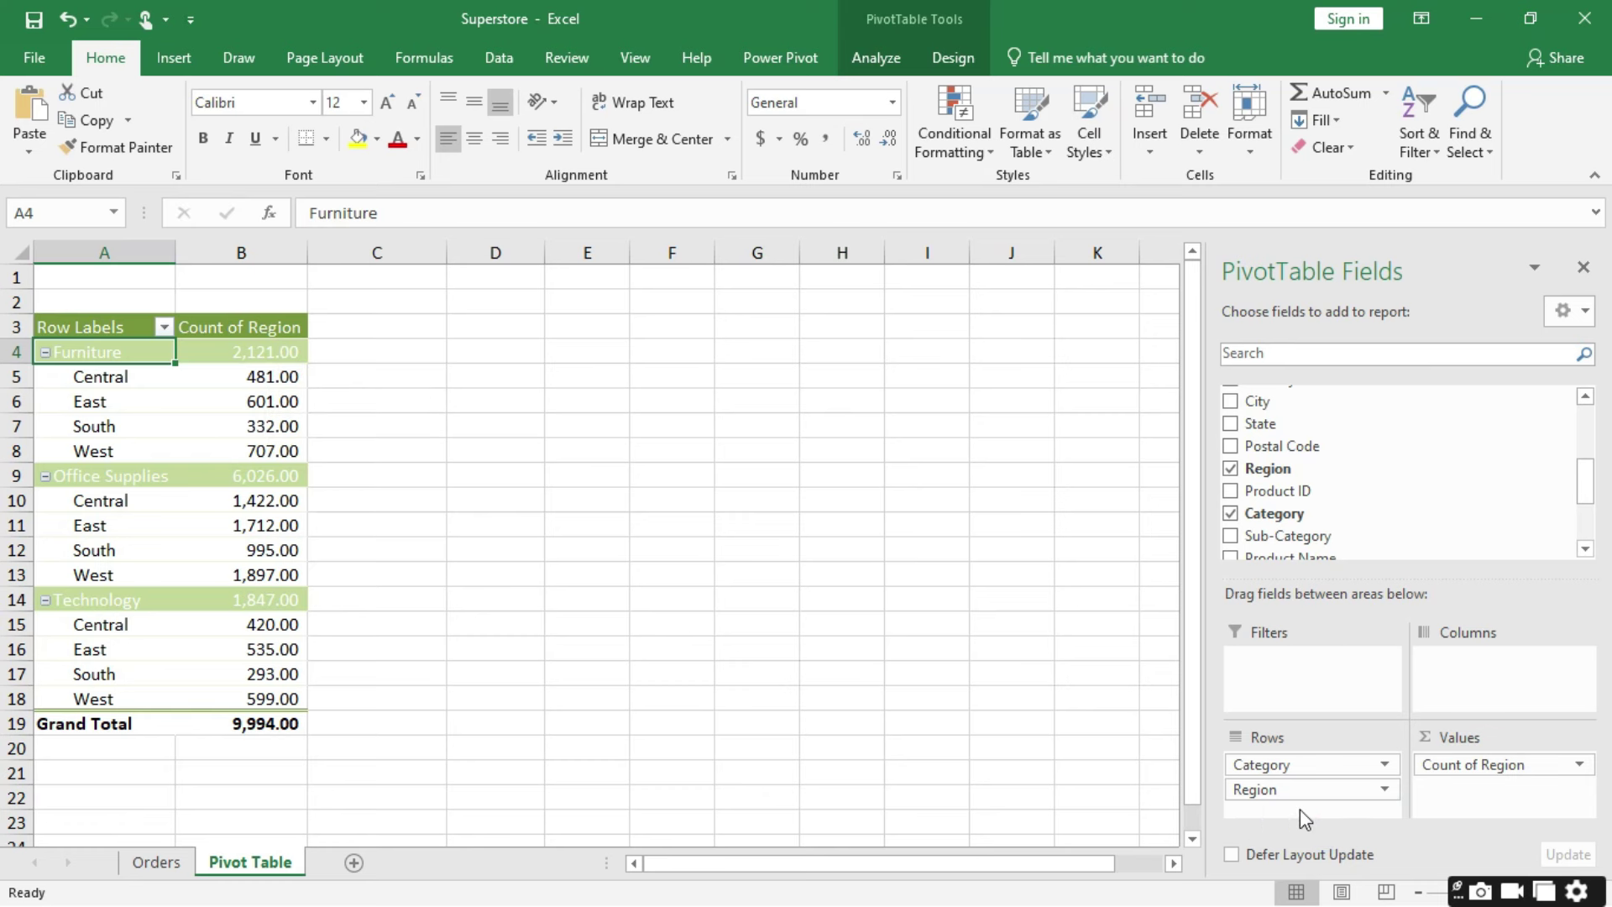
drag(1461, 771, 1424, 503)
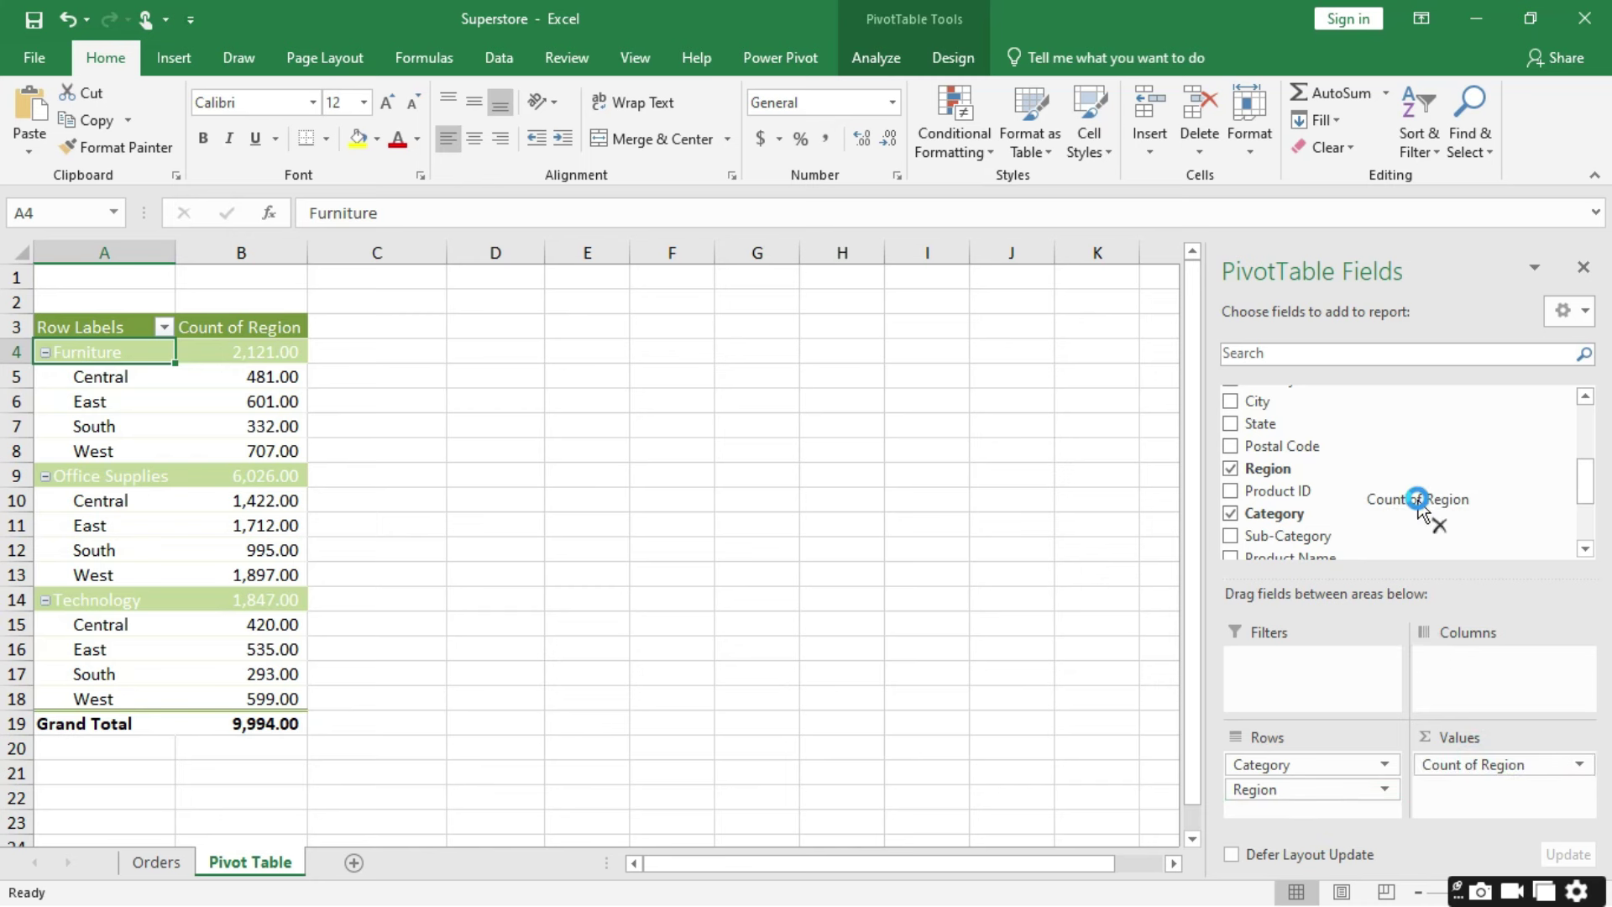
click(1297, 765)
drag(1473, 765, 1465, 765)
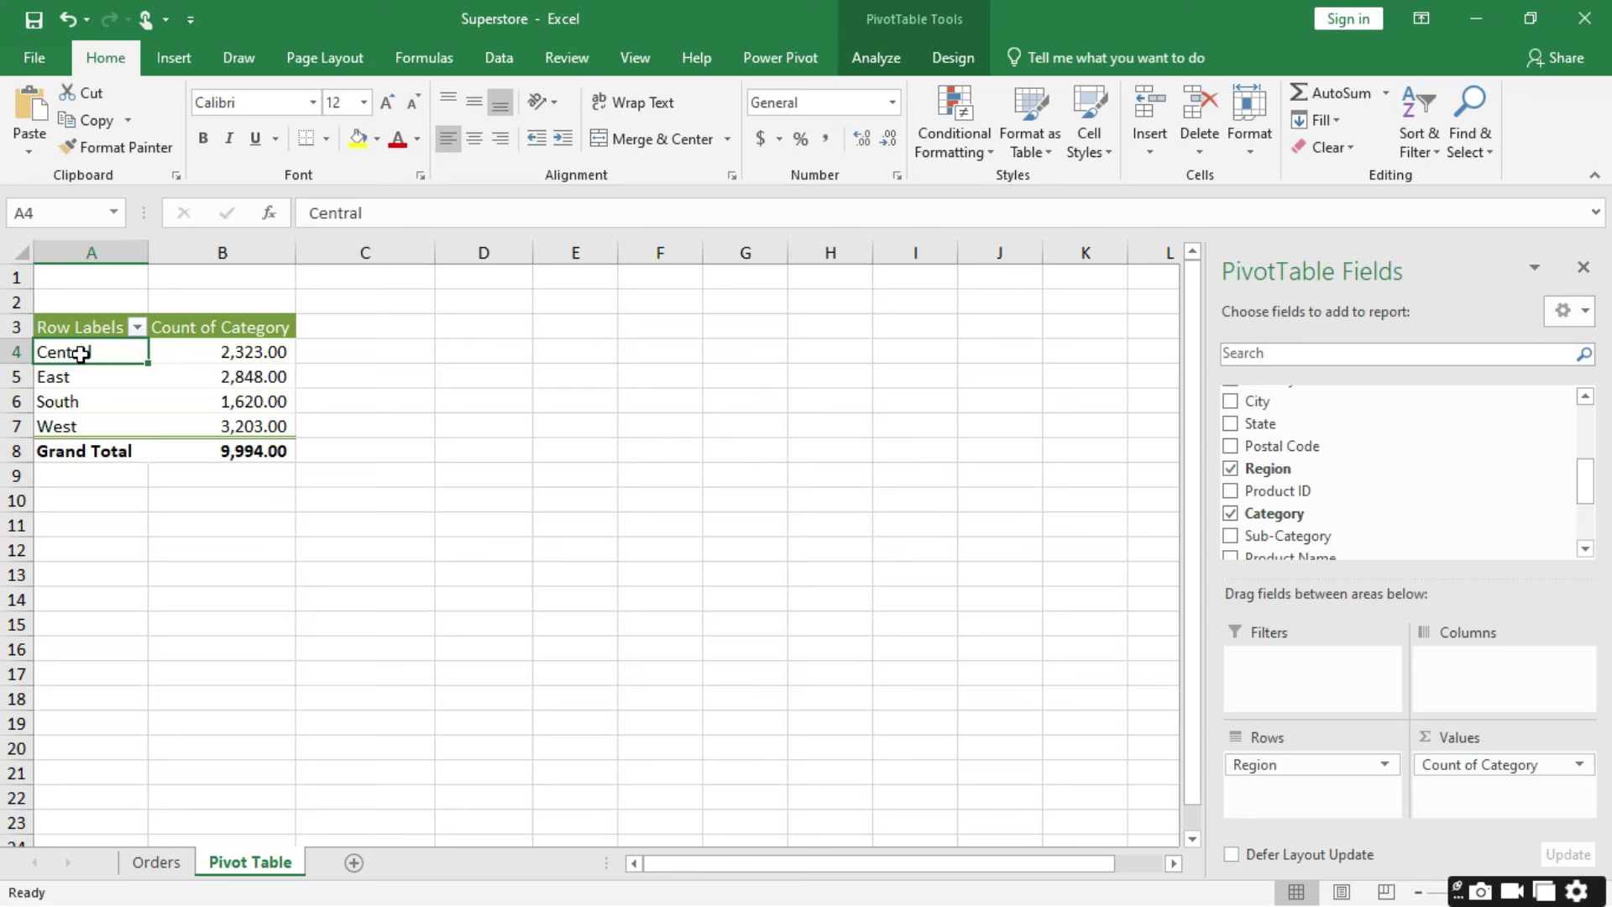
Step: Clear the PivotTable layout by removing Category from Values and Region from Rows
click(241, 358)
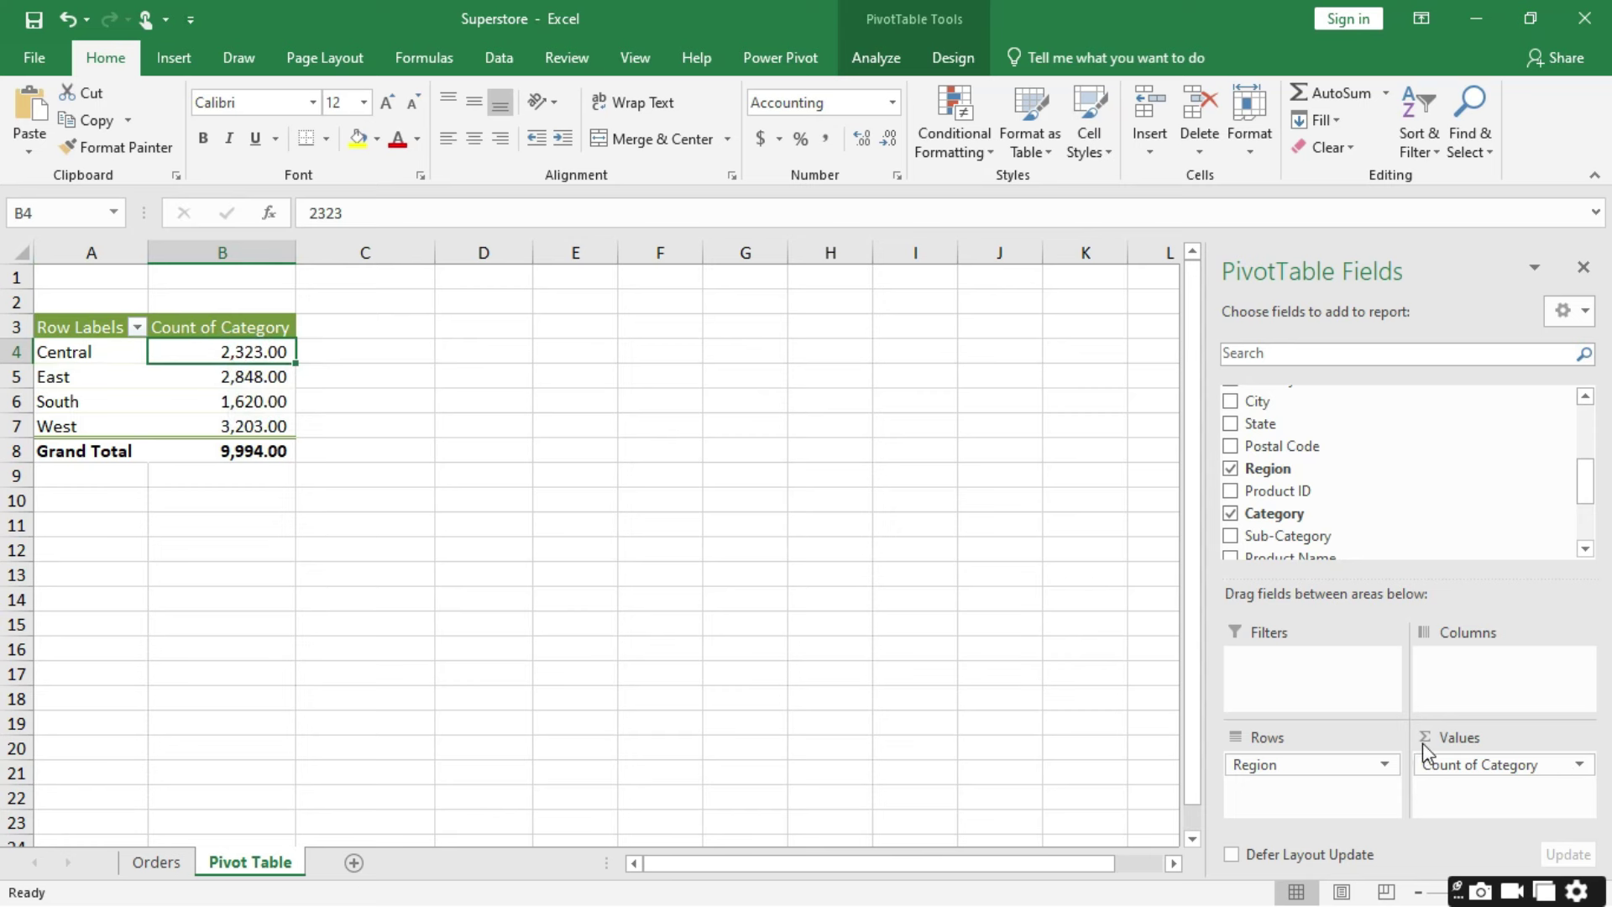
drag(1460, 766, 1457, 446)
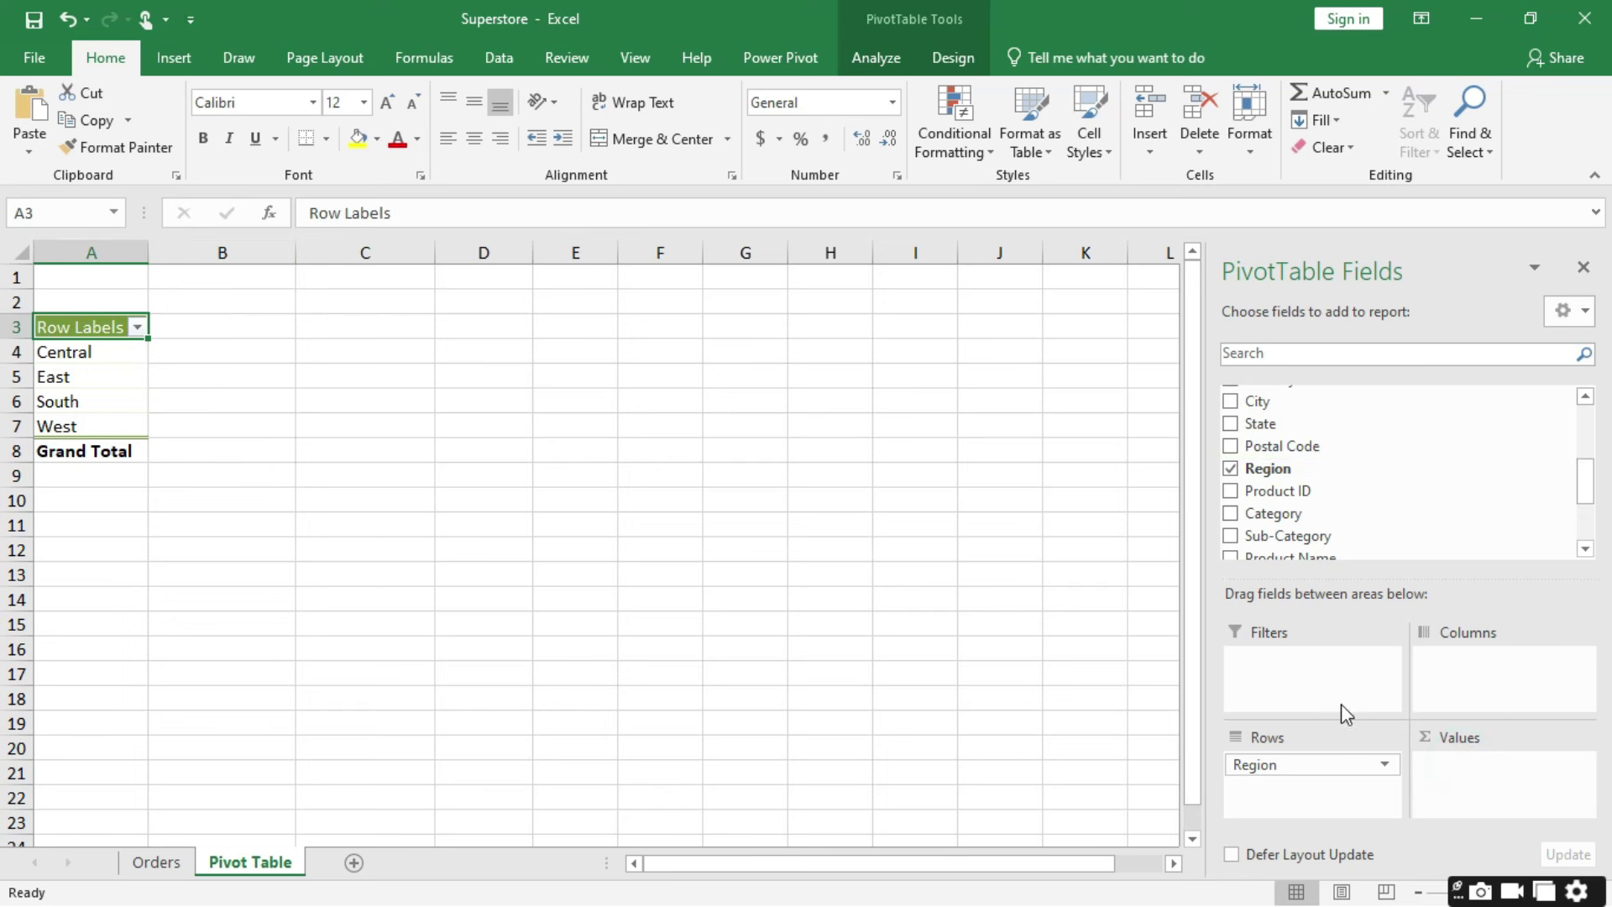
drag(1294, 764, 1320, 471)
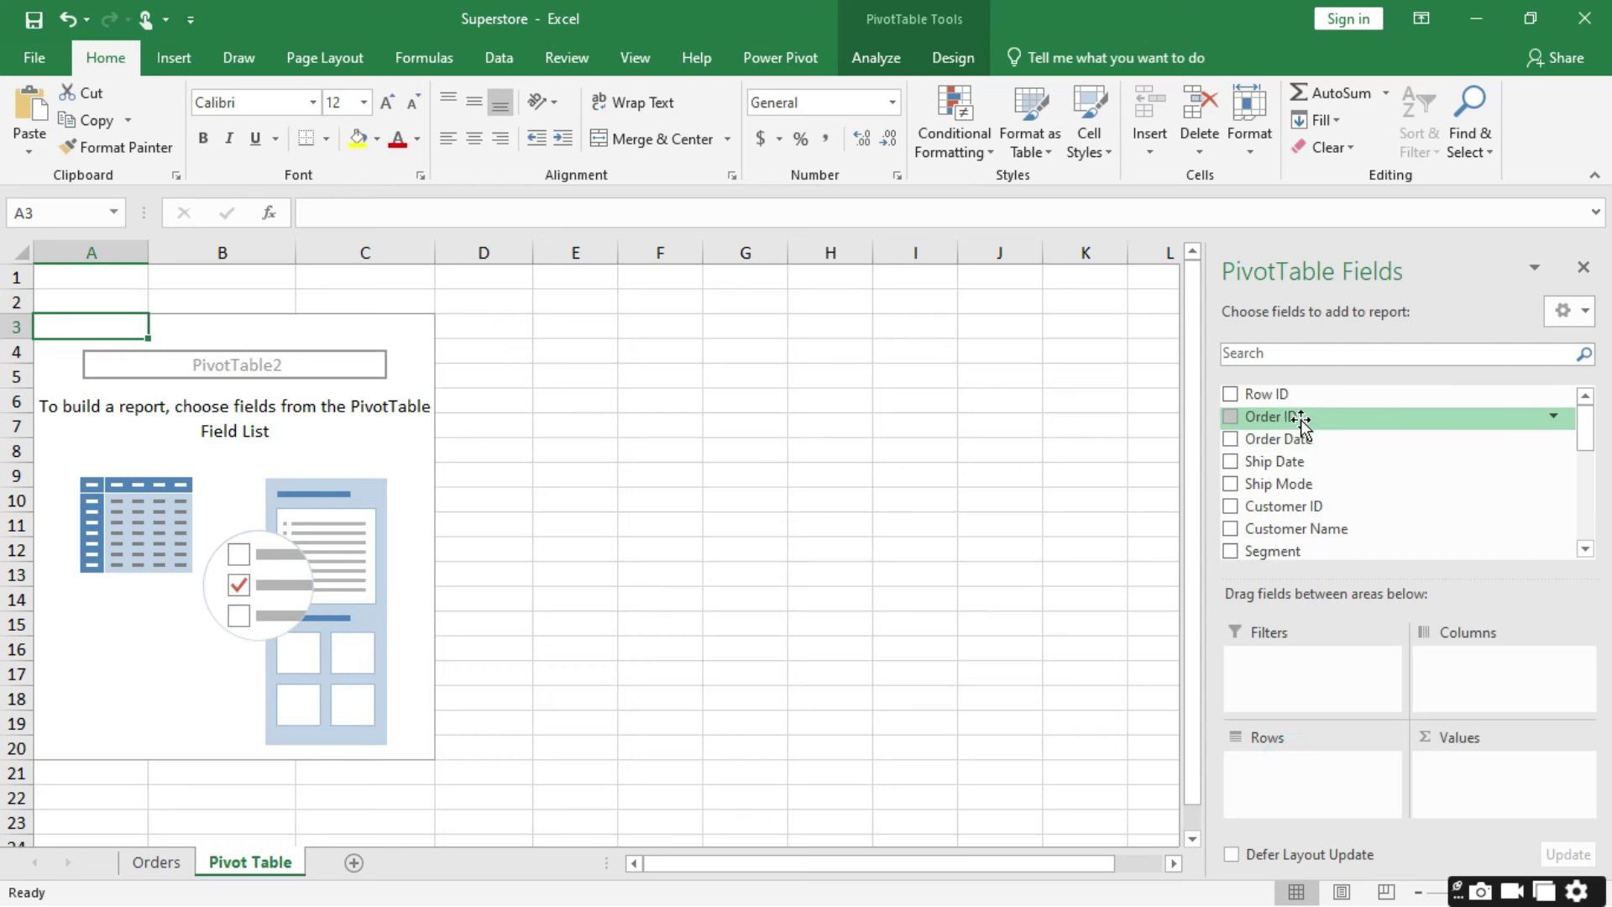
Step: Count orders per segment by placing Order ID in Values and Segment in Rows
drag(1306, 423, 1511, 781)
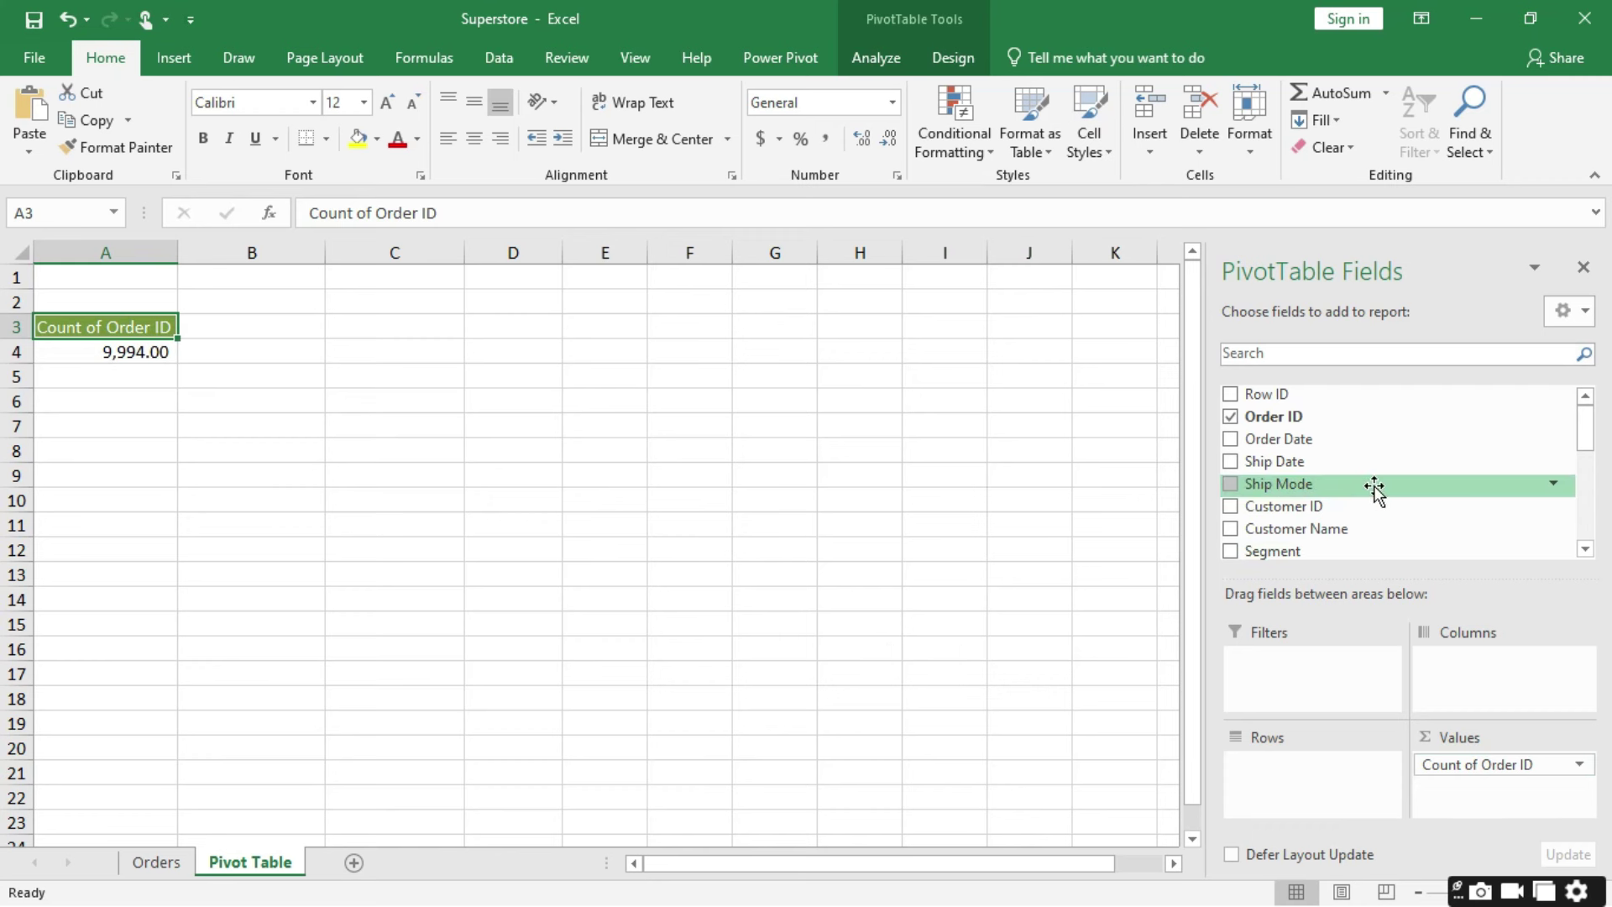
drag(1277, 551, 1298, 767)
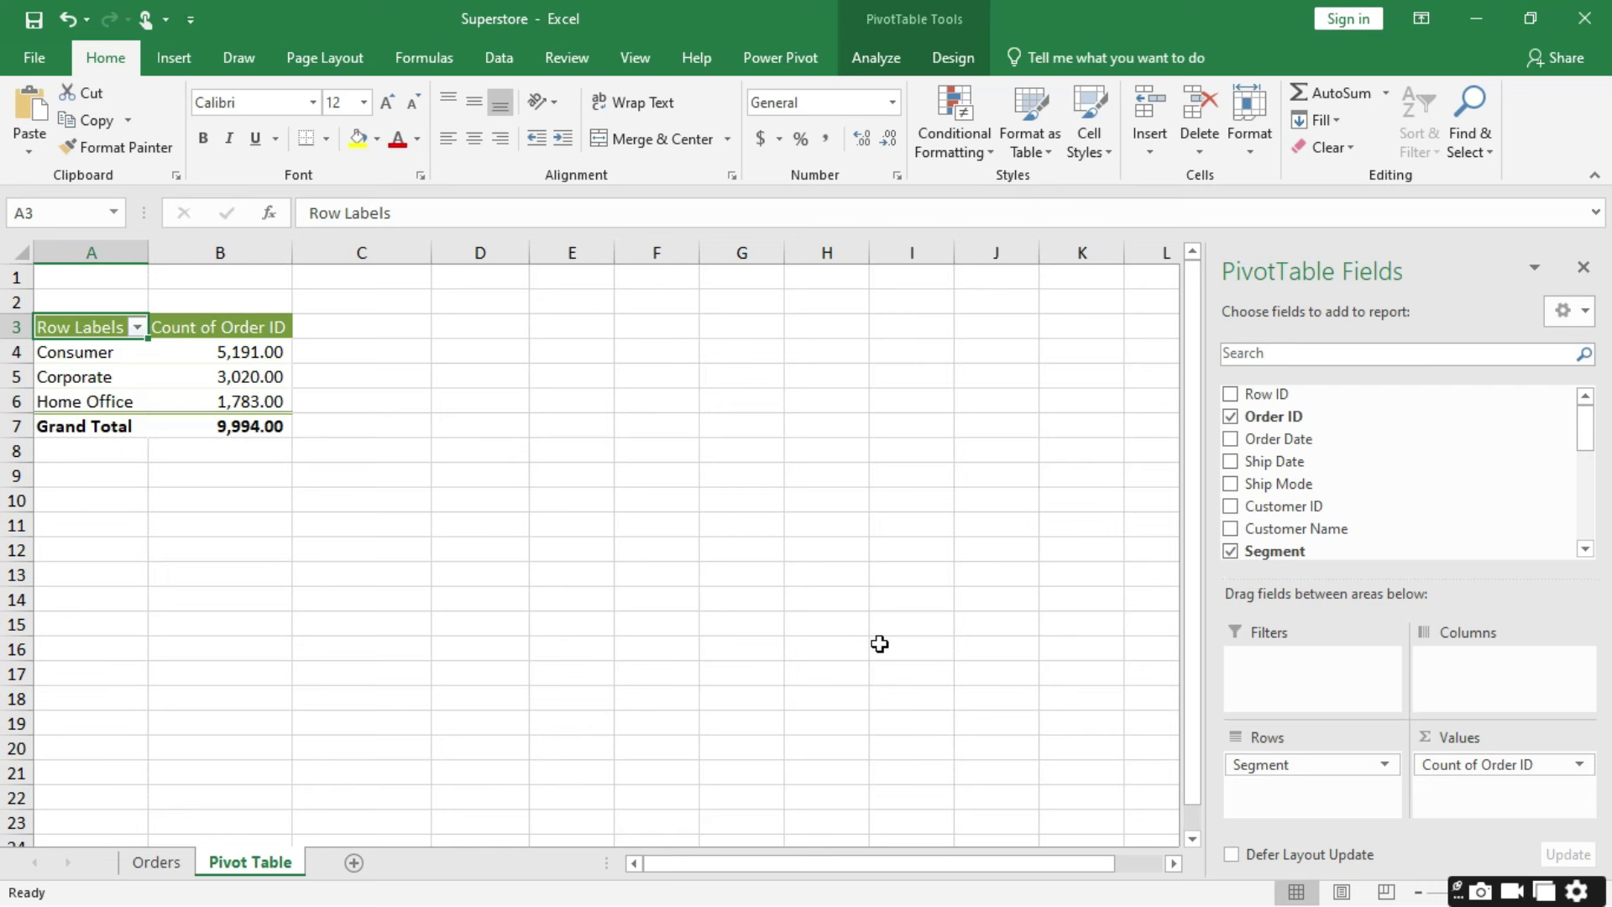
Step: Replace the Order ID count and Segment with State in Rows and the sum of Sales in Values
drag(1510, 768, 1479, 472)
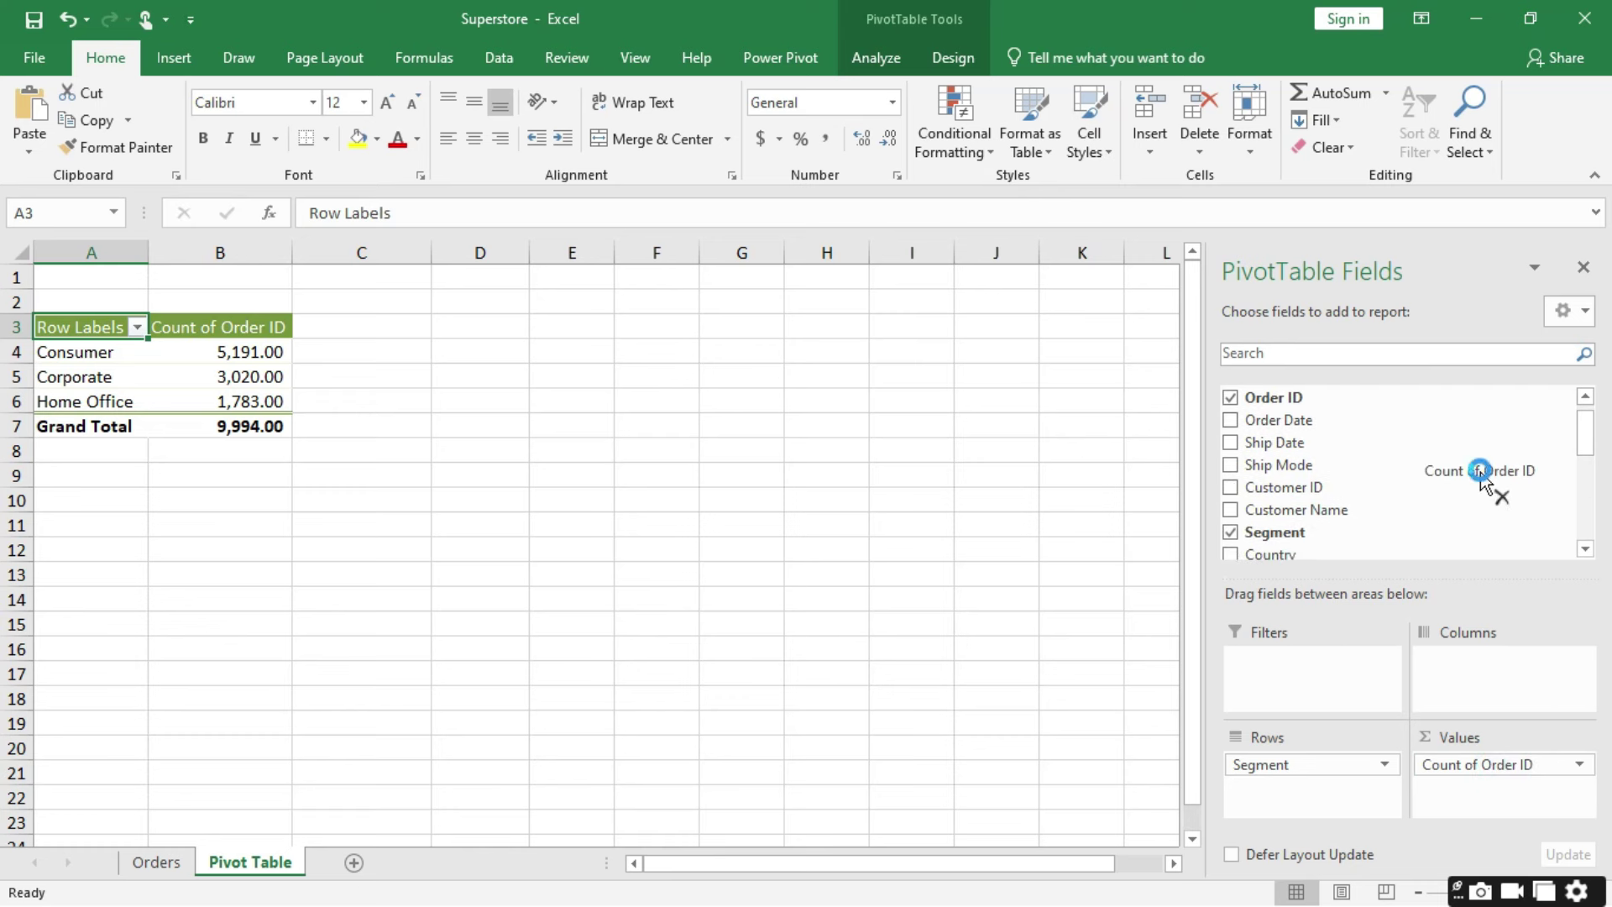
drag(1328, 771, 1367, 539)
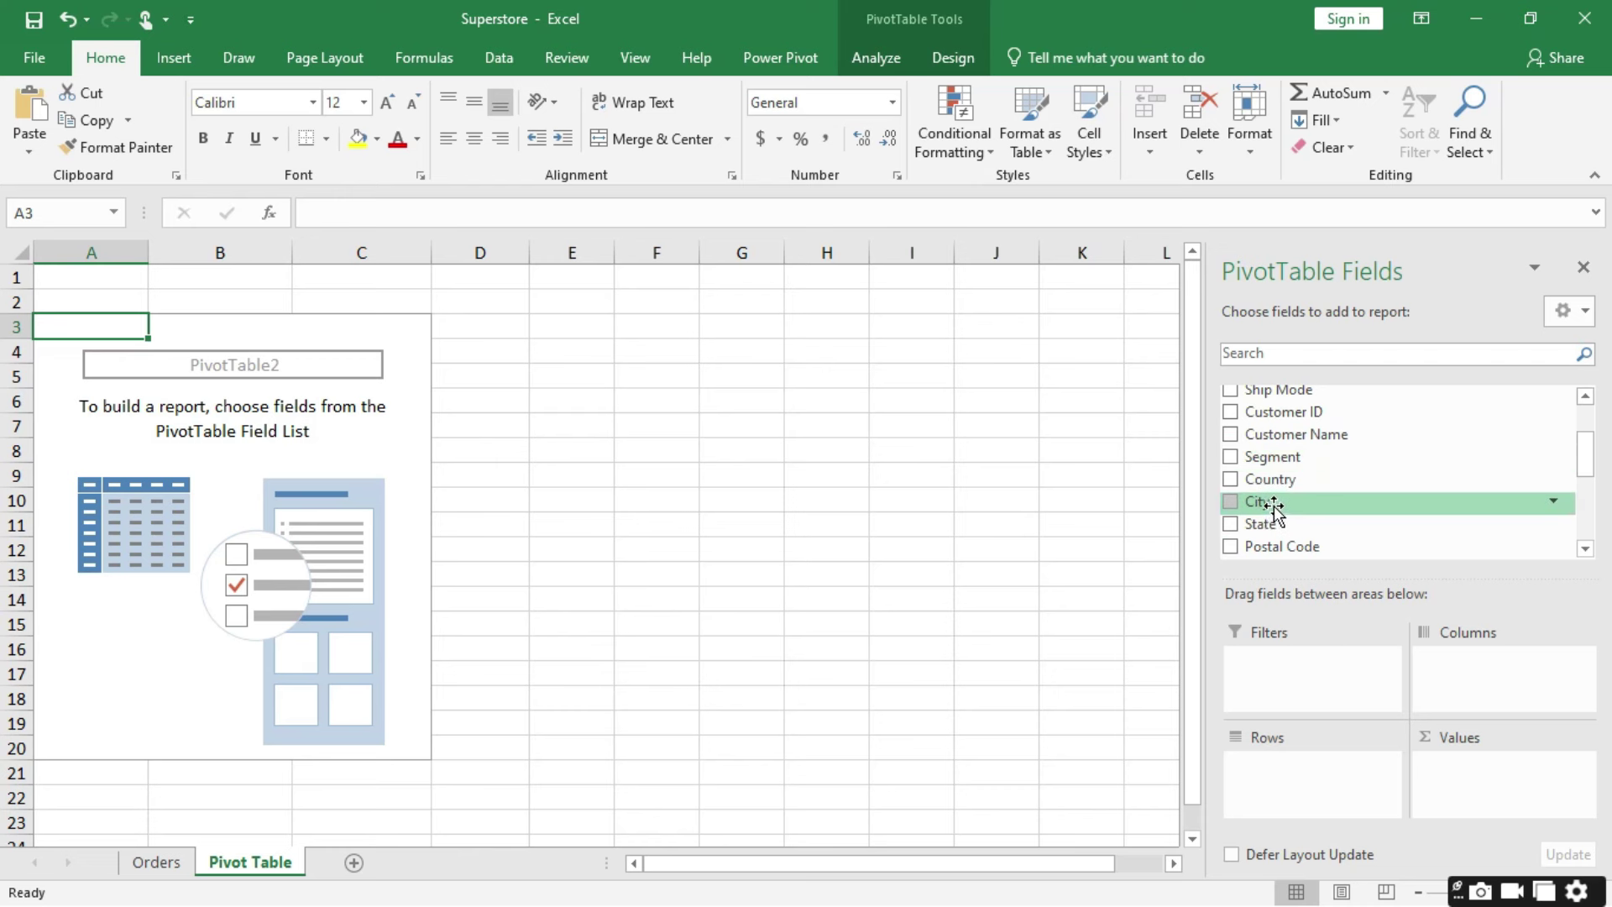
drag(1263, 527, 1287, 790)
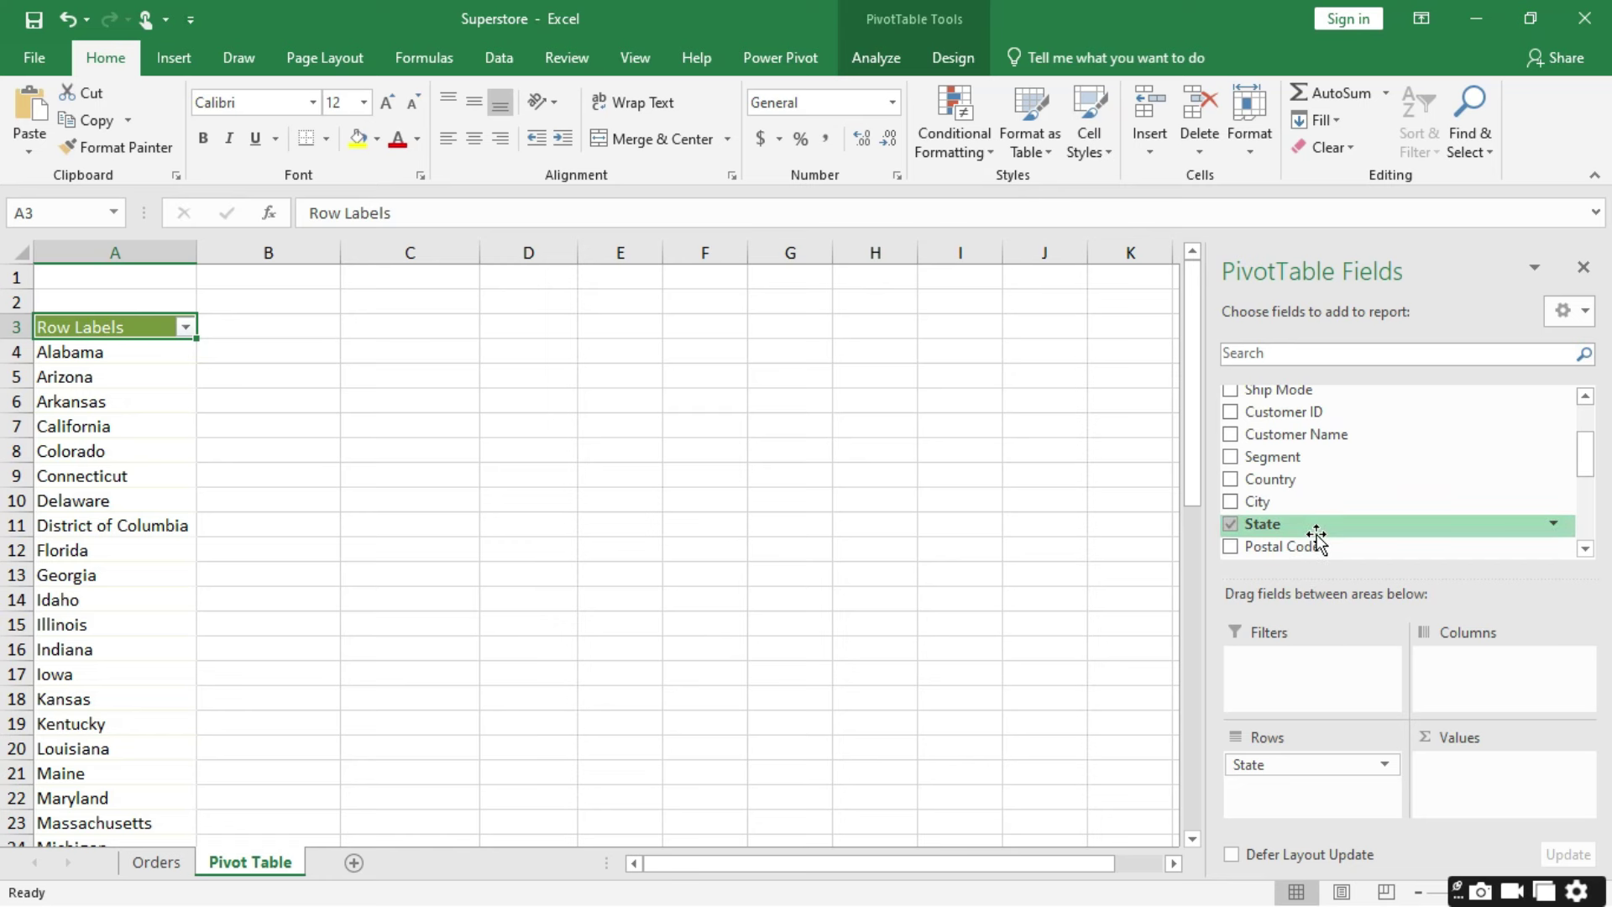
scroll(1343, 533, up, 2)
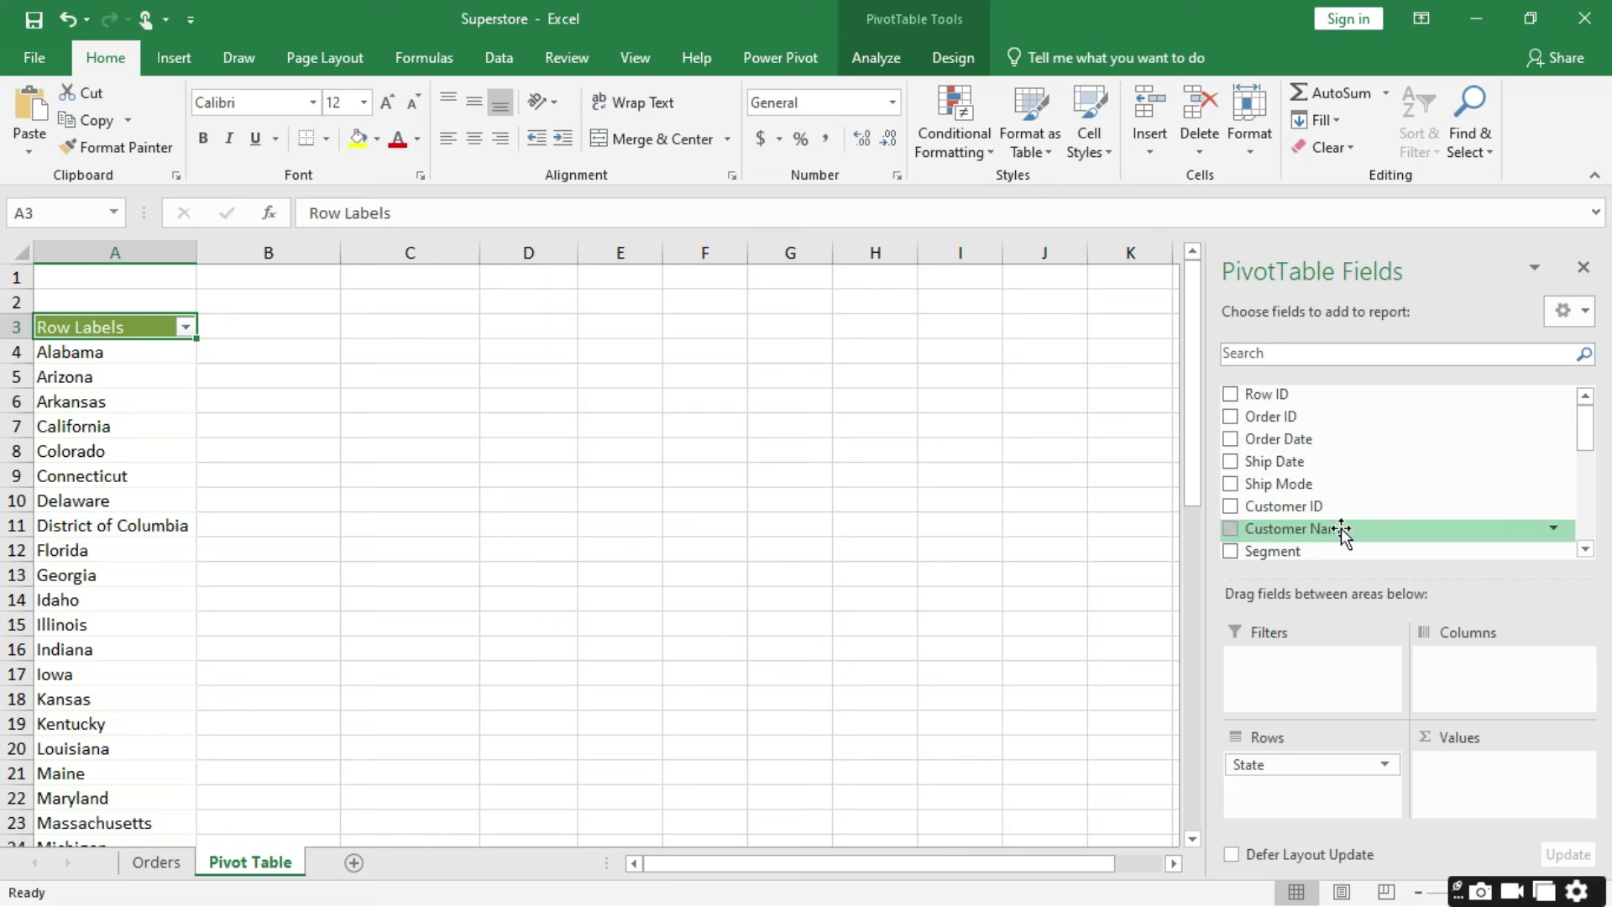
scroll(1344, 520, down, 5)
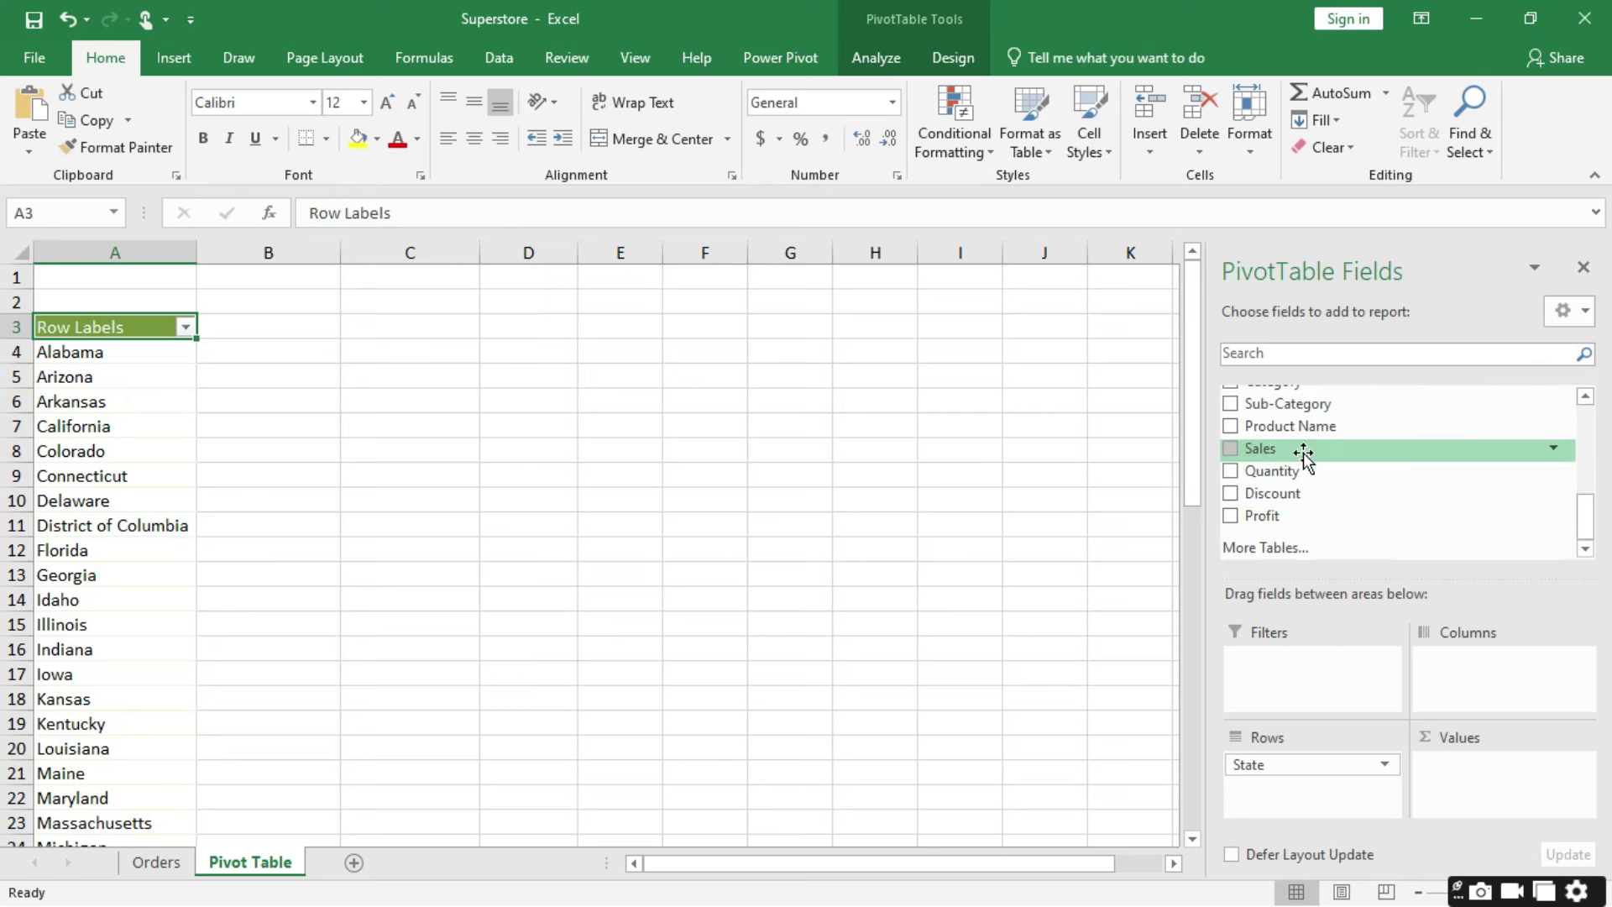
drag(1270, 449, 1457, 811)
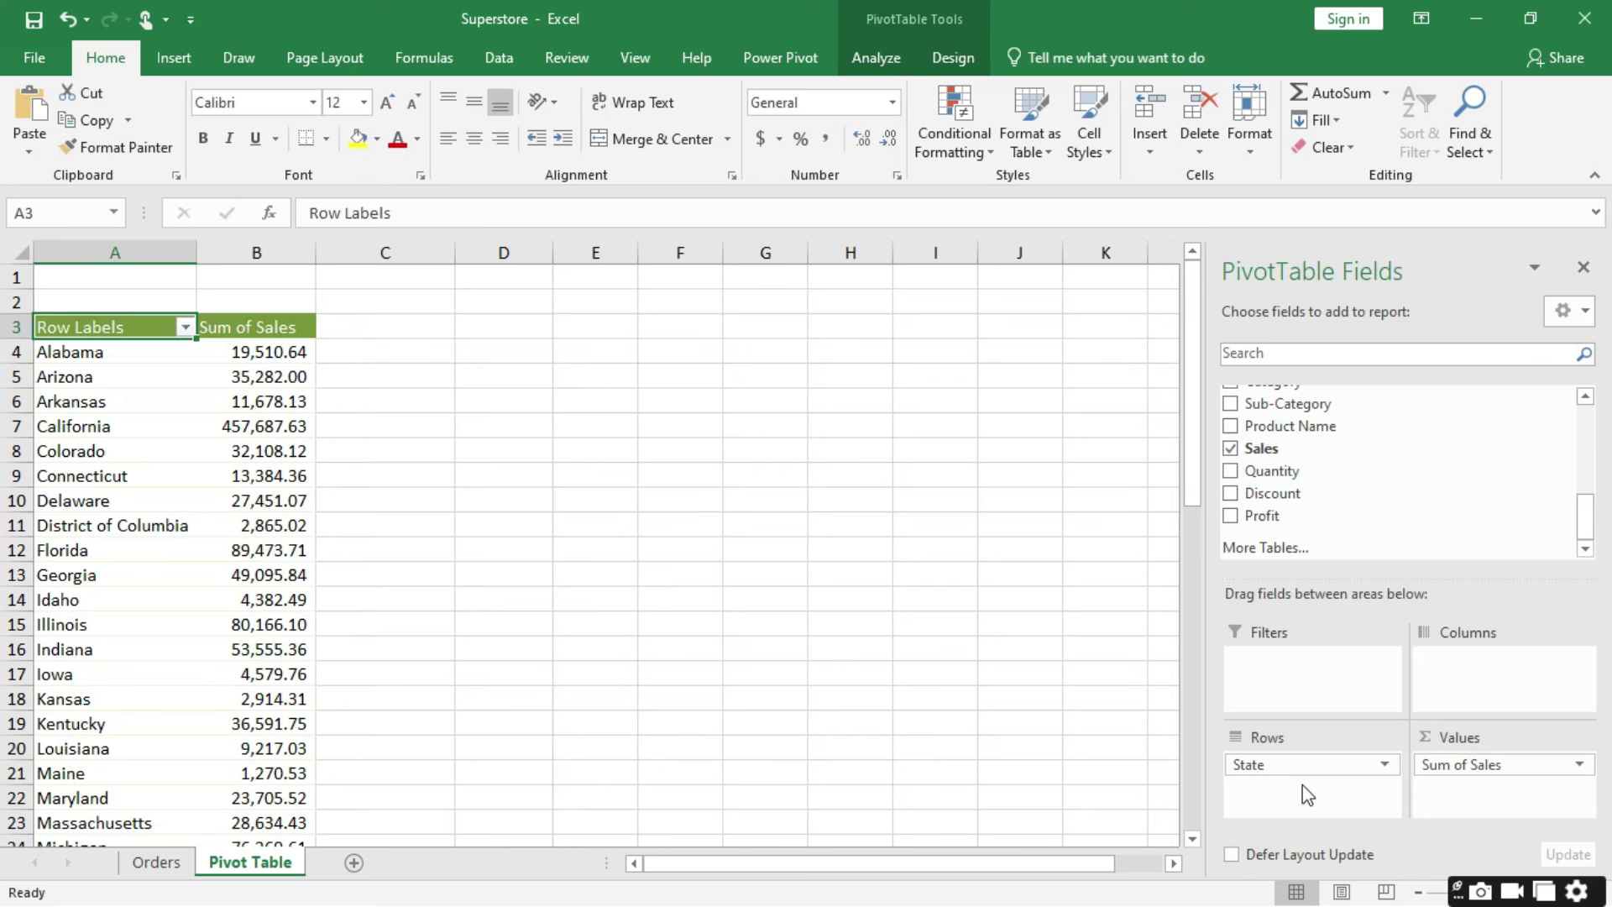
Step: Replace State with Category in the Rows area, keeping Sum of Sales in Values
drag(1295, 766, 1318, 478)
scroll(1310, 470, up, 5)
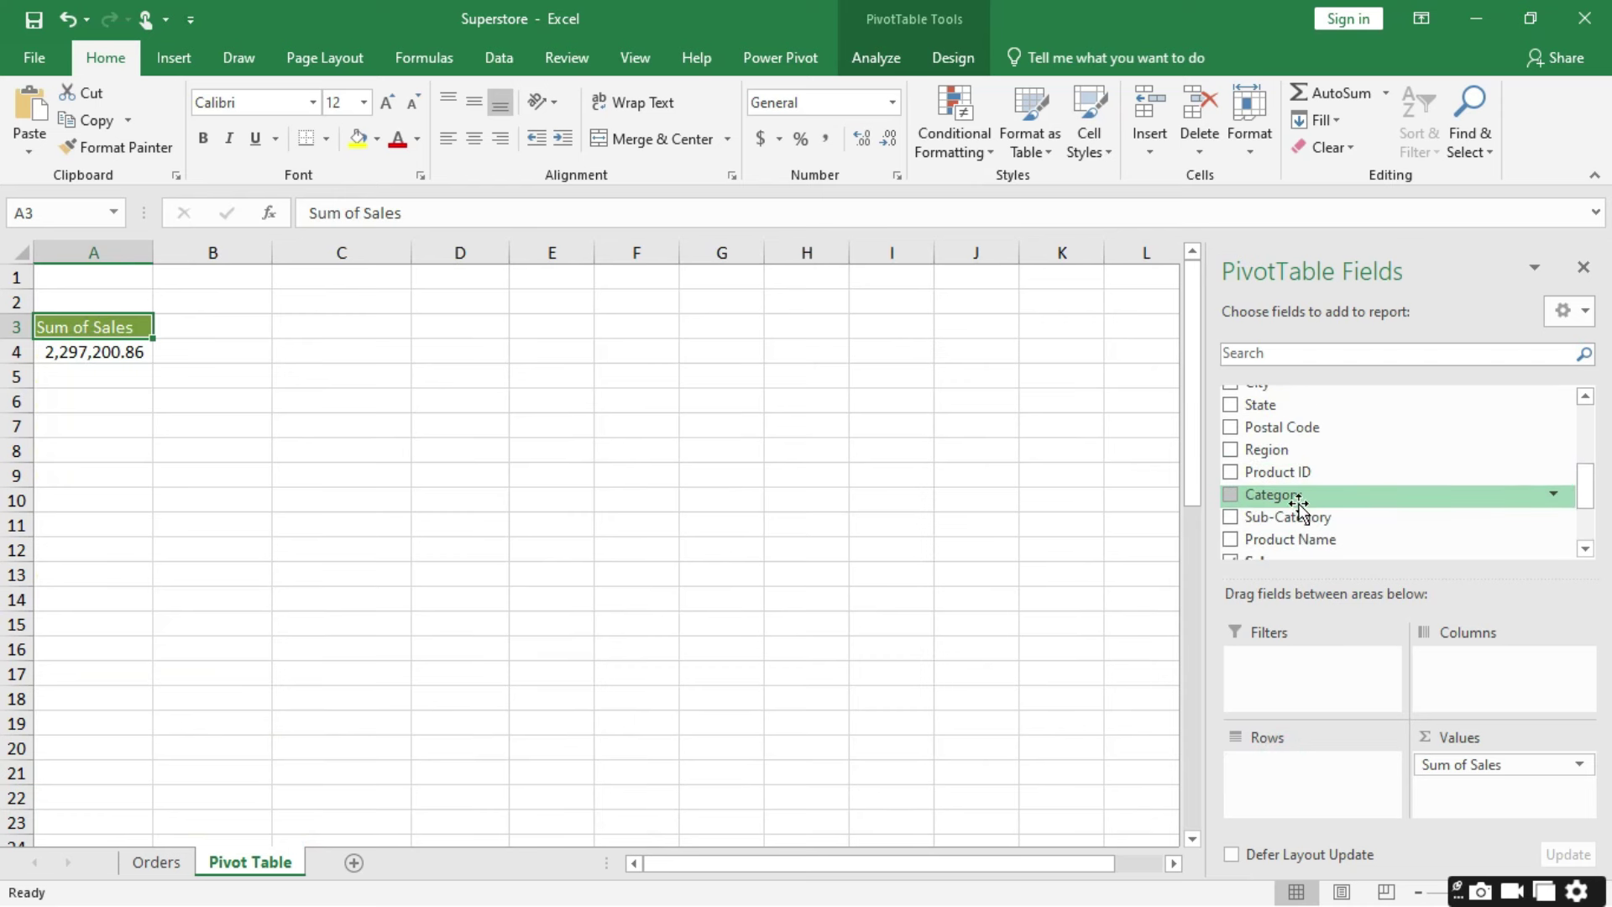
drag(1289, 497, 1302, 778)
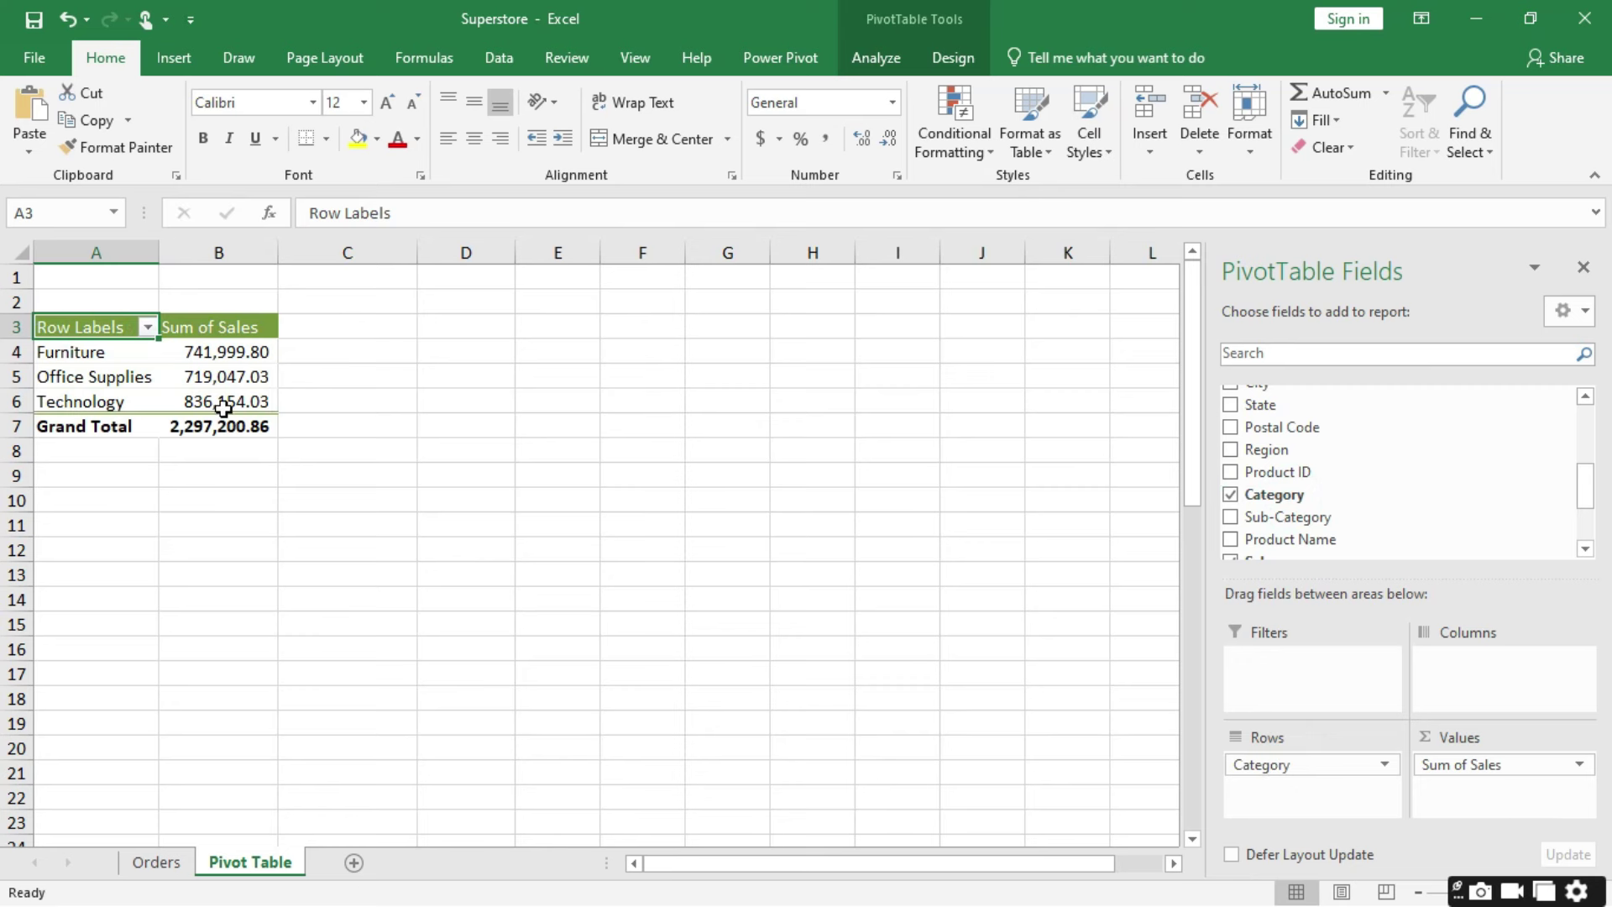
mouse_move(225, 387)
Step: Go to the Orders sheet and switch its header filters off and on again
click(157, 863)
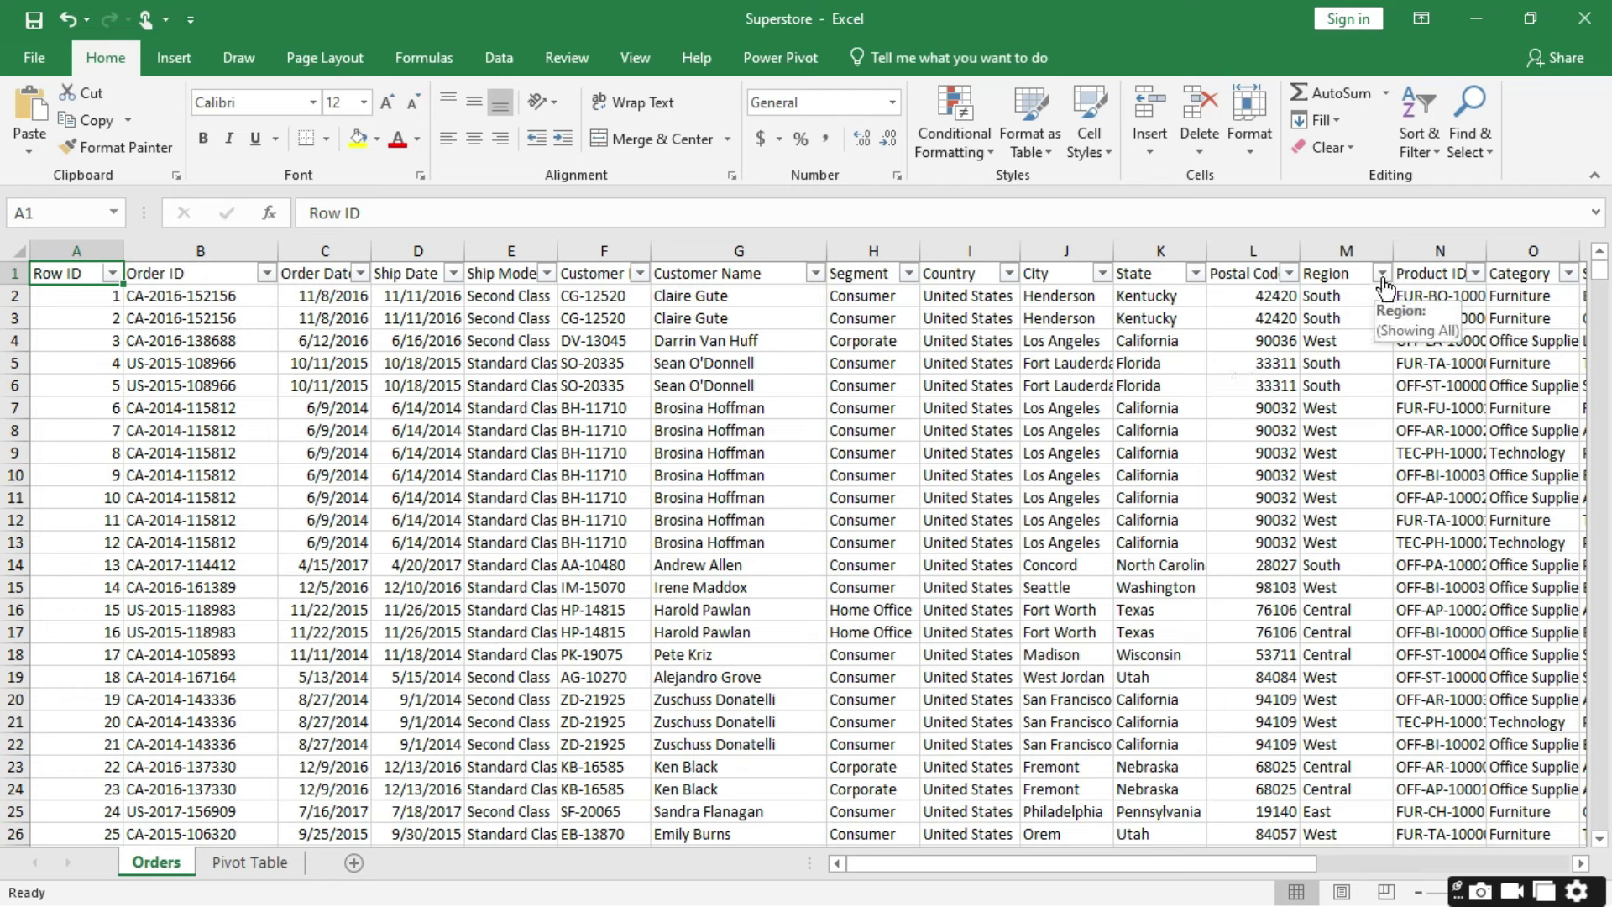
click(1431, 143)
click(1445, 266)
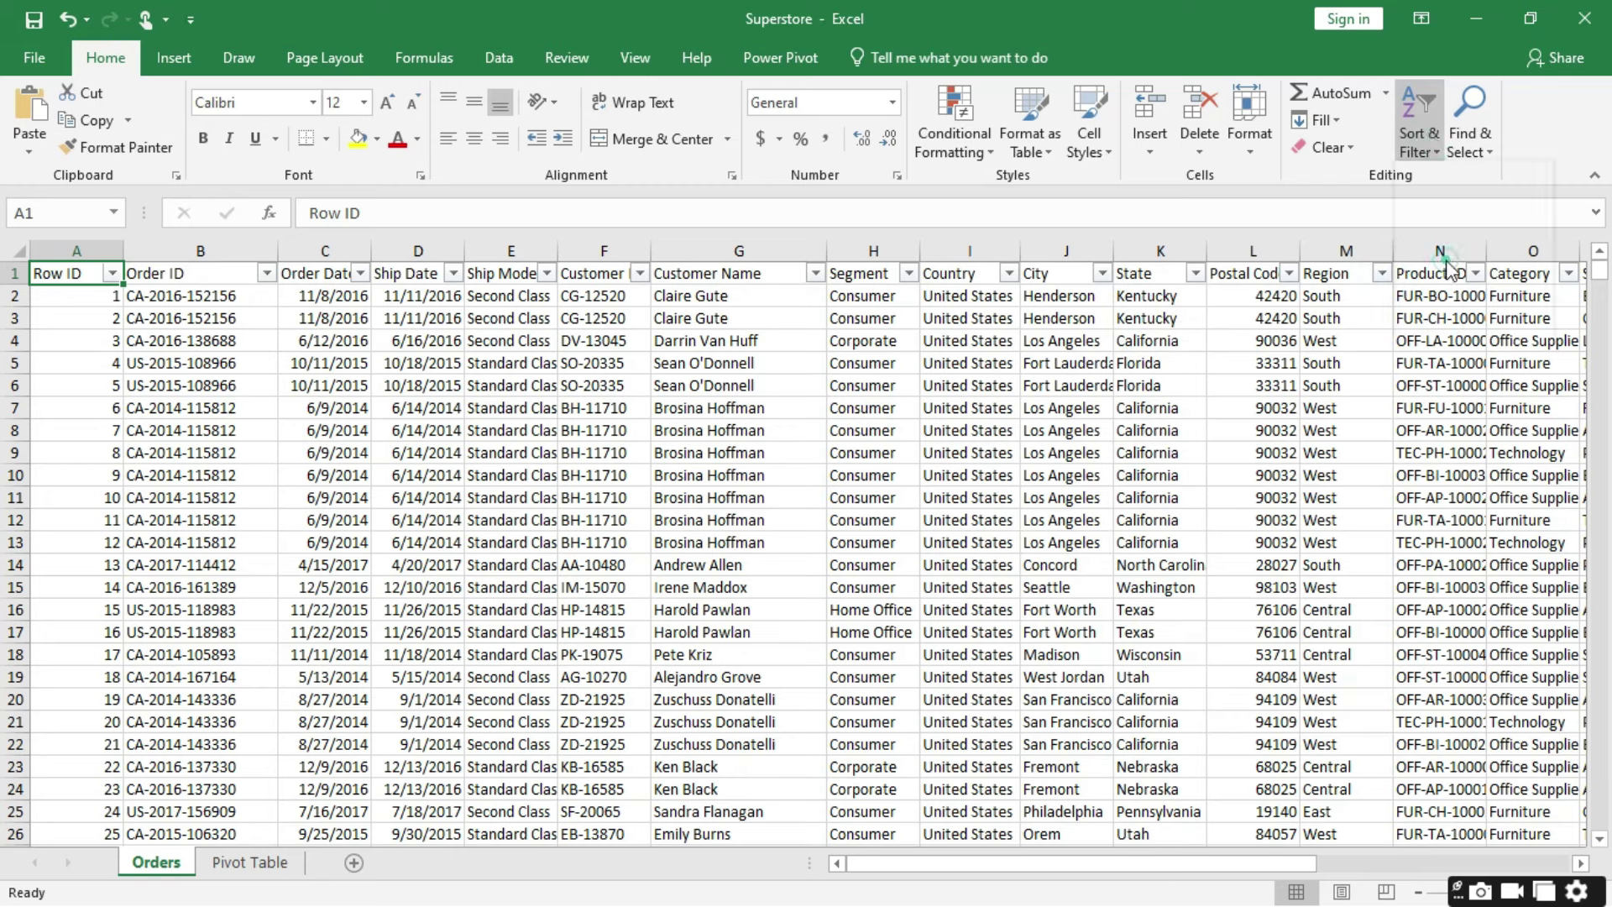
click(1419, 126)
click(1469, 267)
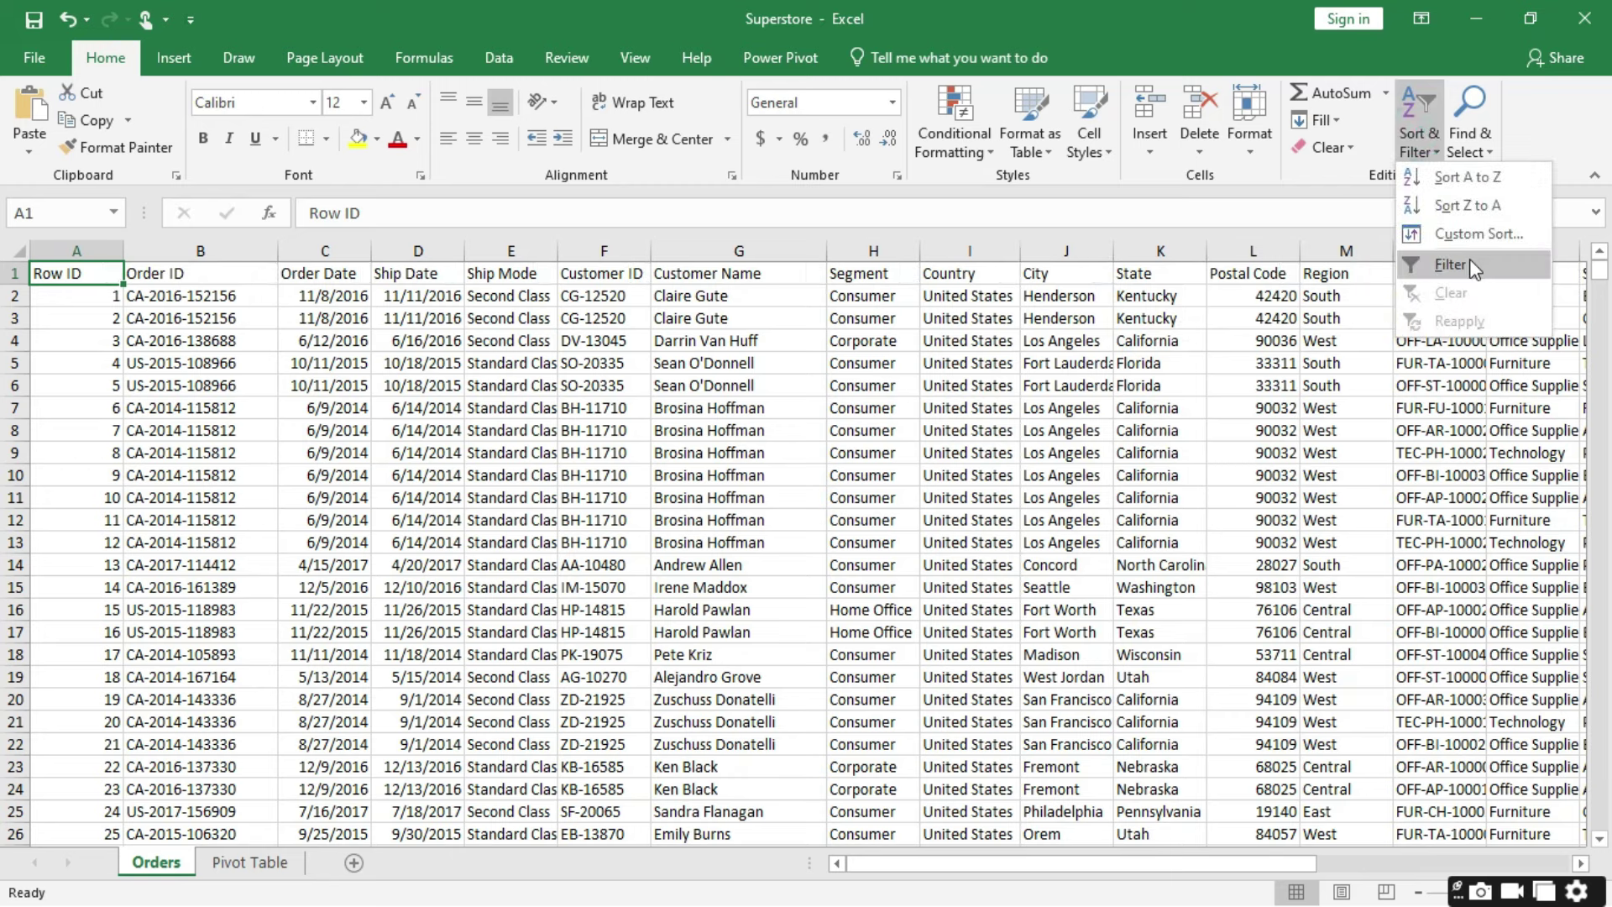
click(1469, 267)
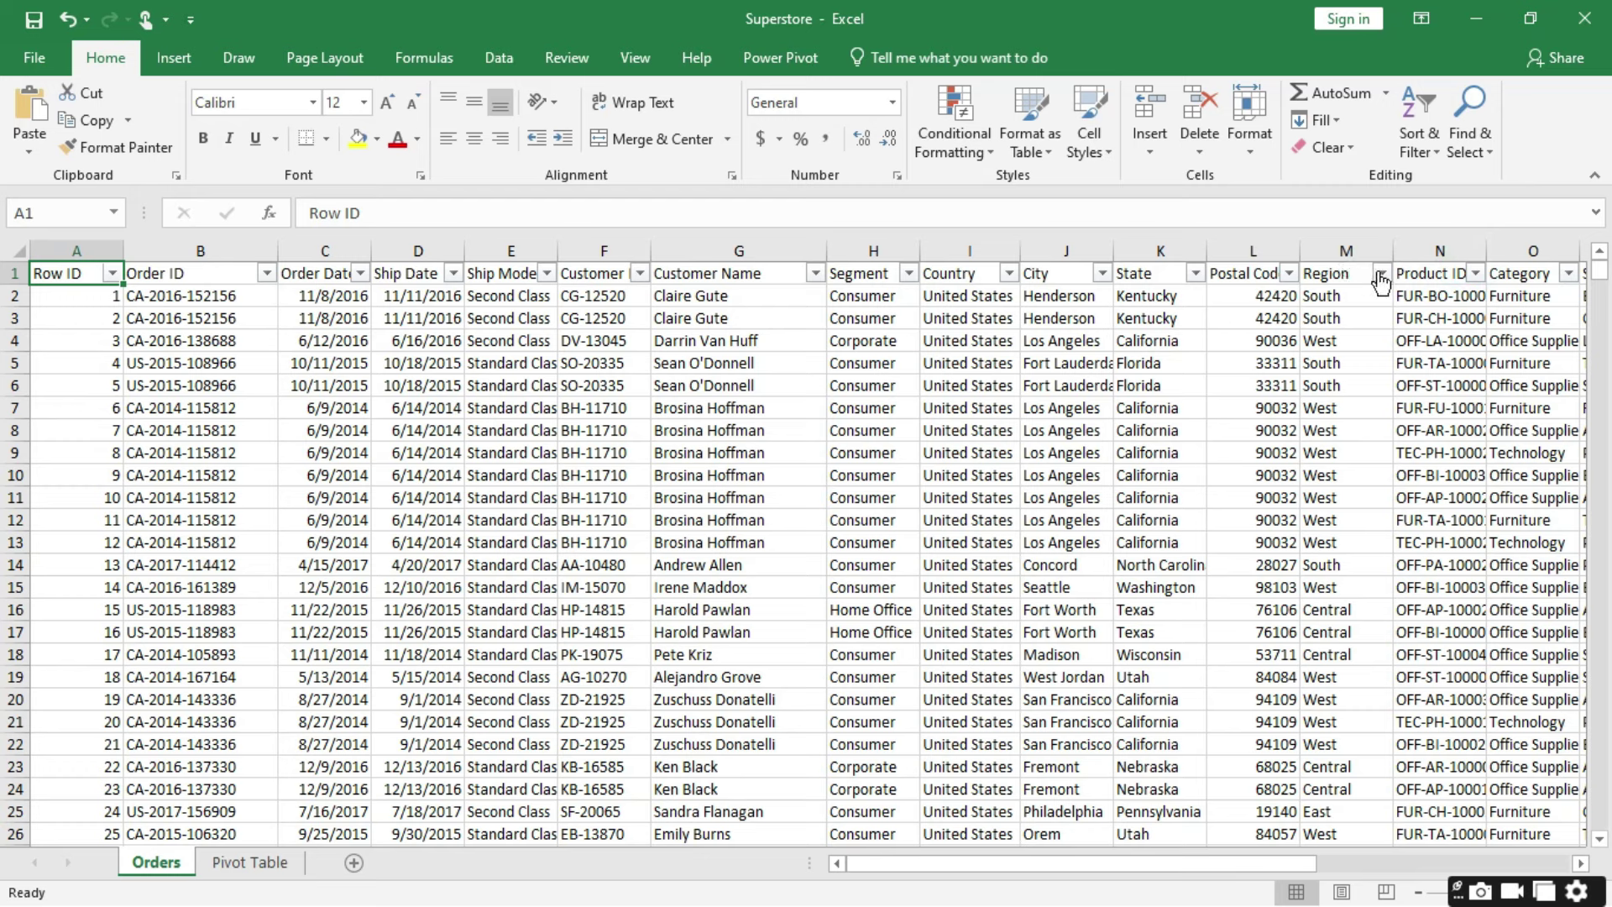
Step: Filter the Region column of the Orders data to show only Central
click(1380, 275)
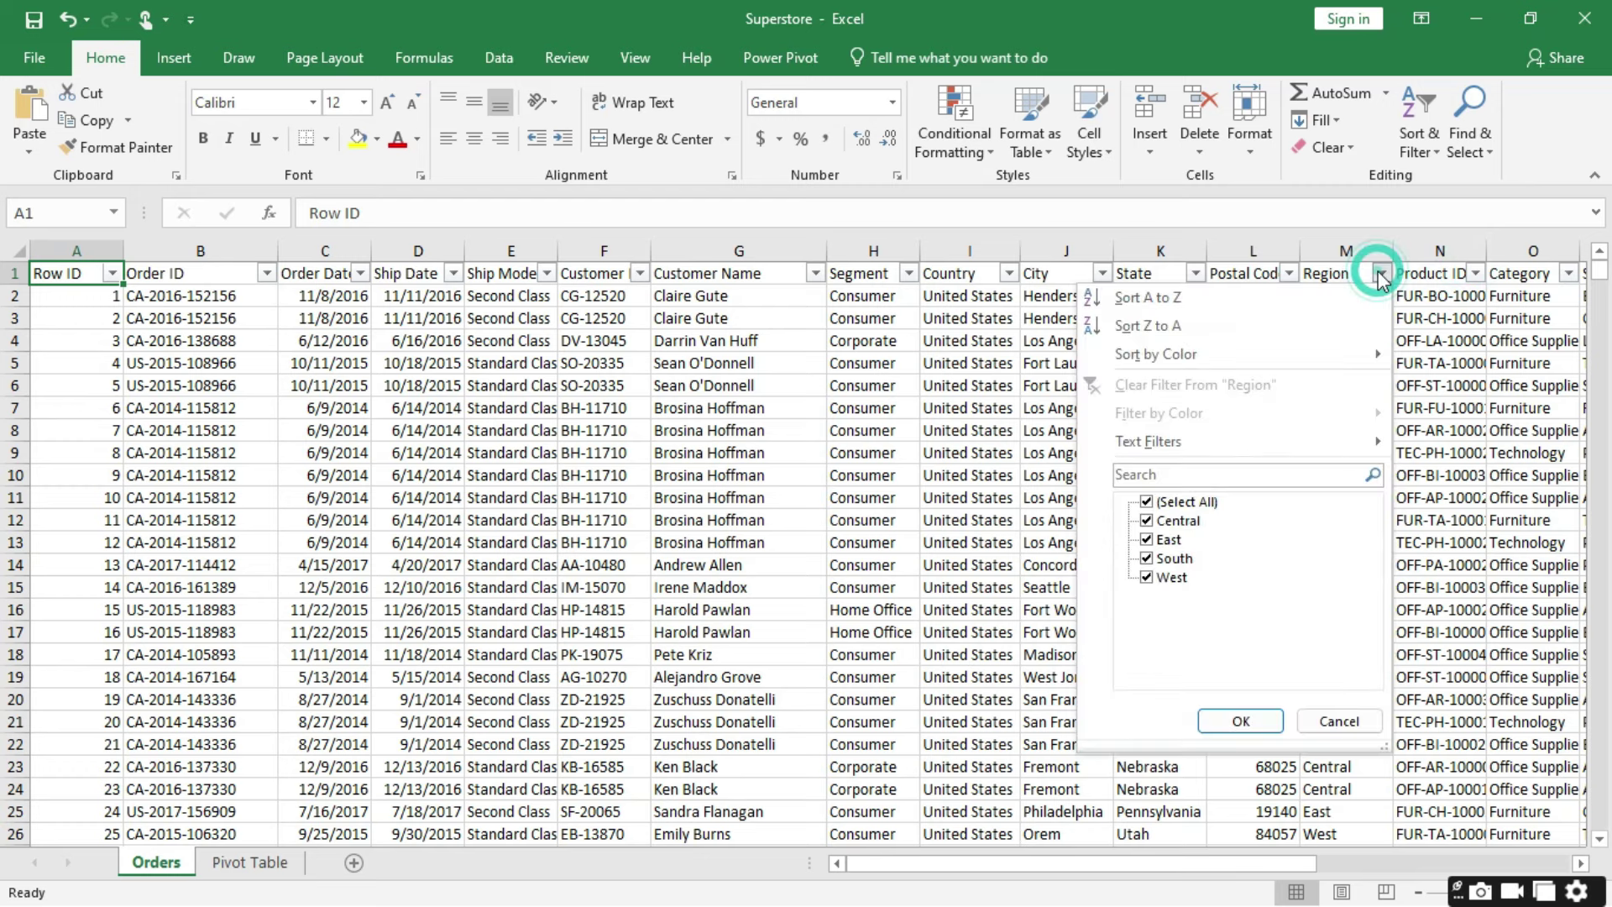
click(1151, 502)
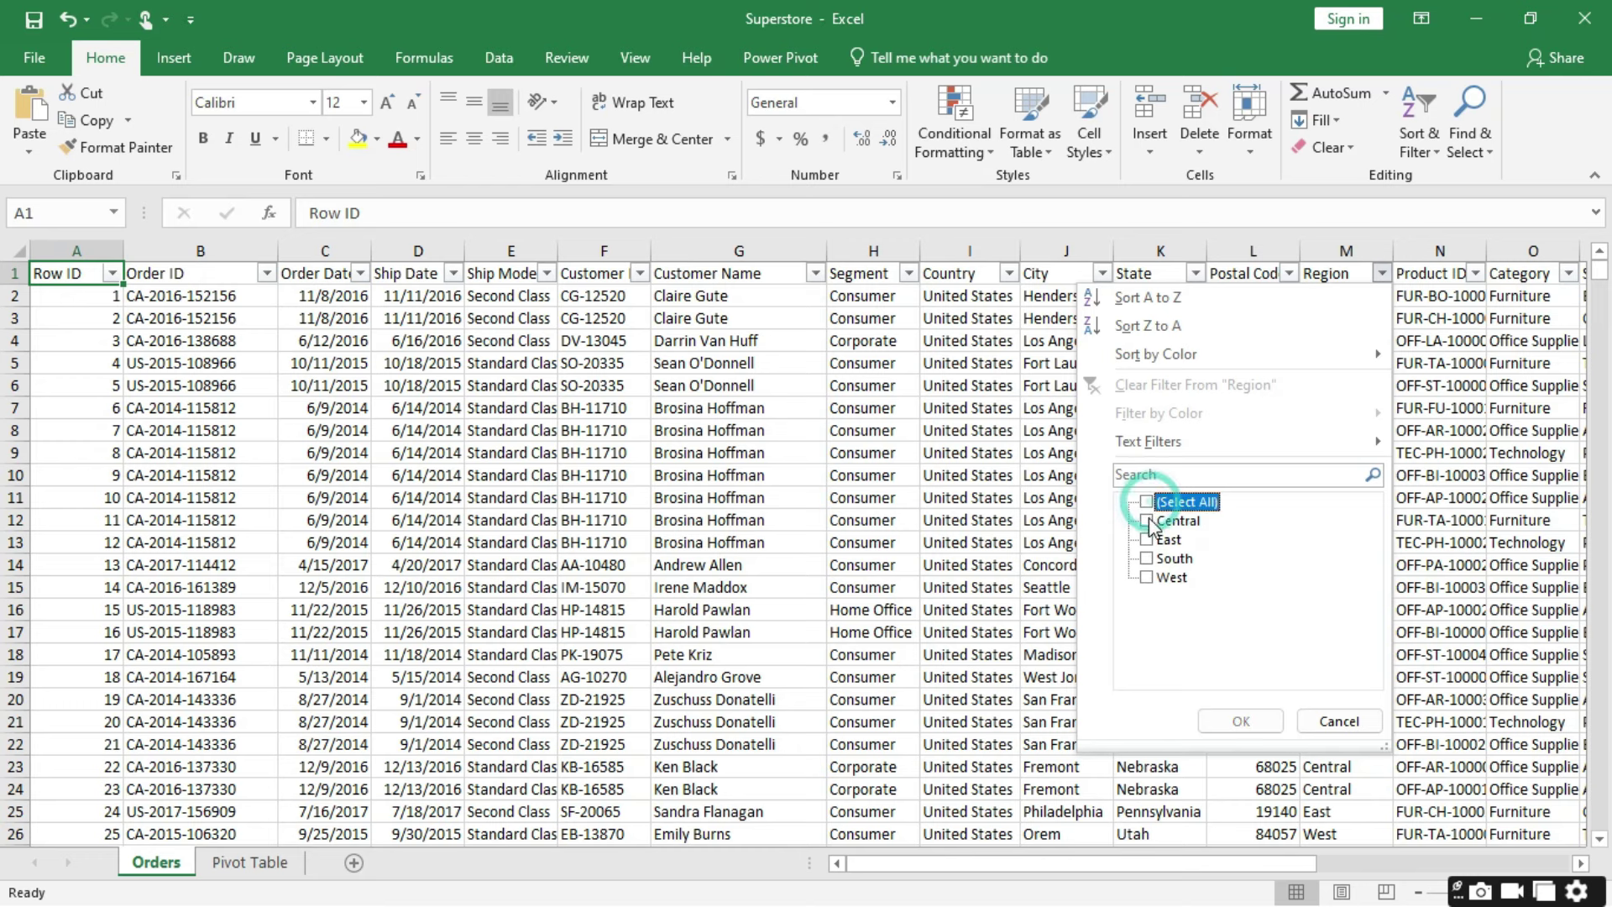
click(1148, 521)
click(1241, 720)
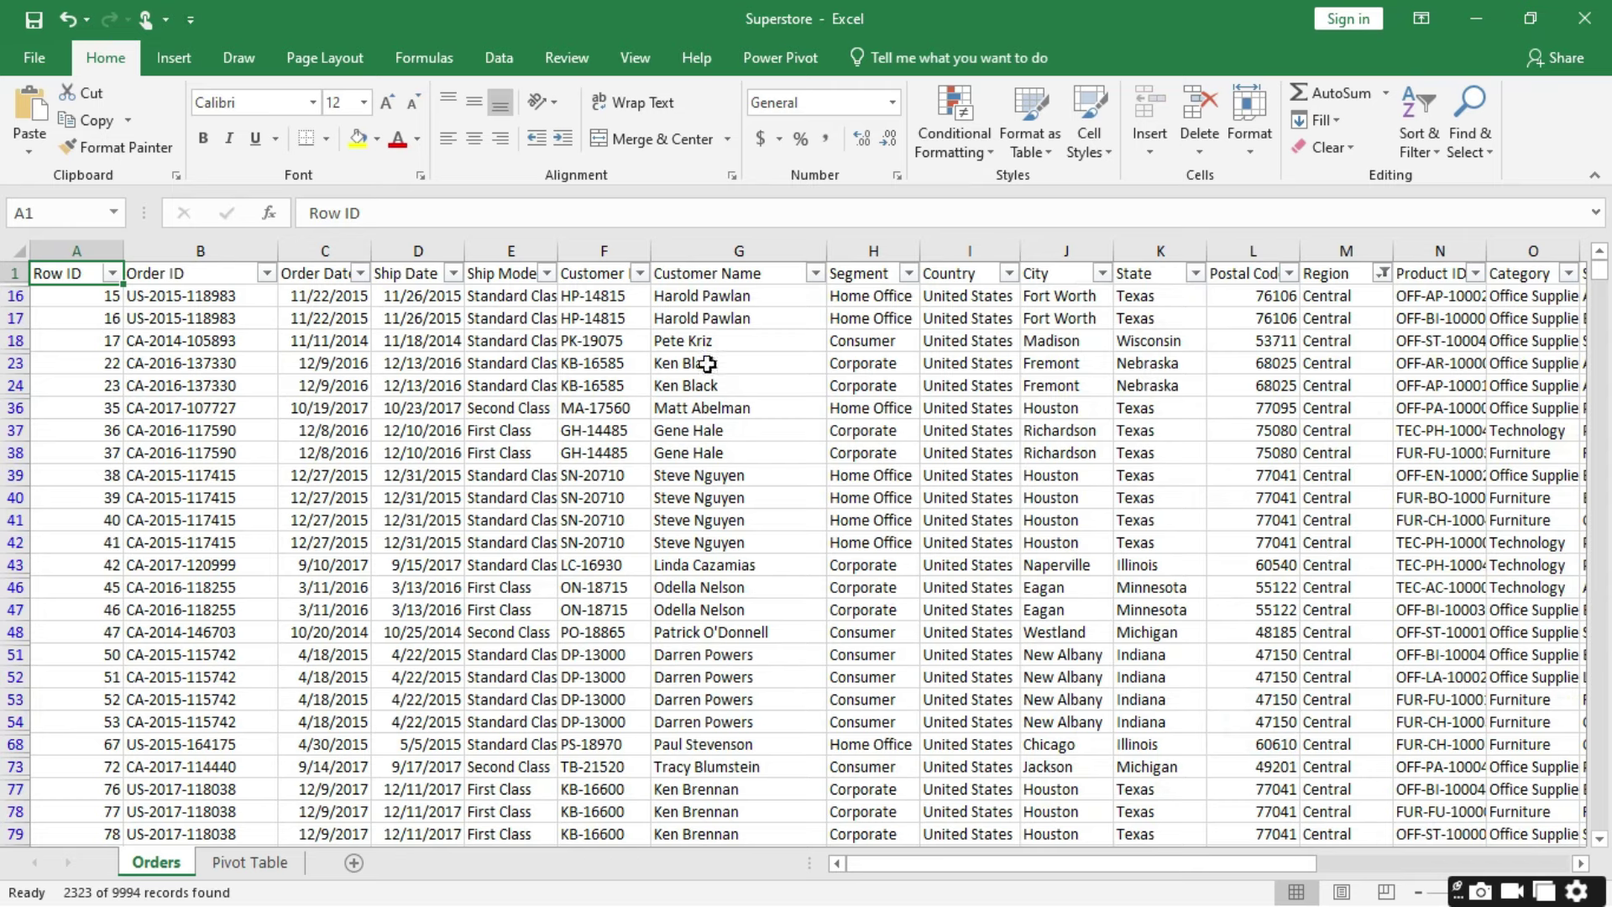
Step: Clear the Region filter on the Orders data and return to the Pivot Table sheet
click(1381, 274)
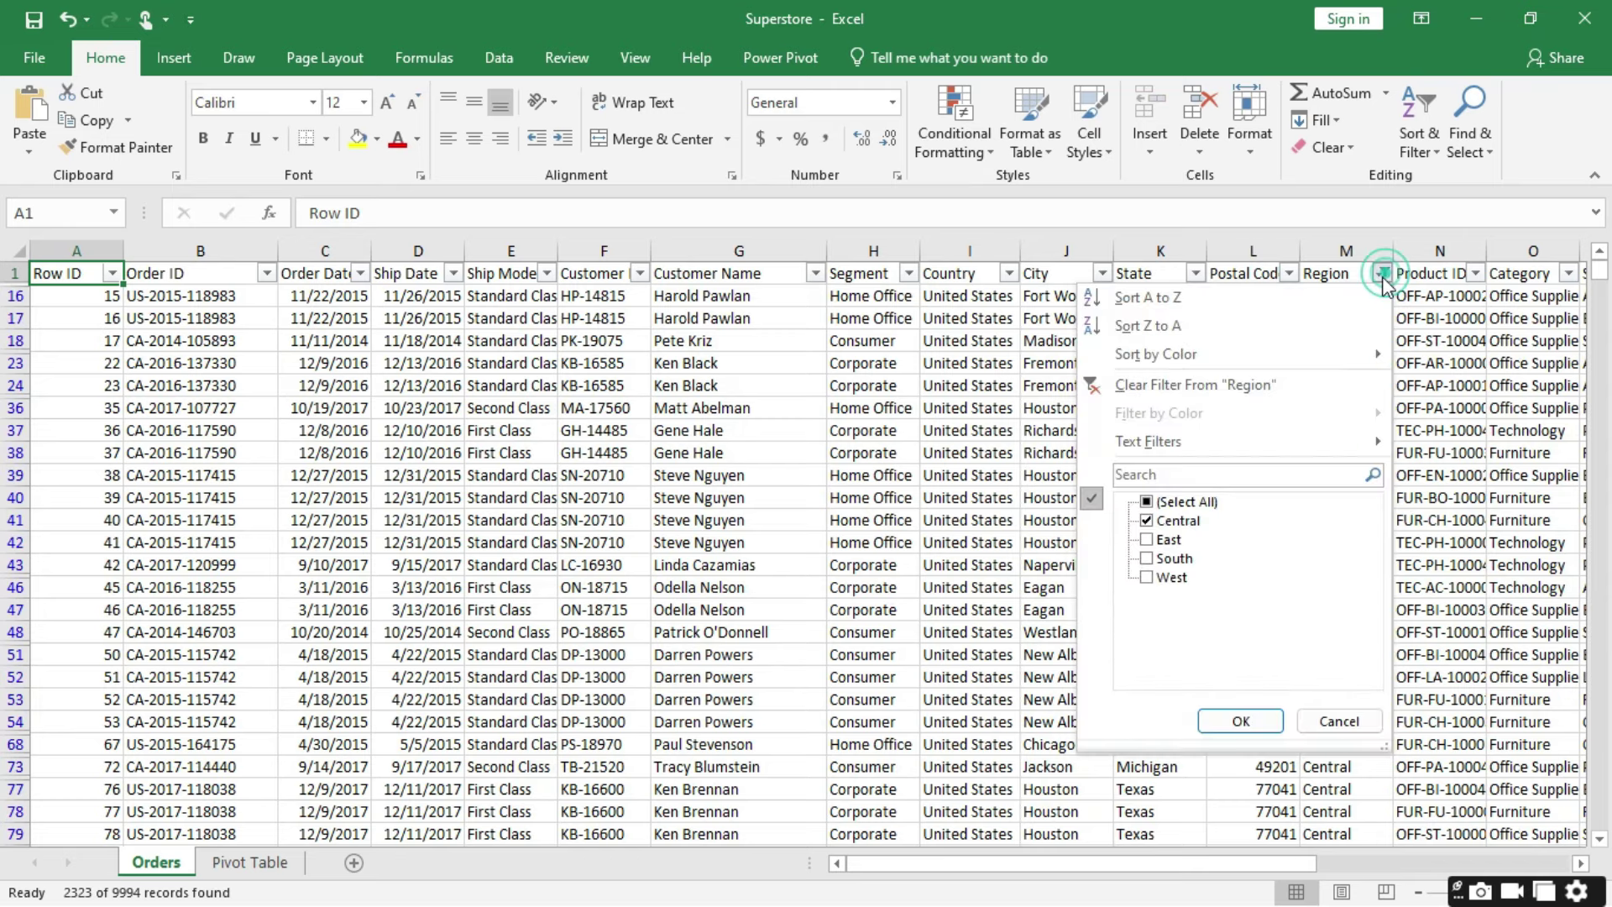
click(1161, 386)
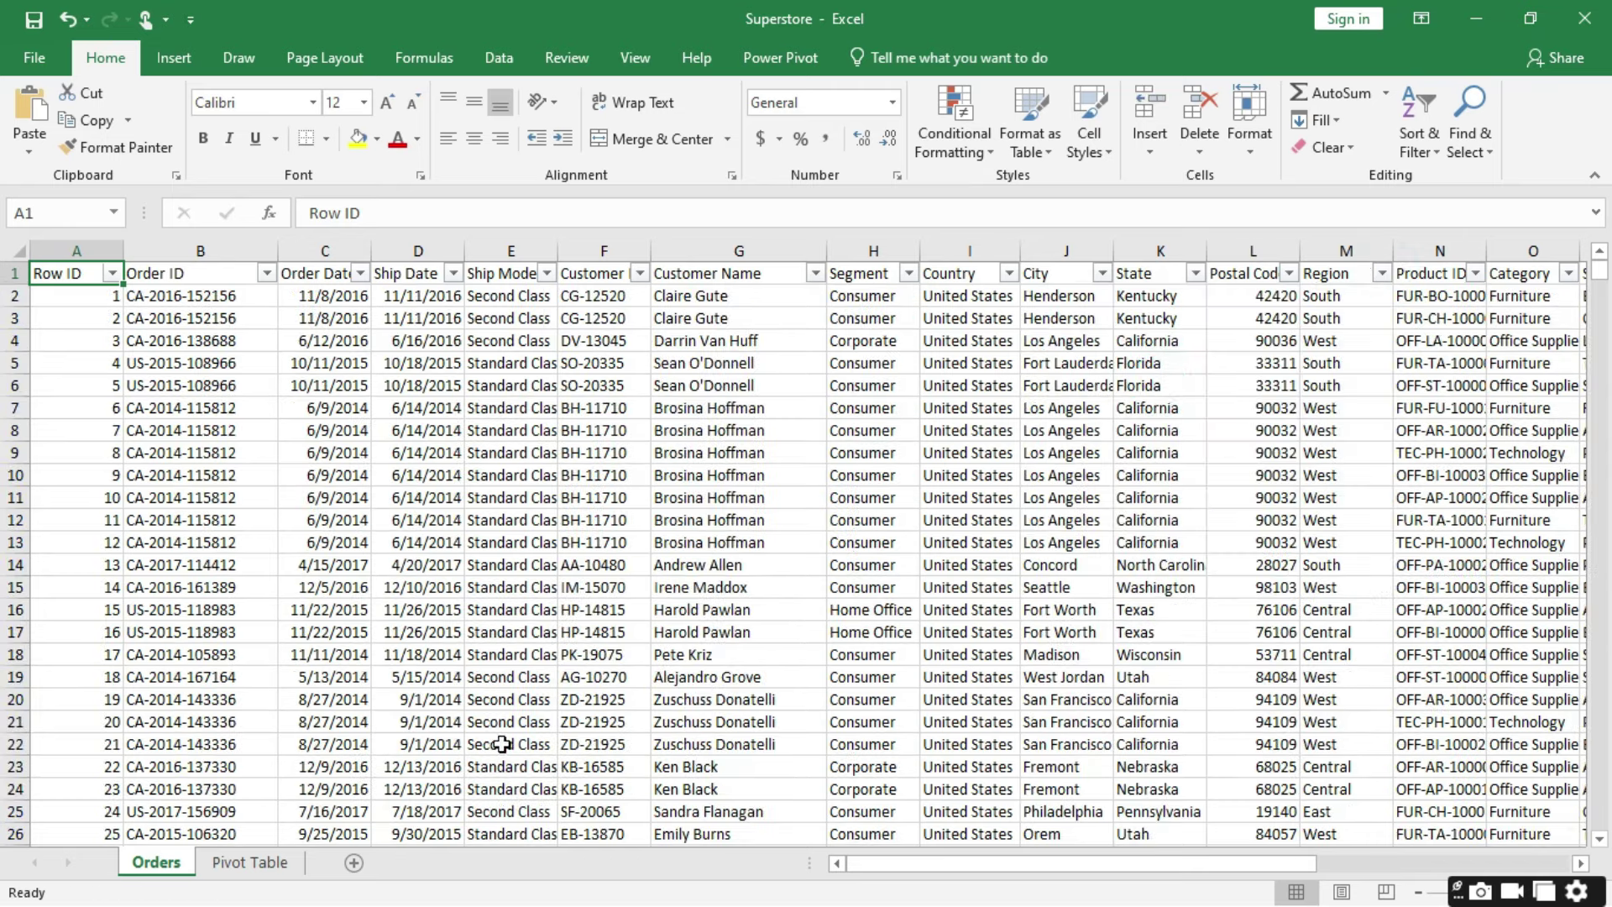
click(245, 863)
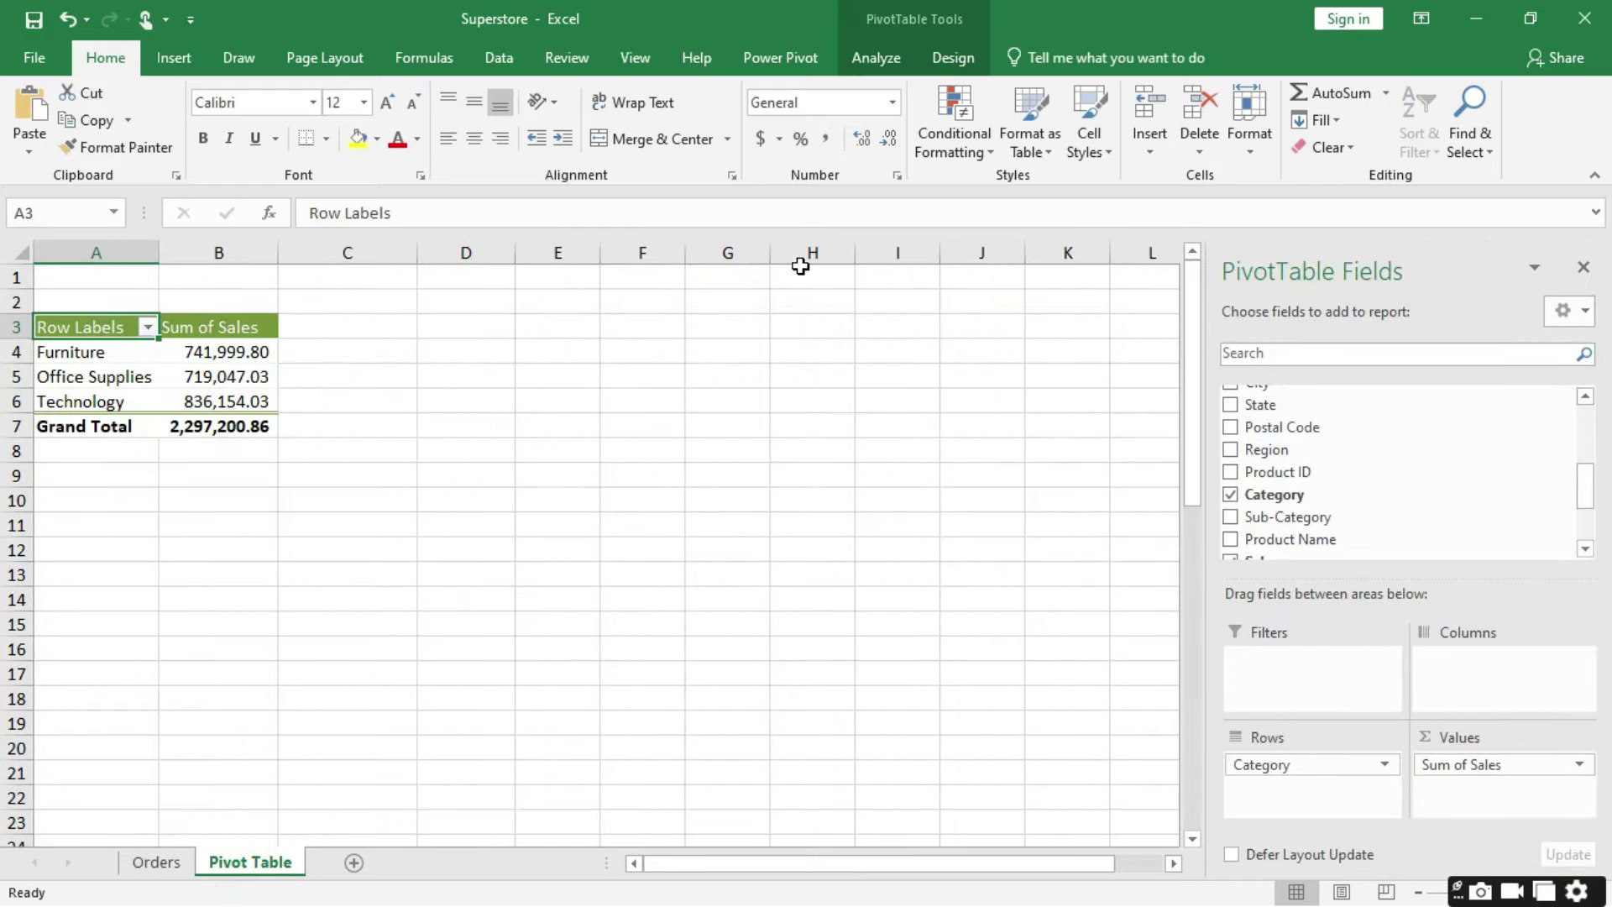
Step: Replace Category with Segment in the PivotTable's Rows area, keeping Sum of Sales in Values
click(882, 58)
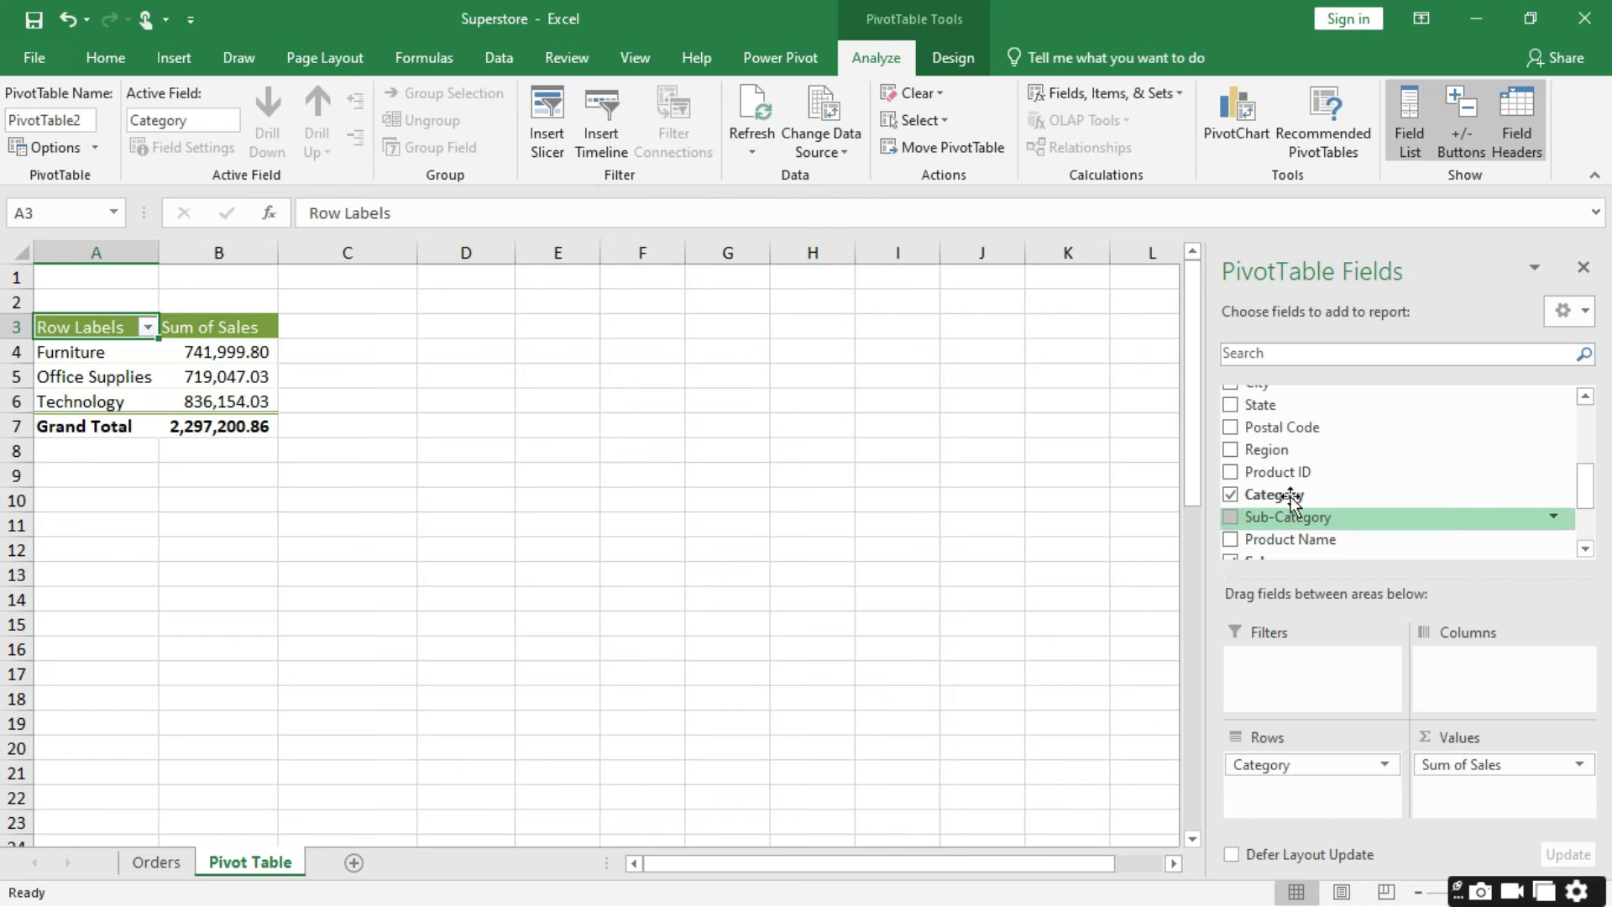
drag(1312, 764, 1382, 471)
scroll(1317, 518, down, 2)
scroll(1316, 521, up, 3)
scroll(1304, 504, up, 1)
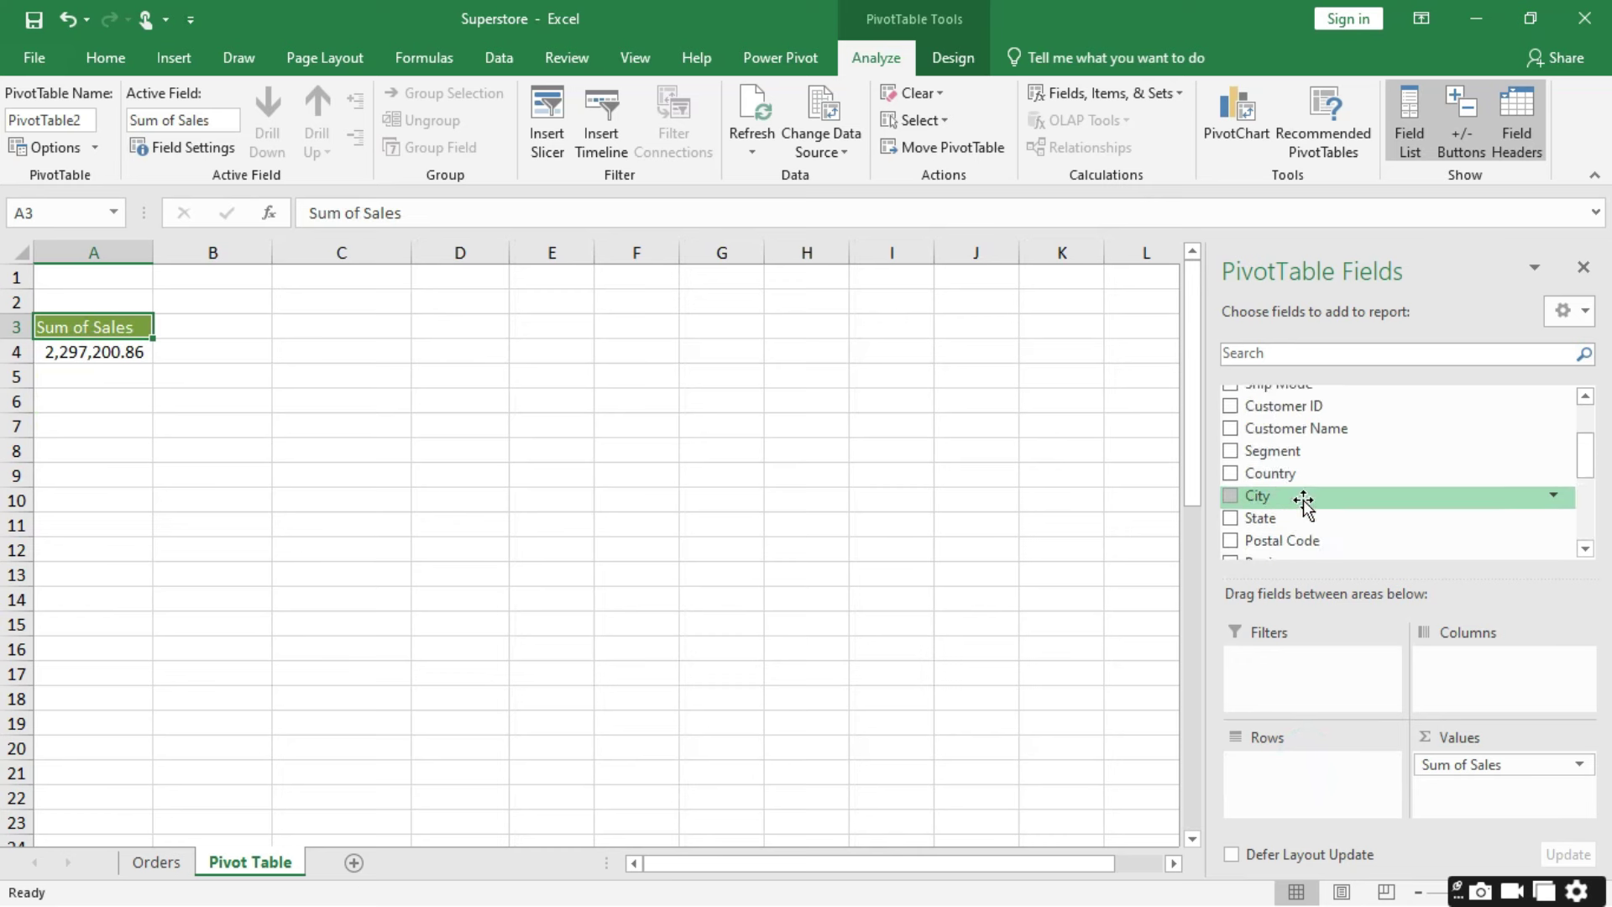
drag(1277, 485, 1339, 496)
scroll(1347, 497, up, 2)
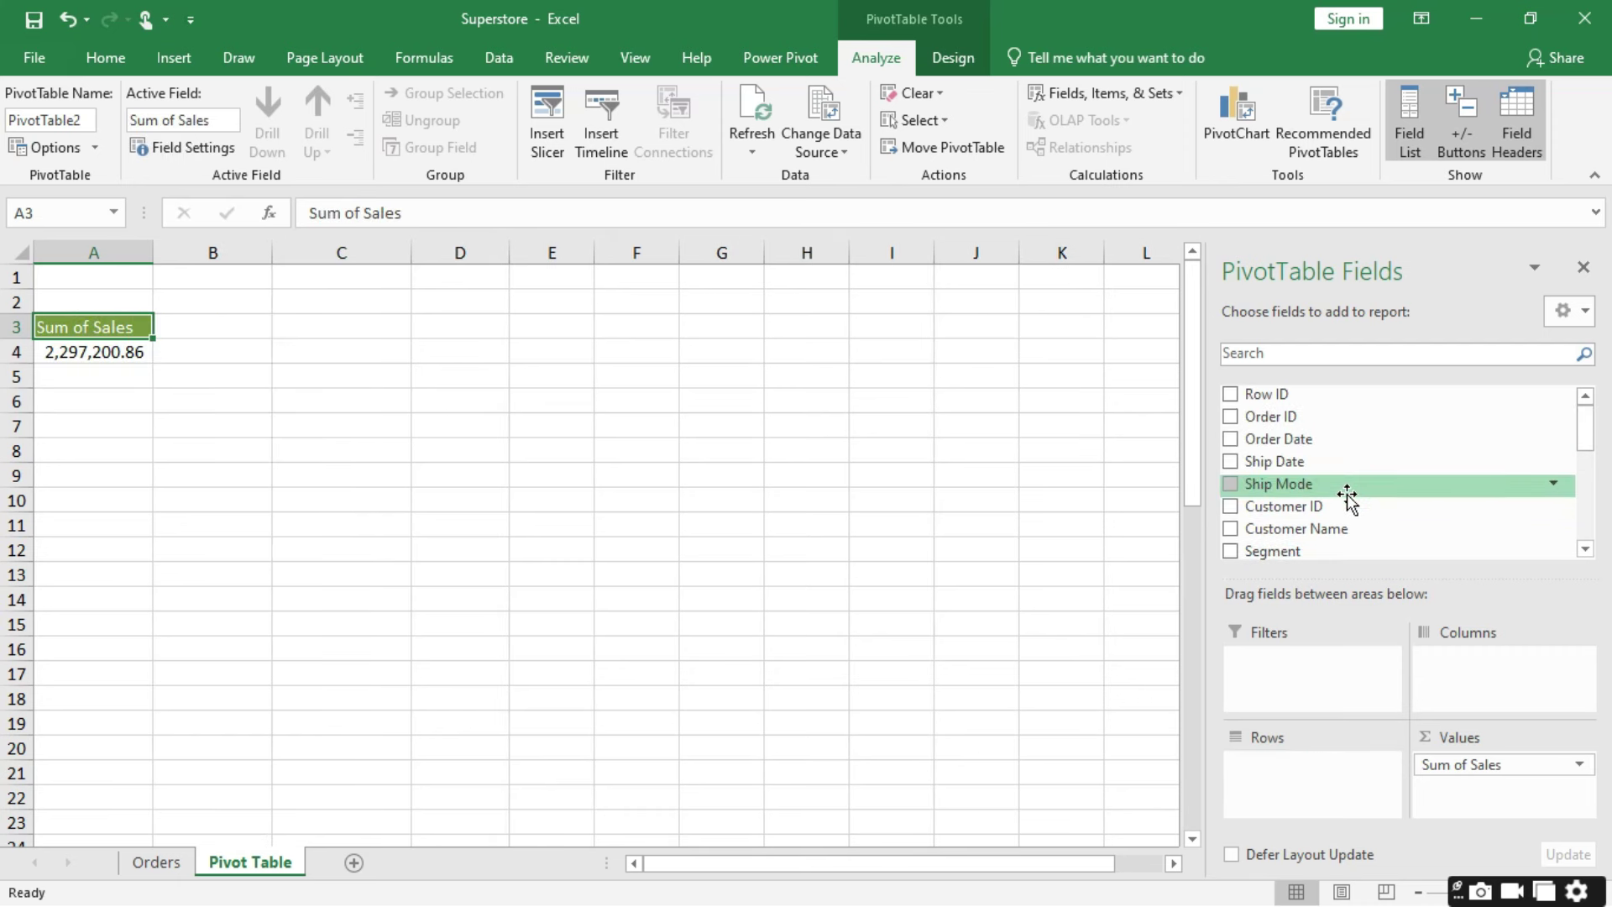
scroll(1347, 497, down, 2)
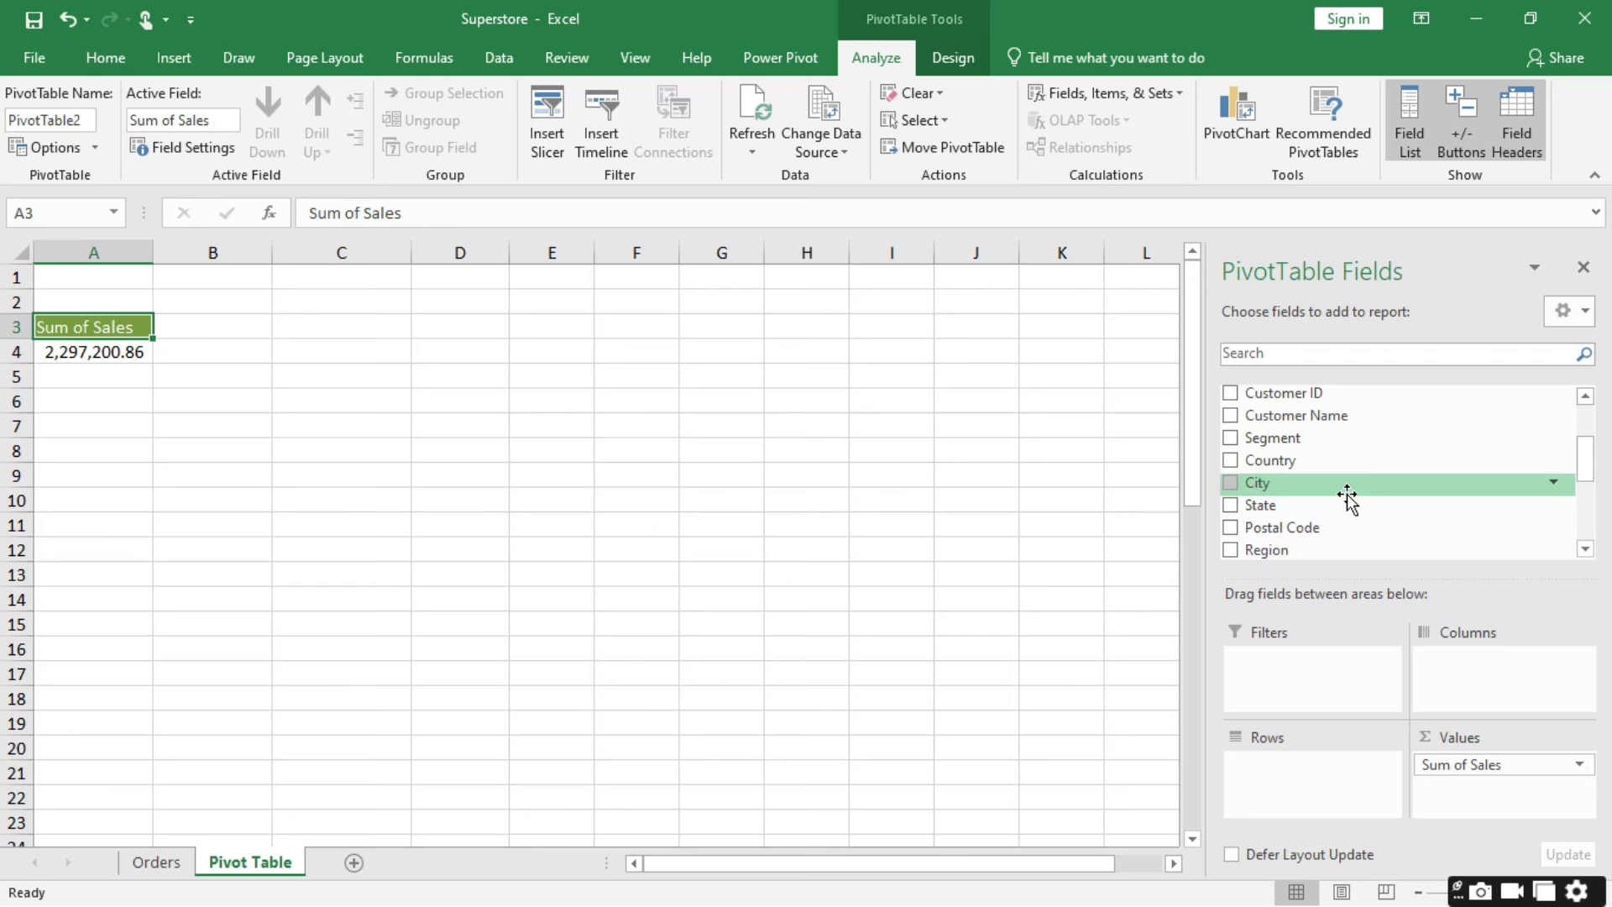
drag(1273, 438, 1306, 770)
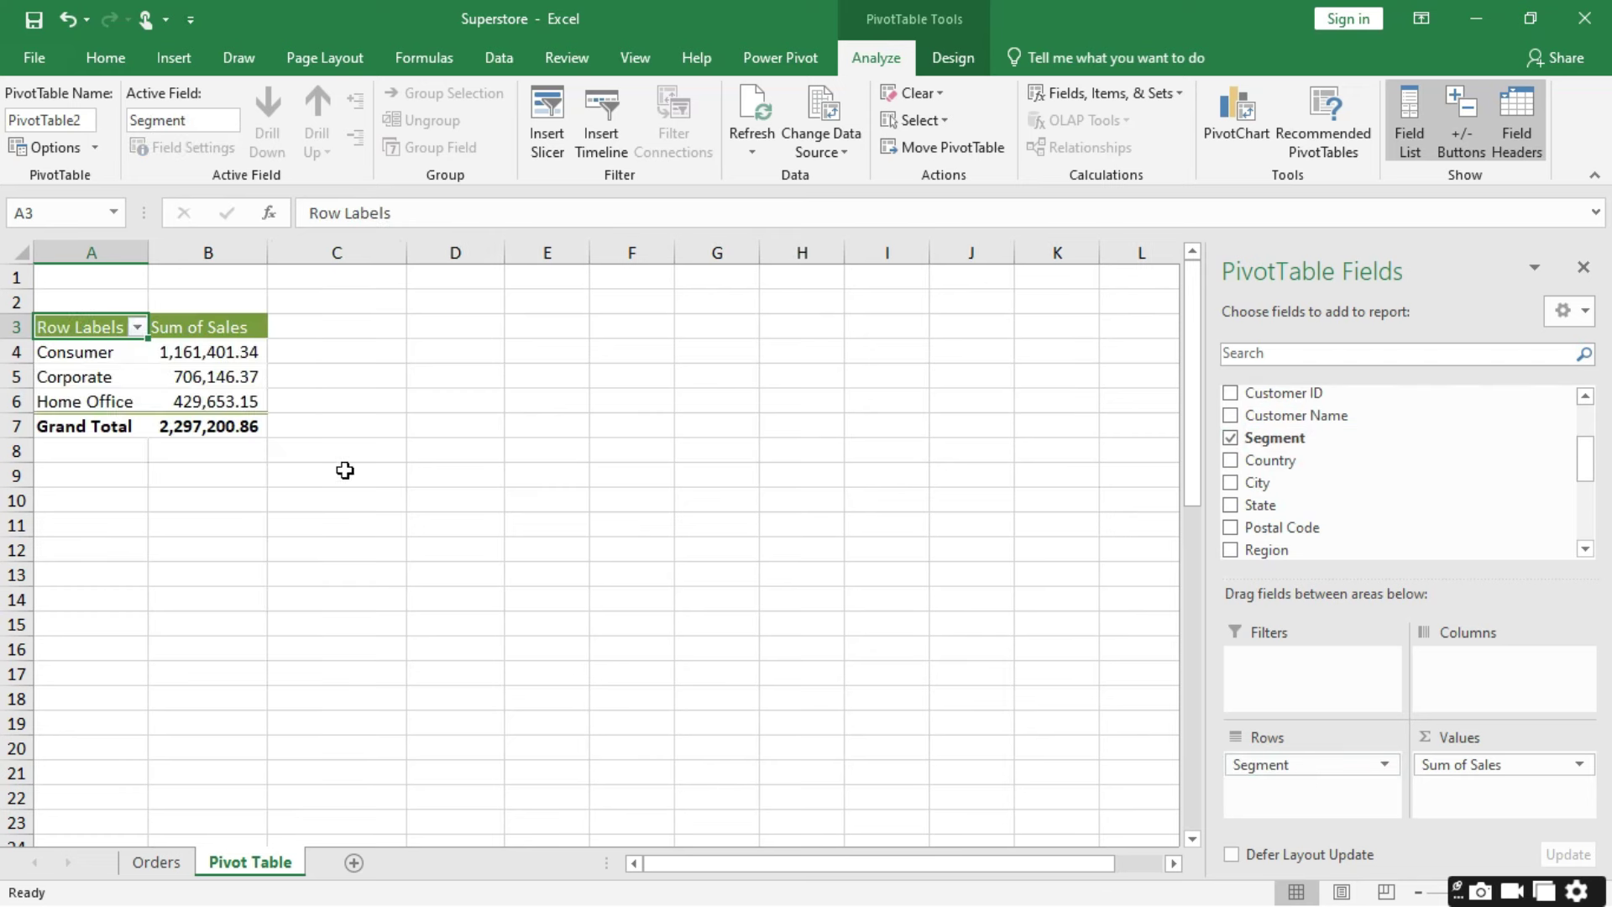
Step: Add a slicer for the Category field to the PivotTable
mouse_move(177, 382)
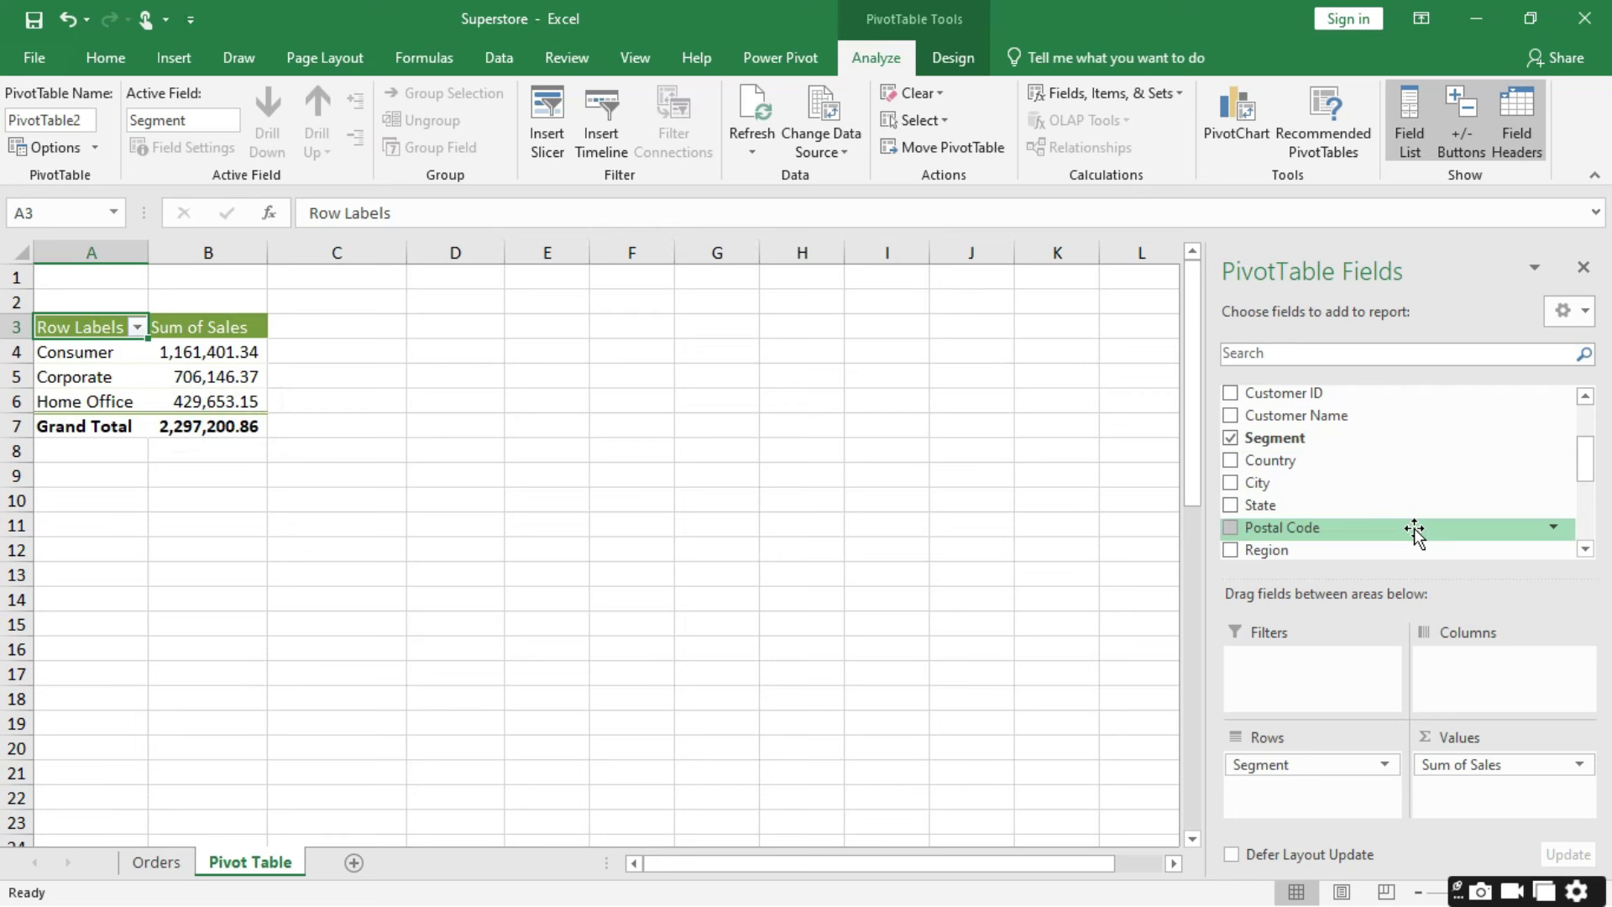
scroll(1318, 474, up, 1)
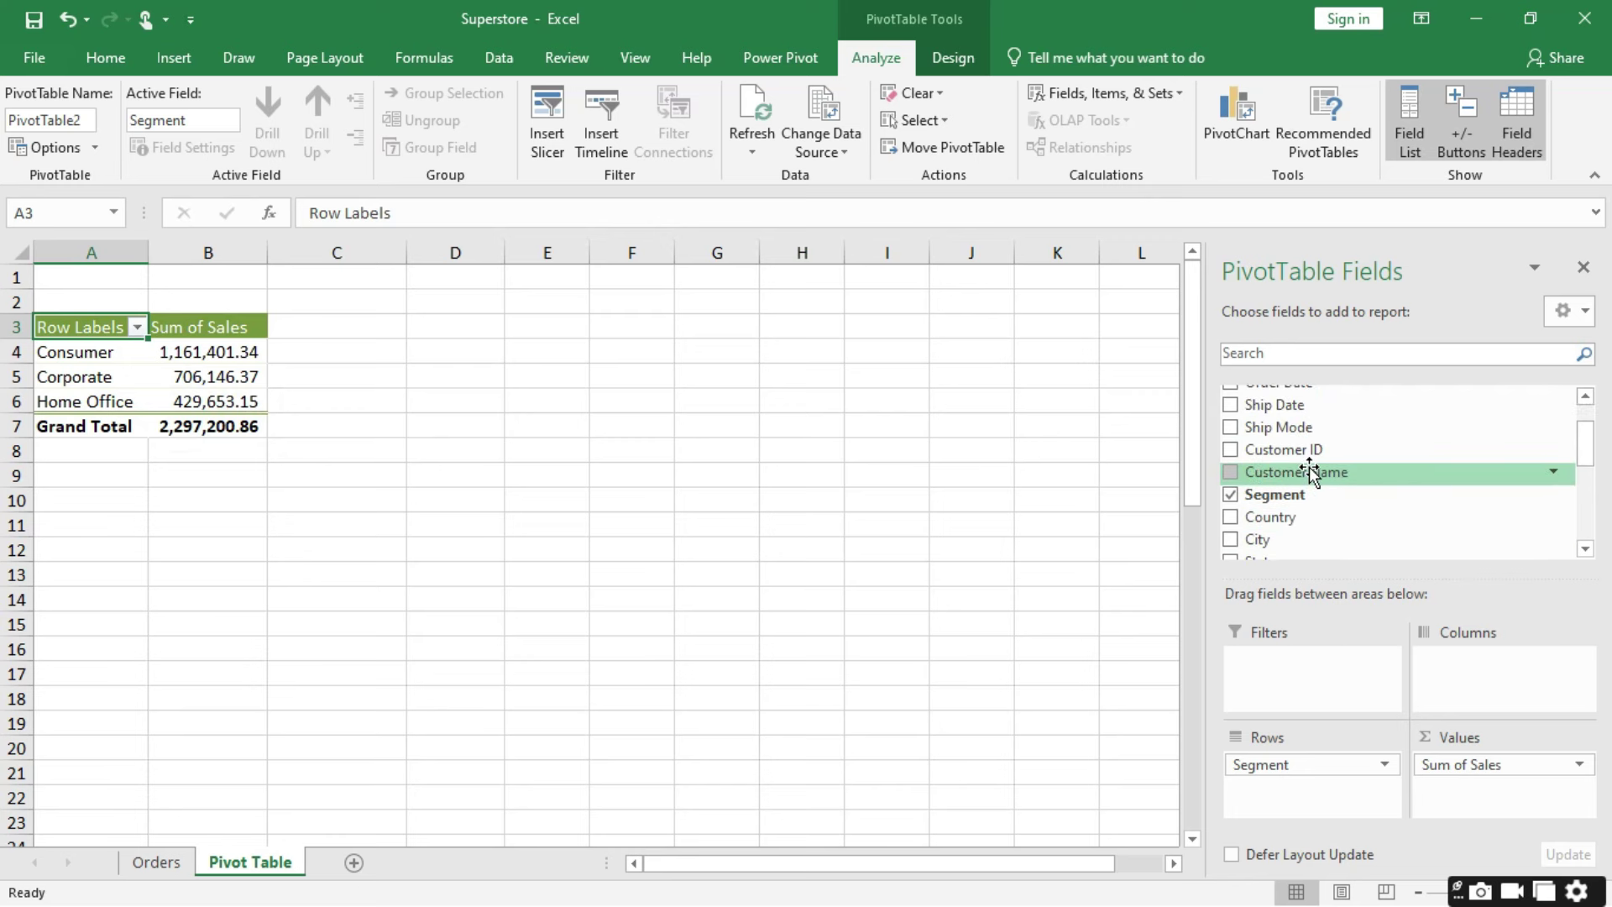
scroll(1306, 499, down, 1)
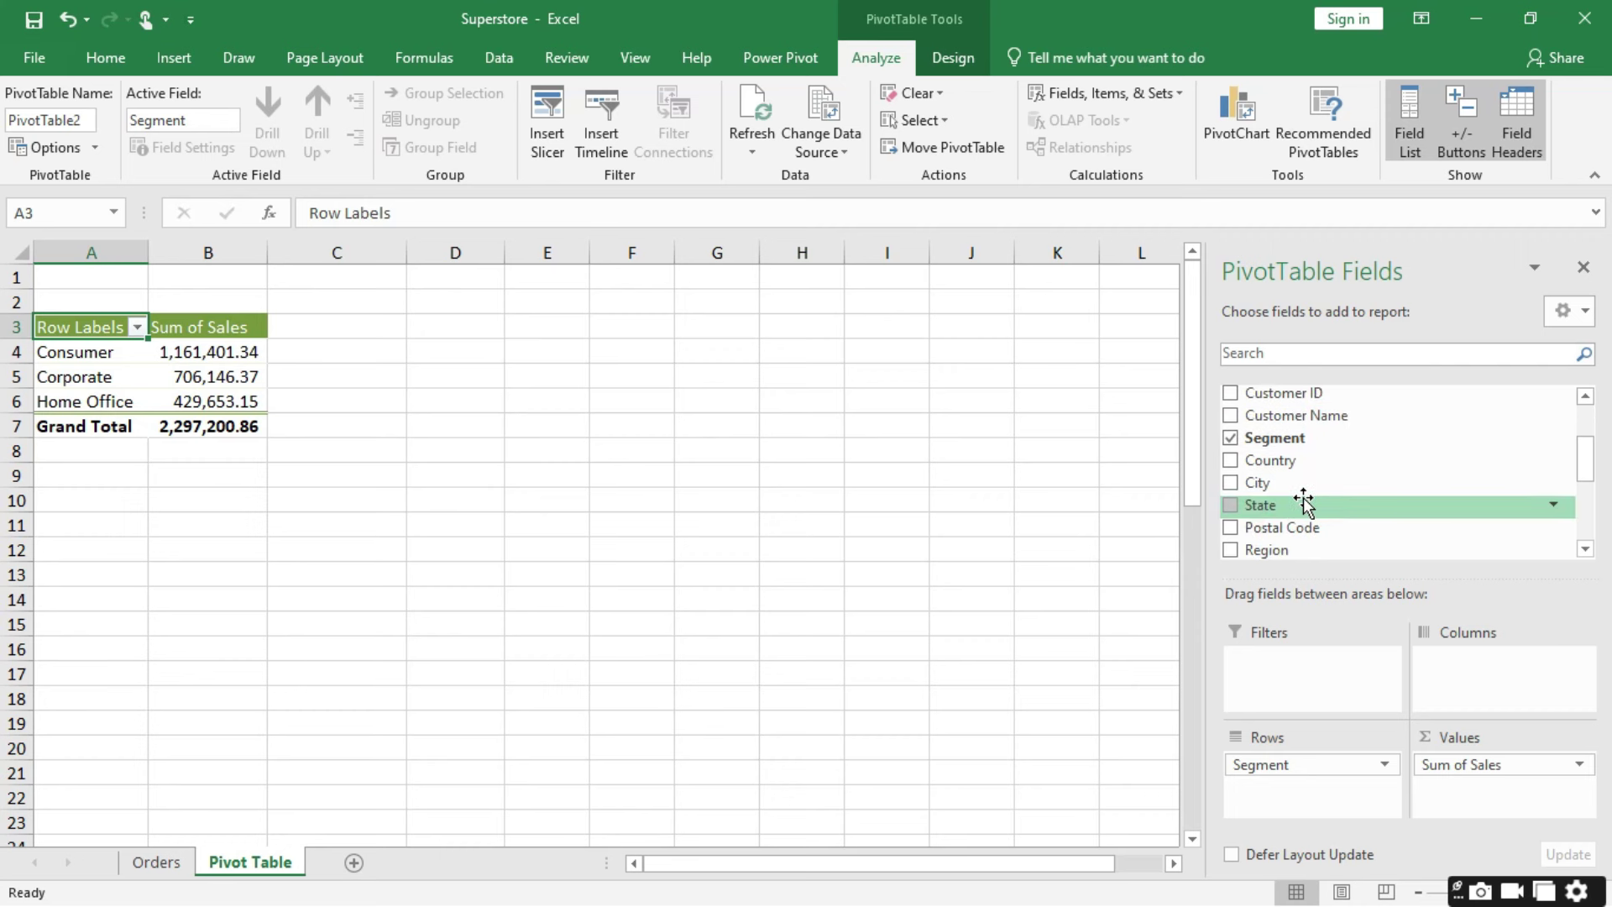
scroll(1304, 502, down, 2)
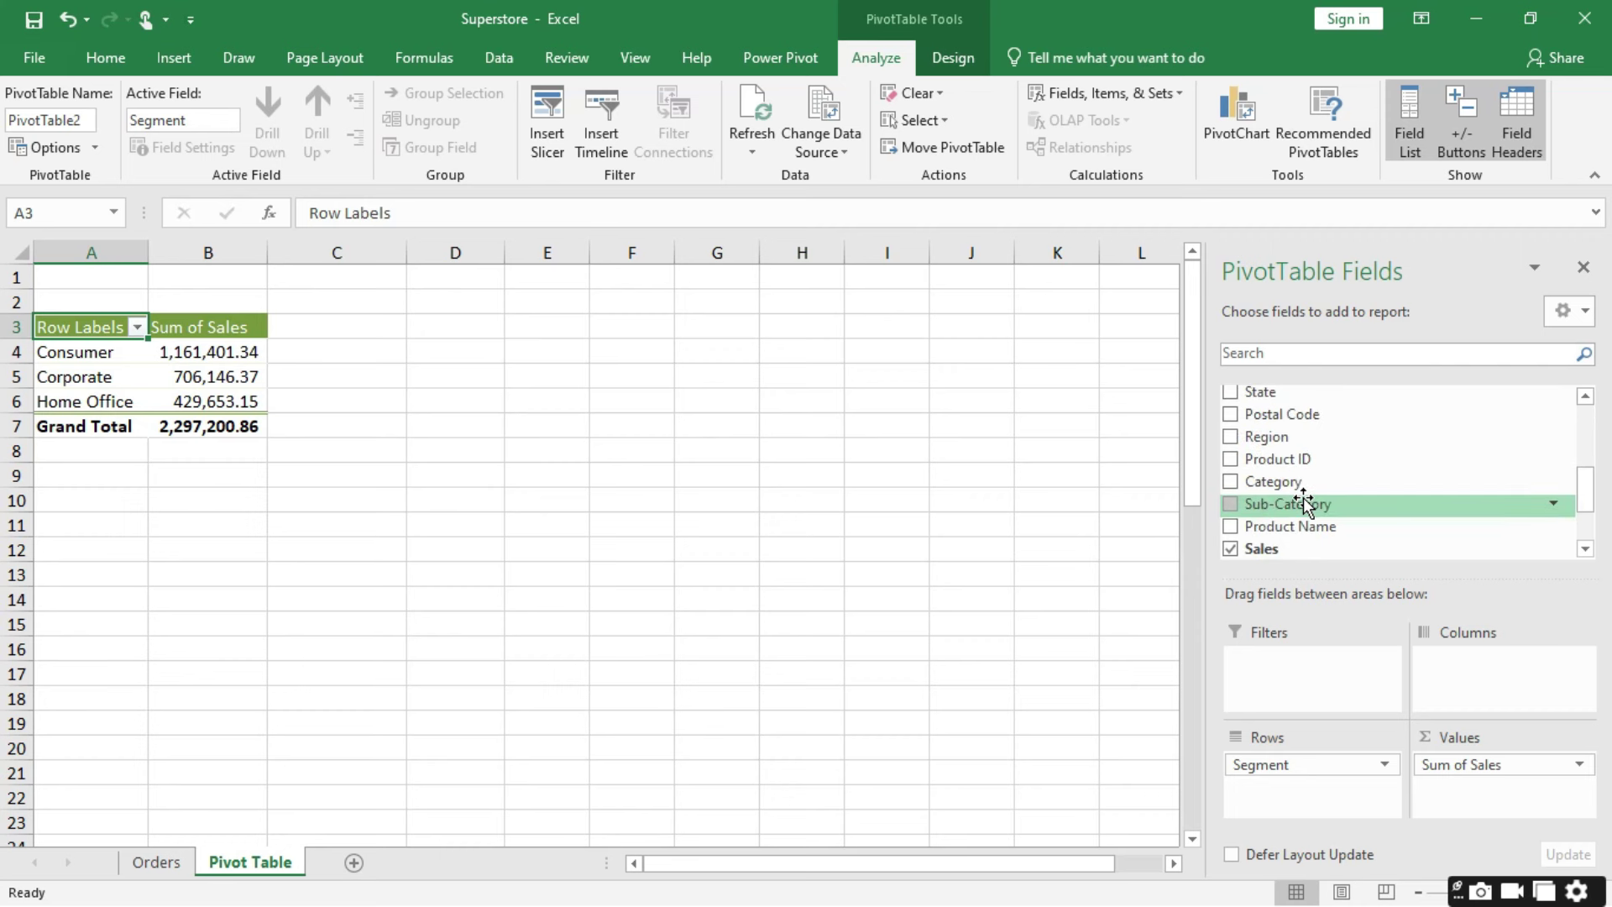
right_click(1273, 483)
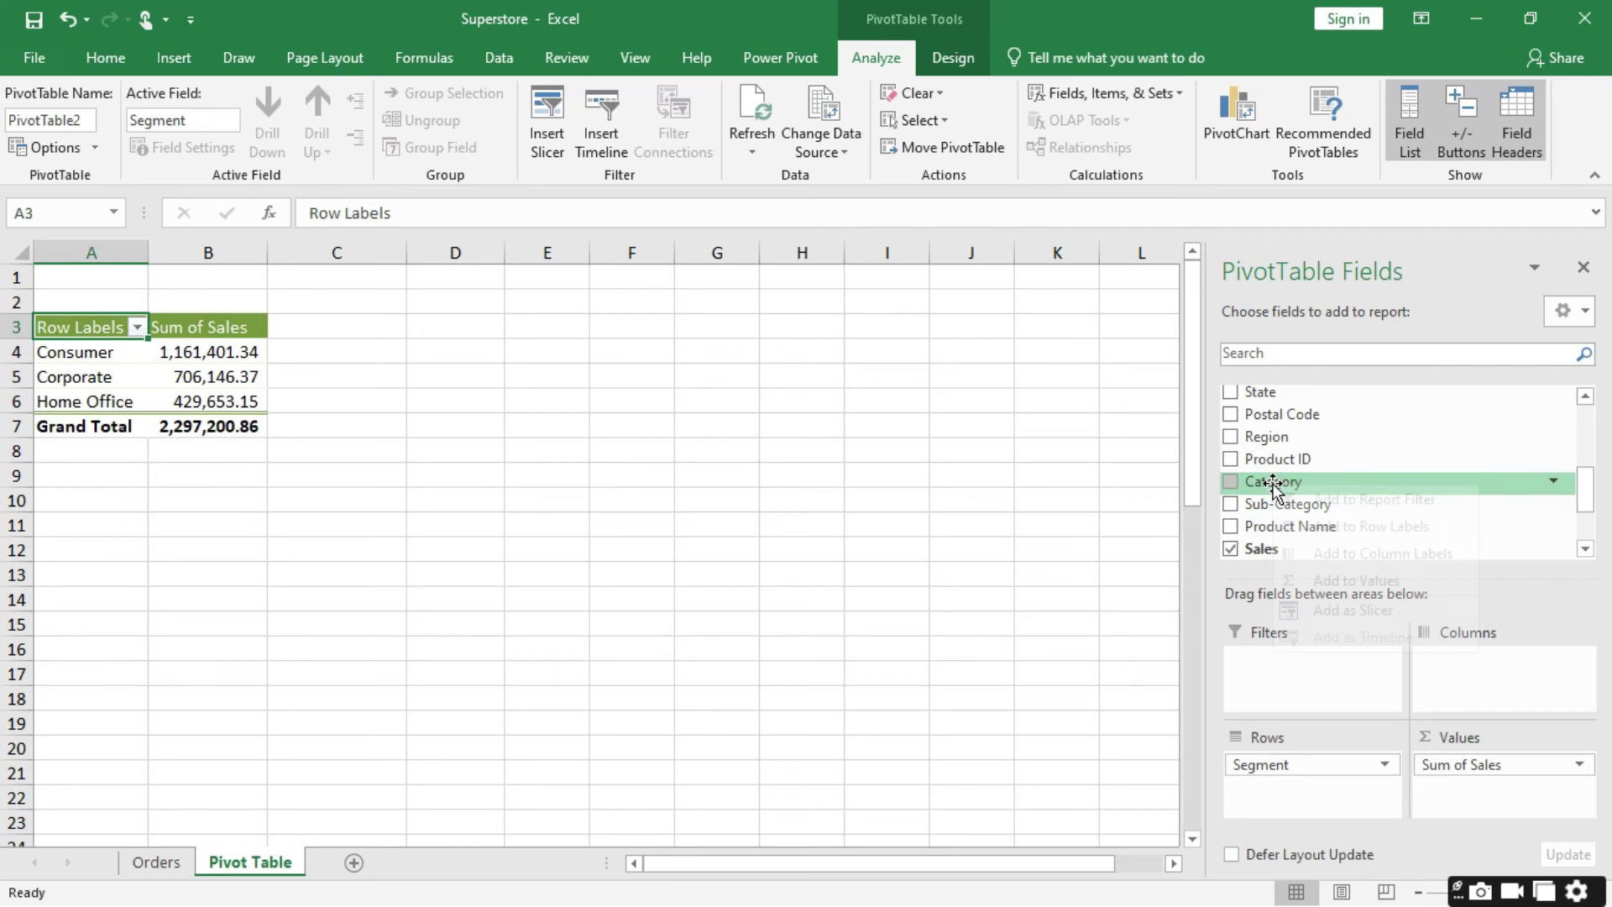
click(1355, 611)
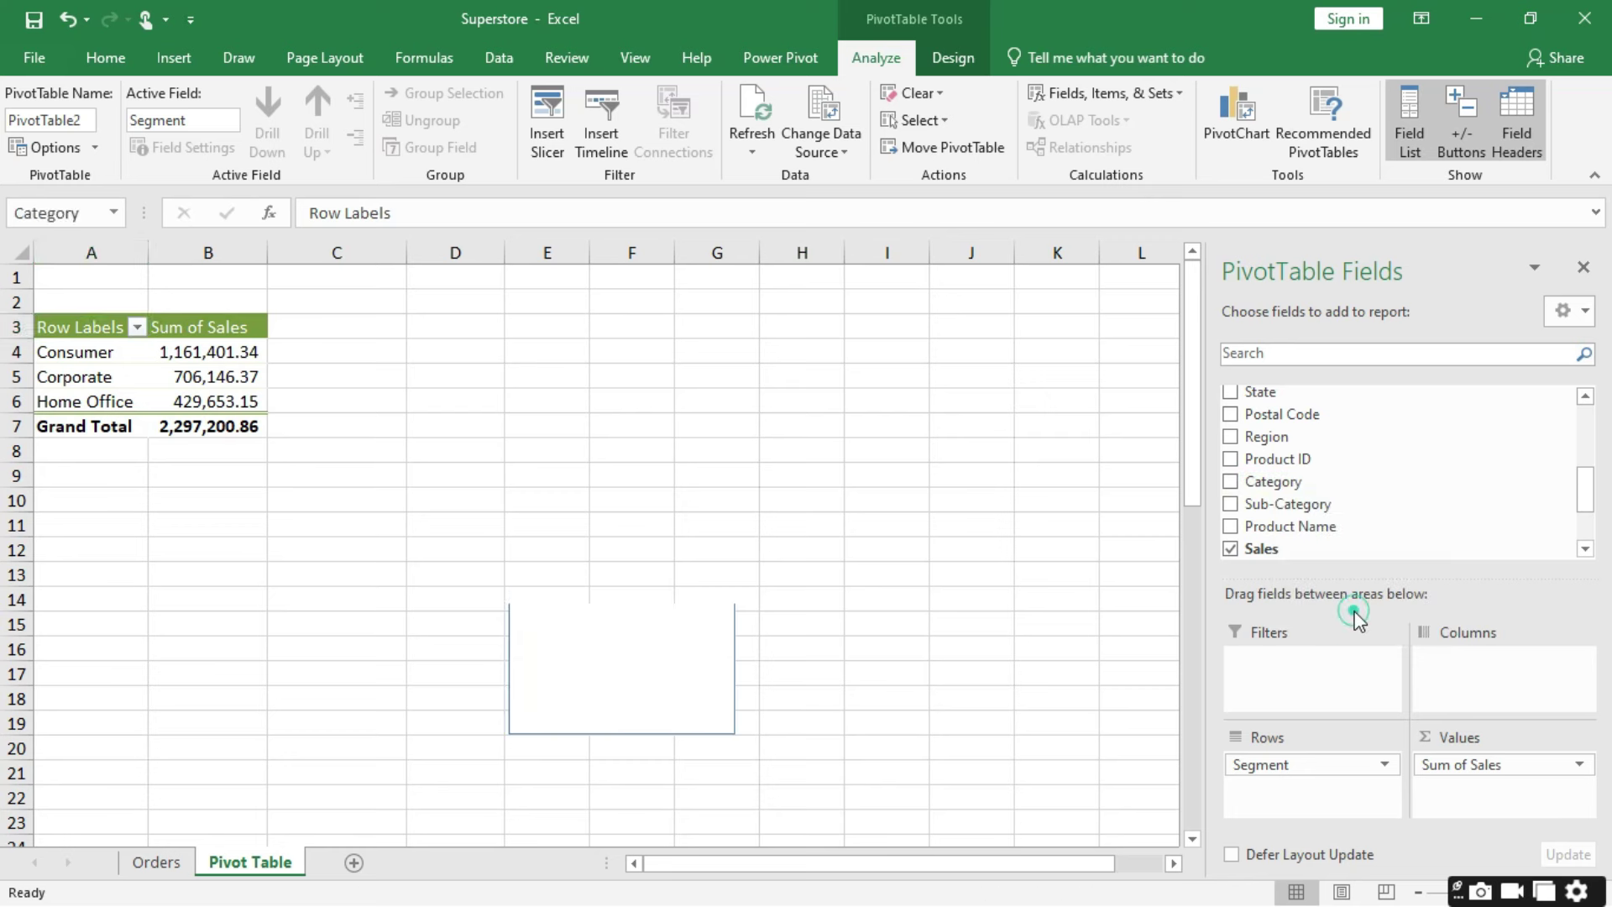
Step: Move the Category slicer beside the PivotTable at row 3 and shorten it to fit its three buttons
drag(617, 423, 527, 330)
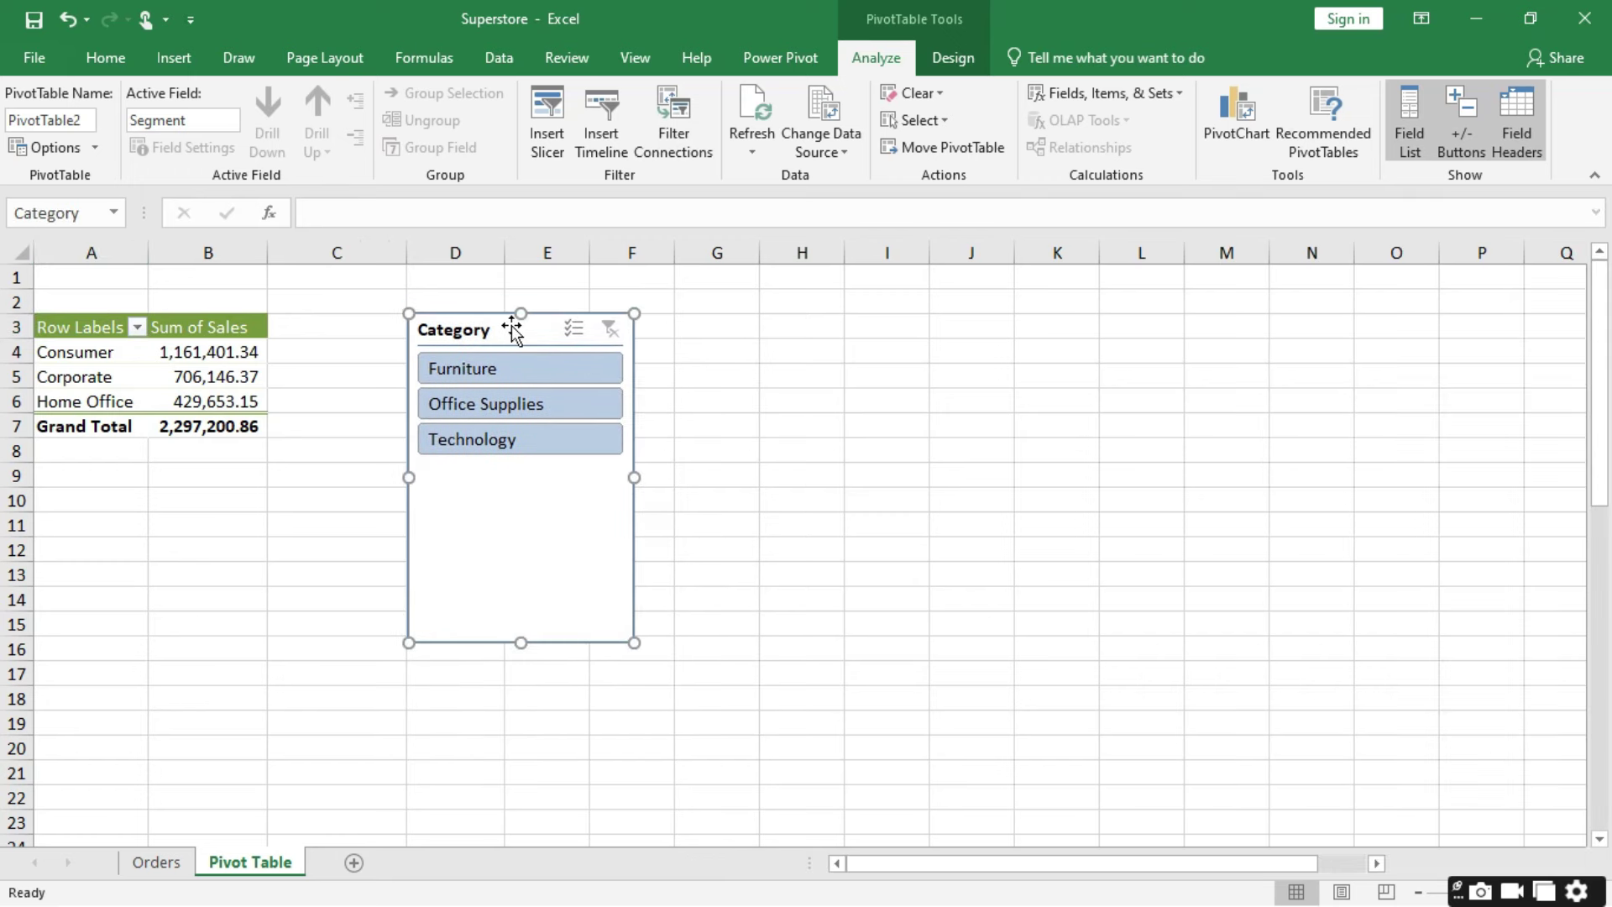
drag(521, 643, 529, 475)
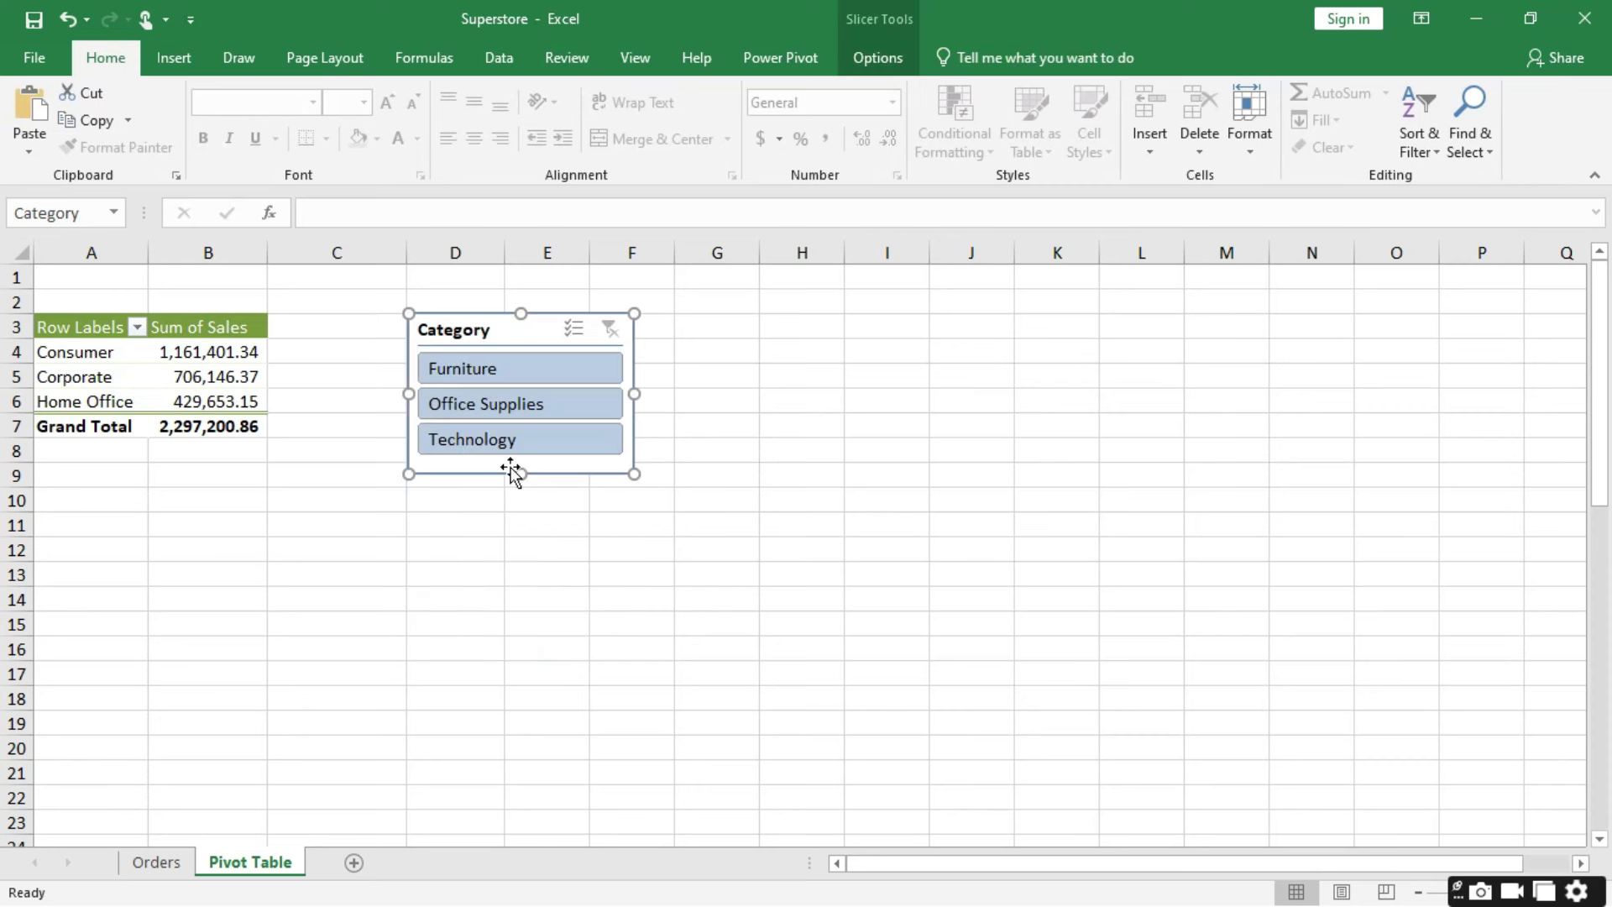
Step: Filter the PivotTable by Furniture with the Category slicer and switch the selection to Office Supplies
click(512, 367)
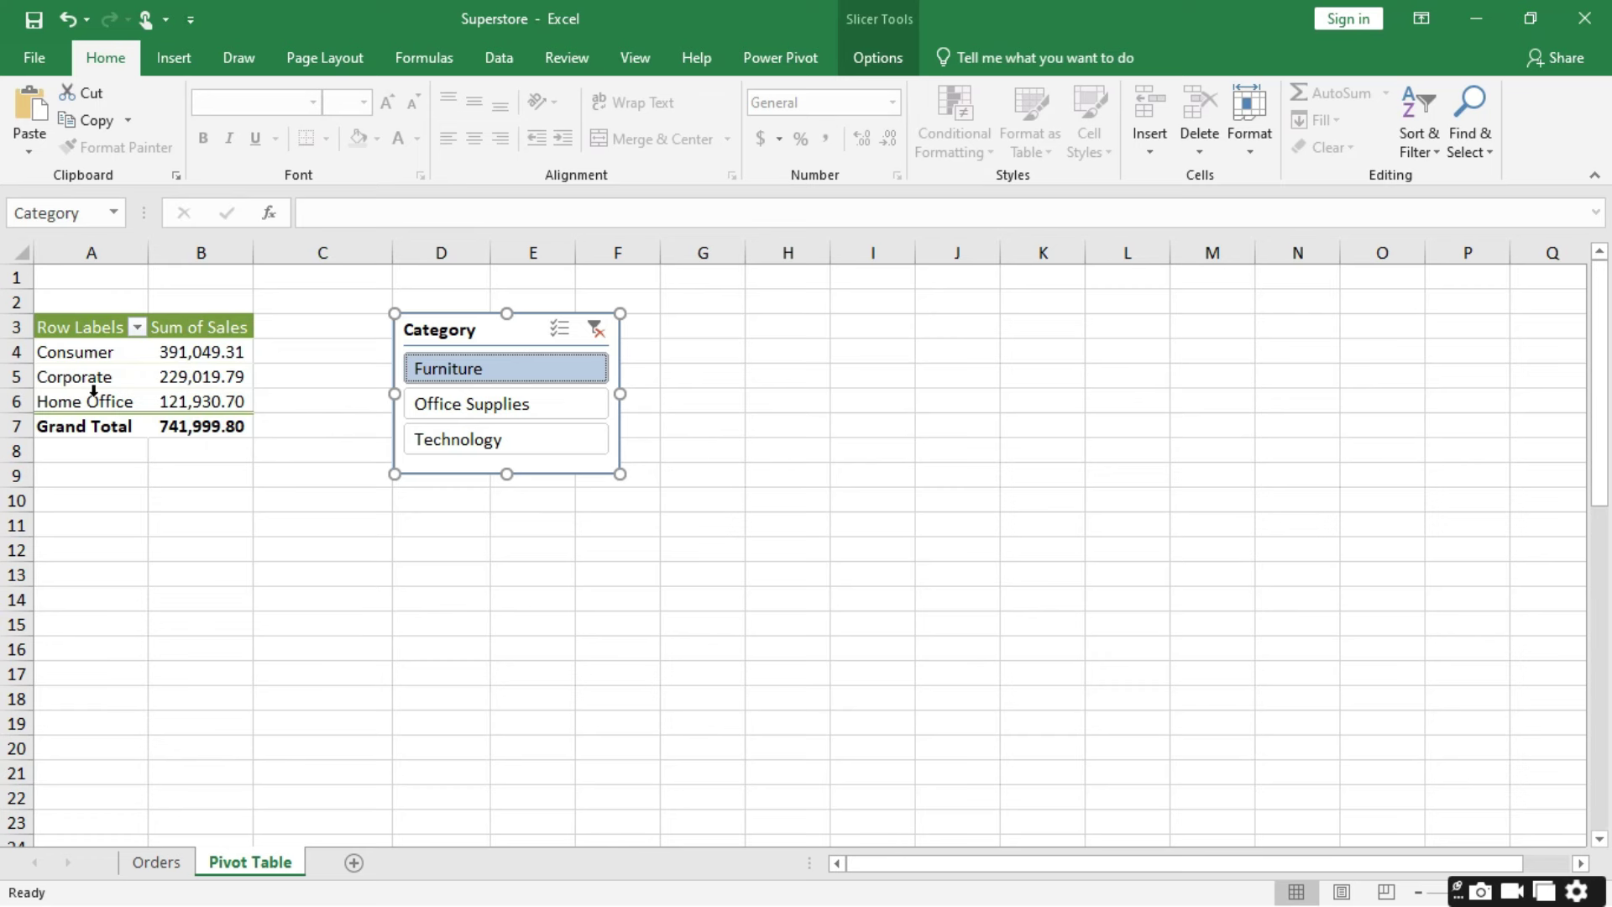
click(510, 404)
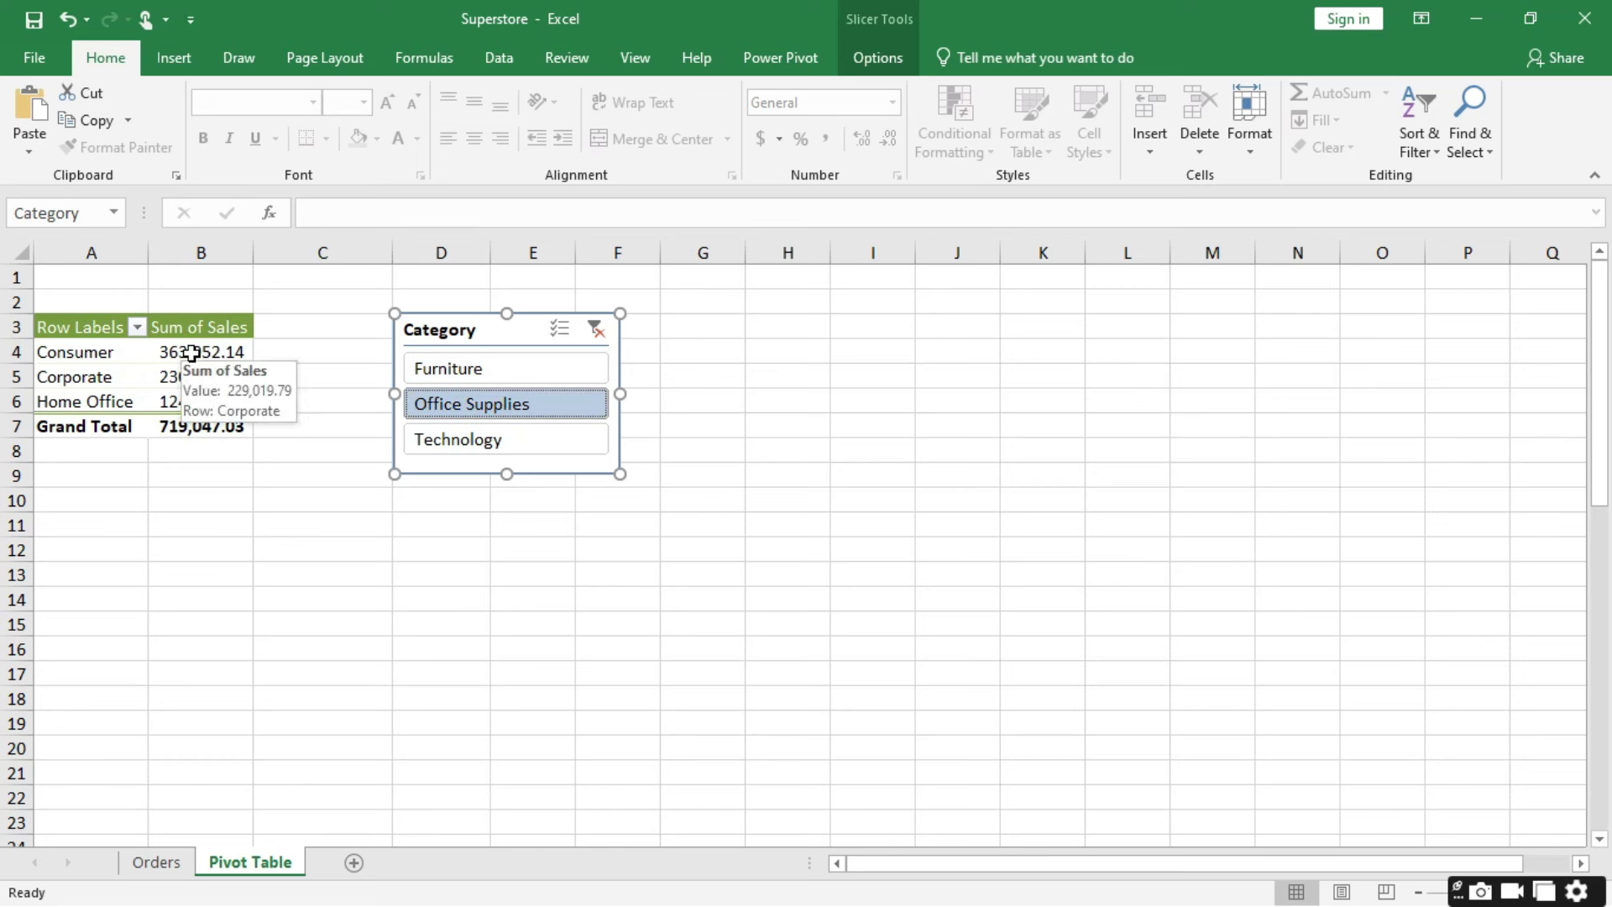
Step: Switch the Category slicer selection to Technology and clear the slicer's filter
click(475, 438)
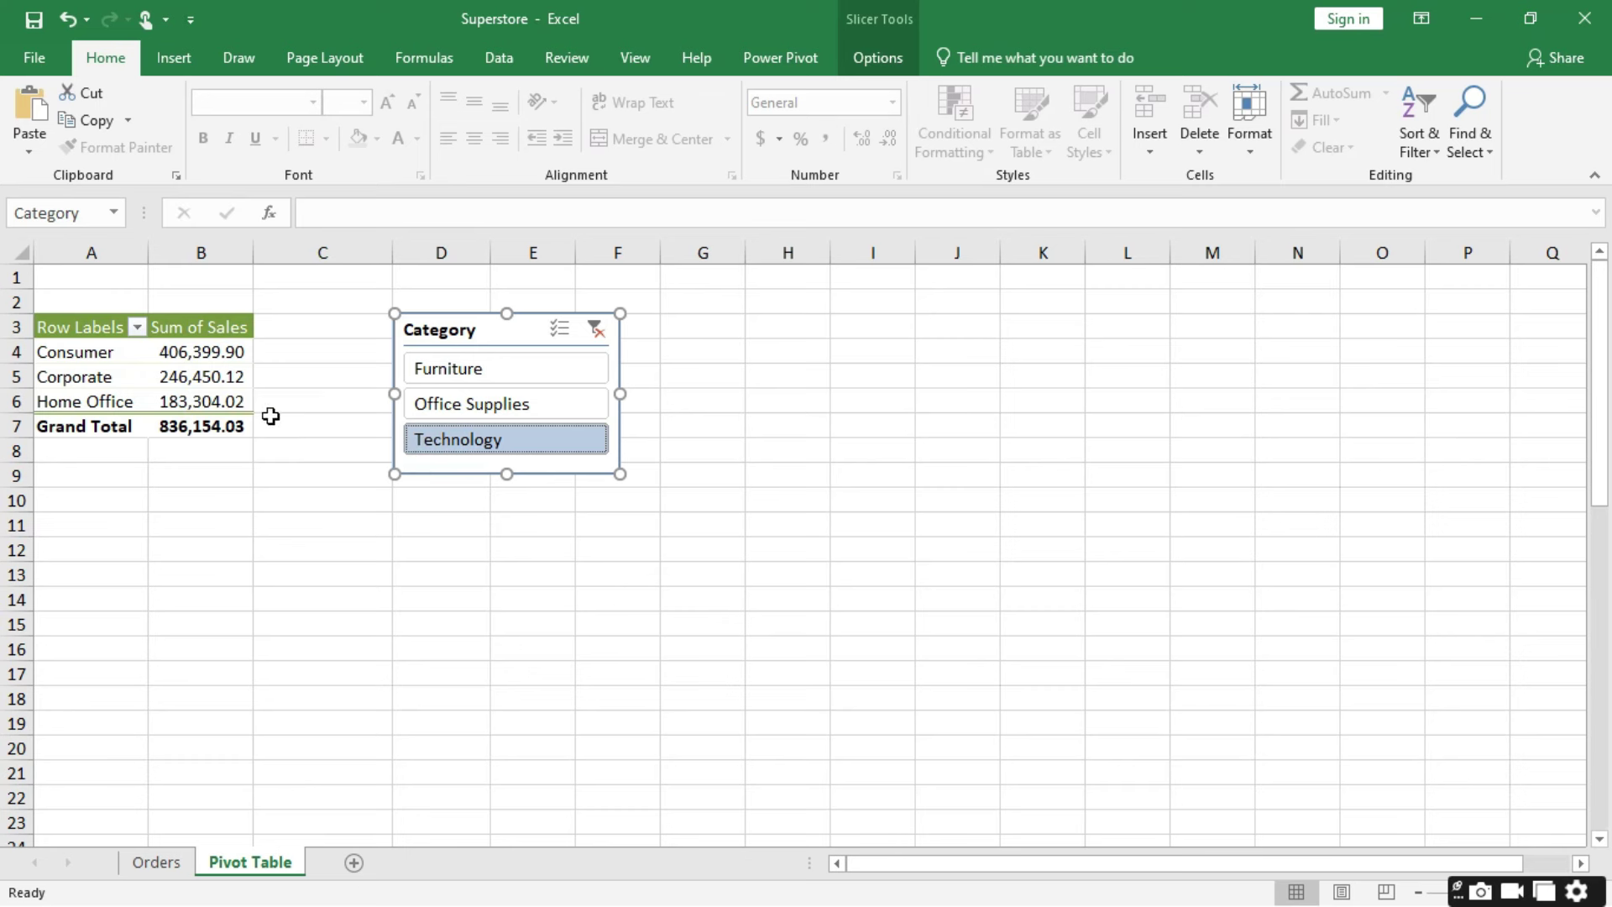
click(598, 331)
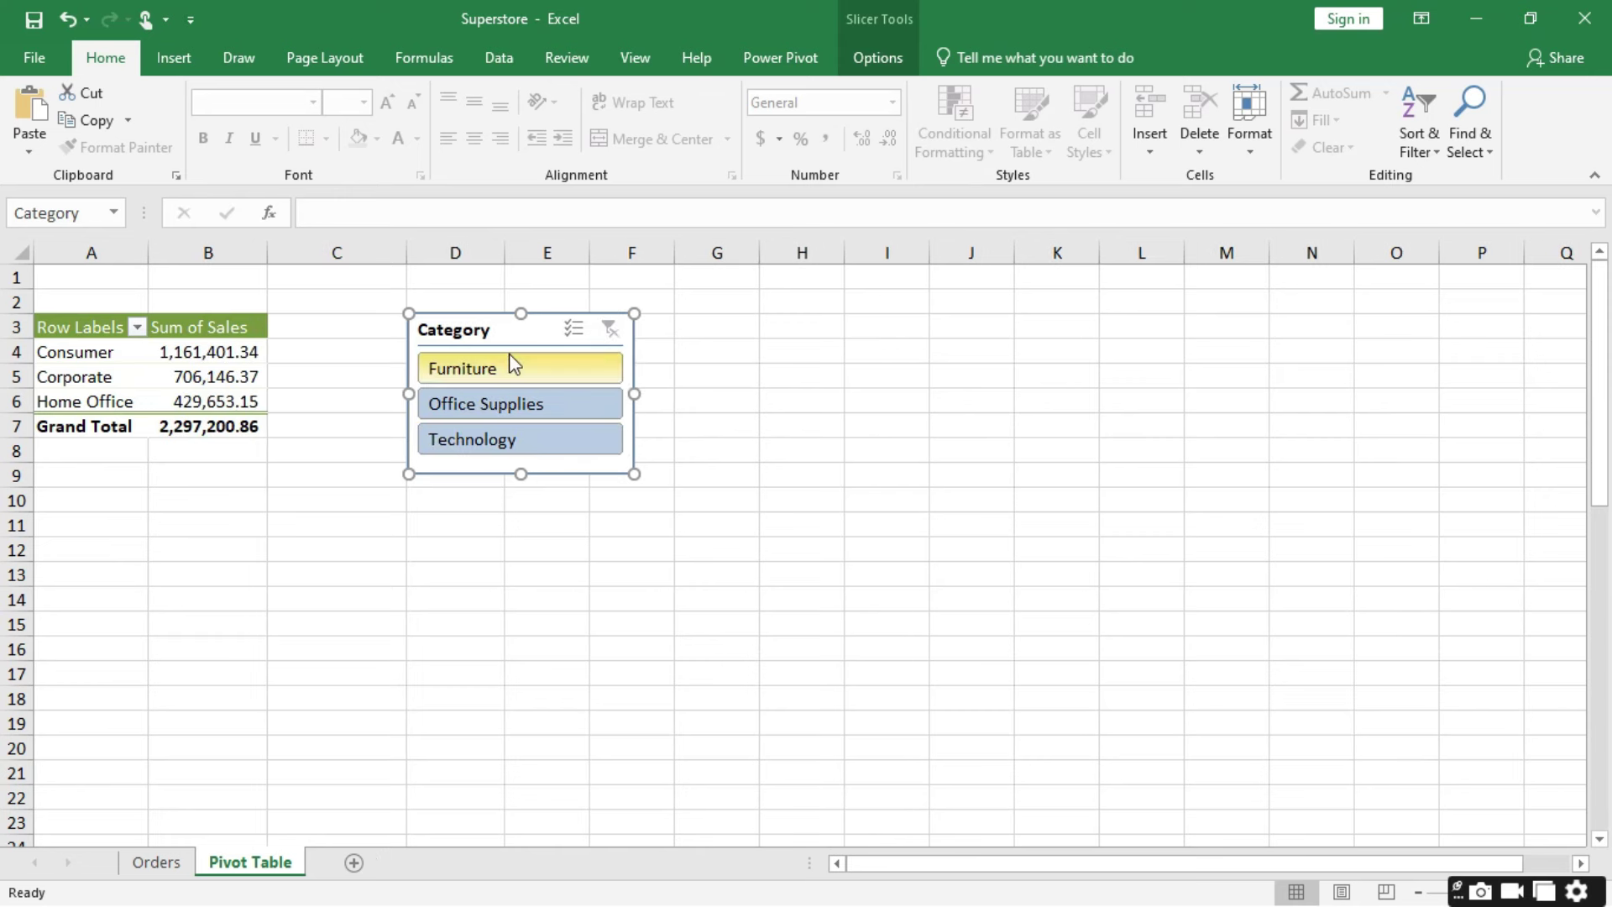
Step: Copy the whole segment PivotTable in A3:B7 and paste the duplicate at cell A12
click(201, 377)
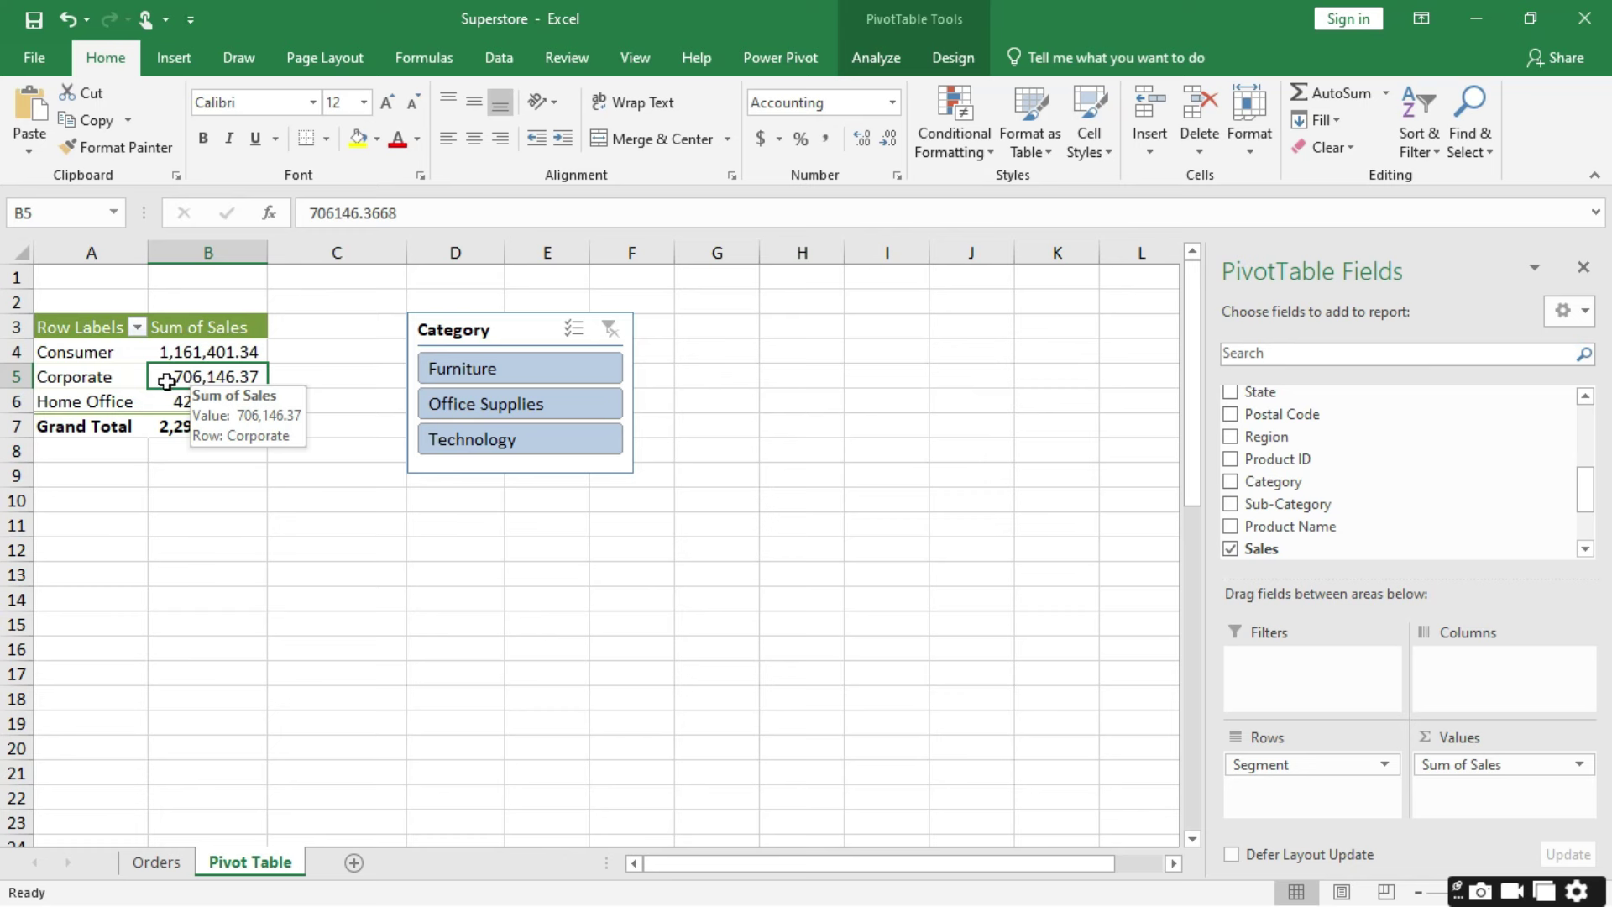
drag(68, 327, 231, 425)
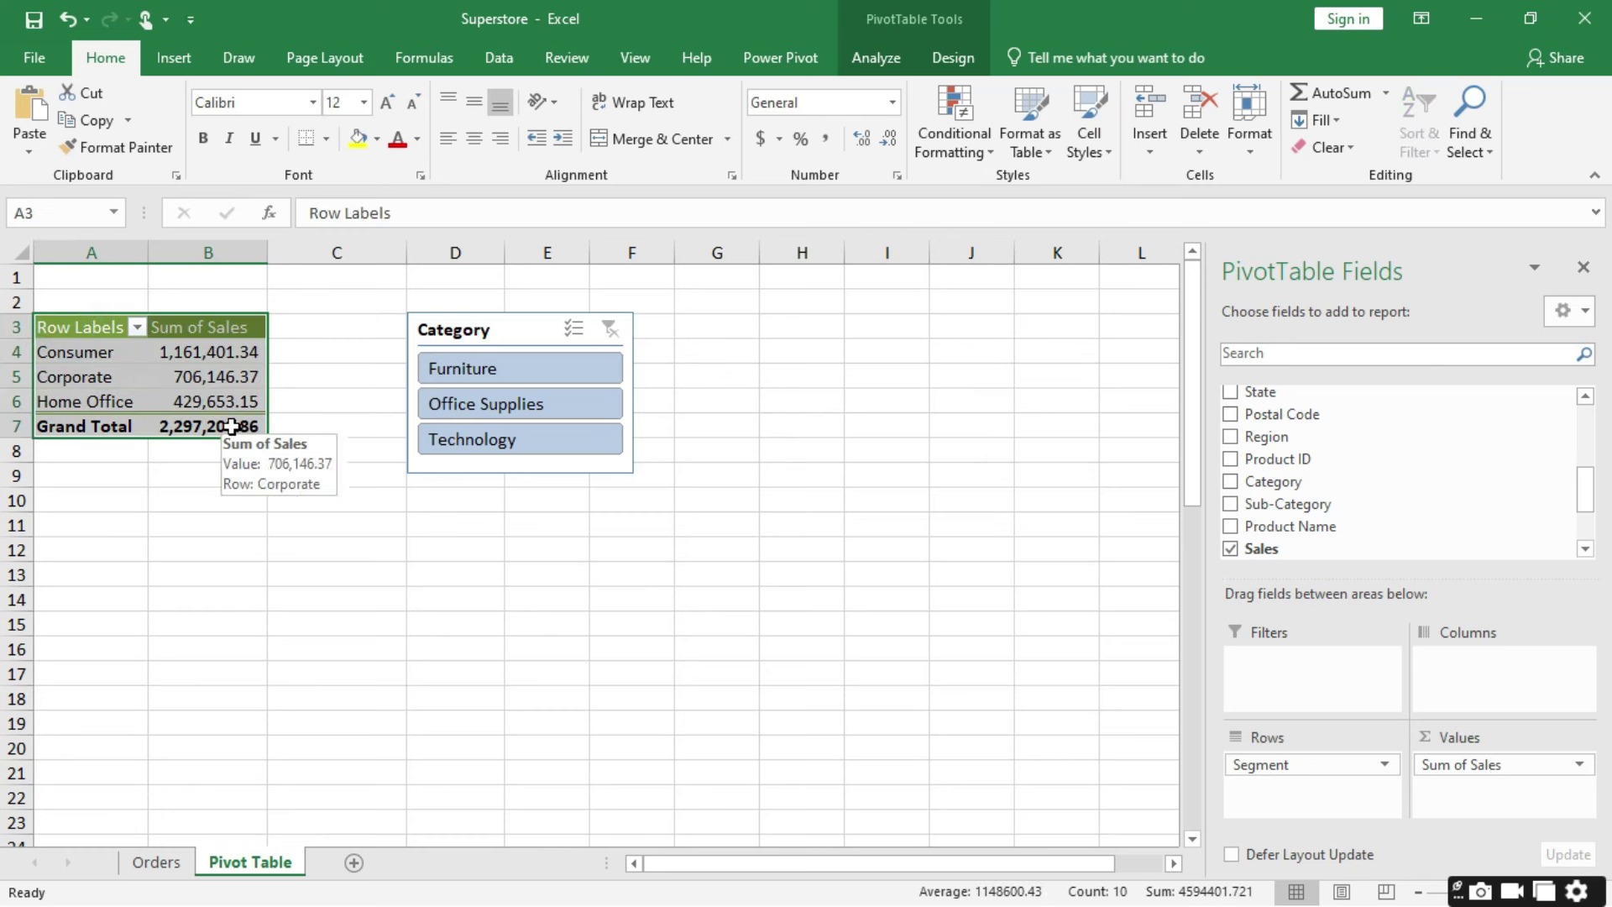
key(ctrl+c)
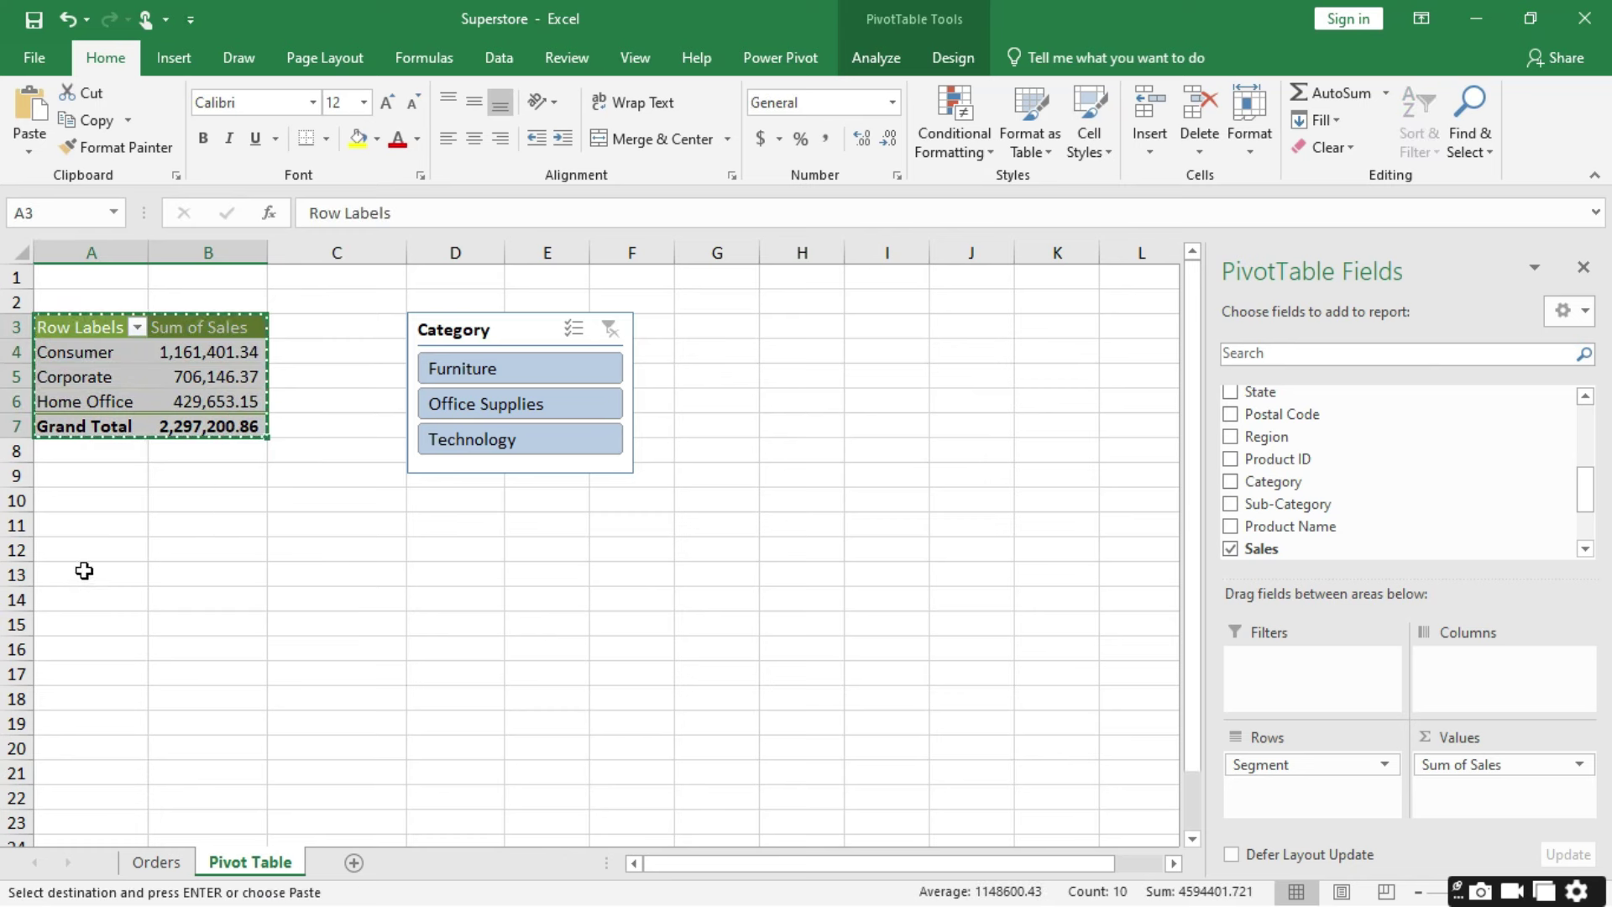
click(87, 552)
key(ctrl+v)
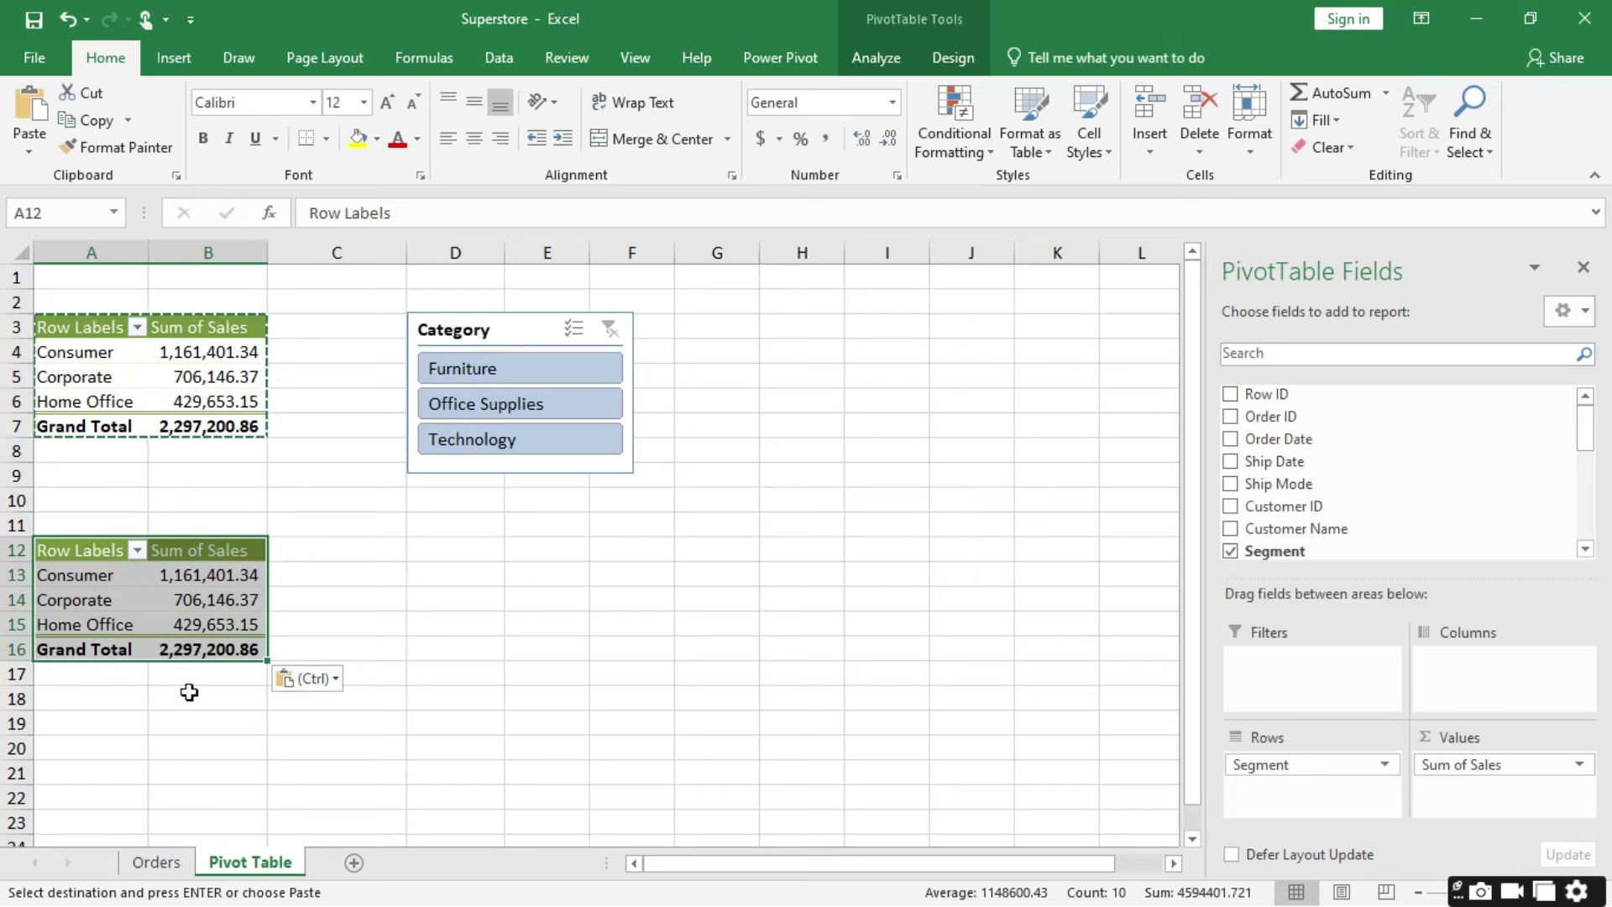
click(157, 863)
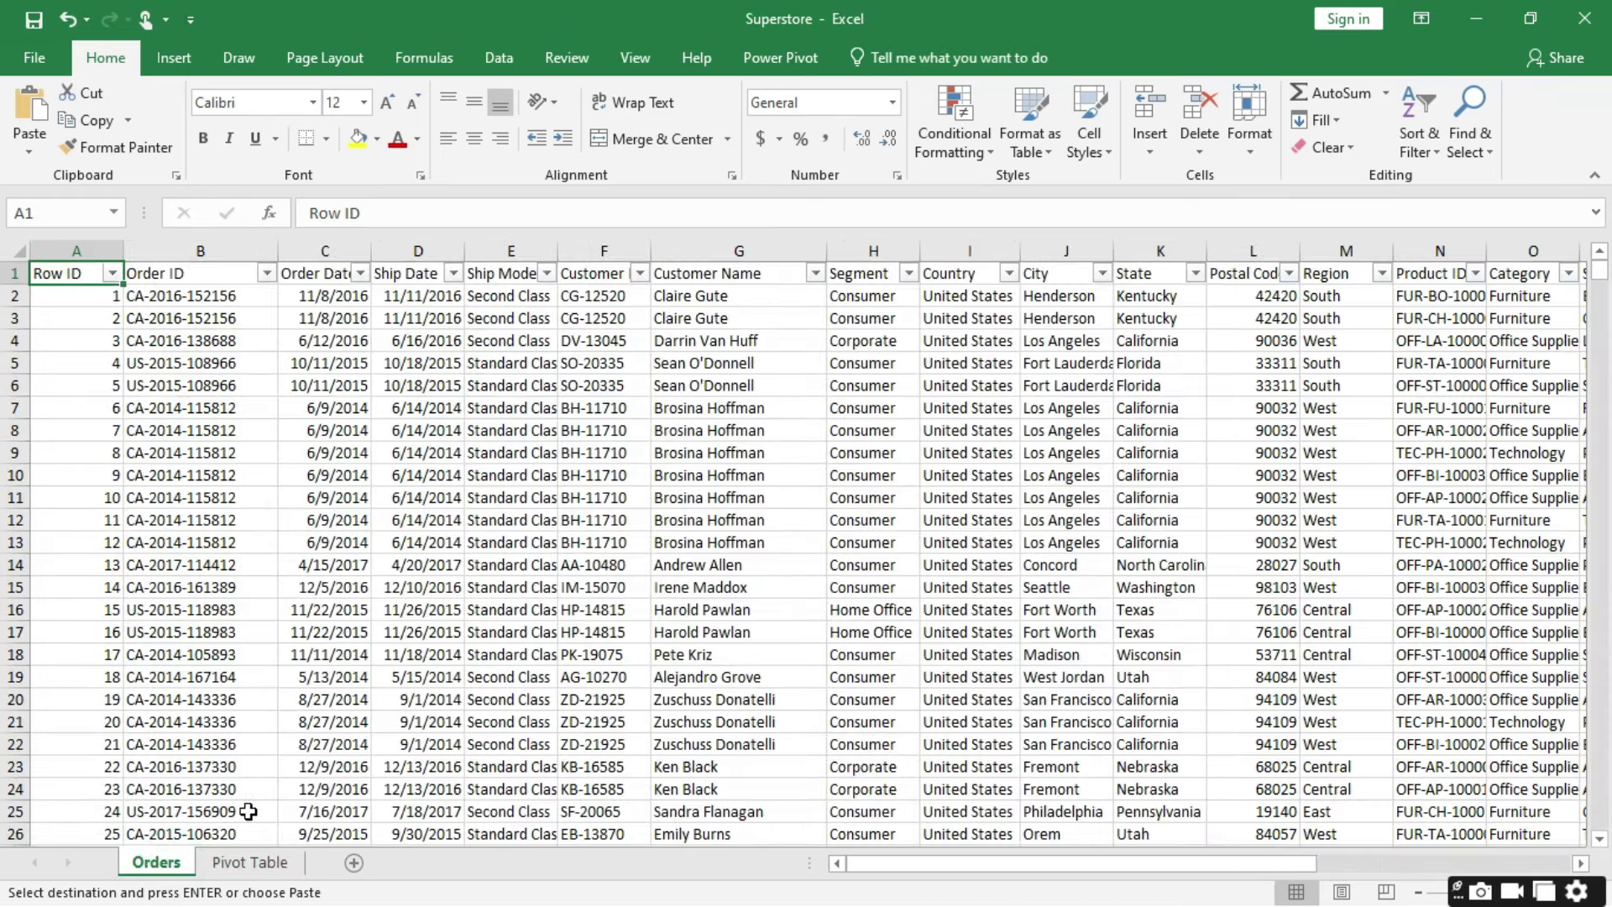
click(250, 864)
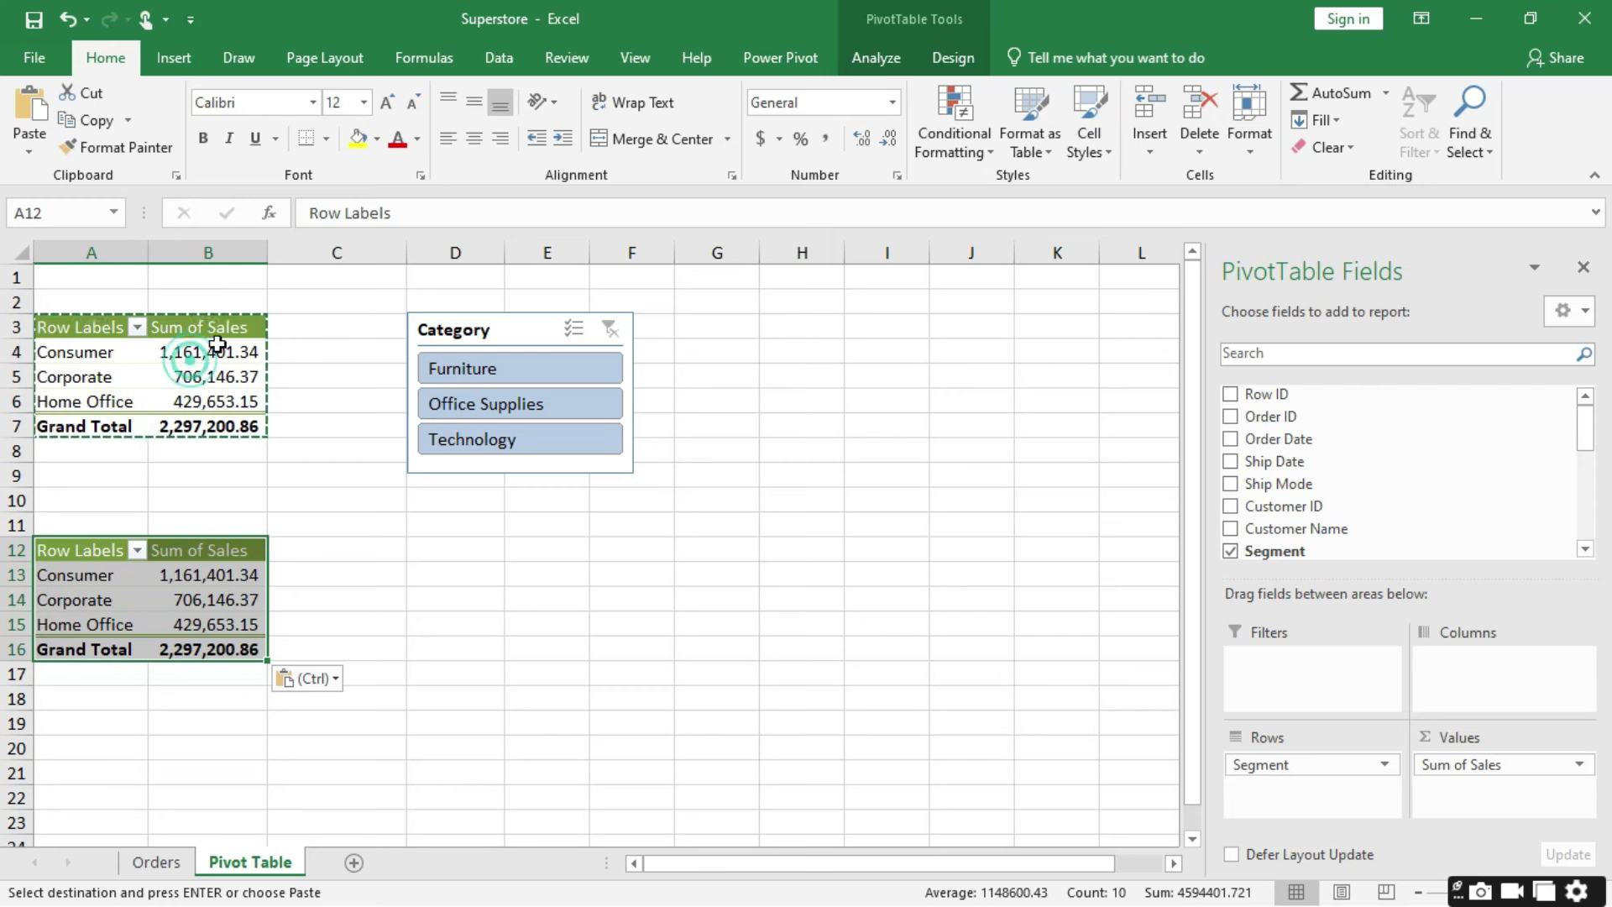
Step: Rename the original PivotTable at A3 as Sales per segment
click(193, 356)
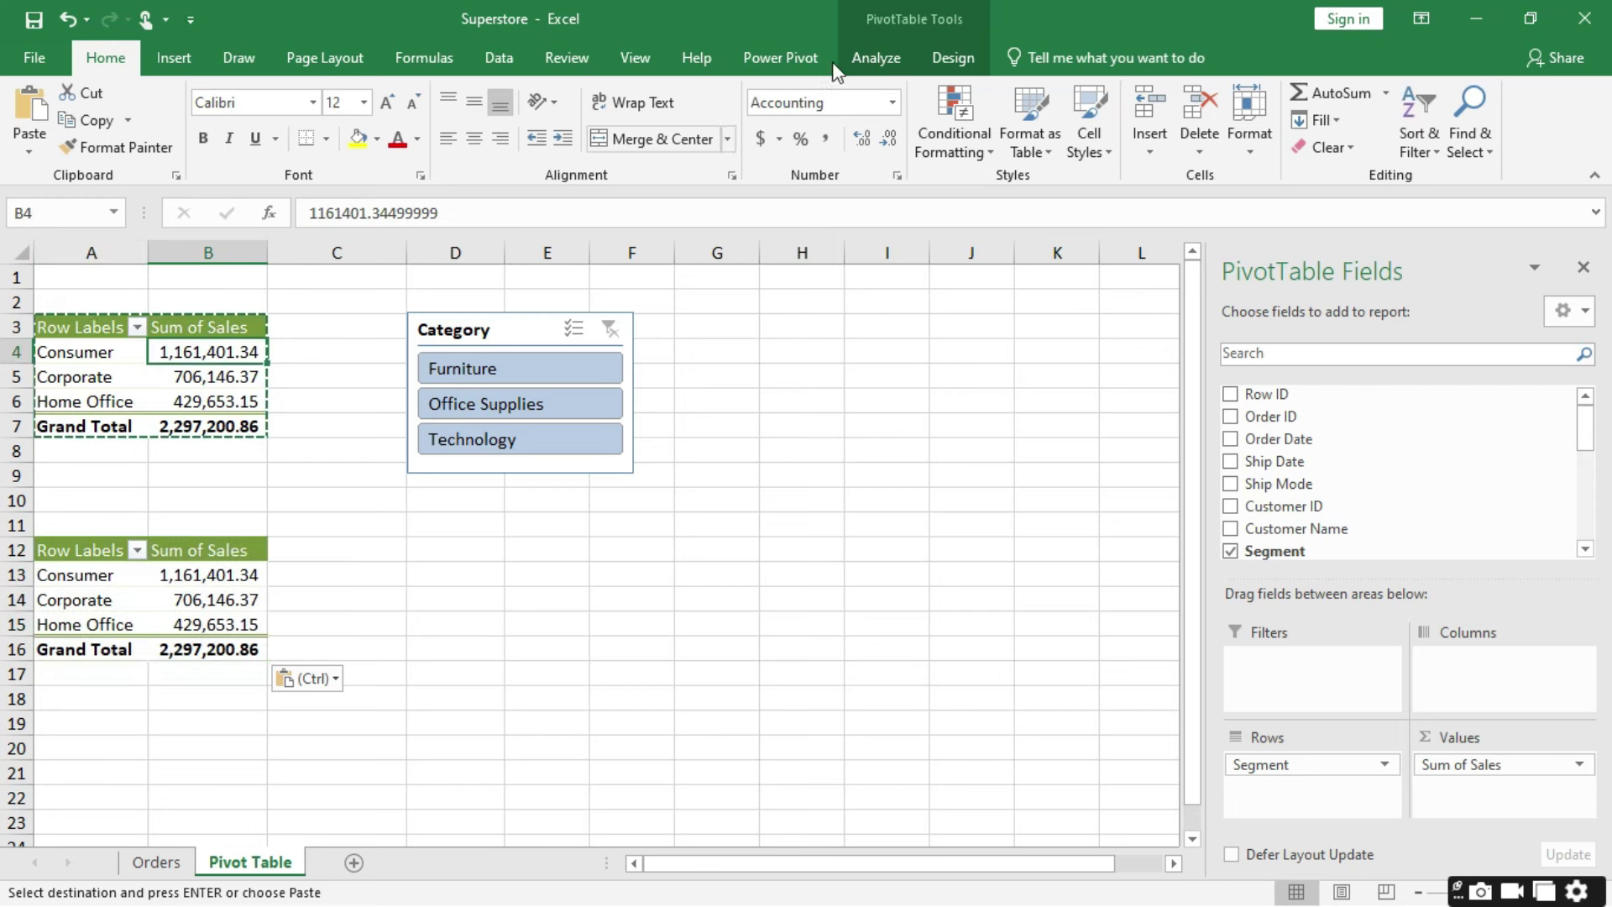
click(878, 60)
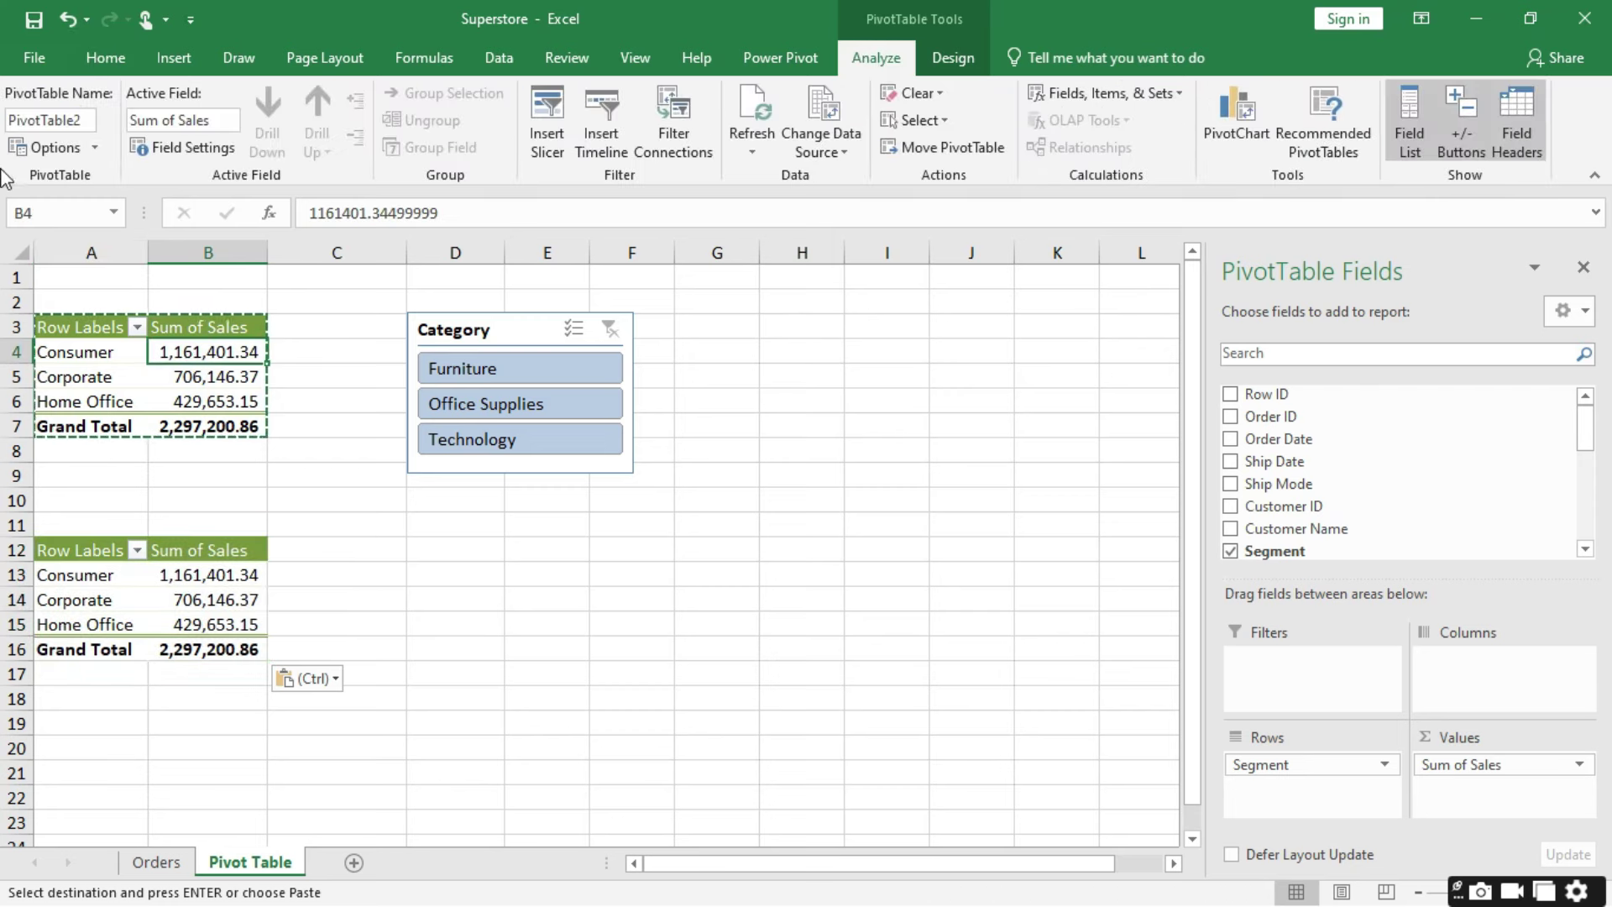
click(87, 117)
click(86, 115)
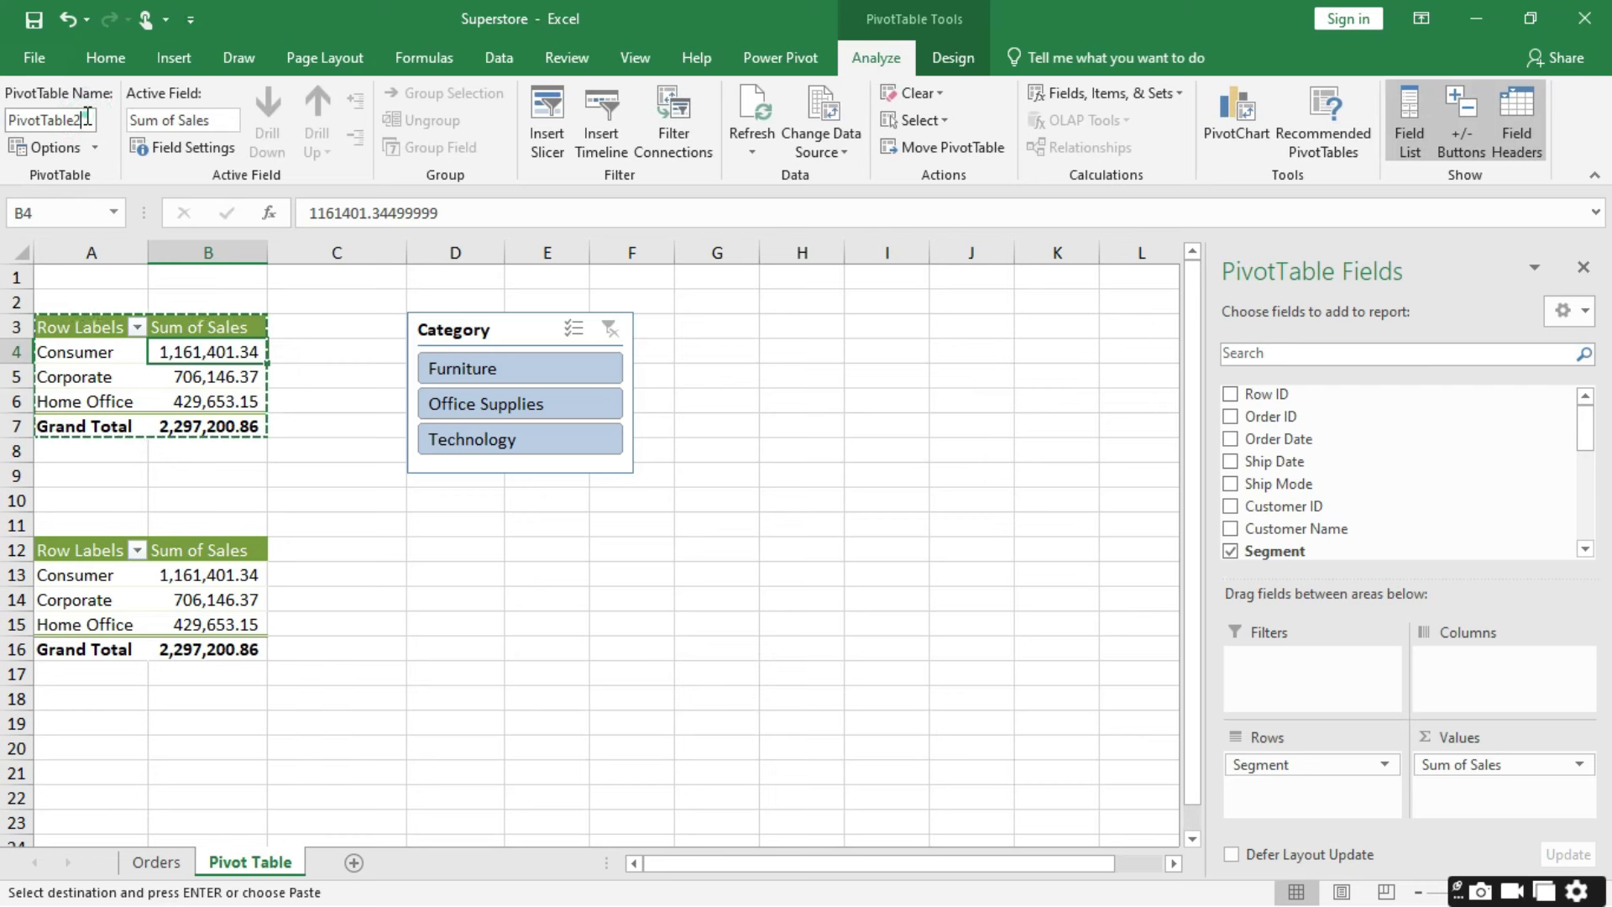
drag(86, 118, 15, 120)
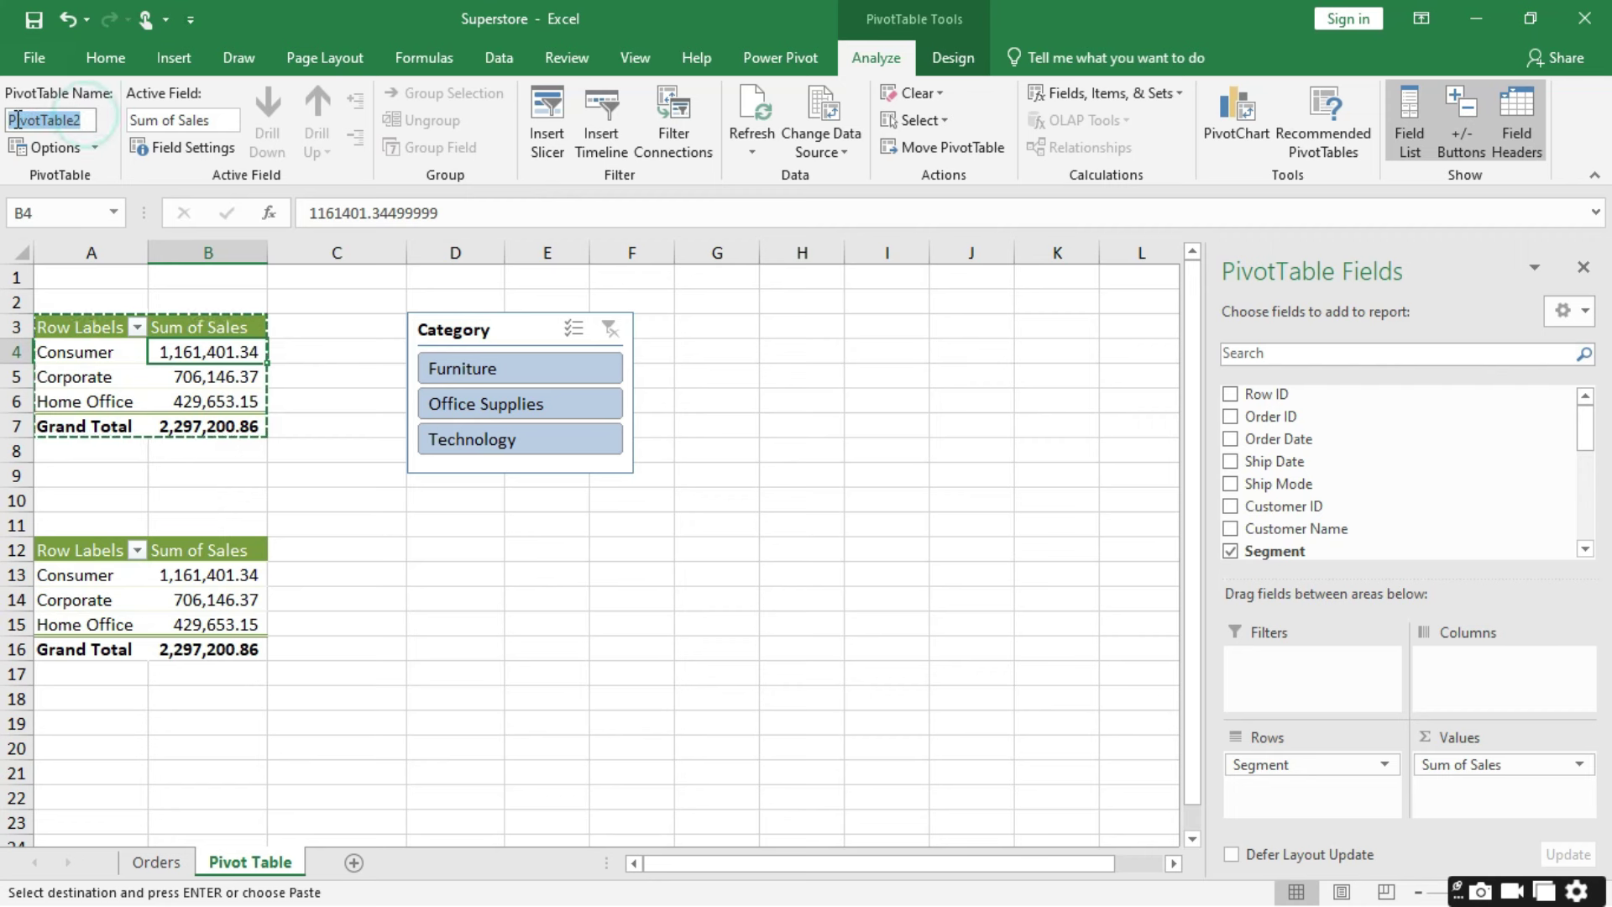
text(Sales)
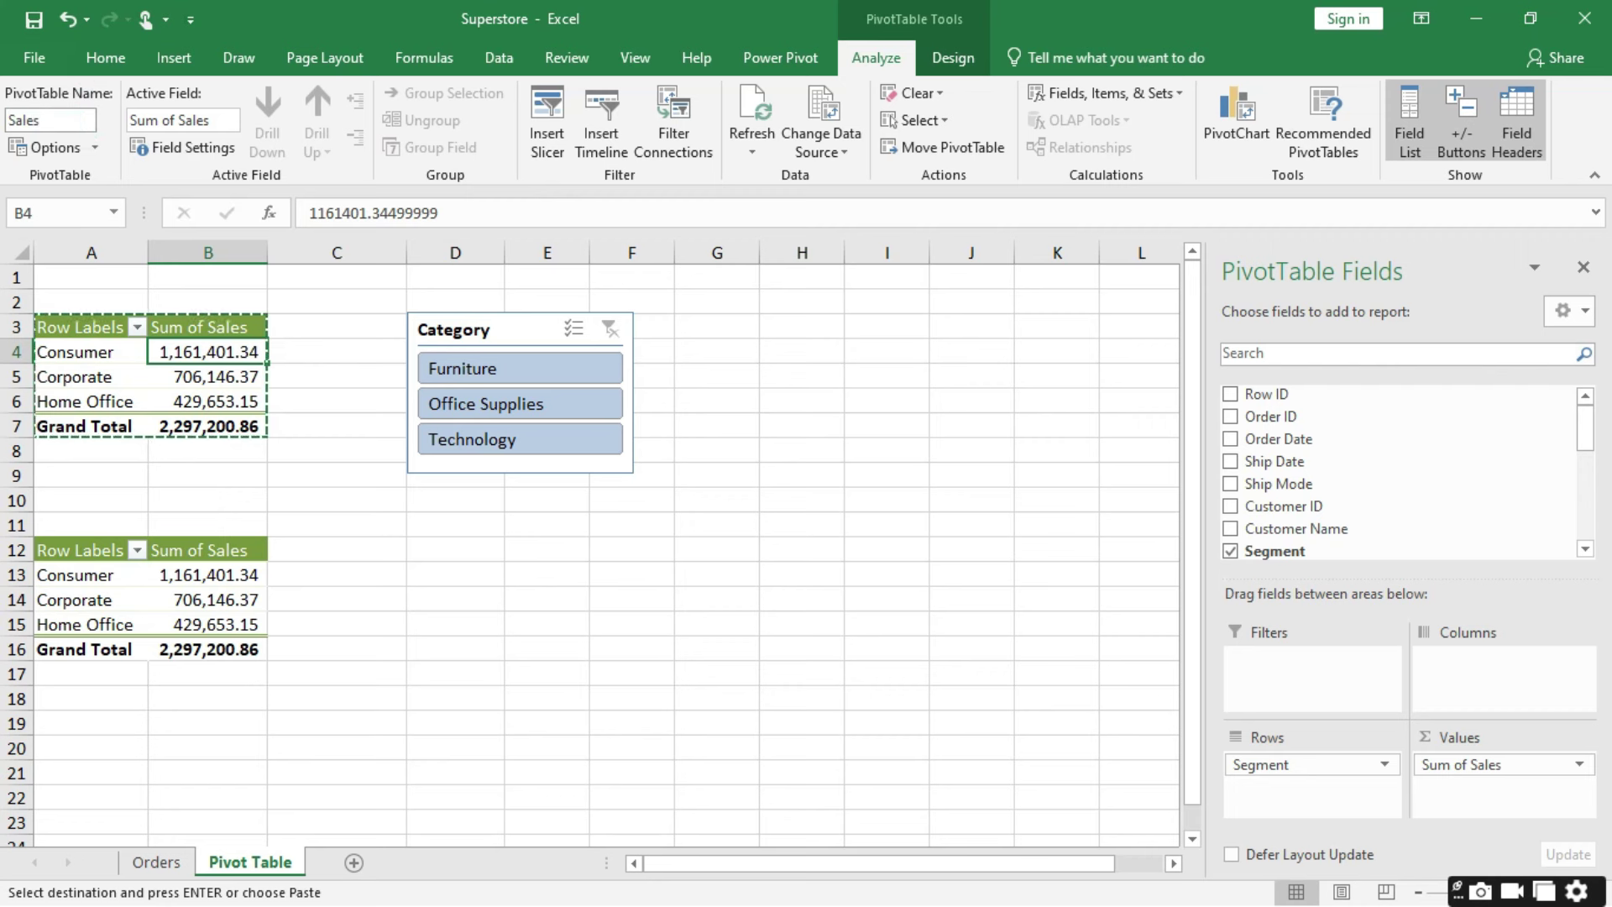
text( per segment)
click(112, 608)
Step: Replace Segment with Region in the Rows area of the copied PivotTable at A12
click(111, 608)
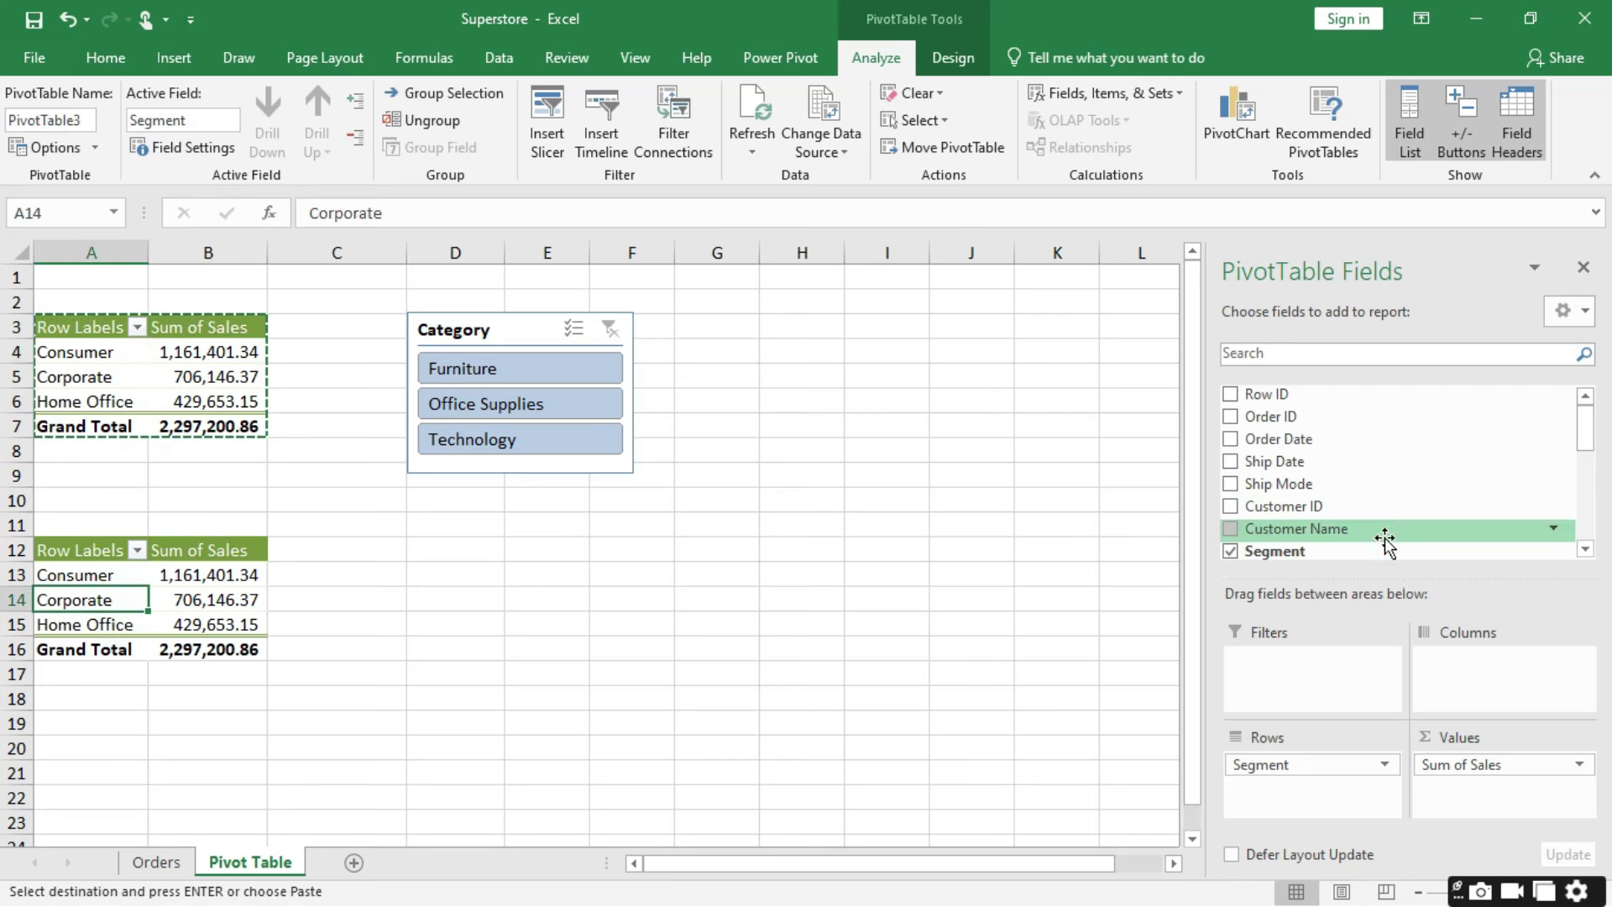
scroll(1360, 495, down, 2)
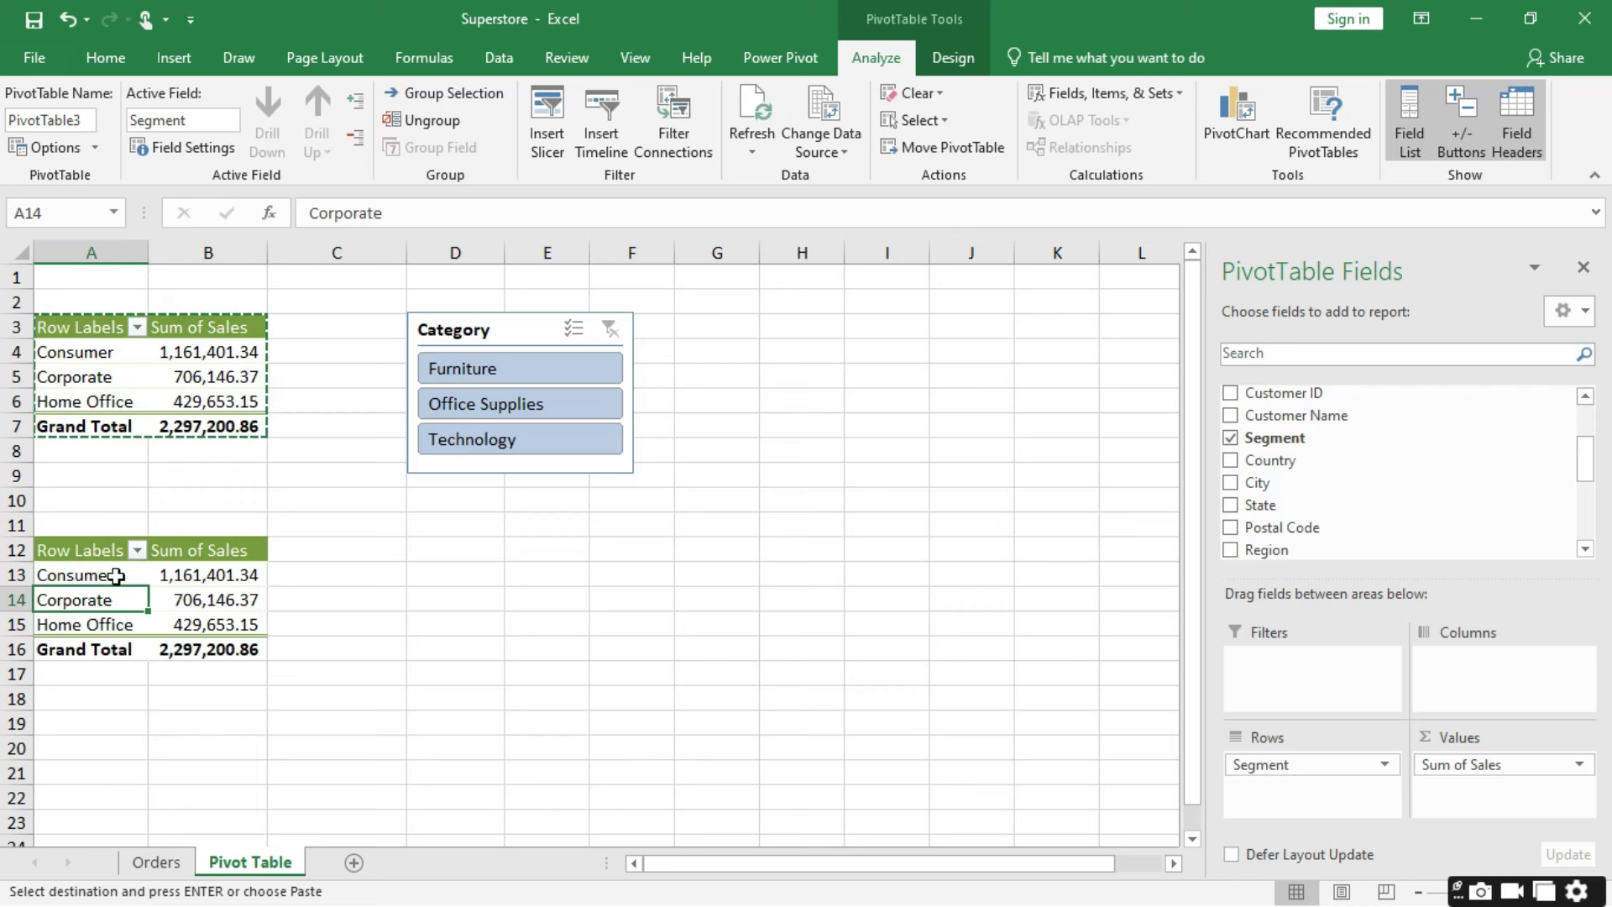
click(180, 599)
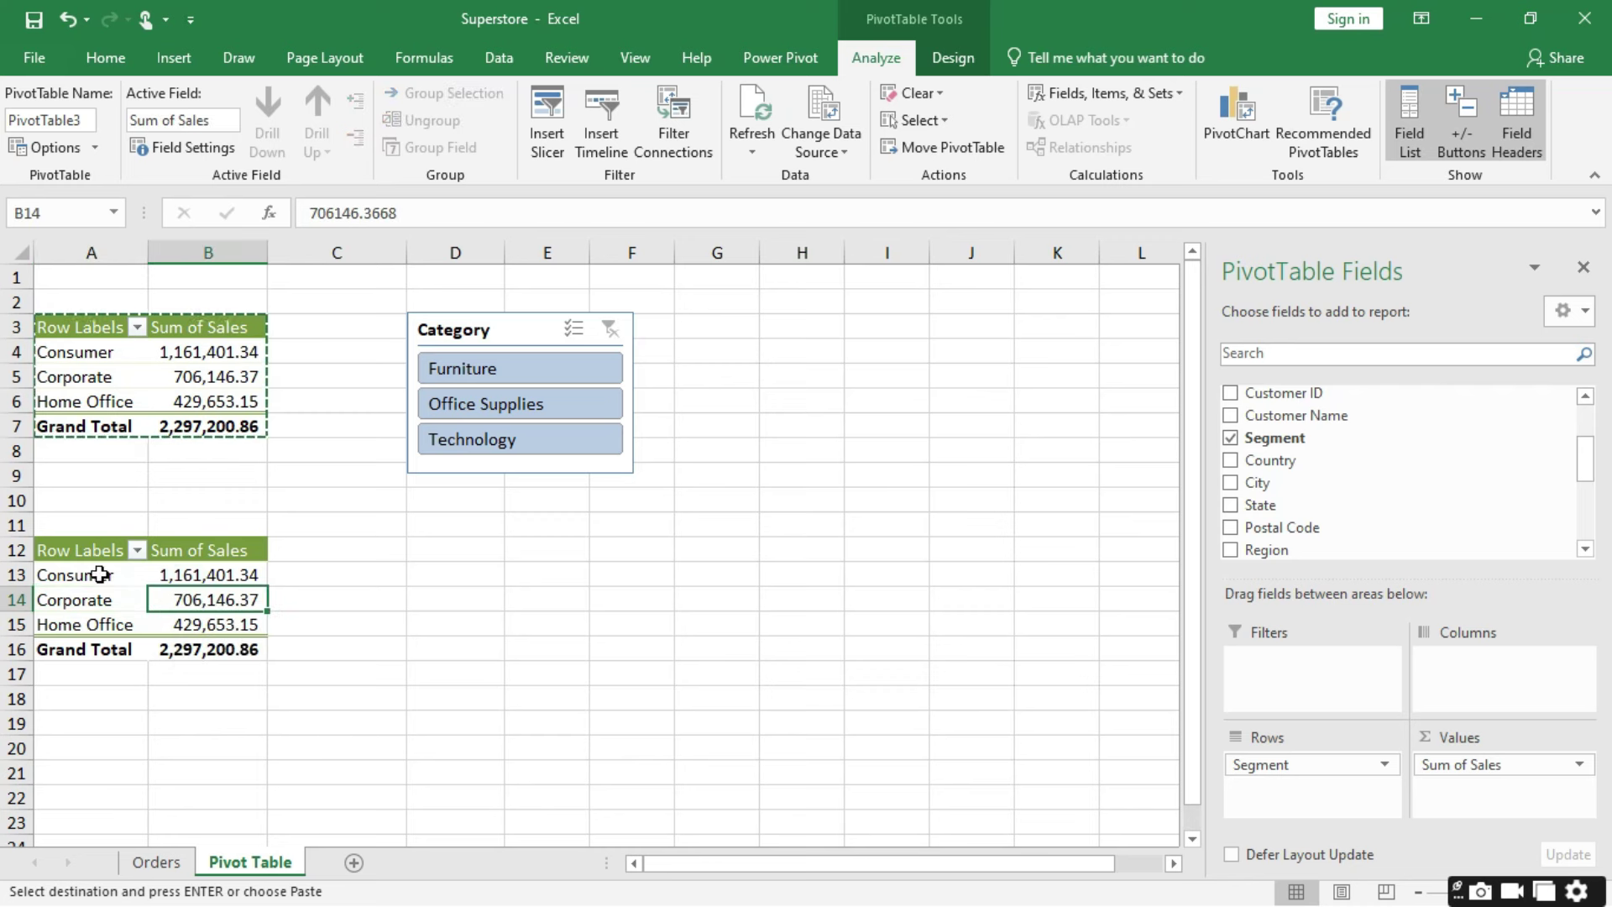
click(94, 574)
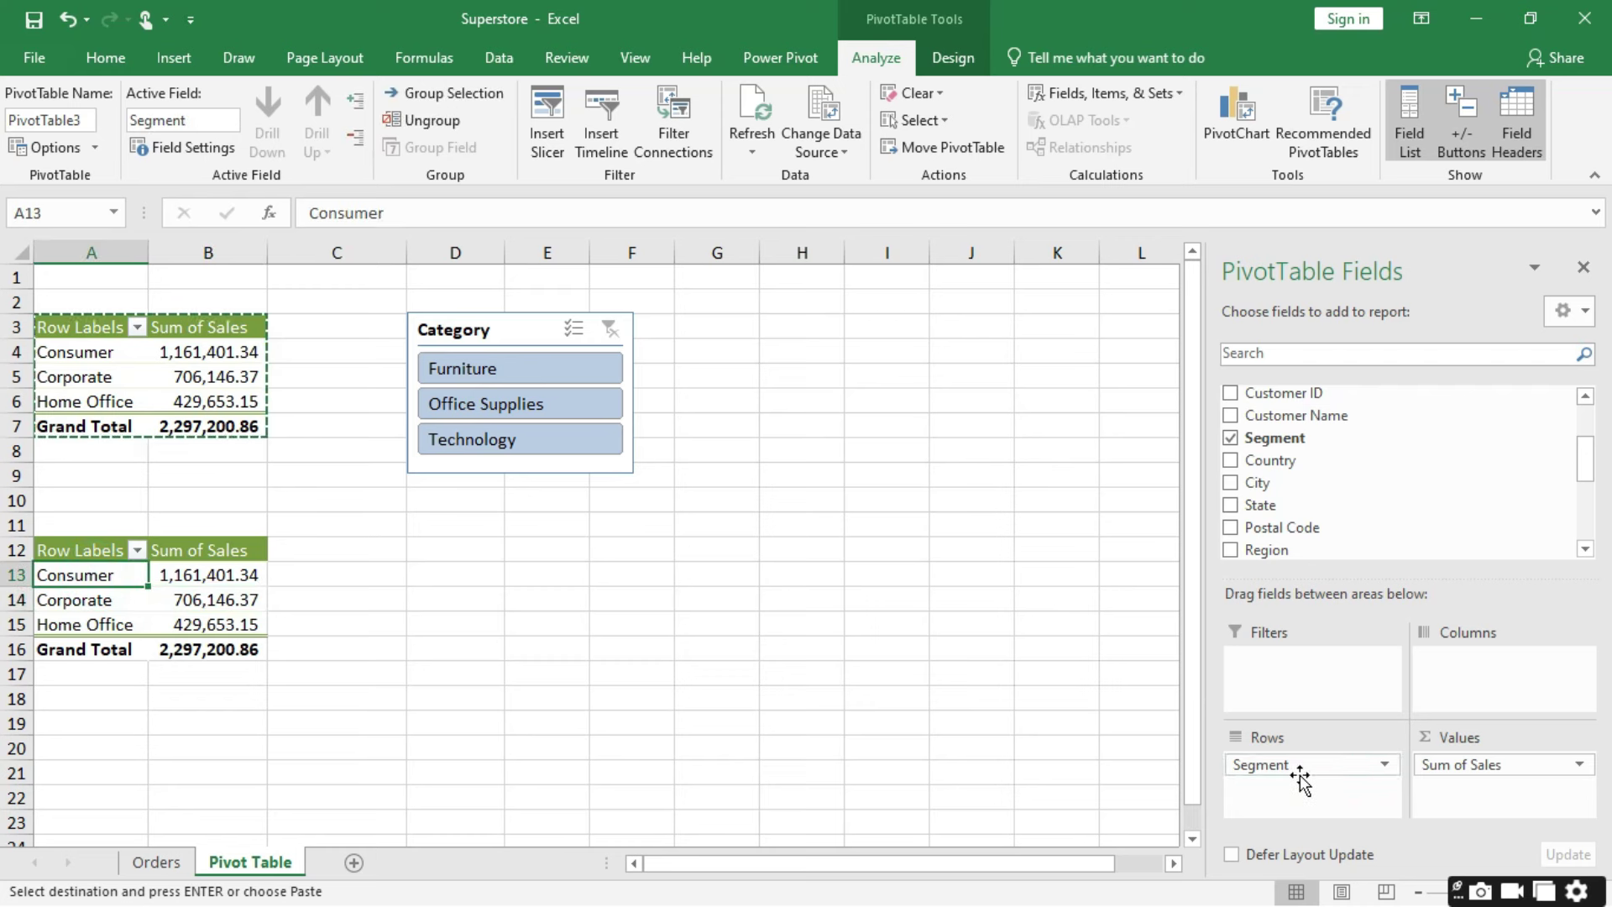
mouse_move(1297, 766)
mouse_down()
mouse_move(1385, 506)
mouse_move(1272, 554)
mouse_move(1267, 542)
mouse_move(1285, 768)
mouse_up()
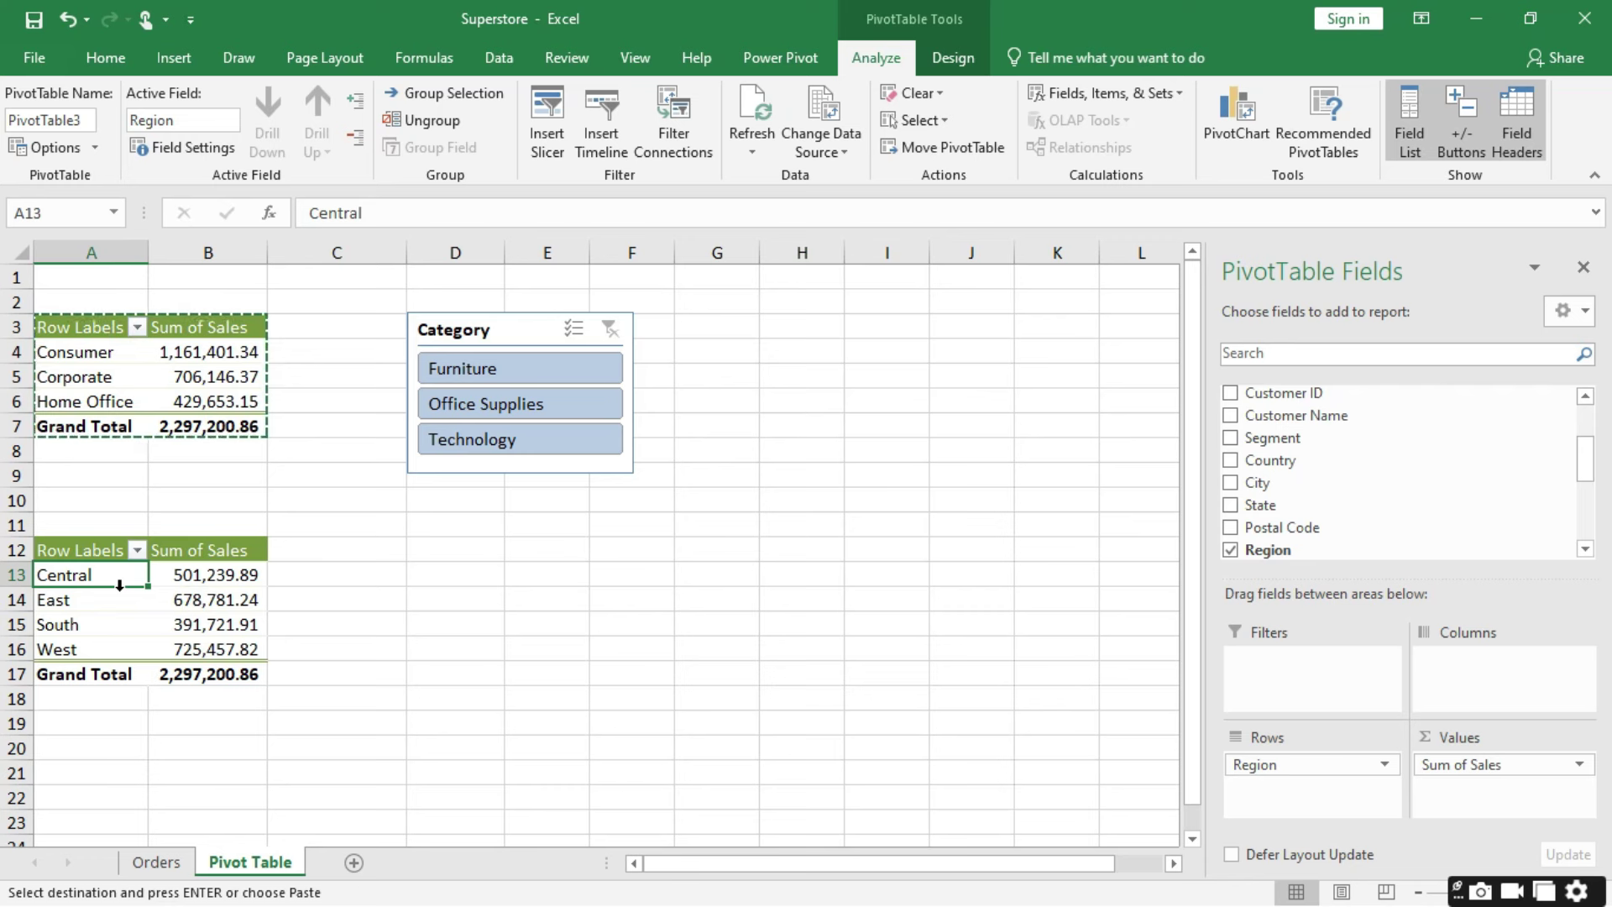
Step: Rename the copied PivotTable at A12 as Sales per region
click(59, 114)
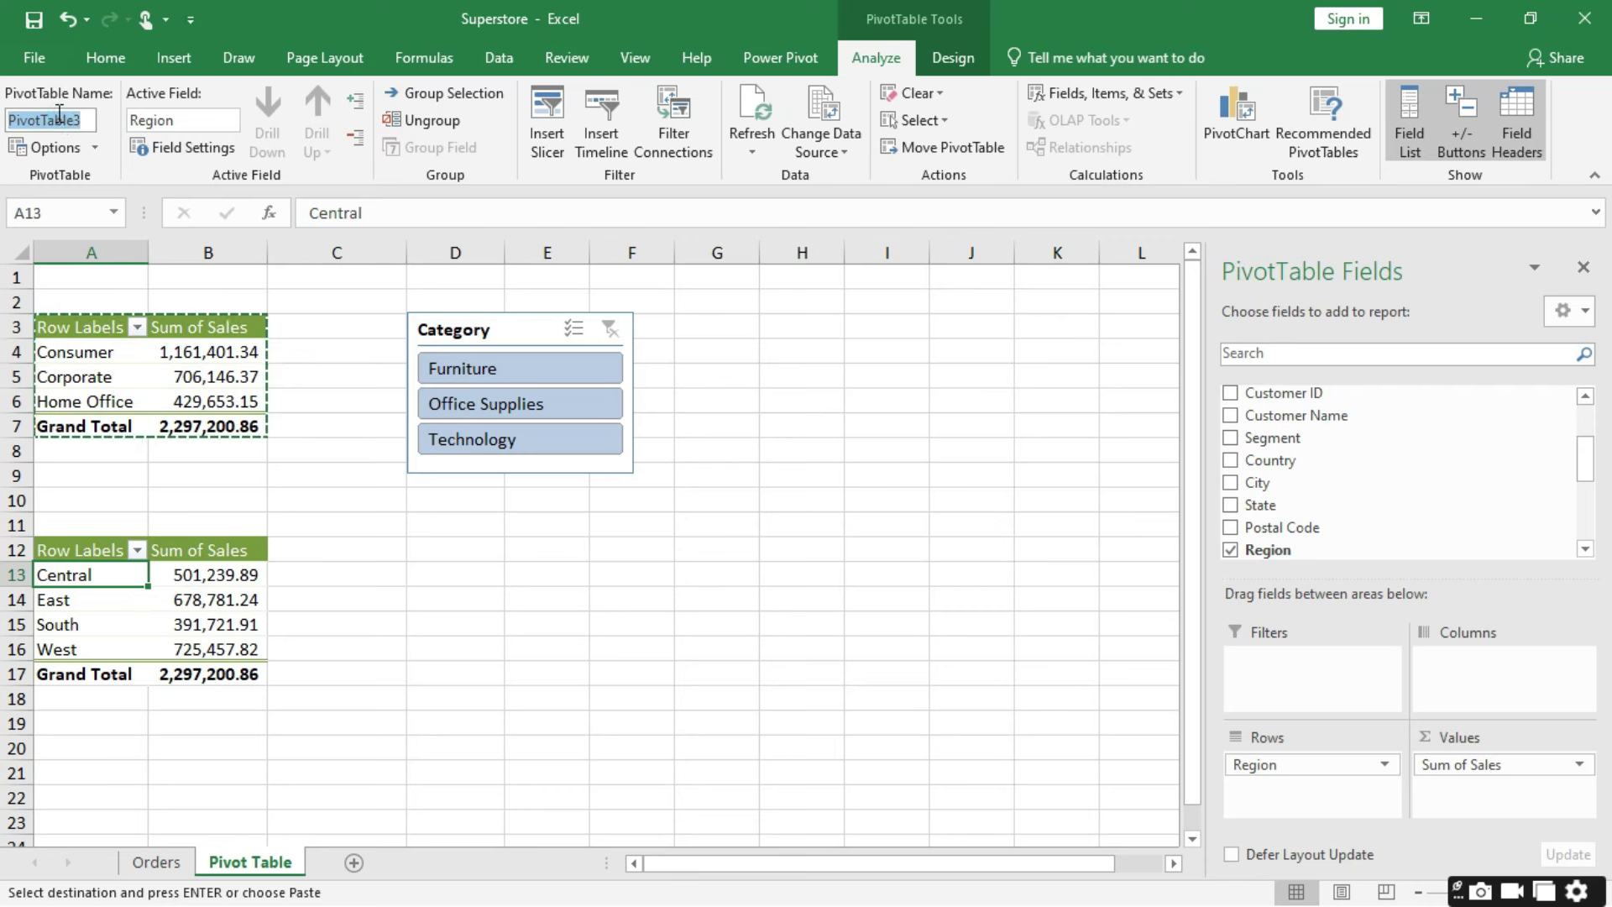
text(Sales per region)
click(164, 593)
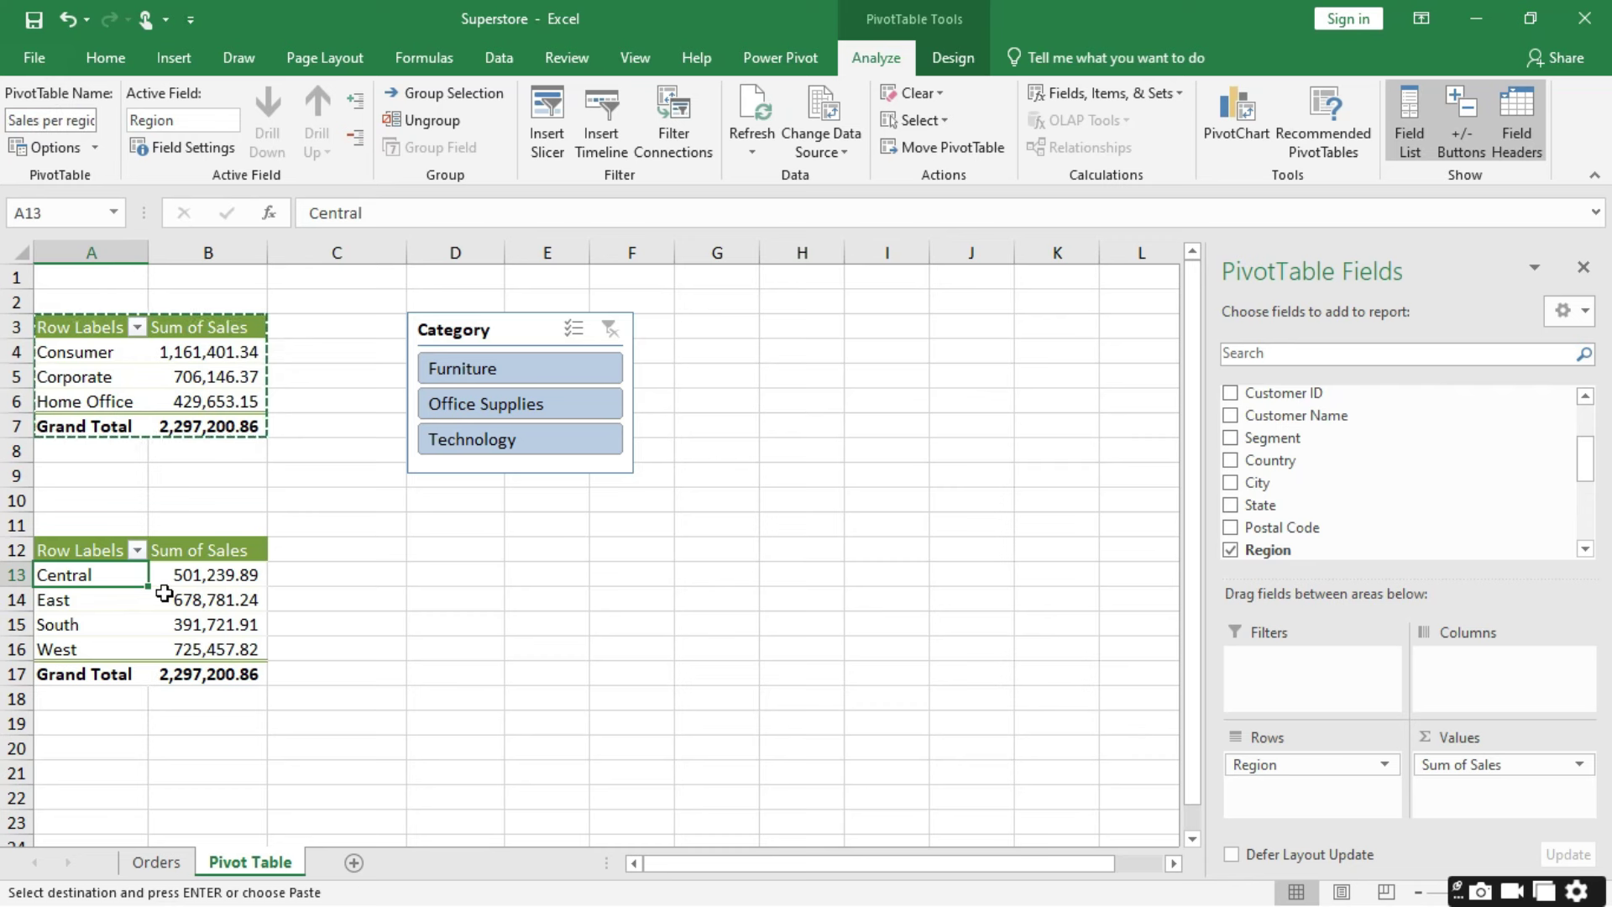
click(164, 593)
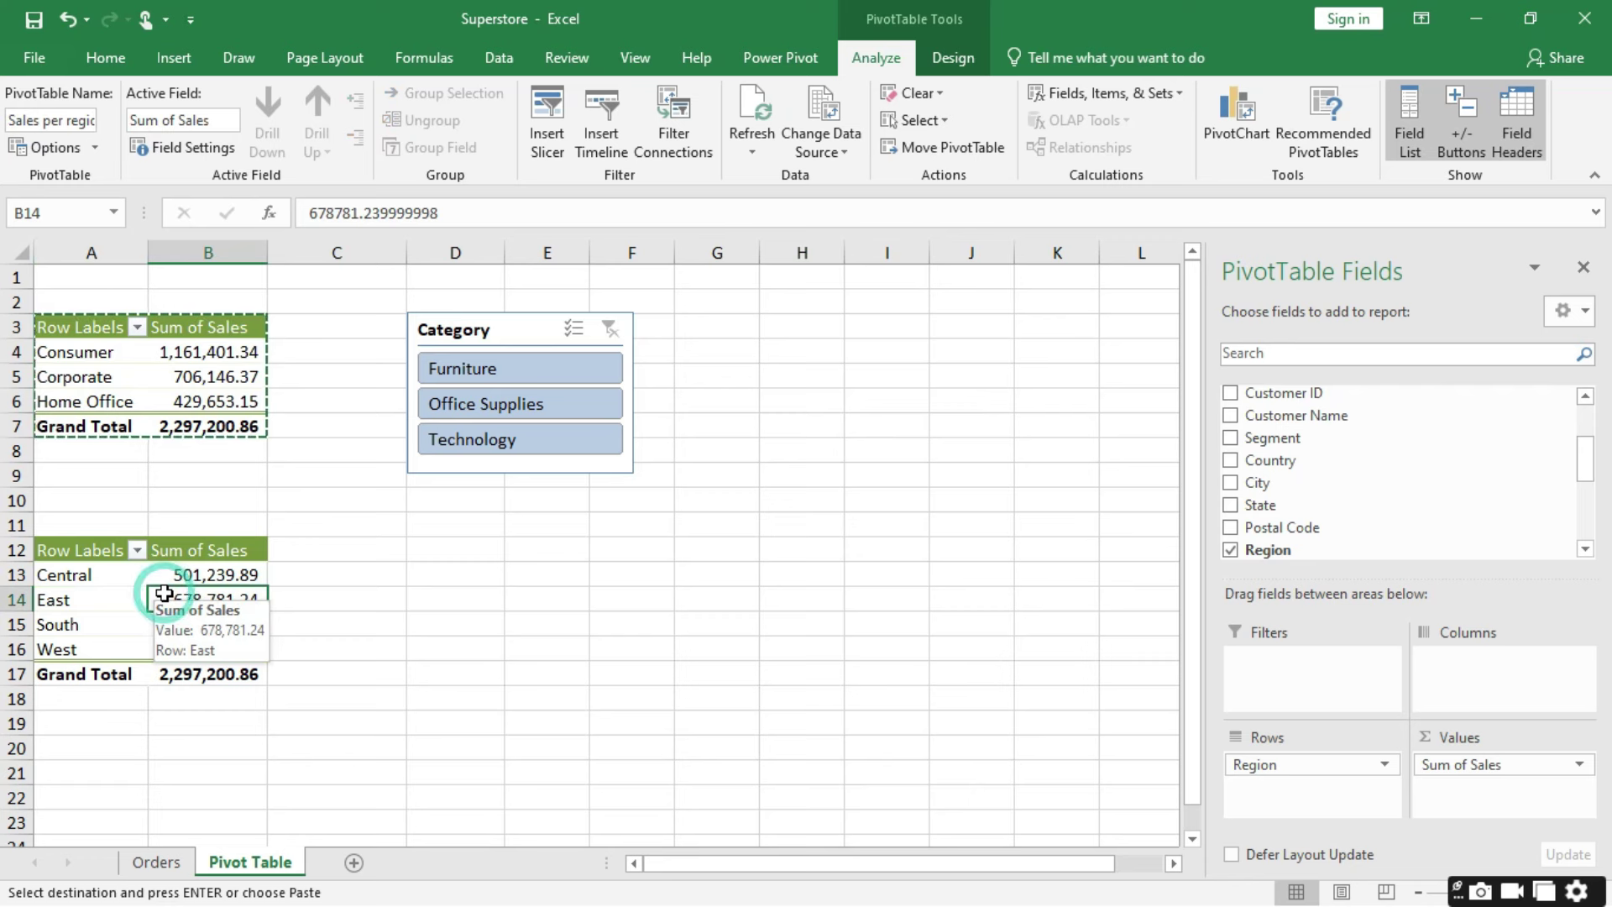
Step: Filter both PivotTables by Furniture, Office Supplies and Technology in turn with the Category slicer
click(95, 378)
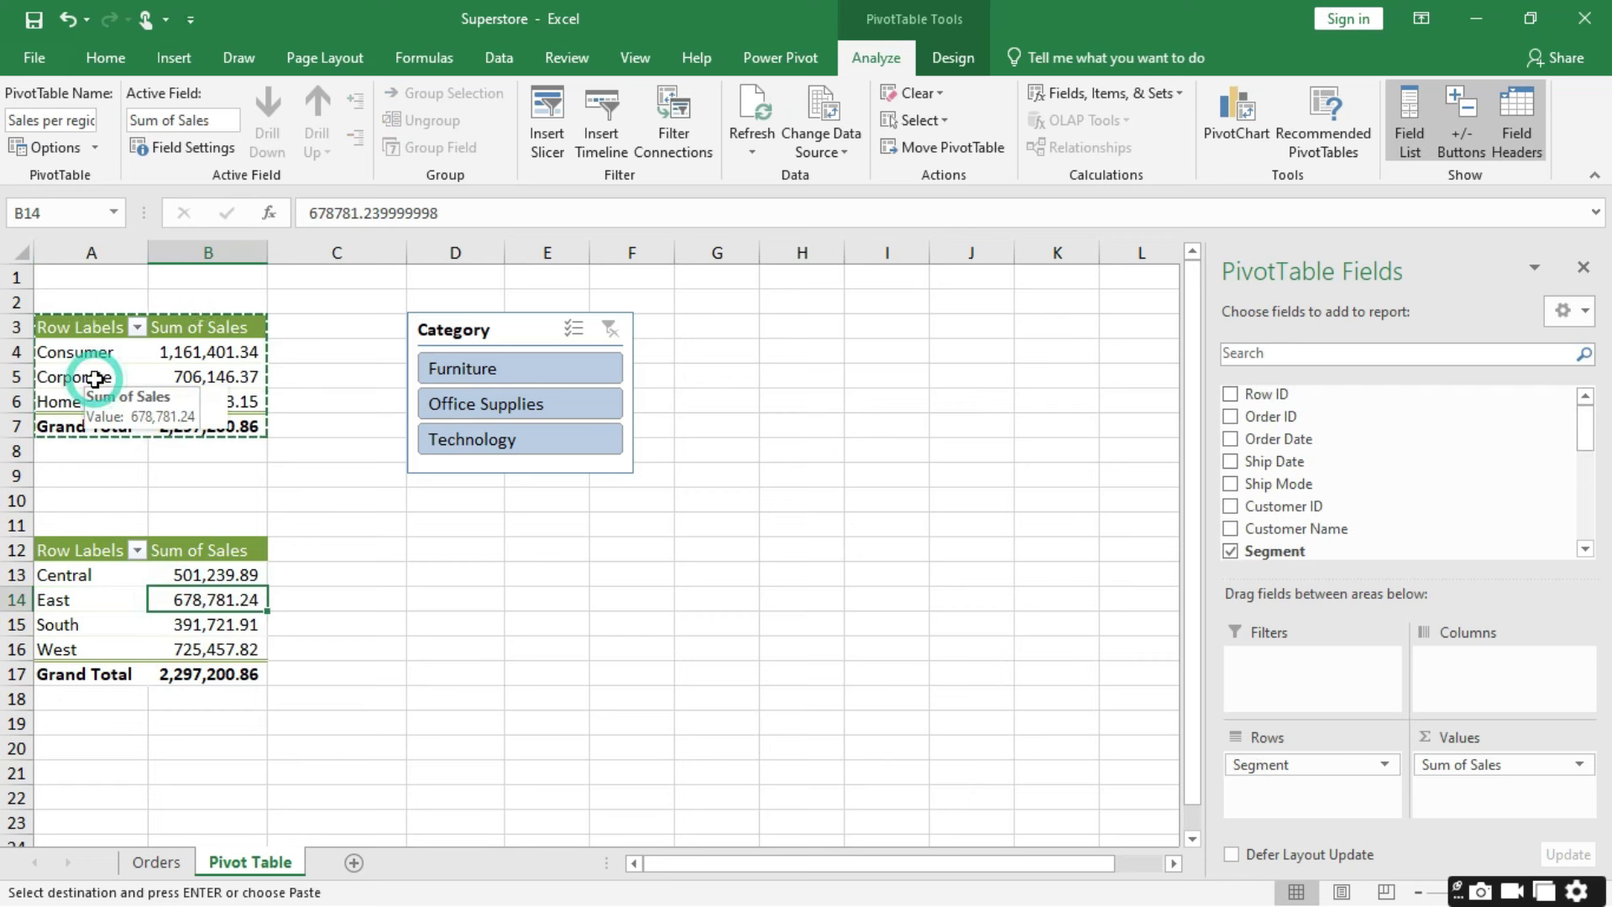
click(338, 453)
click(356, 526)
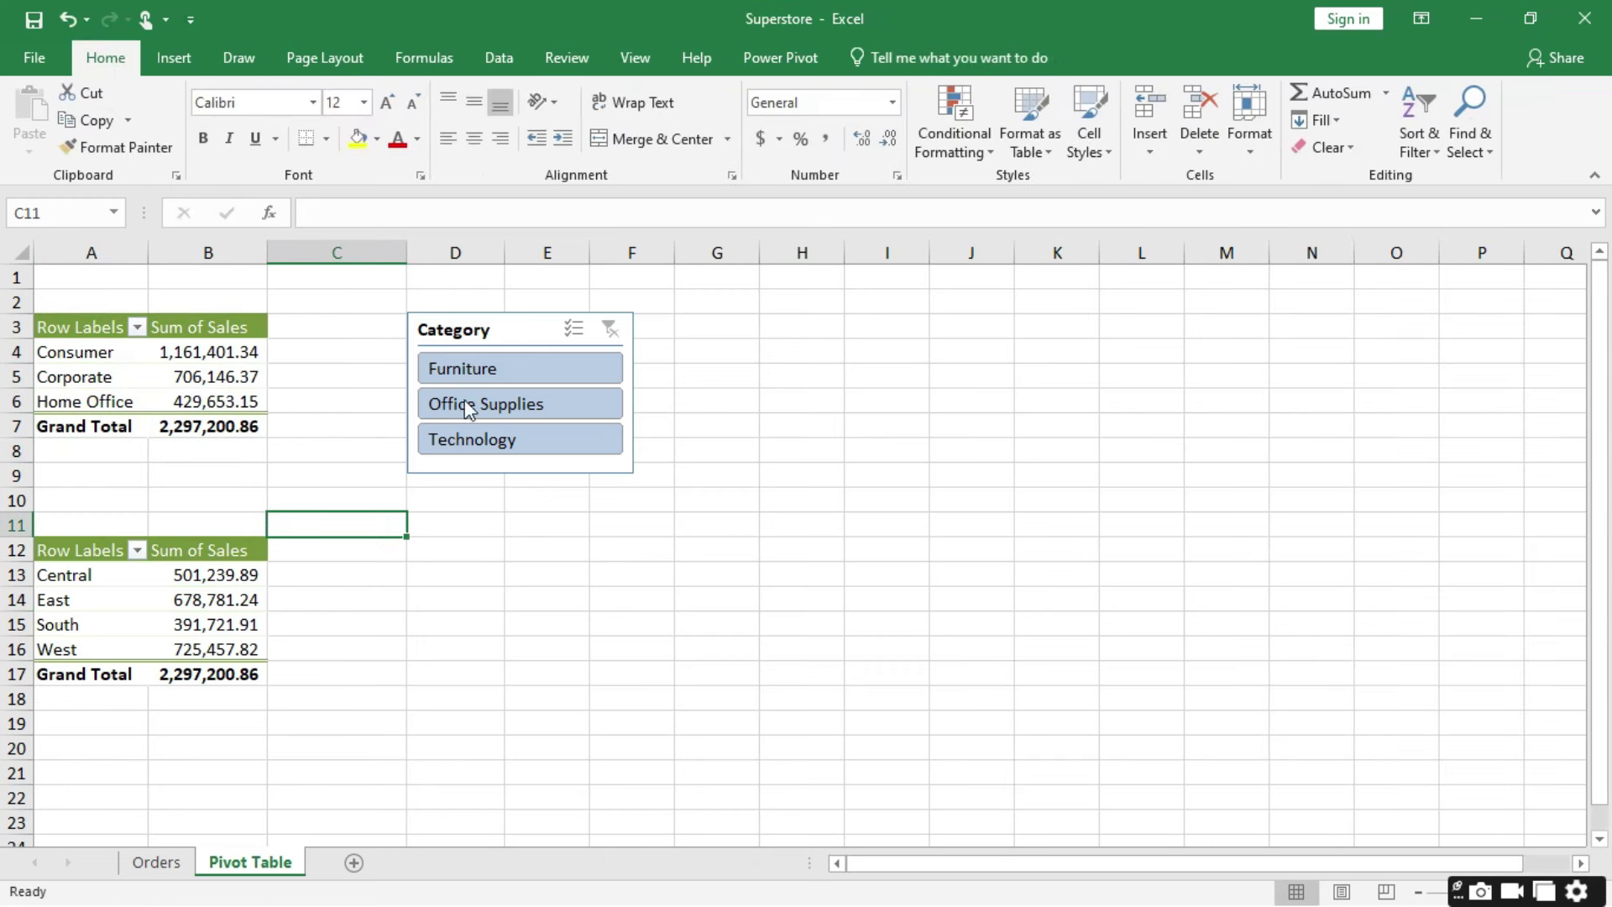
click(525, 369)
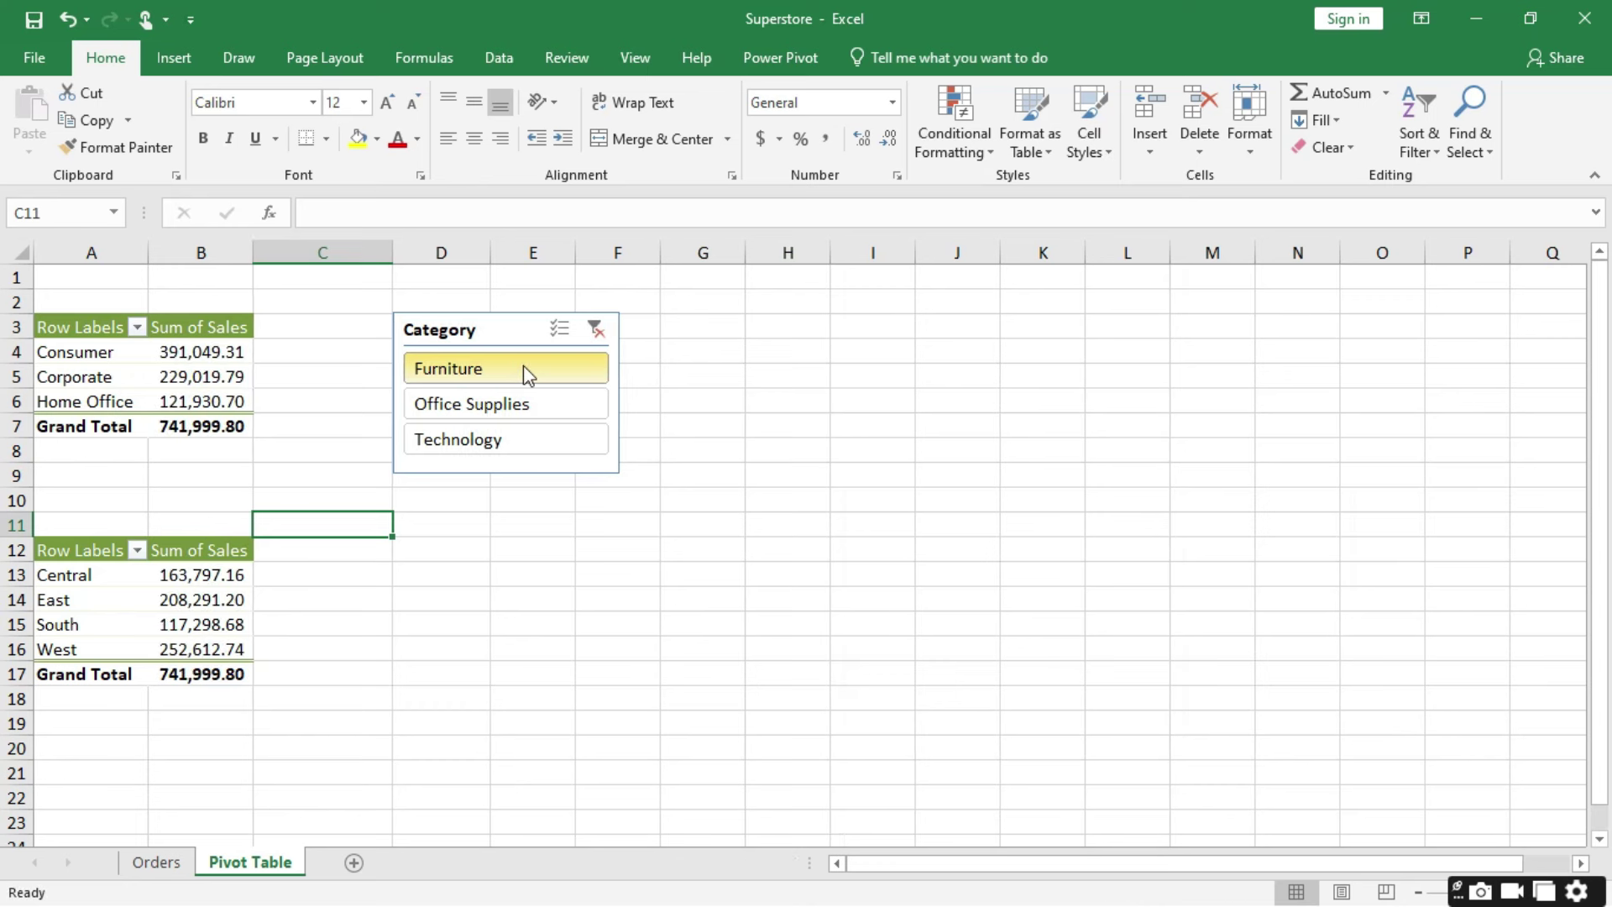
click(480, 403)
click(486, 441)
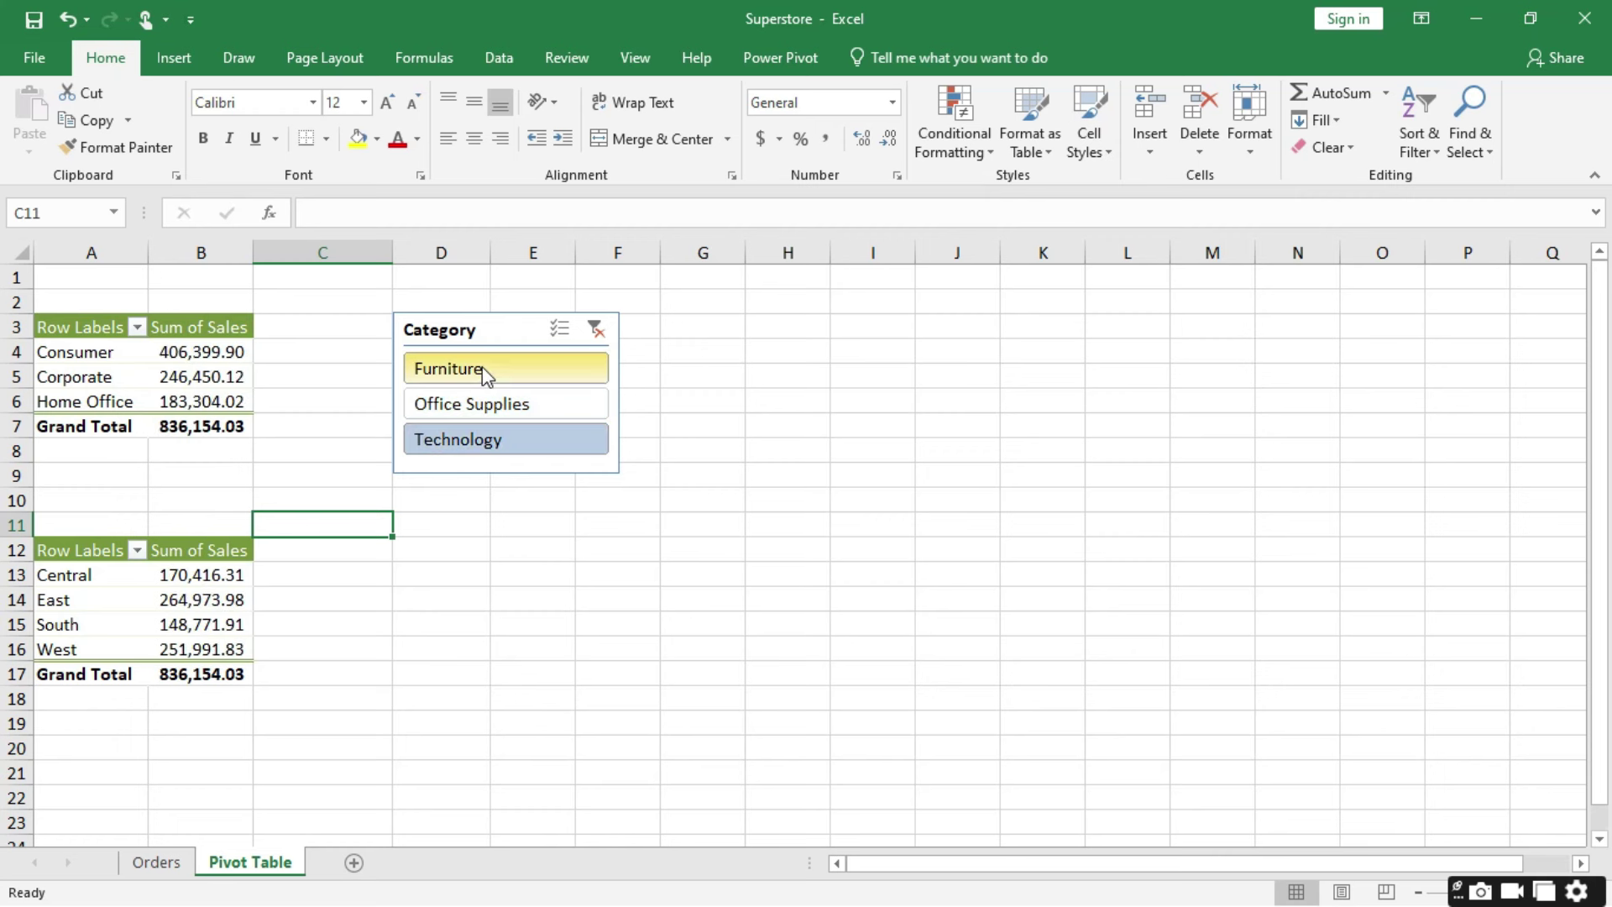
mouse_move(206, 578)
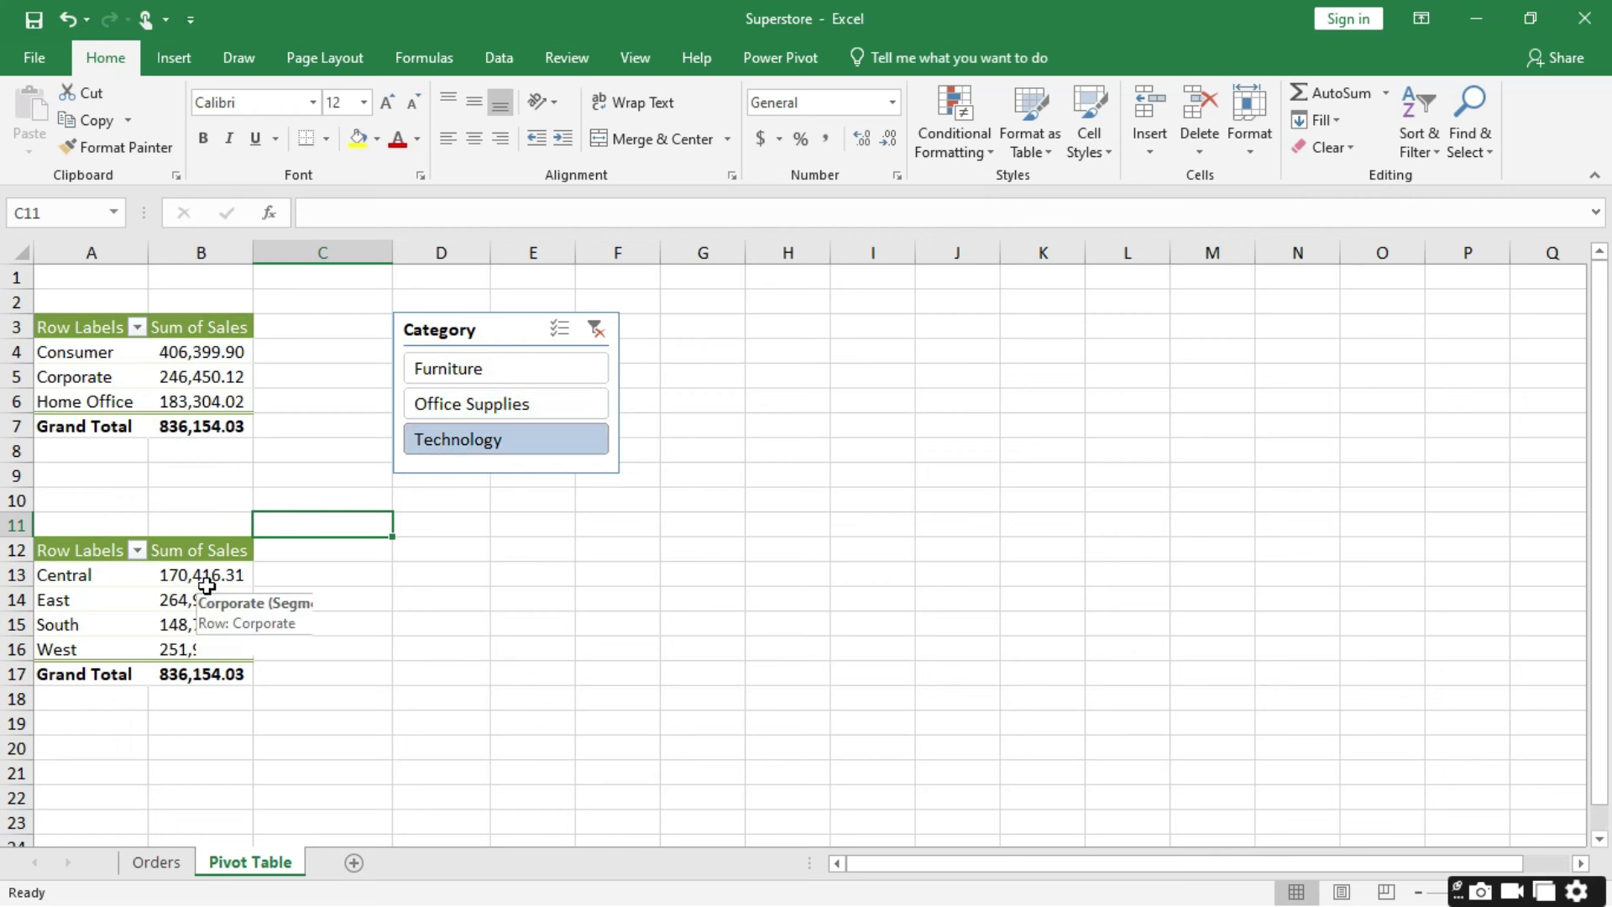
Step: Filter both PivotTables by Furniture, compare their sales values, and clear the Category slicer's filter
click(457, 370)
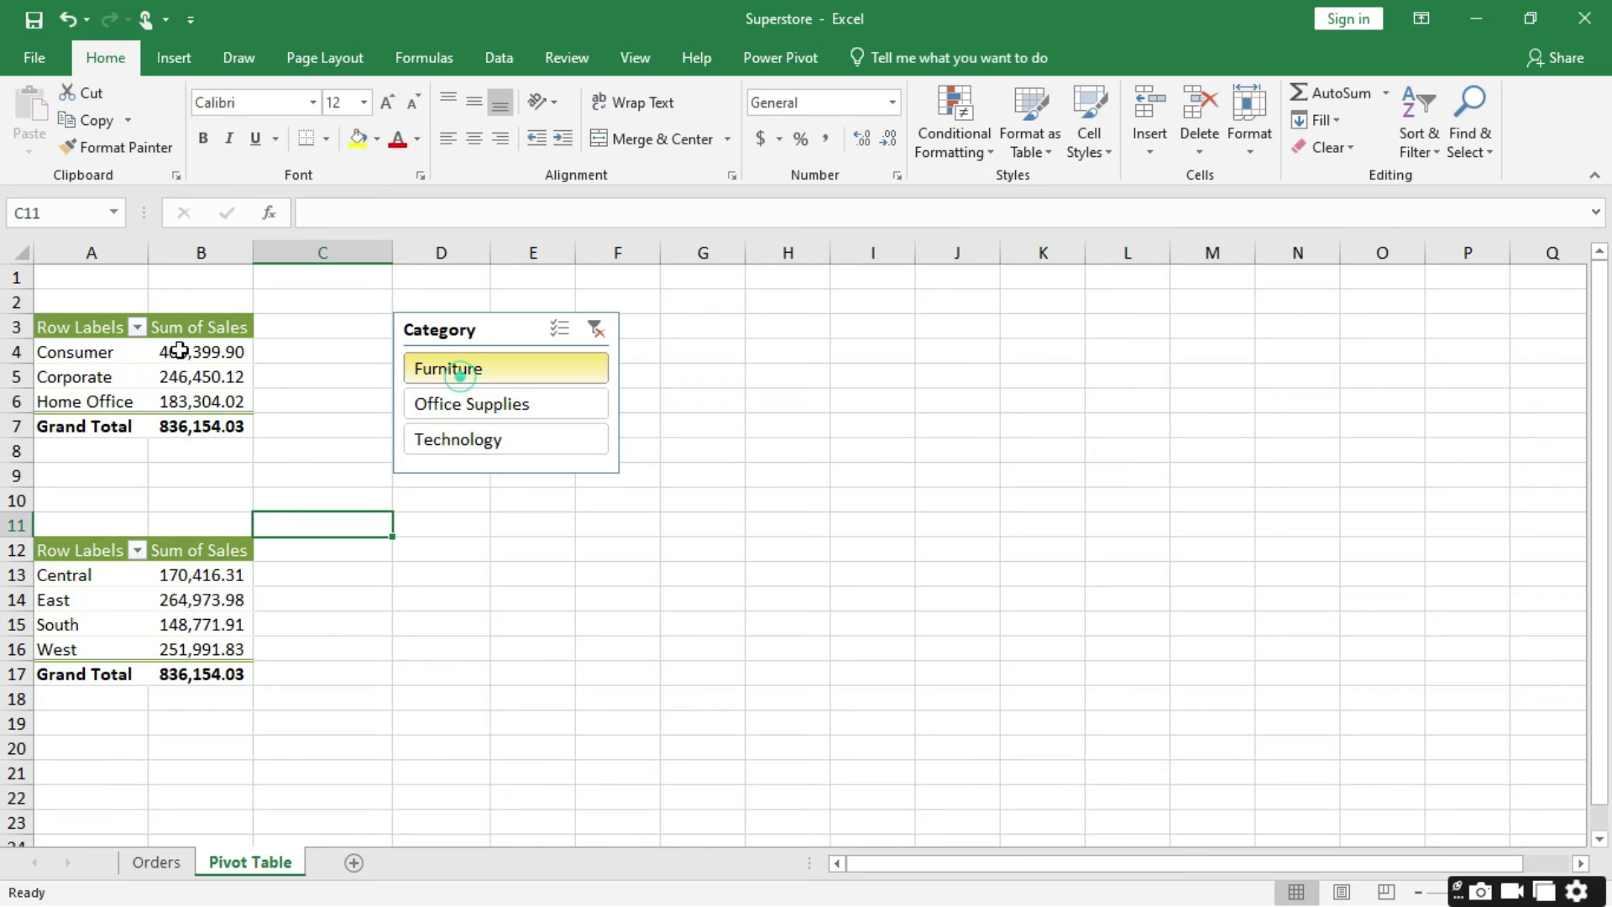
mouse_move(165, 380)
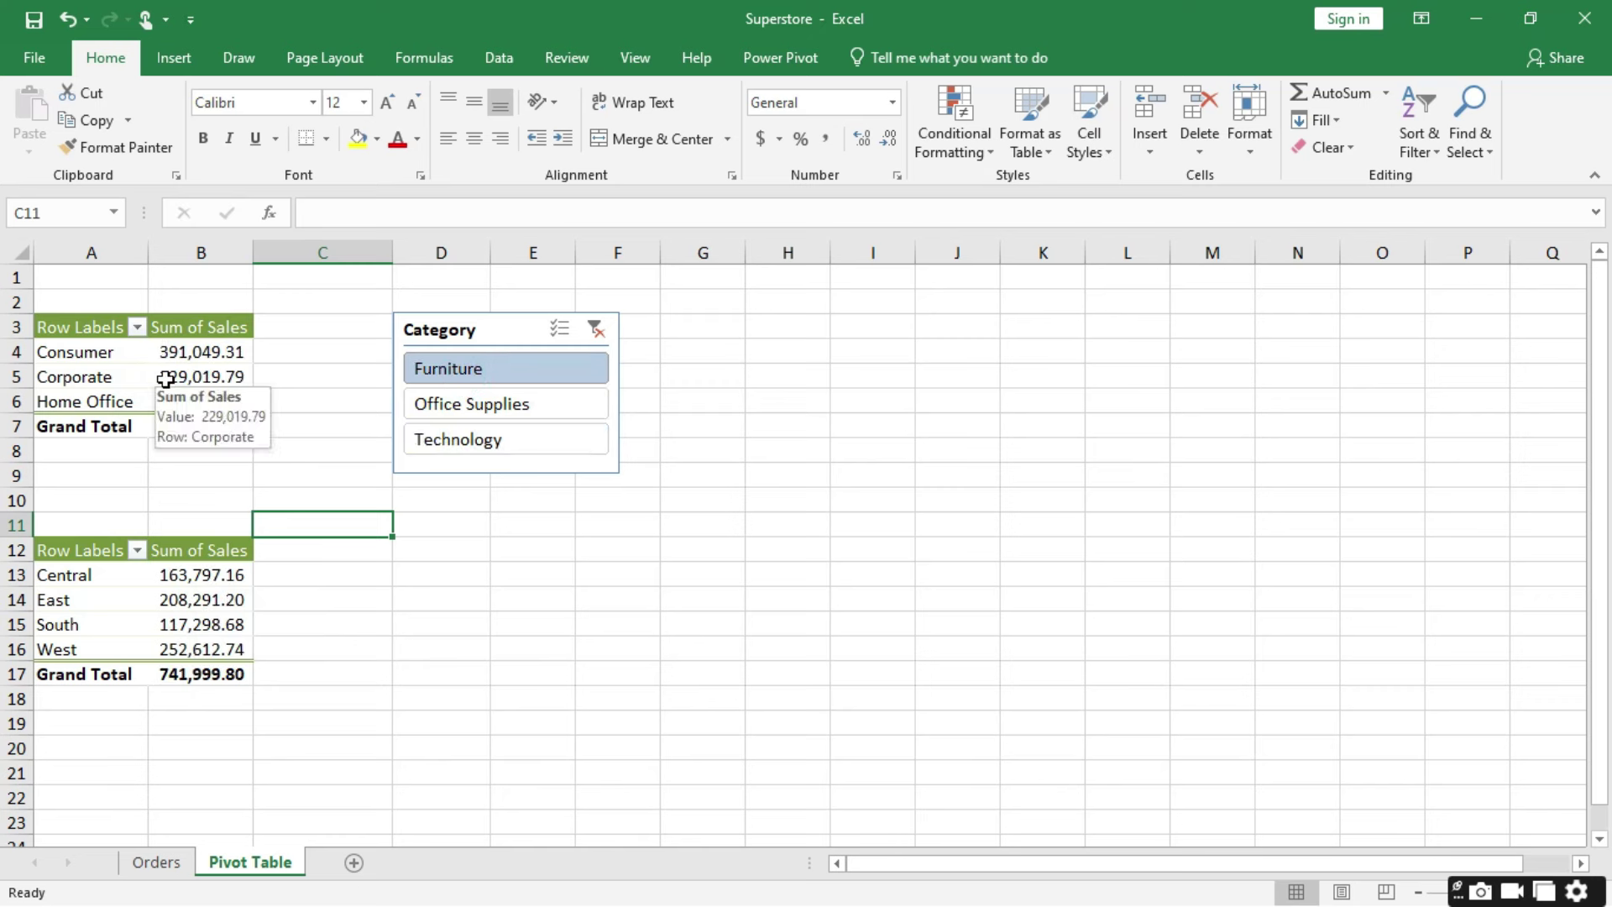
click(202, 604)
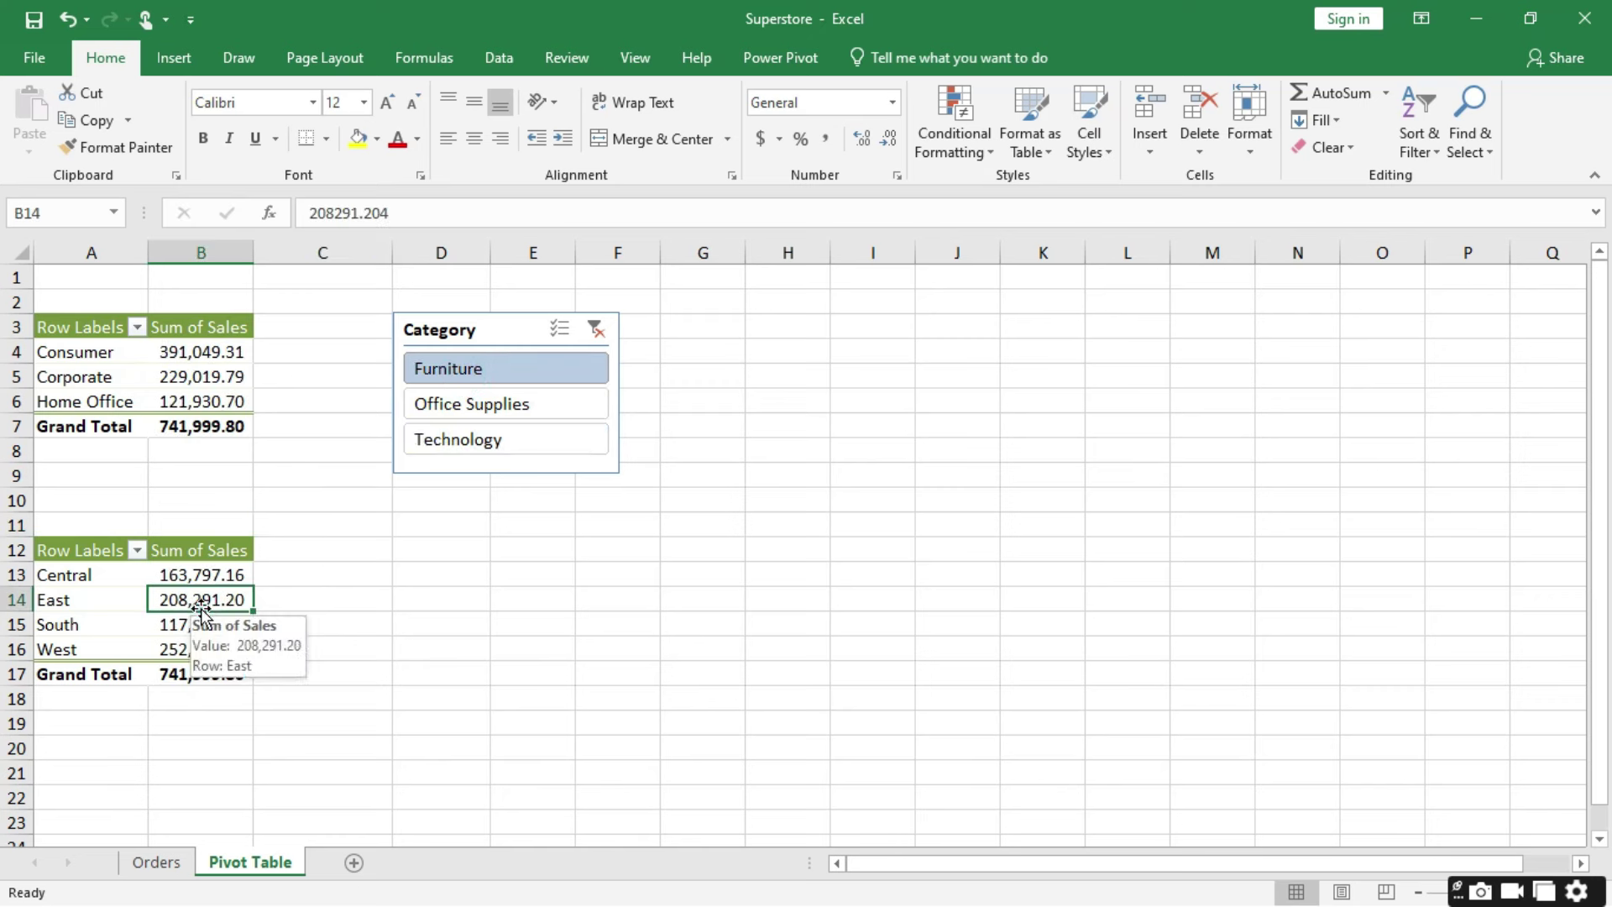
click(593, 329)
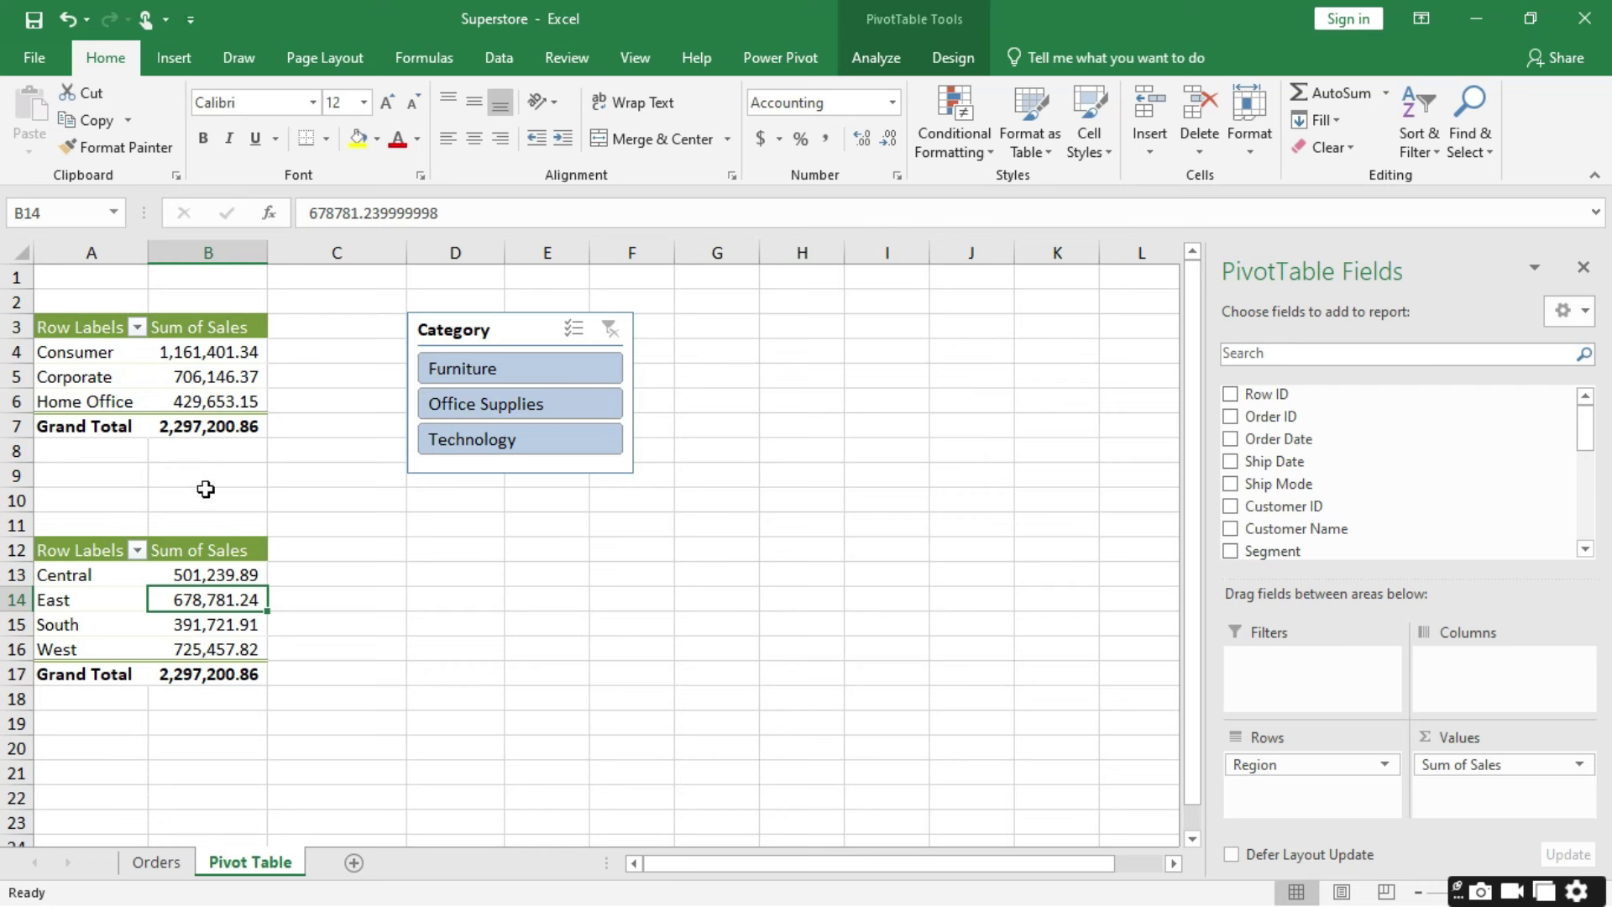
Step: Disconnect the Sales per region PivotTable from the Category slicer and filter by Furniture
click(106, 598)
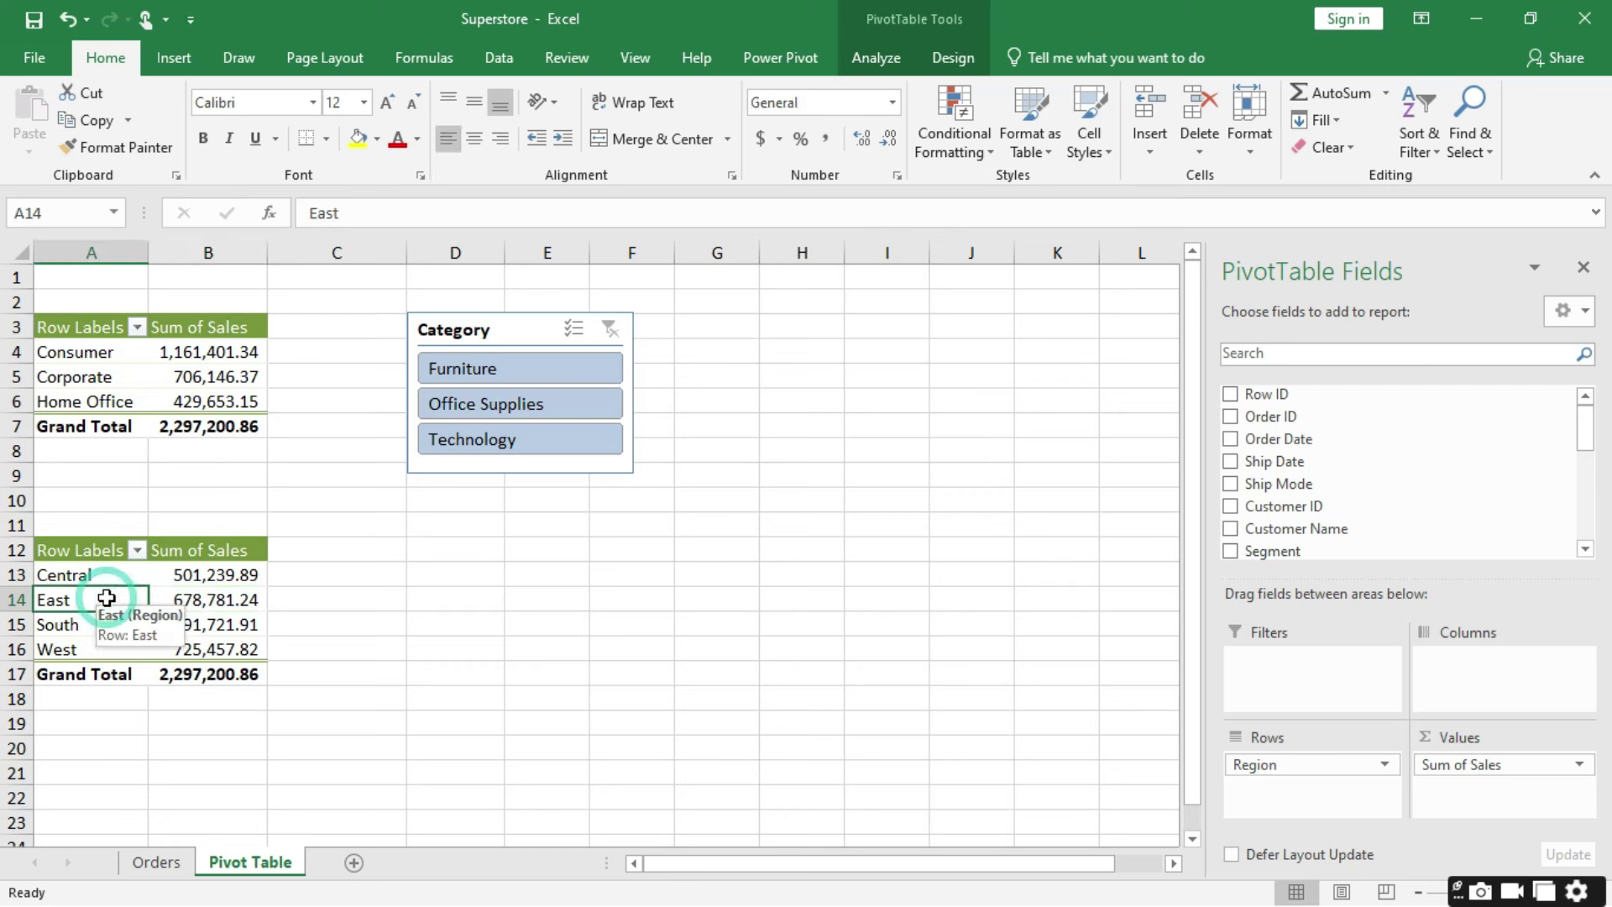
right_click(510, 336)
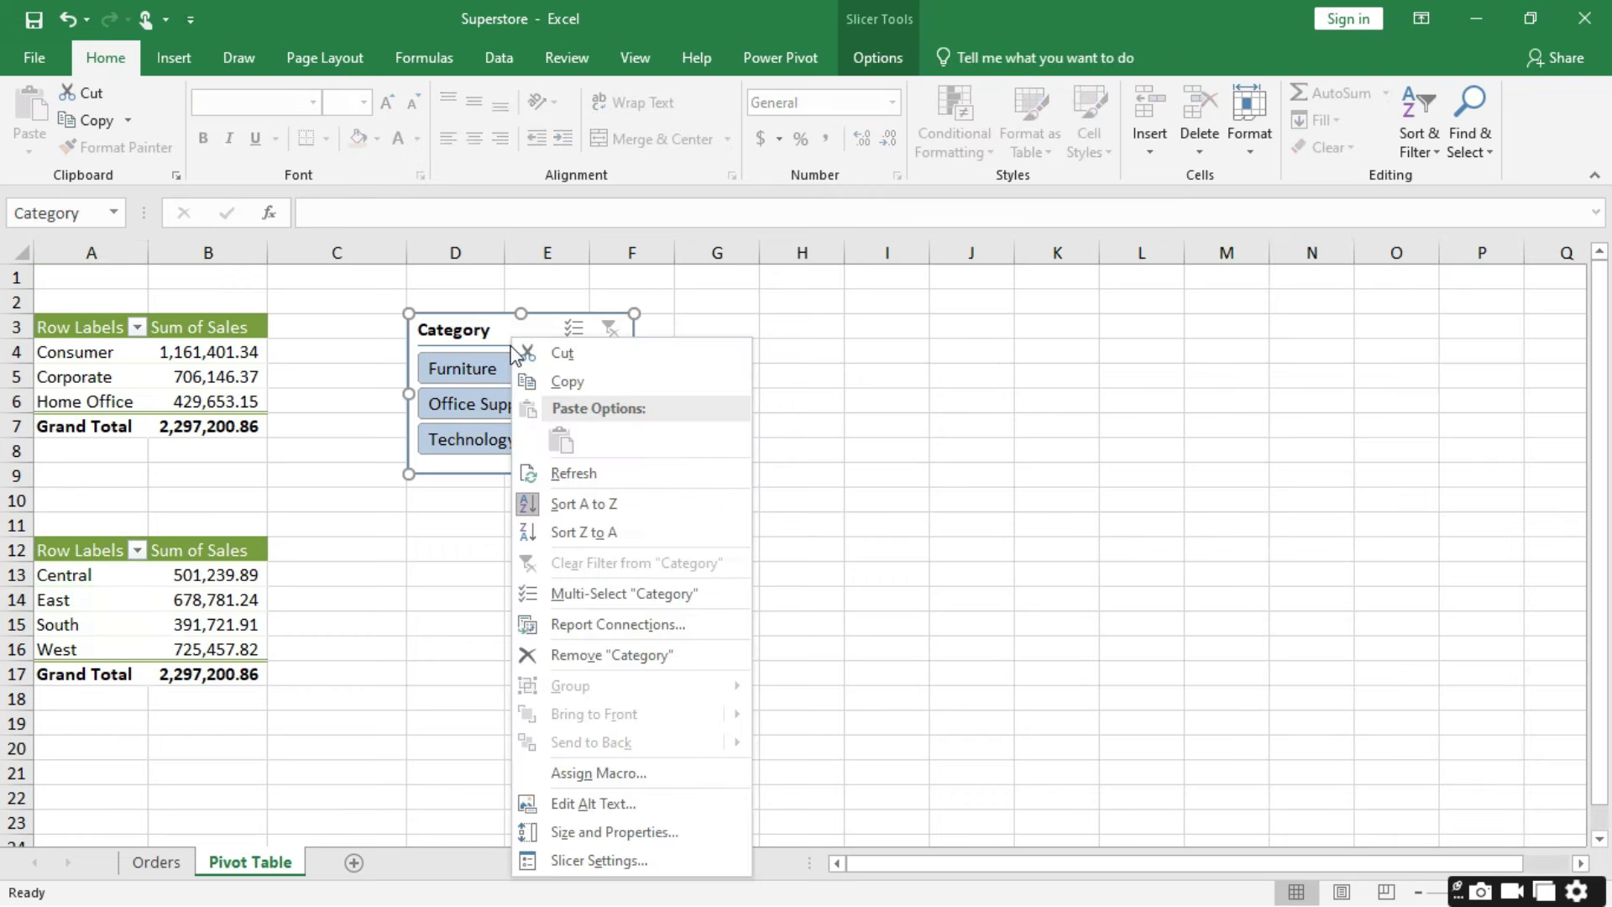
click(630, 628)
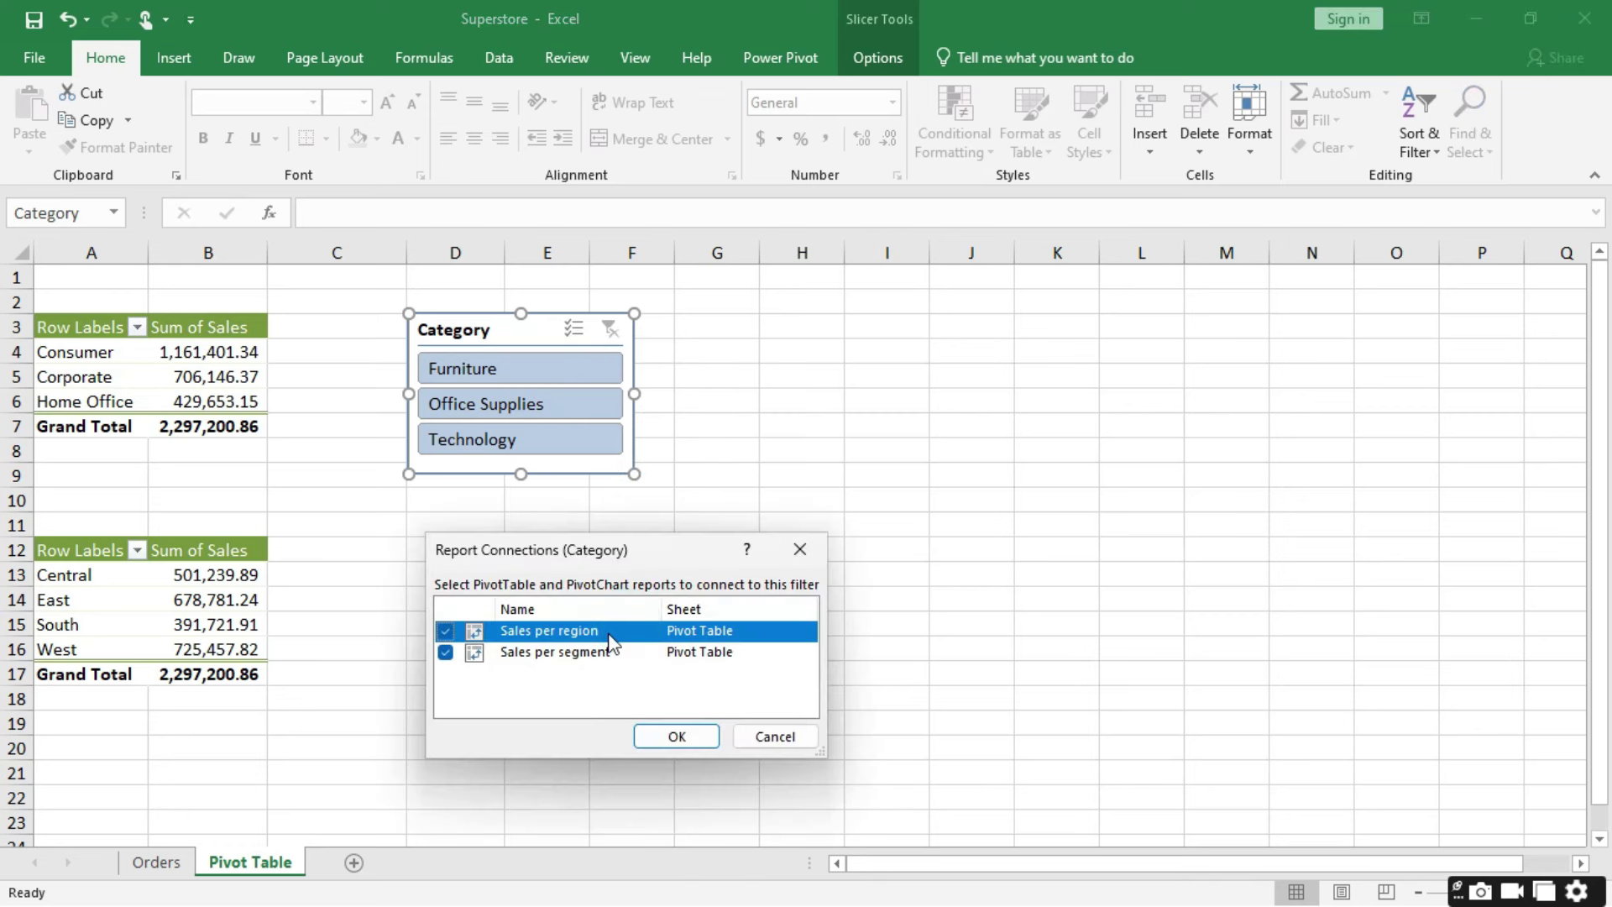
click(445, 632)
click(698, 738)
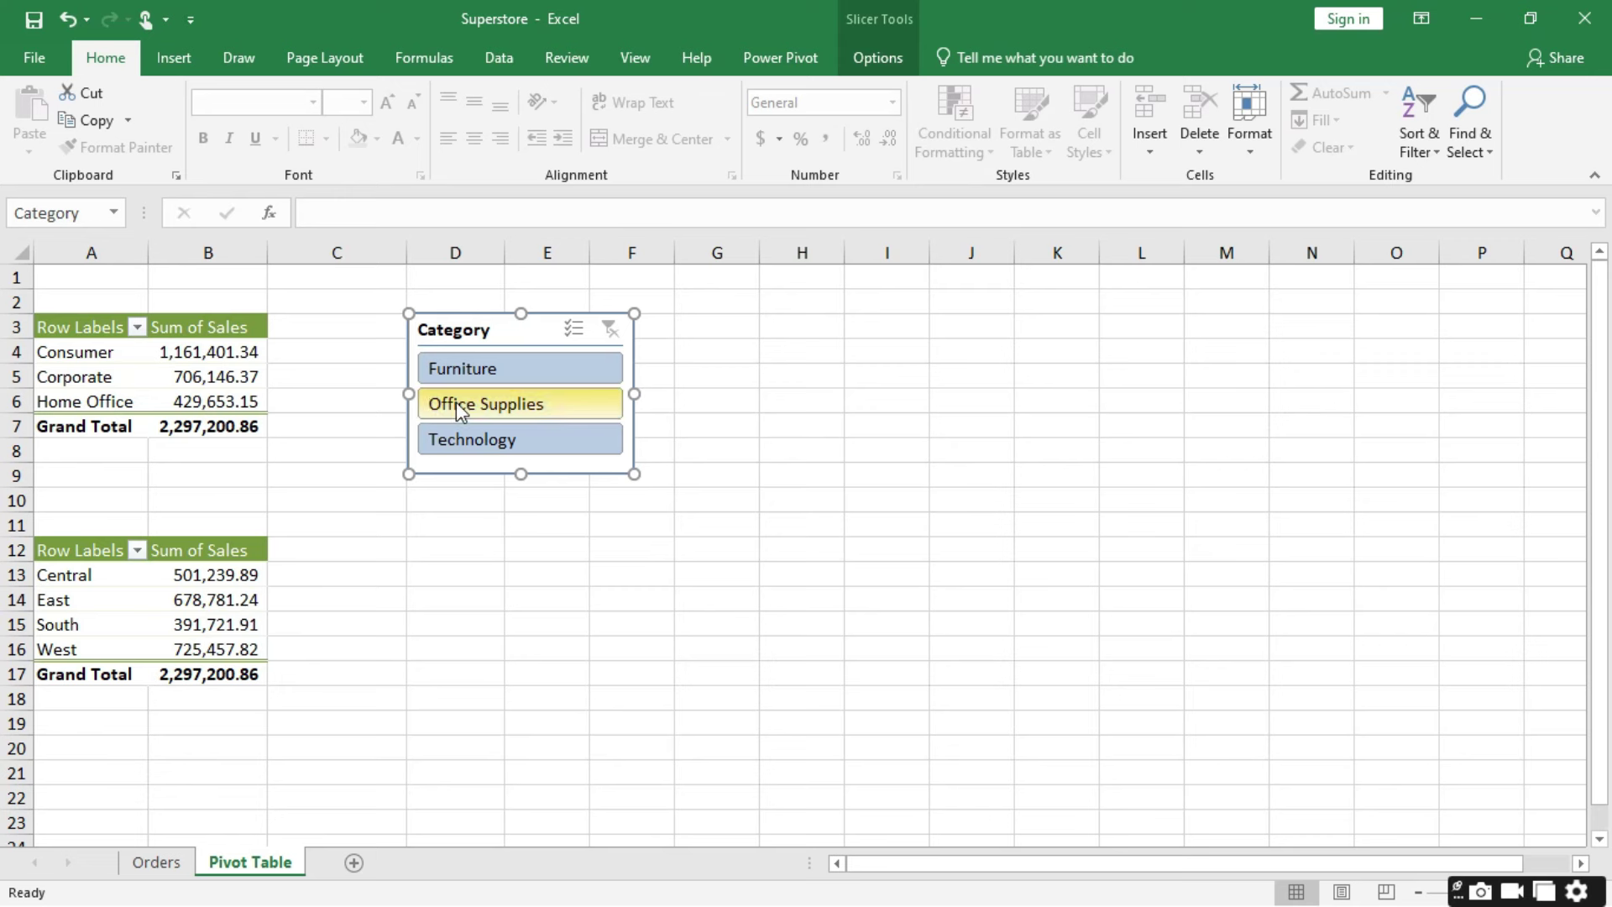
click(508, 370)
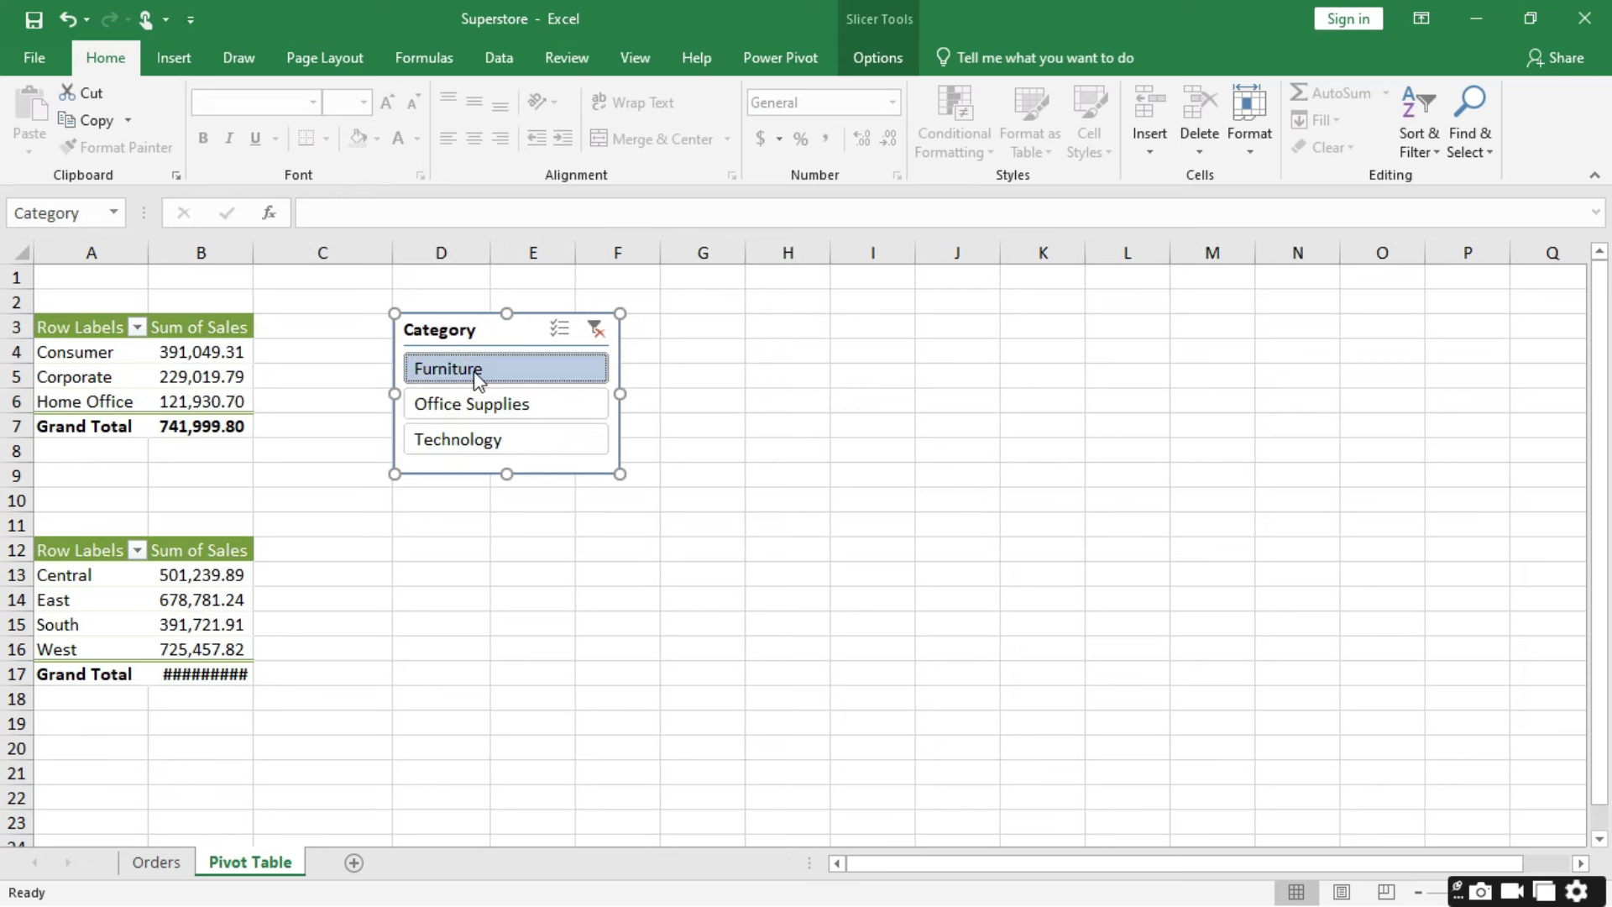
Step: Filter the segment PivotTable by Office Supplies, Technology and Furniture in turn with the Category slicer, and autofit column B
click(481, 403)
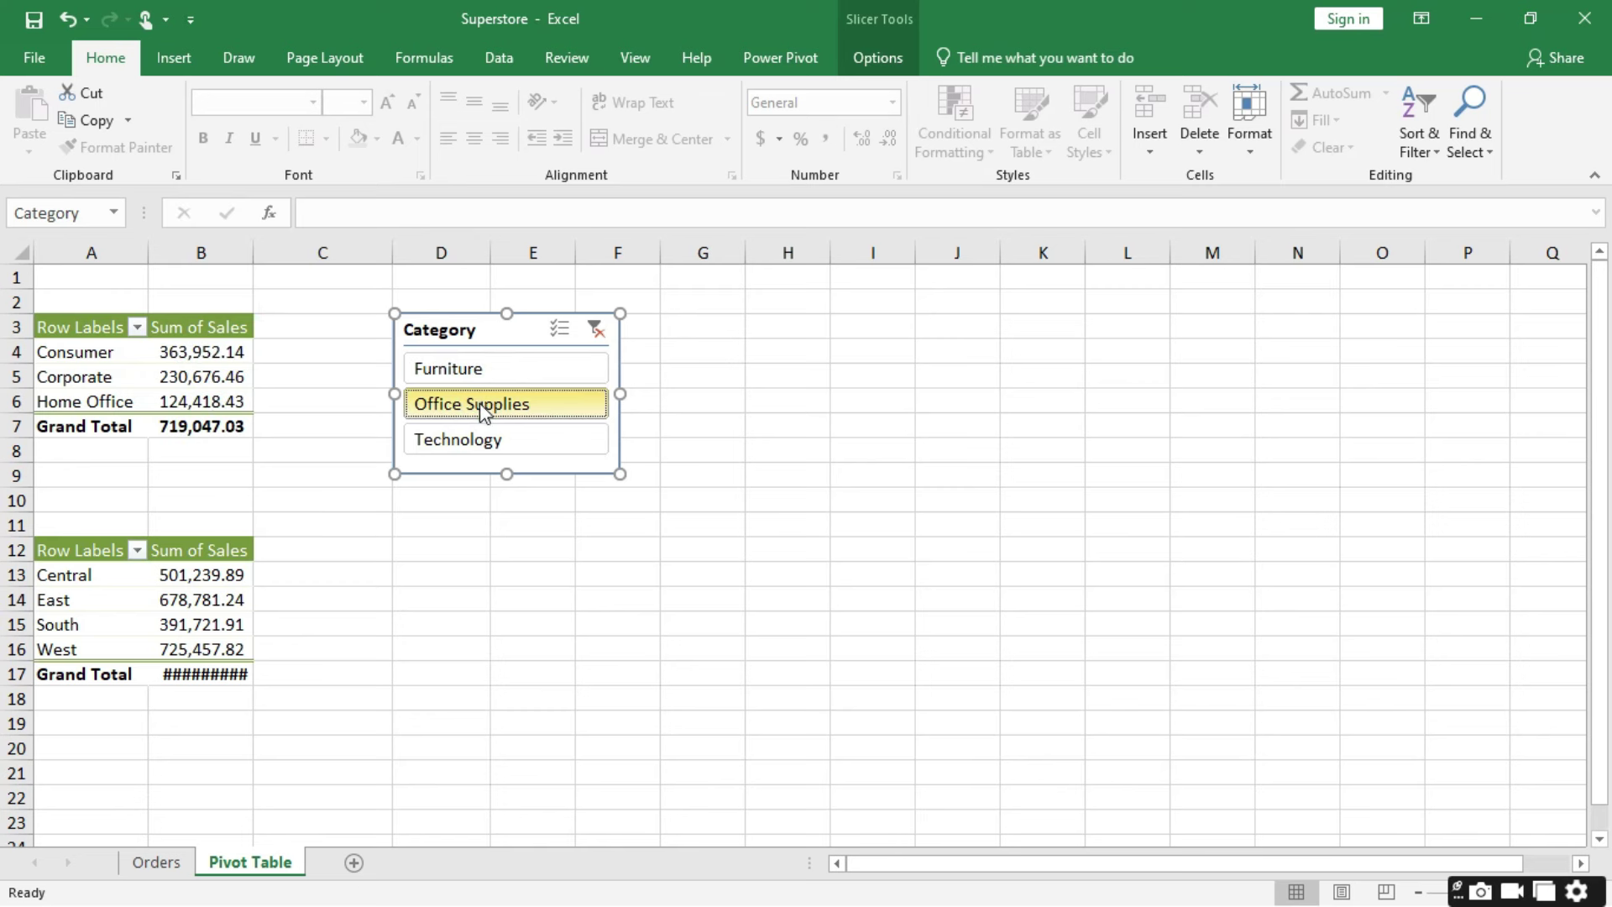
click(515, 442)
click(529, 360)
click(540, 403)
click(529, 436)
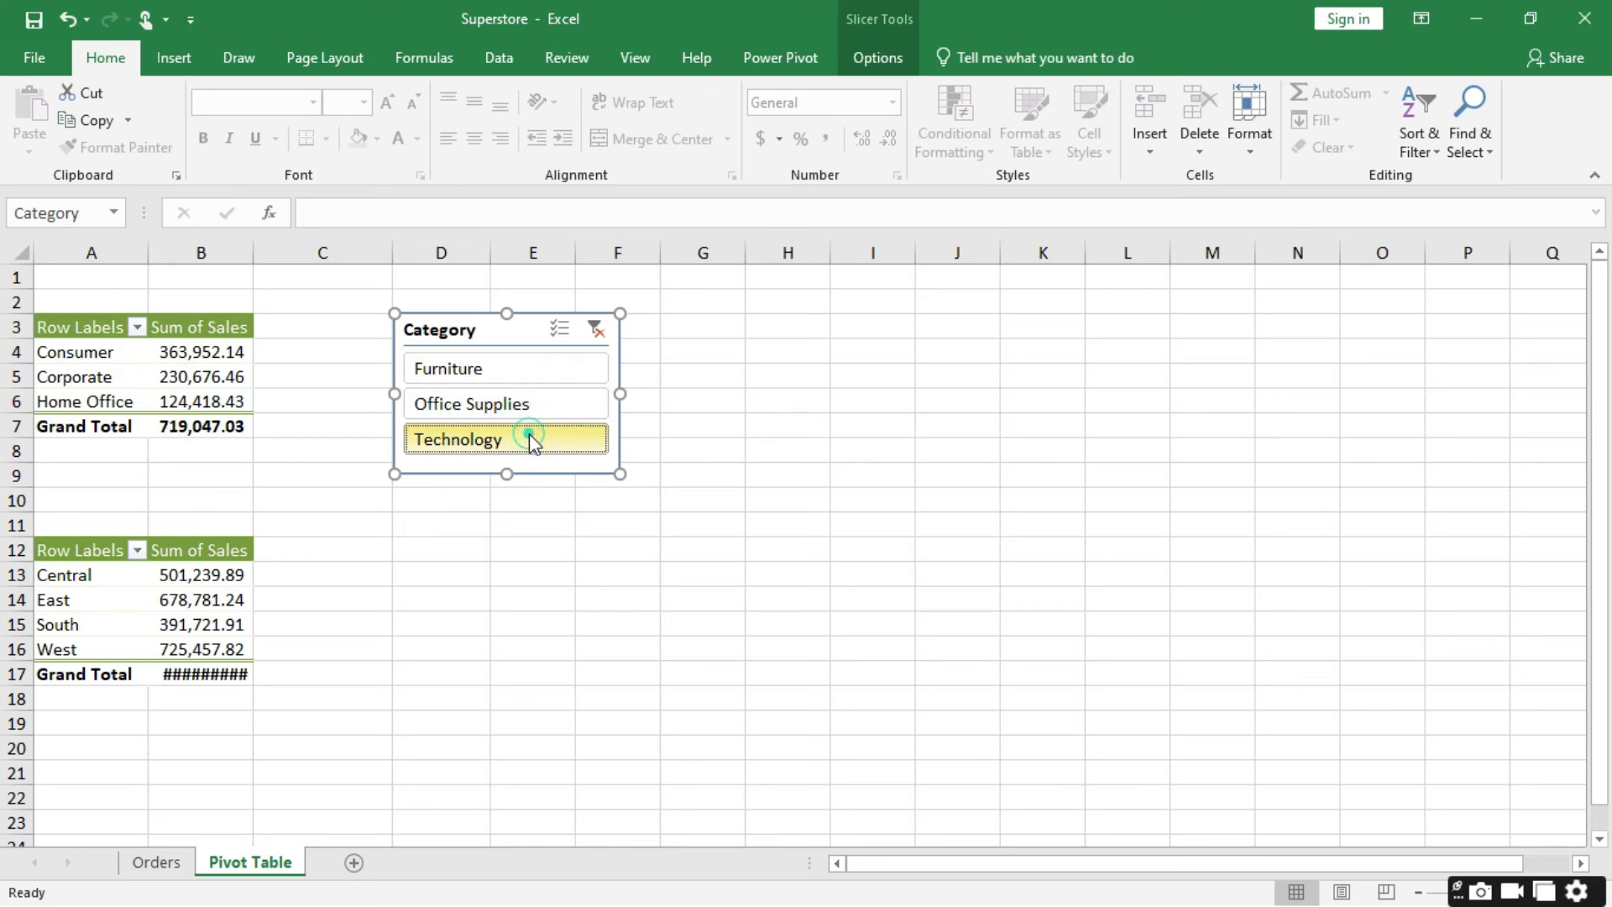
double_click(254, 248)
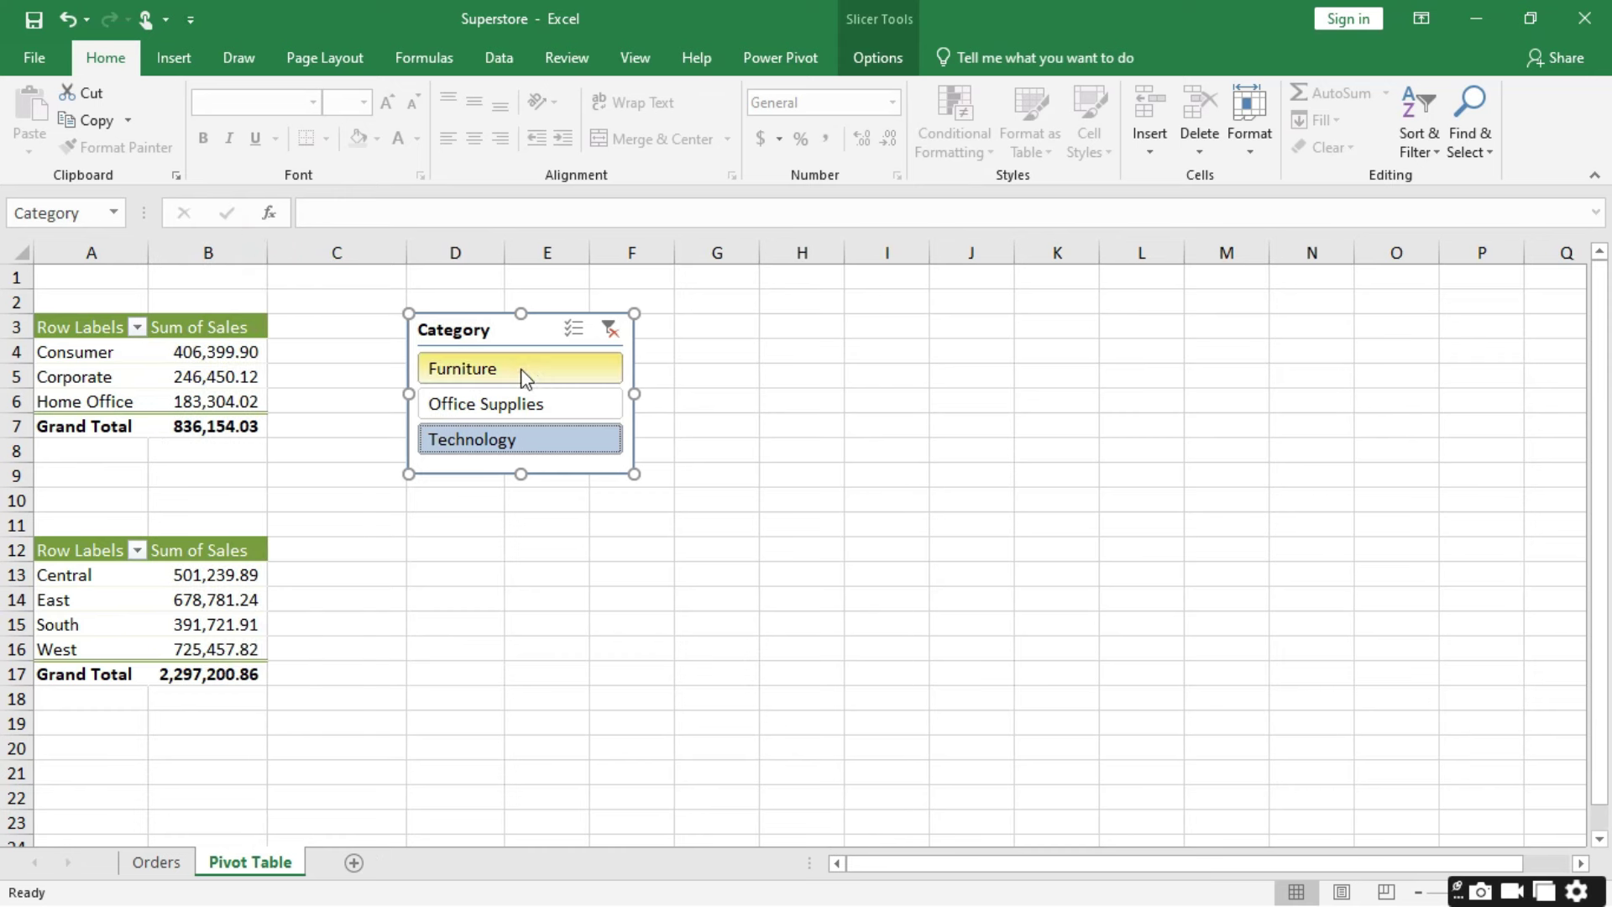
Step: Clear the Category slicer's filter and reconnect the Sales per region PivotTable to the slicer
click(611, 331)
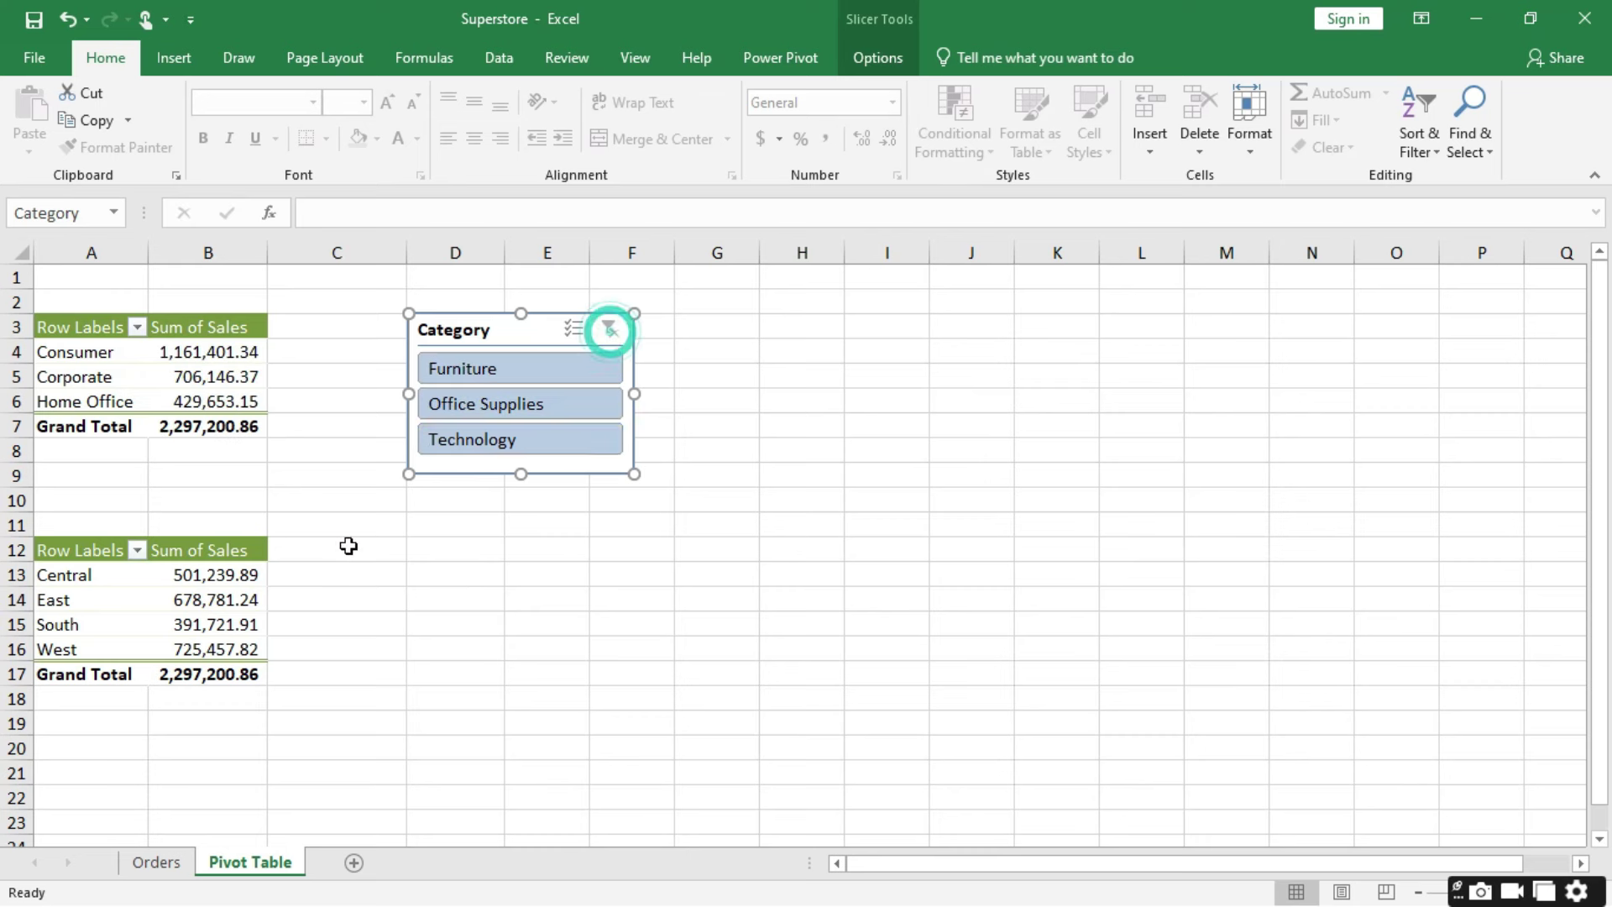
right_click(507, 334)
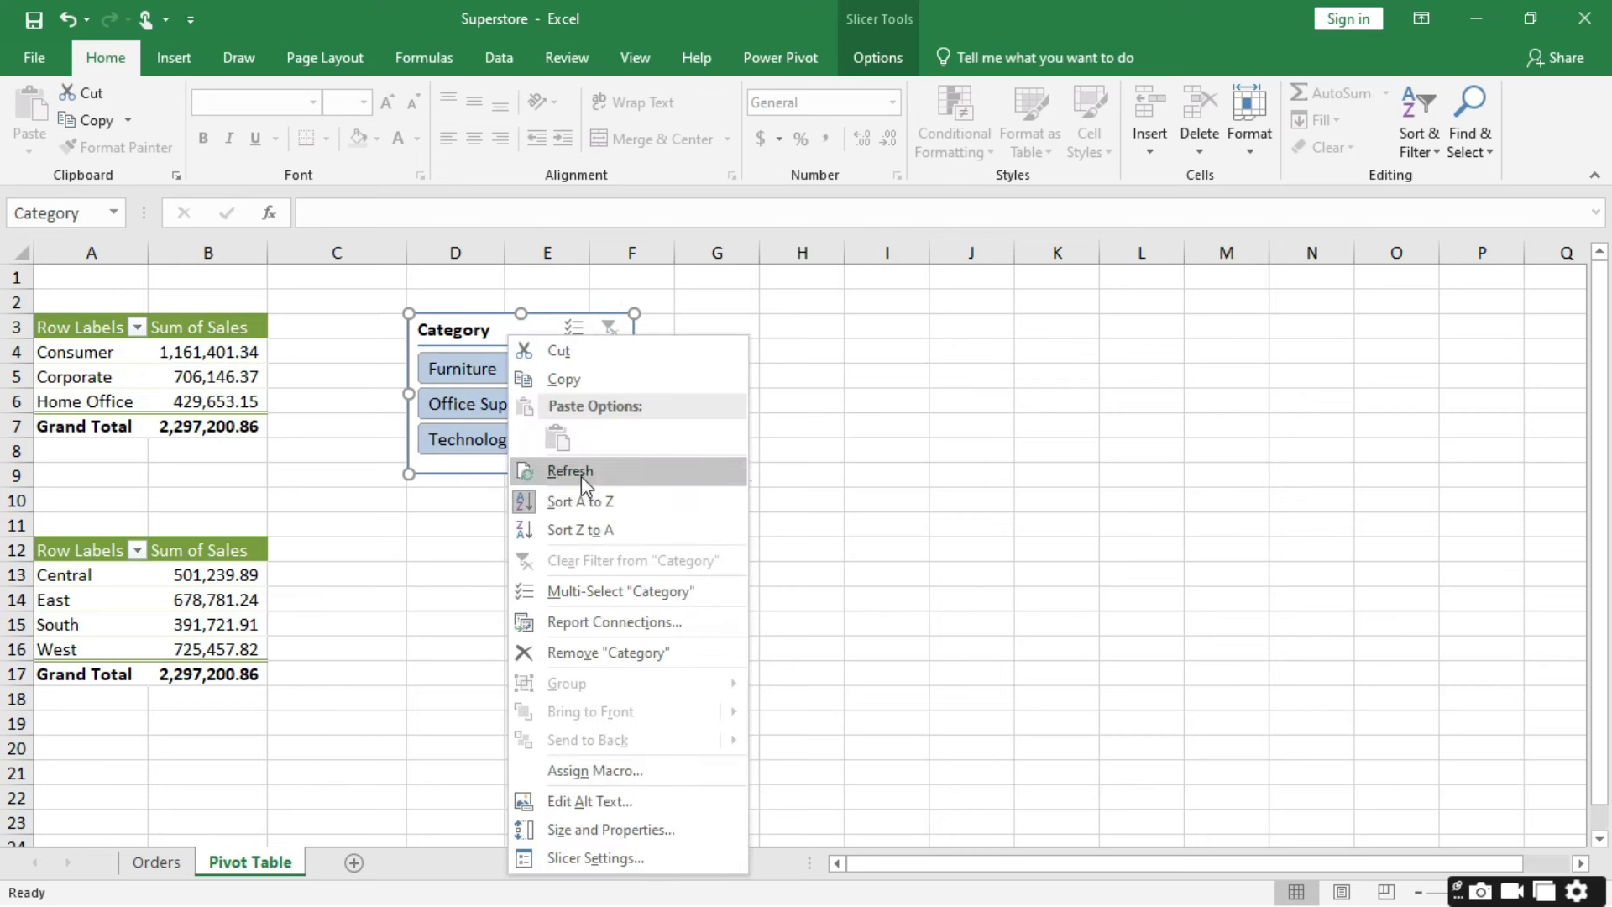
click(645, 623)
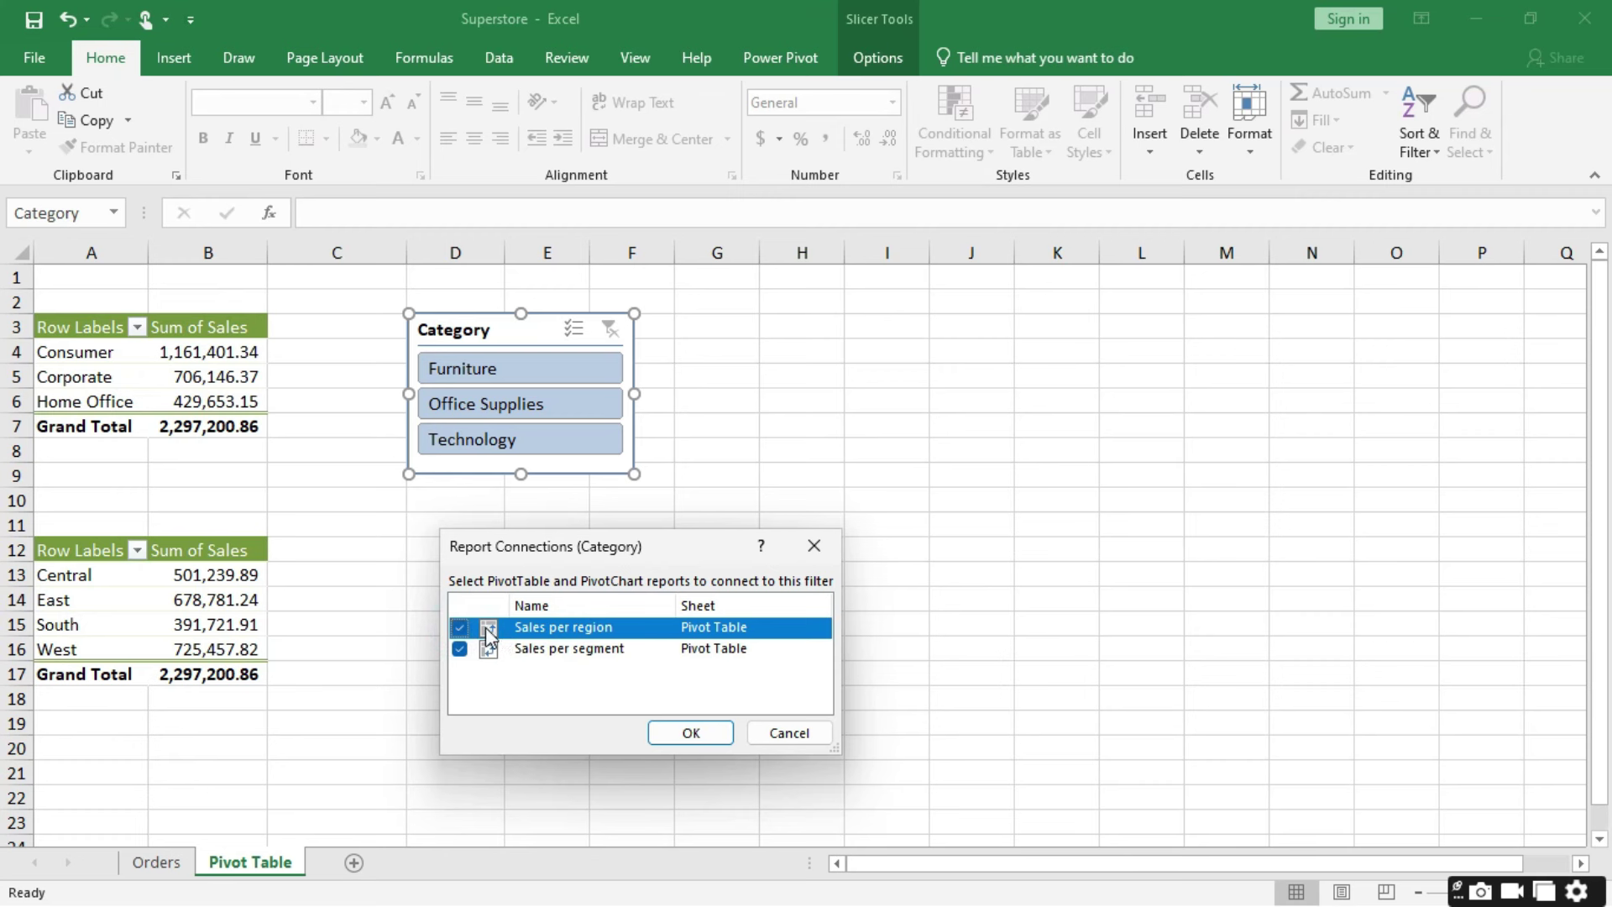
click(693, 735)
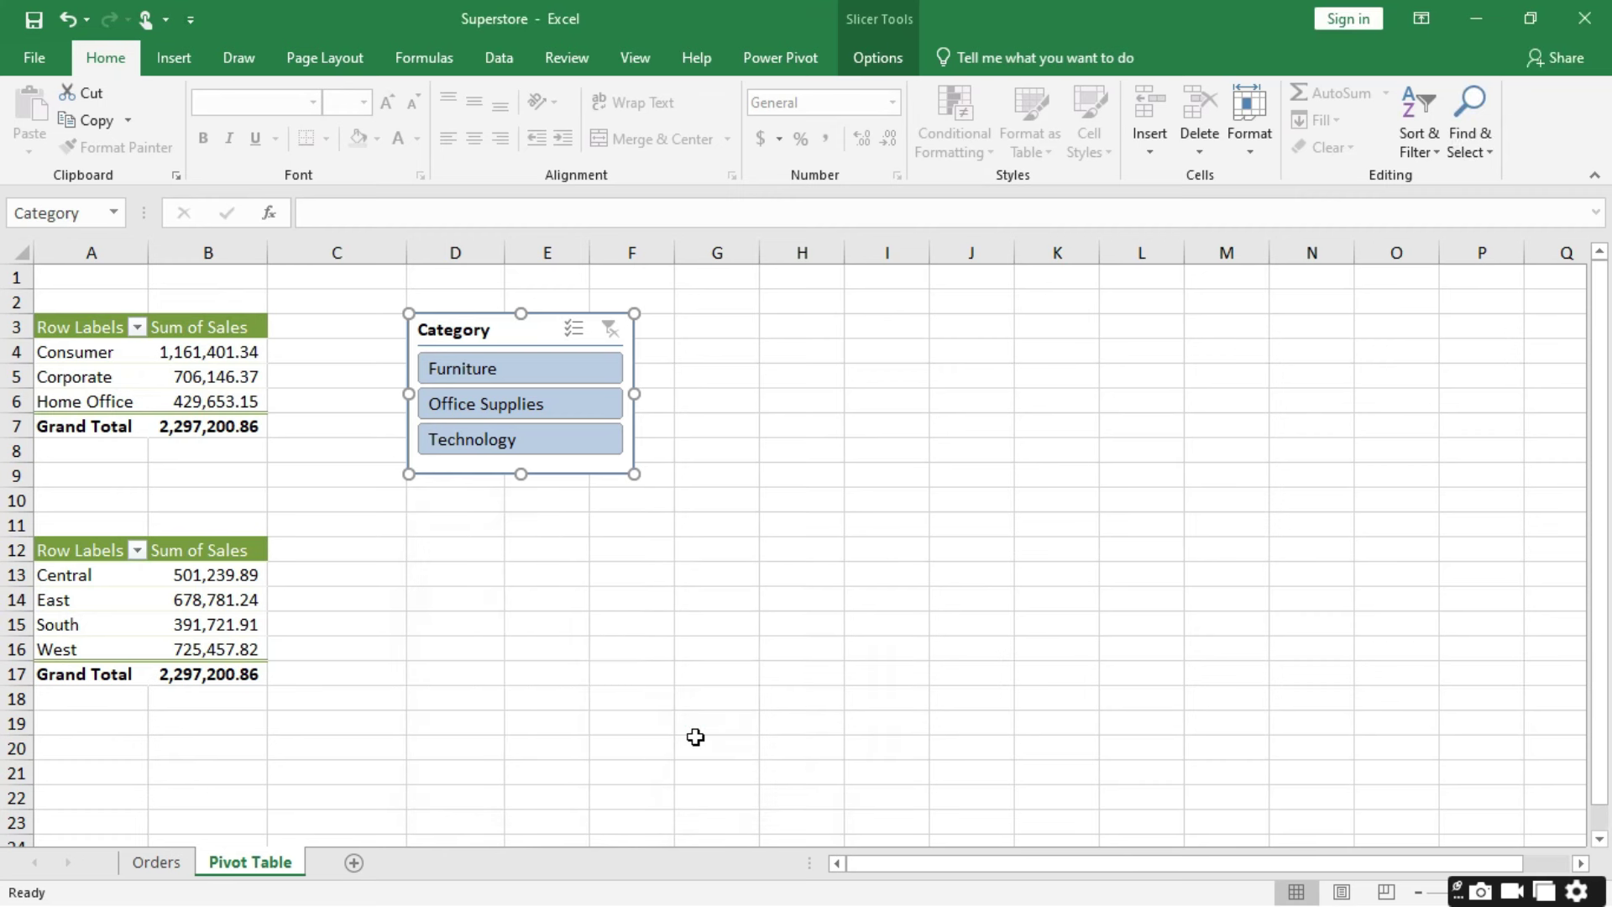
Step: Filter both PivotTables by each category with the Category slicer, ending on Furniture, and compare their sales values
click(520, 445)
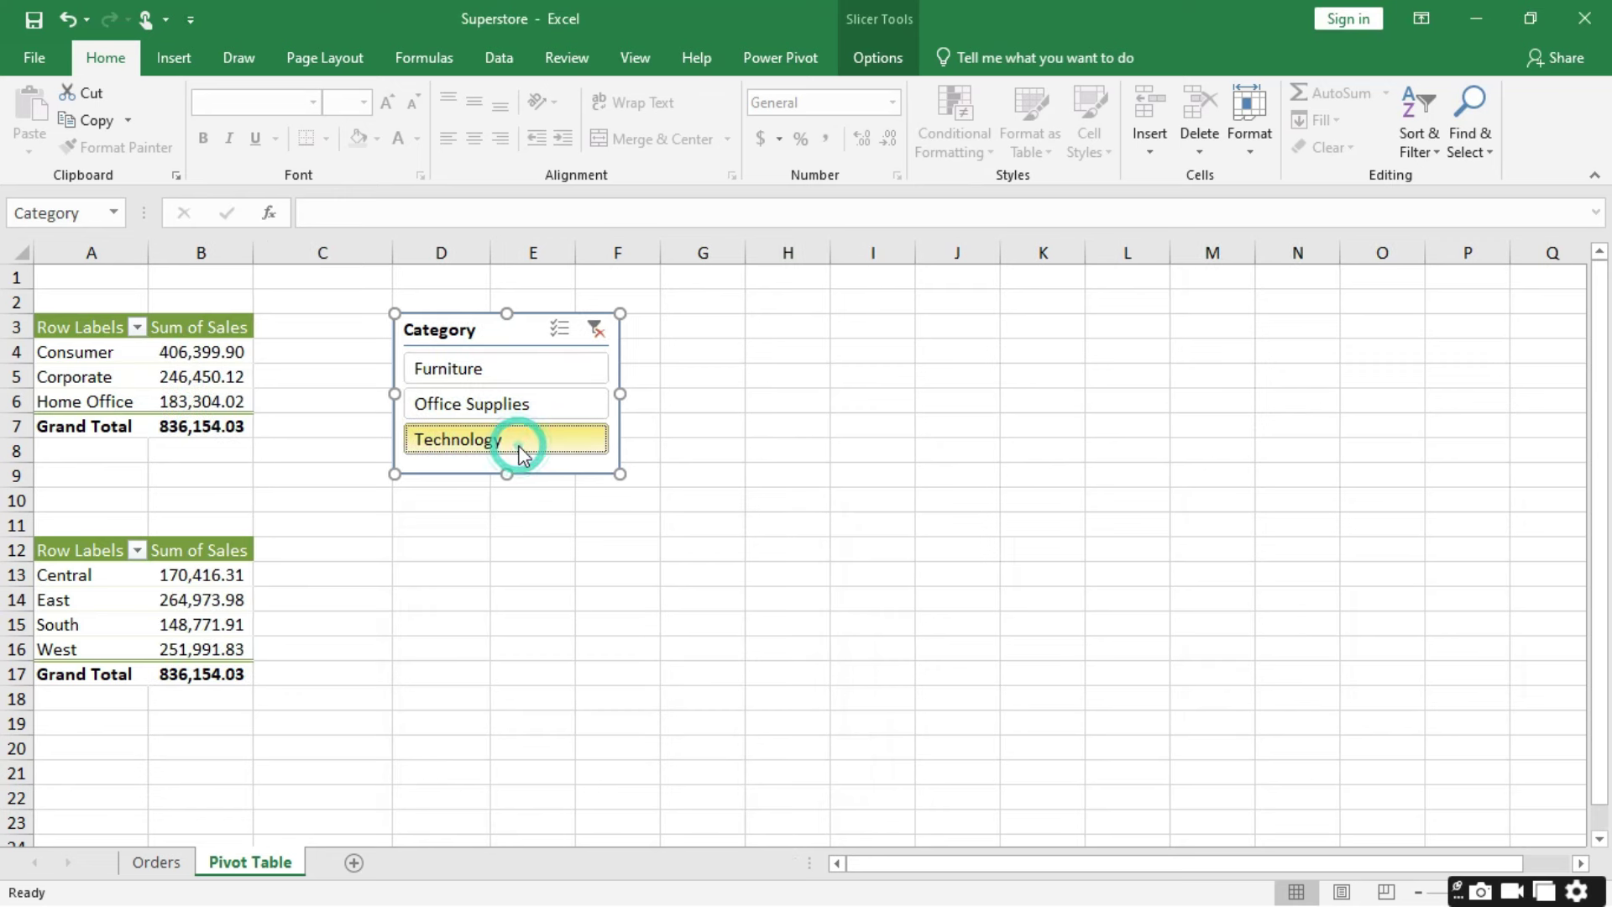
click(476, 403)
click(517, 367)
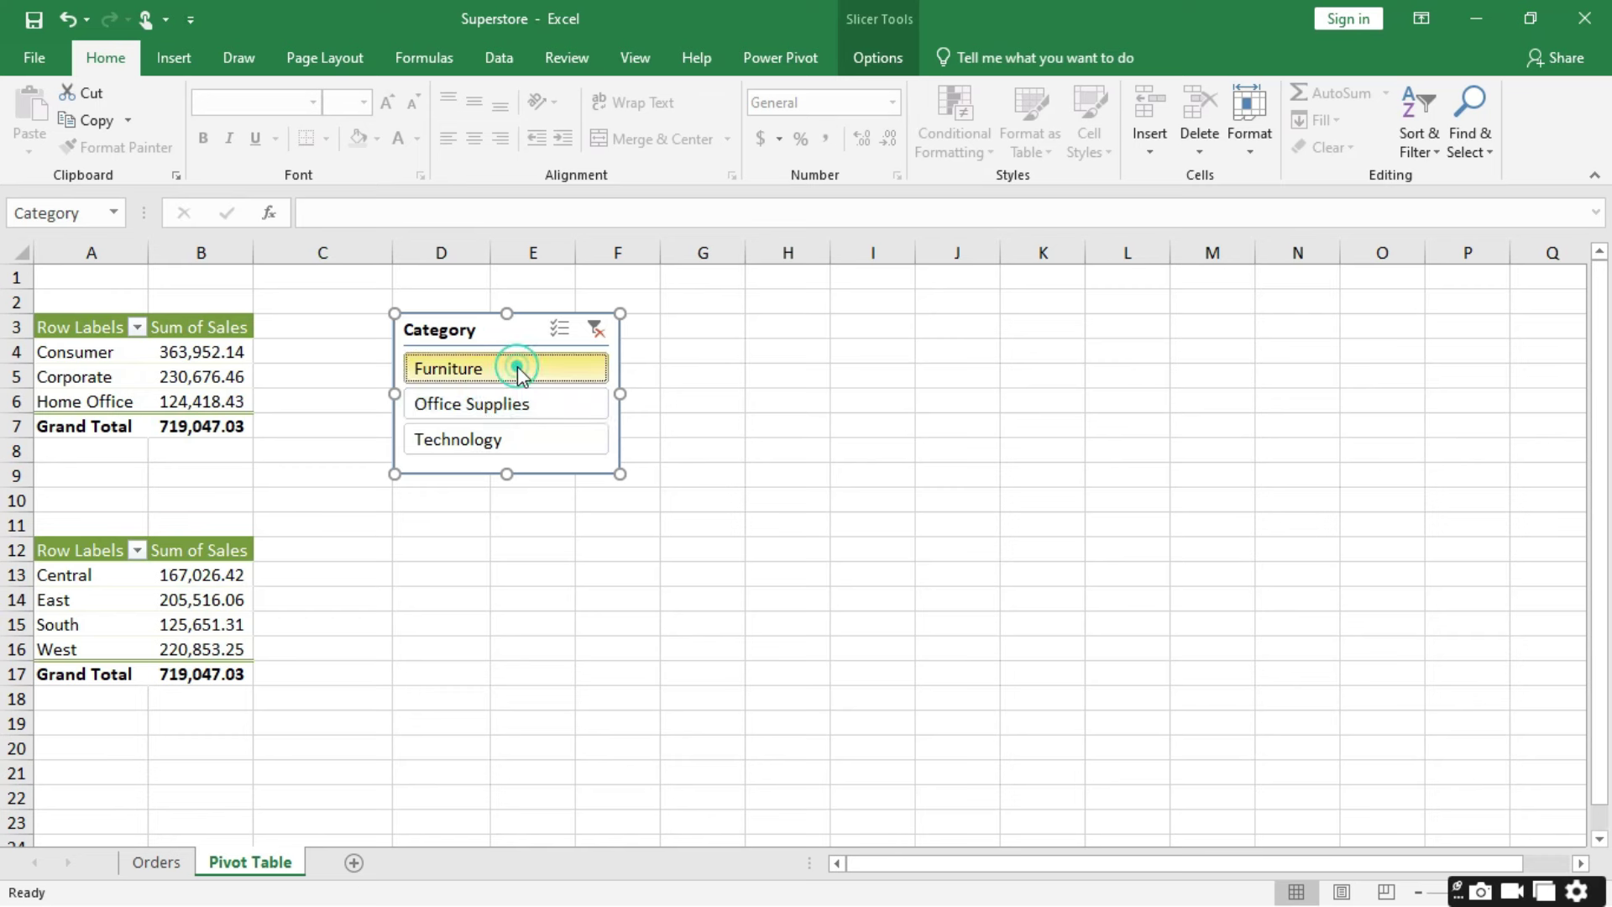
click(476, 408)
click(504, 452)
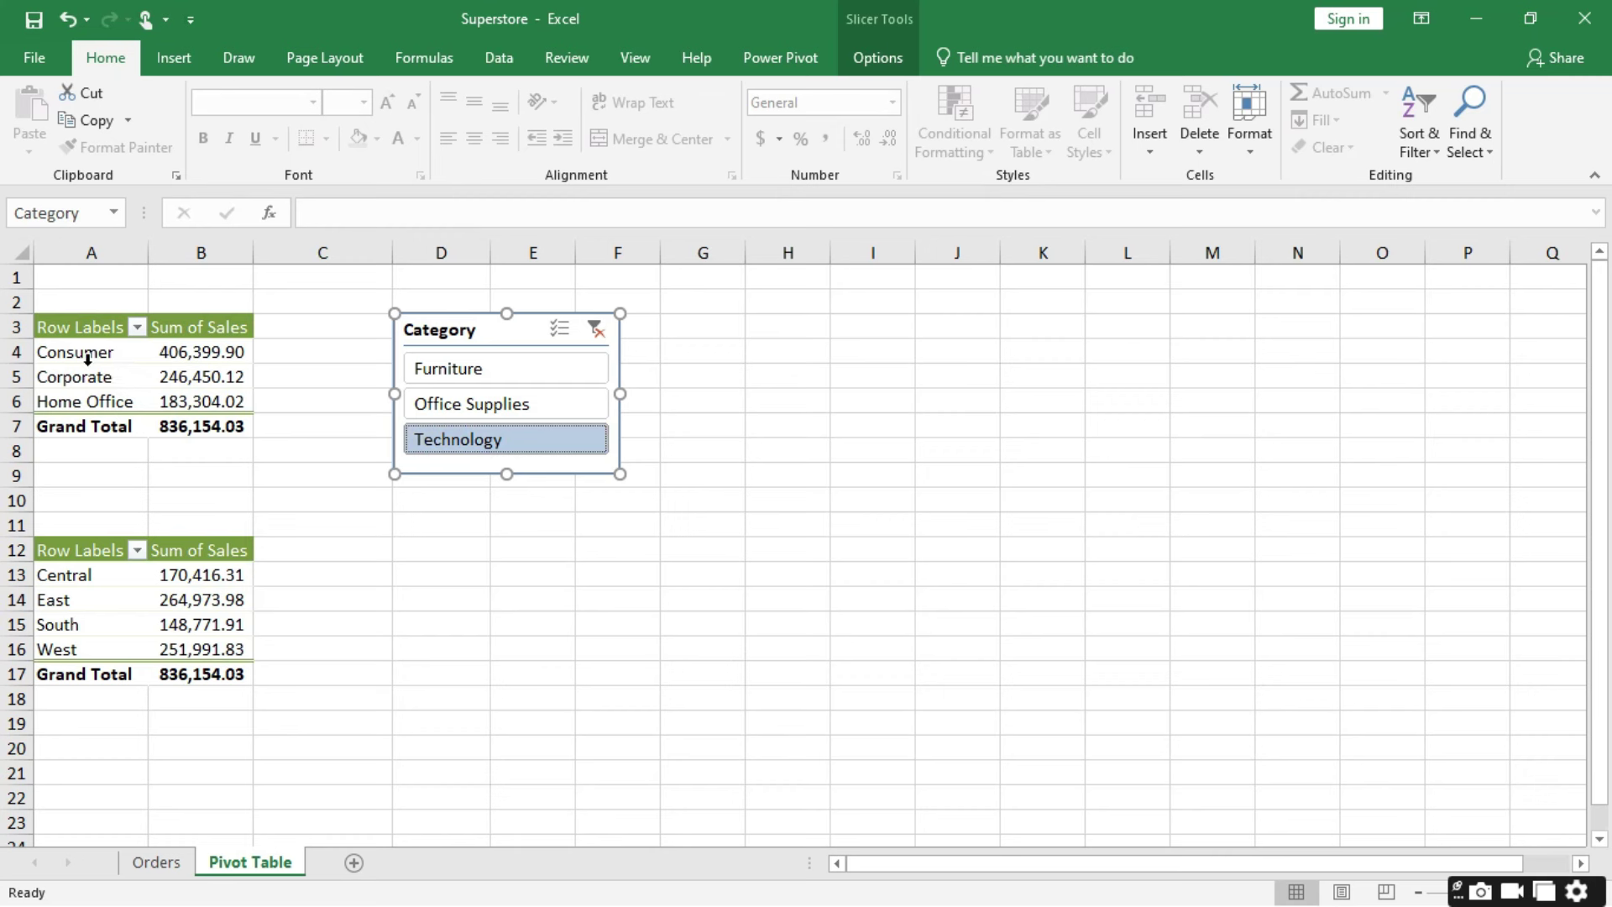
mouse_move(200, 353)
mouse_move(204, 579)
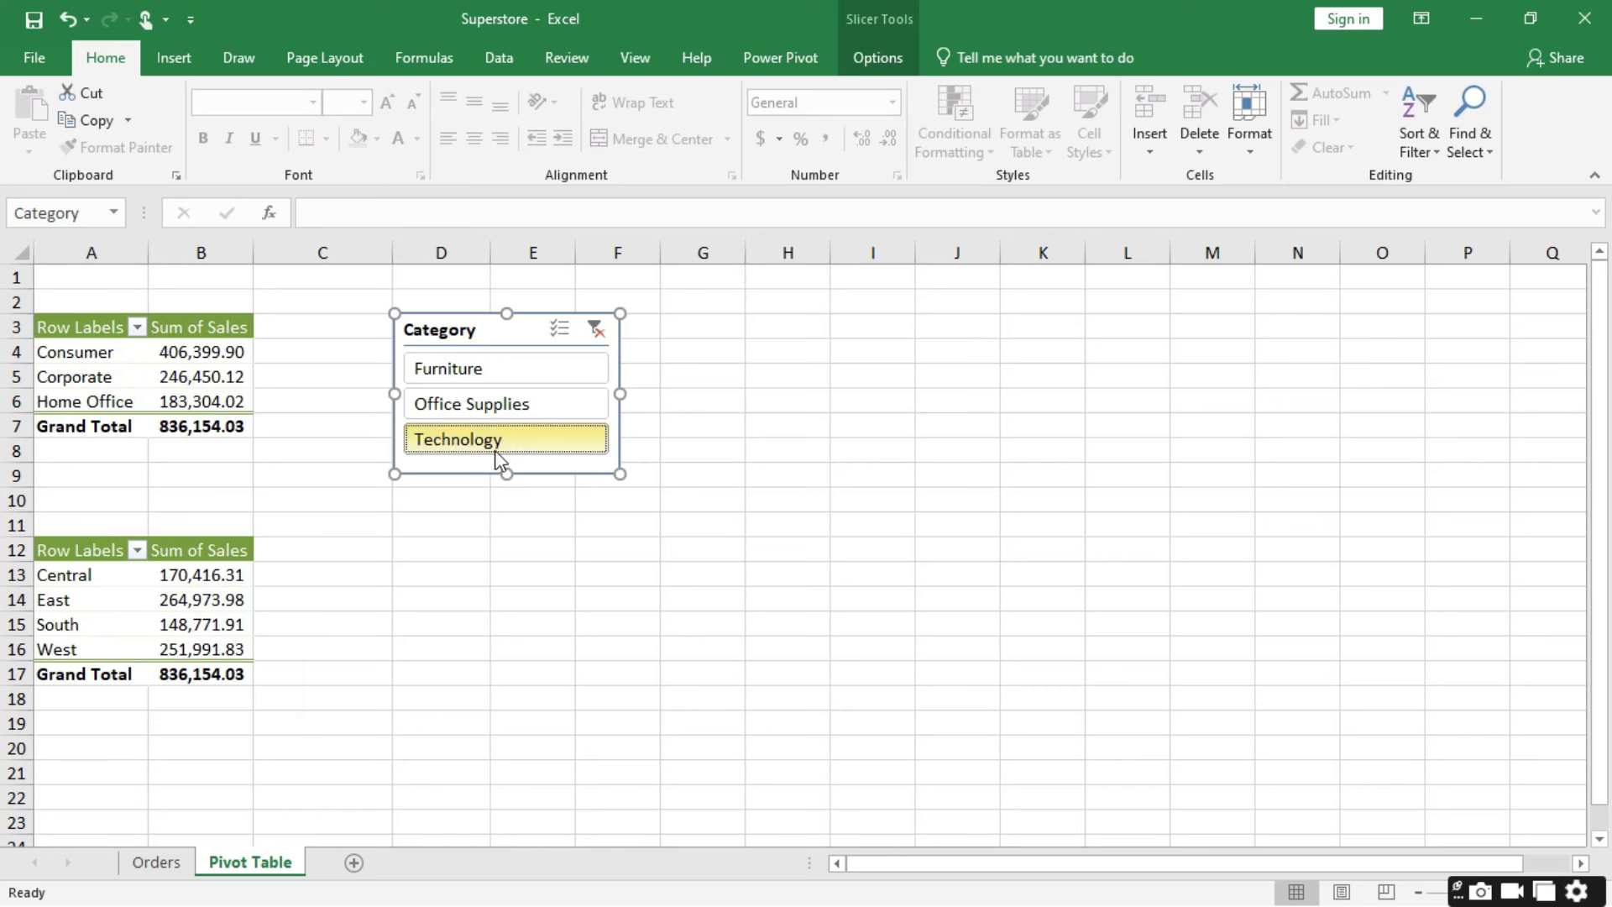
click(502, 375)
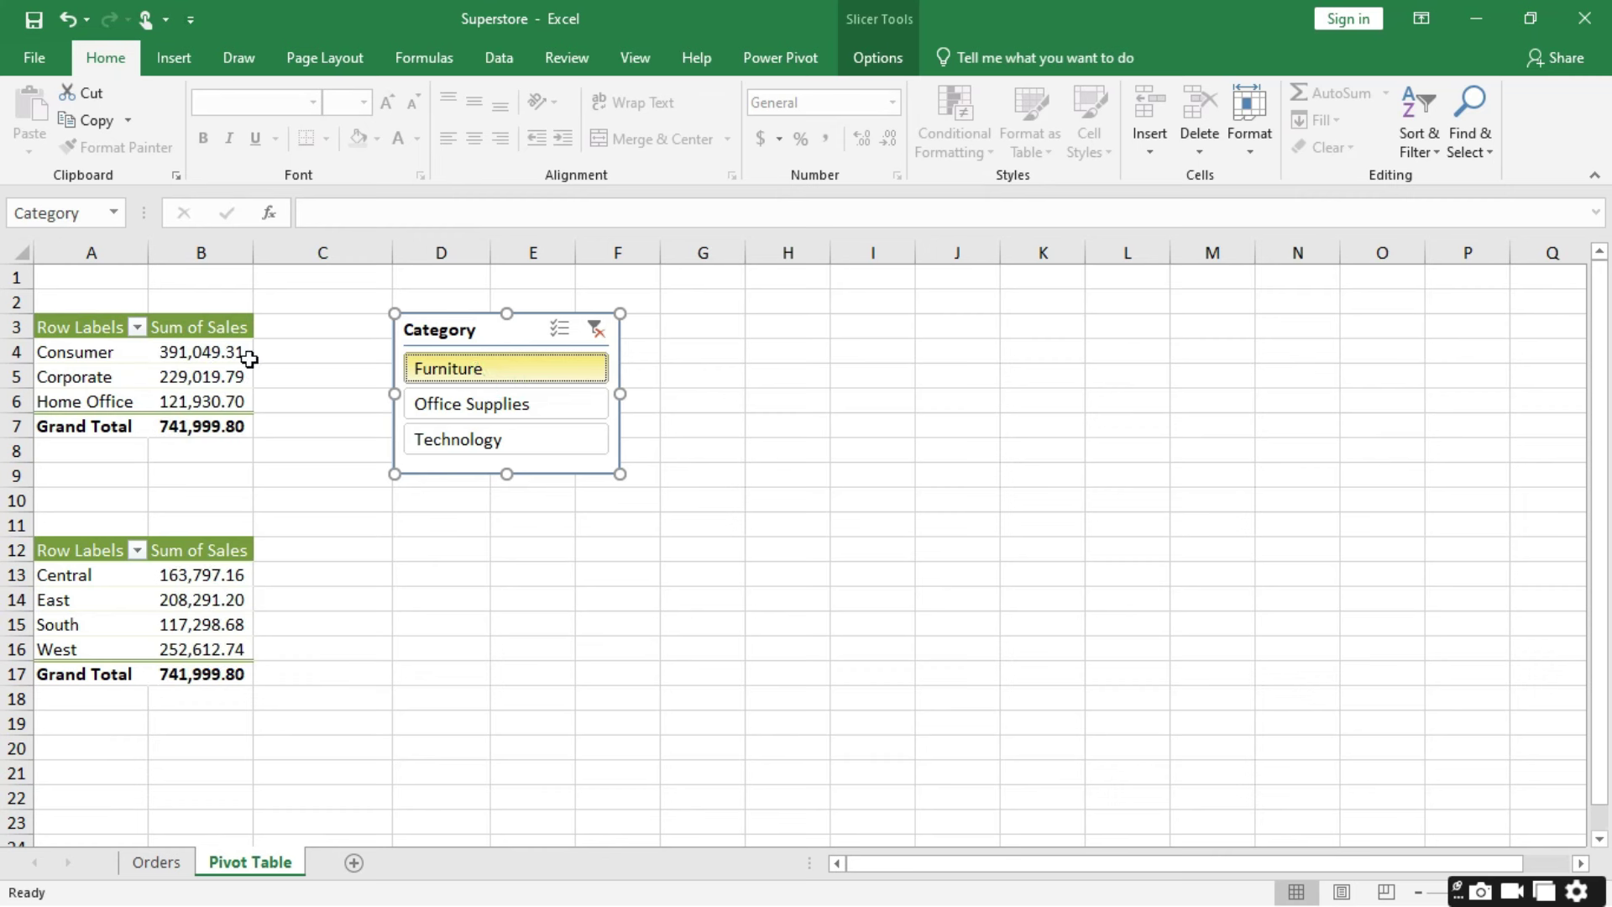
mouse_move(213, 636)
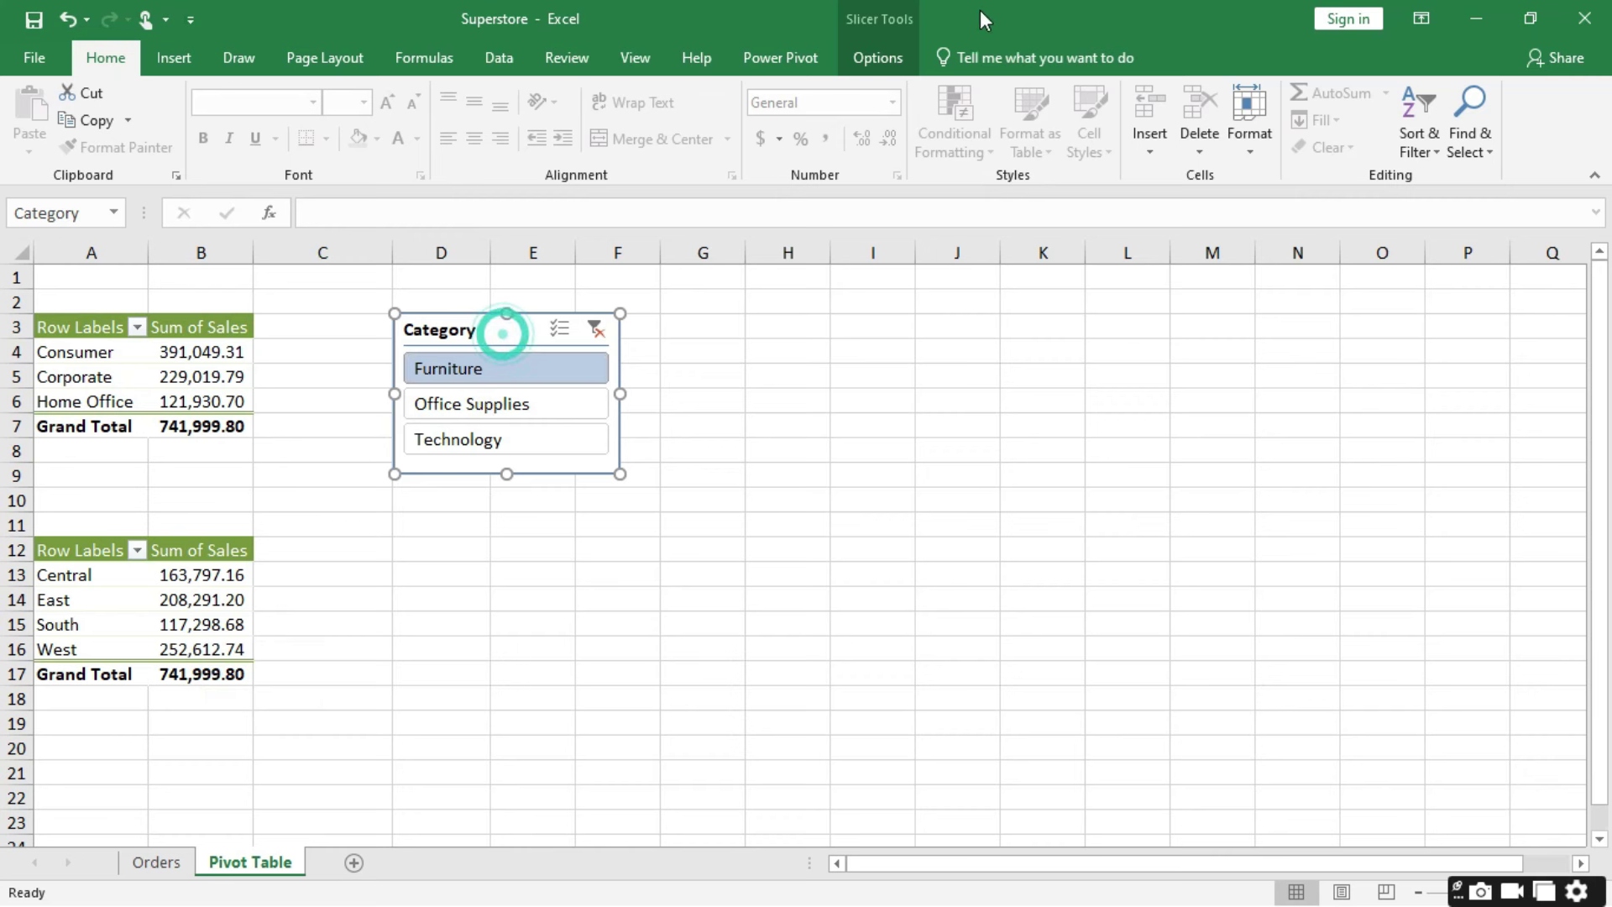
Step: Review the Category slicer's report connections, keeping both Sales per region and Sales per segment selected
click(881, 55)
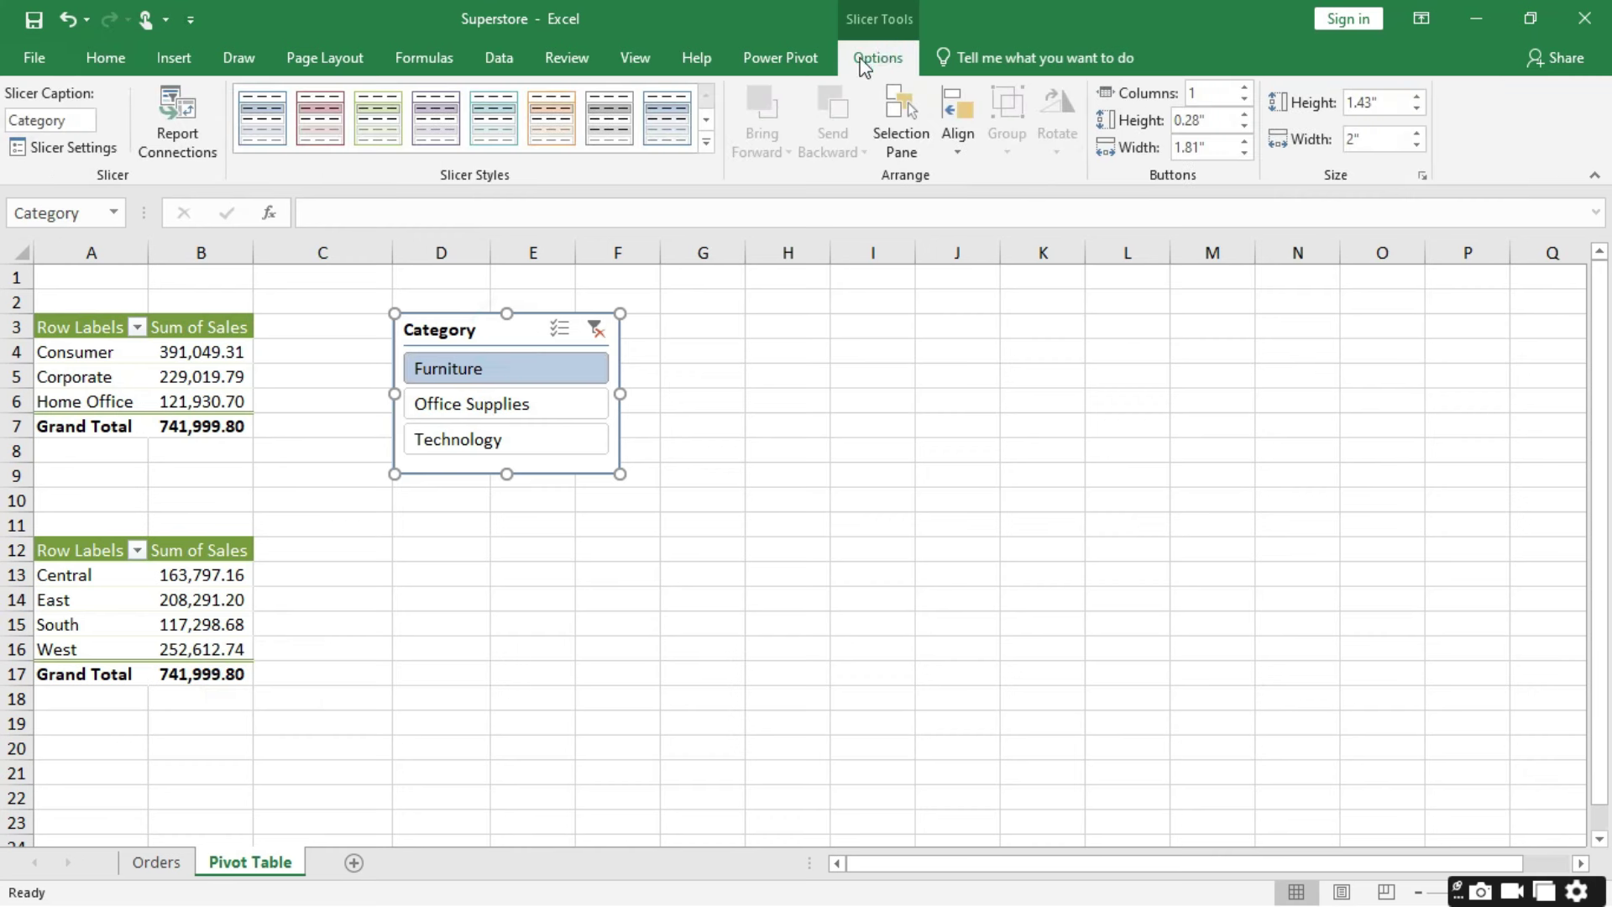
click(168, 122)
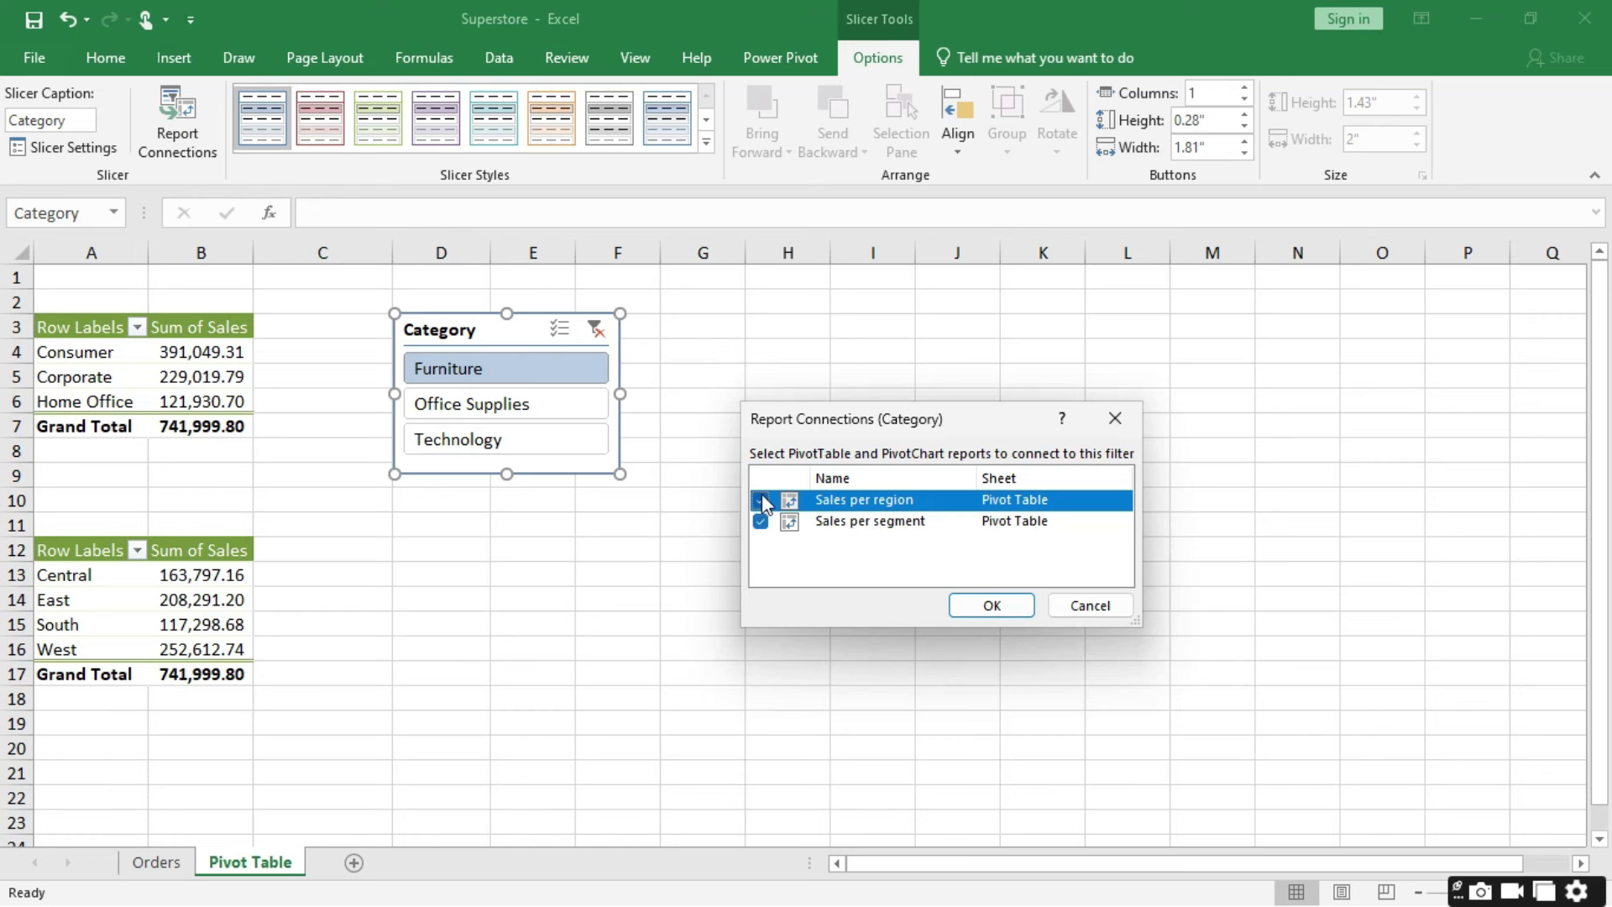
click(761, 521)
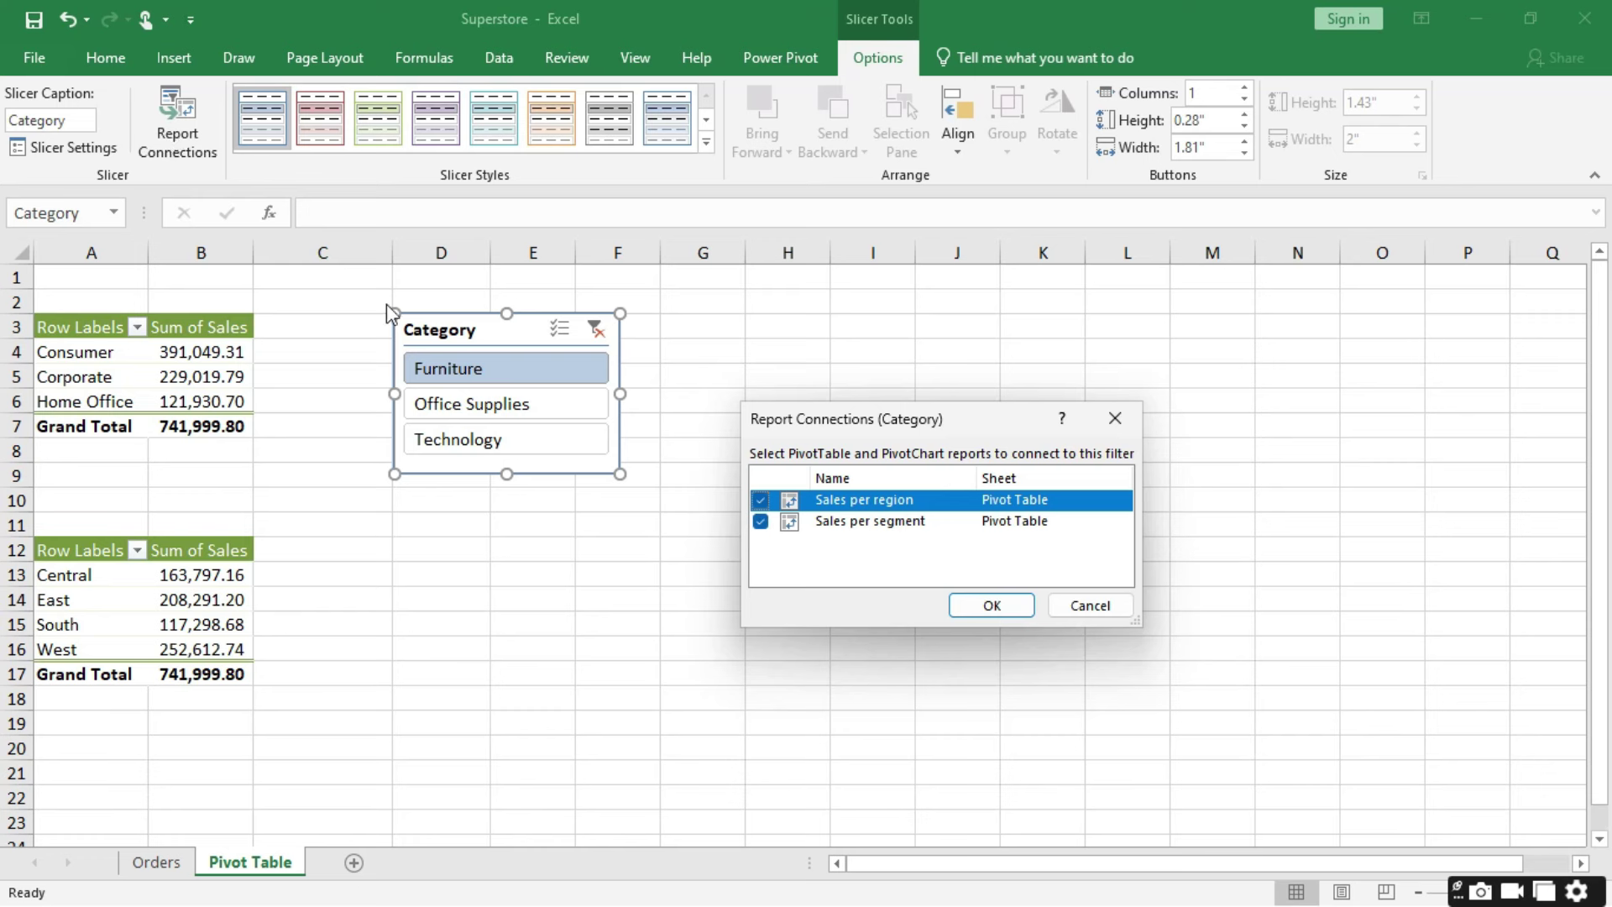
click(1010, 612)
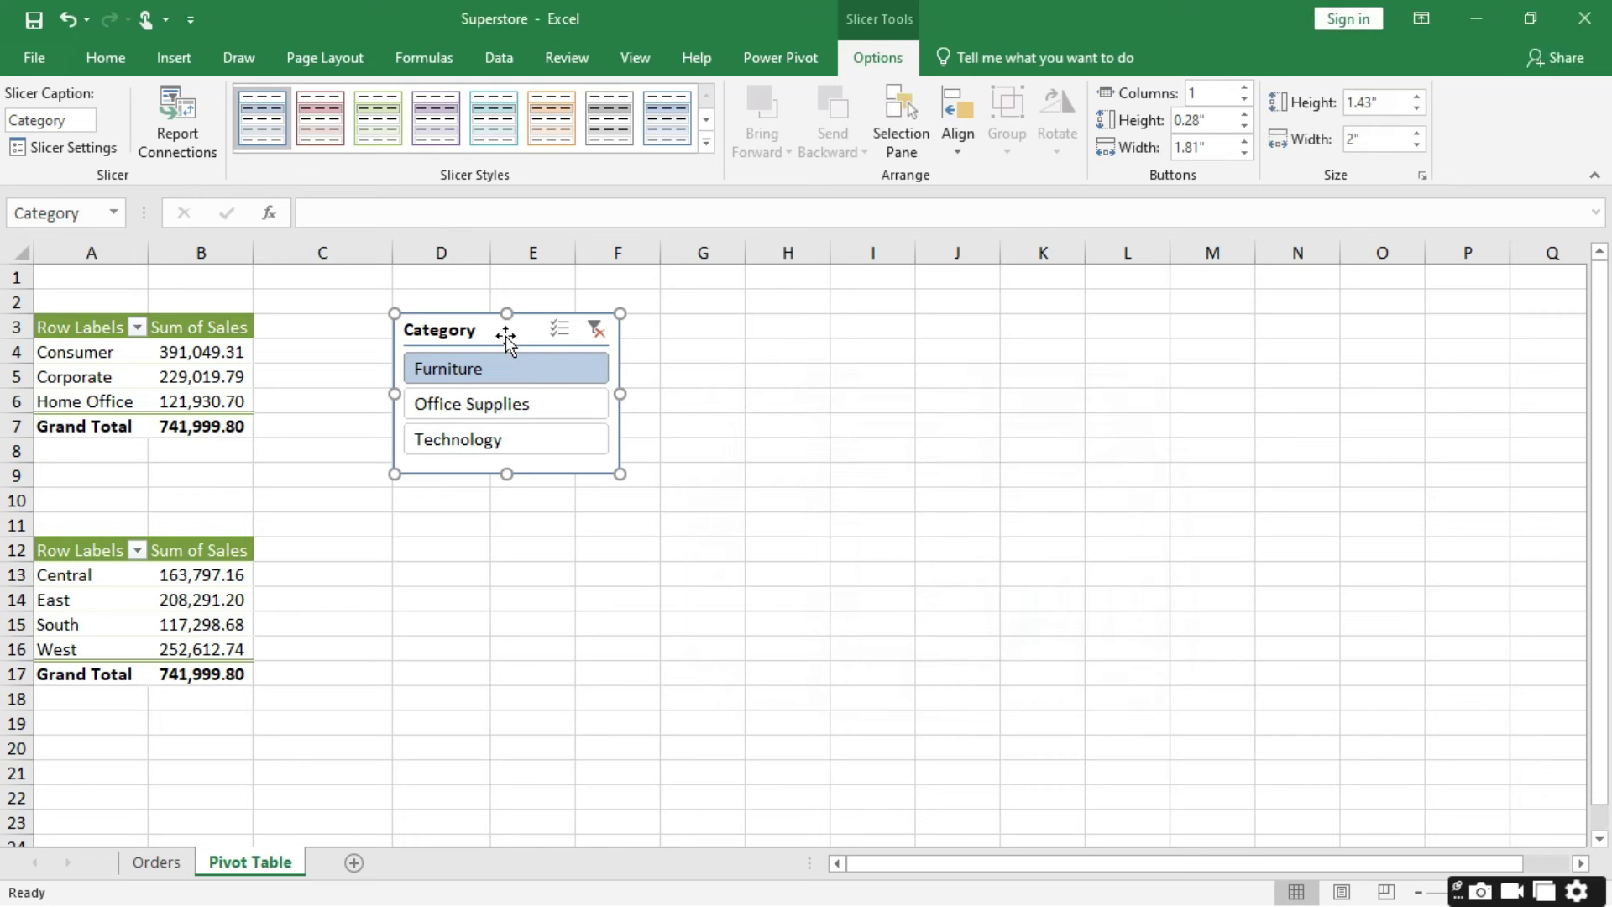
Step: Move the Category slicer directly beside the segment PivotTable, over columns C and D
drag(504, 334, 376, 334)
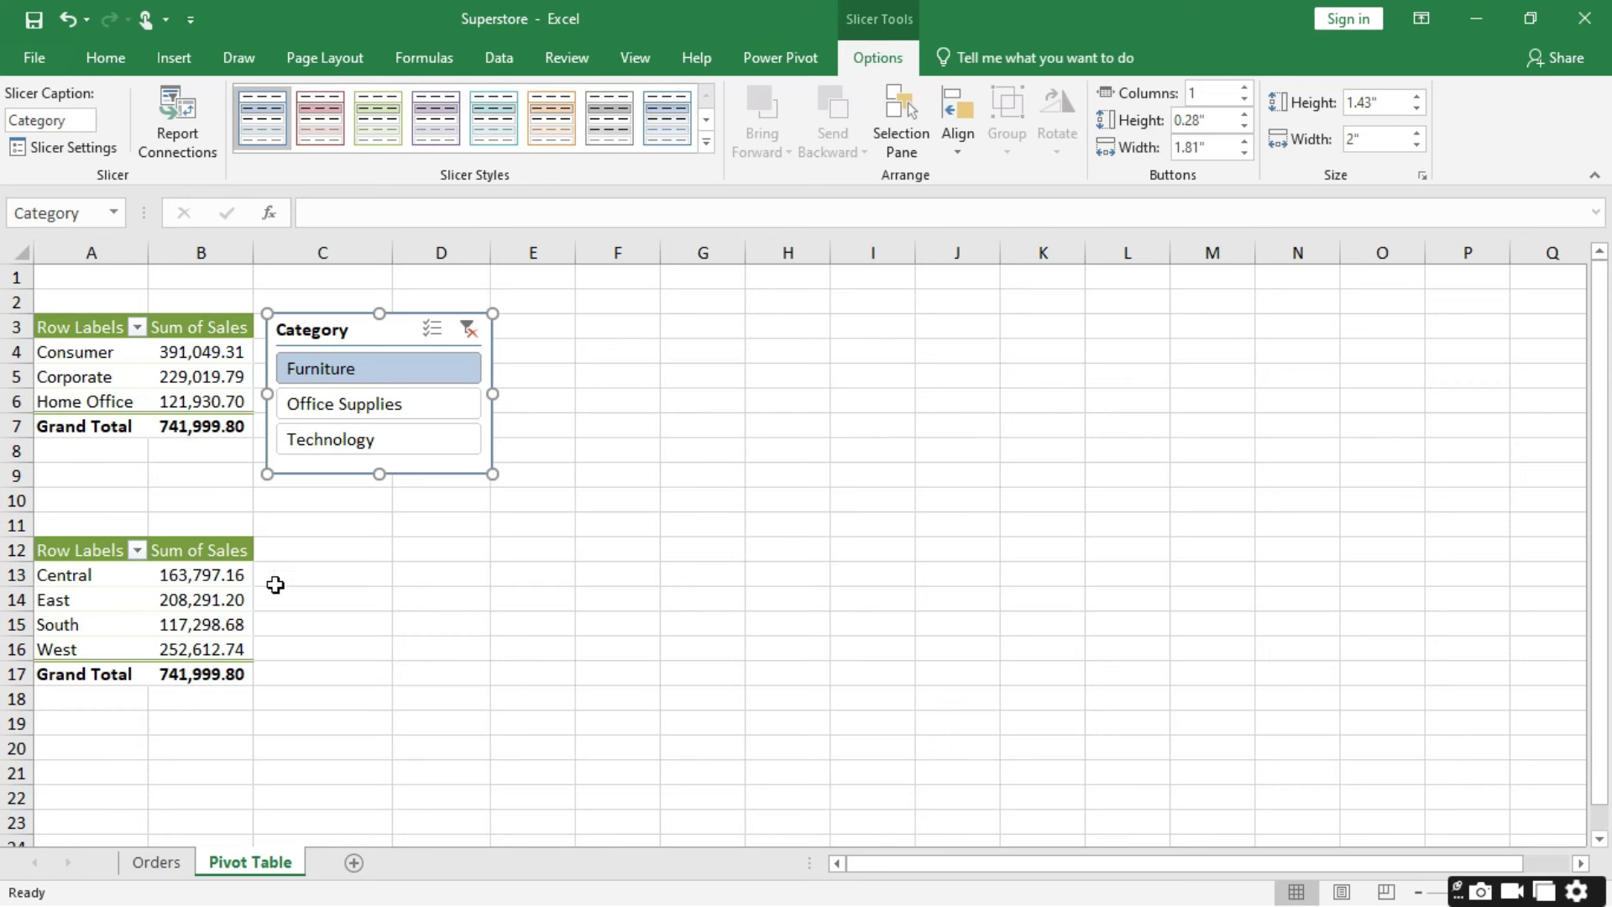
click(172, 507)
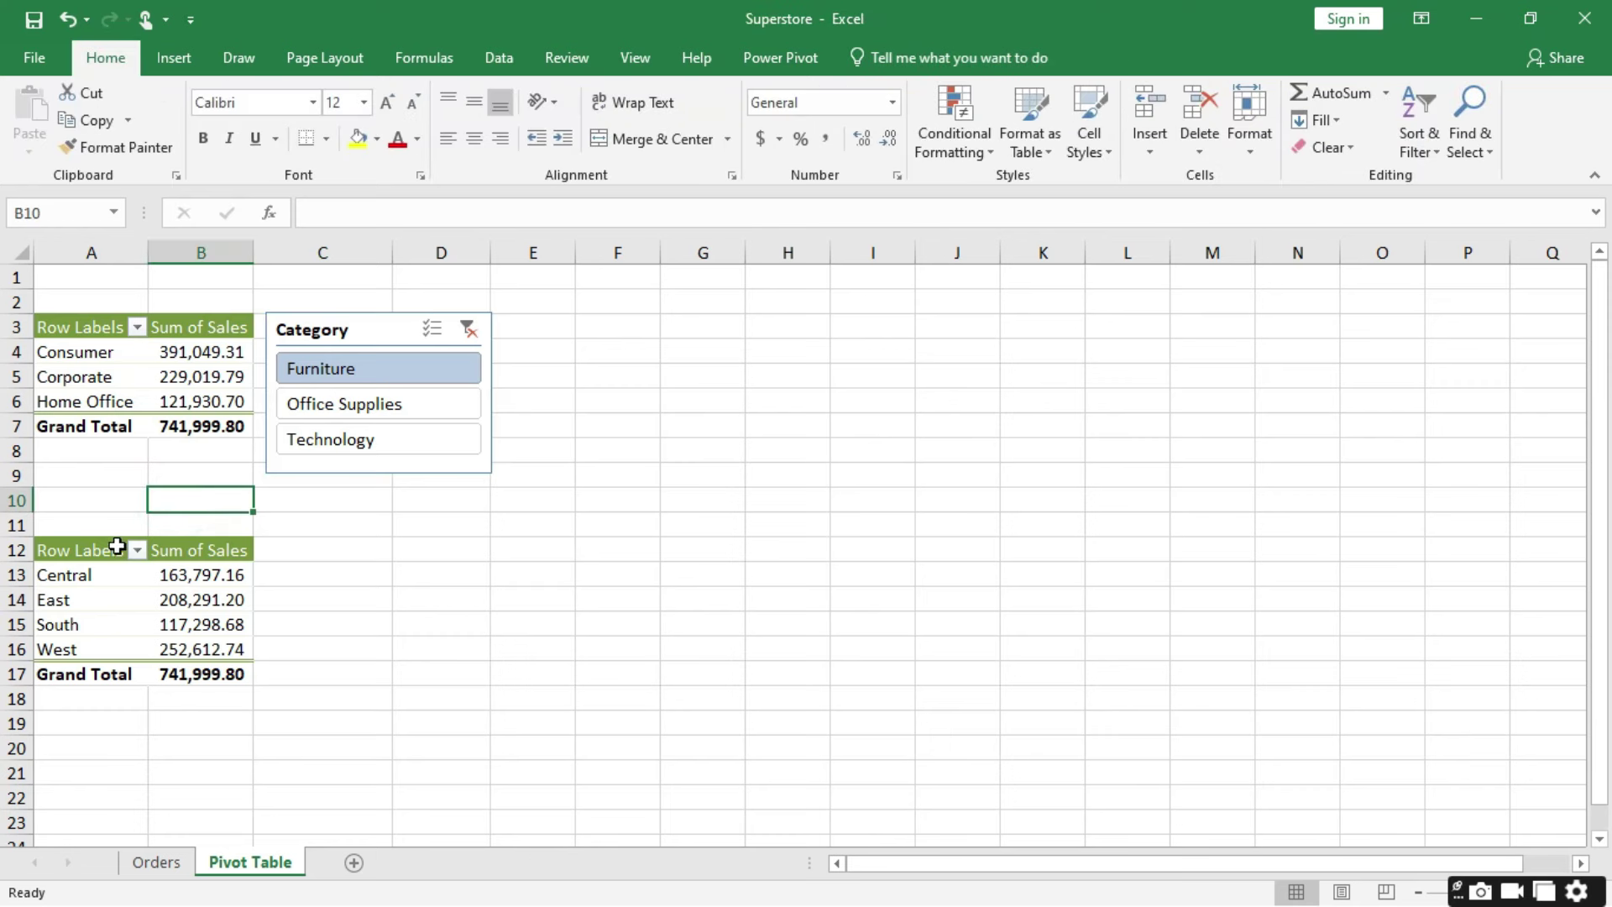
Step: Copy the region PivotTable in A12:B17 to F3 and widen columns F and G to fit its contents
drag(73, 554, 222, 669)
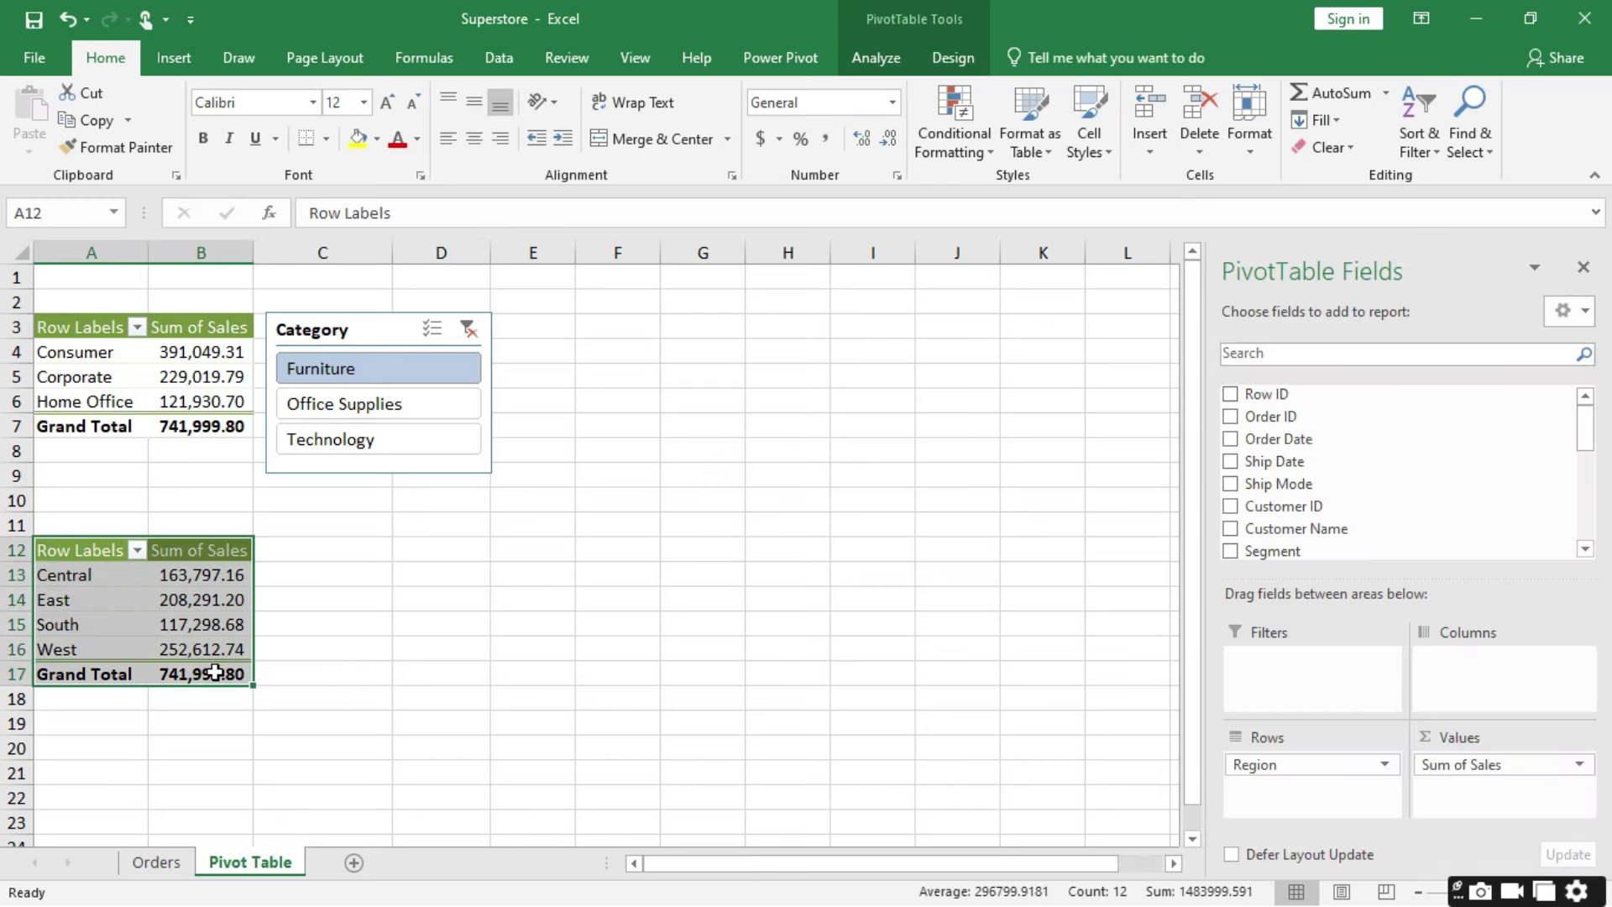
key(ctrl+c)
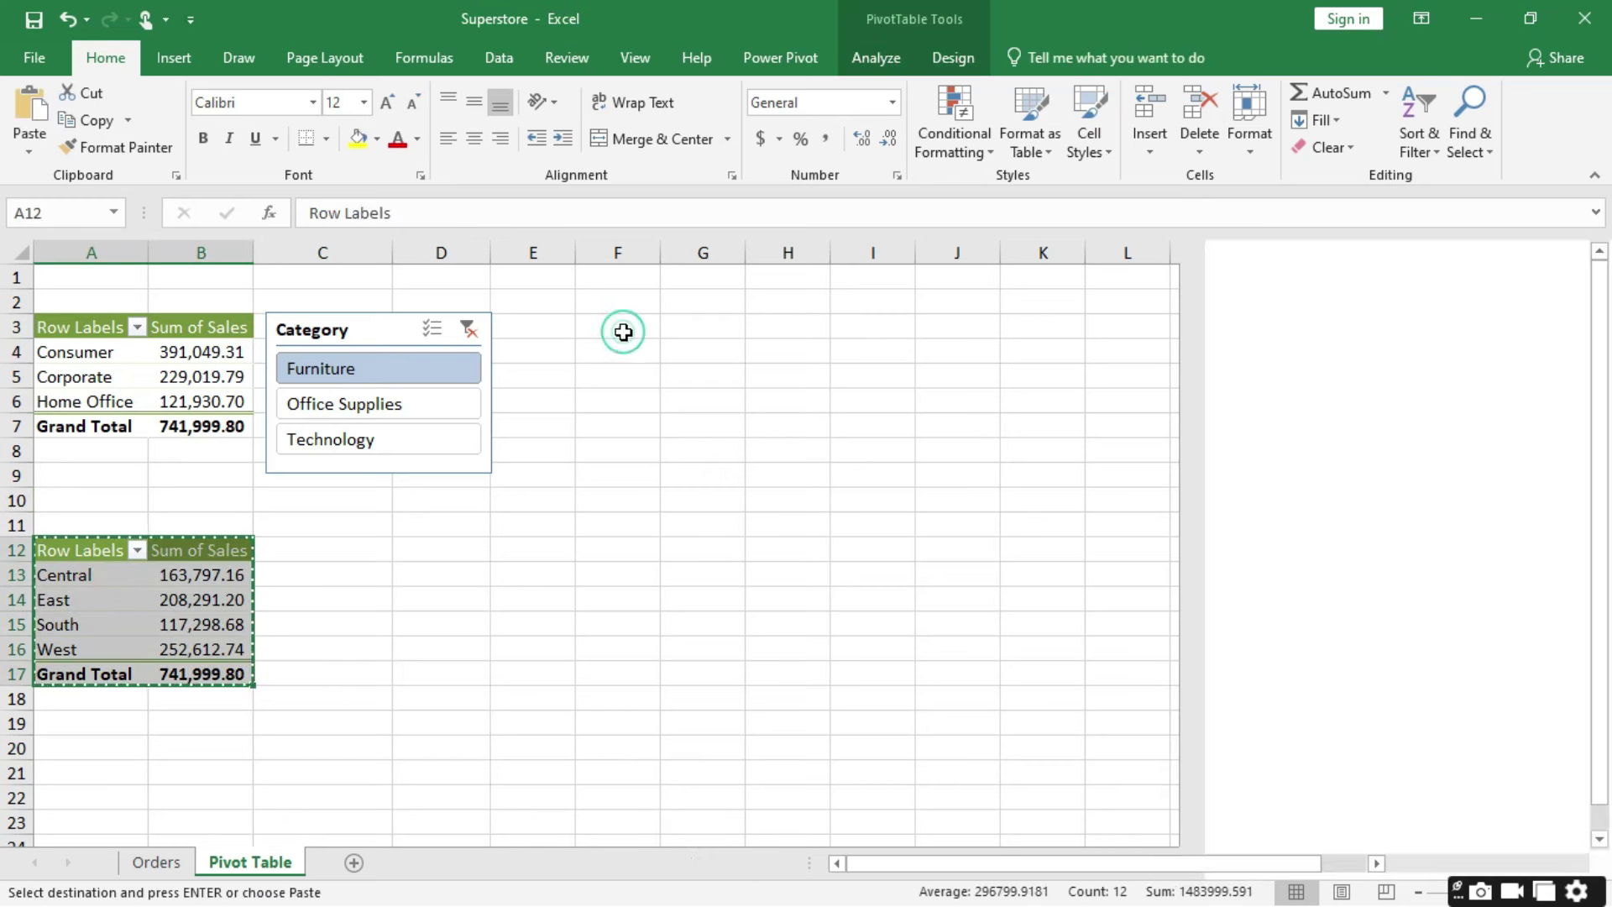
click(622, 332)
key(ctrl+v)
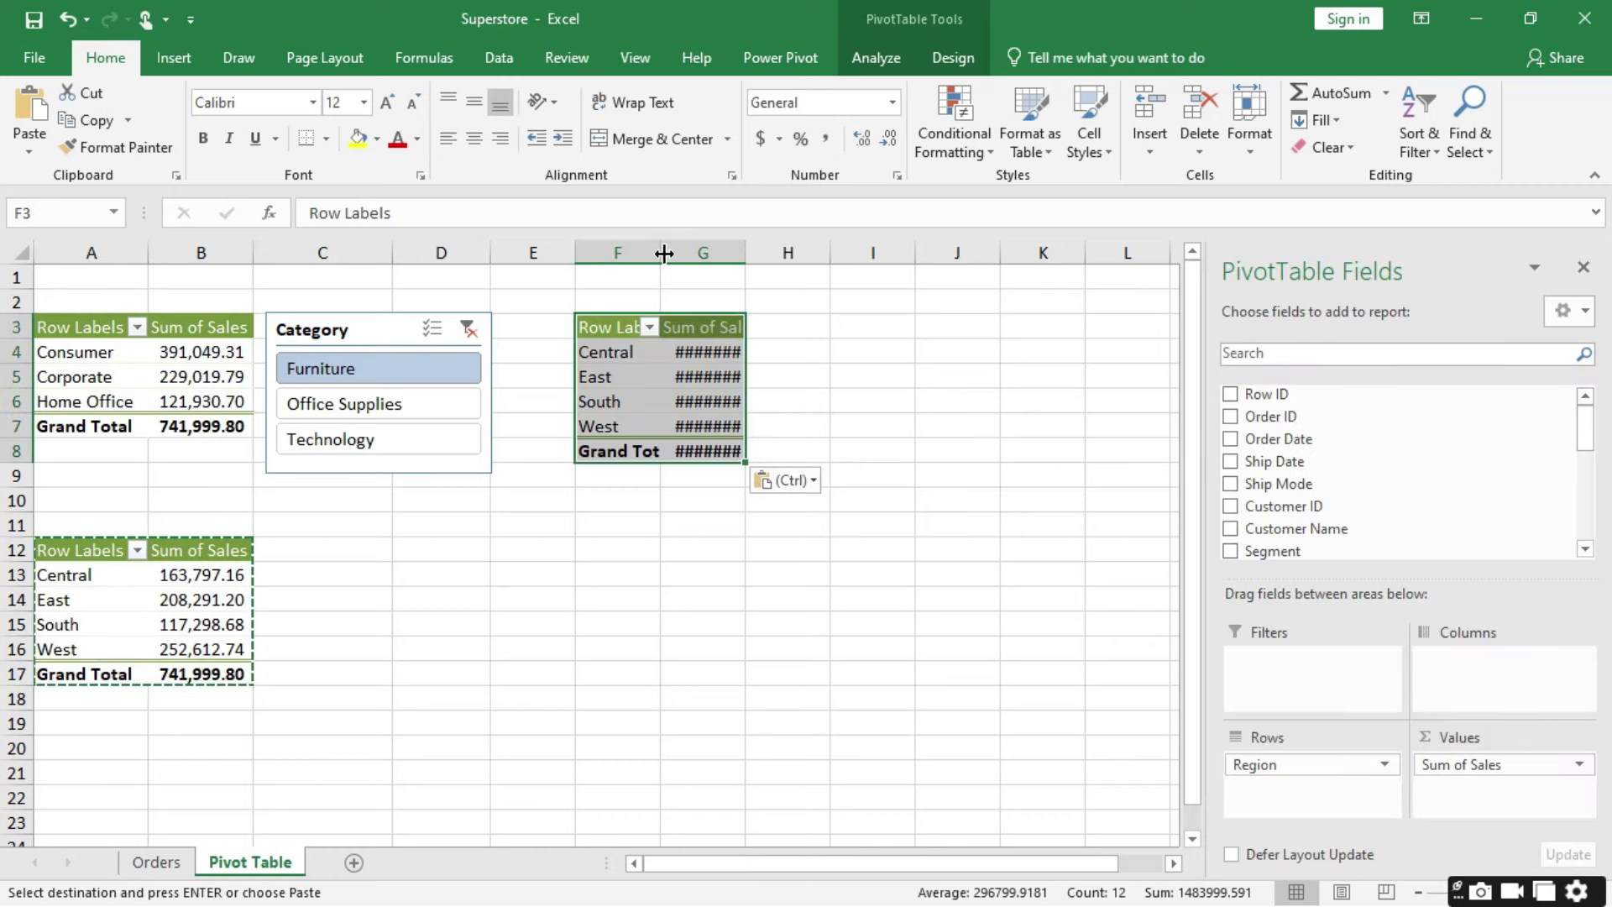
drag(660, 249, 690, 250)
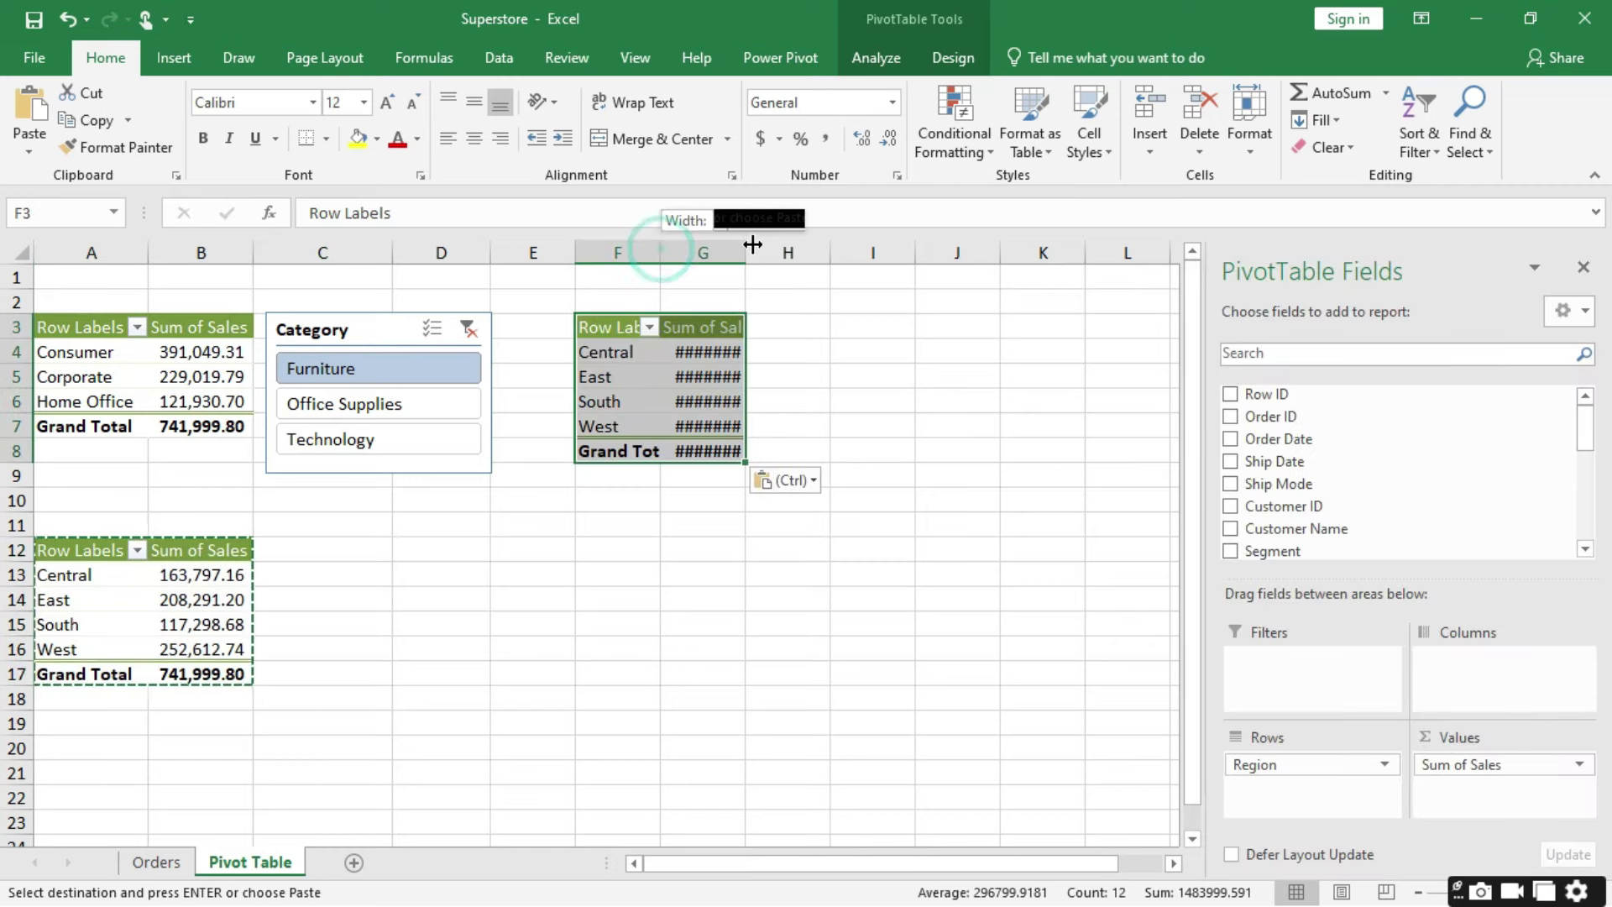
double_click(778, 244)
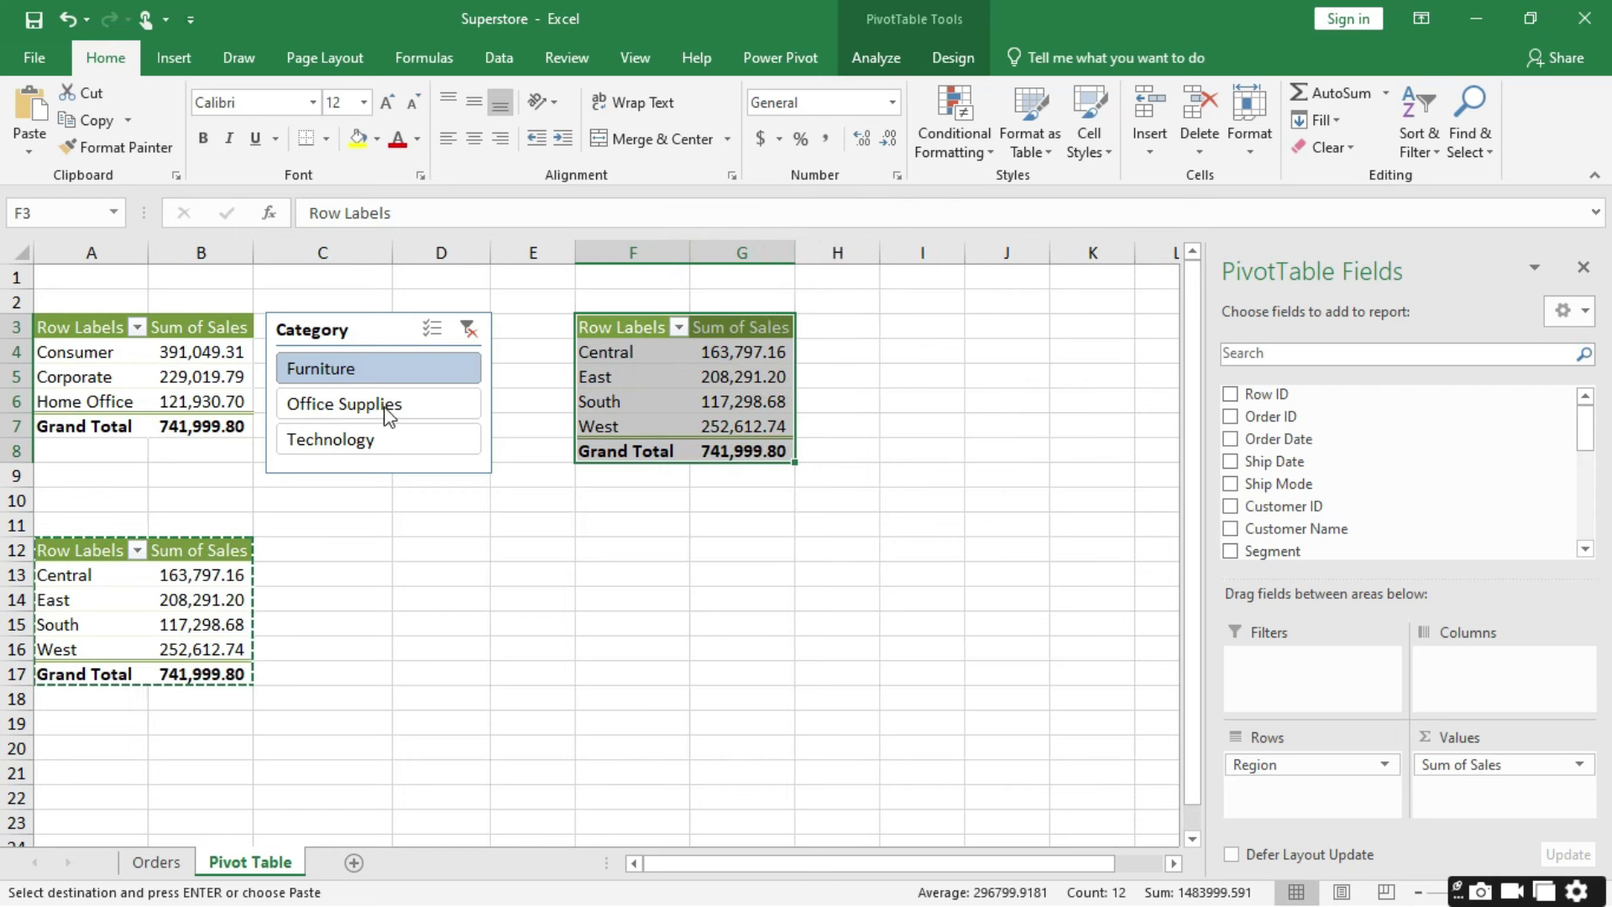
Step: Disconnect PivotTable4 from the Category slicer and test the remaining connections by filtering by Office Supplies and clearing the filter
right_click(384, 333)
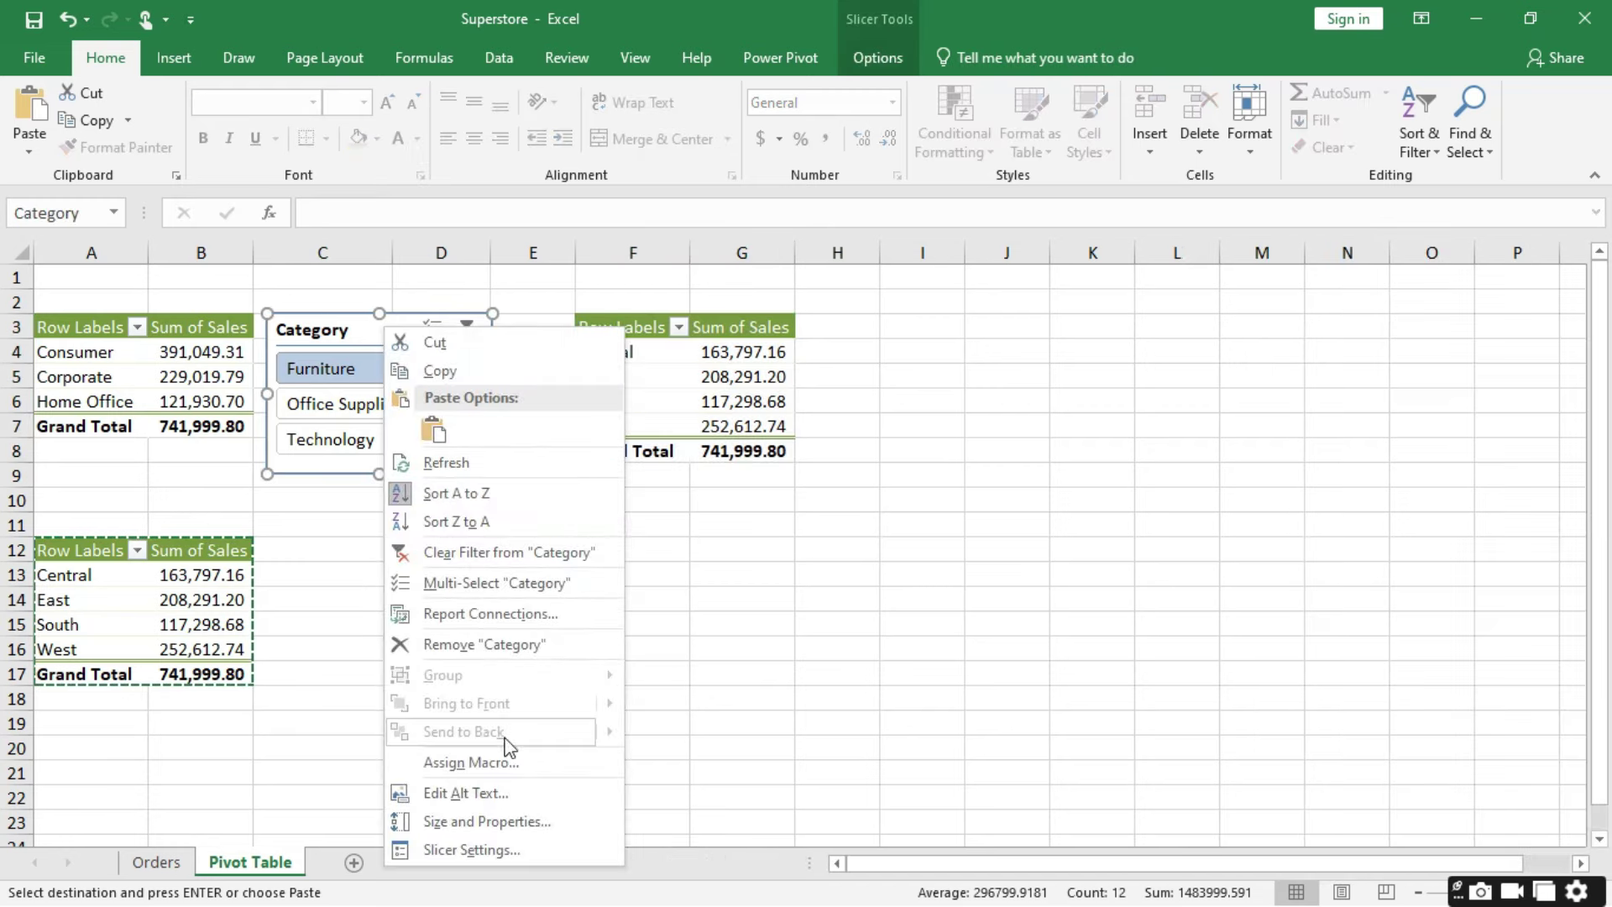
click(508, 613)
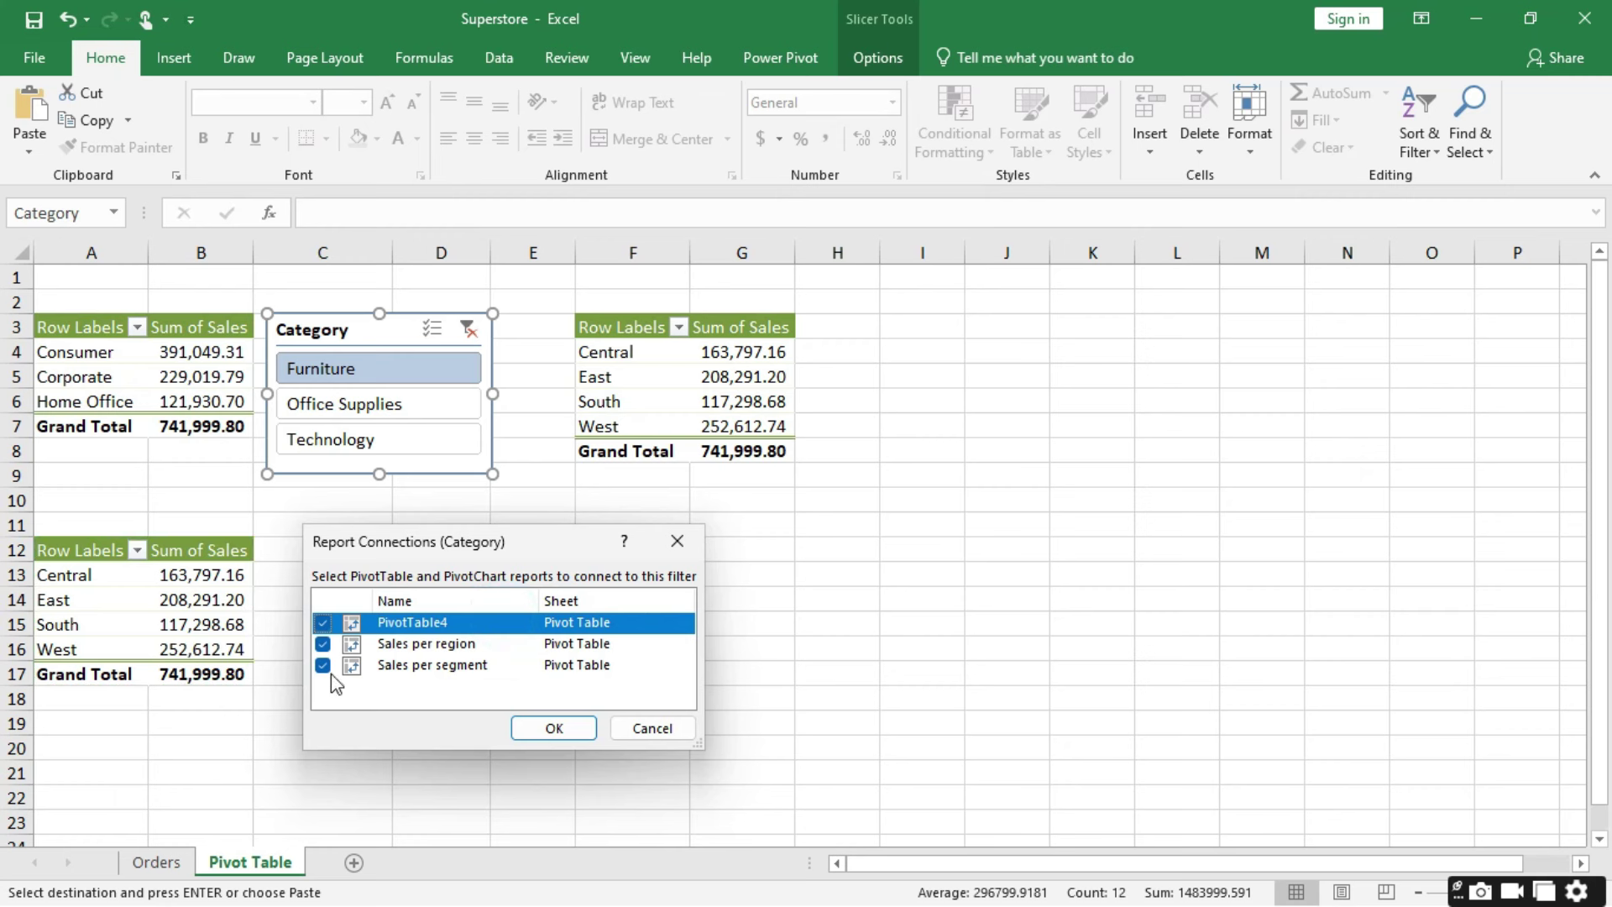
click(322, 623)
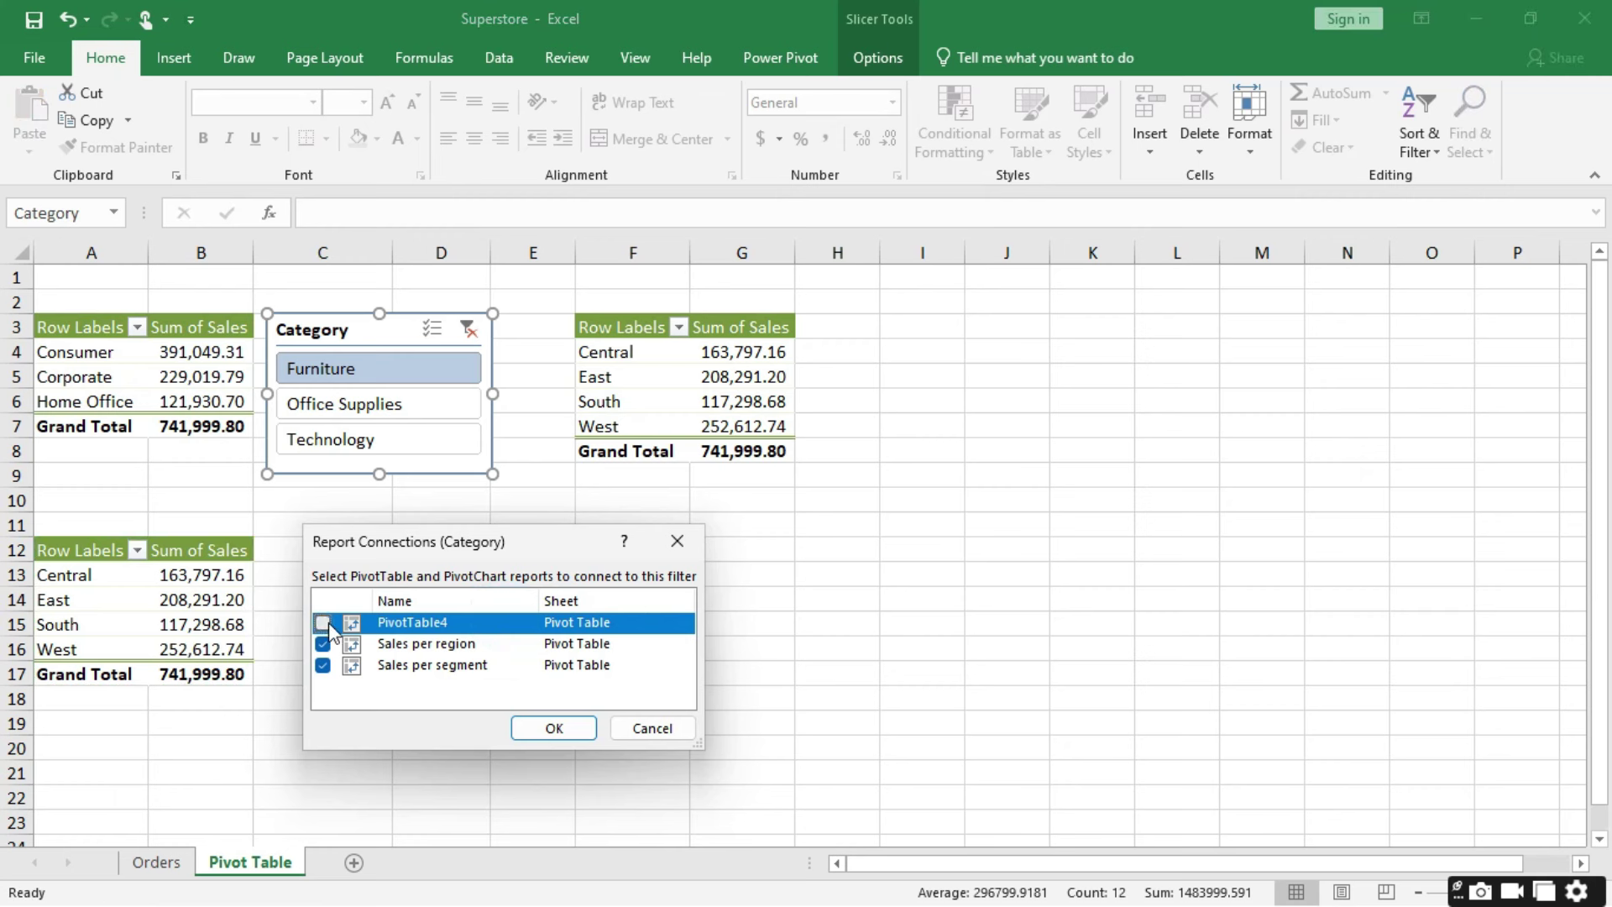
click(555, 728)
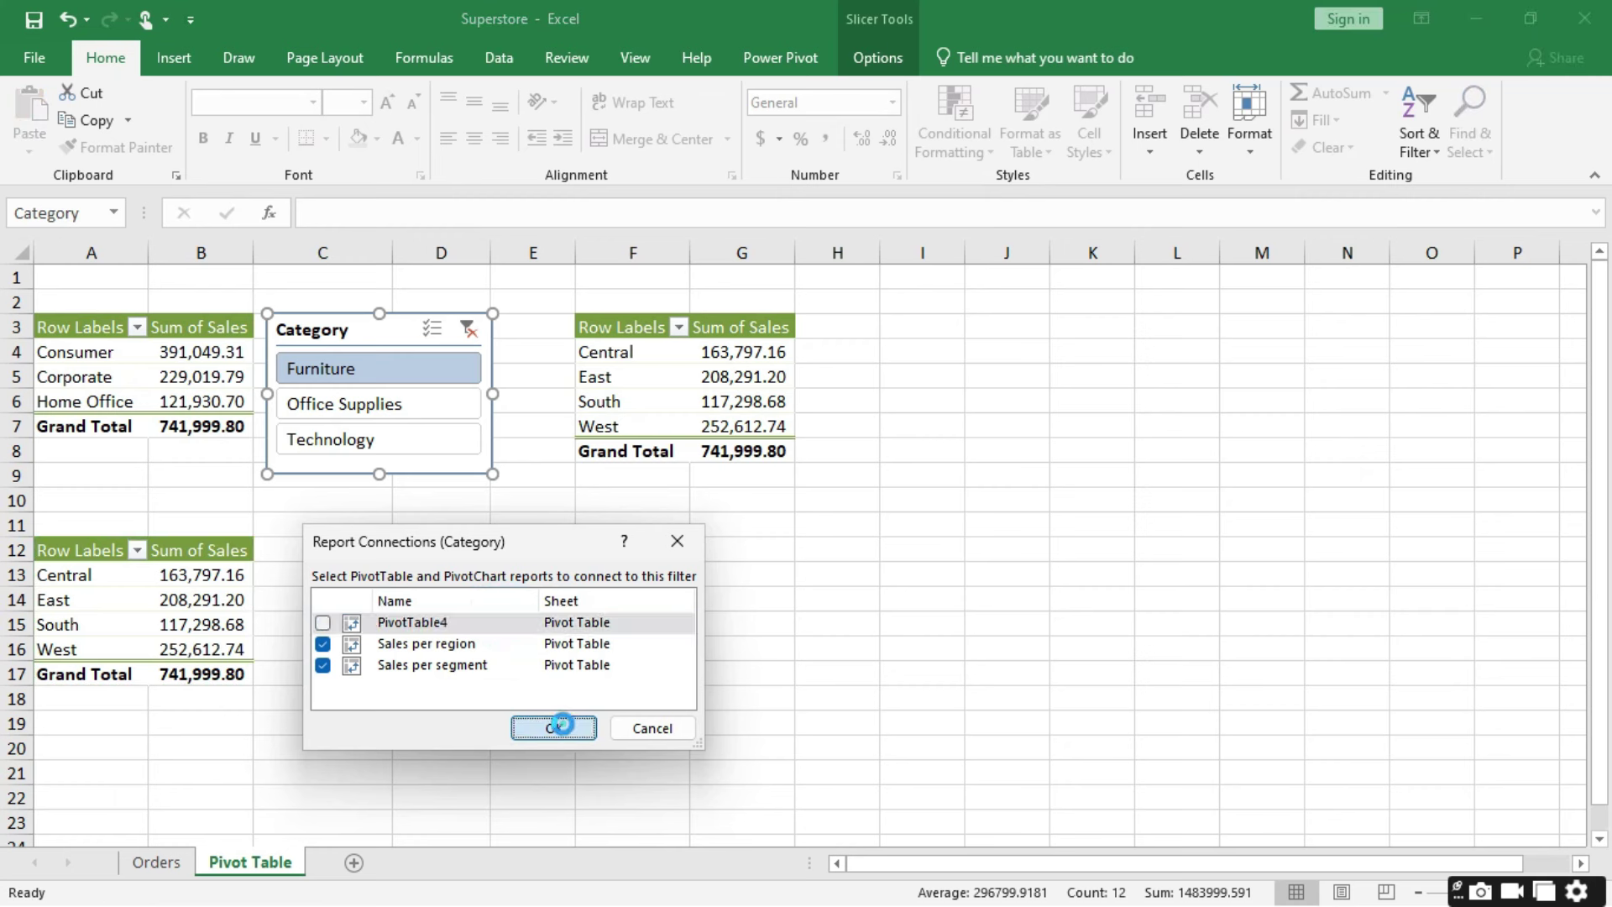
click(351, 409)
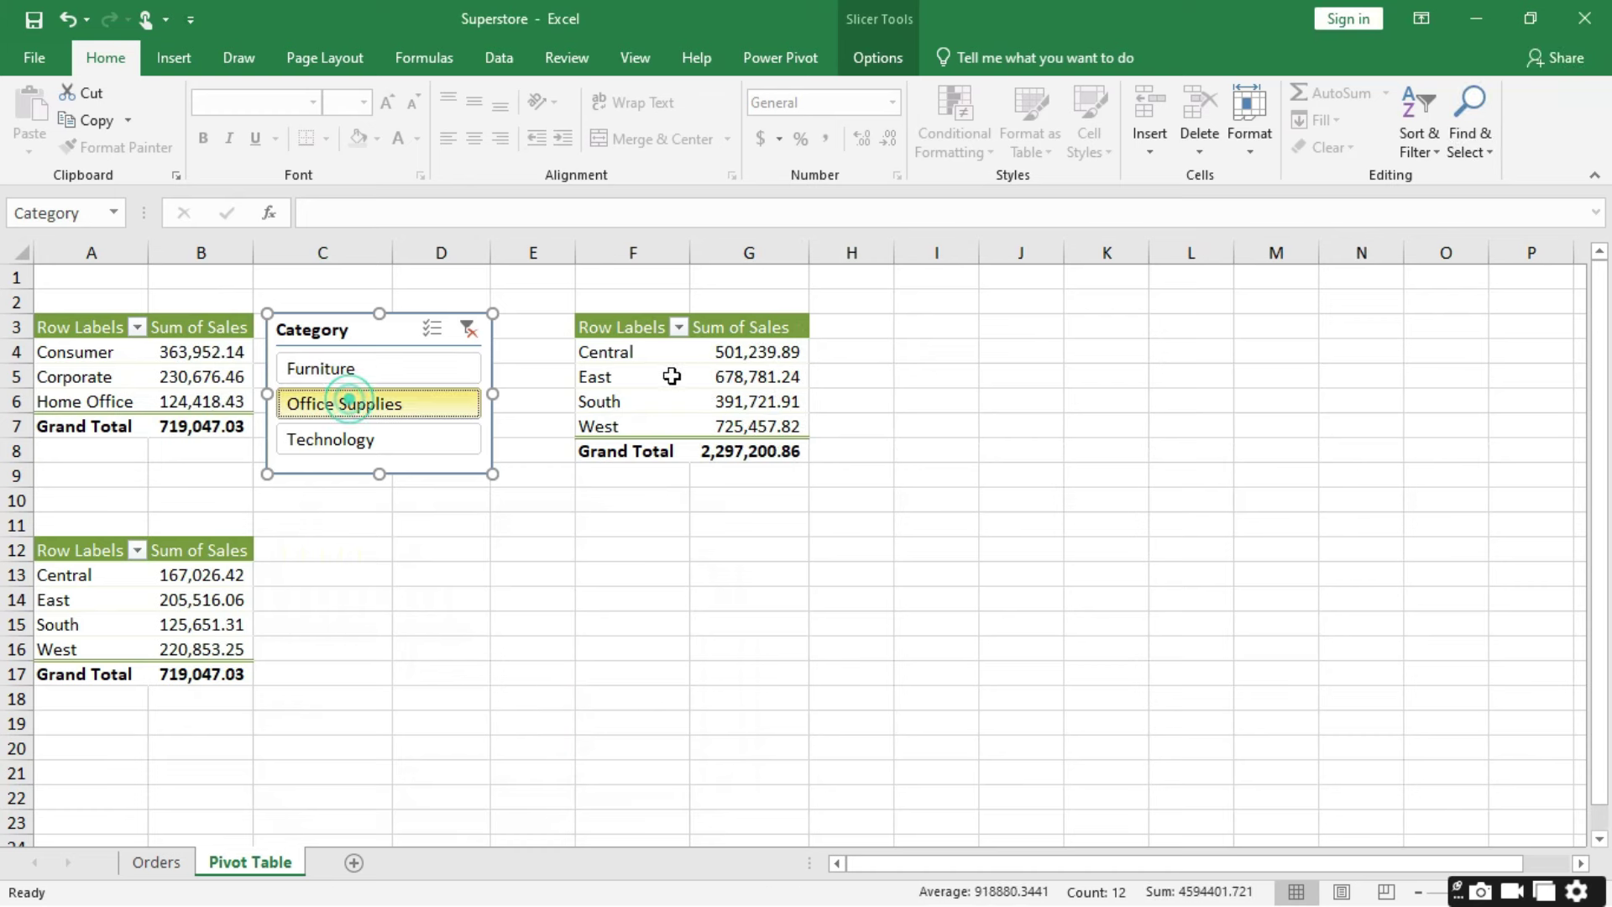
click(470, 331)
Step: Replace Region with Order Date in the rows of the PivotTable at F3 and enlarge the field areas section
click(644, 376)
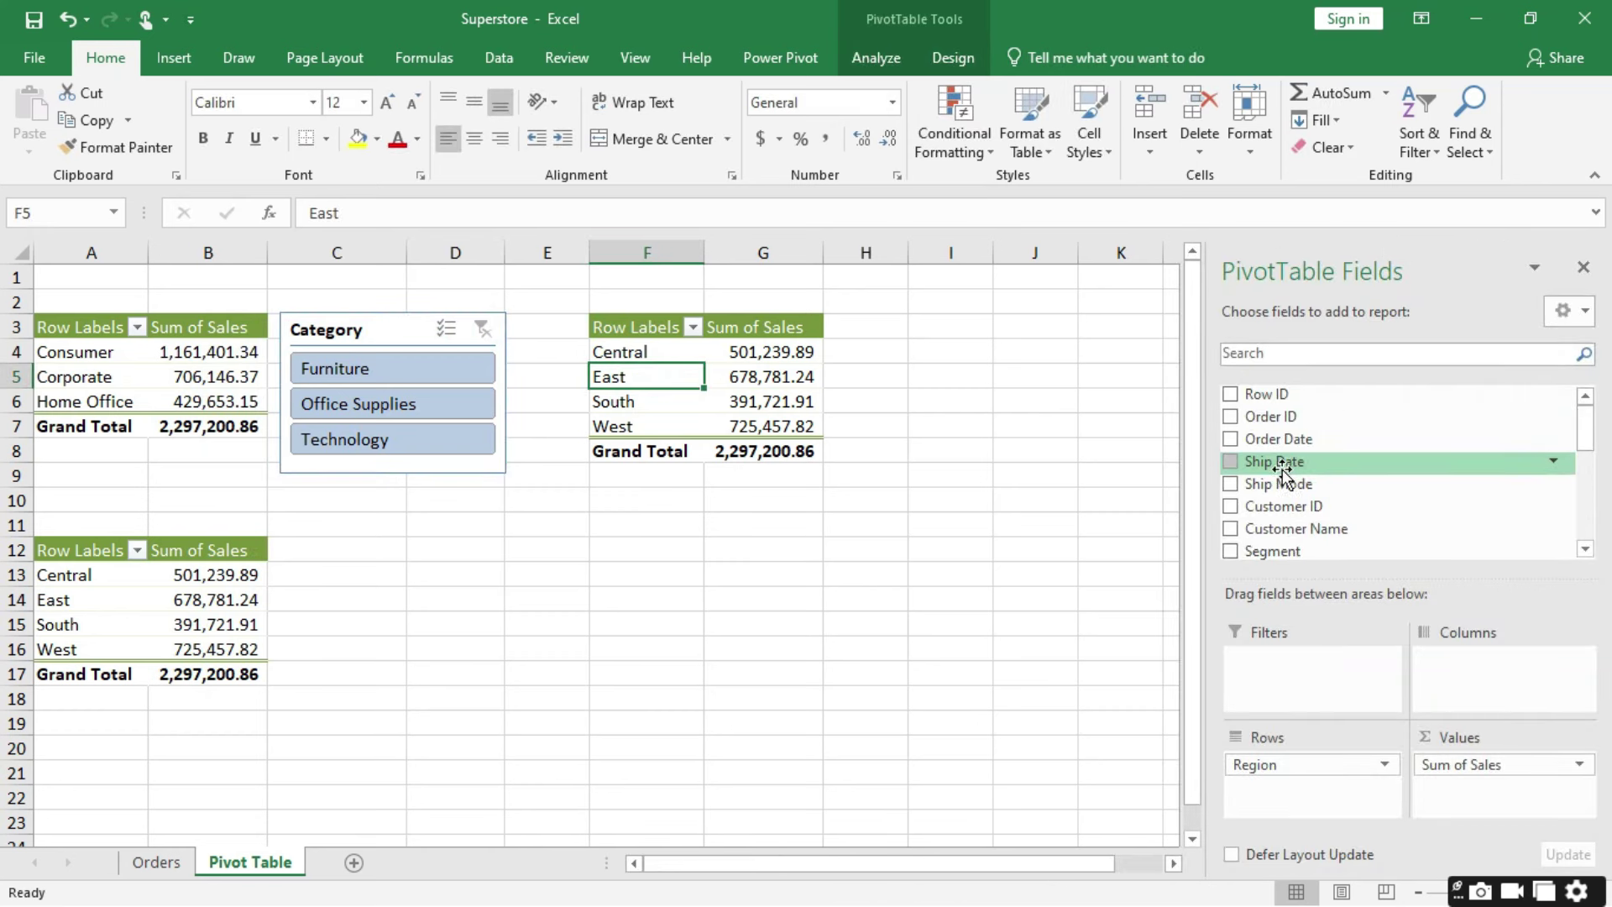
drag(1315, 438, 1333, 486)
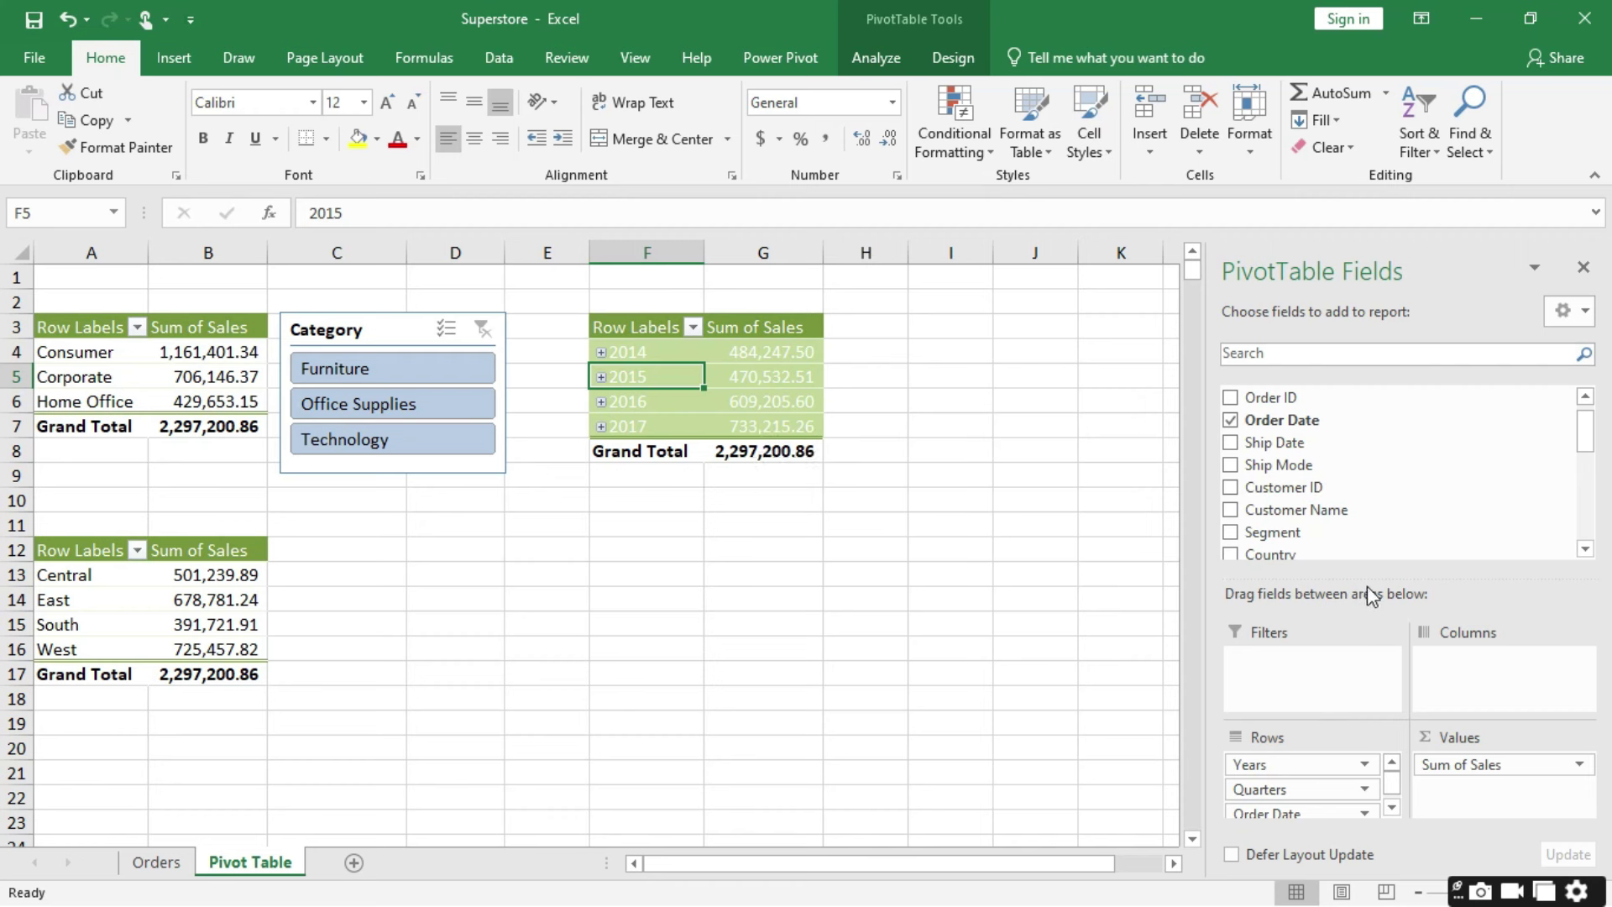
drag(1369, 580, 1375, 535)
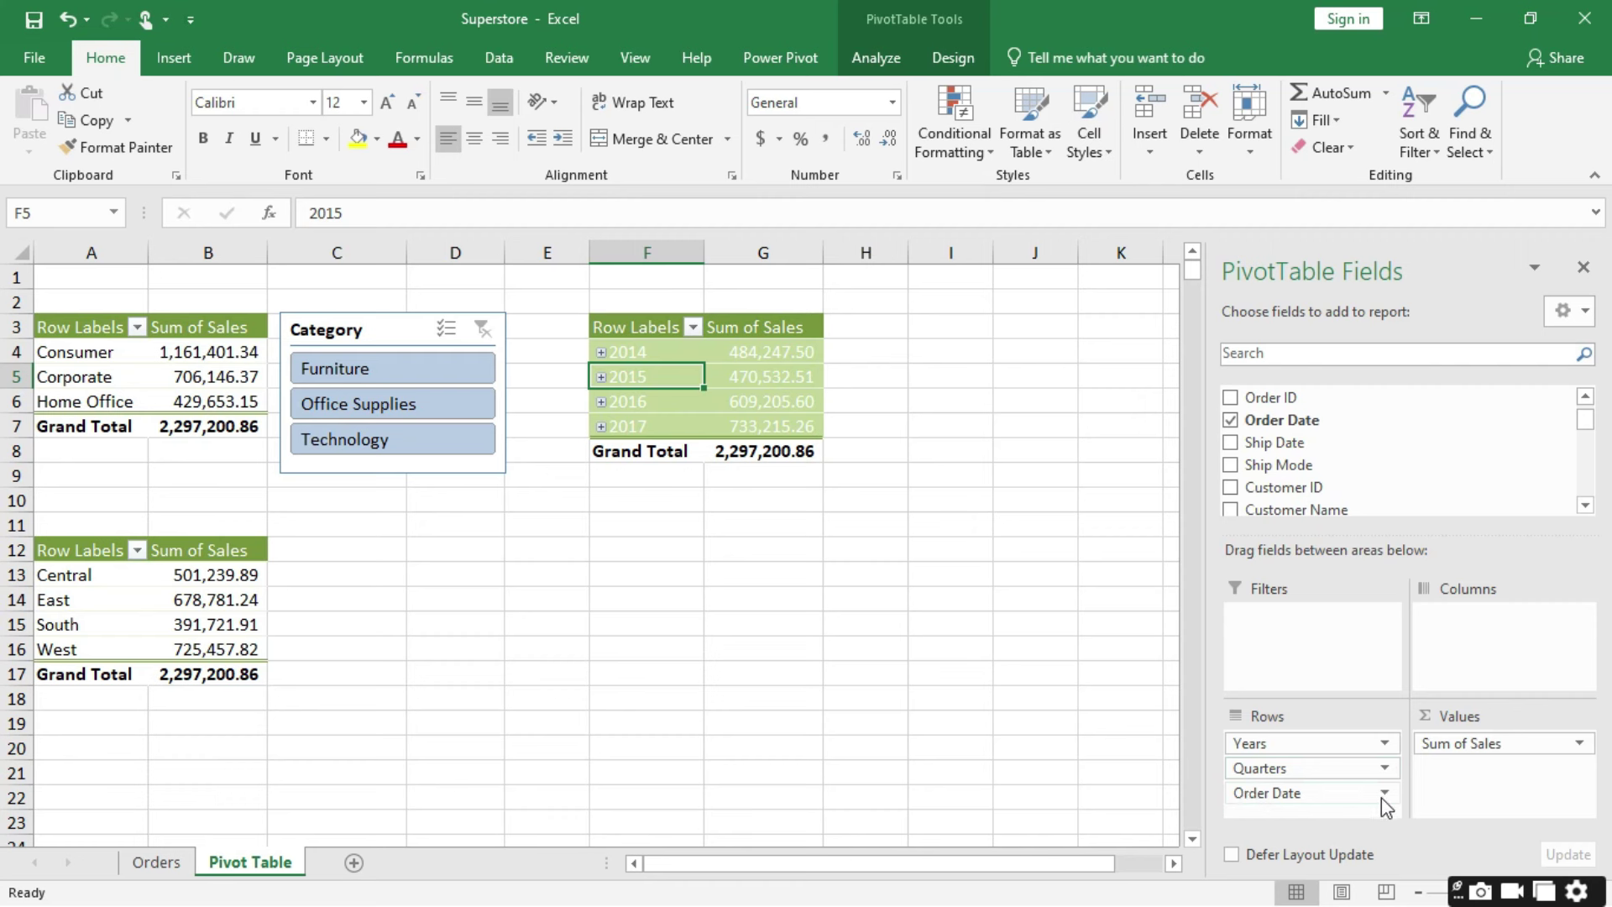
Step: Expand the years 2014 to 2017 in the PivotTable at F3 into quarters, and Qtr1 into months
click(601, 353)
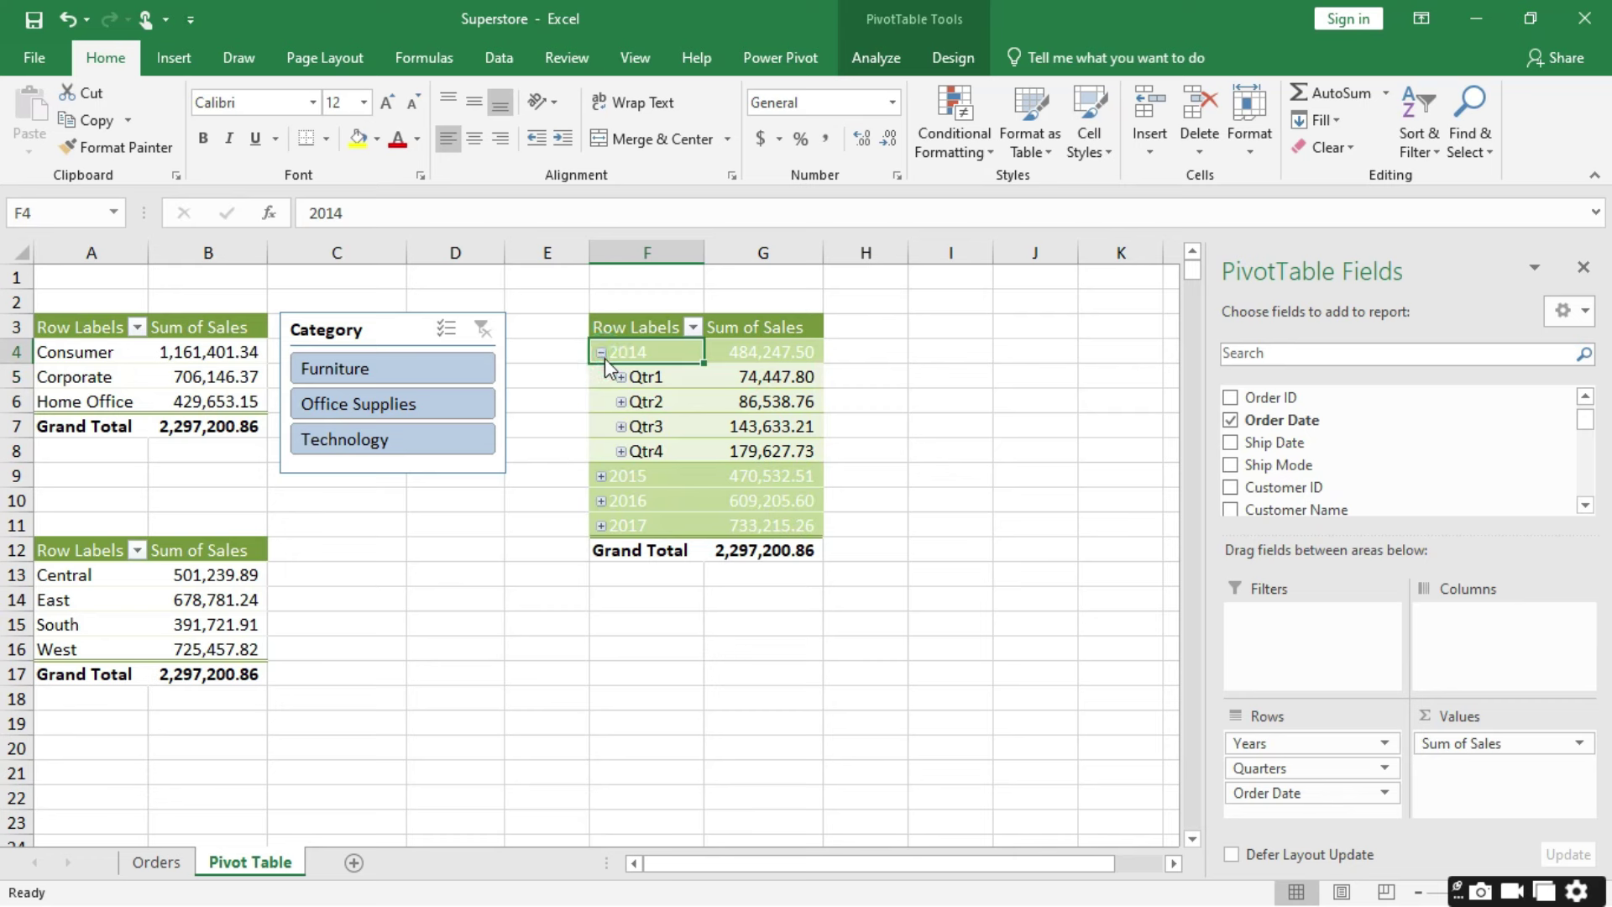
click(601, 476)
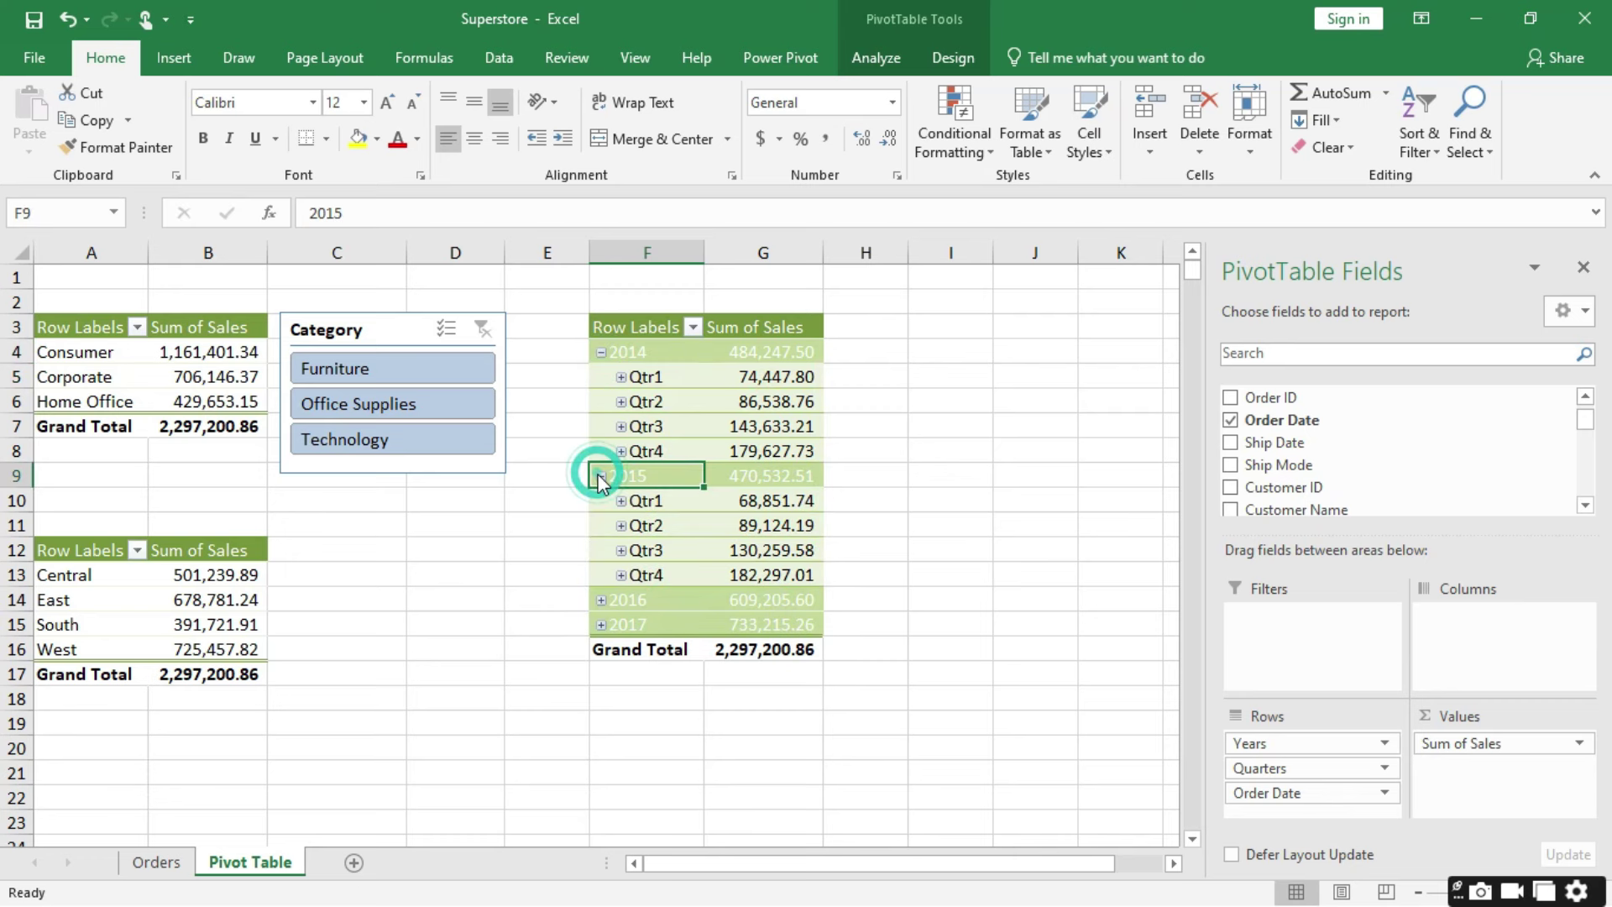
click(601, 600)
click(601, 724)
click(621, 377)
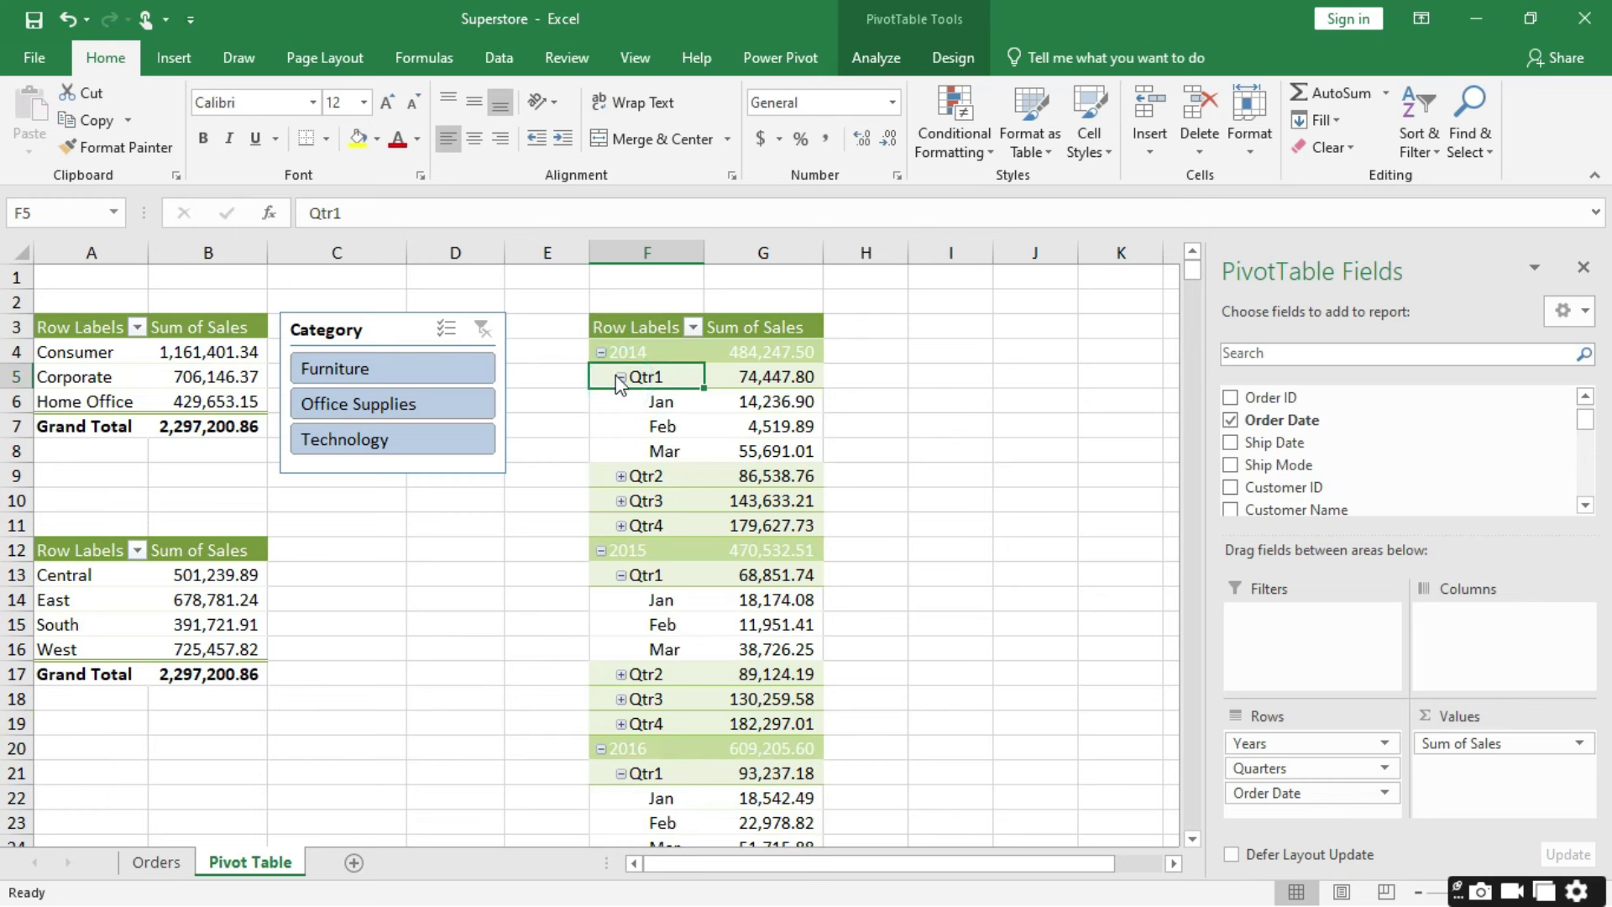
Step: Collapse Qtr1 in the PivotTable at F3 and remove Quarters and Order Date from its rows, keeping only Years
click(621, 377)
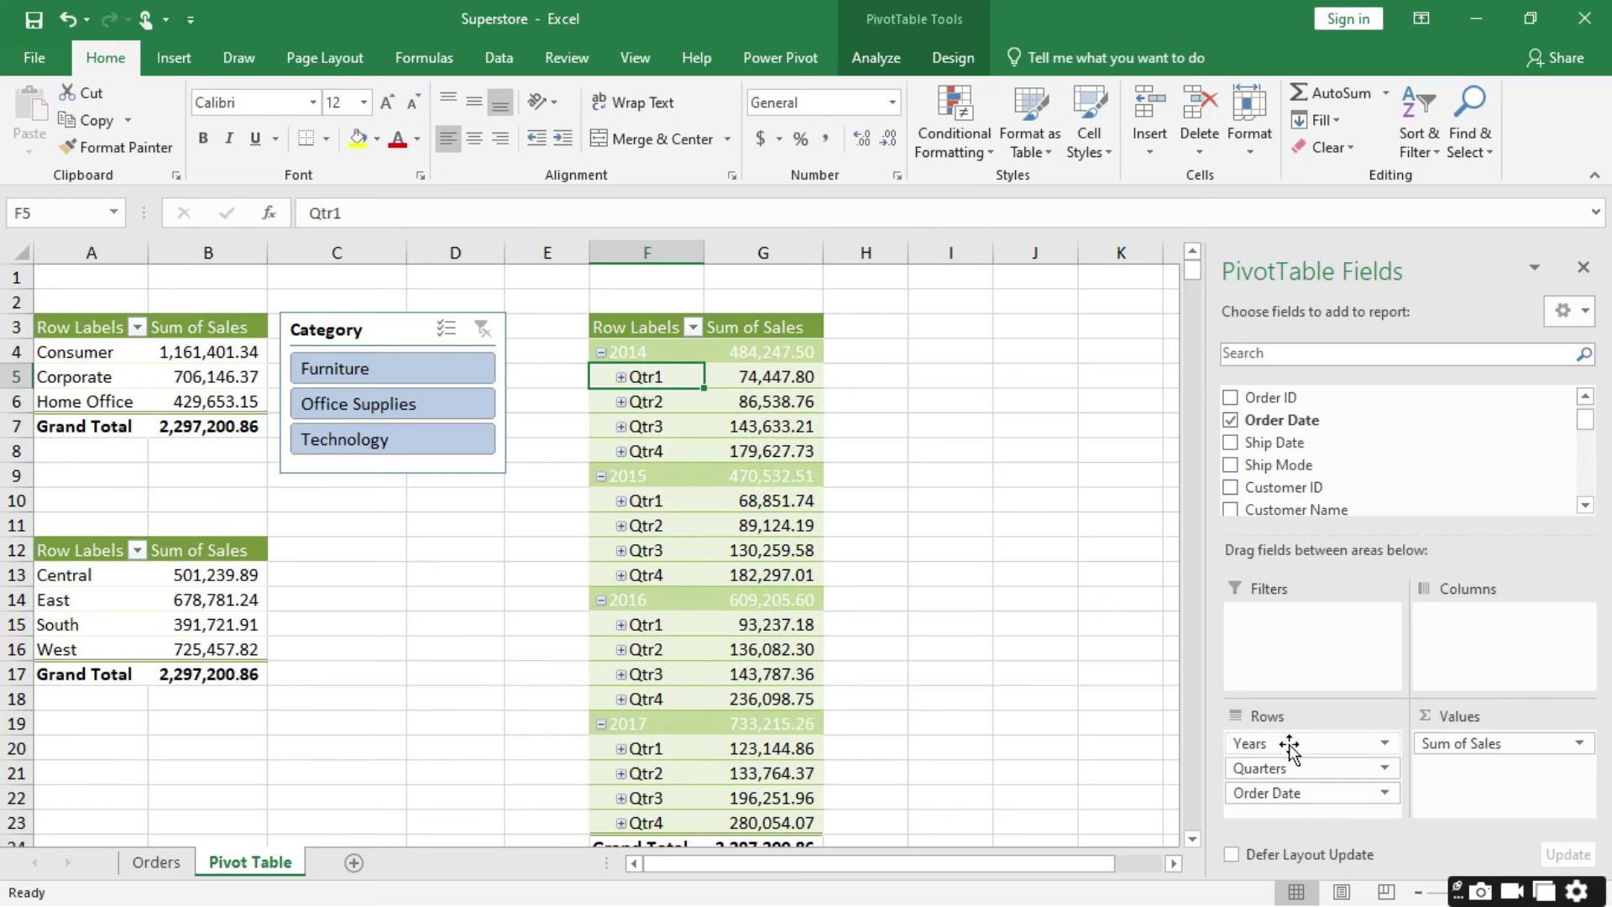
drag(1289, 768, 1389, 508)
drag(1312, 772, 1371, 504)
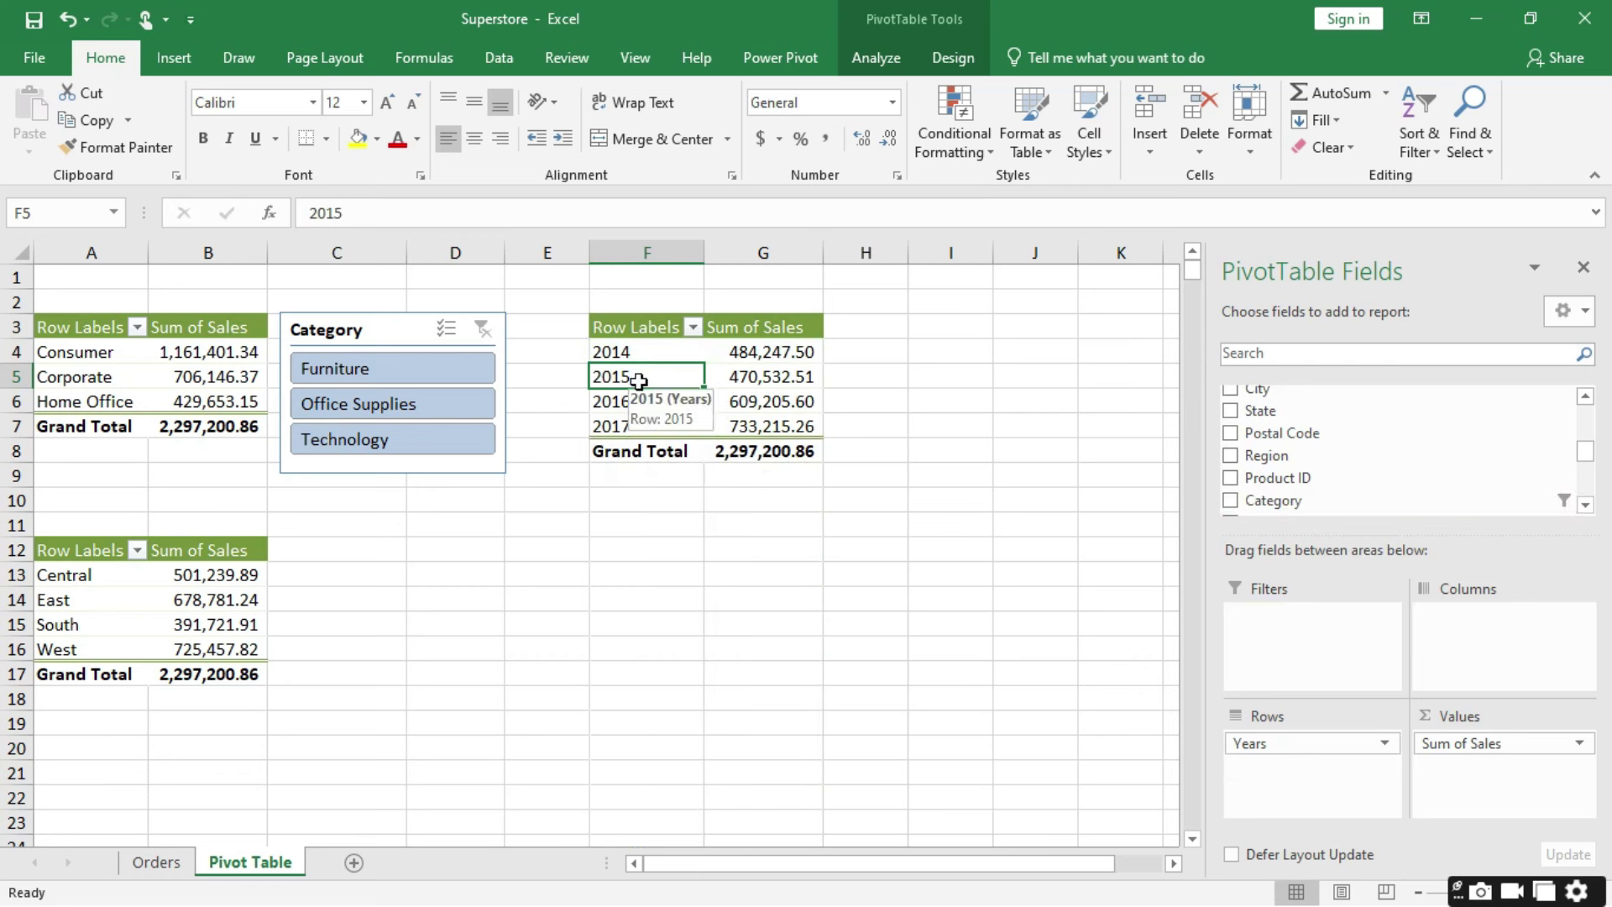
click(760, 370)
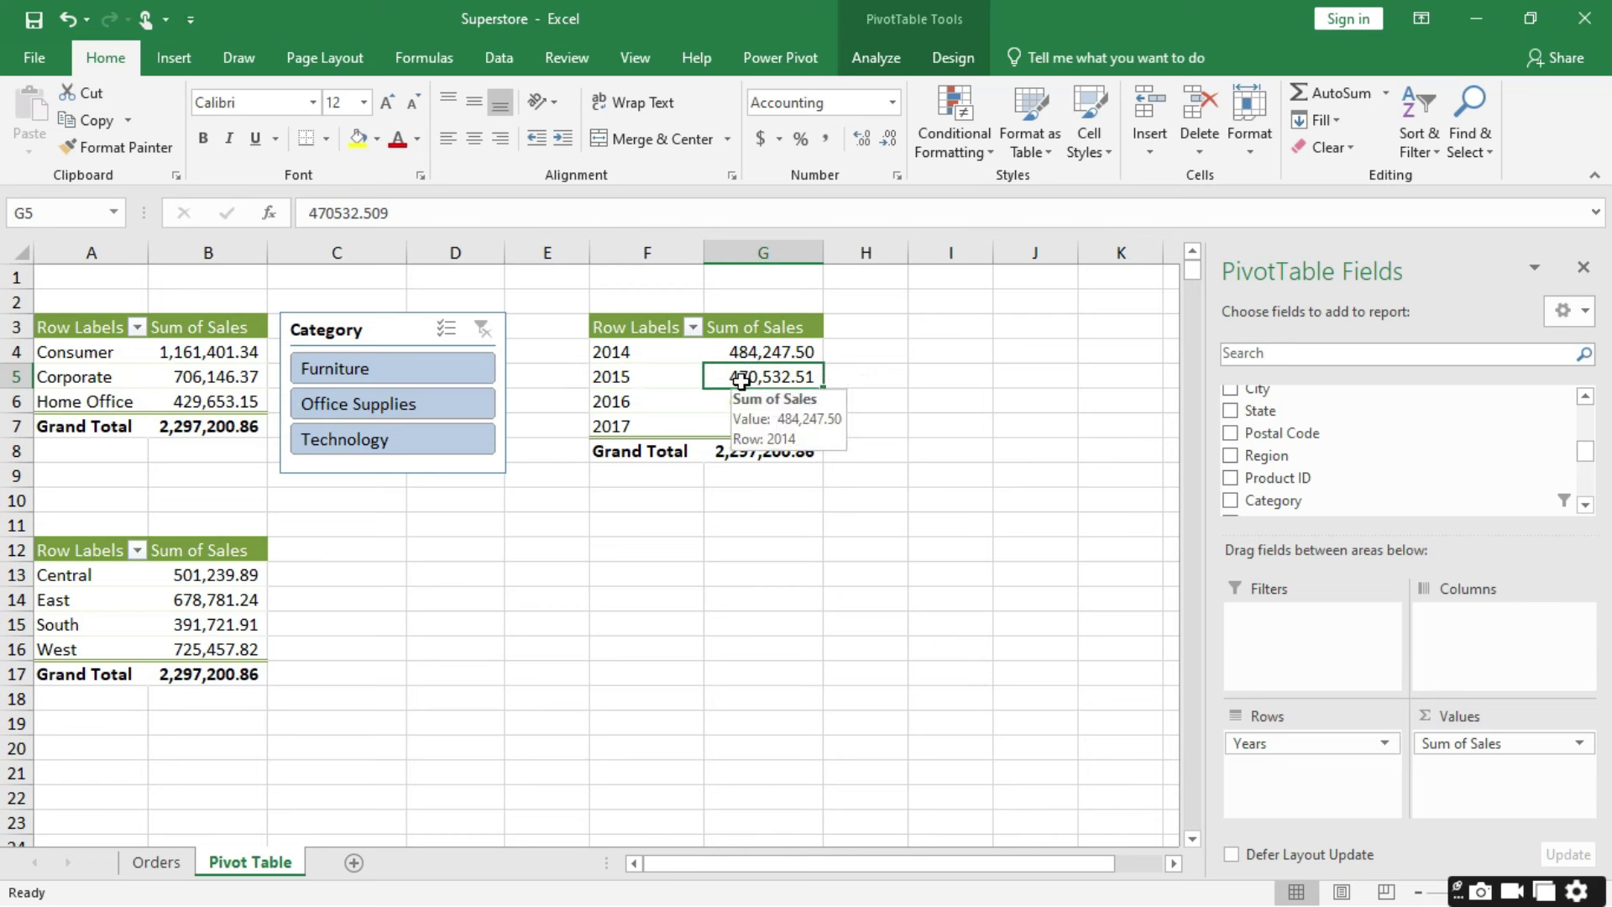
Step: Insert an Order Date timeline for the PivotTable at F3, place it just below the table and resize it to about 1.49" by 3.68"
click(631, 375)
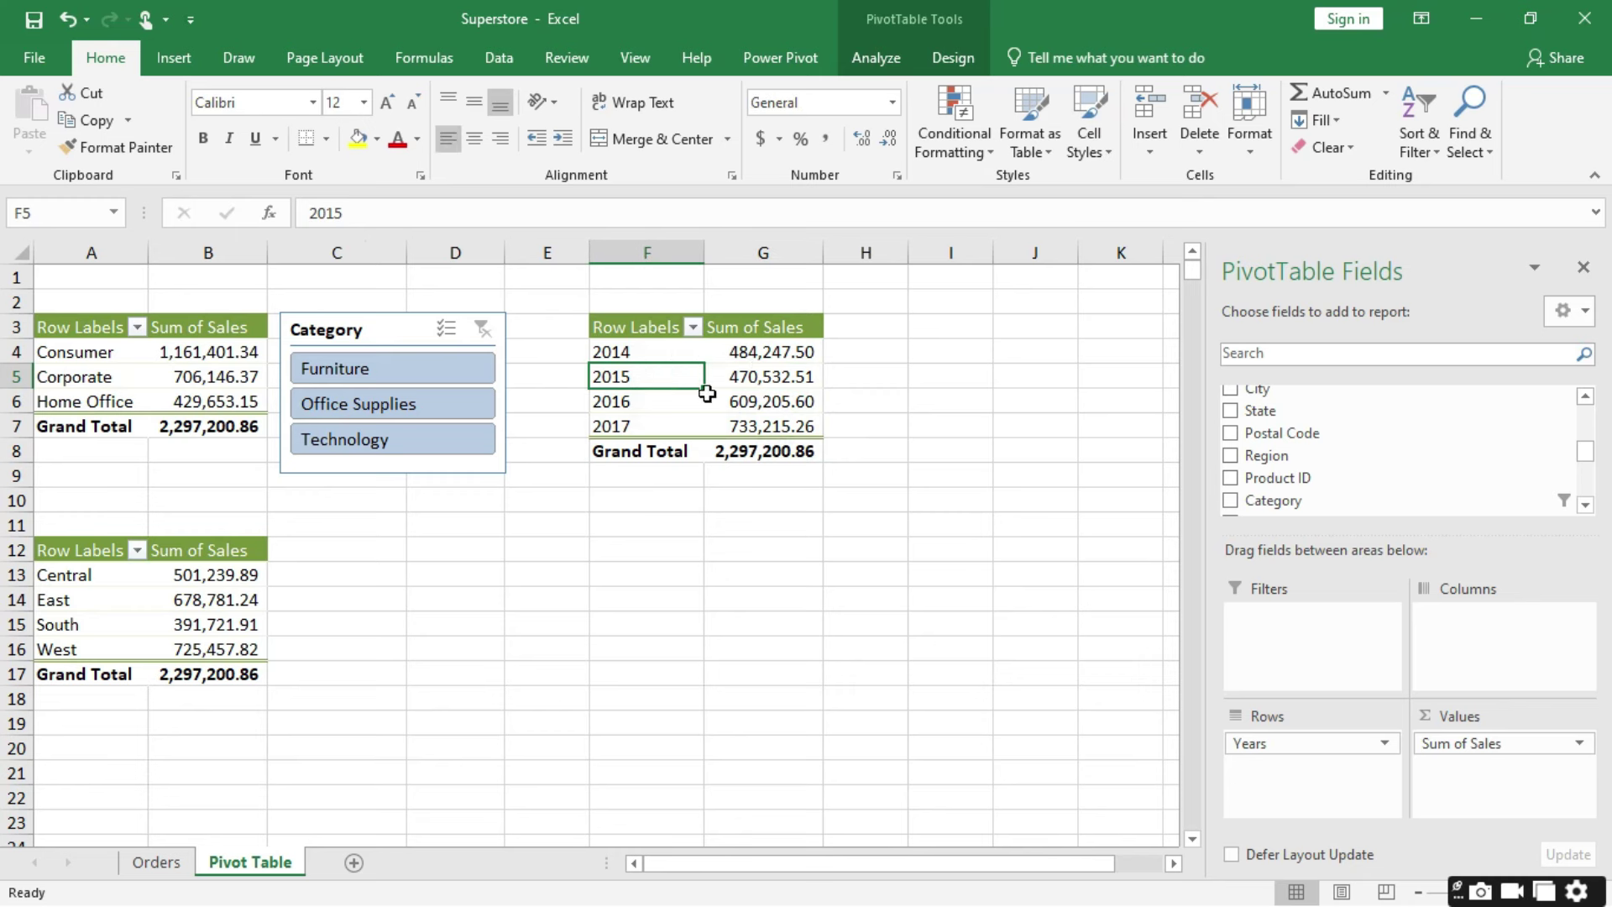
click(869, 49)
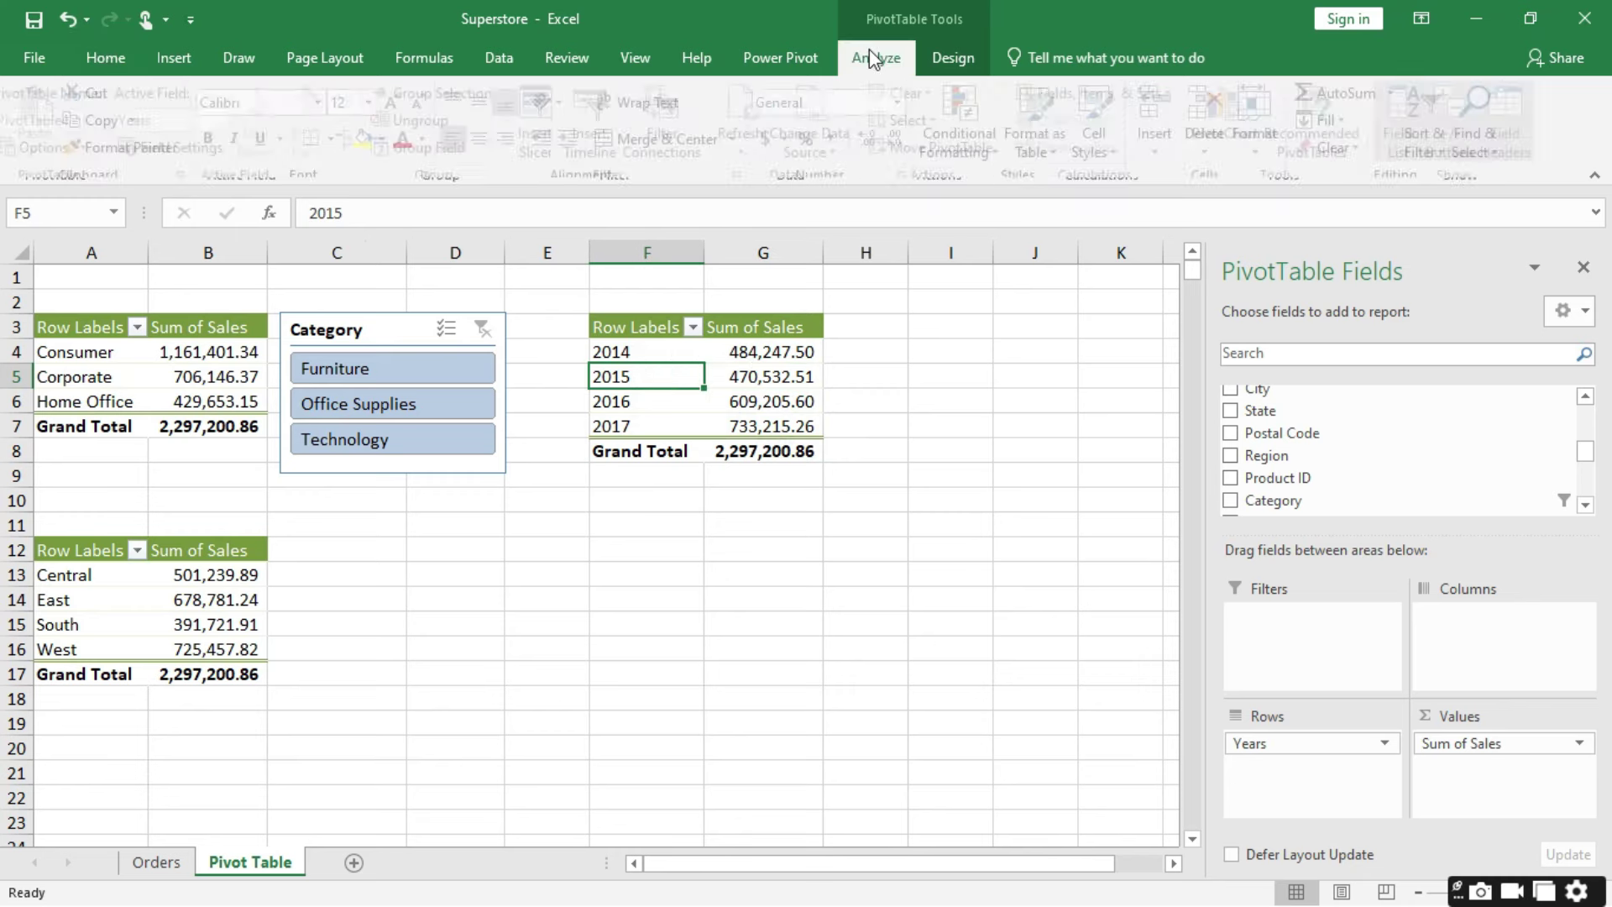
click(598, 109)
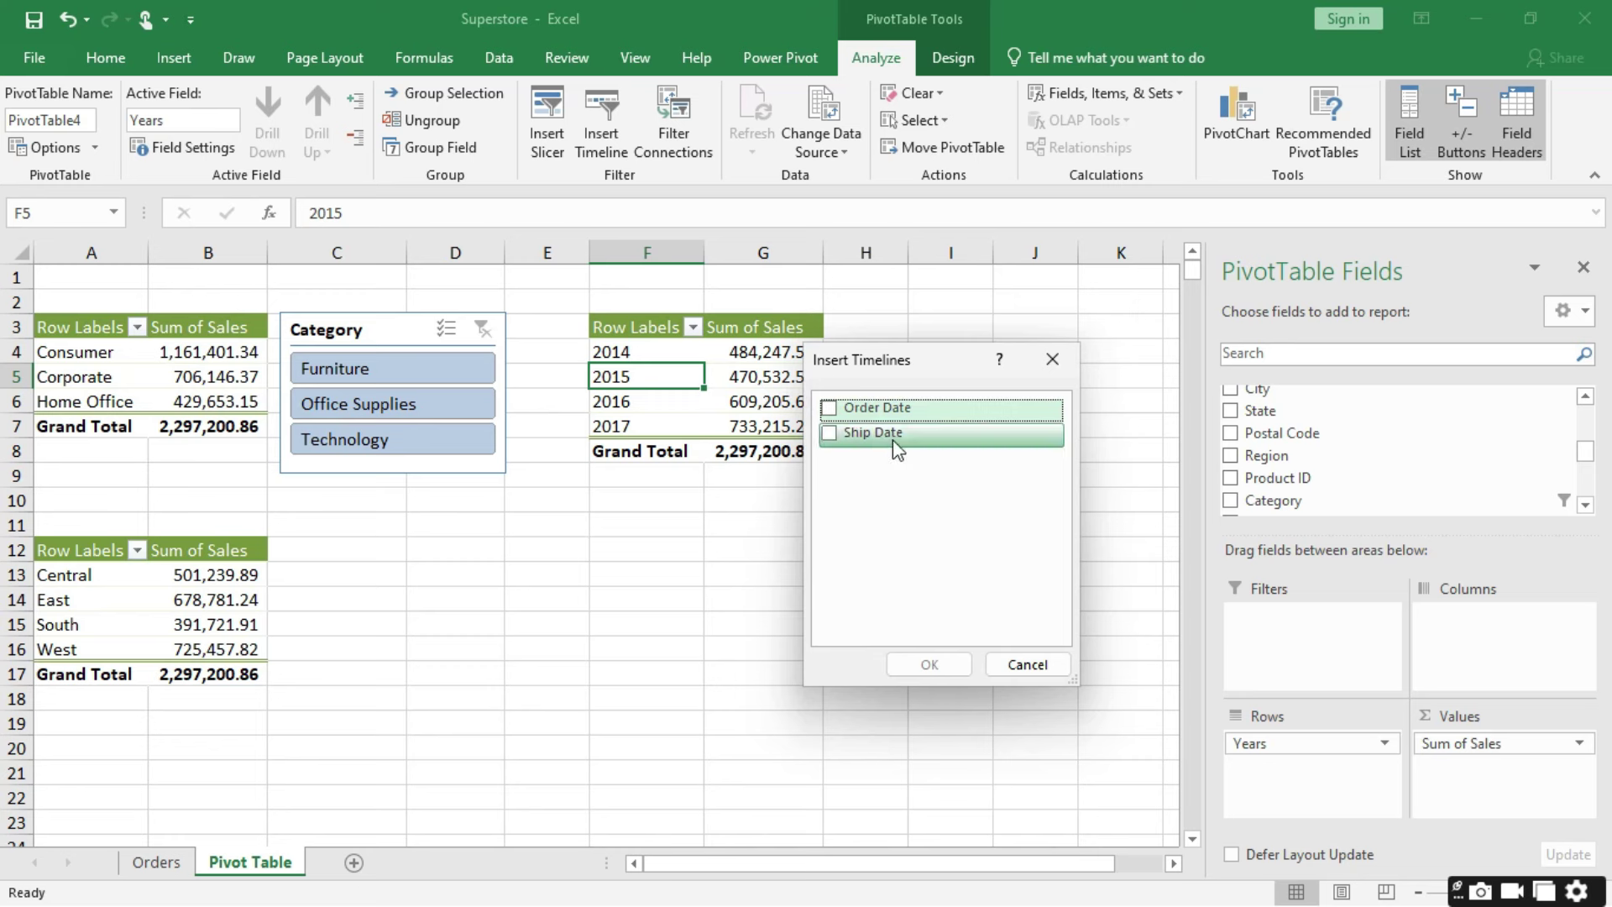
click(828, 408)
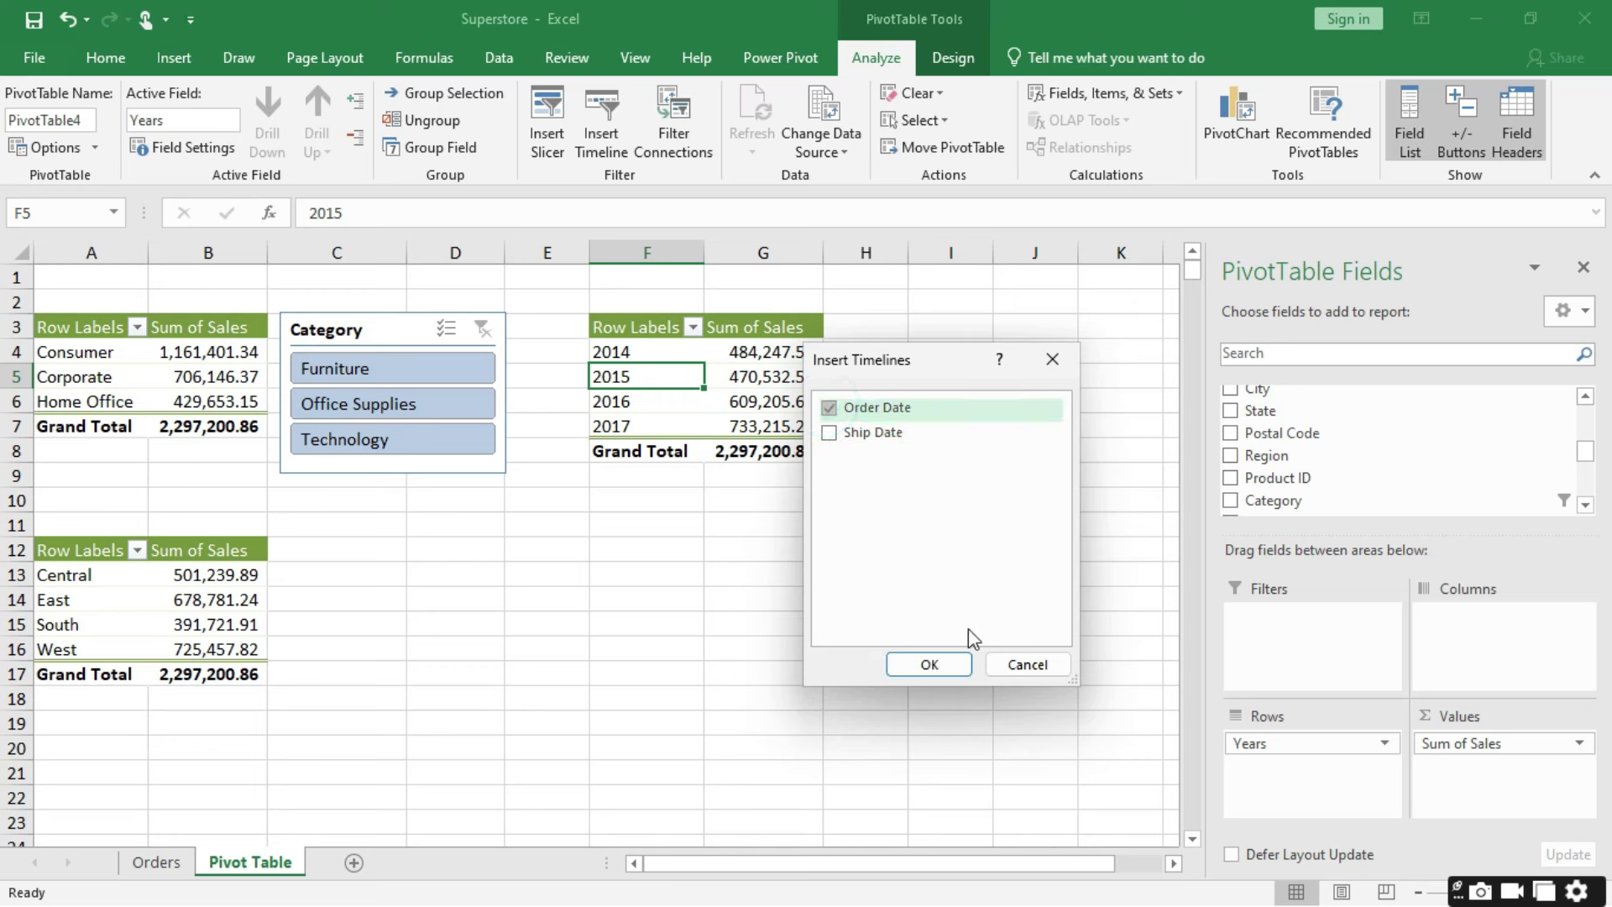
click(929, 663)
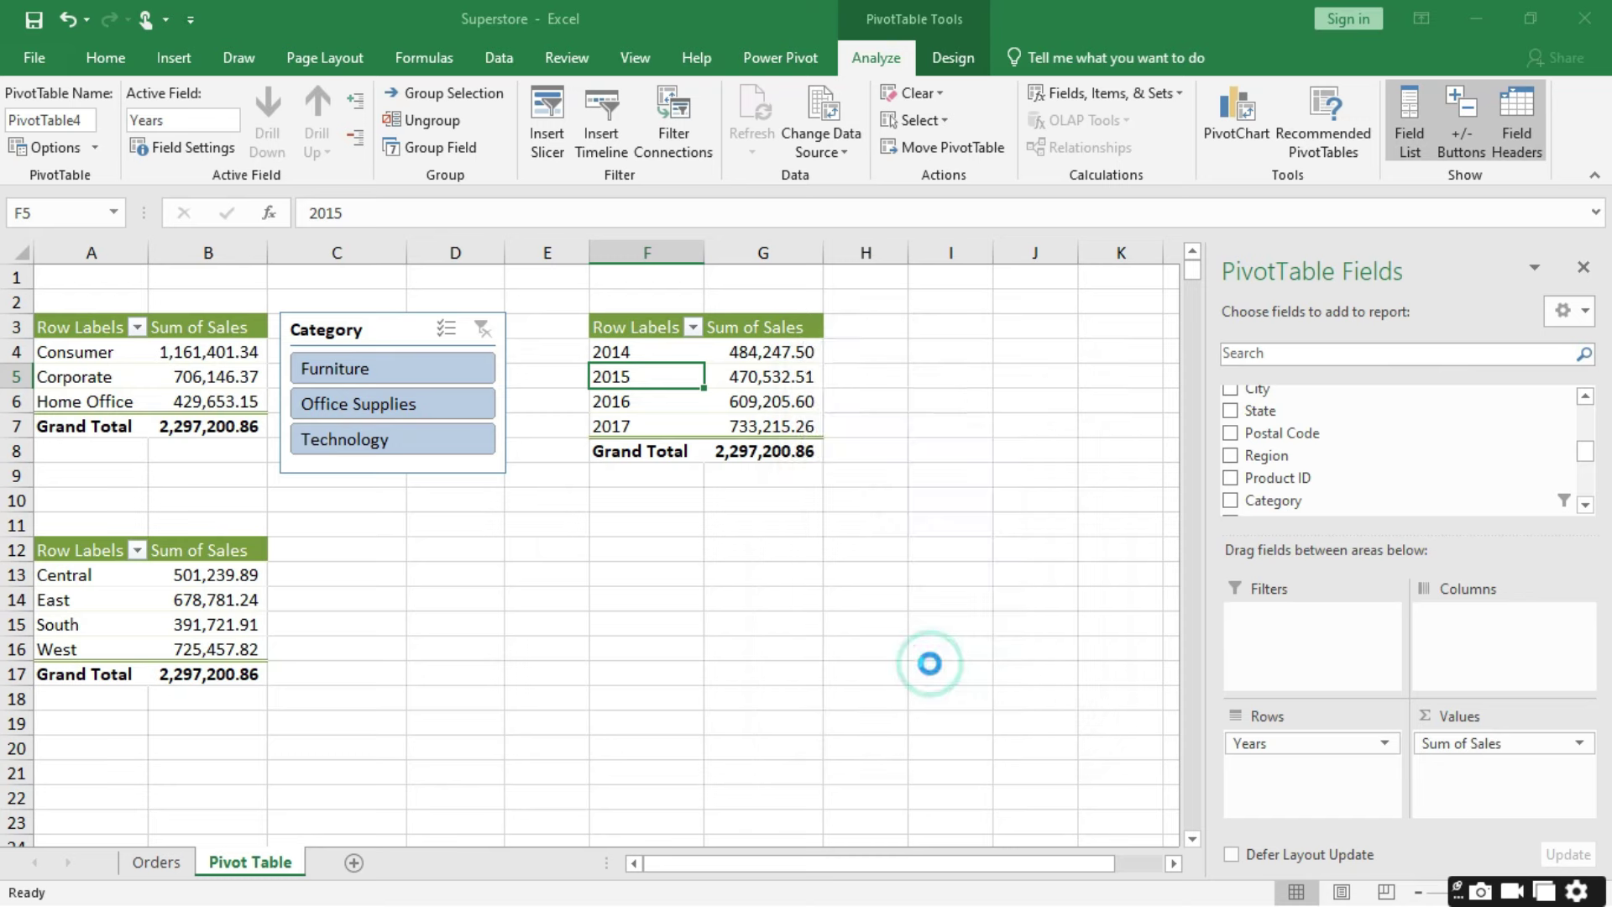
drag(694, 501, 802, 502)
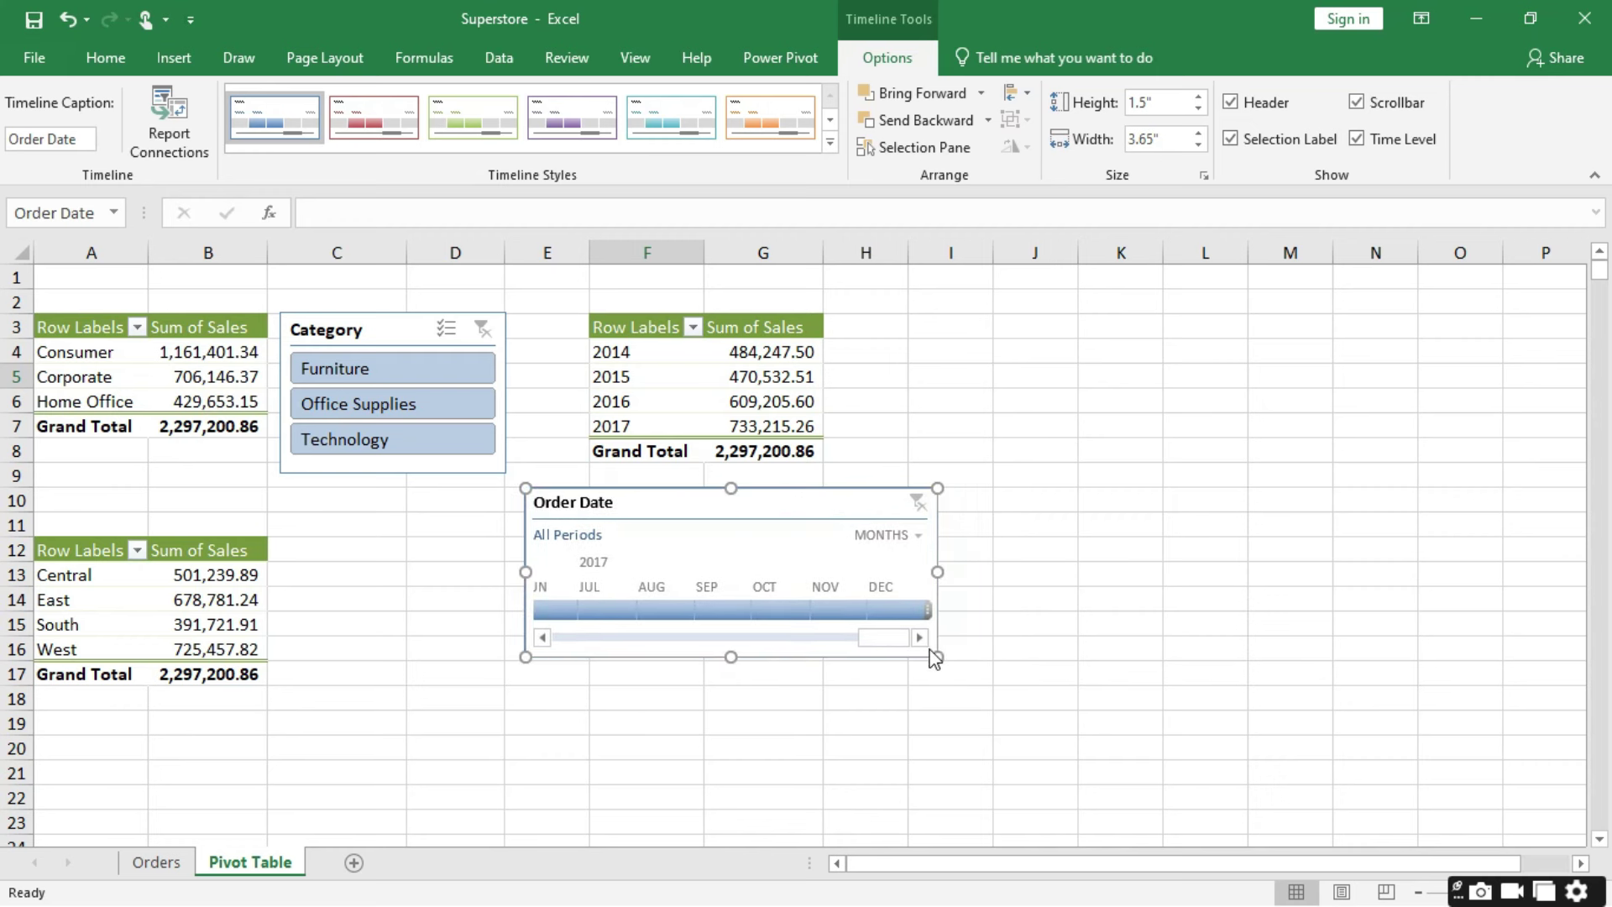
drag(937, 655, 940, 654)
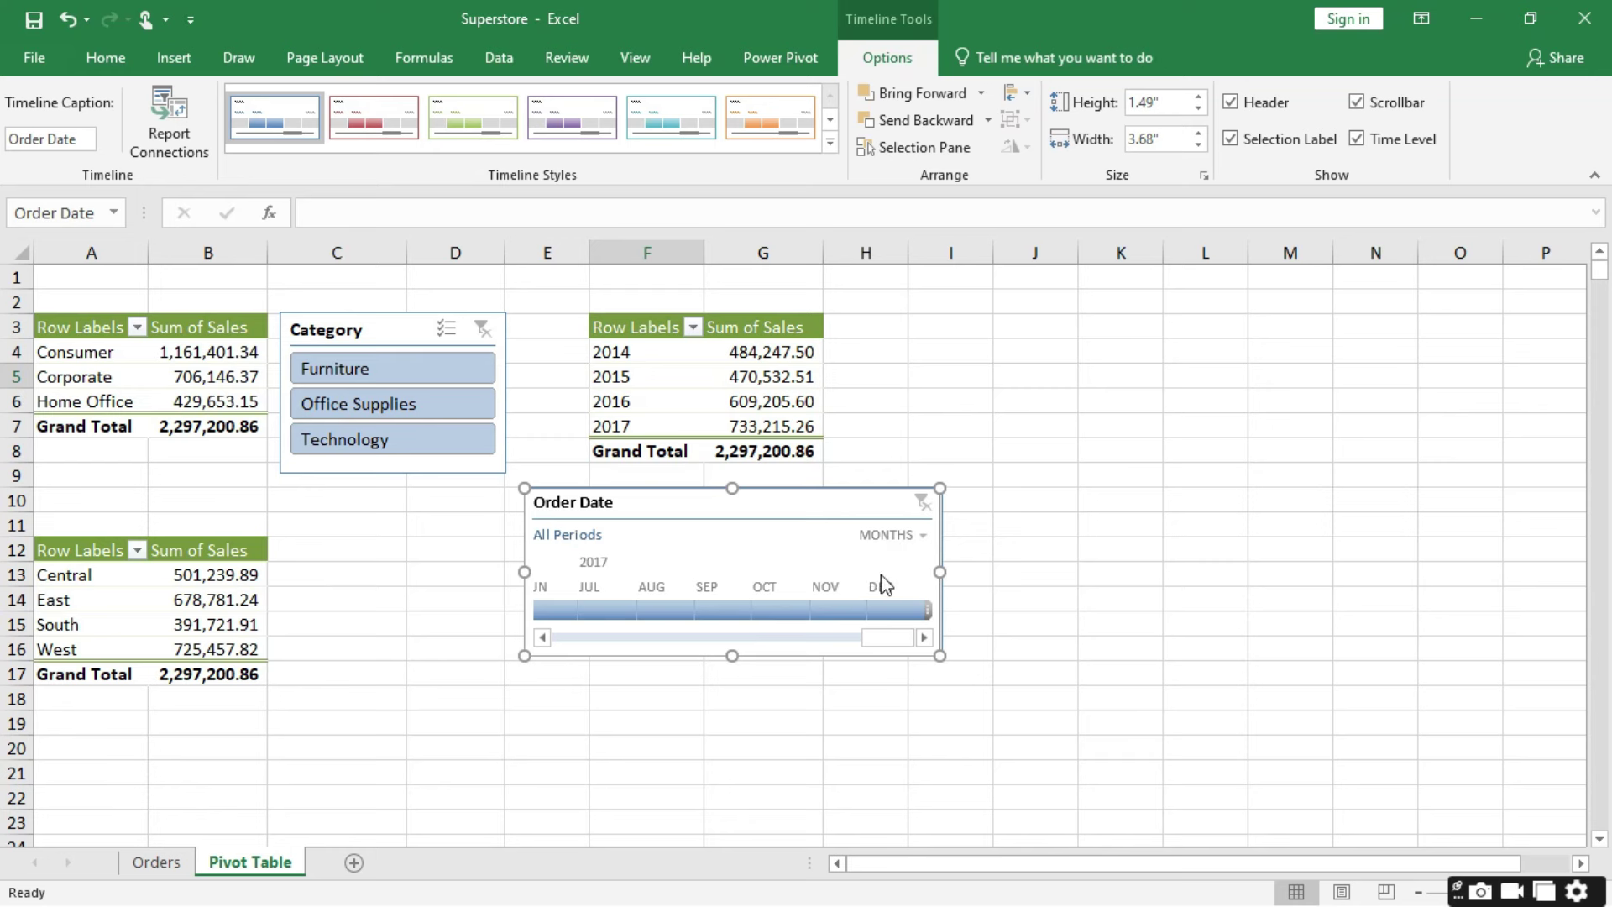
Step: Filter the yearly PivotTable with the Order Date timeline by December, November, September, August and June 2017 in turn
click(882, 609)
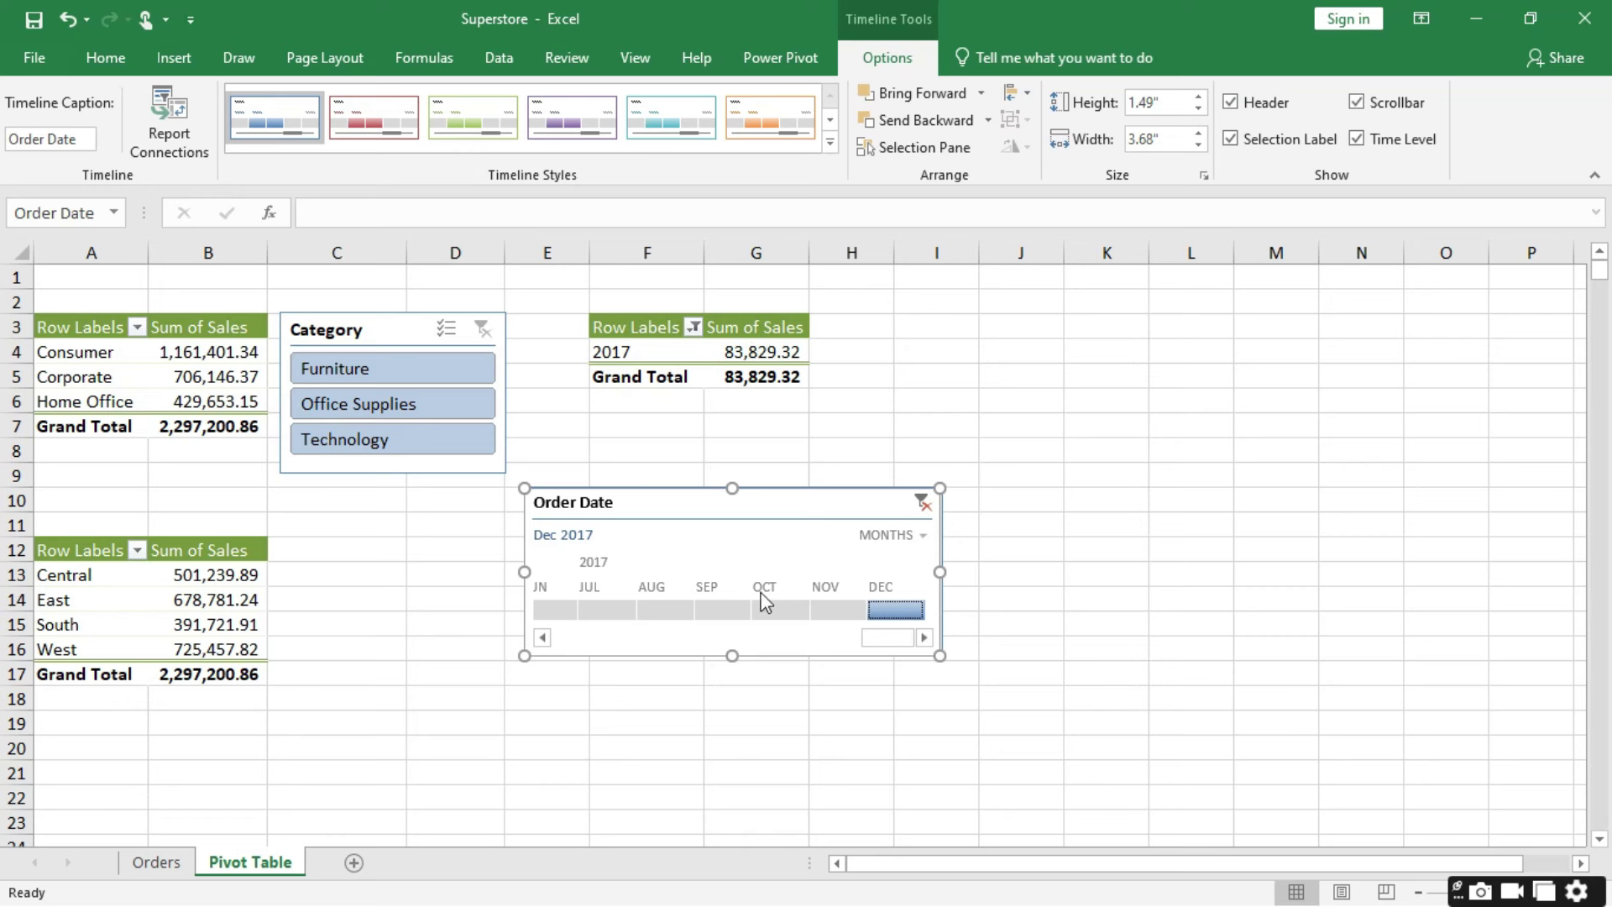
click(834, 608)
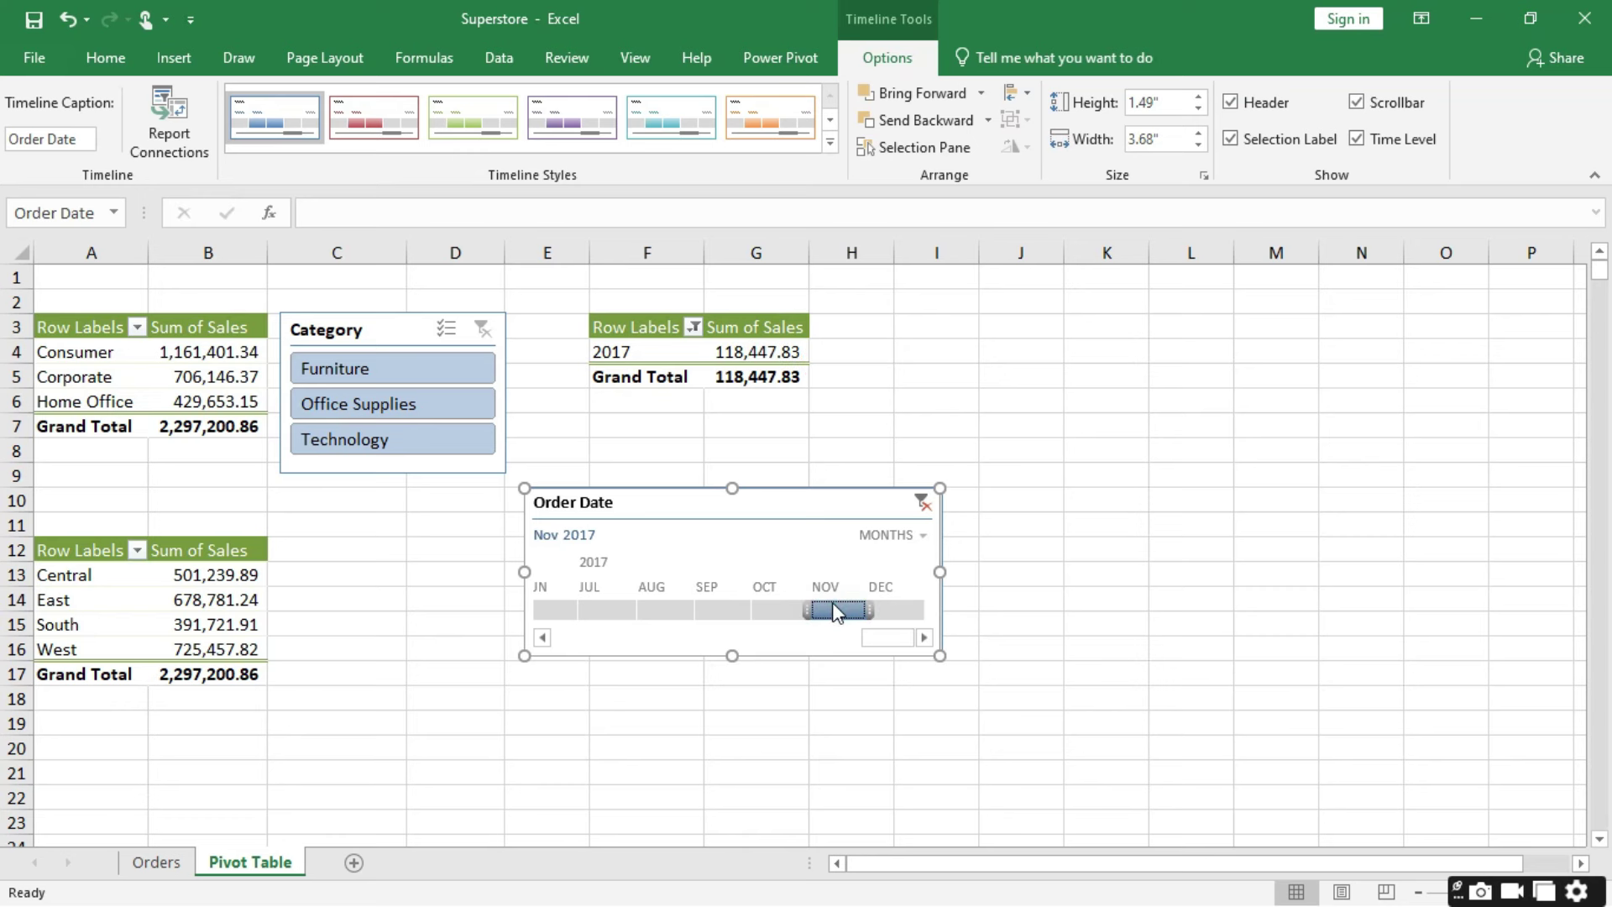
click(729, 610)
click(655, 612)
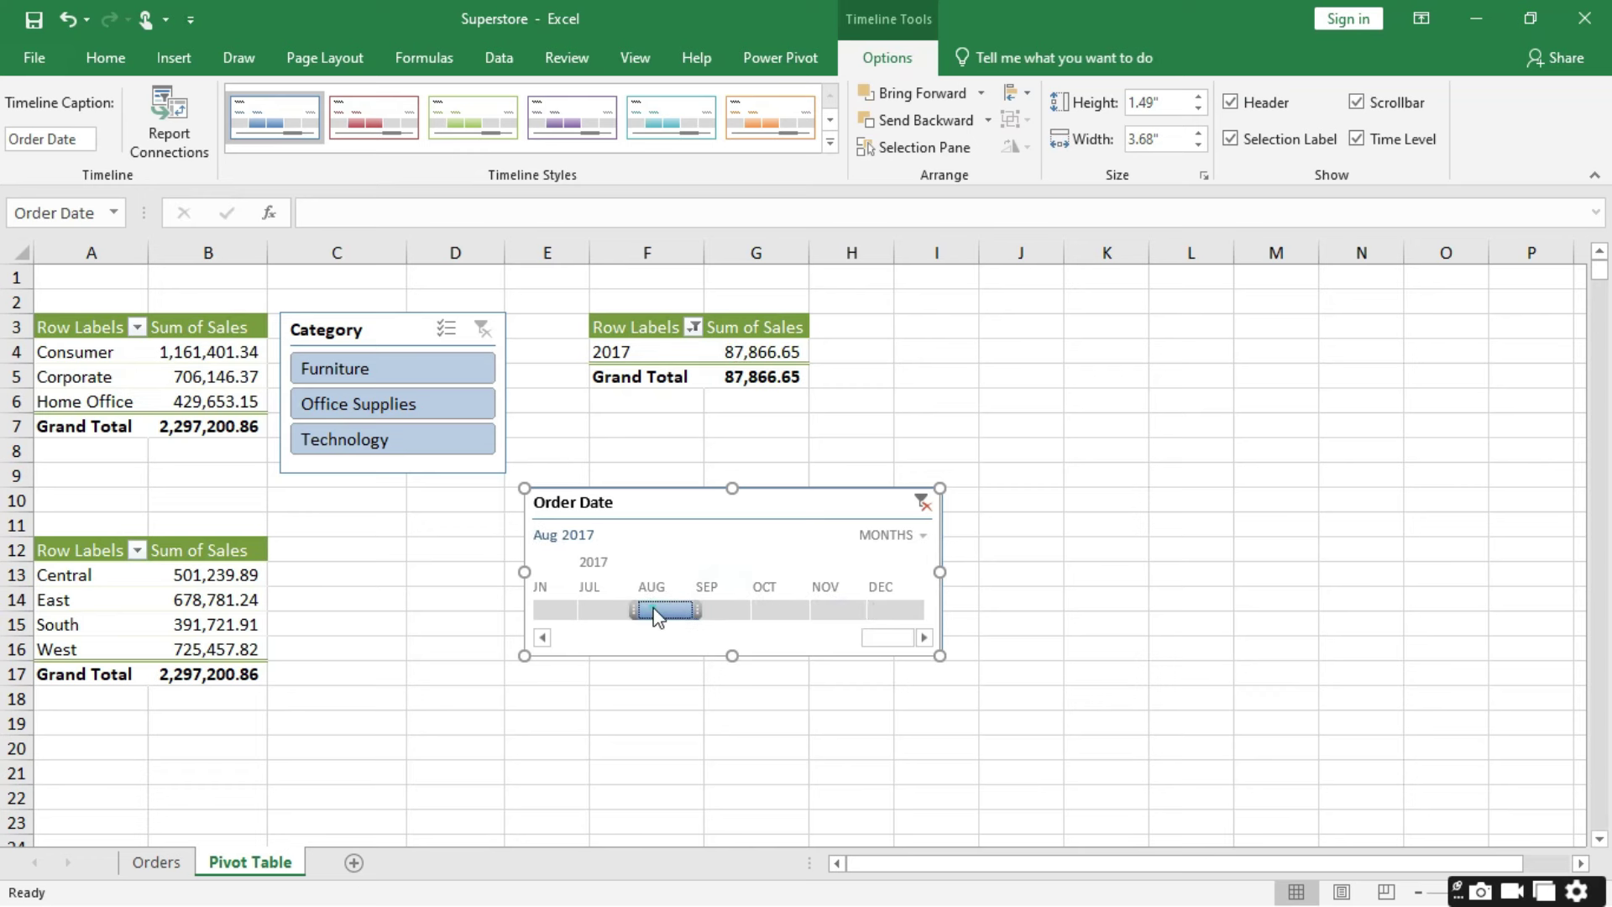
click(559, 611)
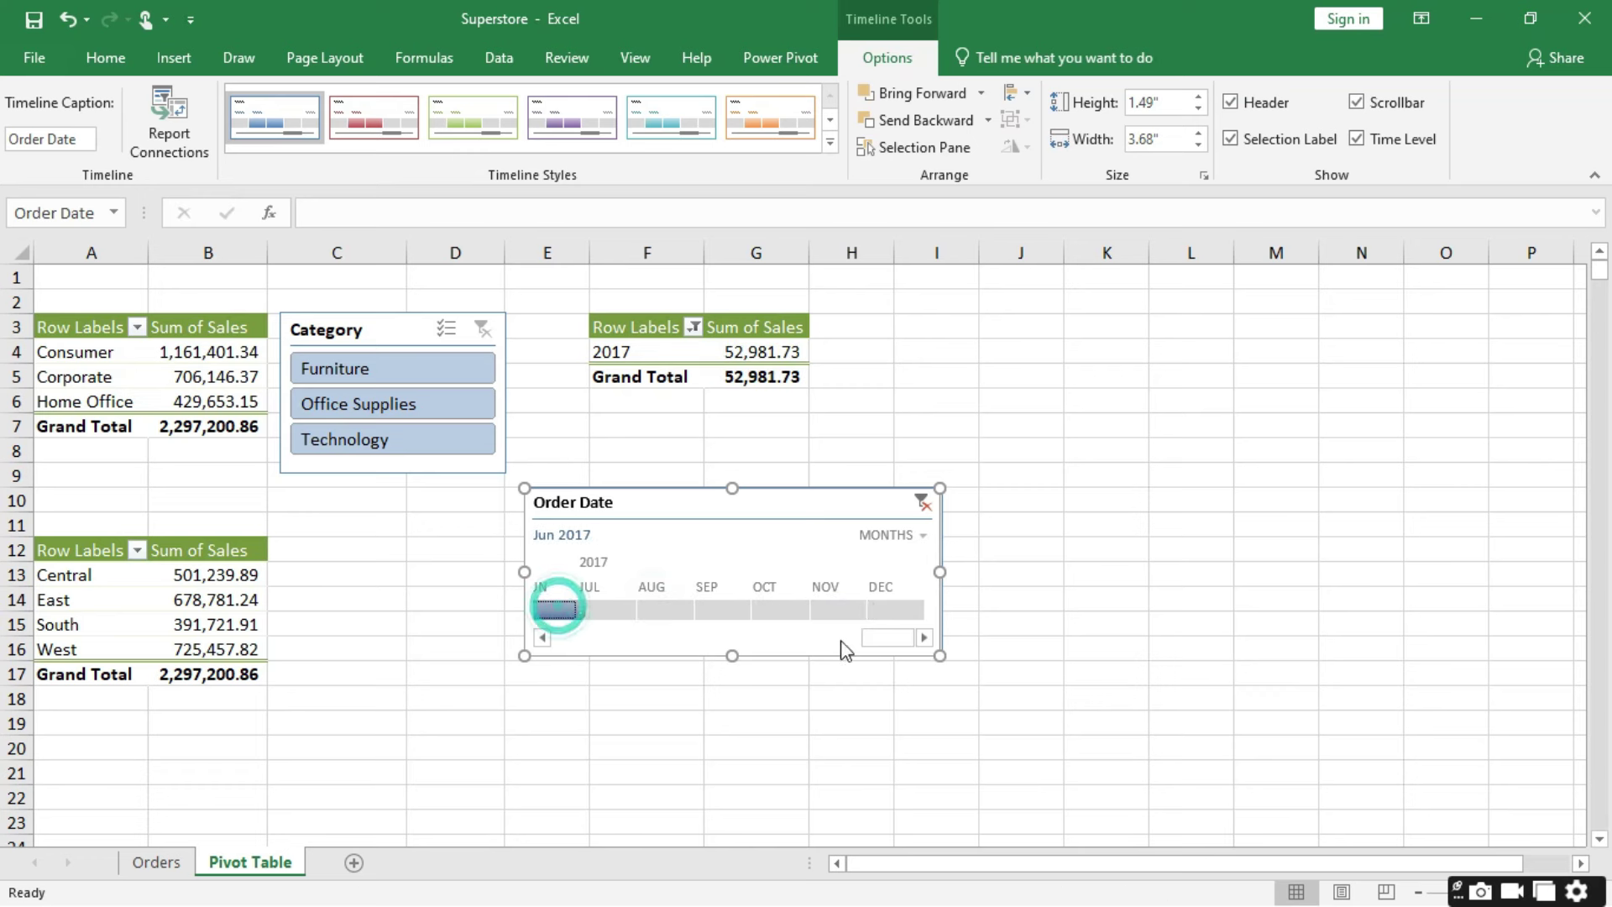
Step: Filter the Order Date timeline by each single month from January to May 2014 in turn
drag(878, 638, 537, 659)
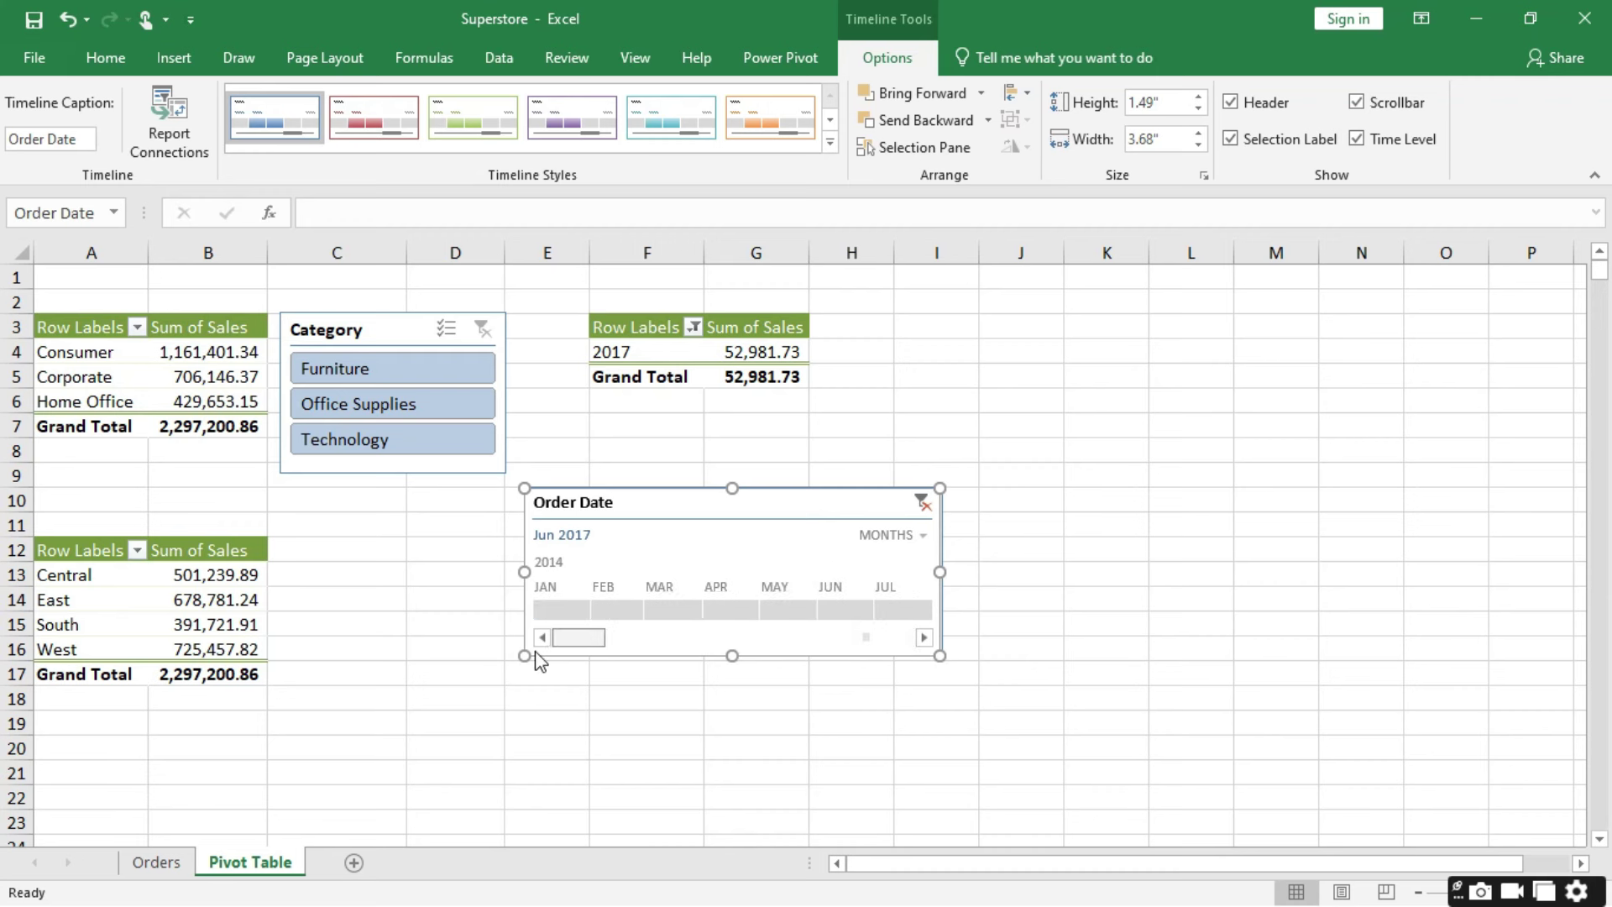
click(557, 609)
click(619, 611)
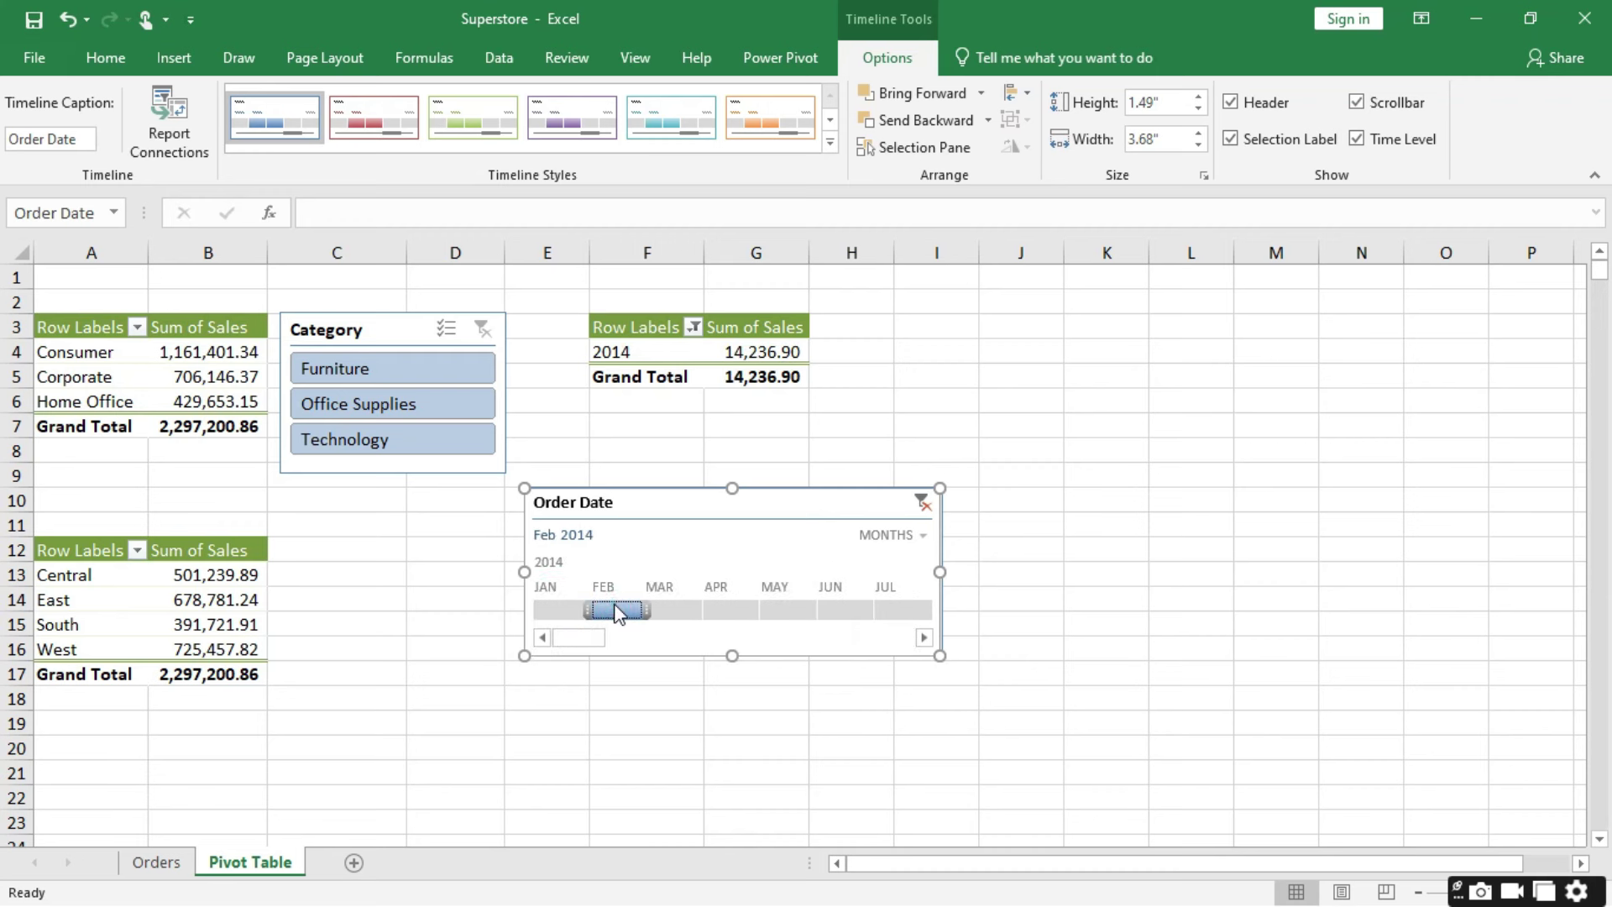
click(670, 610)
click(730, 611)
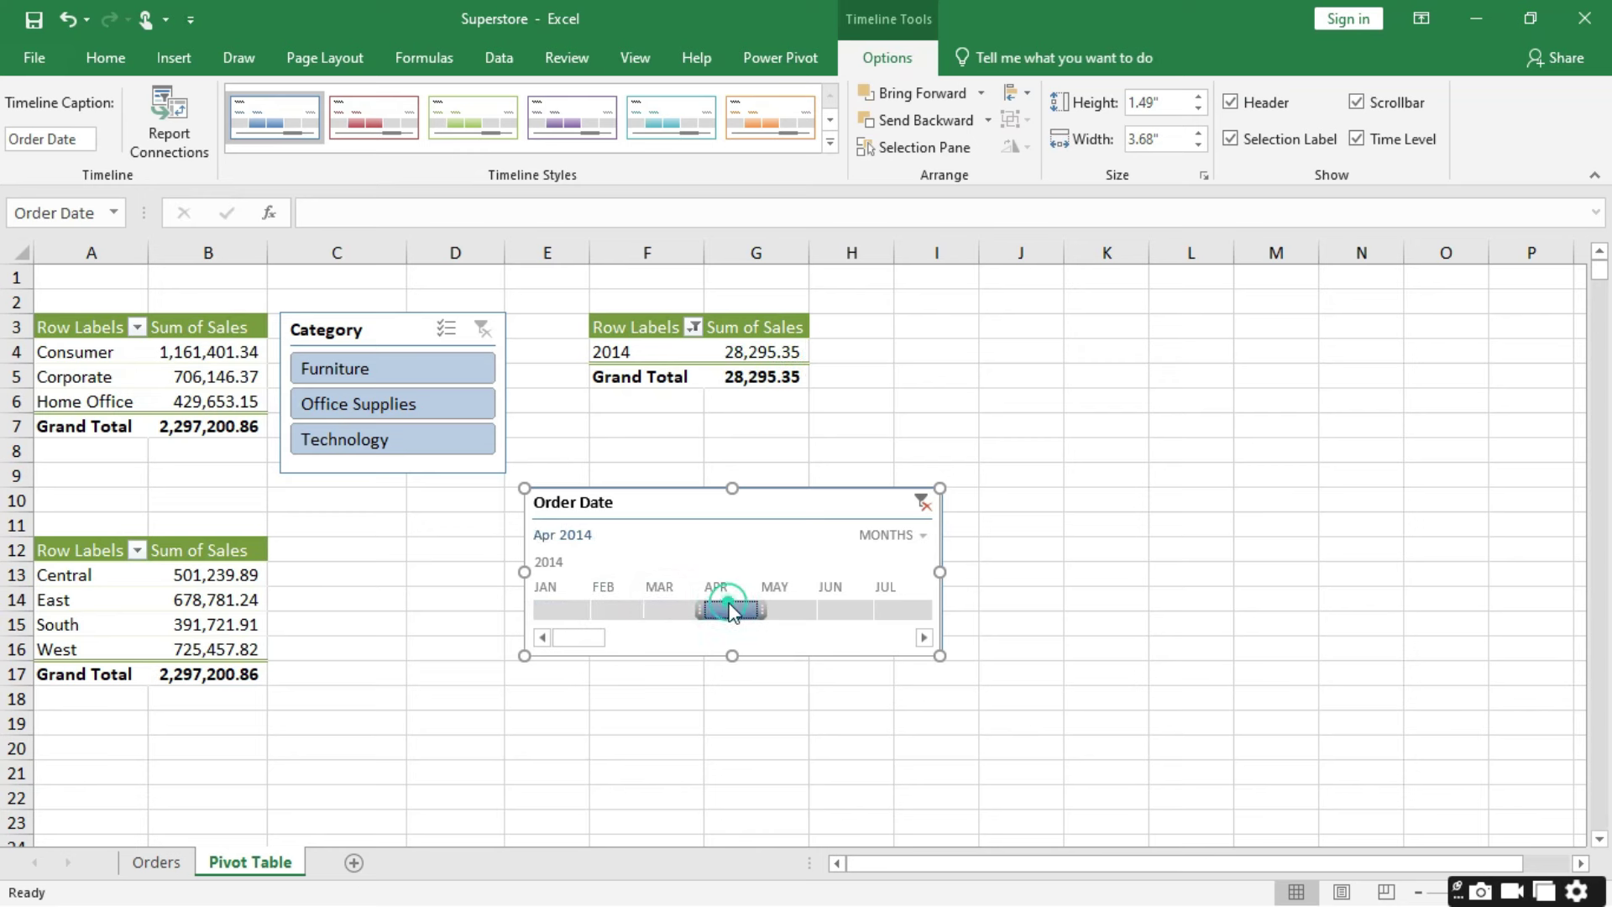
click(789, 606)
drag(587, 637, 718, 651)
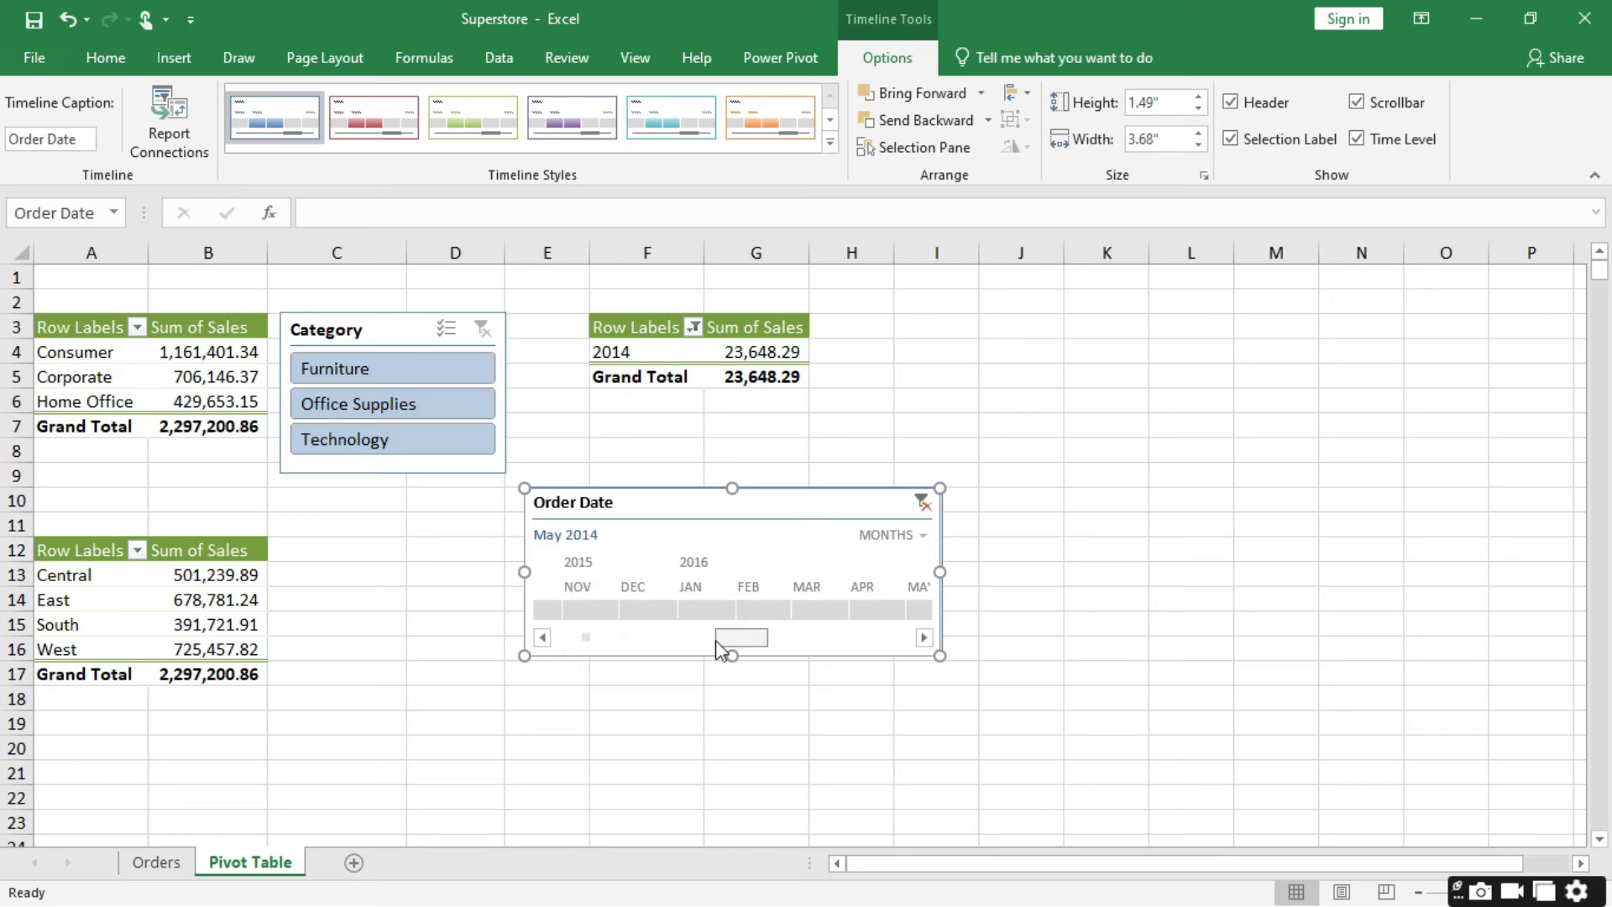
Step: Switch the Order Date timeline to years and filter by individual years from 2014 to 2017, finishing on 2016
click(924, 536)
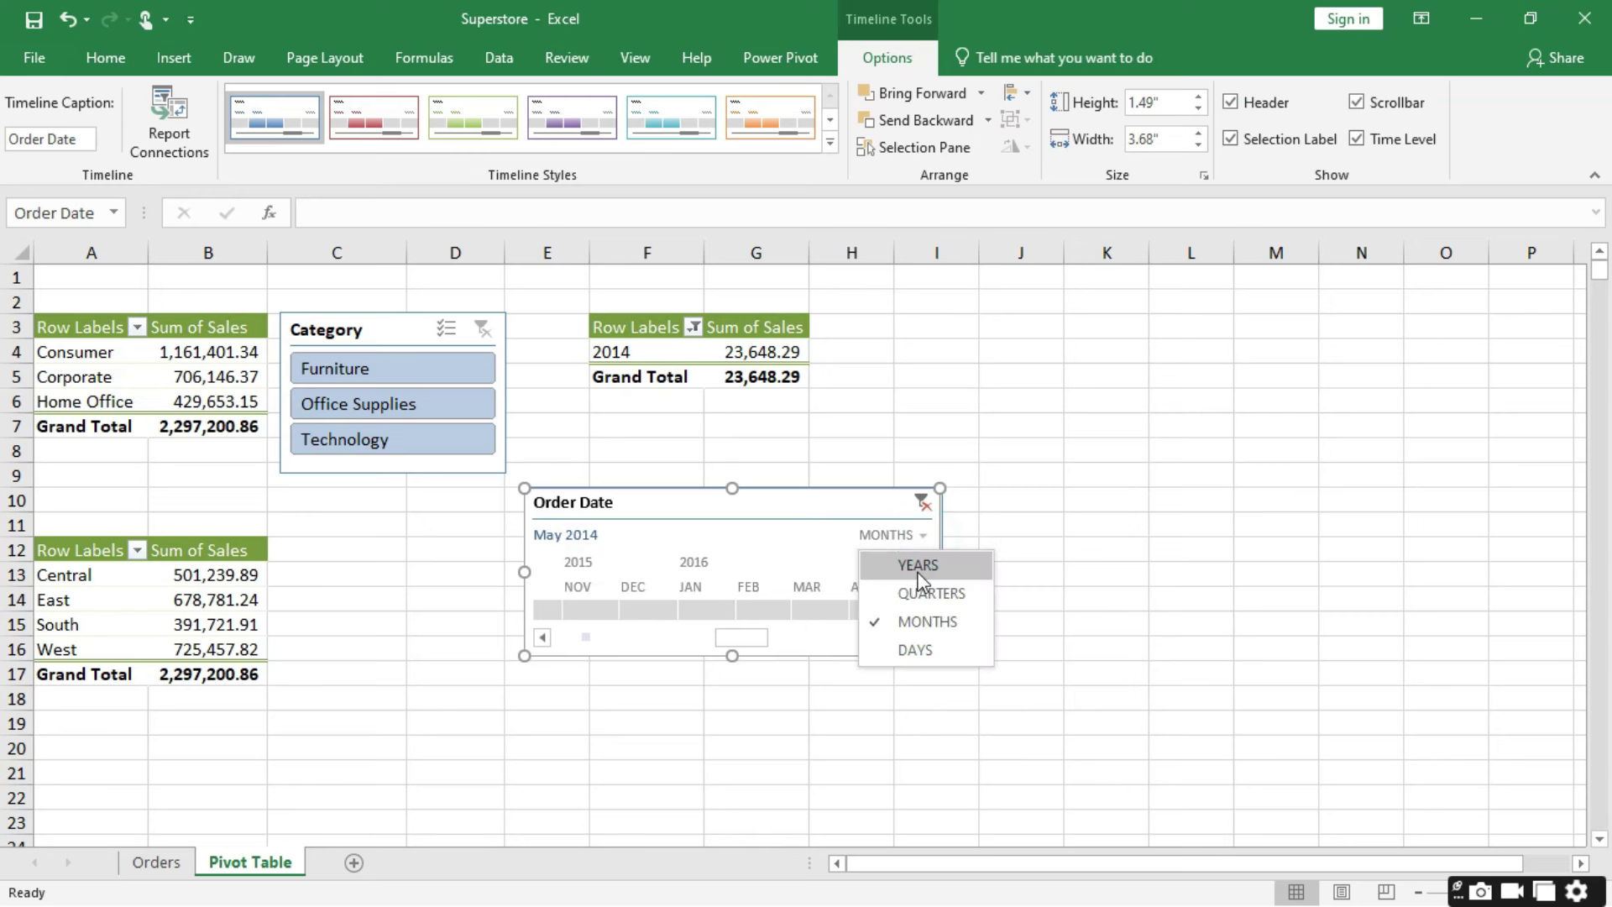
click(919, 566)
click(638, 615)
click(700, 609)
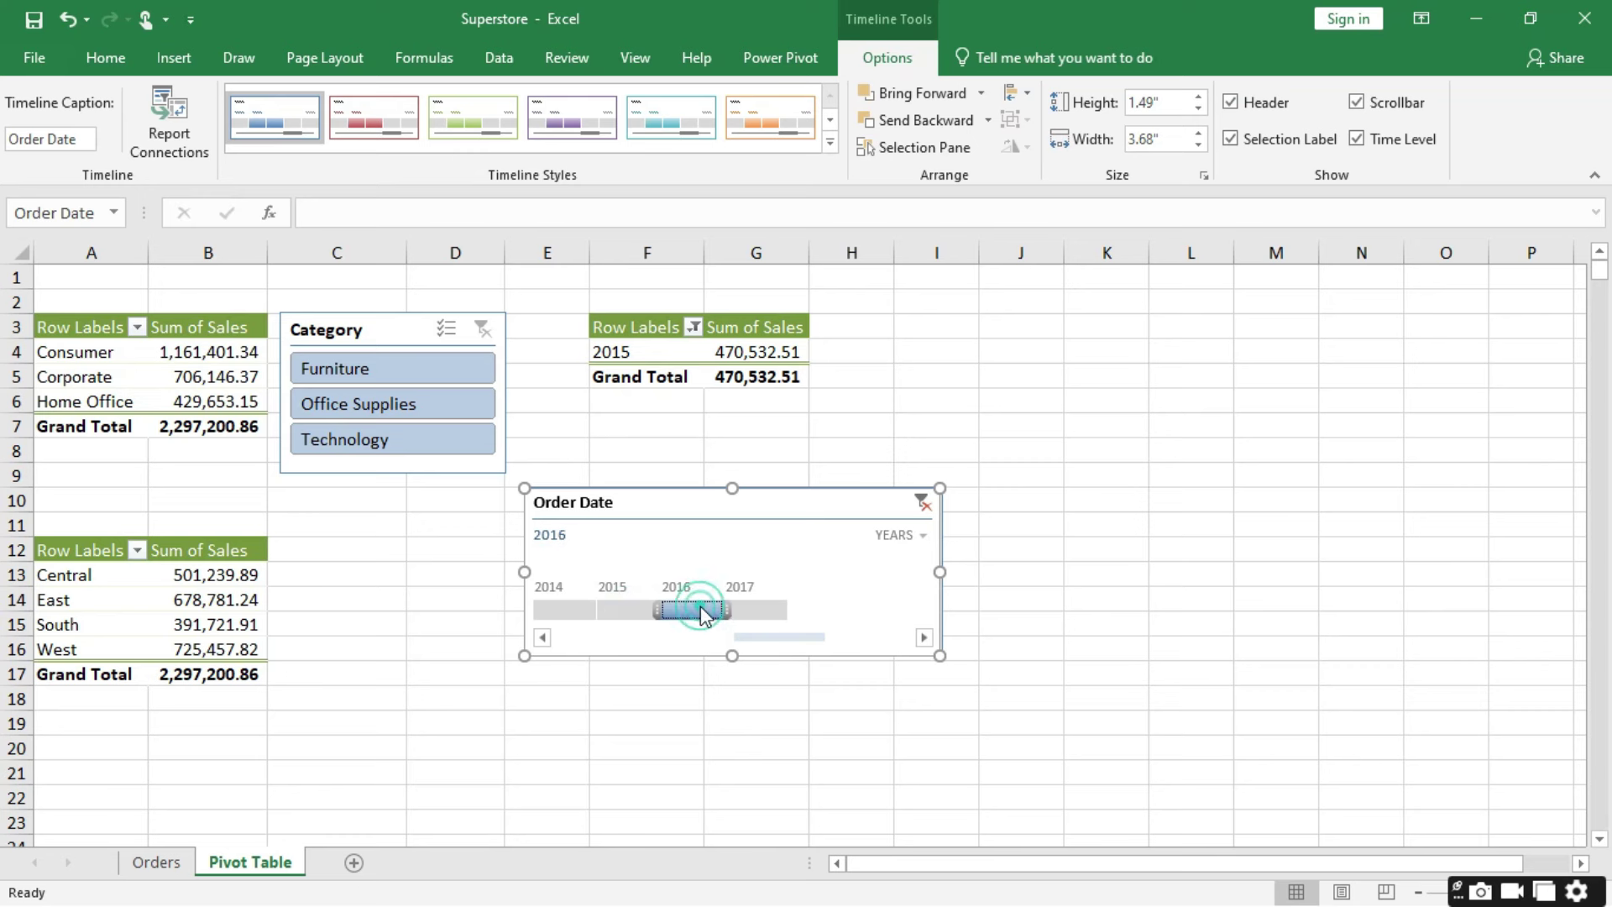
click(755, 609)
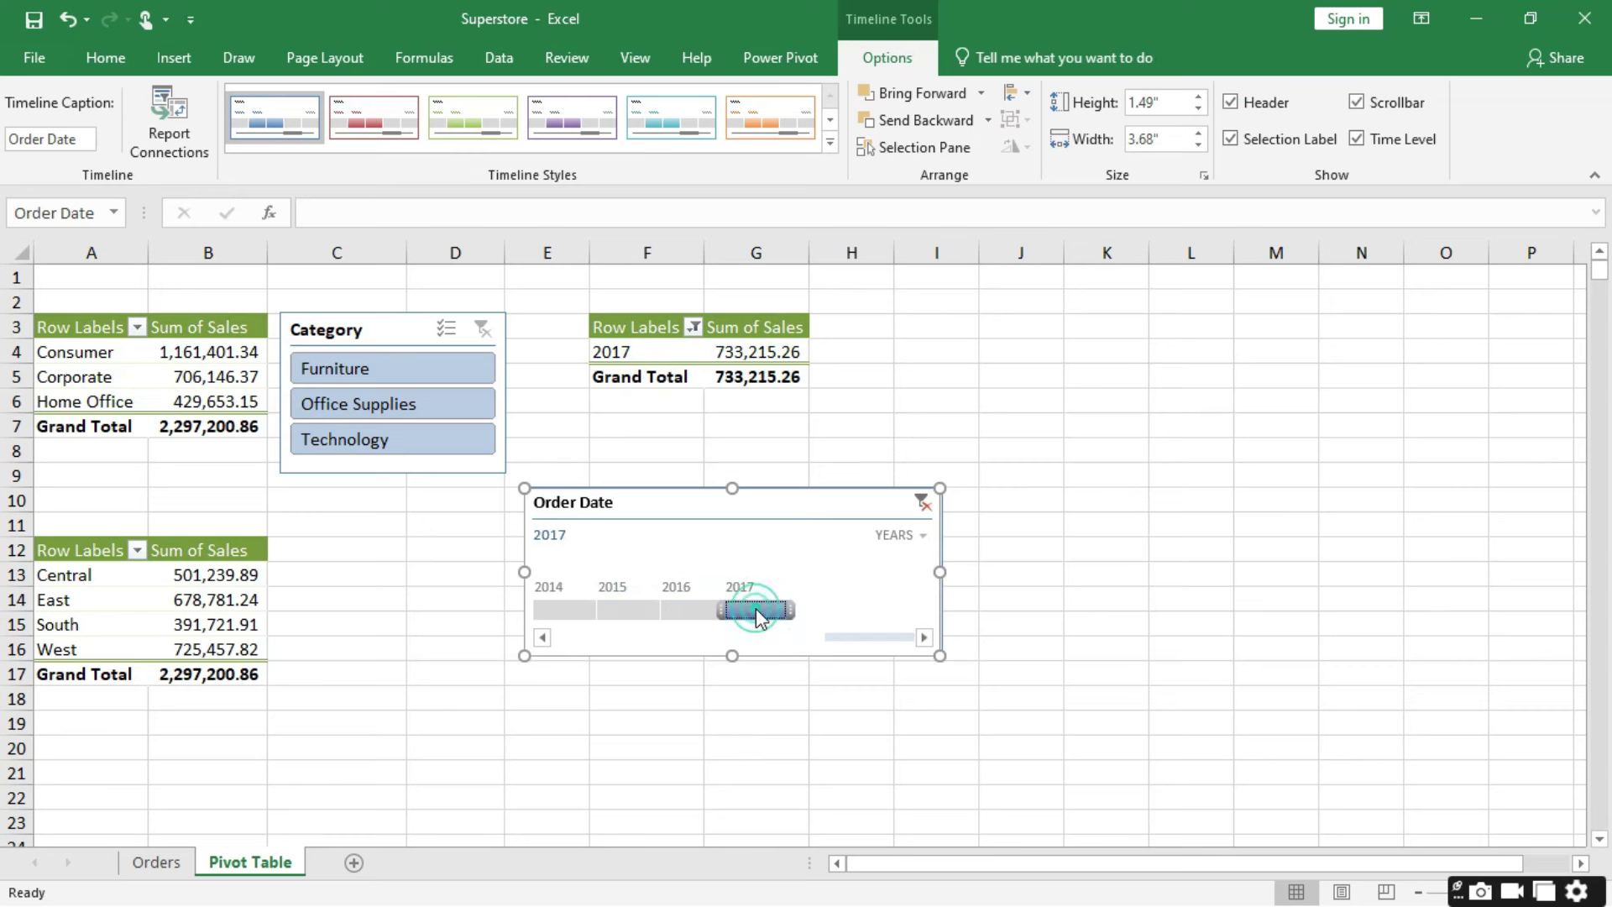
click(571, 610)
click(631, 610)
click(686, 611)
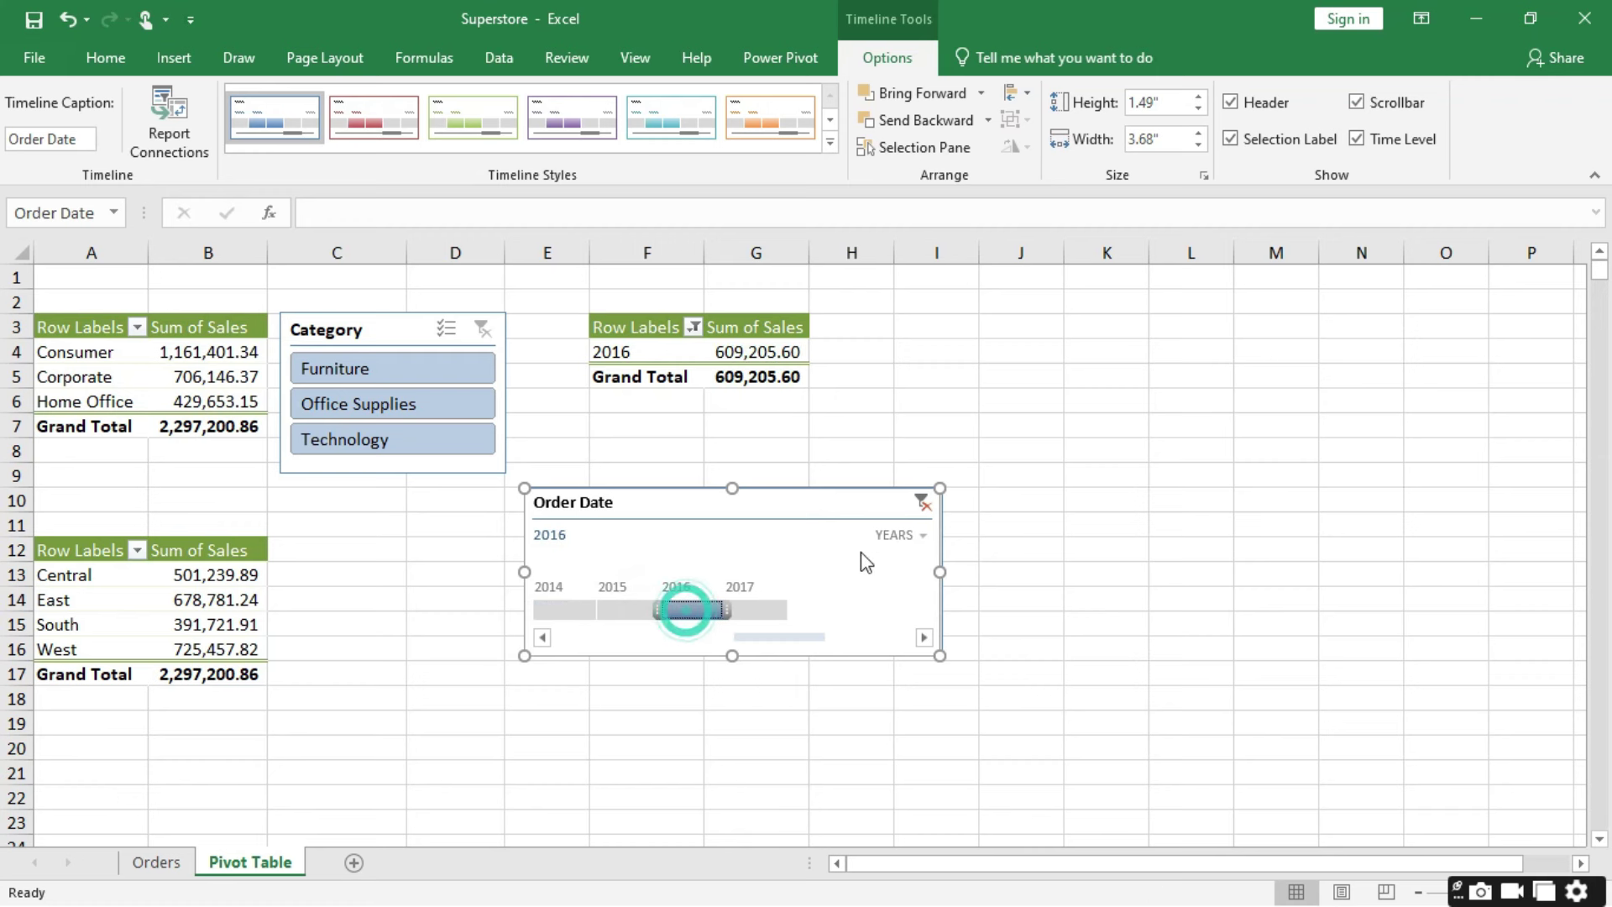
Step: Switch the Order Date timeline to quarters and try individual quarters, starting with Q4 2014 and finishing on Q3 2015
click(921, 535)
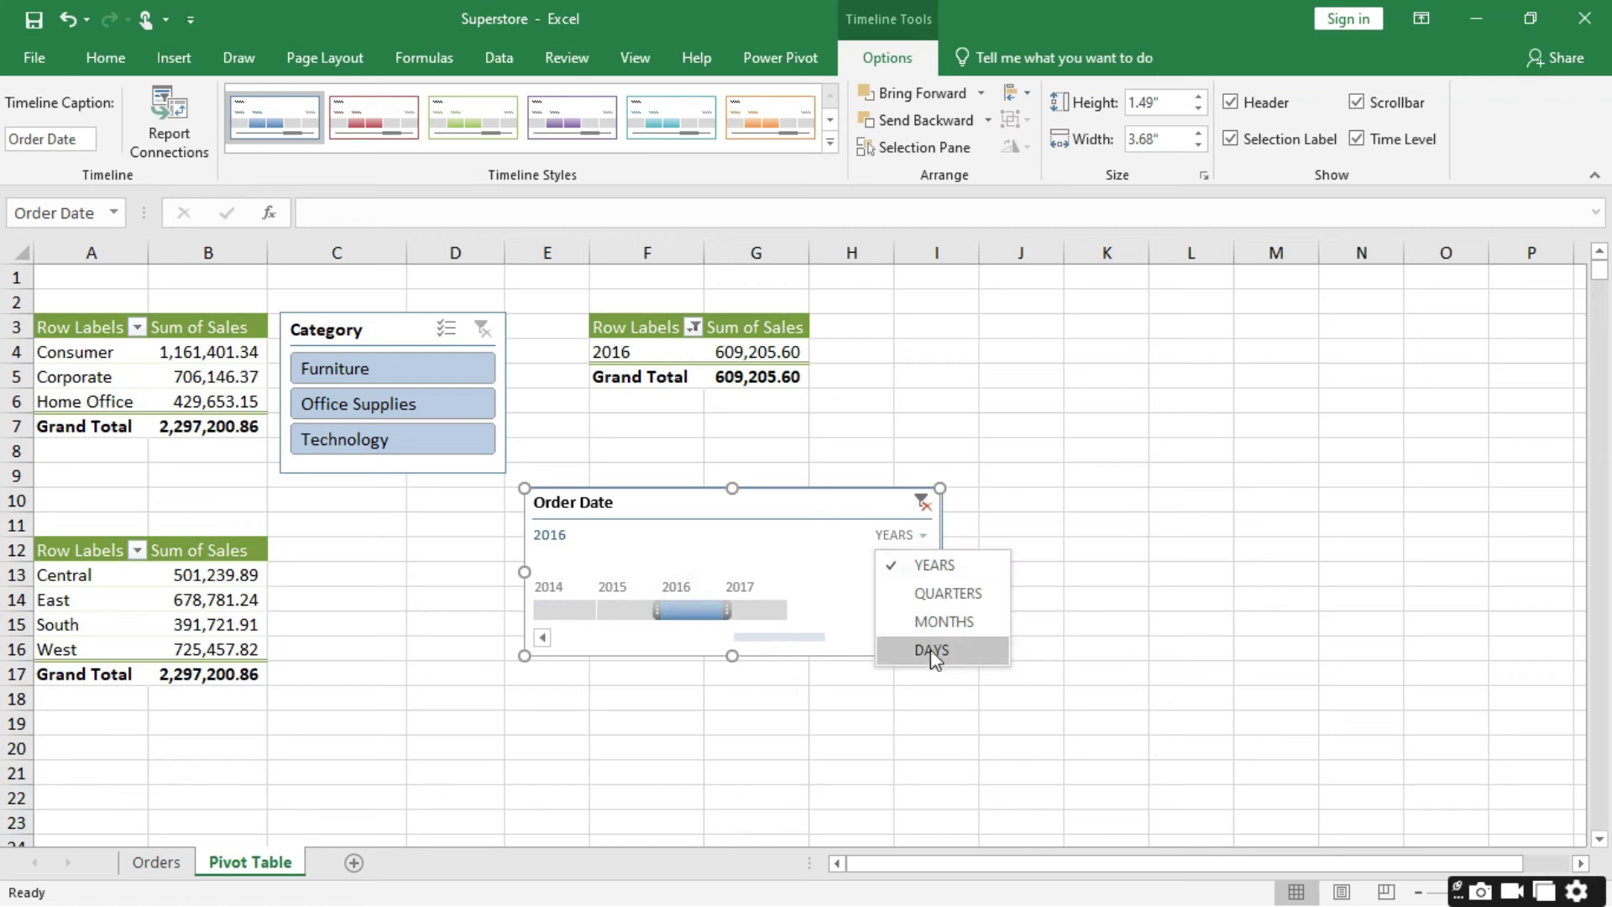
click(938, 594)
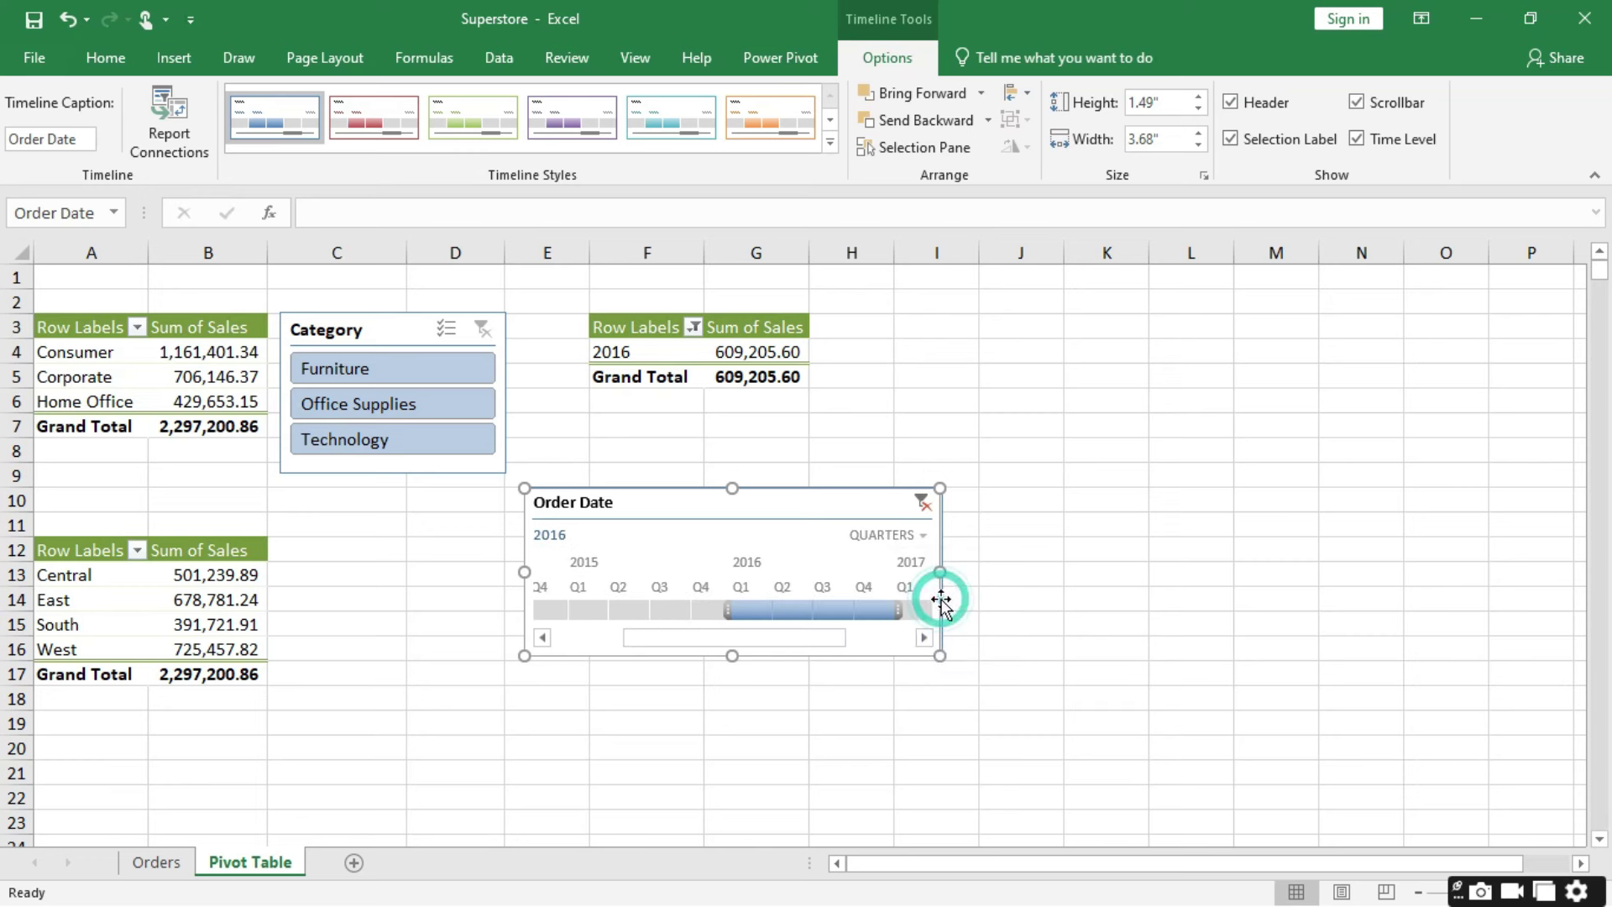
click(558, 610)
drag(558, 611, 670, 613)
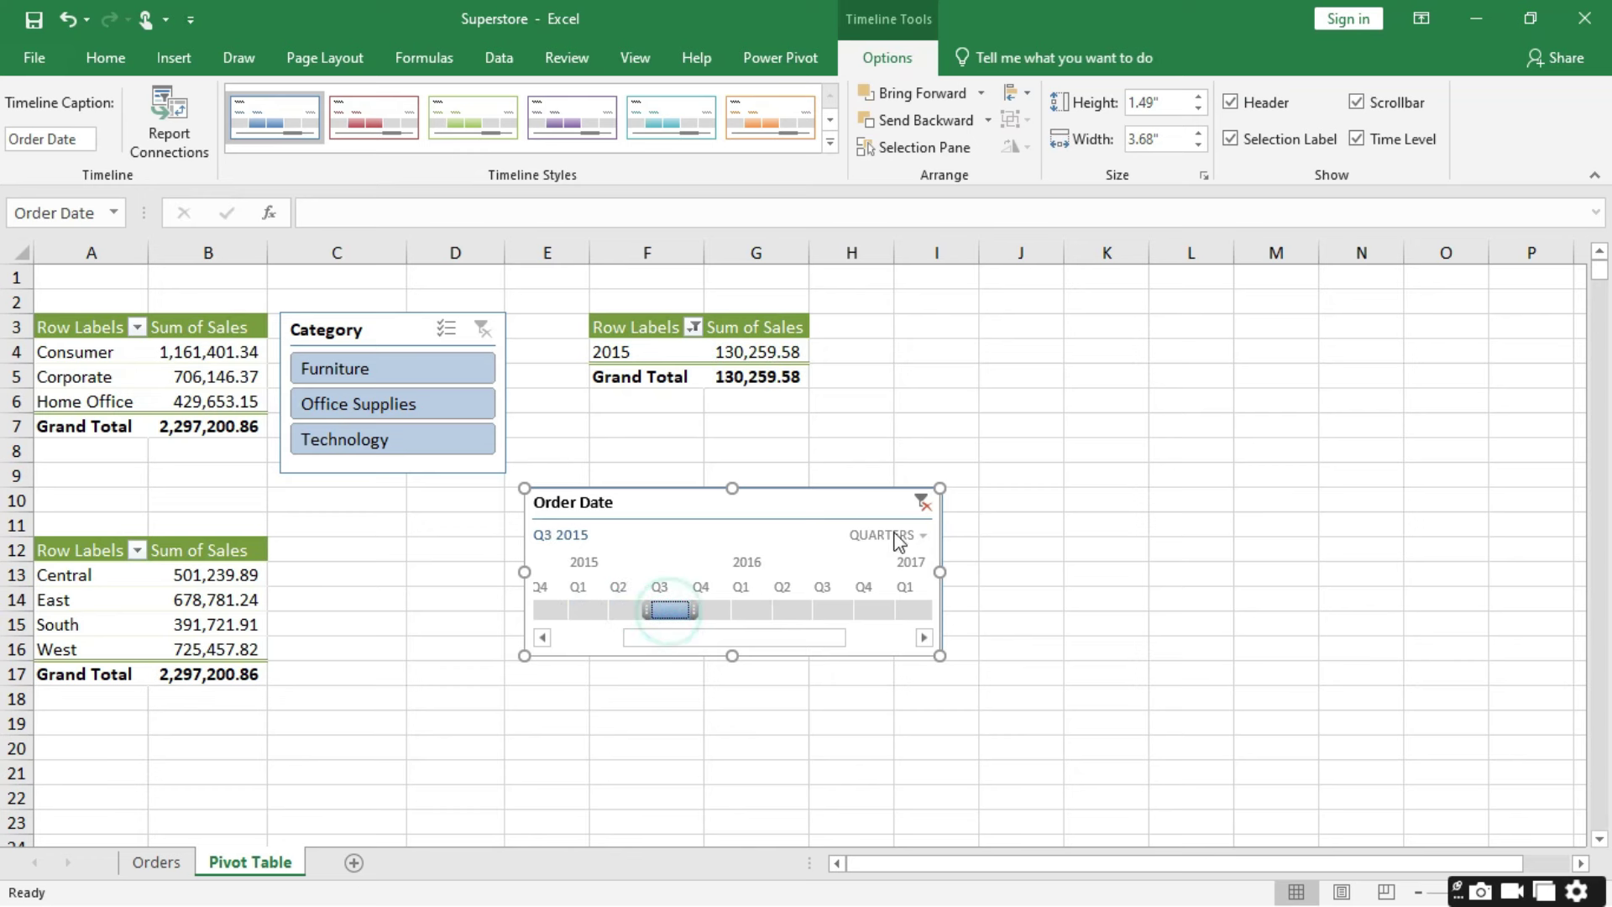
Step: Switch the Order Date timeline to days and filter by Jun 27, 2015
click(899, 541)
click(907, 655)
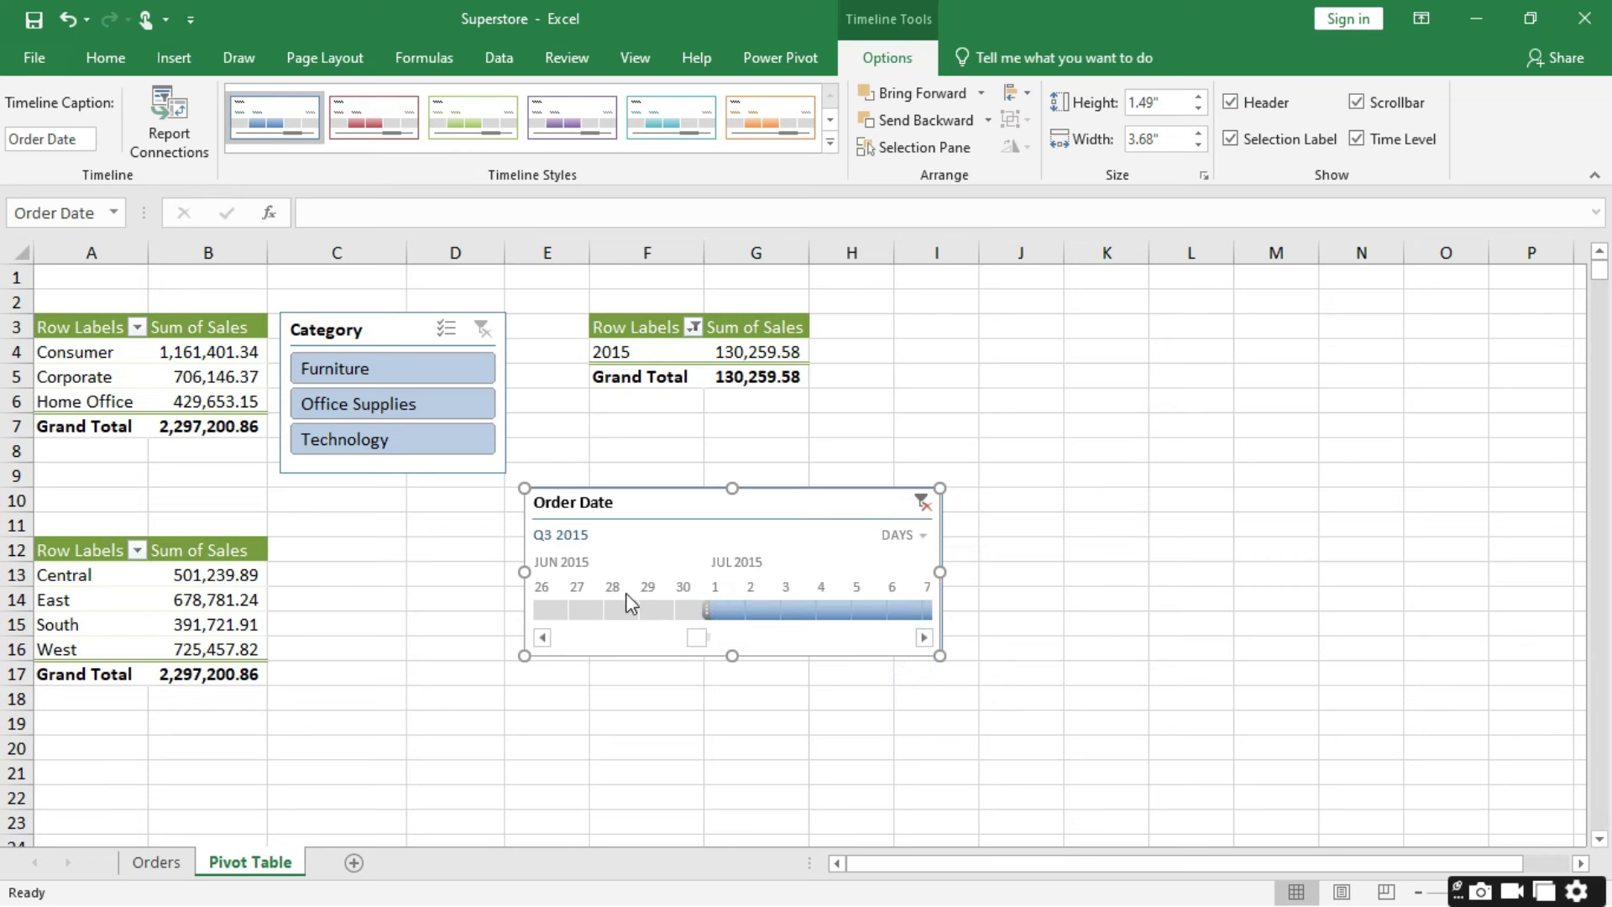
click(585, 611)
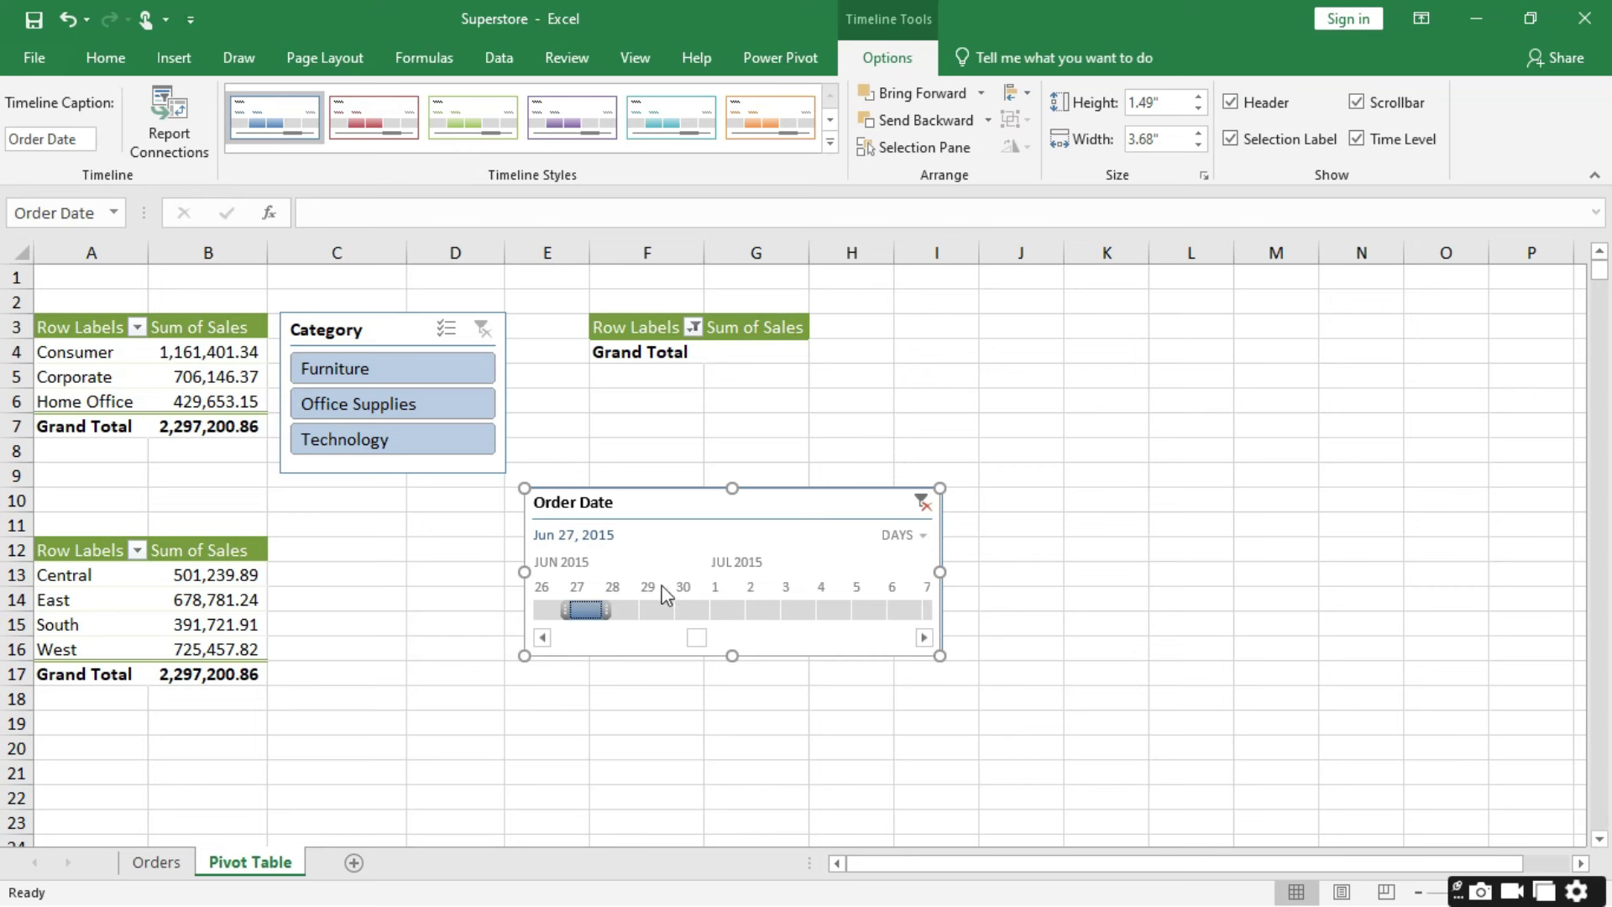
Step: Clear the Order Date timeline filter and set its time level to years
click(923, 504)
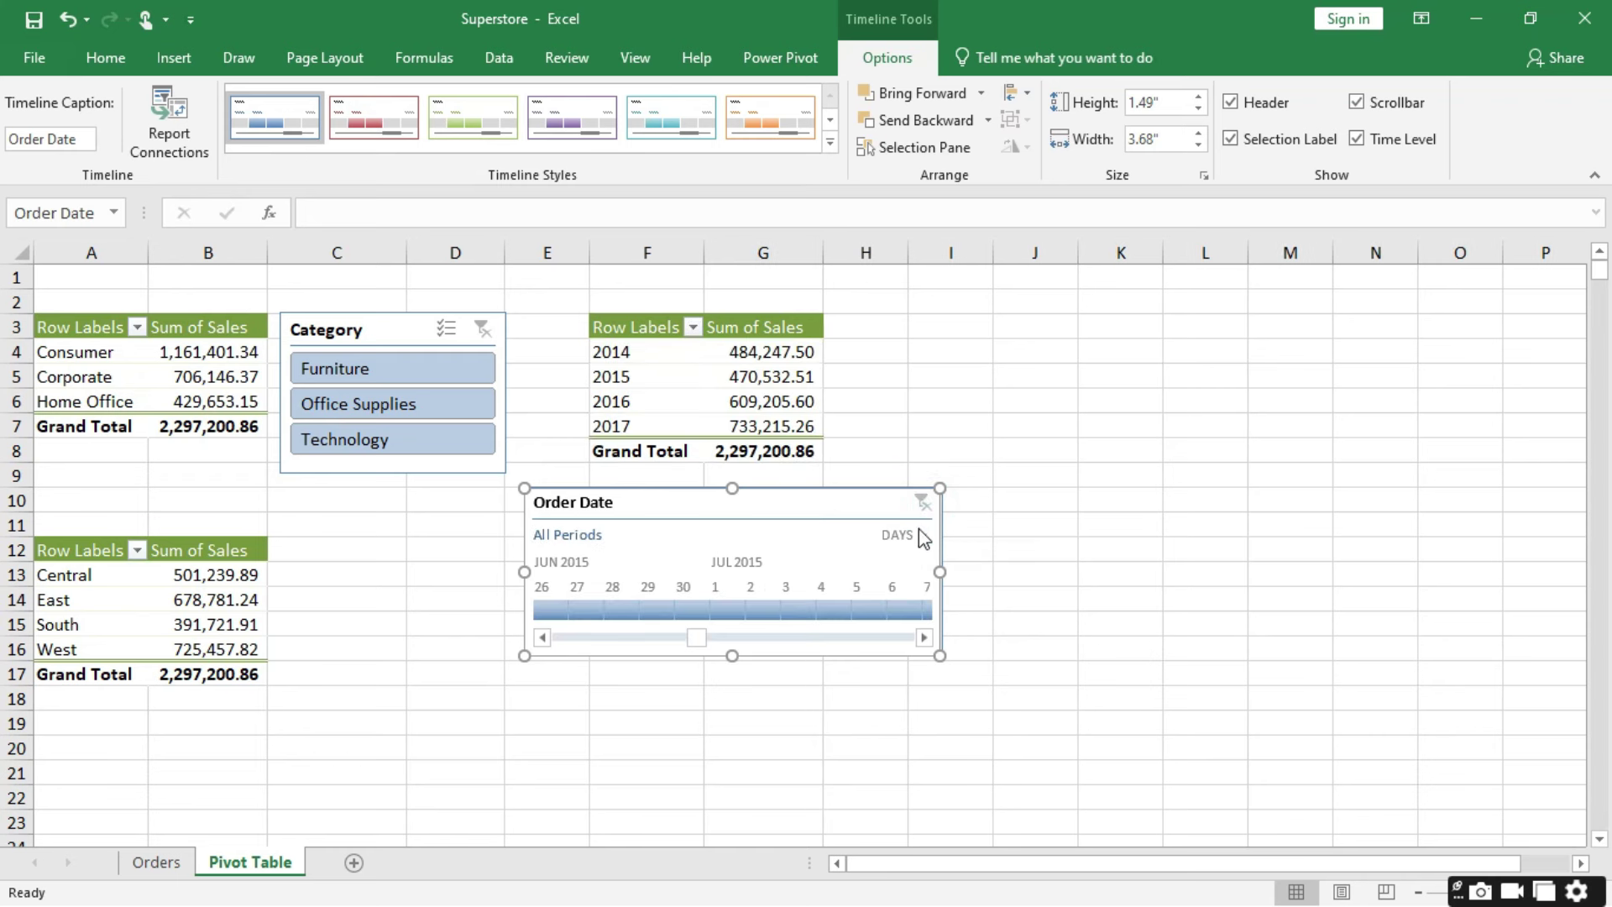
click(925, 538)
click(921, 566)
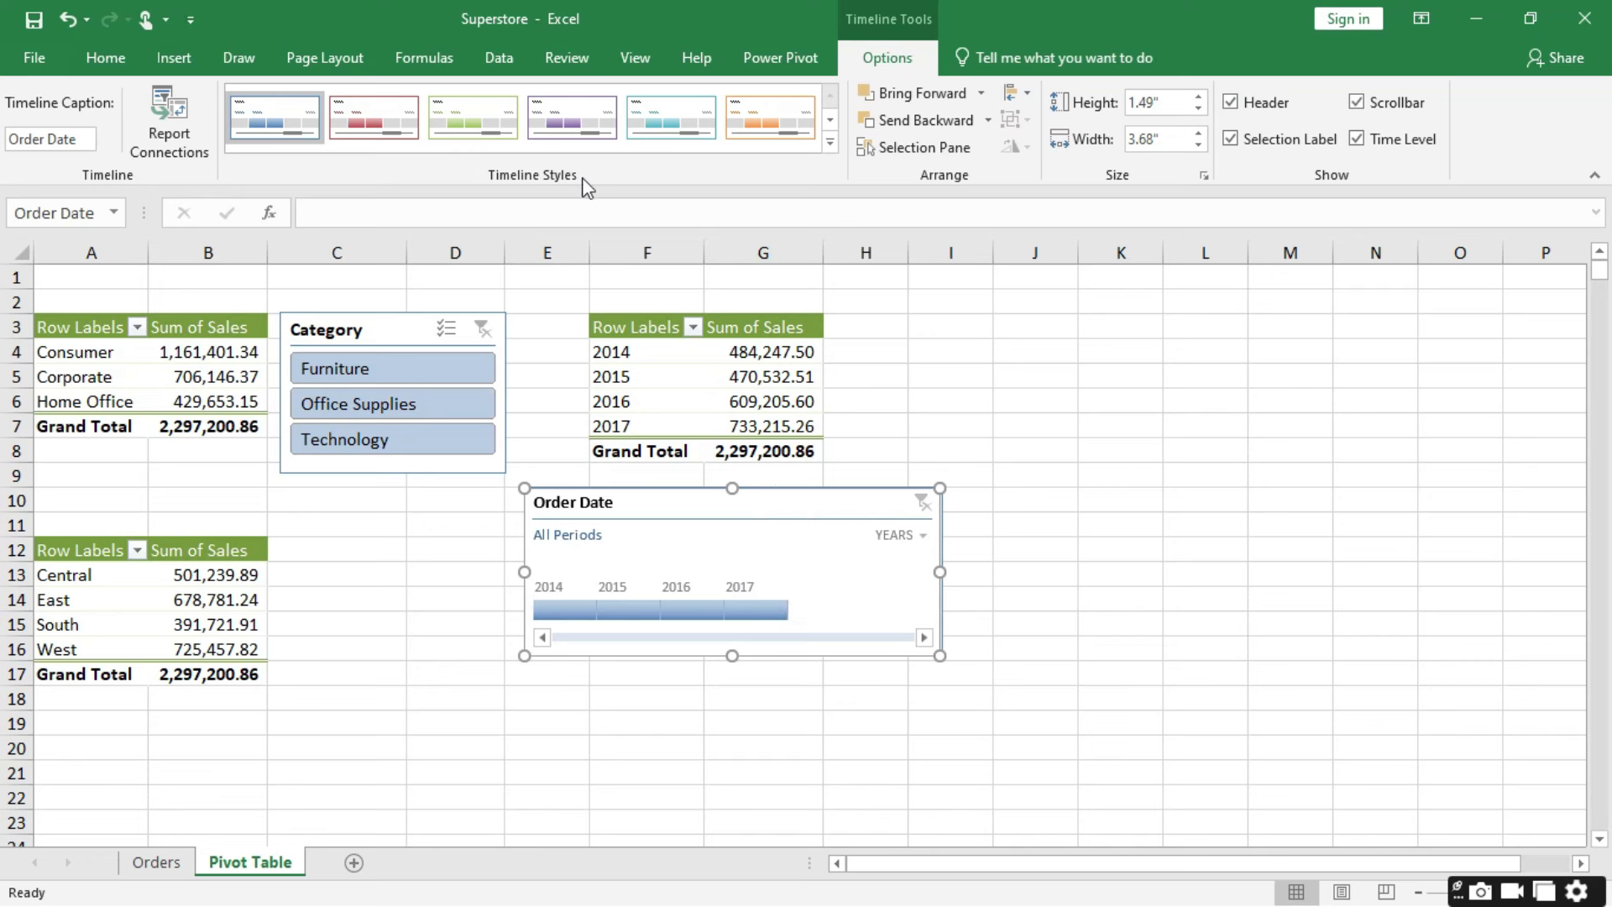
Step: Try several light timeline styles on the Order Date timeline and apply the light red one
click(830, 143)
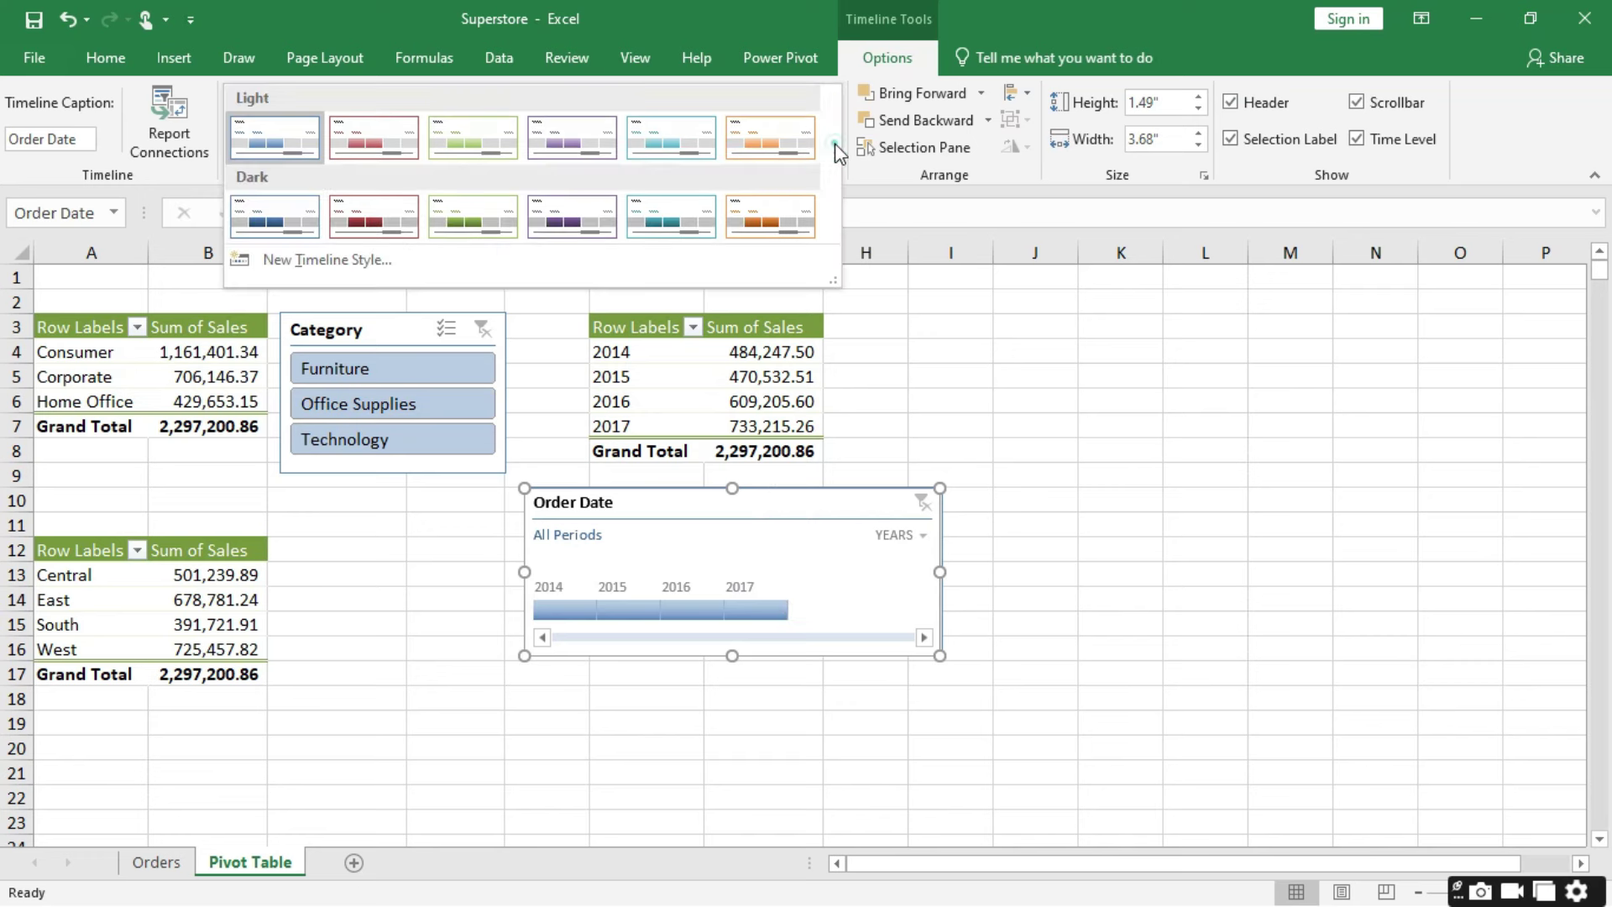
click(389, 149)
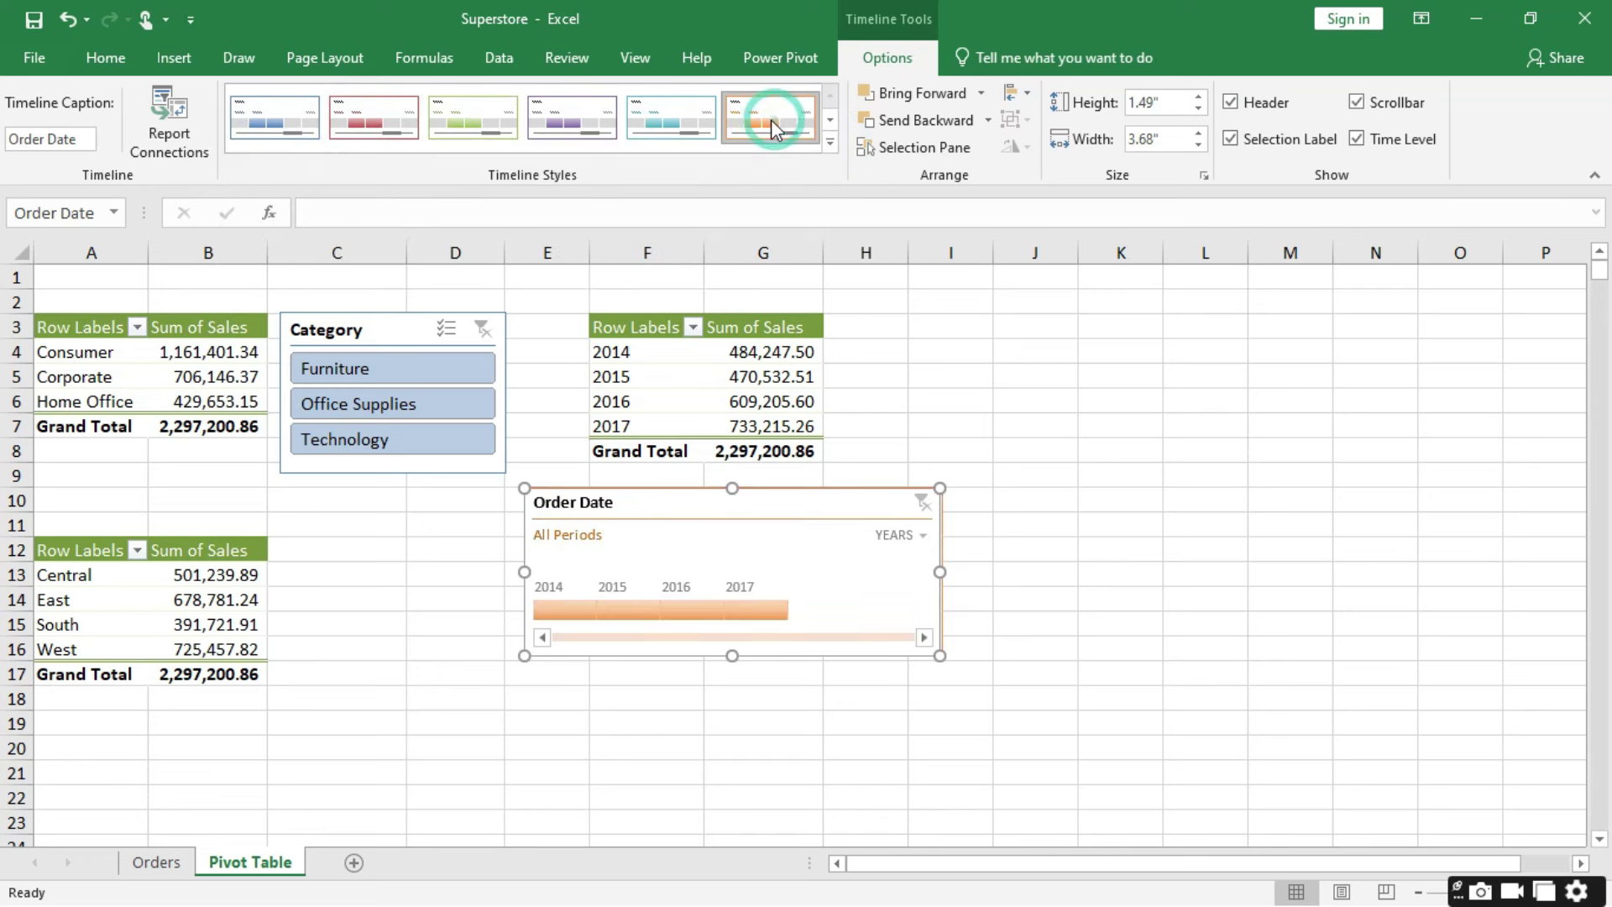
click(667, 116)
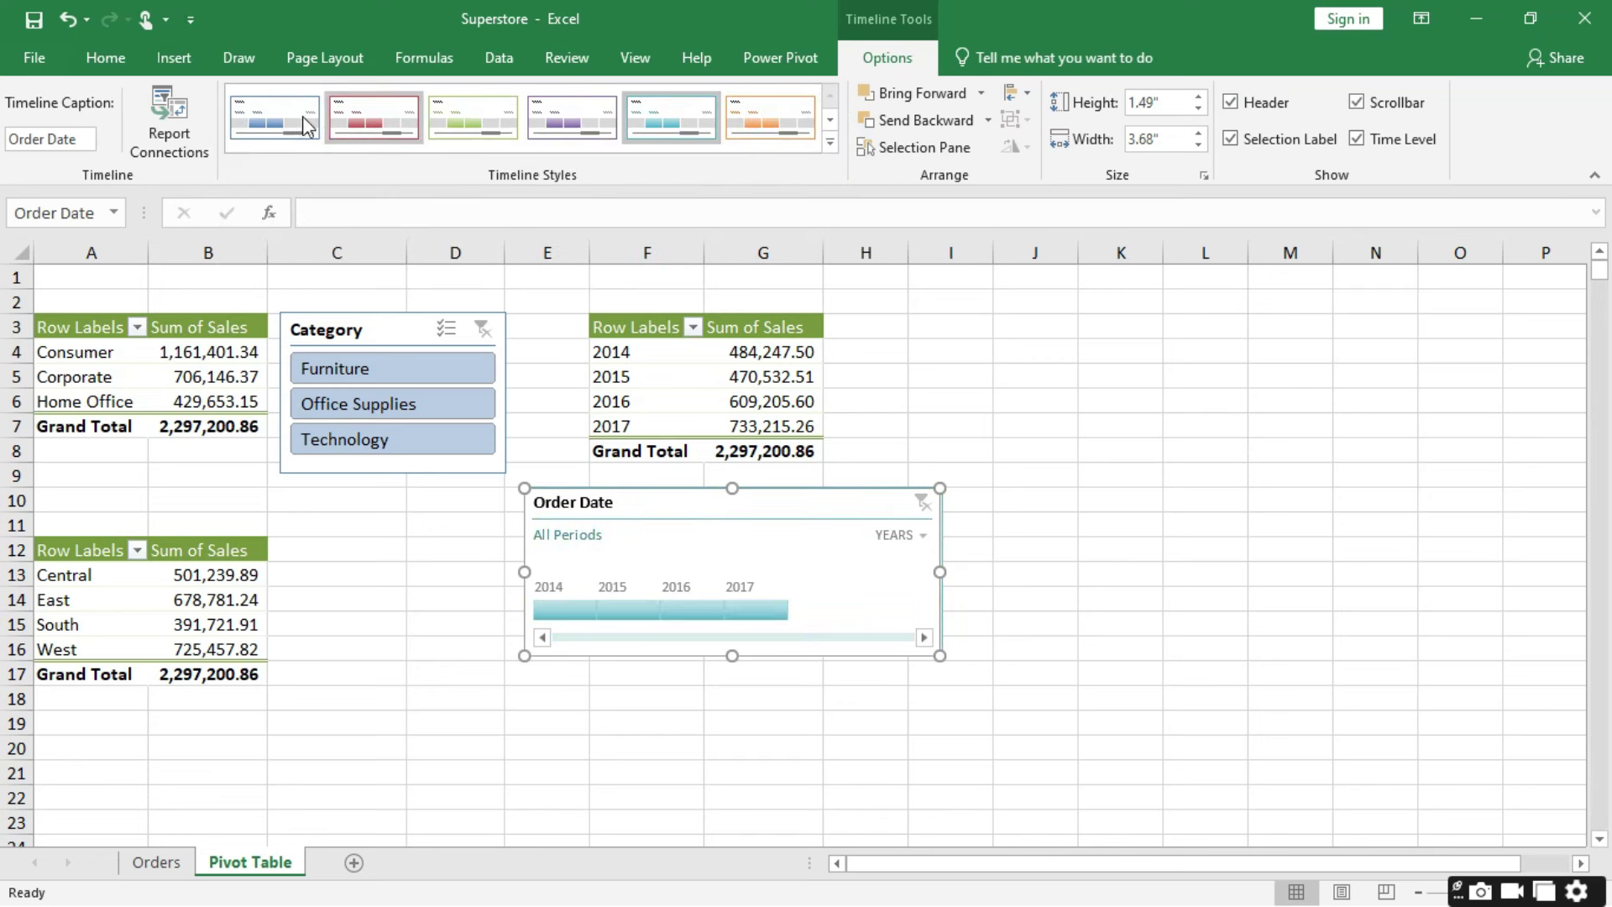
click(274, 109)
click(381, 118)
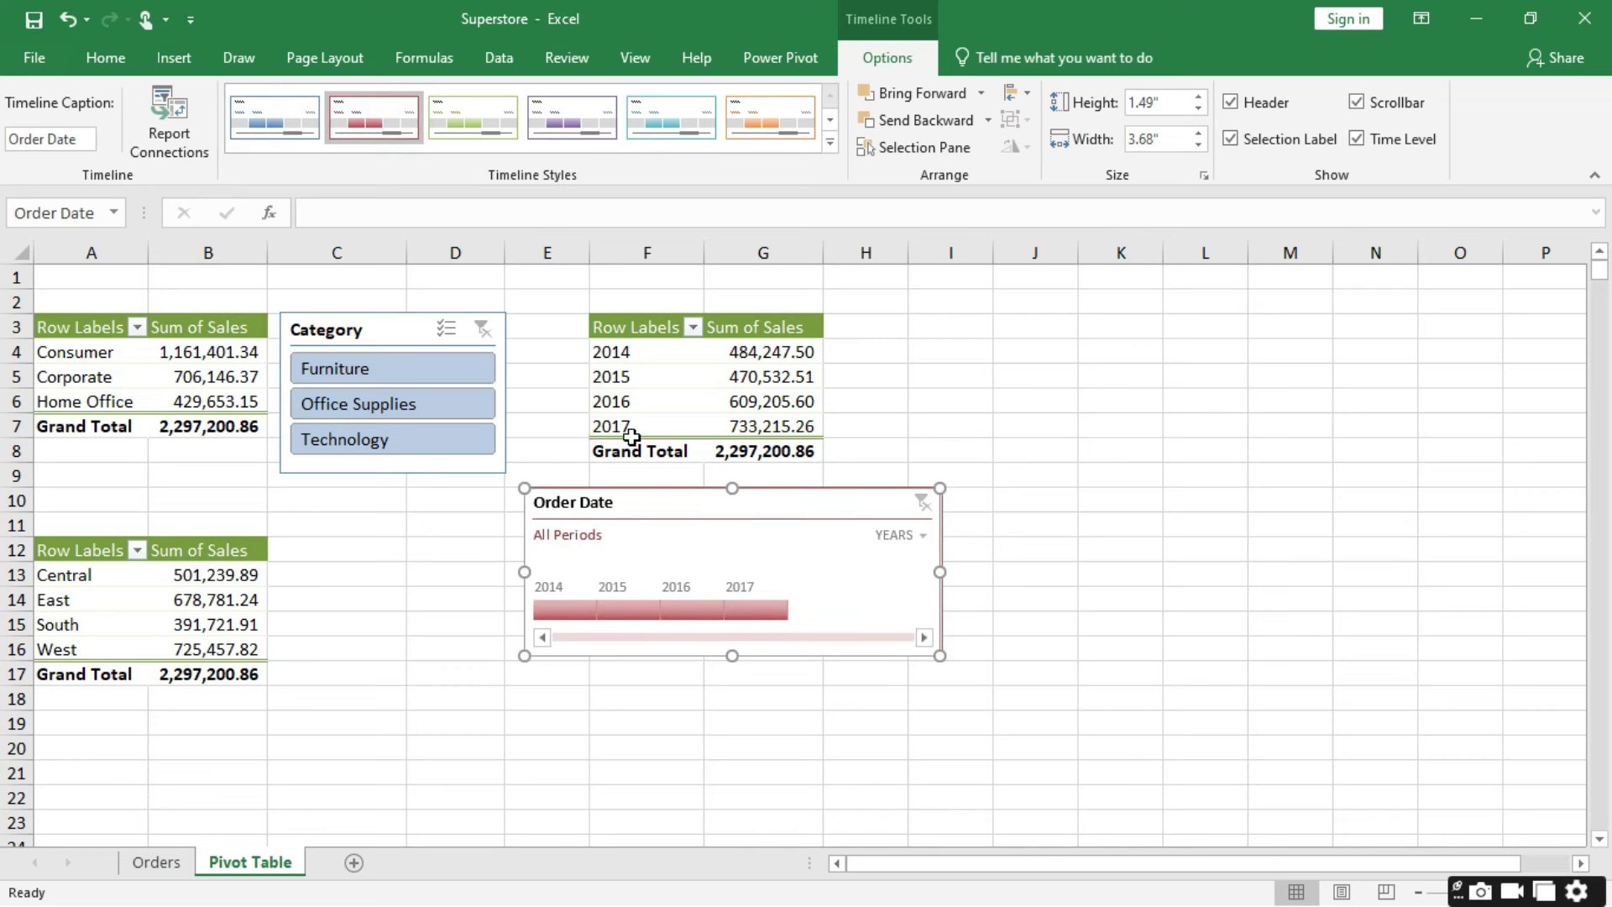
Step: Duplicate the light blue timeline style and choose the Whole Timeline element in the copy
right_click(275, 126)
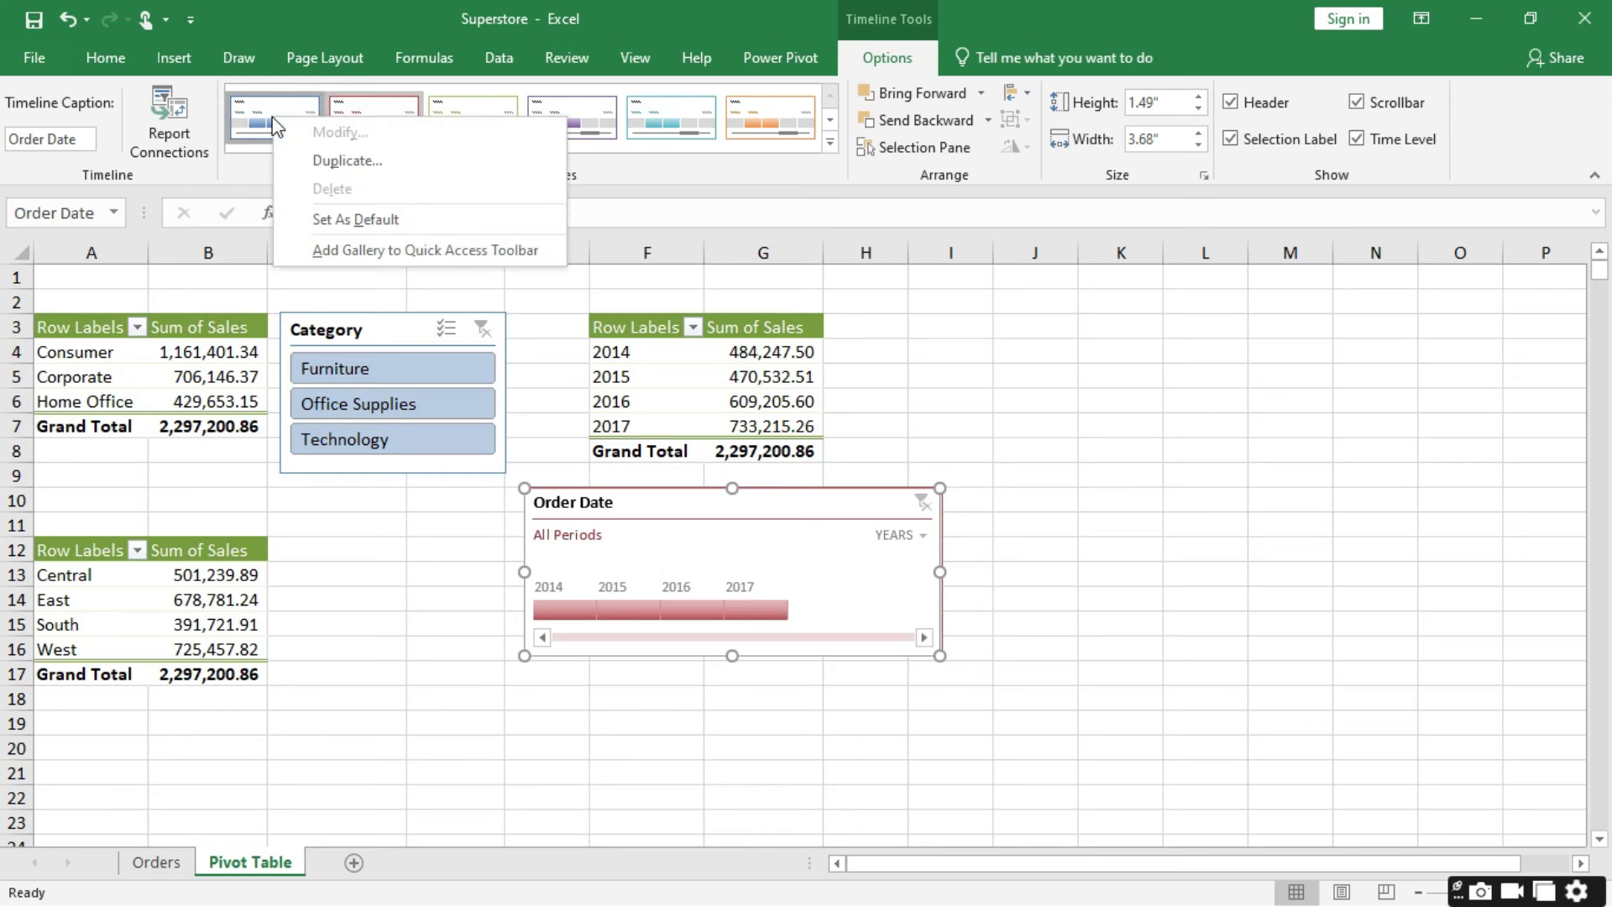
click(331, 160)
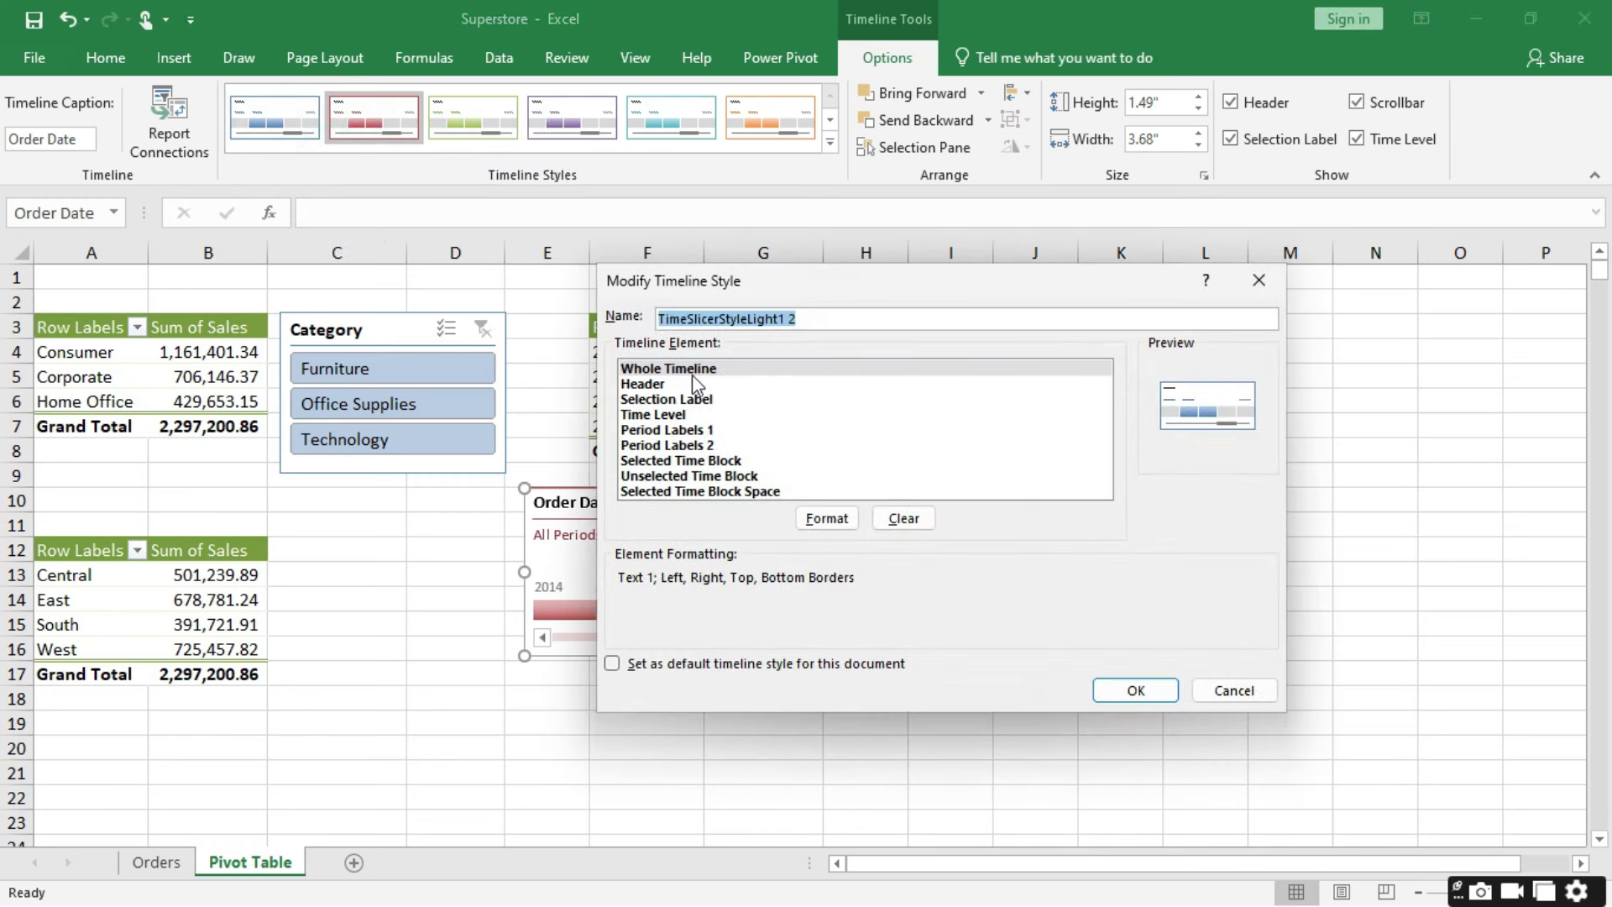
click(692, 371)
click(653, 388)
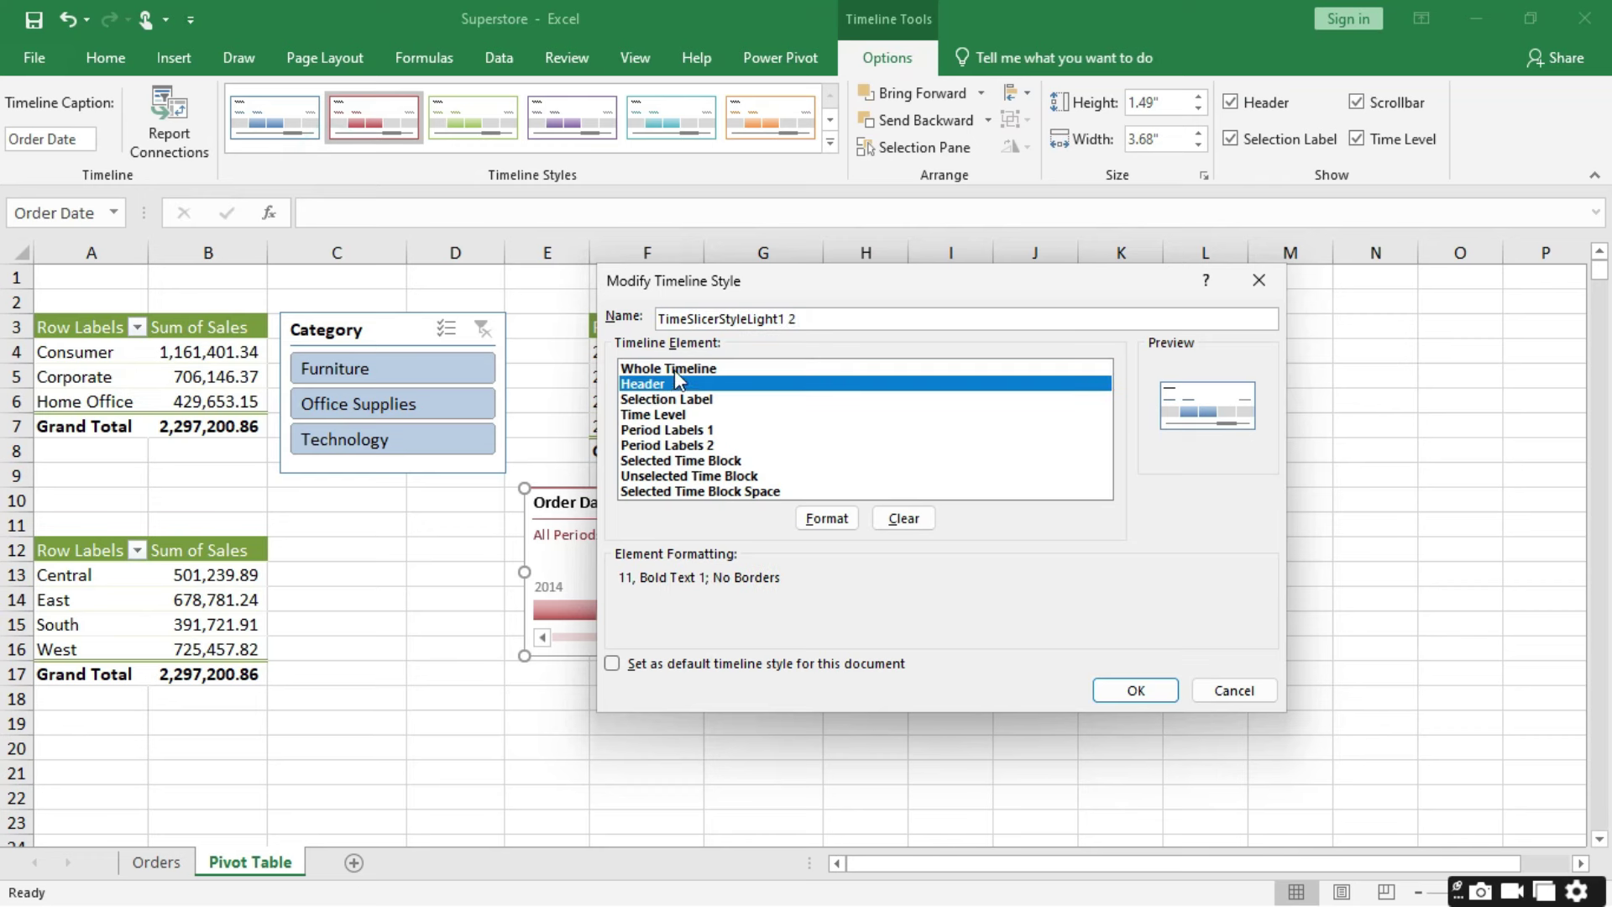
click(675, 371)
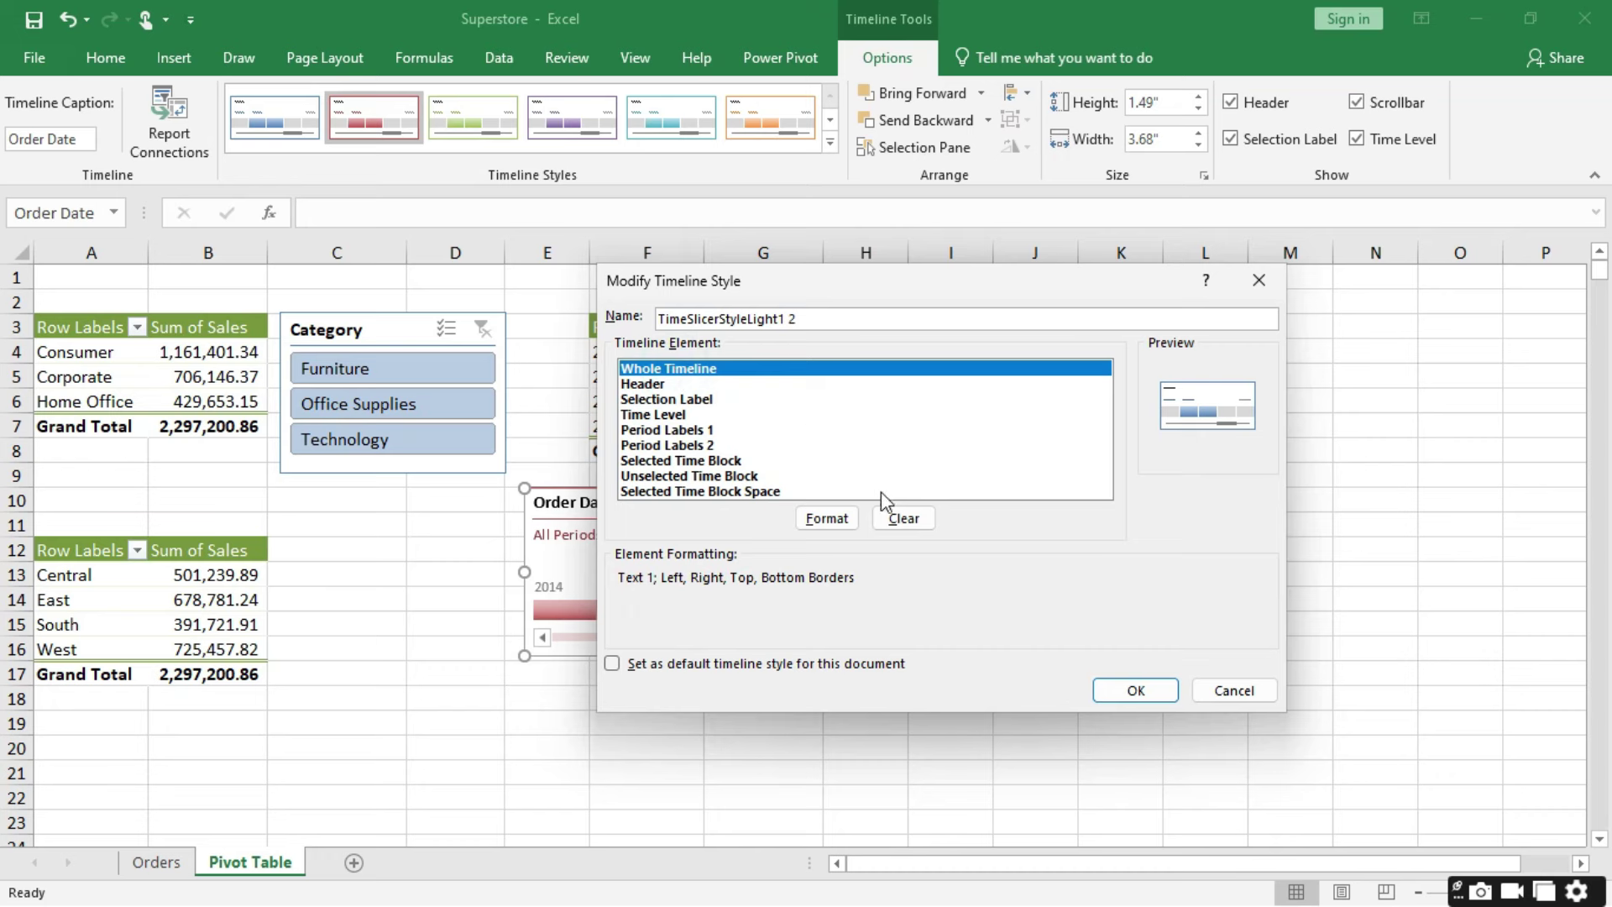
Step: Set the Whole Timeline font color to the standard purple and save the duplicated timeline style
click(825, 517)
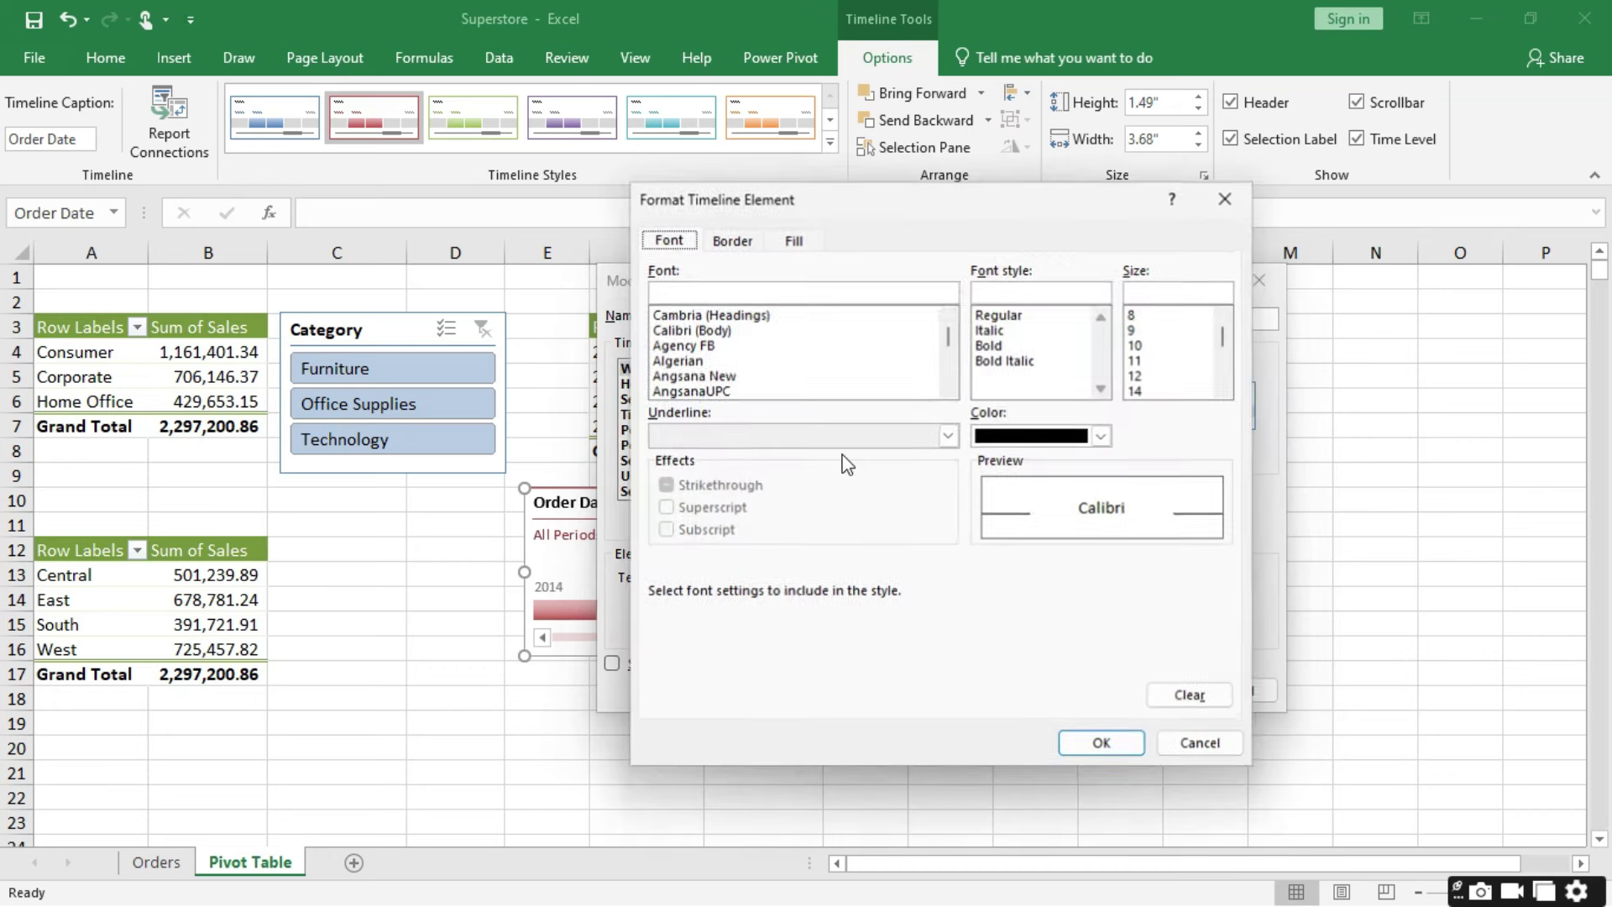
click(1101, 435)
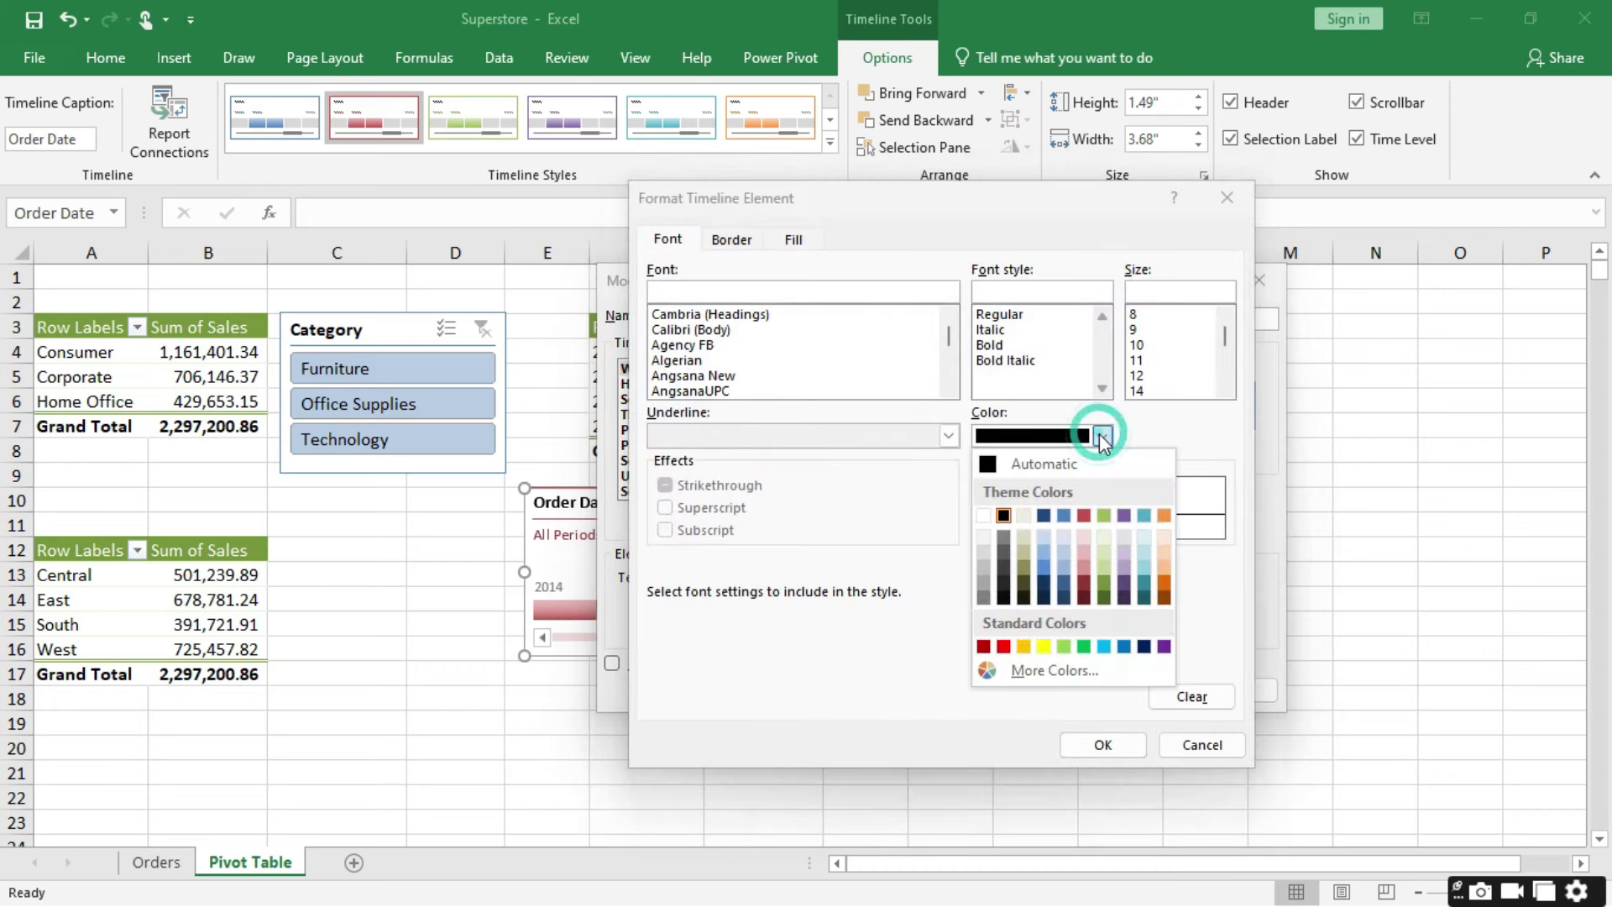
click(1163, 648)
click(1164, 646)
click(1117, 743)
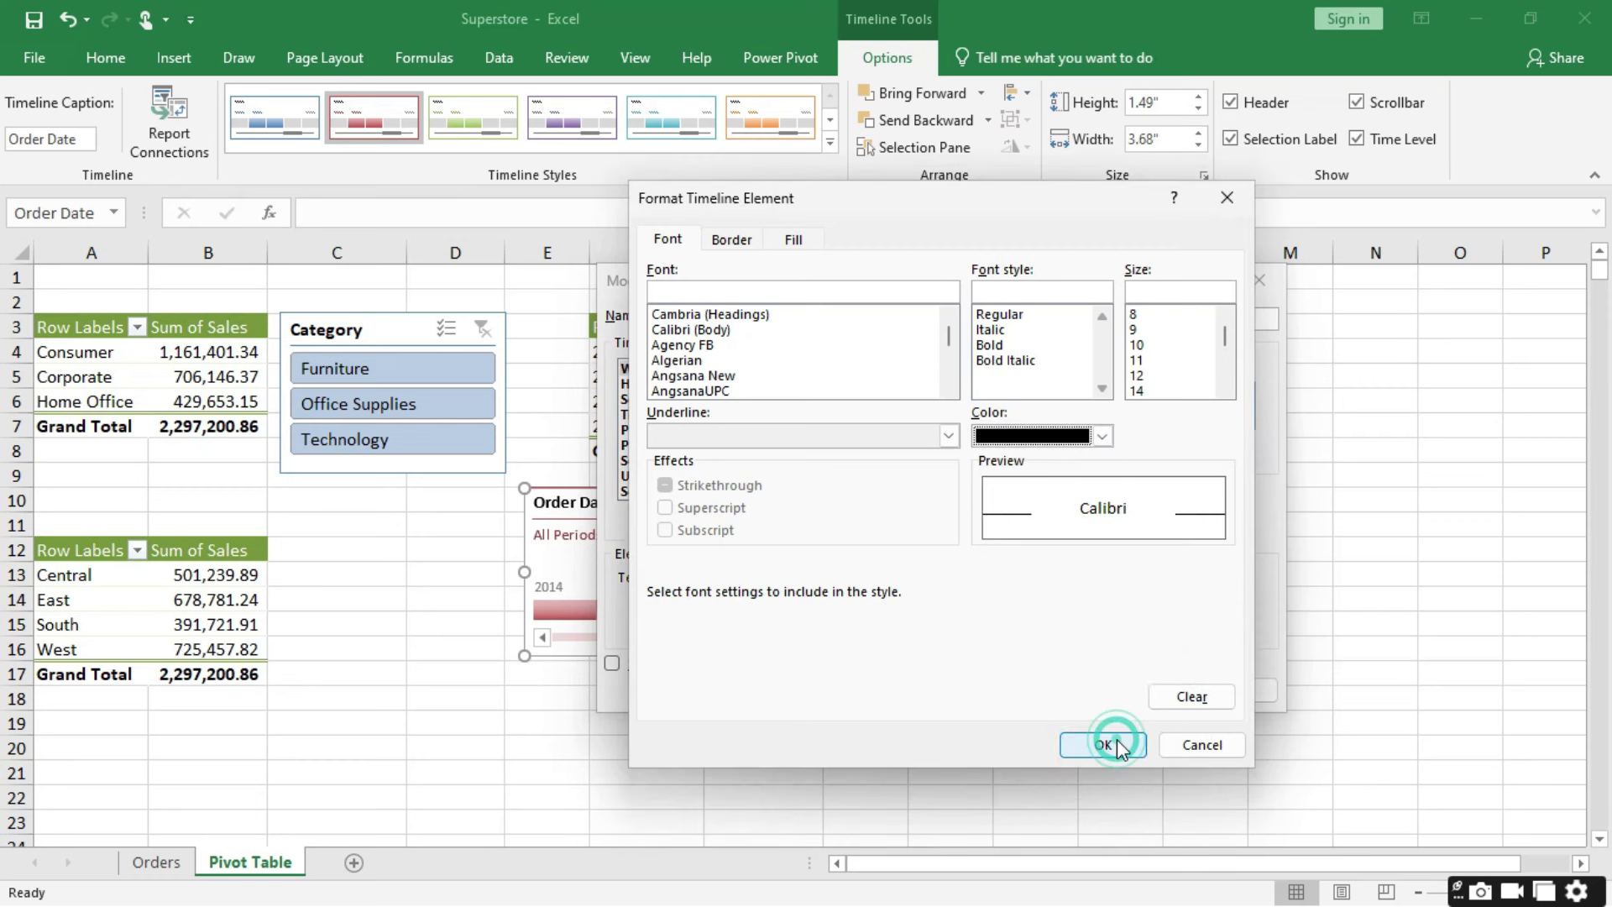
click(1102, 435)
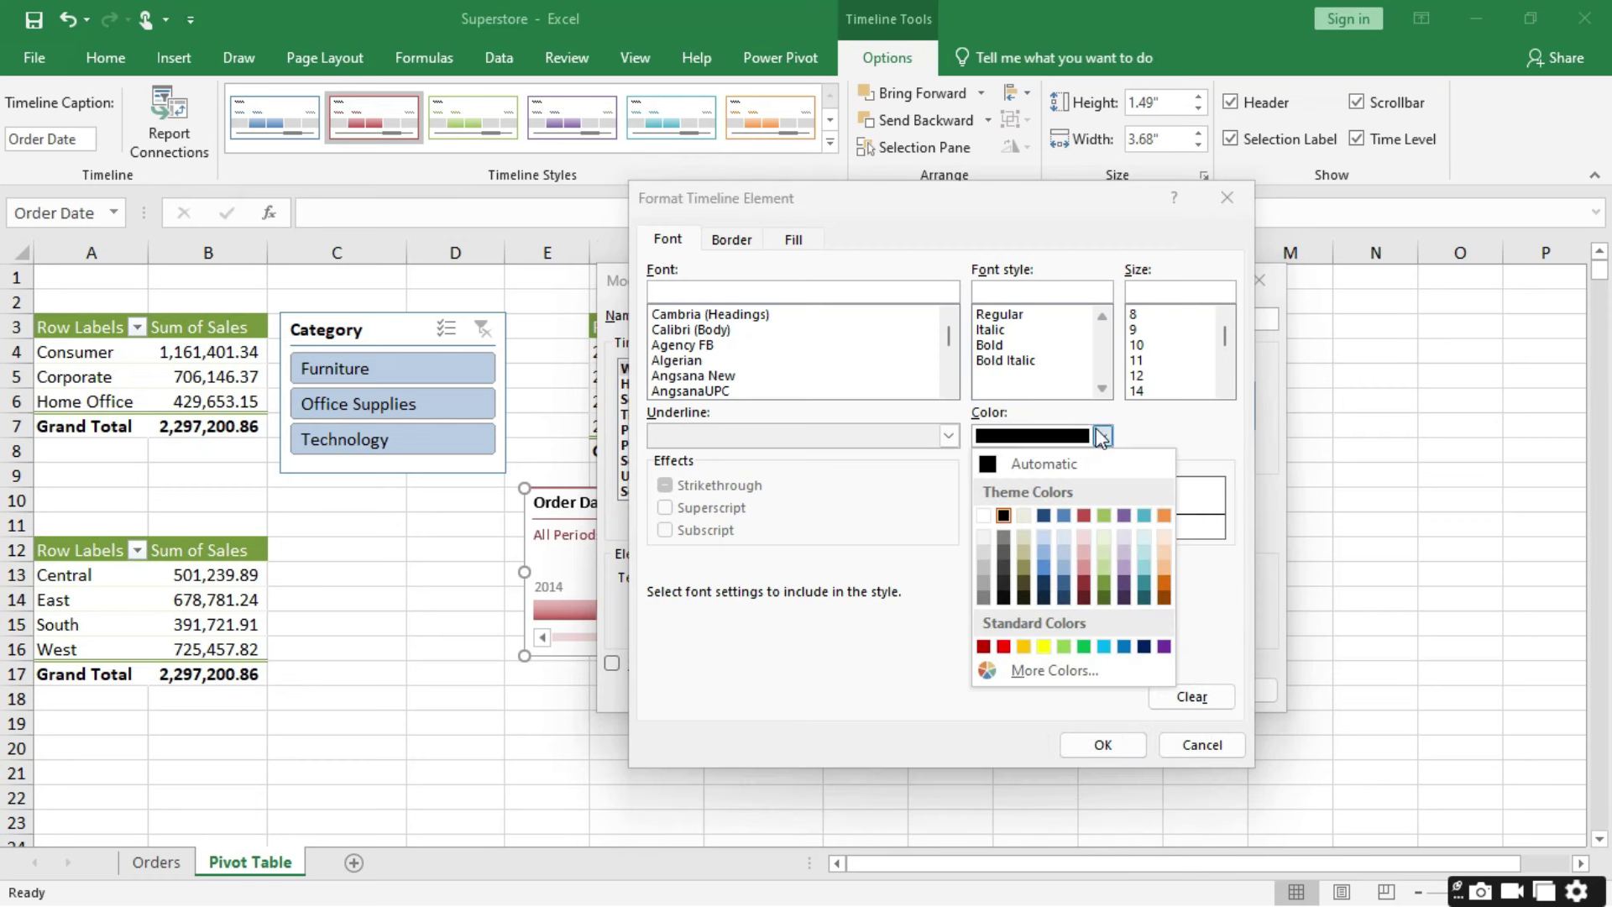
click(1163, 646)
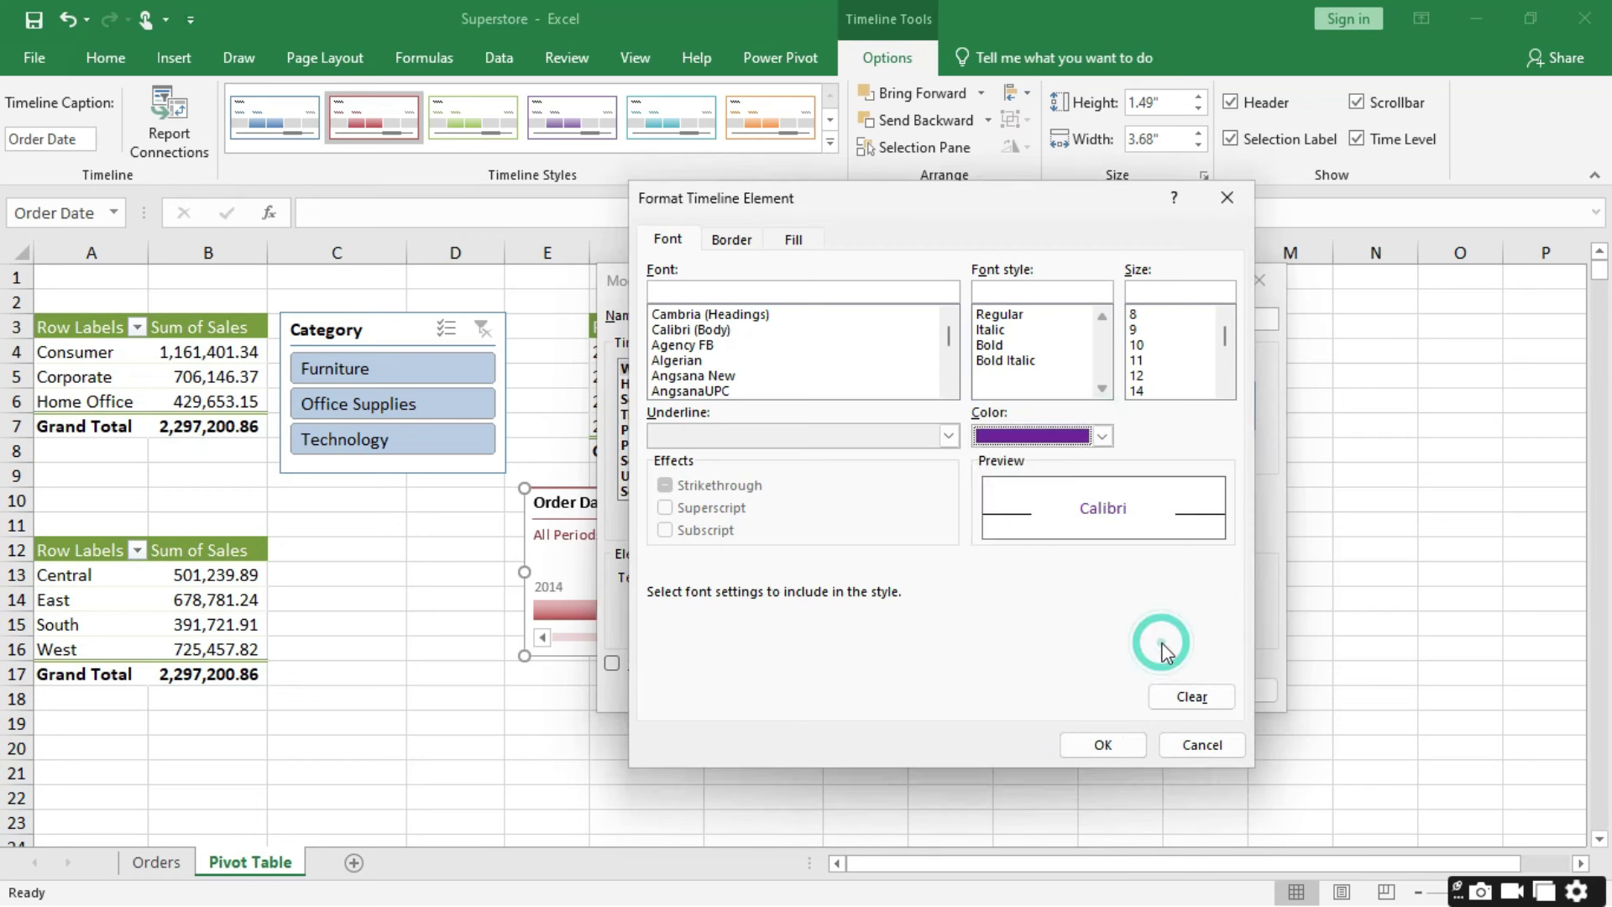
click(1102, 744)
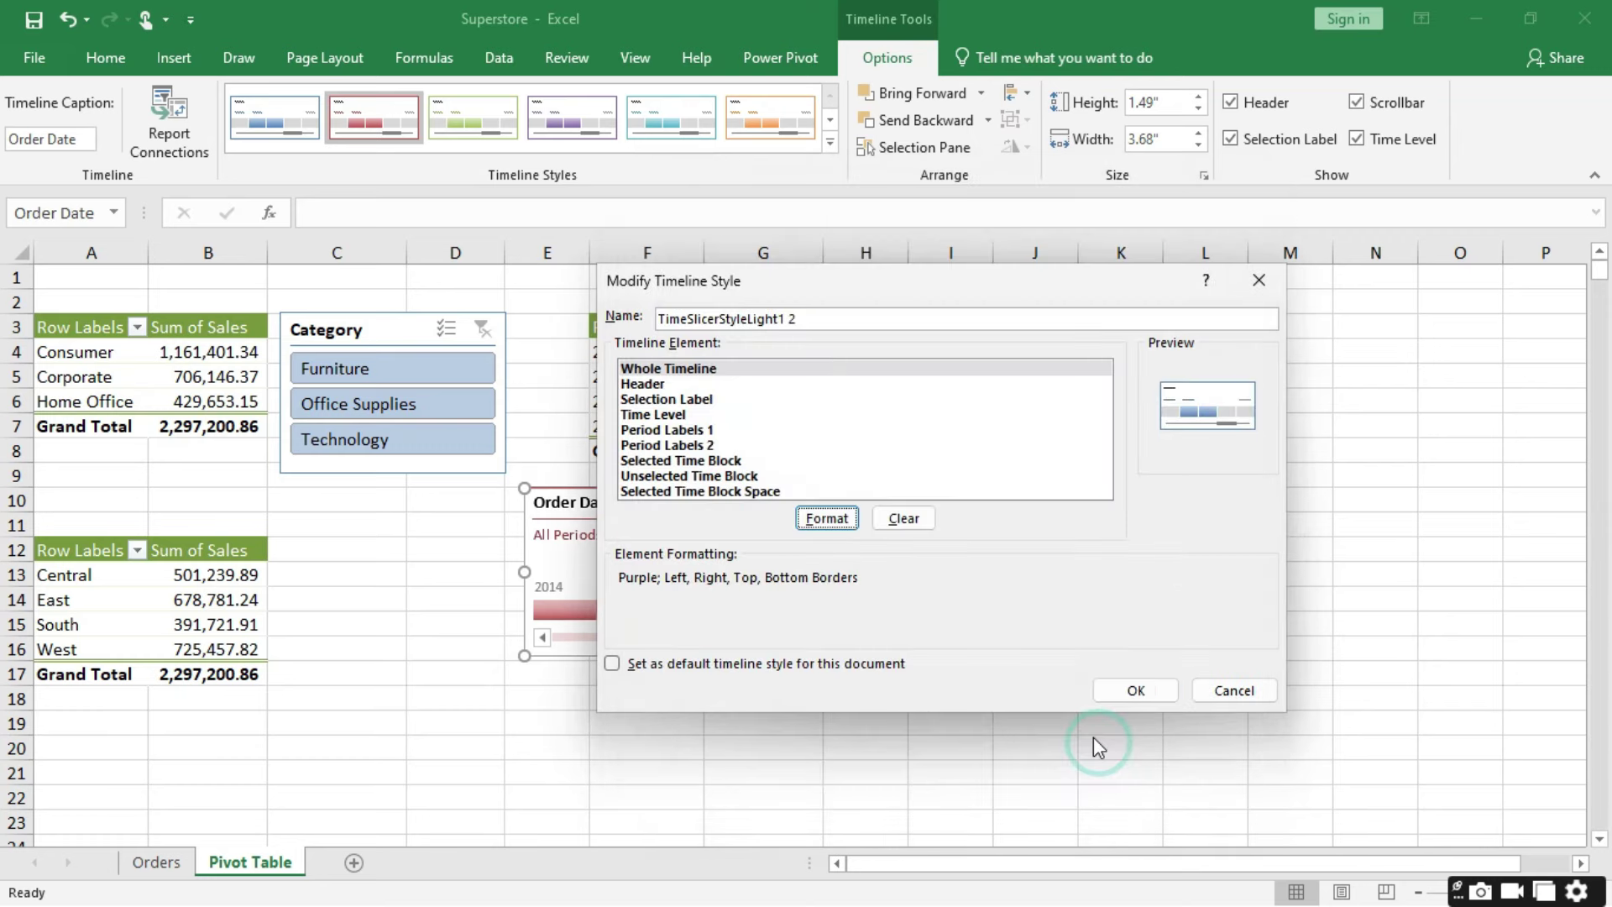
click(1145, 693)
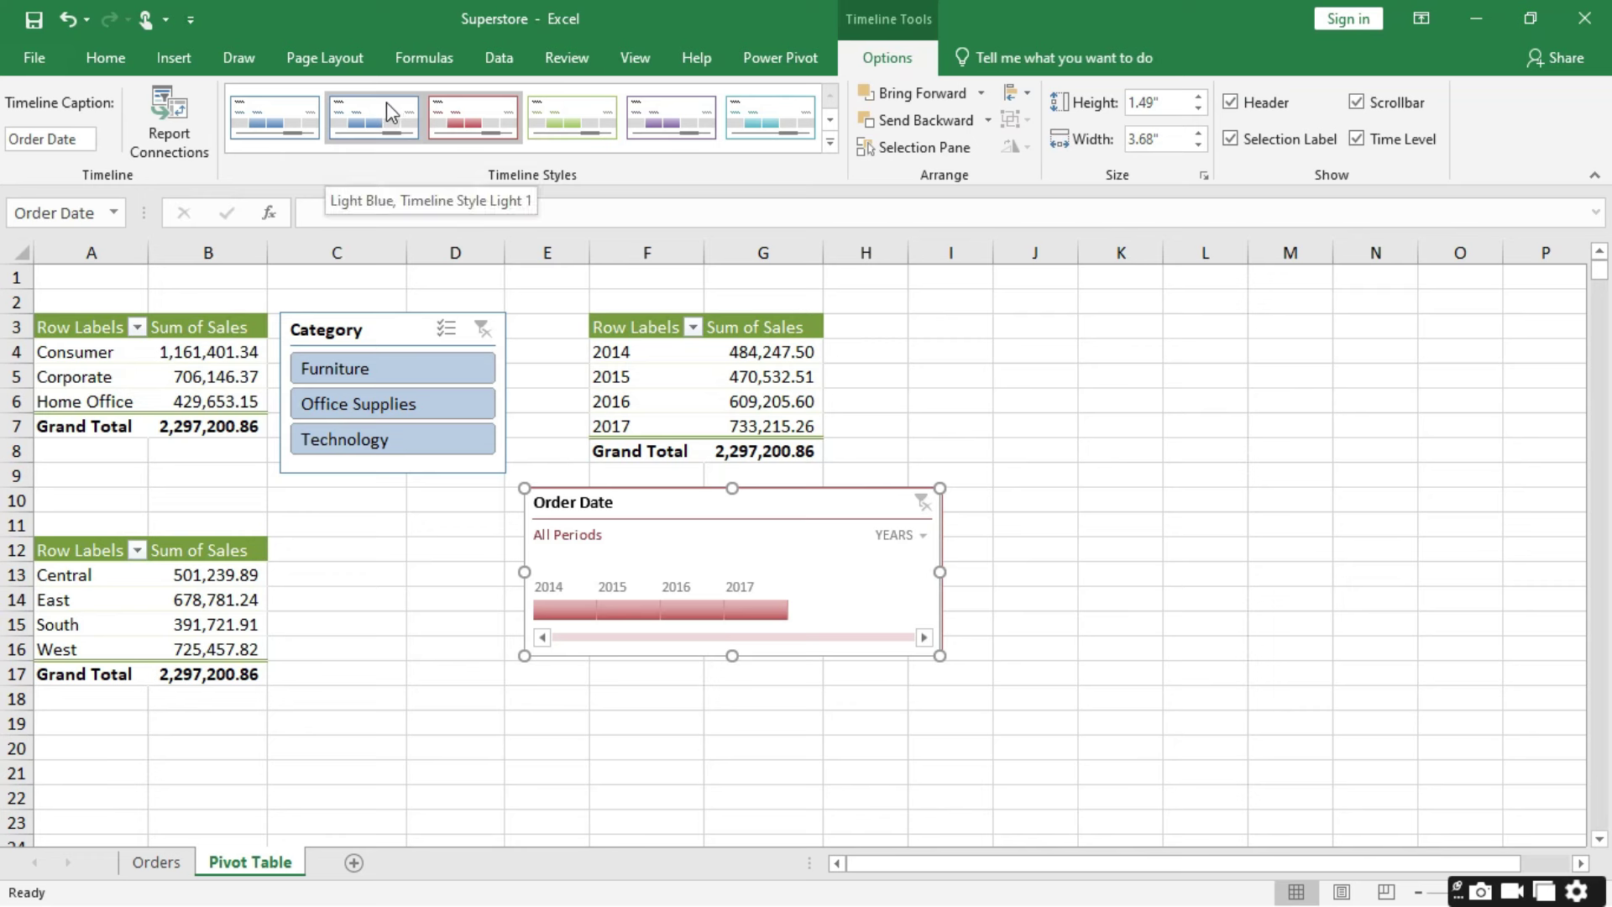
Step: Try the light purple style on the Order Date timeline, finishing with the custom style TimeSlicerStyleLight1 2
click(674, 114)
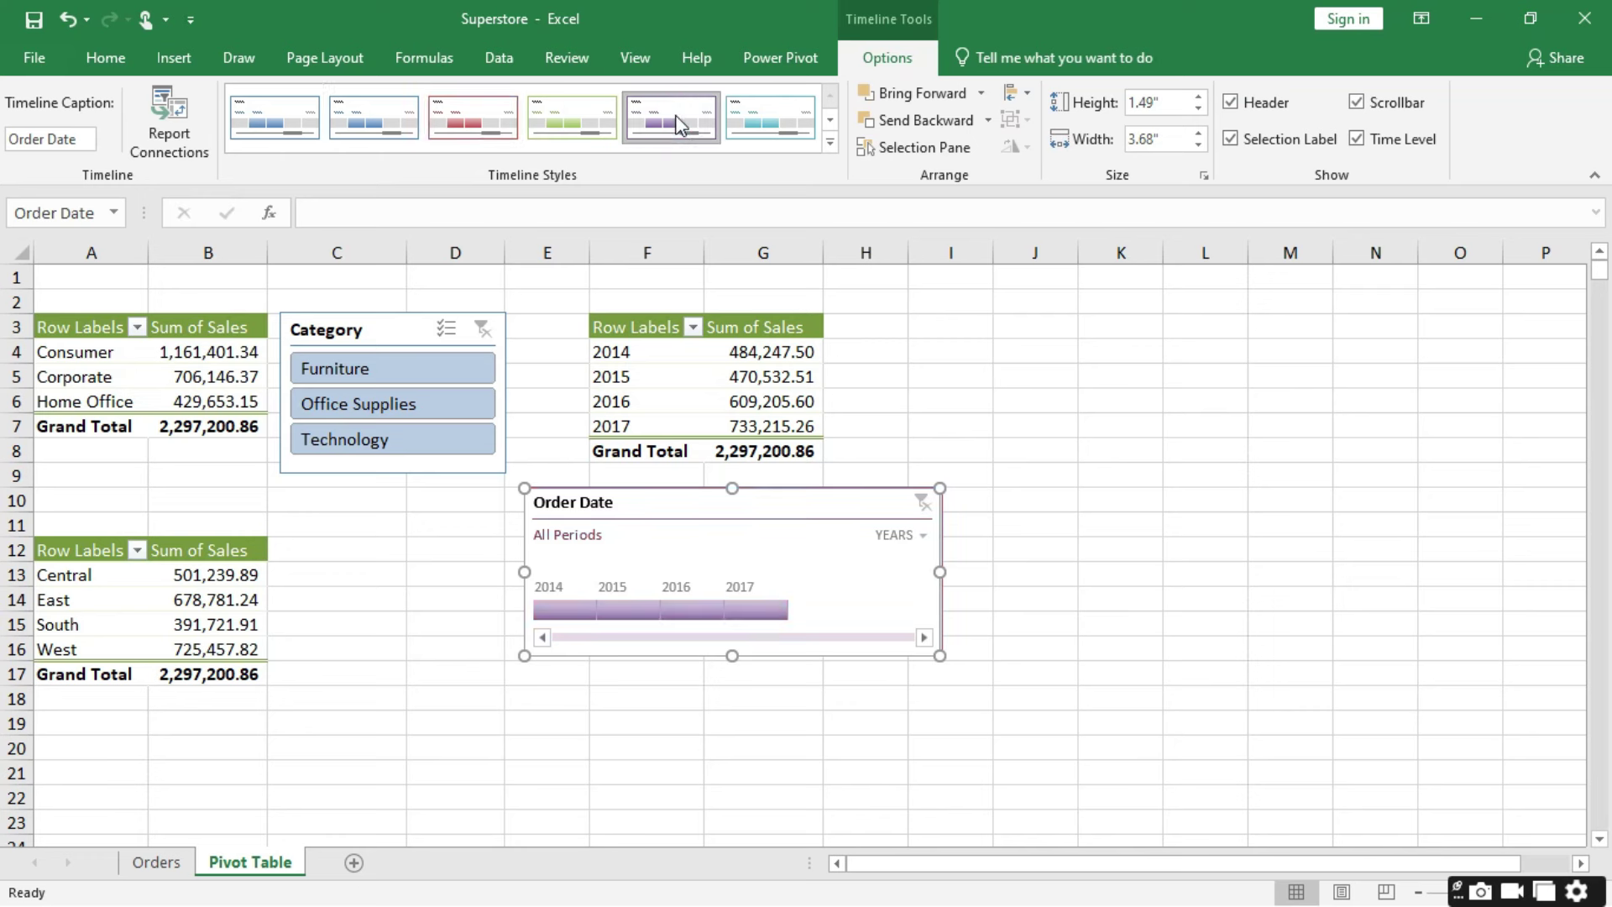
click(830, 148)
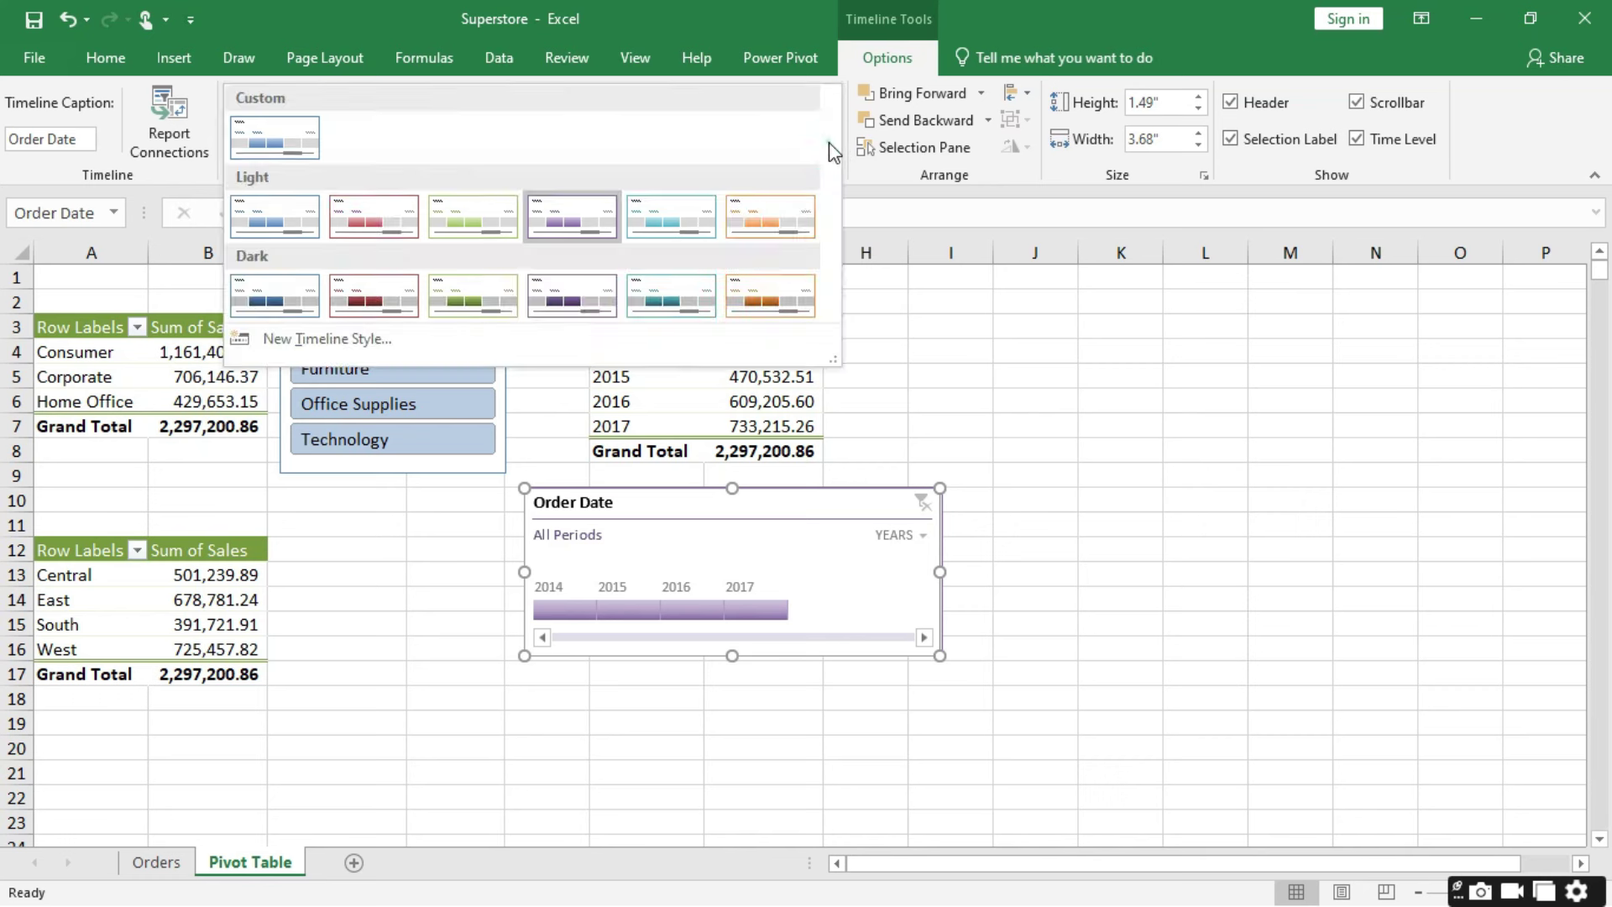
click(274, 139)
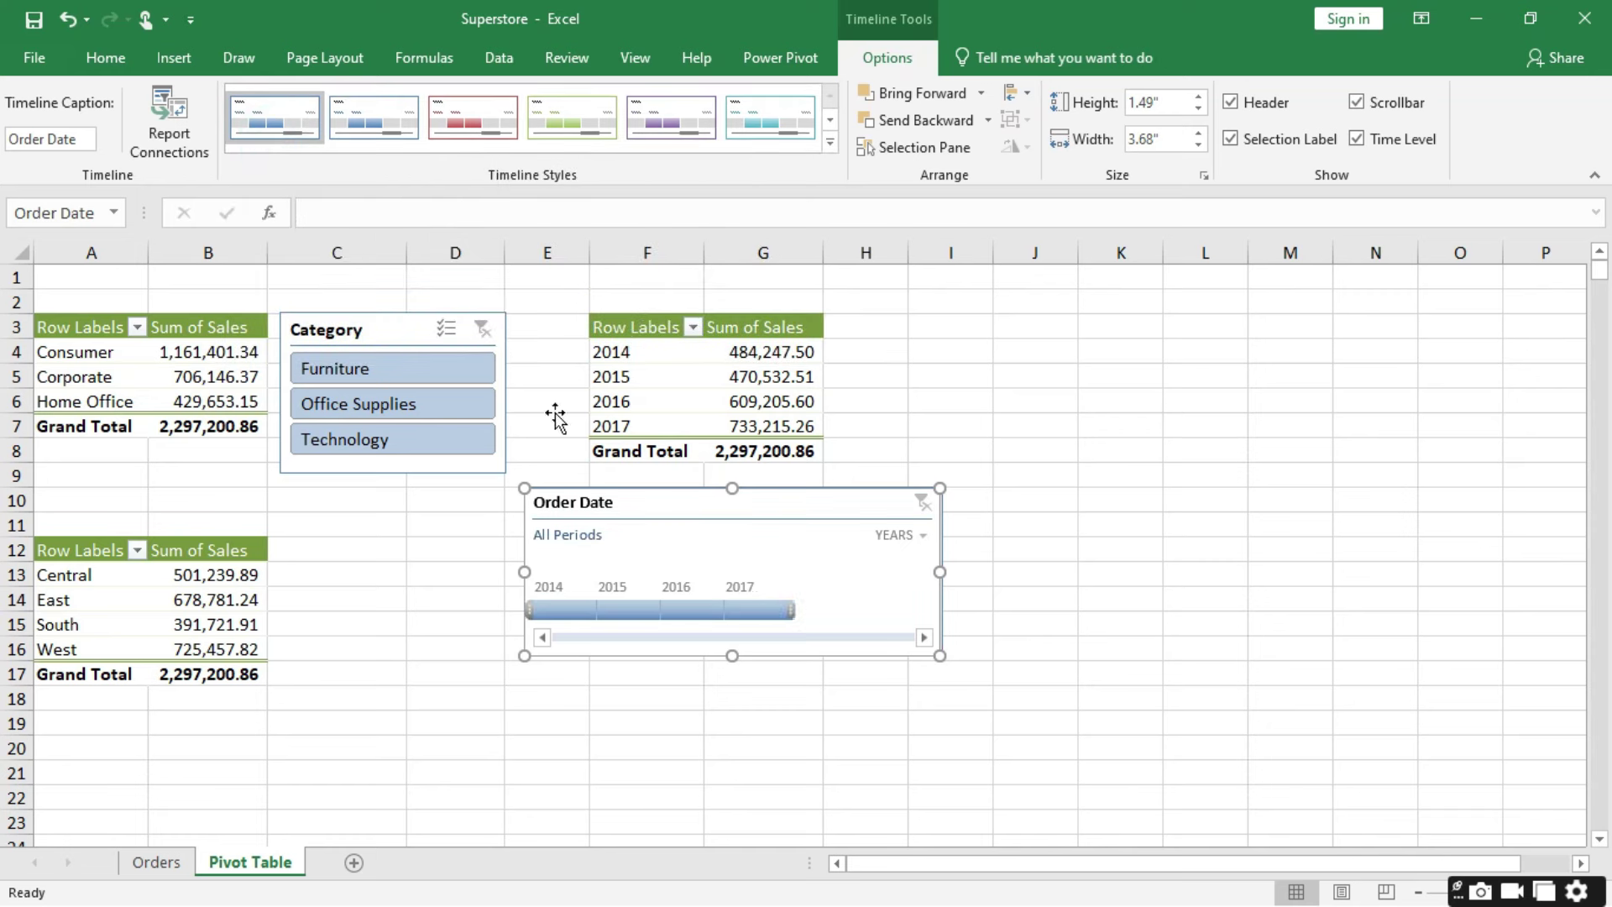
Step: Modify the custom timeline style, setting the Whole Timeline font color to a dark red
right_click(298, 130)
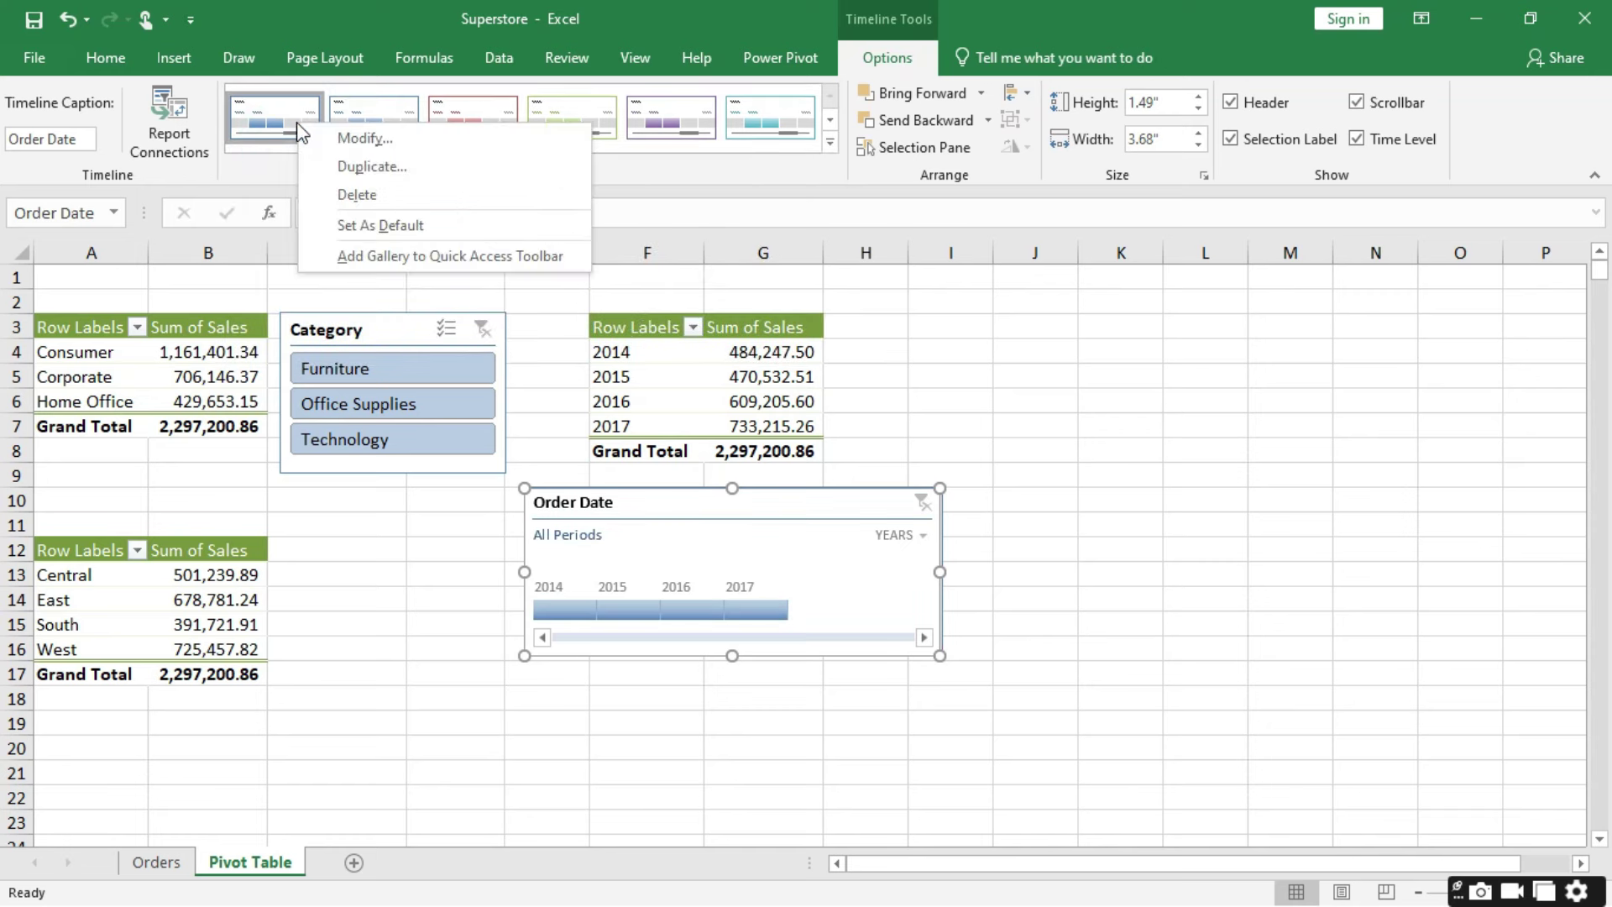
click(361, 139)
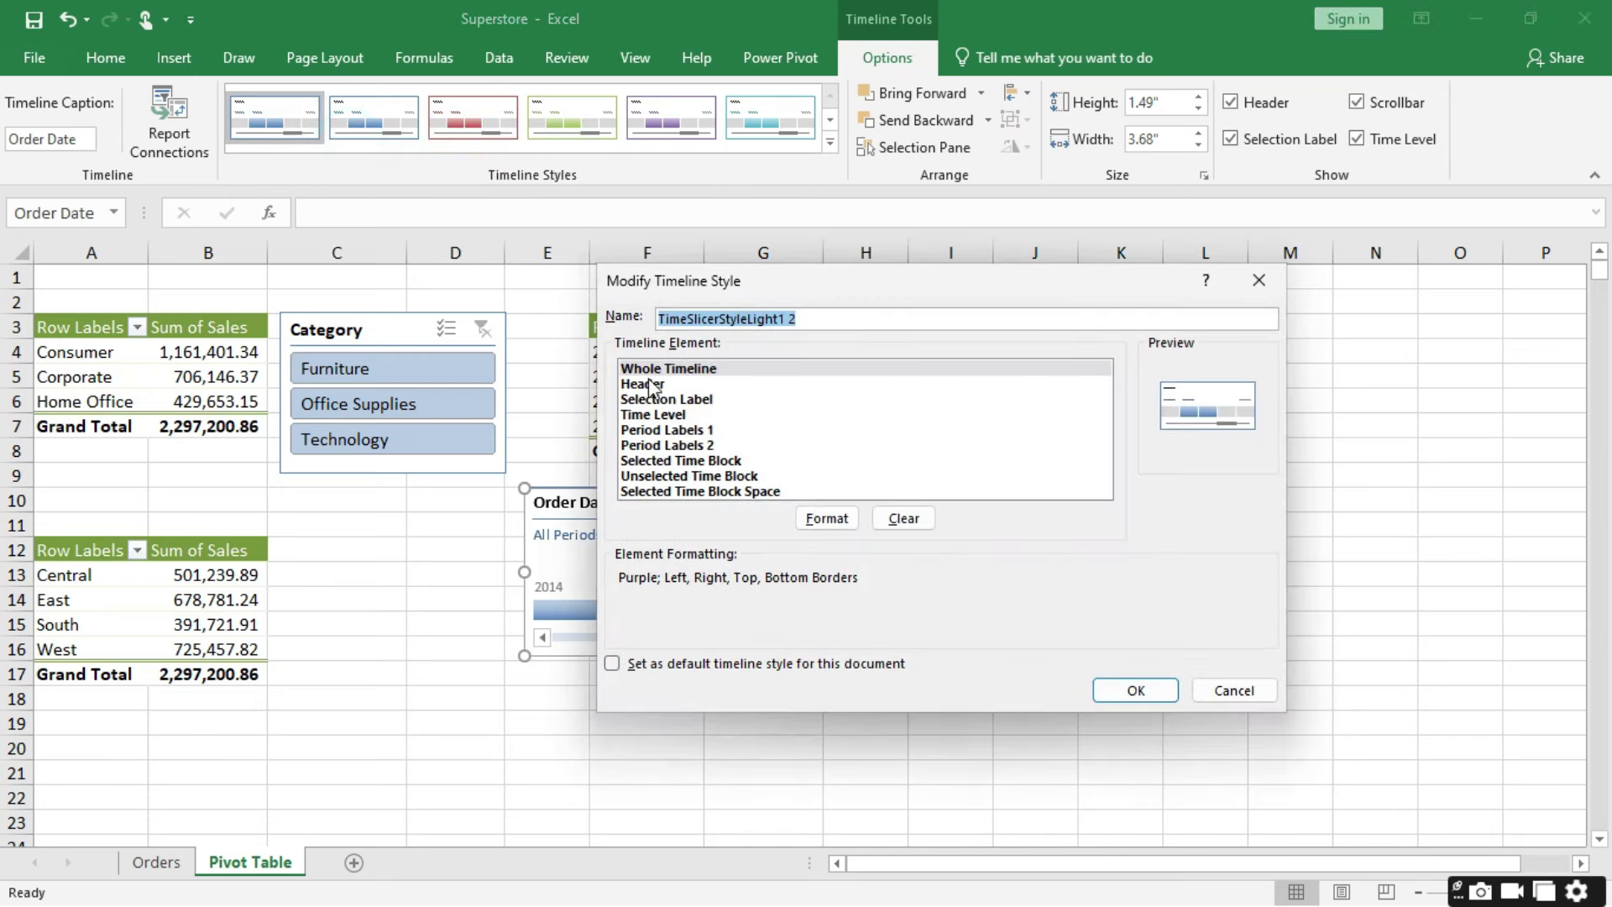
click(652, 384)
click(682, 373)
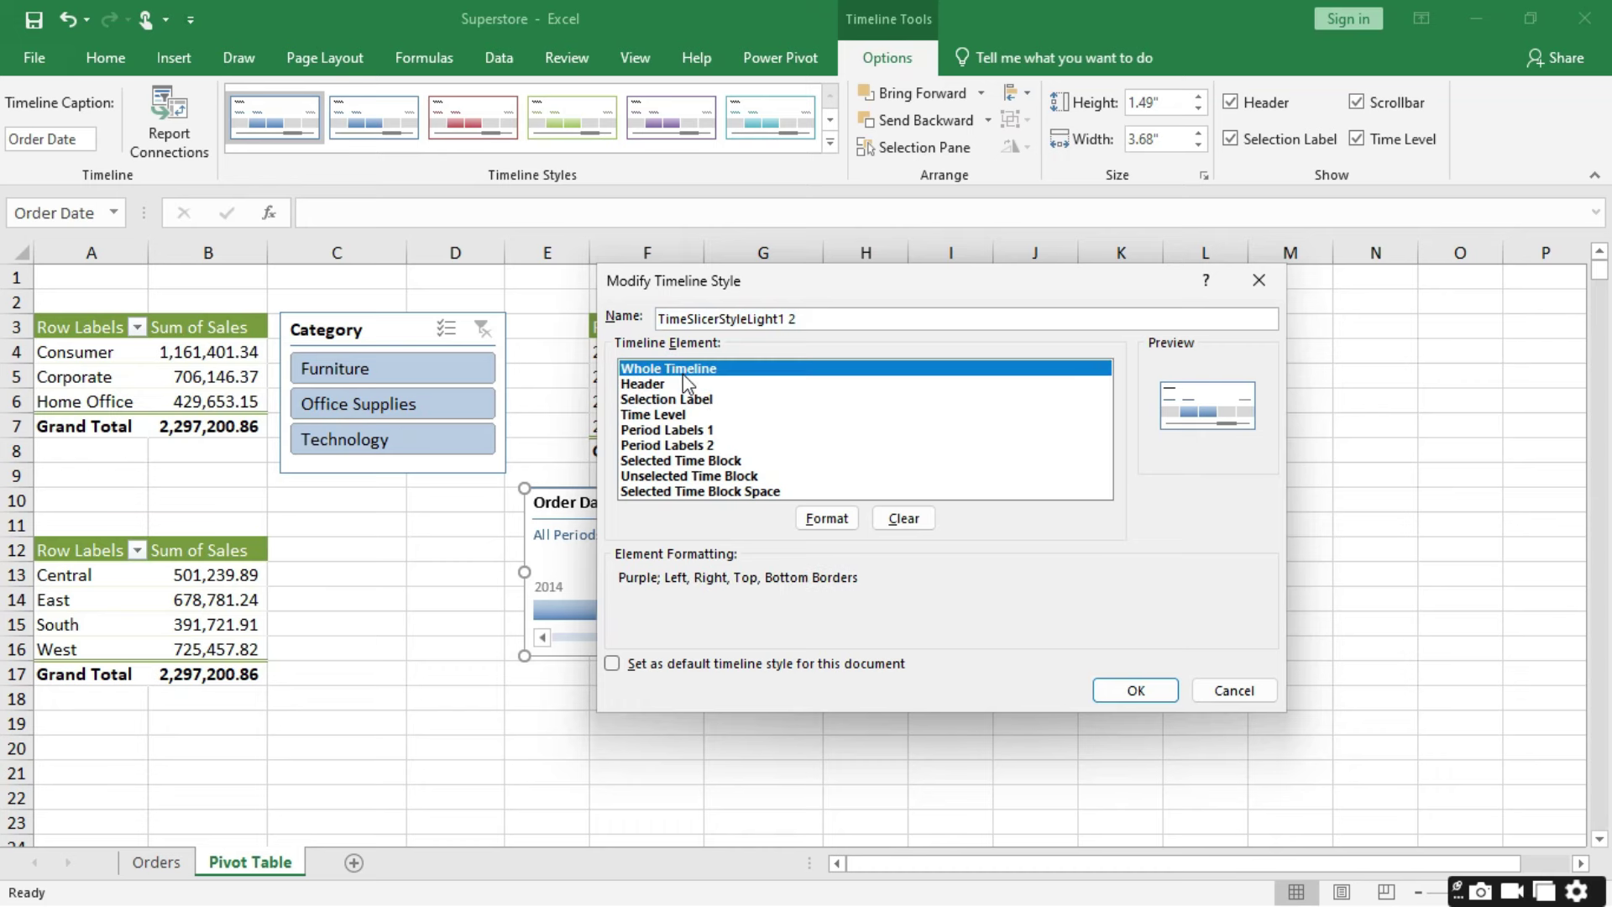
click(827, 518)
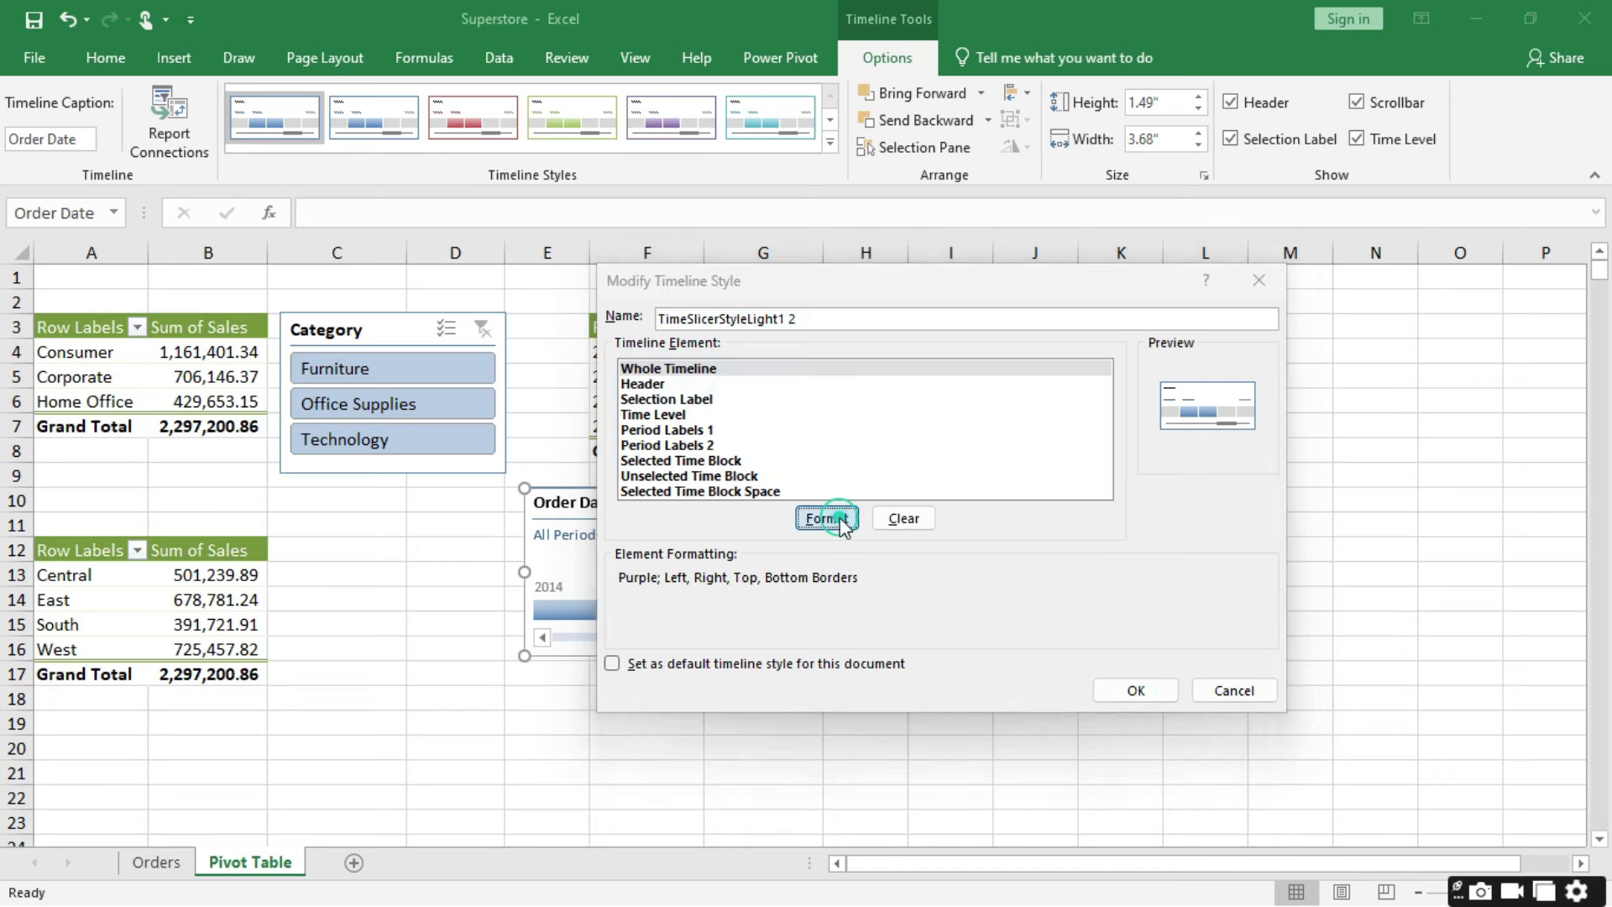
click(1103, 436)
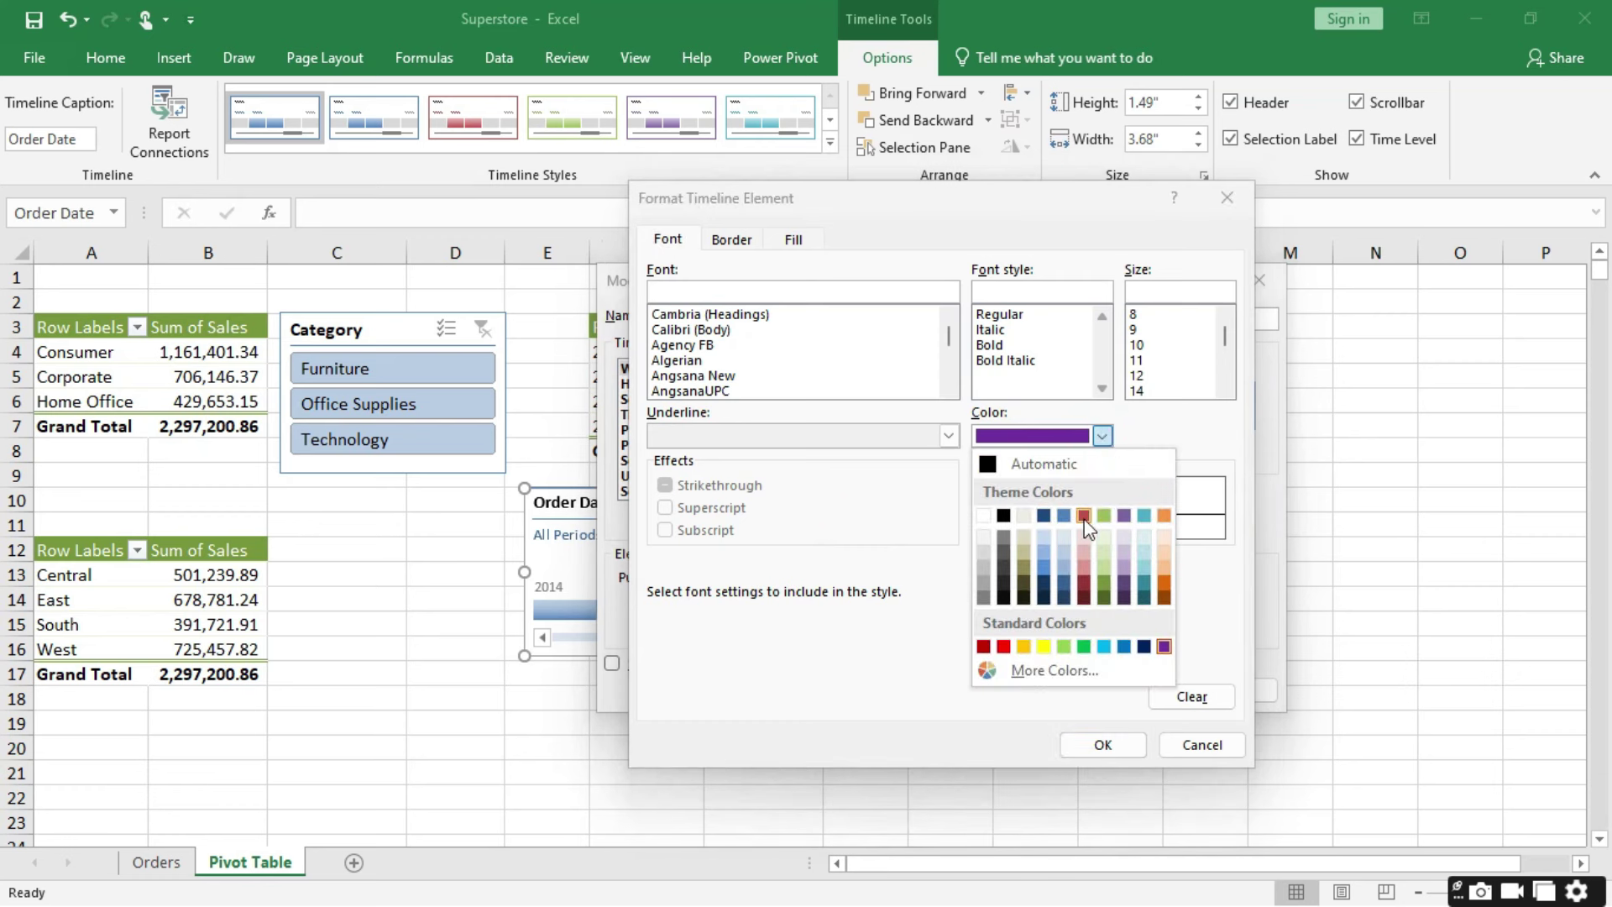
click(1085, 582)
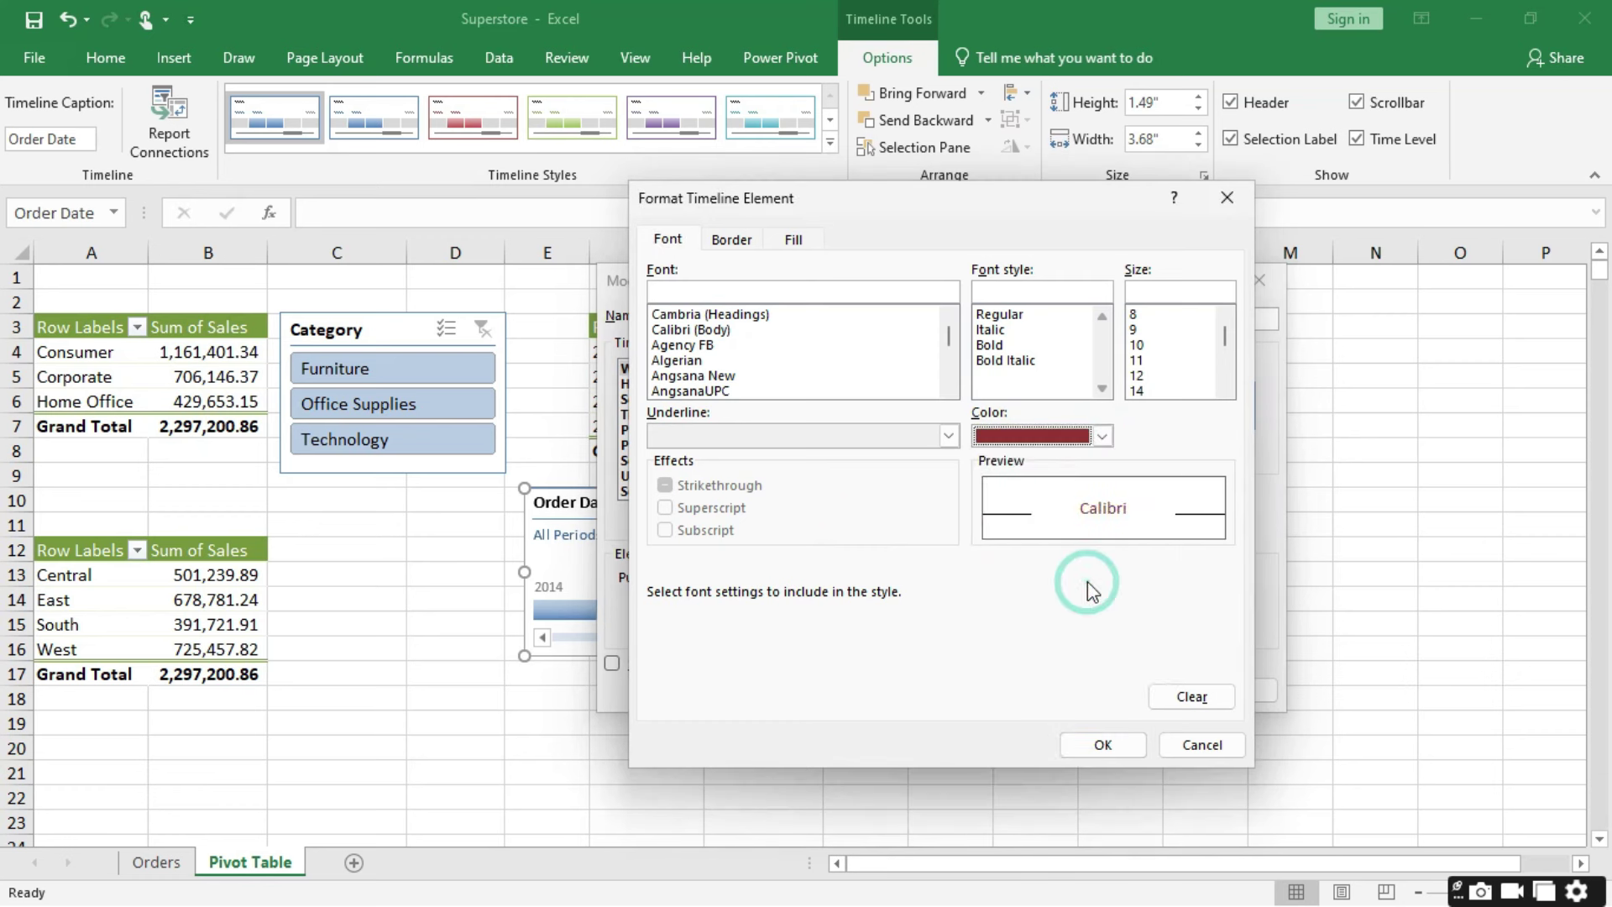
click(1113, 740)
Step: Give the custom timeline style's Header element a purple background fill and save the style
click(672, 386)
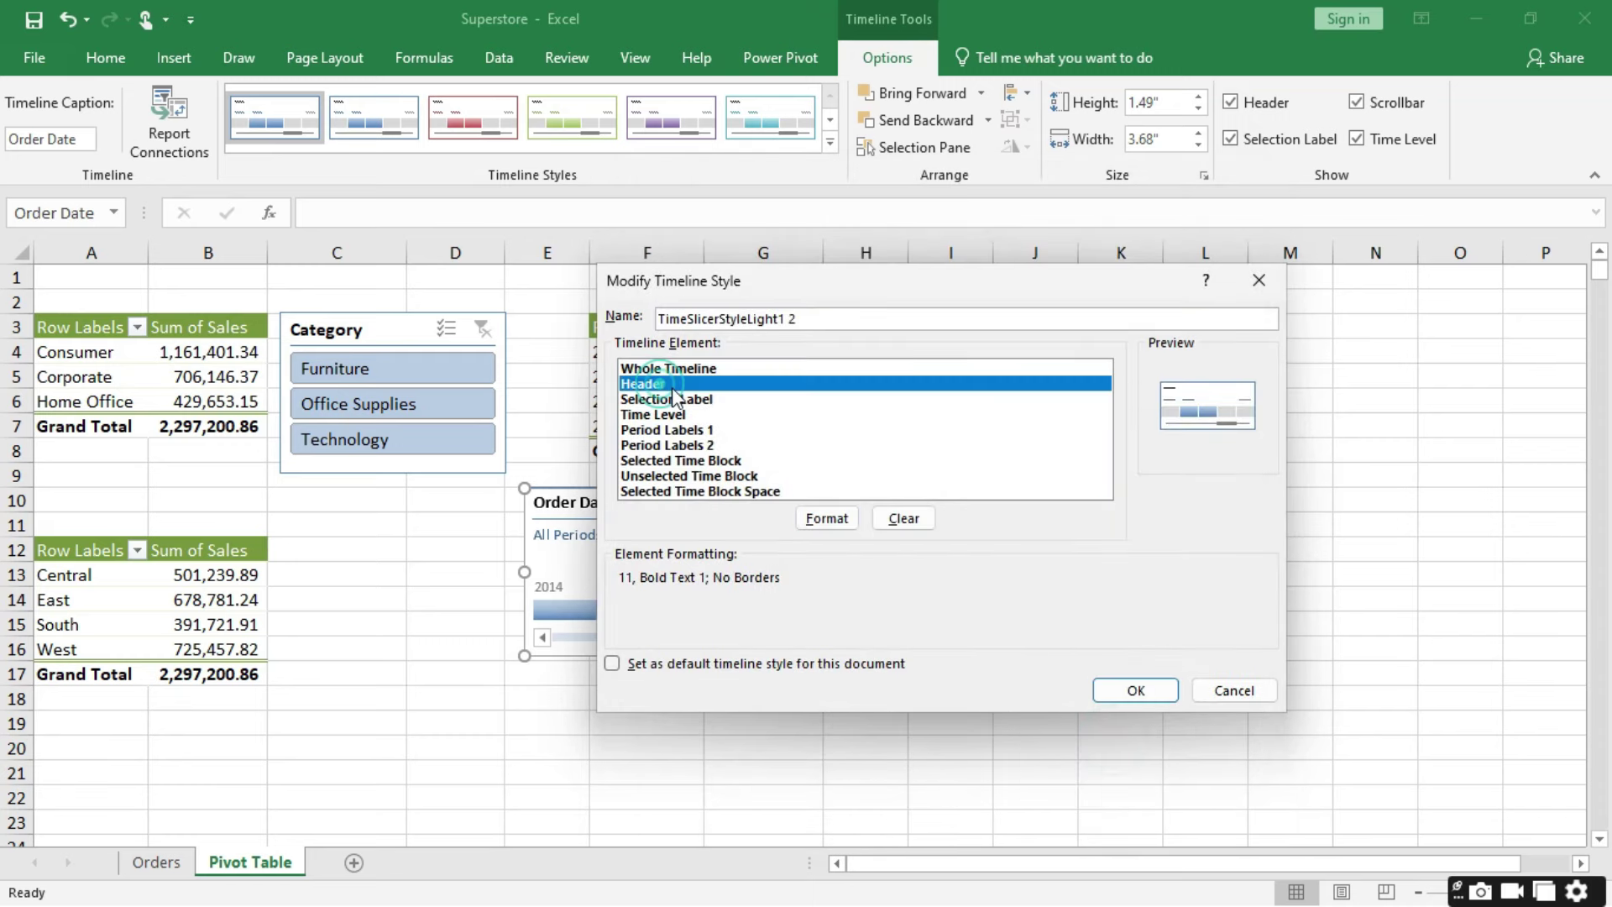
click(819, 517)
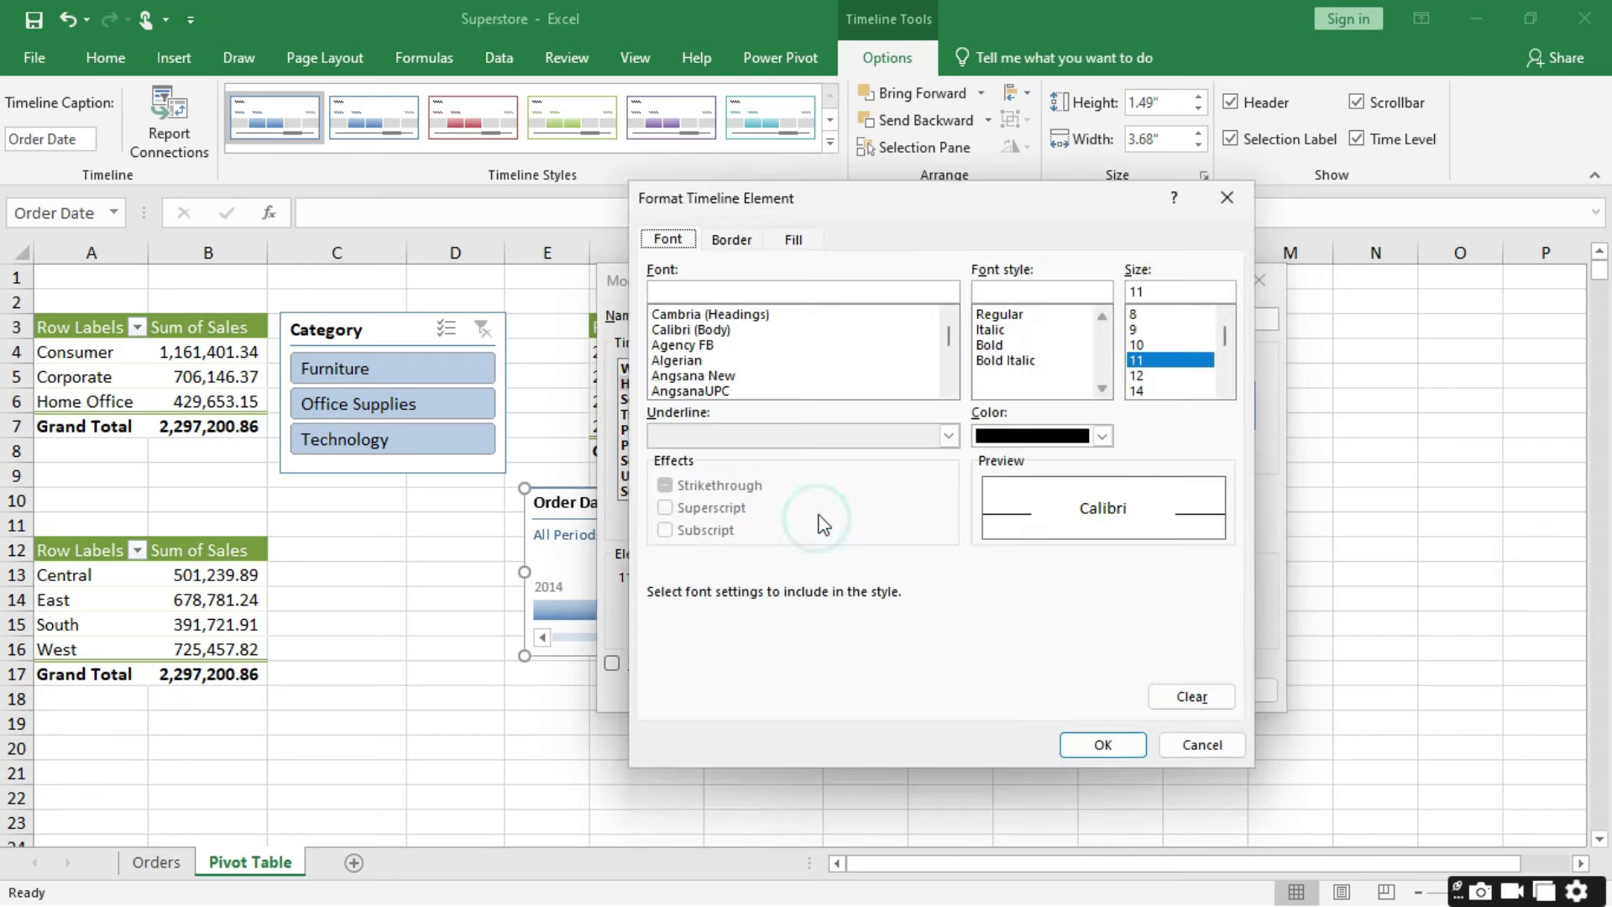
click(791, 241)
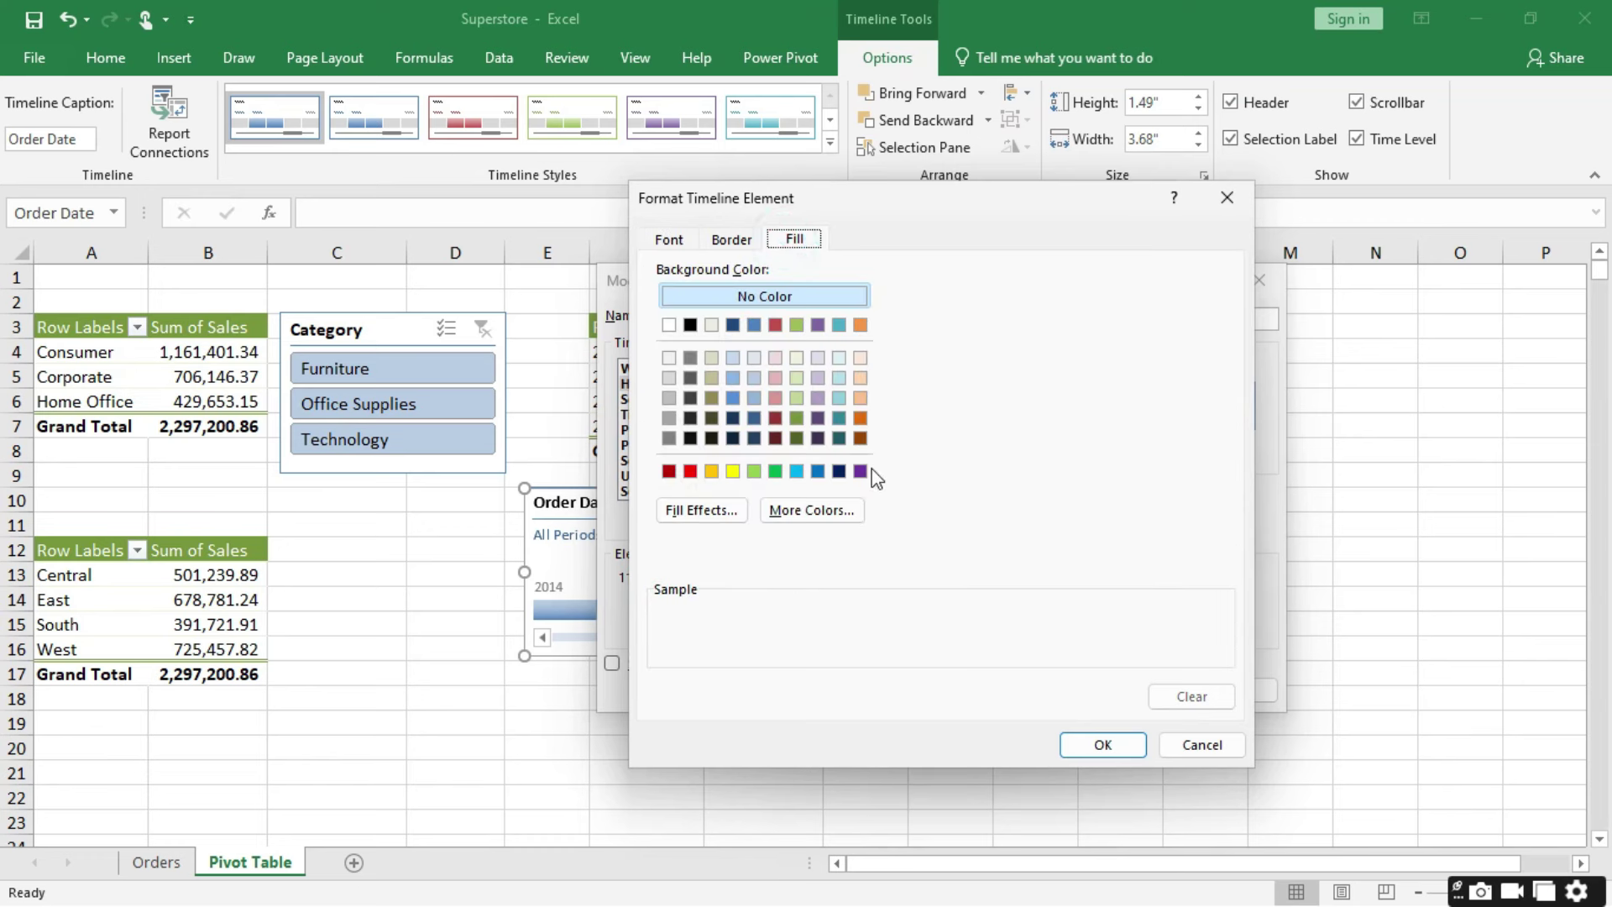
click(860, 470)
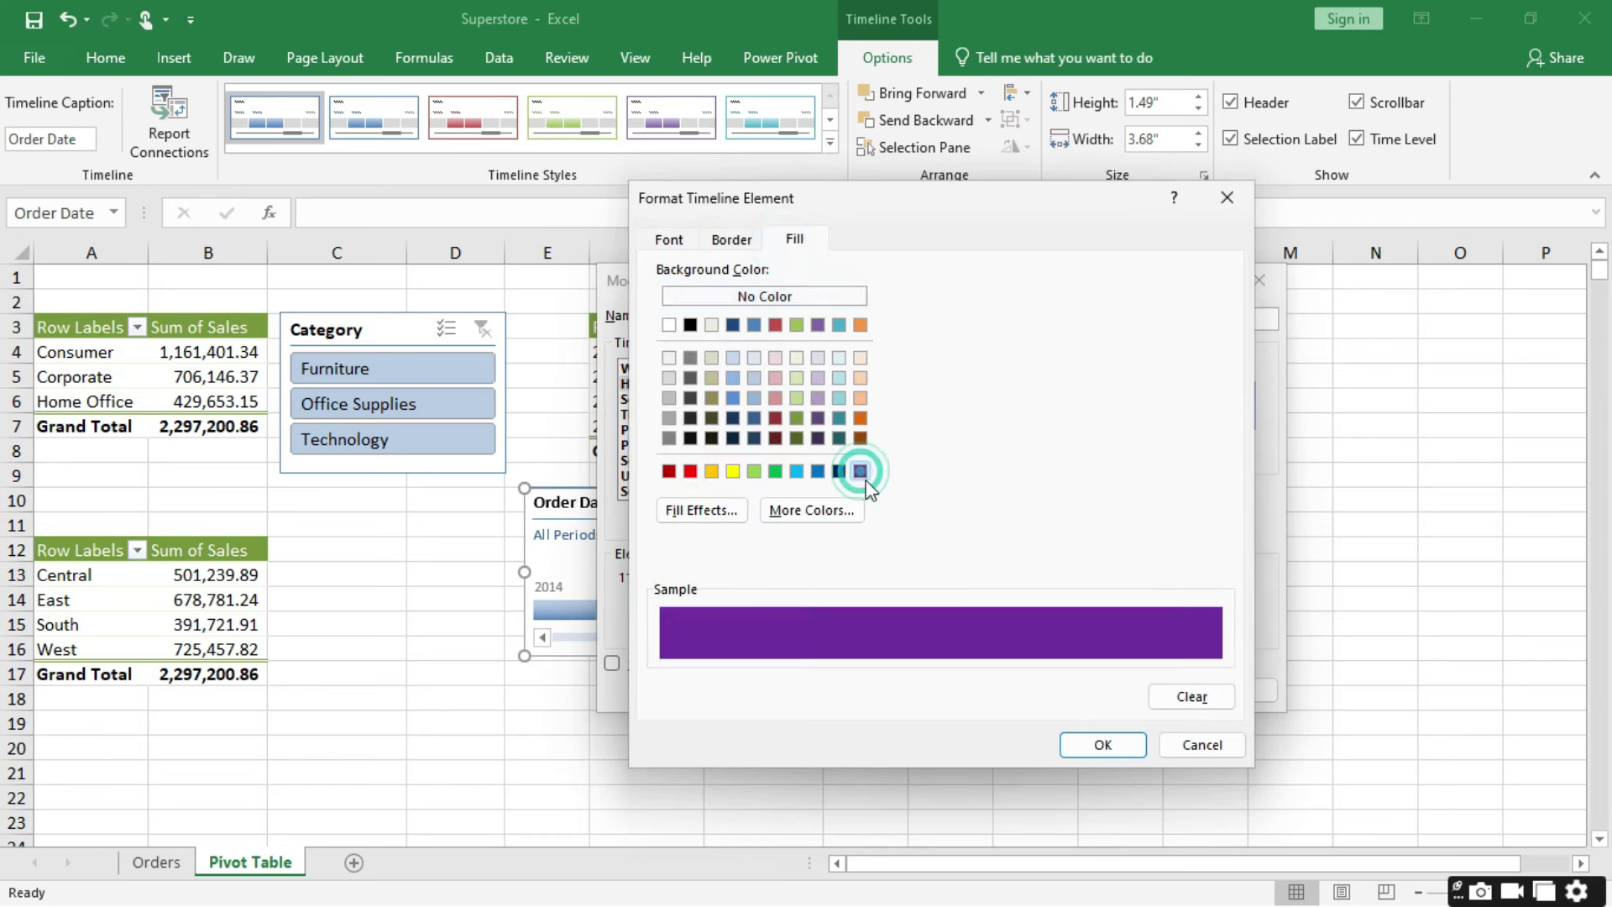
click(1100, 750)
click(1137, 686)
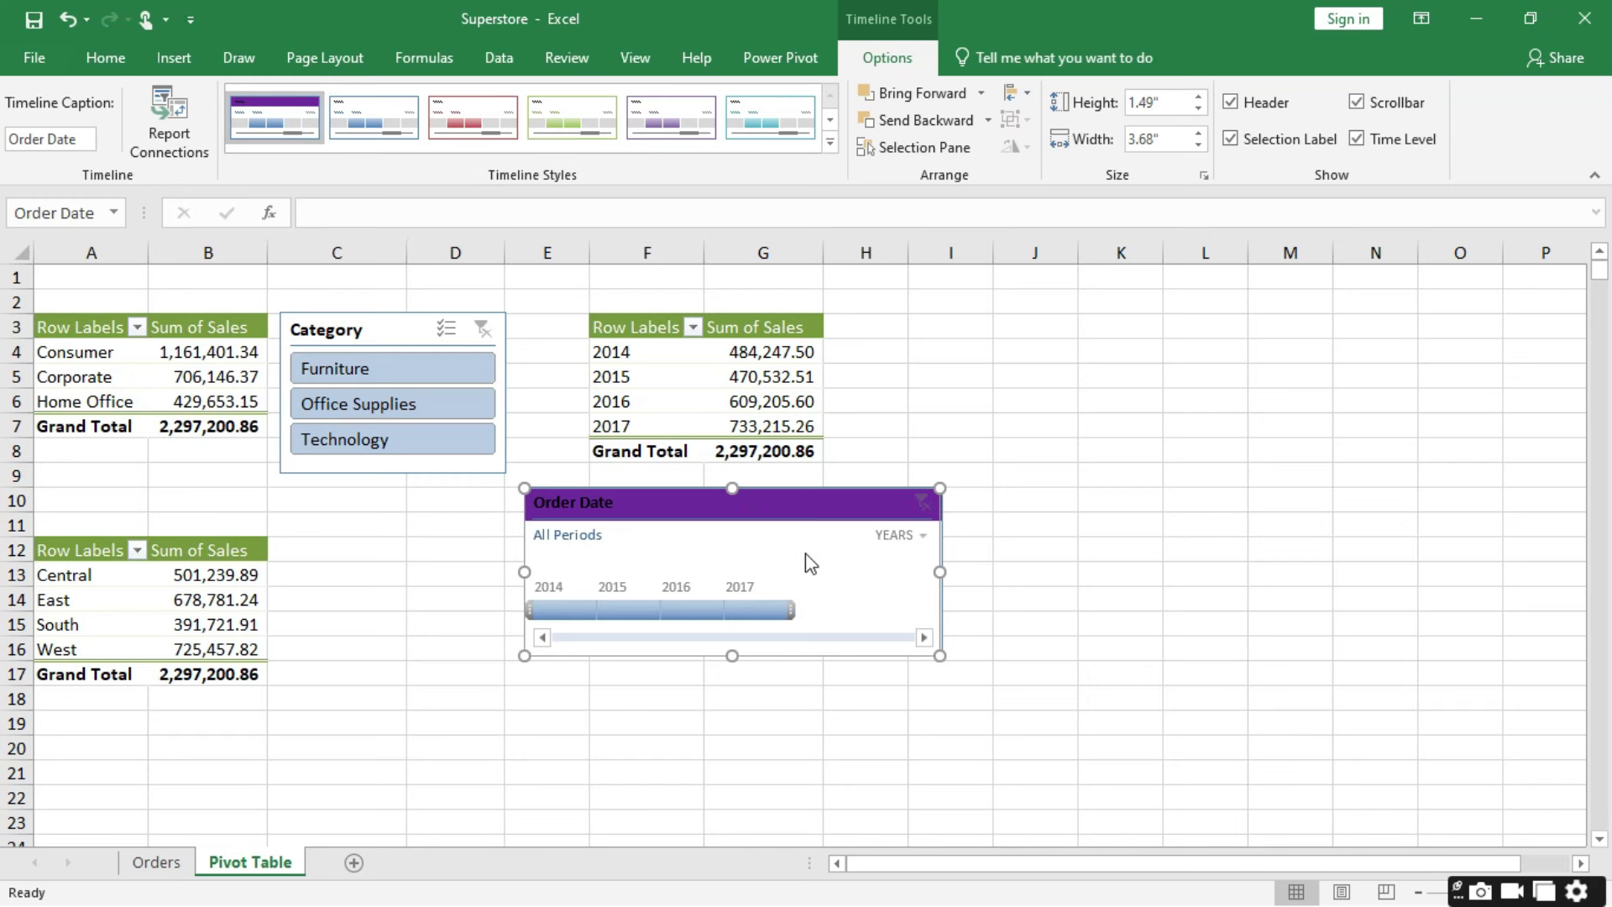
Step: Duplicate the Category slicer's light blue slicer style, keeping the name SlicerStyleLight1 2
click(388, 334)
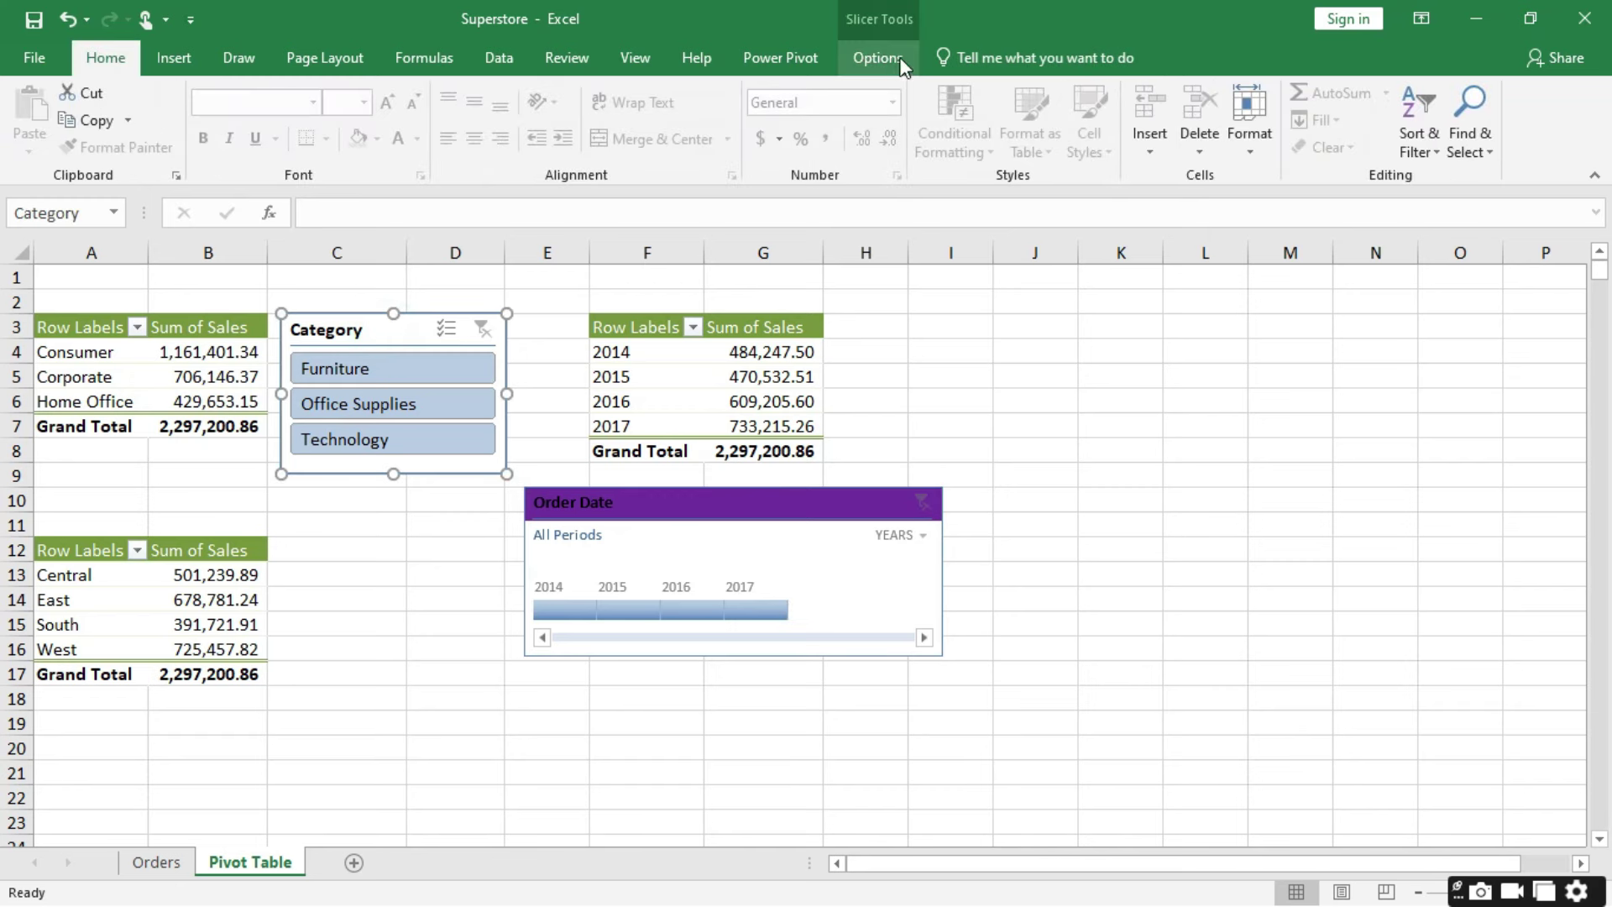
click(883, 61)
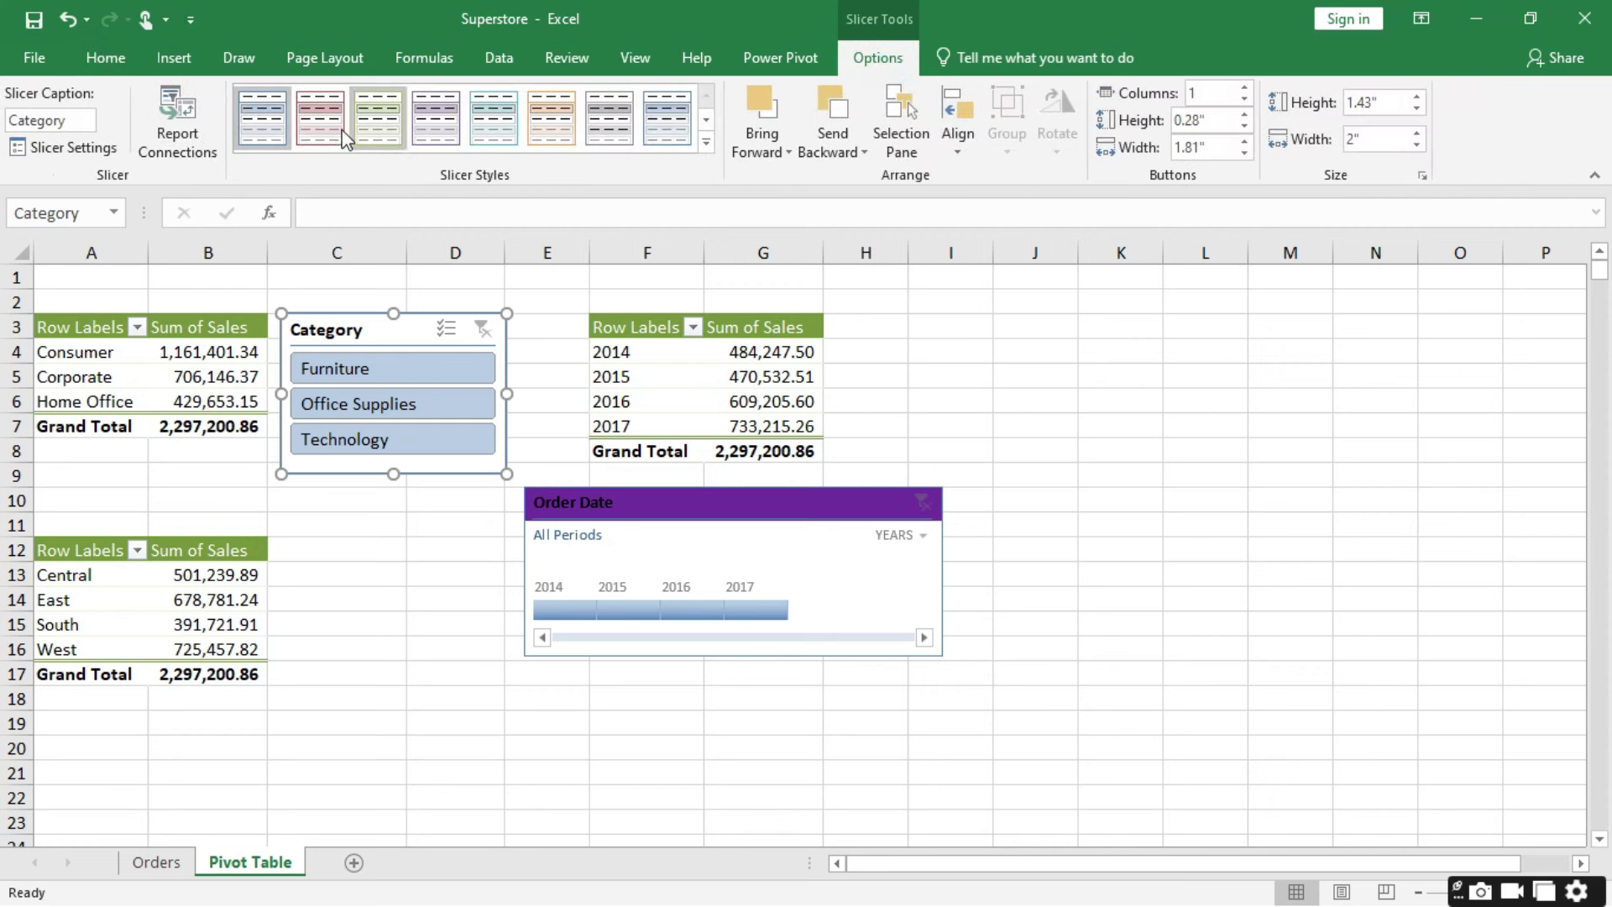
right_click(260, 118)
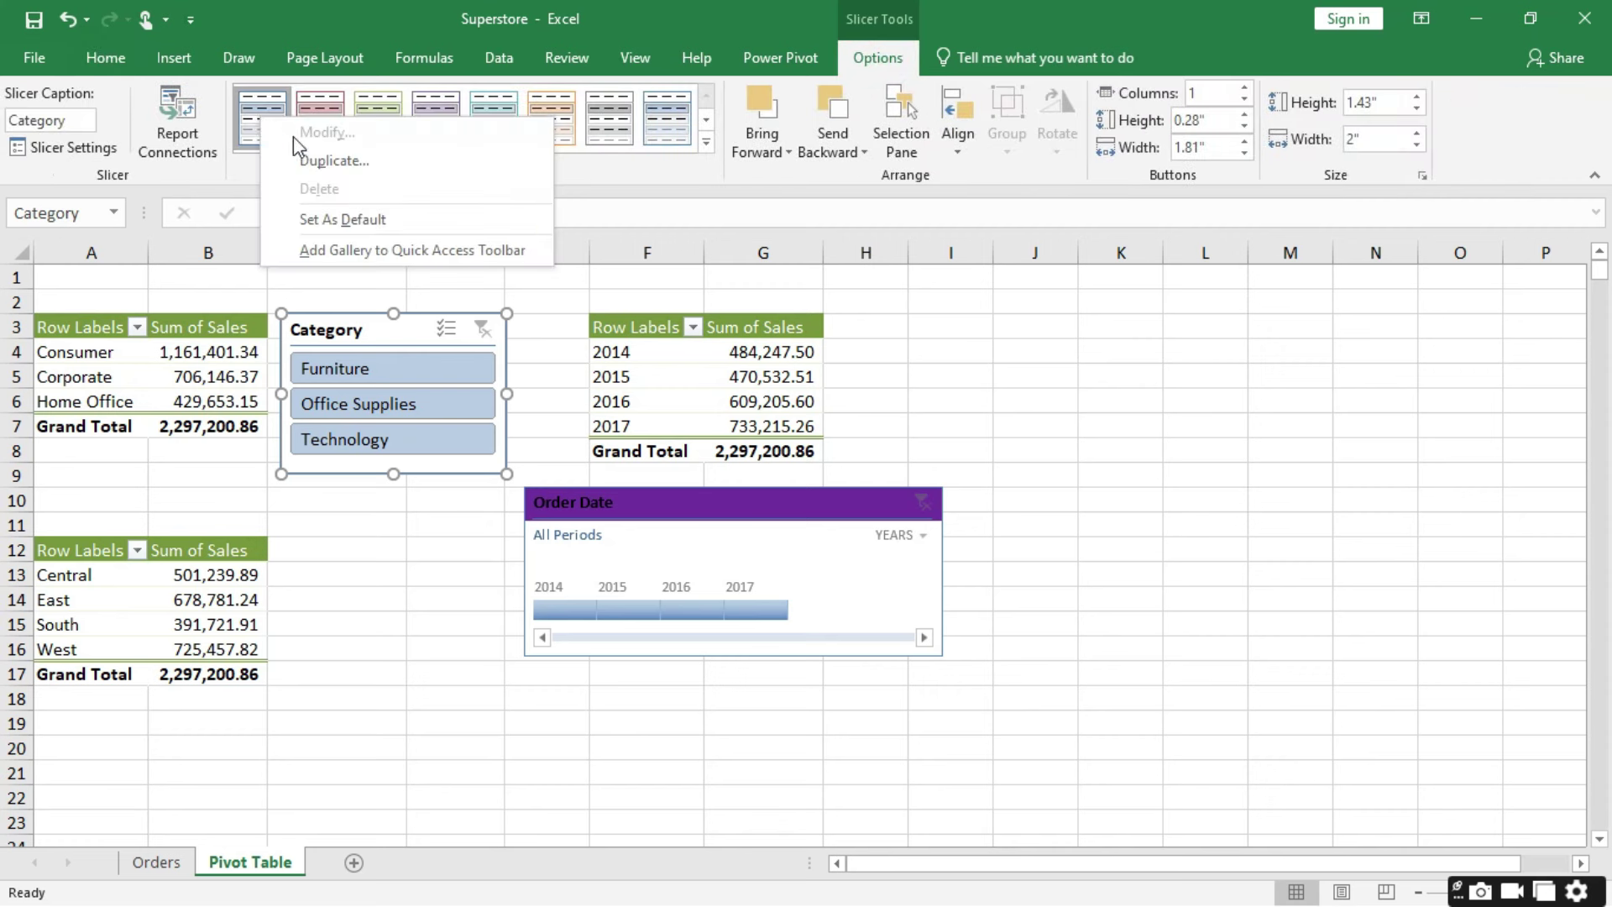
click(329, 163)
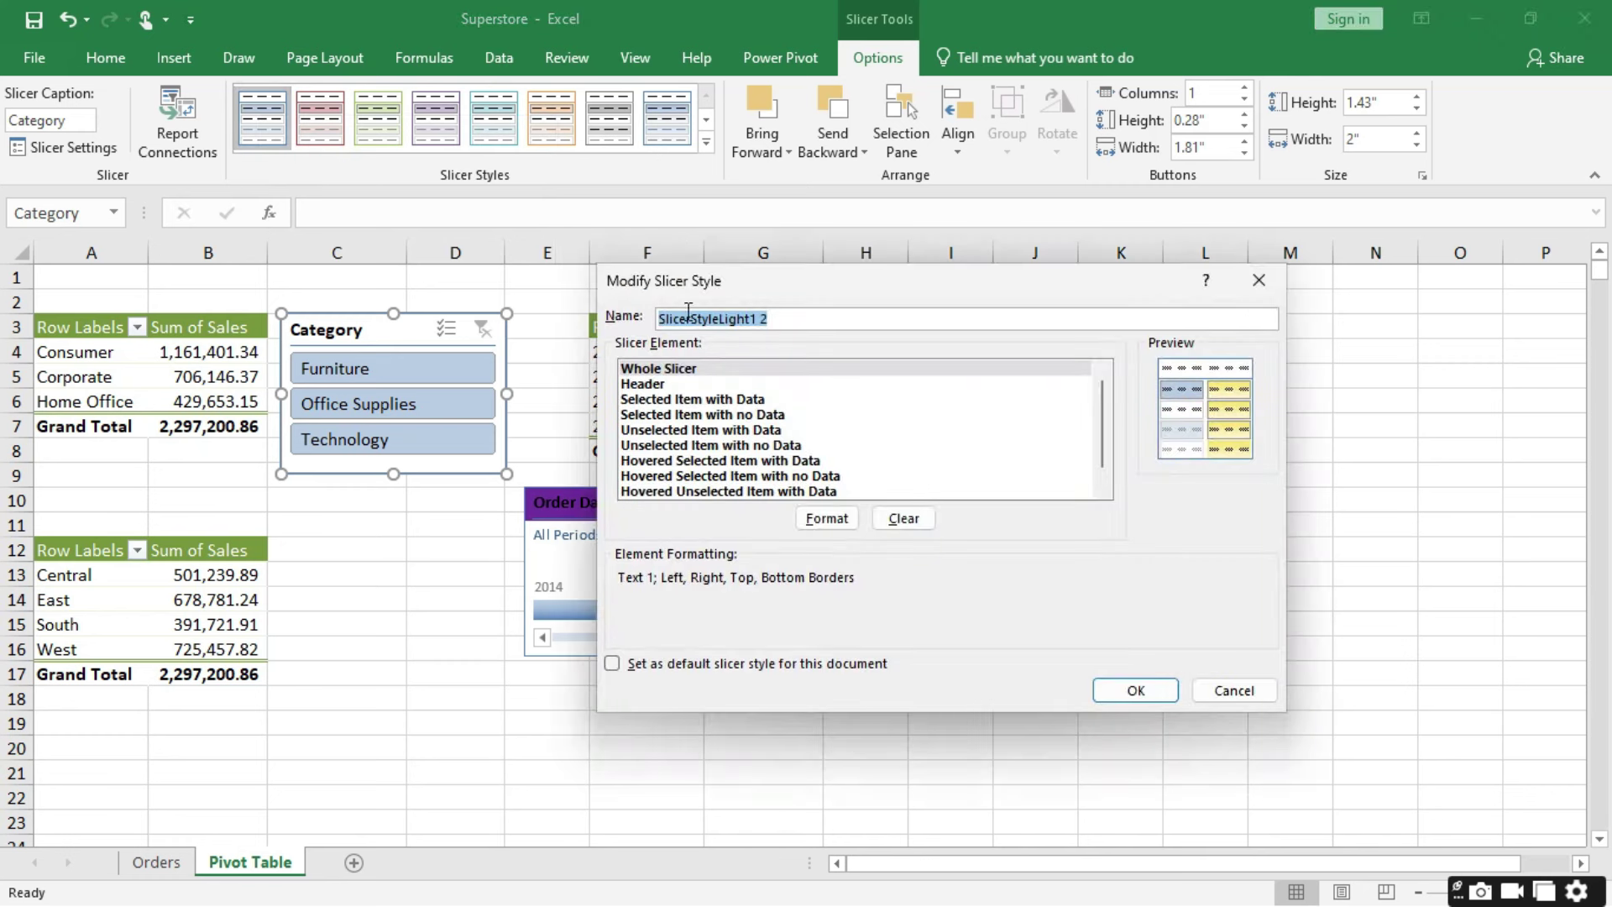
click(656, 372)
click(1145, 691)
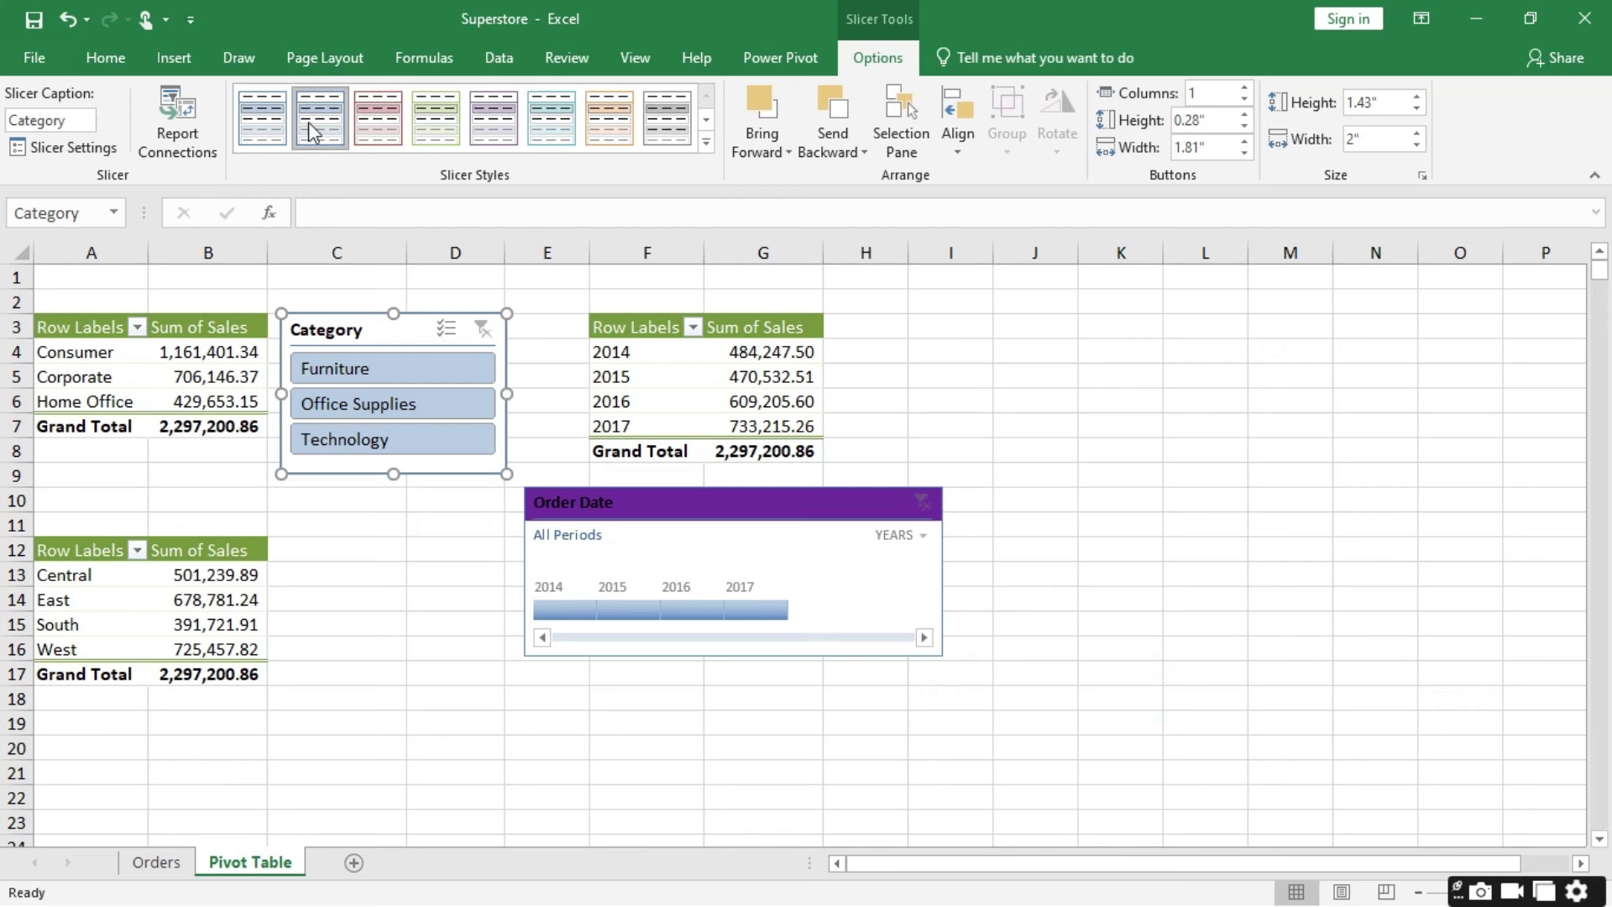
click(706, 144)
right_click(267, 136)
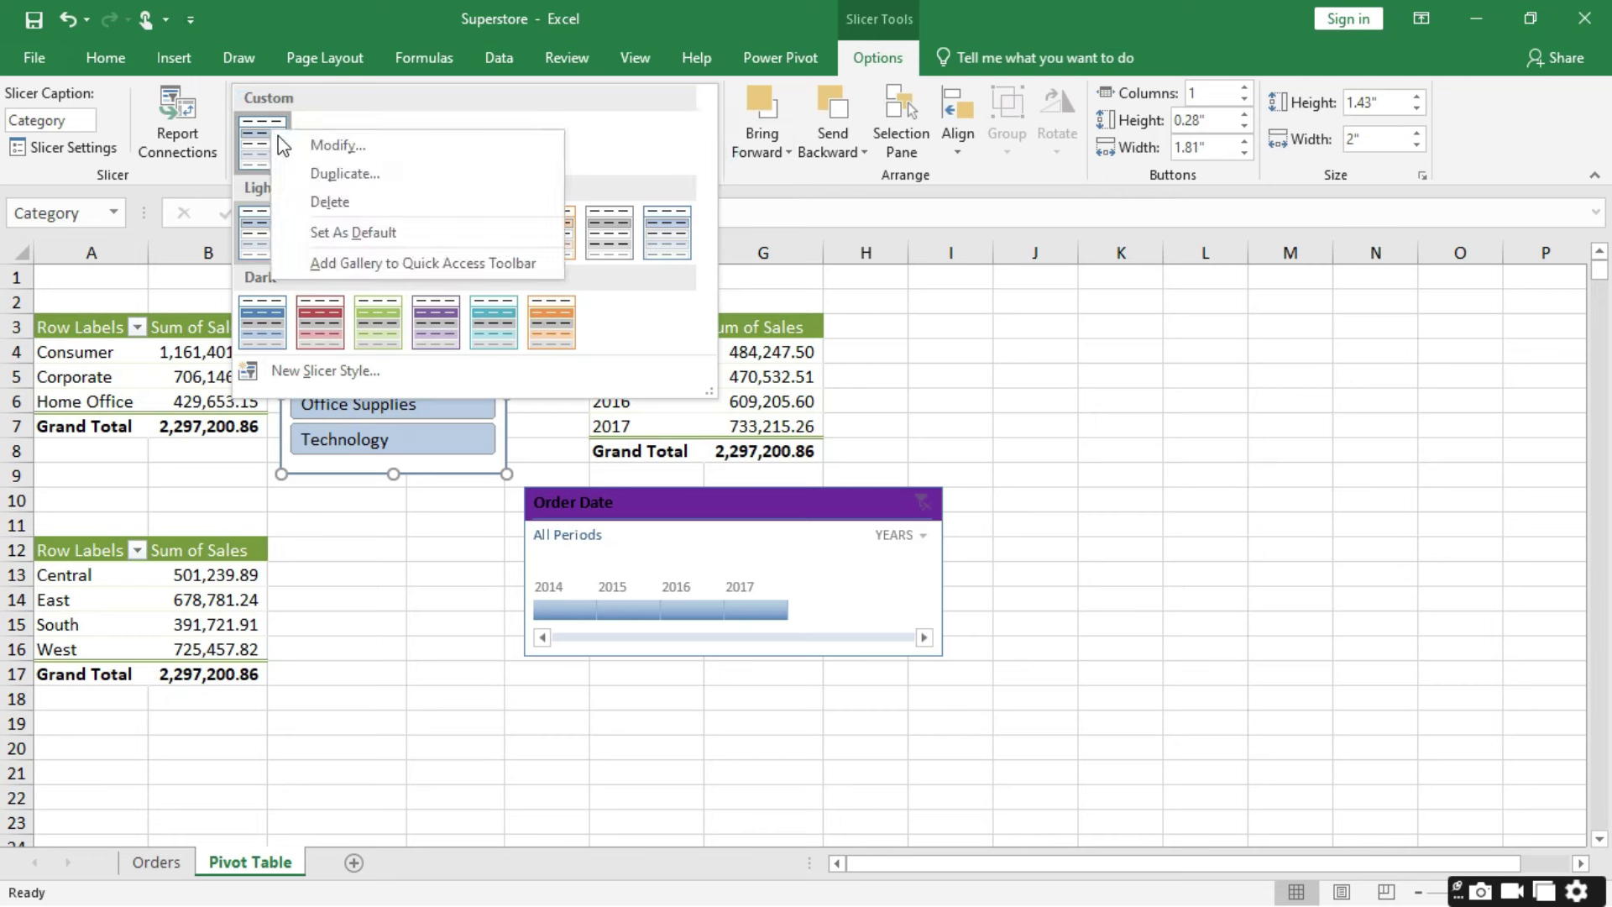
click(328, 146)
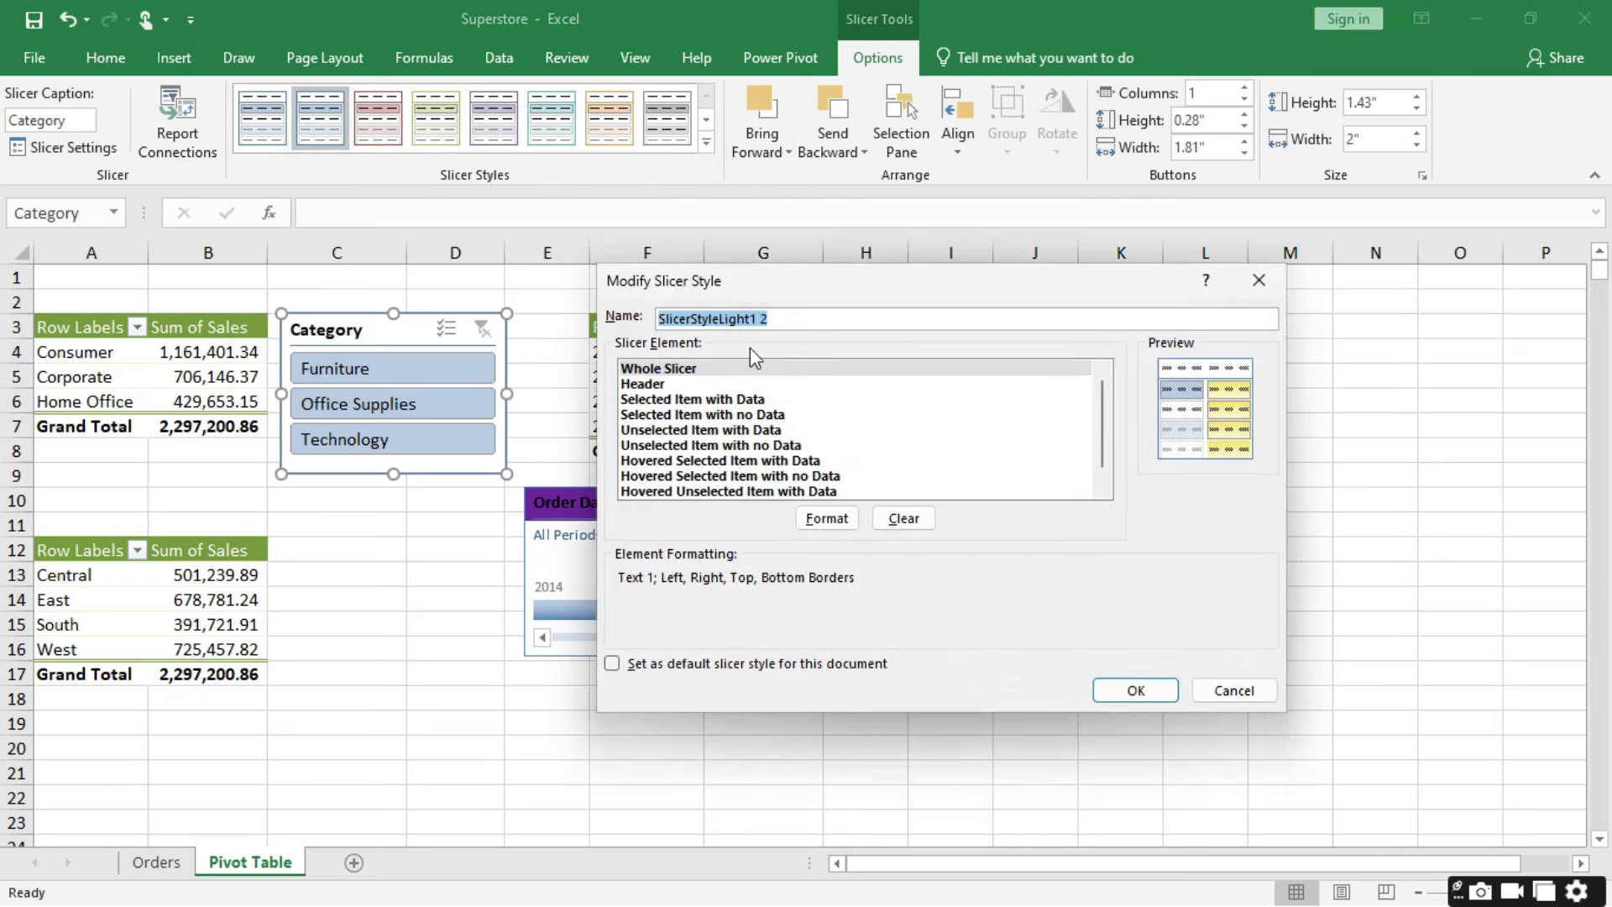
click(647, 370)
click(1137, 690)
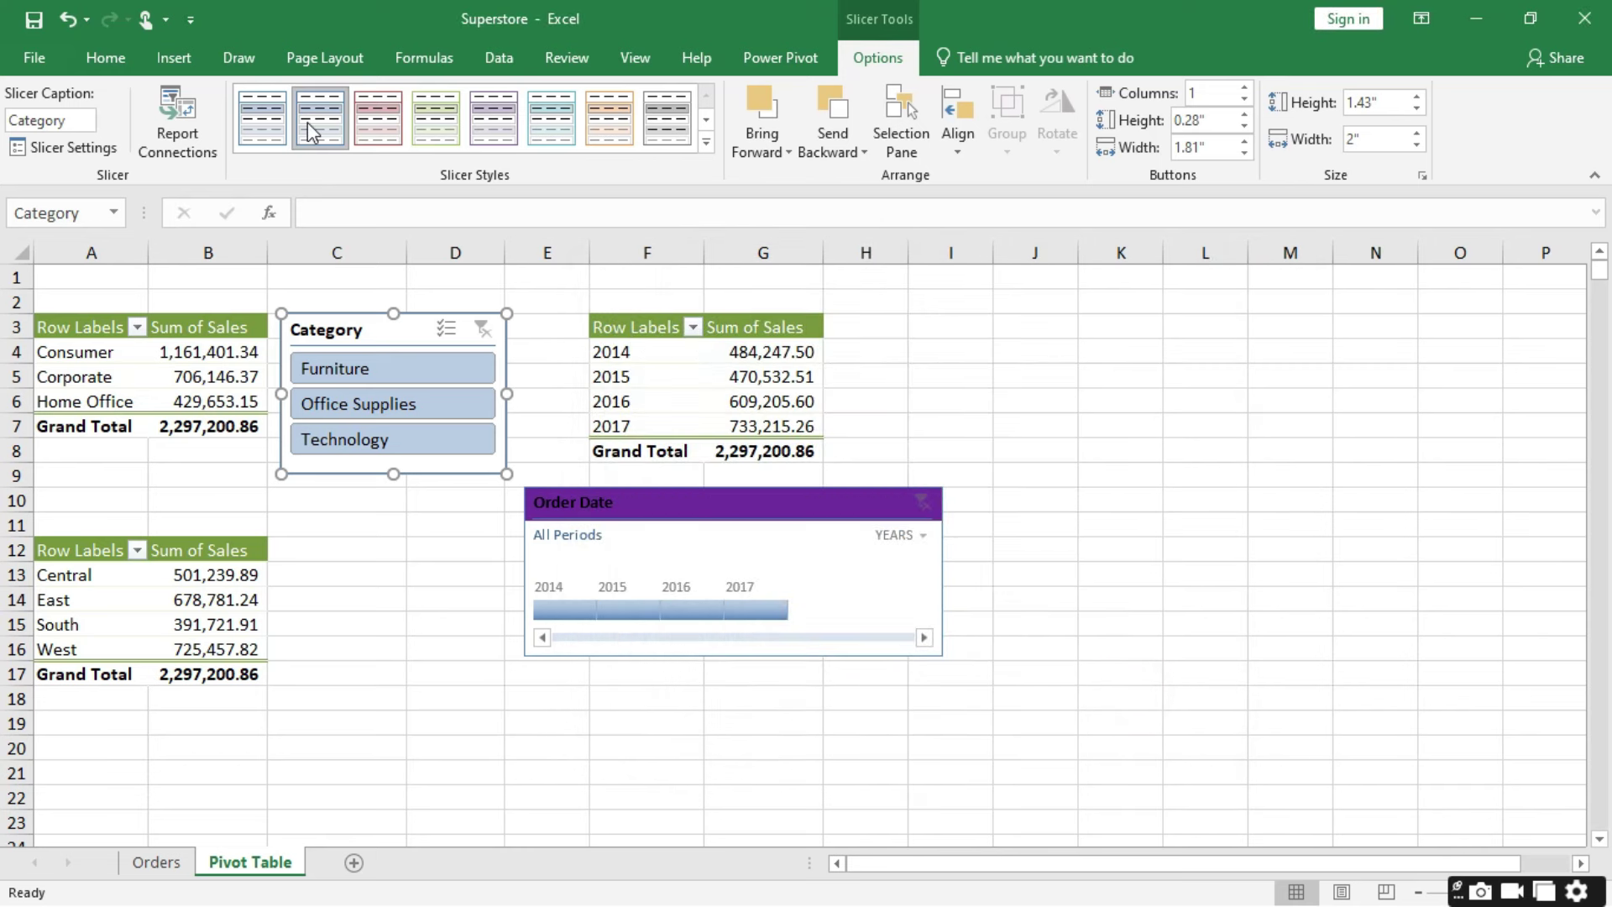
Step: Give the Whole Slicer element of the custom style SlicerStyleLight1 2 a dark orange-brown fill, and apply the style to the Category slicer
right_click(307, 122)
right_click(258, 106)
click(326, 122)
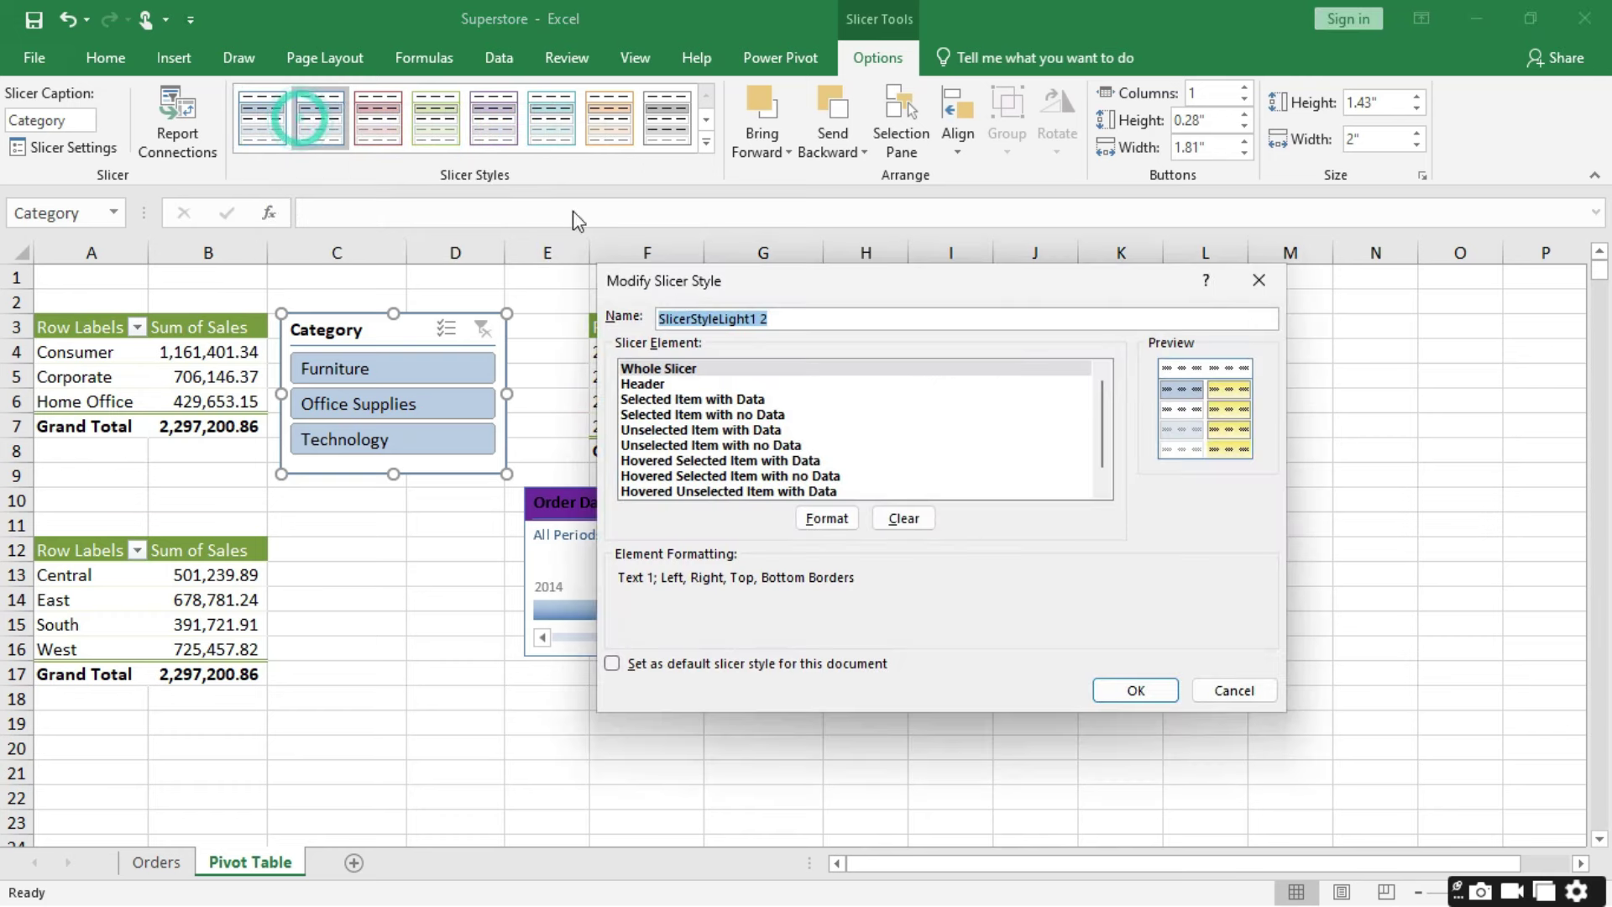
click(664, 370)
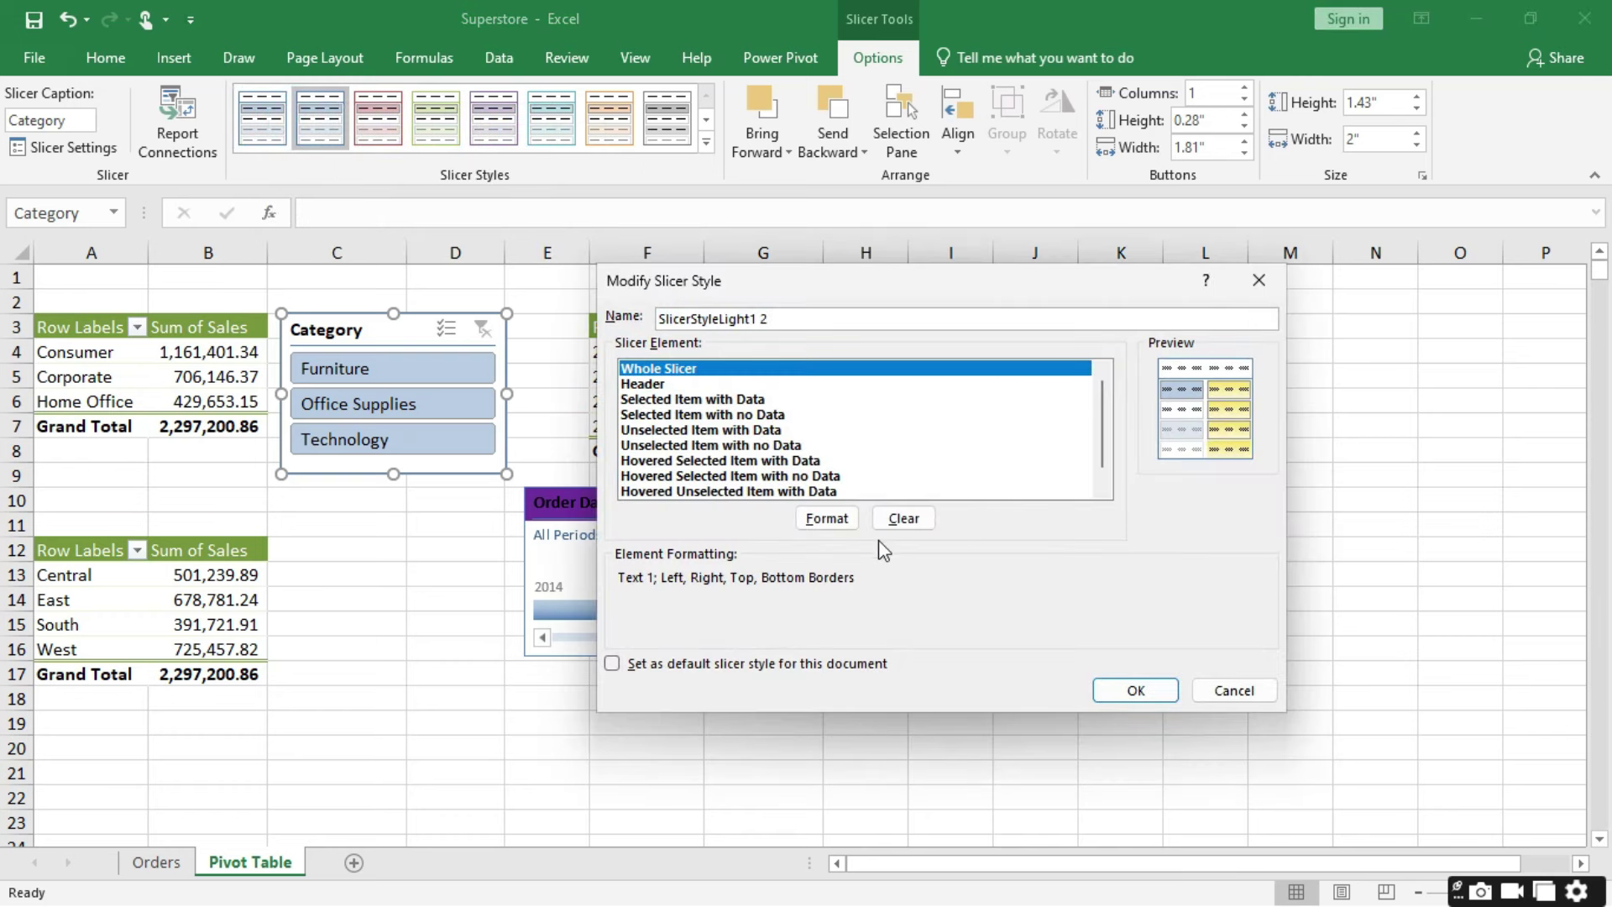
click(834, 526)
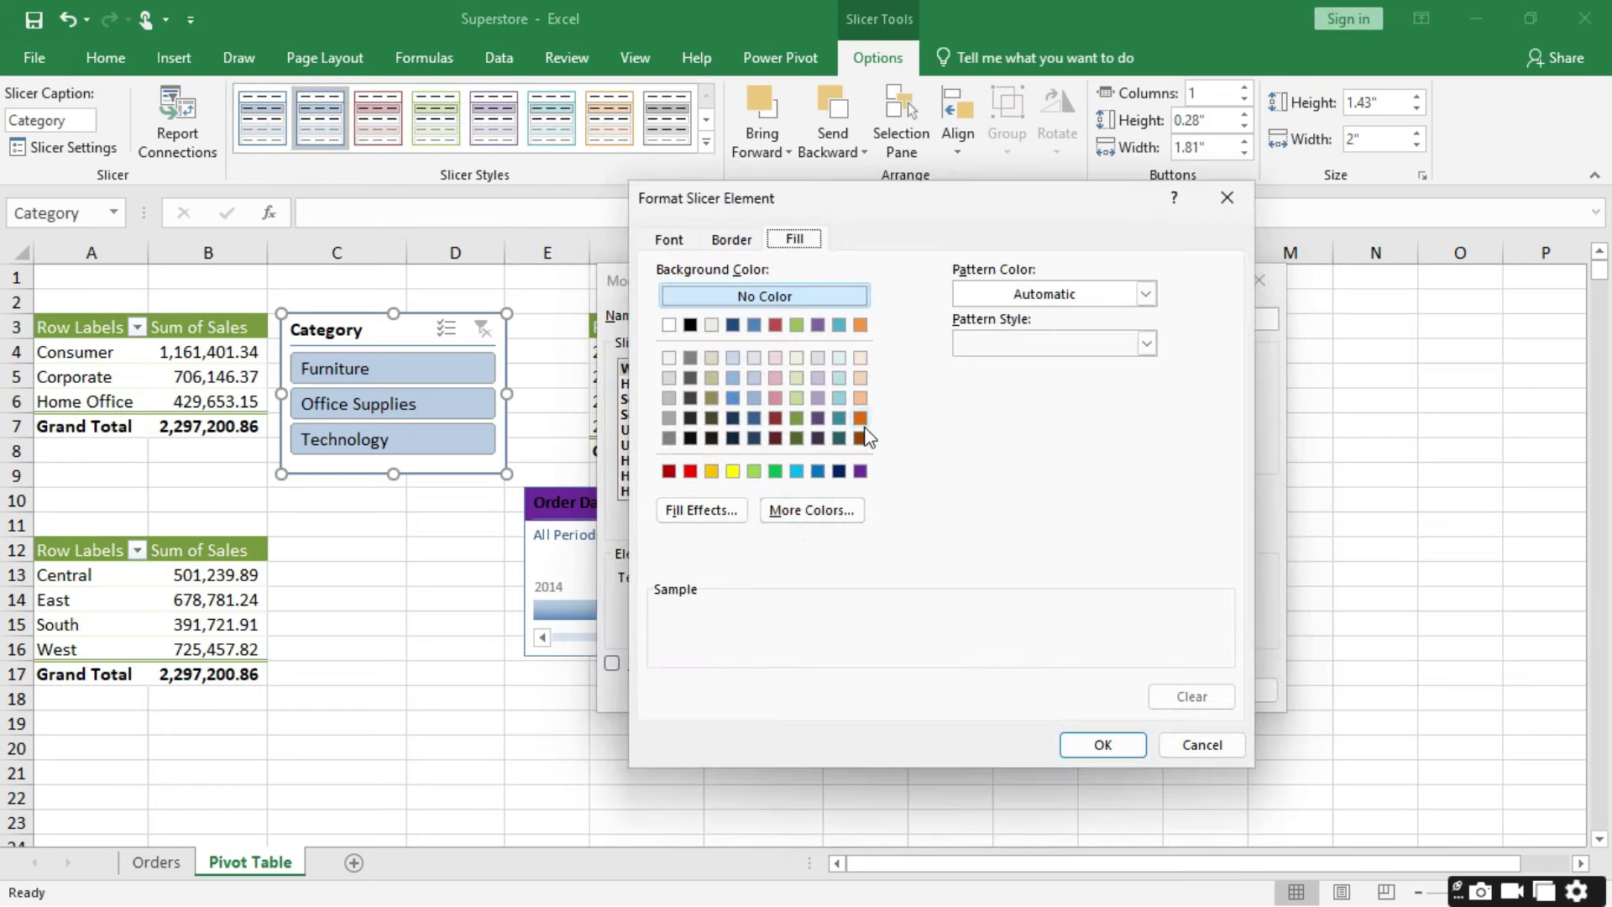
click(860, 437)
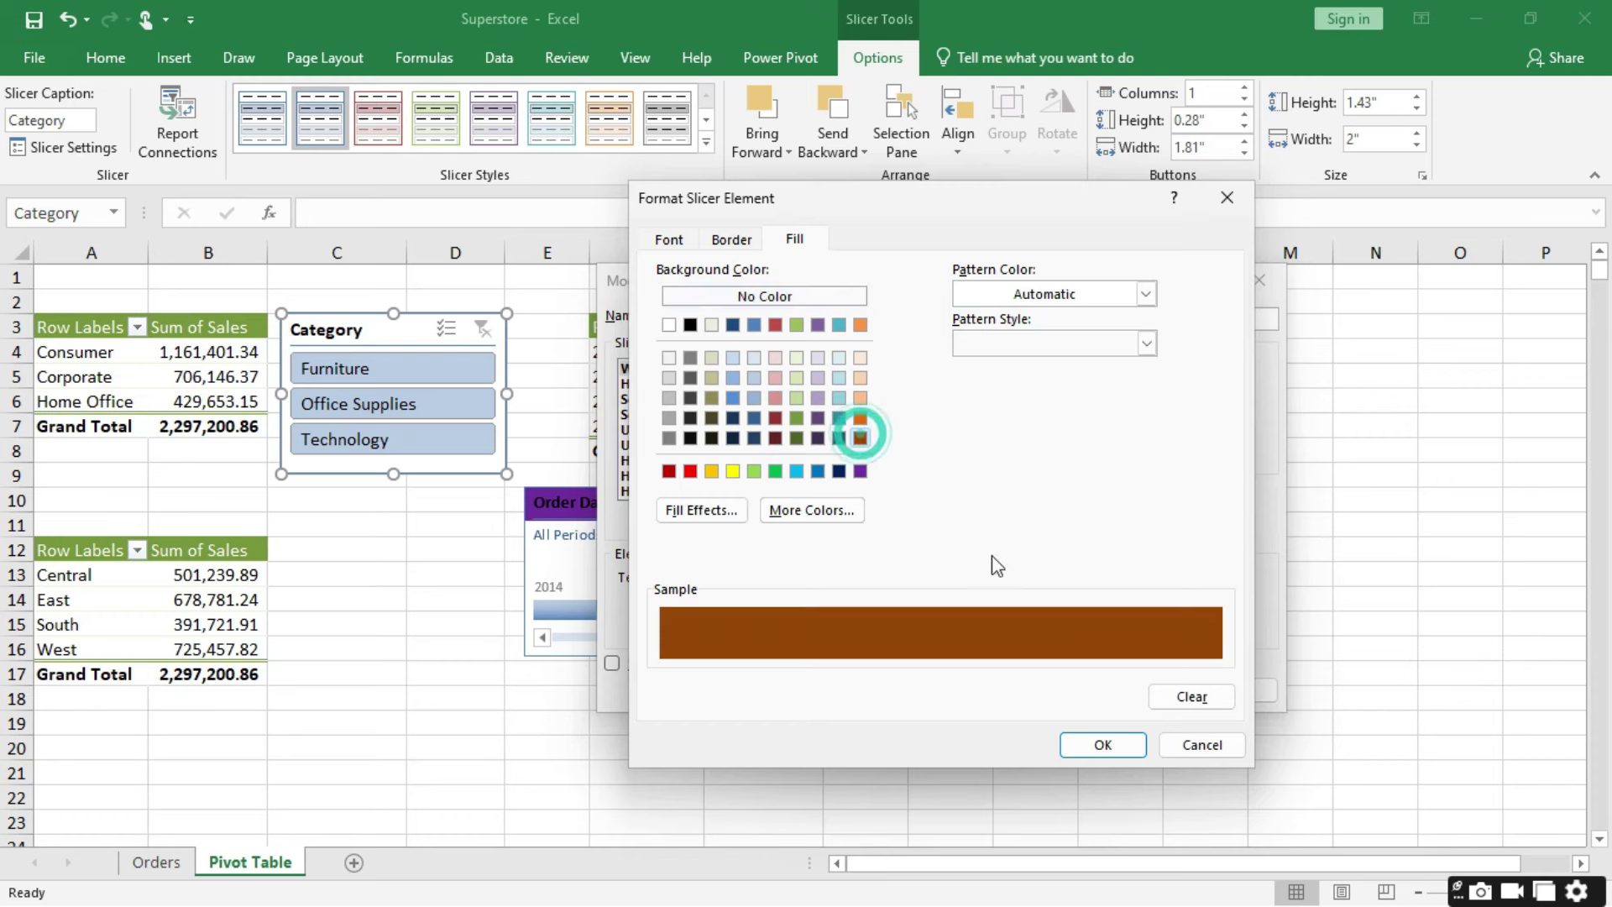
click(1102, 744)
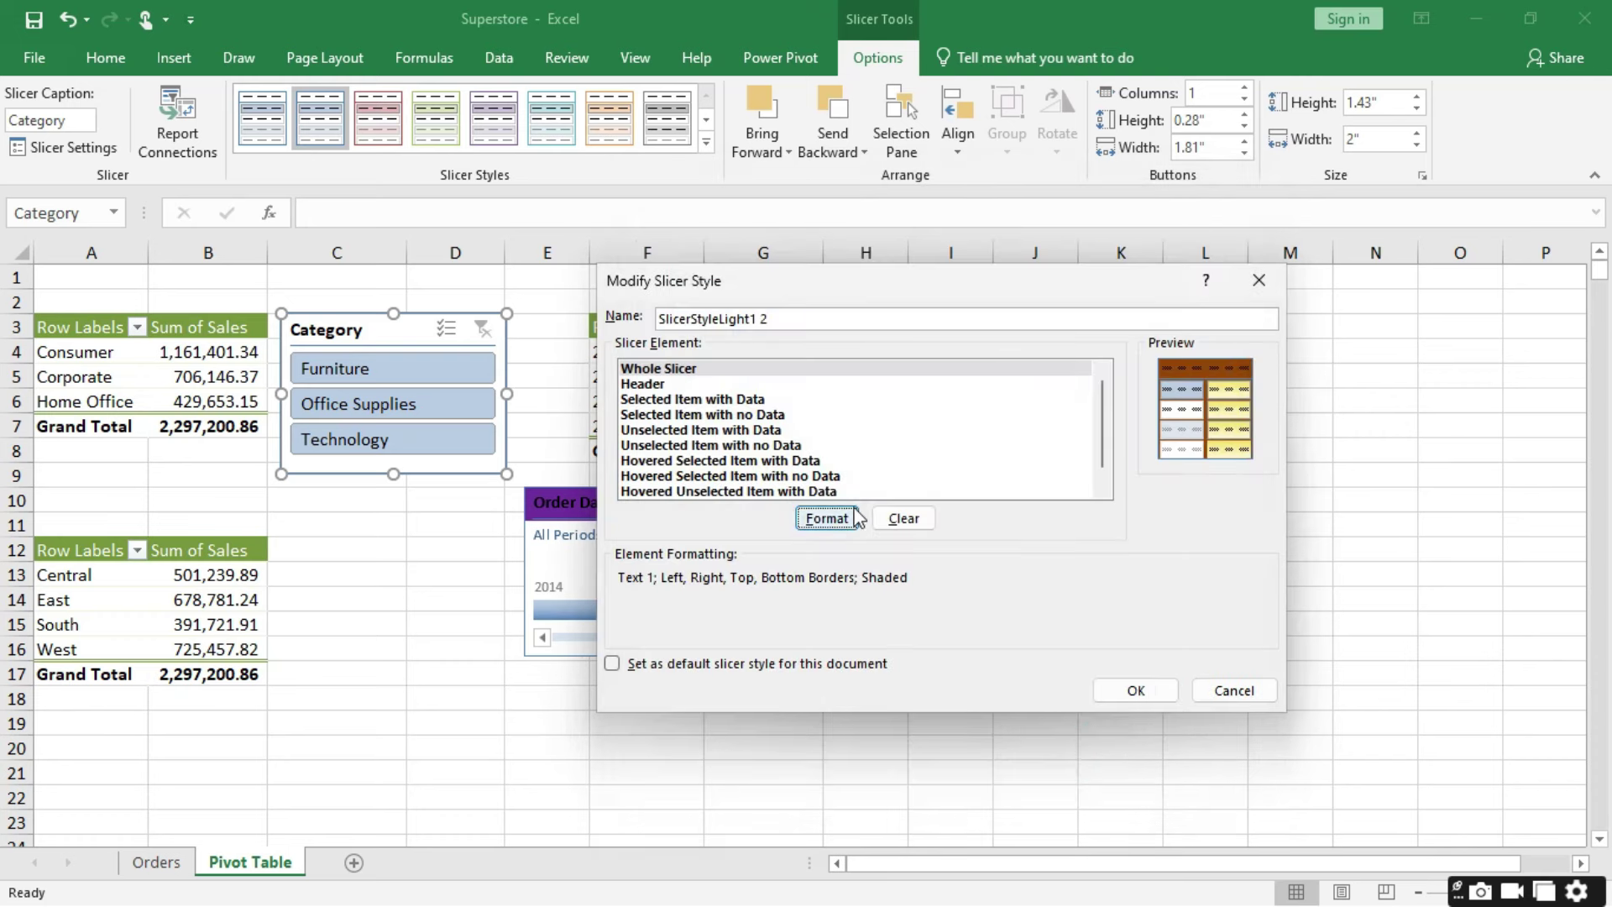
click(1138, 694)
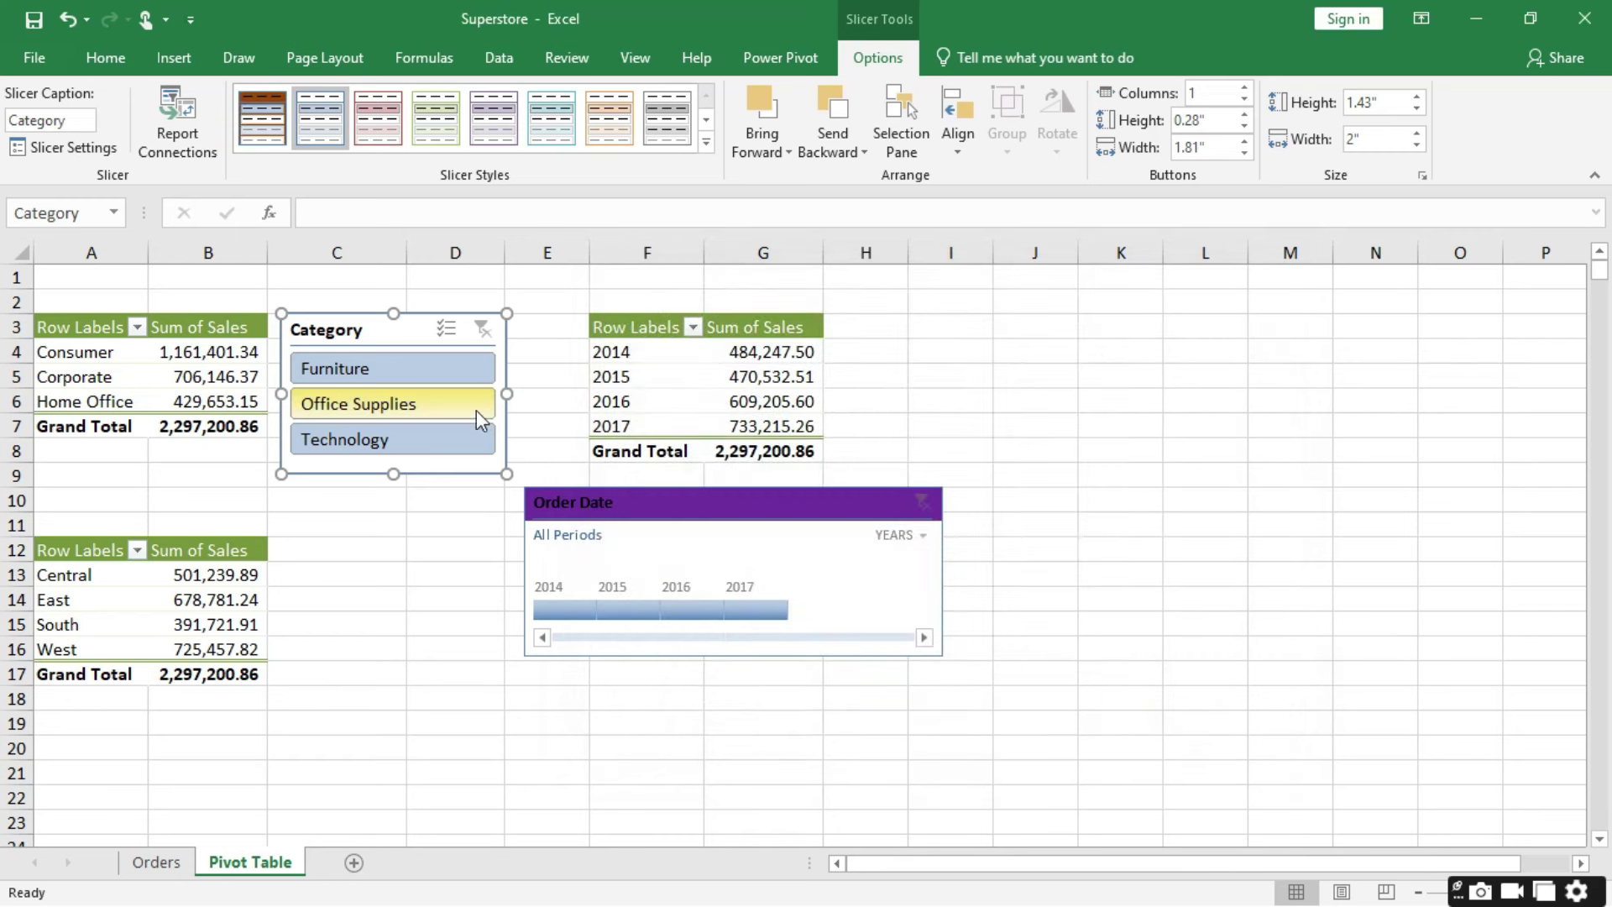
click(246, 119)
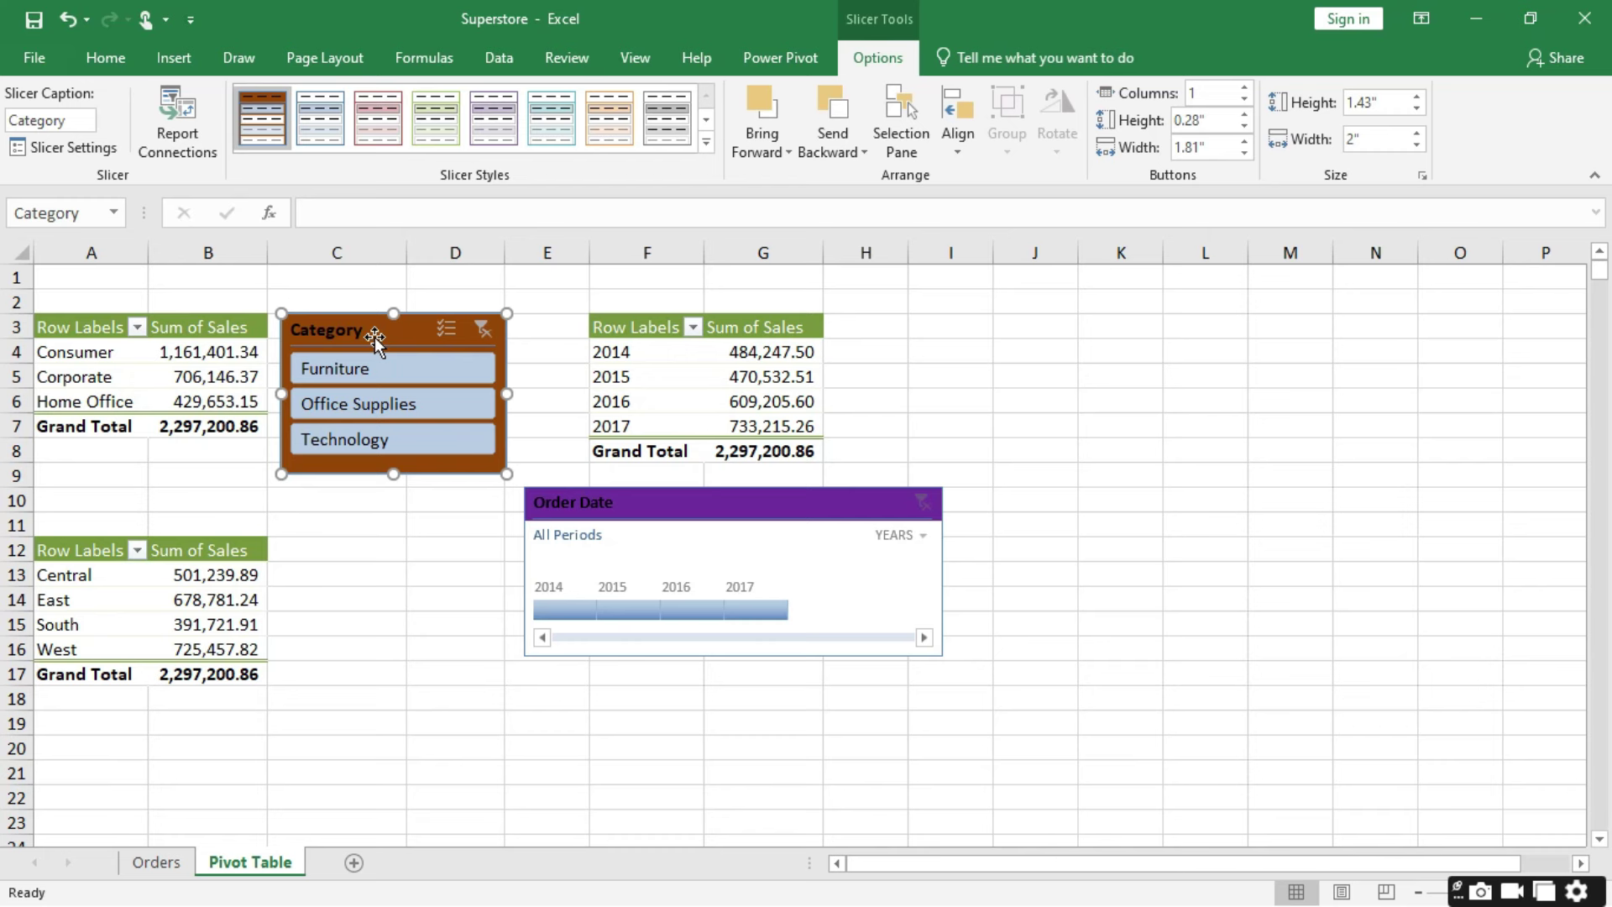
Step: Delete the Category slicer and the Order Date timeline together from the Pivot Table sheet
click(374, 335)
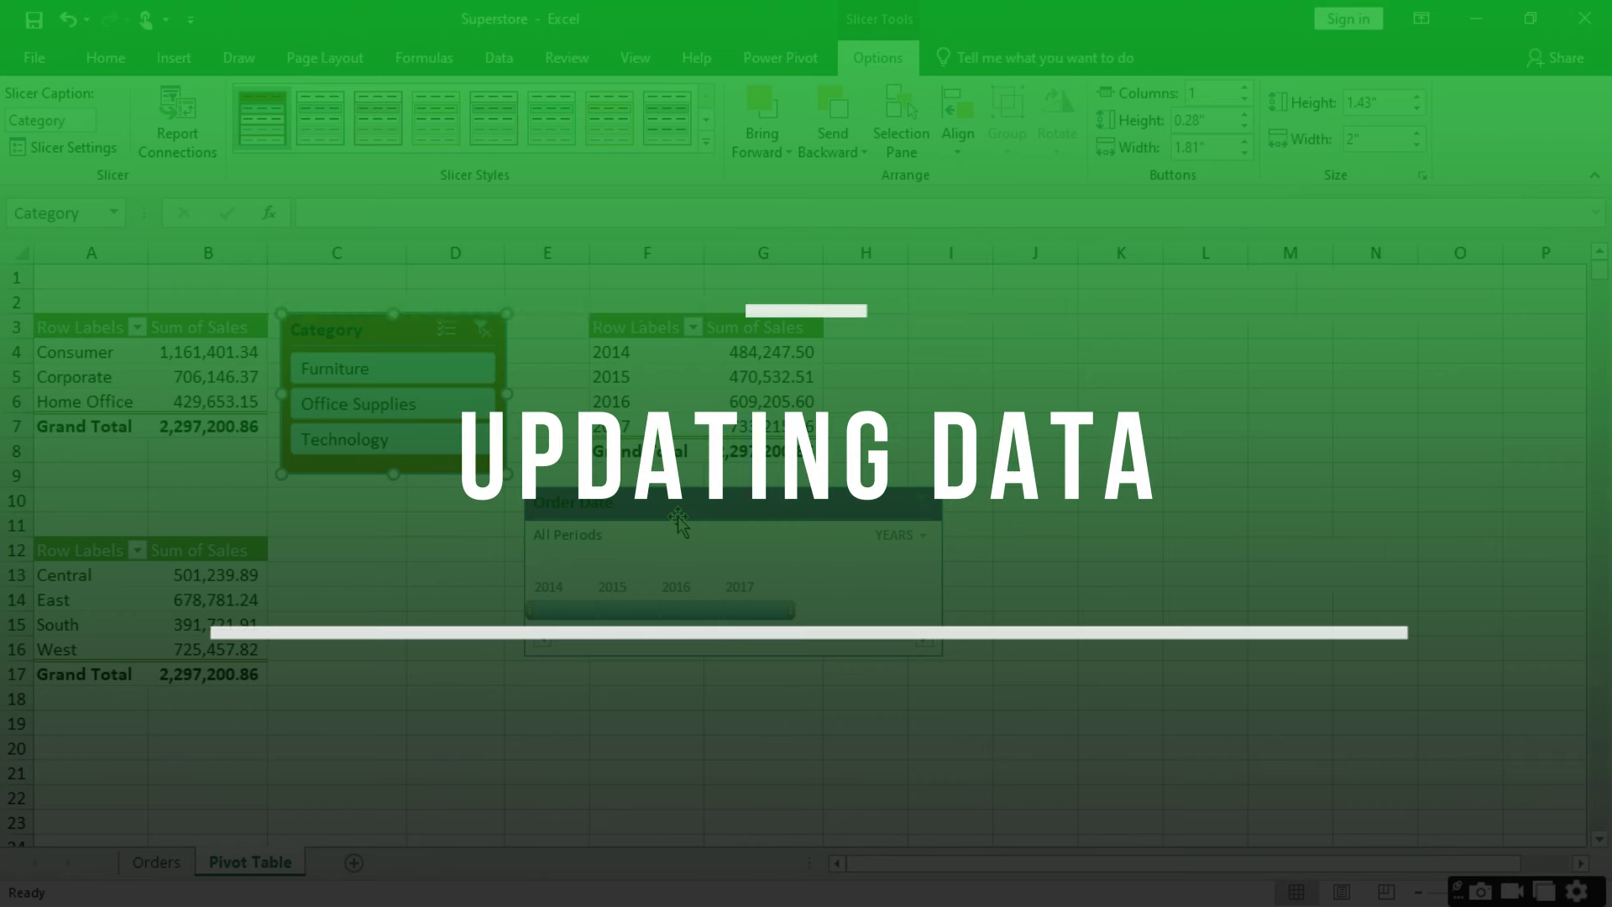
ctrl+click(692, 498)
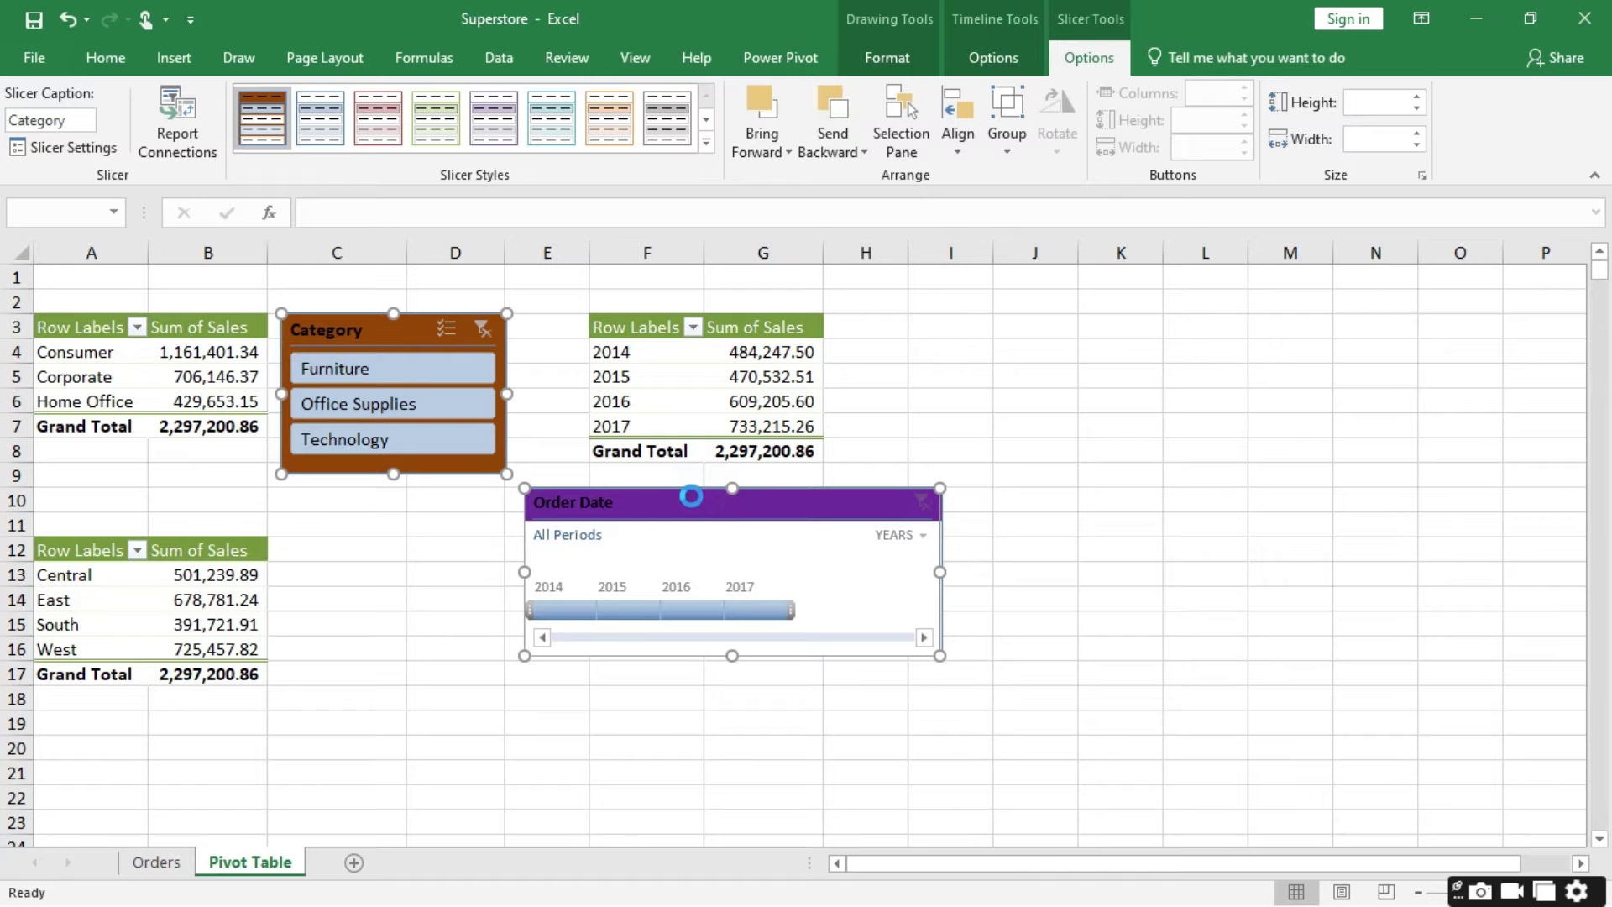
key(Delete)
Step: Delete the yearly sales PivotTable at F3:G8 and the regional one at A12:B17, and select a sales cell in the segment PivotTable
drag(635, 327, 769, 451)
key(Delete)
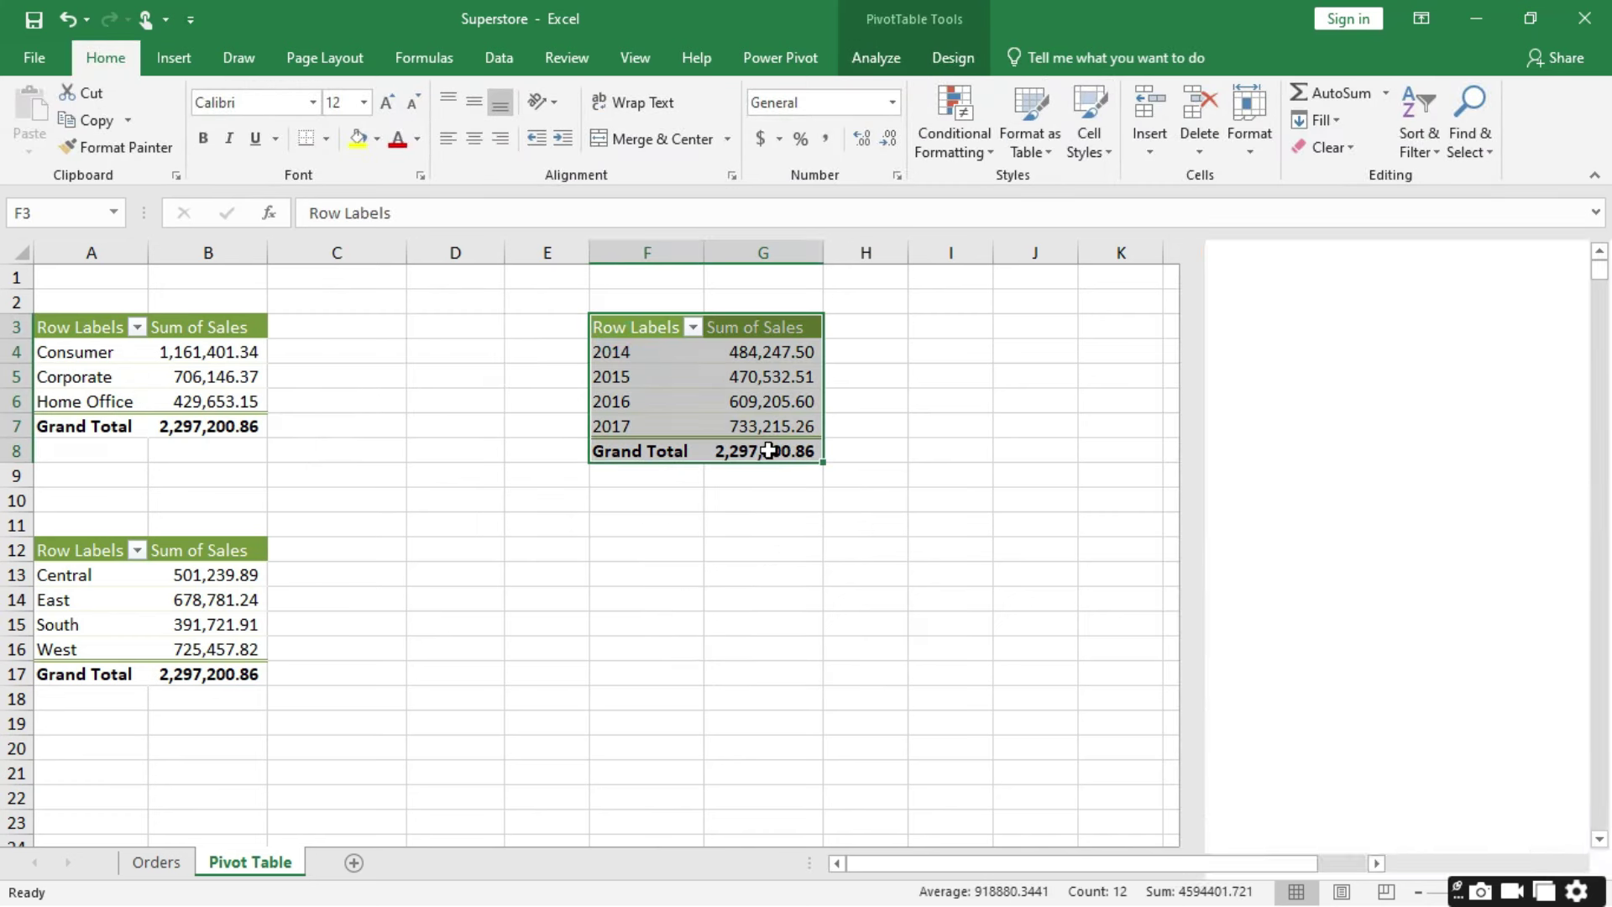
drag(69, 555, 252, 667)
key(Delete)
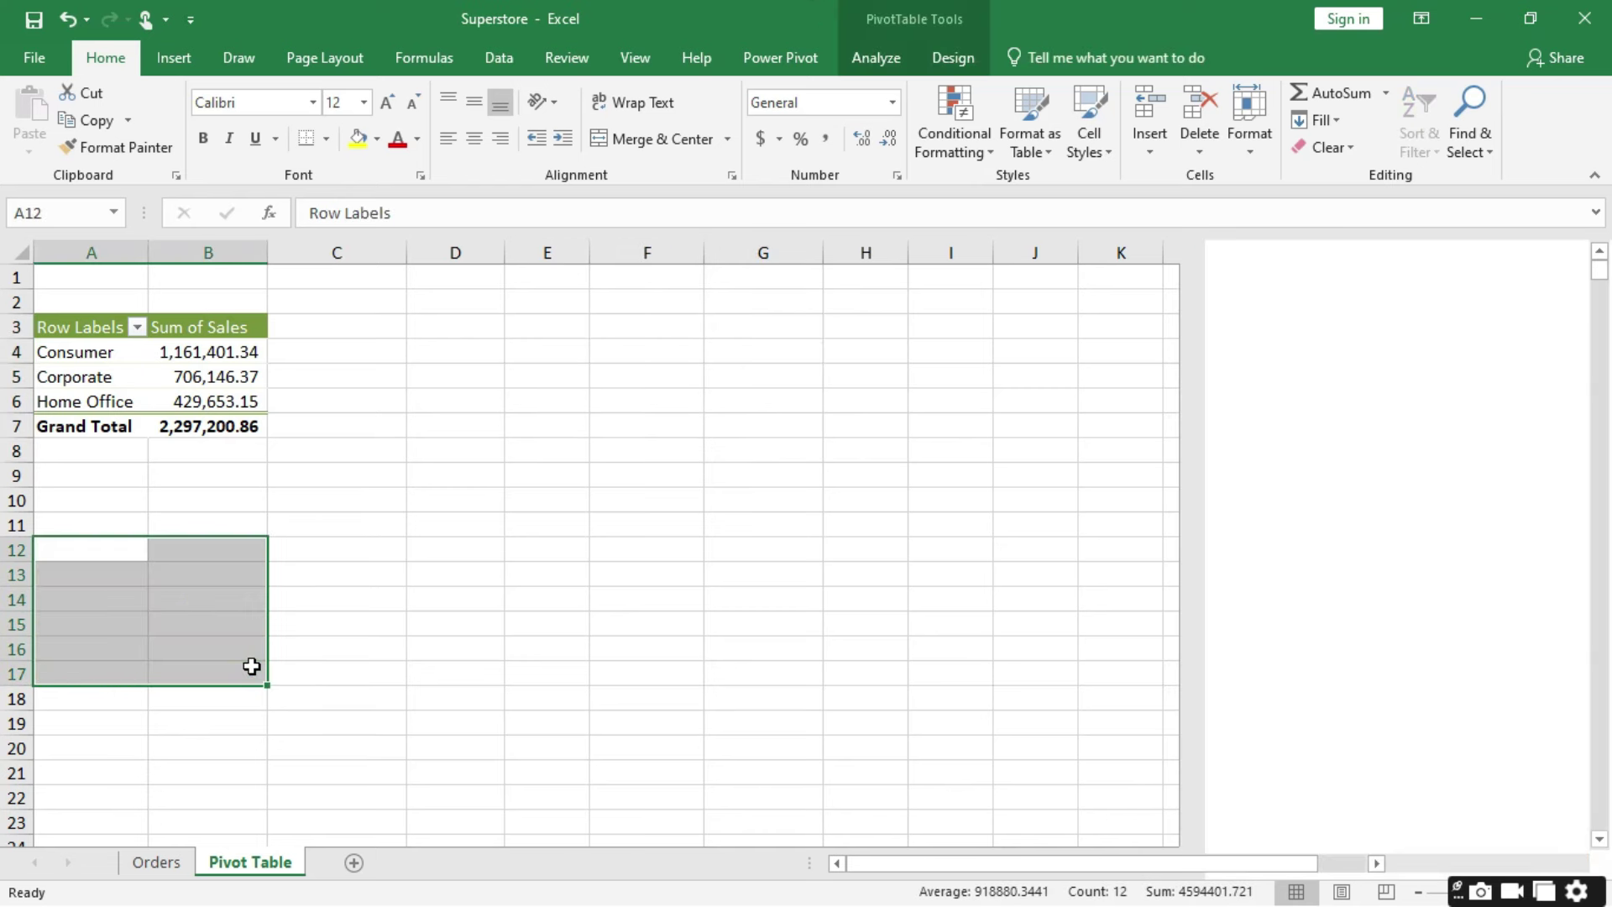
click(265, 863)
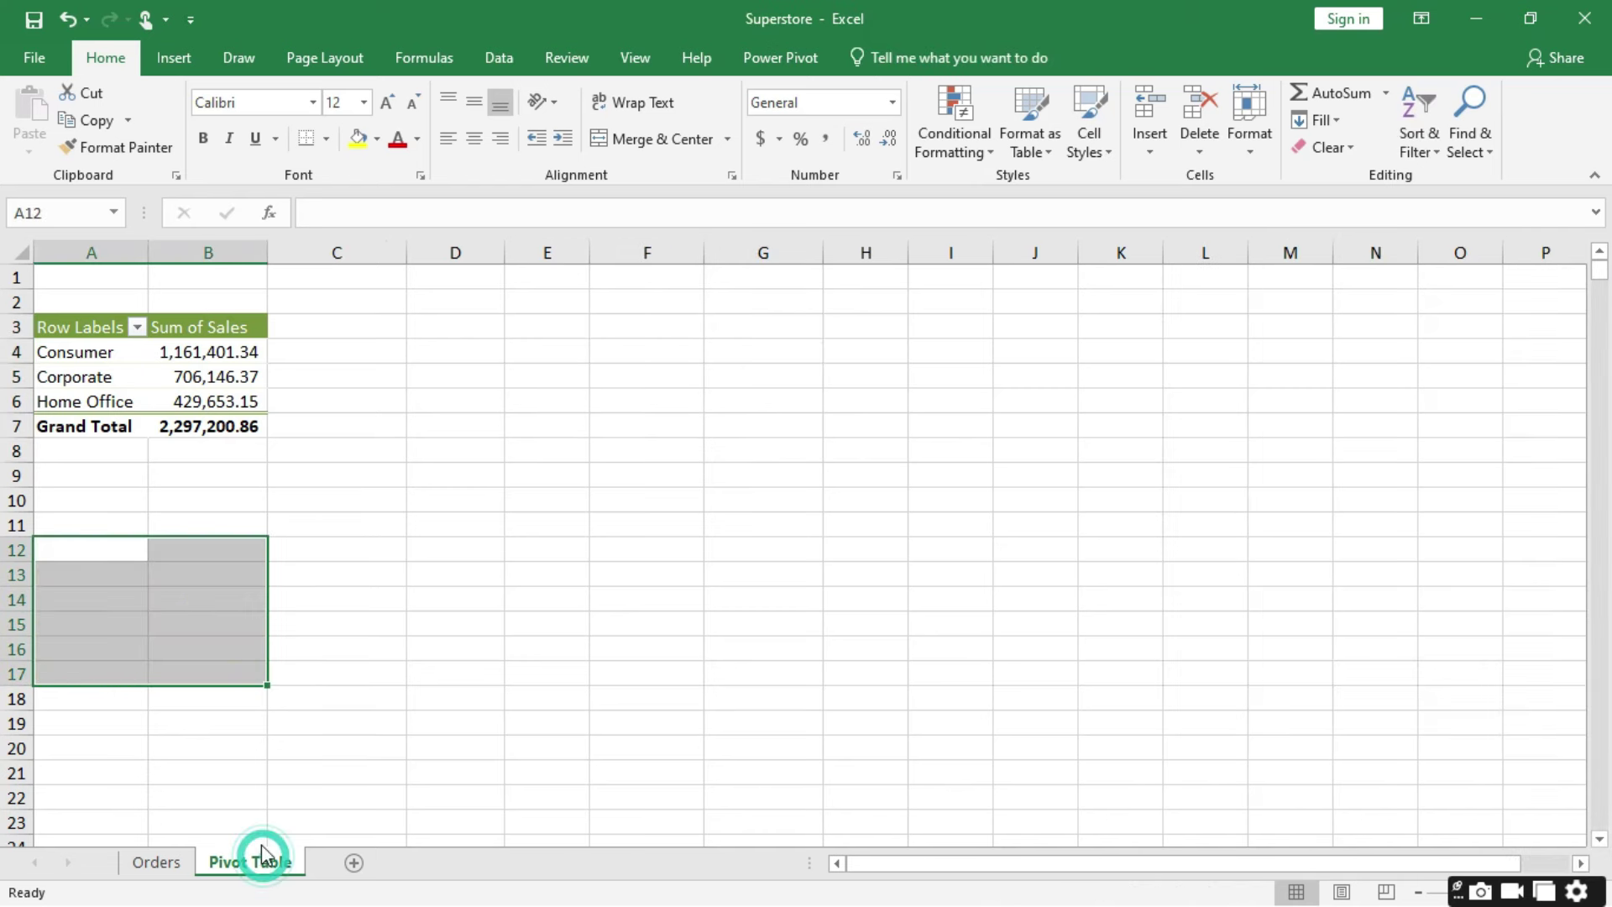
click(186, 399)
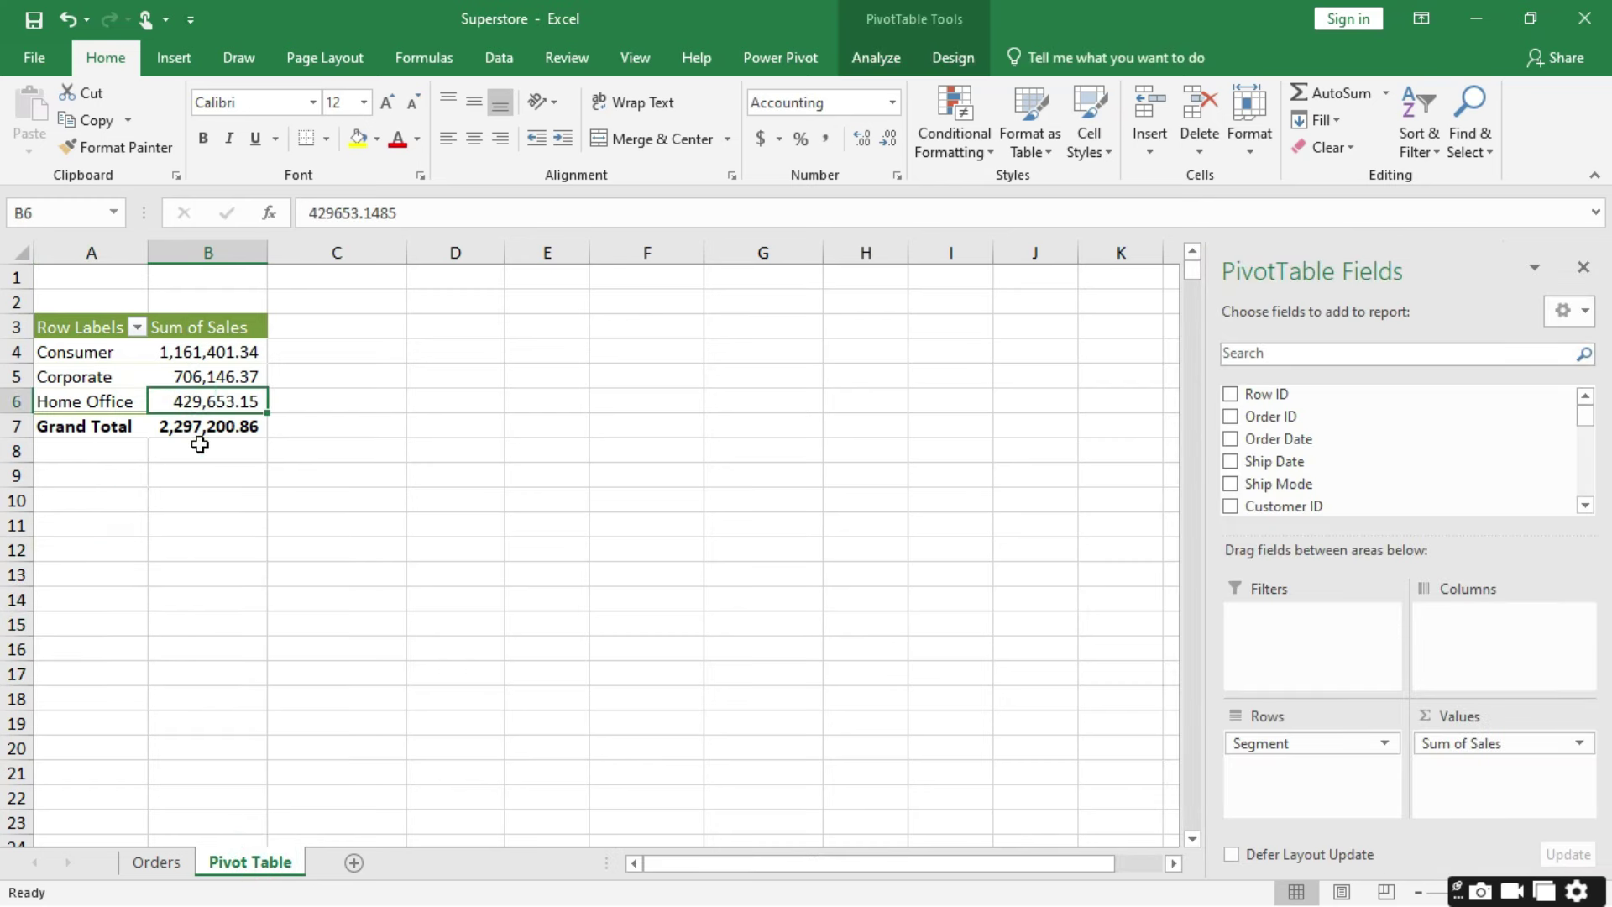
mouse_move(215, 429)
Step: On the Orders sheet, set the Sales value of the first order in cell R2 to 5000
click(155, 863)
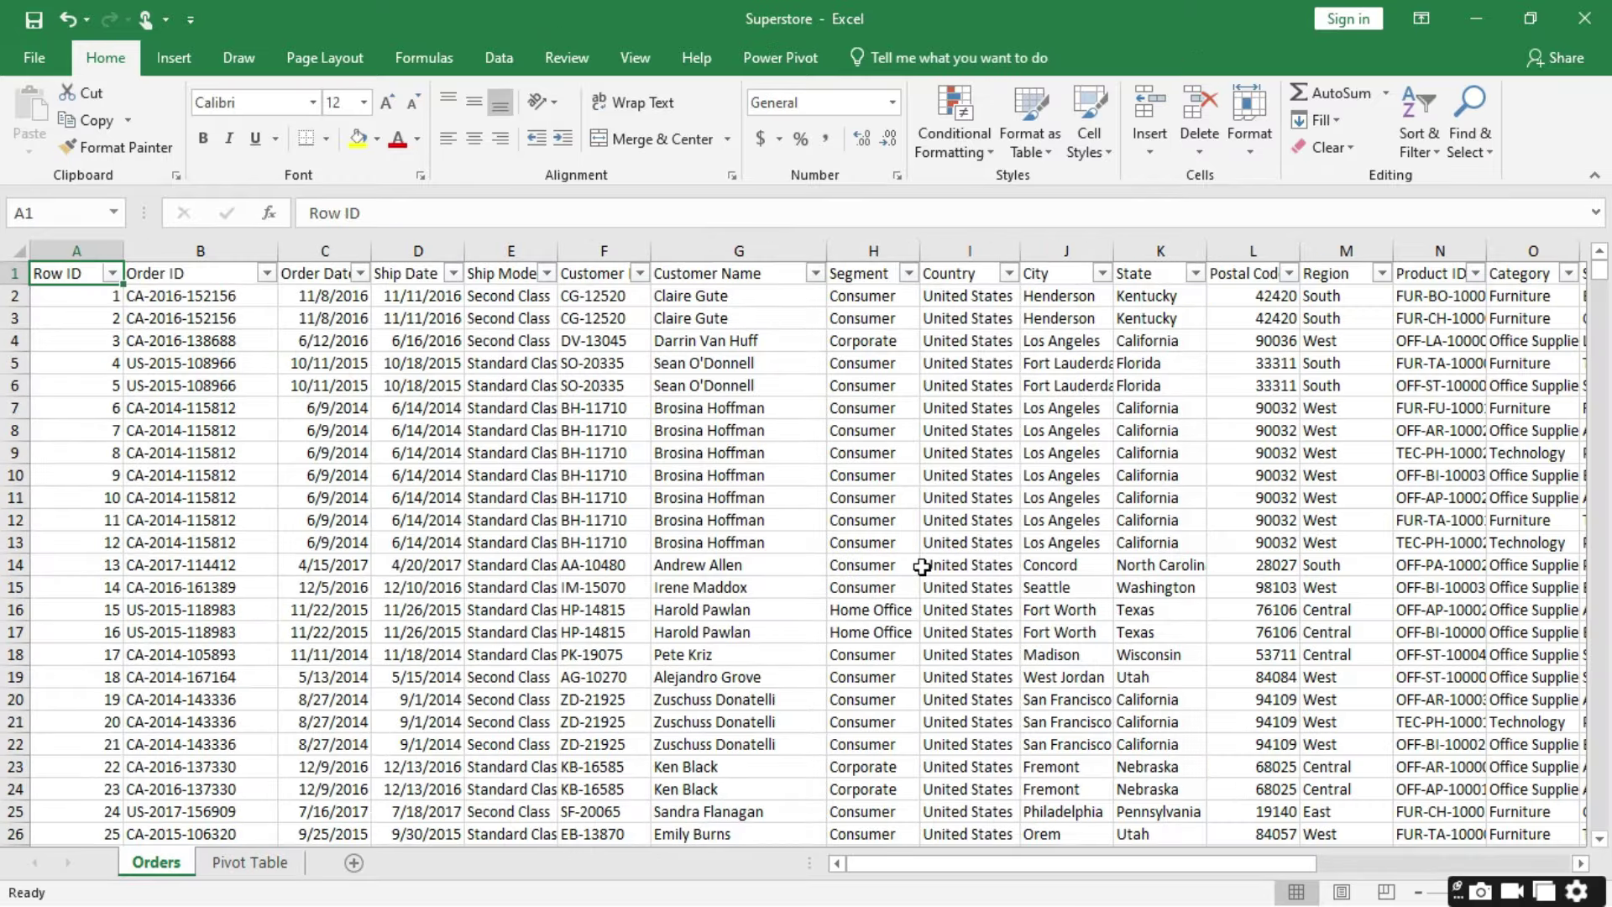
scroll(922, 566, right, 5)
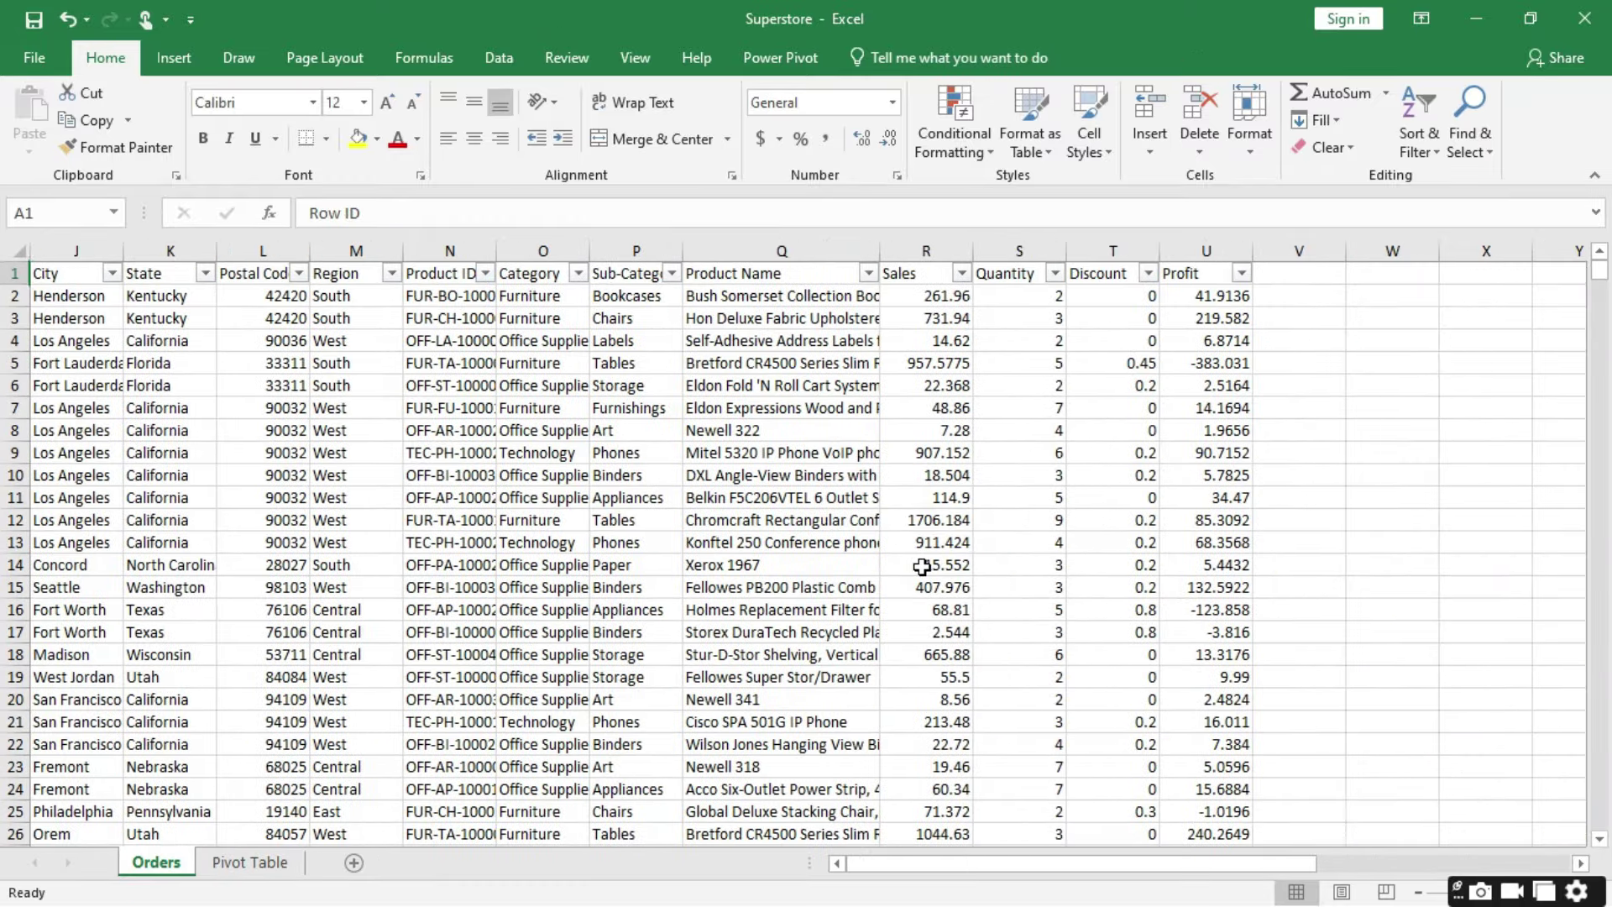
click(922, 567)
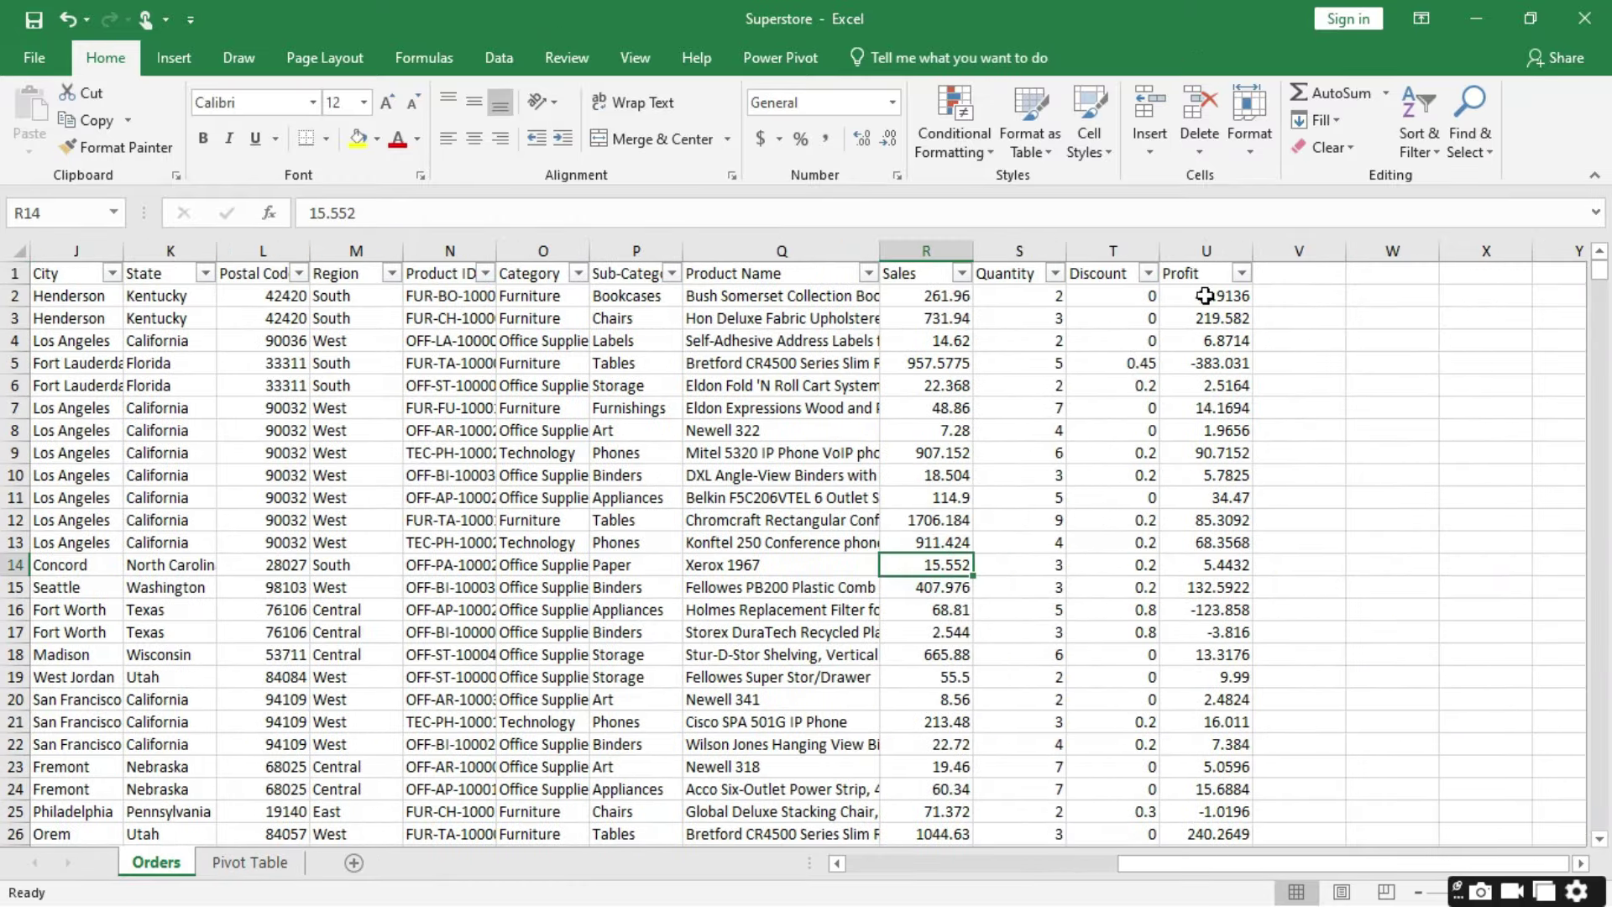
click(952, 295)
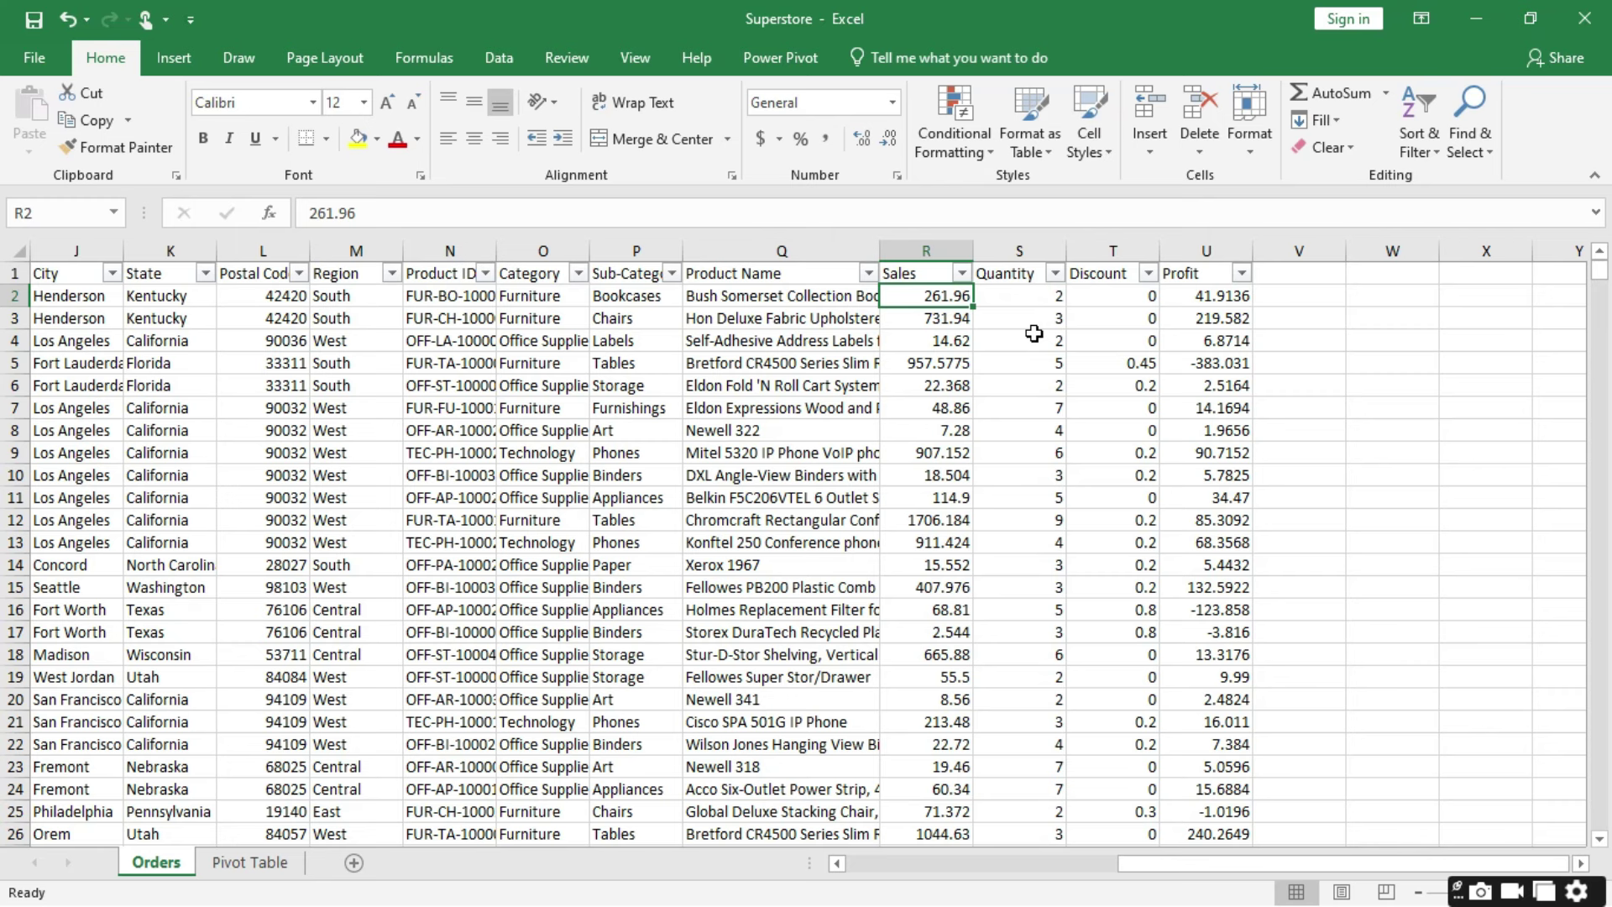
text(5000)
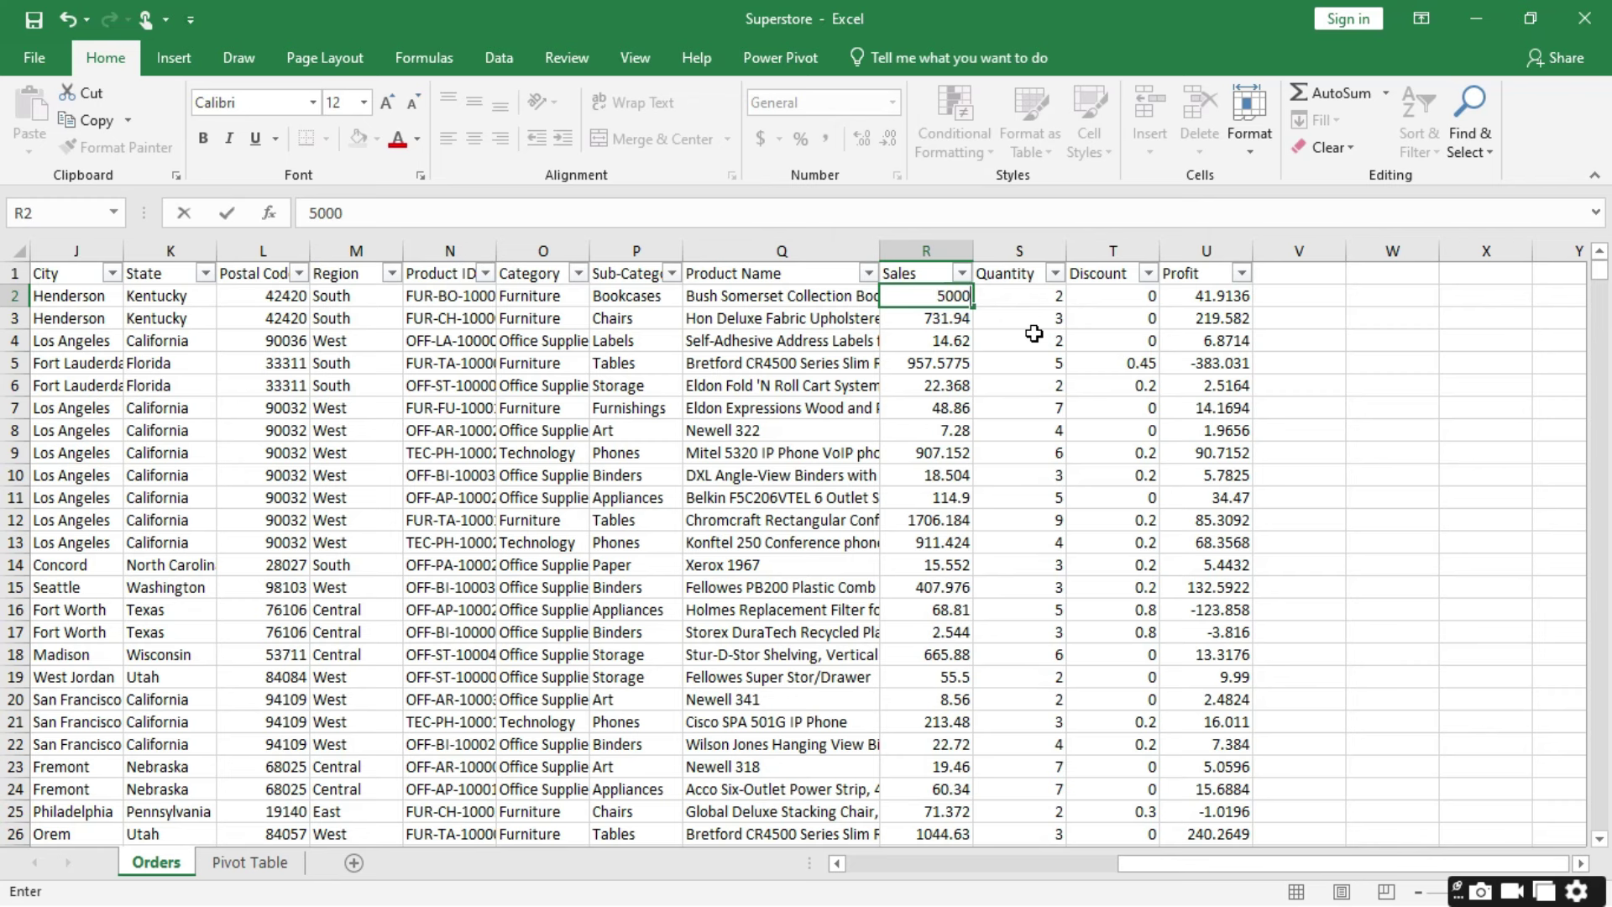
click(1023, 384)
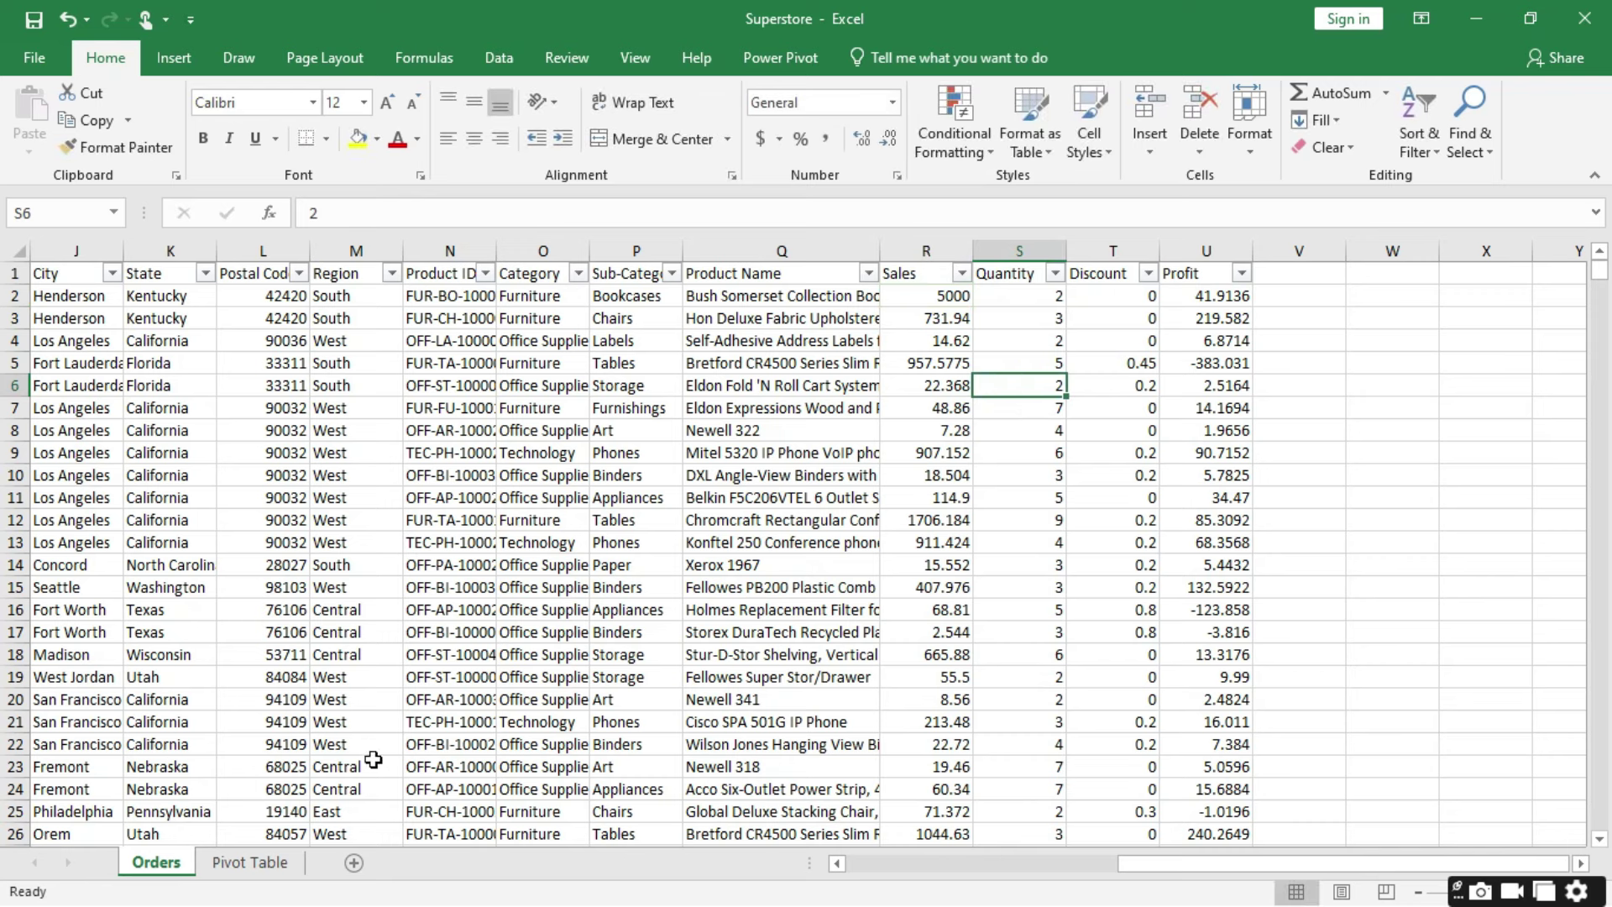
Step: Refresh the Sum of Sales by segment pivot table on the Pivot Table sheet
click(250, 862)
mouse_move(201, 432)
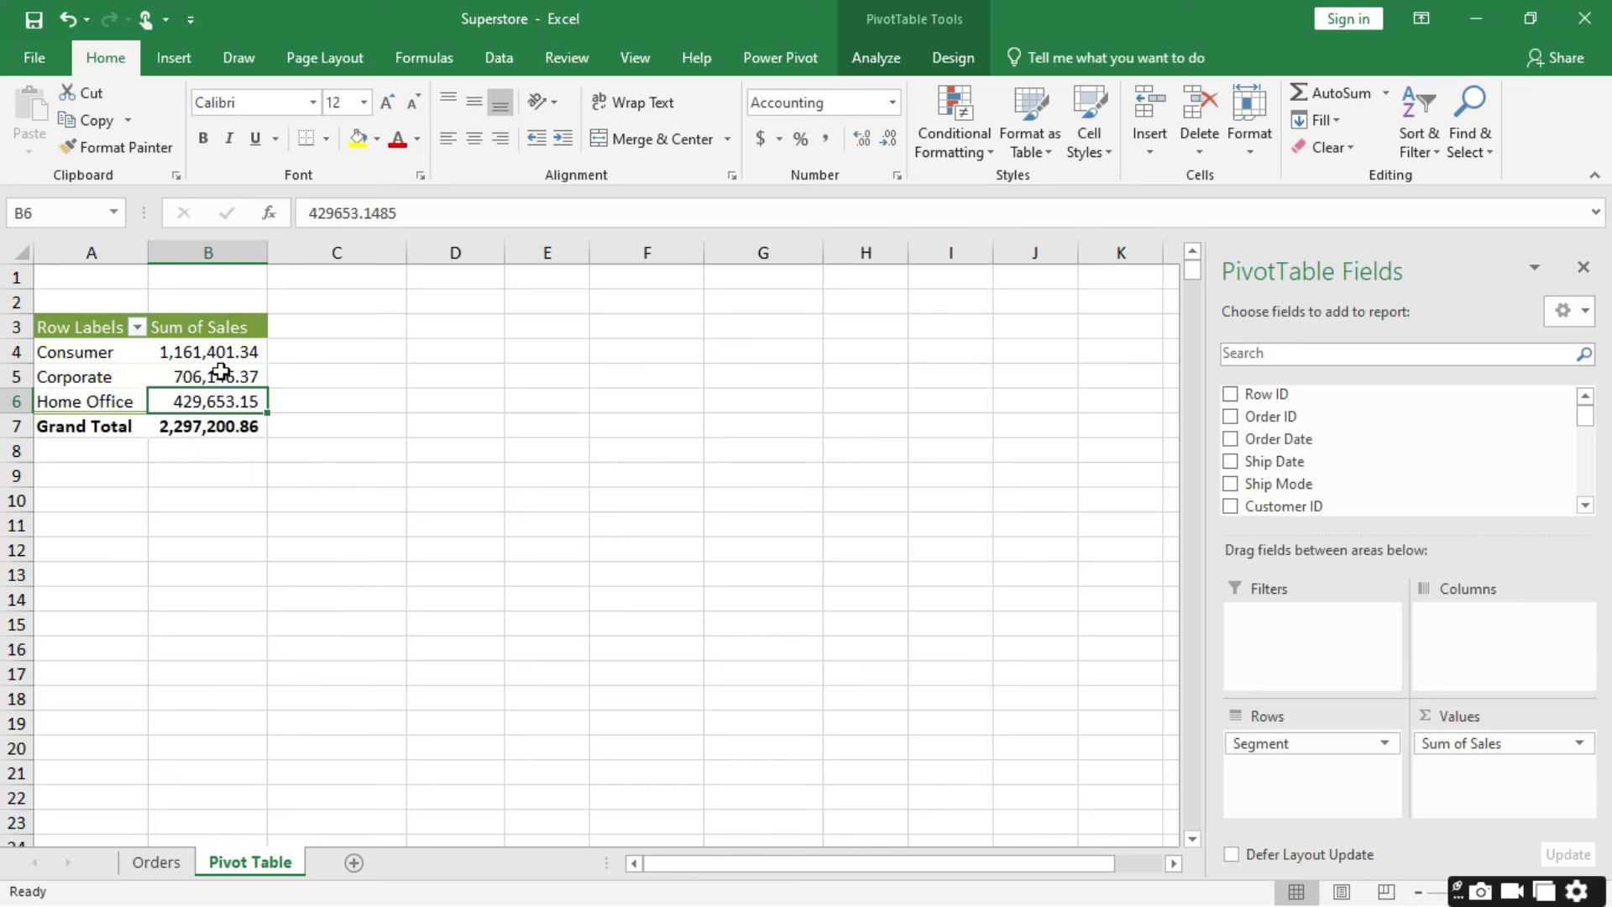
mouse_move(211, 366)
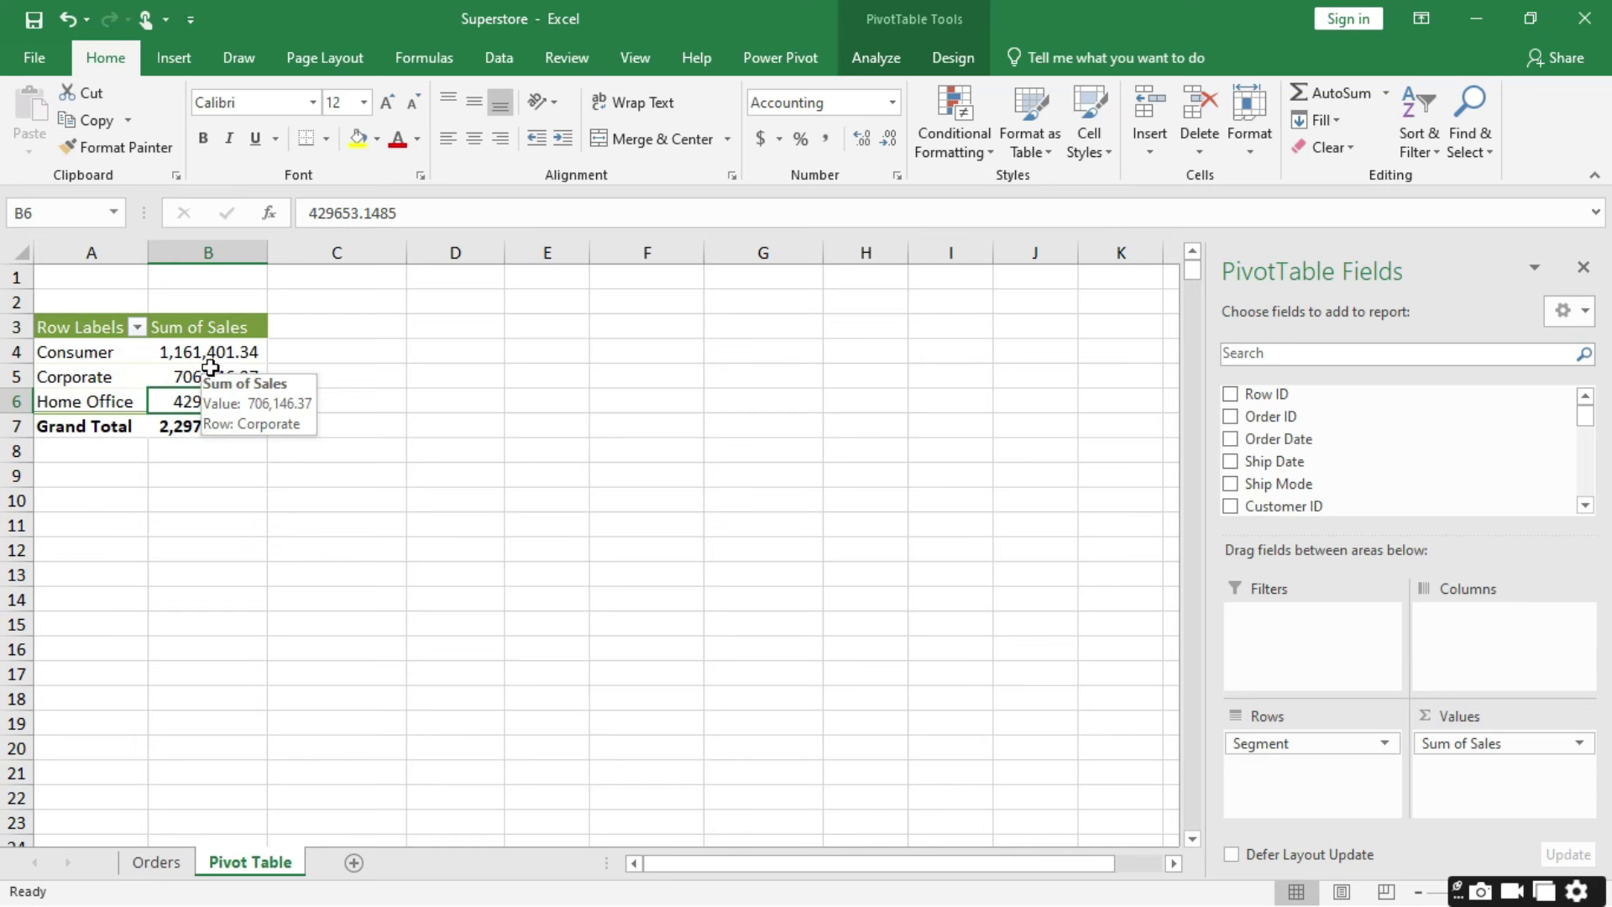
right_click(188, 379)
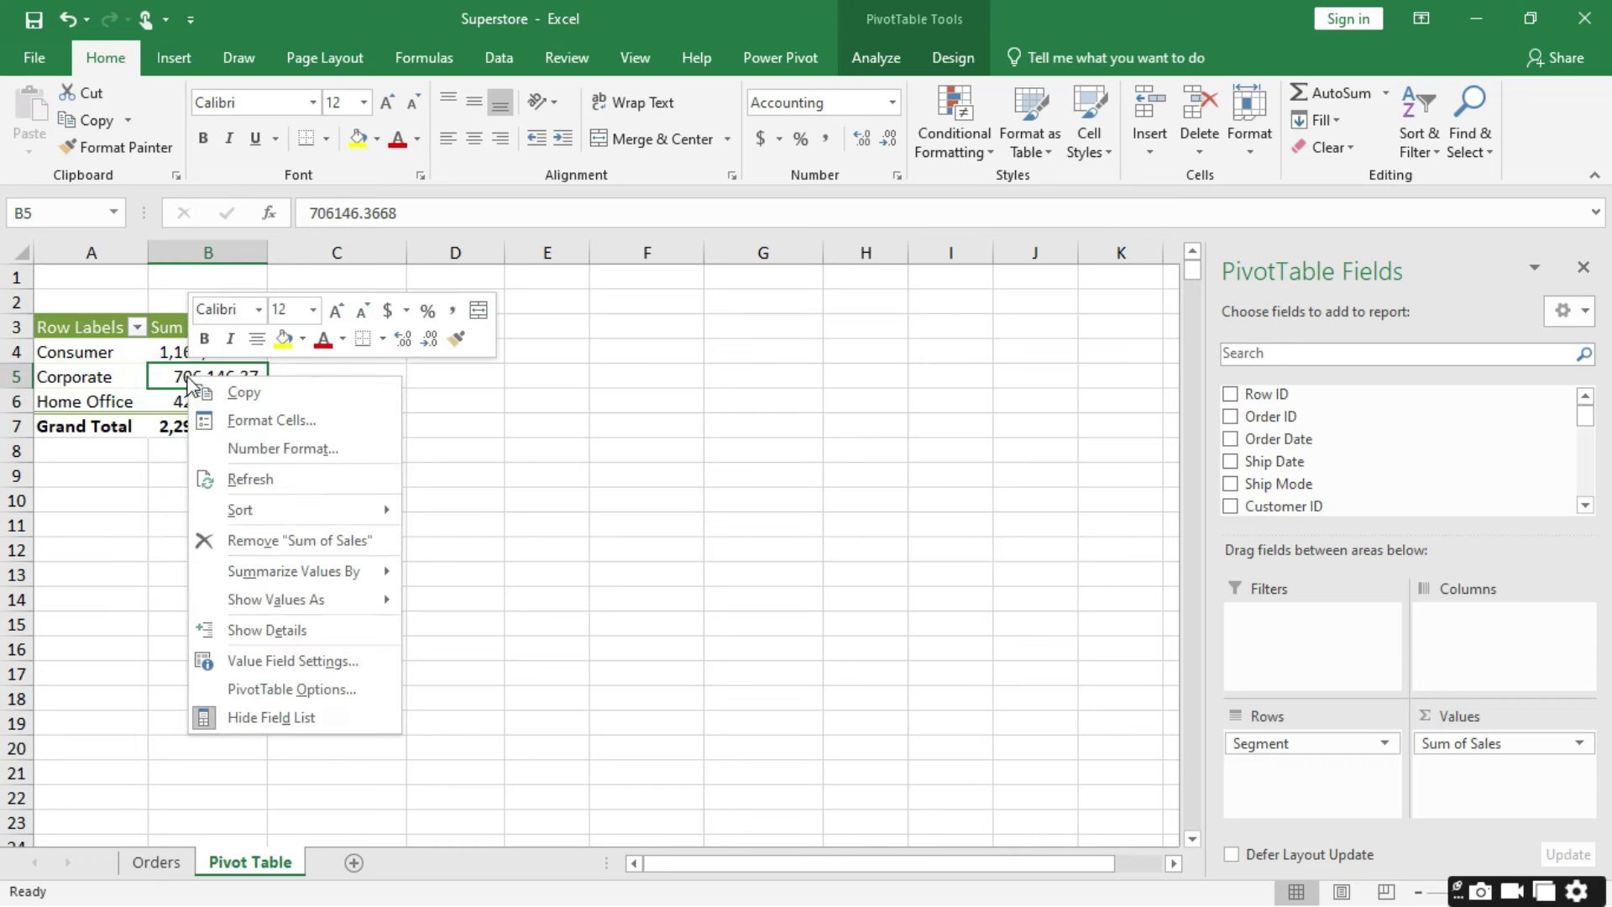
click(243, 480)
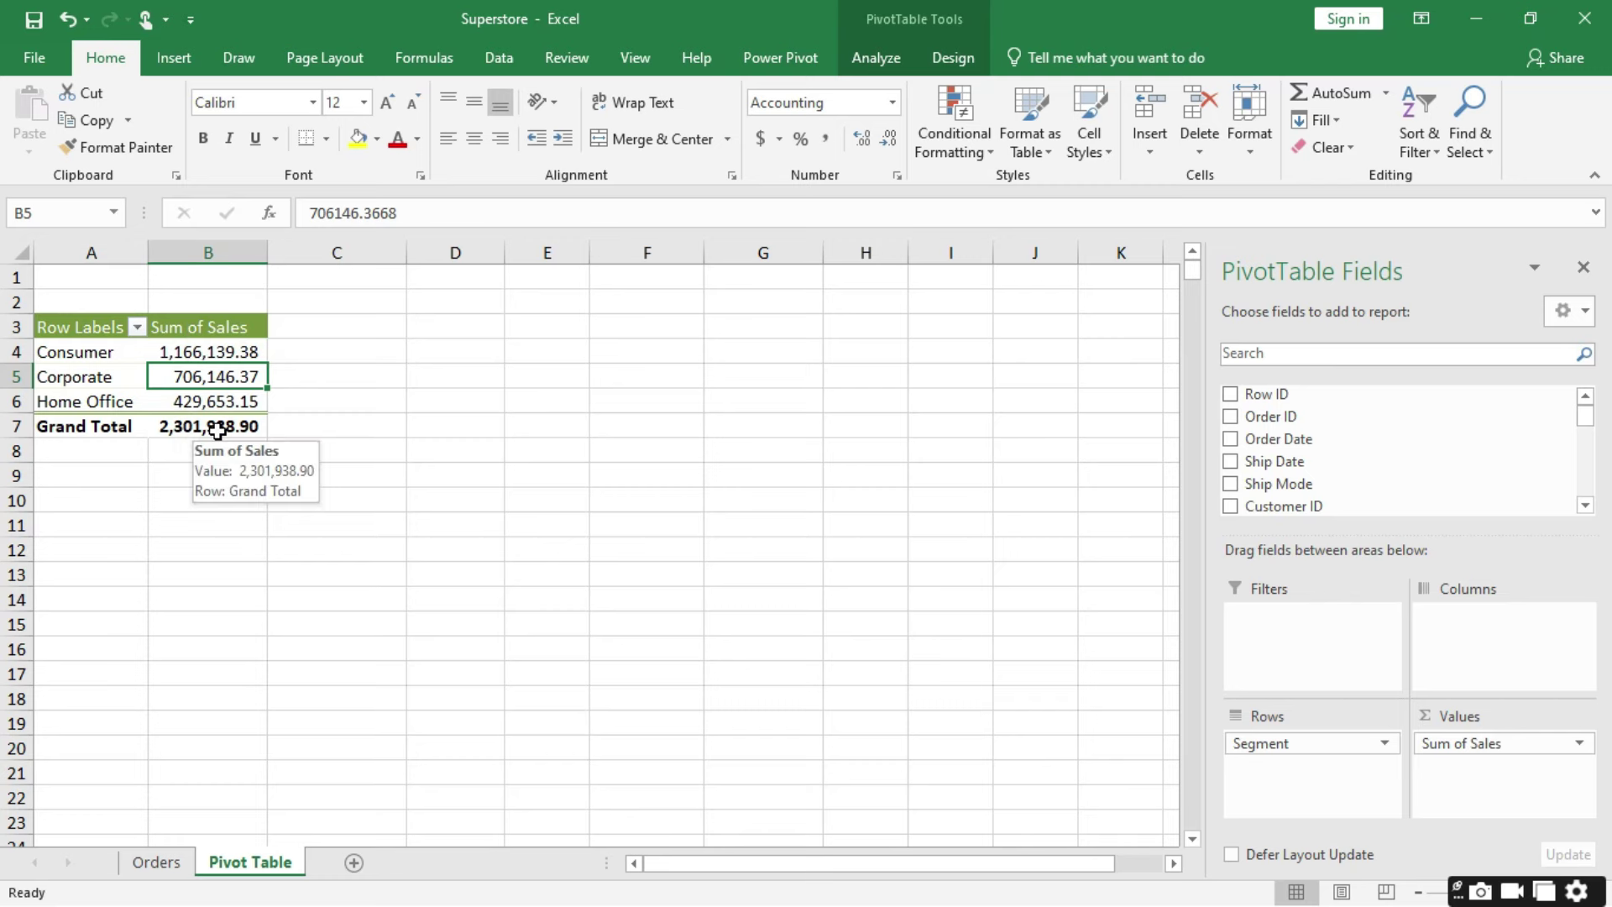
Step: Check the first order's Sales value on the Orders sheet and refresh the segment pivot table again
click(161, 872)
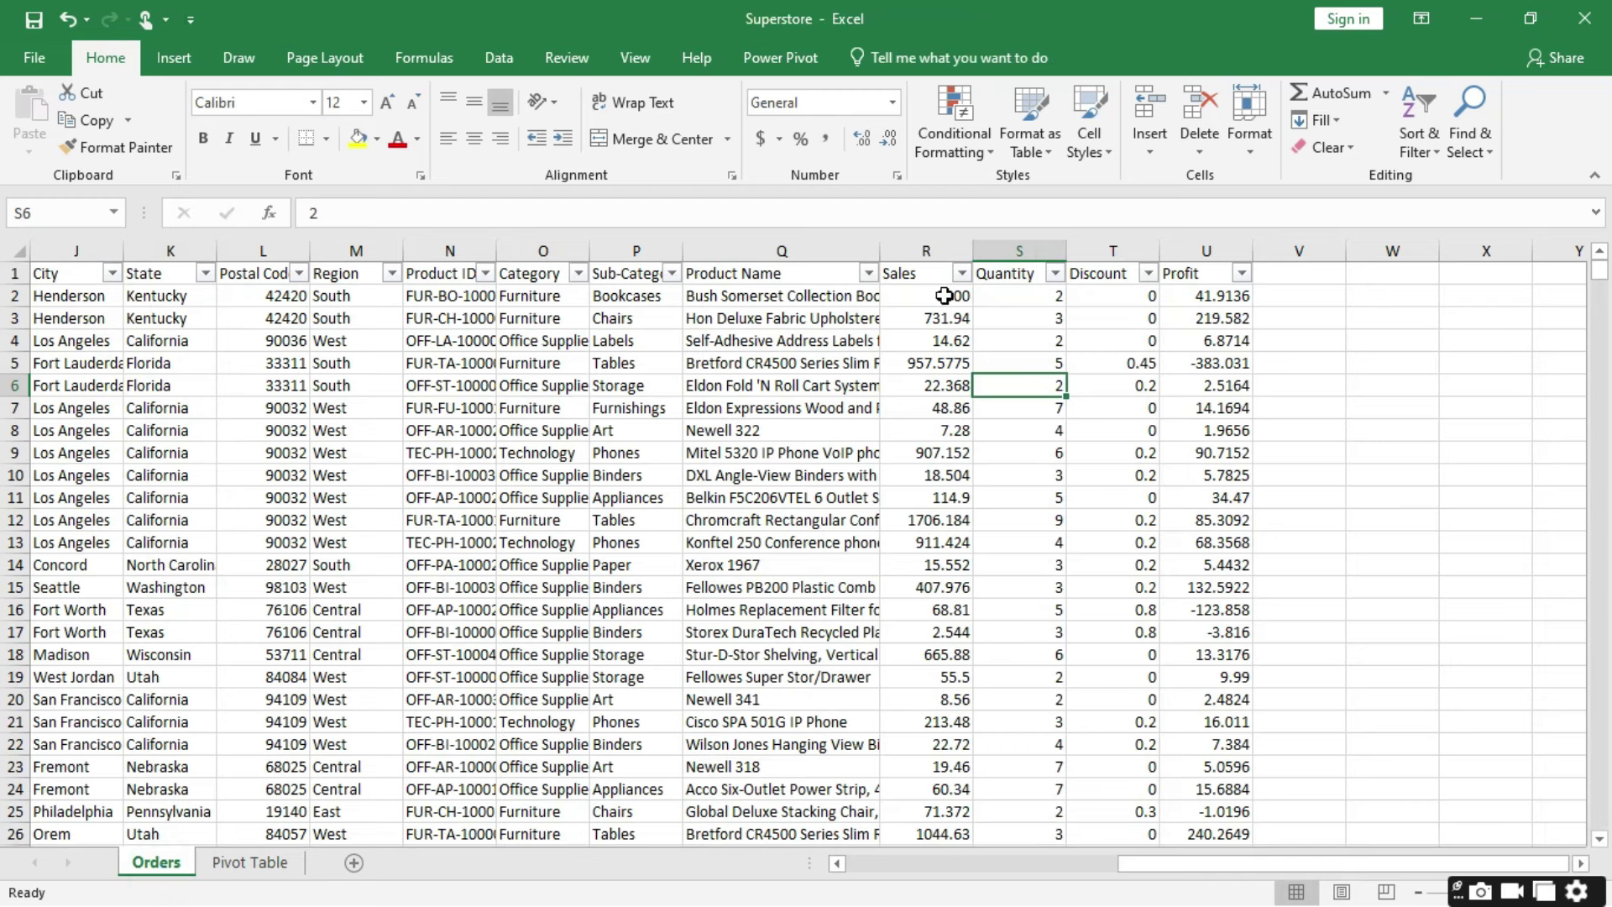
click(260, 865)
click(877, 59)
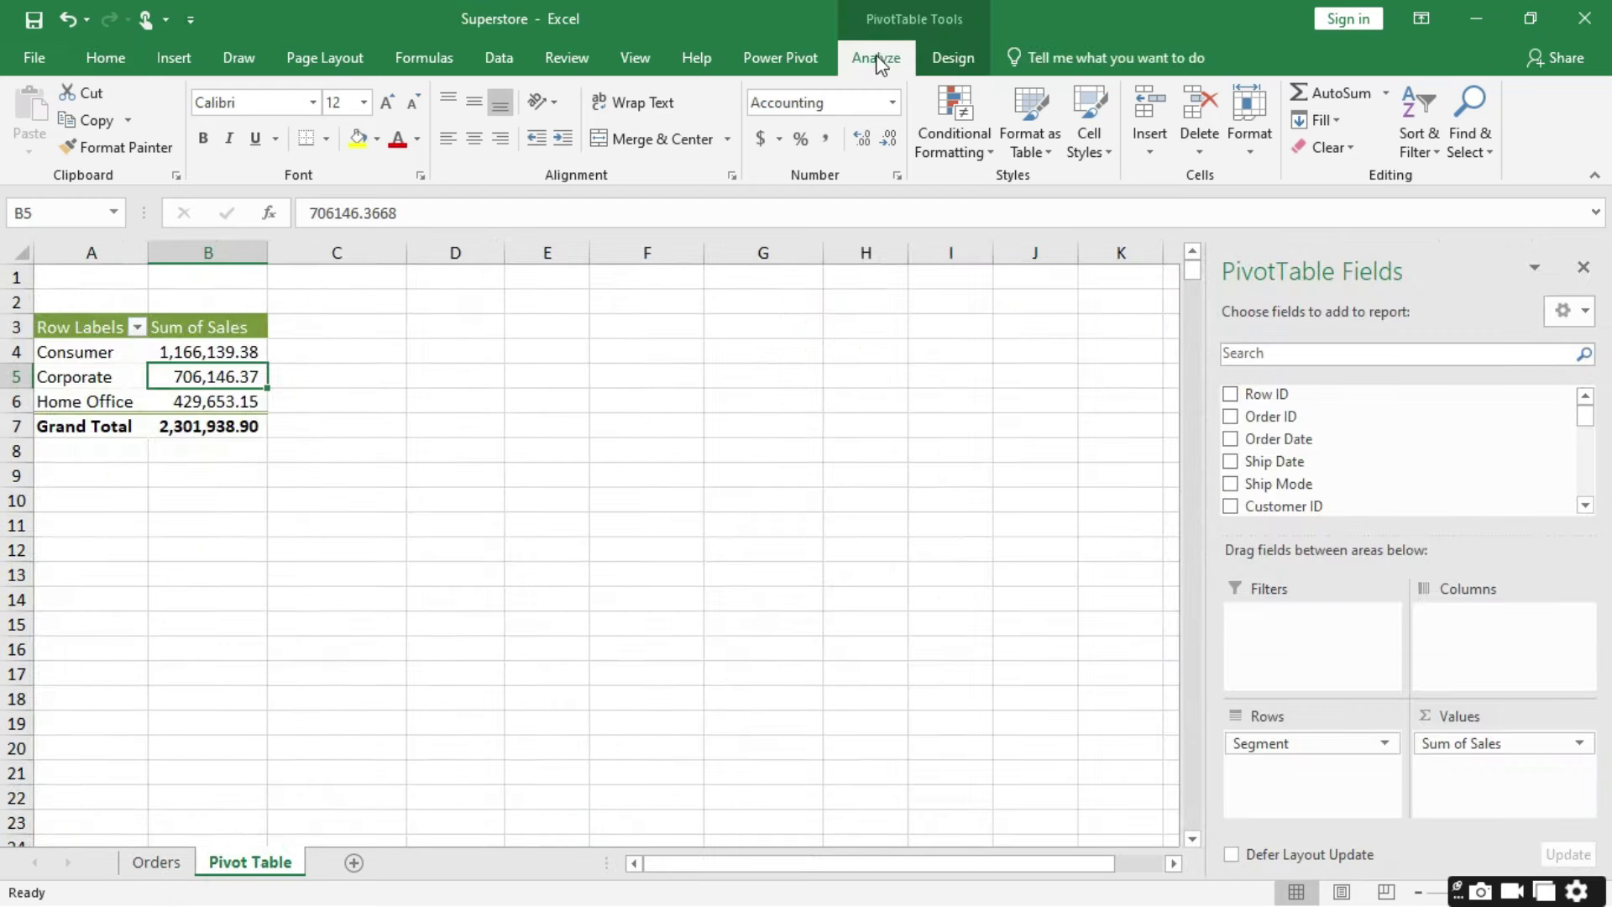
click(747, 111)
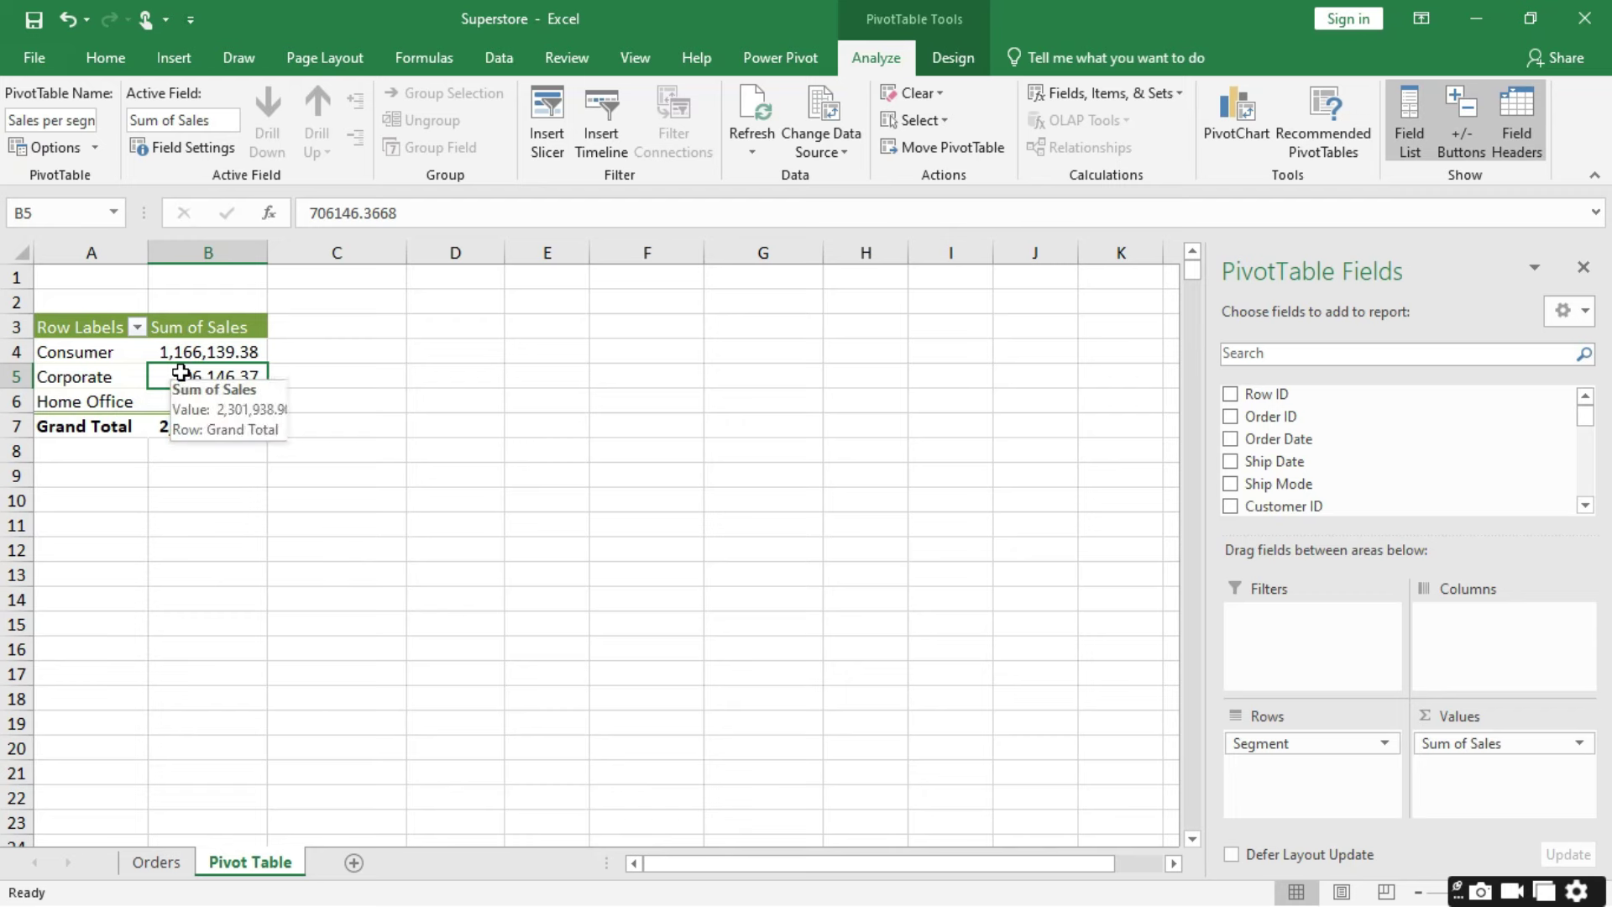
Step: Undo the pivot table refresh and the last Sales edit in cell R2 of the Orders sheet
click(164, 863)
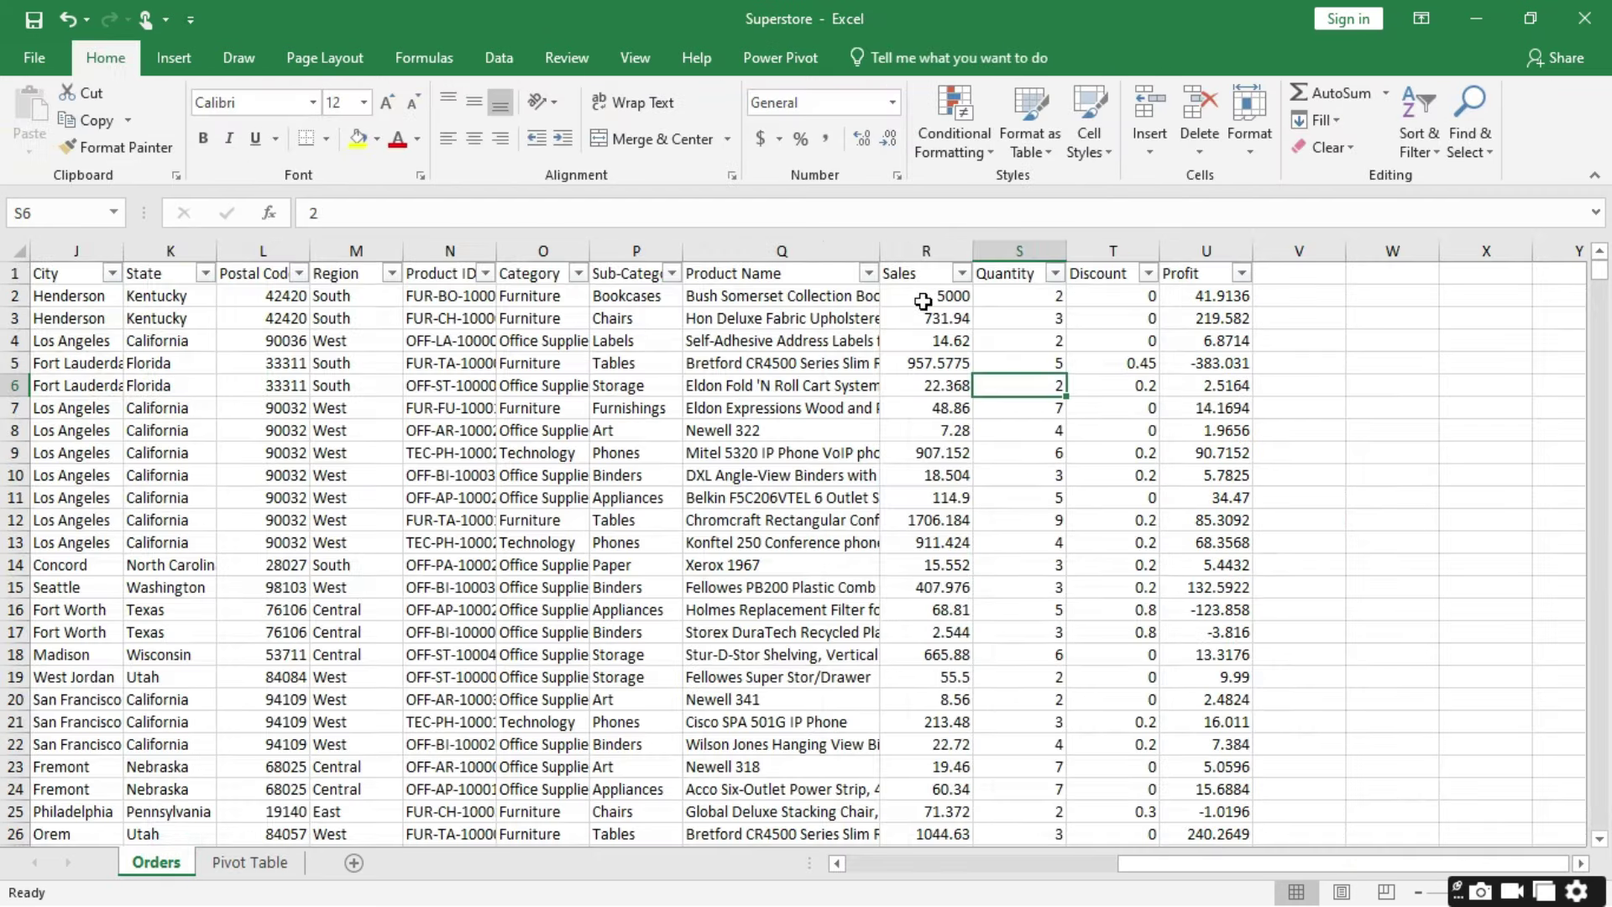
click(923, 300)
key(ctrl+Page_Down)
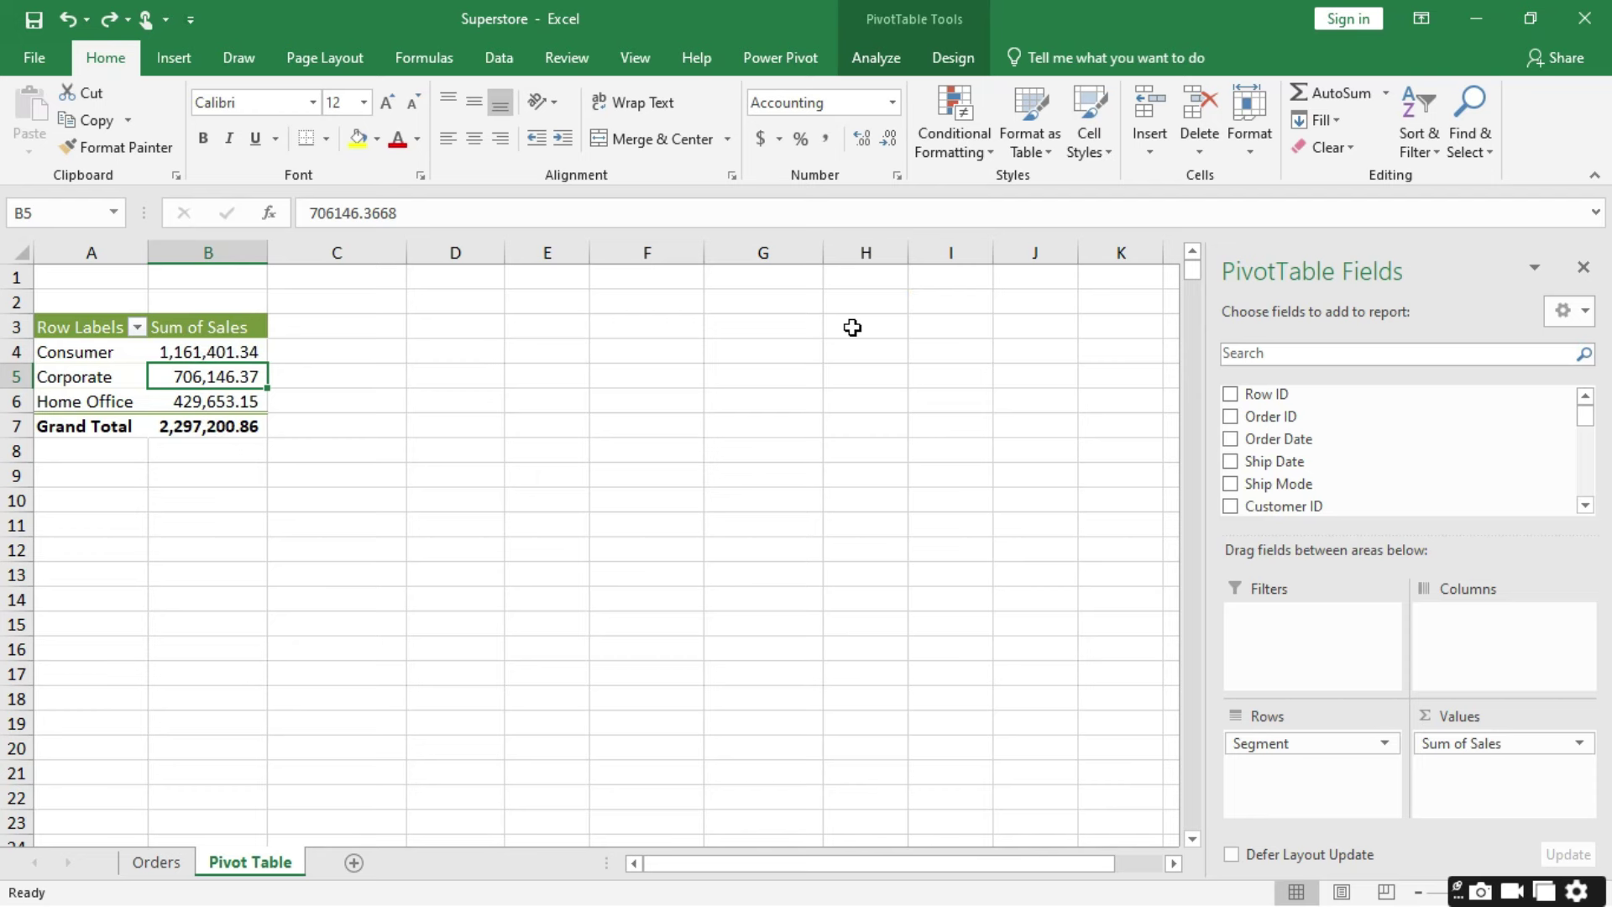
key(ctrl+Page_Up)
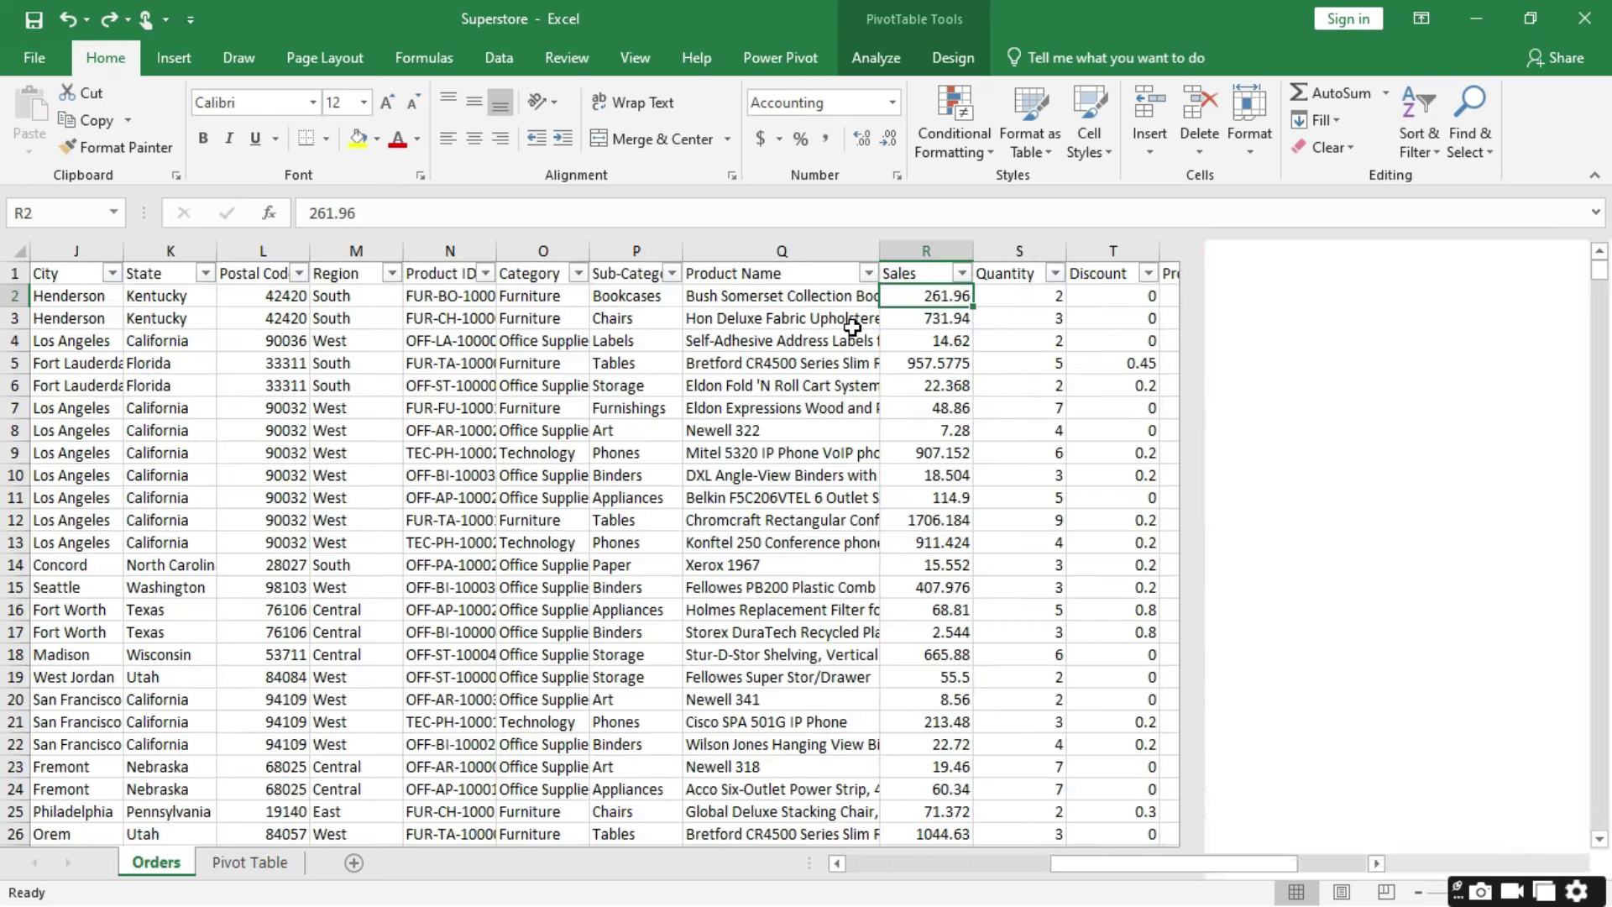
Step: Extend the Row ID column below the last Orders record as a fill series from 9995 to 10004 in A9996:A10005
scroll(643, 653, down, 10)
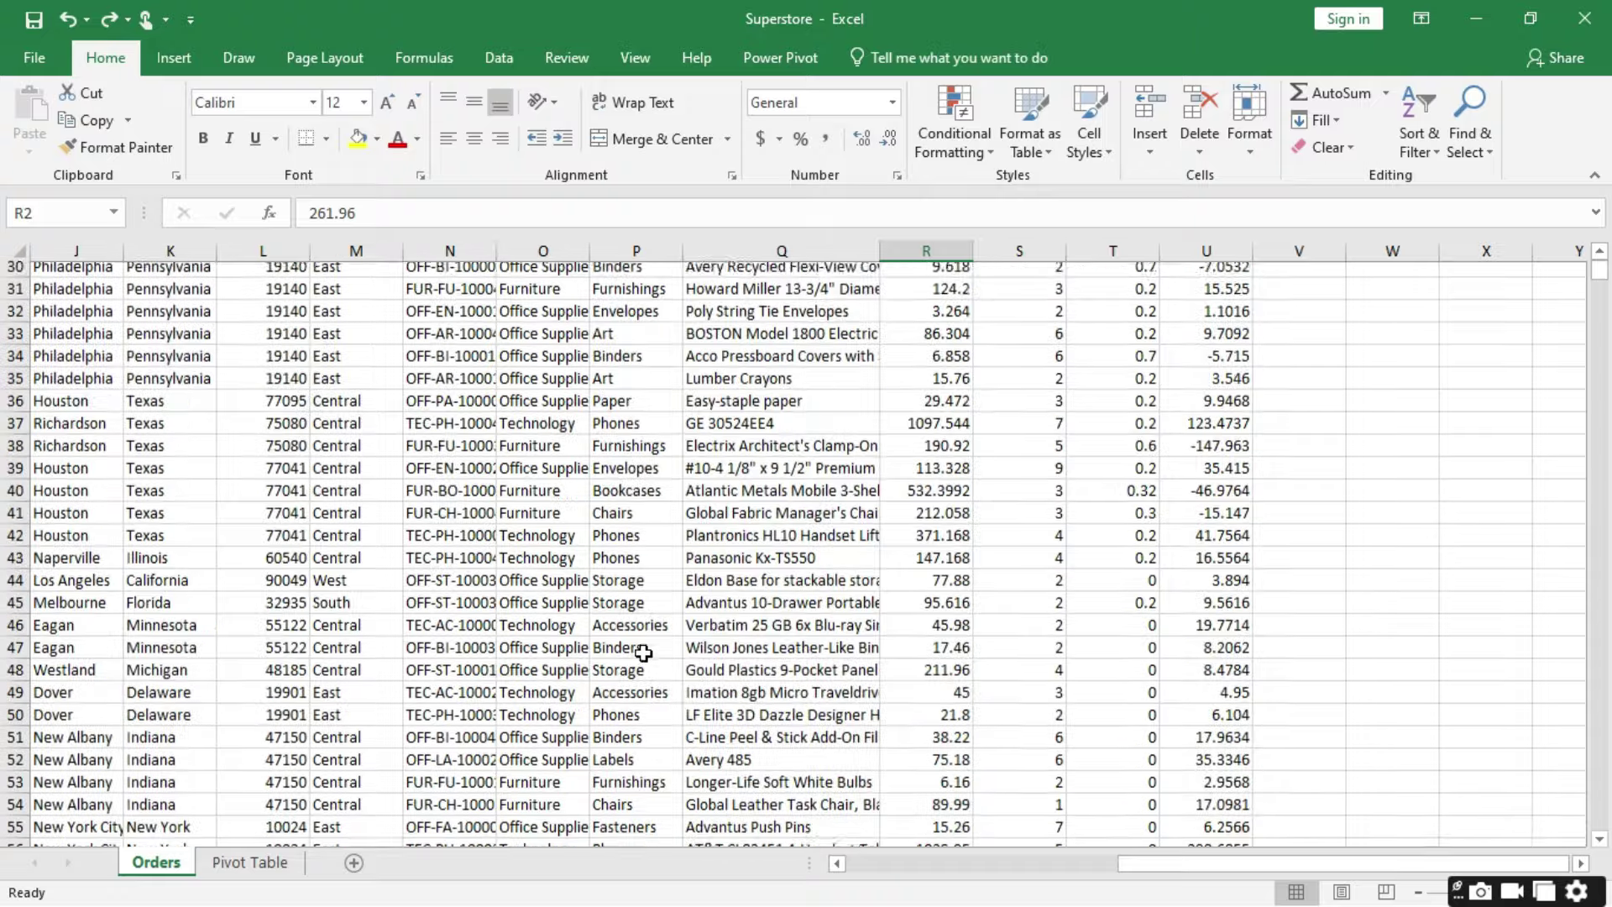
scroll(643, 653, up, 3)
scroll(643, 653, down, 19)
scroll(643, 653, down, 20)
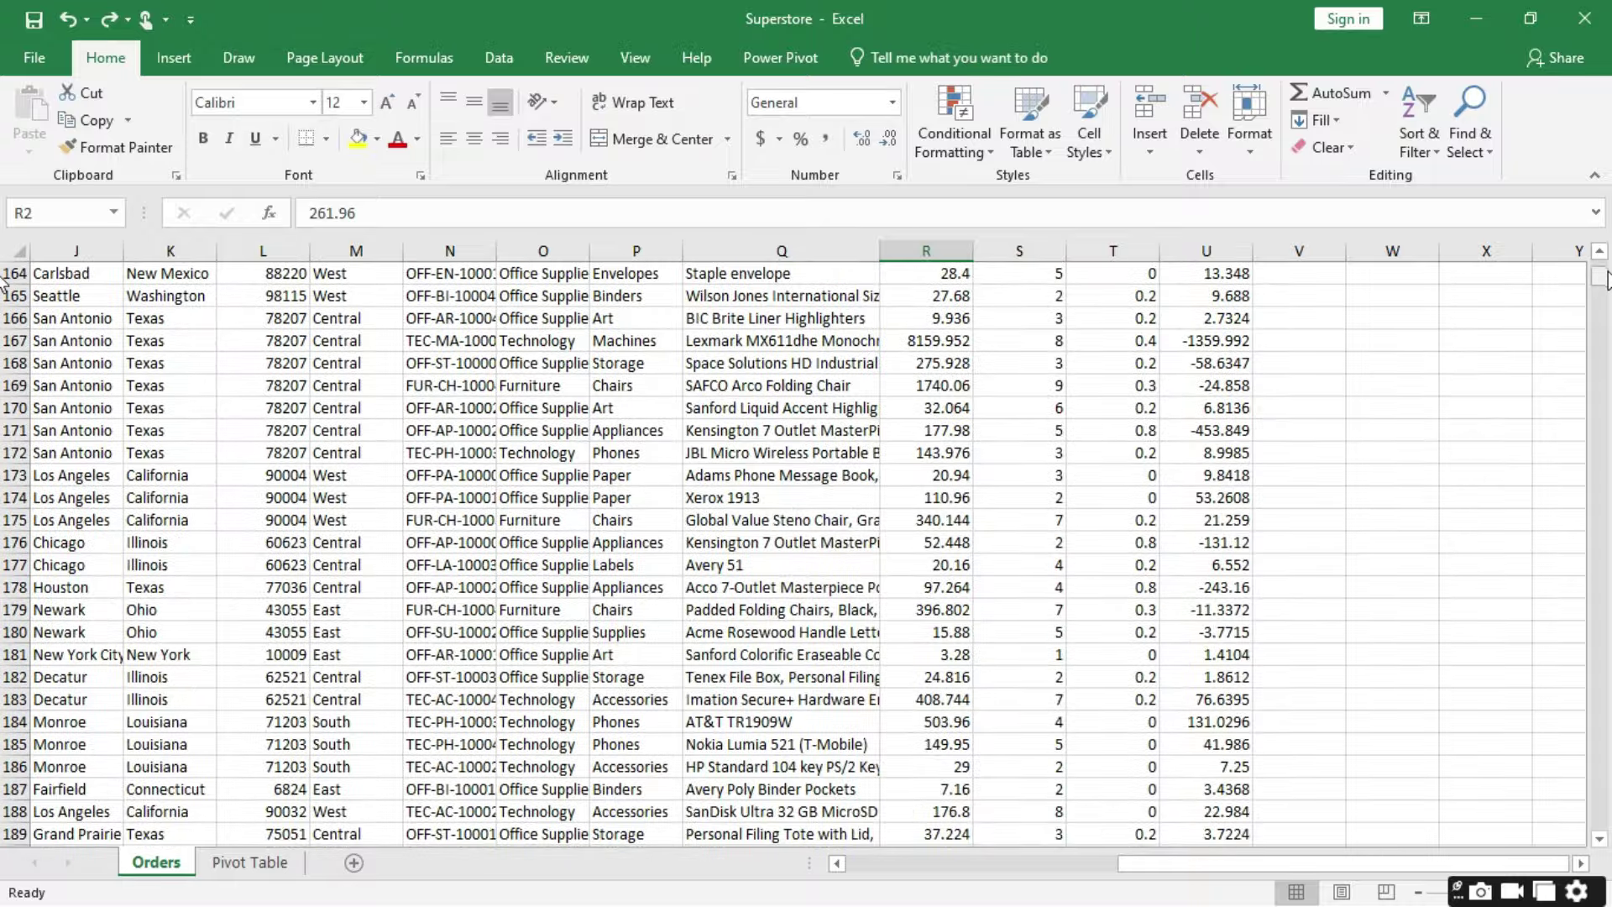
drag(1605, 281, 1592, 843)
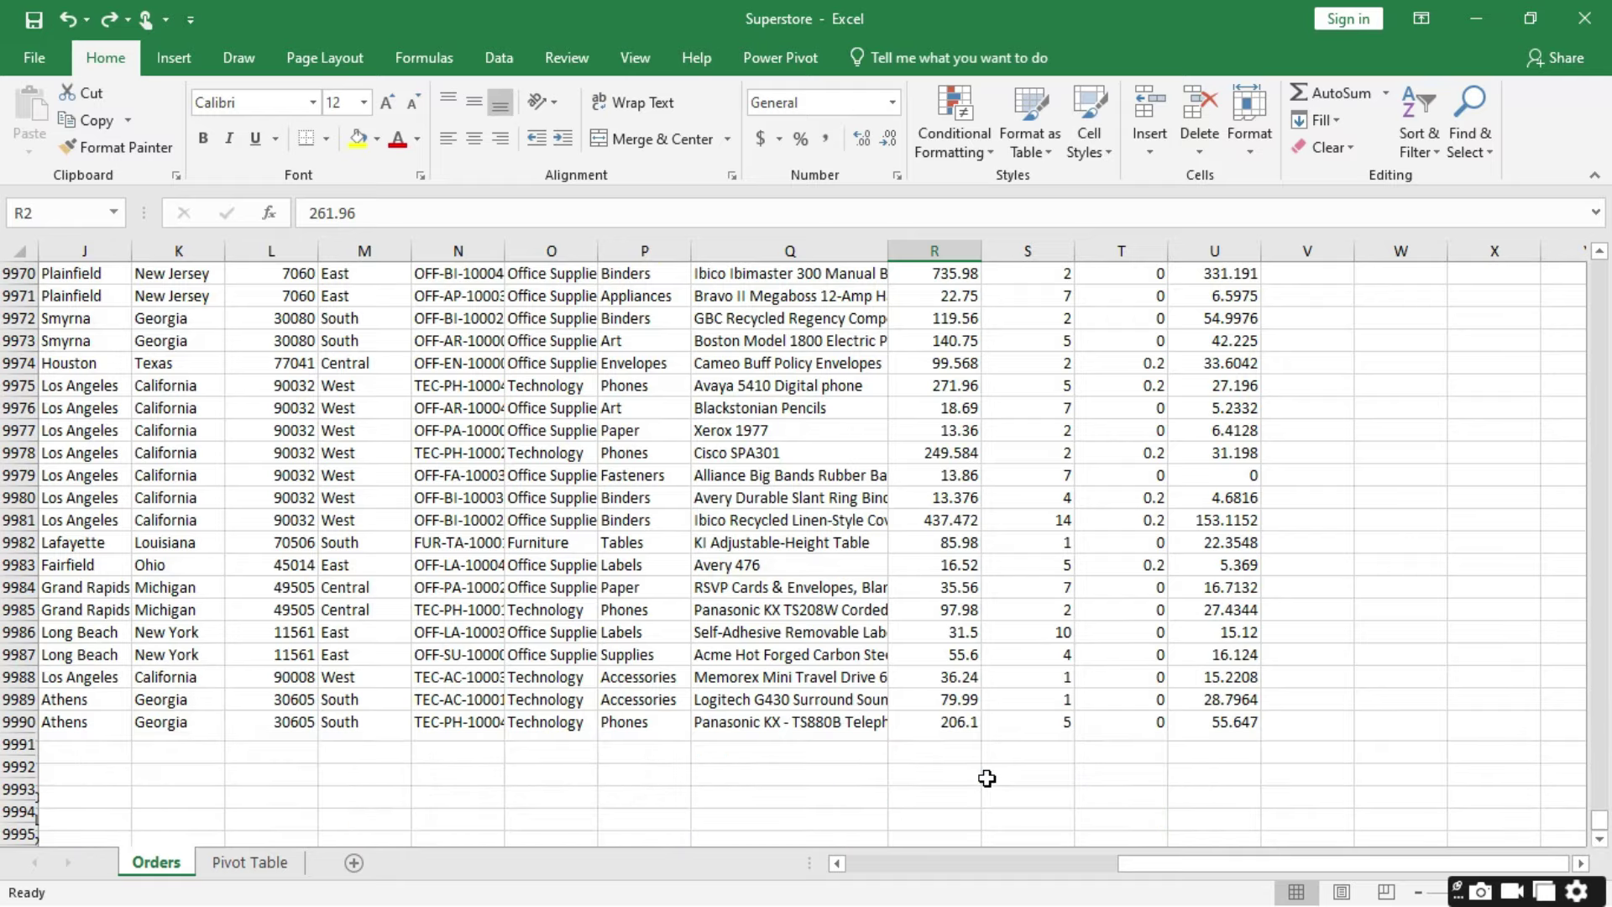
scroll(987, 778, down, 7)
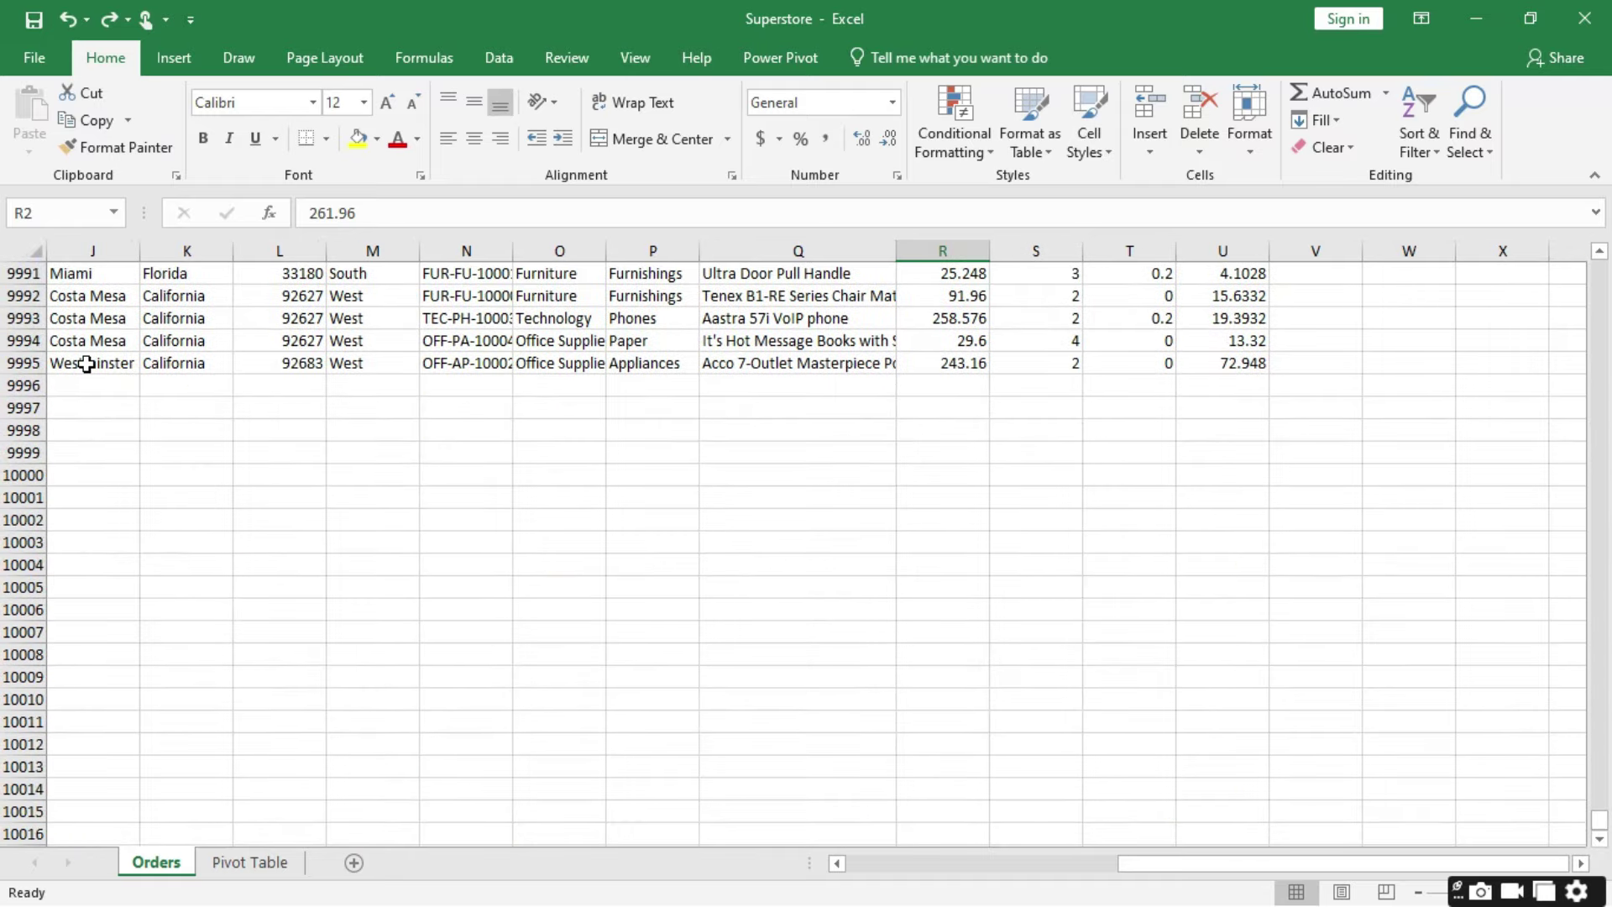
scroll(87, 363, left, 9)
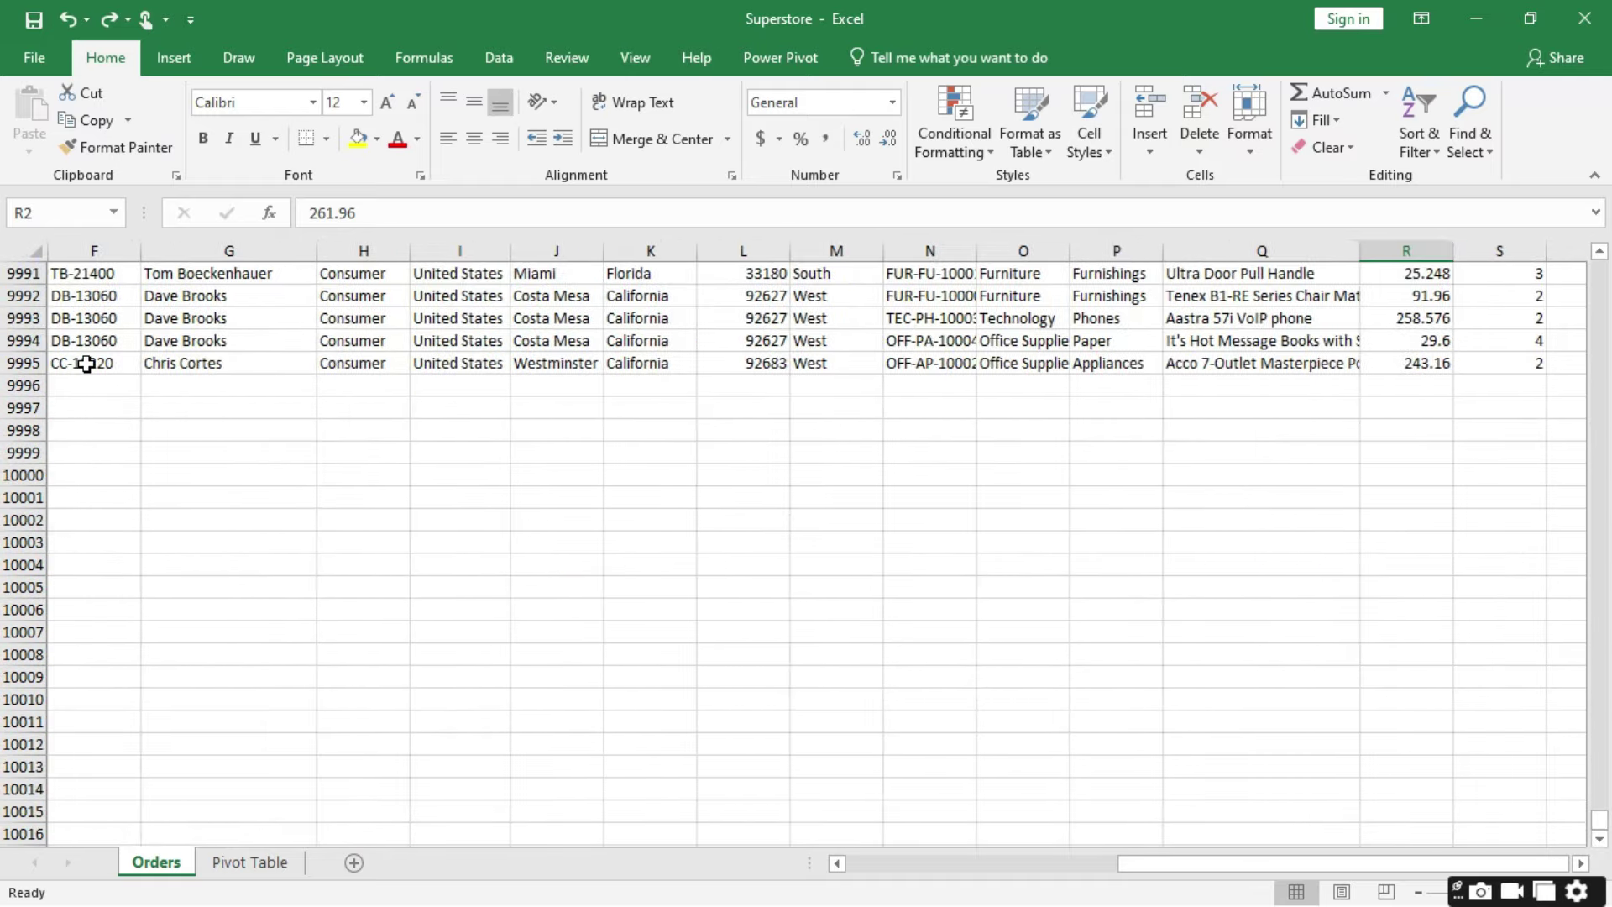
click(106, 364)
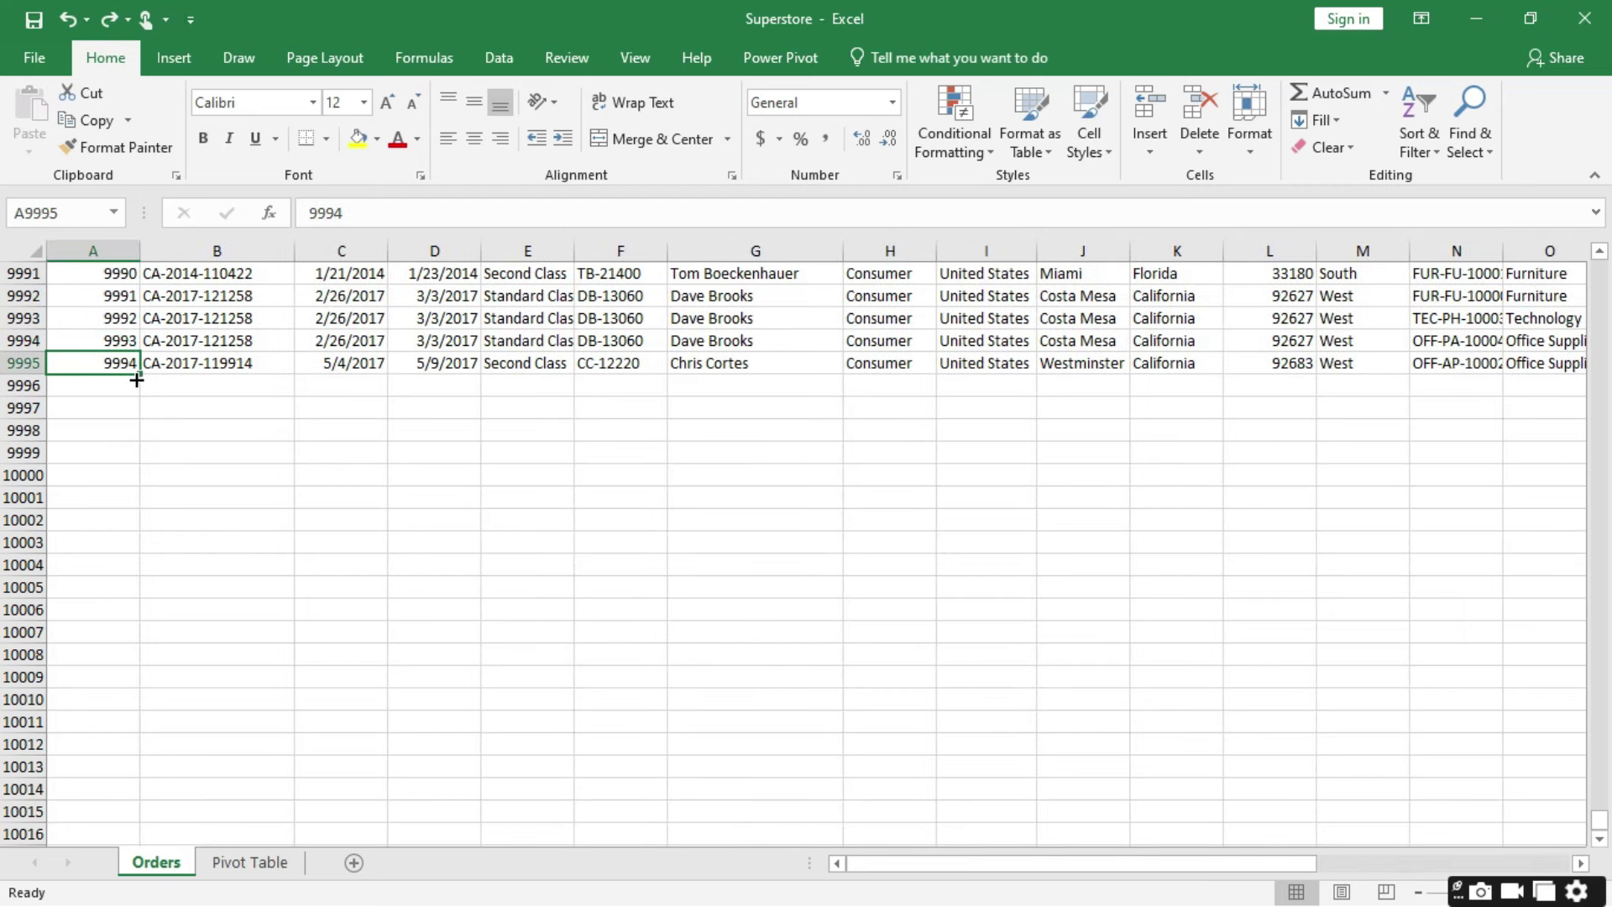
drag(140, 372, 140, 372)
drag(132, 533, 126, 606)
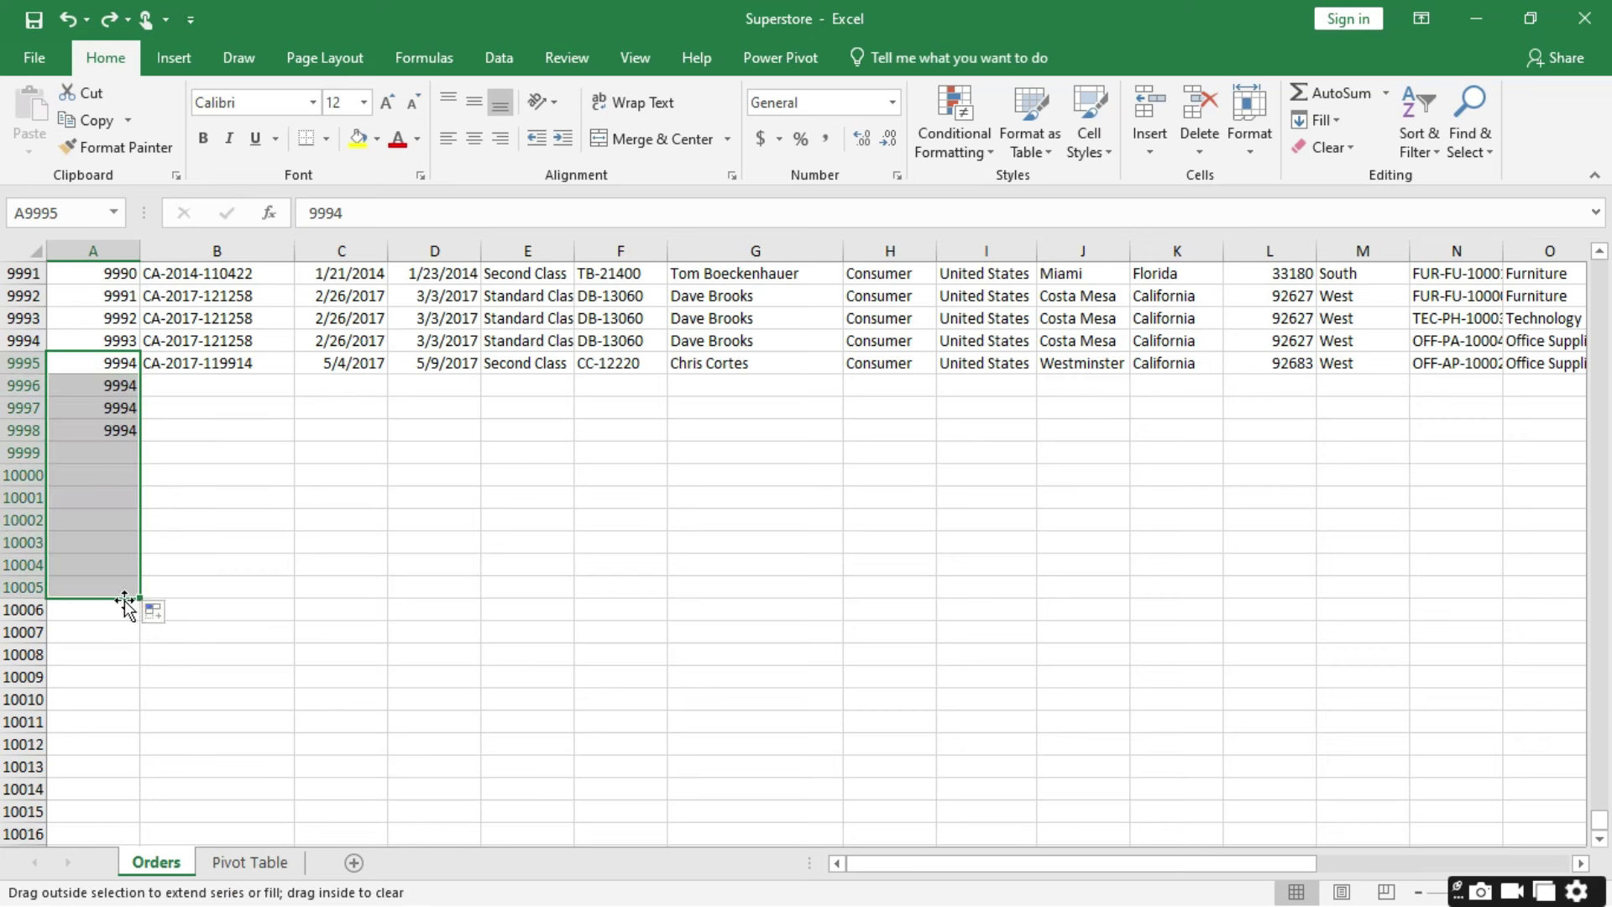
click(169, 614)
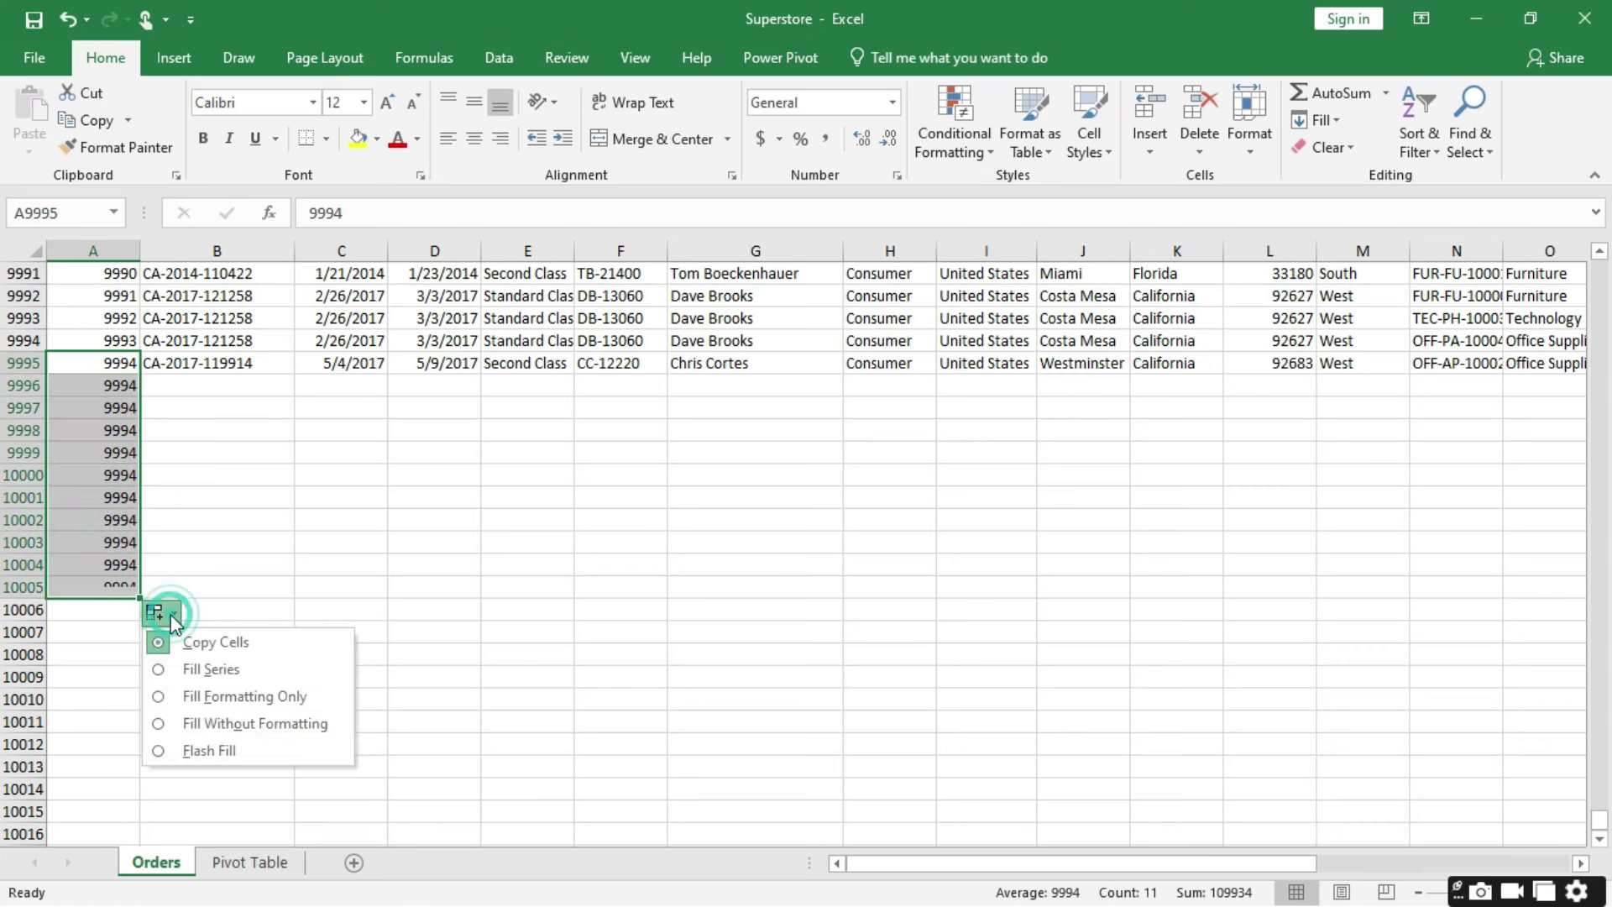
click(212, 668)
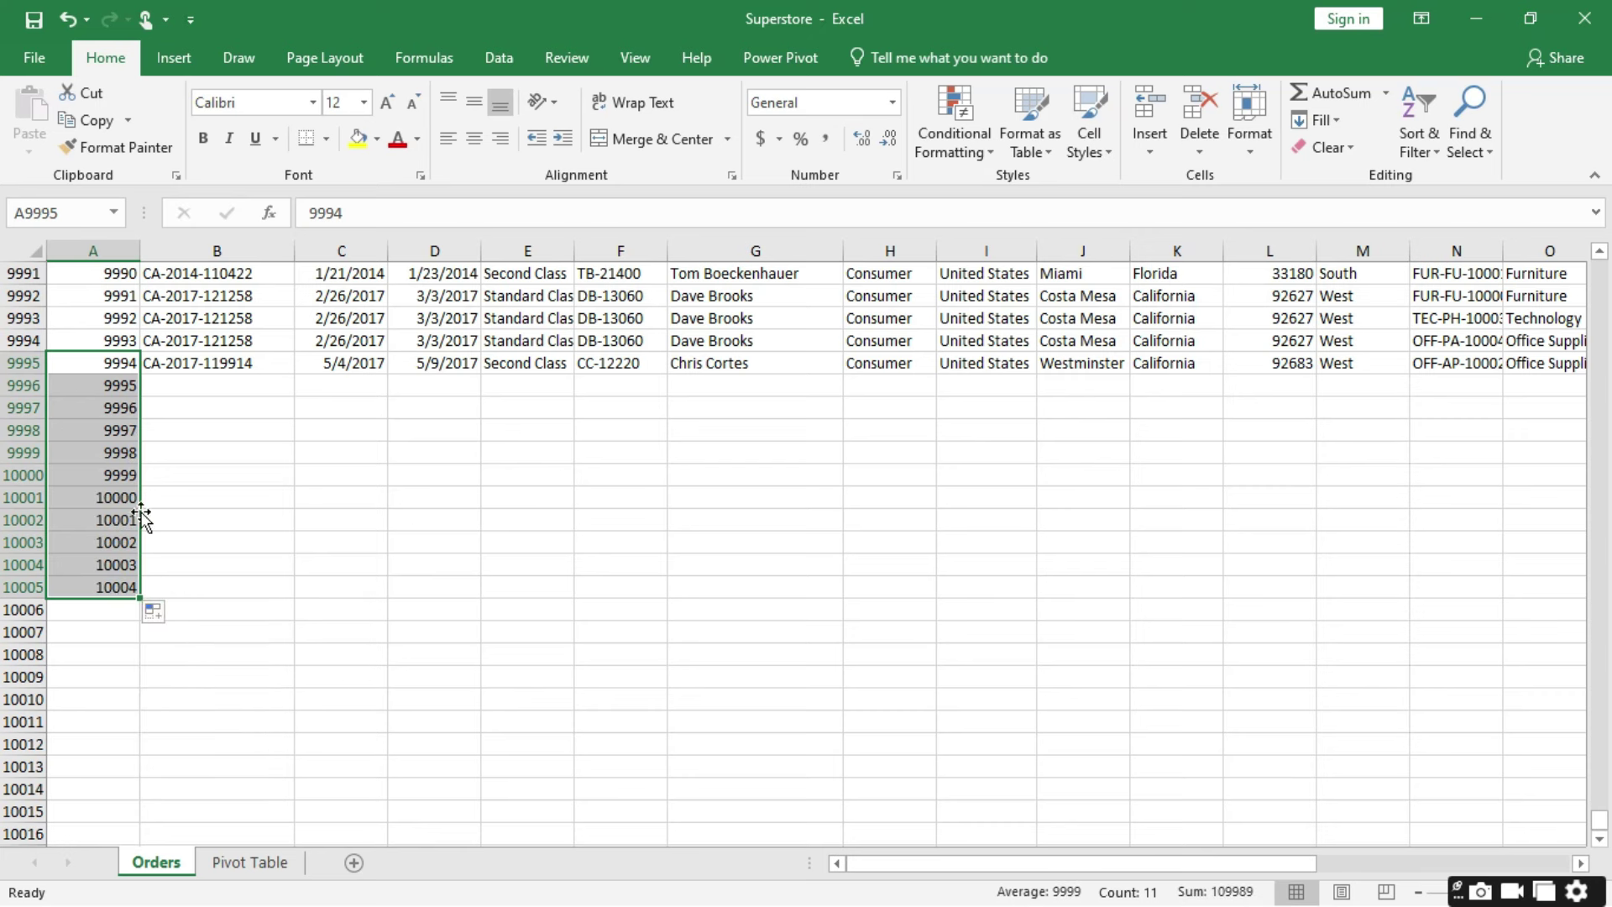
Step: Copy the last complete record's data from column B through U in row 9995 and paste it into rows 9996 to 10006
click(153, 363)
key(ctrl+shift+Right)
key(ctrl+c)
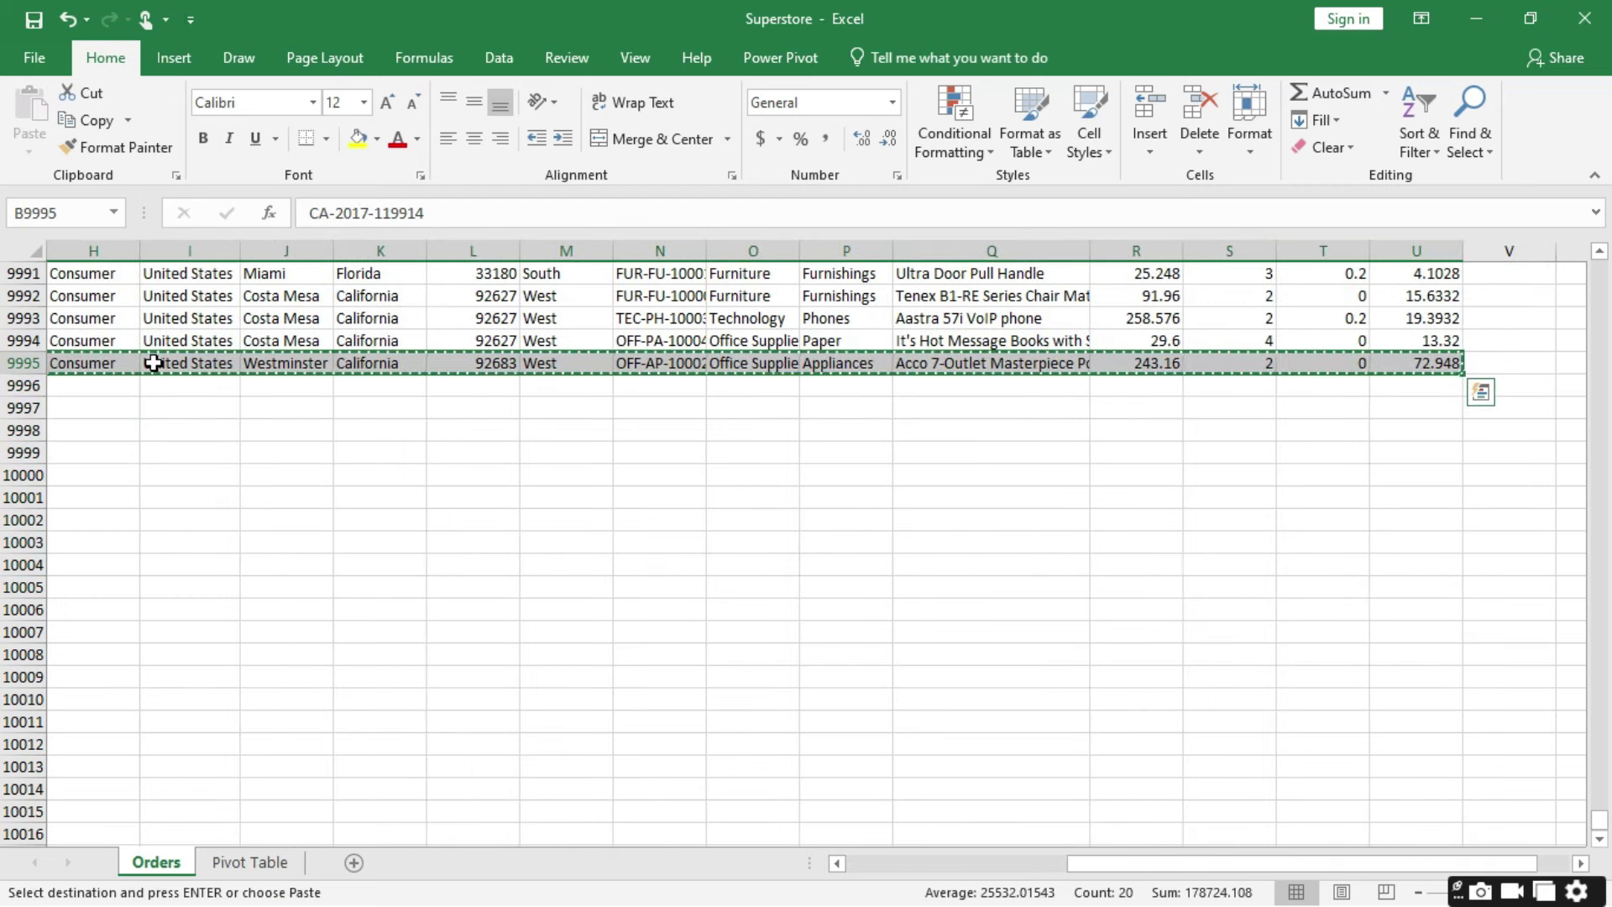
scroll(62, 507, left, 7)
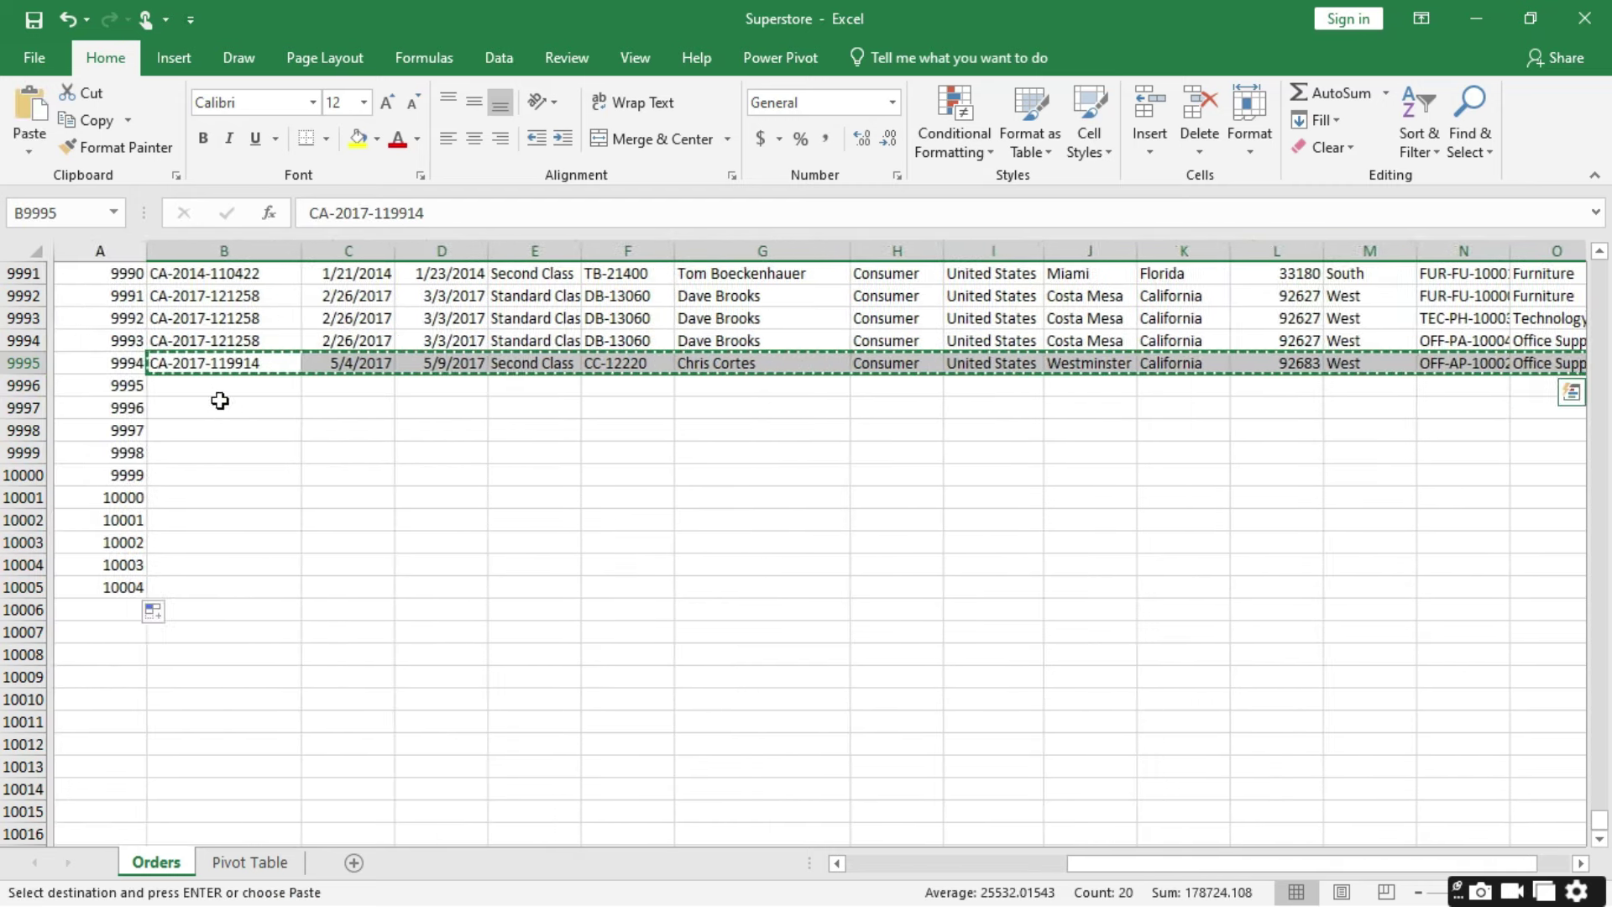
scroll(220, 393, right, 1)
click(220, 384)
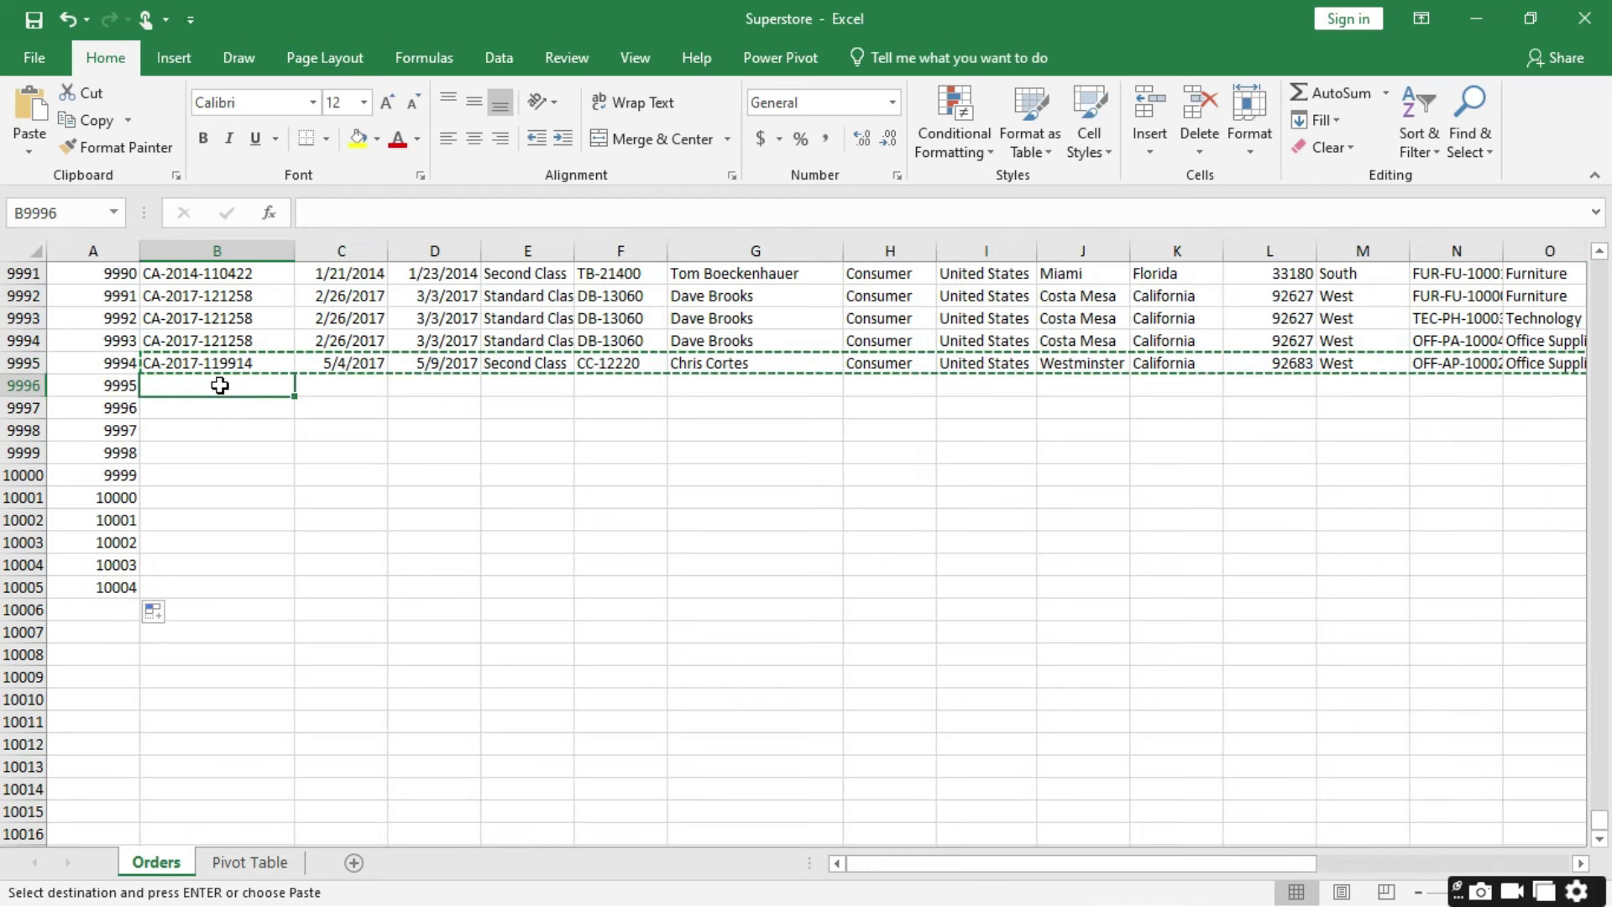
click(220, 384)
drag(1202, 594, 1559, 576)
drag(1605, 585, 1443, 605)
key(ctrl+v)
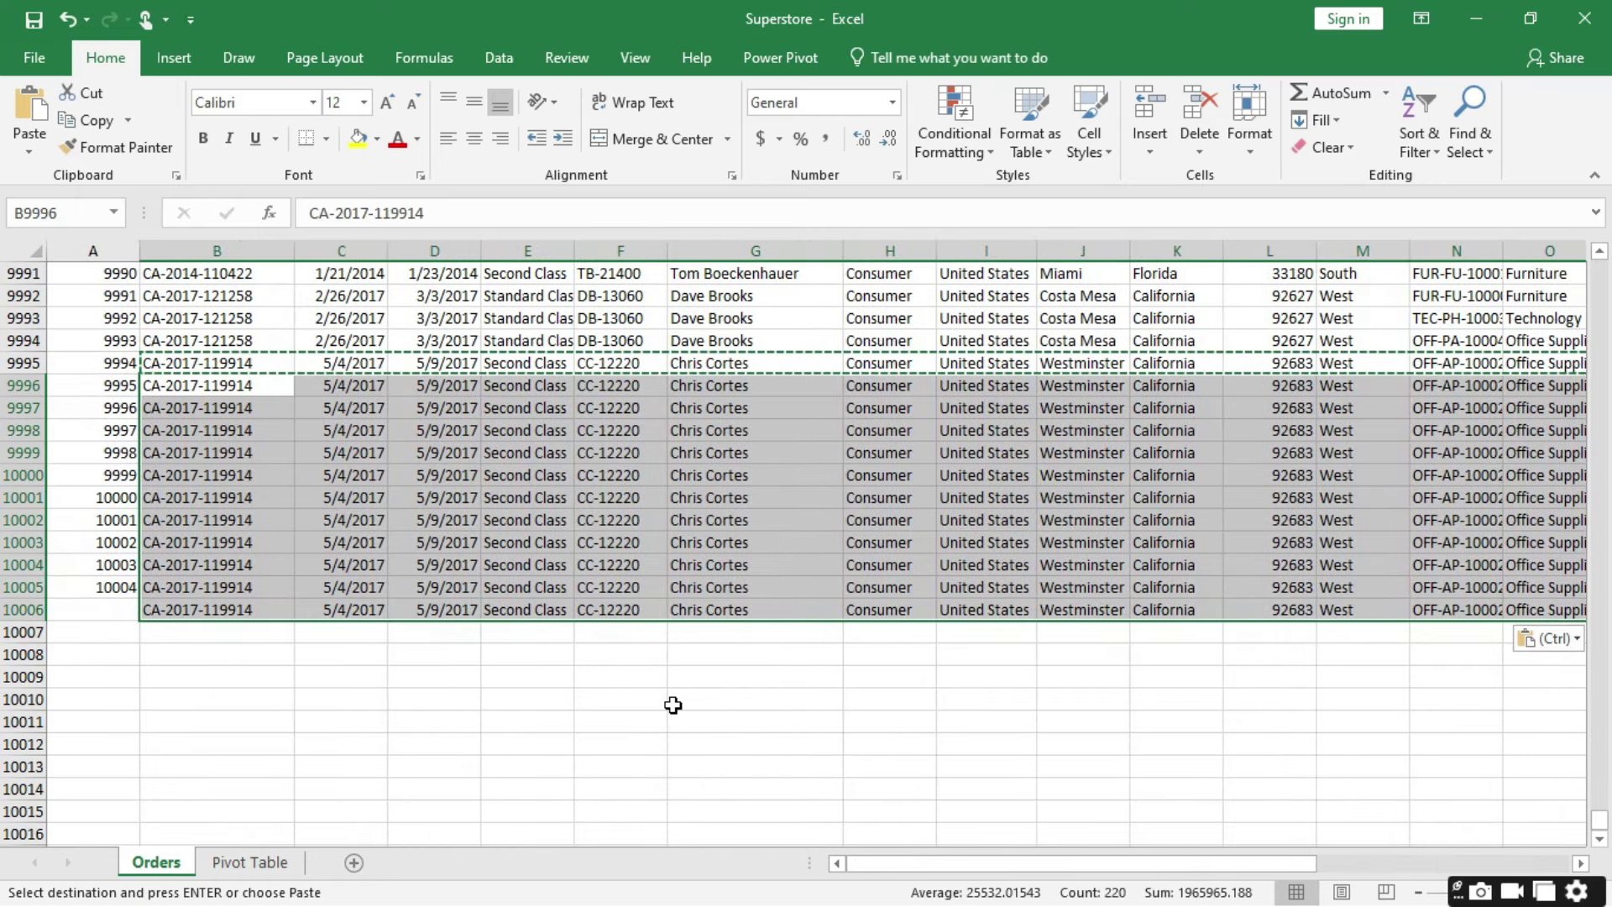
Step: Extend the Row ID fill series from A10005 by one row so that A10006 holds 10005
click(116, 587)
click(122, 590)
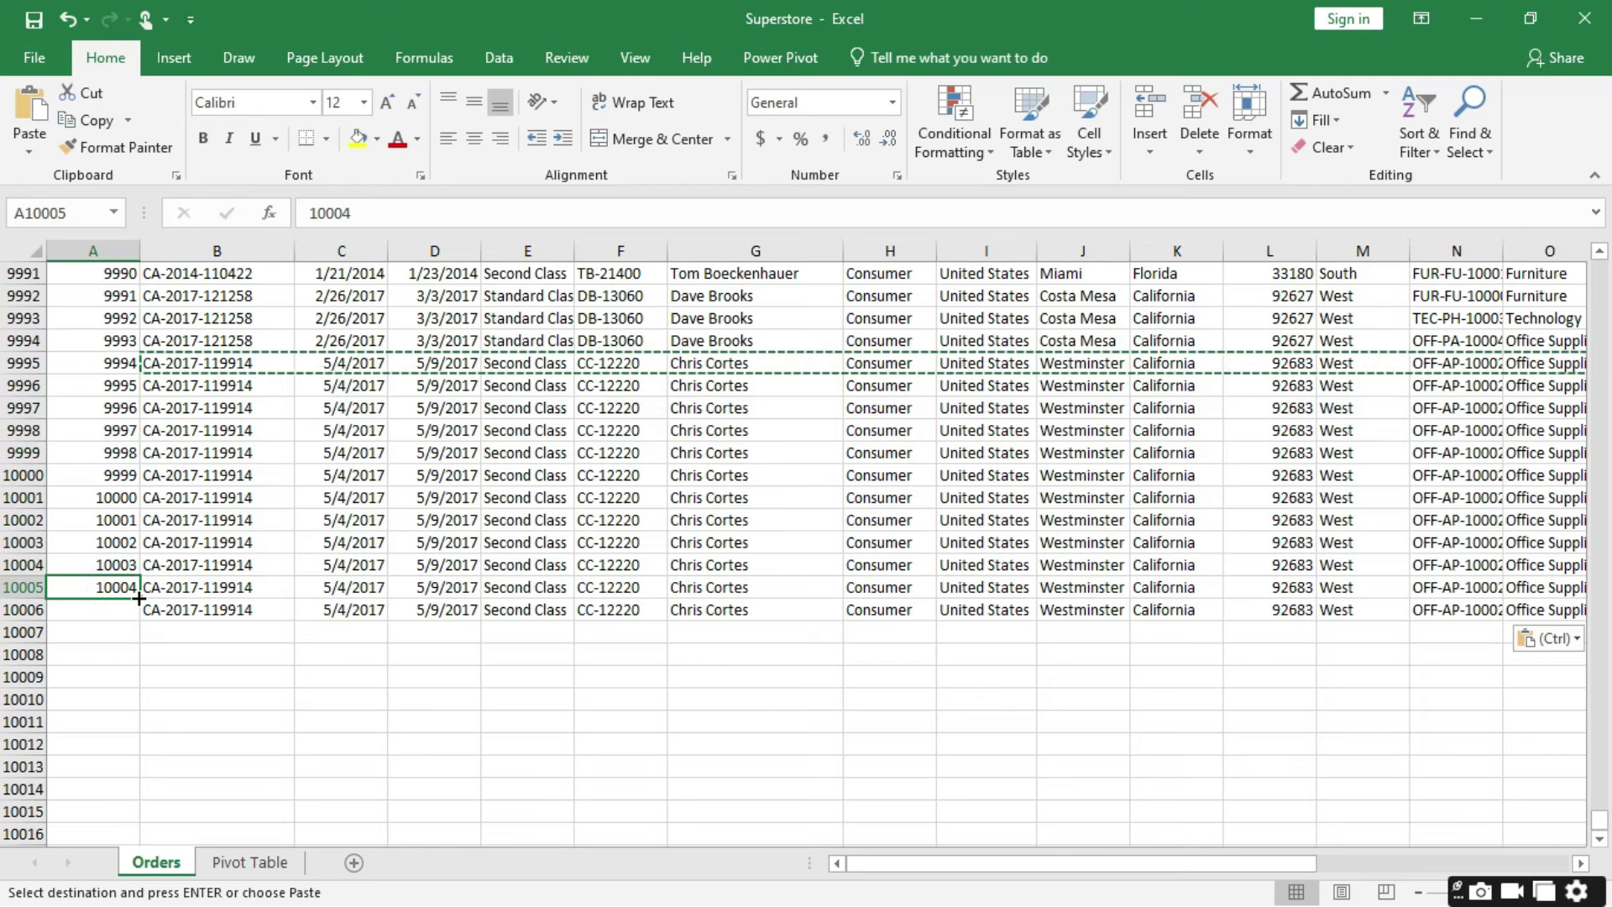
mouse_move(139, 597)
mouse_down()
mouse_move(136, 617)
mouse_move(159, 619)
mouse_up()
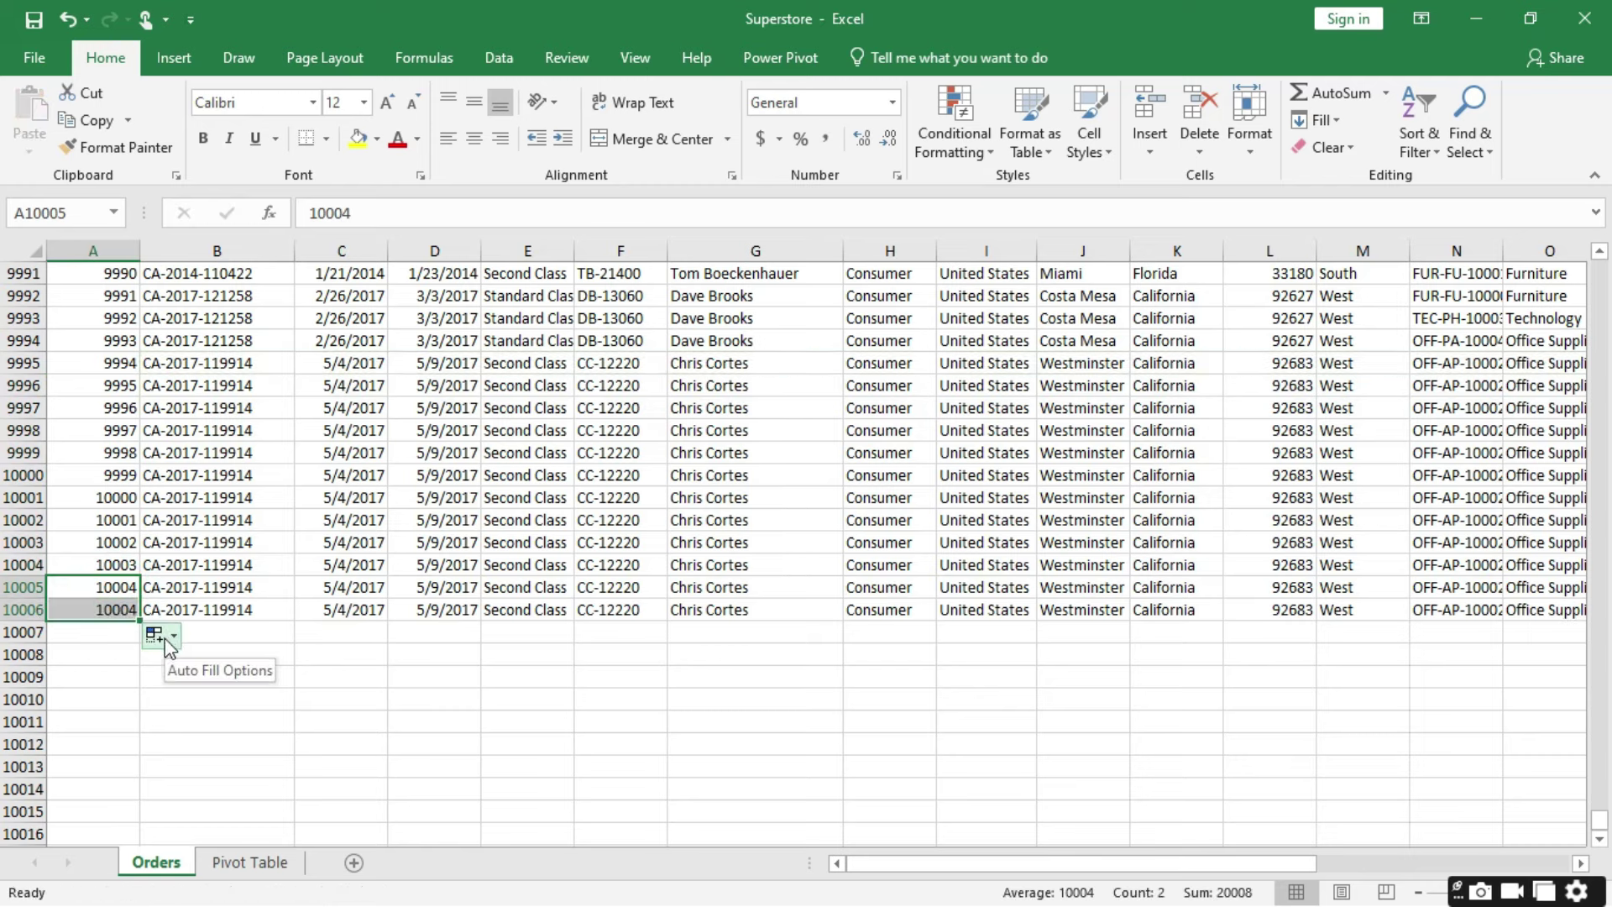
click(170, 642)
click(191, 691)
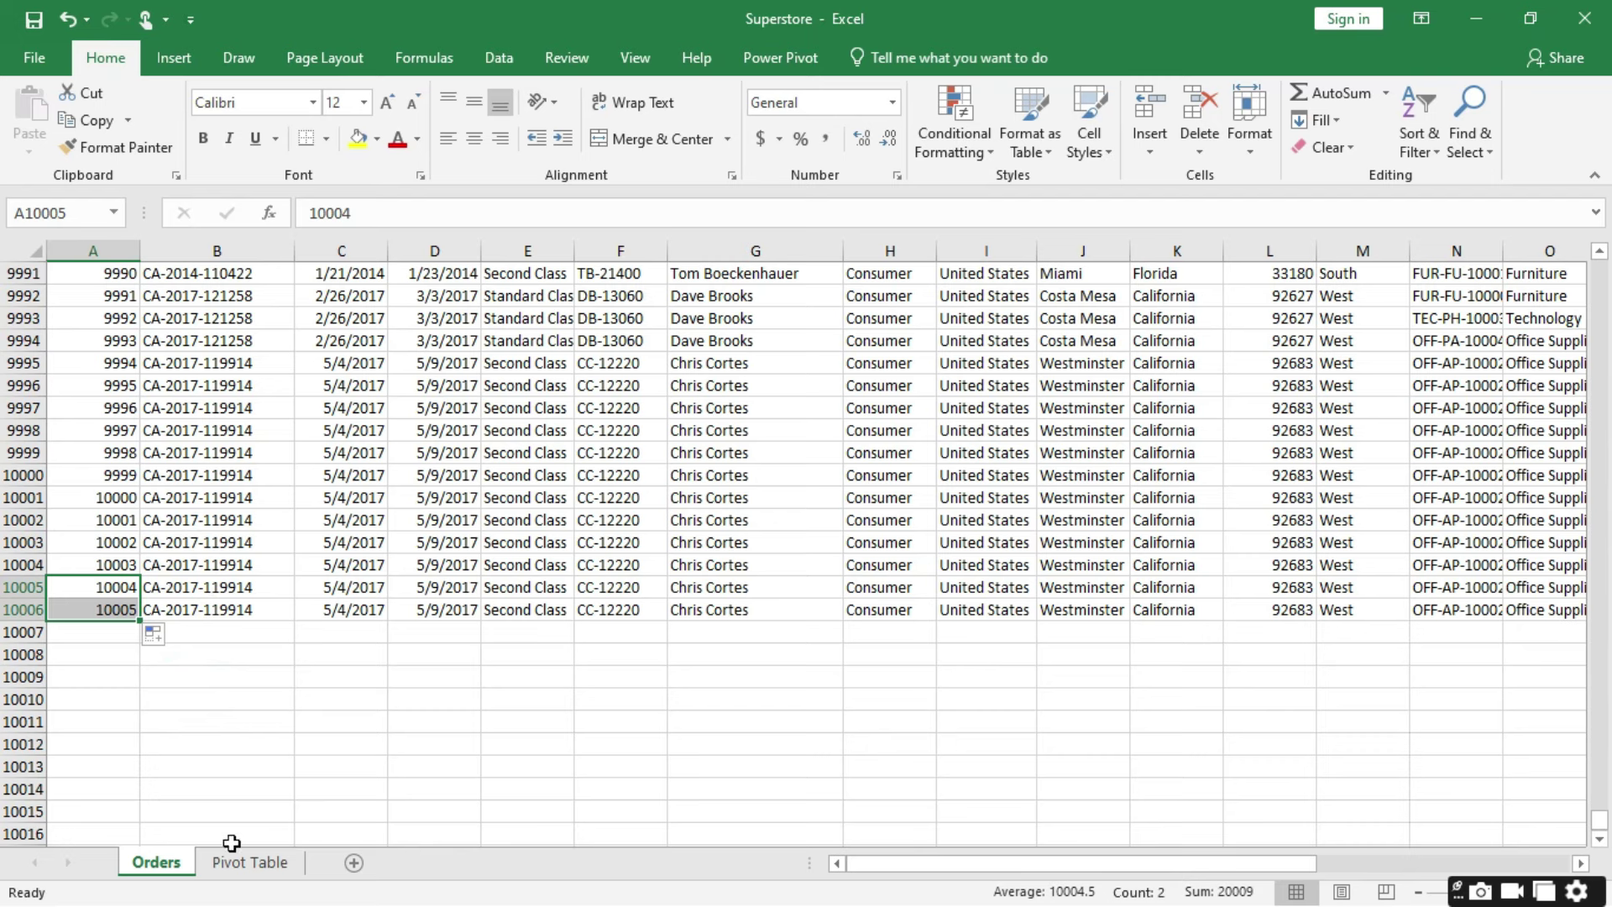
Step: Refresh the segment sales pivot table on the Pivot Table sheet after adding the new Orders rows
click(249, 862)
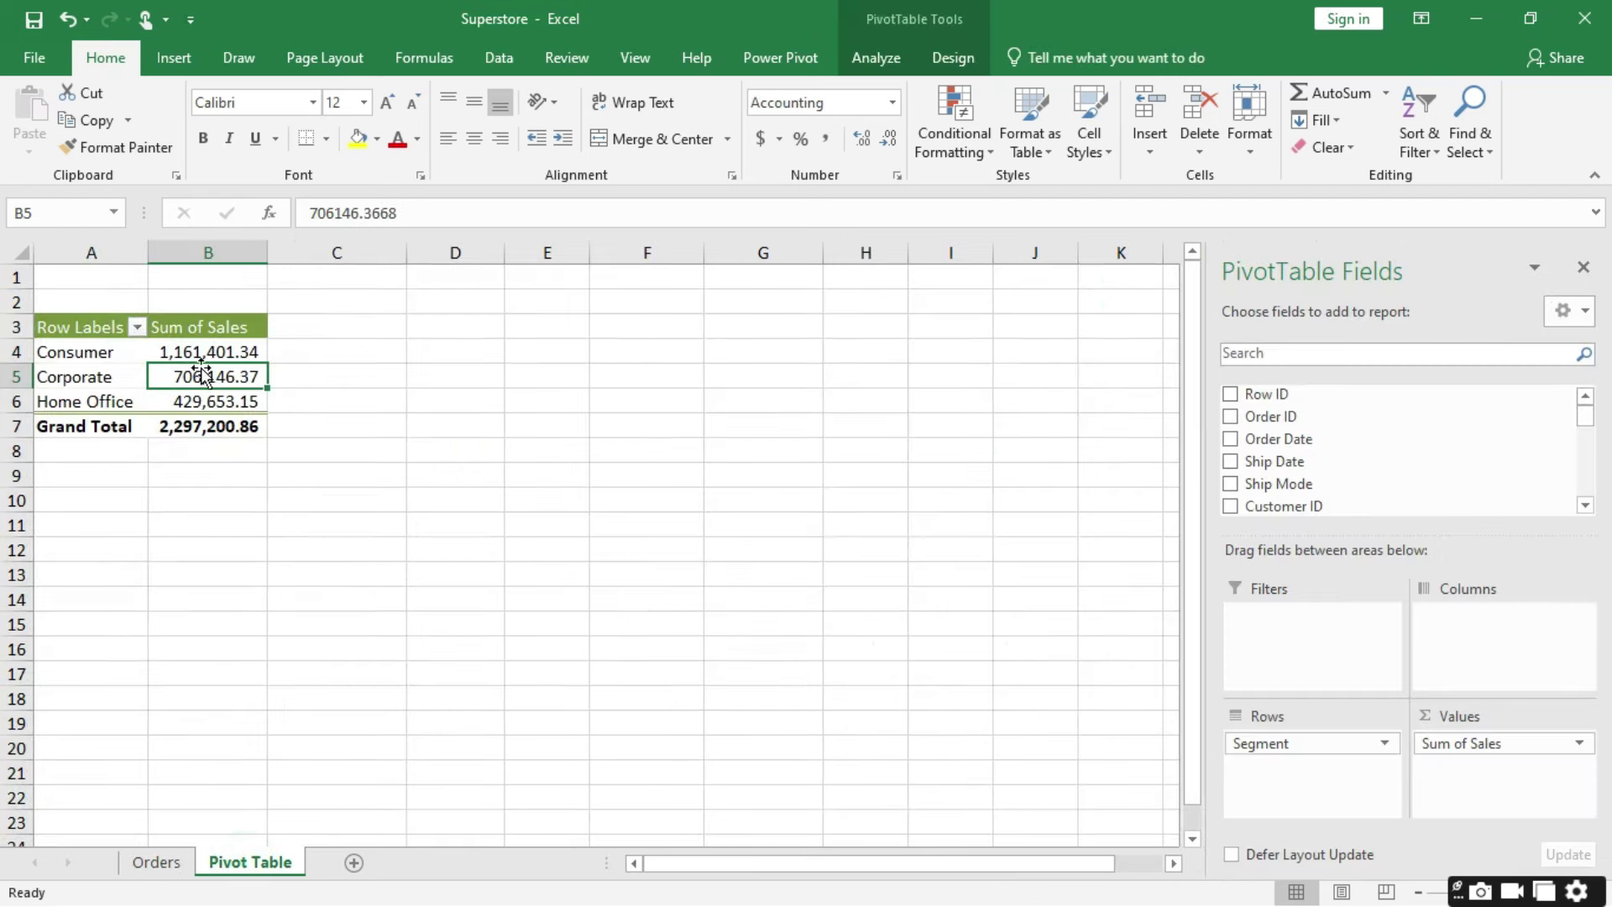
click(225, 426)
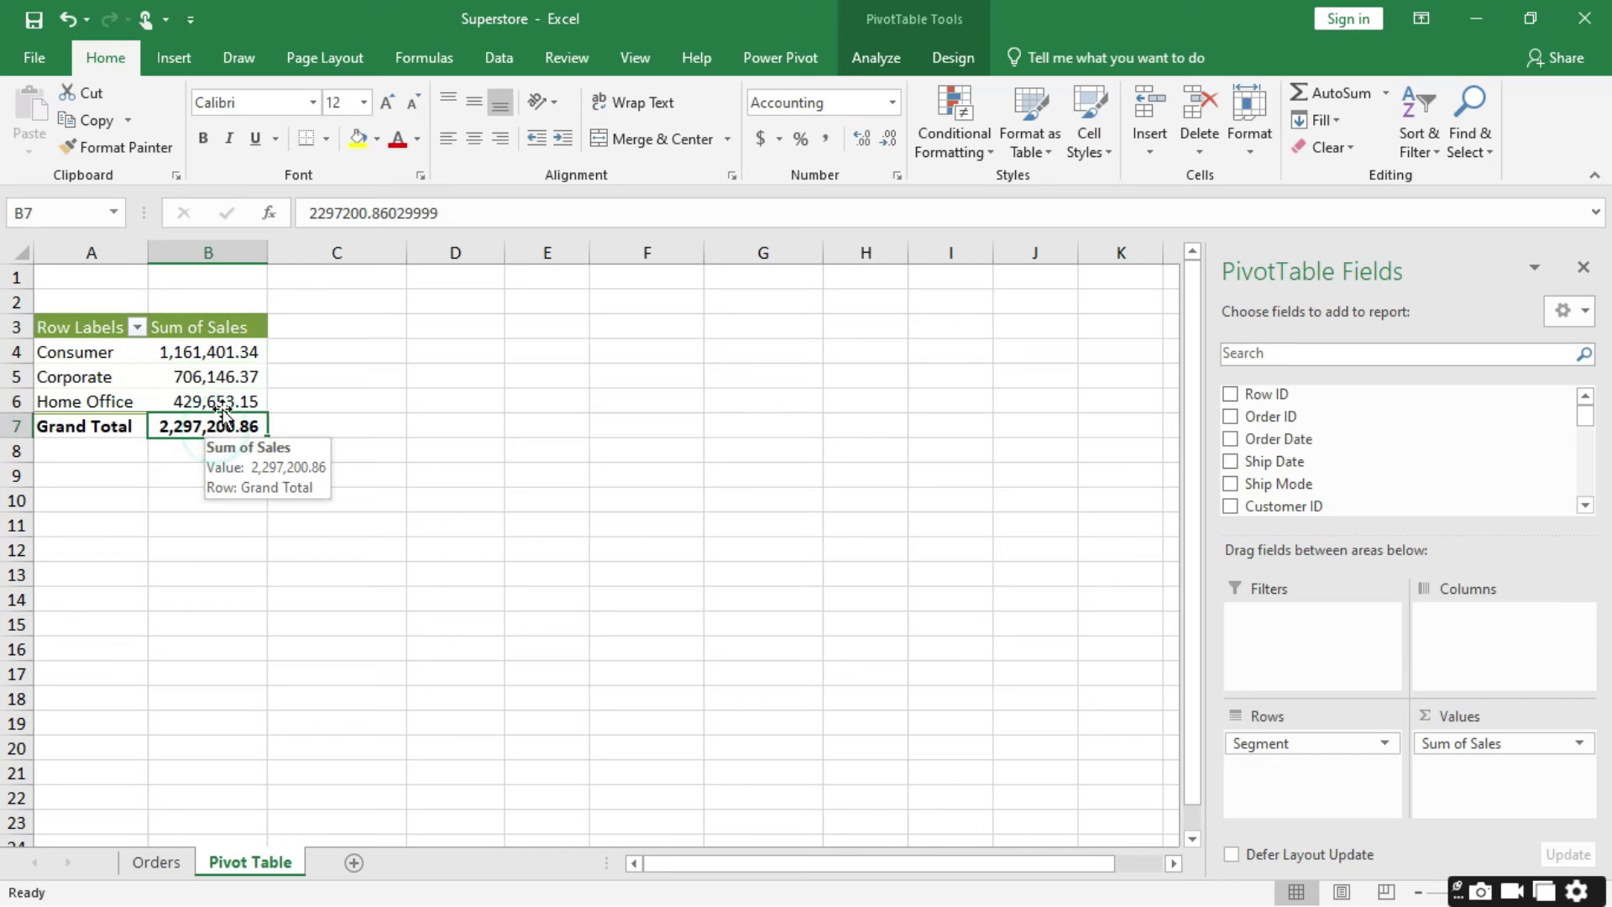
right_click(214, 382)
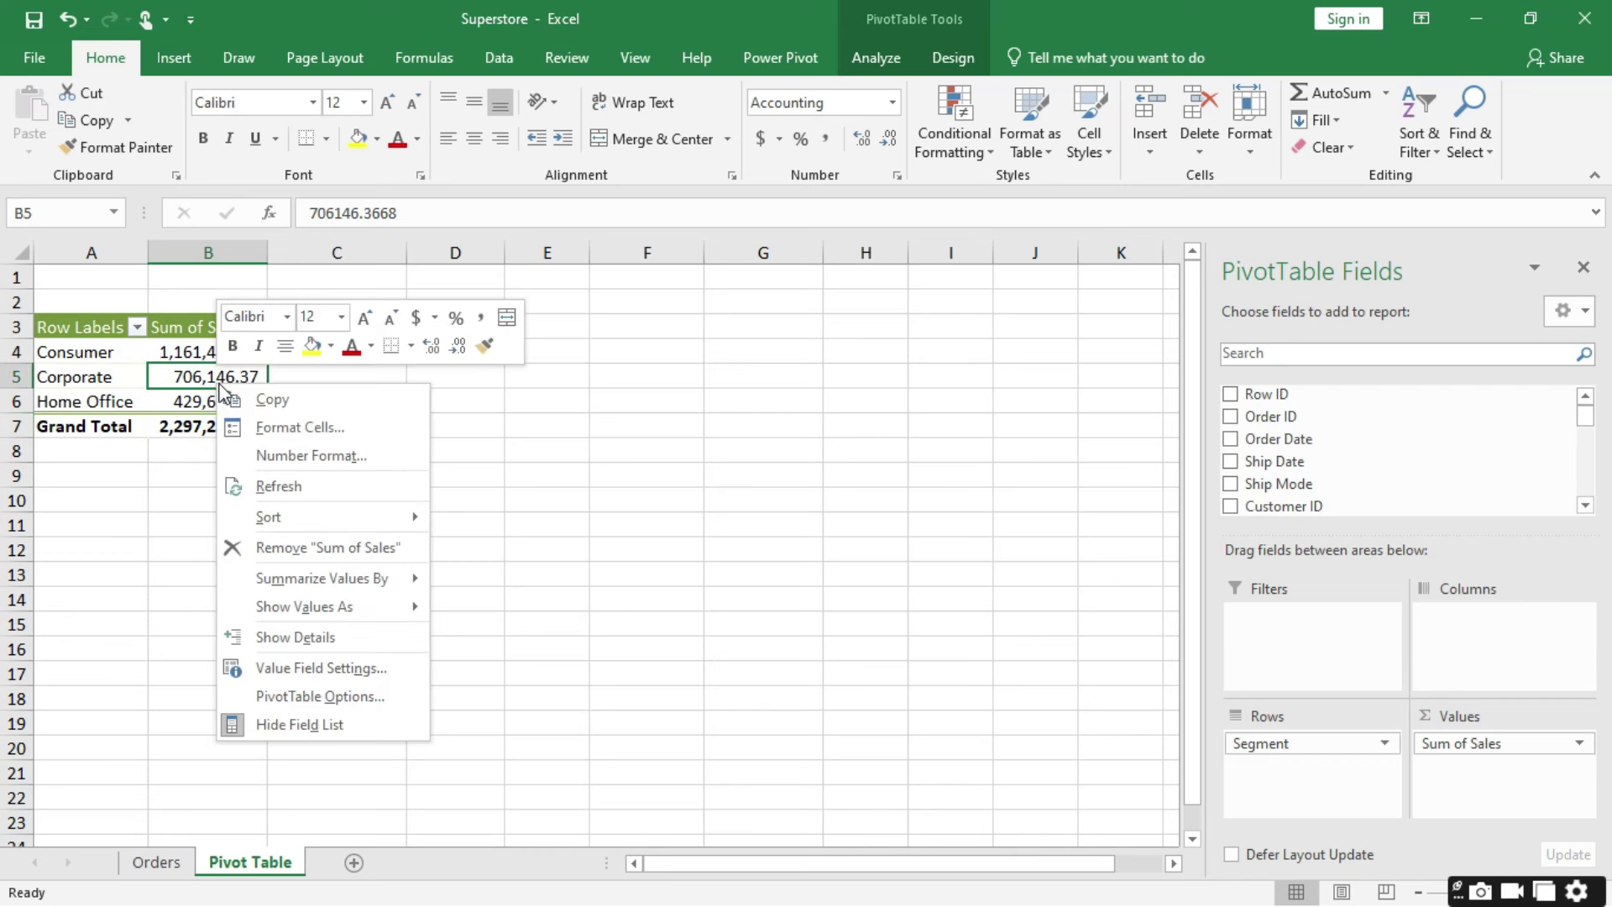
click(282, 490)
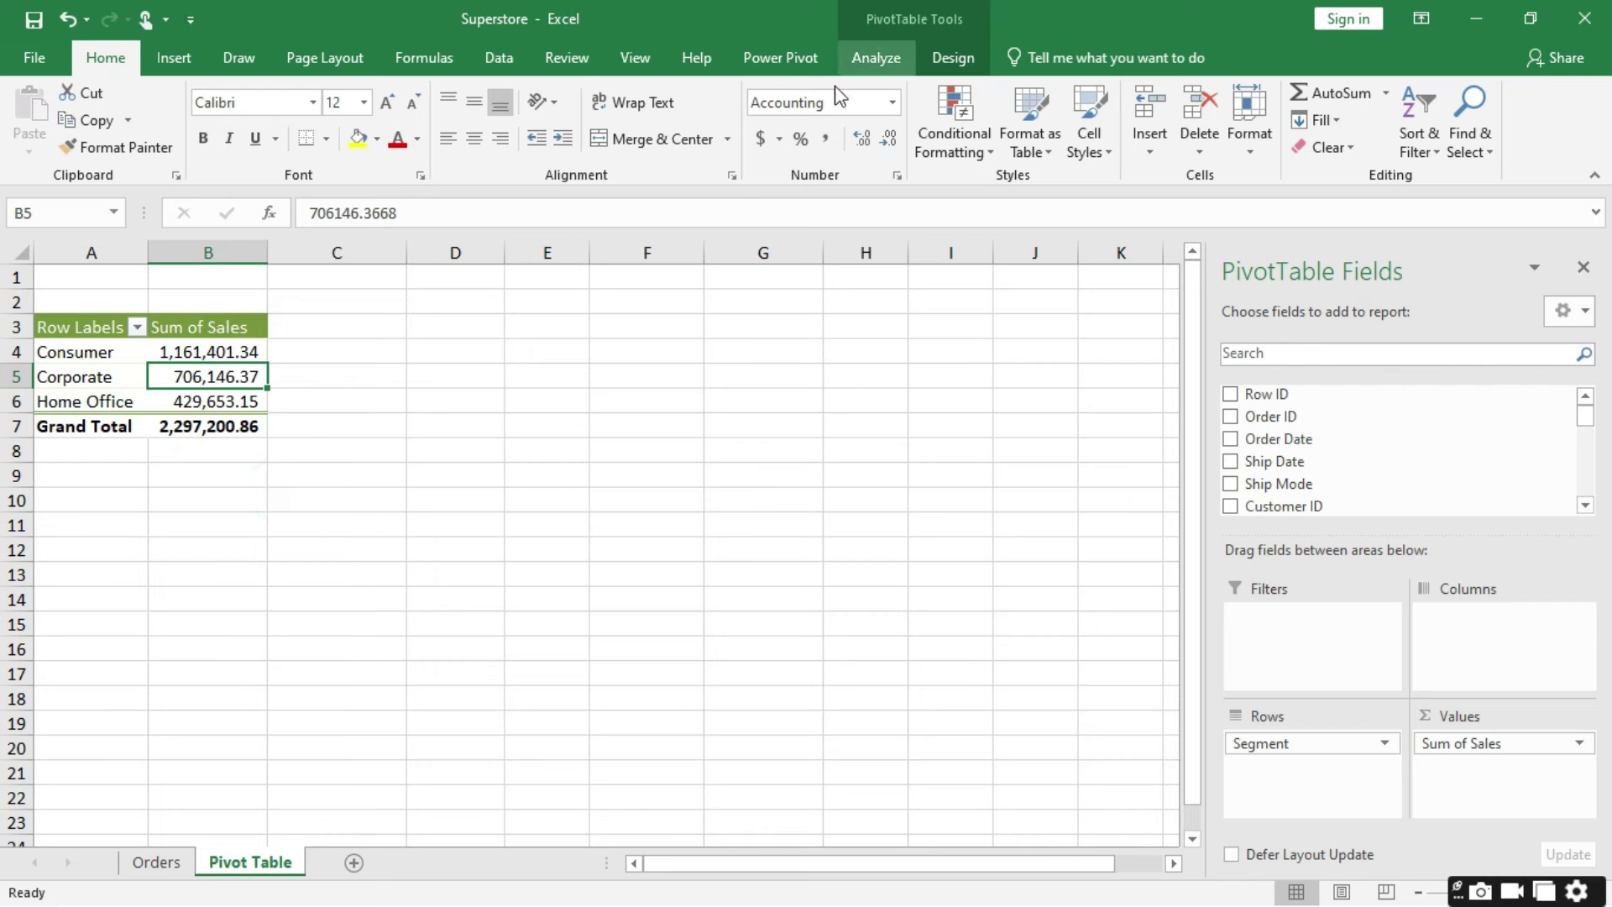
click(897, 60)
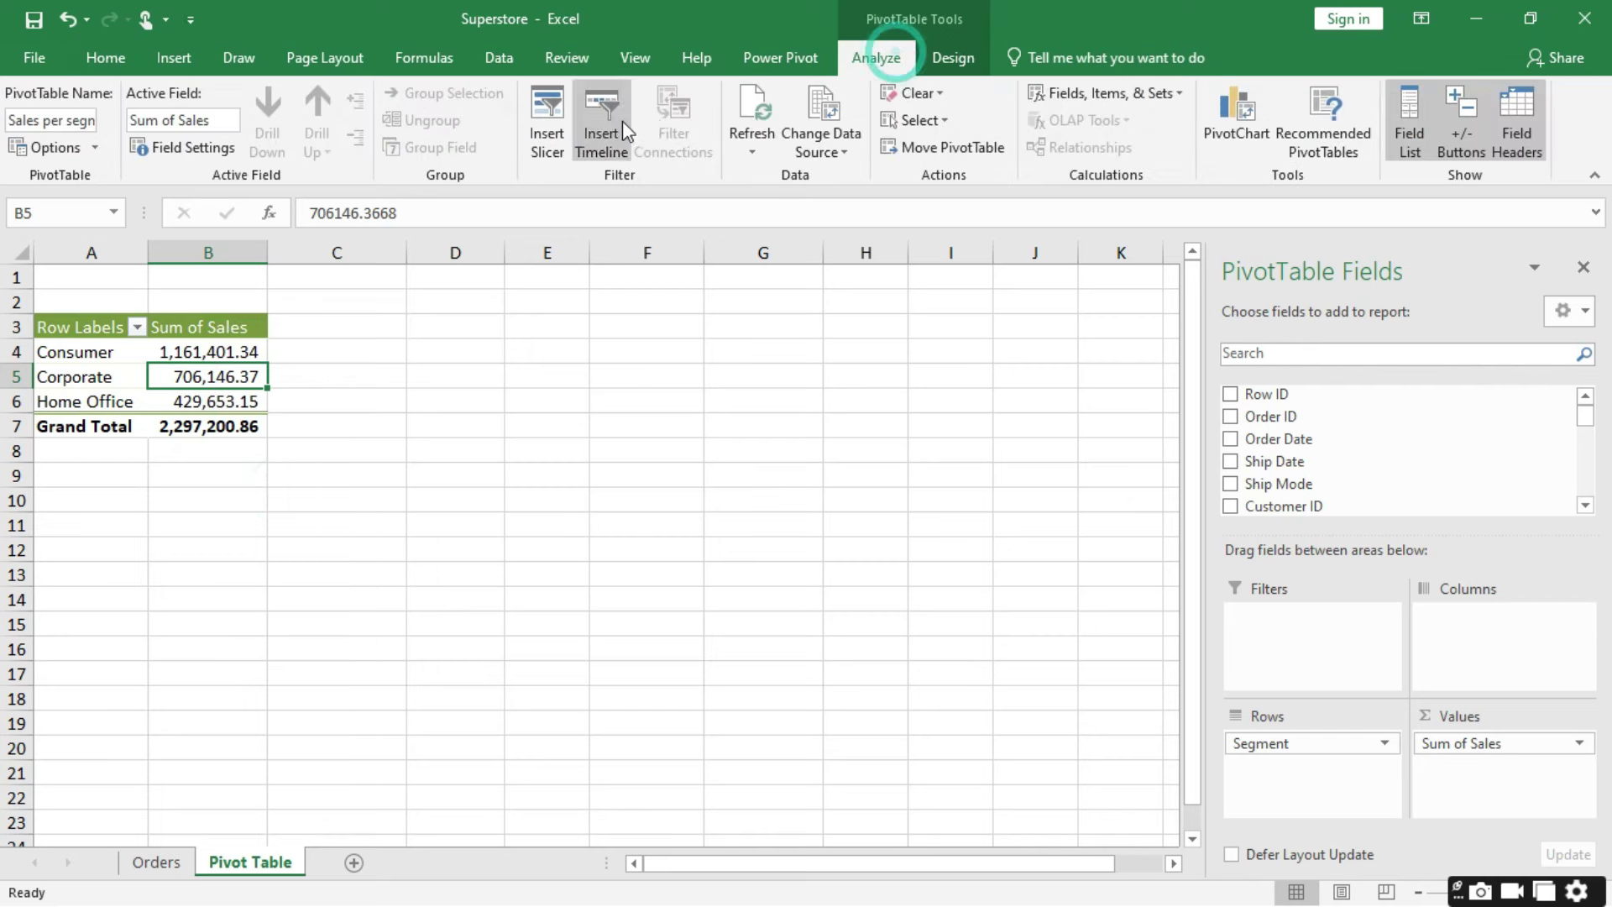
click(754, 131)
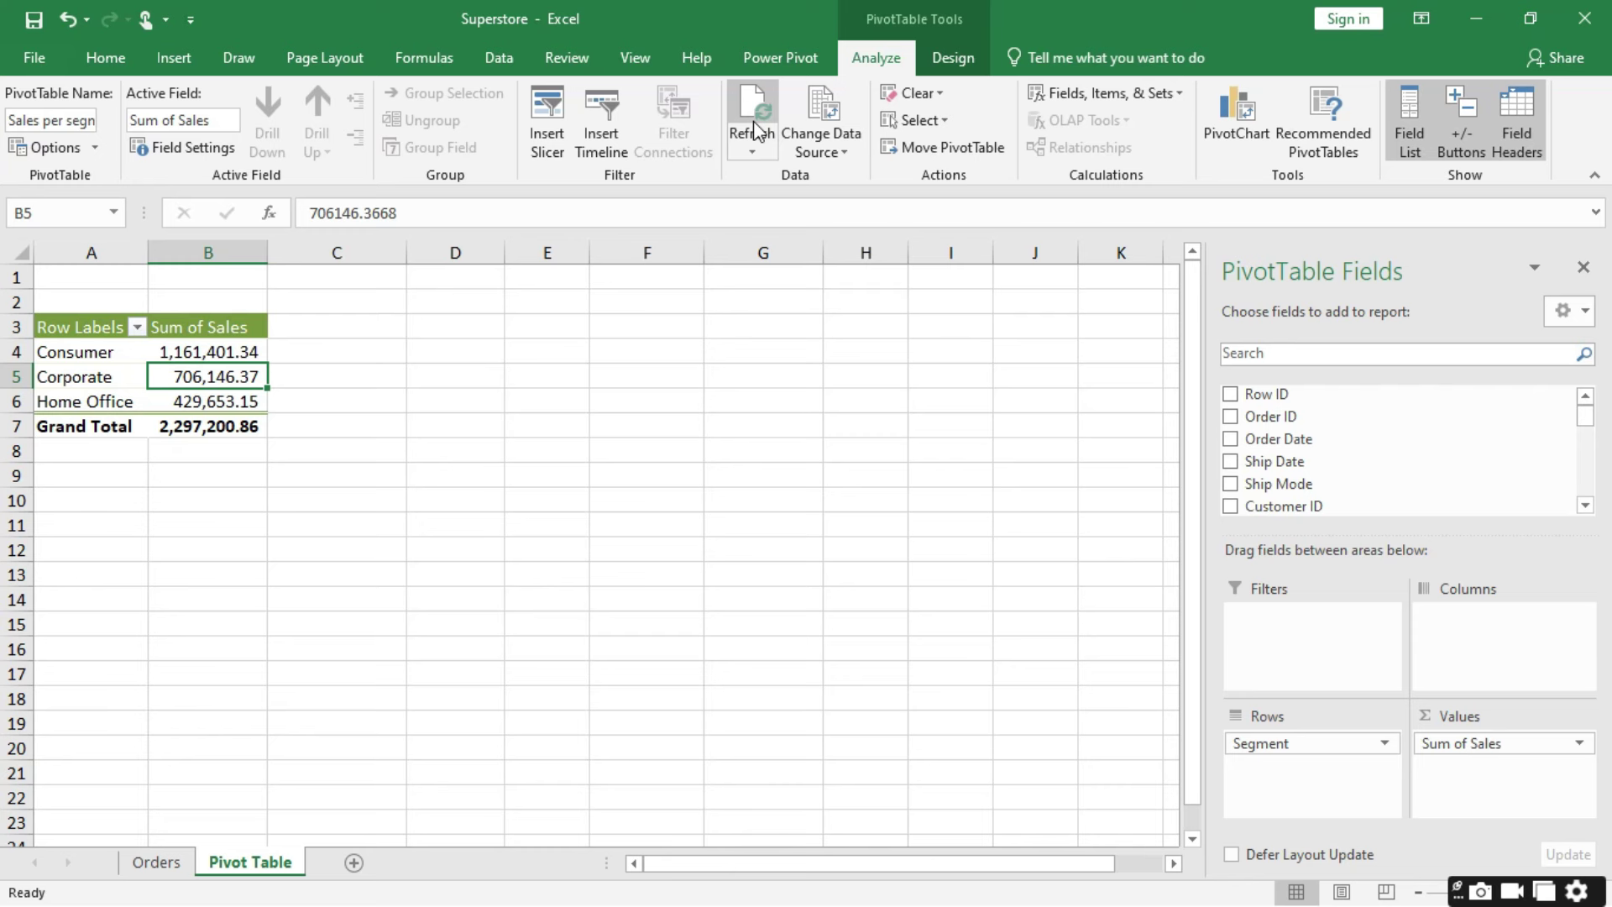
Step: Change the segment sales pivot table's data source range to Orders!$A$1:$U$10005
click(843, 148)
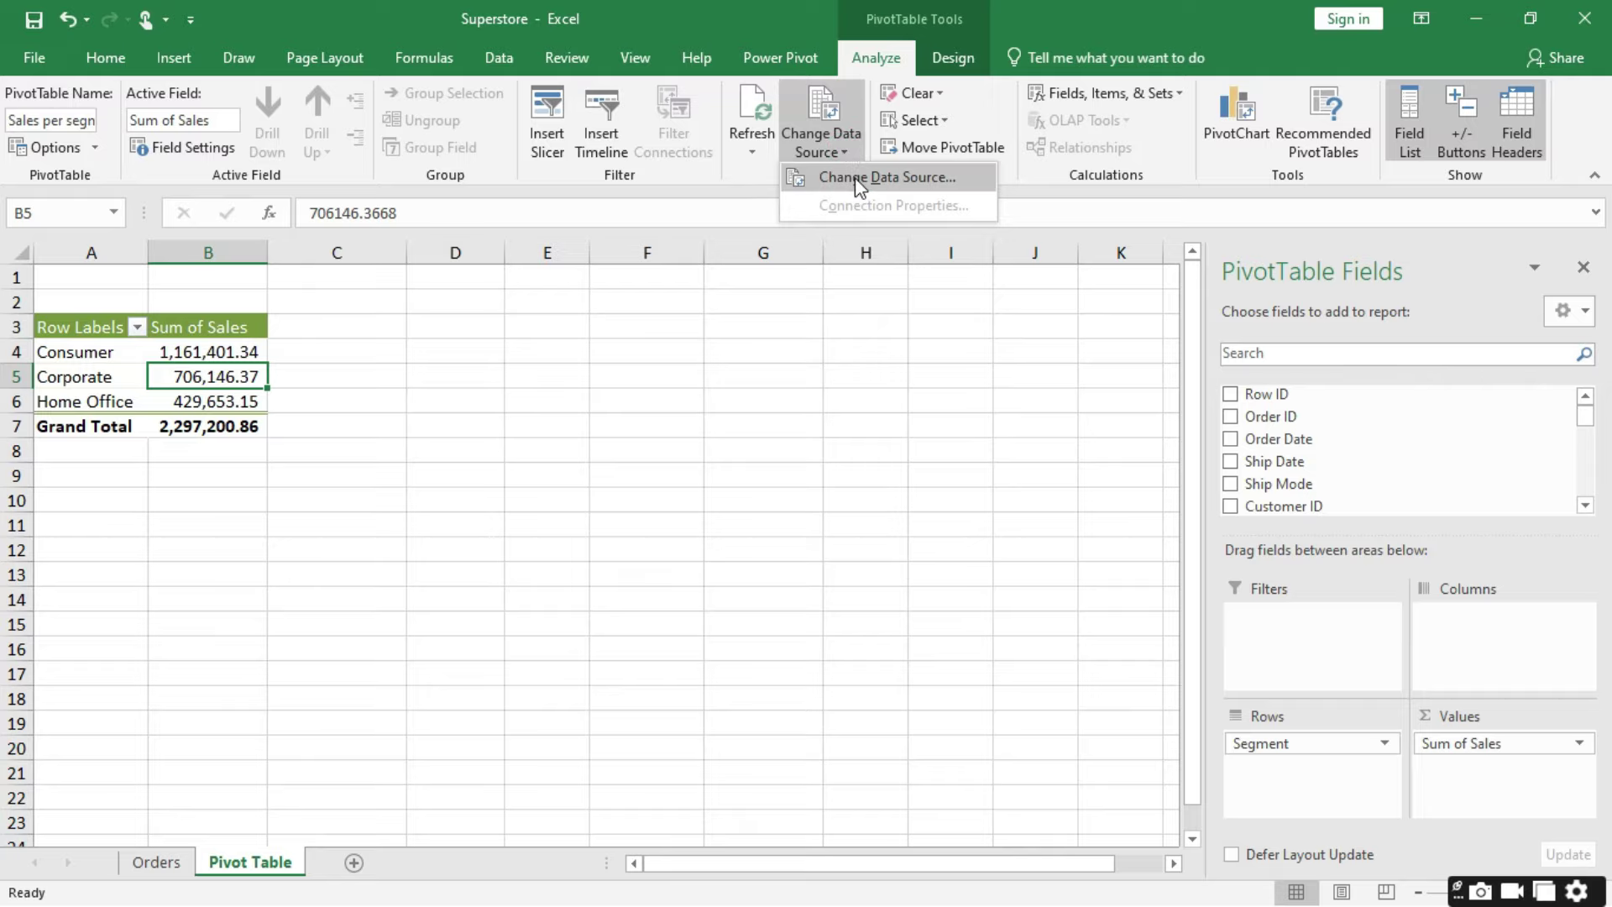
click(855, 178)
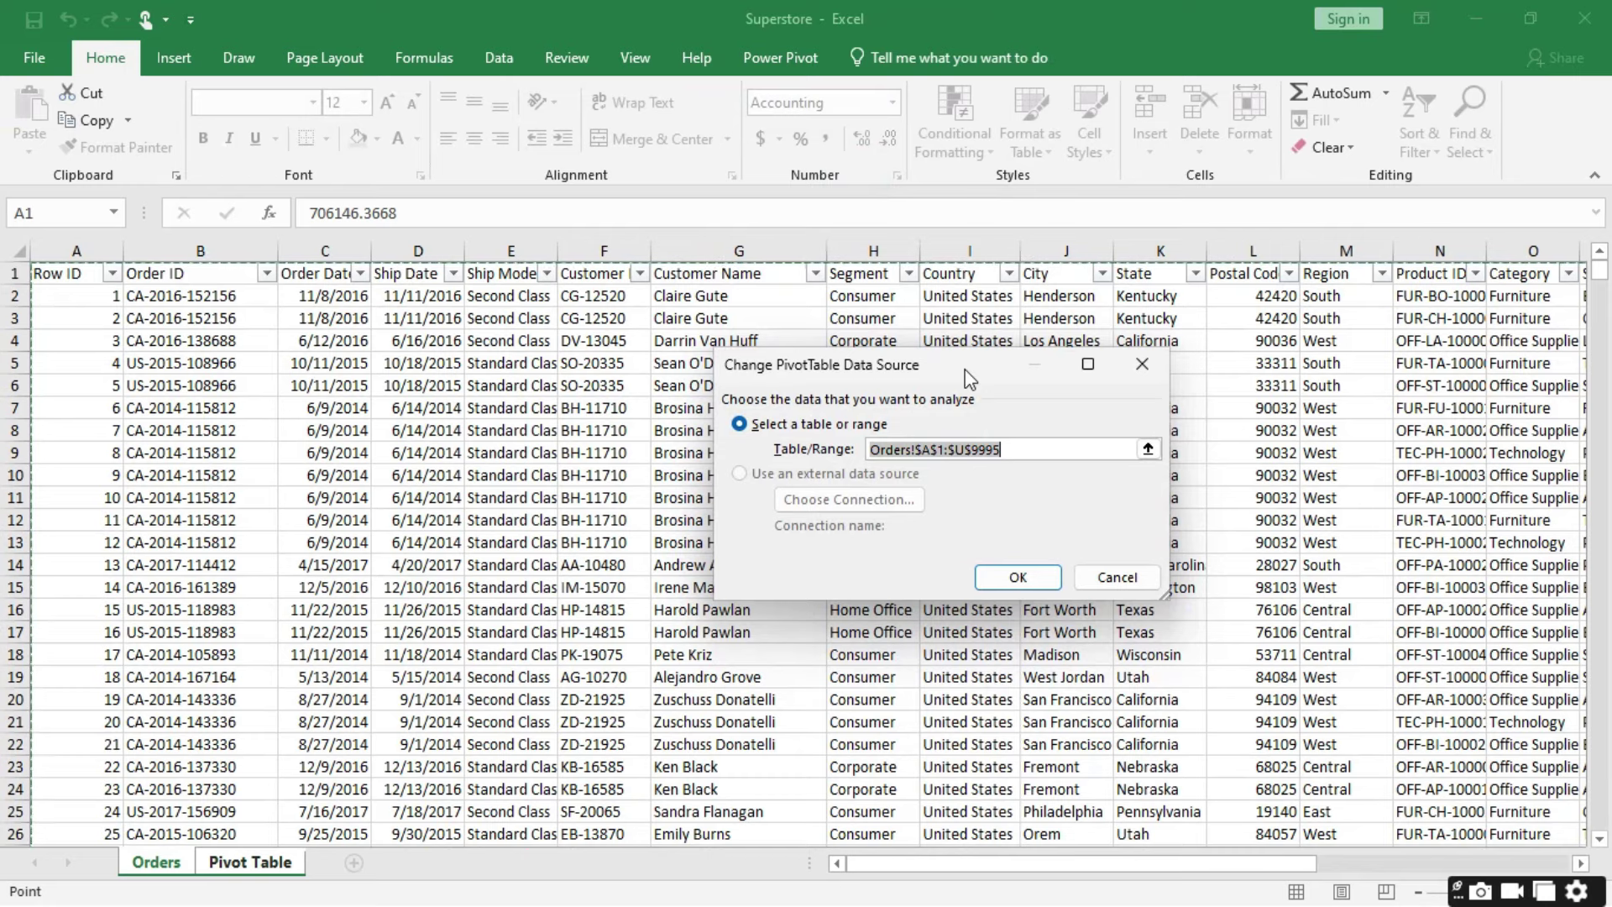
drag(939, 365, 854, 336)
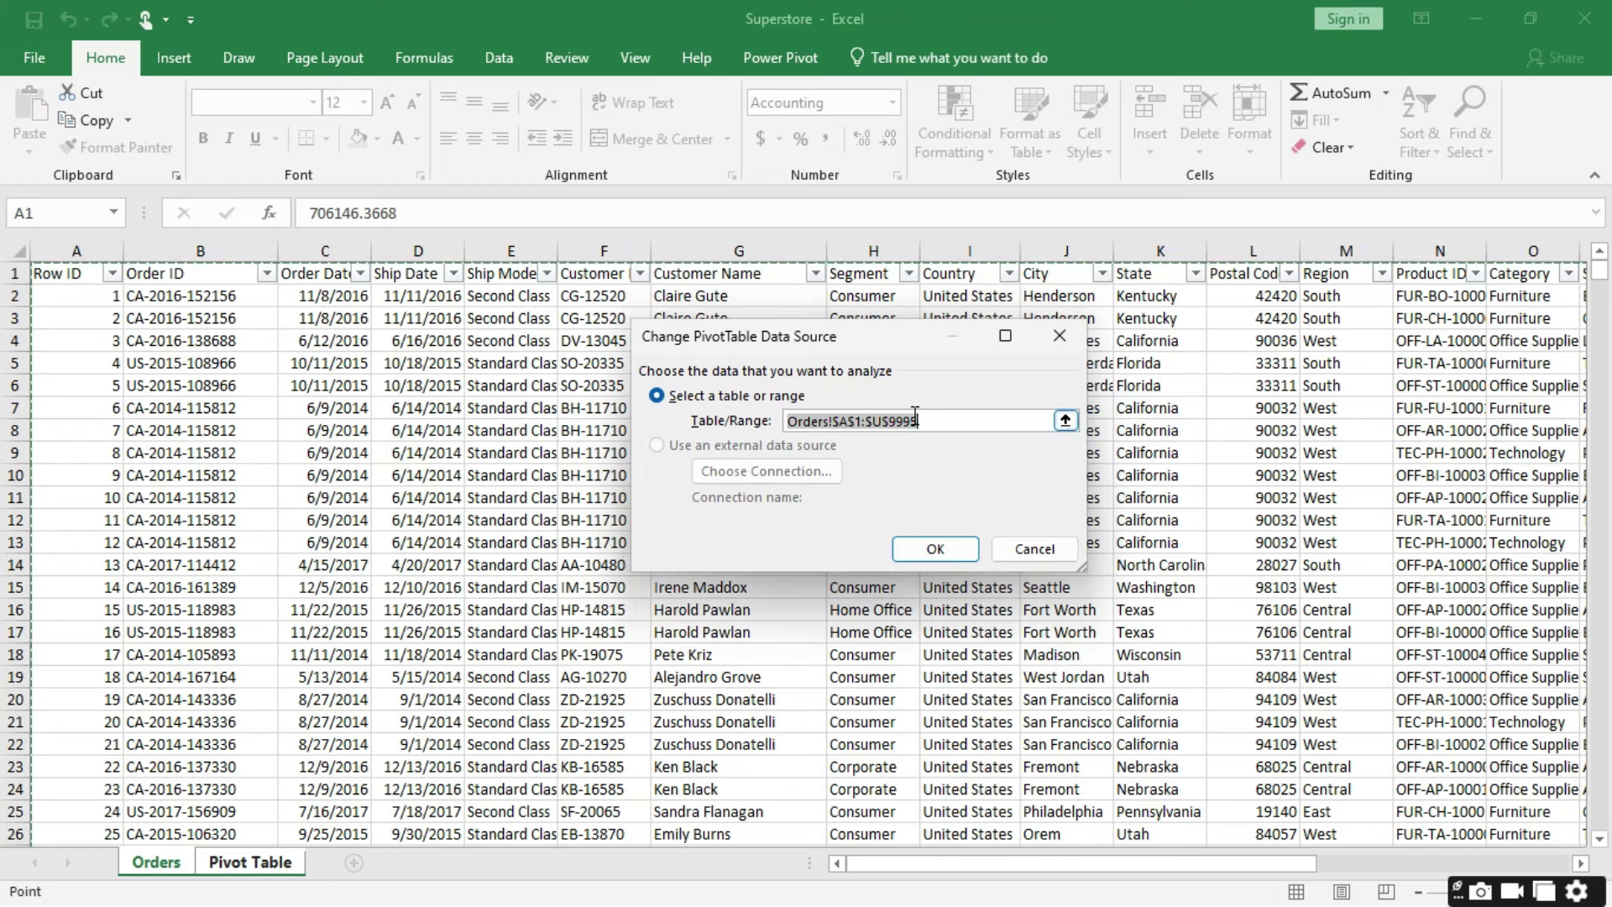
click(913, 422)
key(BackSpace)
key(BackSpace)
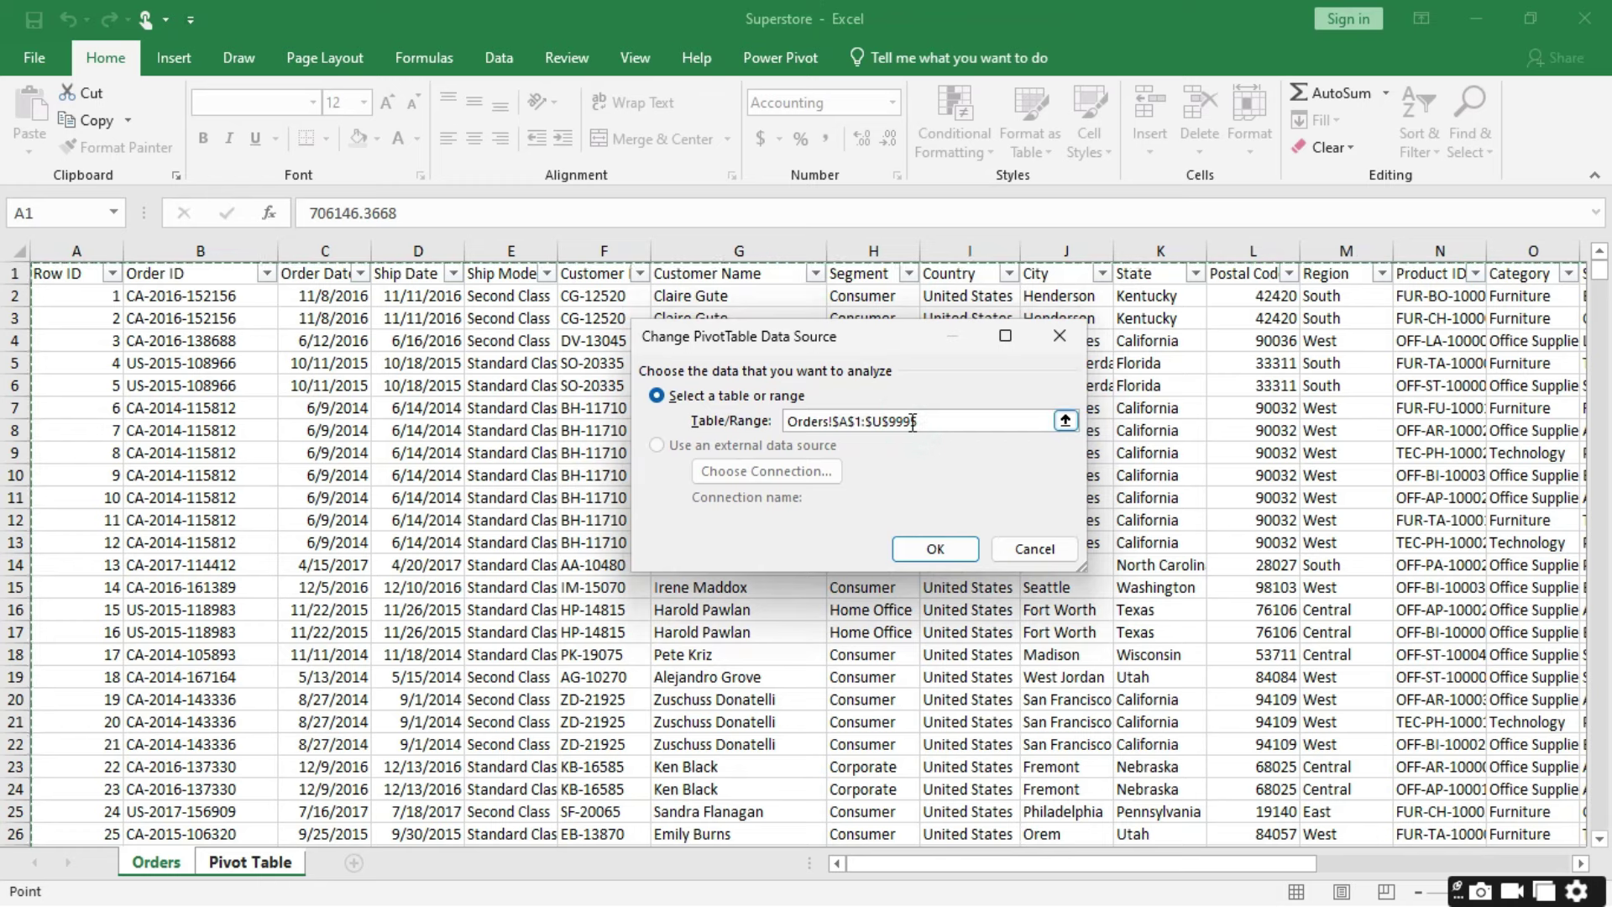
key(BackSpace)
text(15)
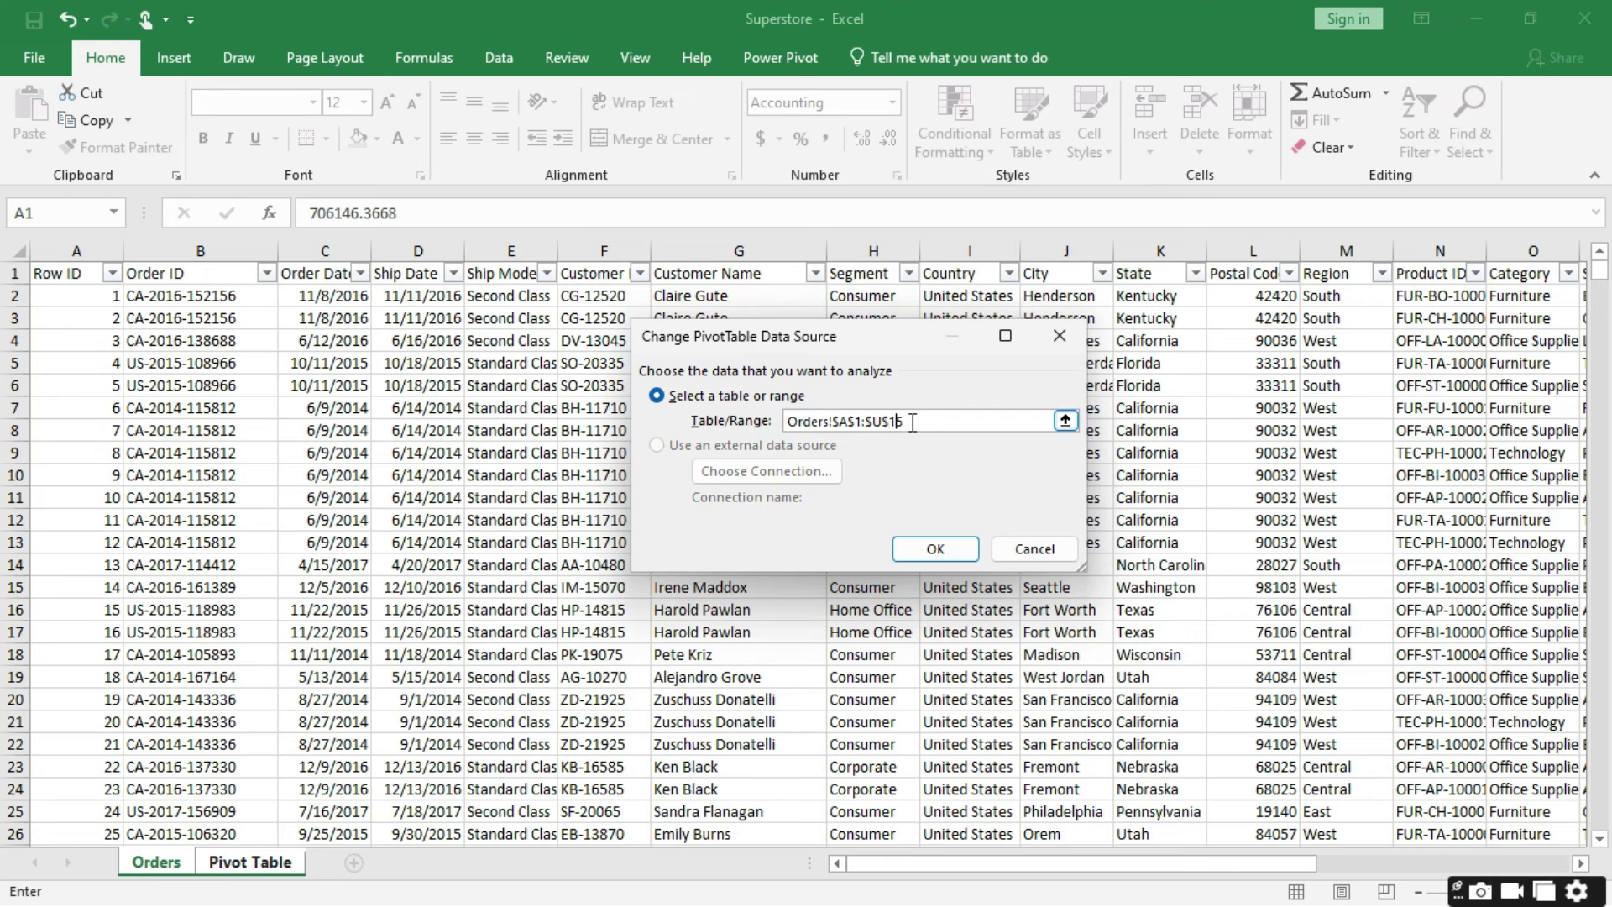
key(BackSpace)
text(05)
text(0)
click(934, 549)
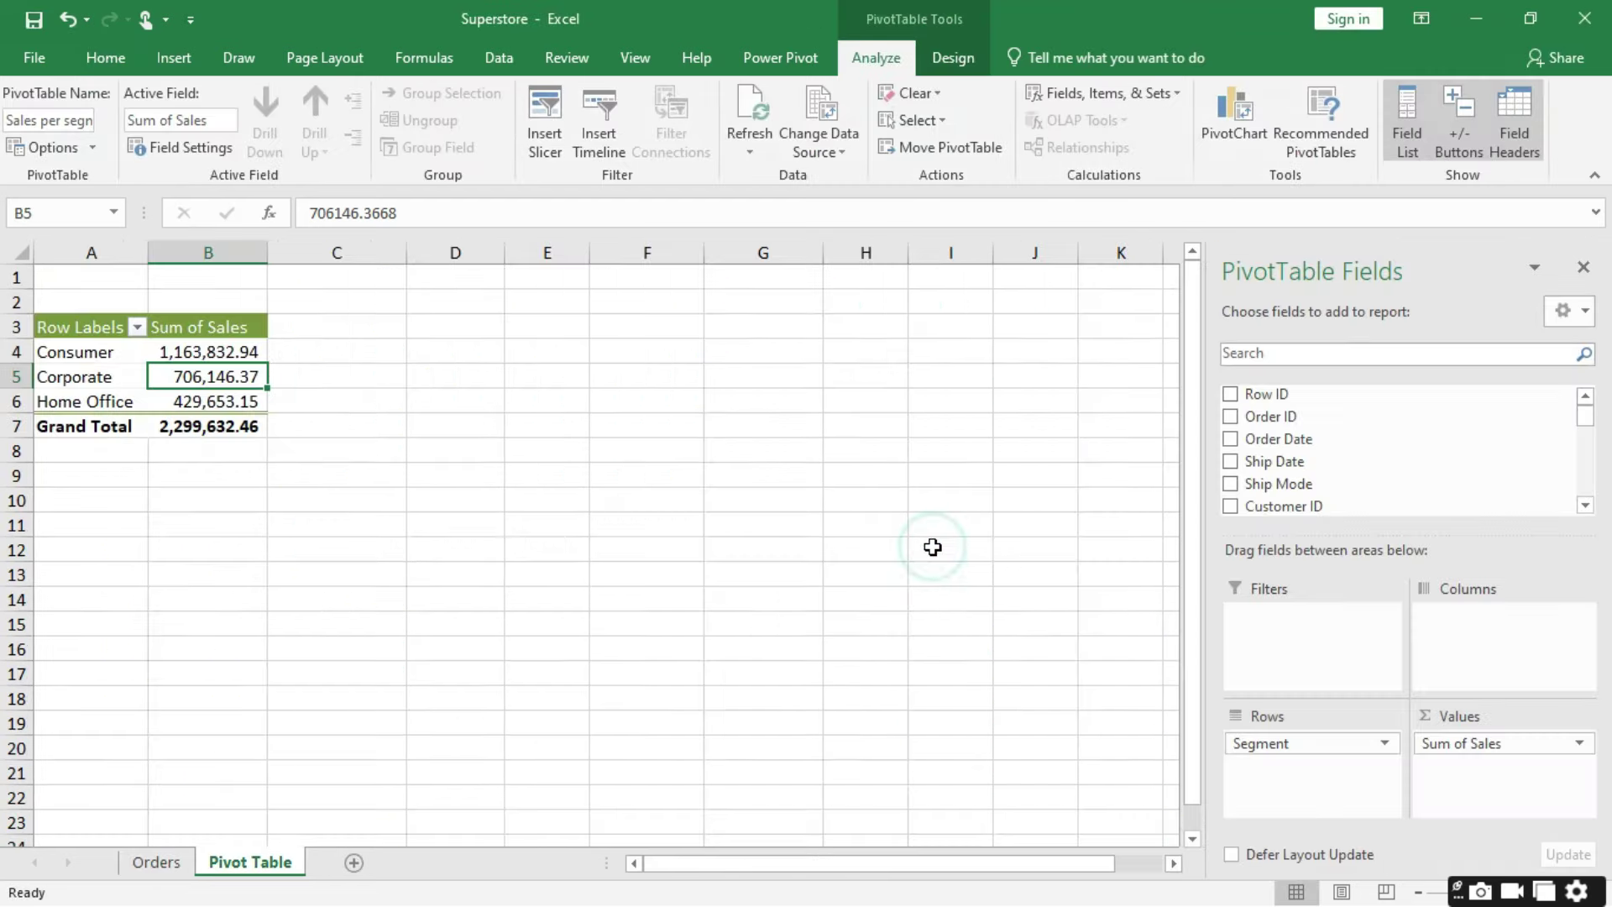
Step: Compare the pivot table's grand total with the sum of the Sales column from R2 down on the Orders sheet
click(232, 427)
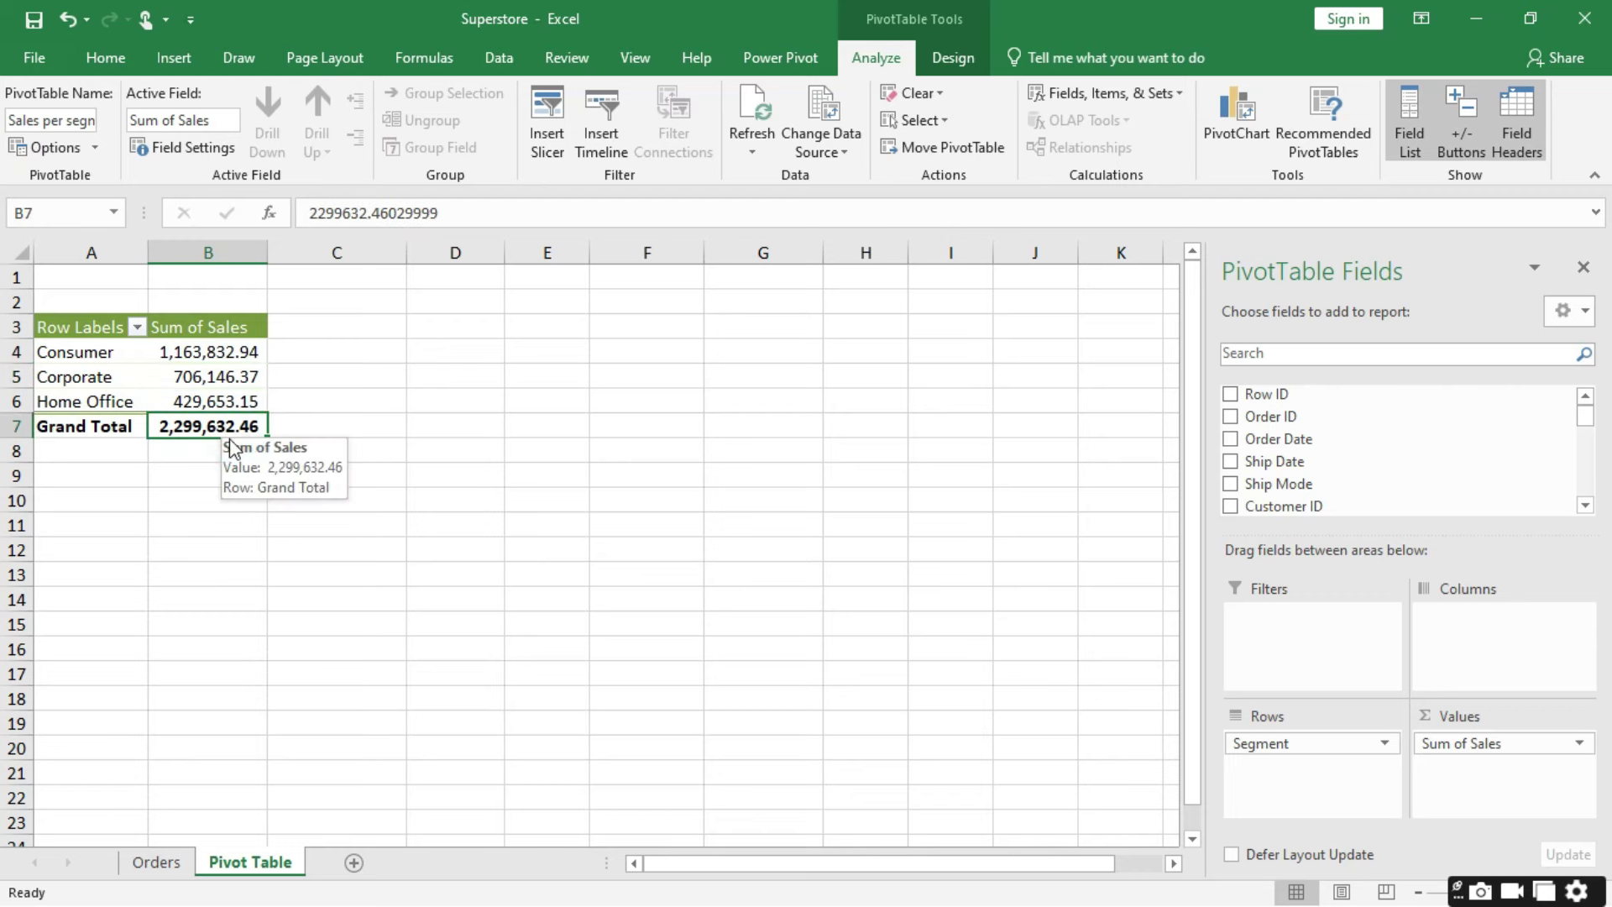
click(178, 869)
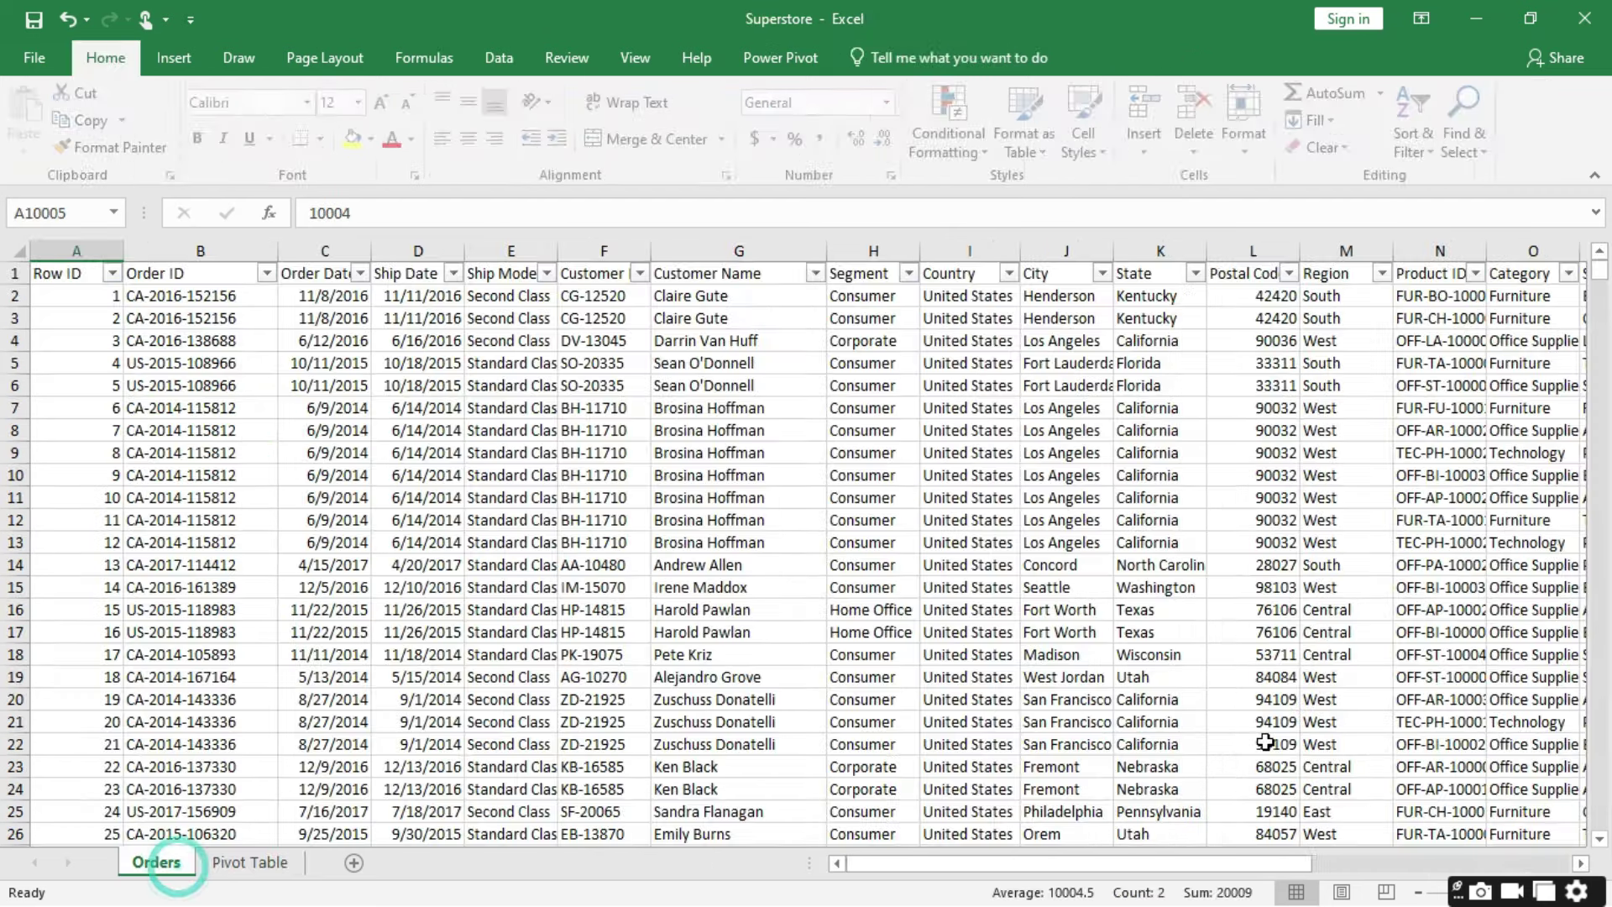
scroll(1243, 730, right, 5)
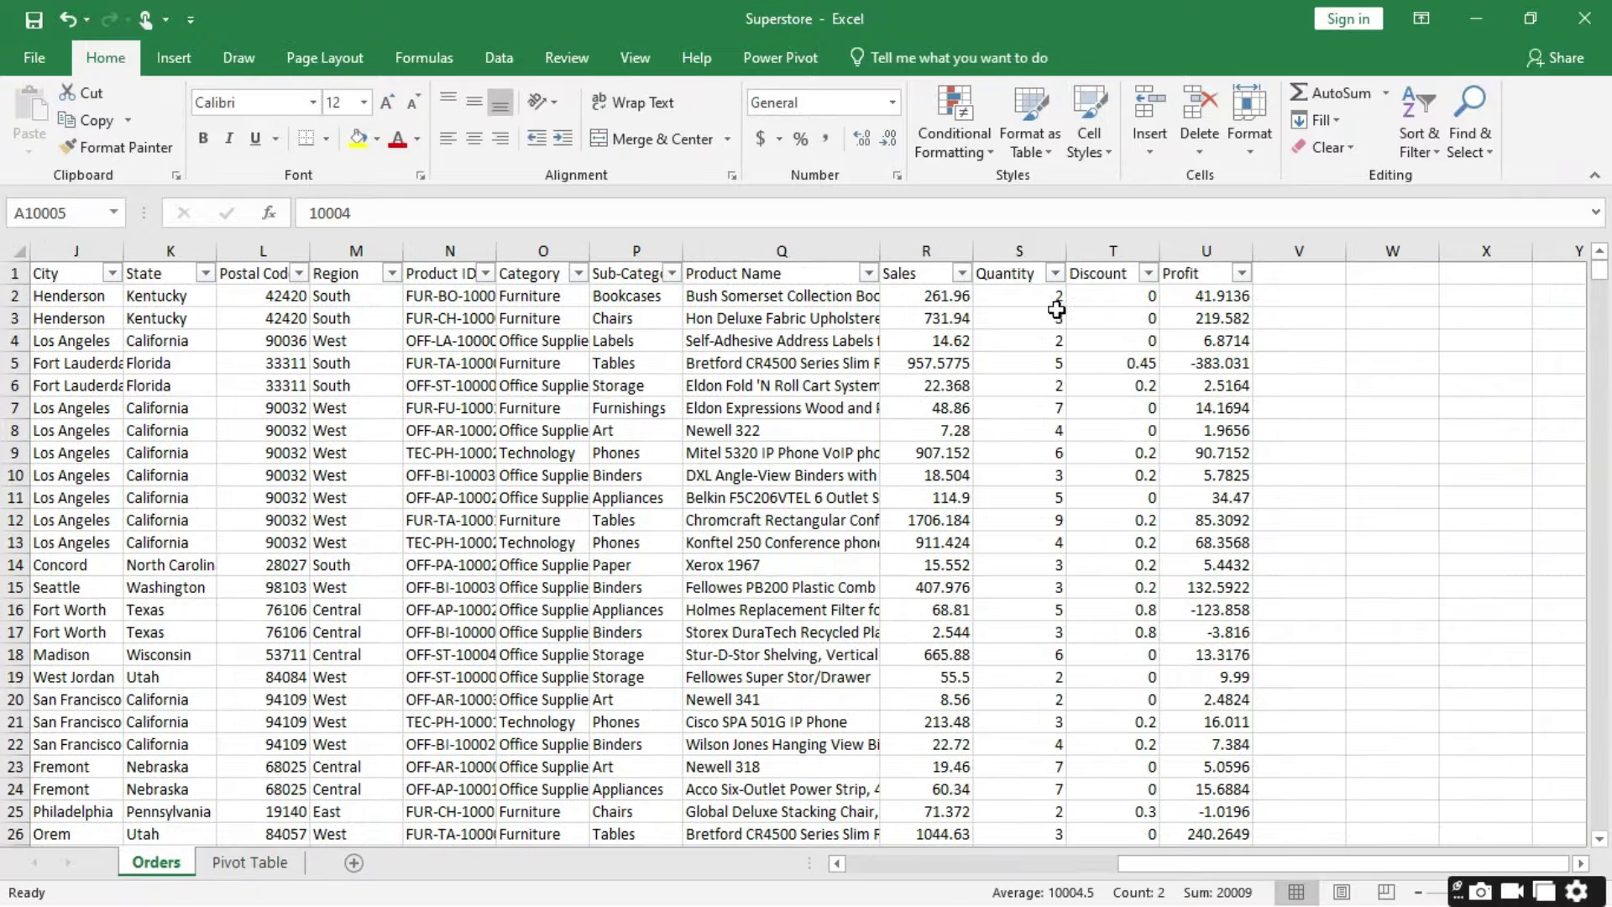
click(947, 295)
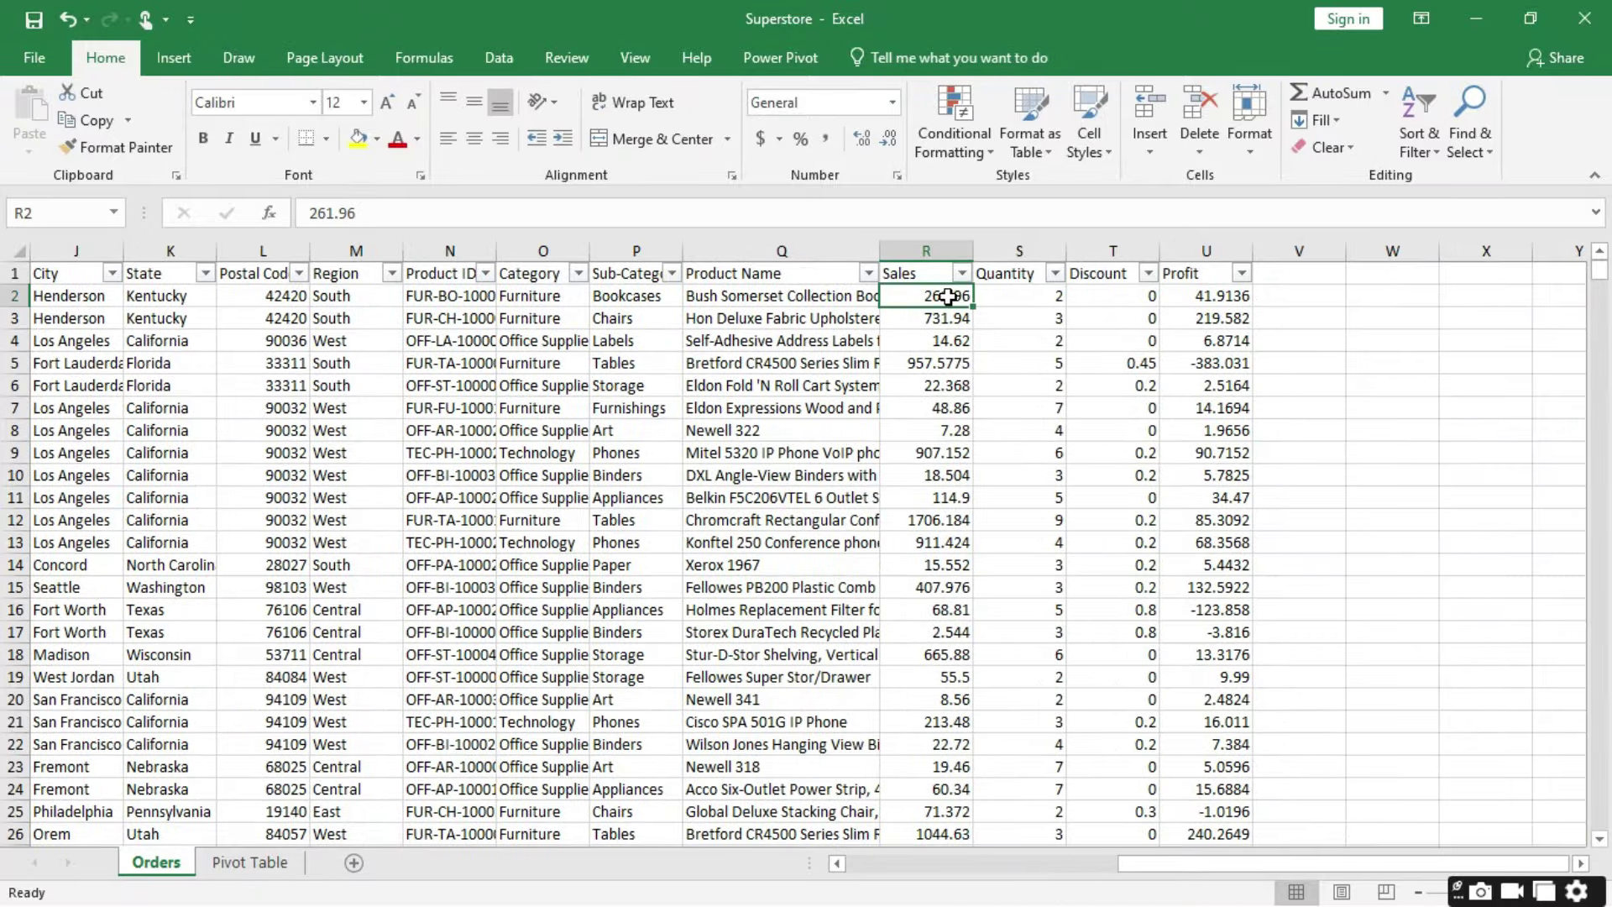
key(ctrl+shift+Down)
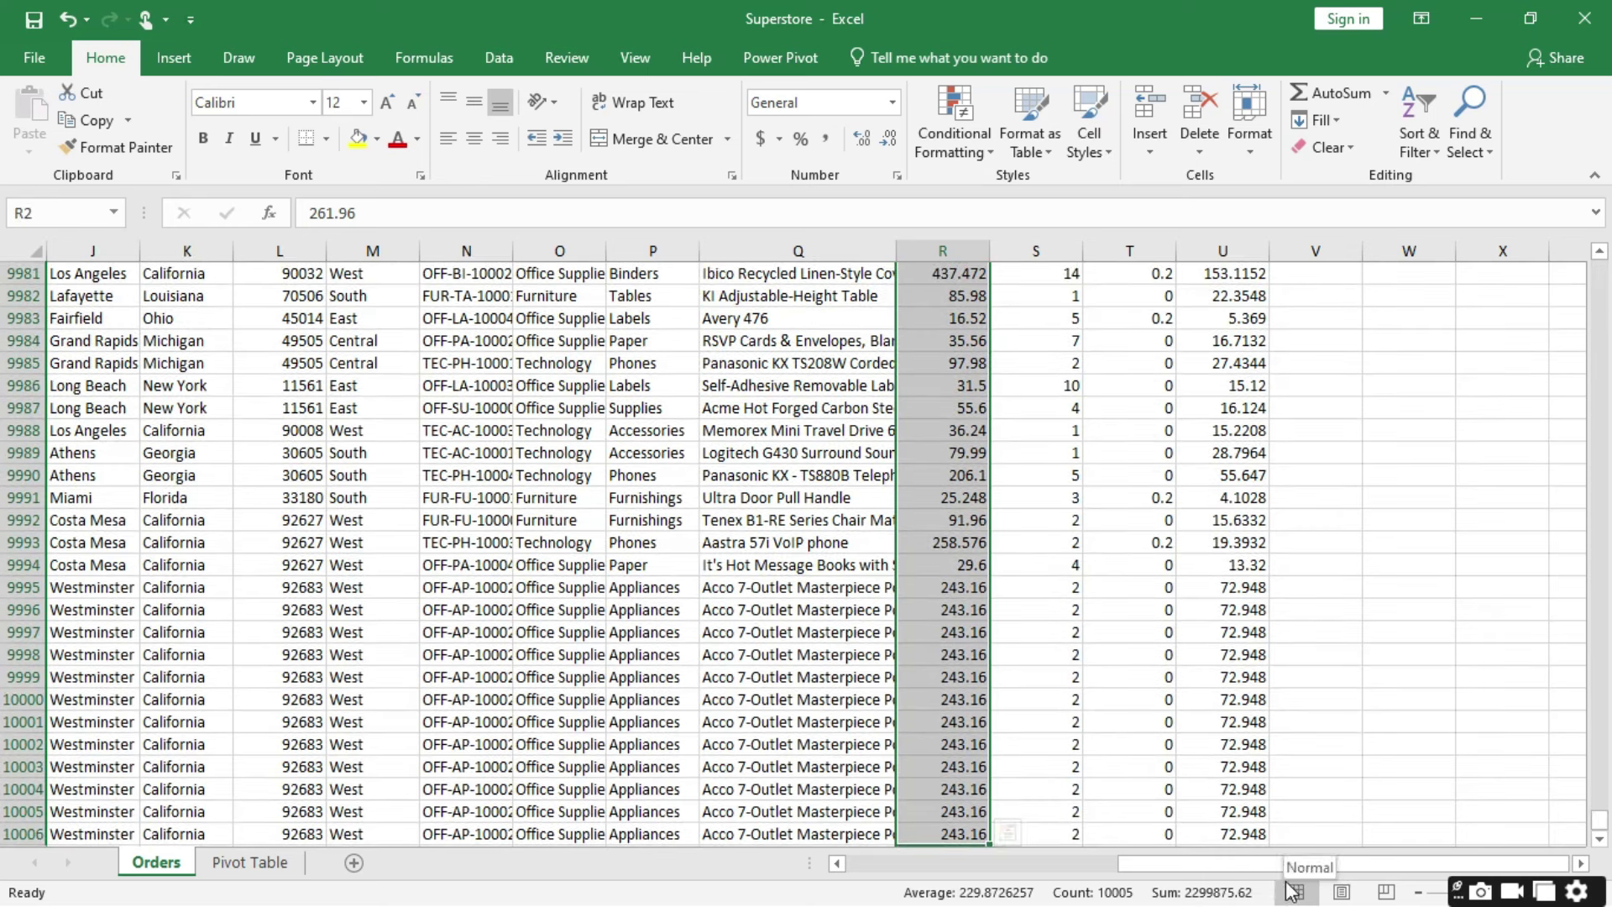
click(252, 862)
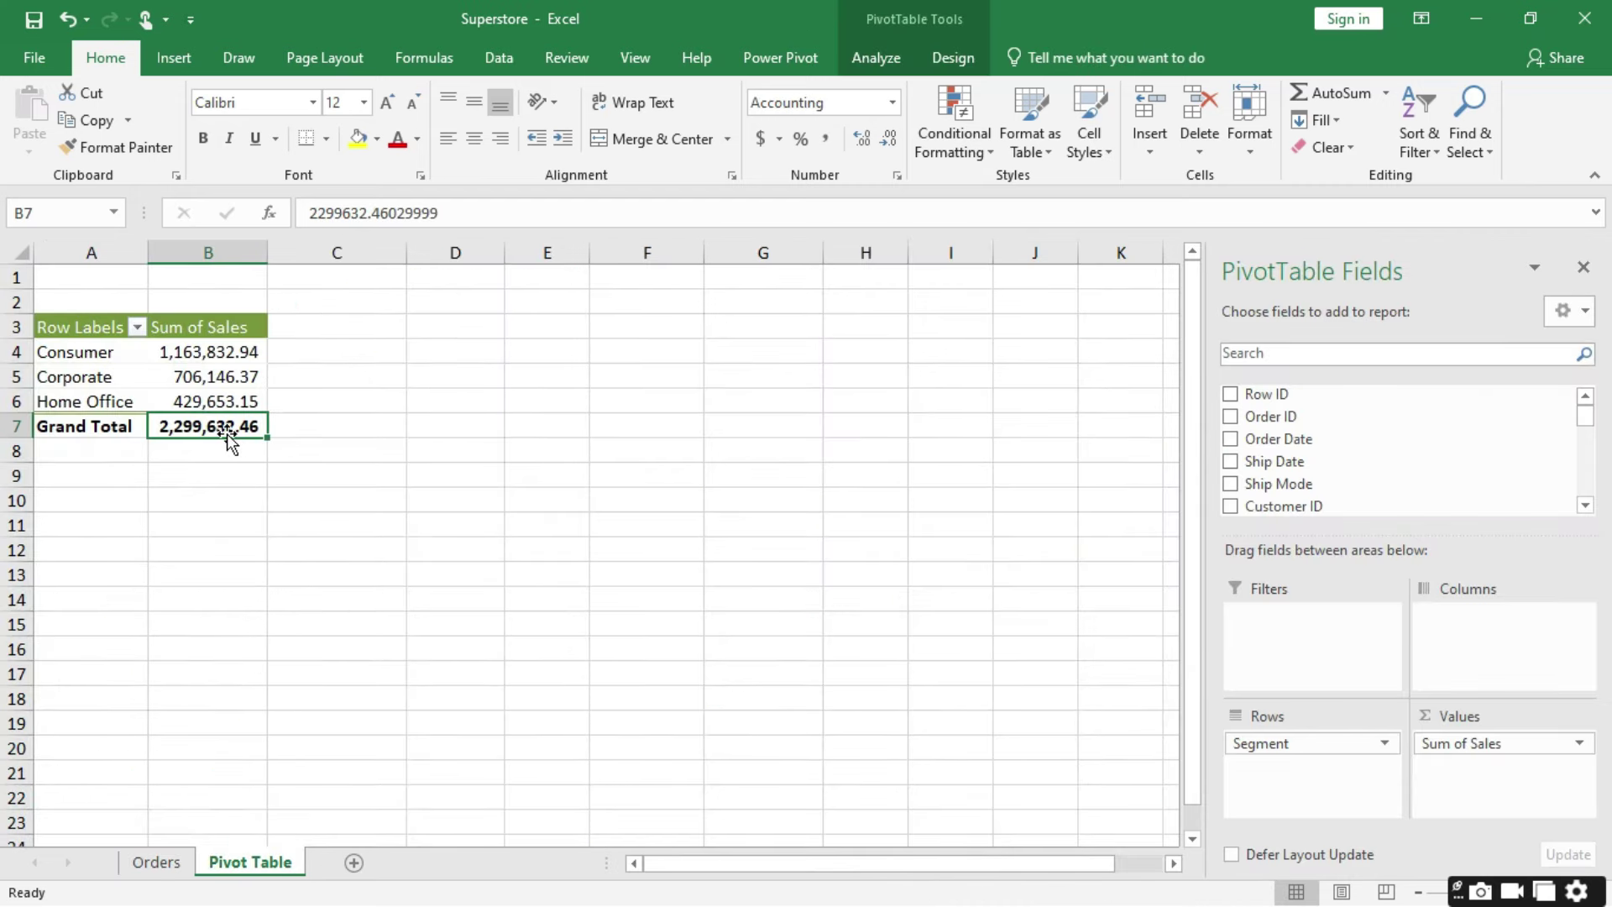
mouse_move(189, 426)
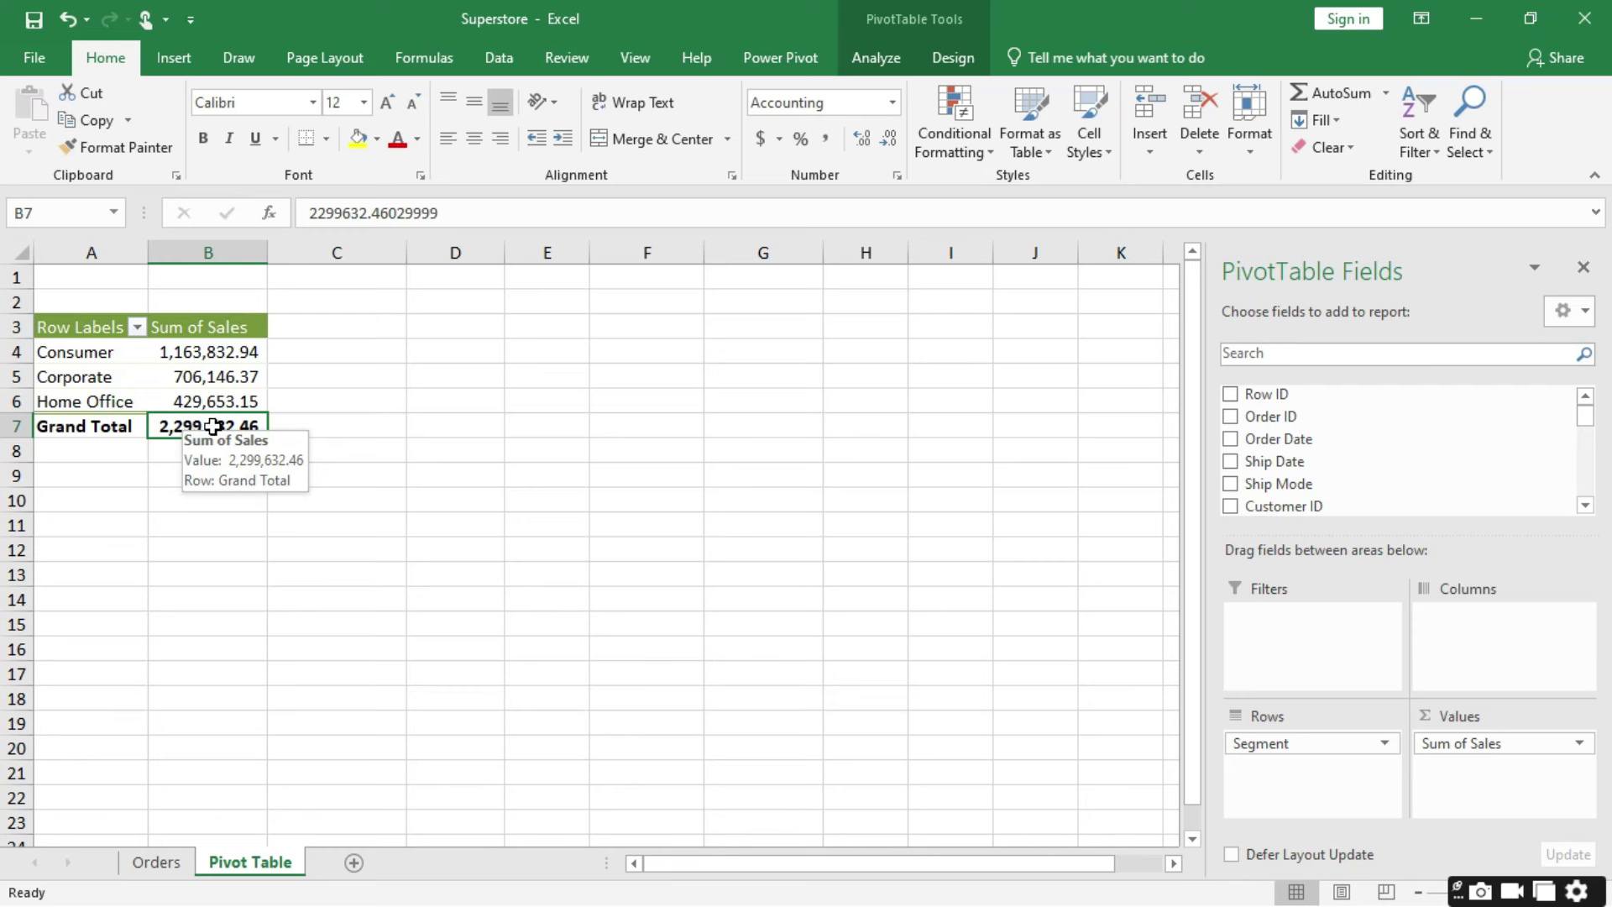
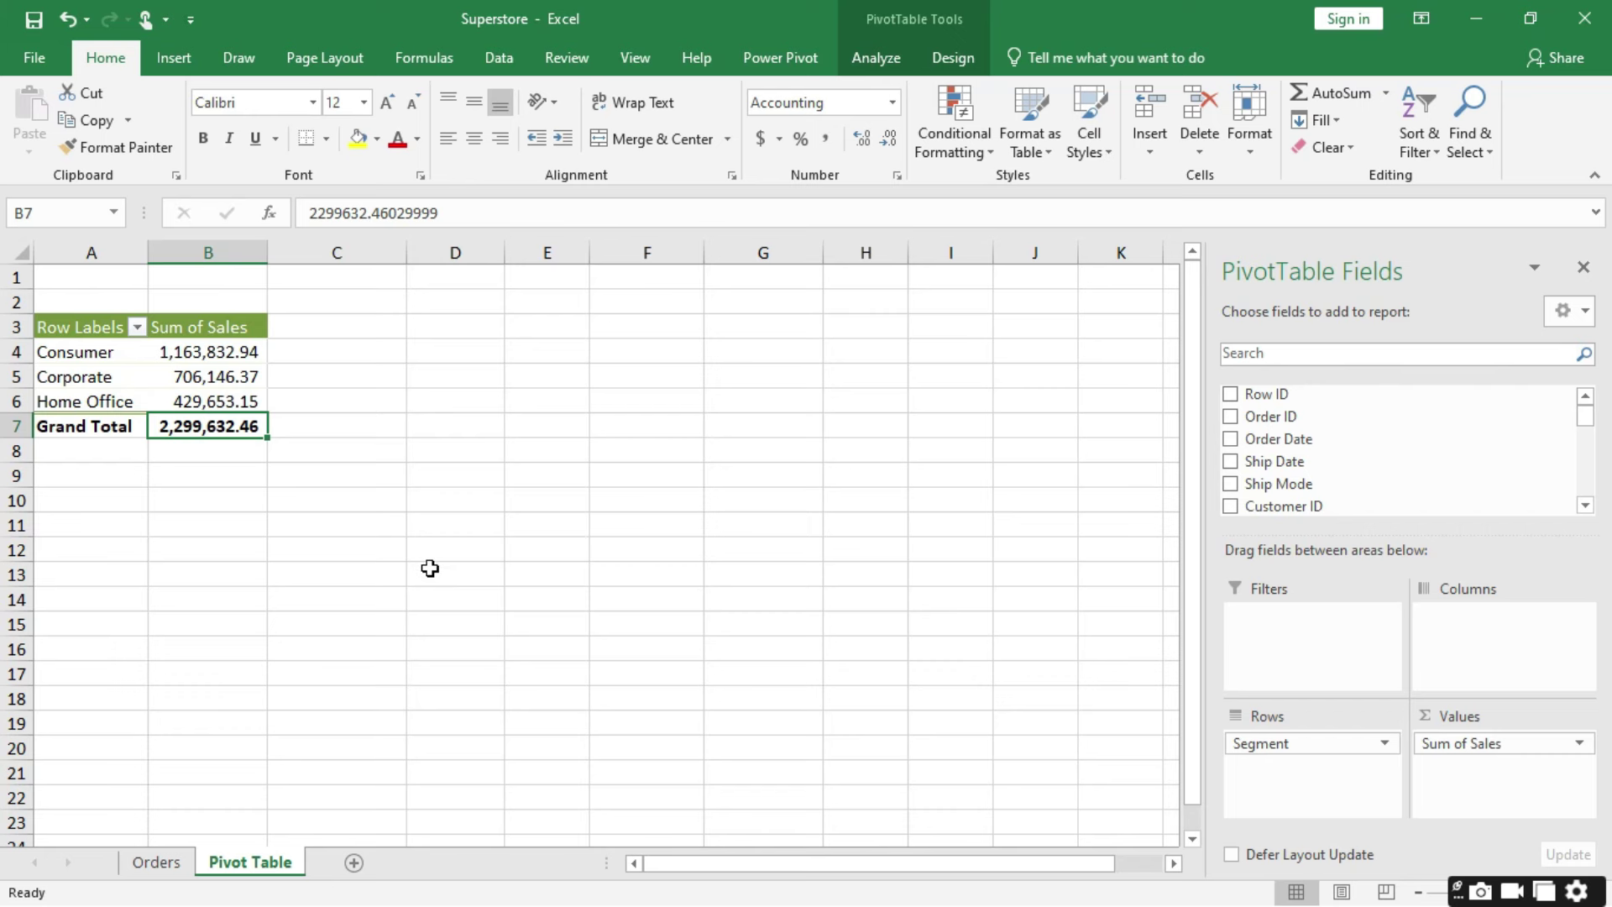
Step: Clear the contents of the added records in rows 9996 to 10006 on the Orders sheet and save the workbook
click(870, 59)
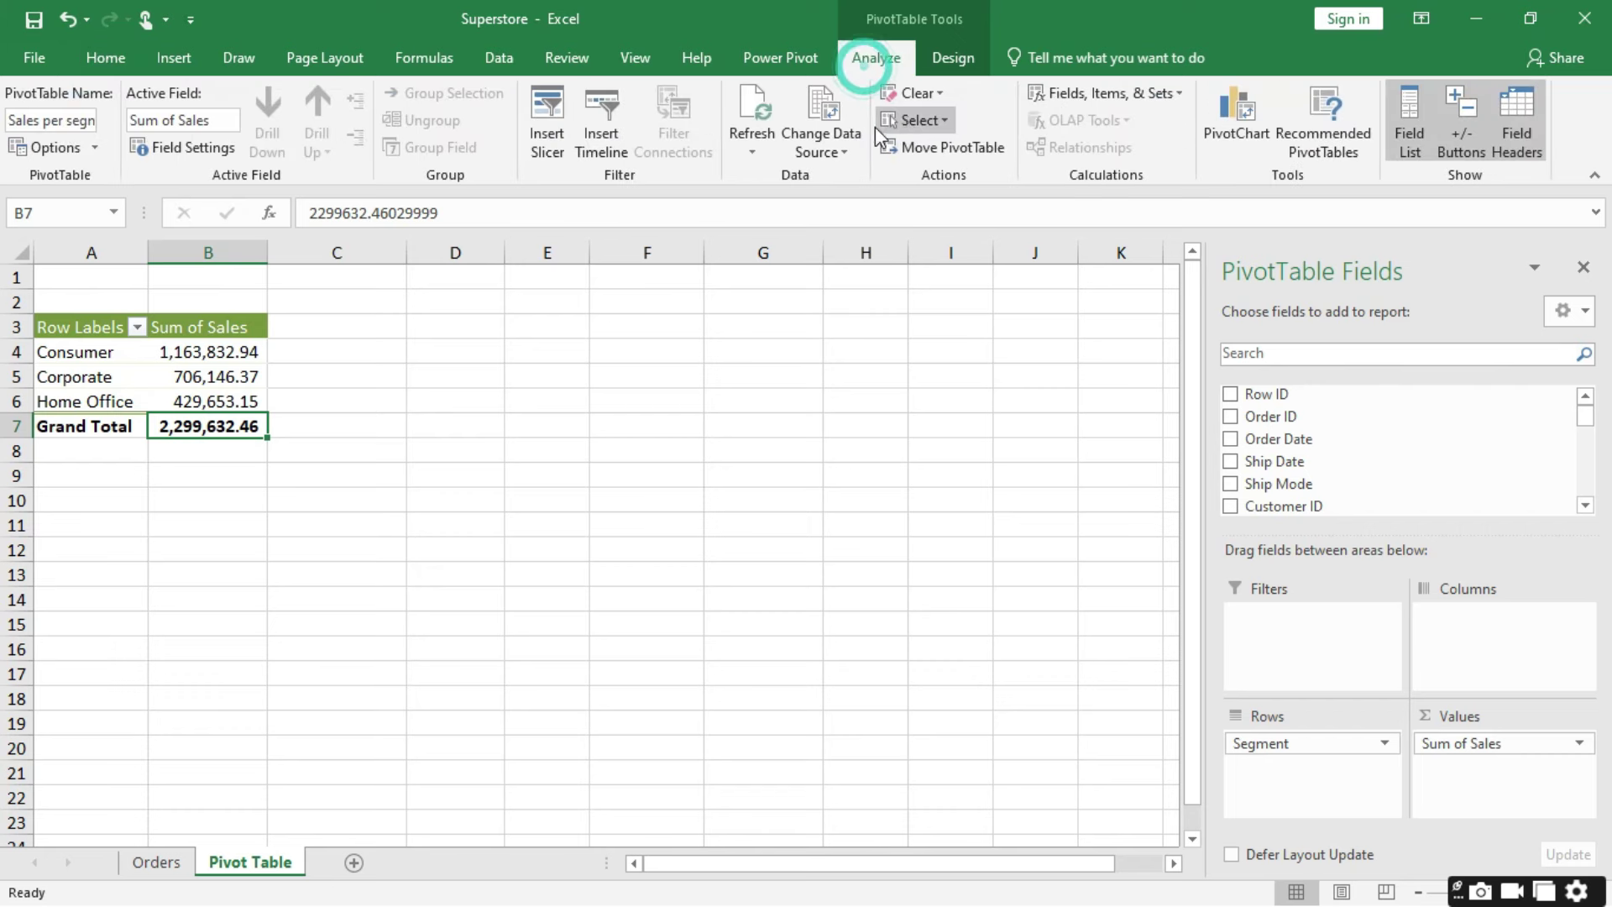
click(838, 148)
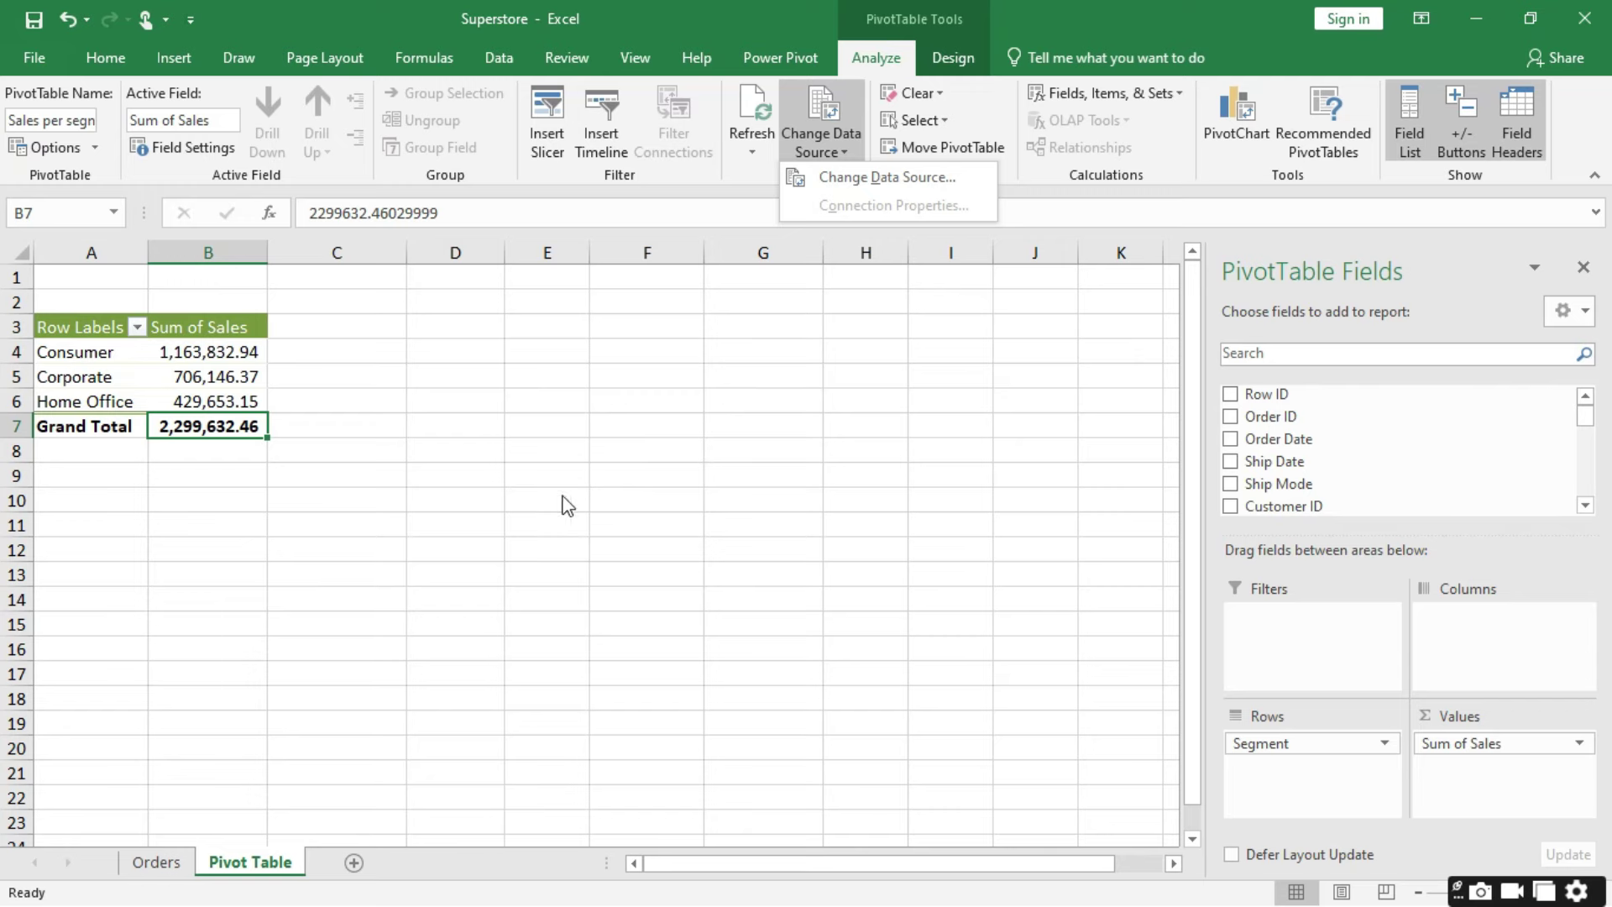
click(166, 867)
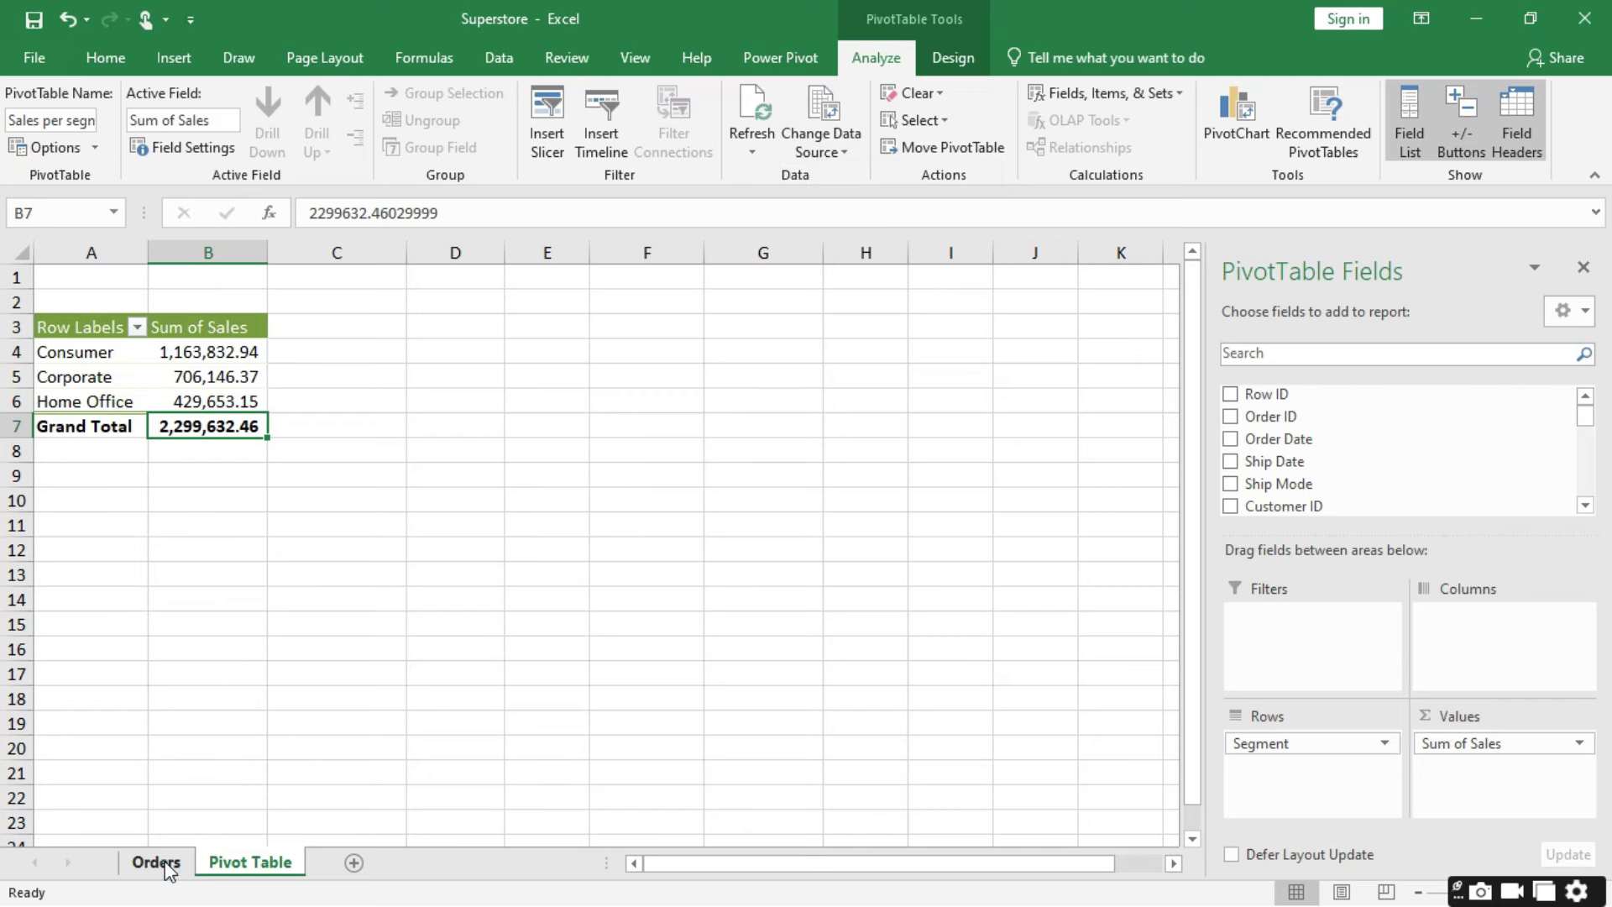
click(166, 868)
scroll(288, 681, down, 15)
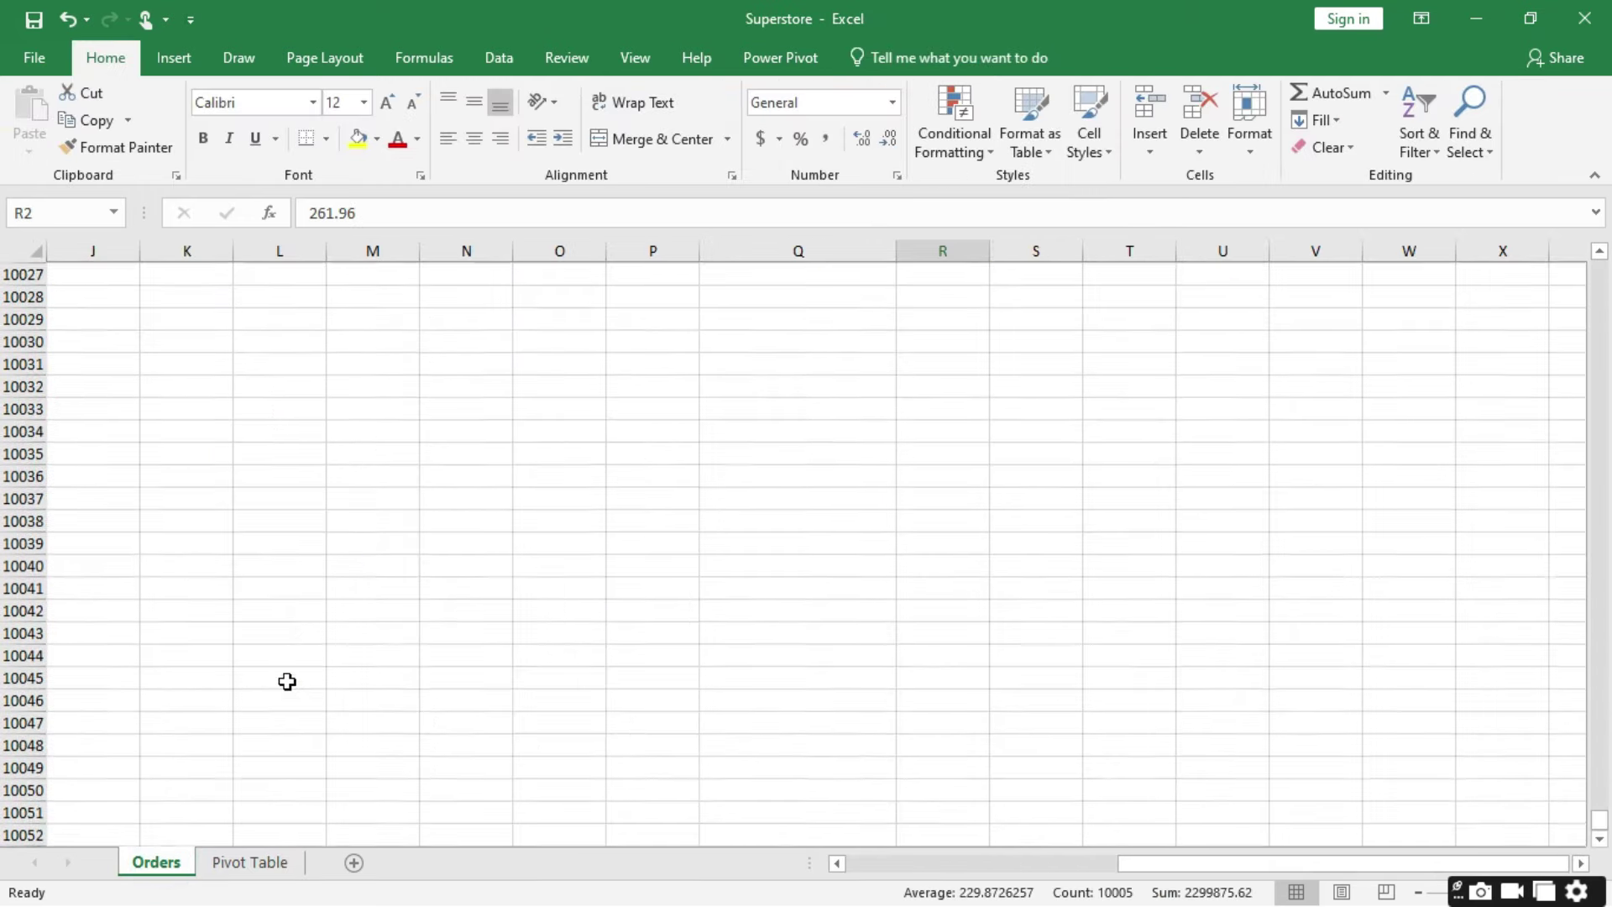
scroll(287, 680, up, 9)
scroll(287, 681, up, 3)
scroll(287, 681, left, 3)
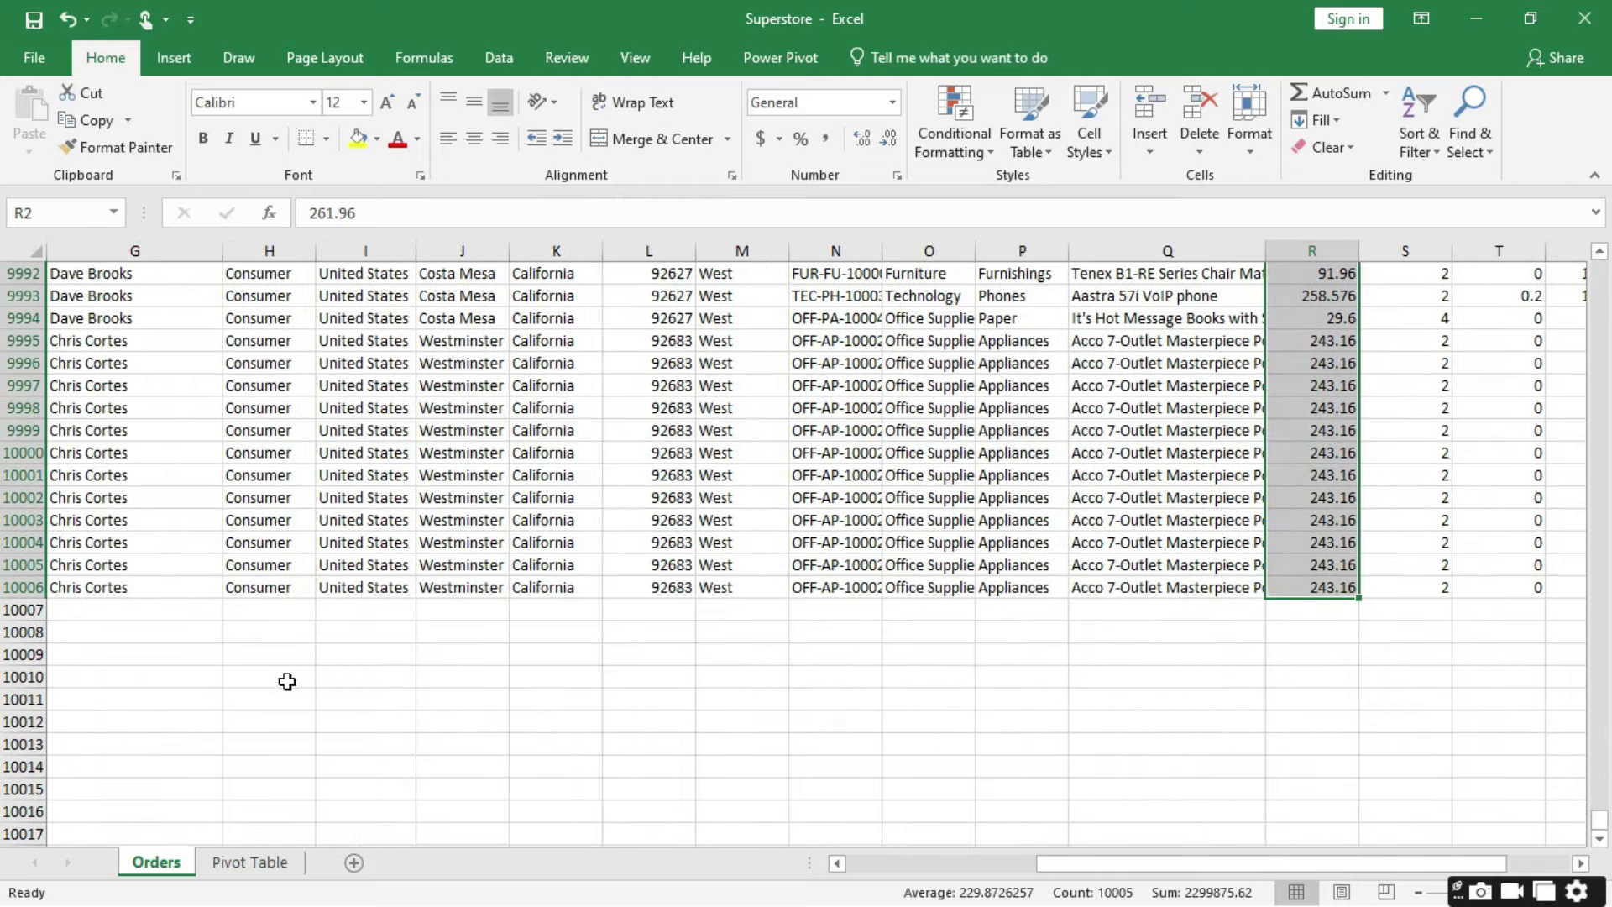
scroll(287, 680, left, 6)
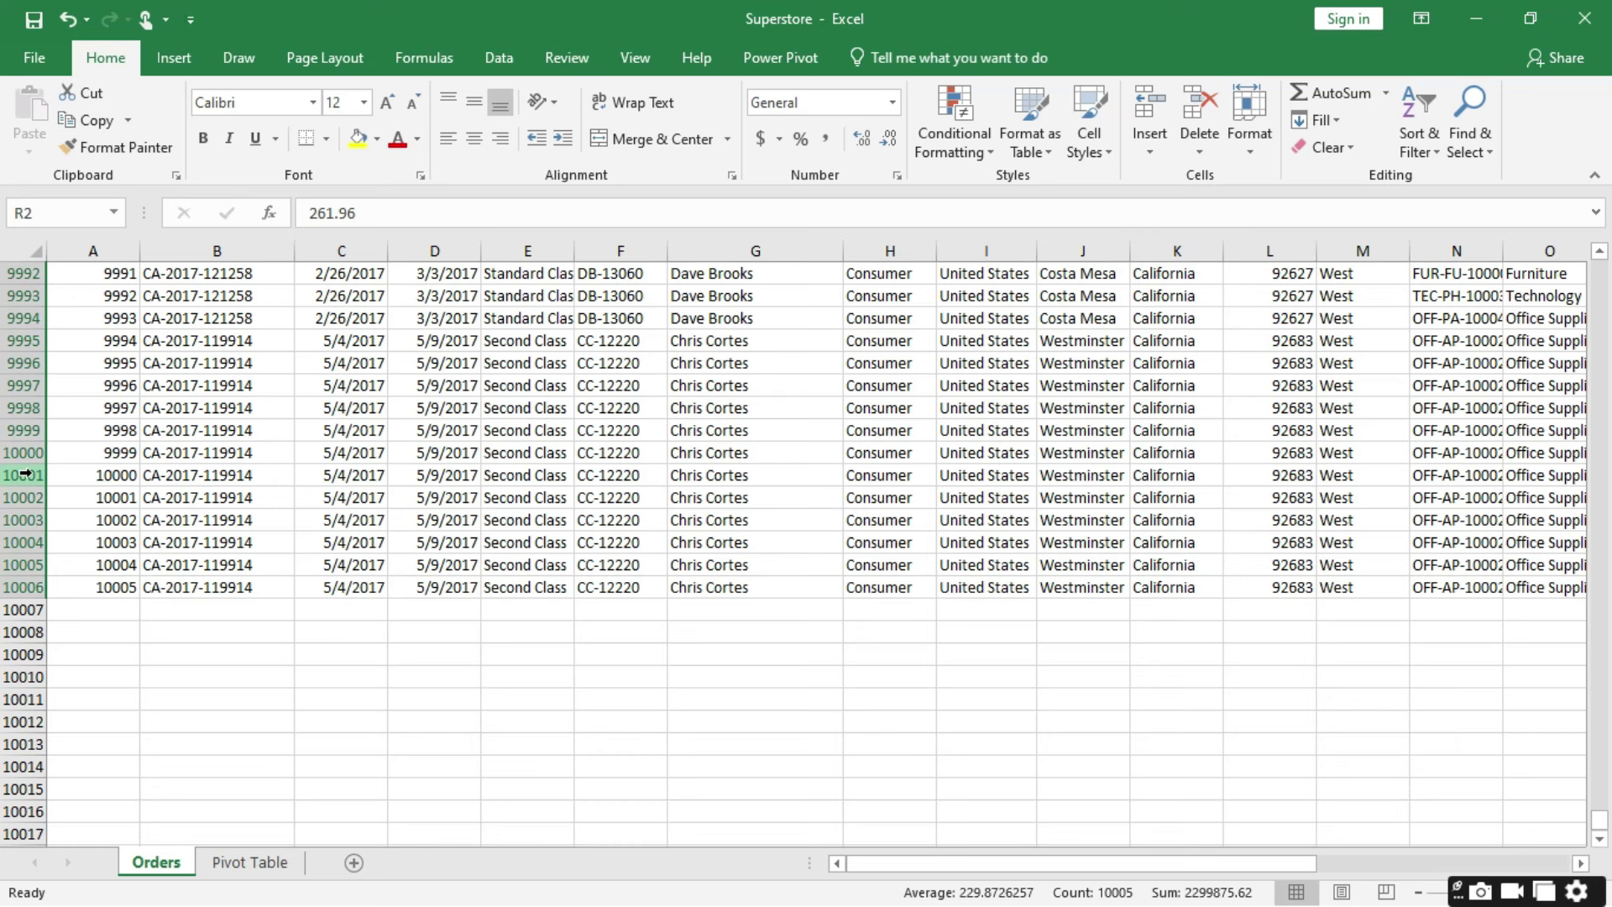
click(24, 362)
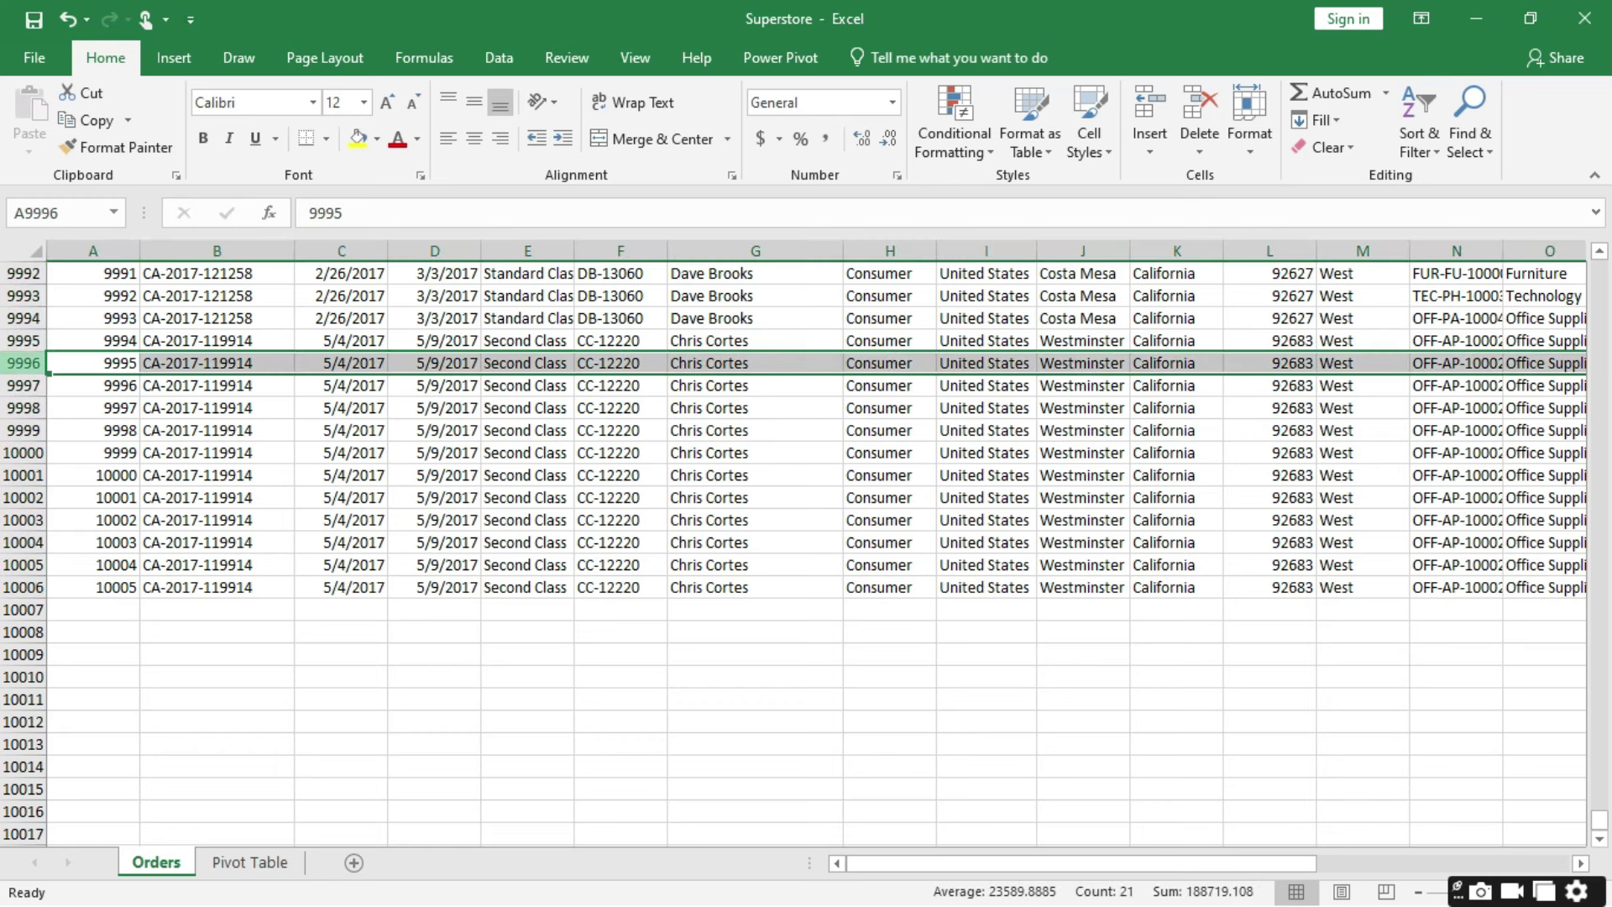
shift+click(23, 587)
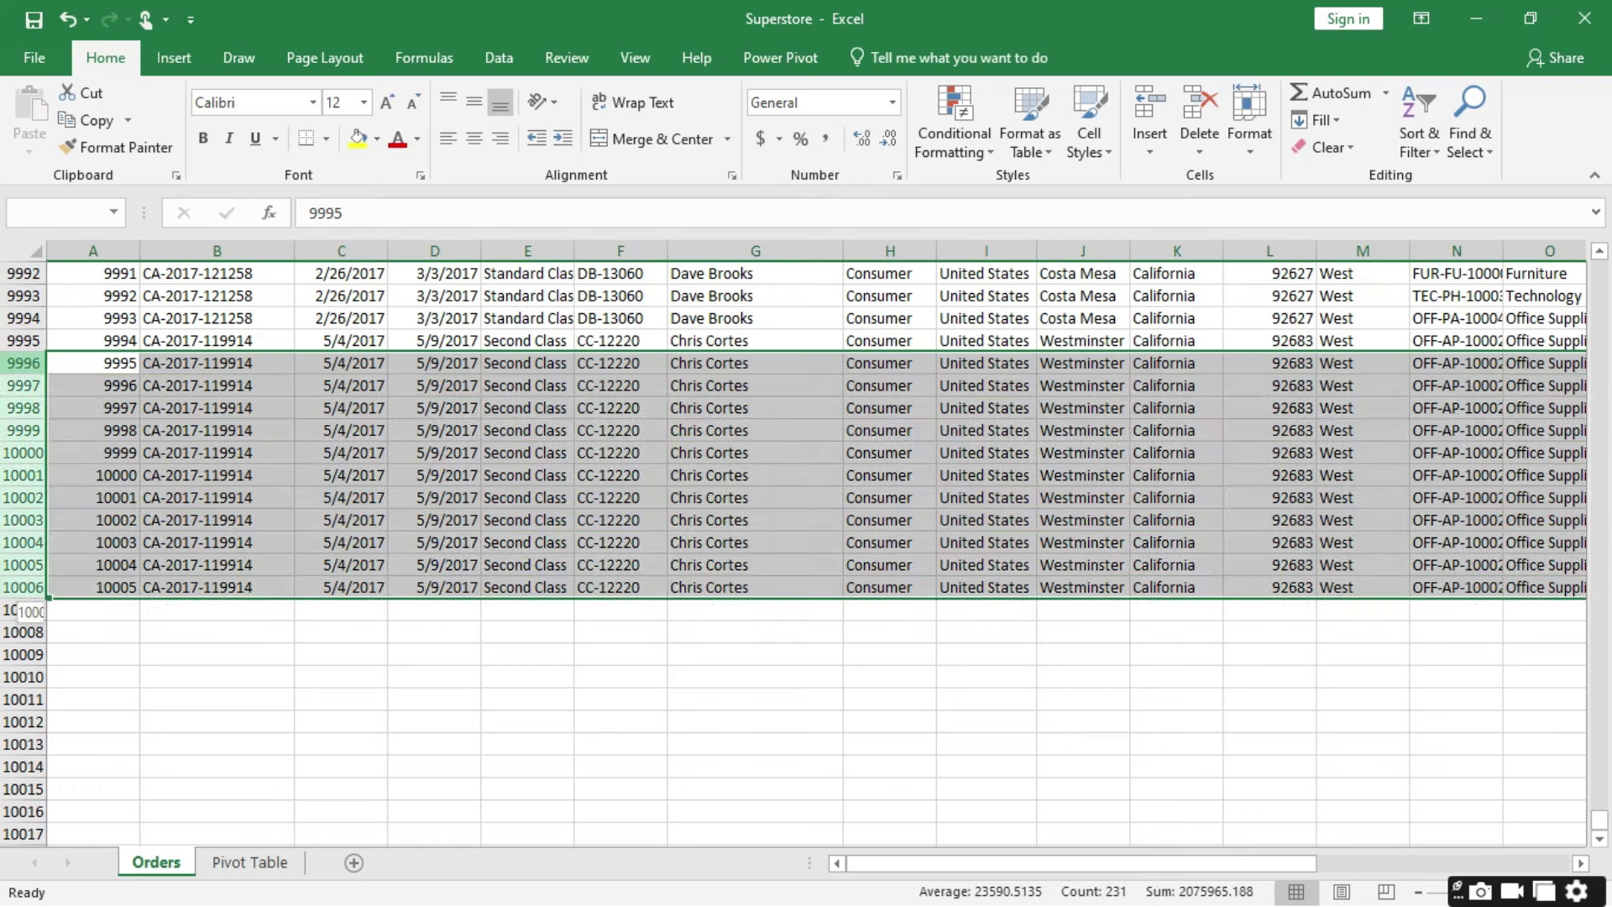
key(Delete)
key(ctrl+s)
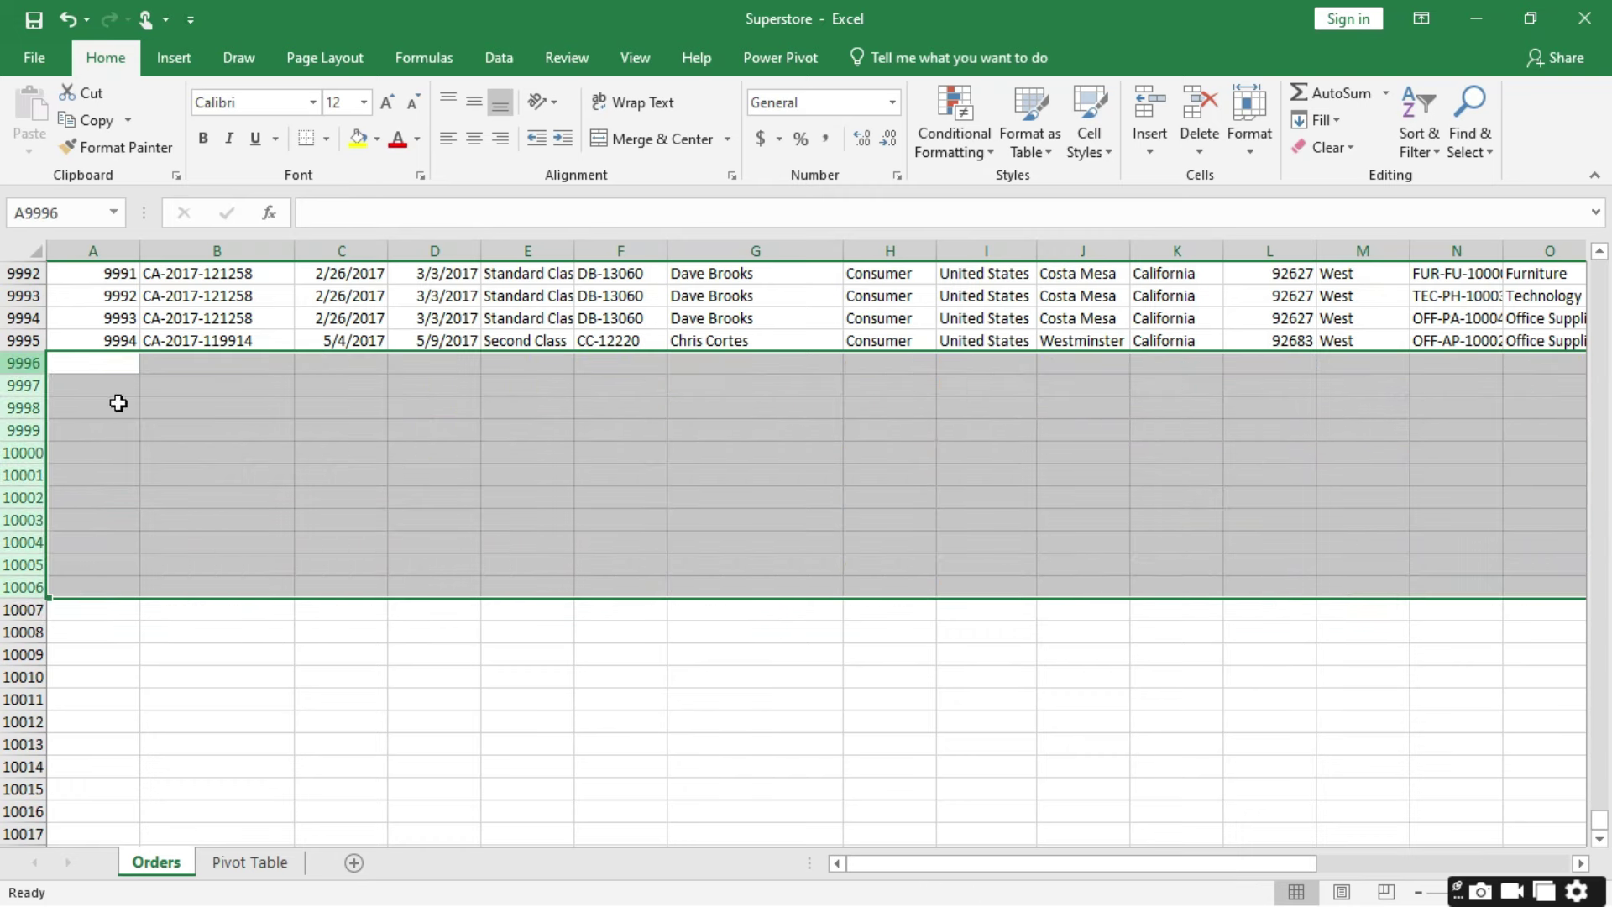
Step: Refresh the segment sales pivot table on the Pivot Table sheet after removing the added Orders records
click(249, 862)
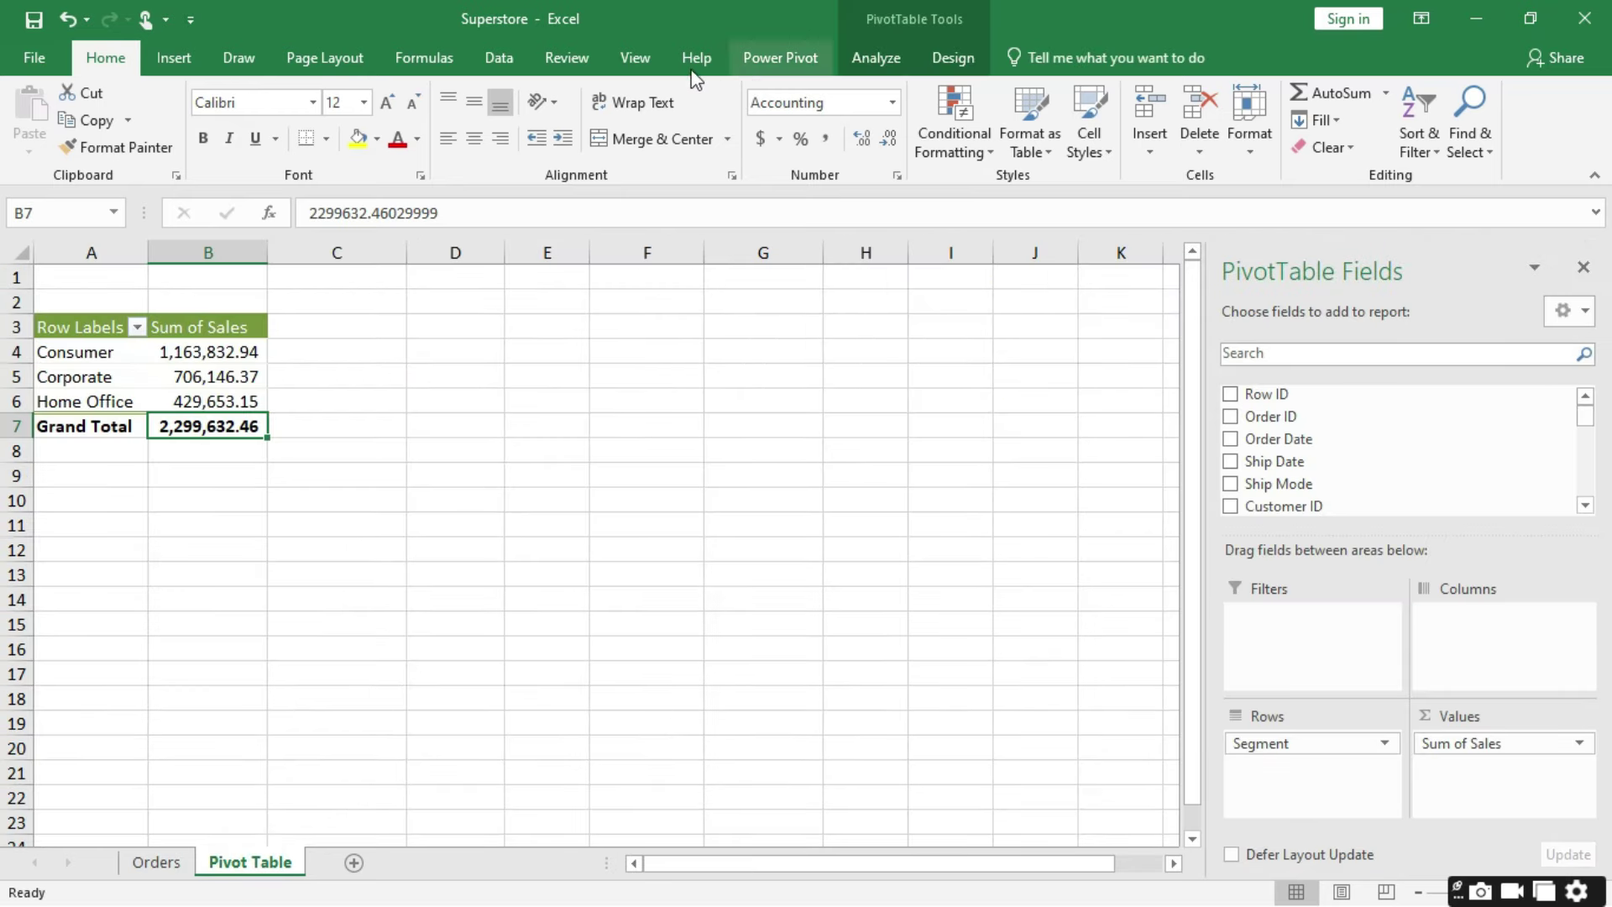
click(873, 57)
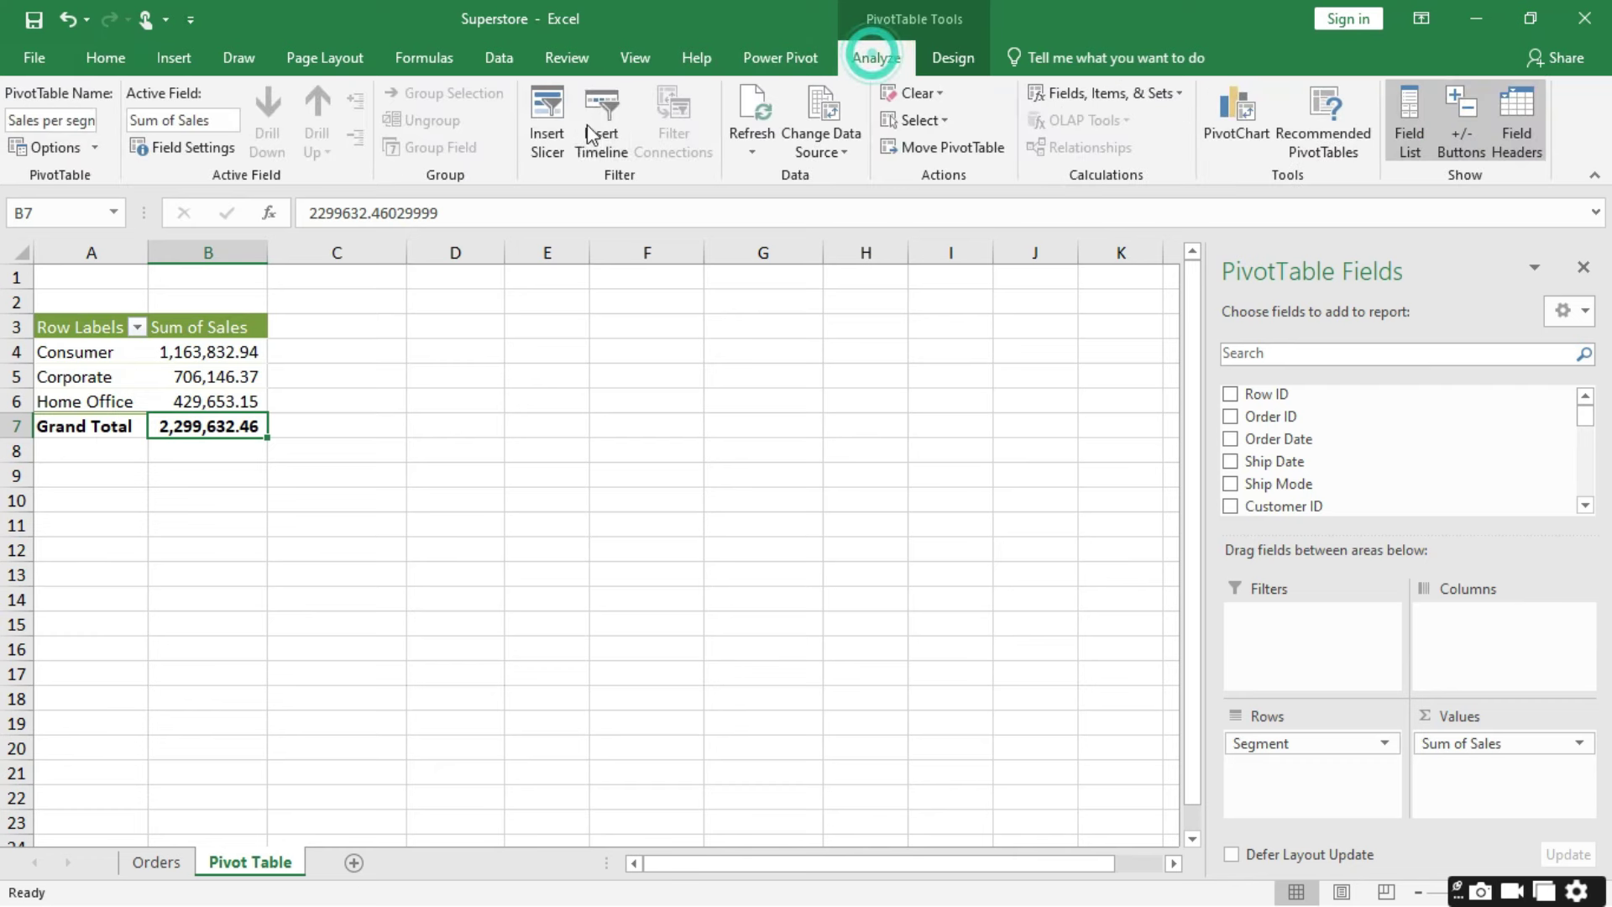
click(738, 105)
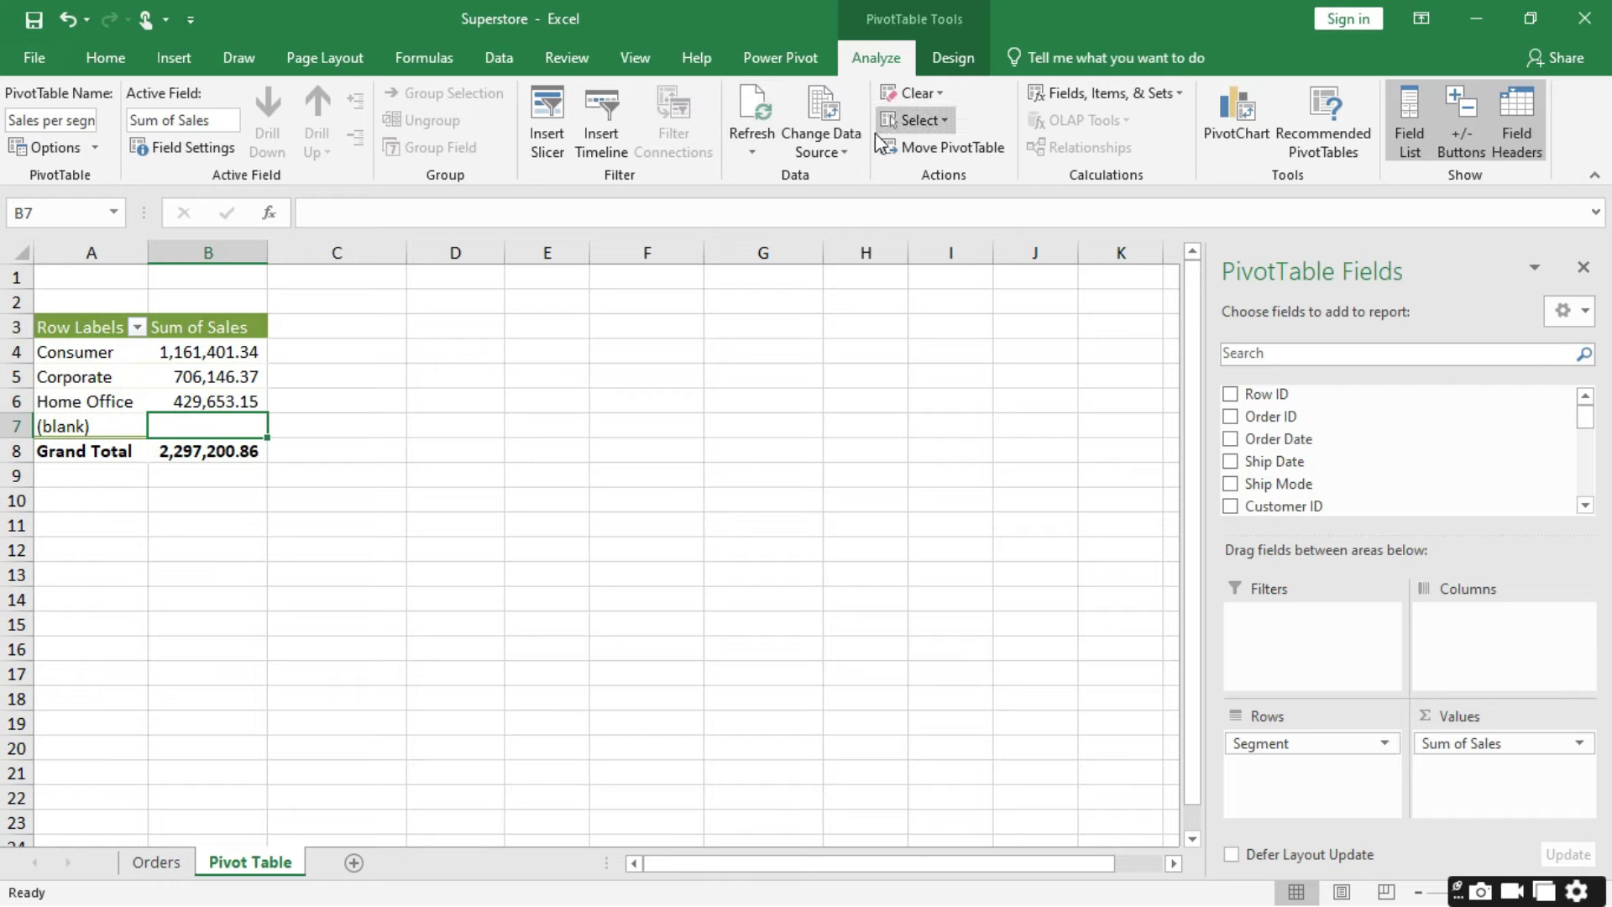
Step: Set the pivot table's data source range to Orders!$A$1:$U$9994 and refresh the pivot table
click(831, 153)
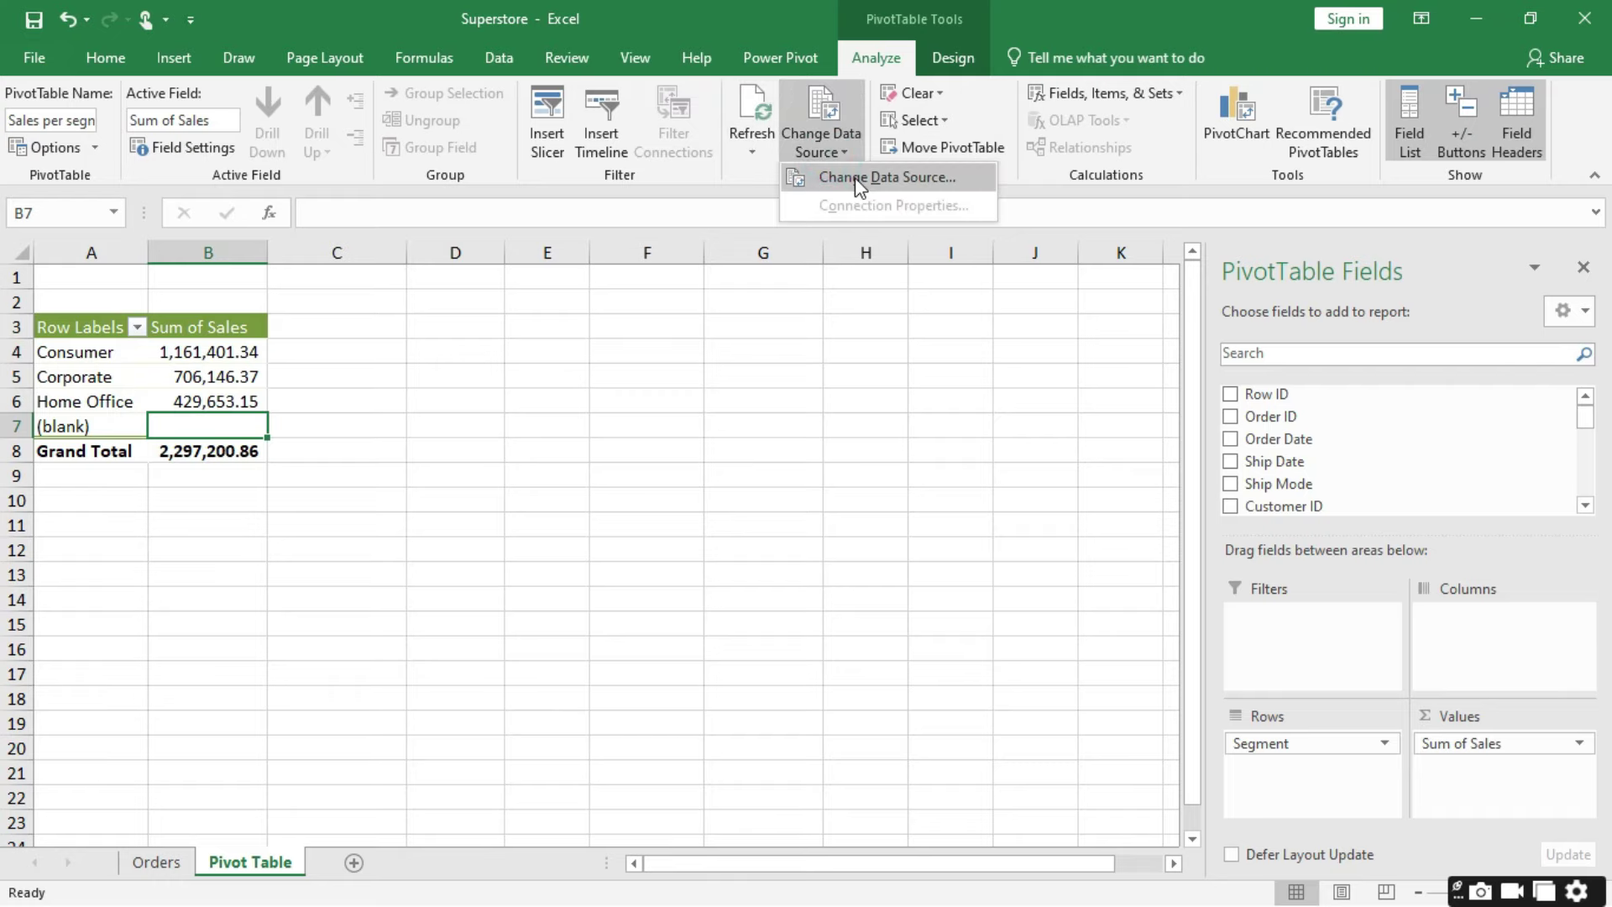
click(855, 178)
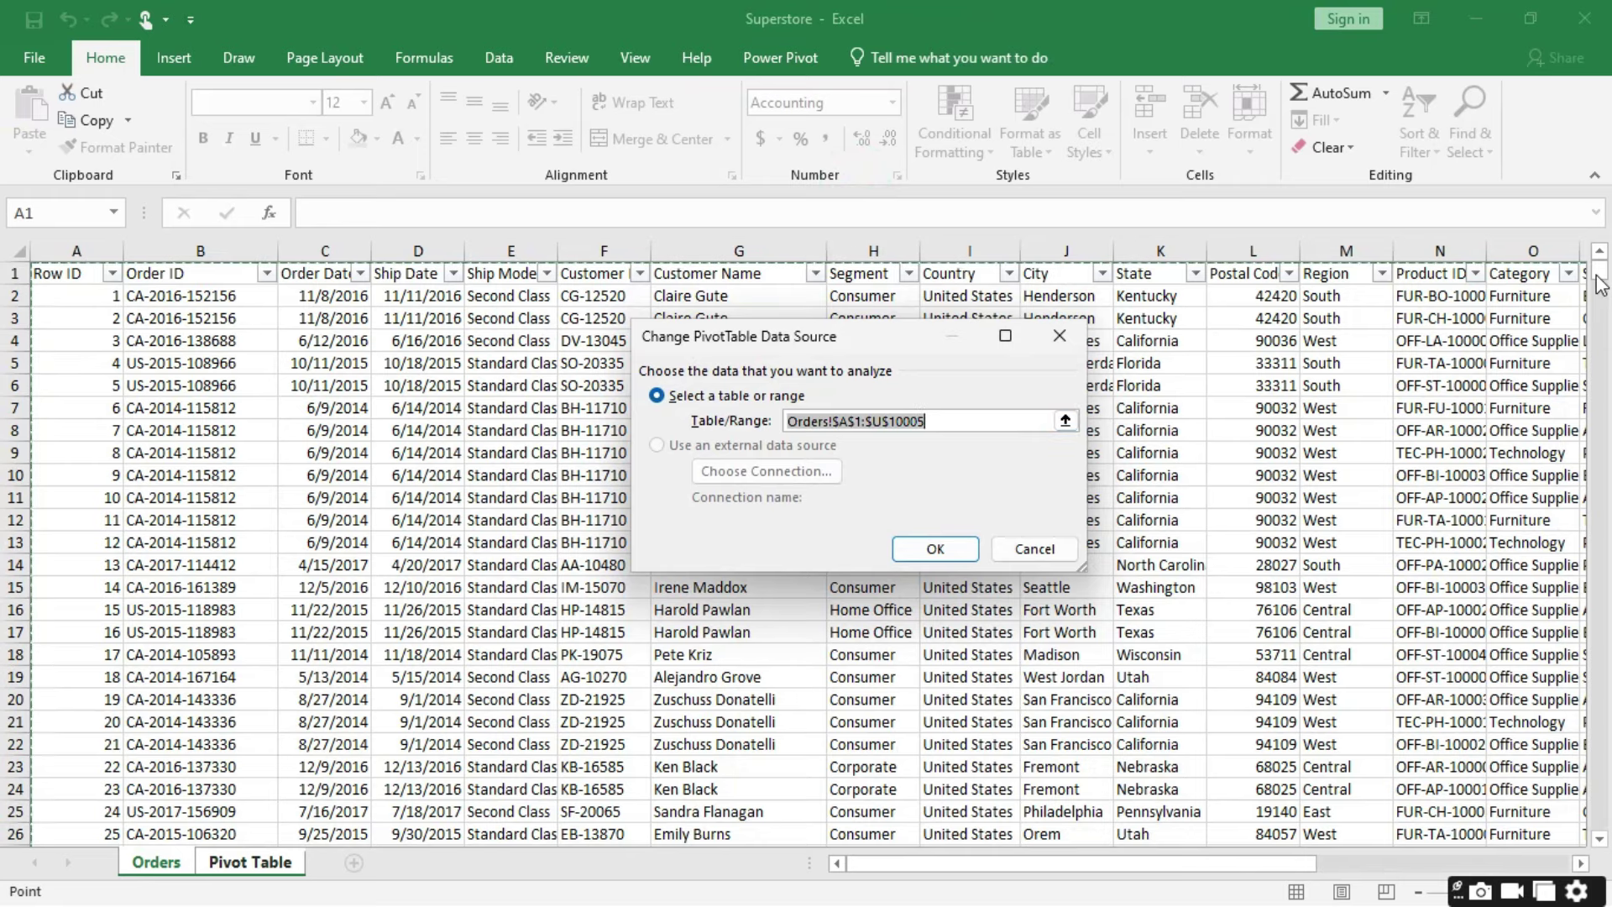
drag(1599, 277, 1605, 837)
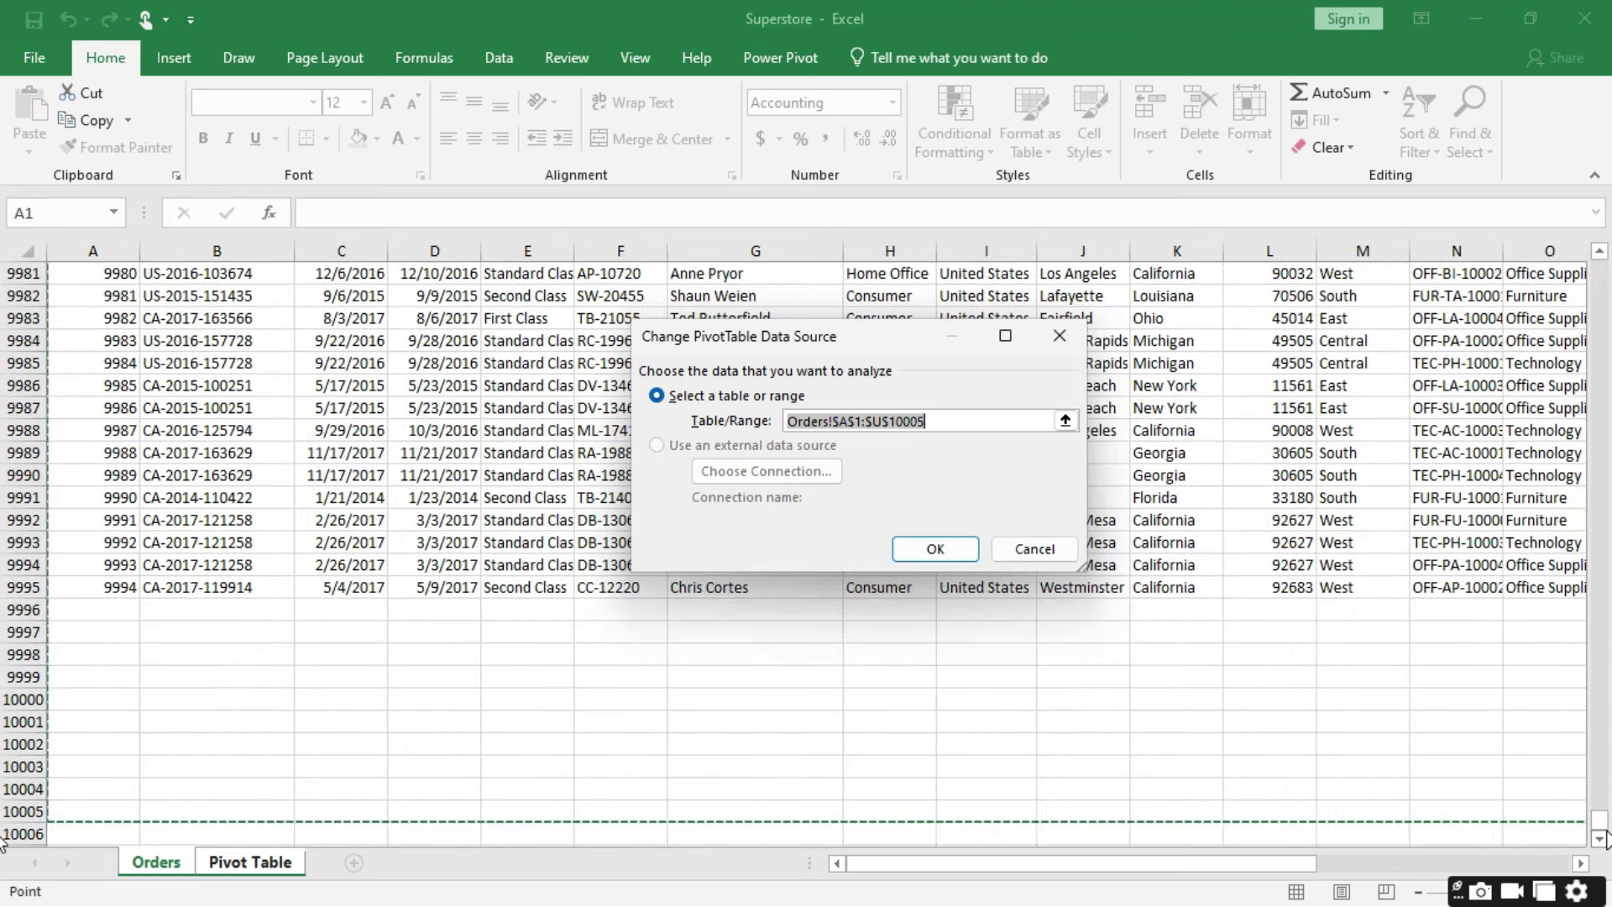
click(930, 422)
key(BackSpace)
key(BackSpace)
key(BackSpace)
key(BackSpace)
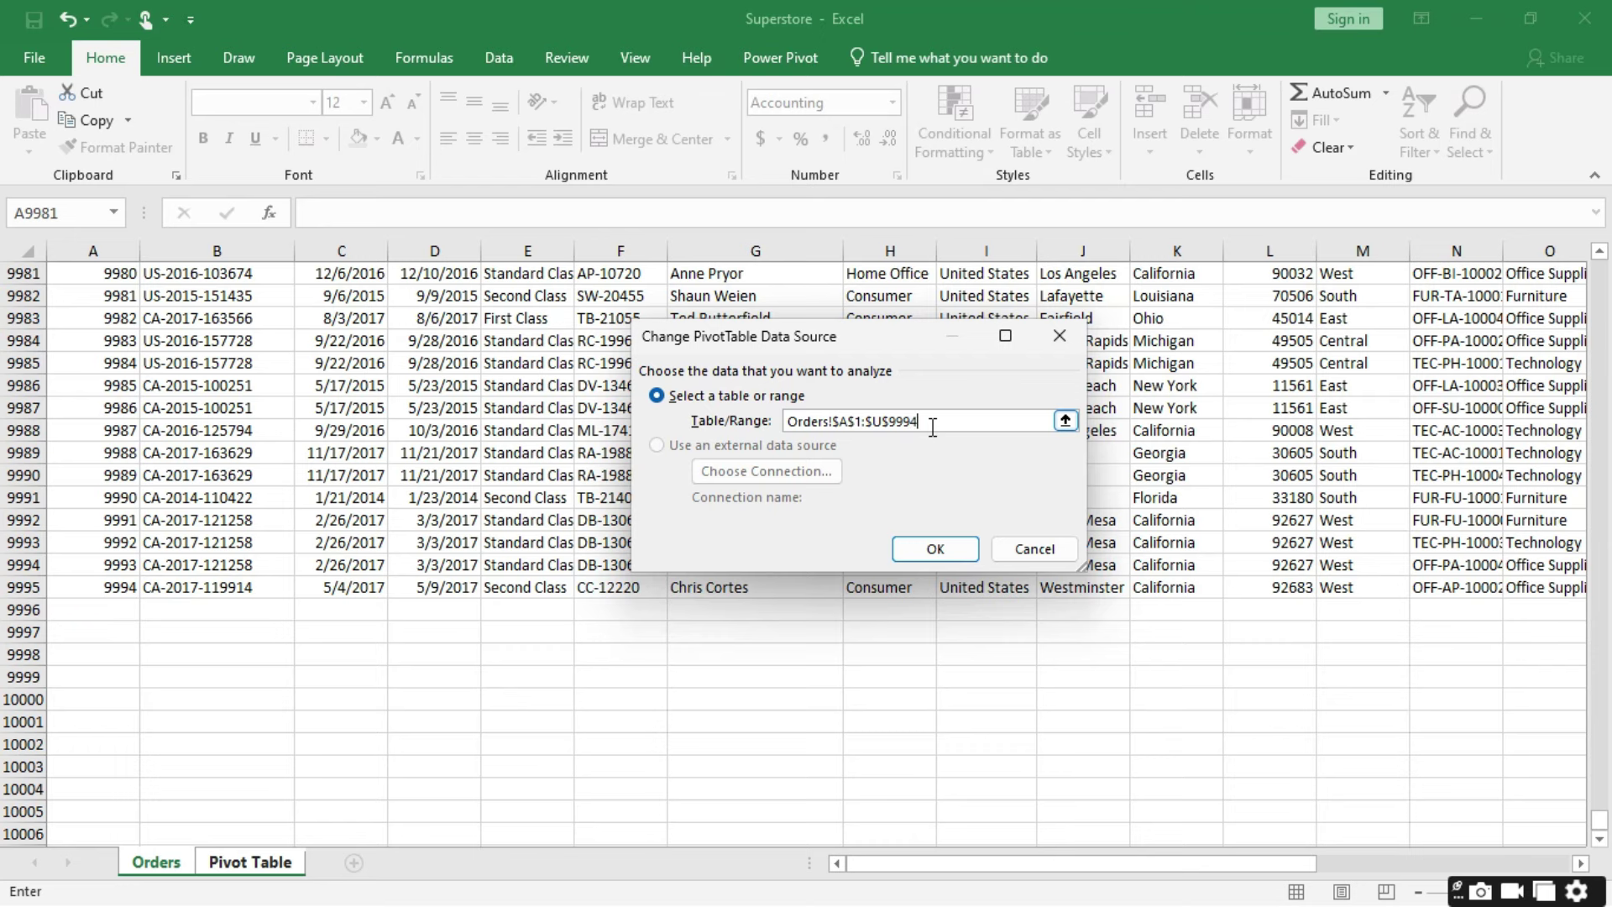
click(932, 548)
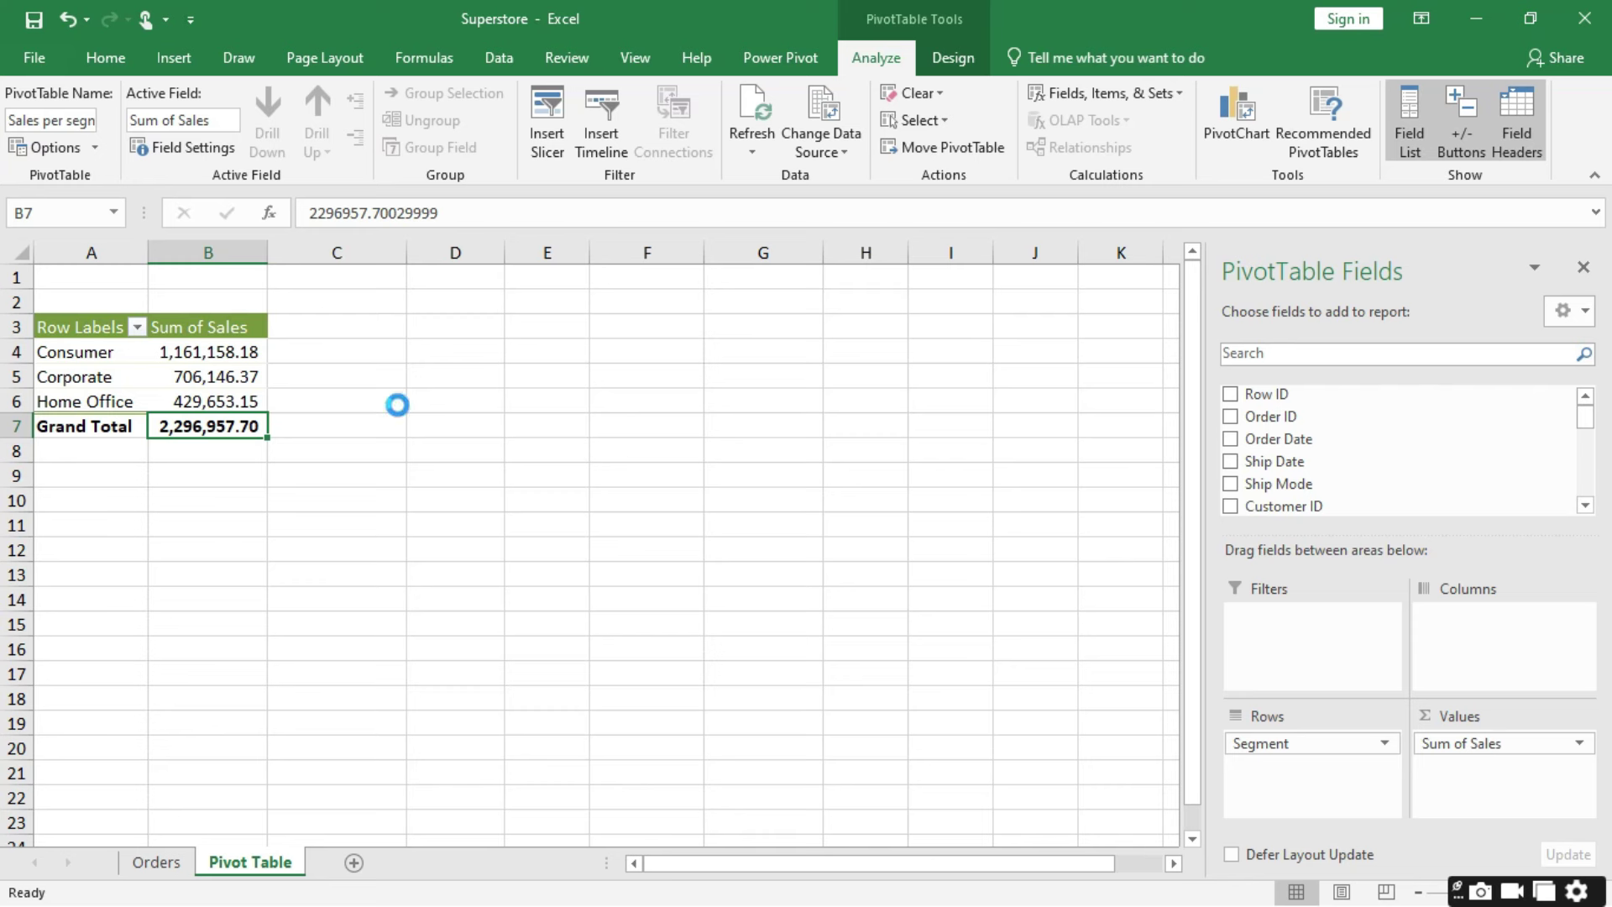
click(756, 104)
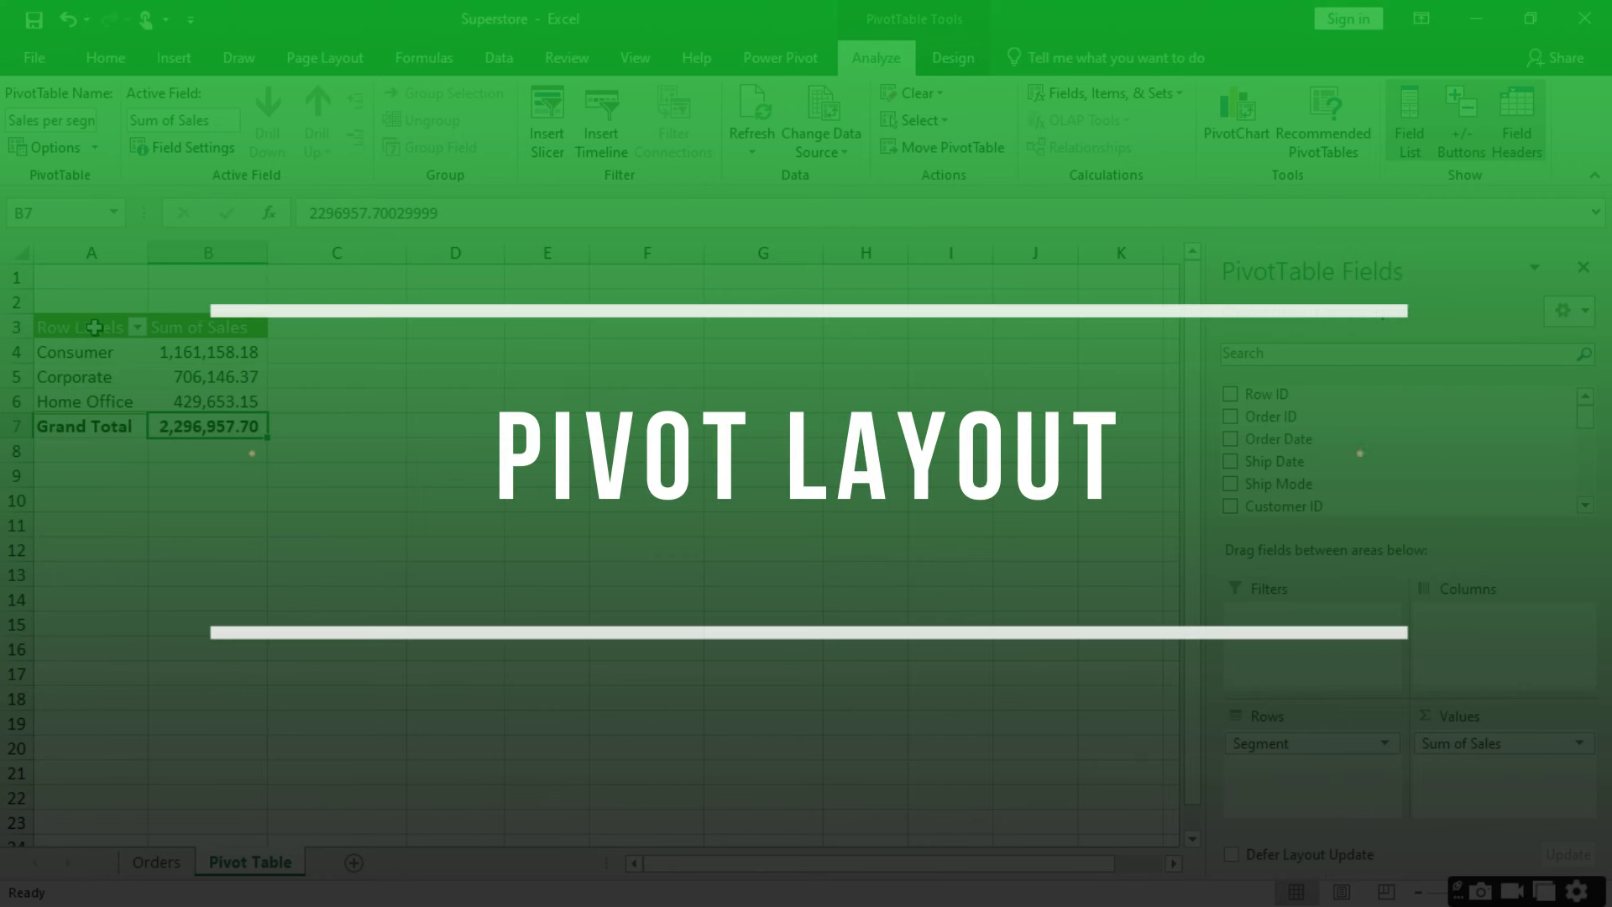
Step: Try a purple Medium style on the segment sales pivot table, followed by a blue Medium style with black header and total rows
drag(94, 328, 207, 413)
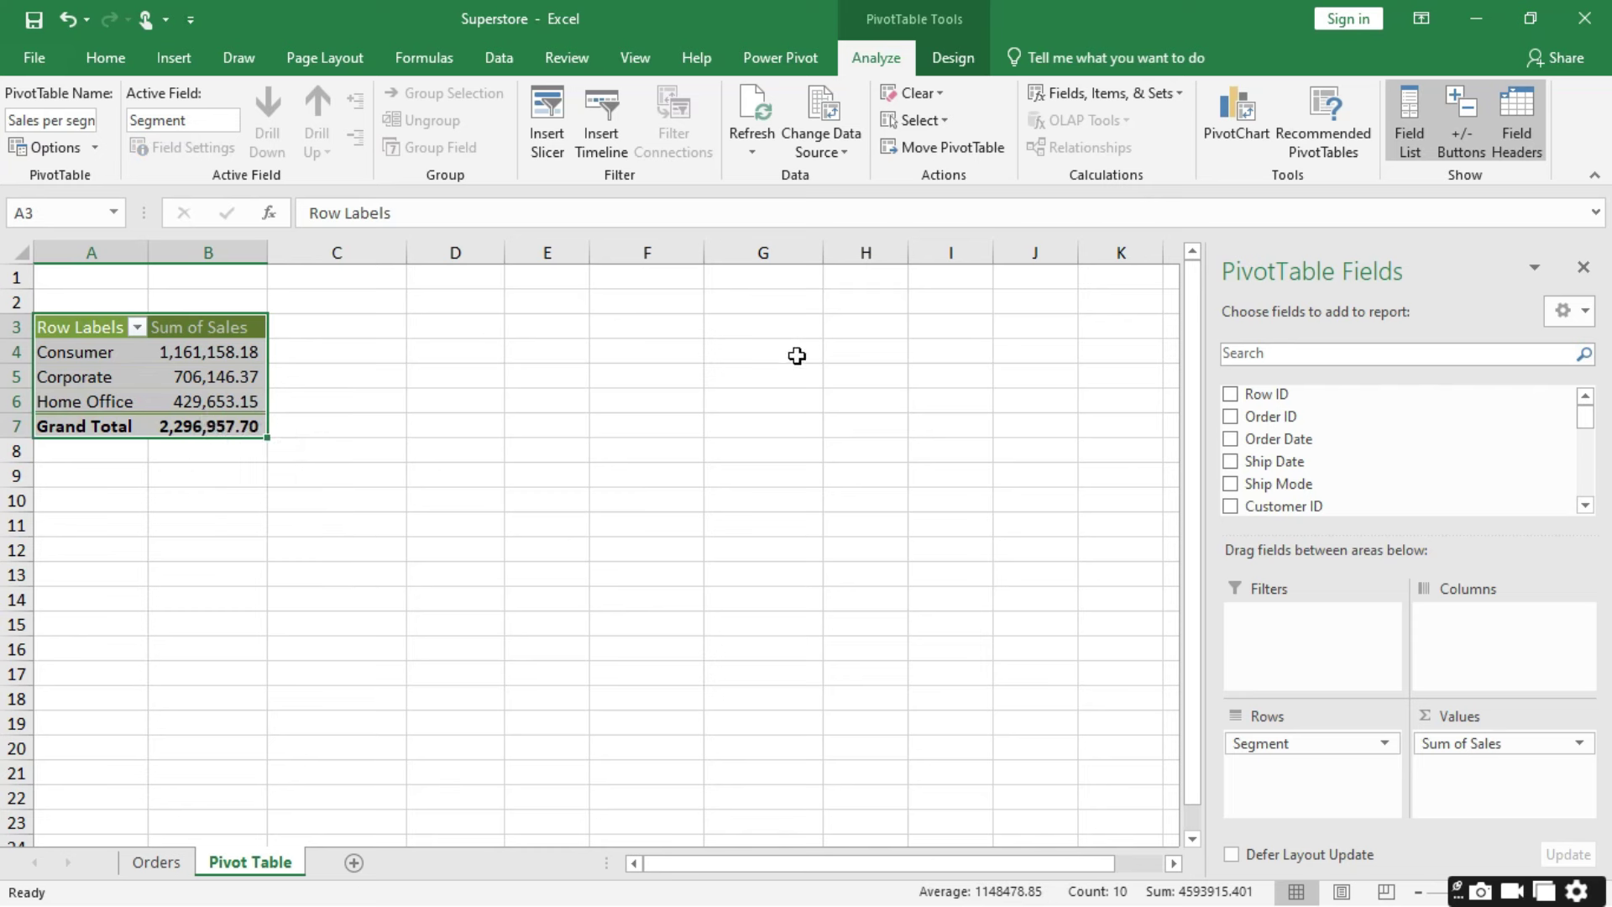
click(949, 59)
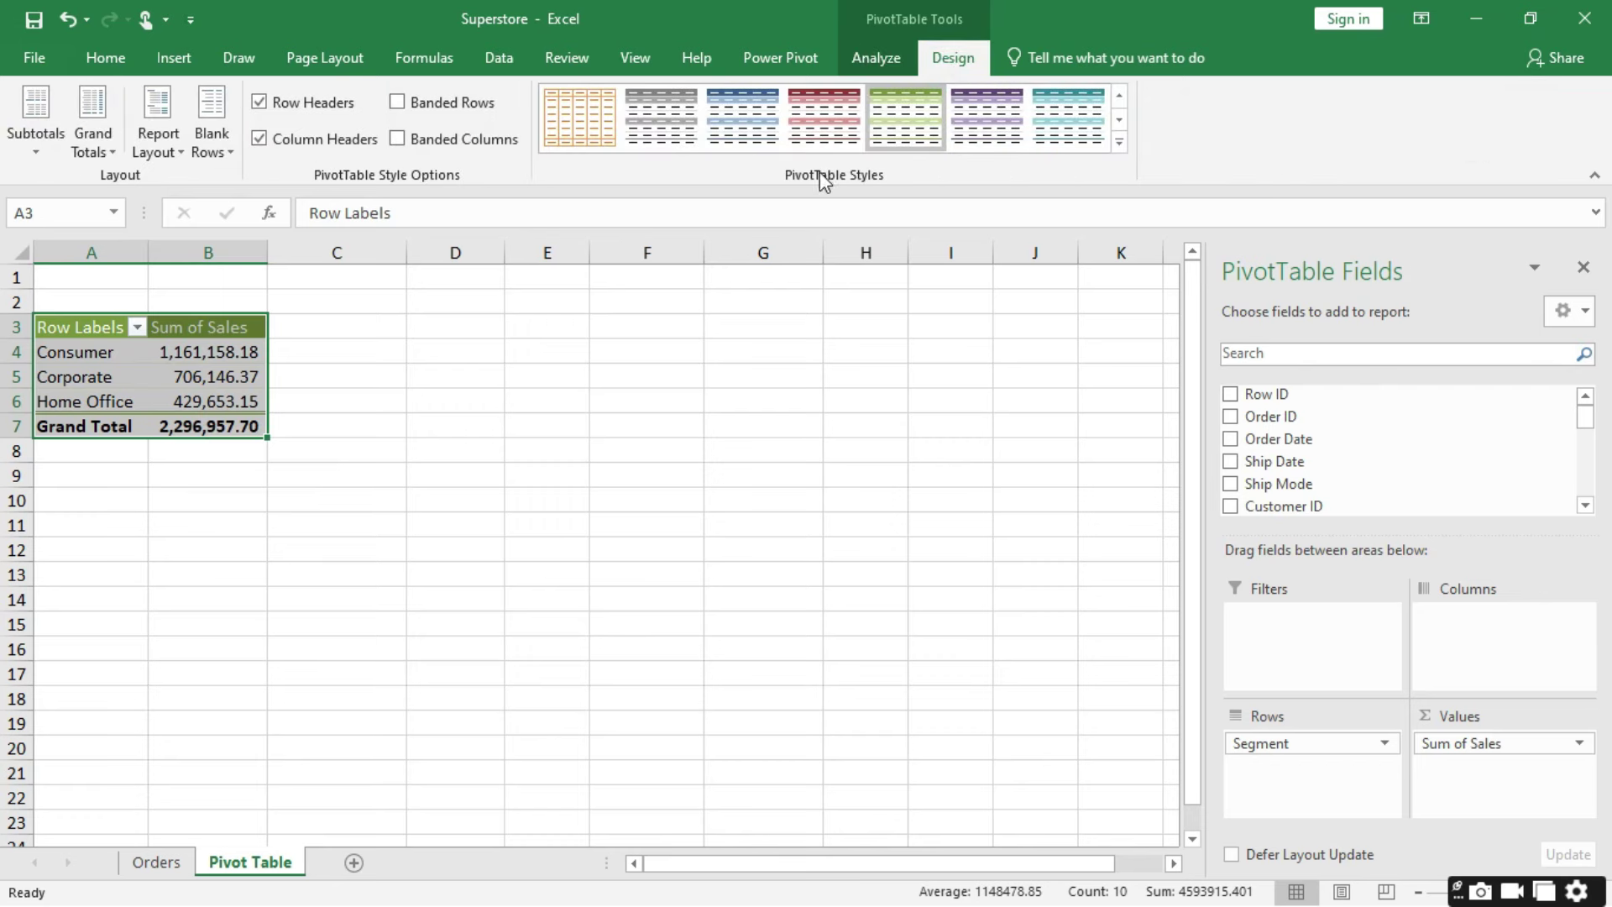
click(1119, 144)
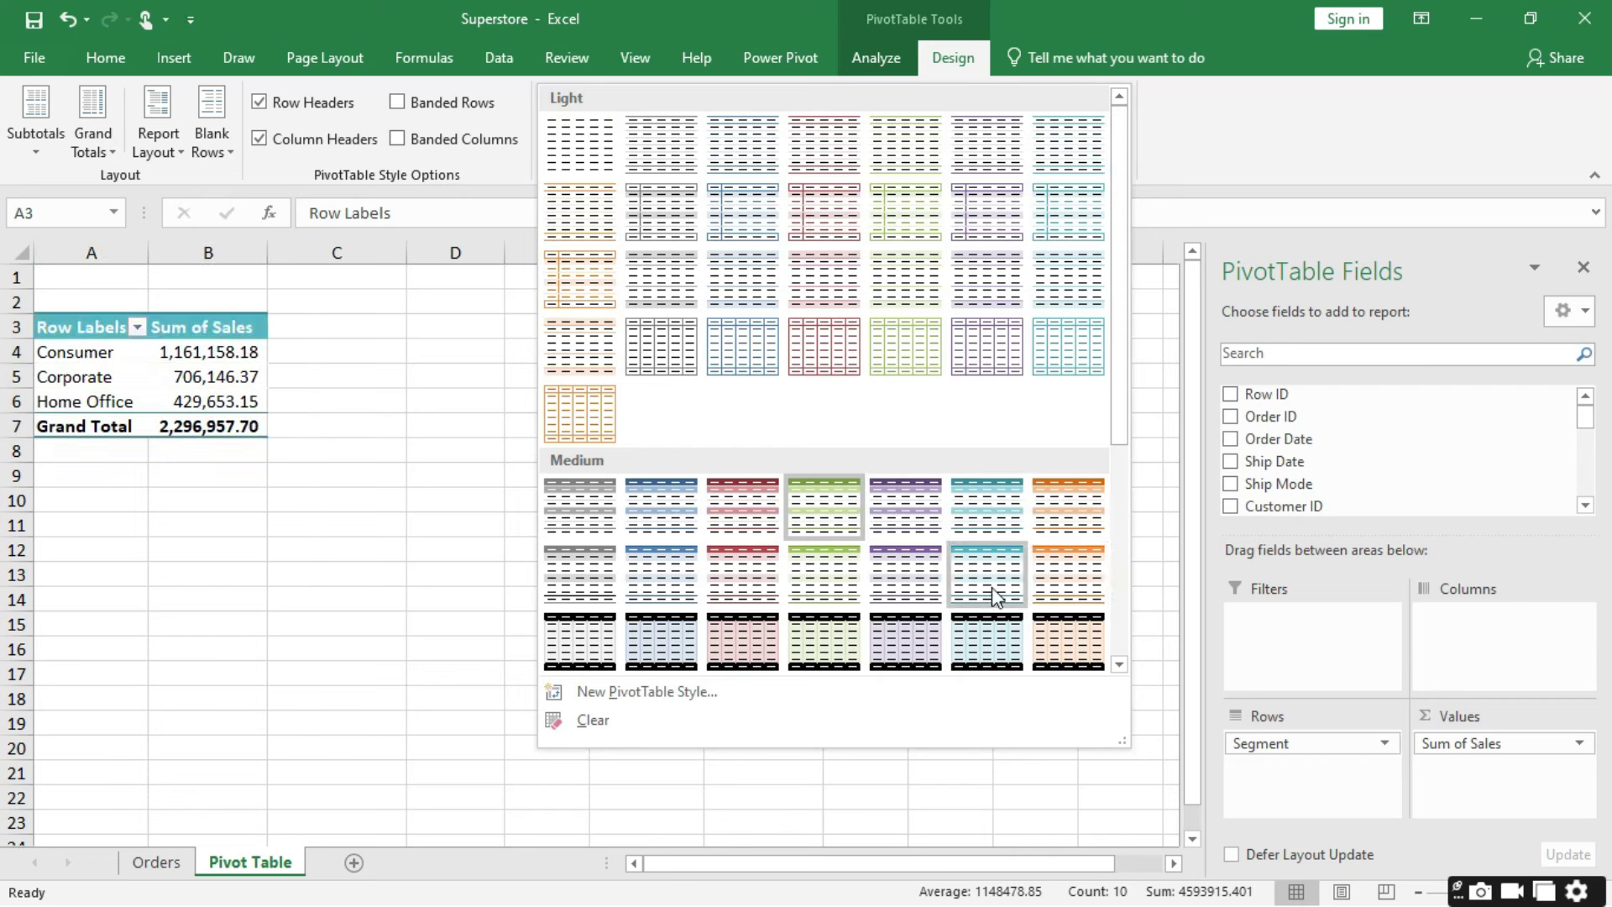
click(904, 507)
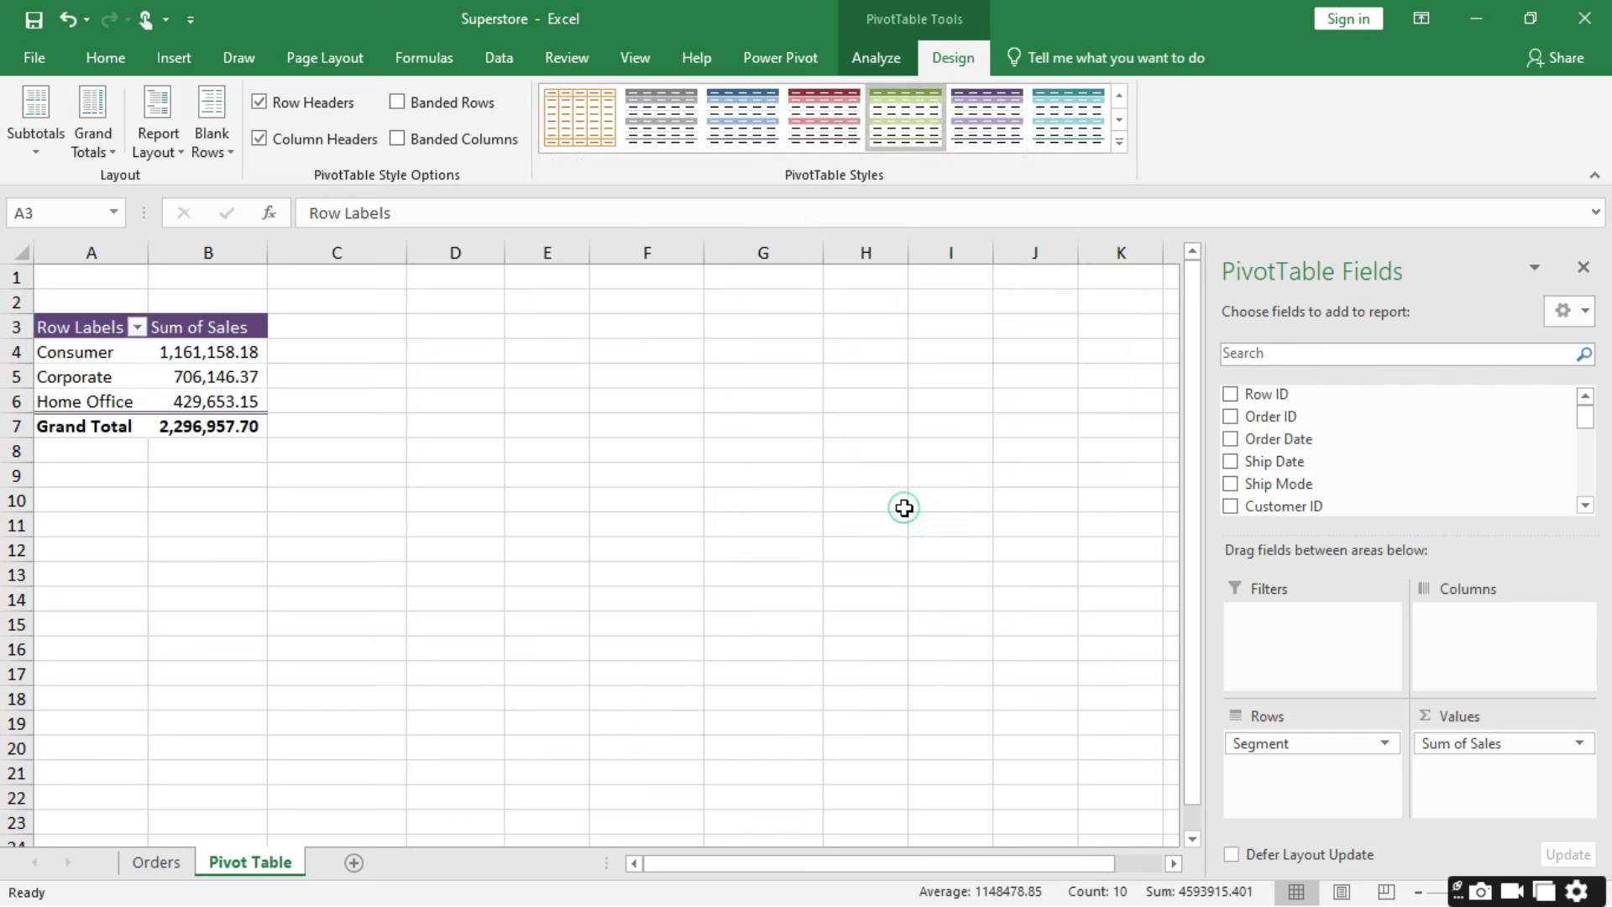
click(1120, 145)
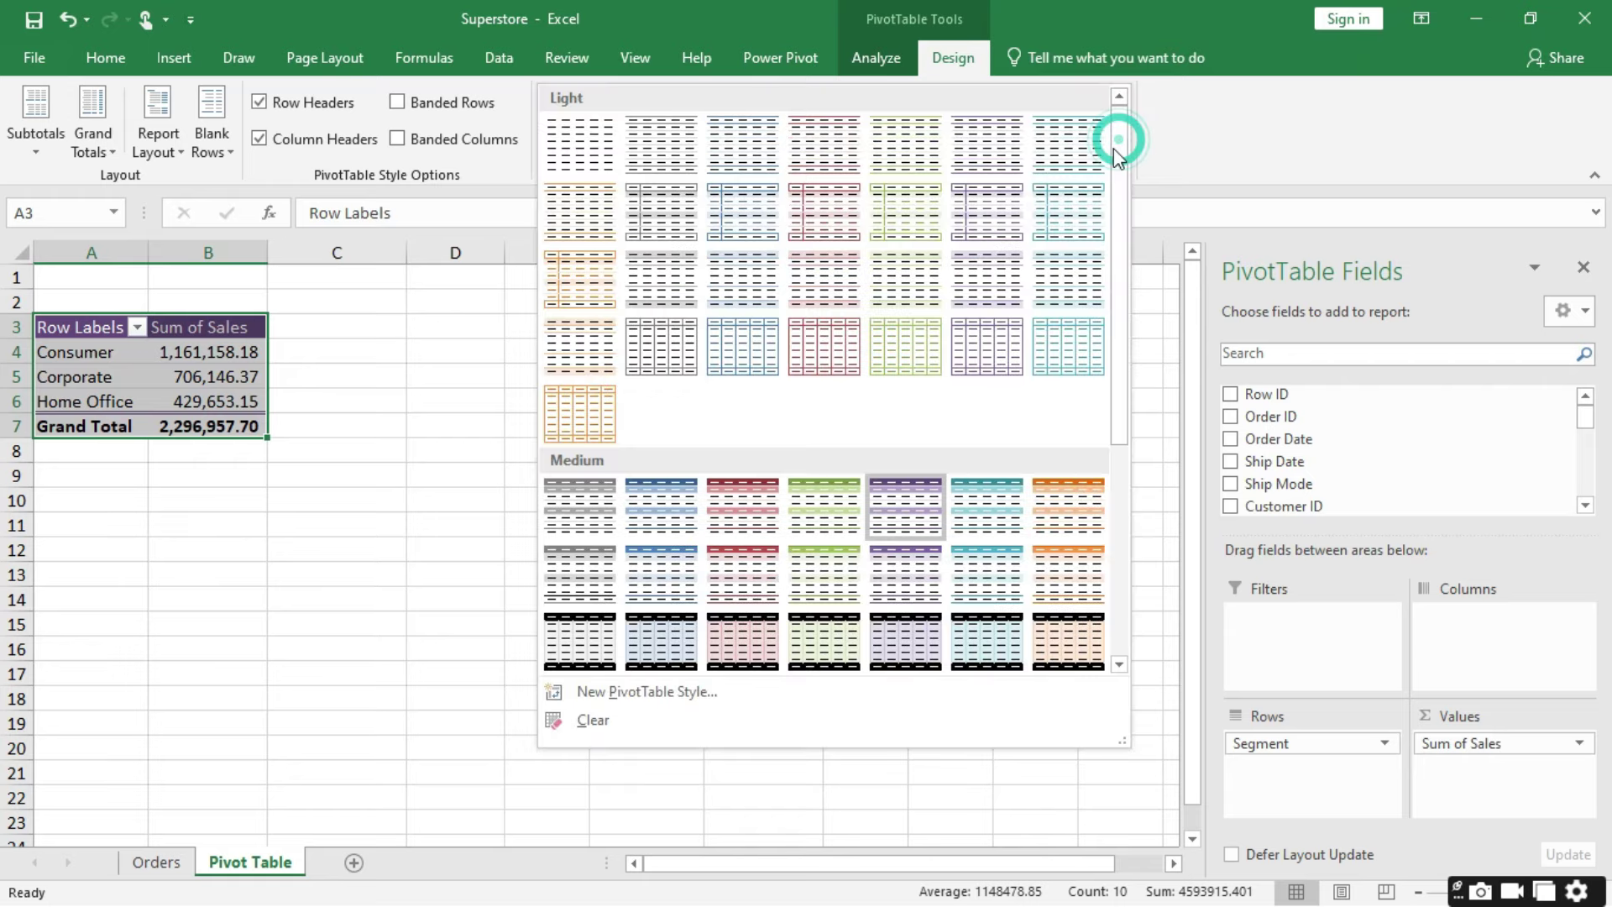
click(662, 642)
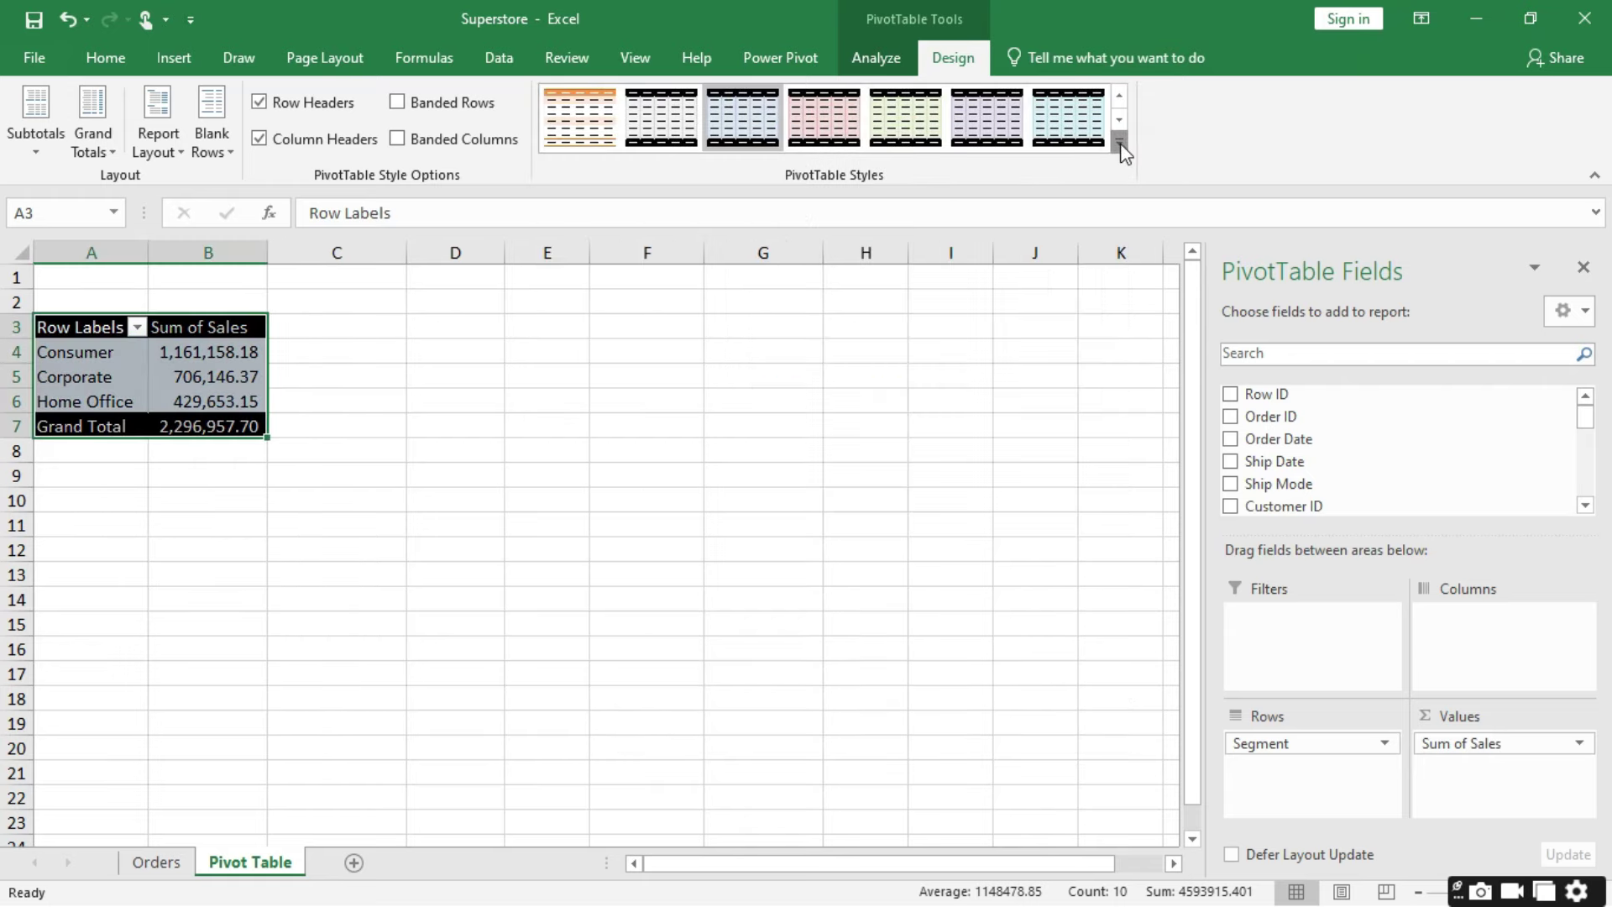
click(1120, 144)
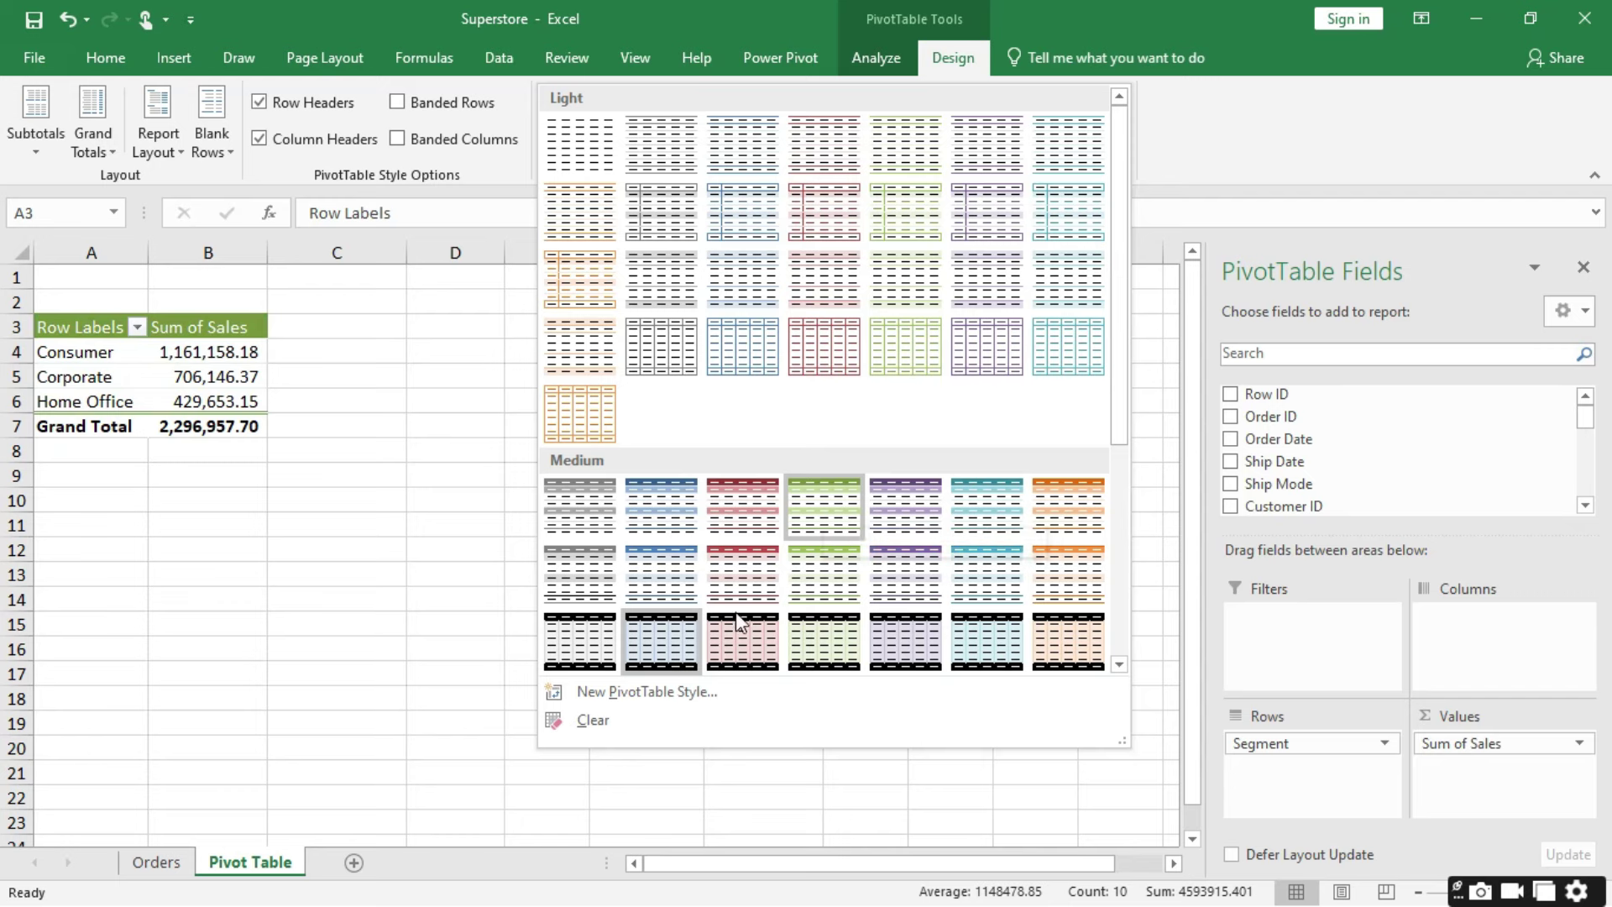
click(636, 687)
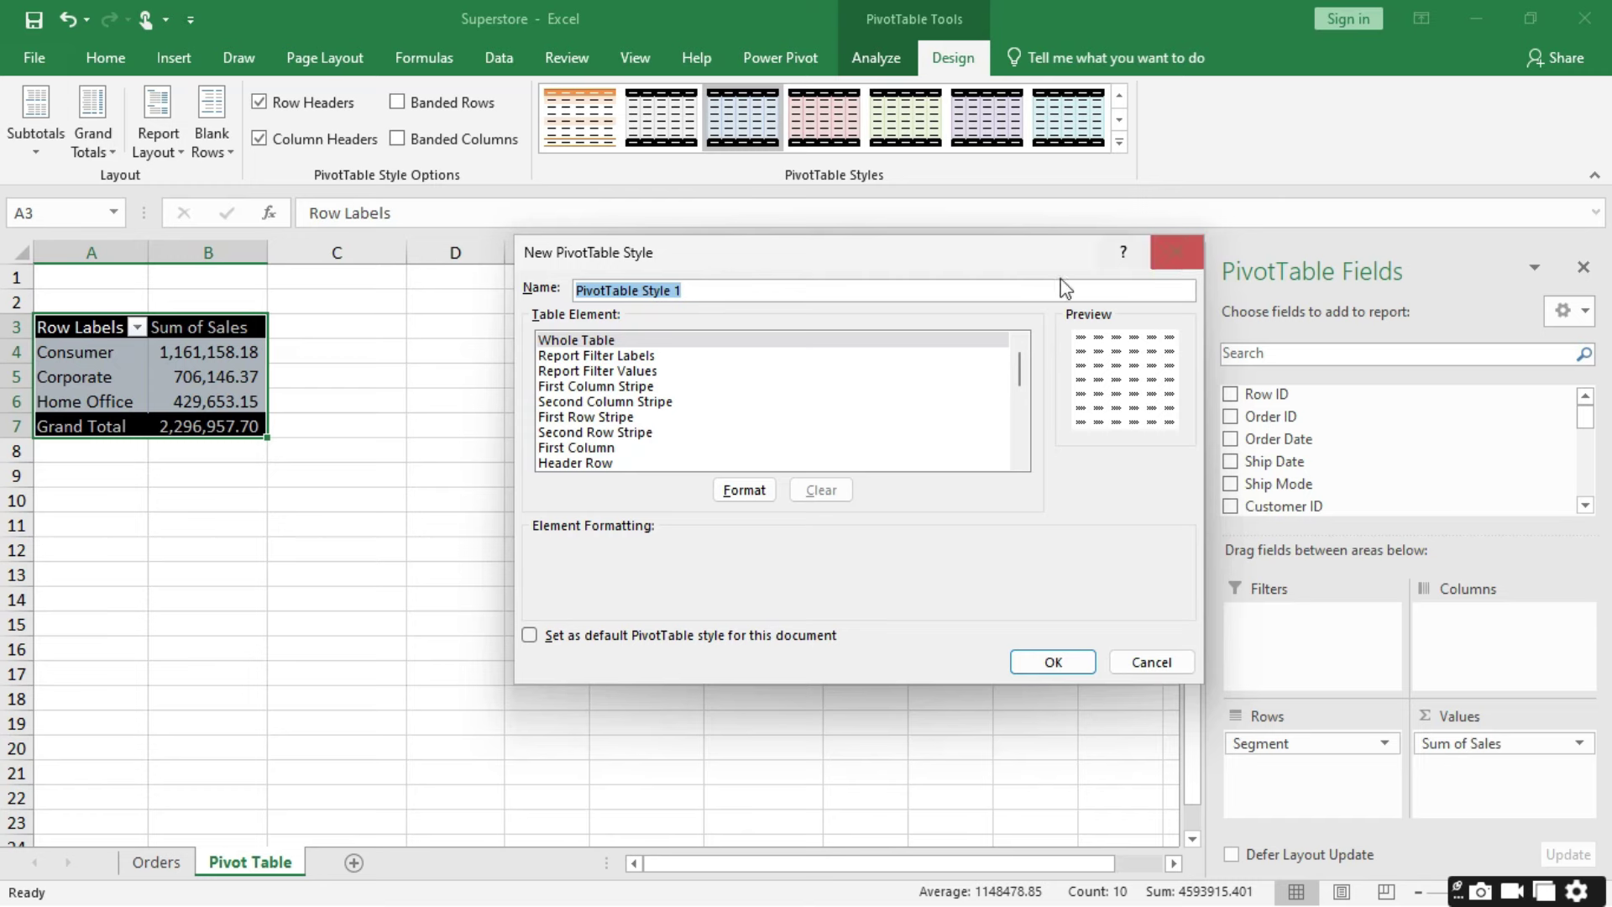
click(1182, 260)
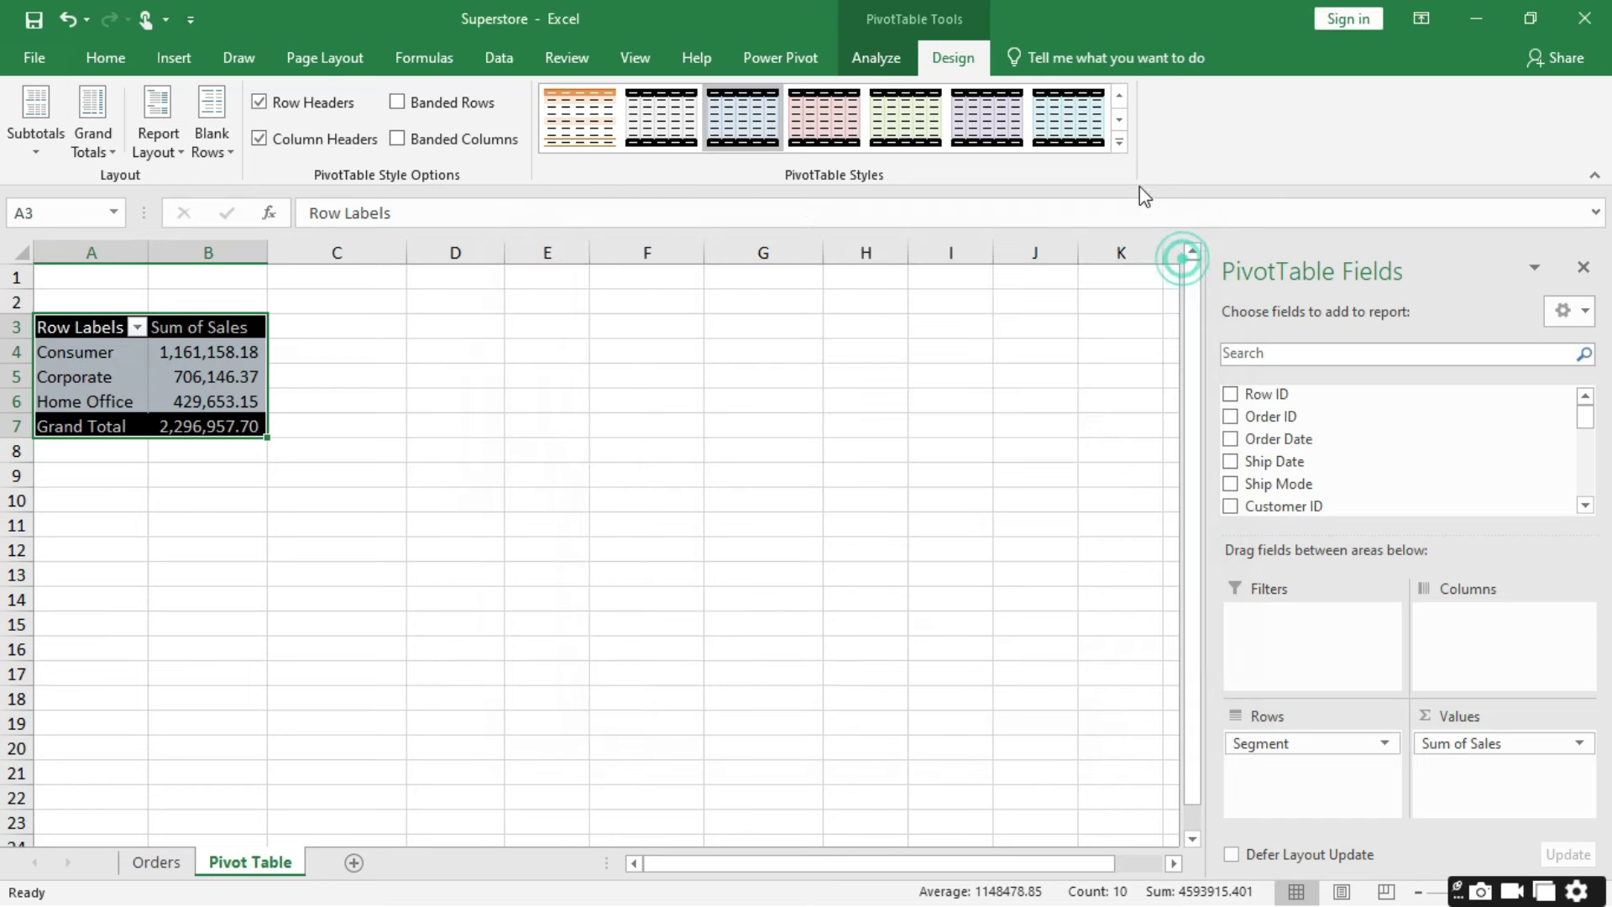
Step: Apply the green style from the first row of Medium styles to the pivot table
click(1116, 136)
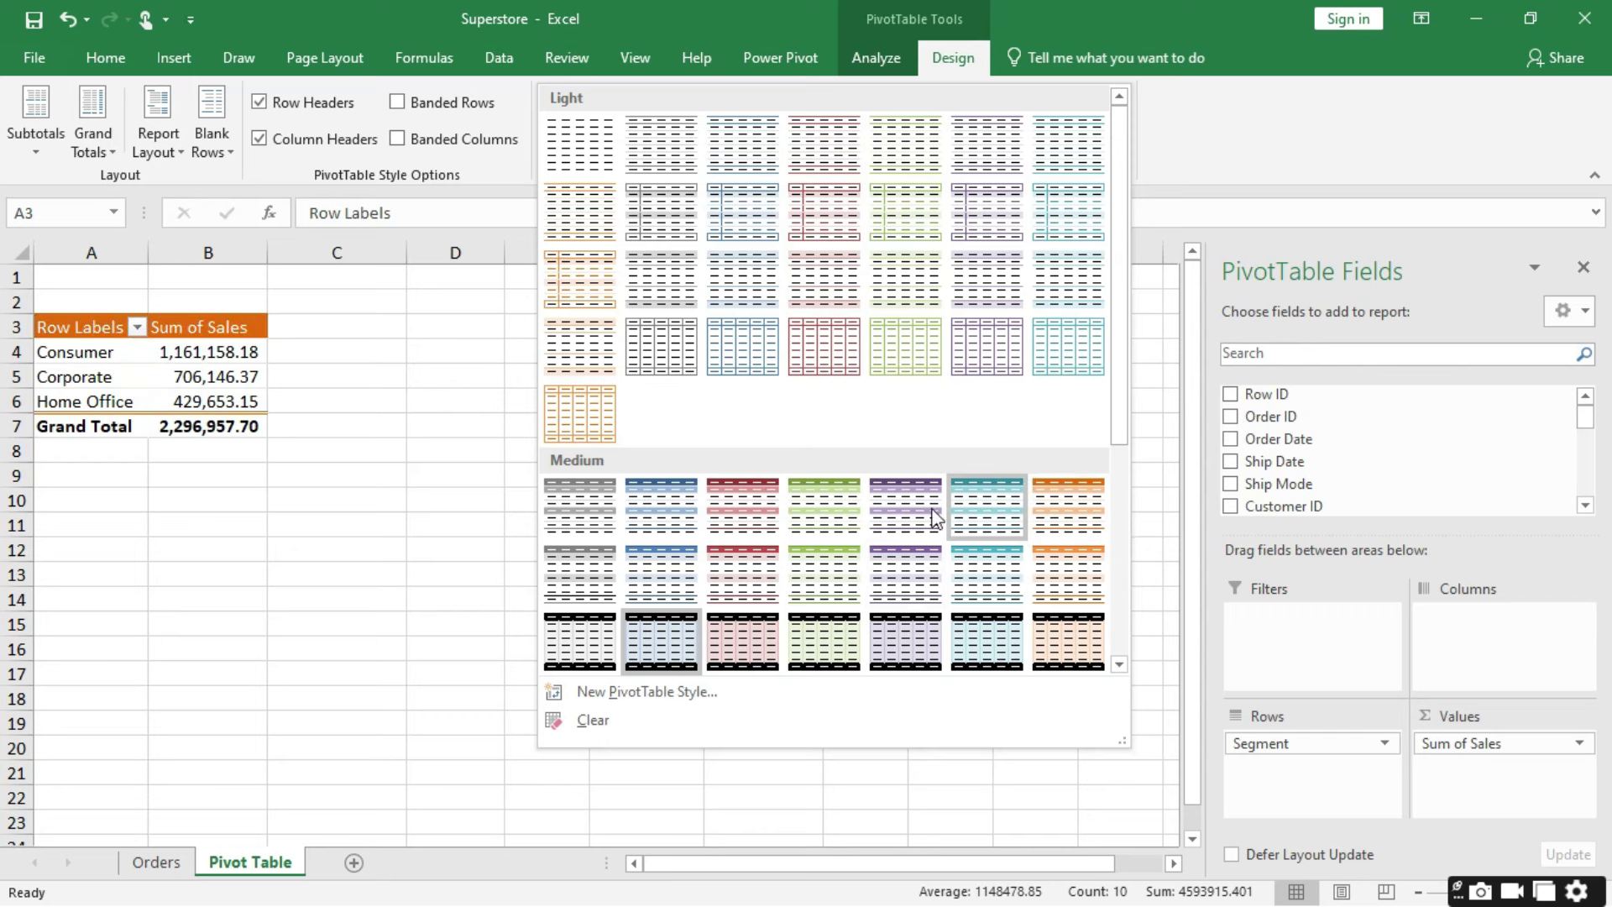
click(821, 499)
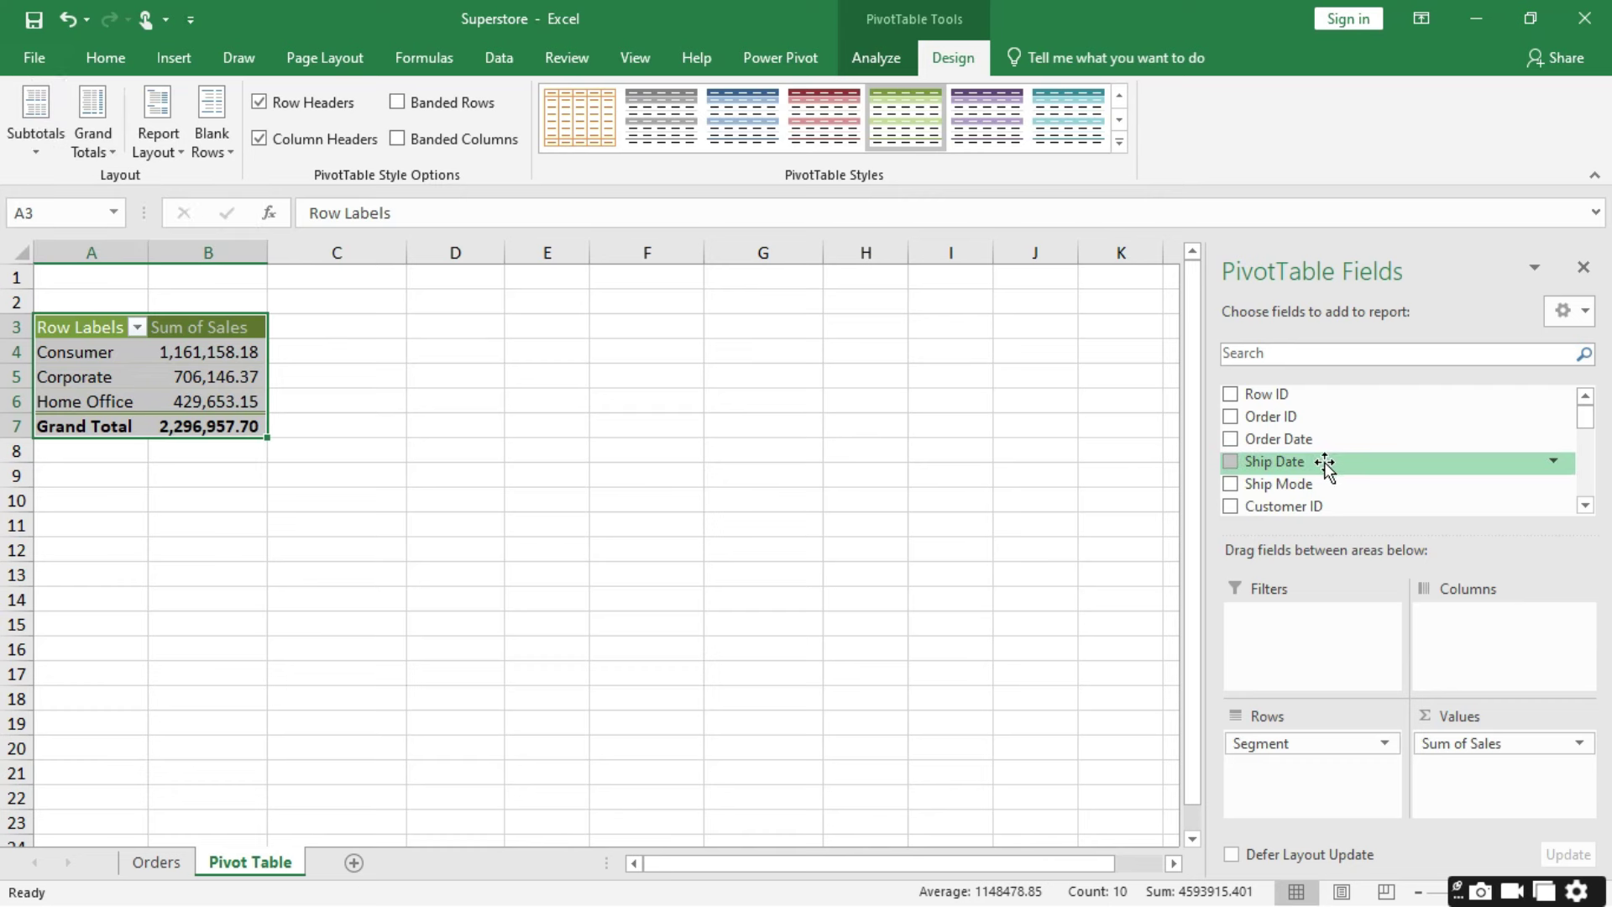
Step: Search the pivot fields for "cat" and add Category to the rows below Segment
scroll(1314, 461, down, 2)
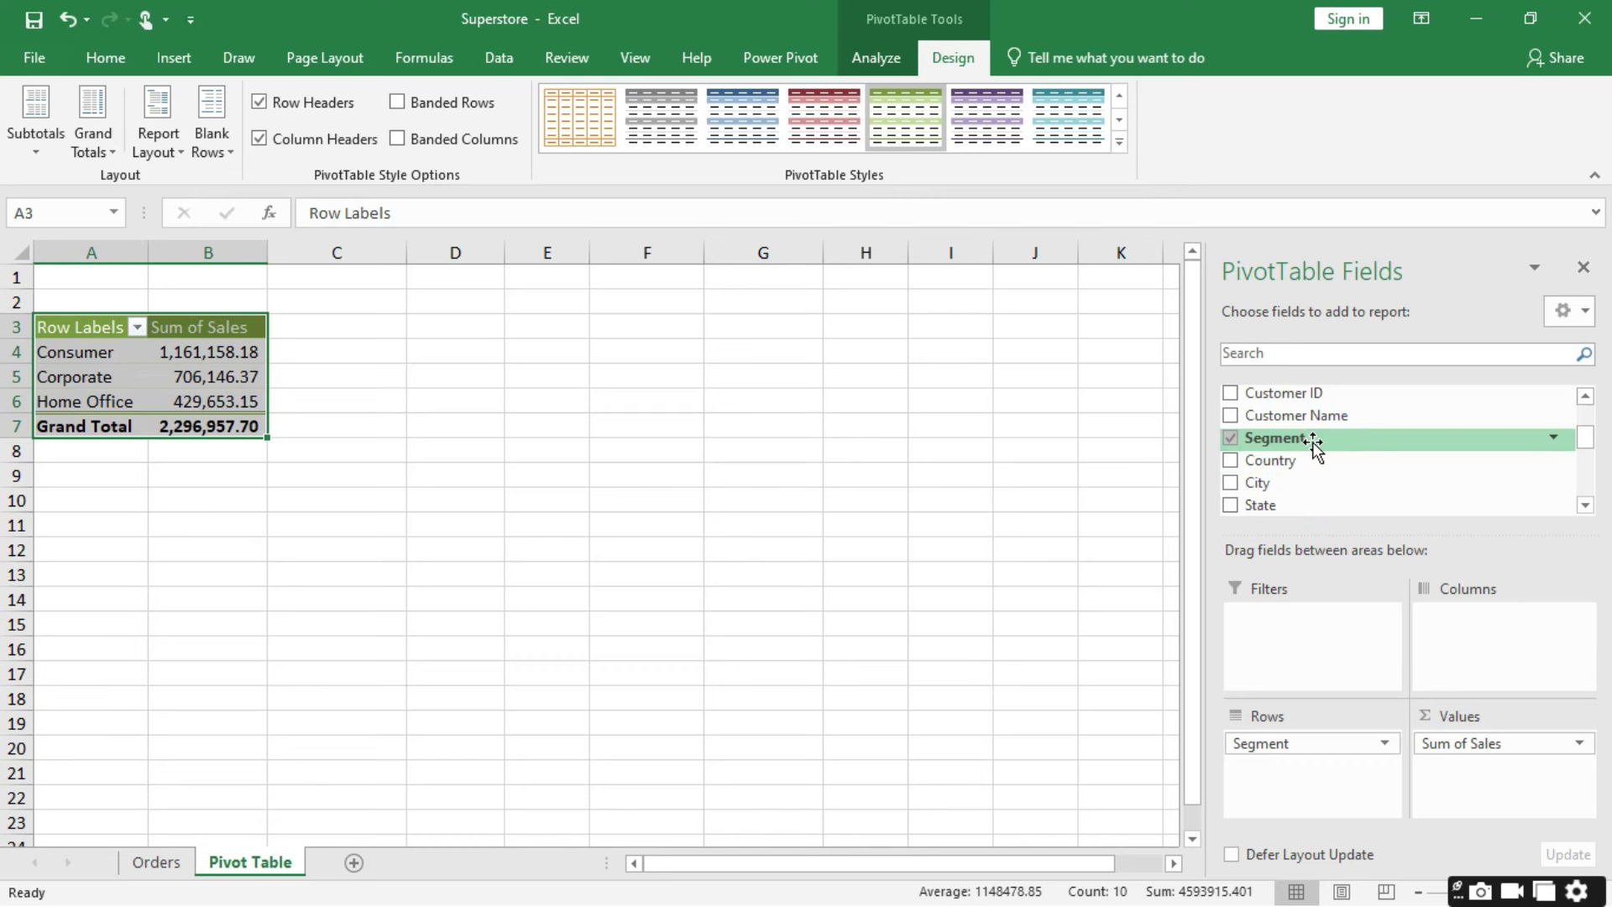
scroll(1314, 449, up, 2)
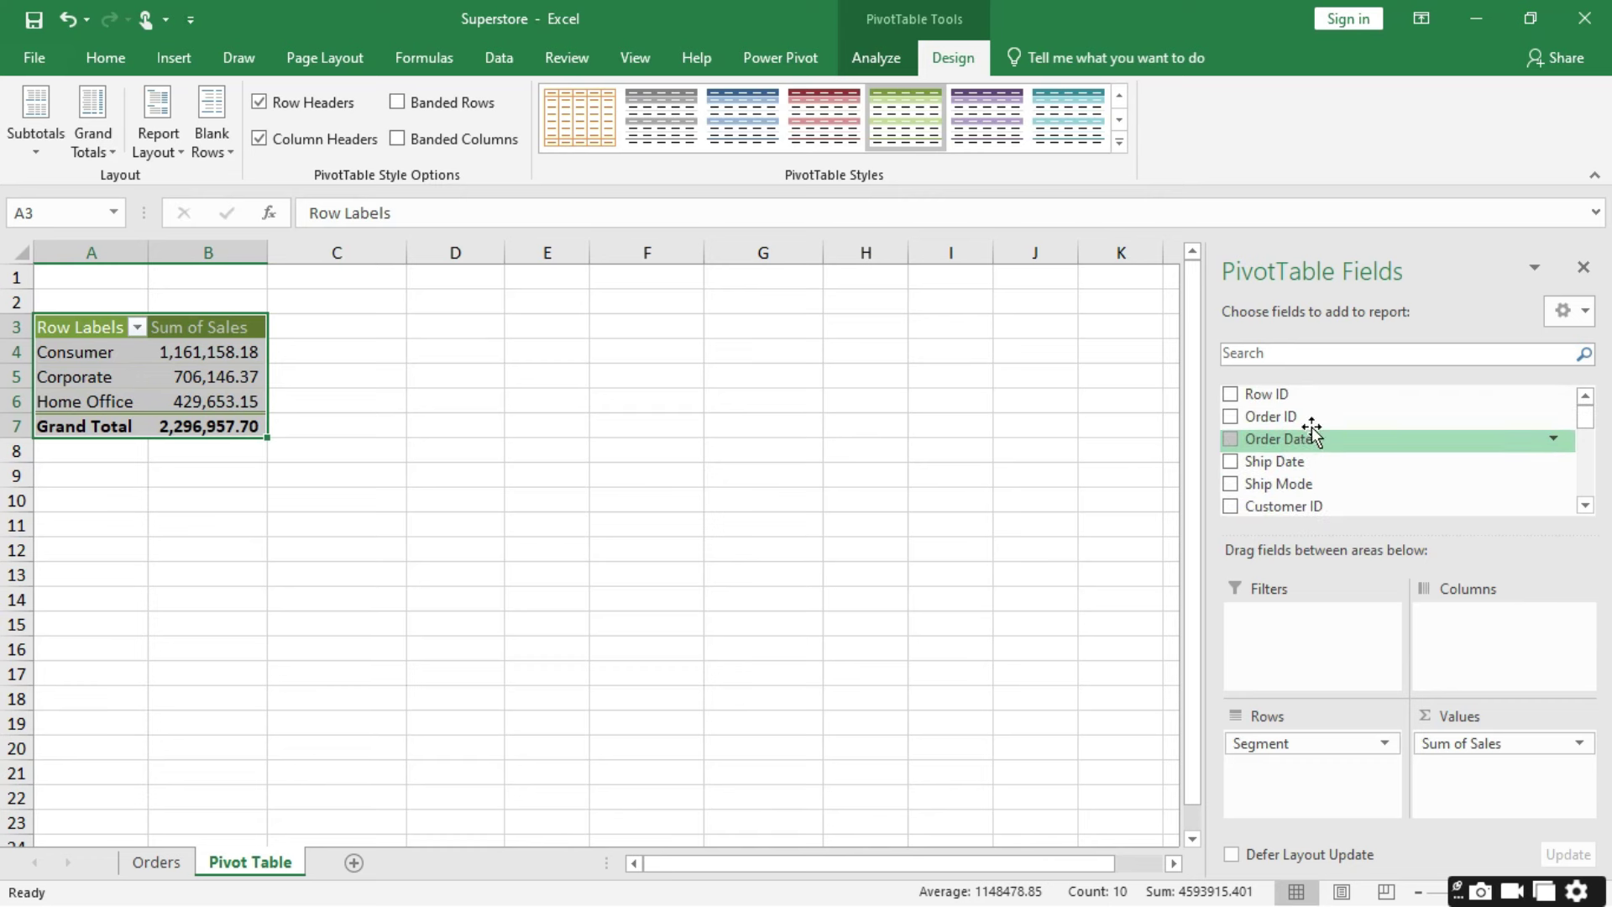
click(1305, 356)
text(cat)
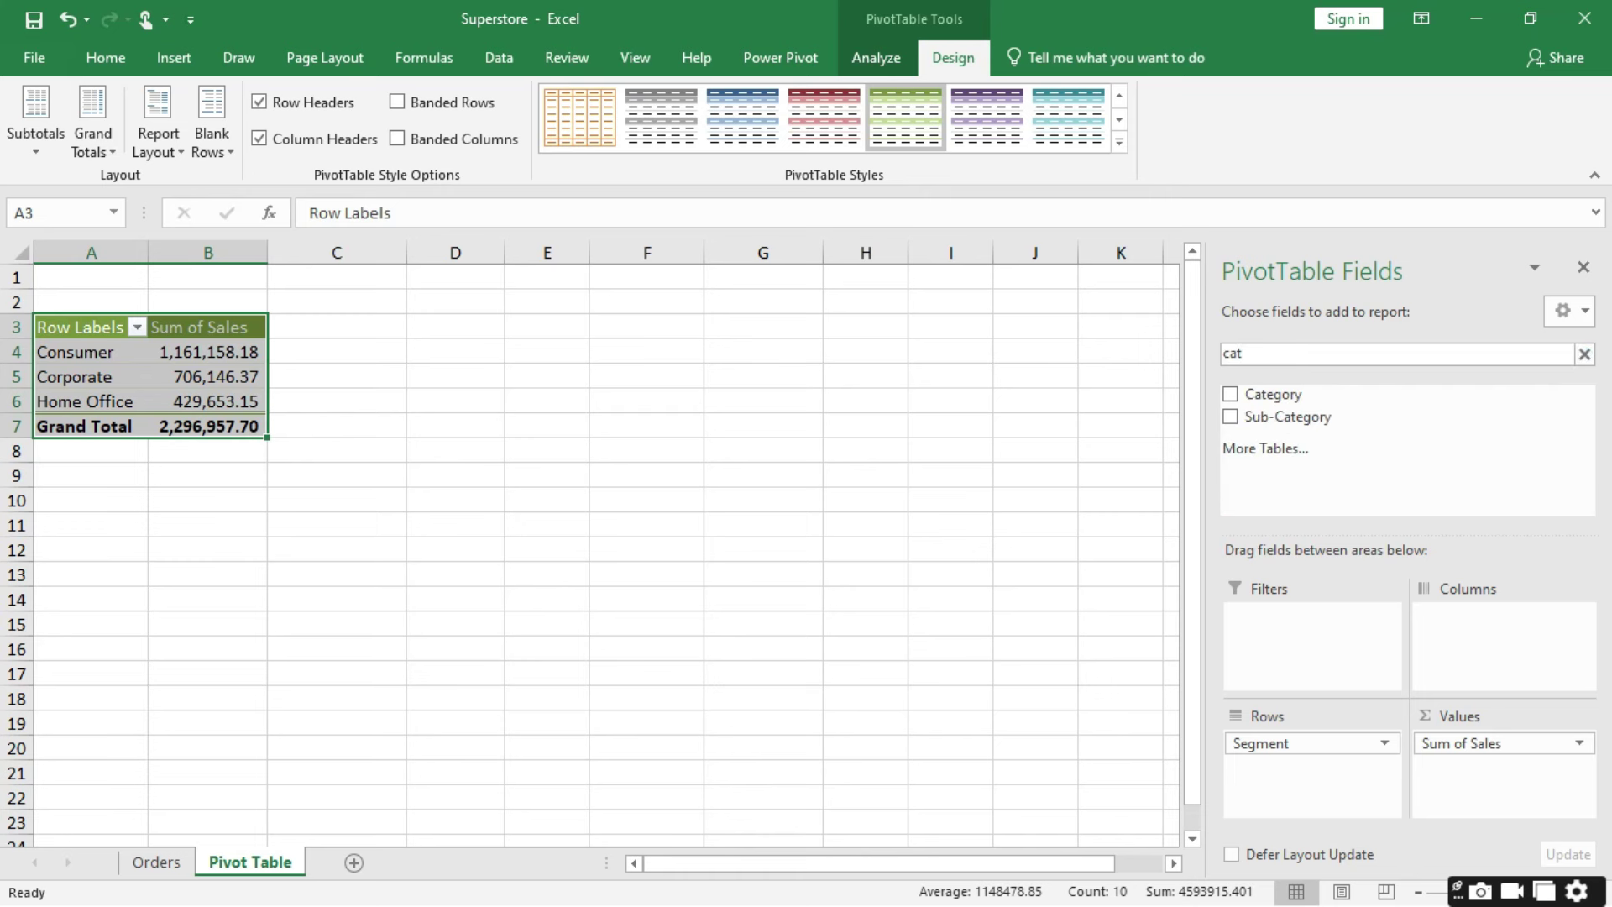
drag(1325, 392, 1289, 761)
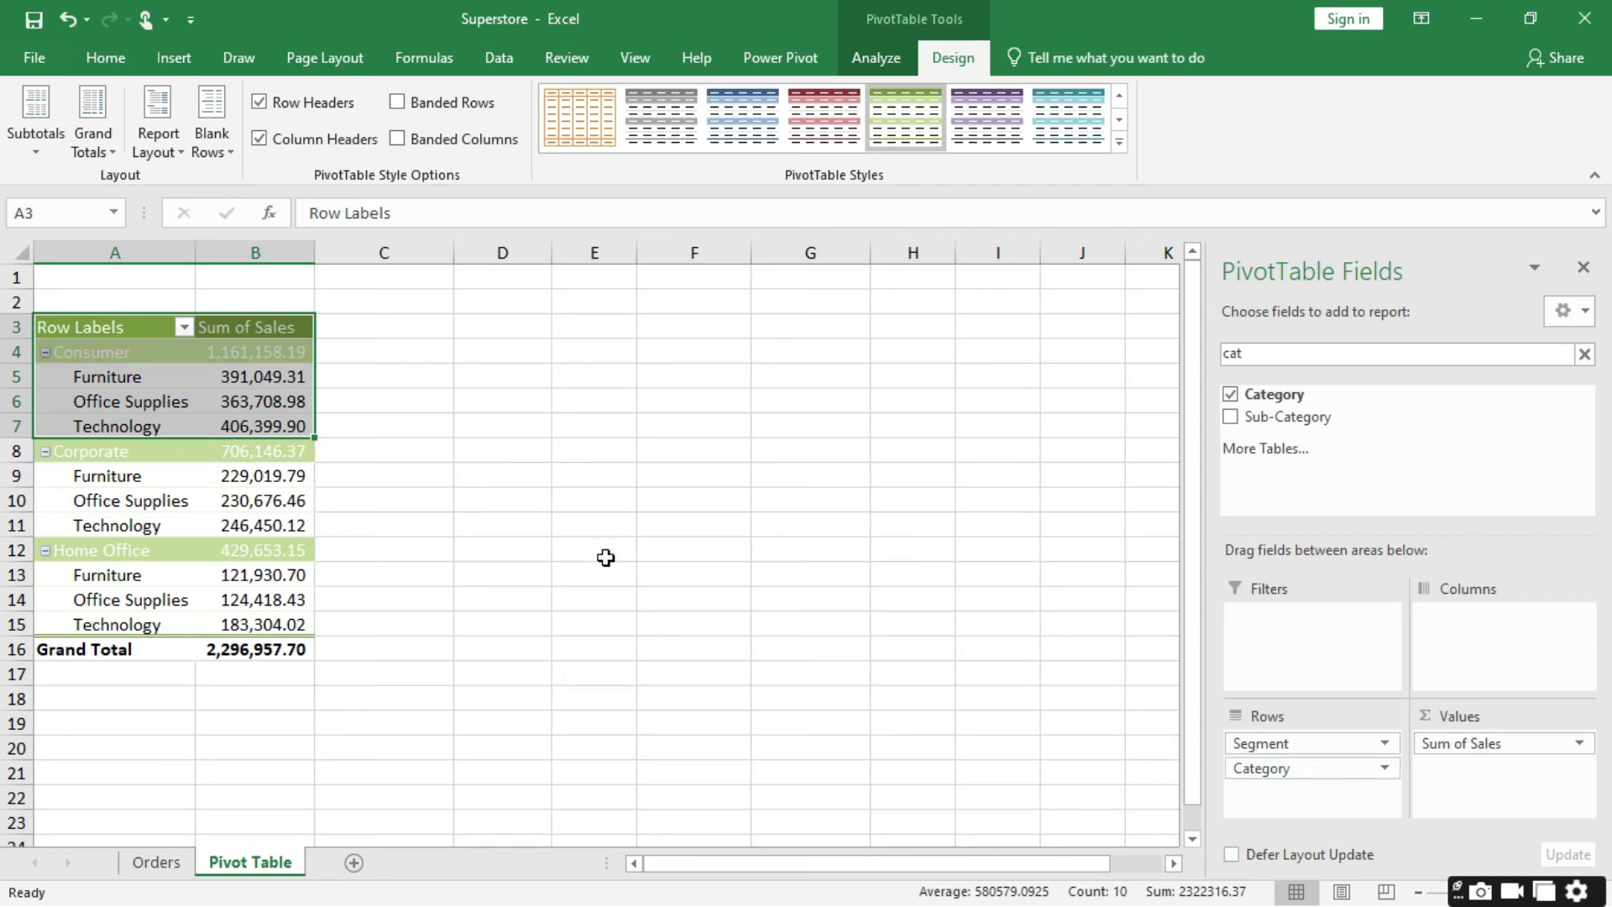
click(382, 491)
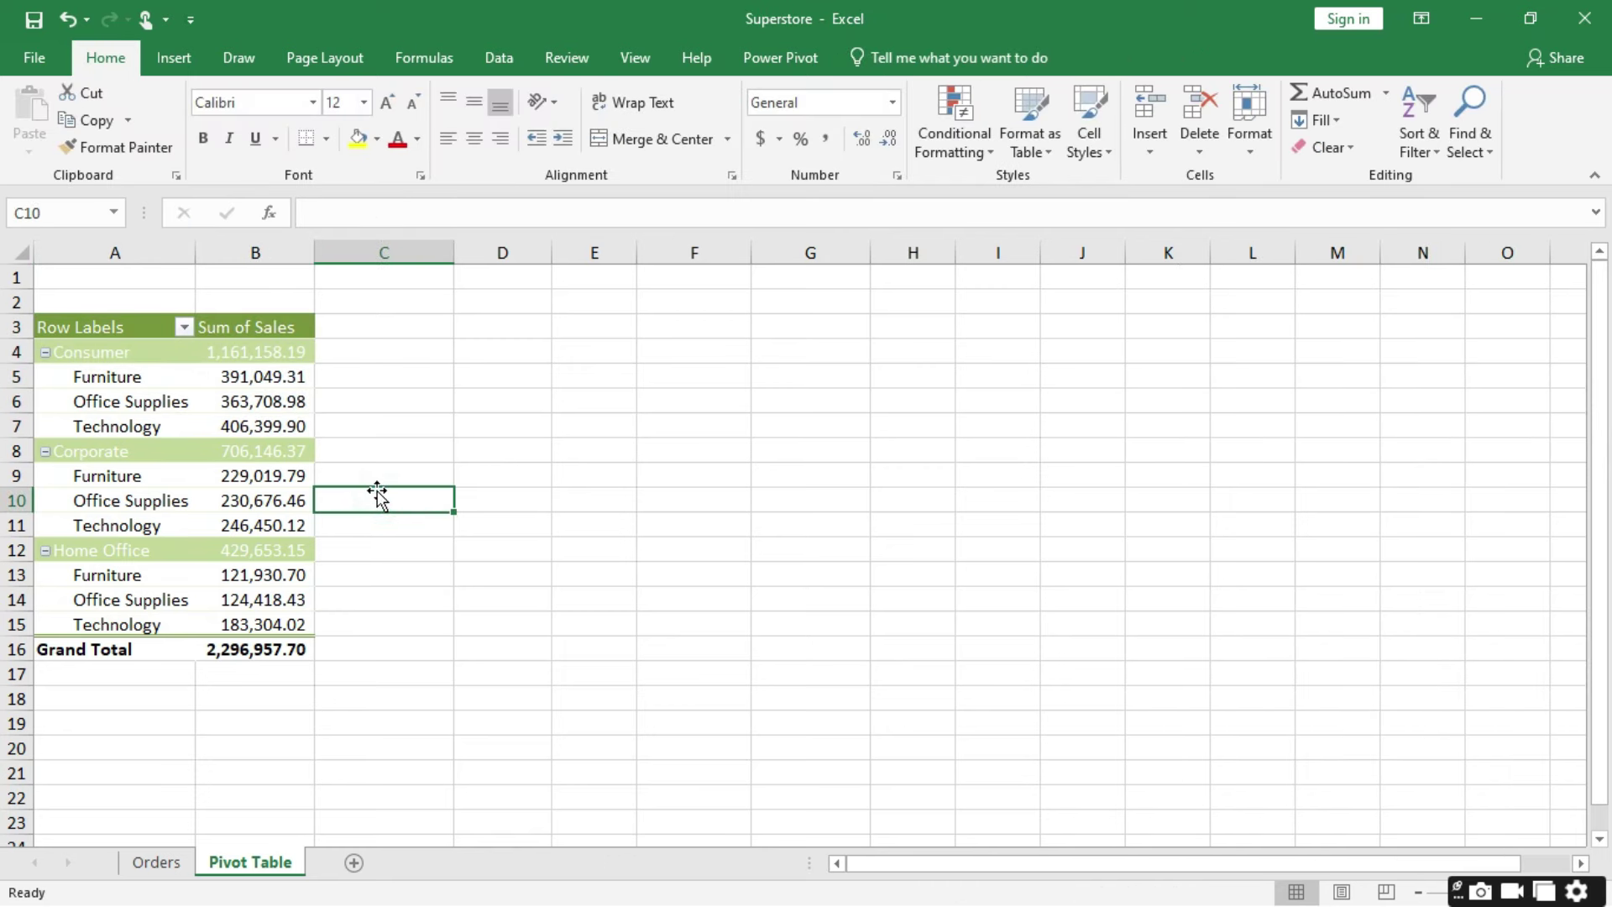
Step: Hide the pivot table's segment subtotals, and after that show all subtotals at the bottom of each group
click(132, 361)
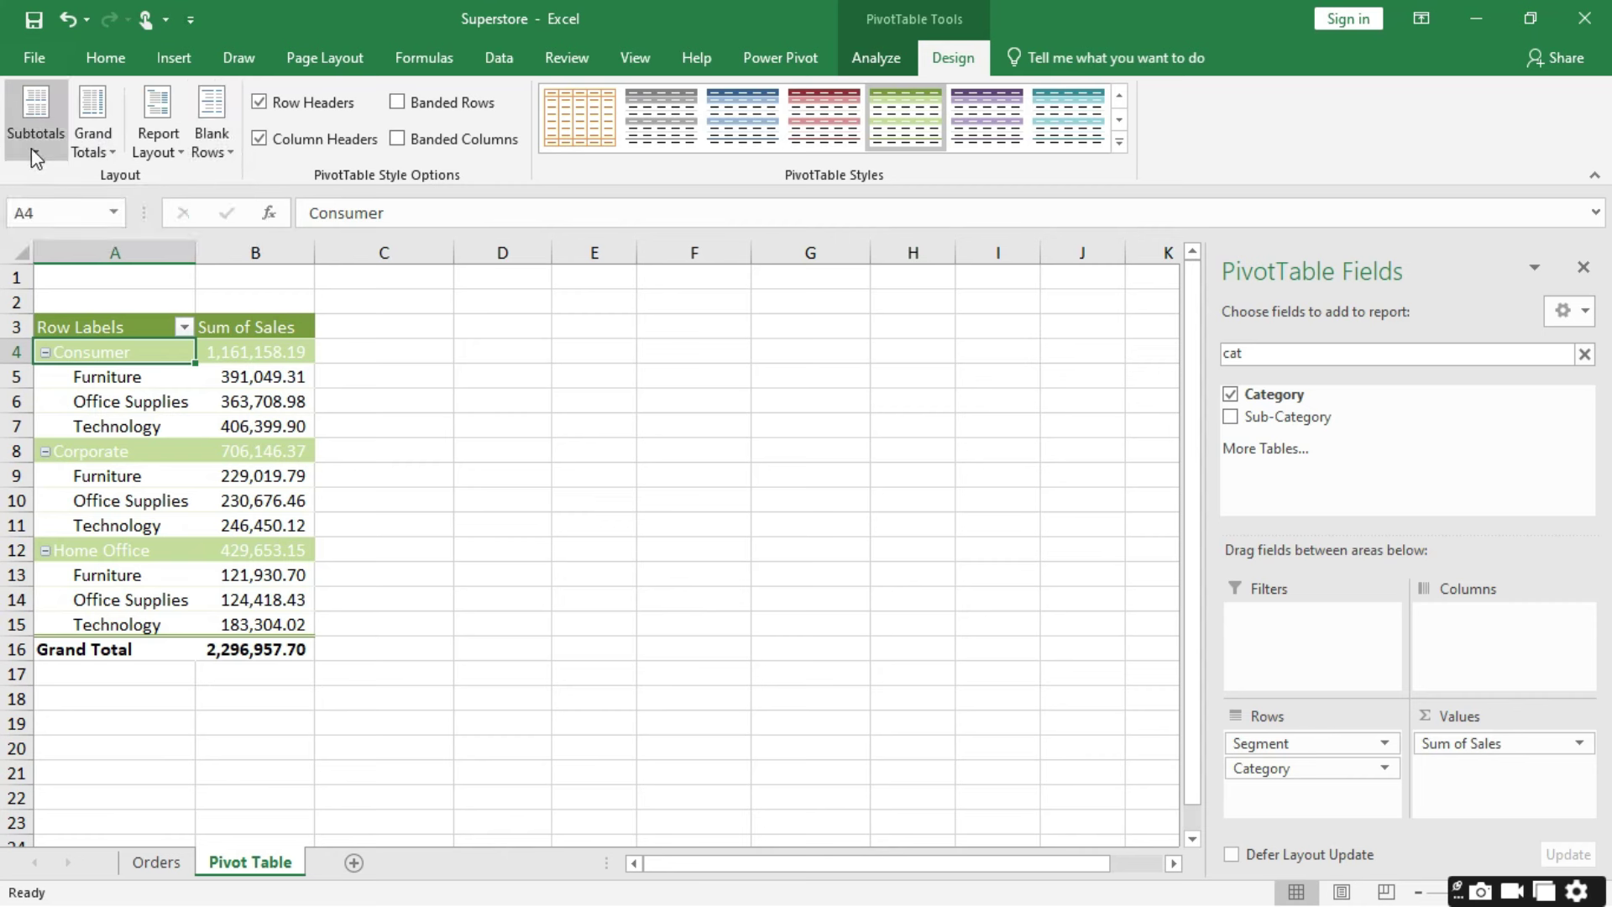
click(32, 148)
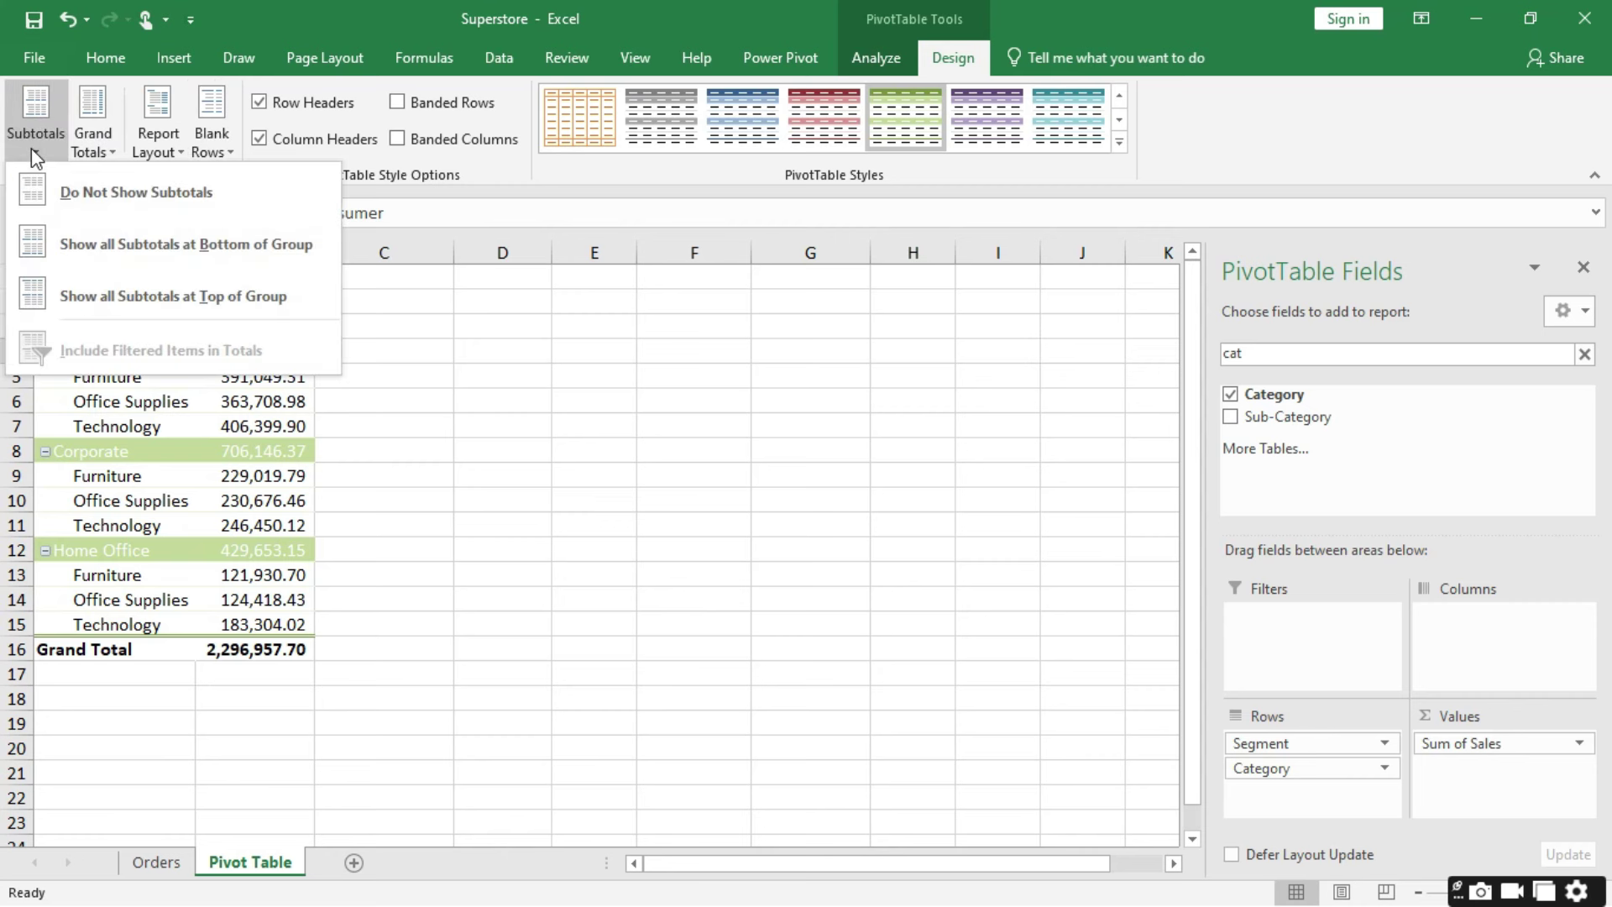
click(102, 194)
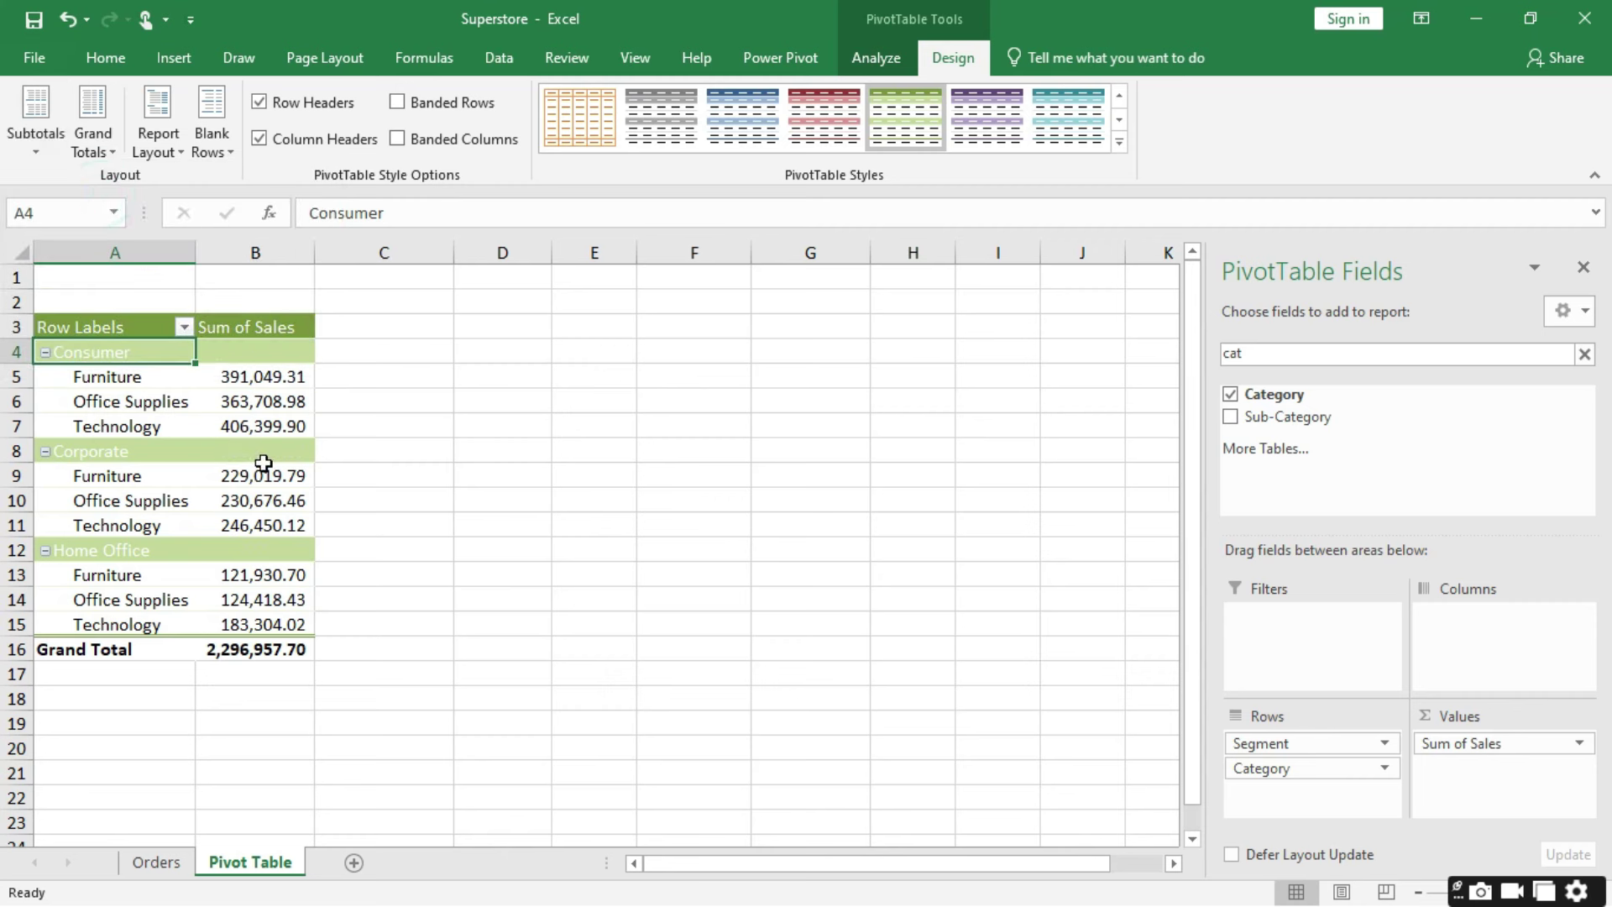
click(34, 154)
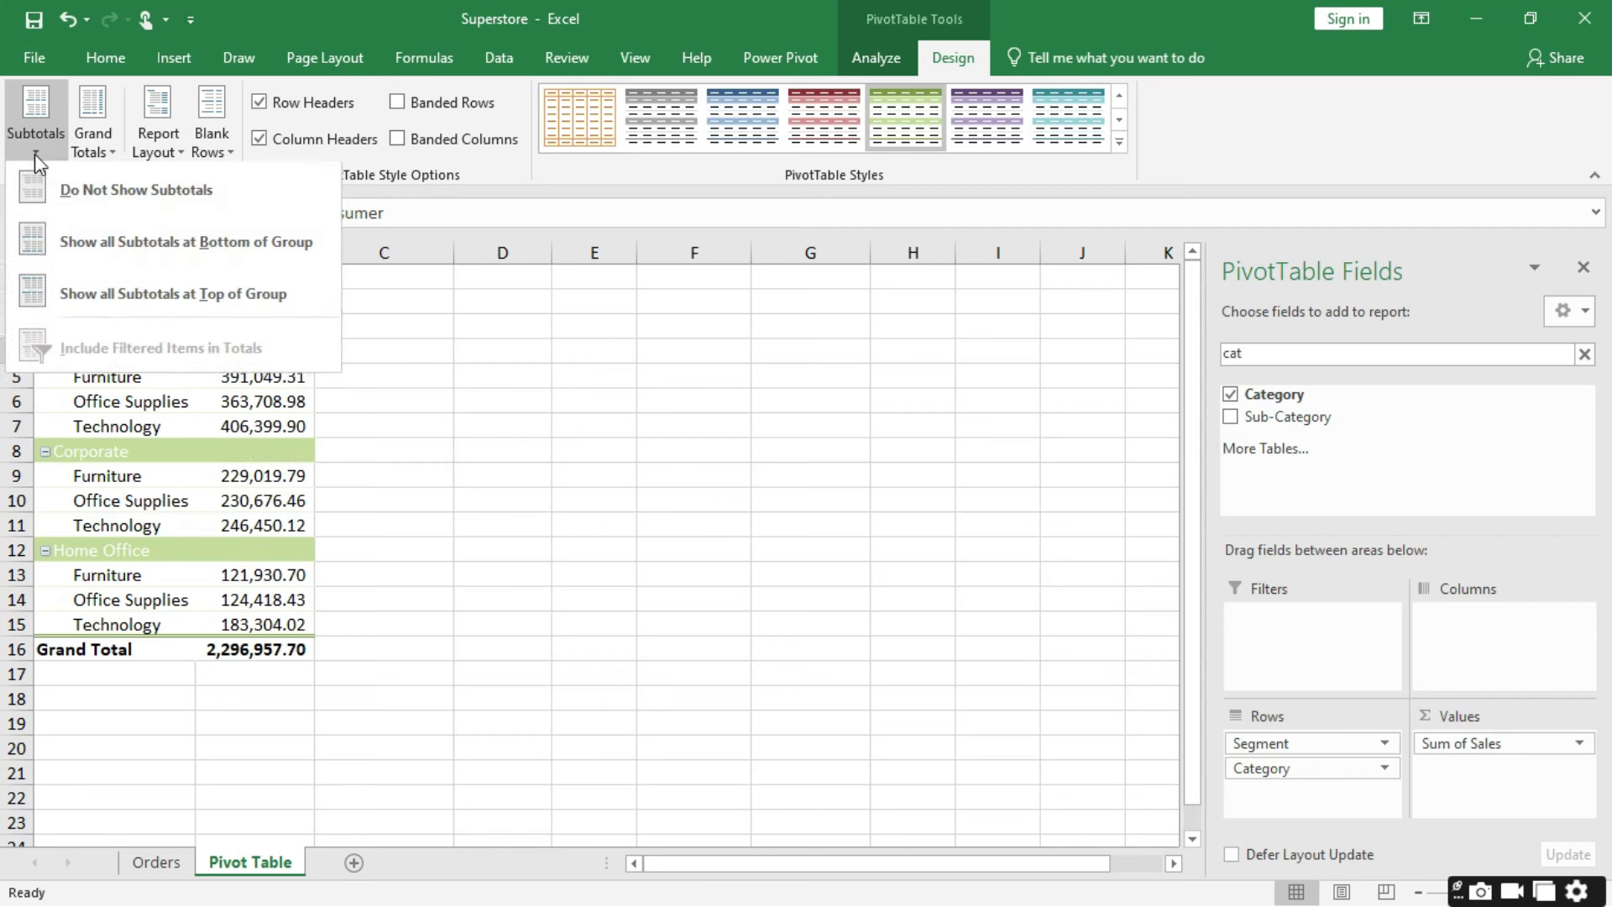
click(179, 252)
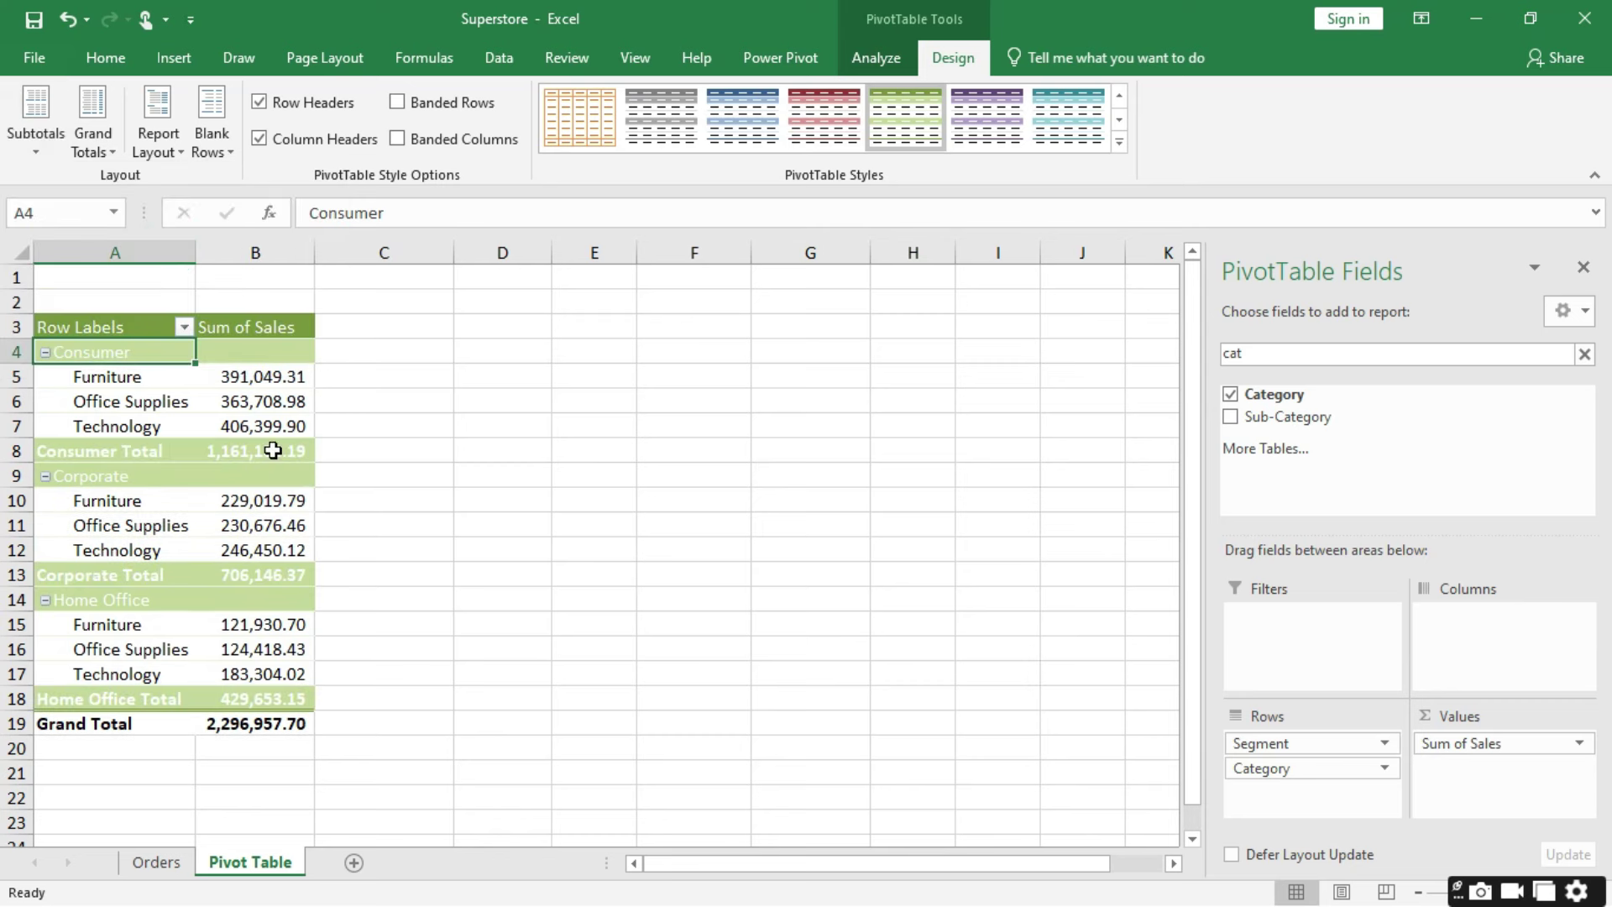
Step: Show all of the pivot table's subtotals at the top of each group
click(37, 149)
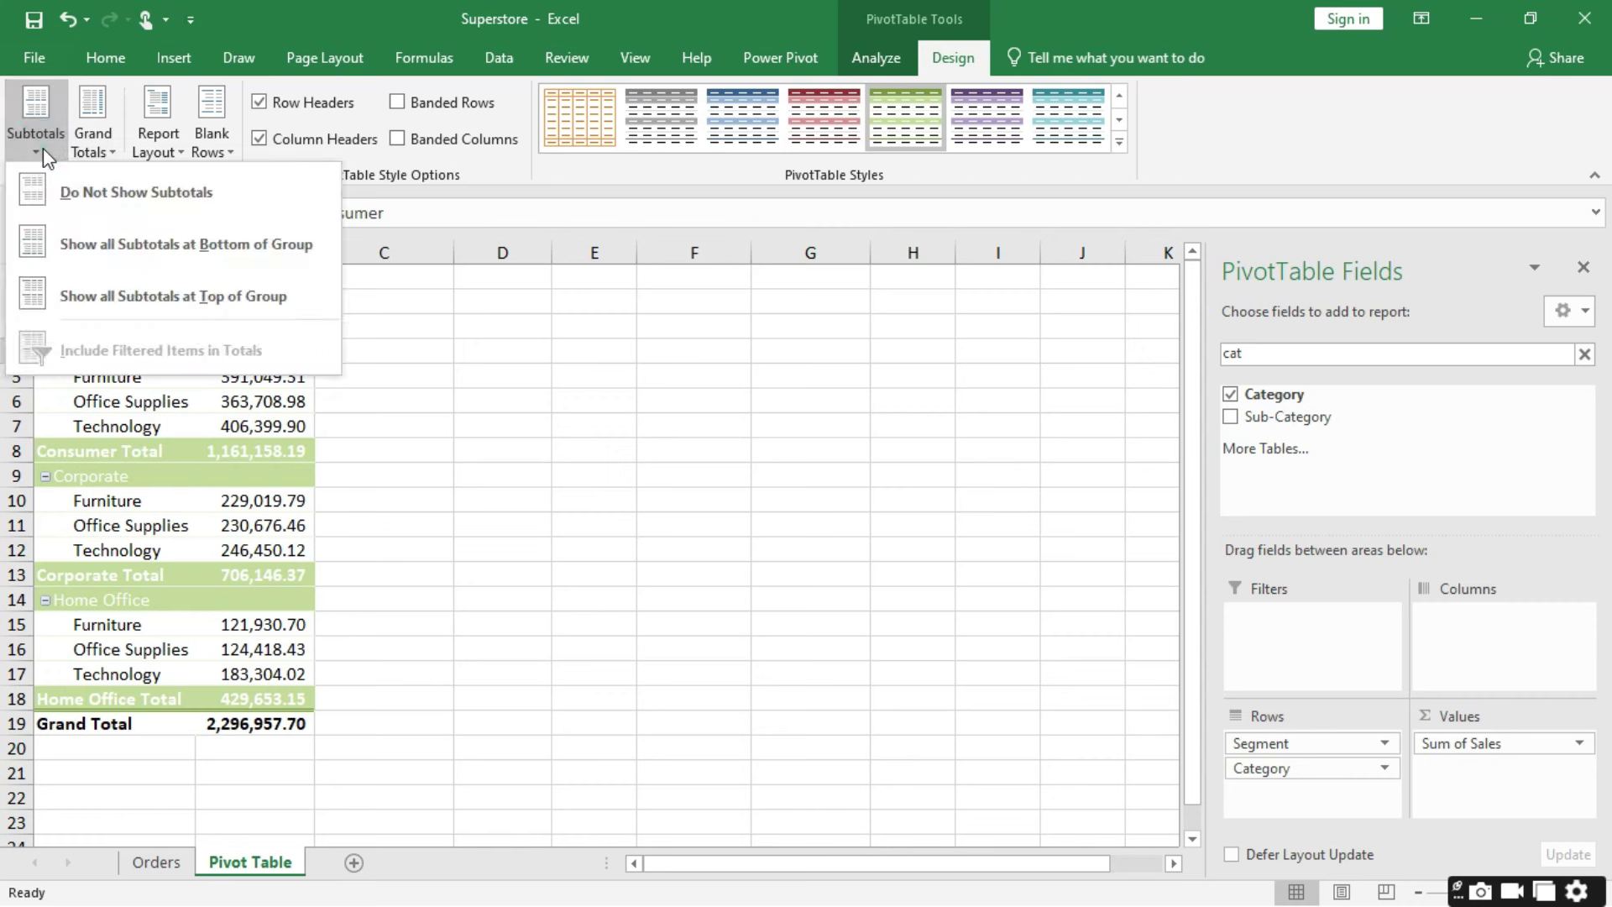
click(129, 300)
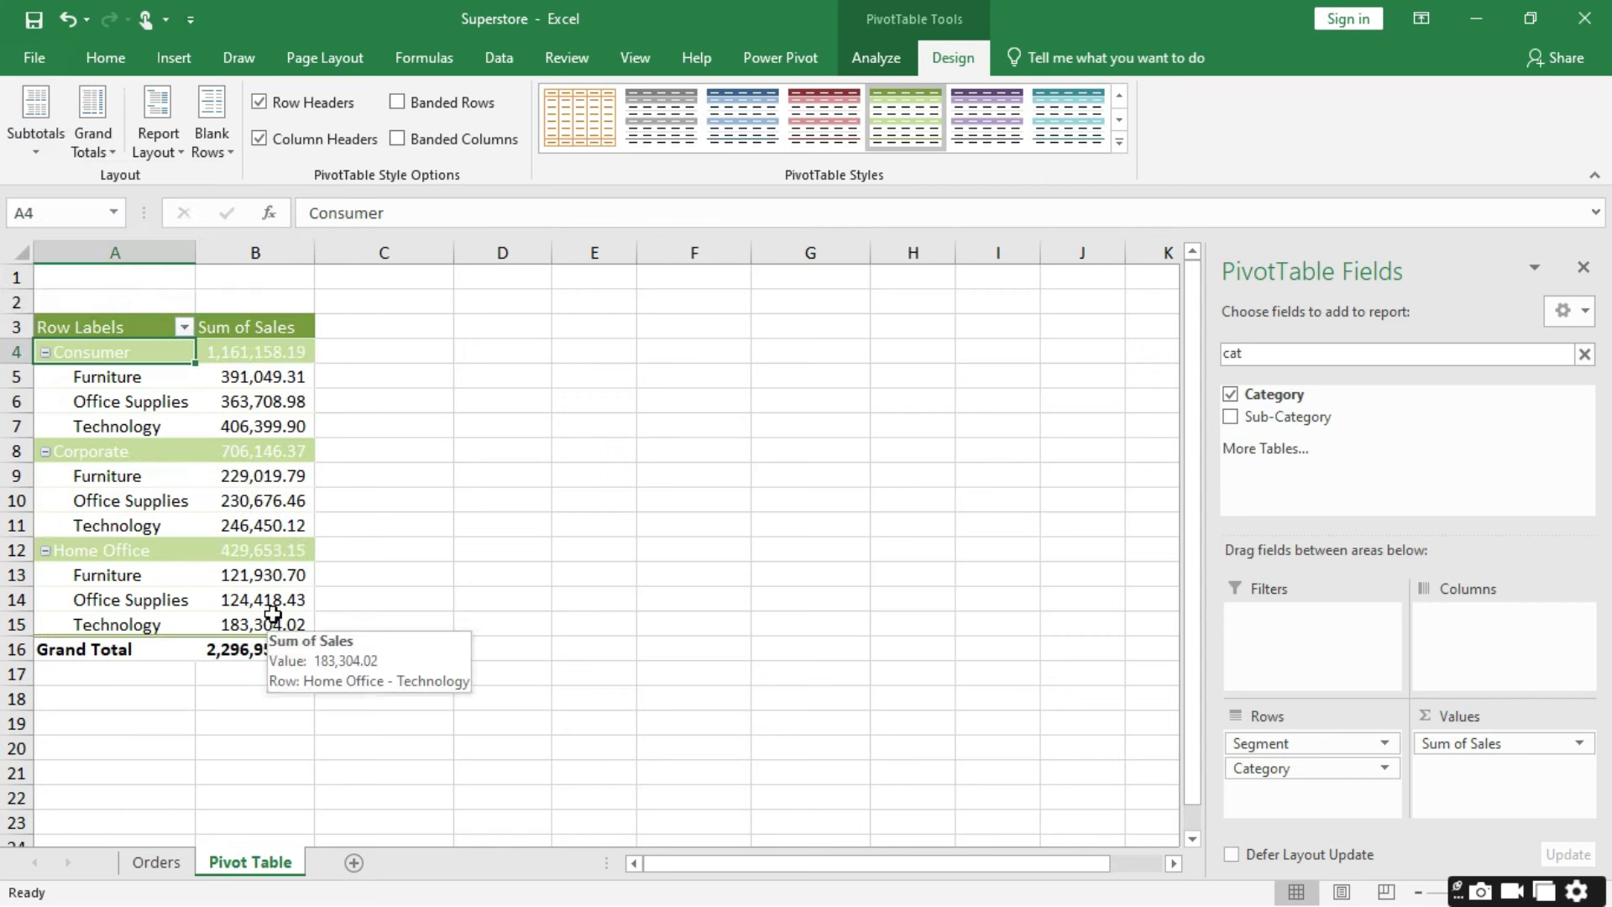
Step: Turn the pivot table's grand totals off for rows and columns and switch them on again for both
click(109, 150)
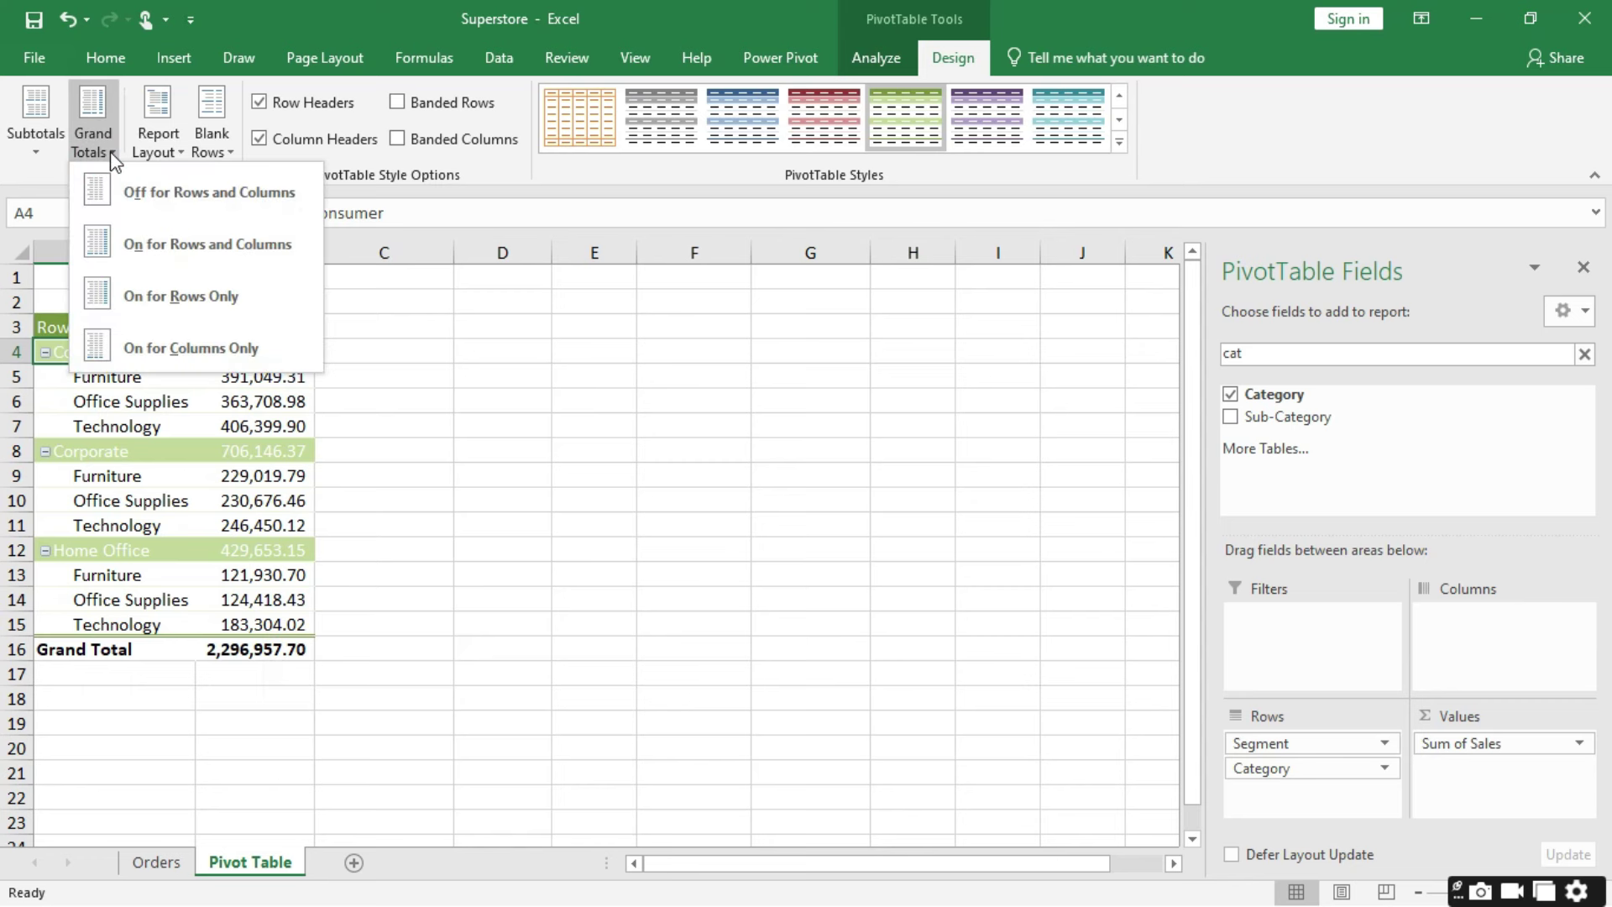
click(169, 194)
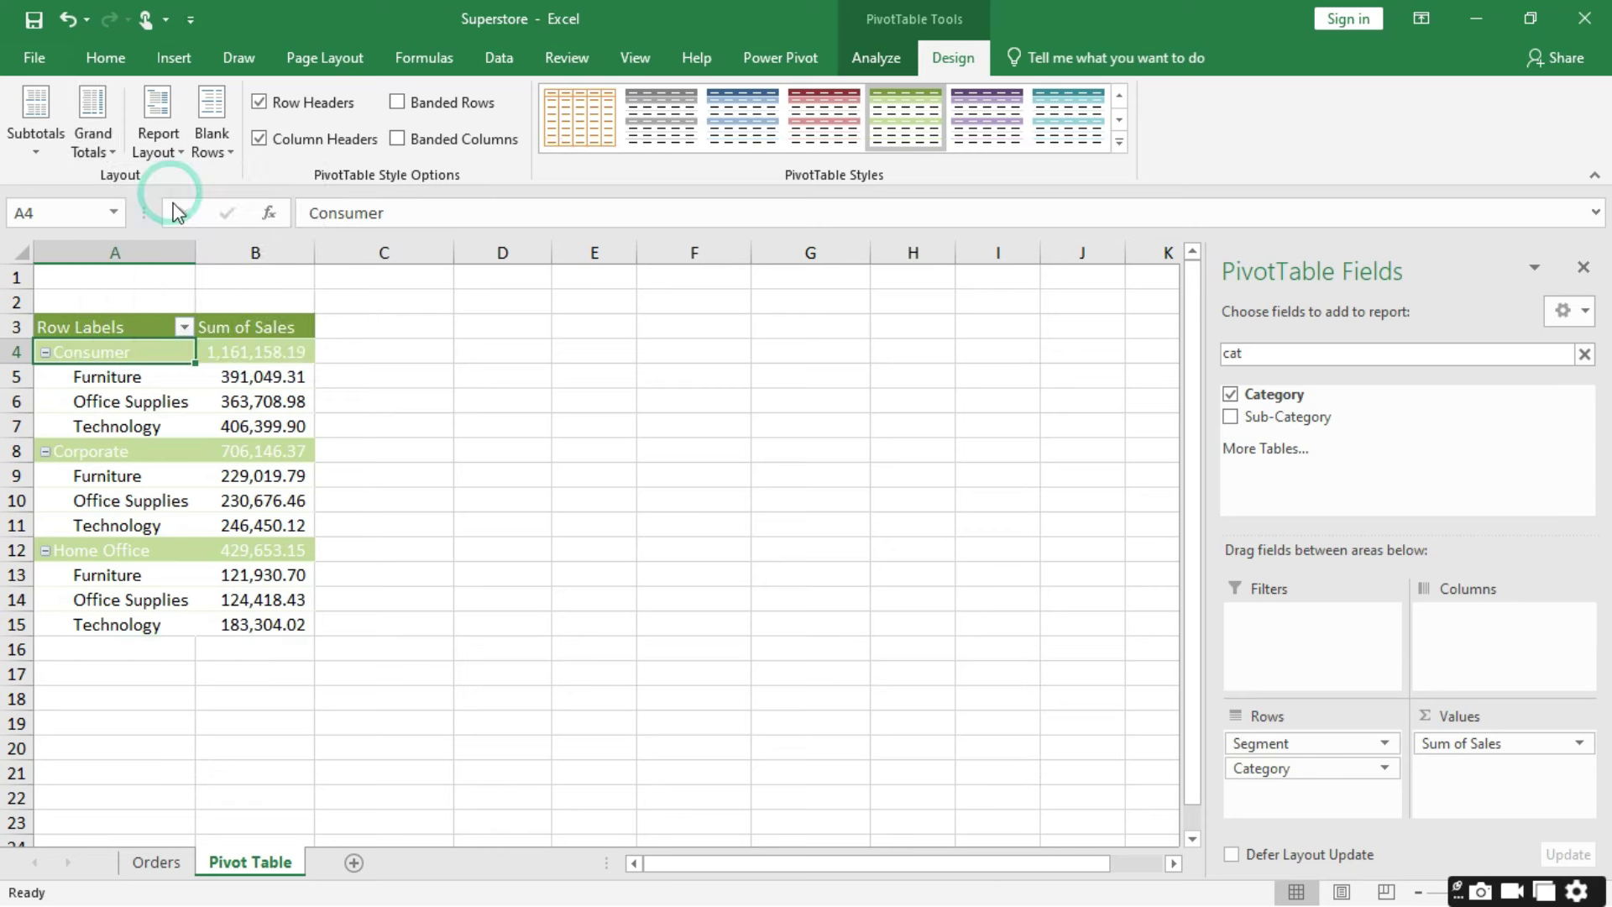
click(103, 138)
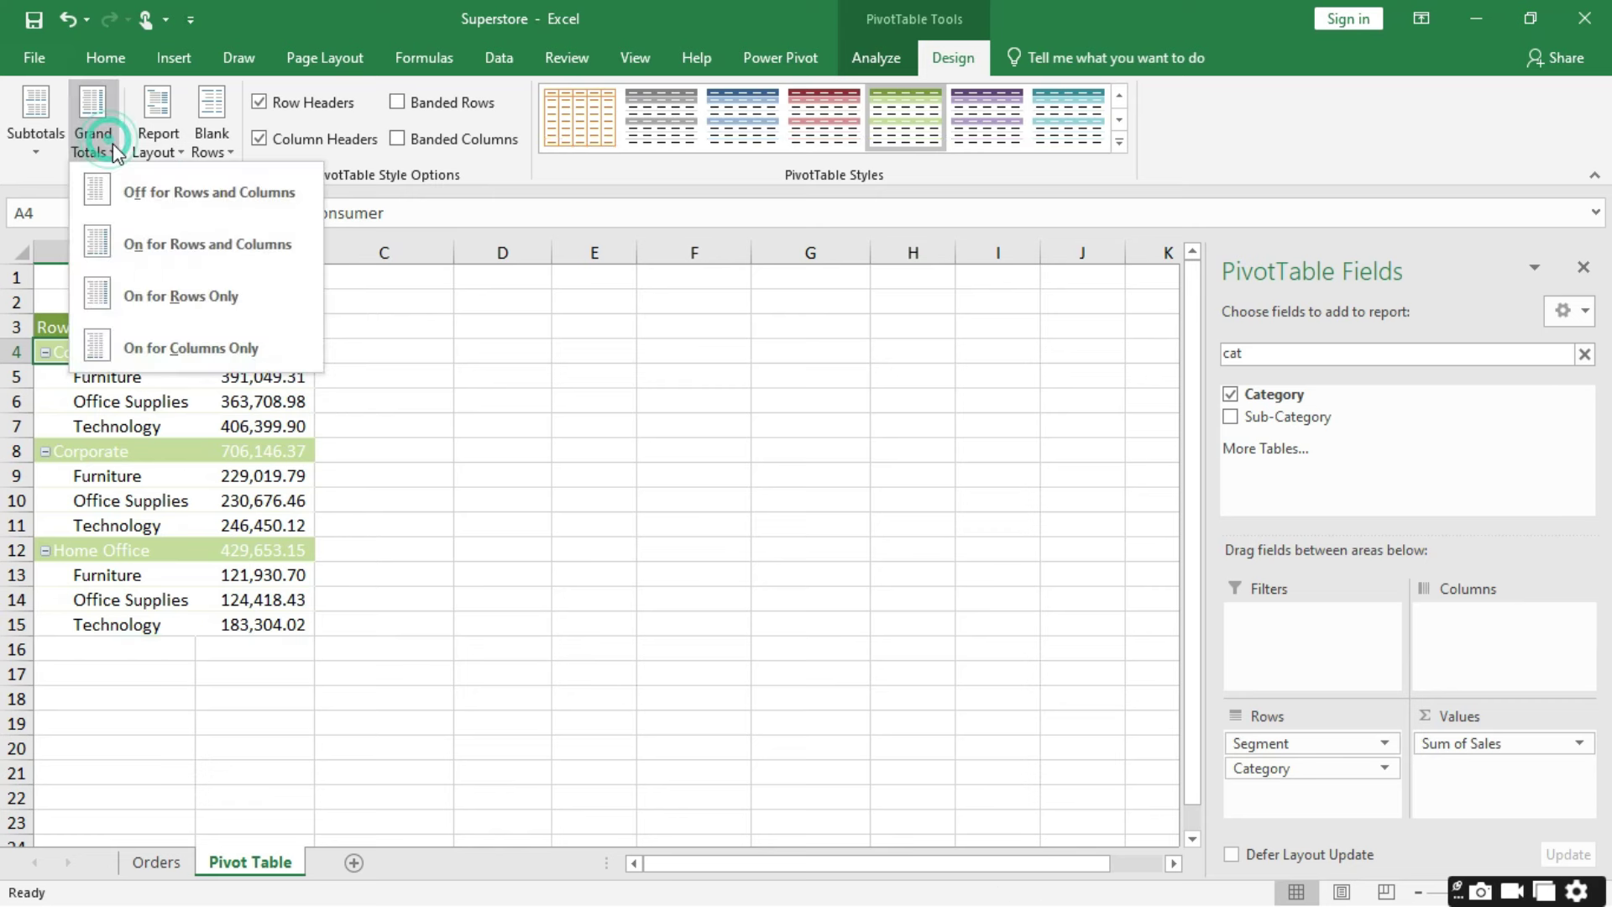
click(204, 243)
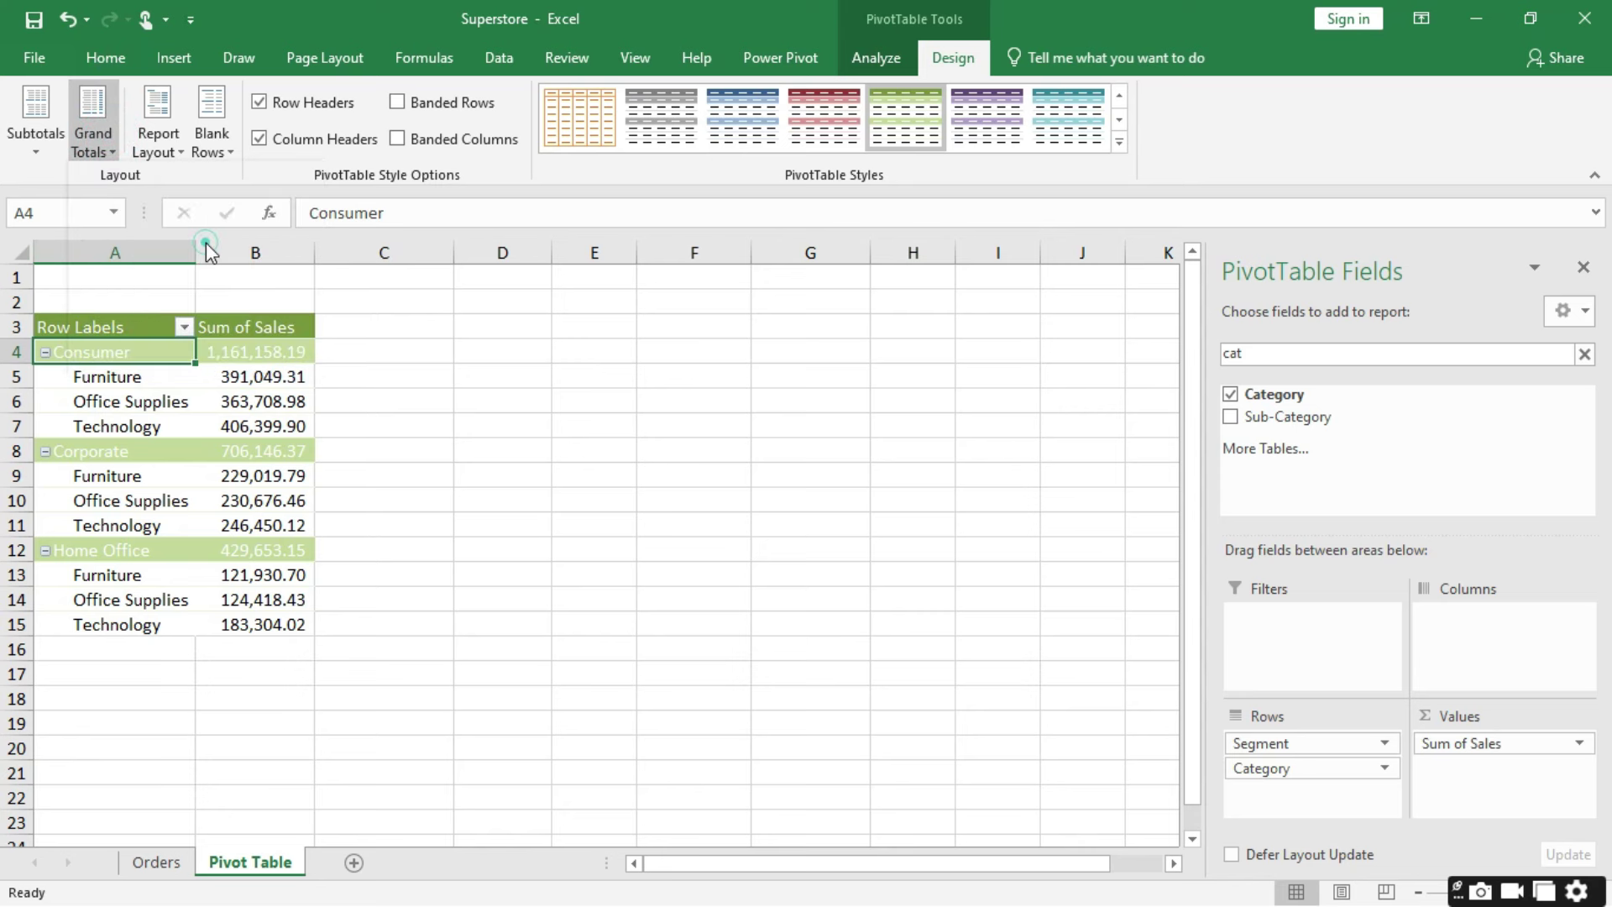
Step: Show the pivot table report in Compact Form and change it to Outline Form
click(103, 154)
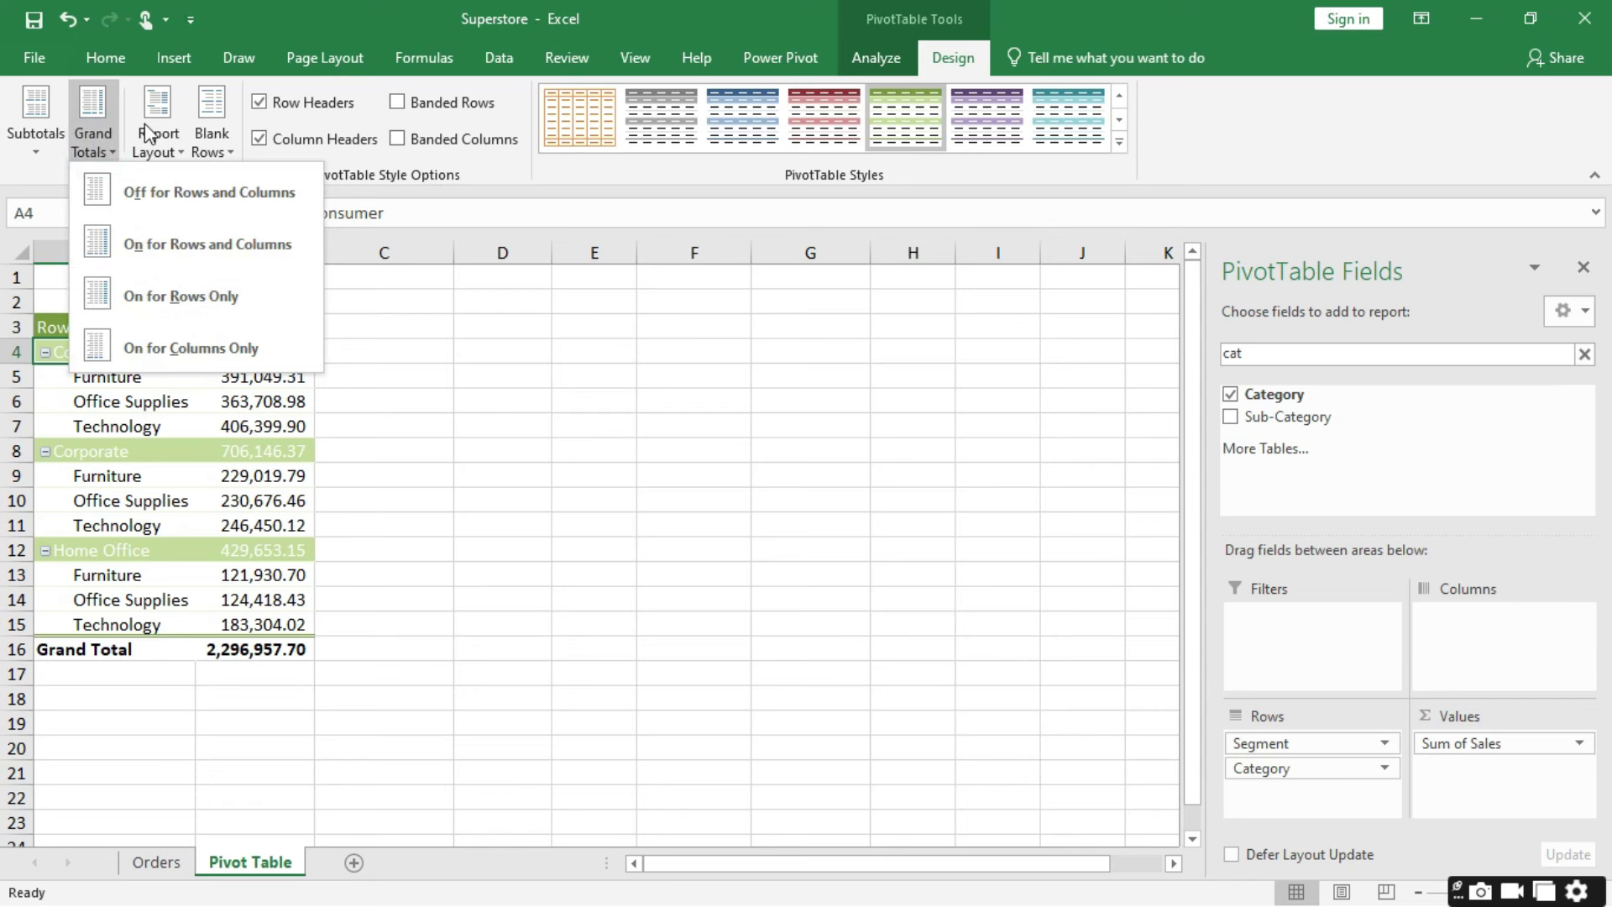
click(165, 149)
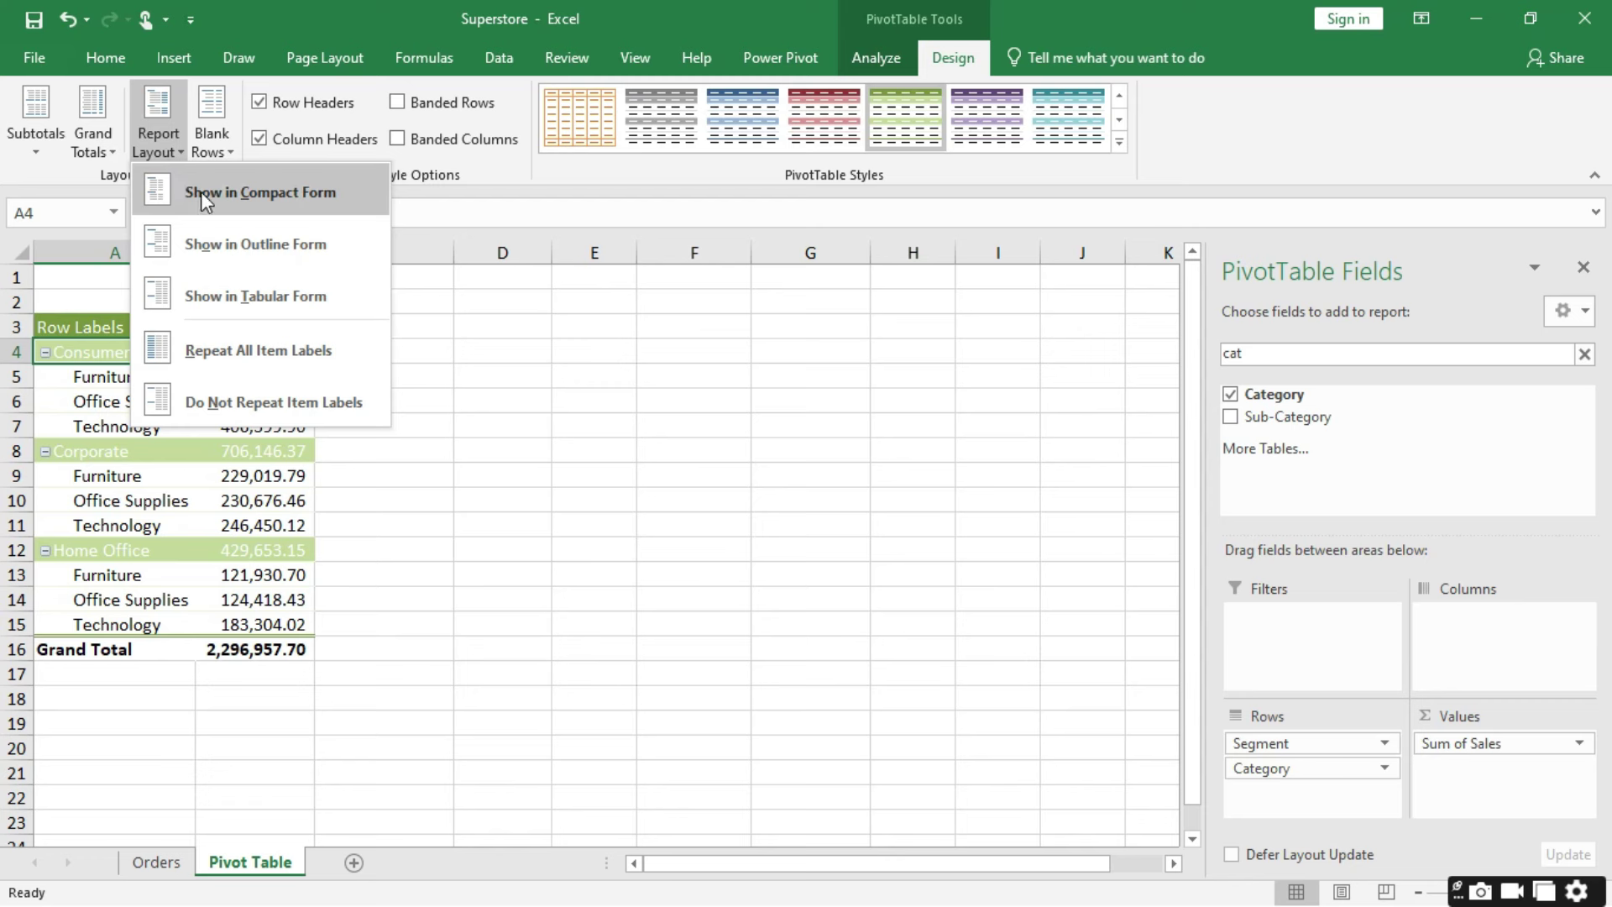
click(232, 190)
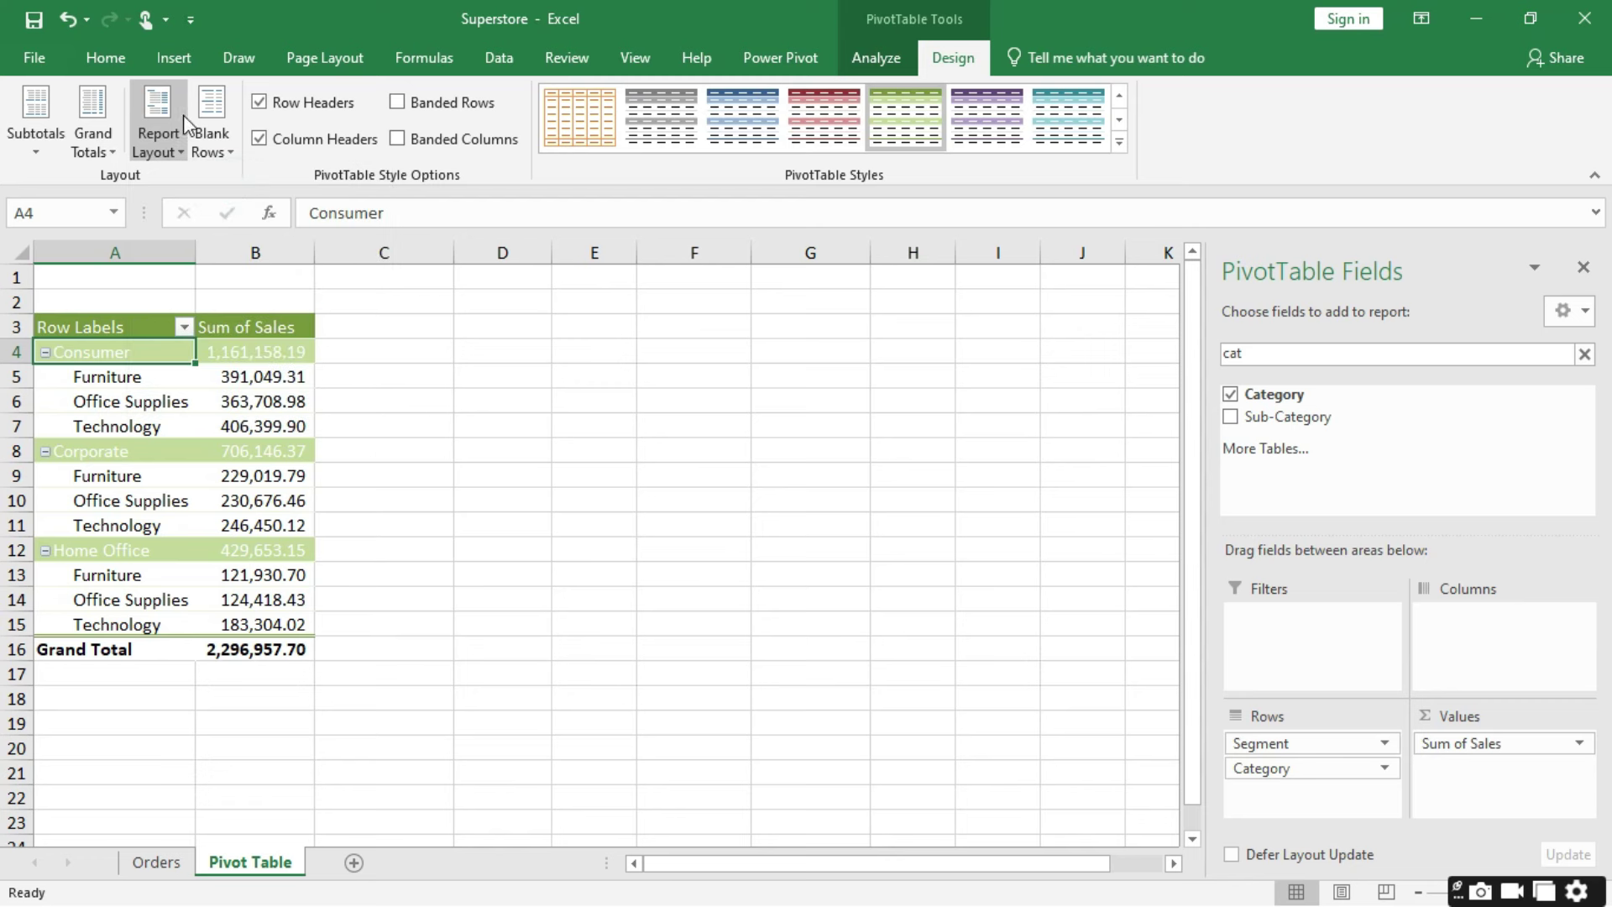
click(169, 144)
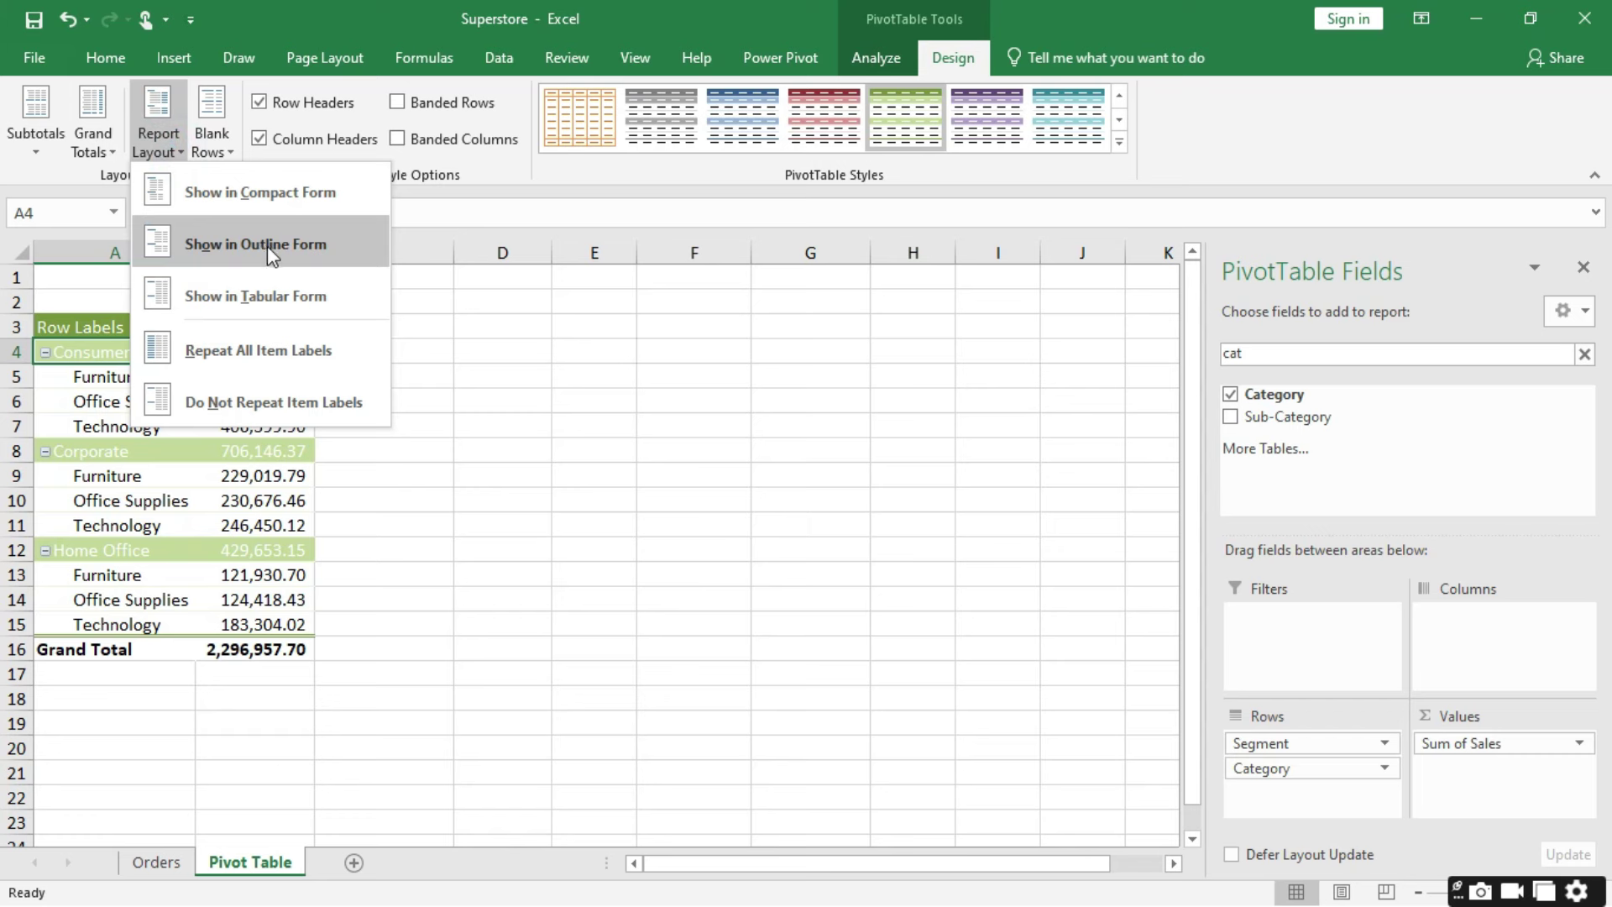
click(267, 245)
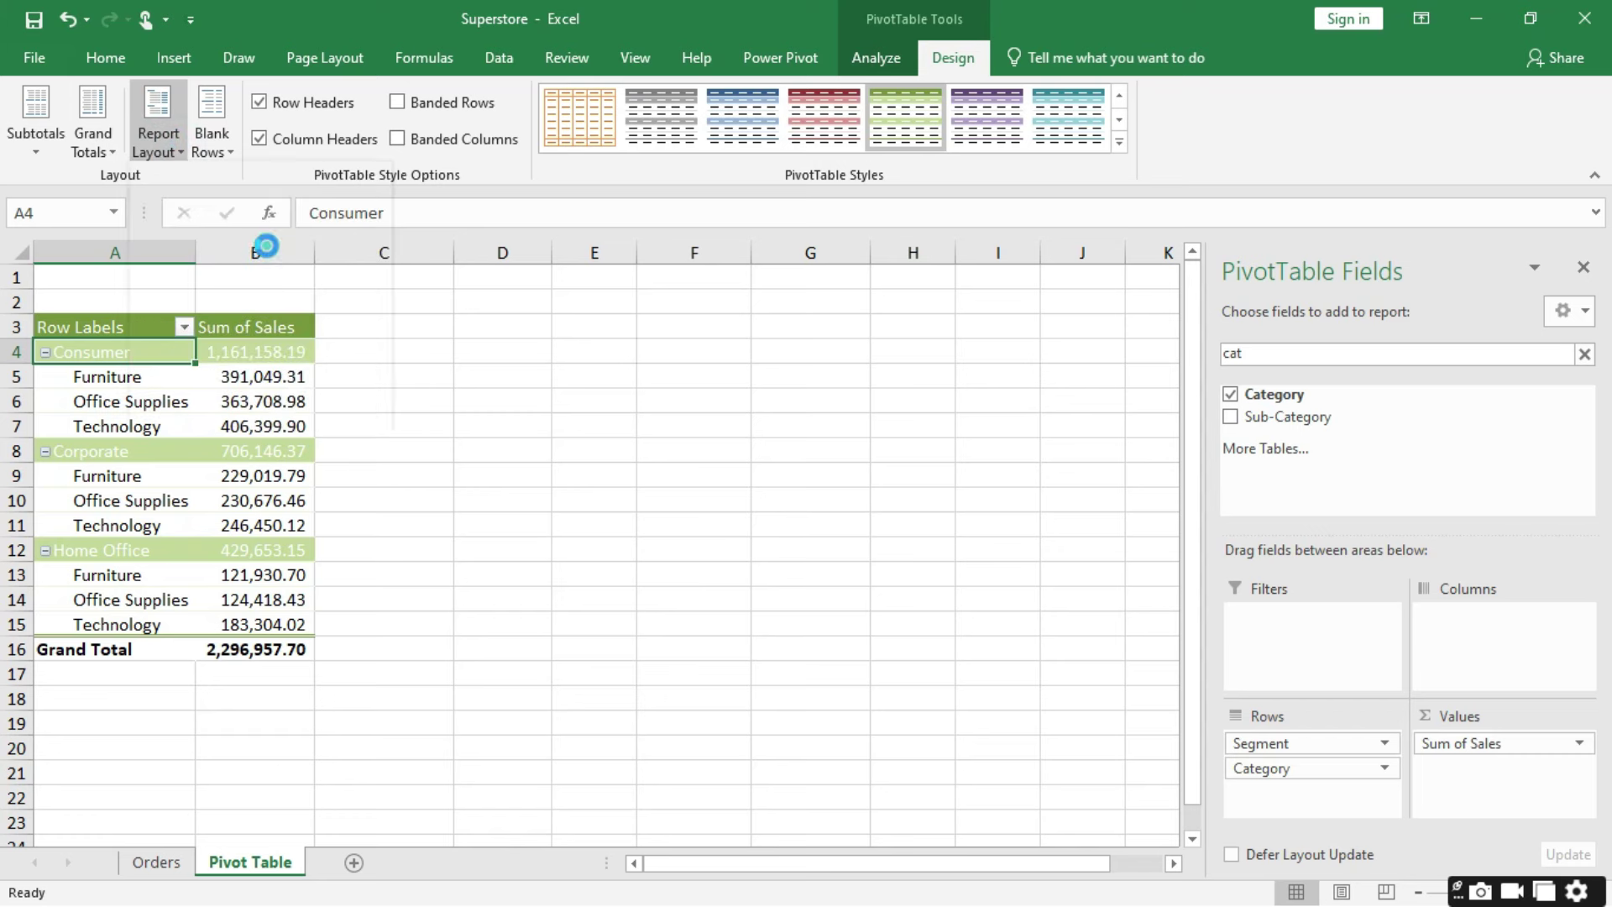
Step: Show the pivot table report in Tabular Form and set it to not repeat item labels
click(168, 142)
click(245, 311)
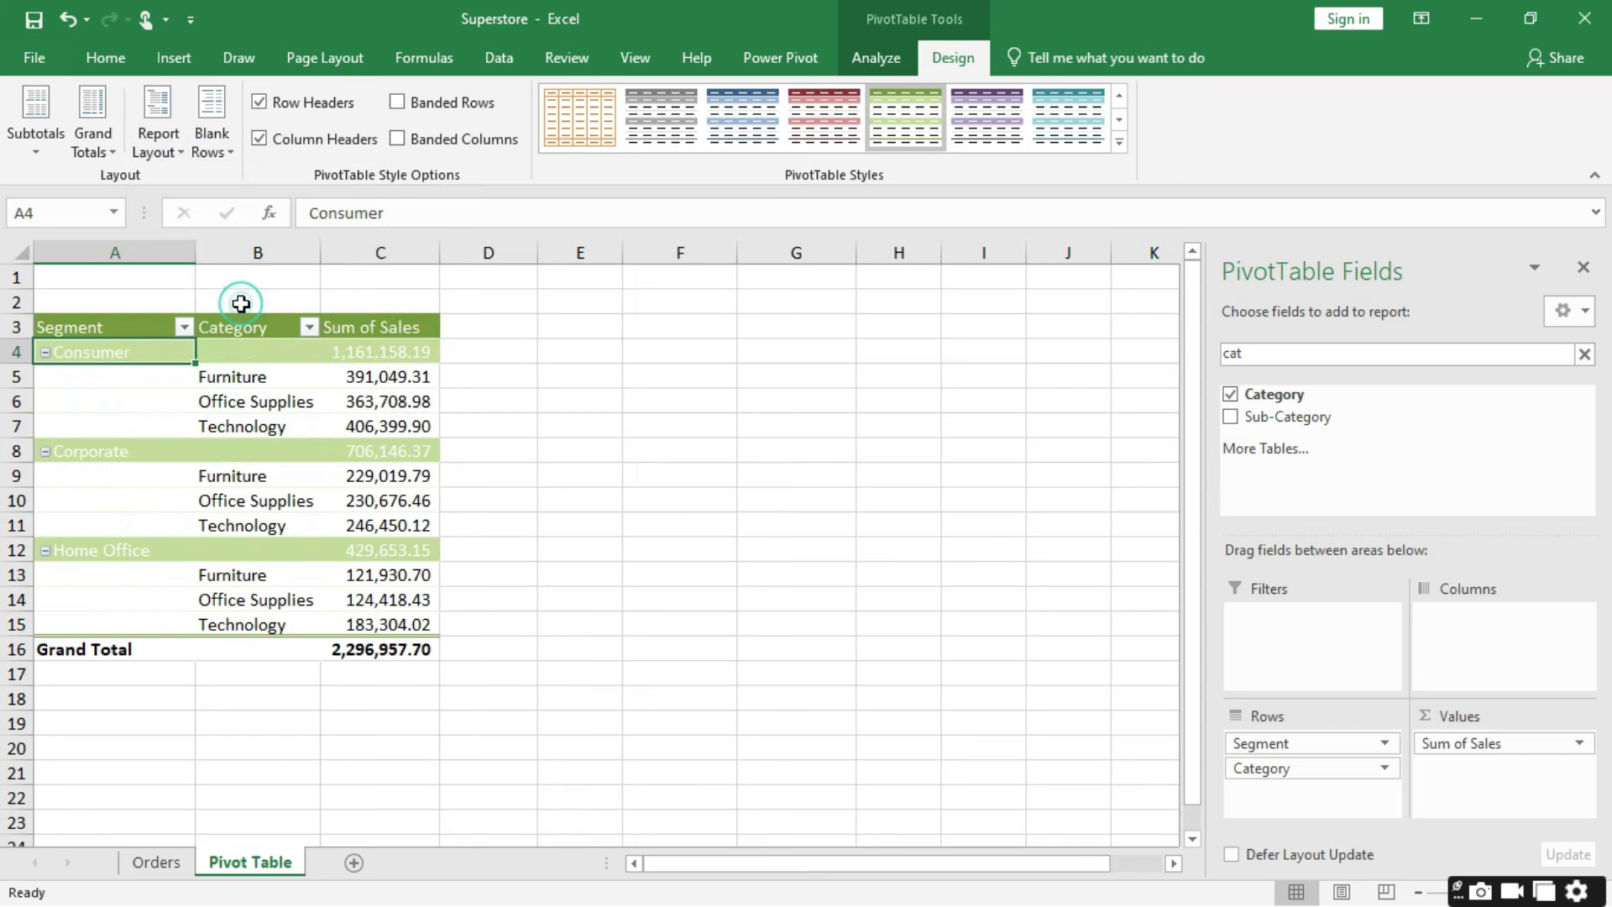
click(162, 151)
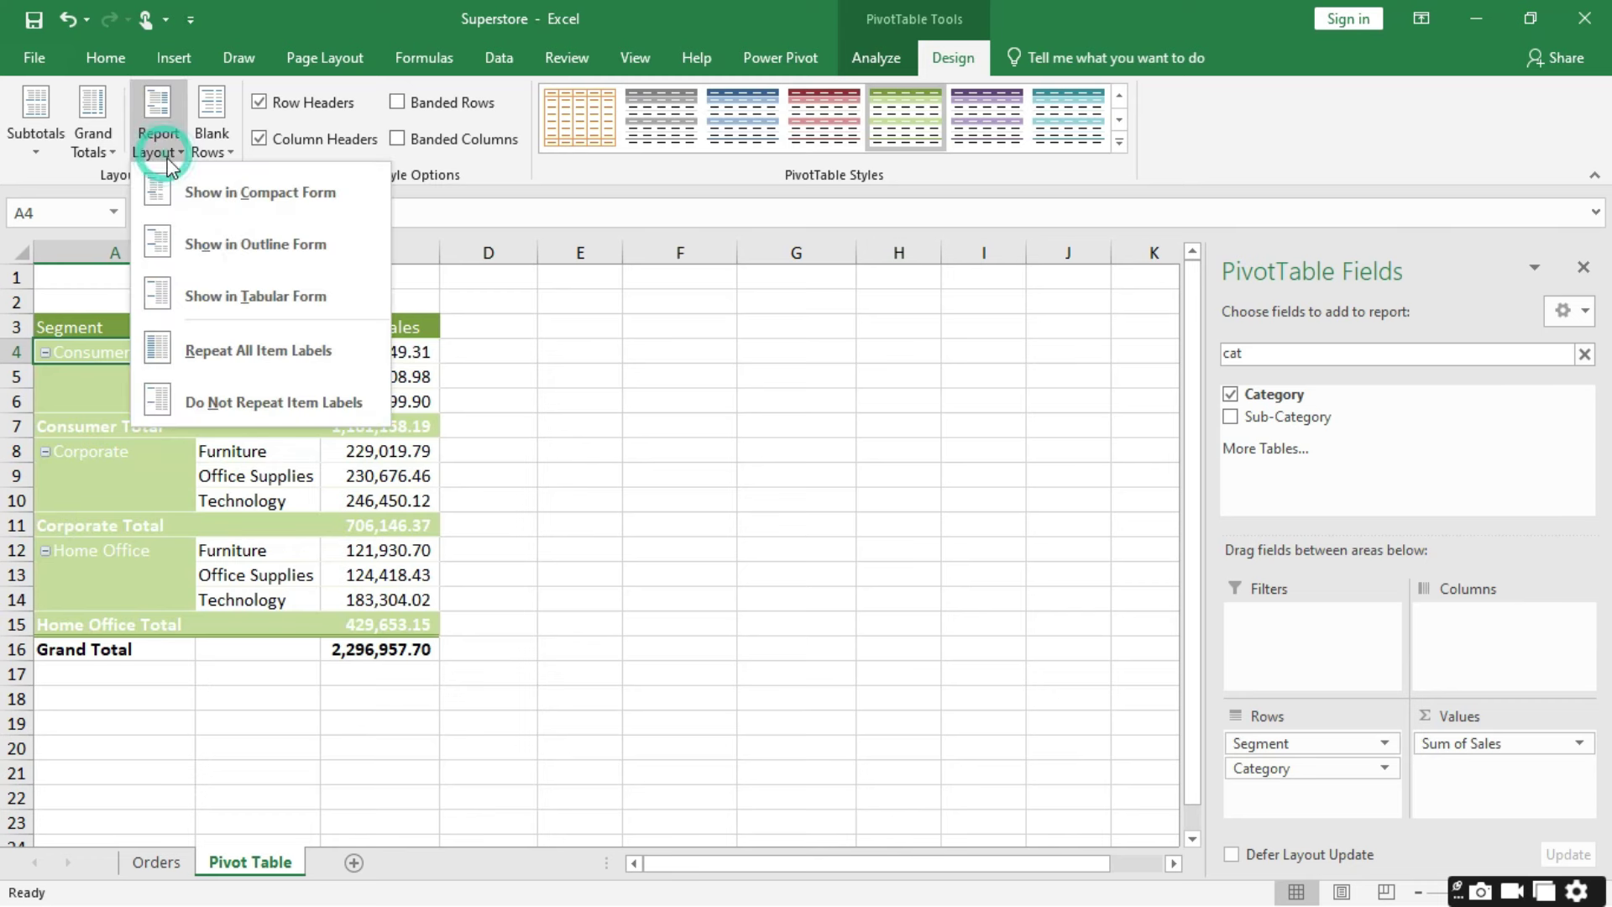
click(256, 412)
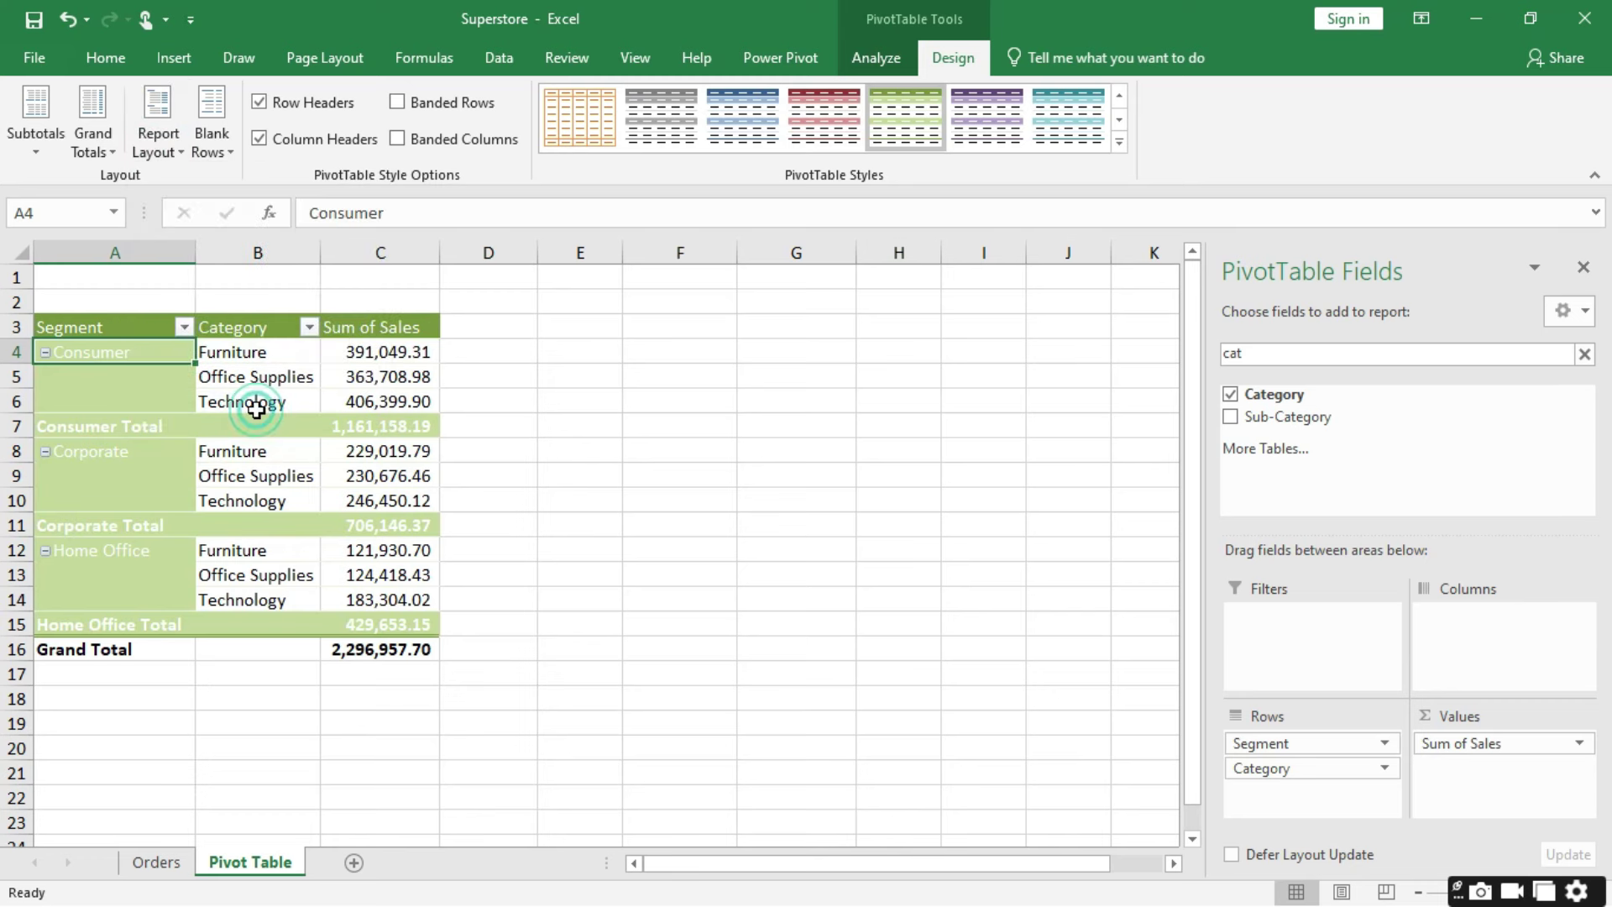
Step: Repeat all item labels in the tabular pivot table report and set it back to not repeating them
click(162, 141)
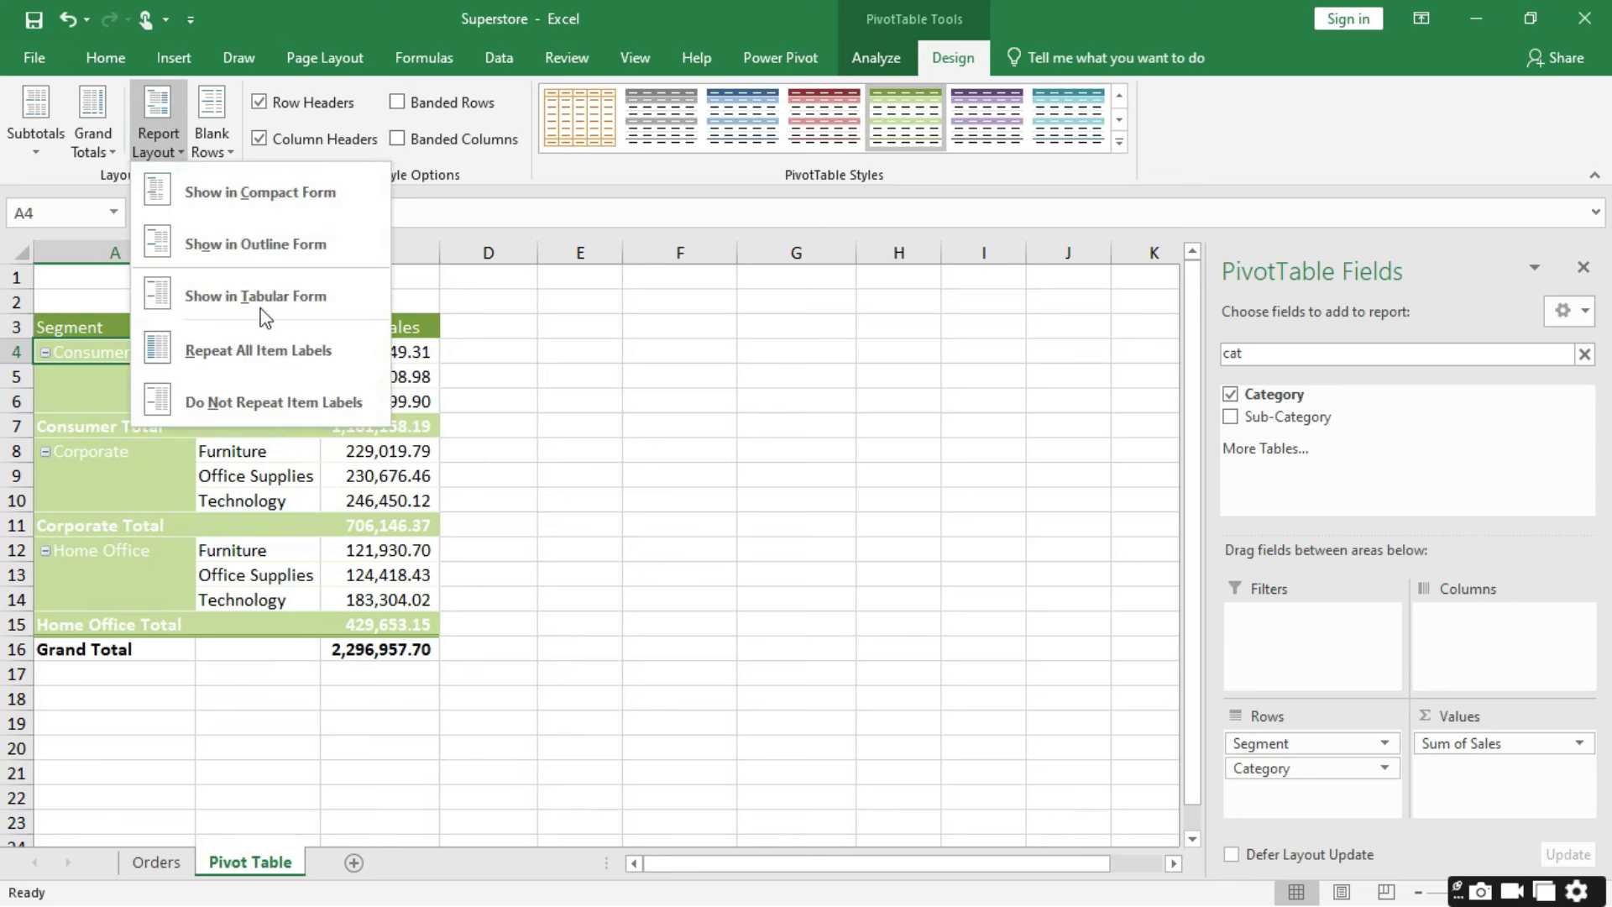
click(284, 351)
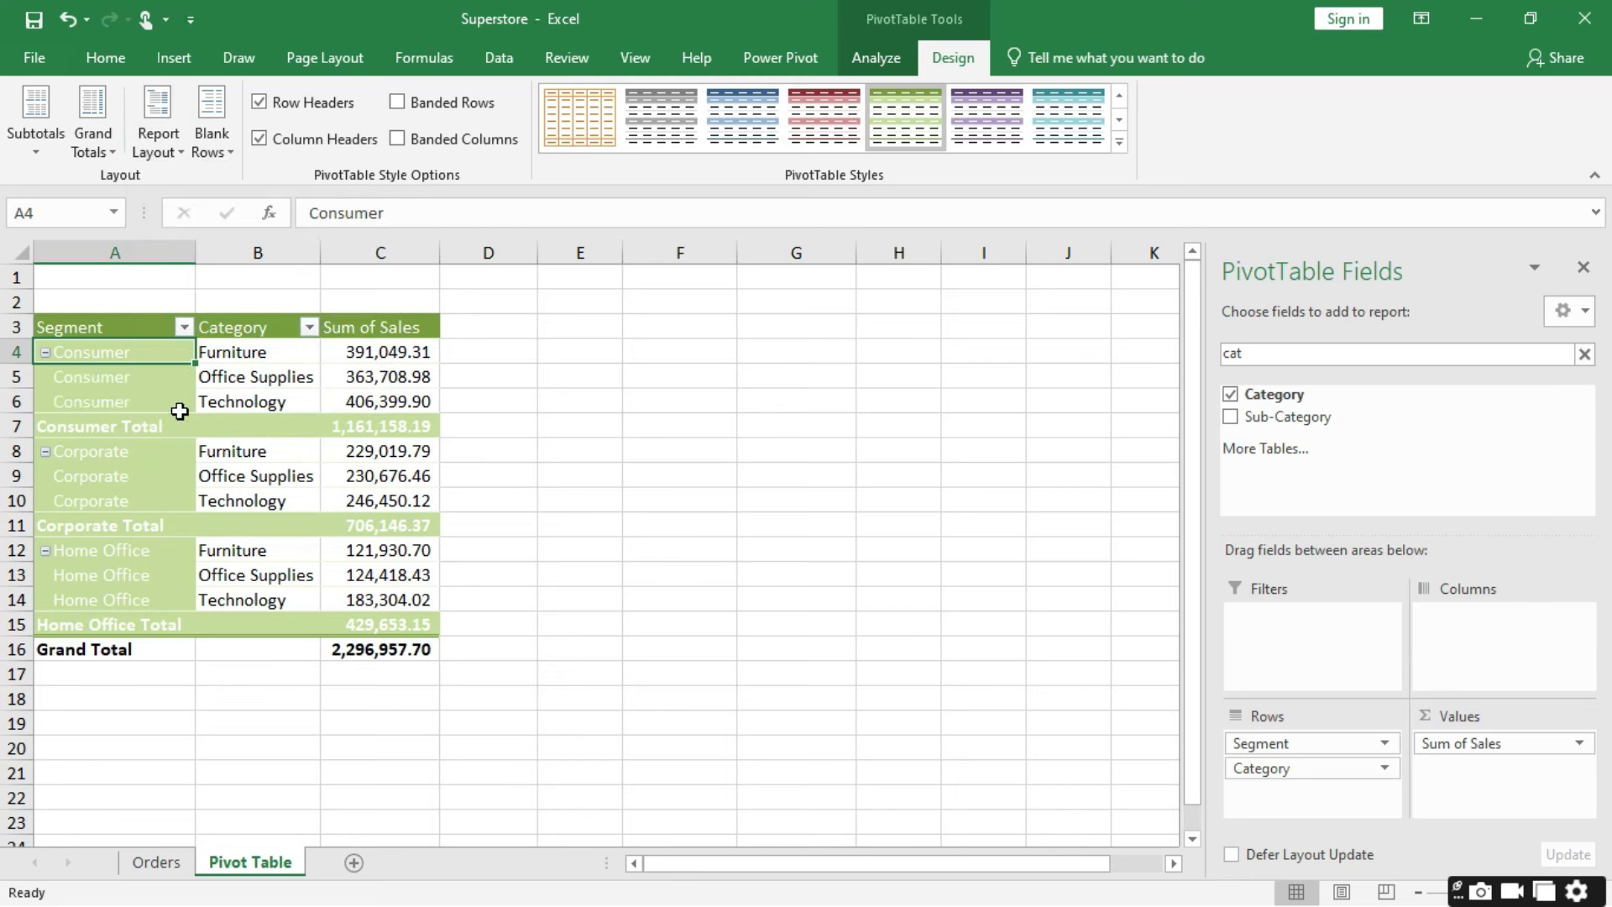
click(173, 147)
click(244, 398)
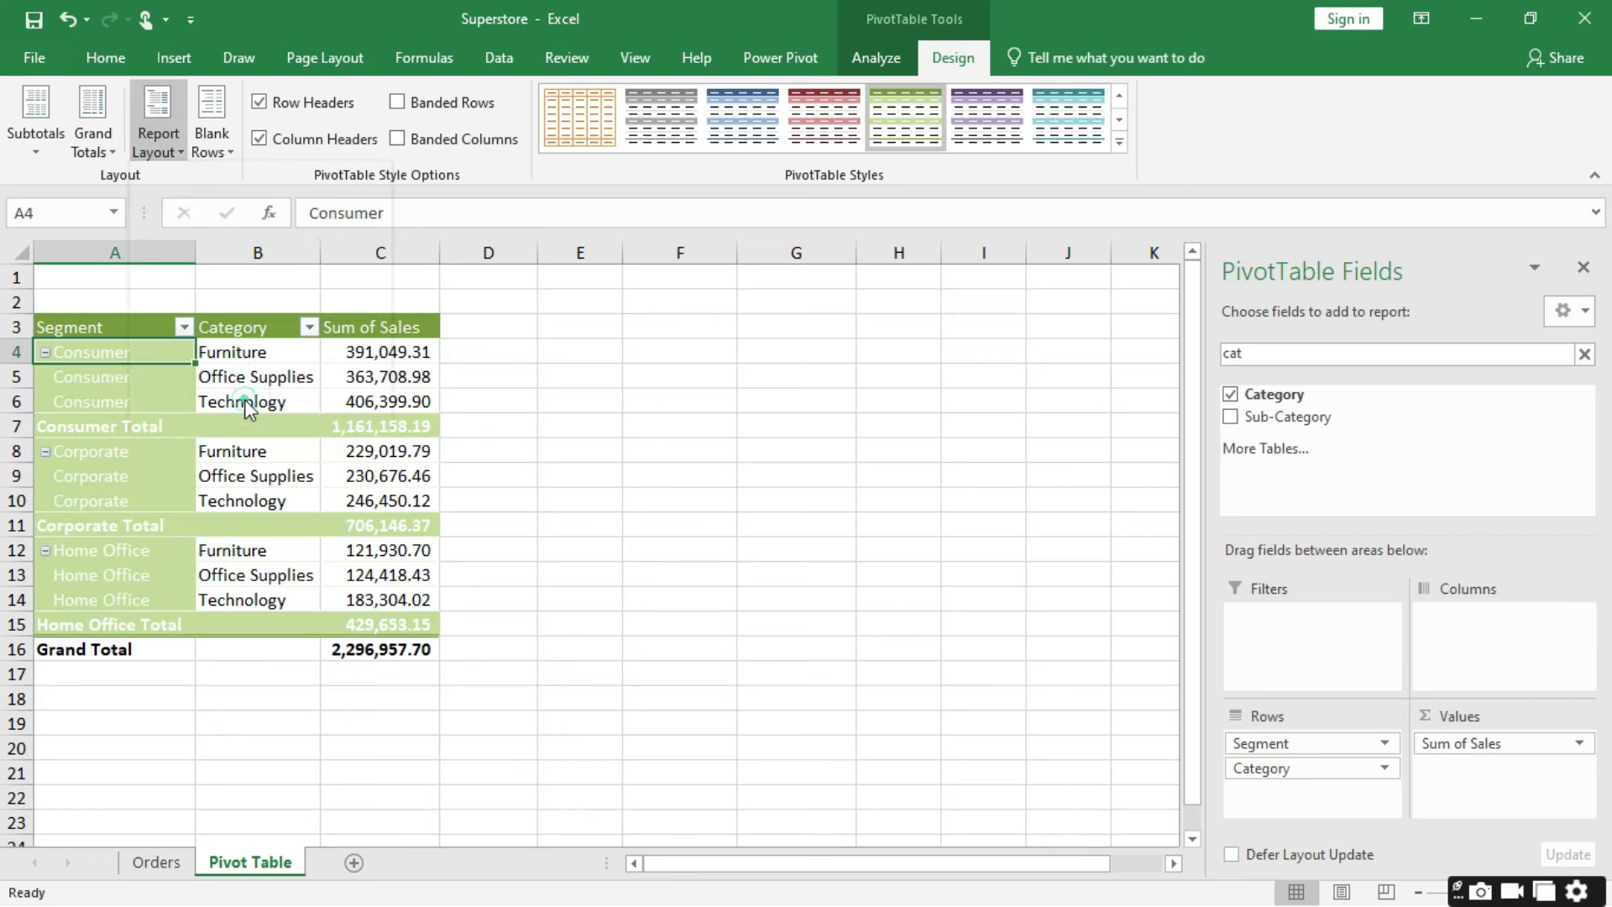
Step: Show the pivot table report in Compact Form and insert a blank line after each item
click(171, 151)
click(242, 195)
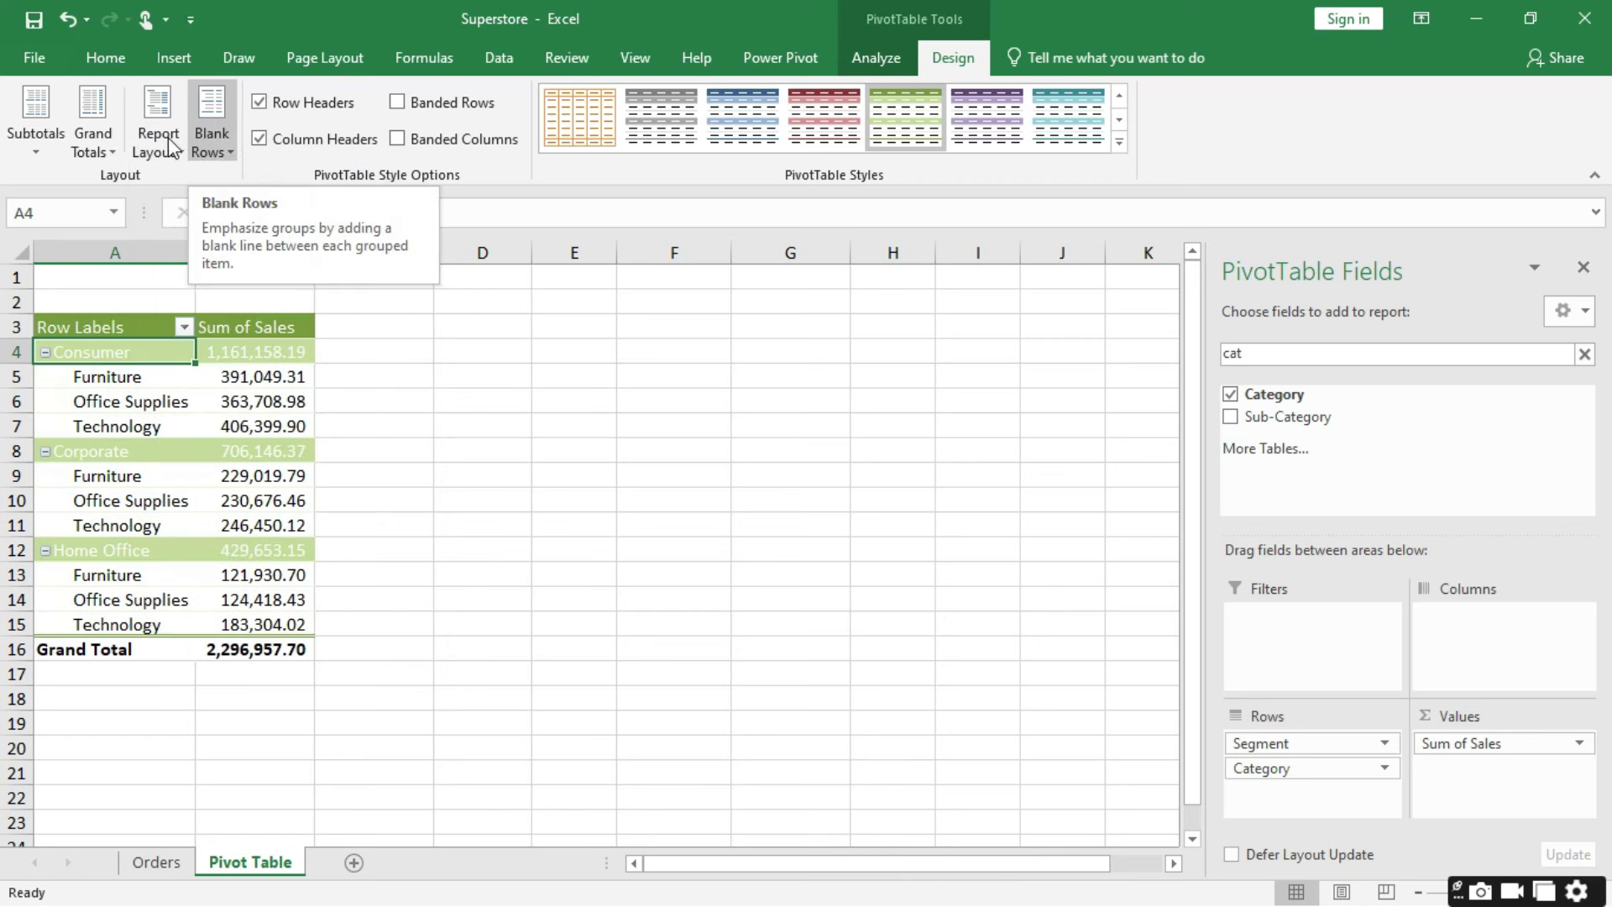
click(219, 147)
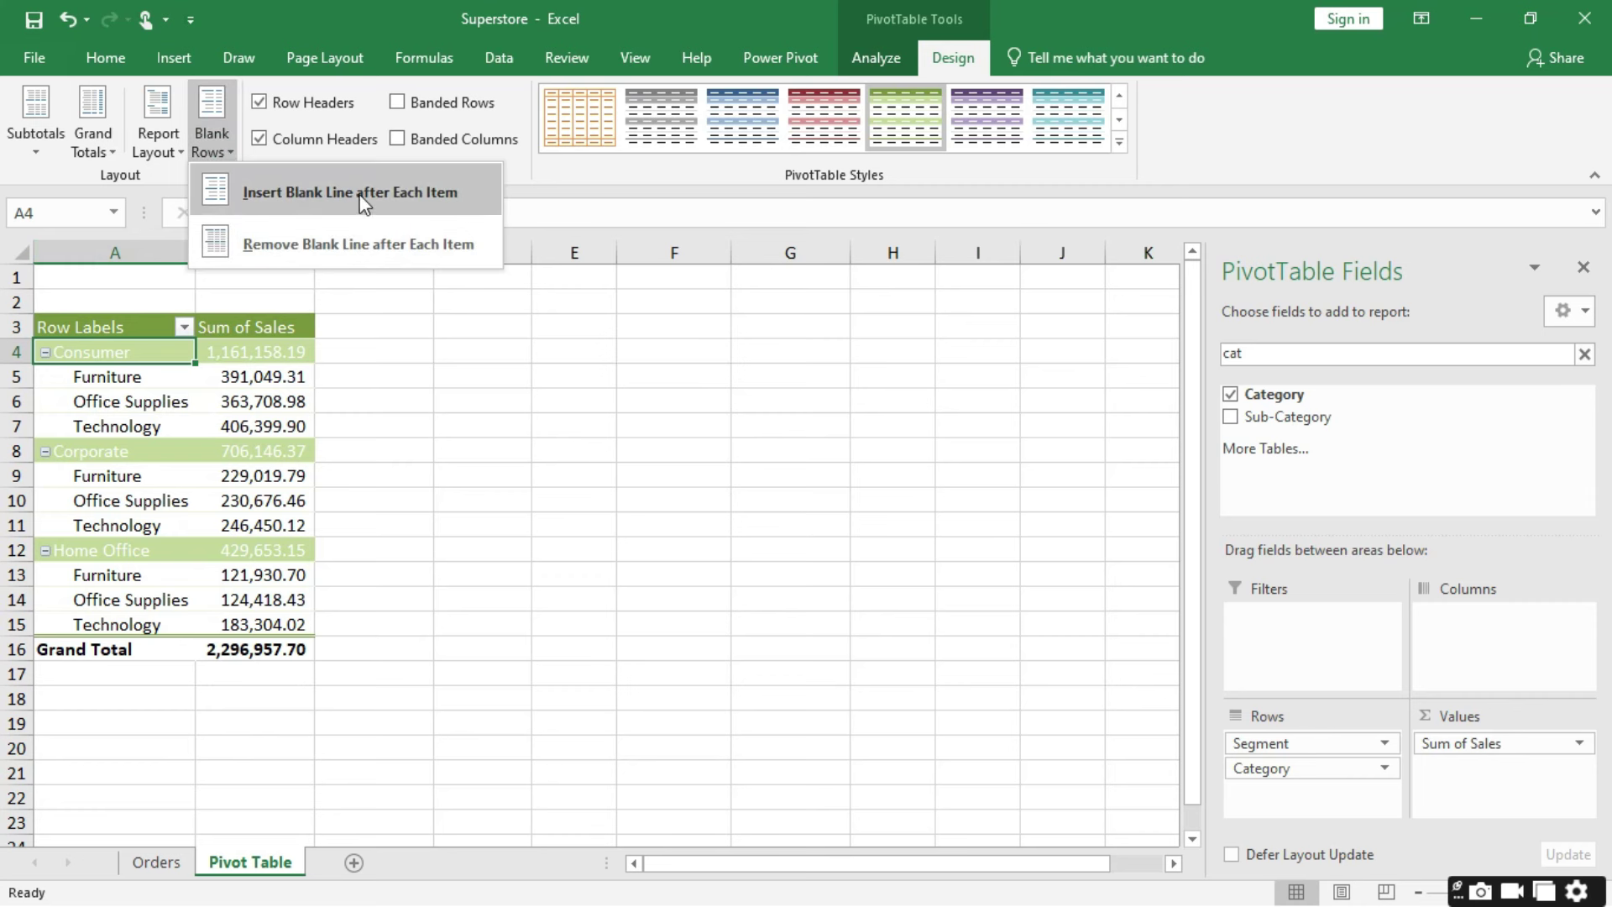
click(360, 193)
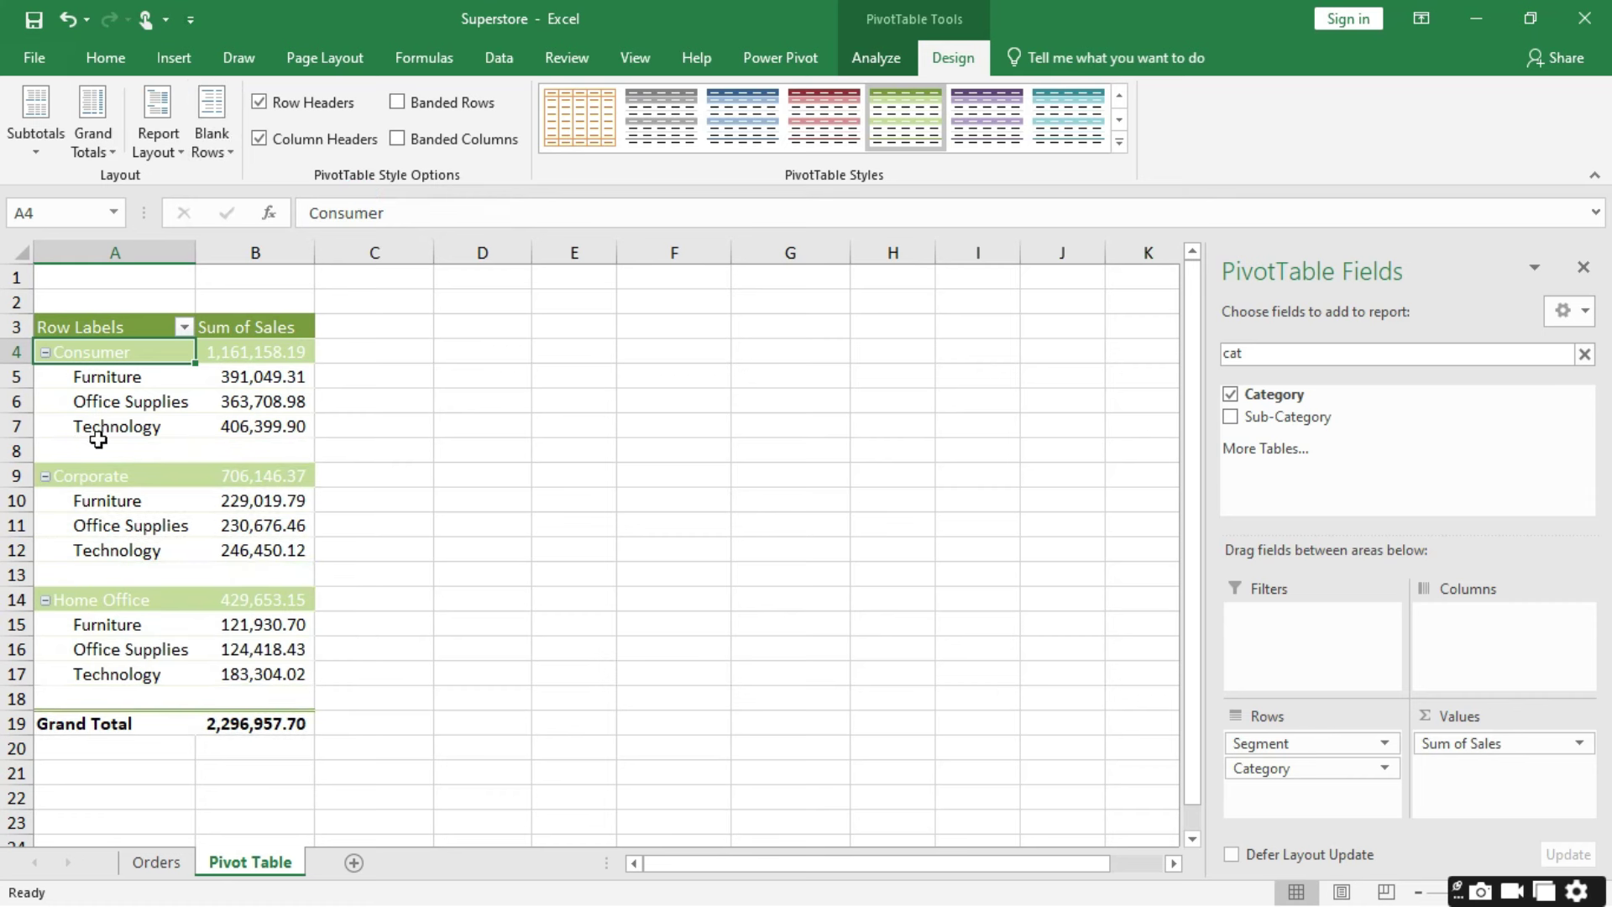
Step: Show the blank-line report in Outline Form and Tabular Form and return it to Compact Form
click(176, 134)
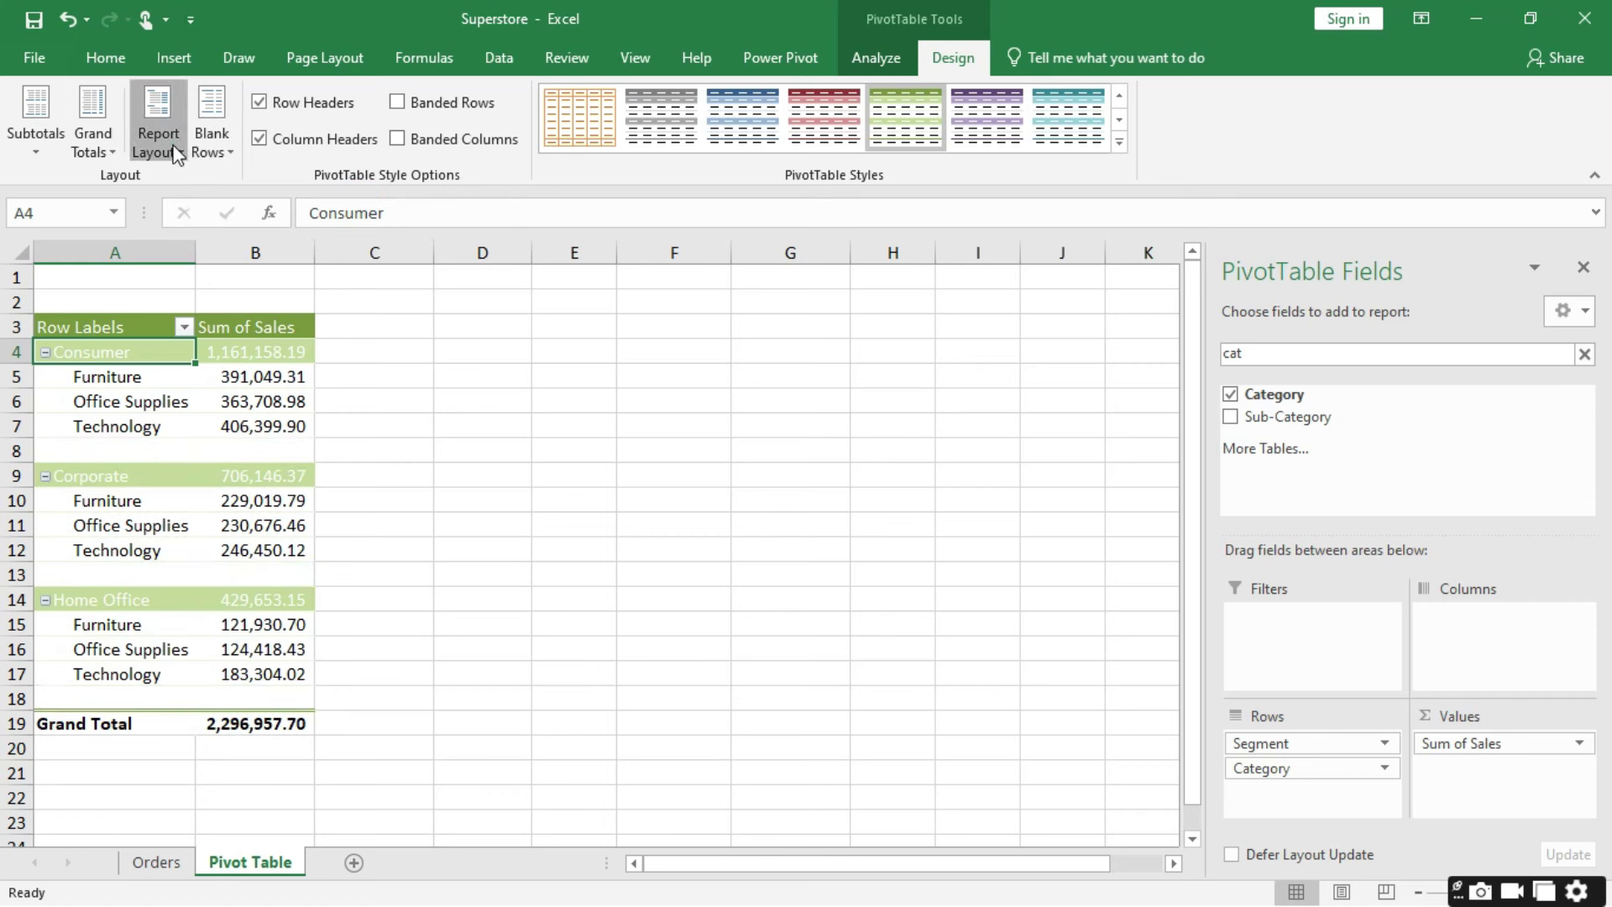
click(228, 243)
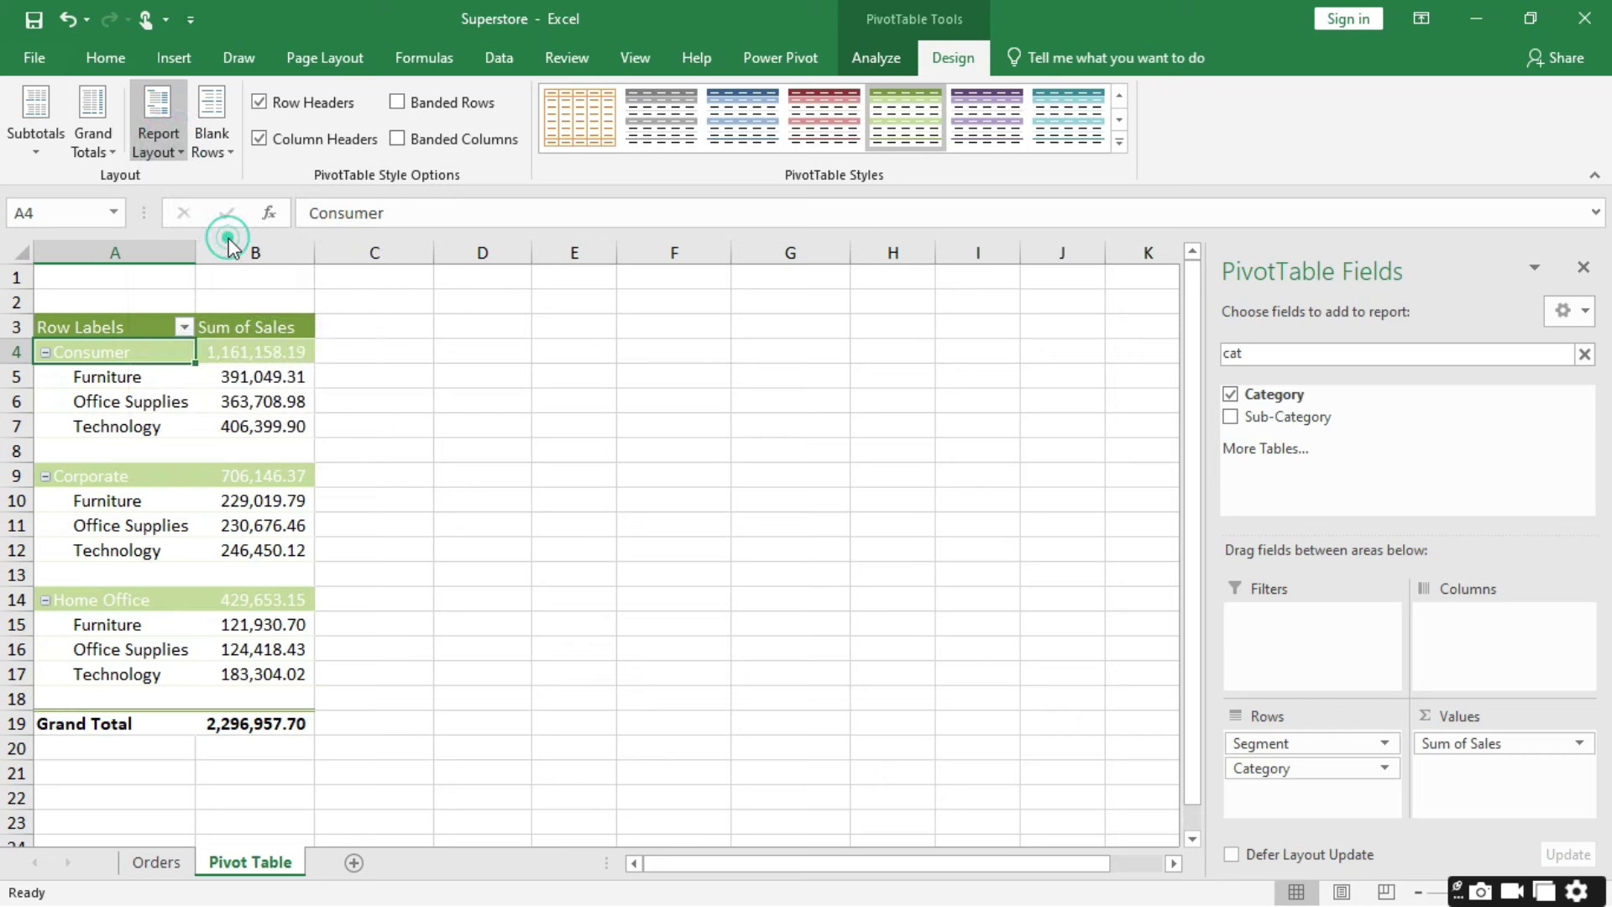
click(158, 138)
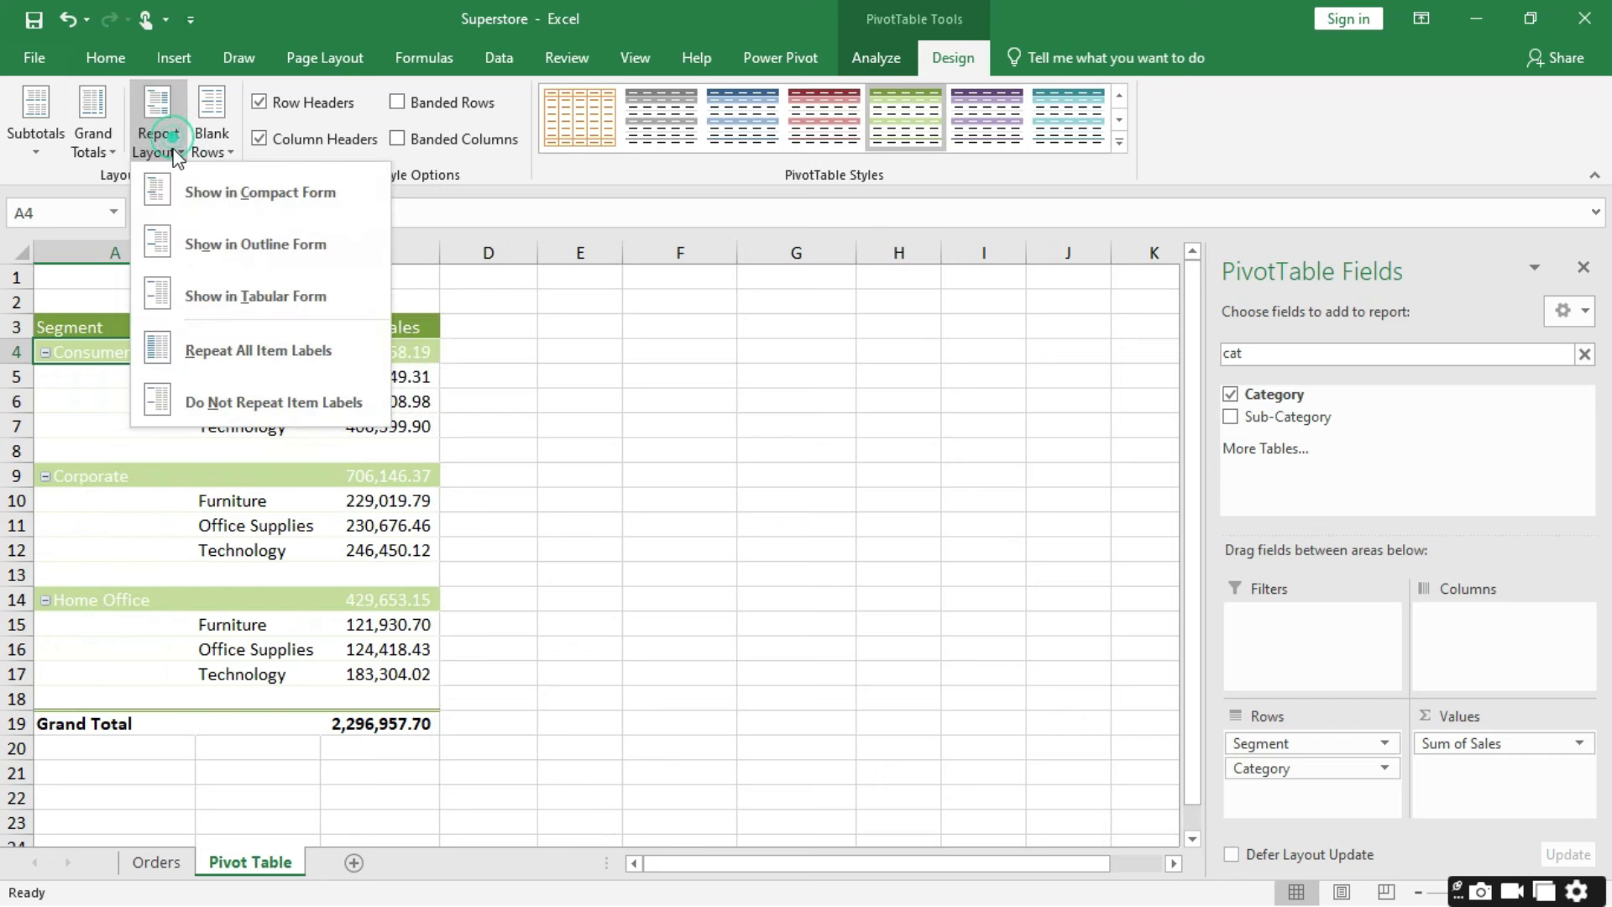
click(215, 294)
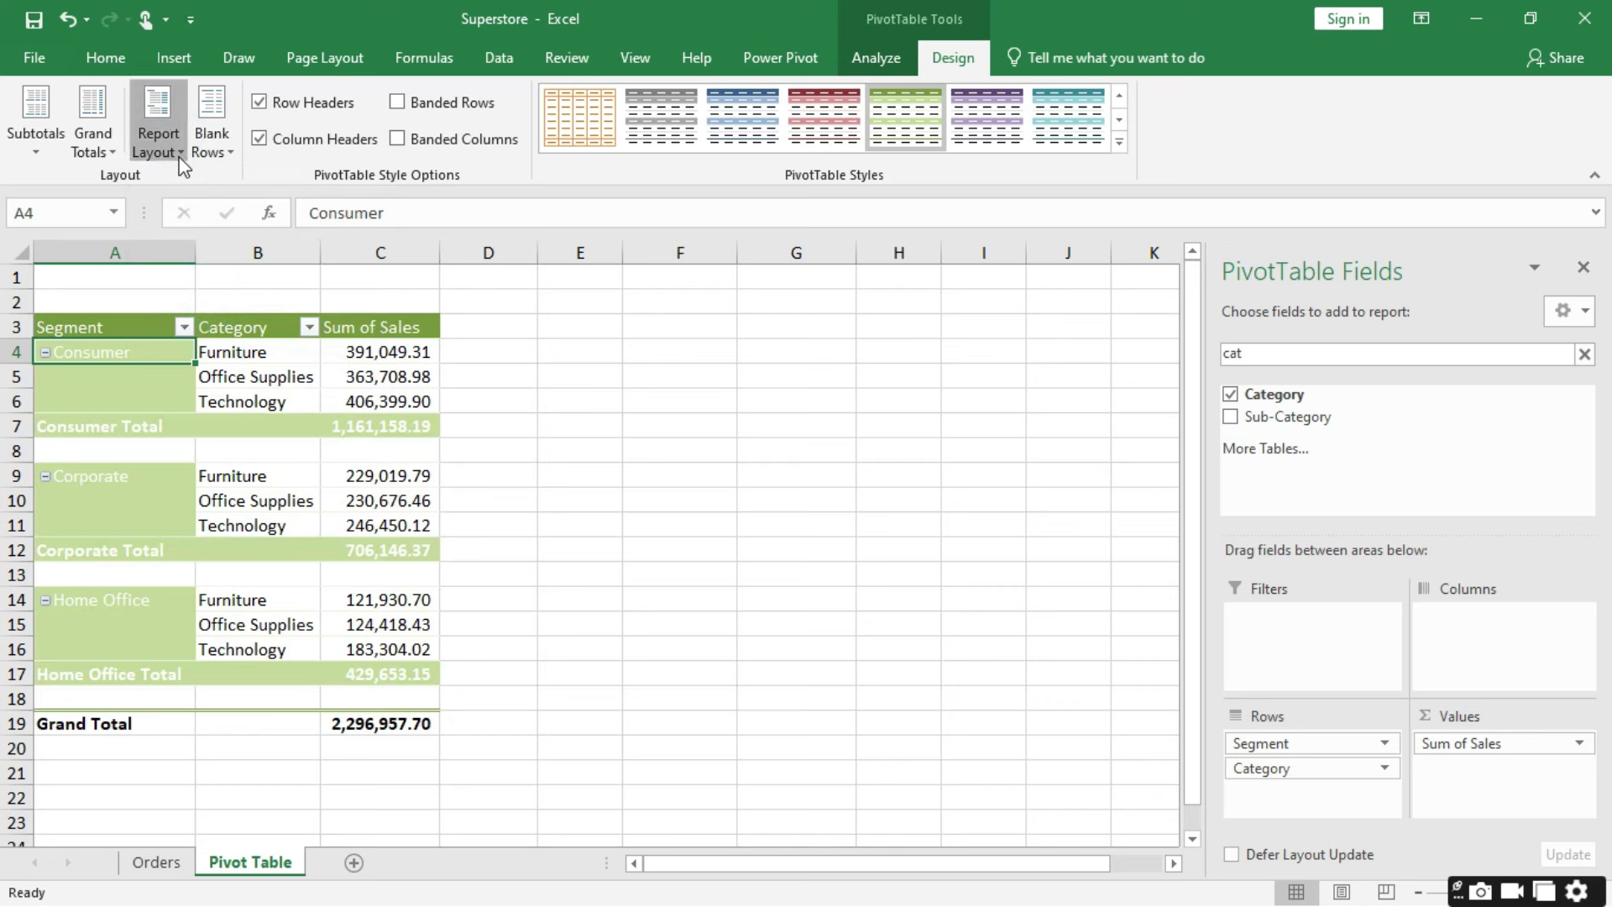
click(158, 138)
click(204, 190)
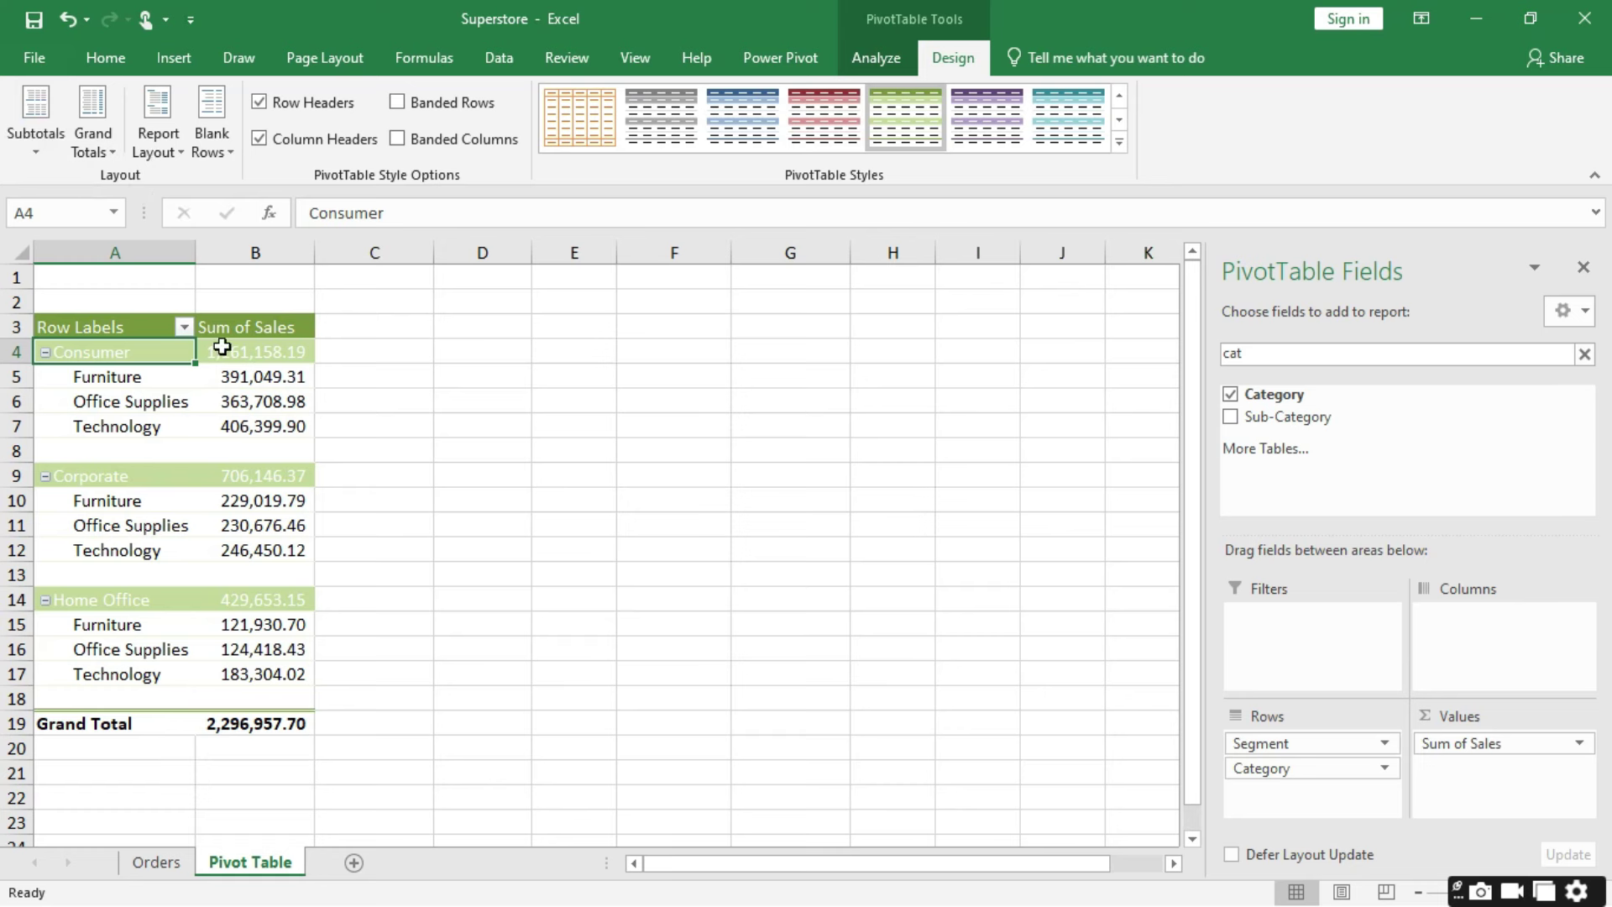
Step: Turn the pivot table's banded rows on and off, and do the same with its banded columns
click(398, 102)
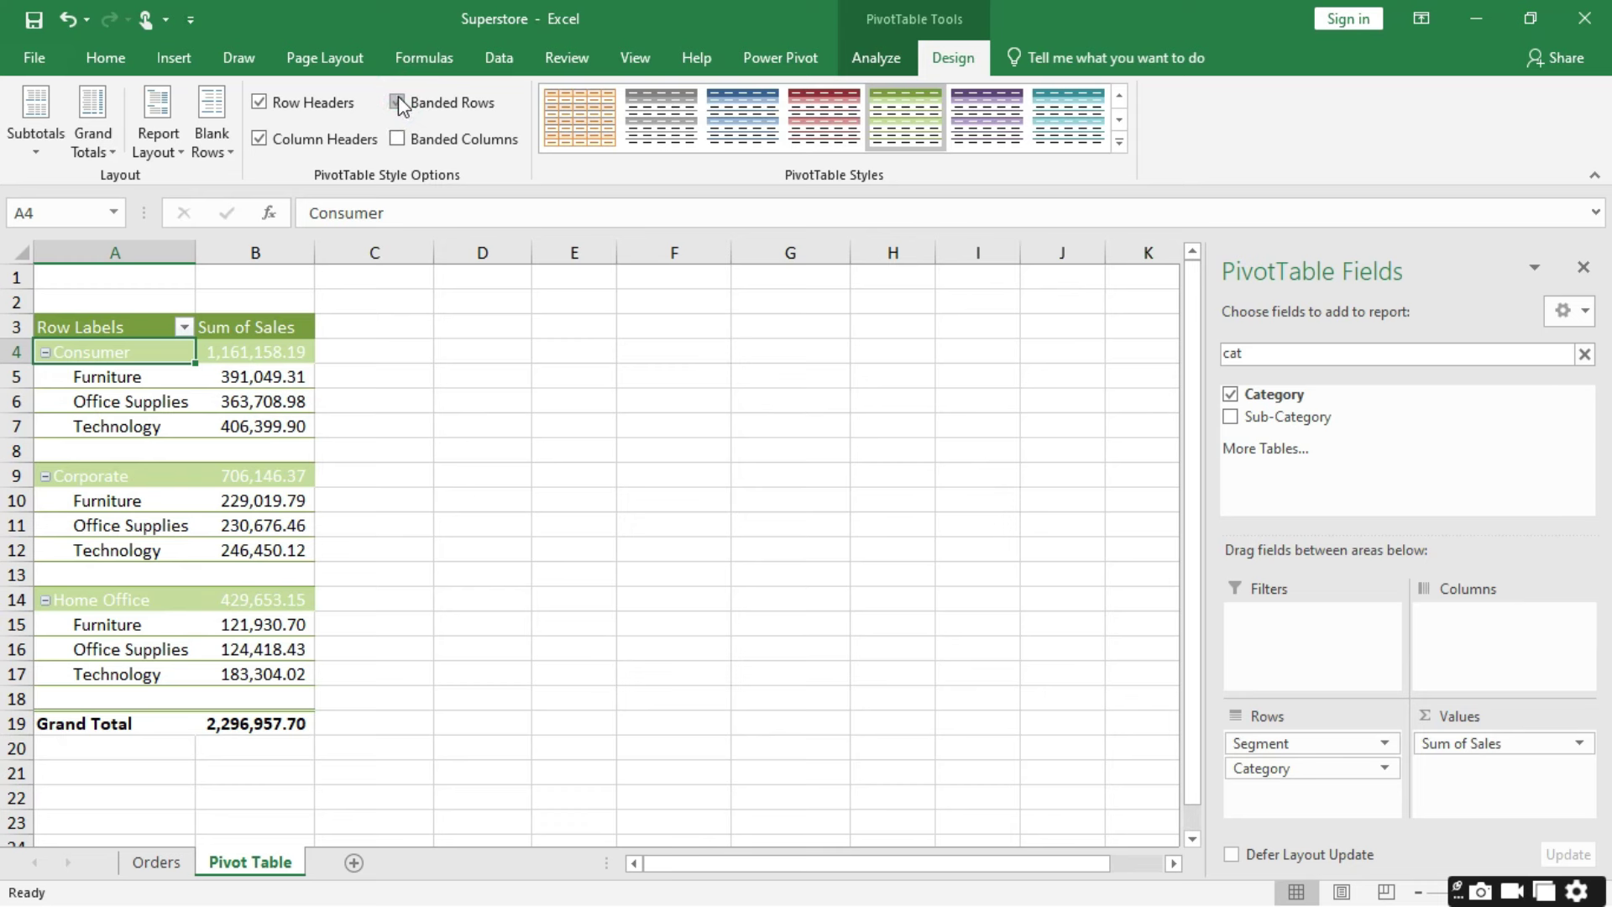
click(398, 102)
click(398, 140)
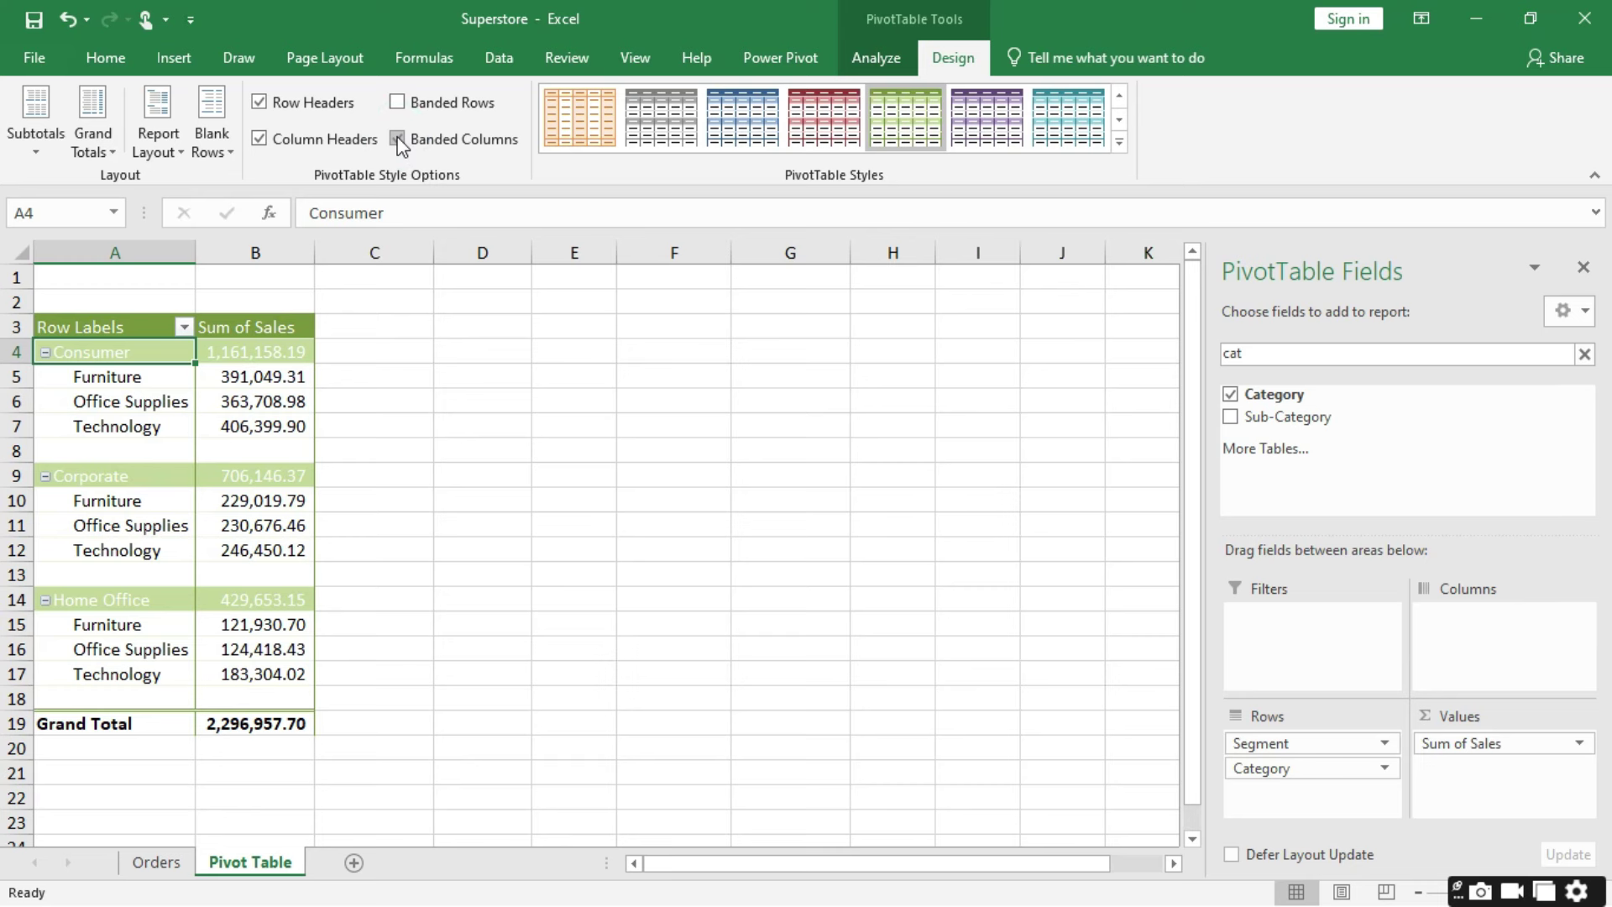
click(398, 140)
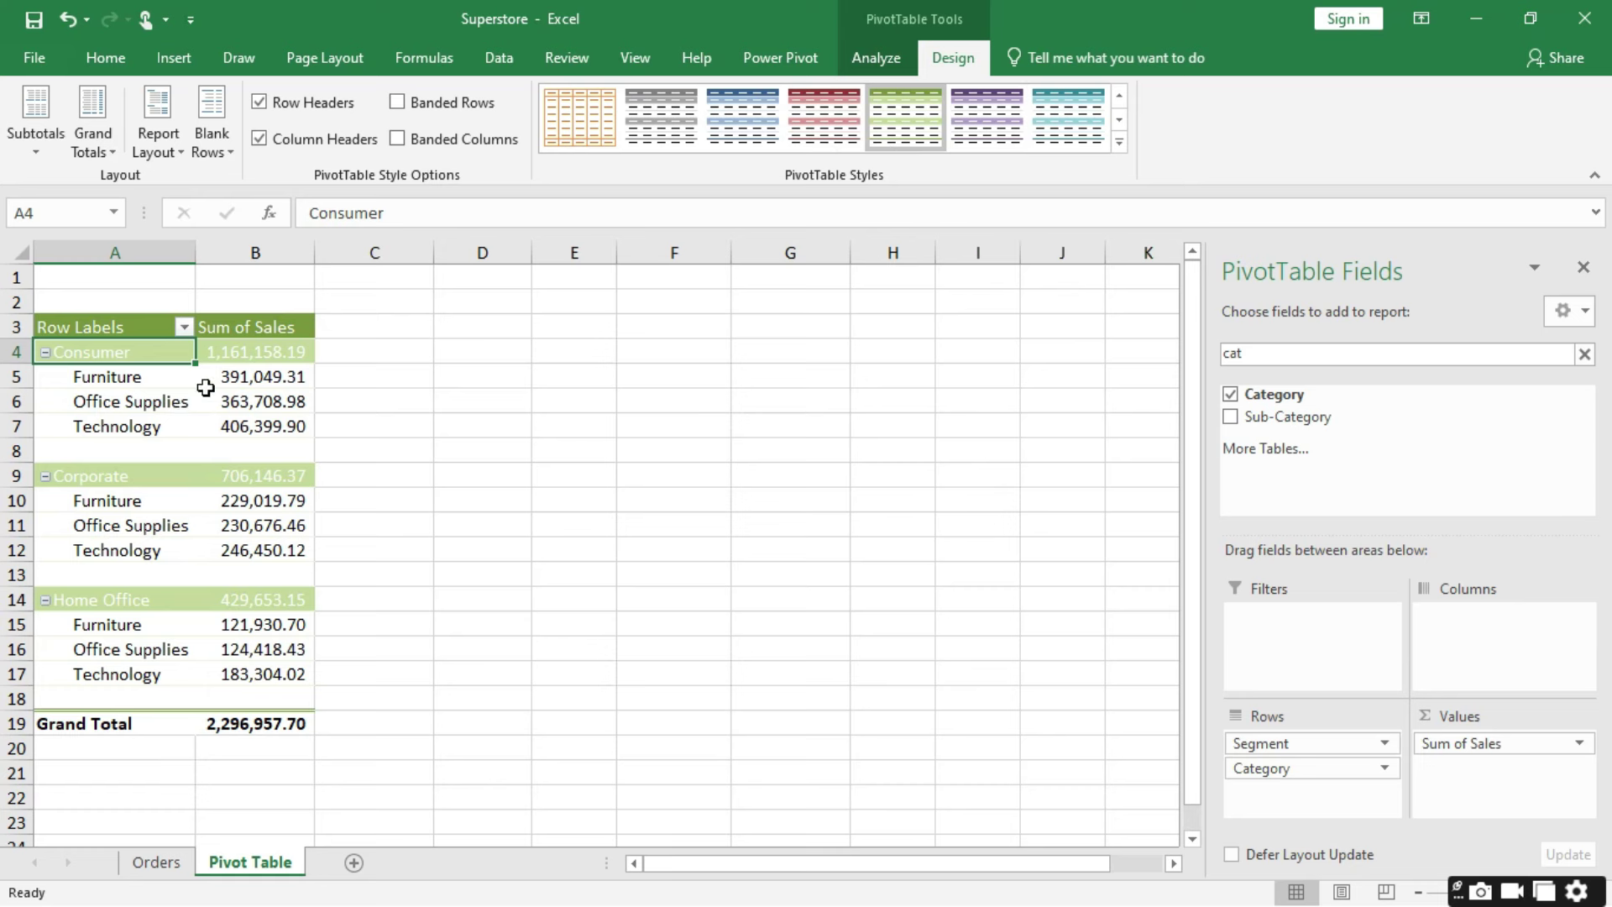
Step: Try other pivot table styles and apply the red style with shaded group rows
mouse_move(214, 500)
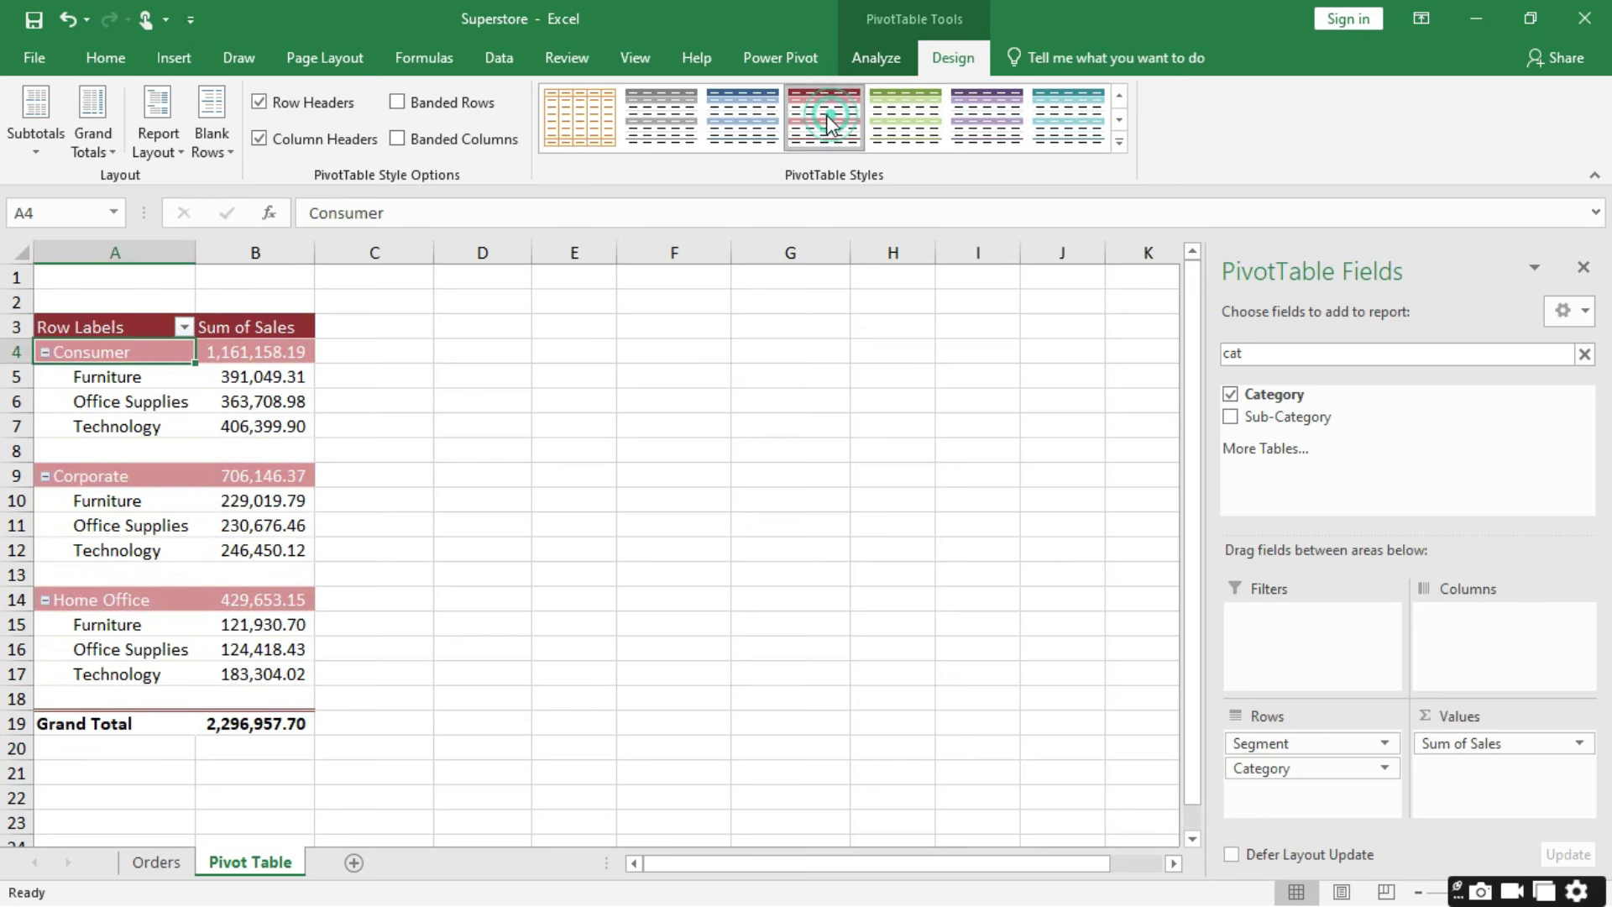
click(579, 116)
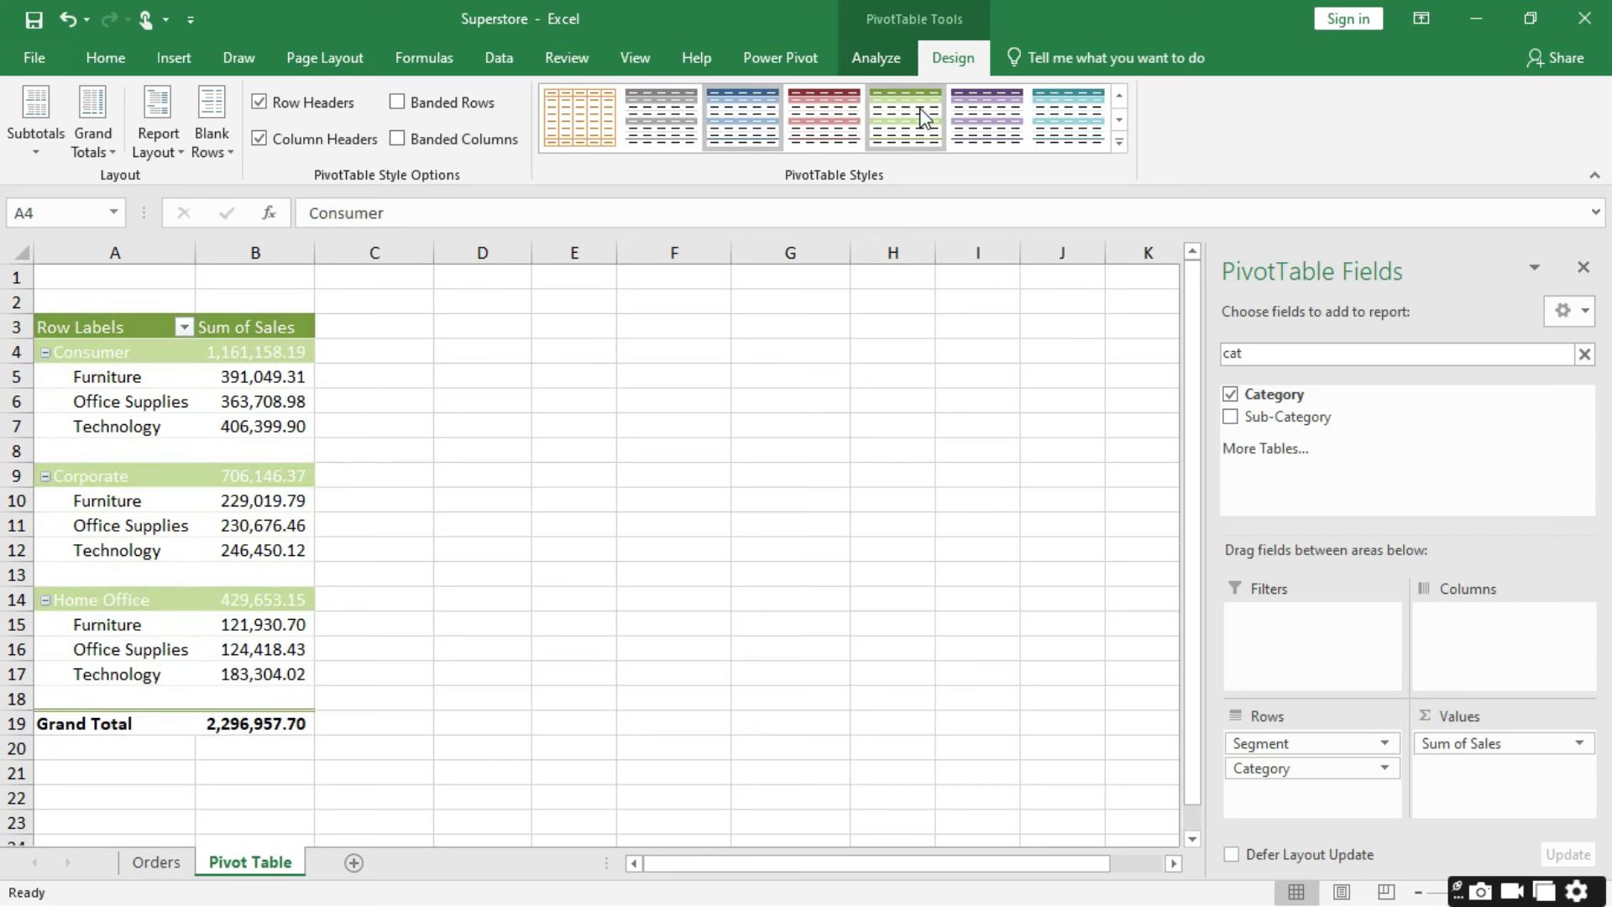
click(844, 117)
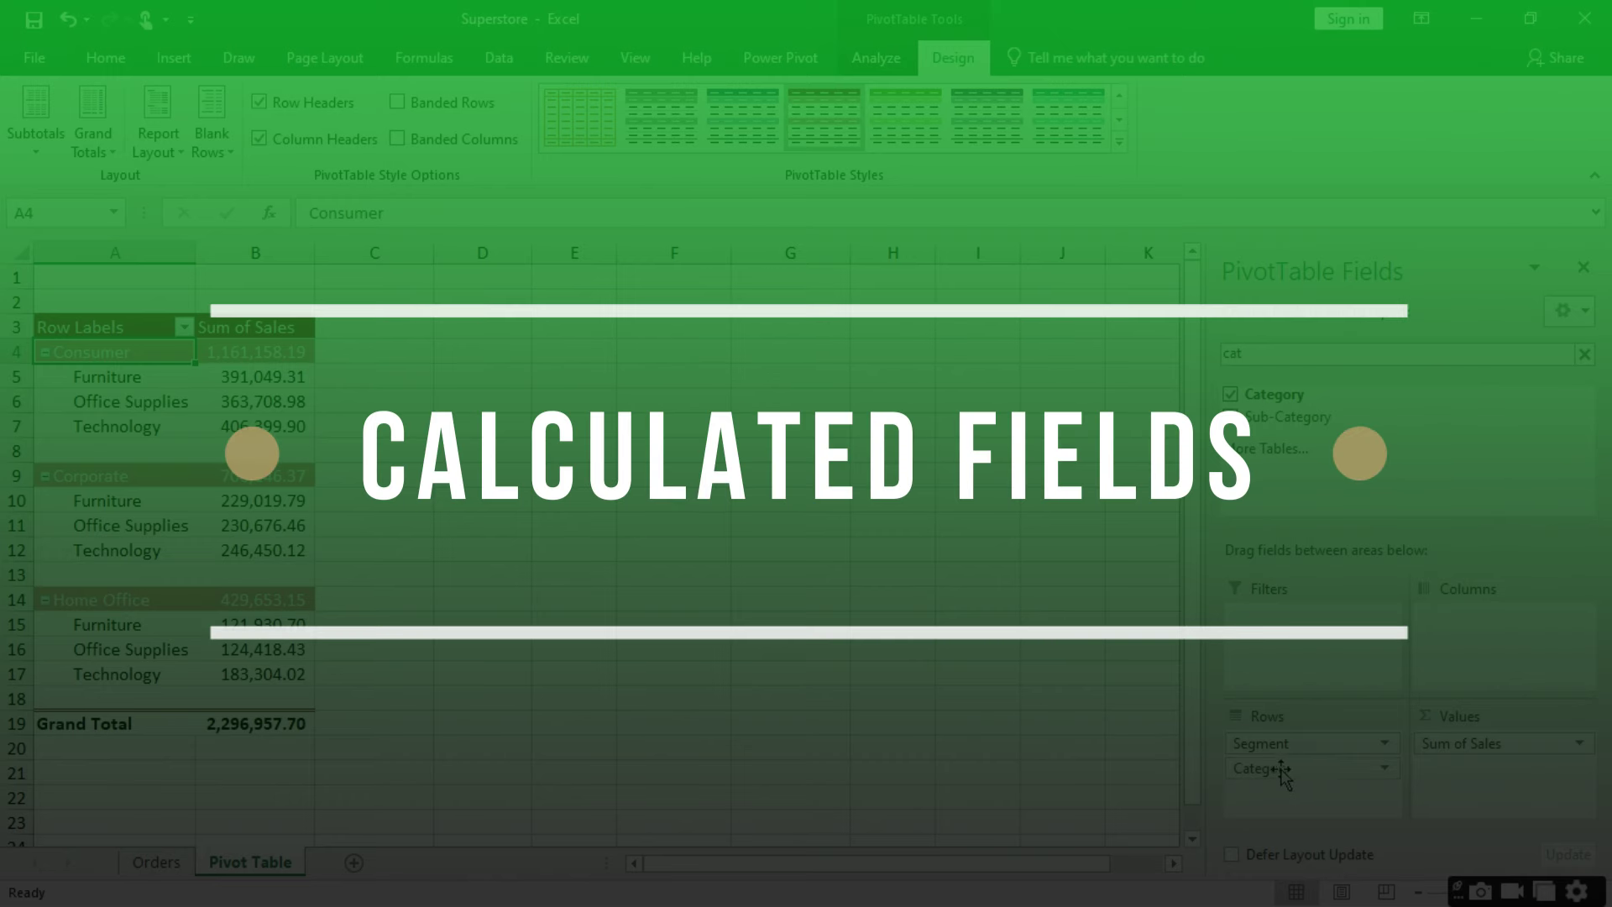
Step: Clear the field search and replace Segment and Category in the pivot table's rows with Product Name
drag(1282, 776, 1273, 744)
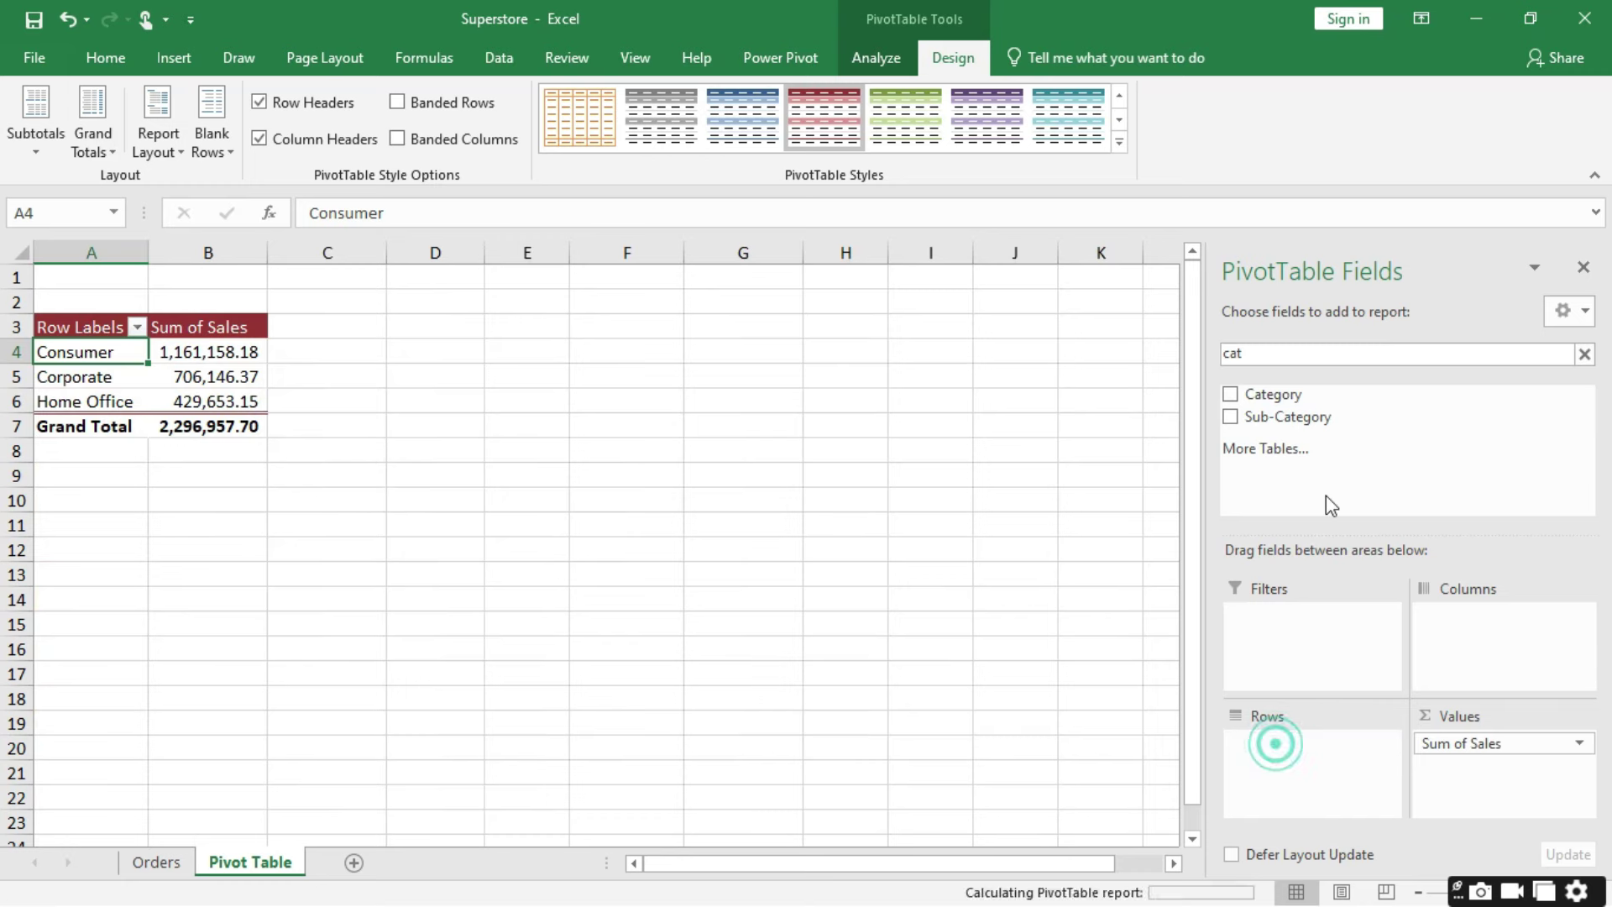
click(1584, 353)
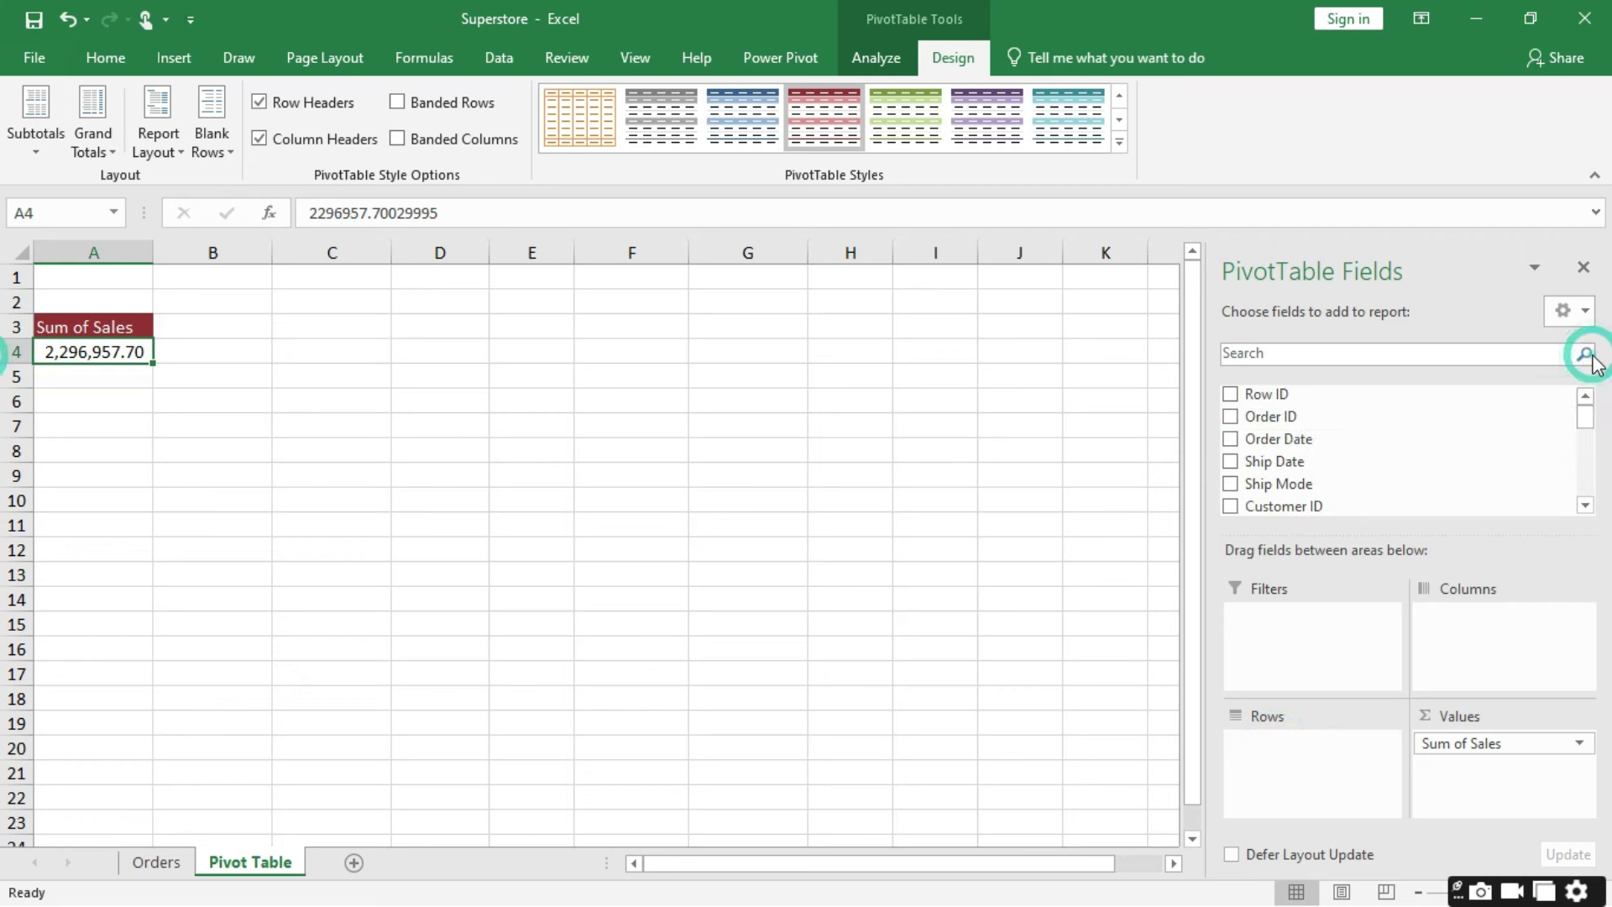
scroll(1385, 450, down, 3)
scroll(1385, 450, down, 3)
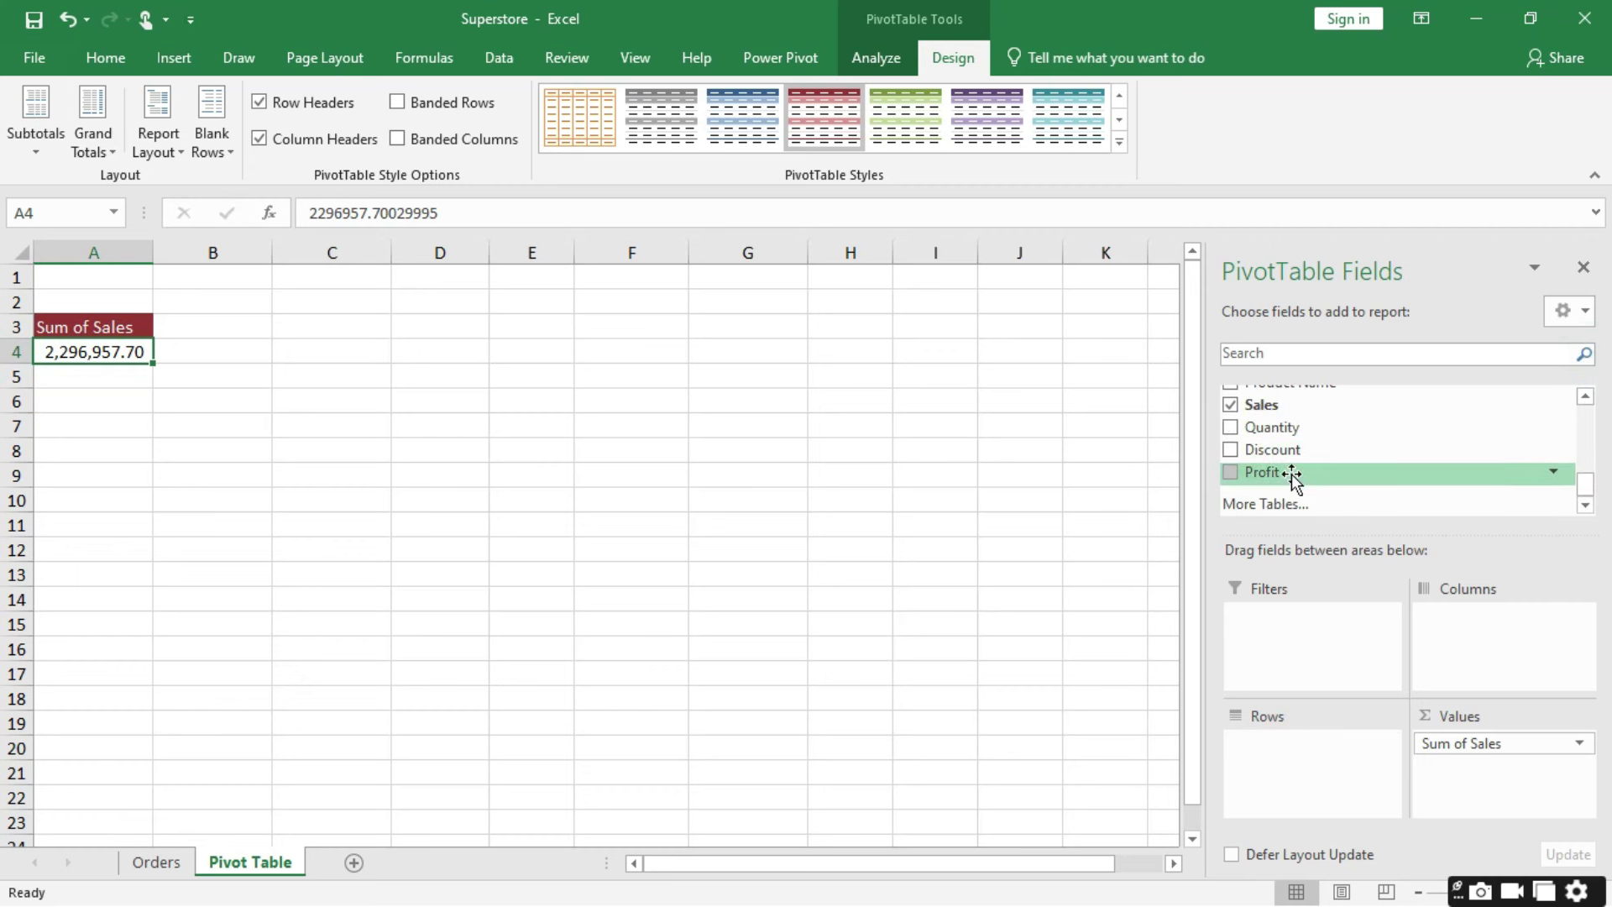
scroll(1325, 451, up, 3)
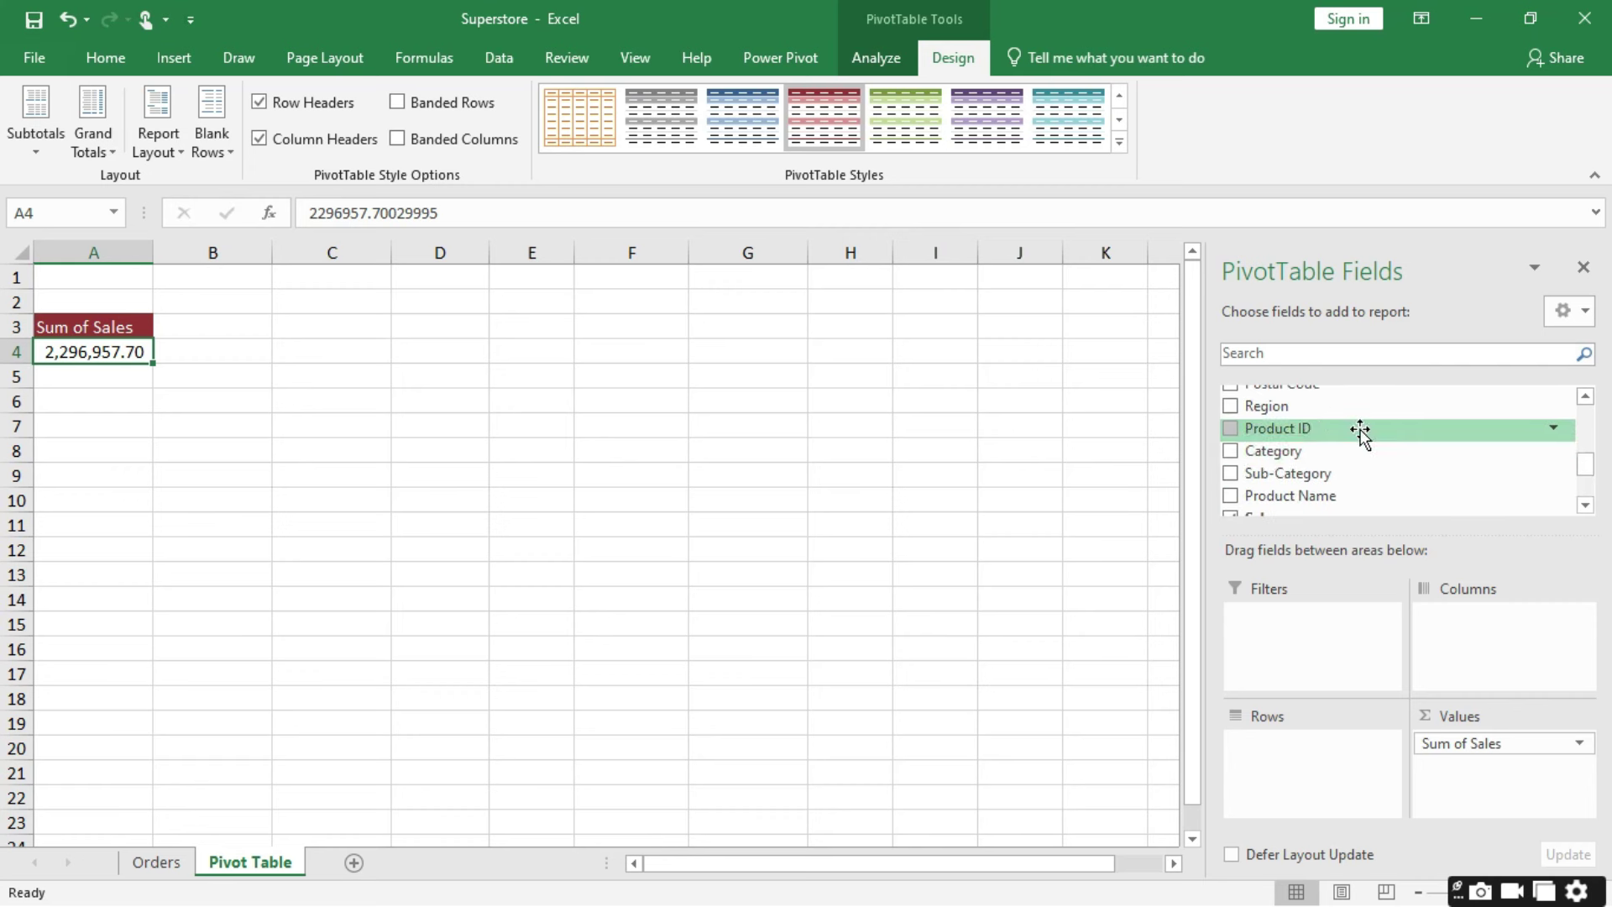
scroll(1360, 433, up, 2)
scroll(1360, 432, down, 2)
drag(1320, 493, 1297, 785)
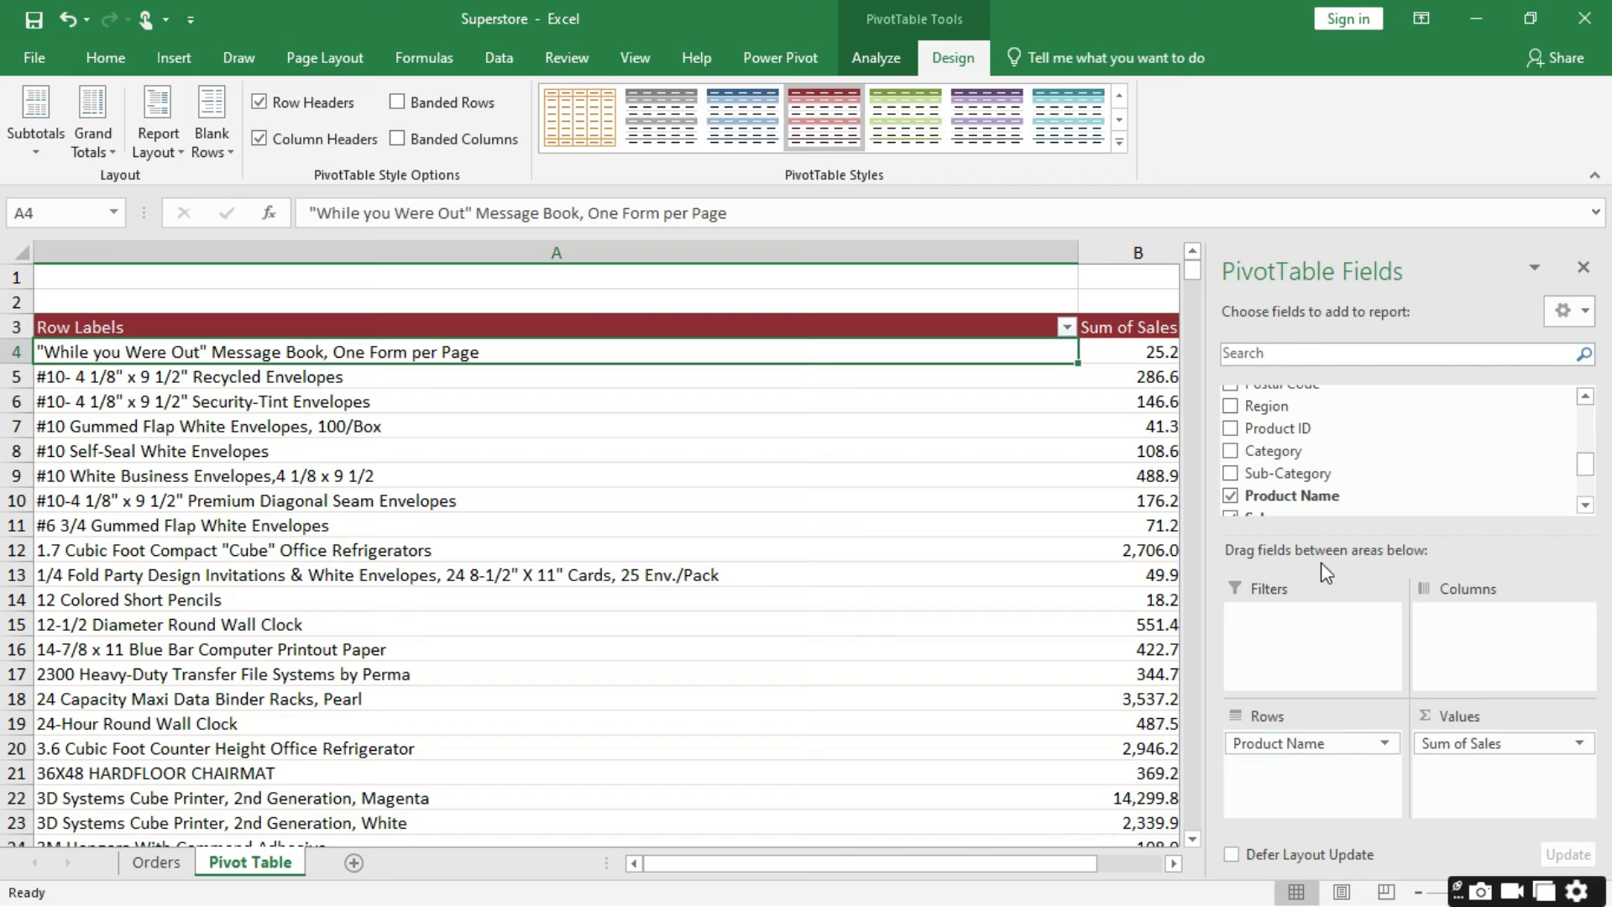
Step: Add Profit to the pivot table's values beside Sales and narrow the product name column A
drag(1078, 256, 416, 270)
scroll(1310, 504, down, 2)
drag(1273, 471, 1475, 781)
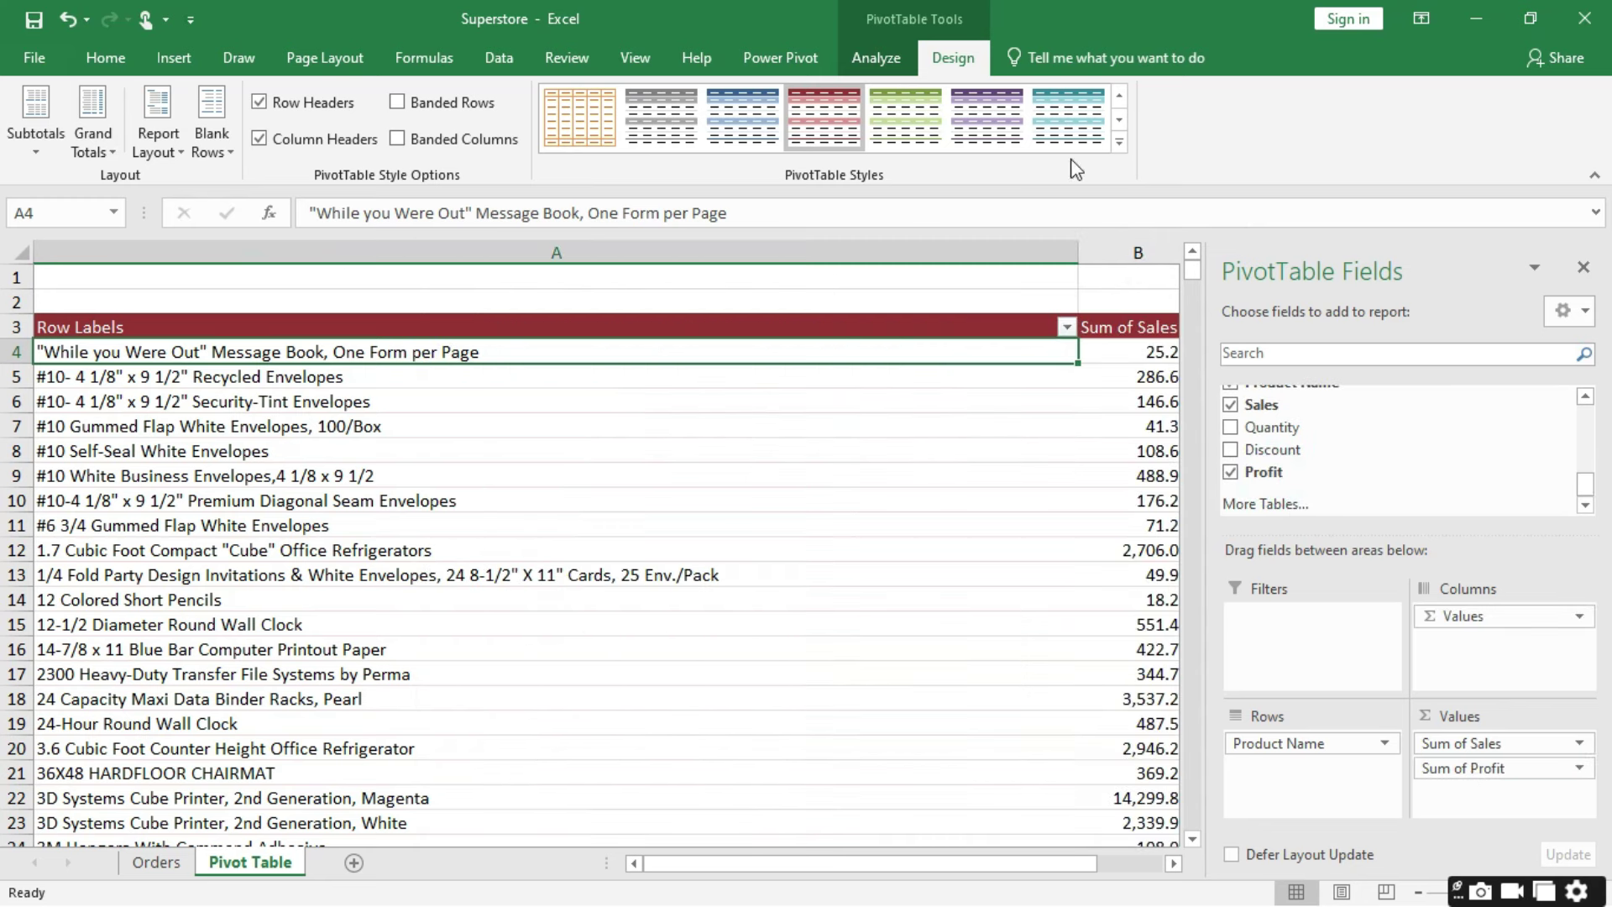
drag(1077, 252, 397, 252)
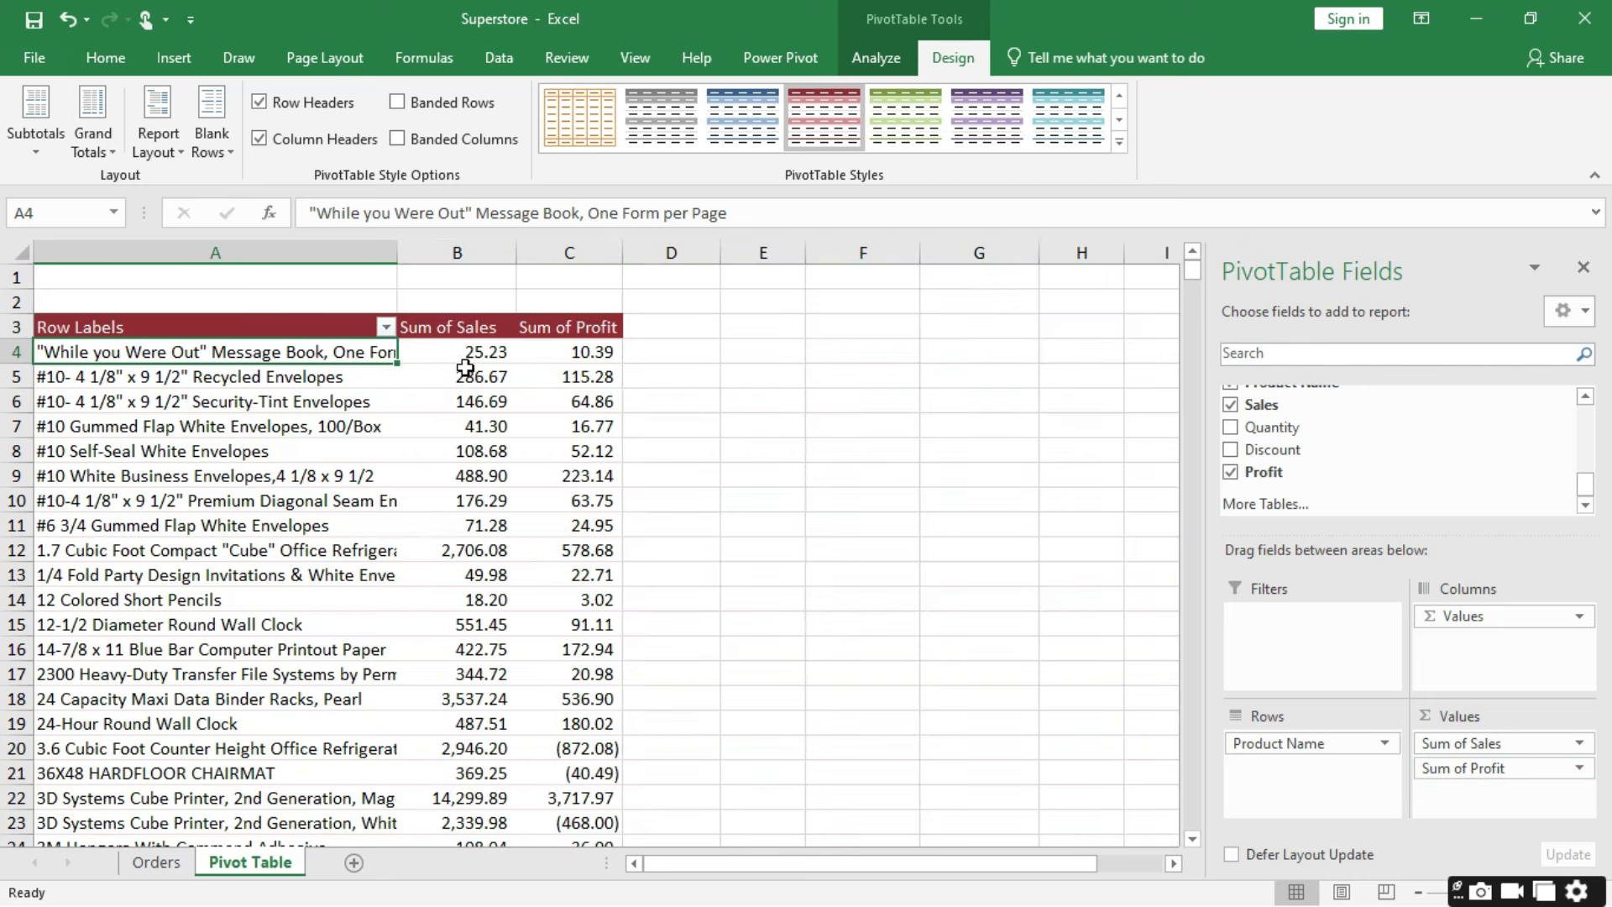
mouse_move(592, 353)
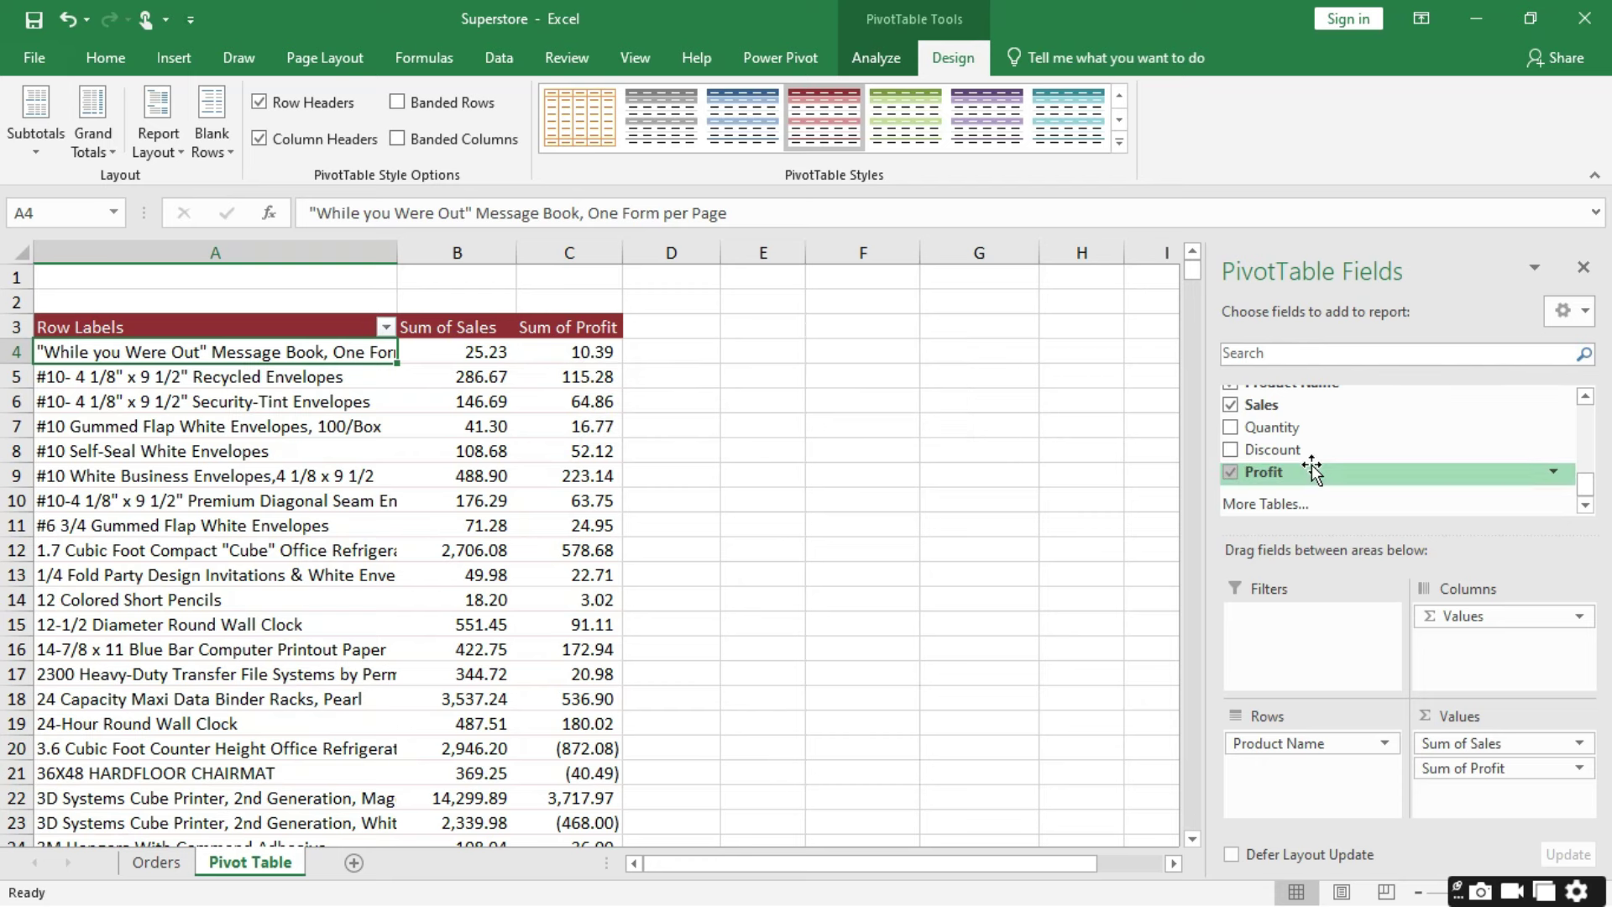
scroll(1312, 467, up, 5)
scroll(1312, 467, up, 1)
scroll(1312, 468, down, 2)
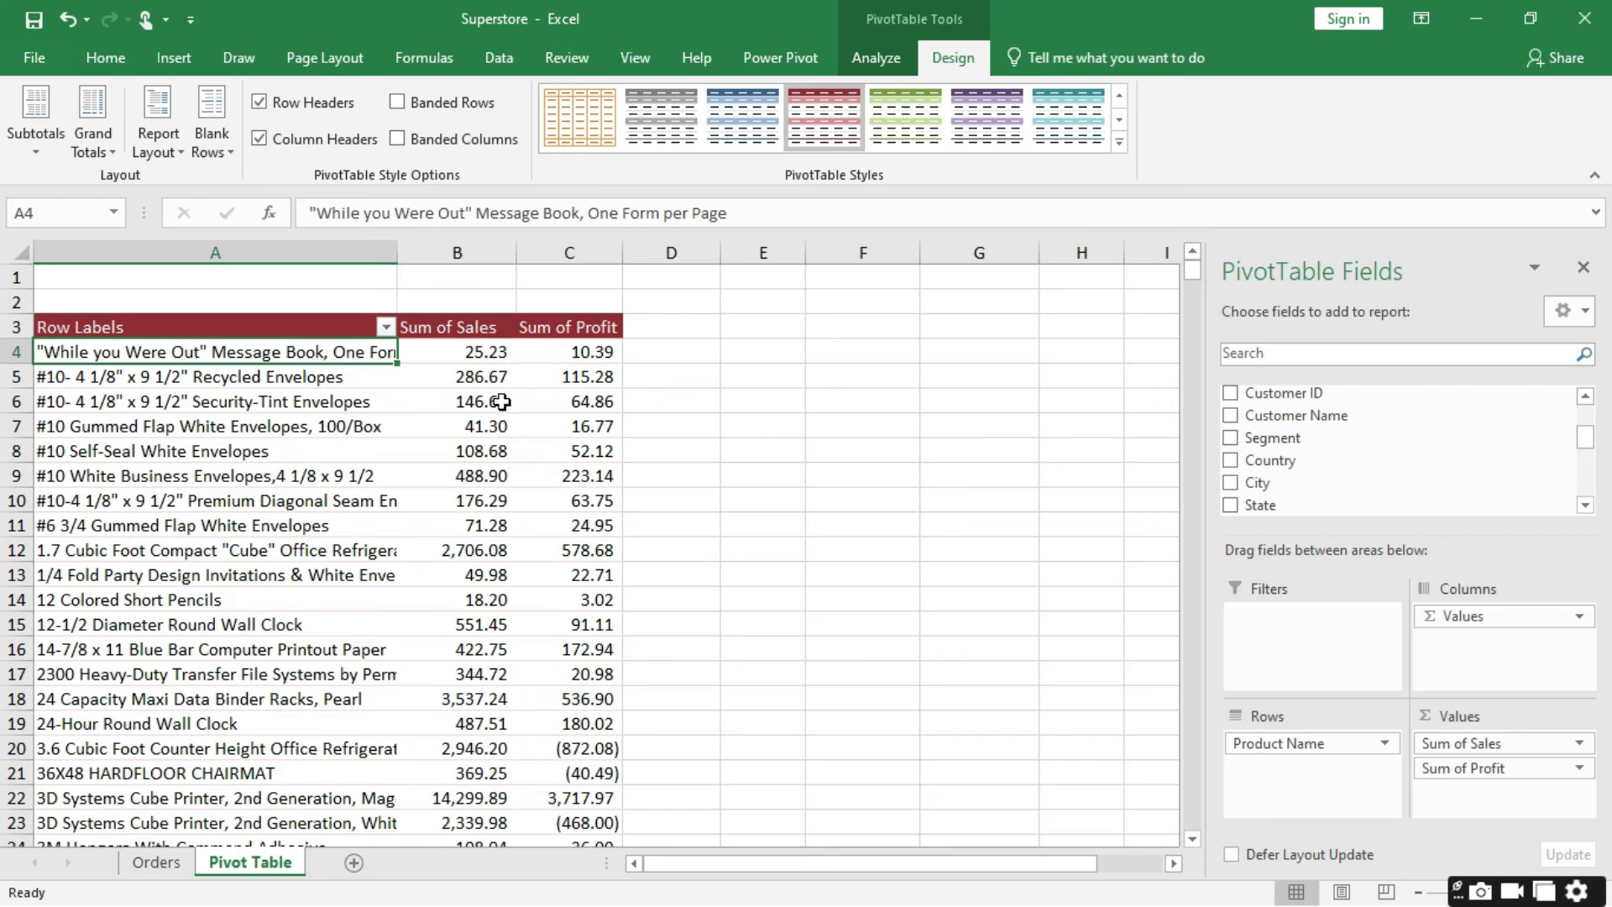
Step: Enter the heading Cost in cell E3, outside the pivot table
click(747, 332)
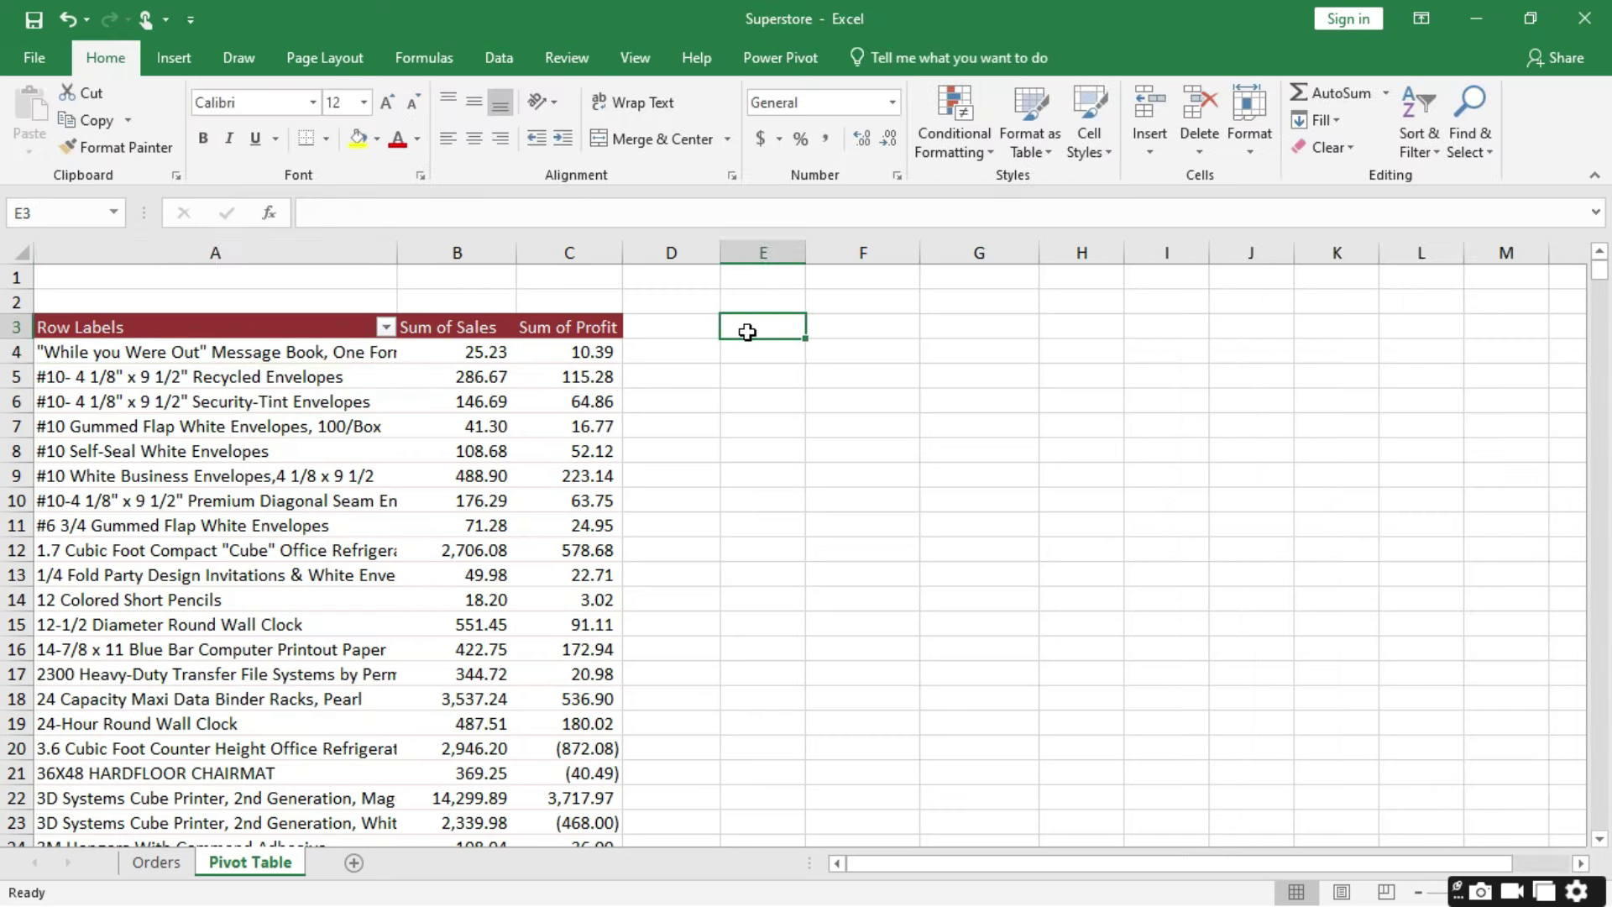
text(Cost)
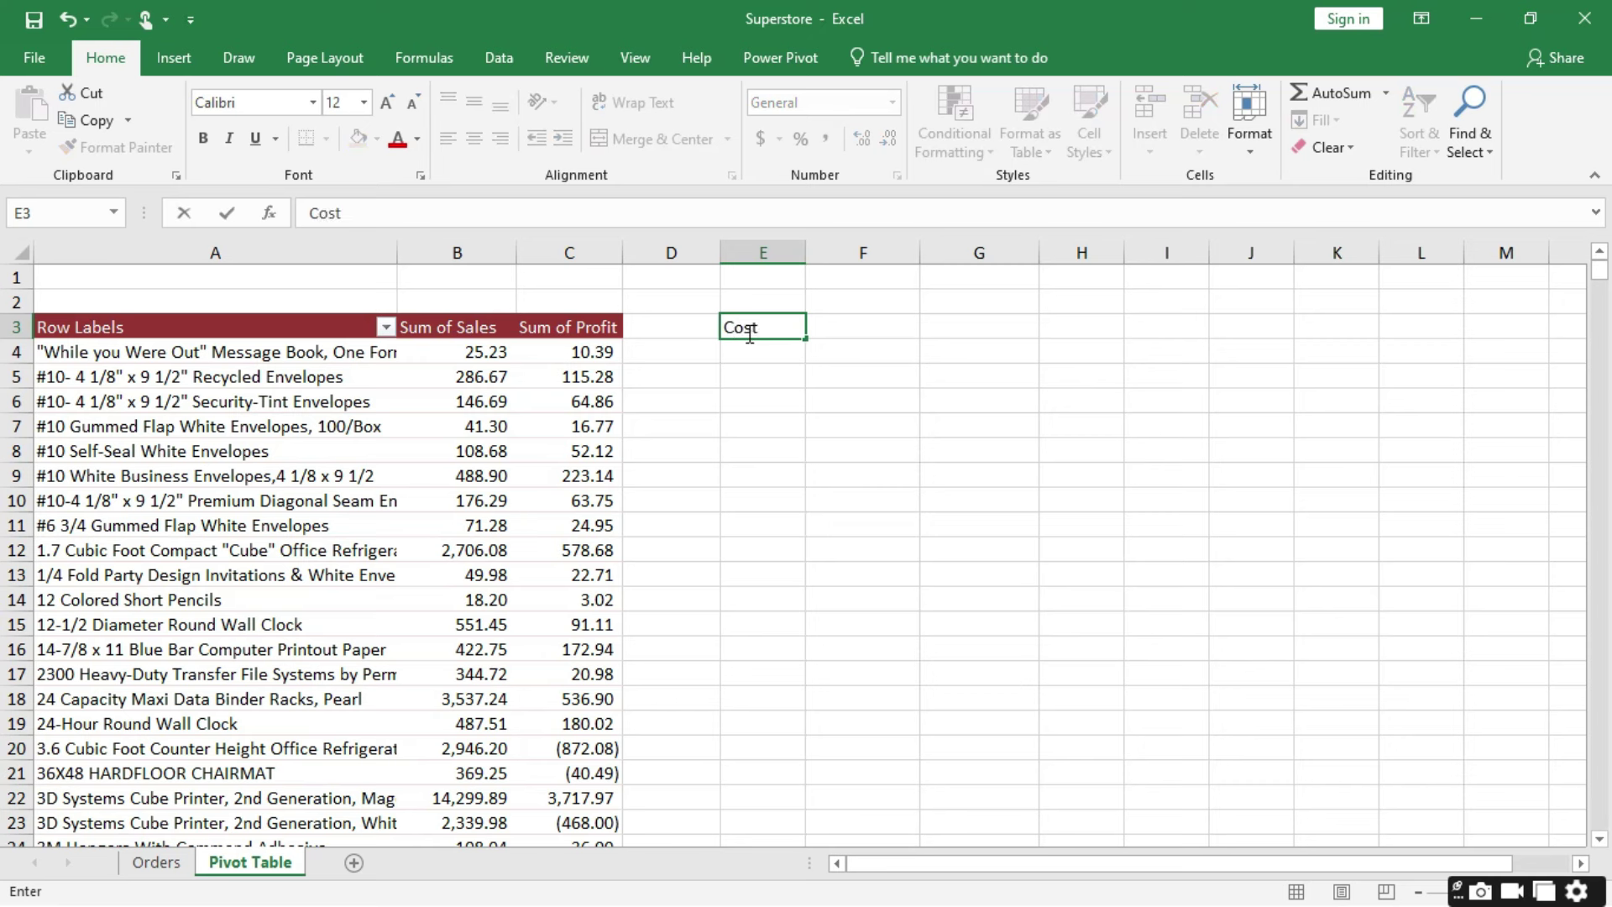
key(Return)
Step: Calculate the first product's cost in cell E4 with =B4-C4 and fill the formula down column E
click(762, 353)
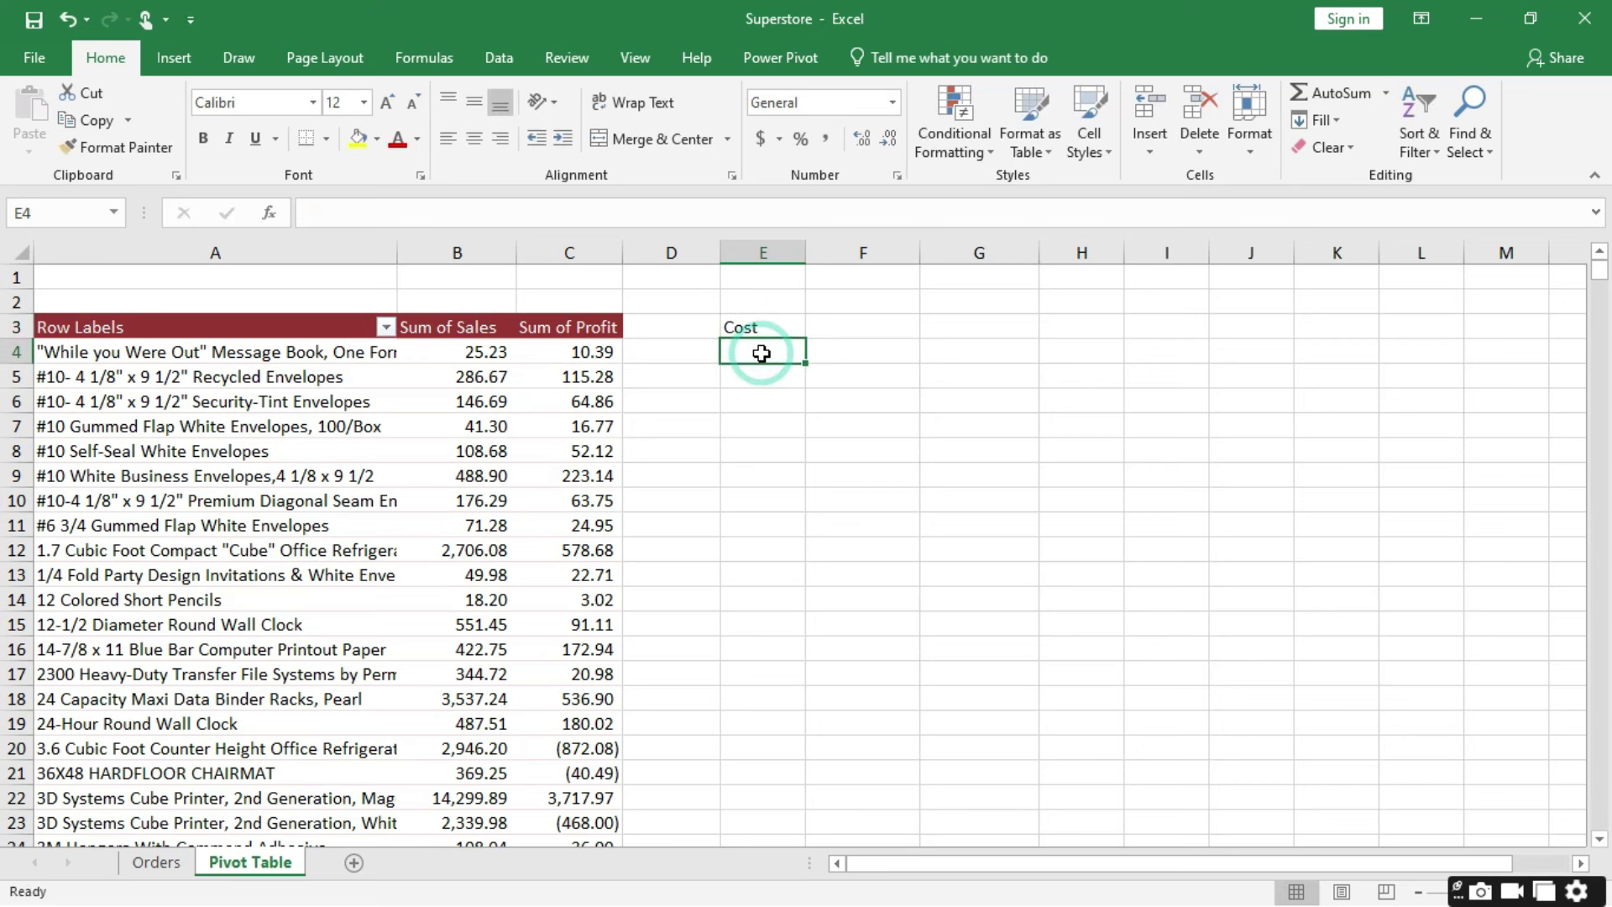
text(=)
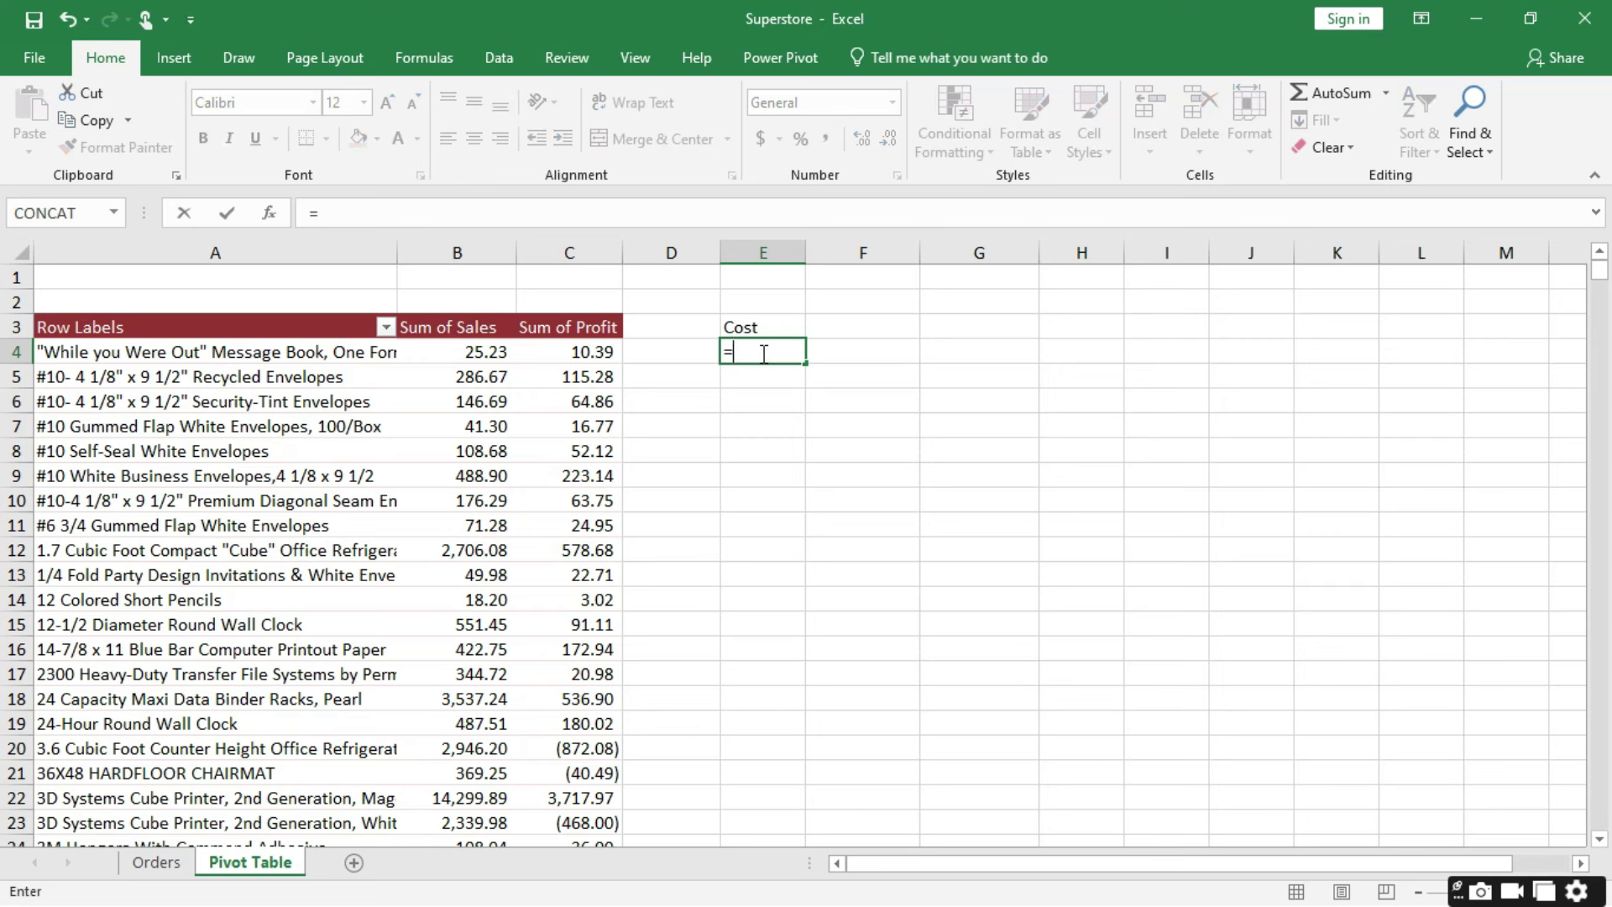
text(b)
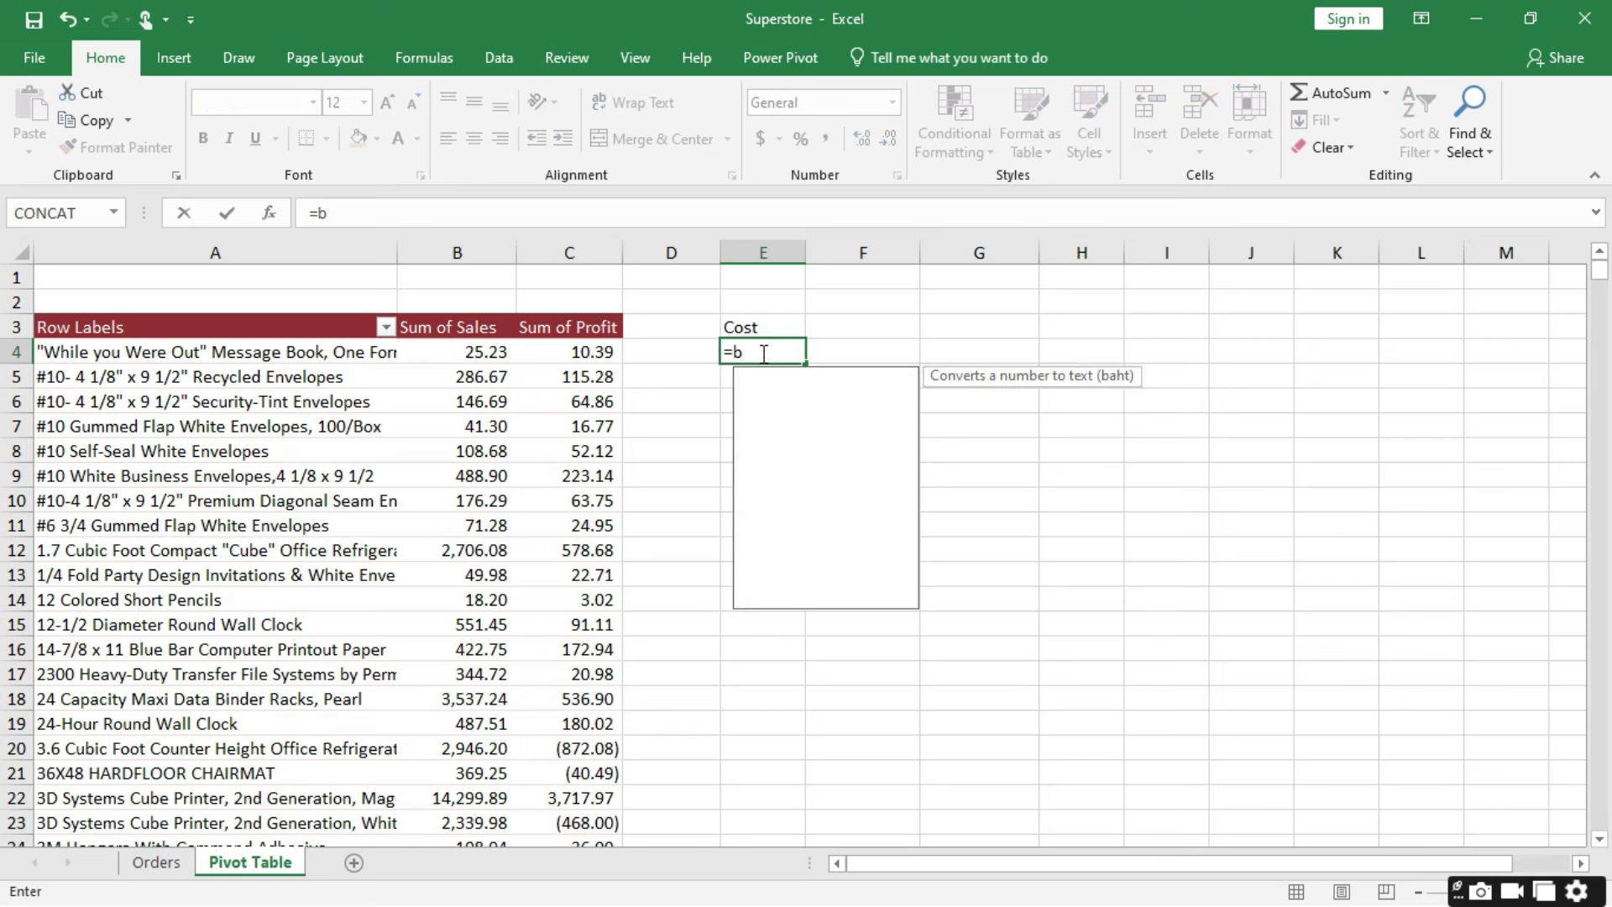
text(4-)
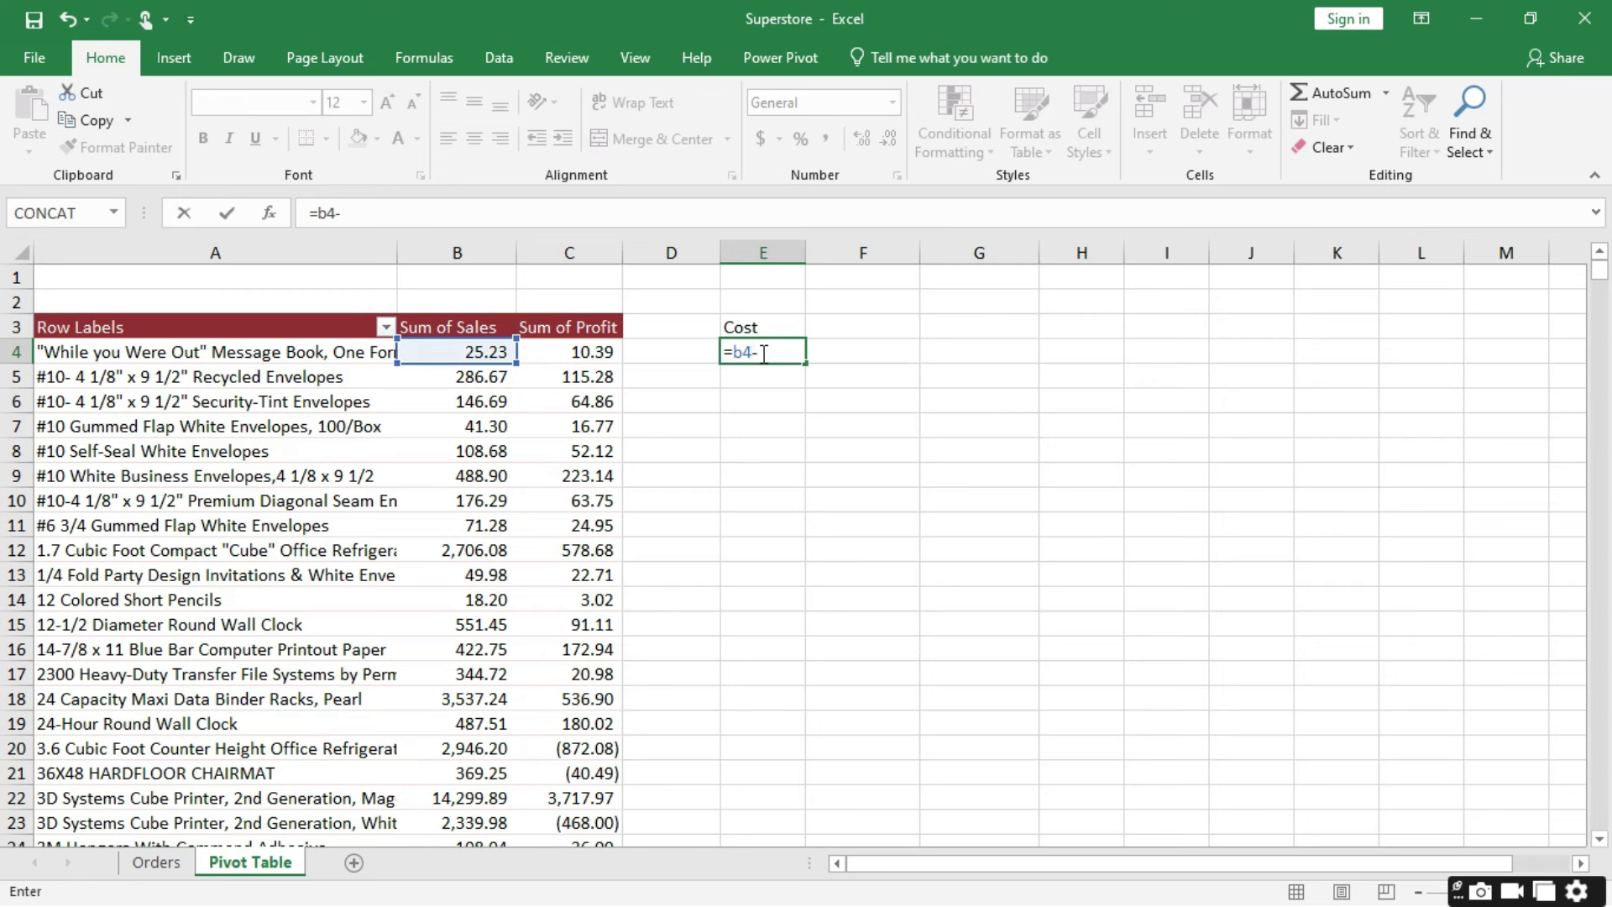
text(c4)
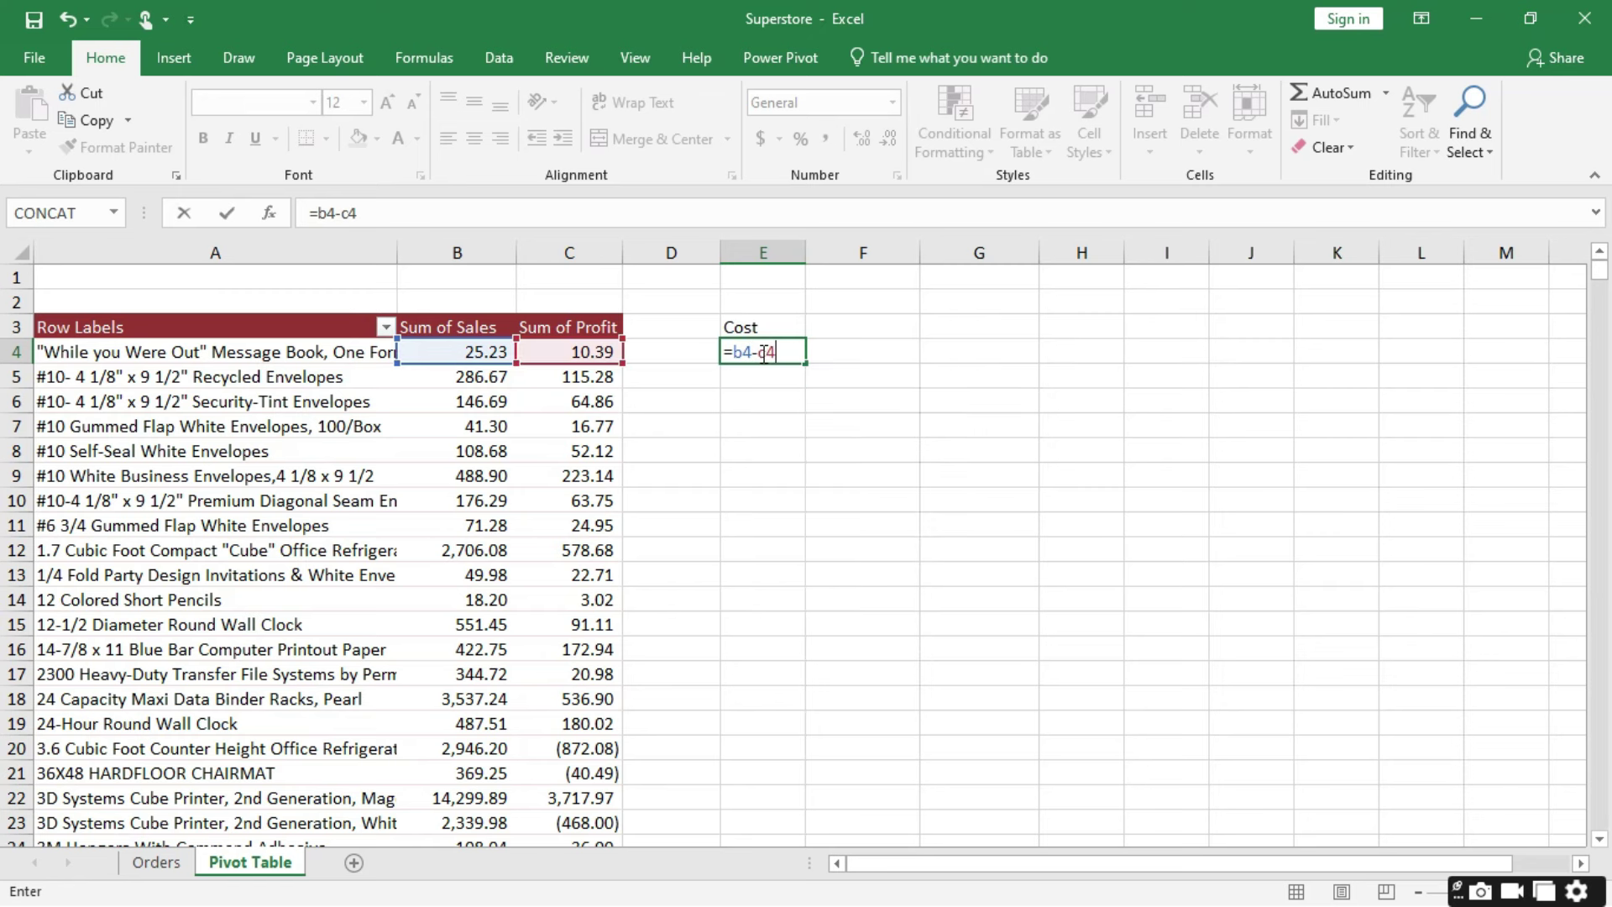
key(Return)
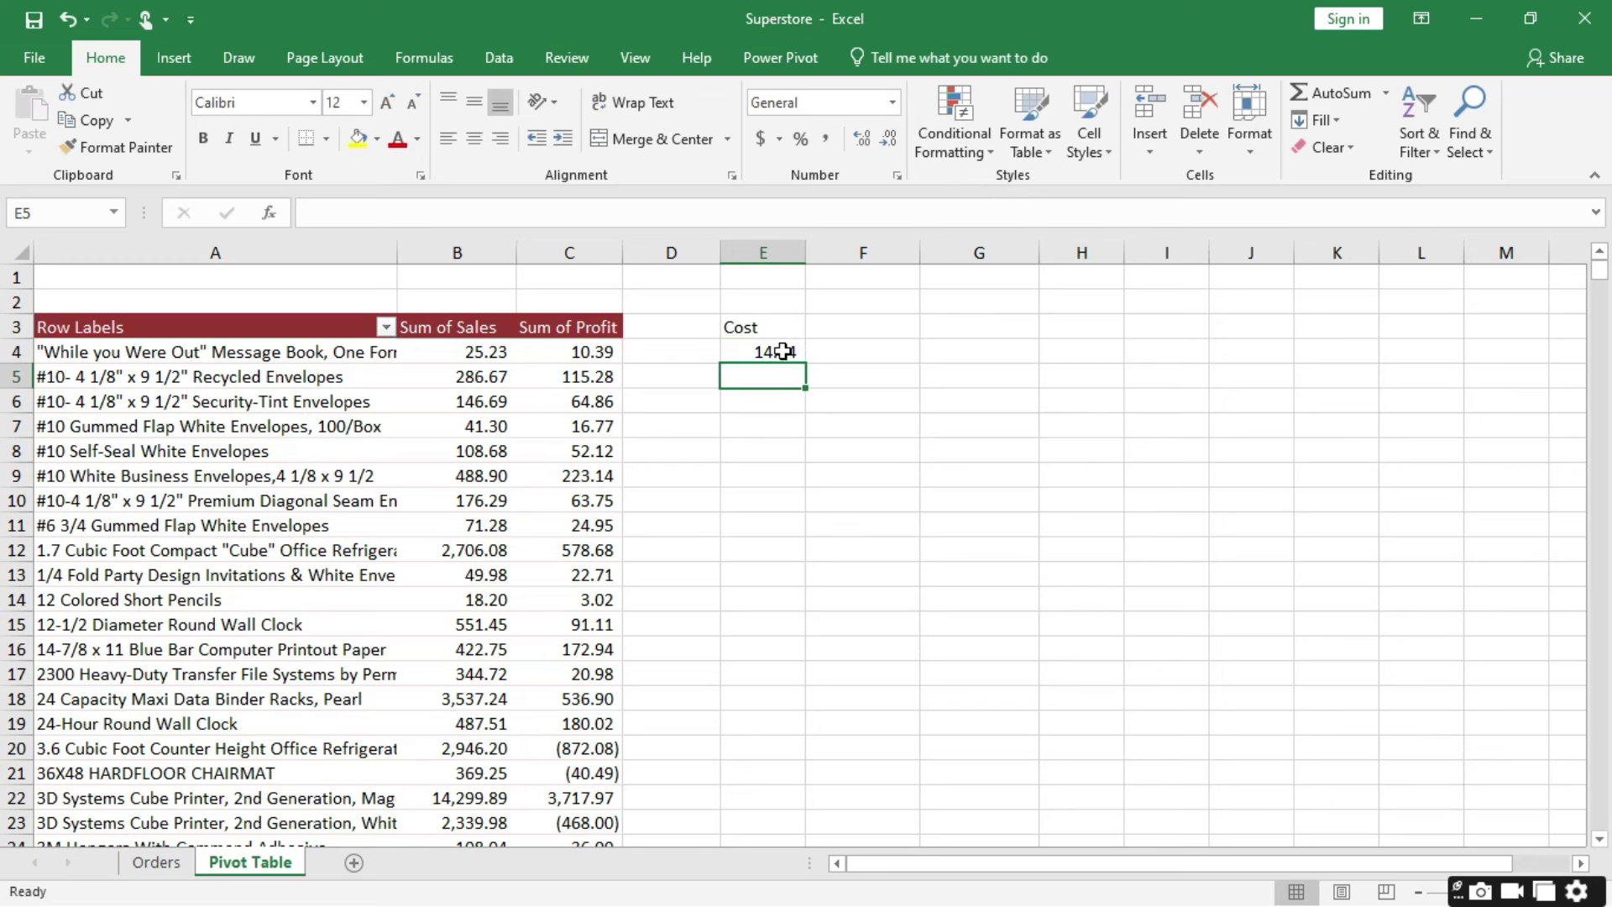
click(781, 349)
double_click(807, 363)
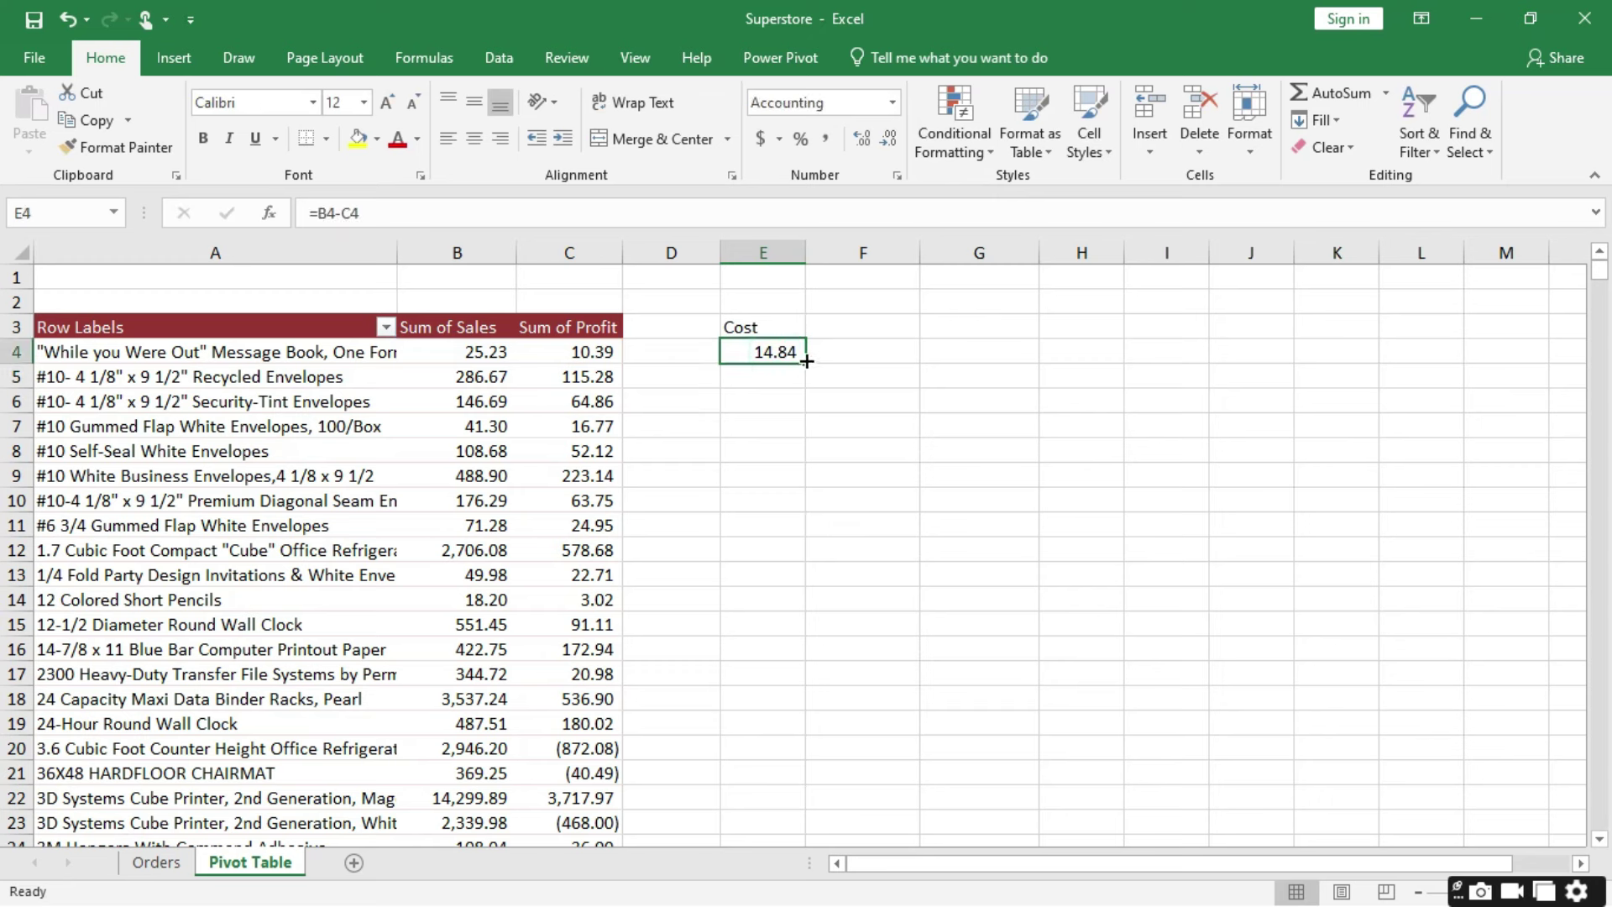
Step: Fill the cost formula in cell E4 down column E to row 124
click(793, 416)
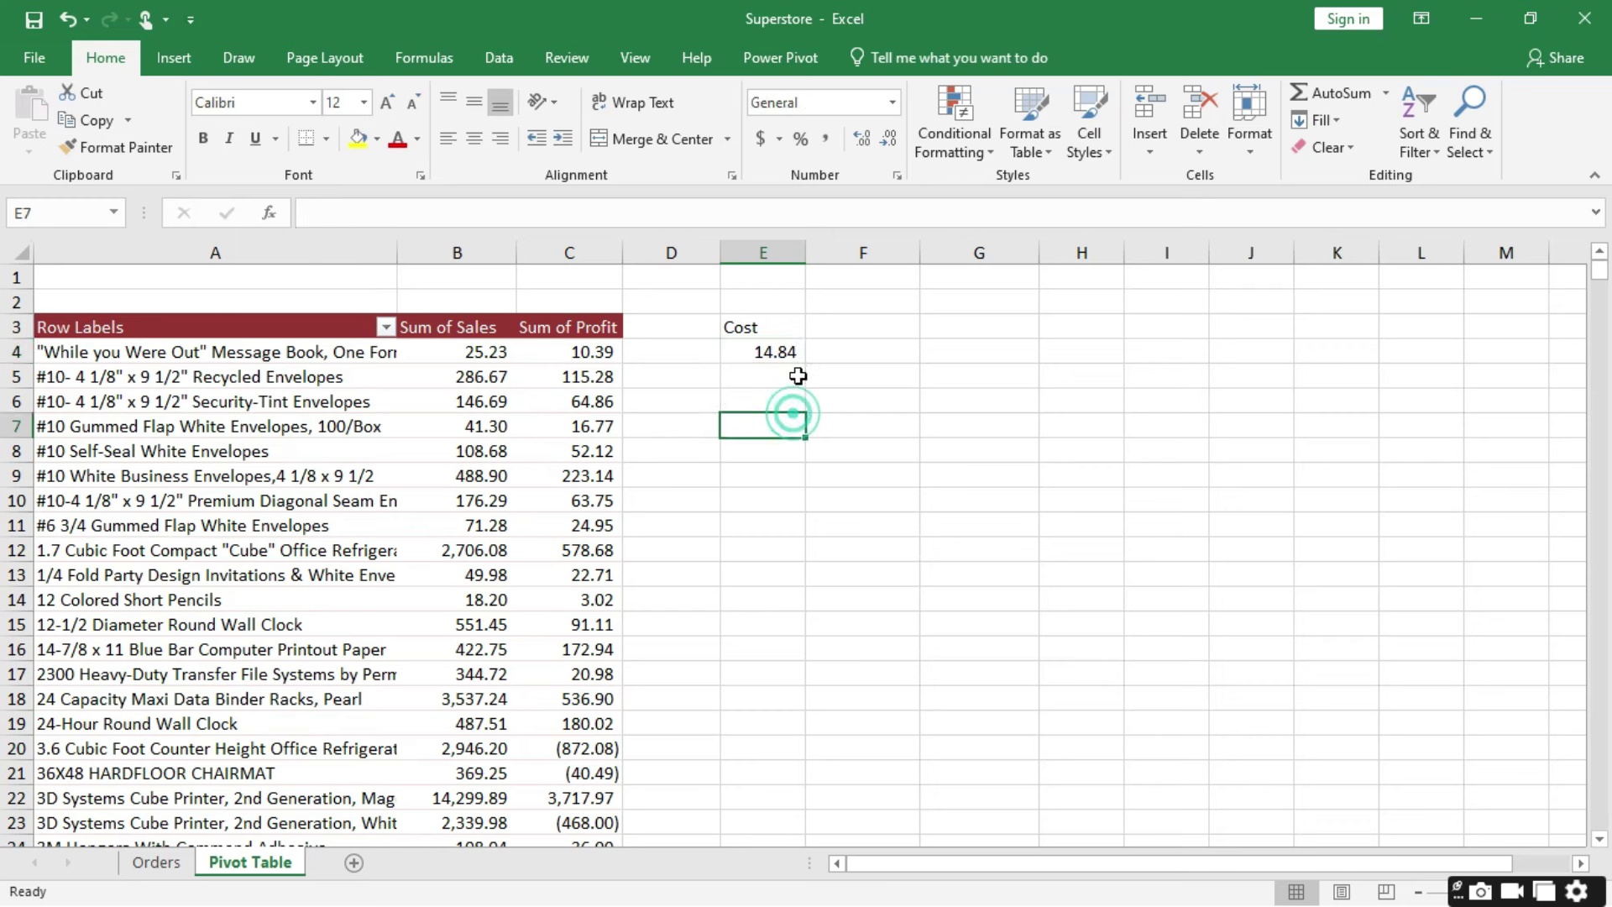
click(788, 349)
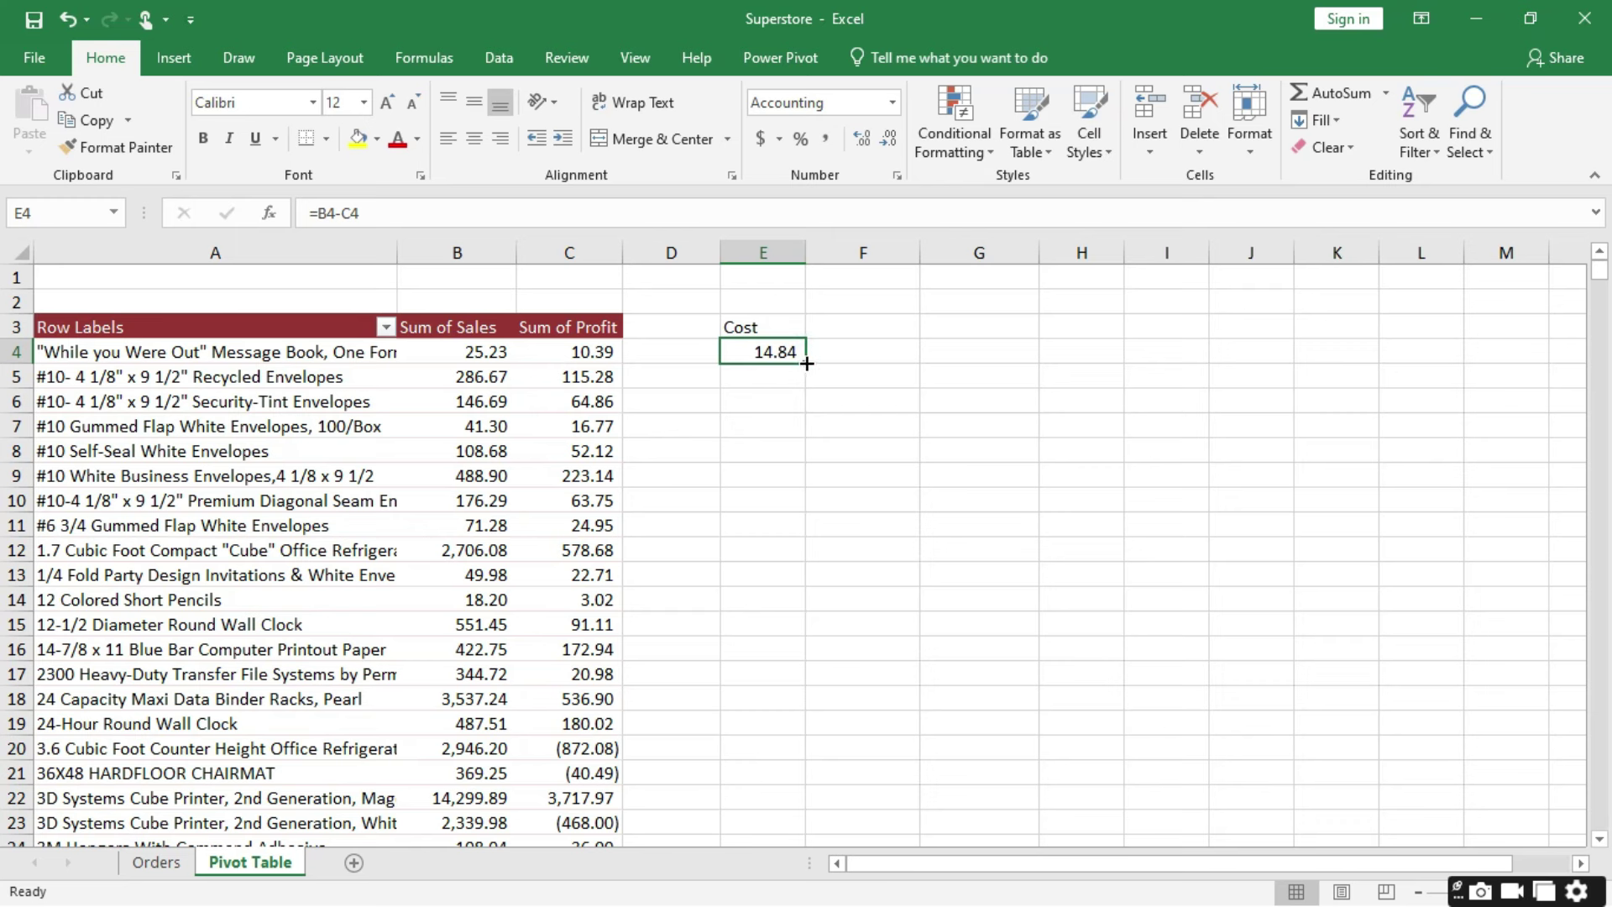
drag(807, 363, 797, 810)
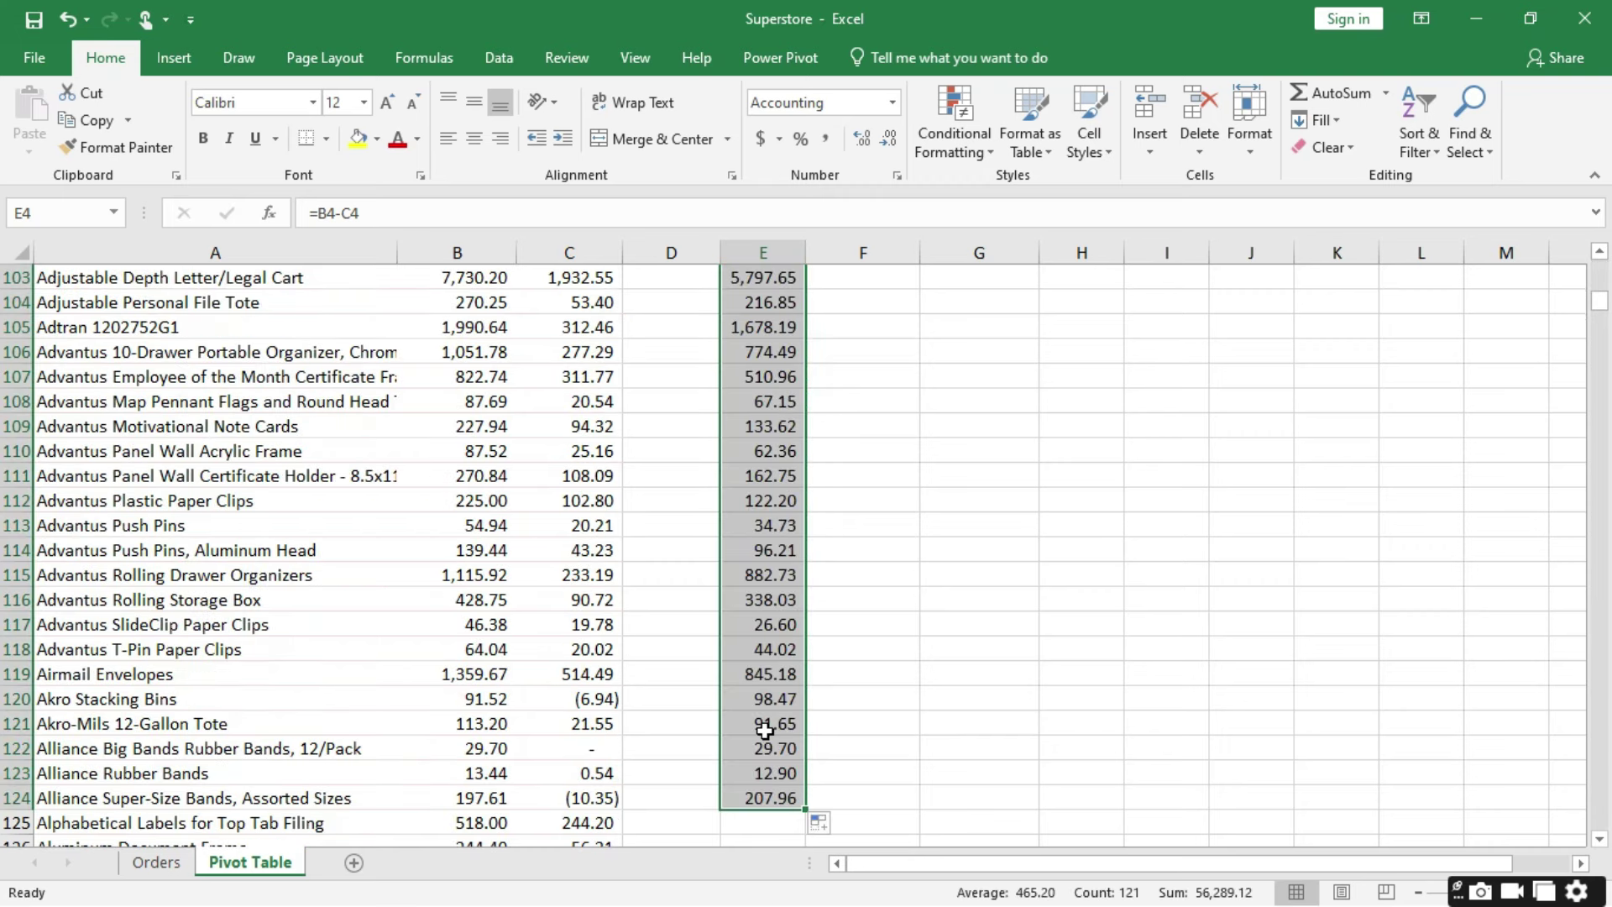
scroll(765, 730, up, 19)
scroll(764, 730, up, 10)
scroll(765, 730, up, 6)
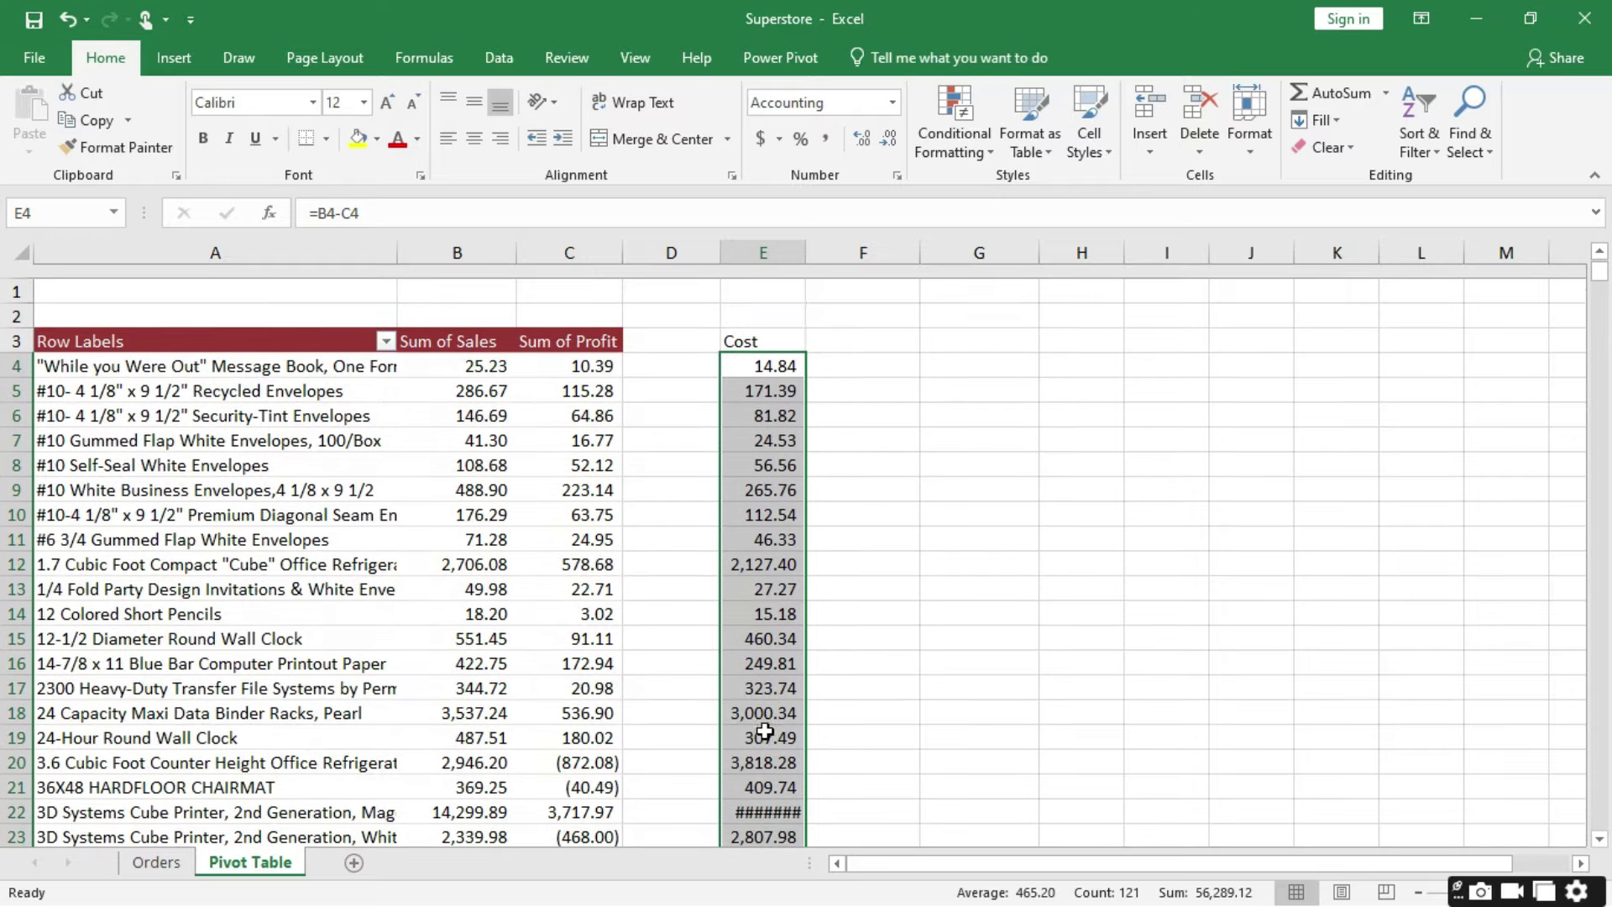
Step: Add Segment beneath Product Name in the pivot table's rows and narrow column A
click(348, 451)
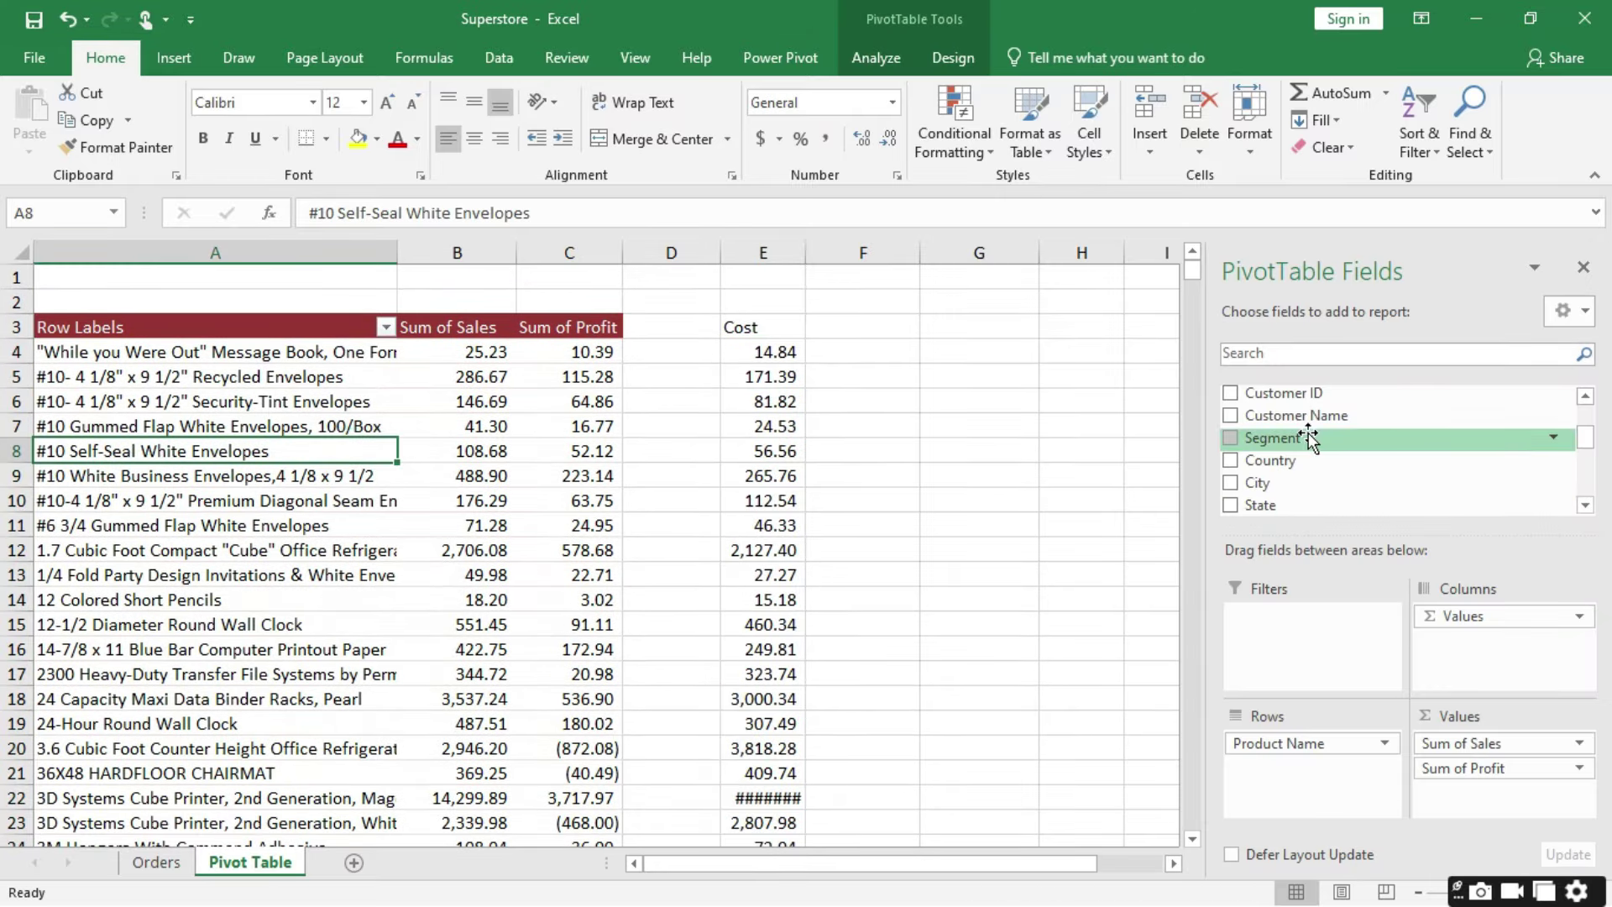
drag(1310, 438, 1313, 768)
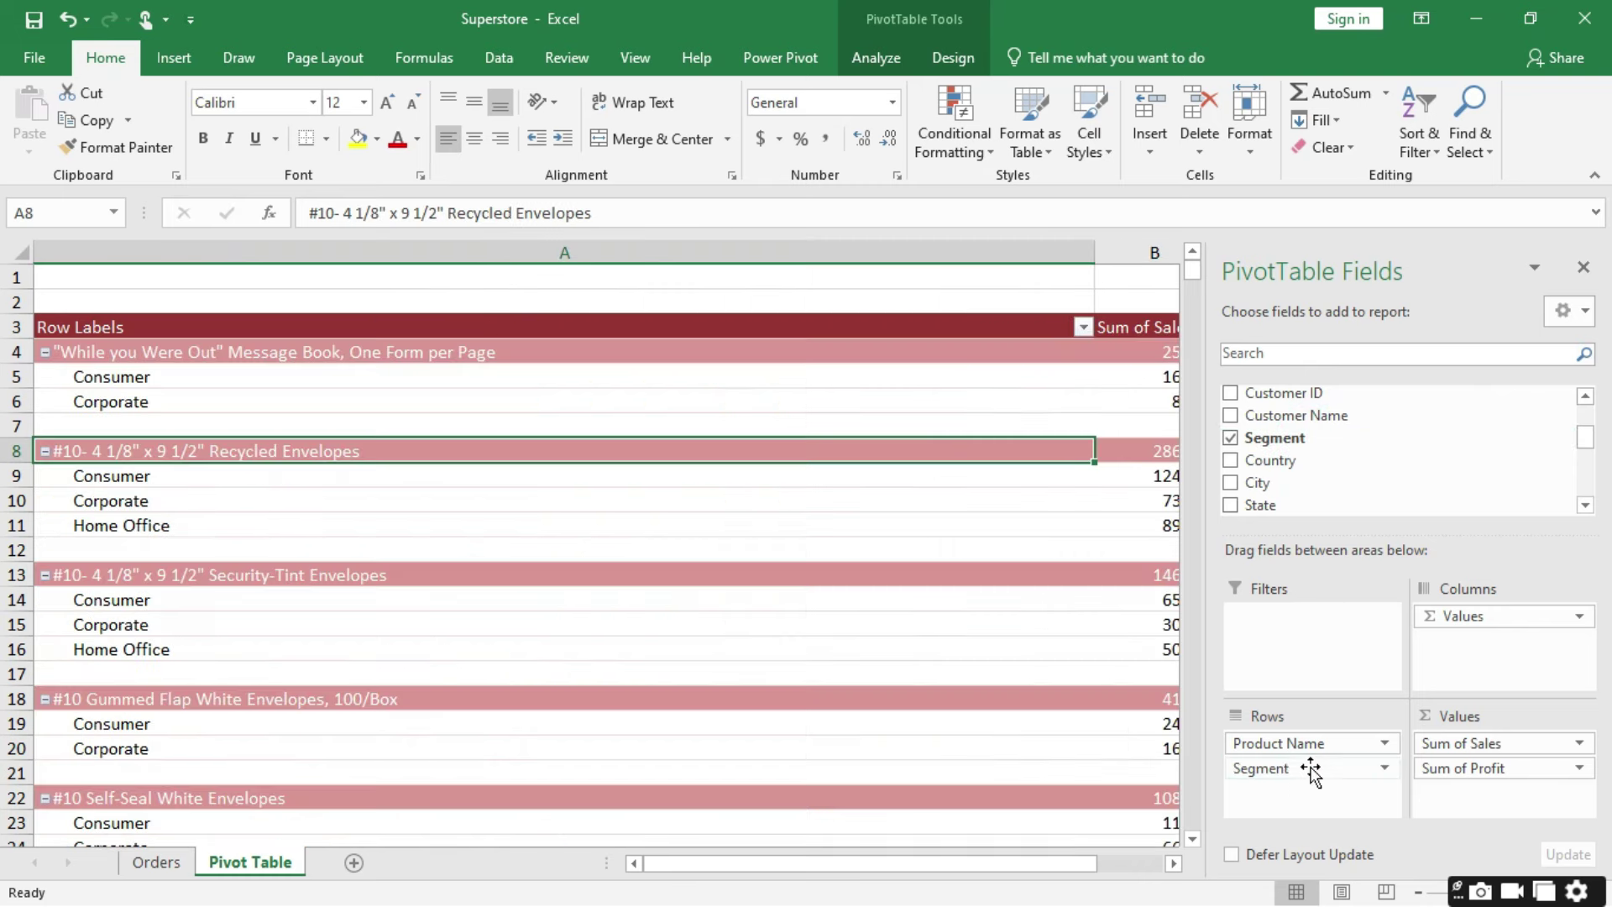
drag(1095, 253, 404, 257)
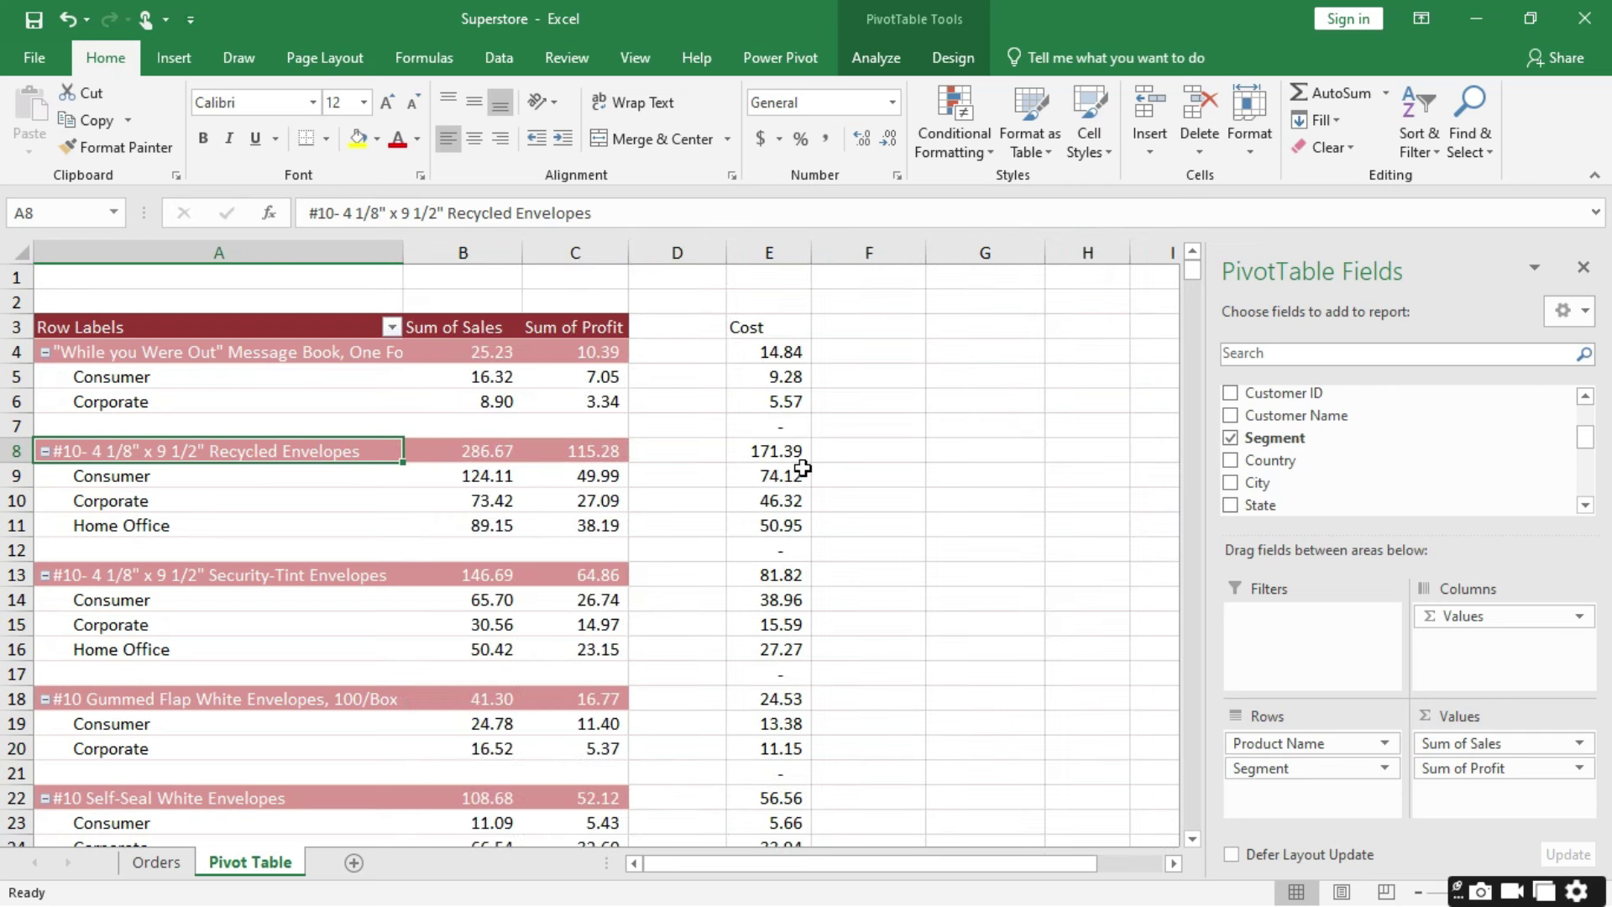
Step: Remove Product Name from the pivot table's rows and widen the Cost column E
drag(1313, 743, 1377, 504)
drag(560, 253, 652, 254)
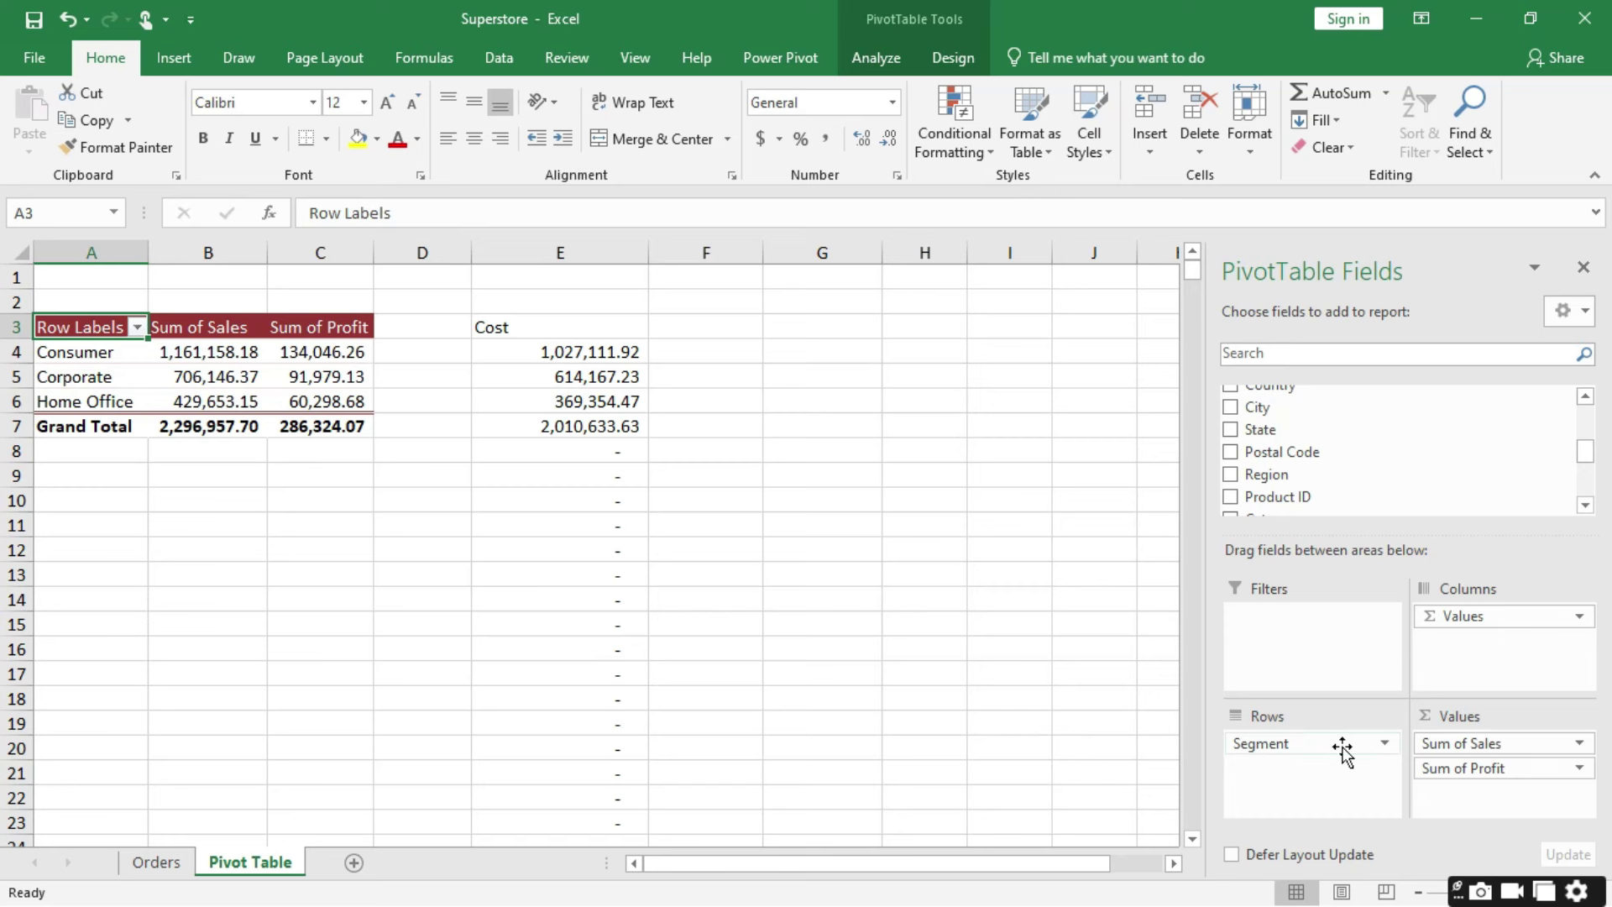
scroll(1343, 471, down, 3)
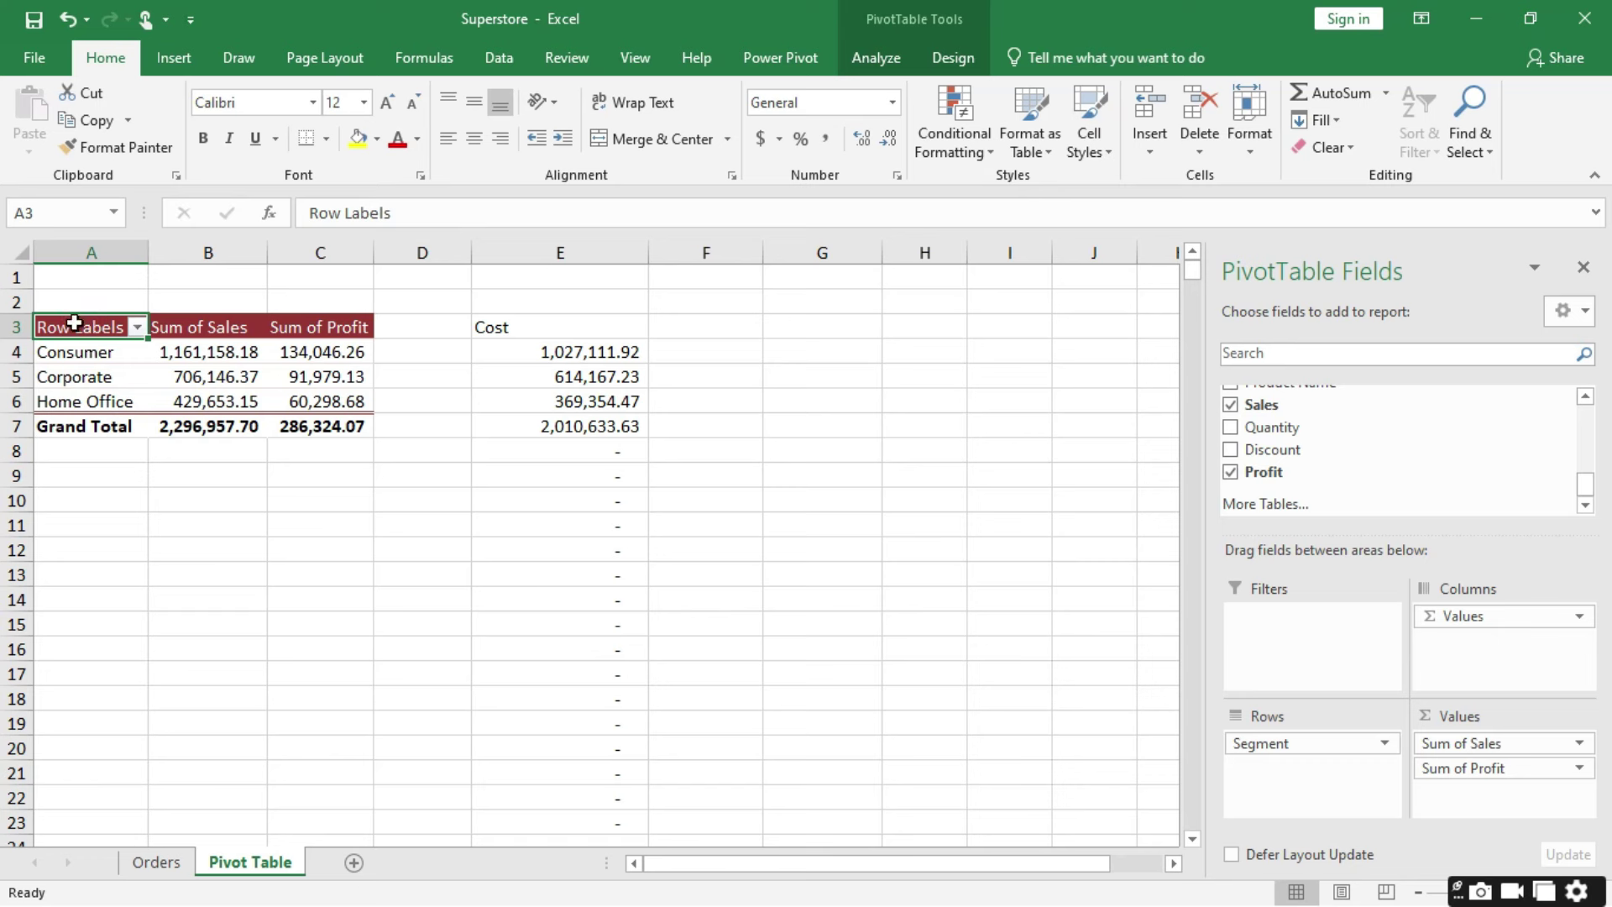
Step: Copy the whole segment pivot table to cell A13 and delete the original in A3:C7
drag(74, 322, 330, 418)
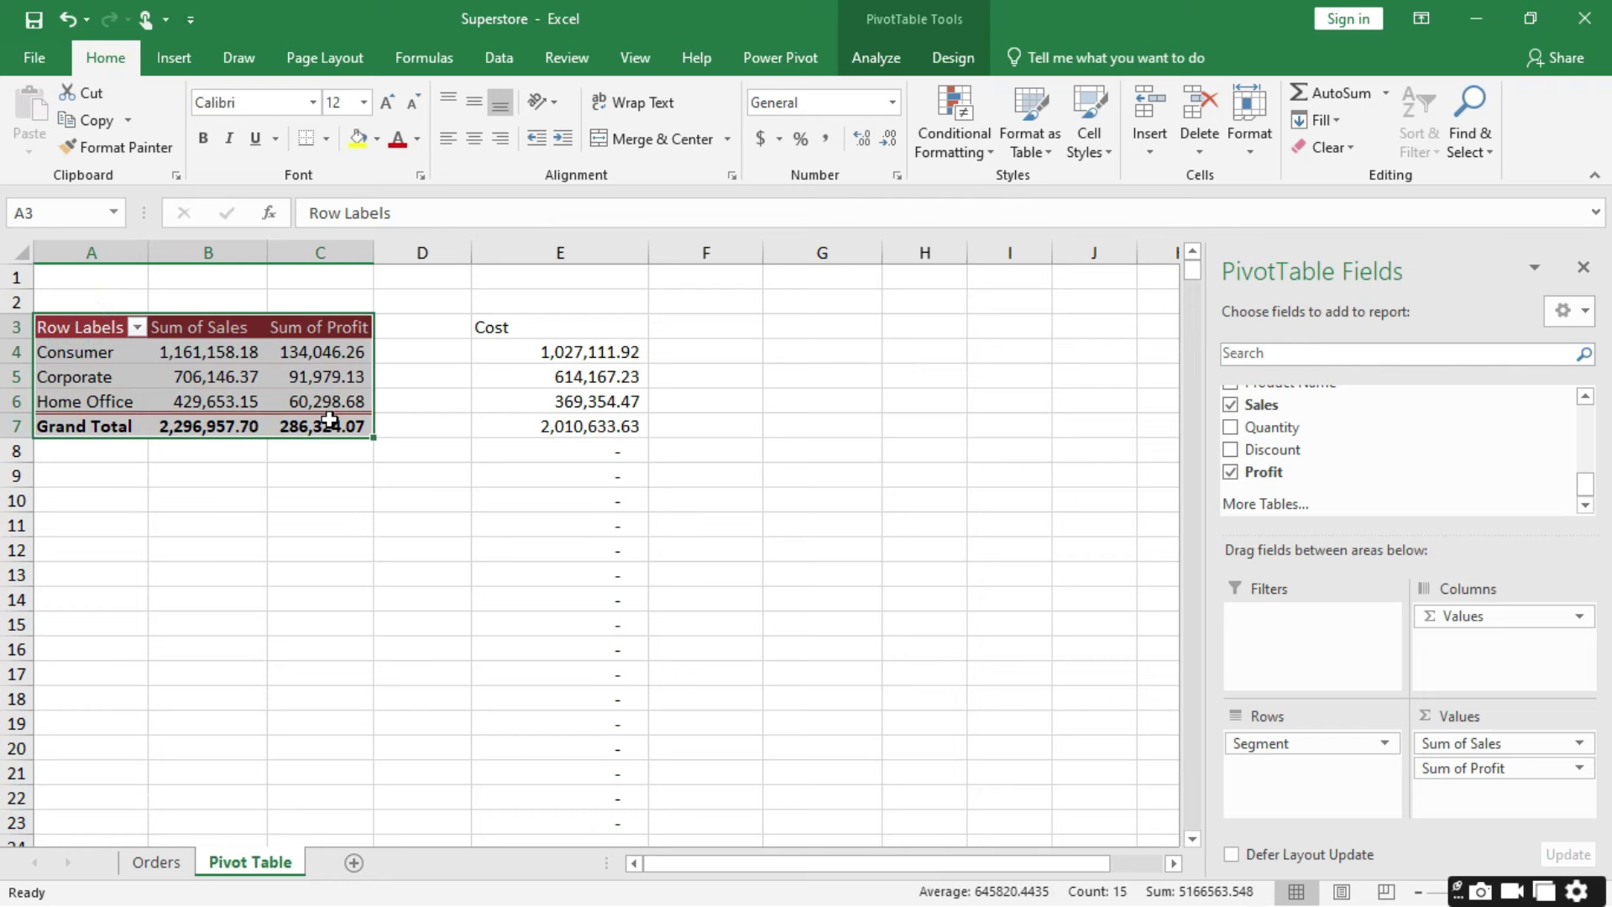
key(ctrl+c)
click(91, 571)
key(ctrl+v)
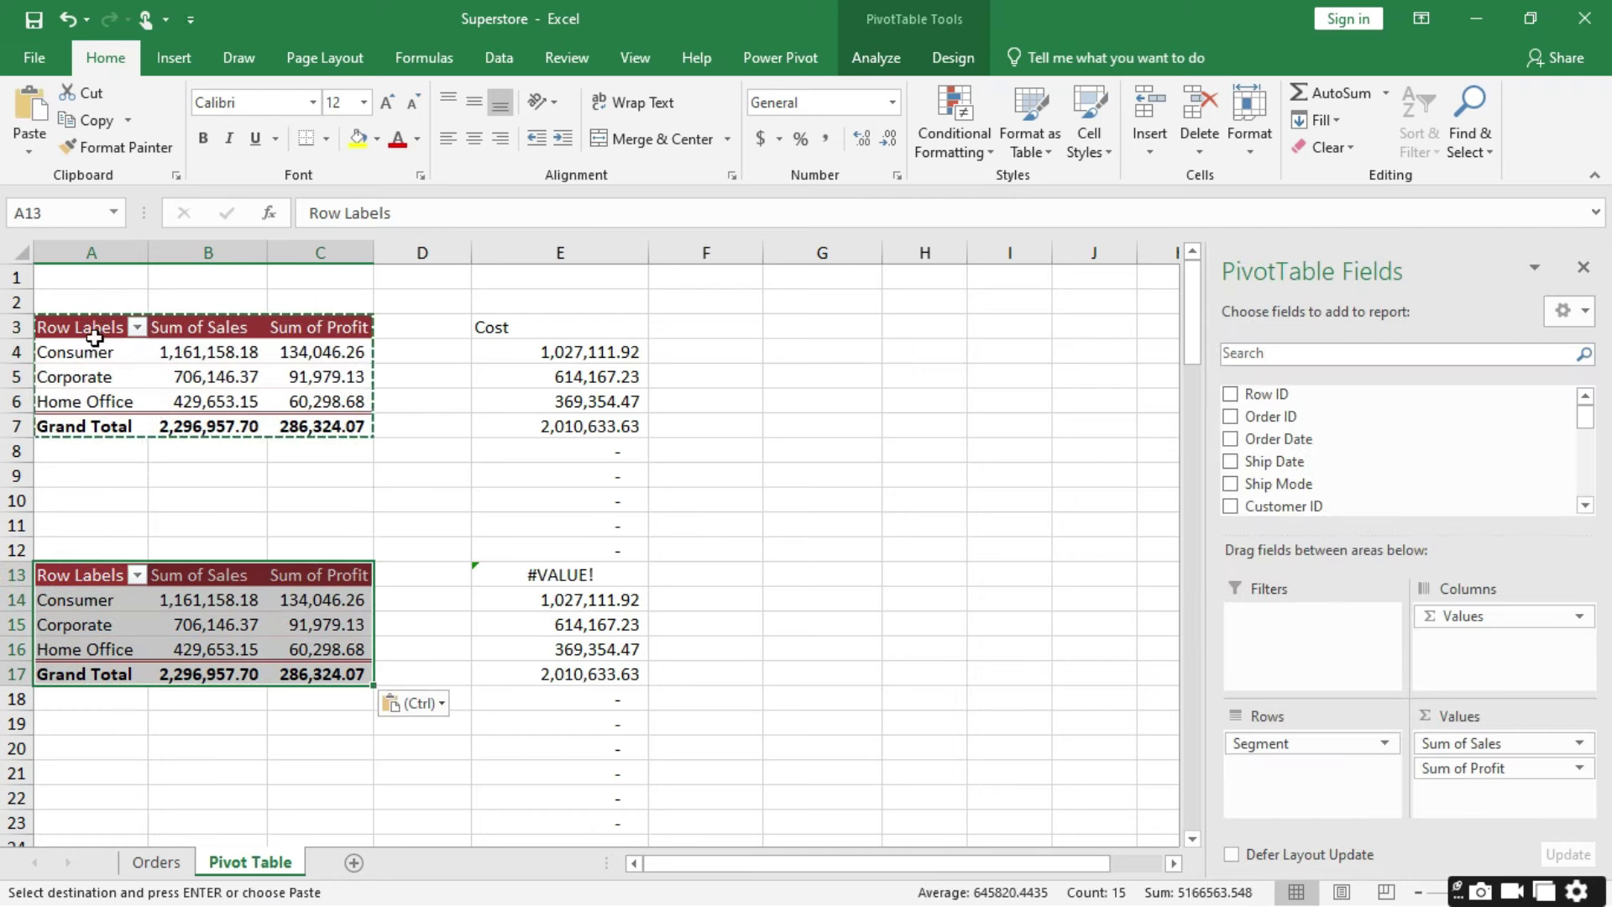
drag(92, 329, 311, 425)
key(Delete)
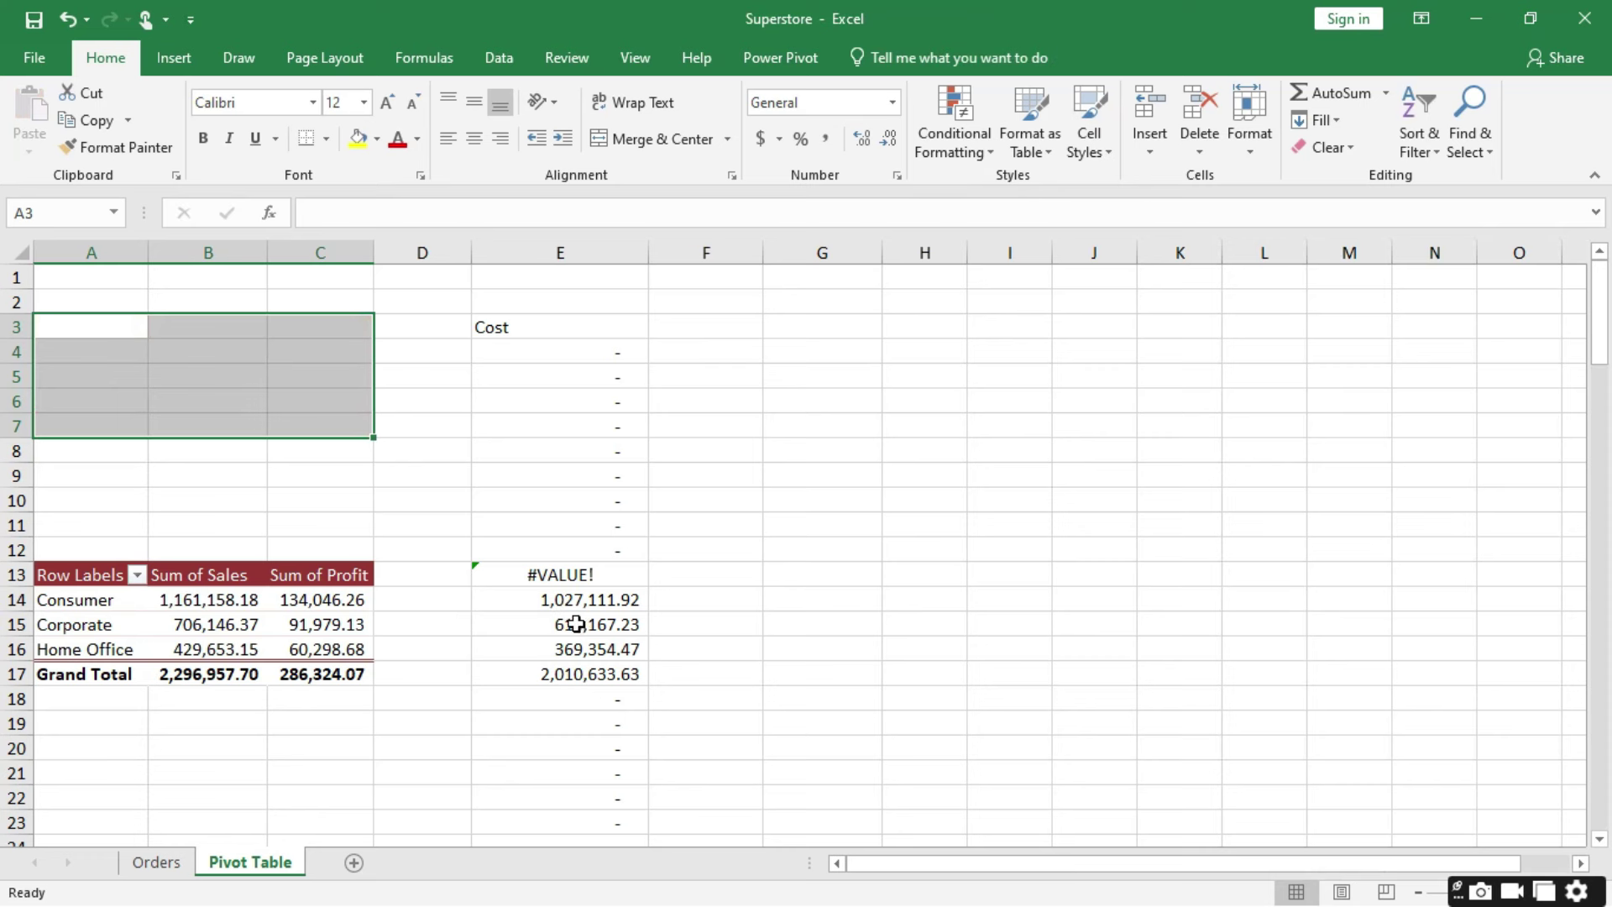
Step: Undo the pivot table's deletion, its pasted copy and the row field changes, back to the Product Name layout
key(ctrl+z)
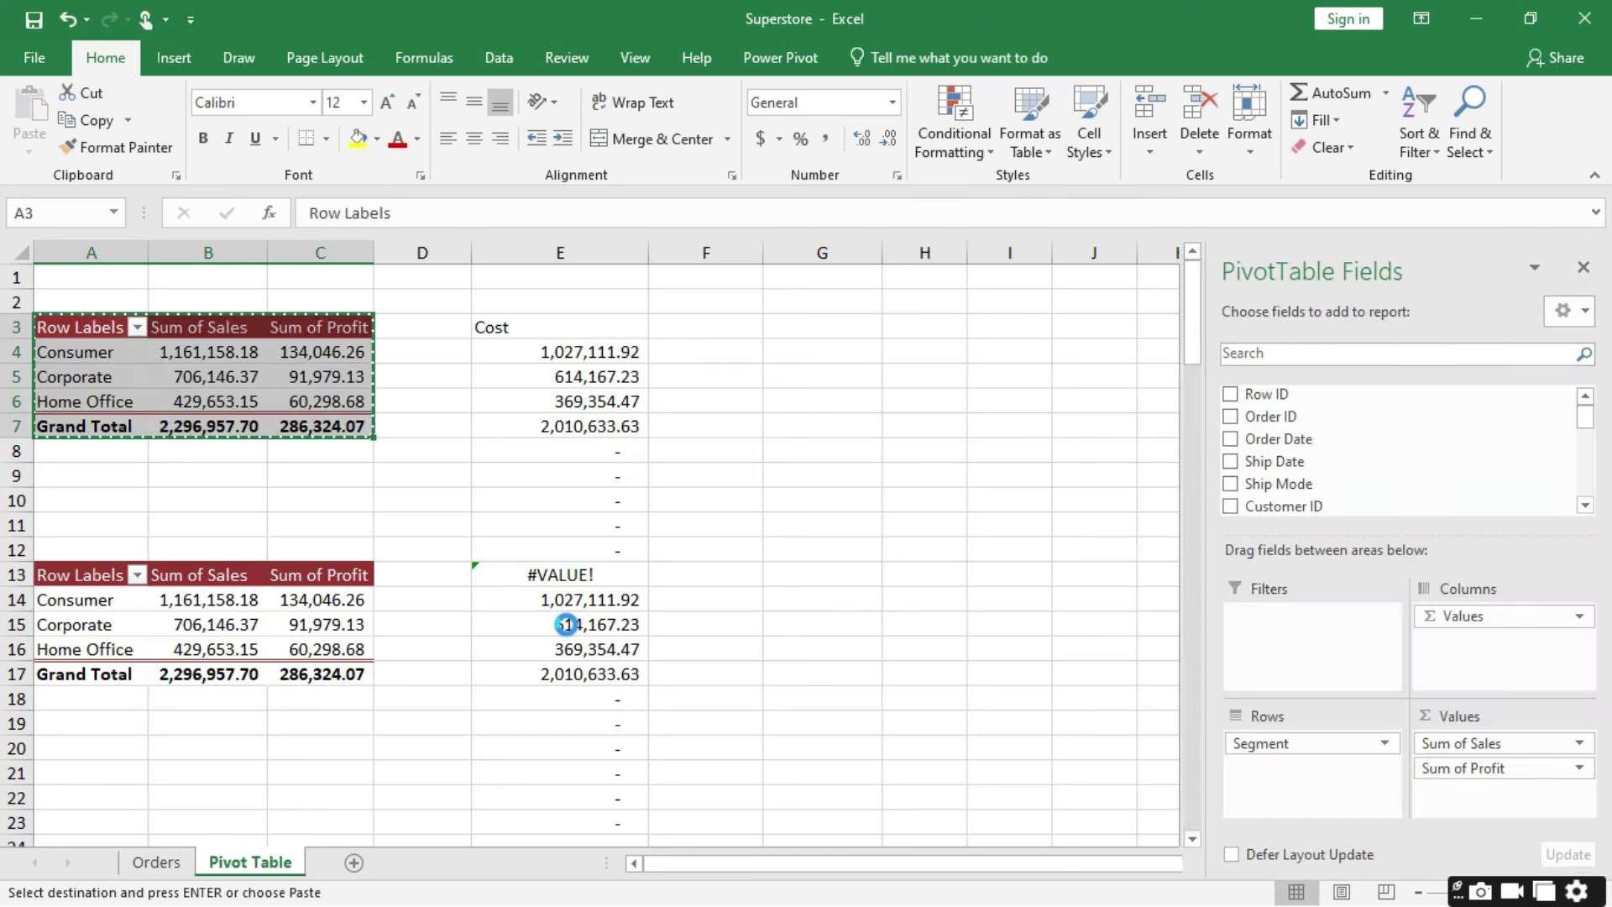
key(ctrl+z)
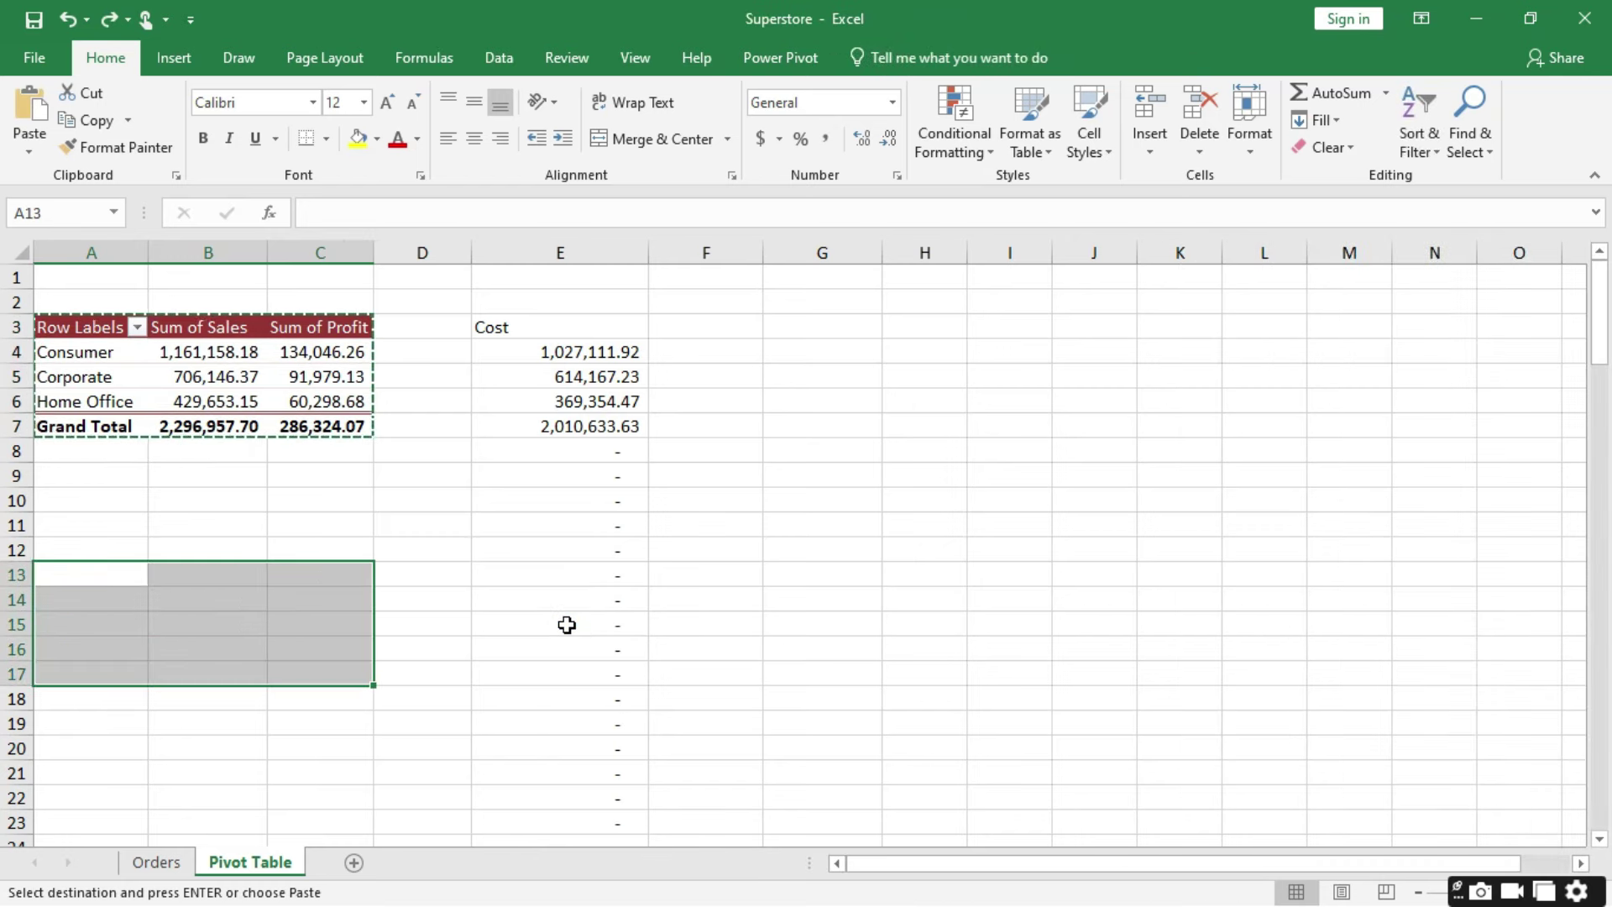
key(ctrl+z)
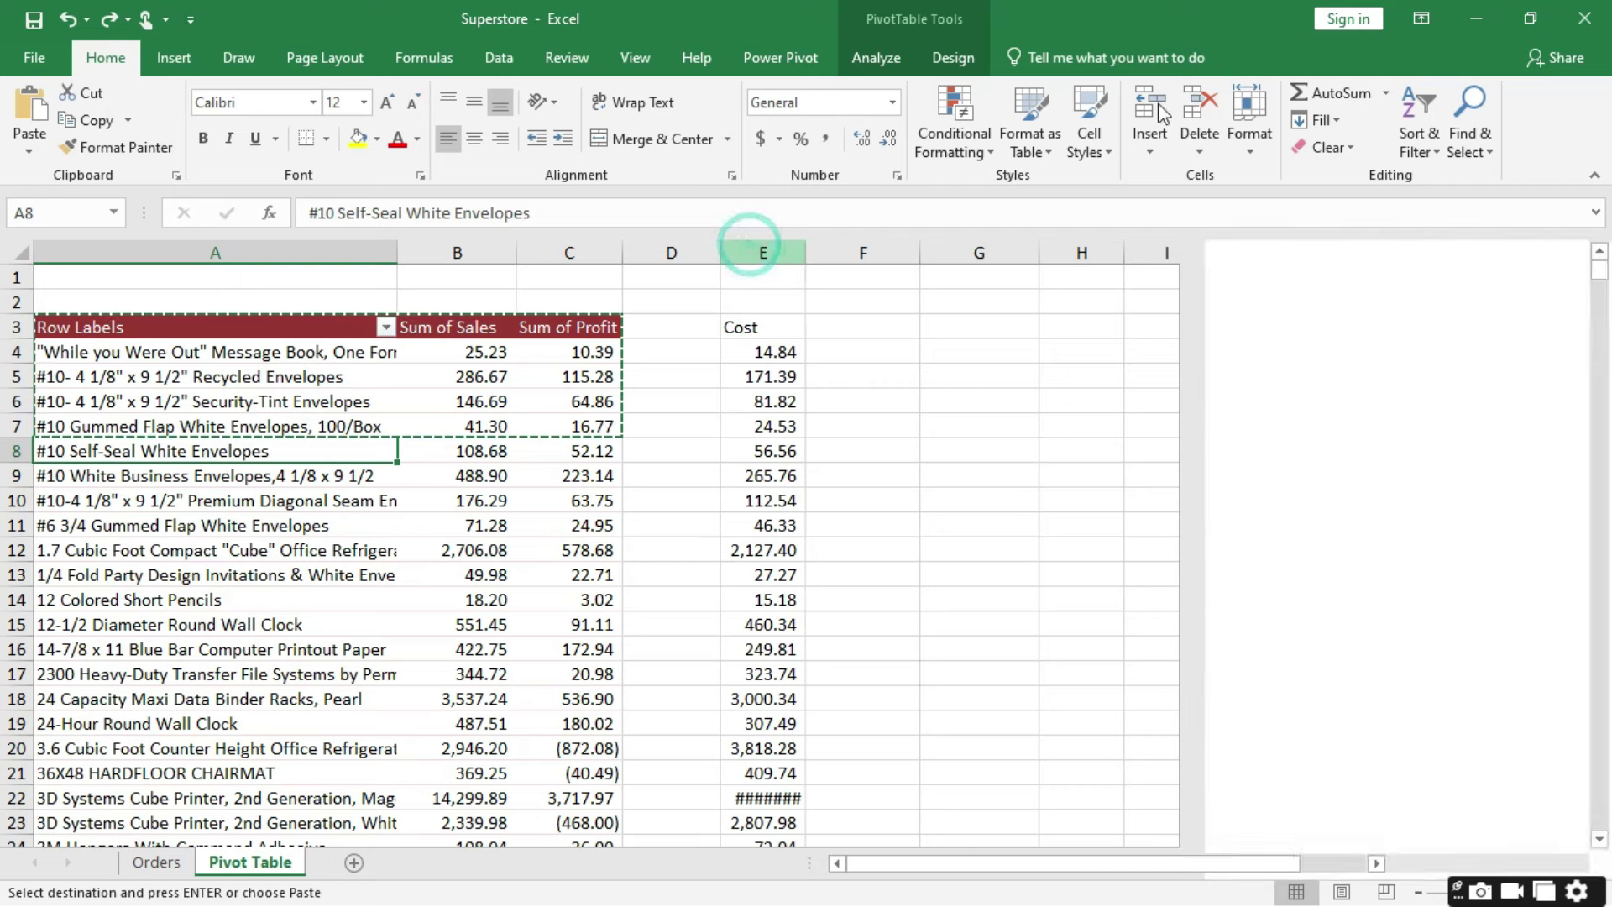
Step: Delete column E with the manual cost calculation
click(755, 248)
click(1199, 107)
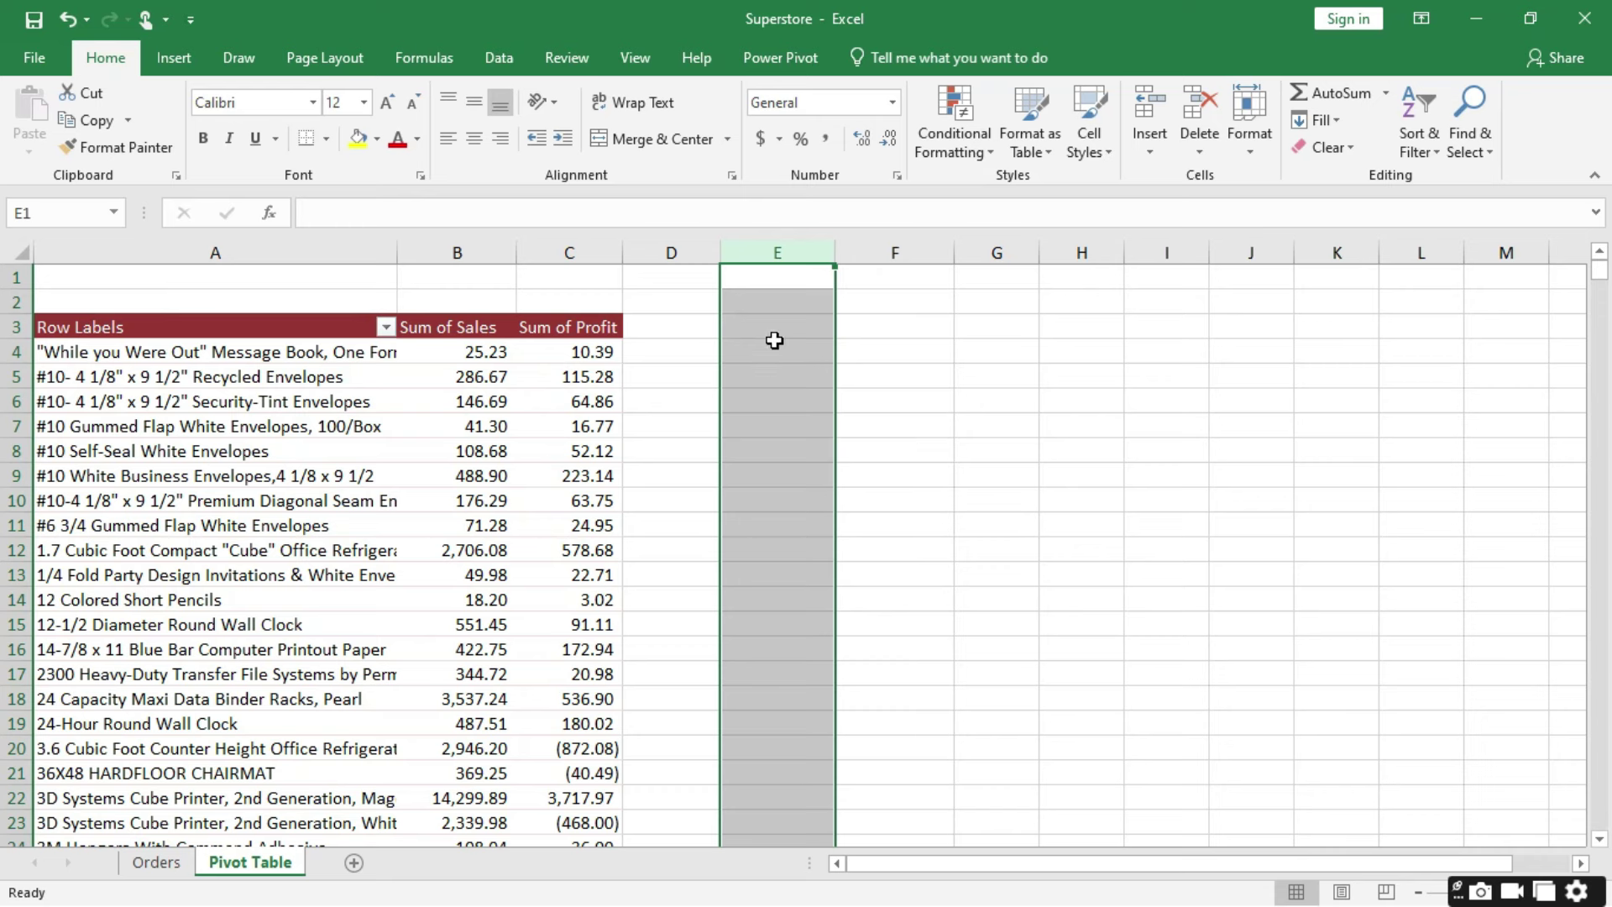
Step: Insert a calculated field named Cost with the formula = Sales - Profit into the pivot table and narrow column A
click(485, 376)
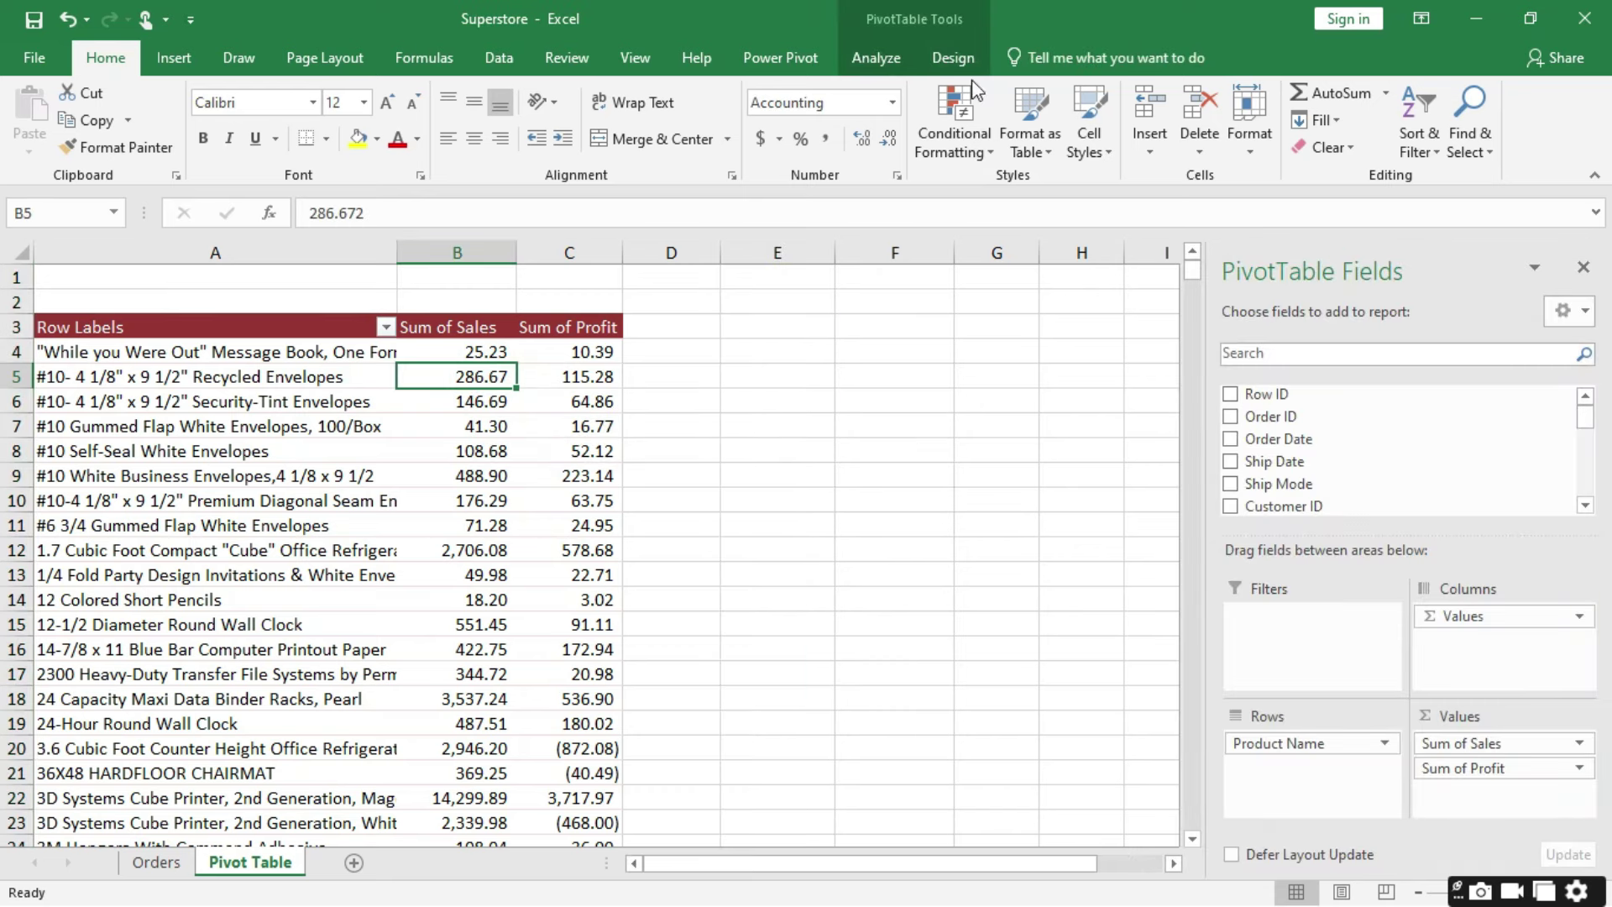
click(873, 59)
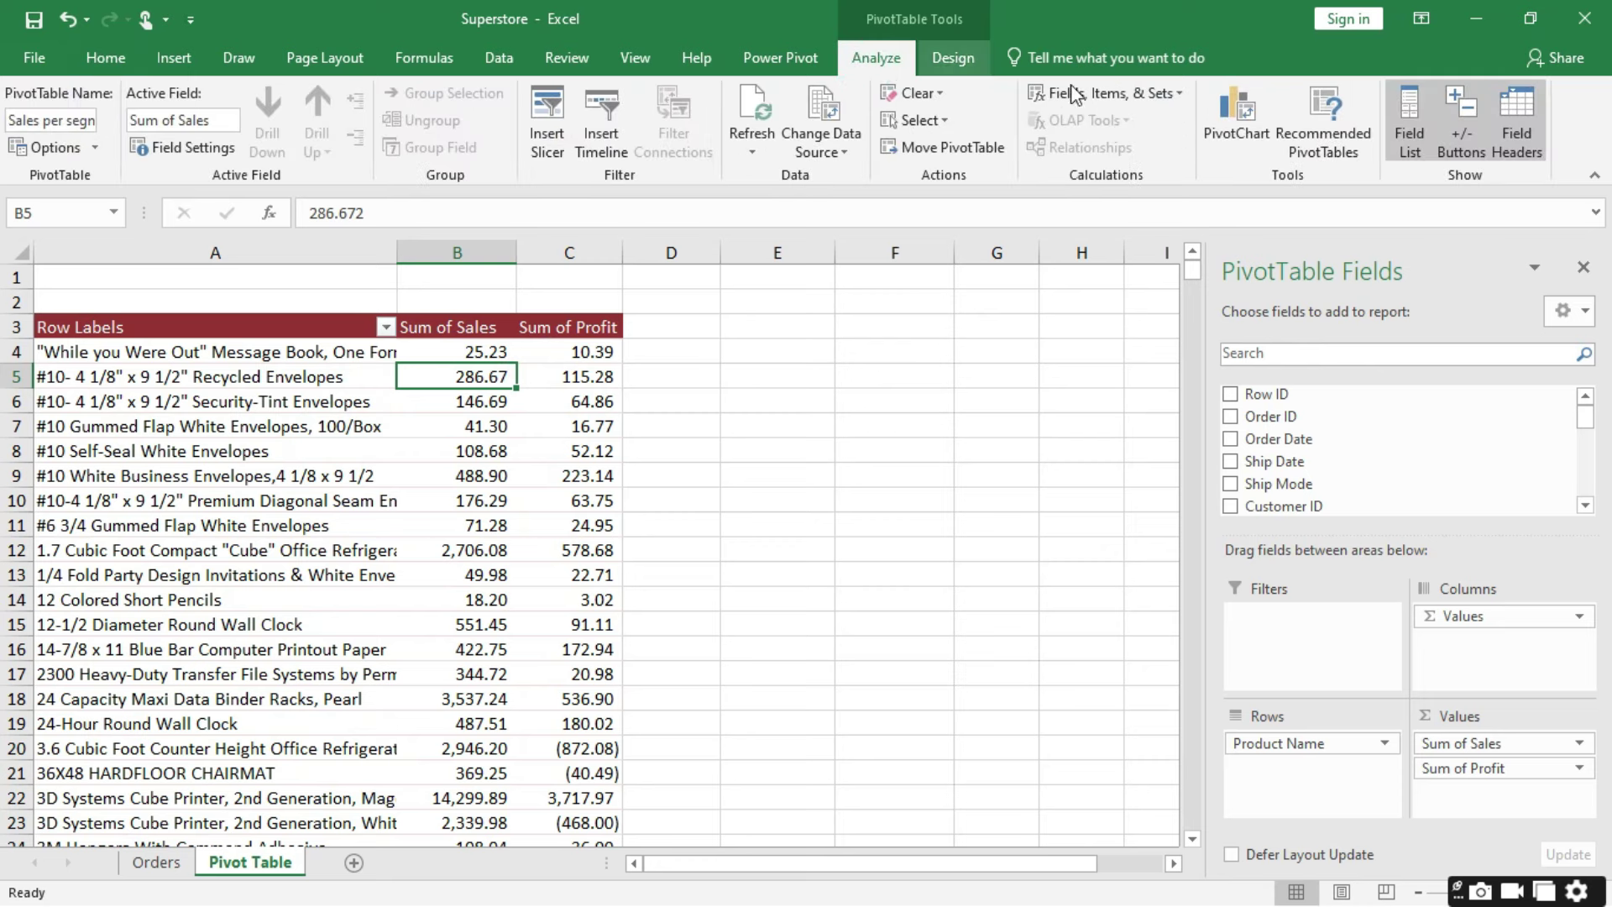
click(1182, 89)
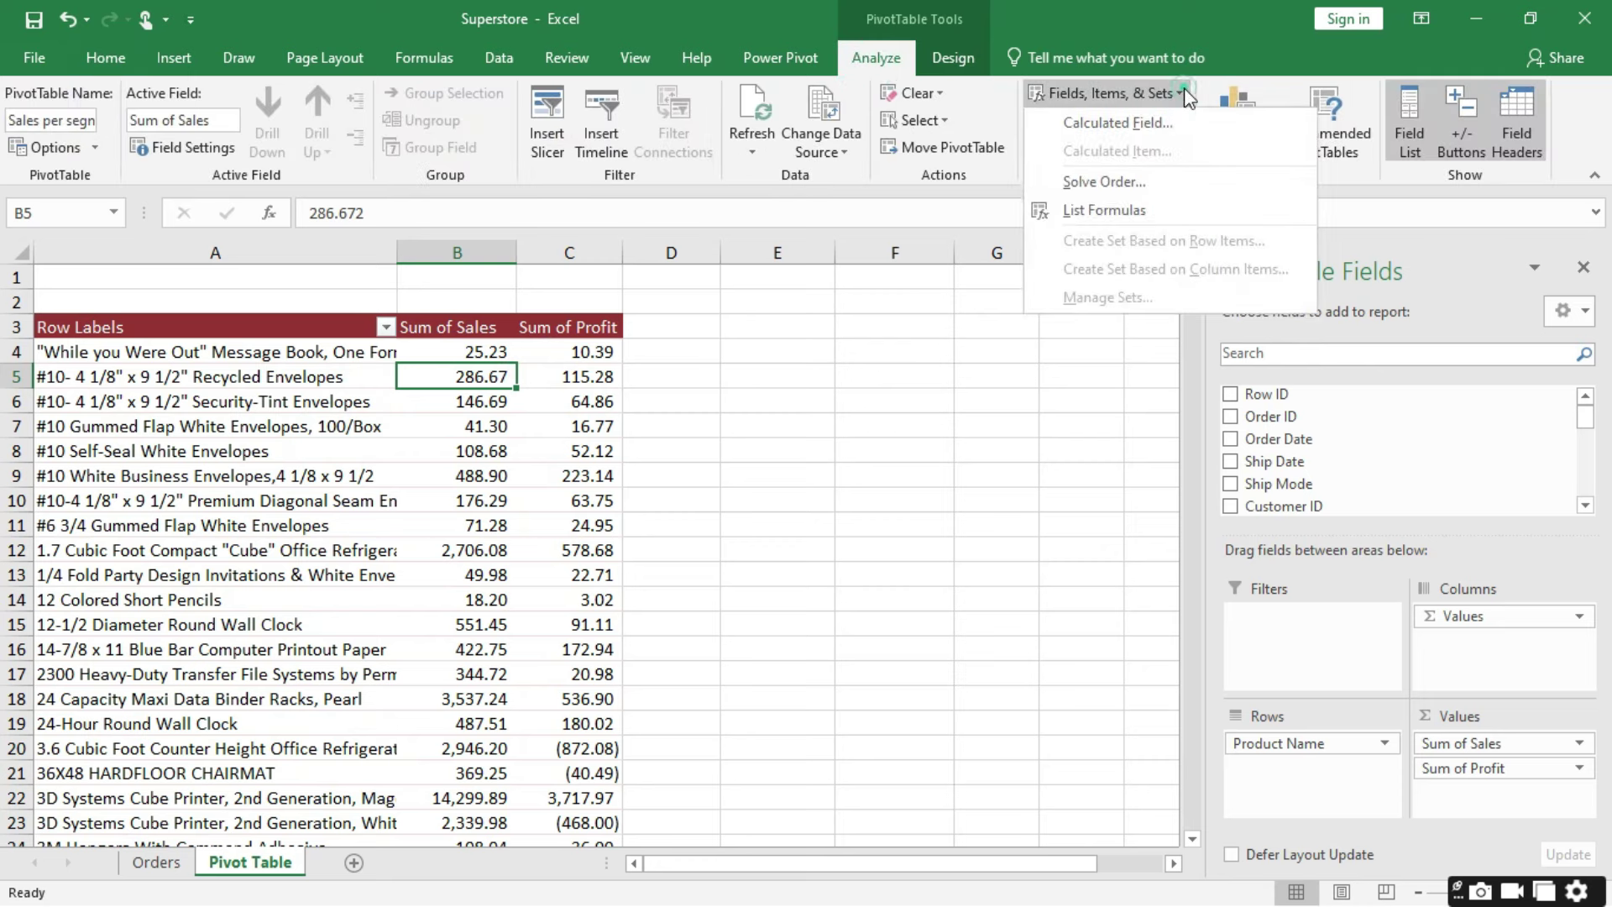
click(1118, 123)
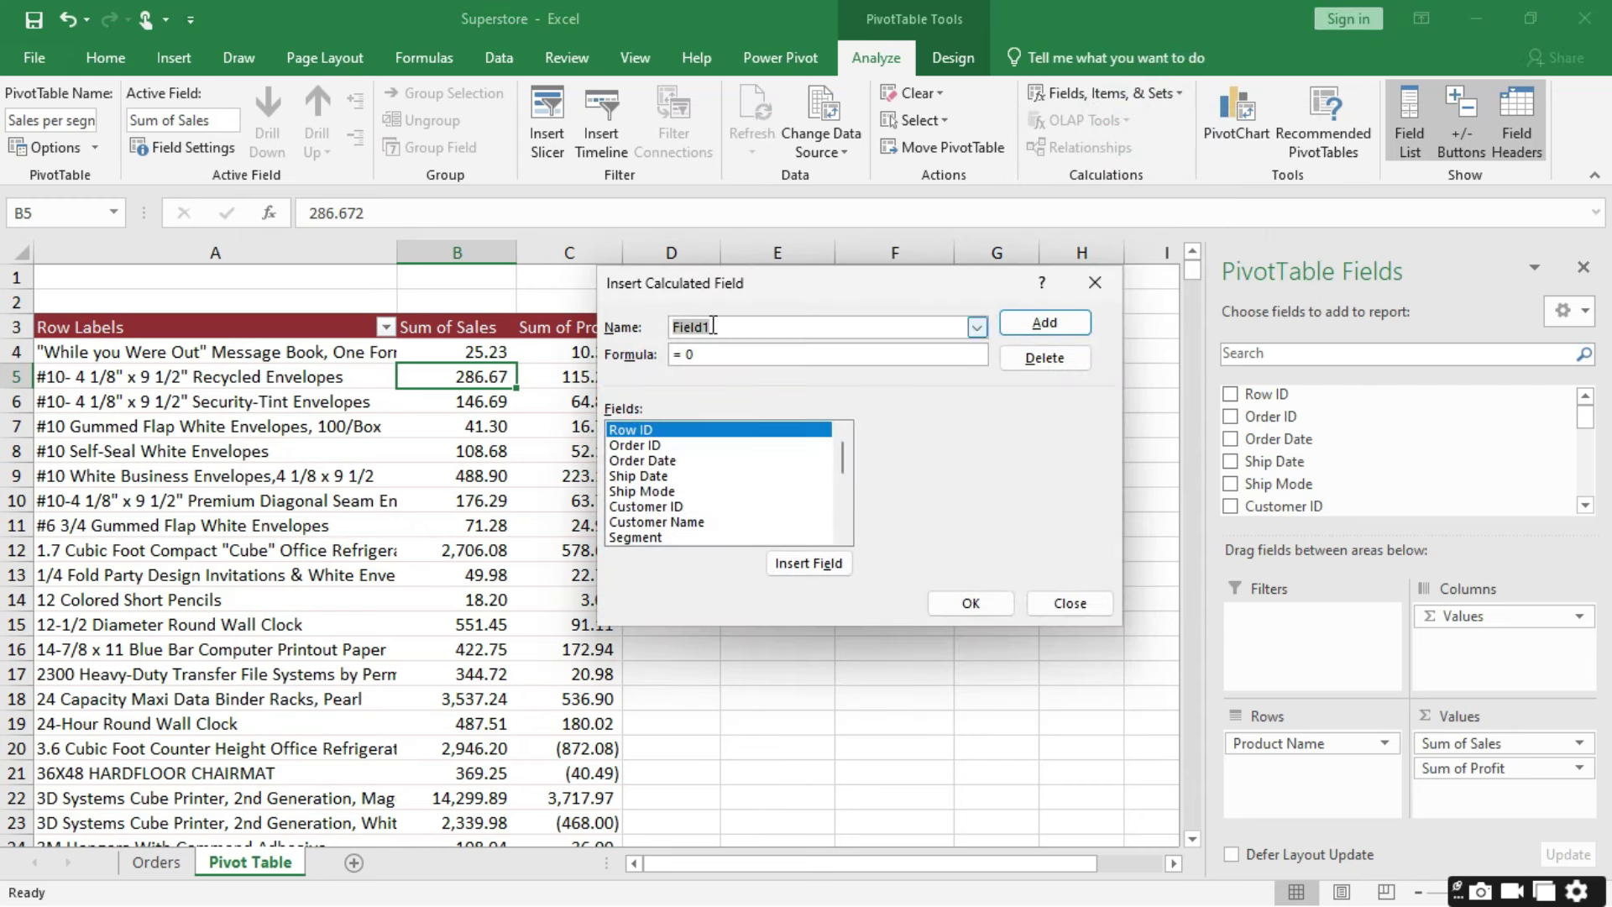
text(Cost)
click(705, 354)
key(BackSpace)
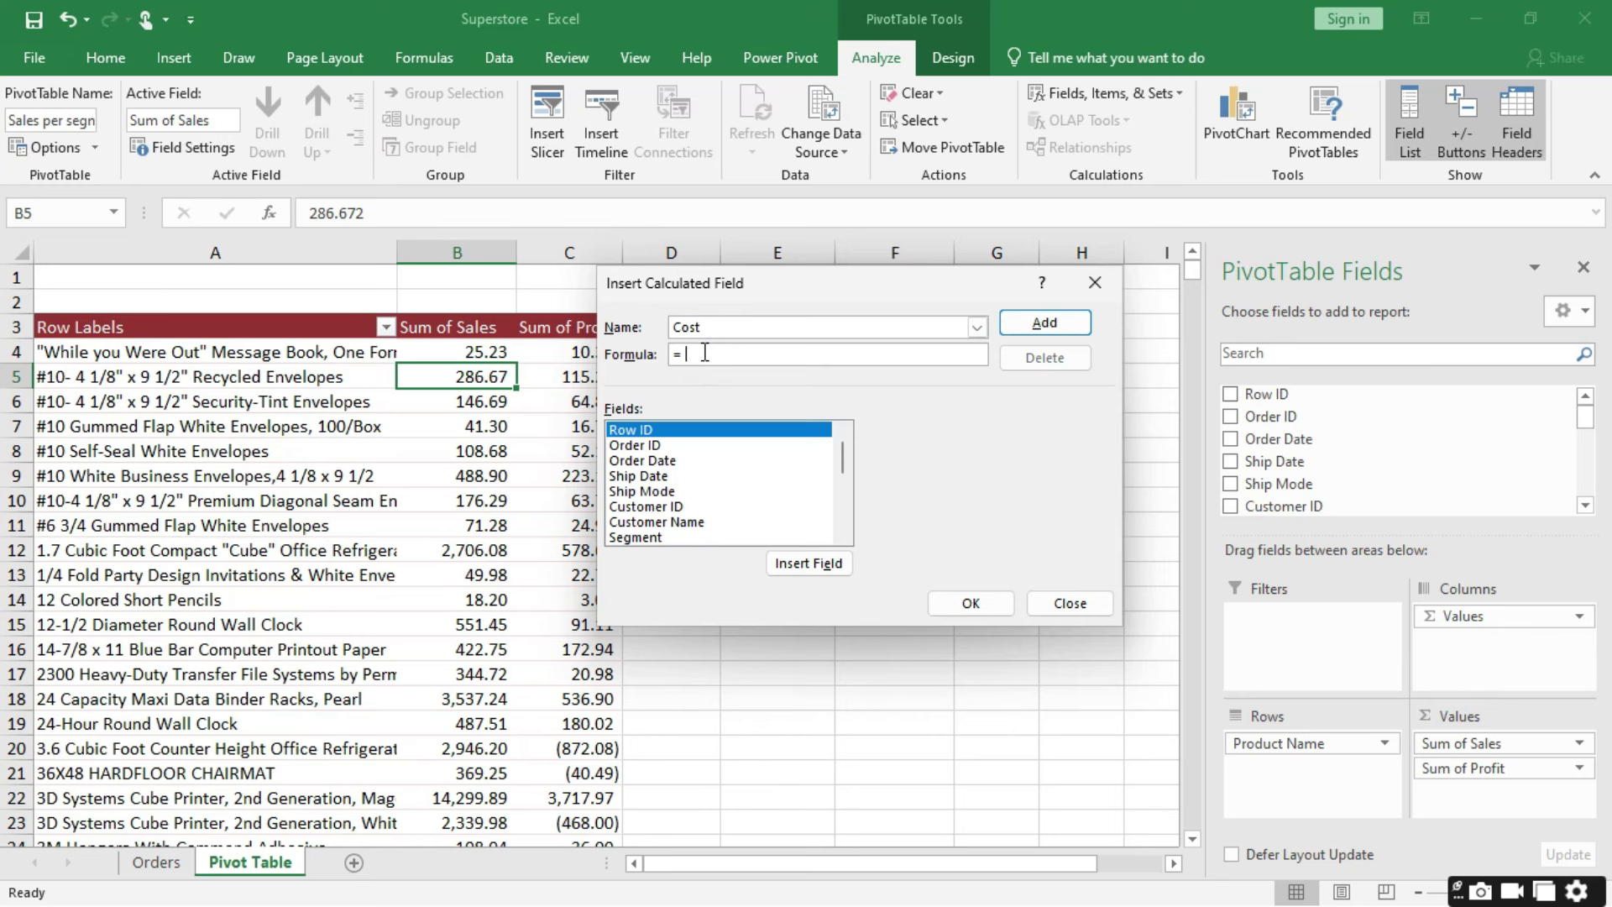
drag(842, 458, 842, 508)
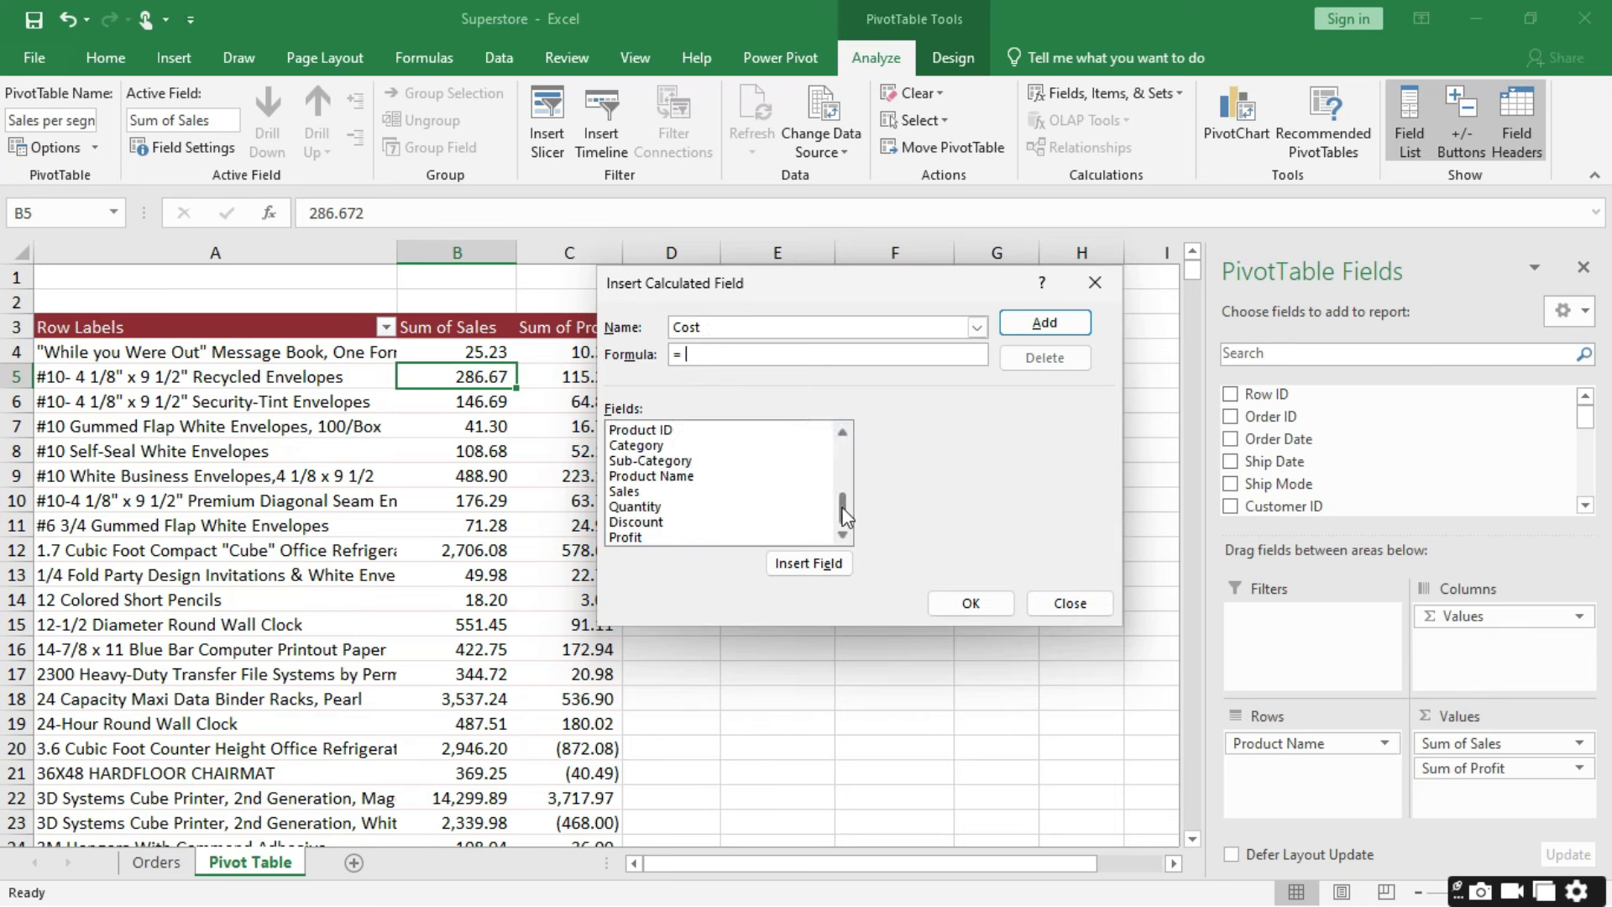
double_click(622, 493)
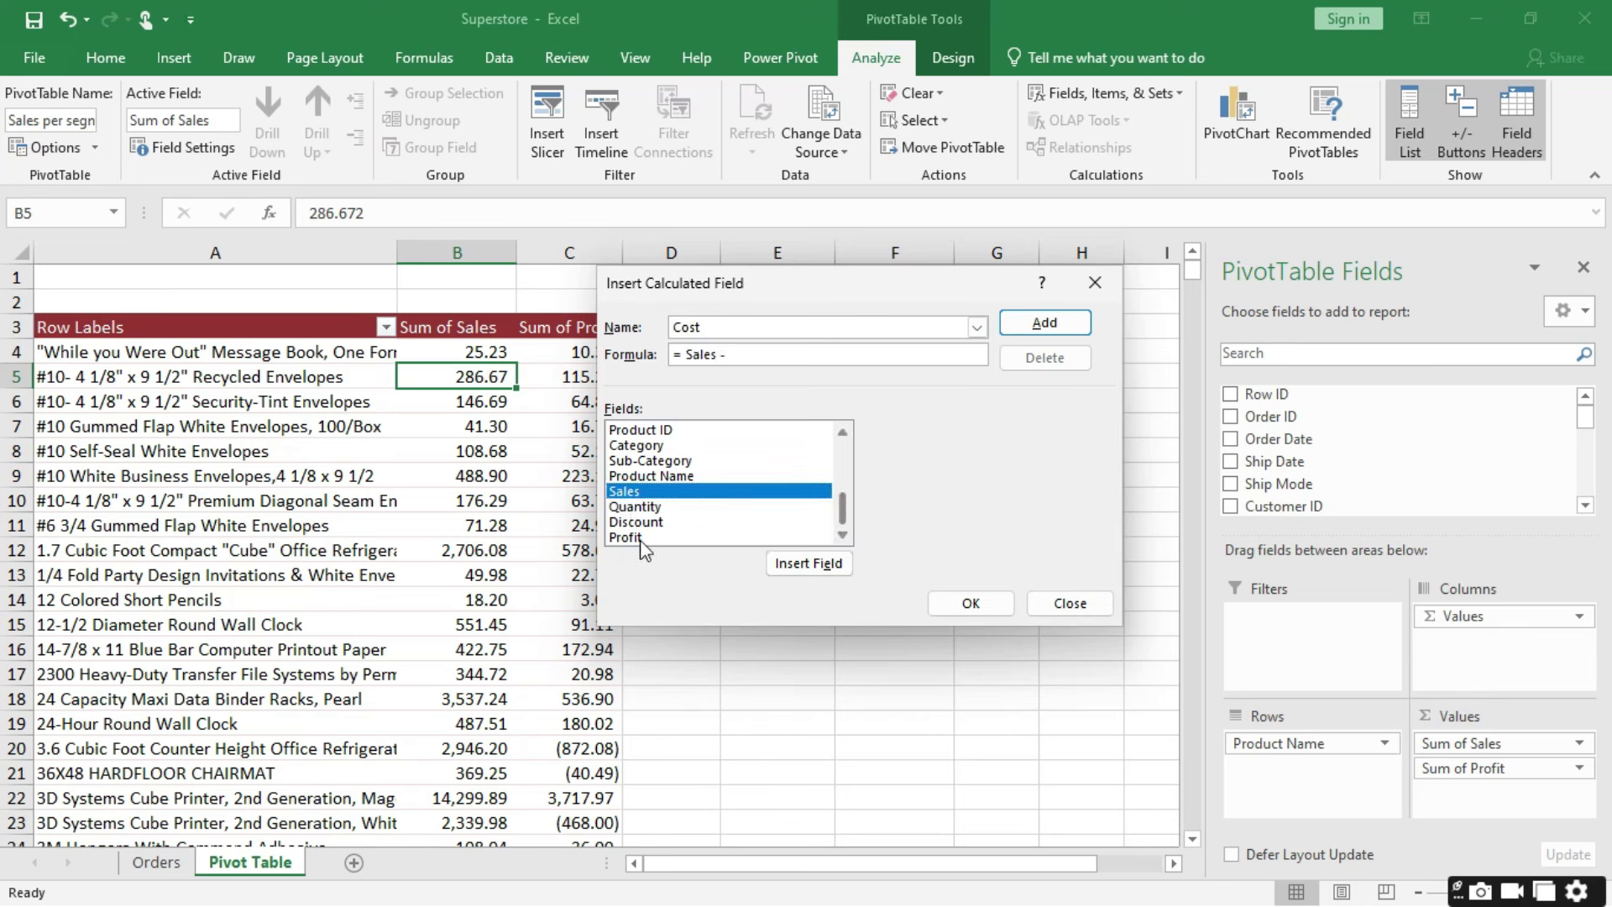
double_click(634, 538)
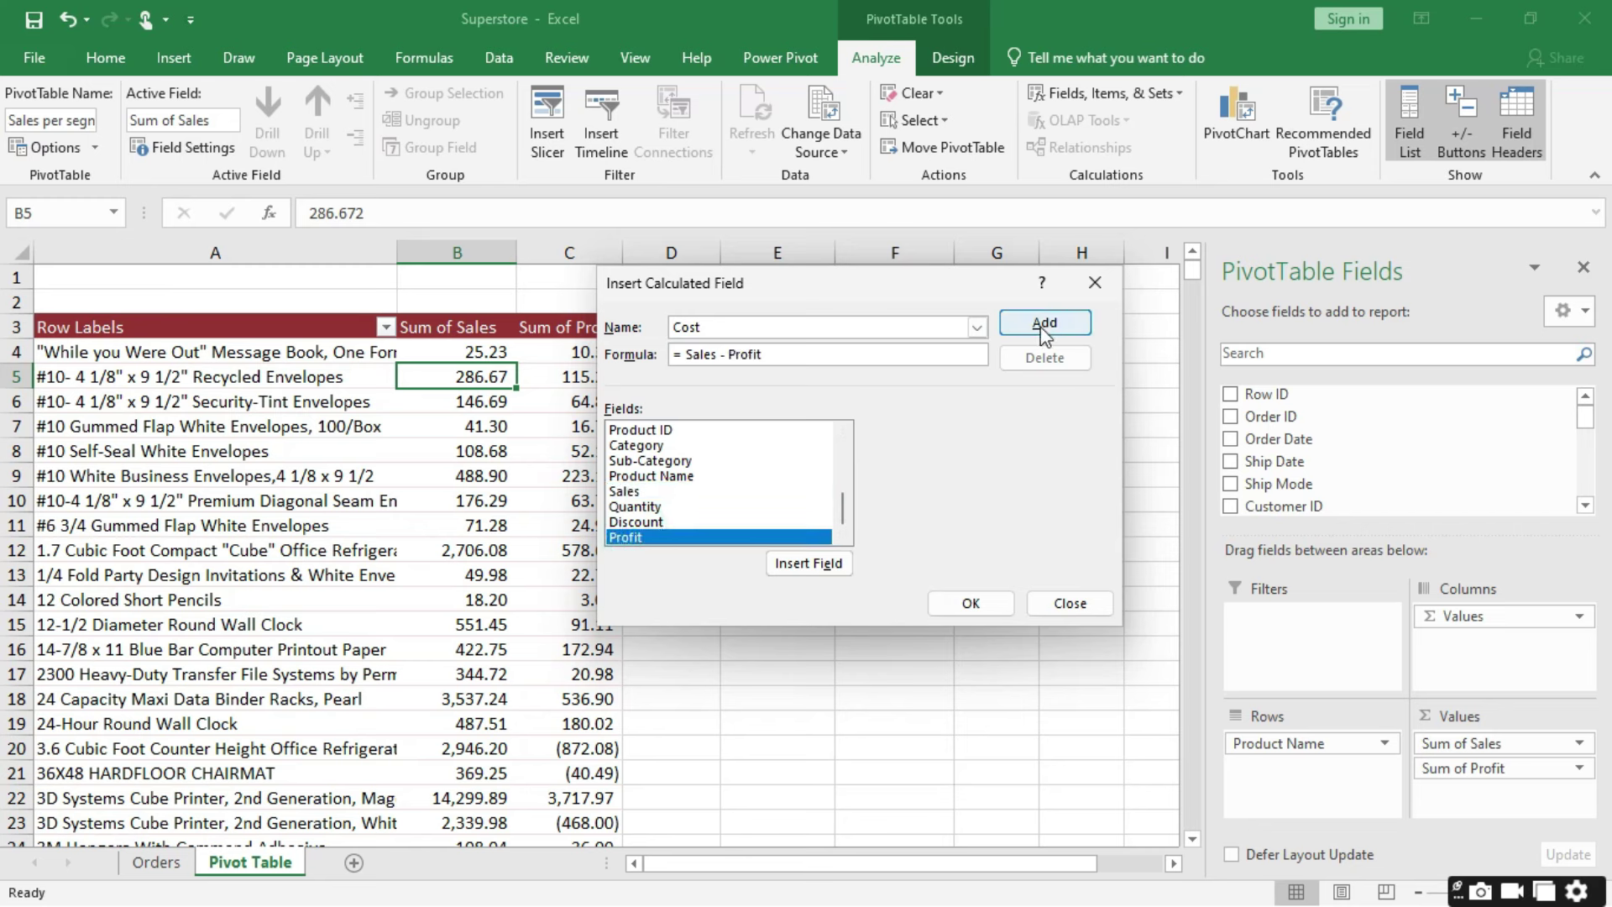
click(987, 597)
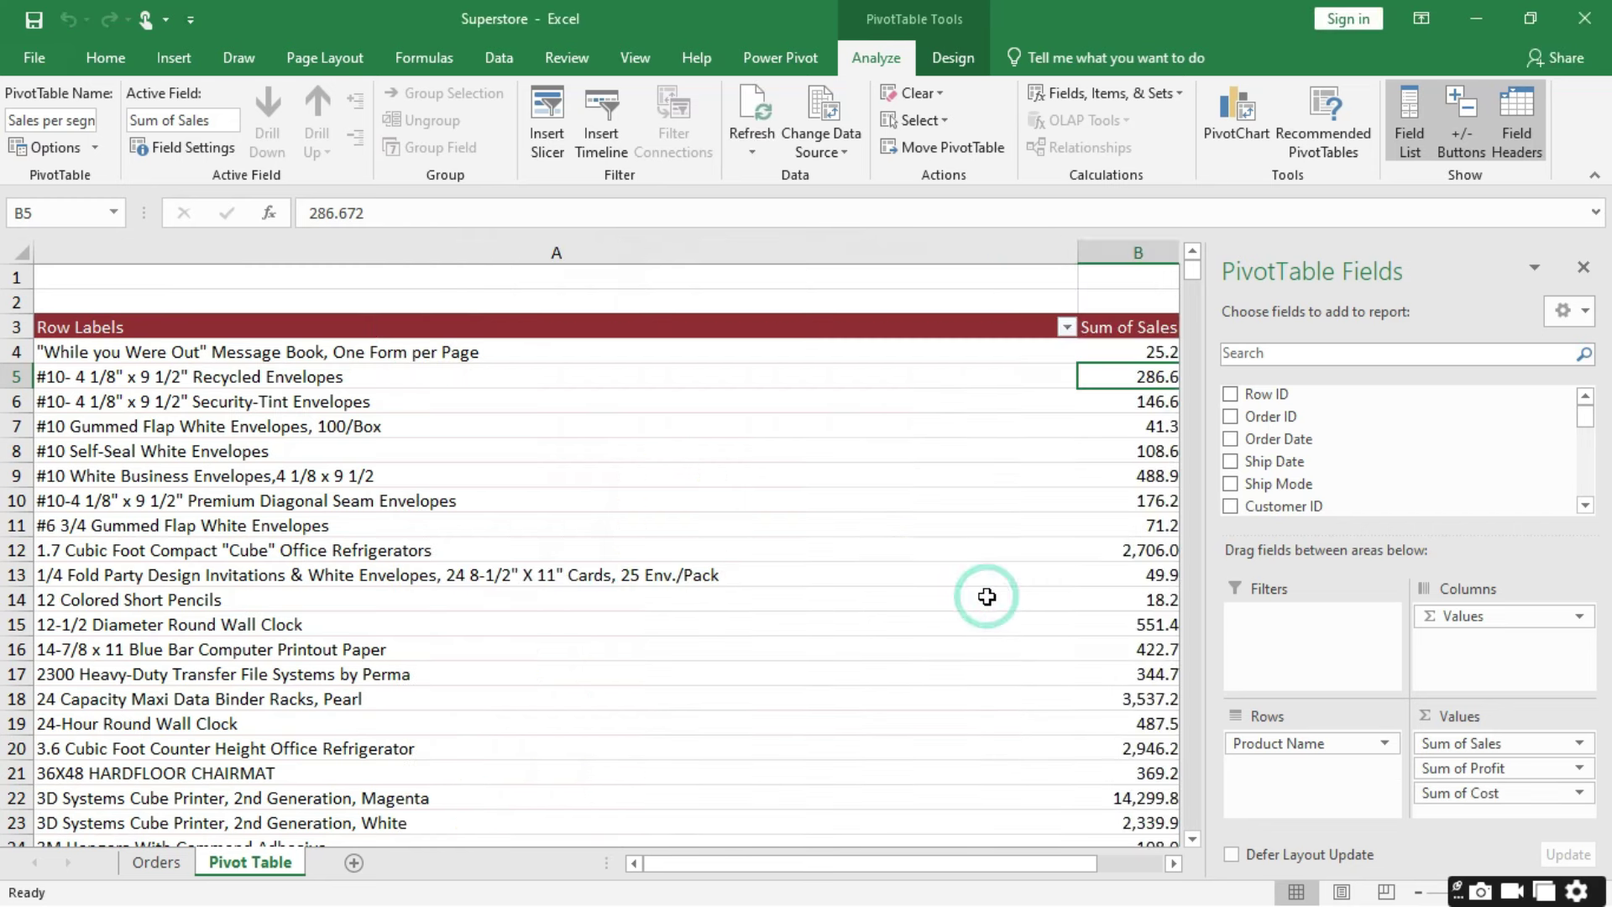
drag(1074, 247, 388, 251)
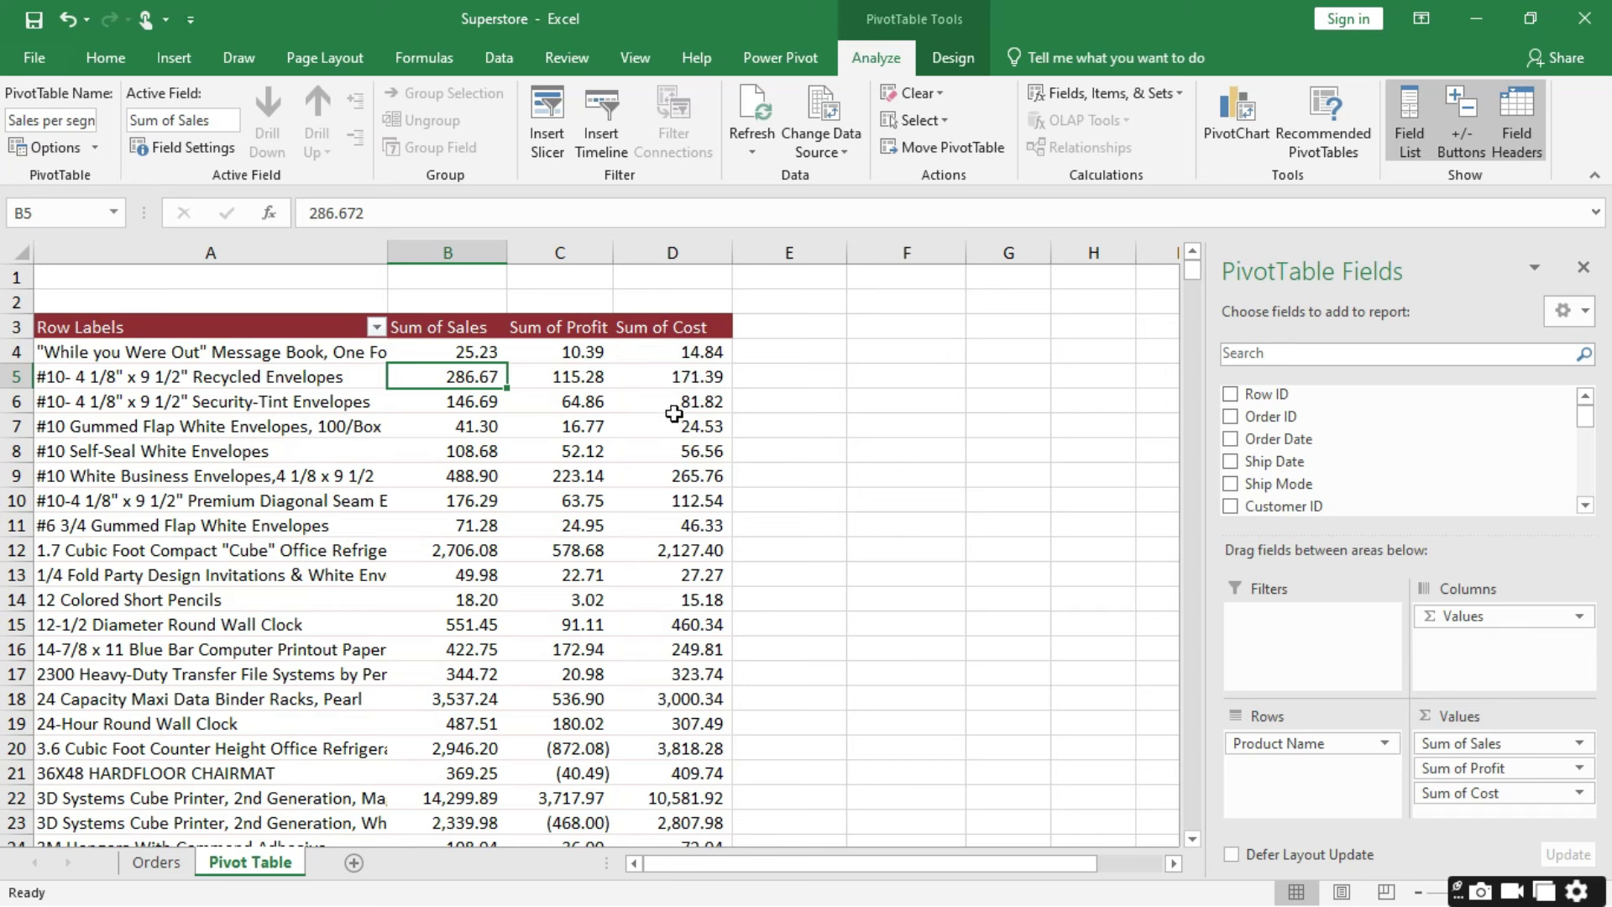
Step: Replace Product Name in the pivot table's rows with Region and, beneath it, State
scroll(1309, 483, down, 6)
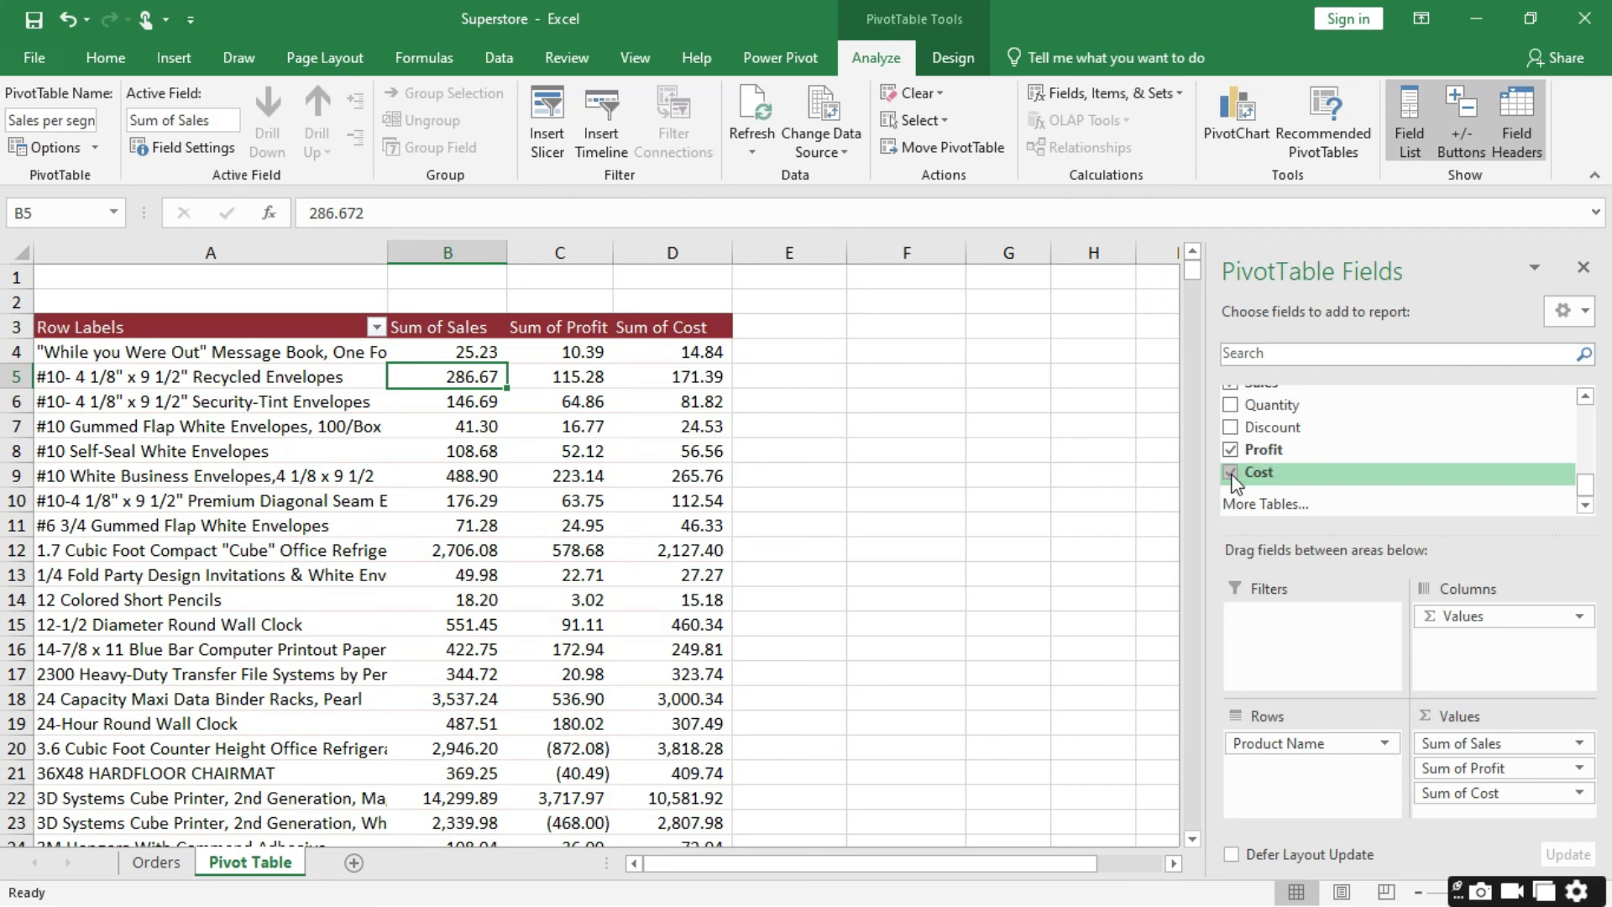
drag(1306, 745, 1394, 453)
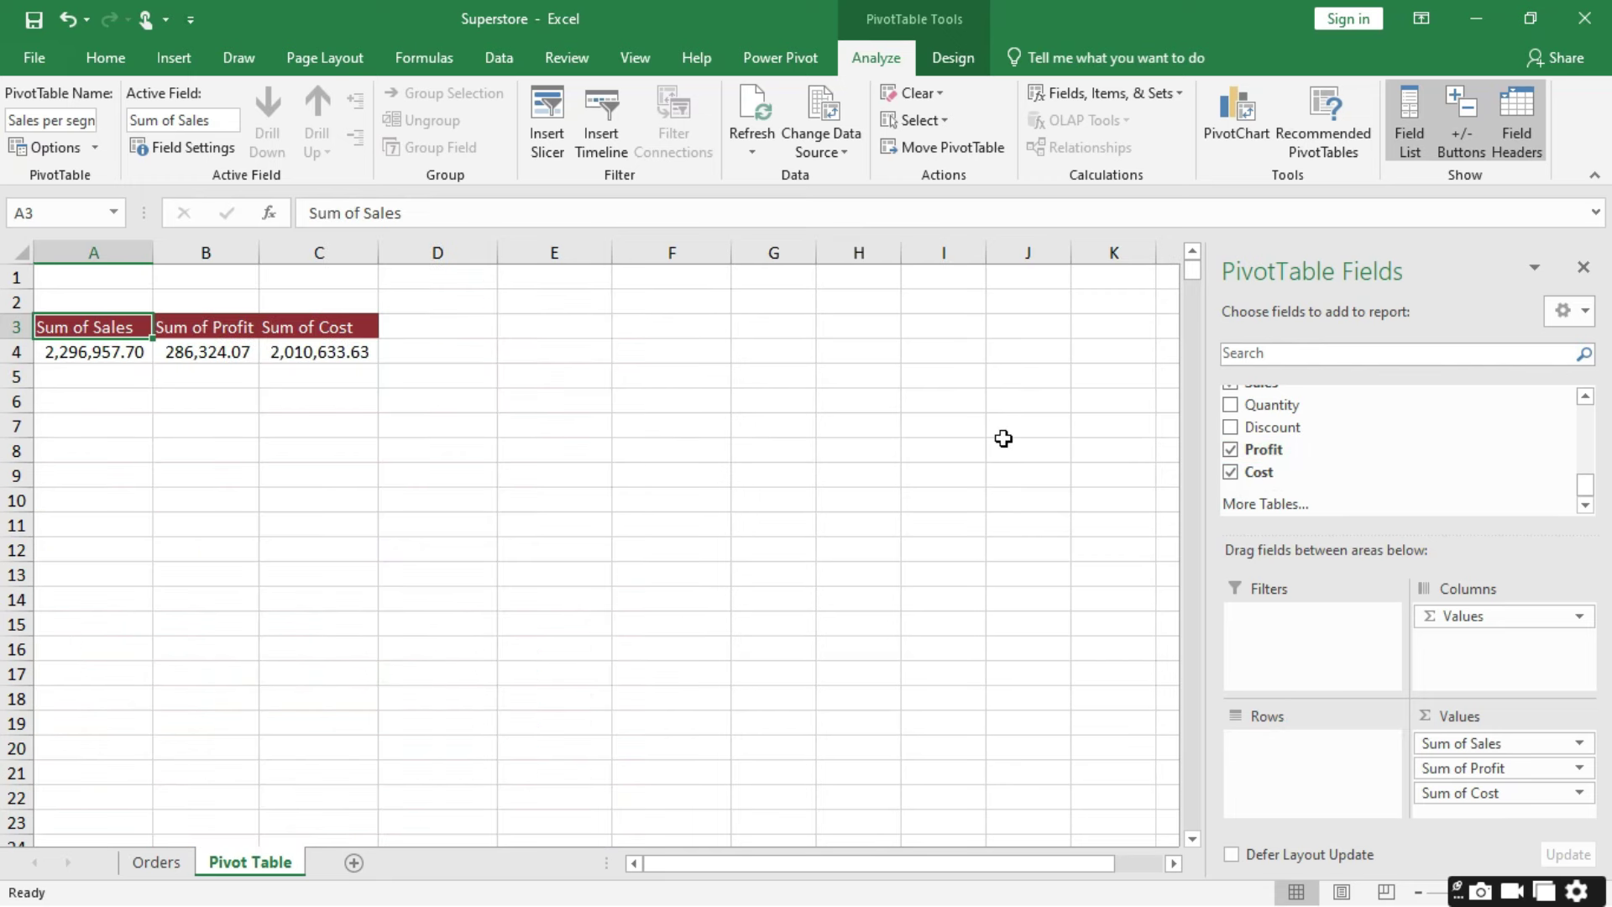
scroll(1293, 407, up, 3)
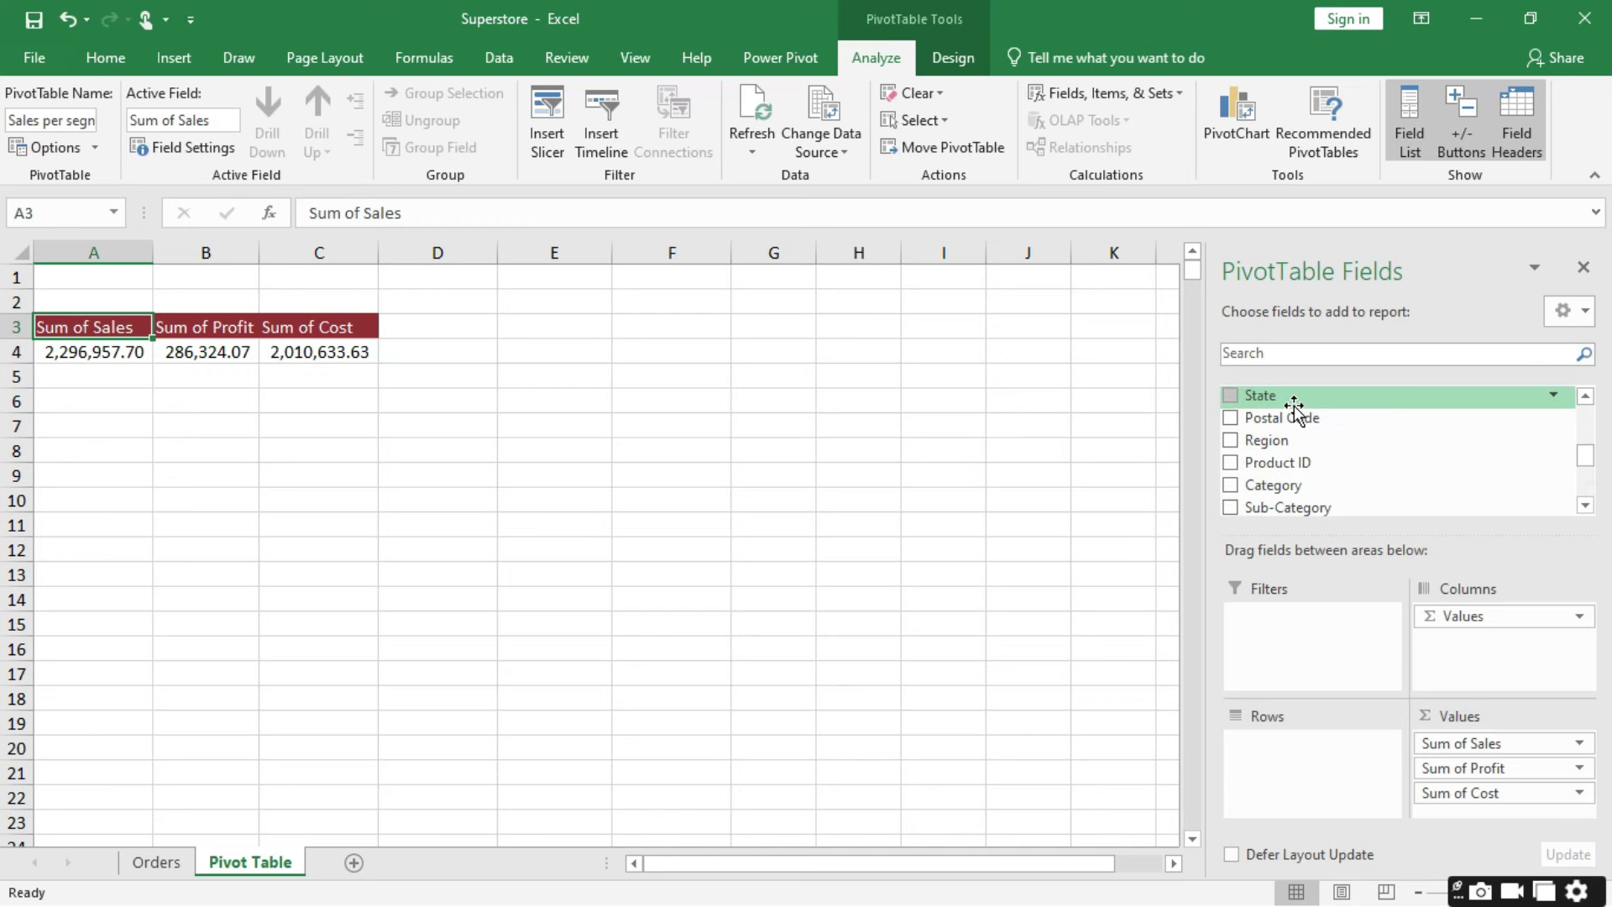
drag(1273, 439, 1275, 753)
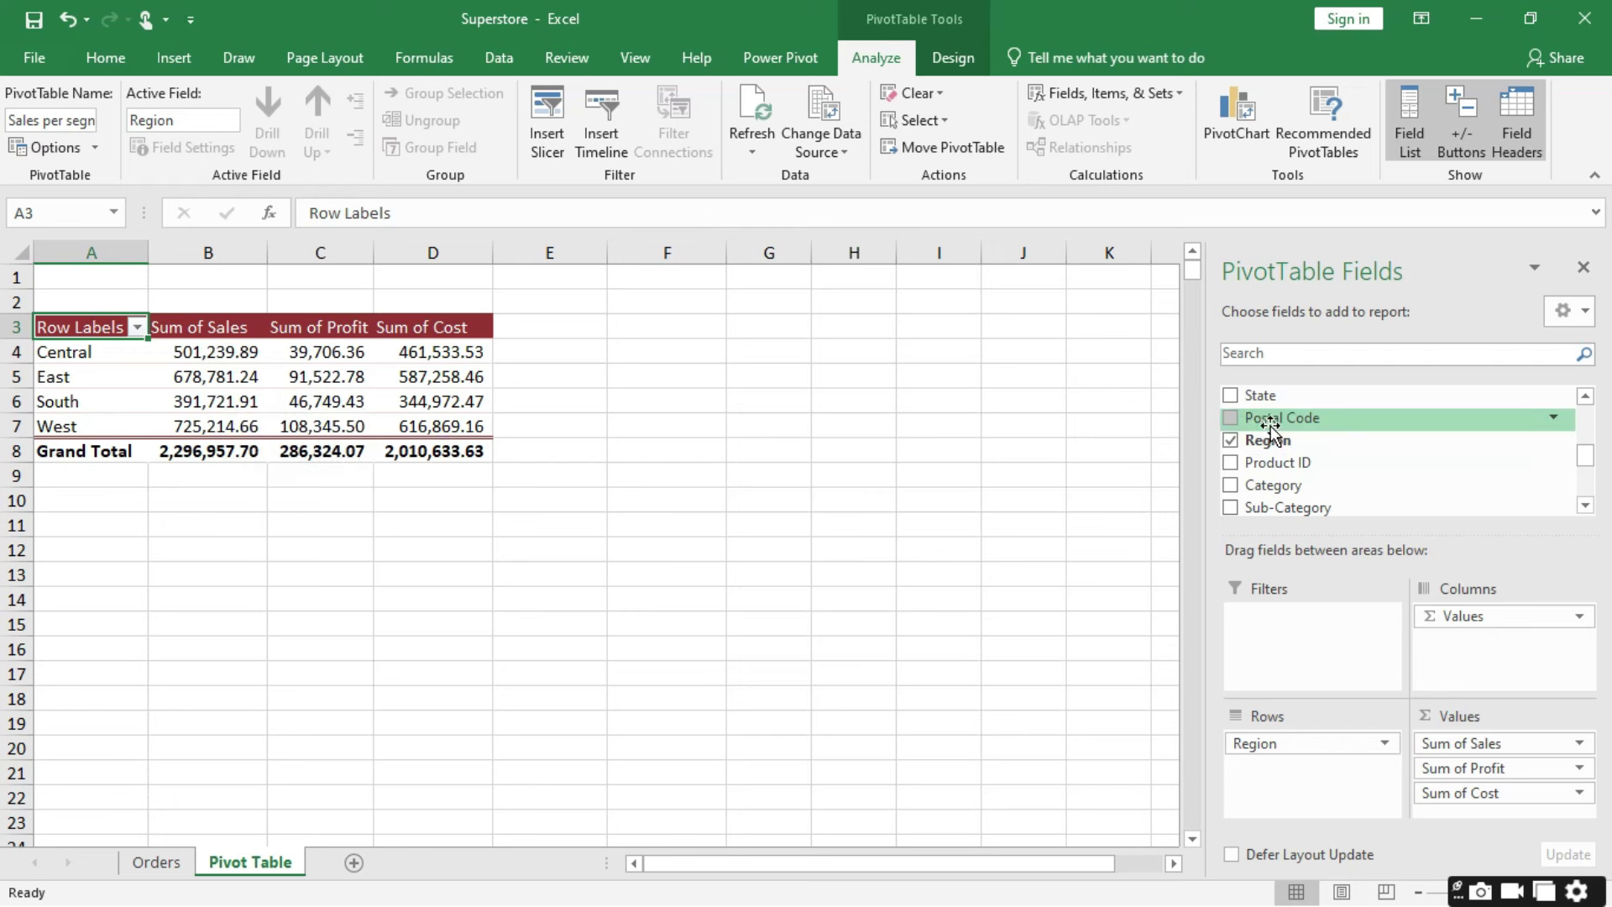
drag(1262, 395, 1262, 747)
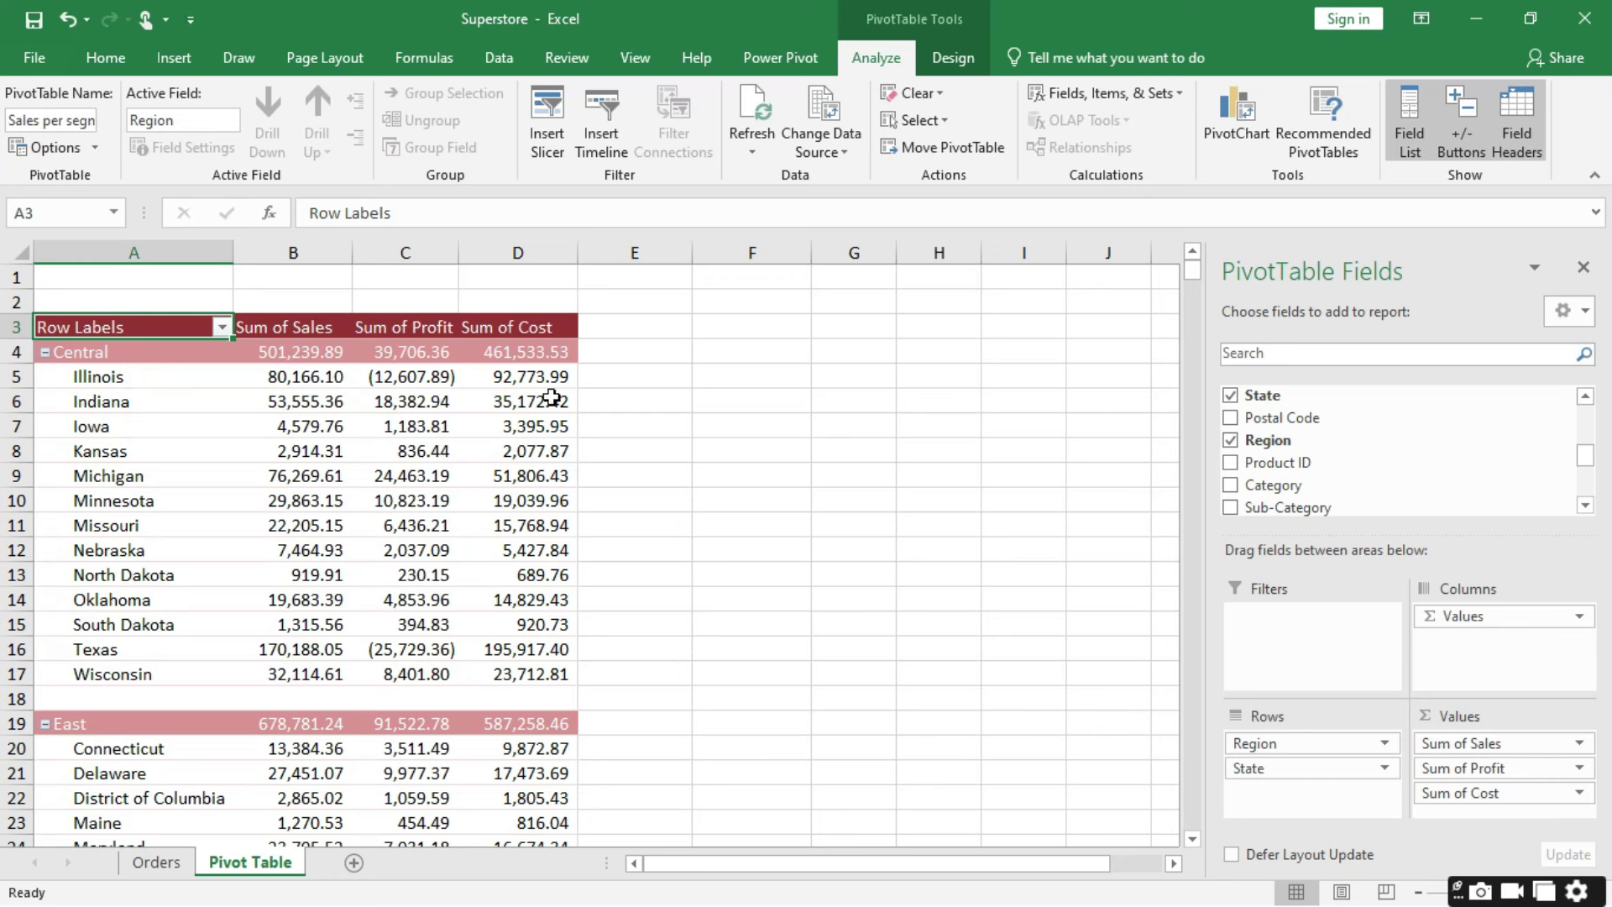
Step: Remove Profit and Cost from the pivot table's values, keeping only Sales
mouse_move(539, 445)
scroll(1355, 490, down, 5)
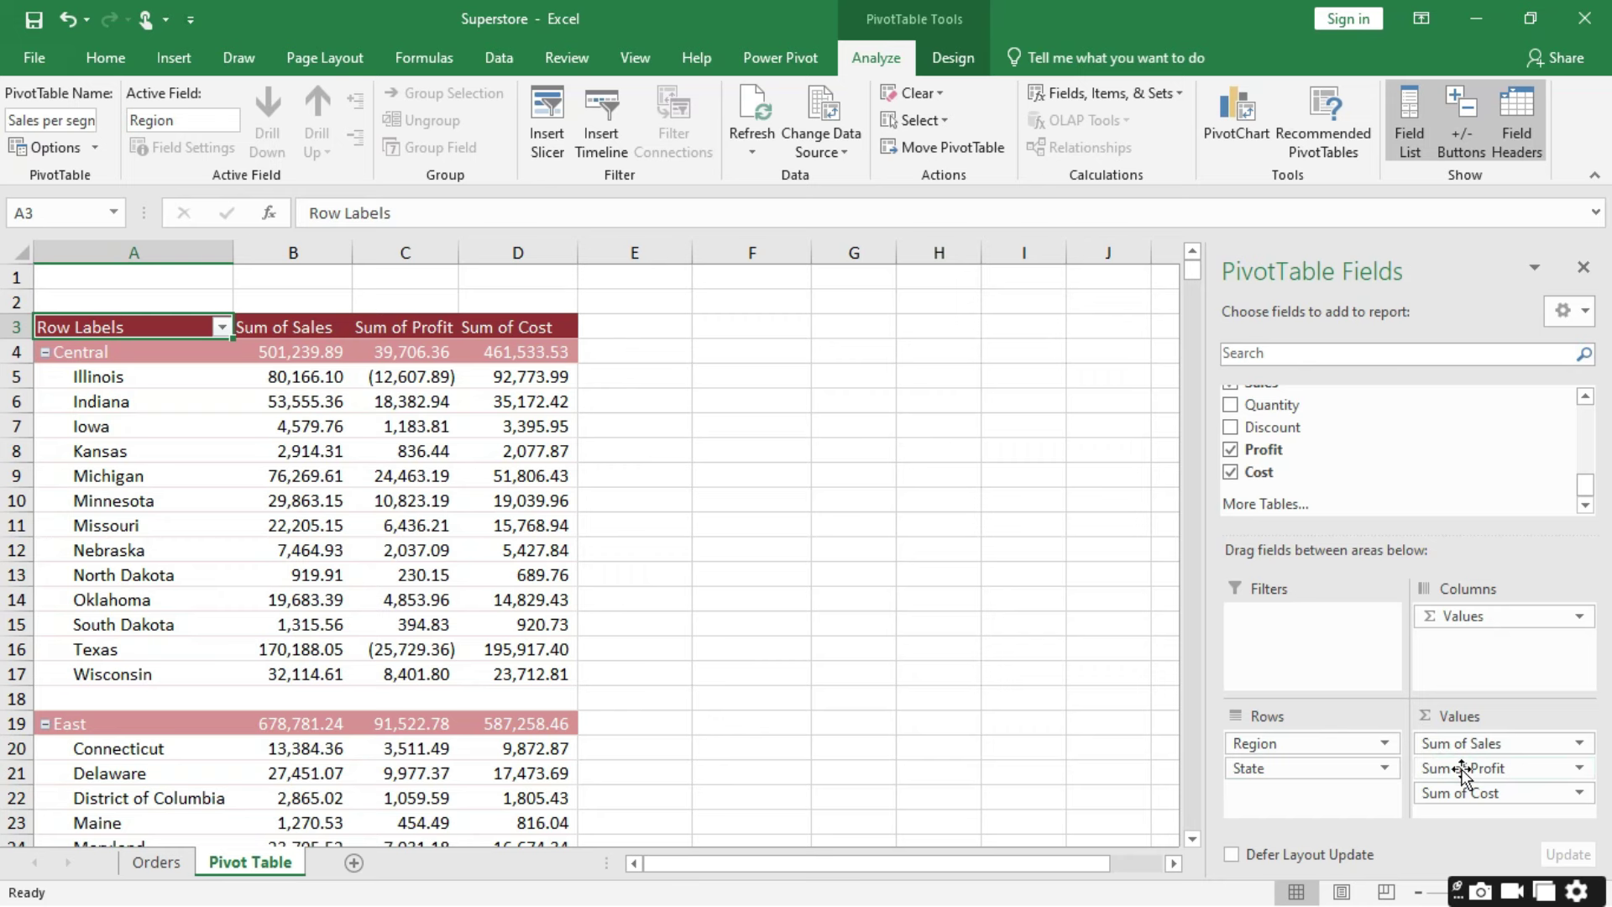
drag(1435, 766, 1436, 403)
drag(1484, 776, 1450, 414)
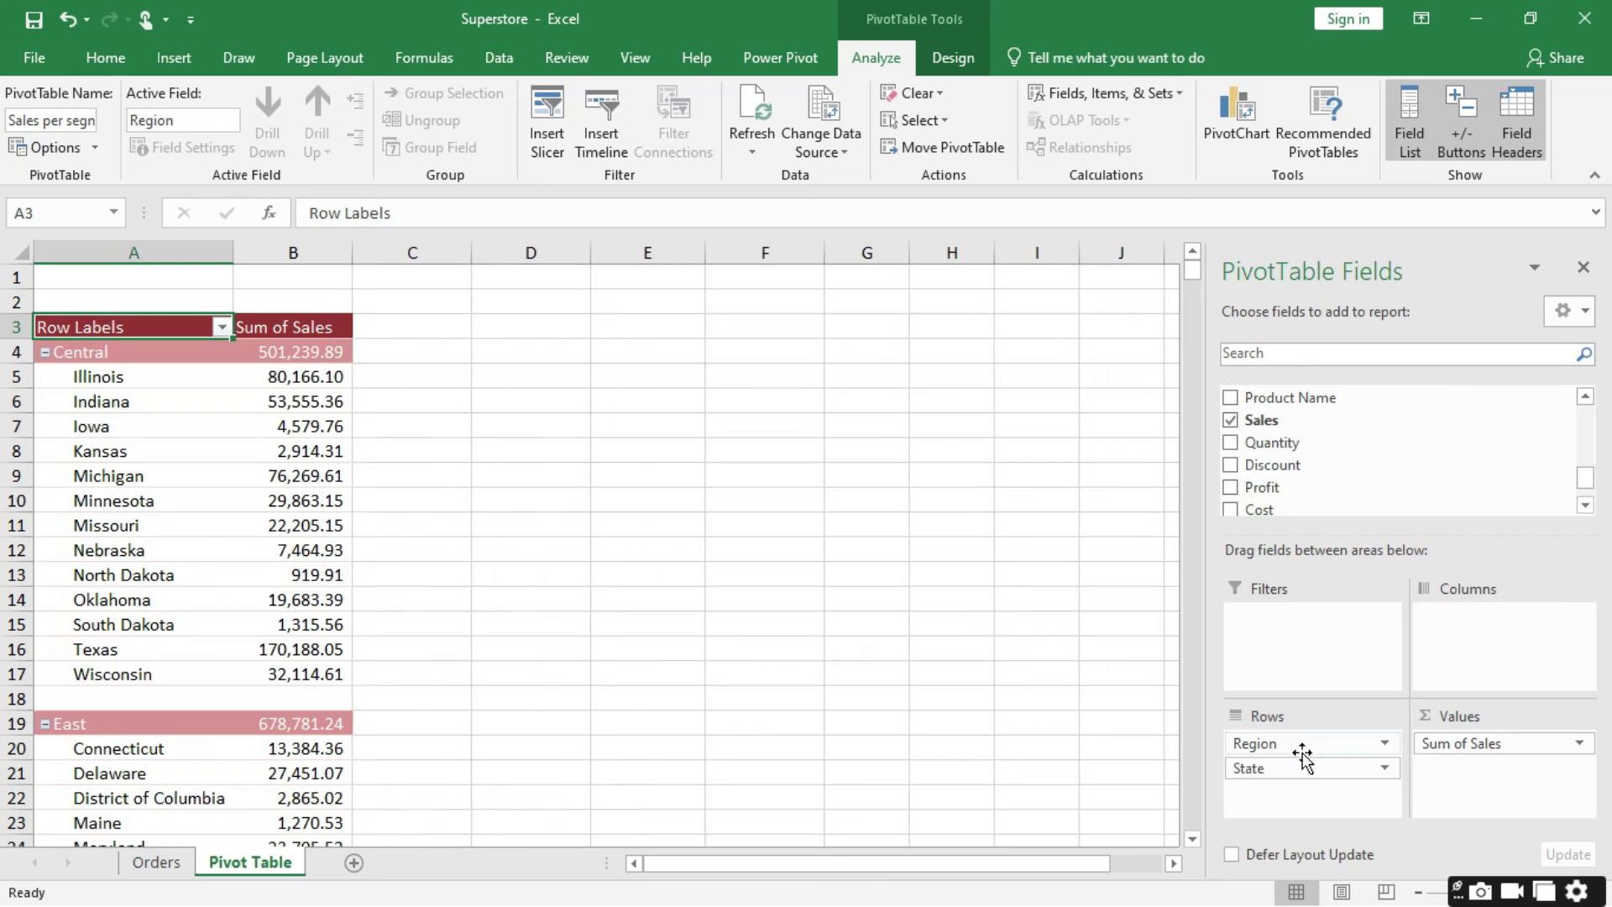
Step: Replace Region and State in the pivot table's rows with Order Date
drag(1302, 755, 1349, 460)
drag(1307, 746, 1386, 467)
scroll(1317, 450, up, 6)
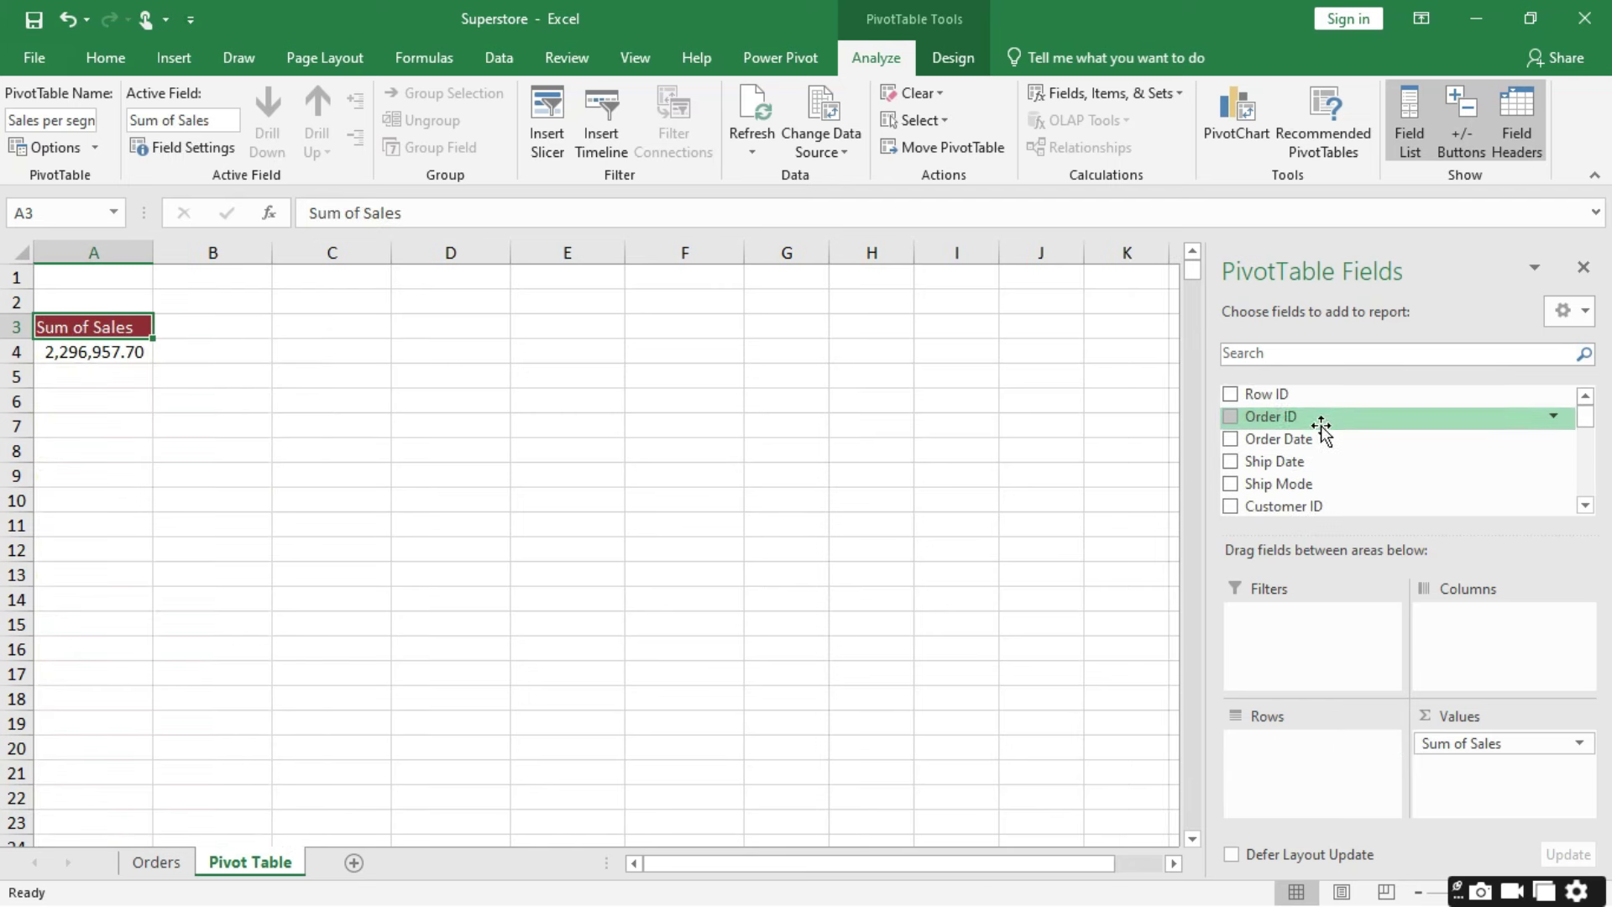
drag(1304, 439, 1300, 762)
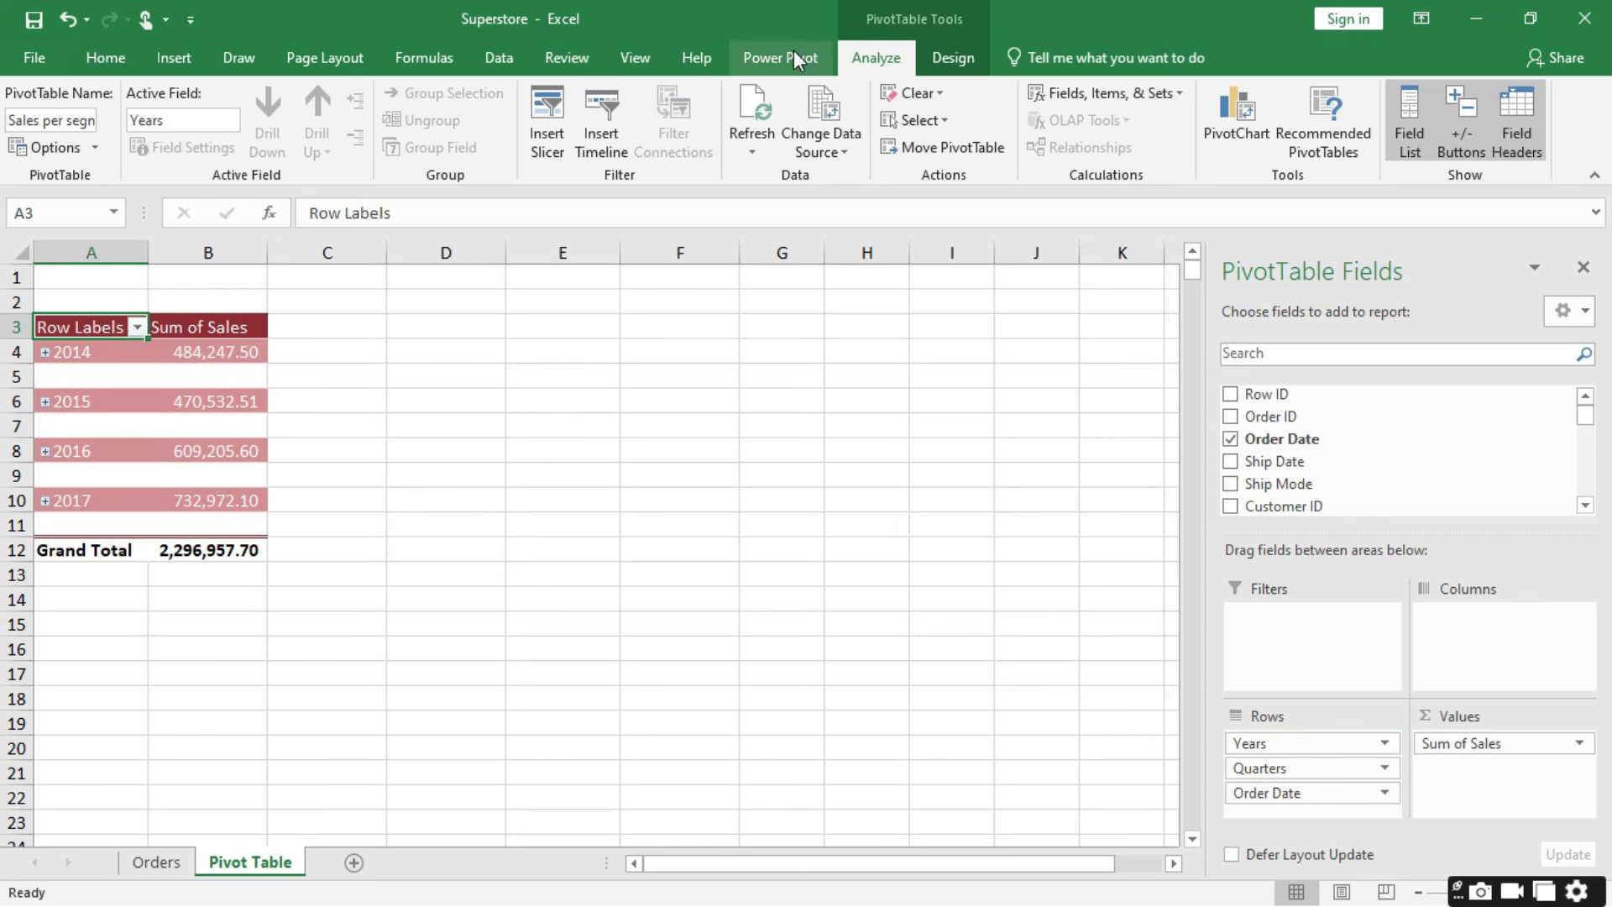
Step: Remove the blank lines after each item in the pivot table and apply the green pivot table style
click(951, 57)
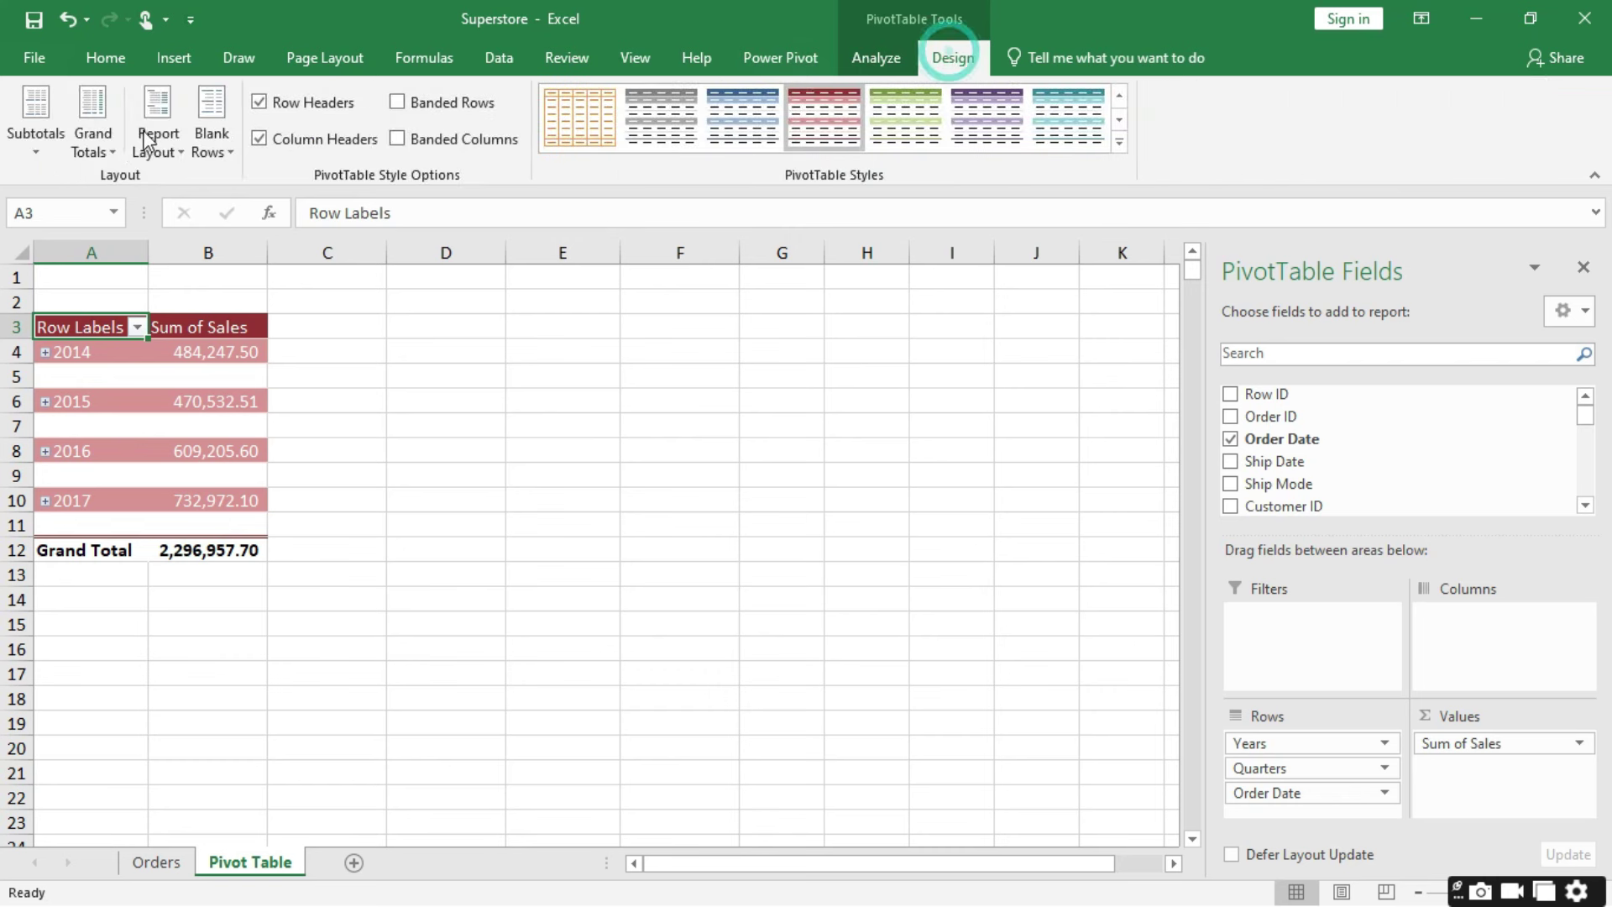
click(94, 139)
click(109, 144)
click(158, 143)
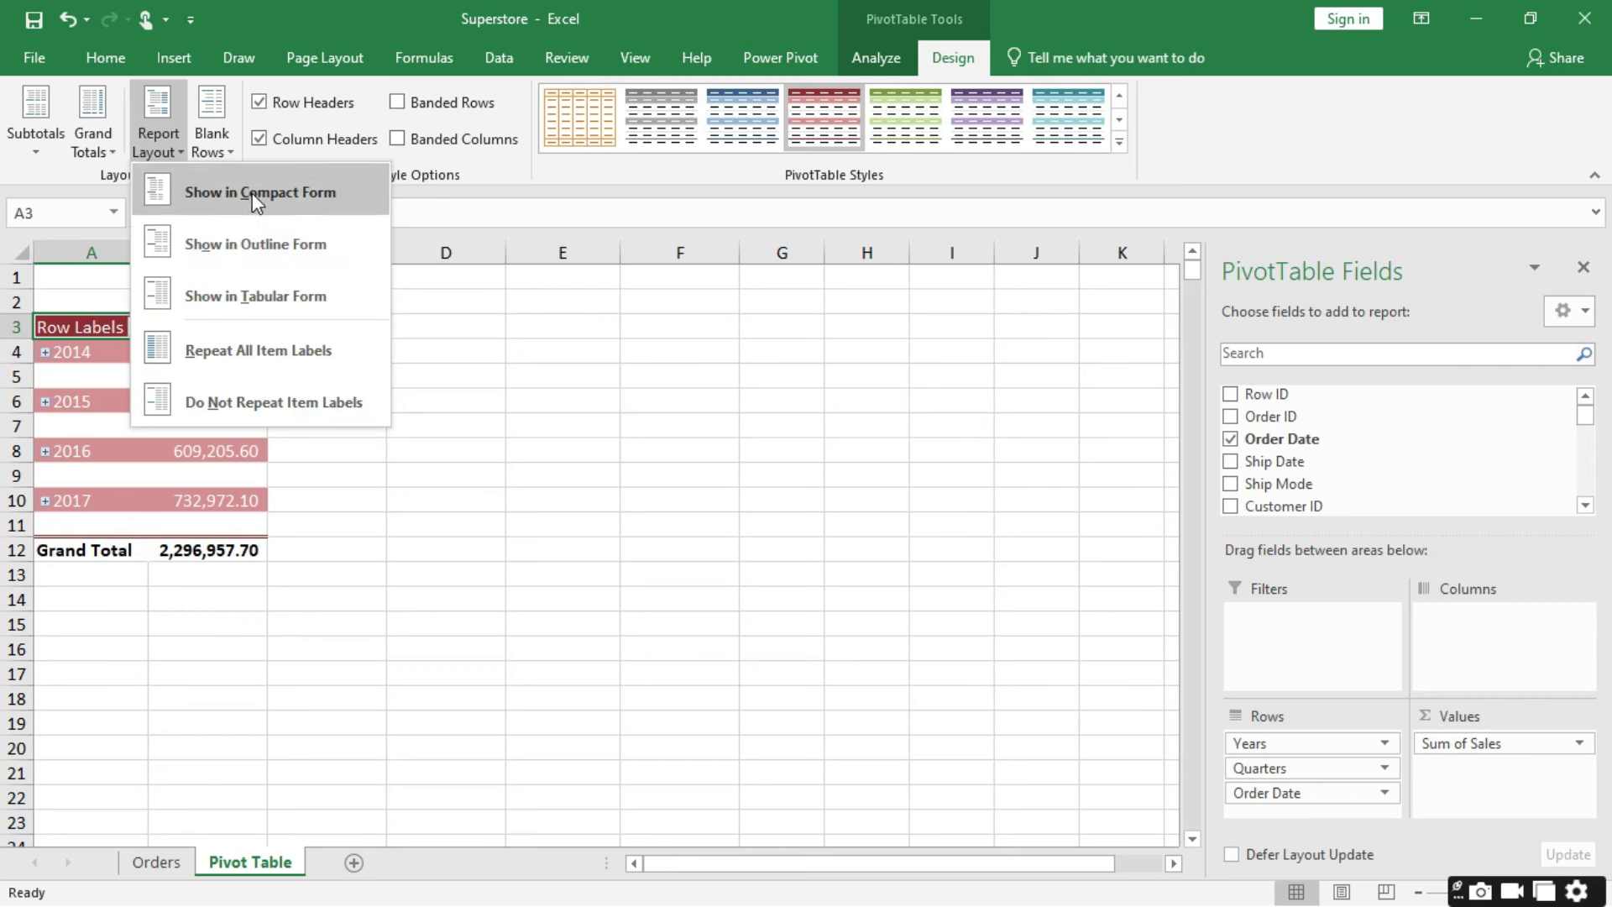
click(220, 144)
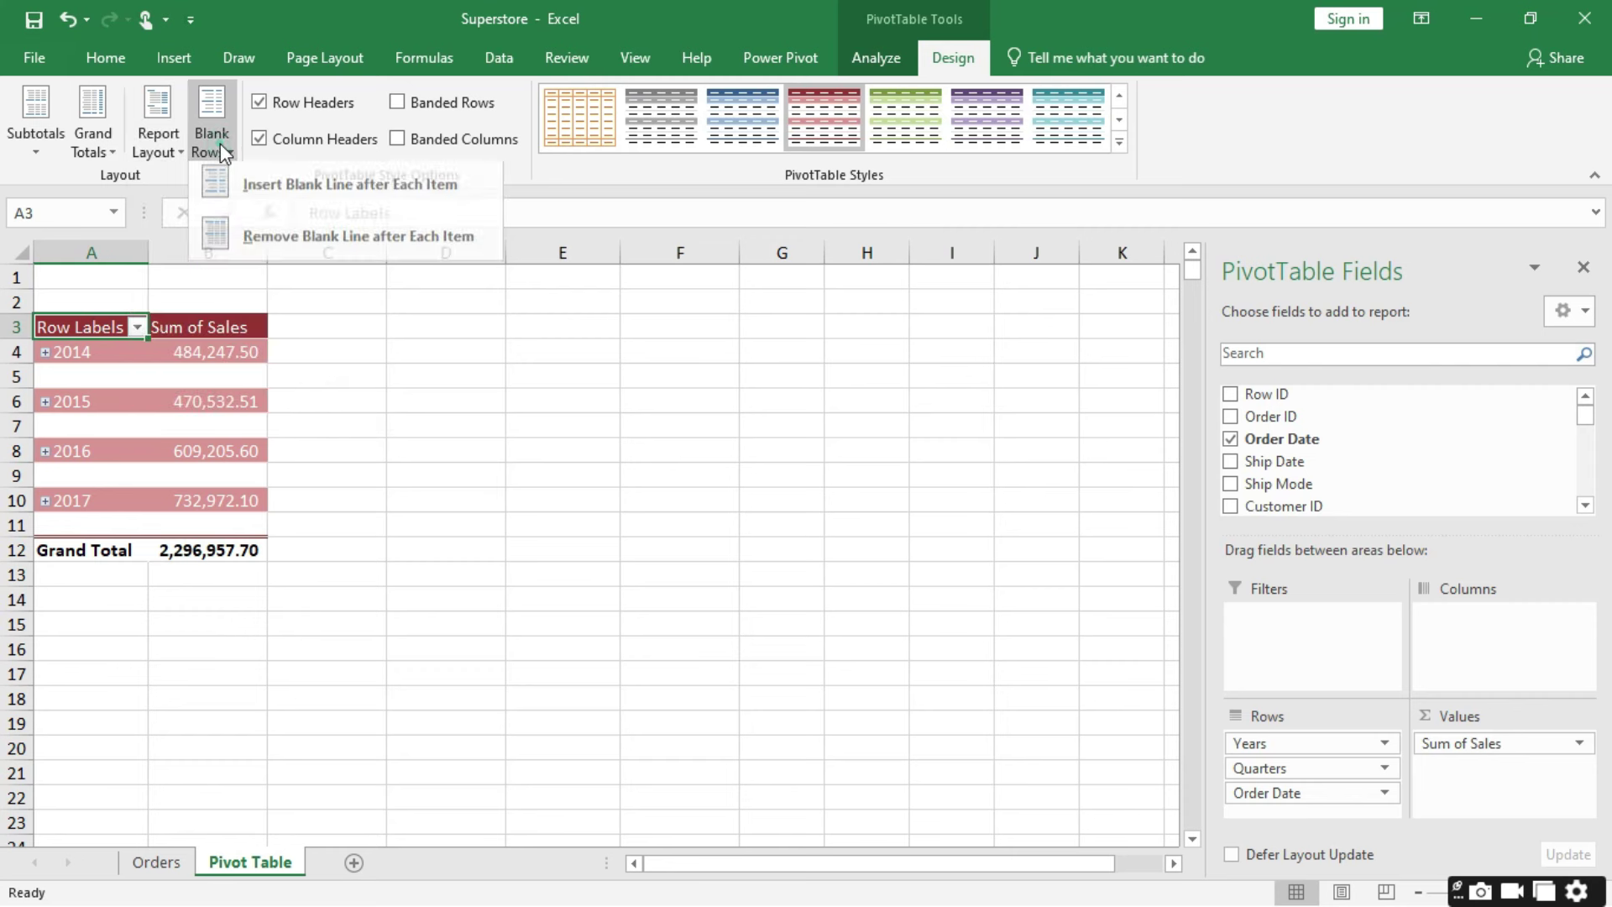
click(289, 233)
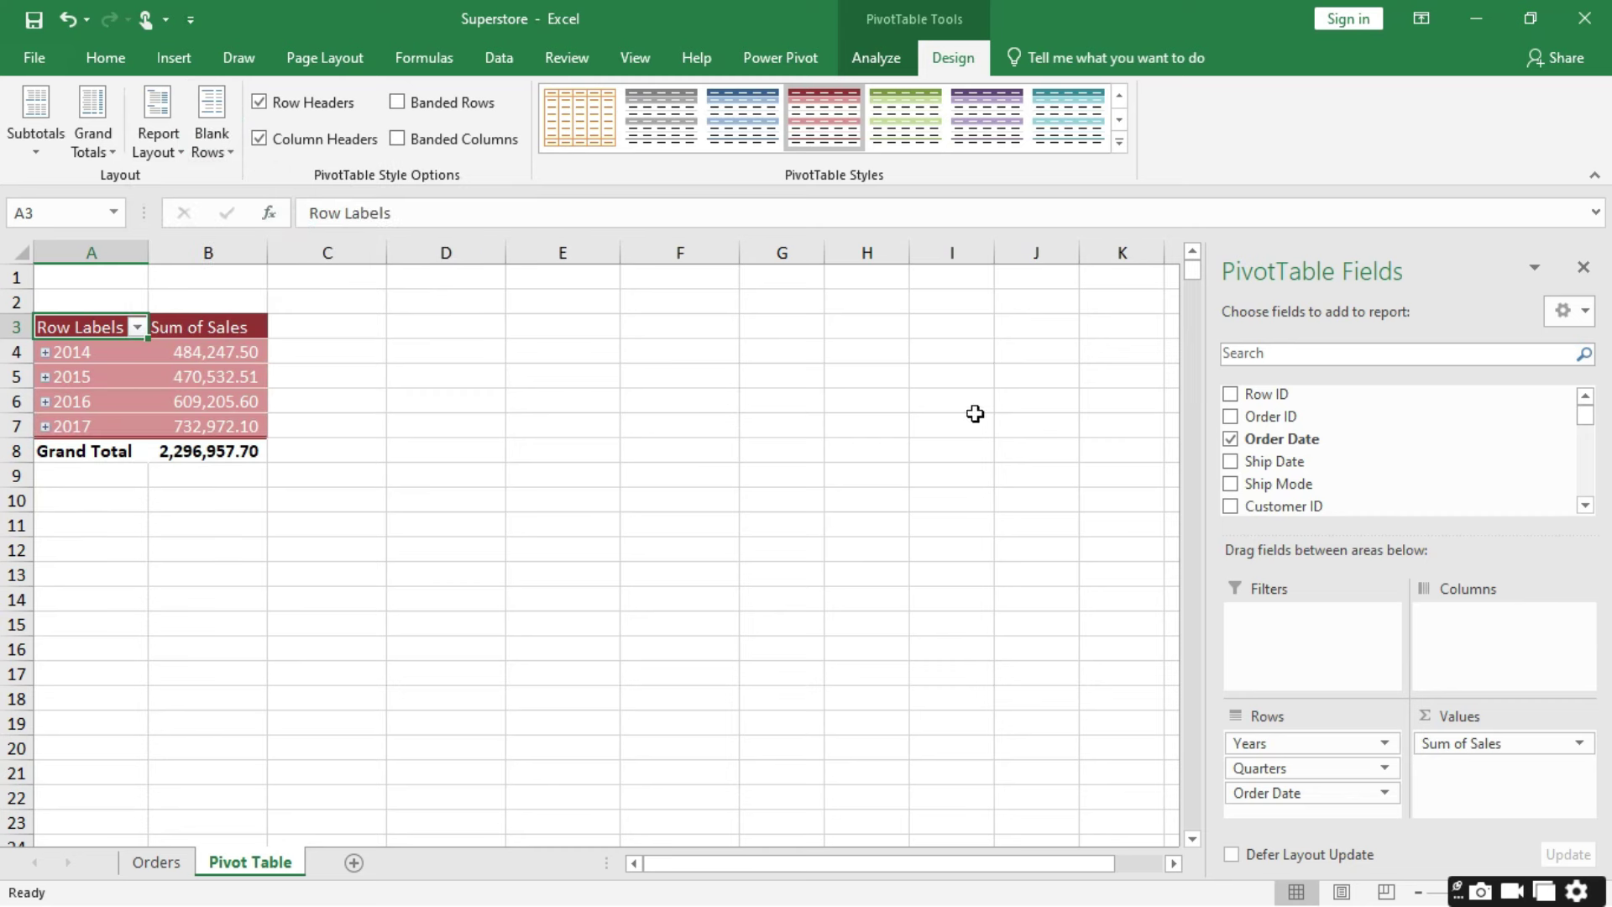
click(902, 124)
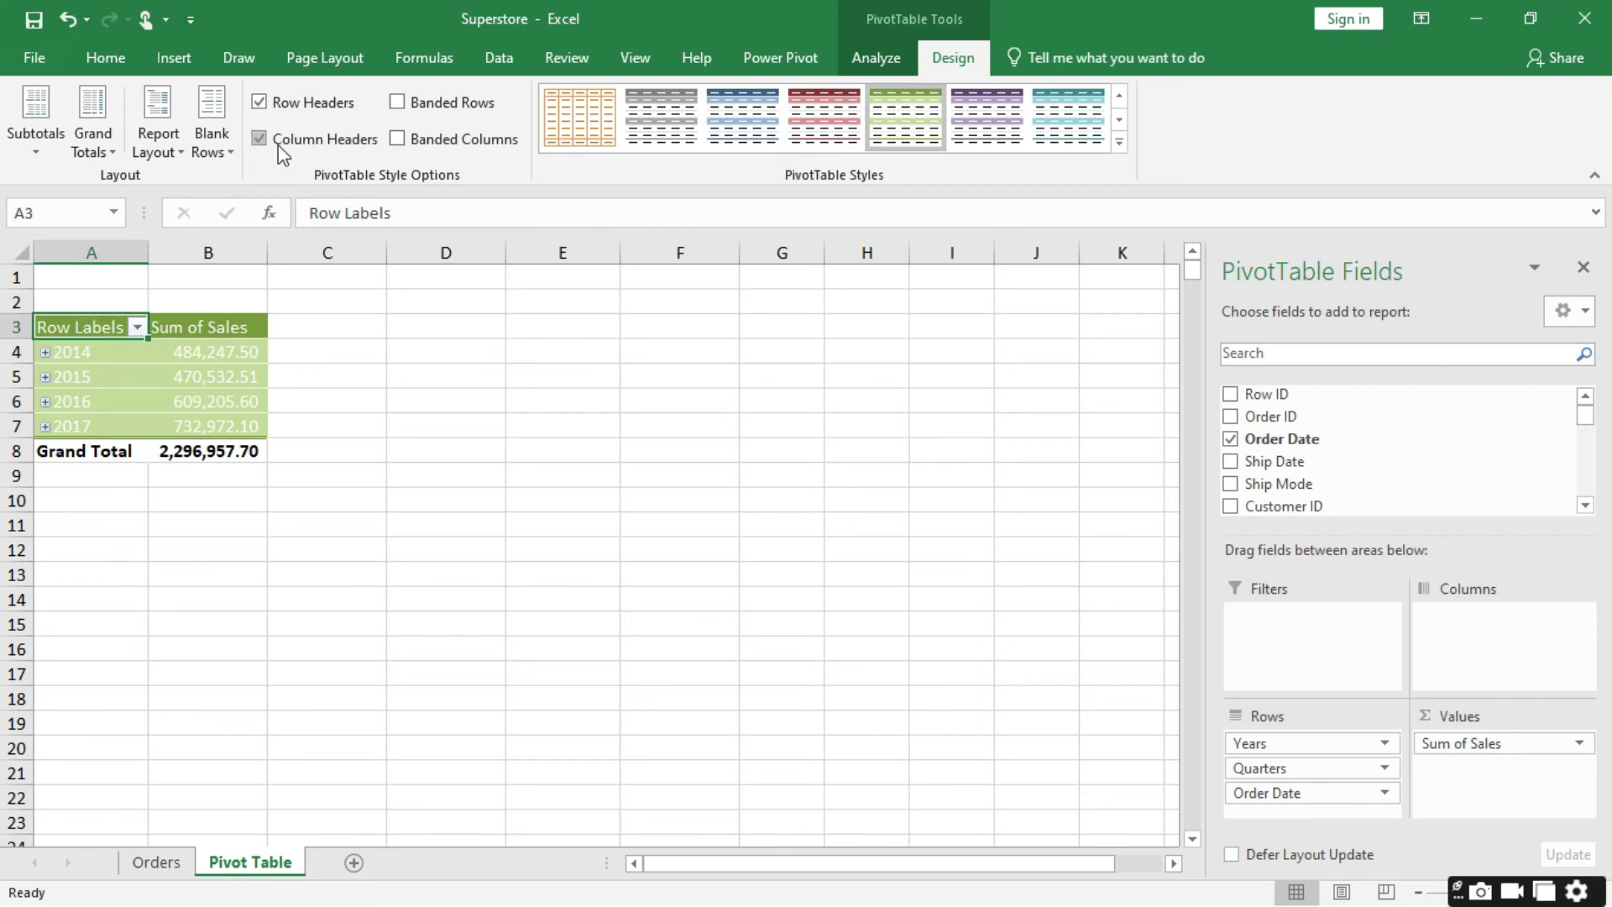
Step: Try the outline report layout on the pivot table and switch back to compact form
click(169, 152)
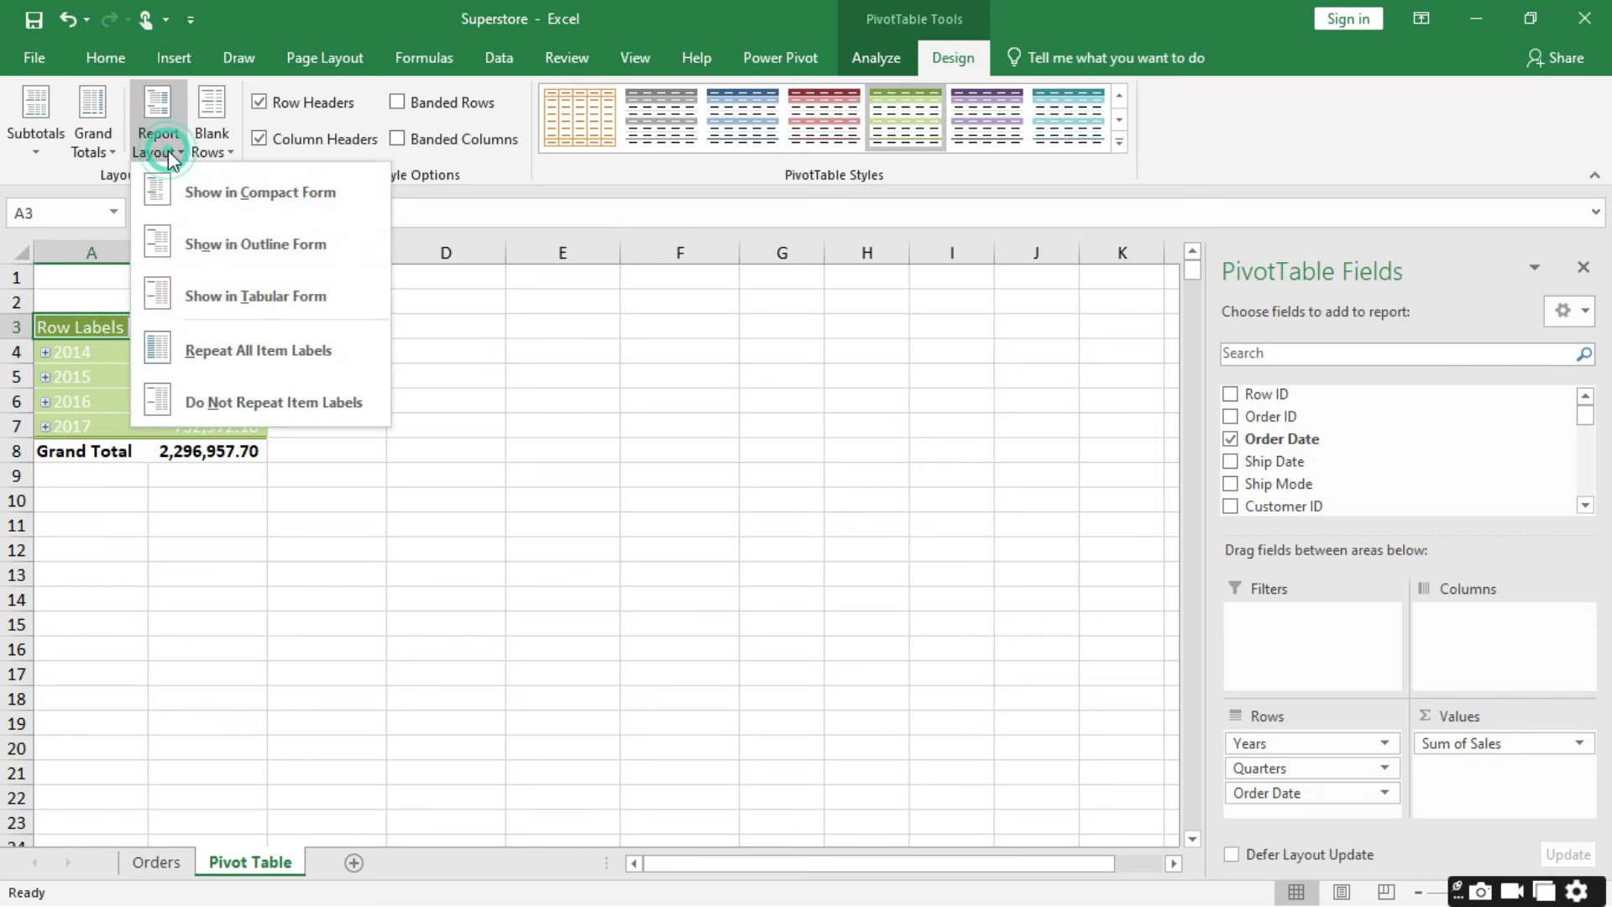
click(207, 240)
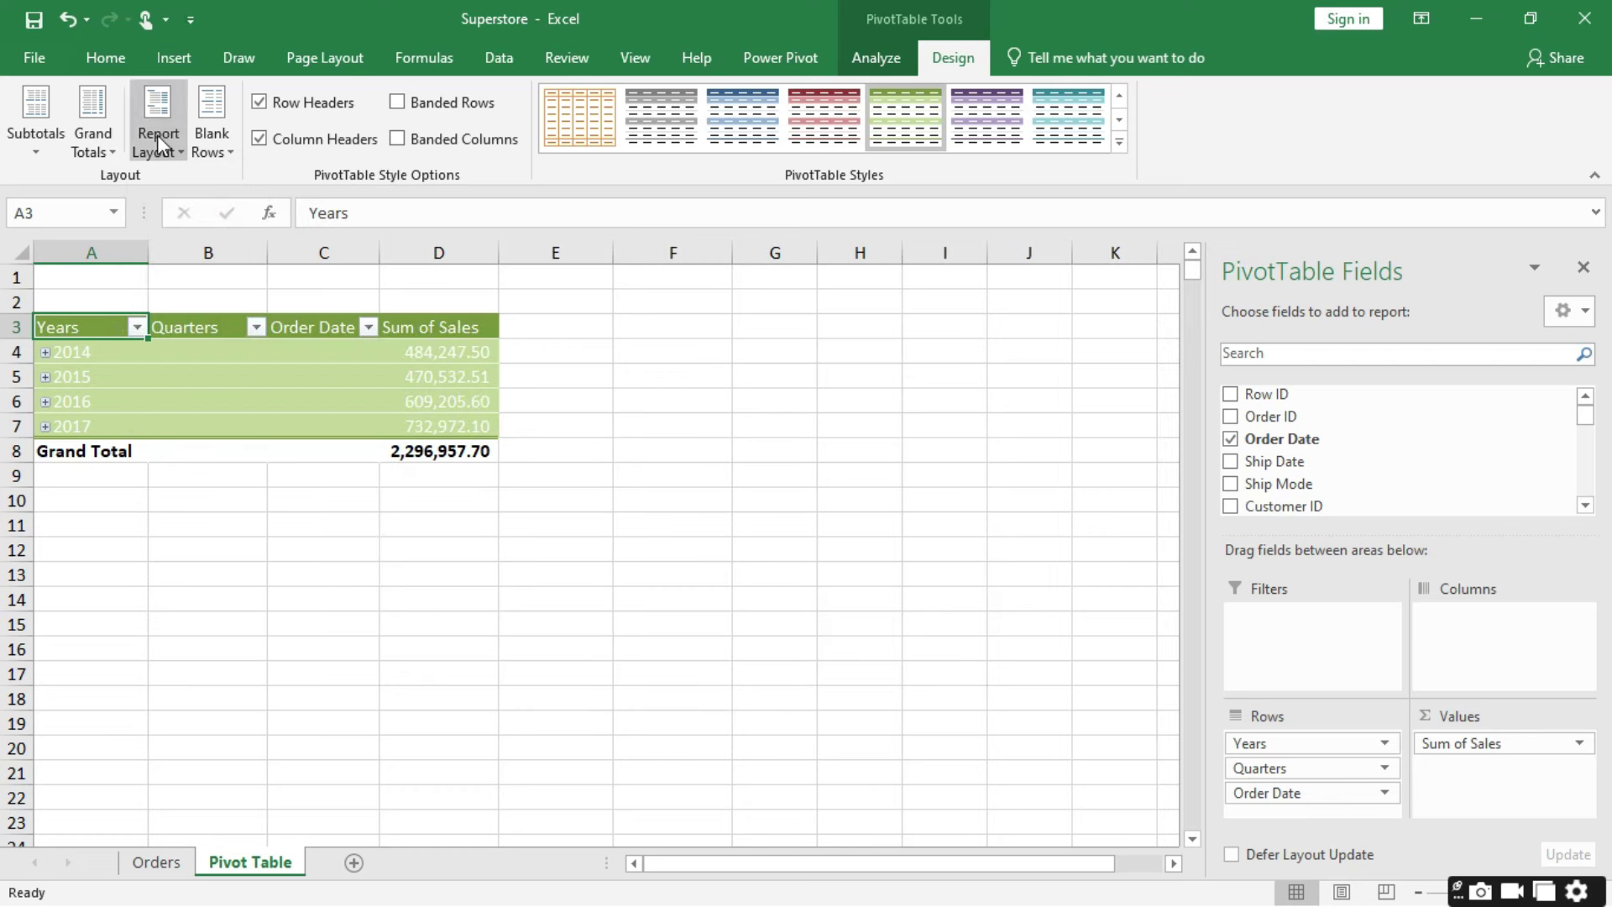
click(158, 135)
click(194, 205)
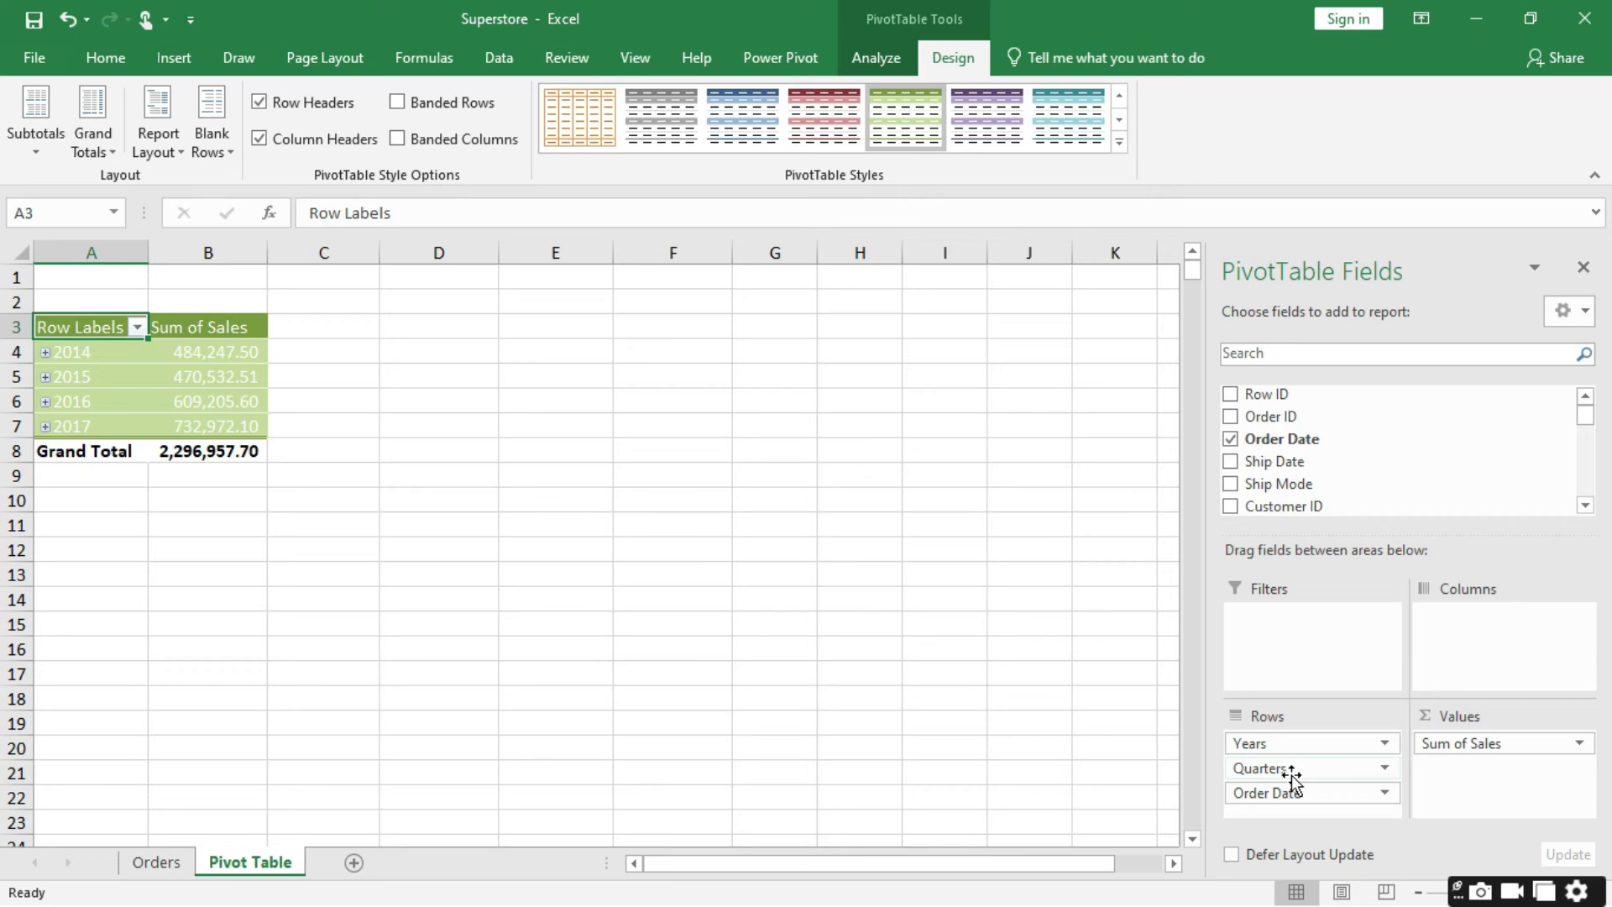
Step: Remove Quarters and Years from the pivot table's rows, keeping only Order Date
drag(1290, 772, 1365, 470)
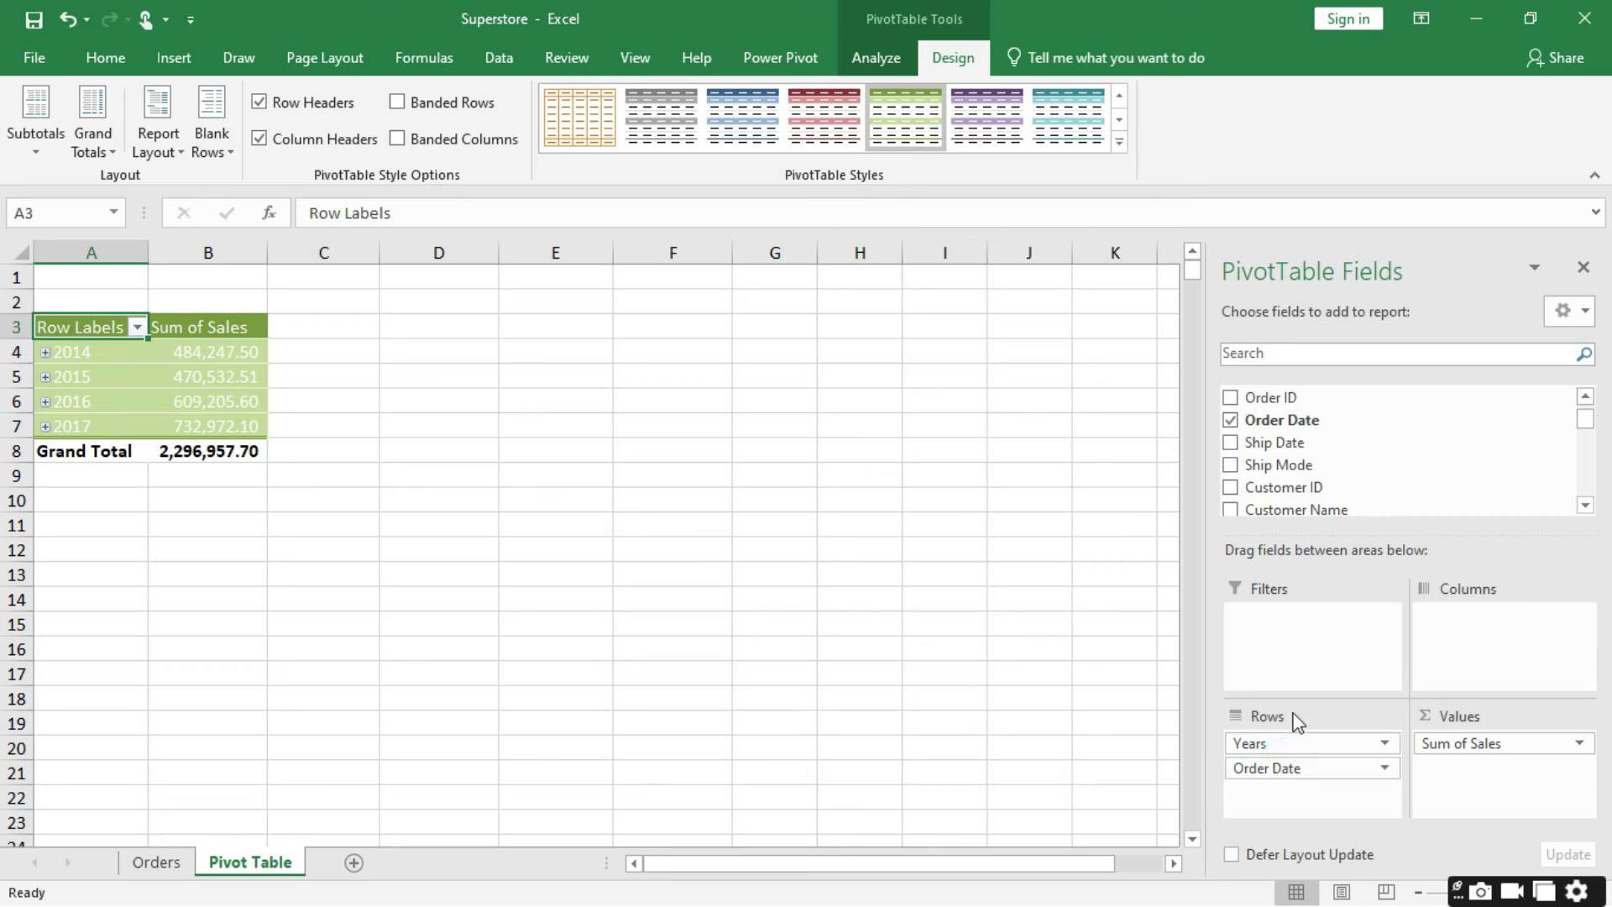
drag(1277, 748, 1349, 499)
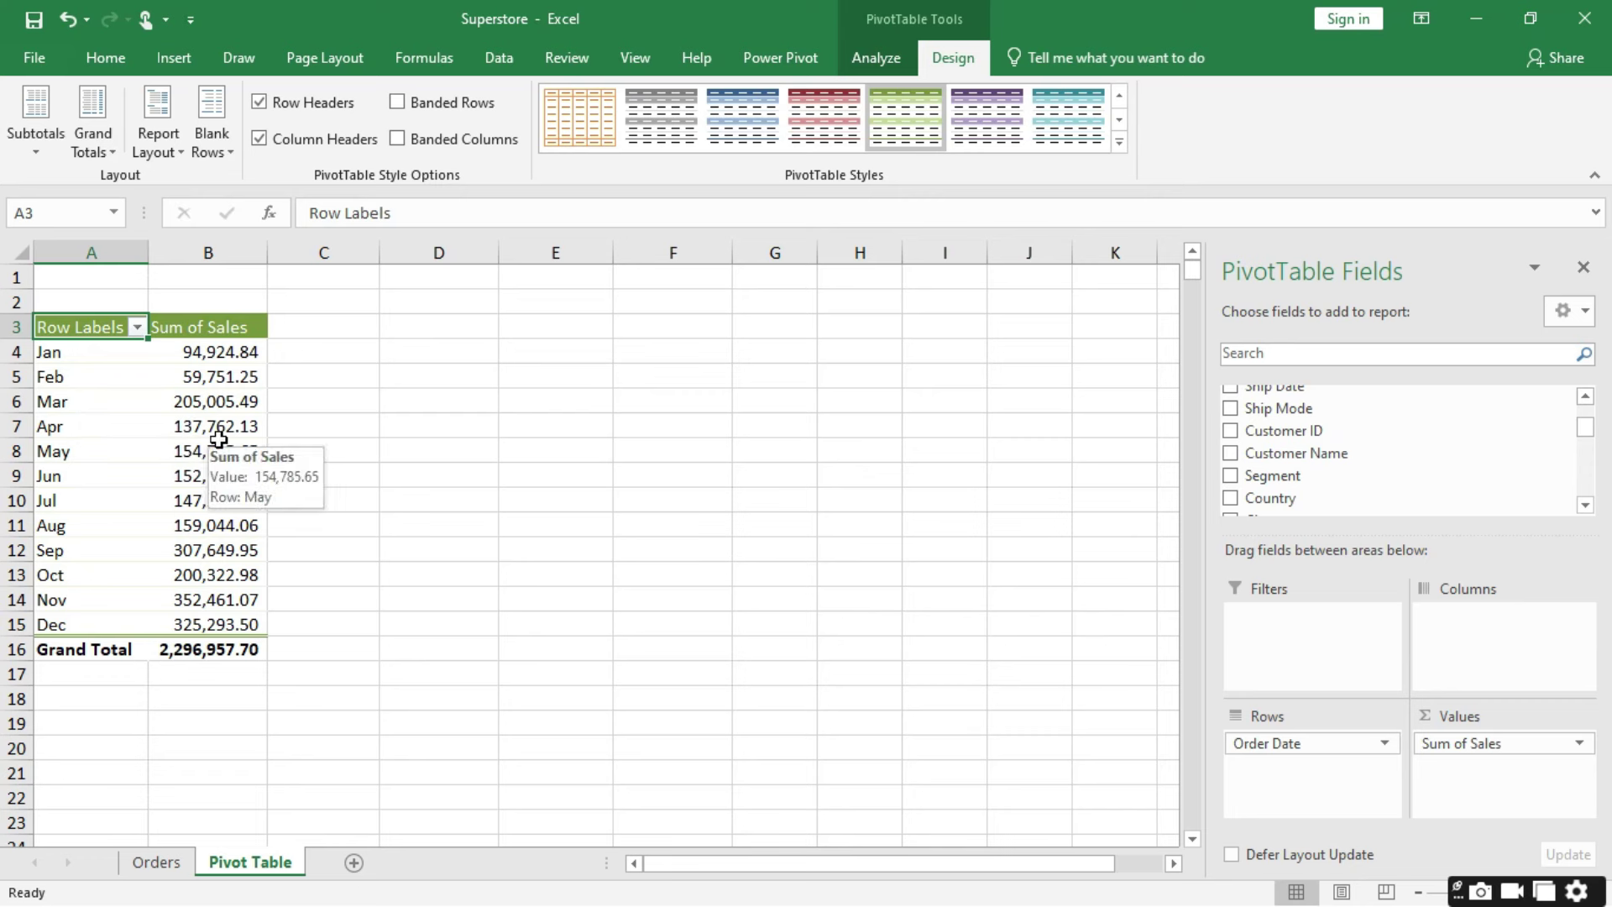
Step: Open the grouping settings for the Order Date months and select only Days, deselecting Months, Quarters and Years
right_click(102, 436)
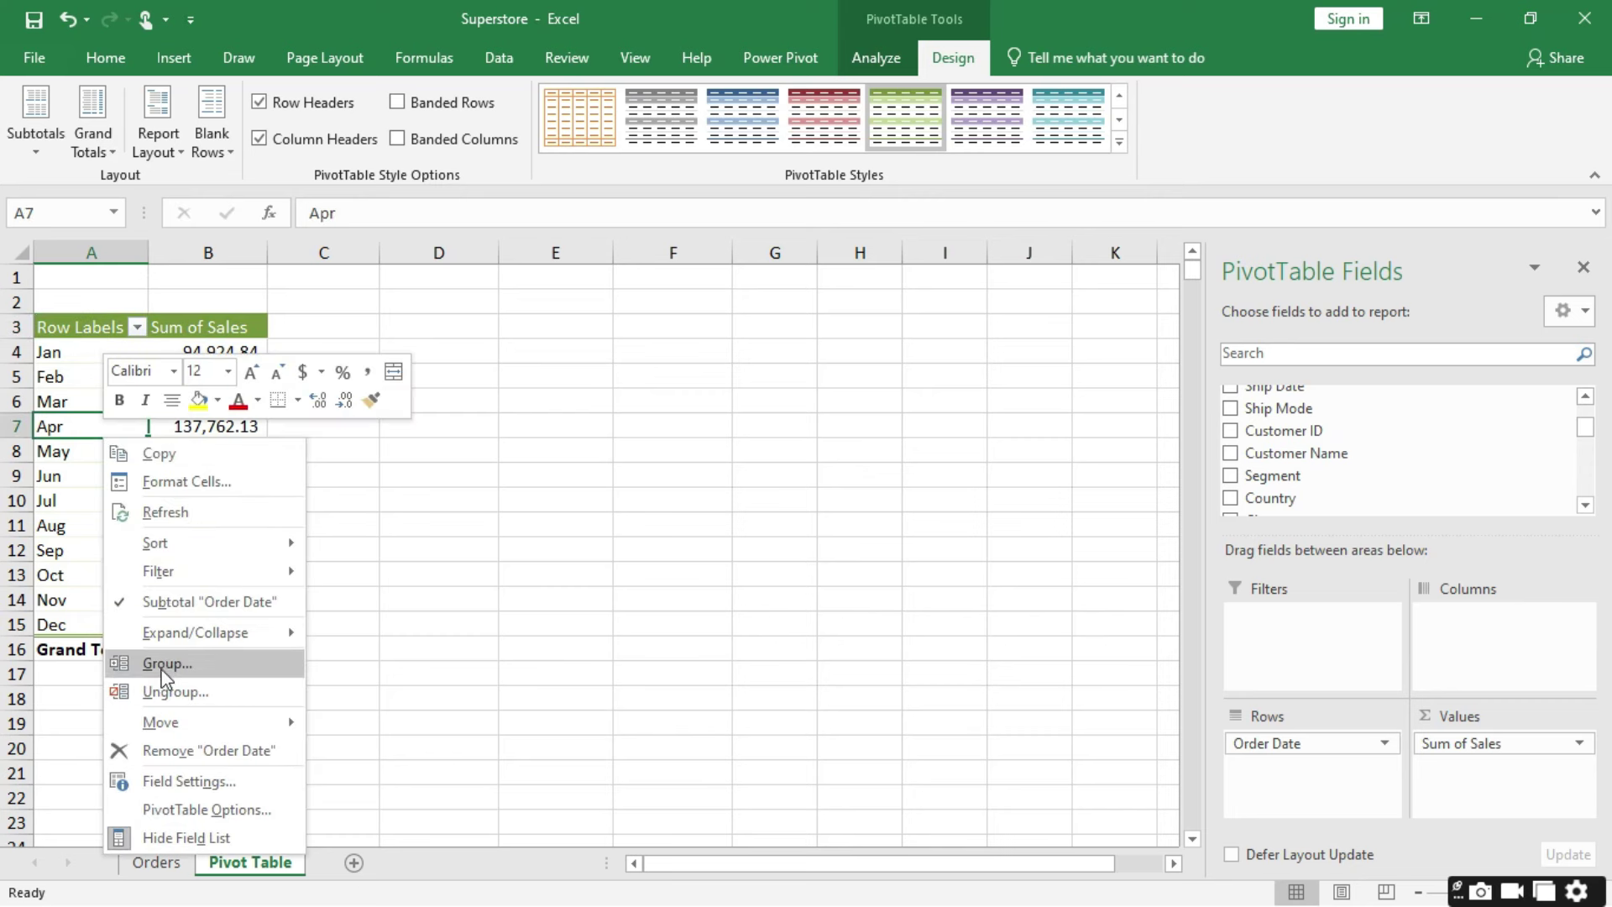
click(873, 54)
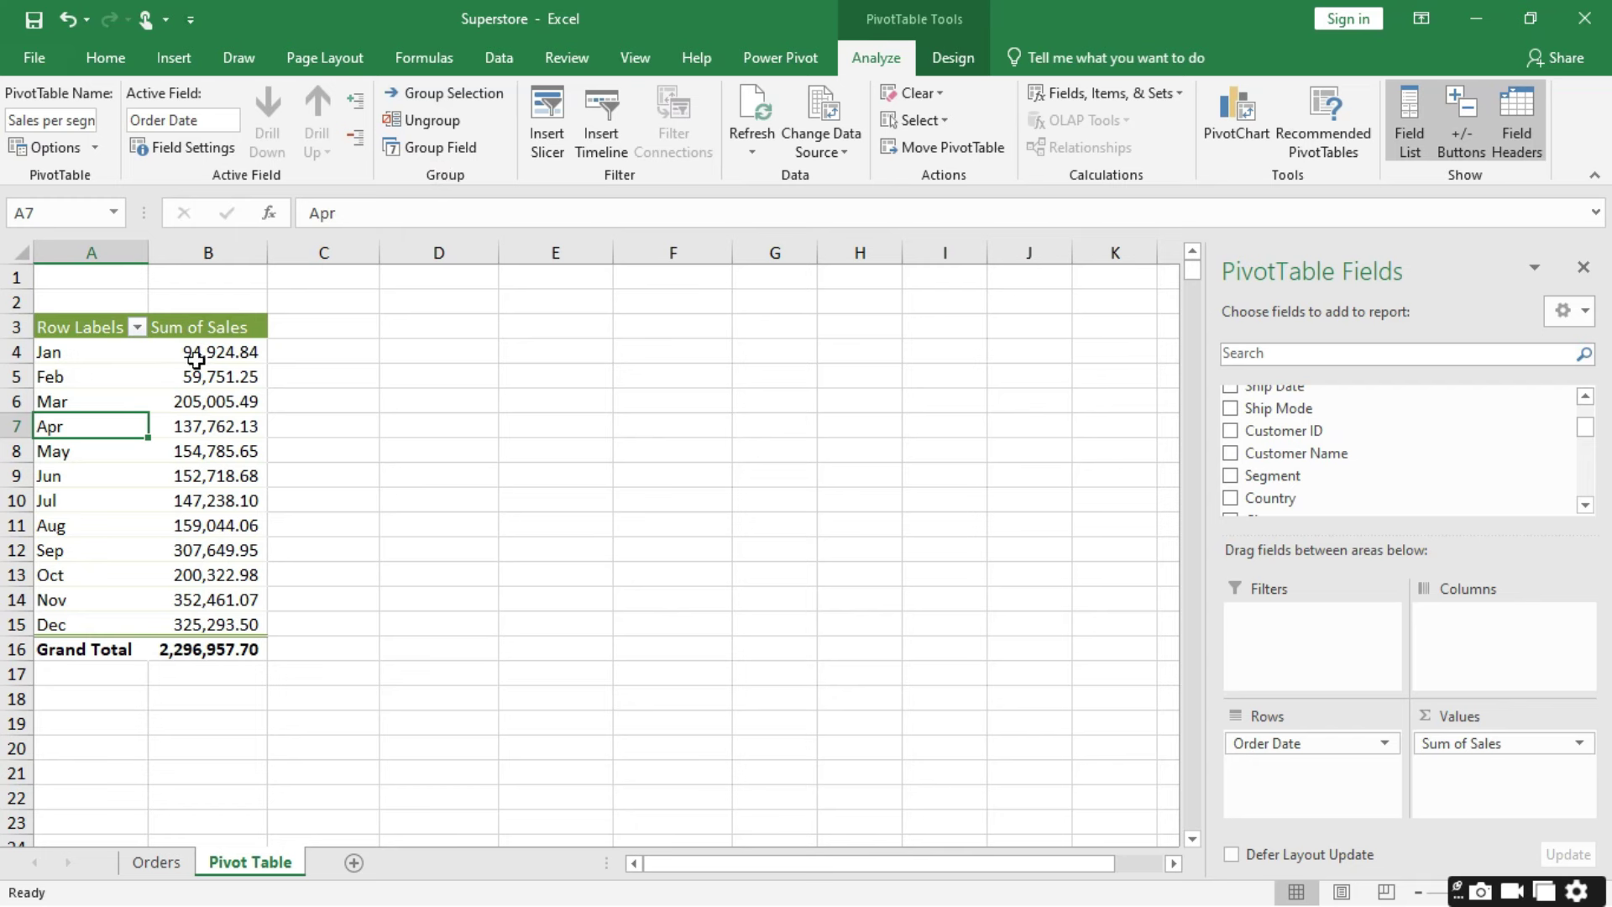
right_click(103, 428)
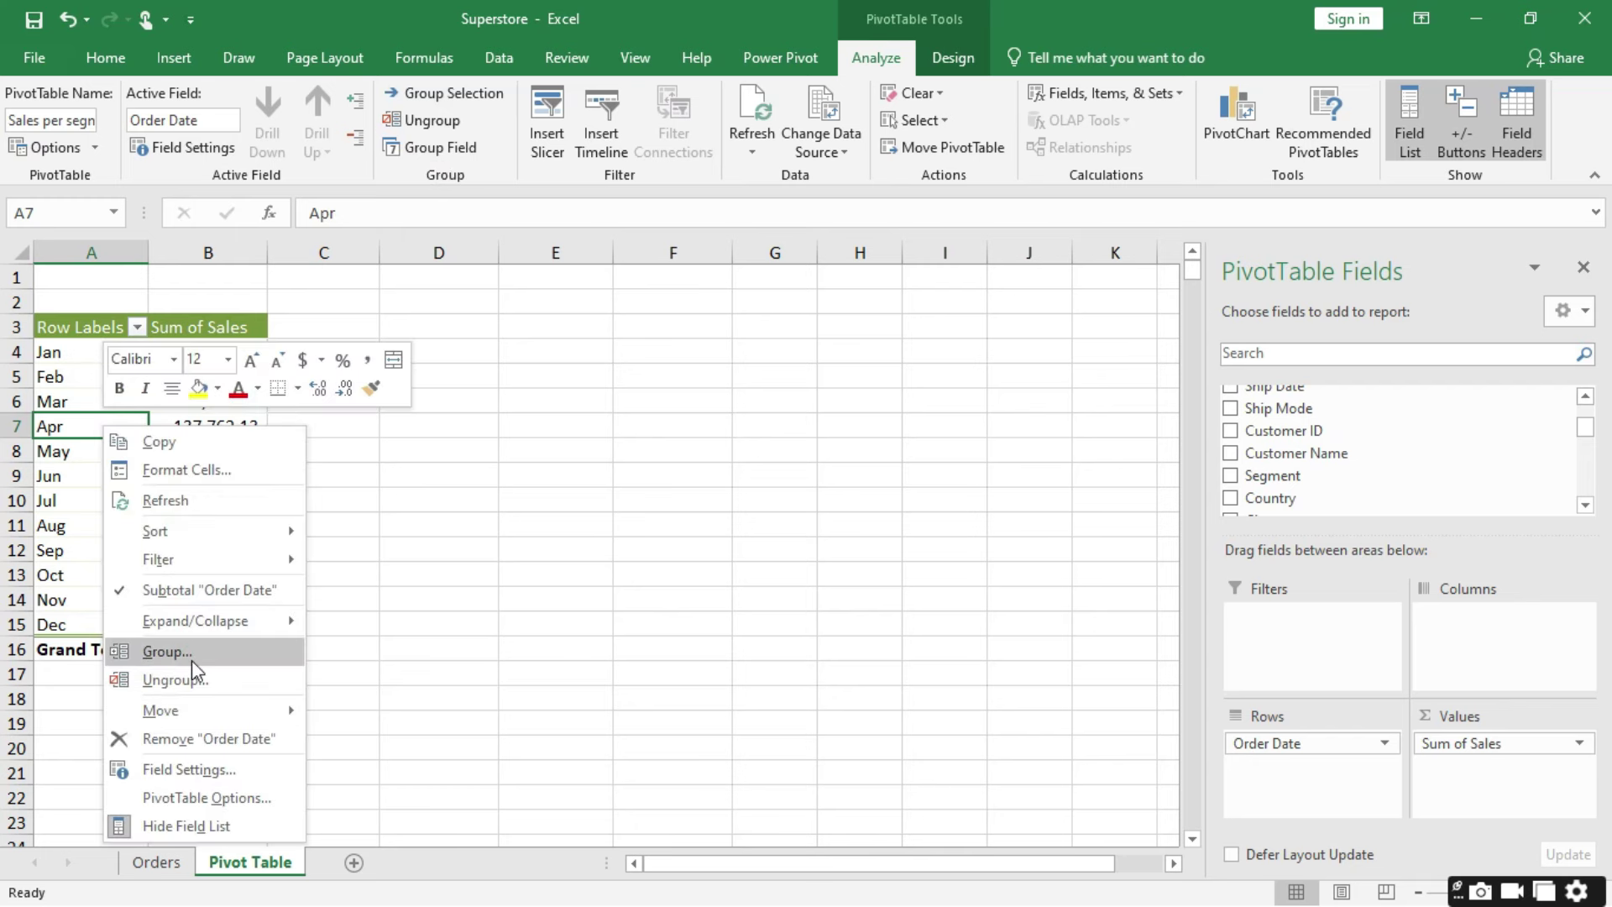
click(192, 659)
drag(187, 485, 633, 324)
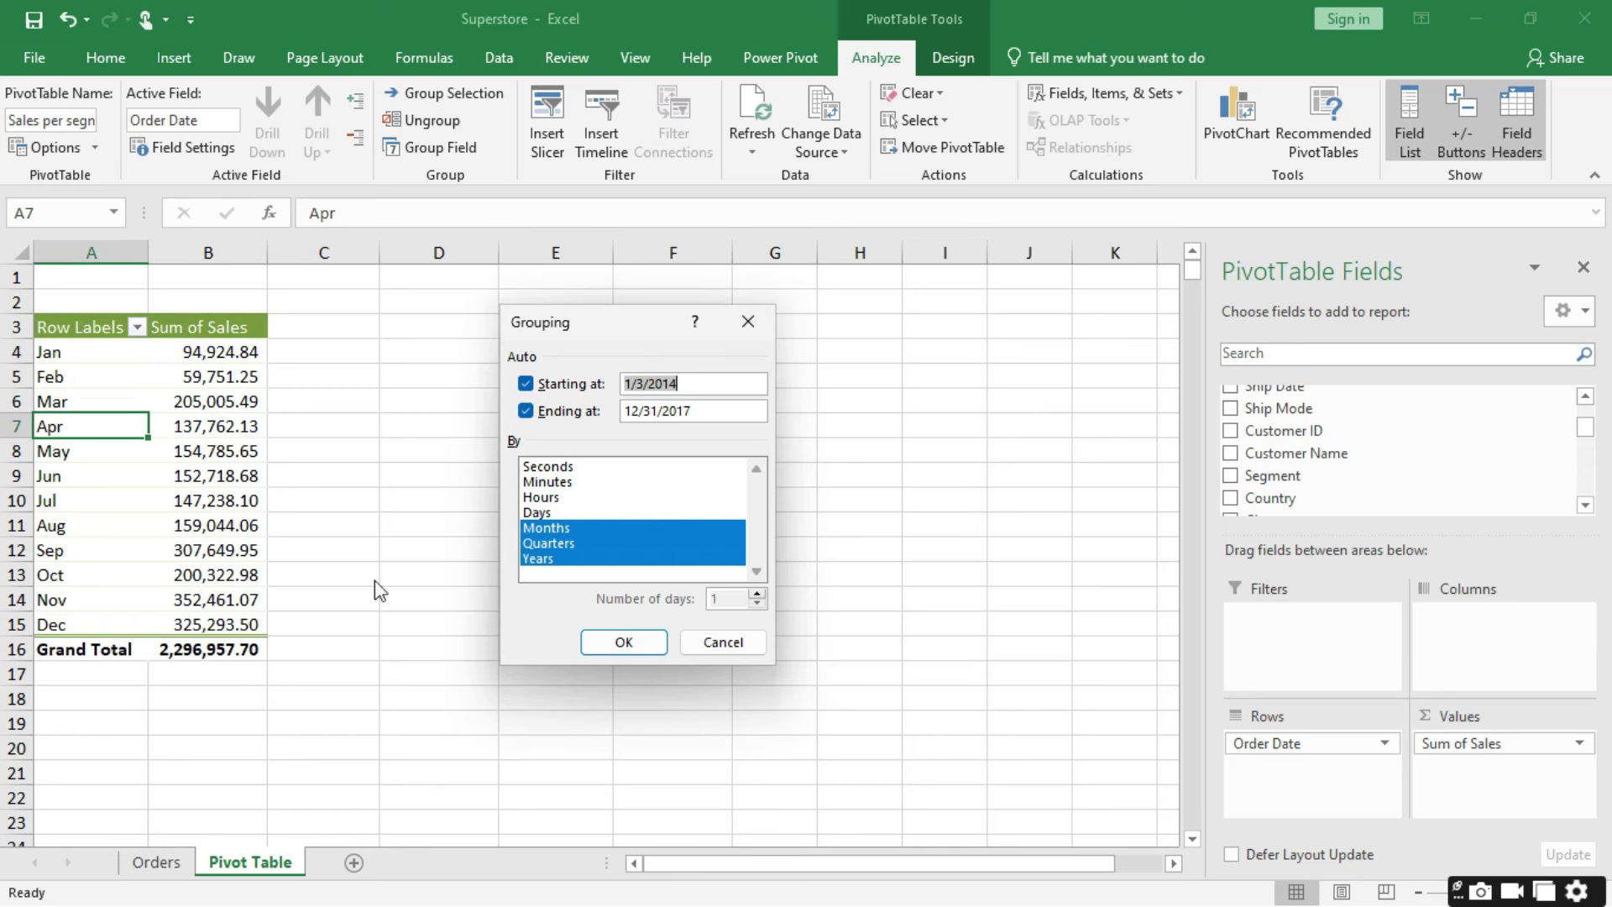
click(544, 513)
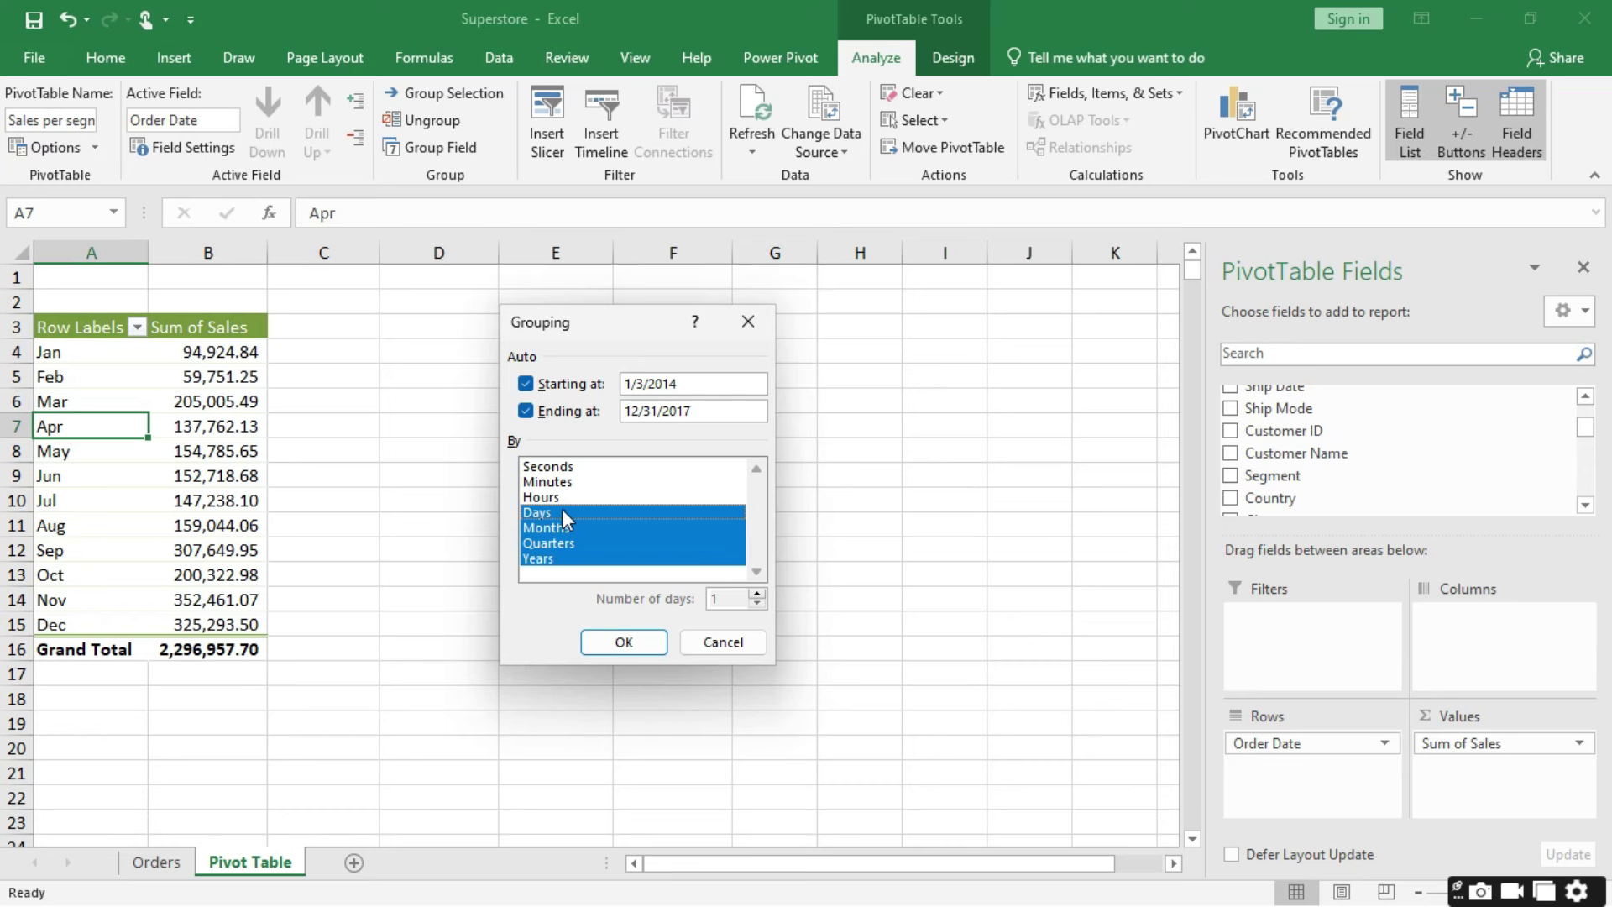
click(549, 512)
click(549, 512)
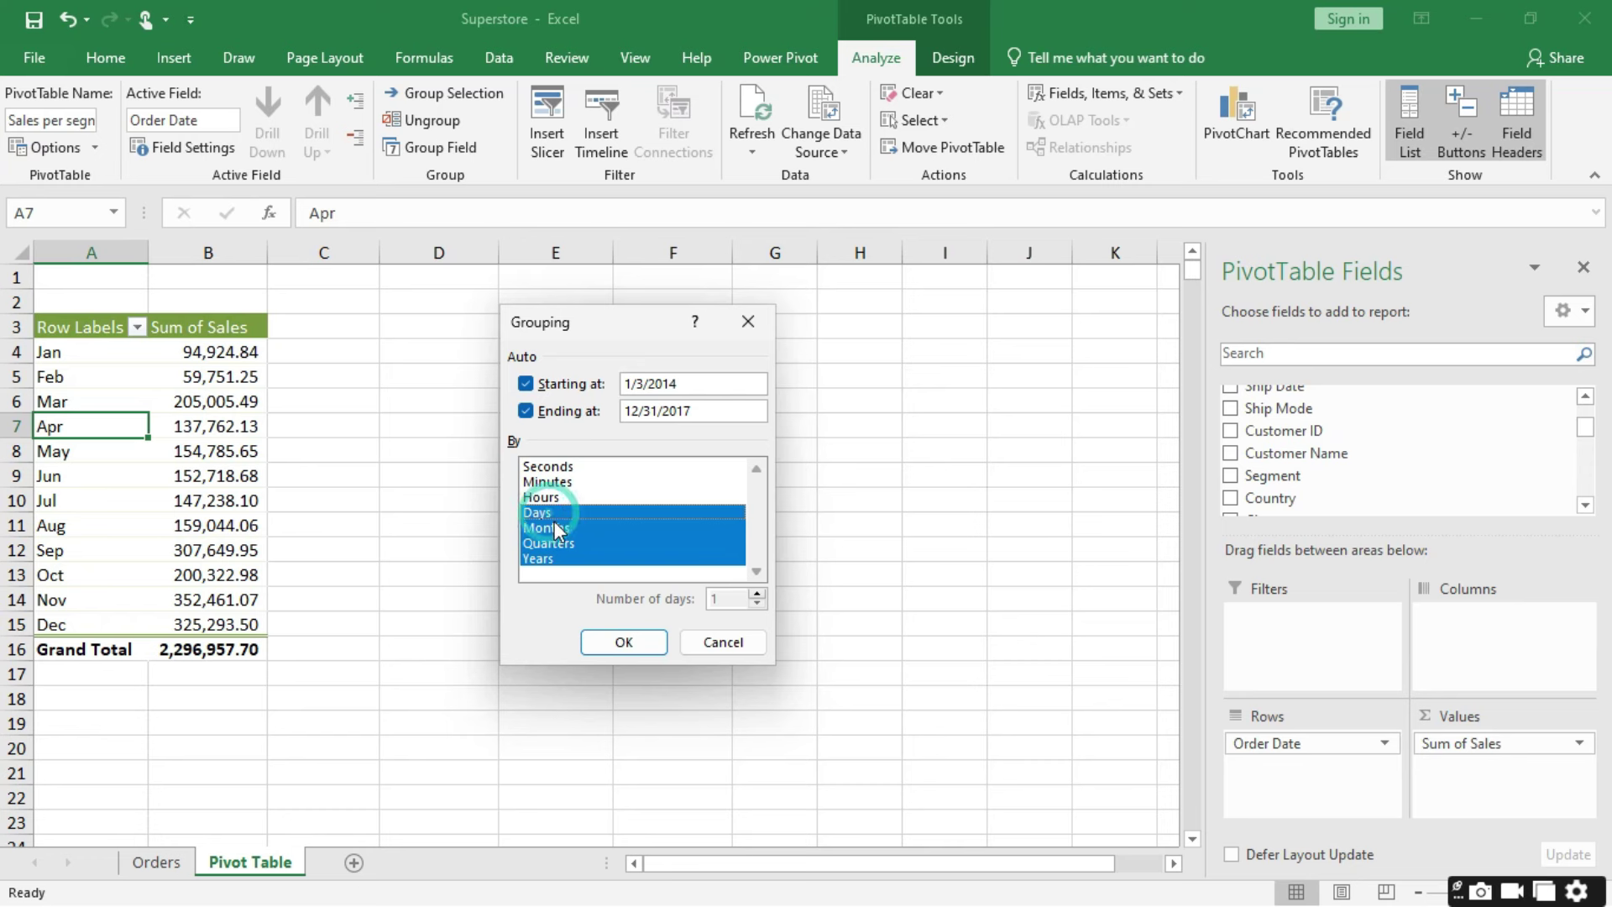
click(554, 526)
click(555, 544)
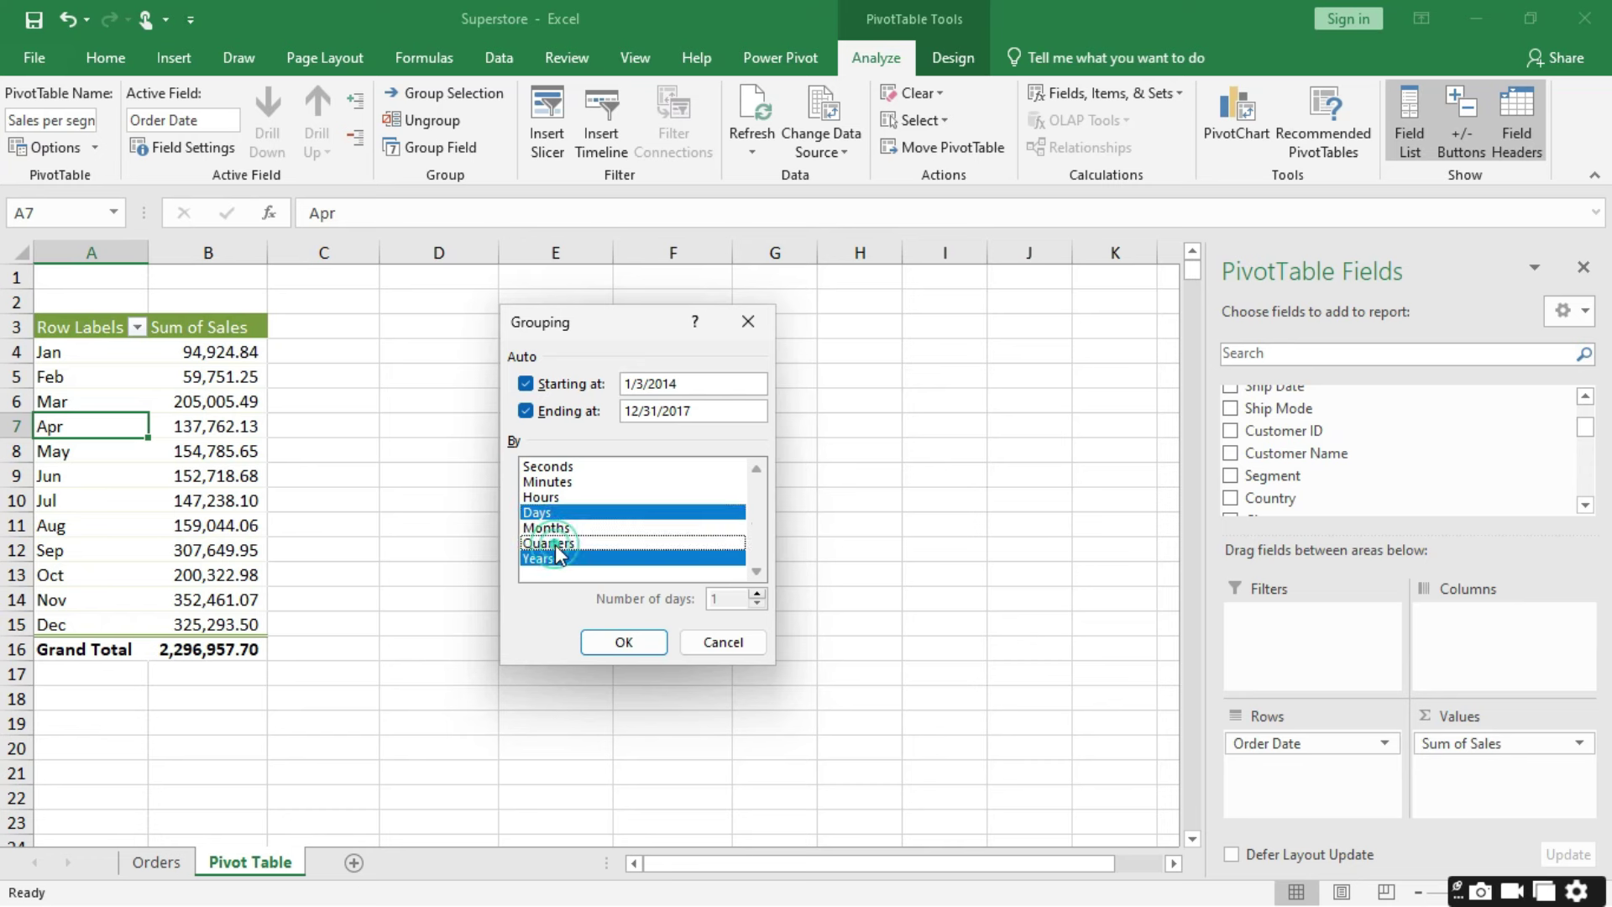
click(554, 558)
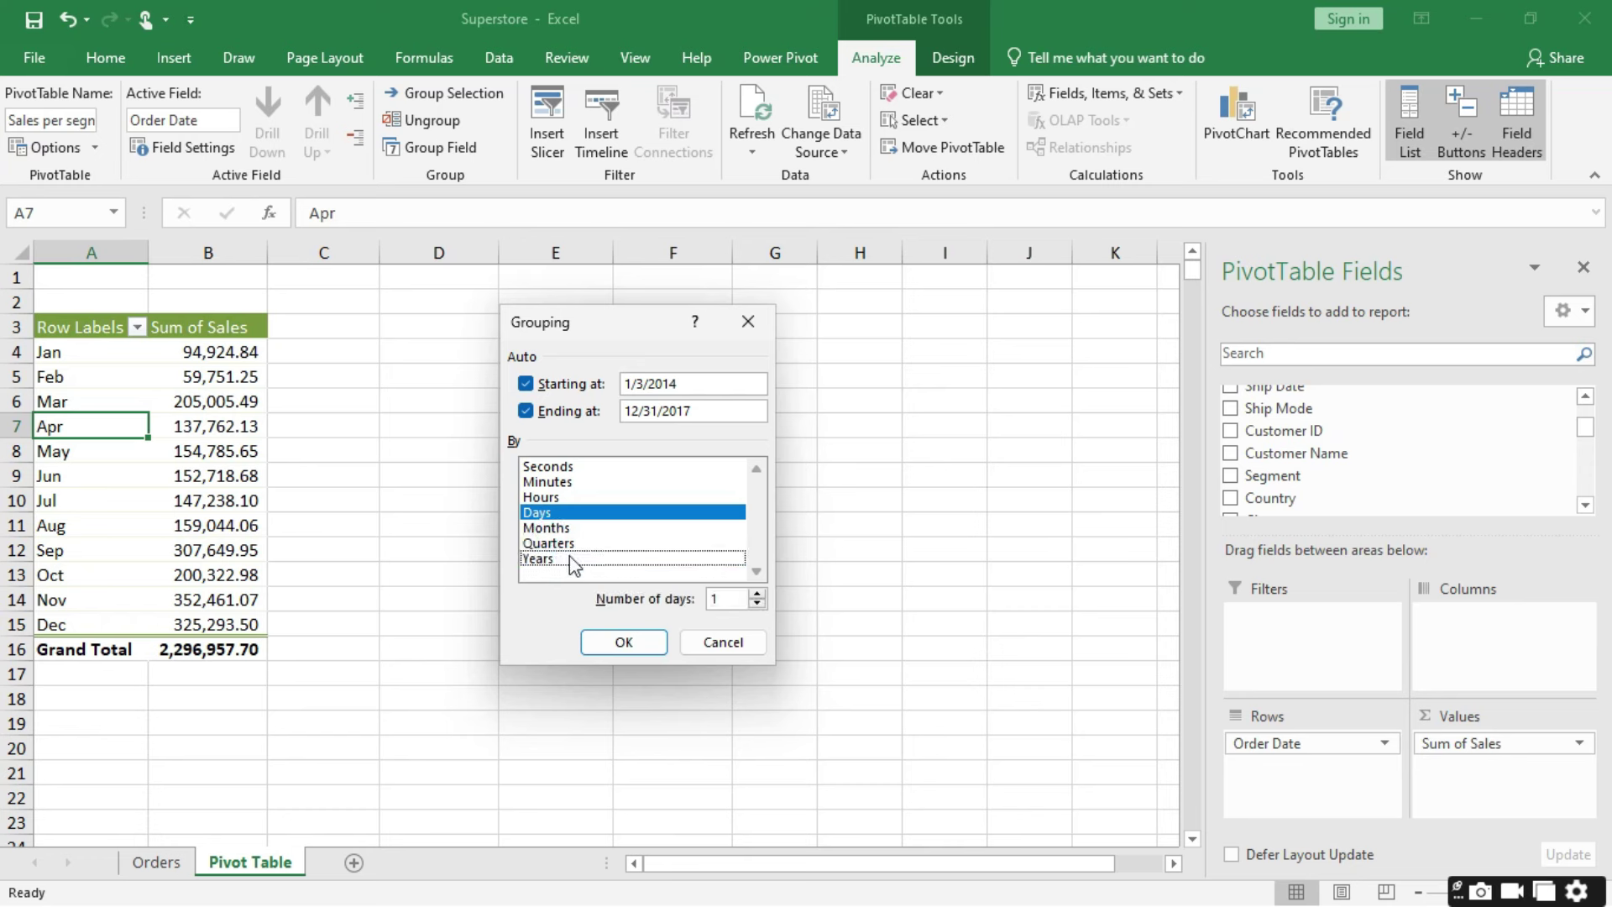
Step: Set the number of days to 7 and apply the grouping so sales are listed by week
double_click(719, 598)
text(7)
click(623, 643)
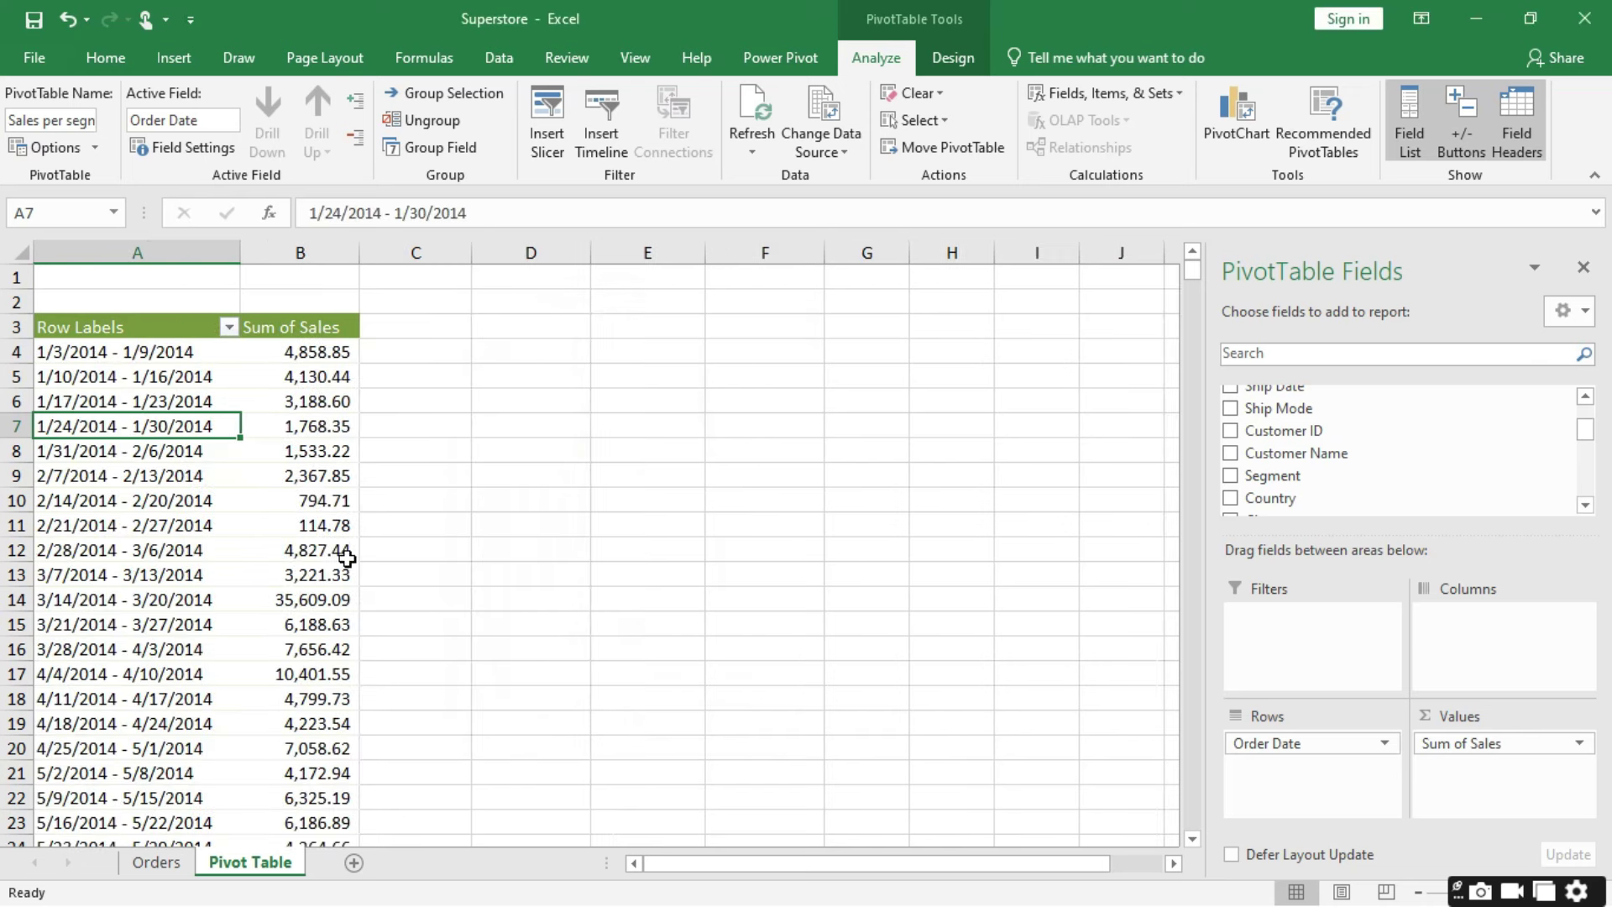
Step: Examine the Sum of Sales for the weekly Order Date ranges in the pivot table
scroll(346, 554, down, 2)
scroll(347, 559, up, 2)
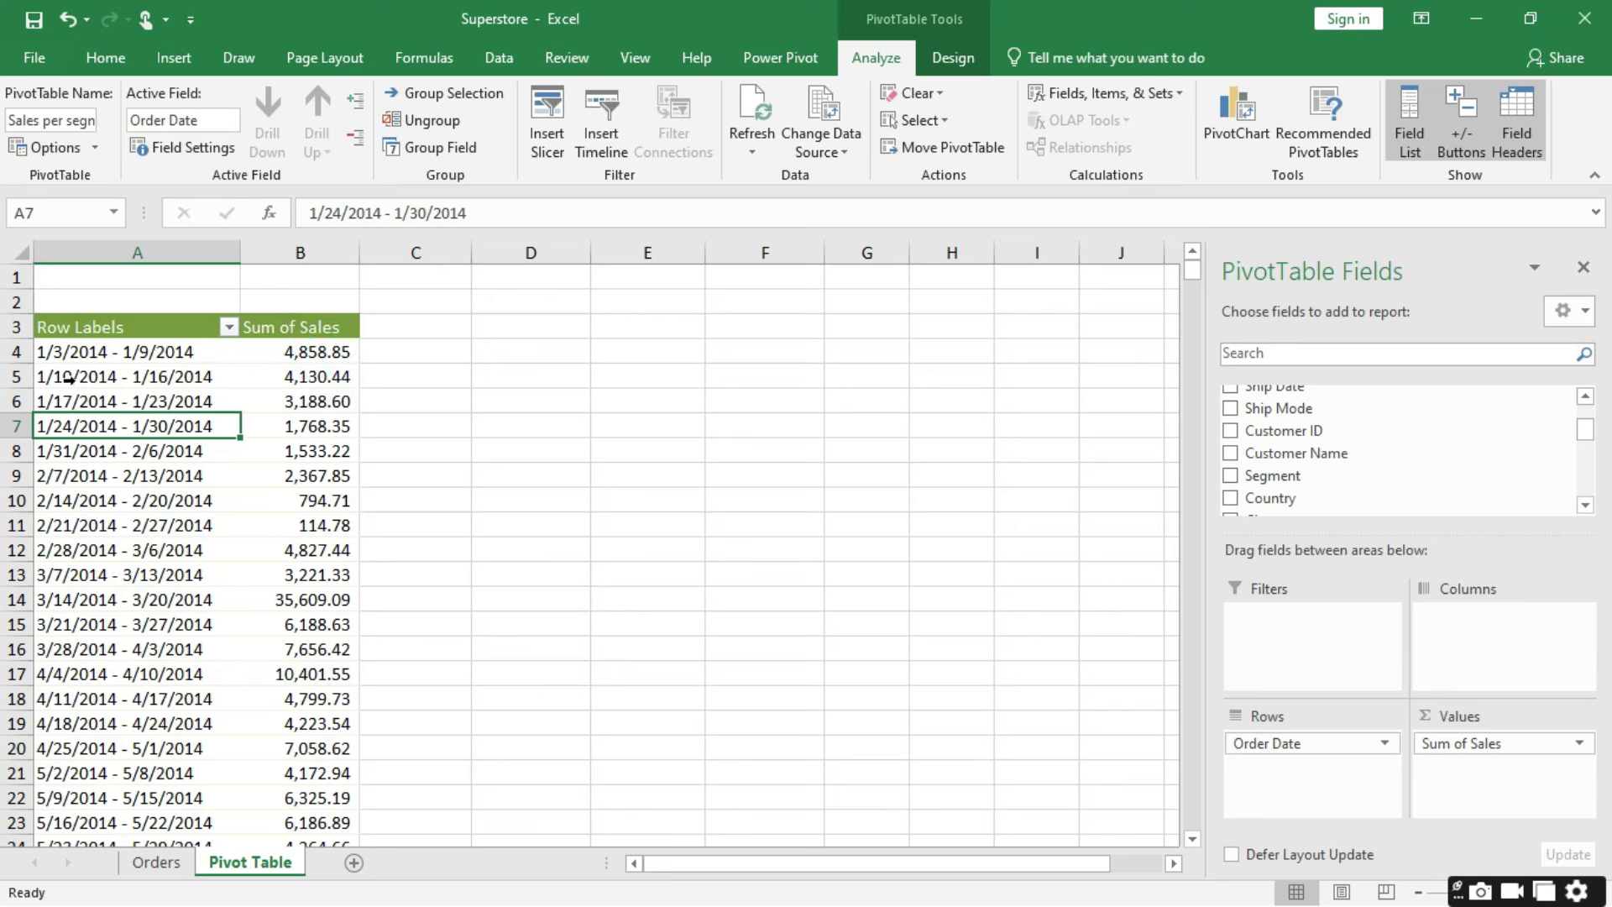
click(301, 373)
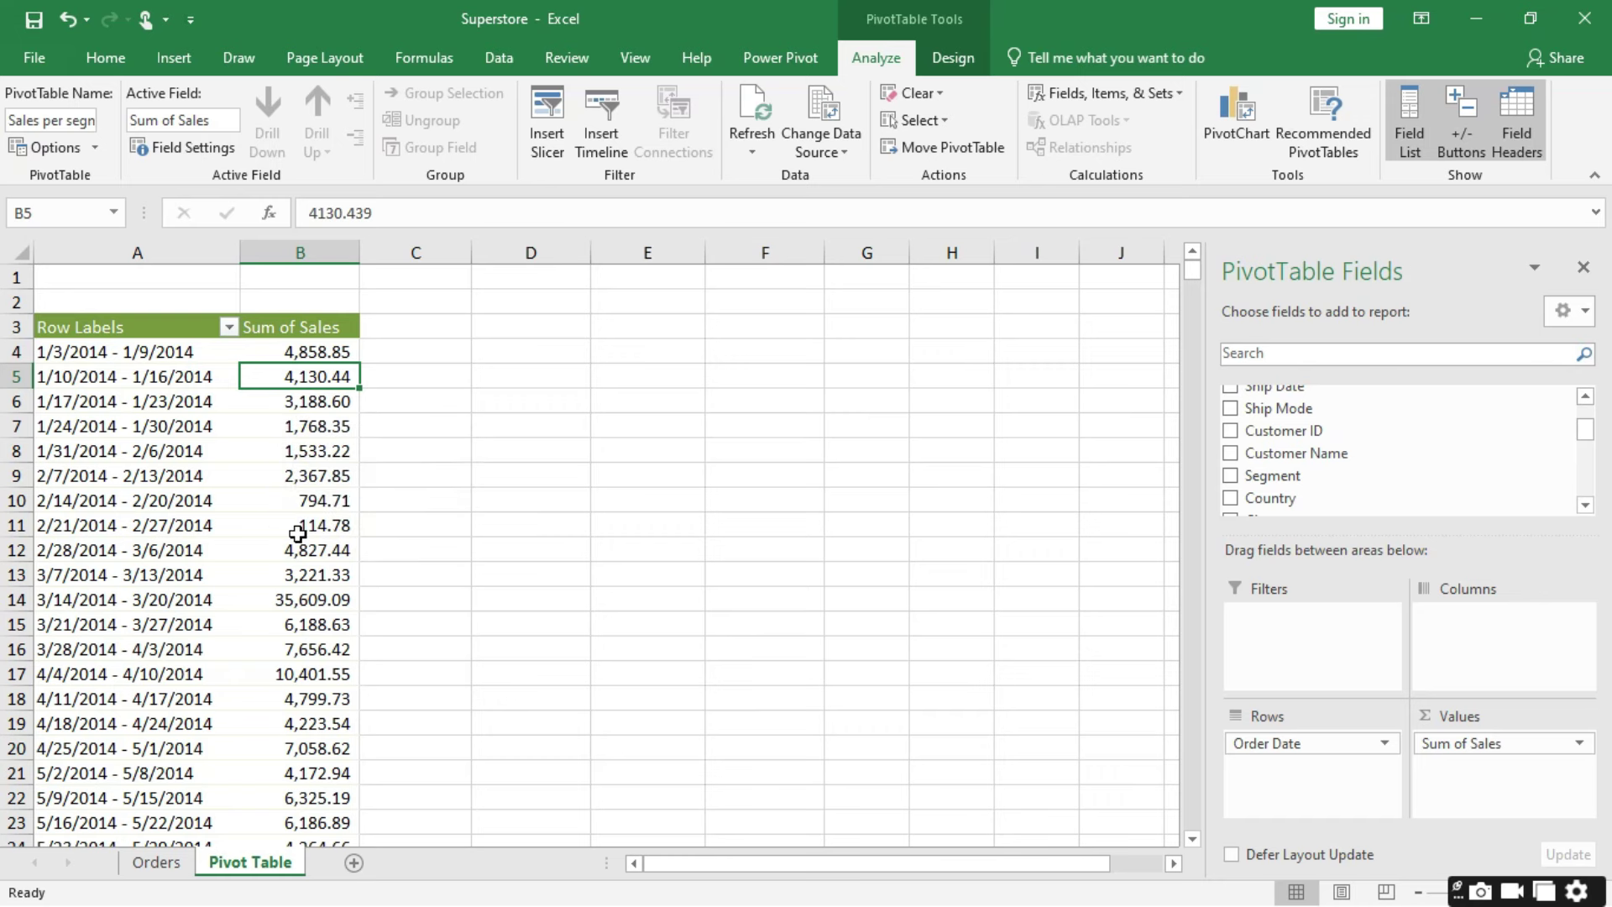
scroll(298, 534, down, 2)
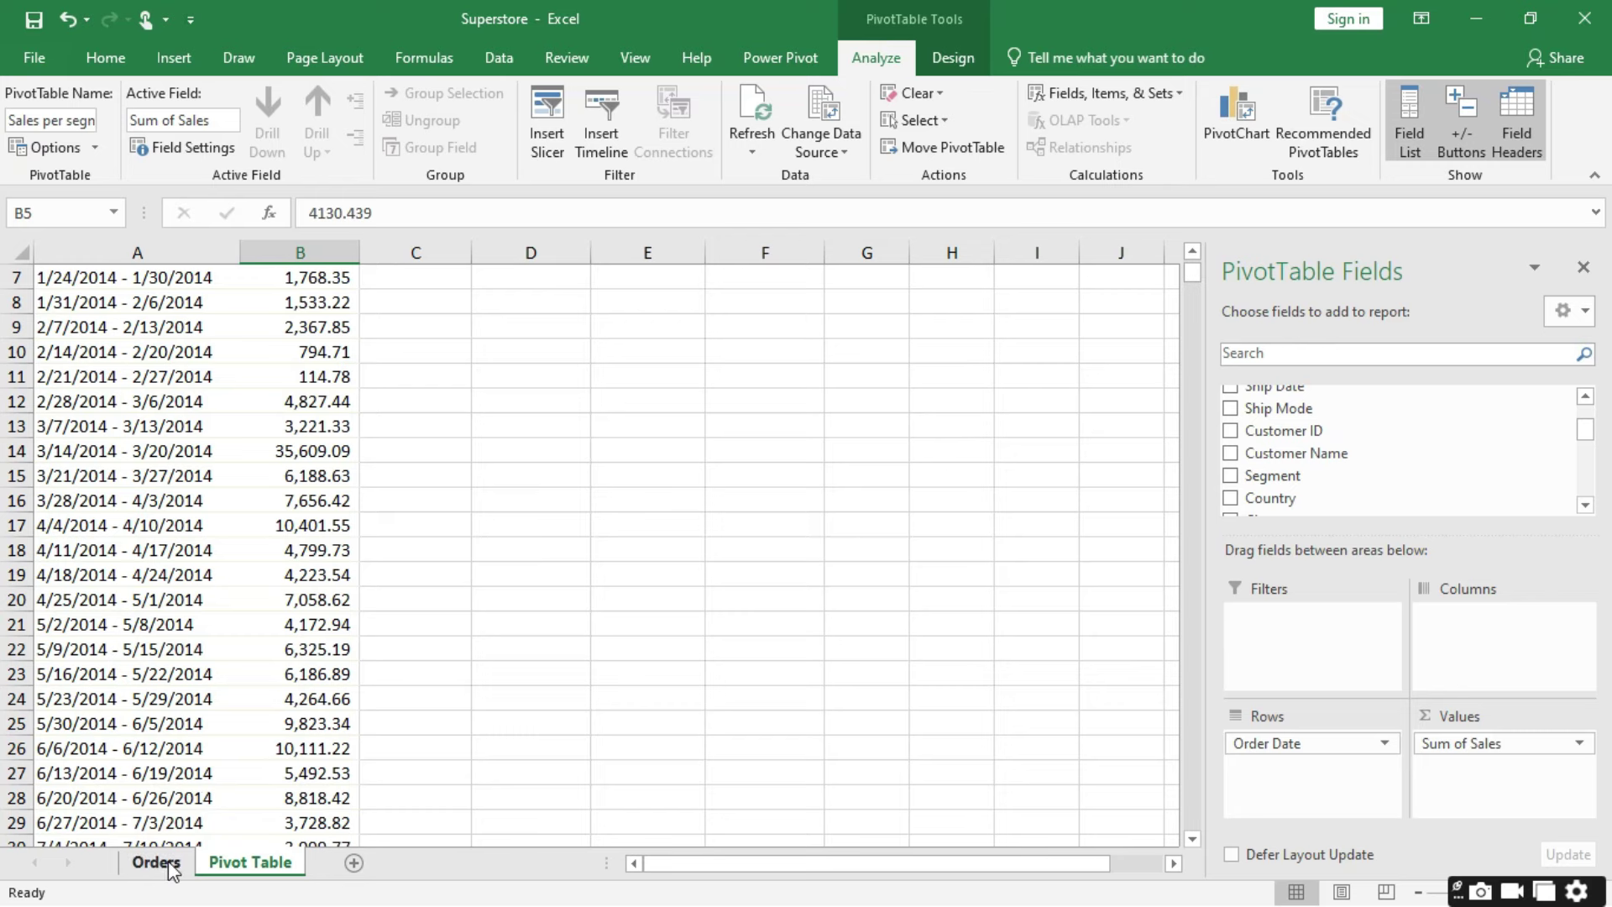
click(168, 865)
click(231, 865)
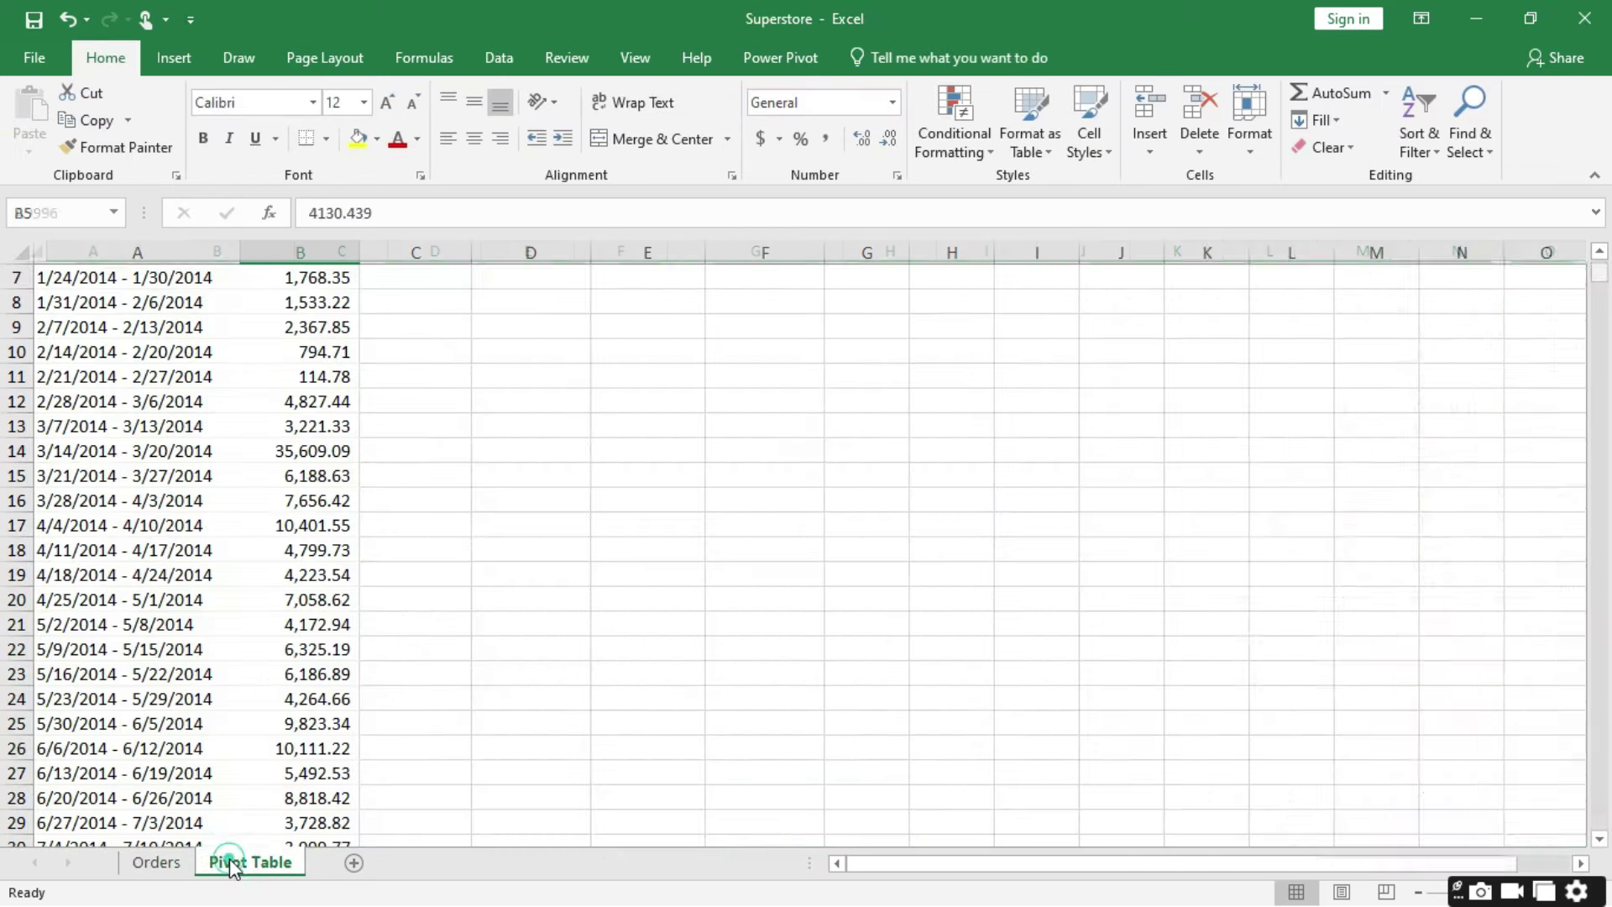
scroll(285, 490, up, 2)
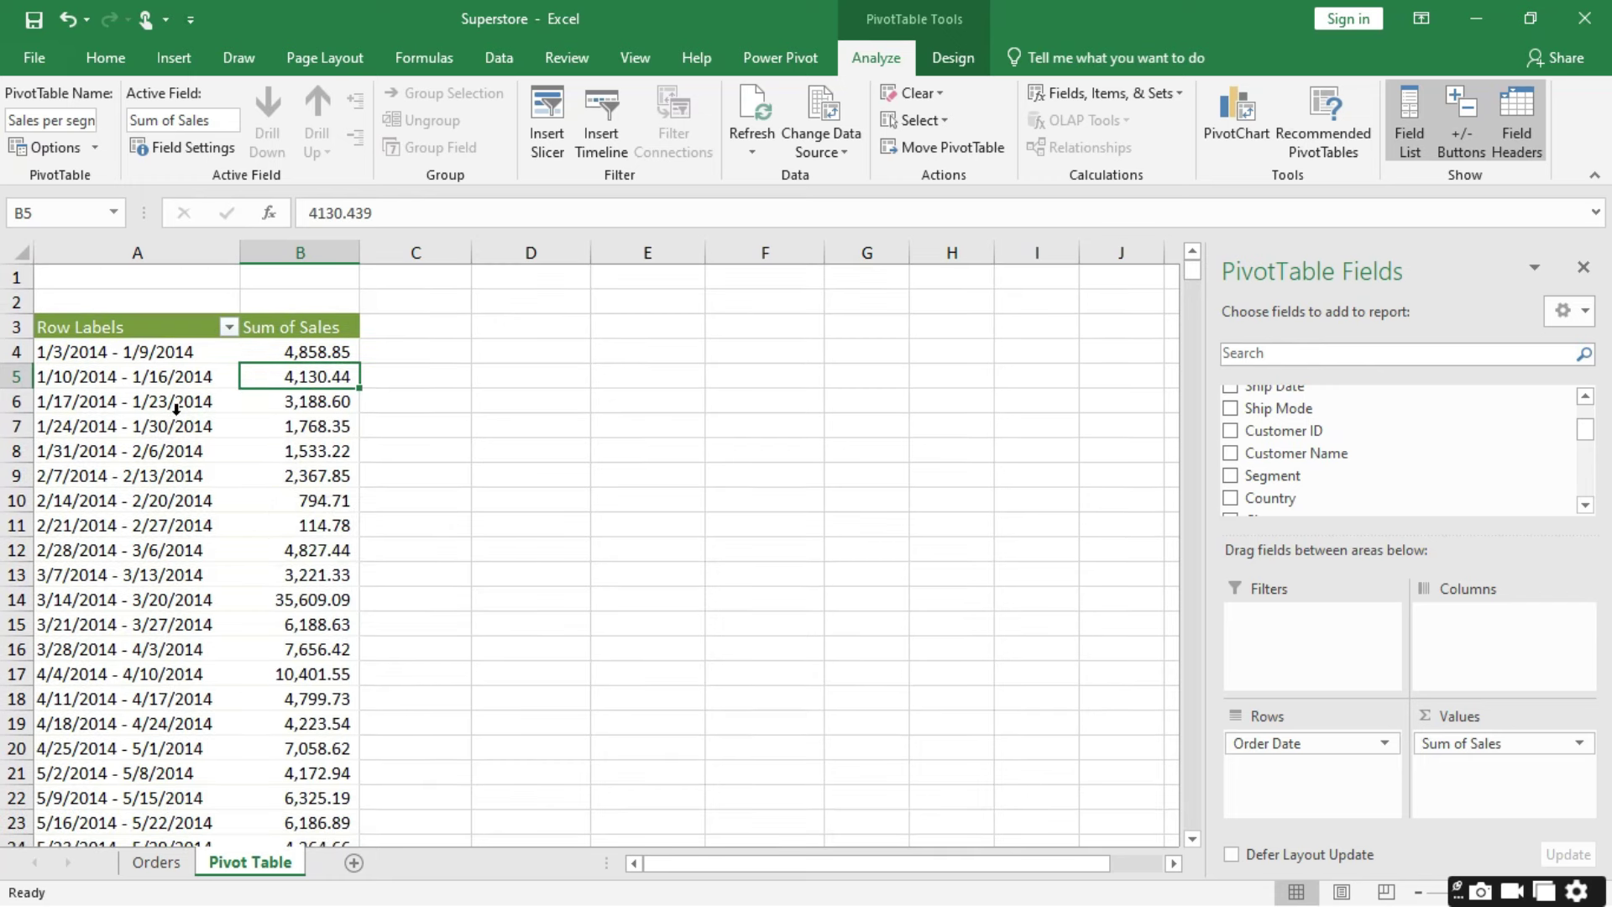
mouse_move(287, 455)
mouse_move(198, 454)
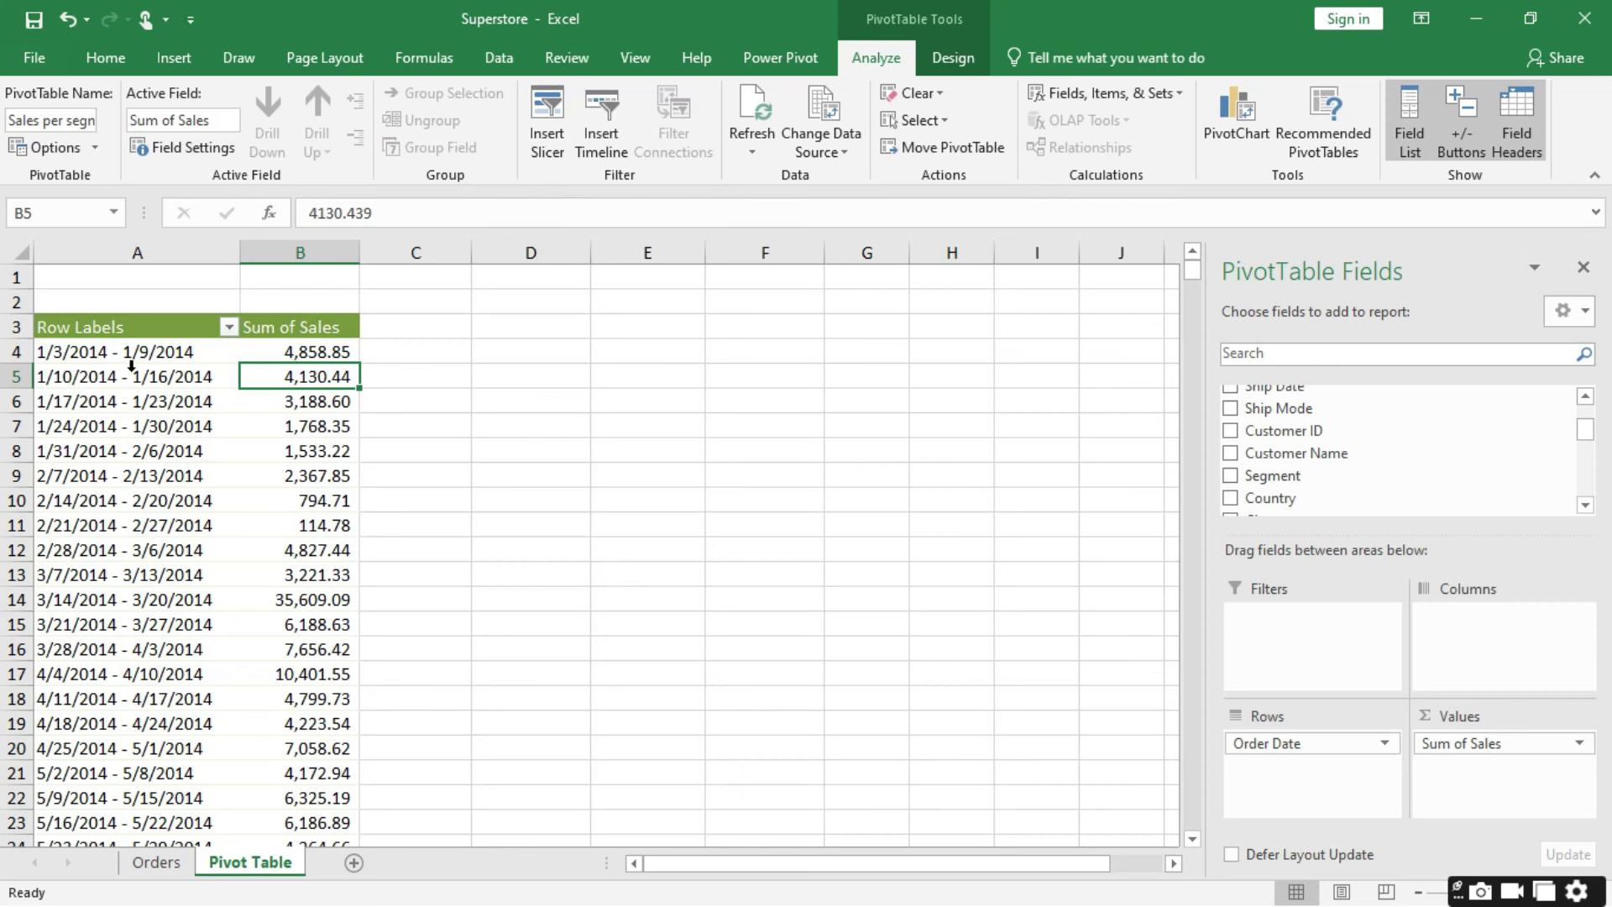
Step: Insert a line PivotChart of the weekly sales, place it beside the pivot table and enlarge it to about 3.05 by 9.02 inches
click(169, 453)
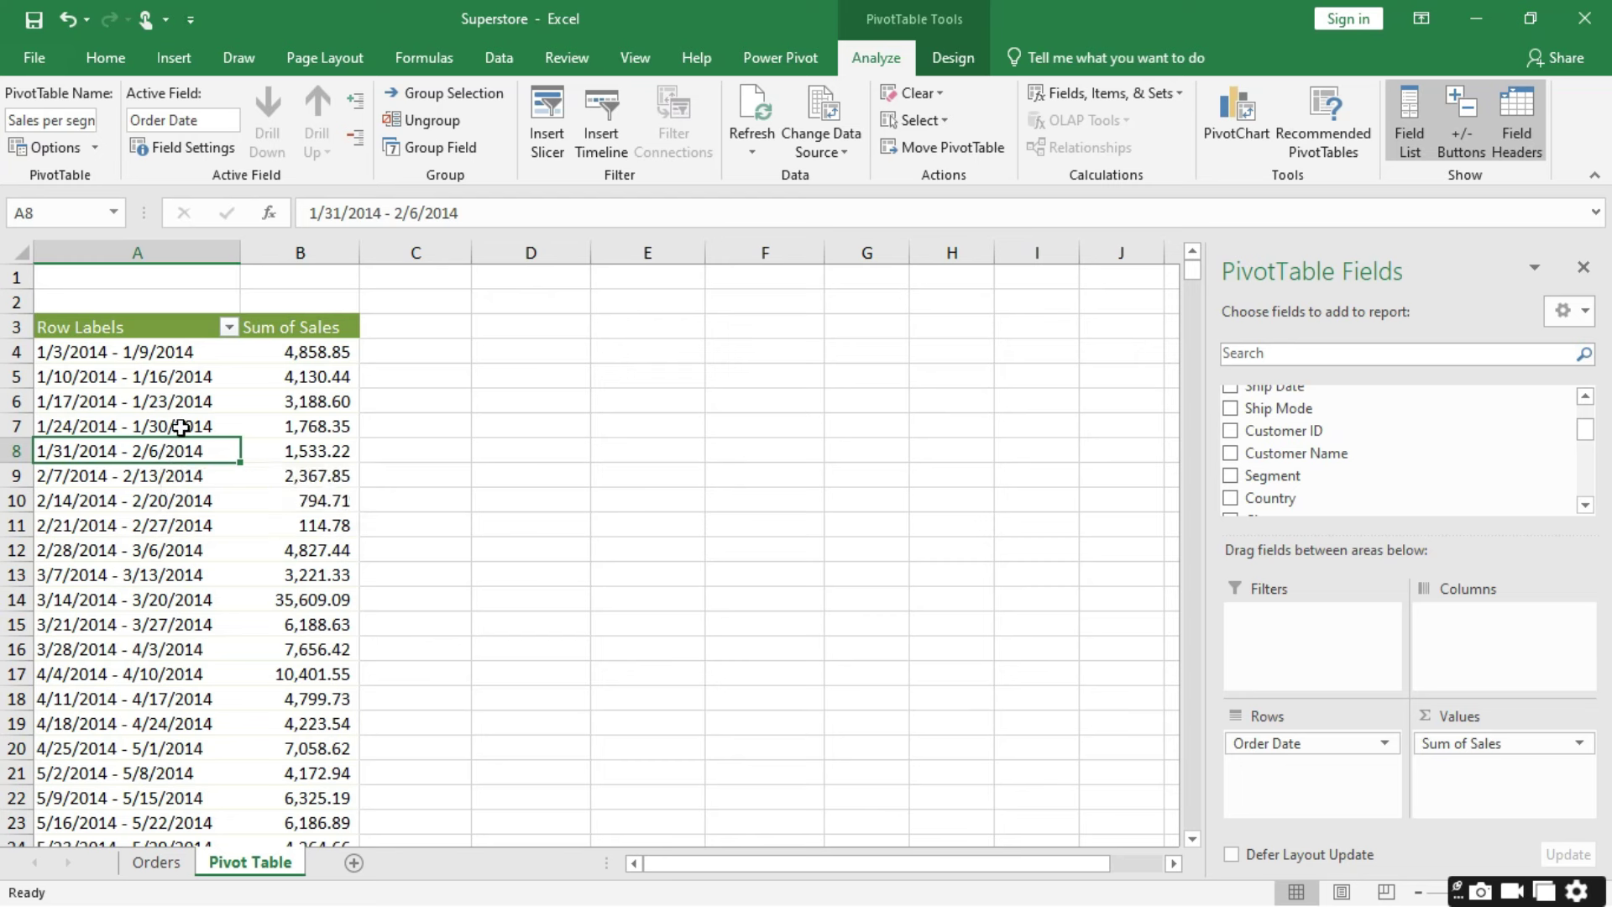
click(181, 427)
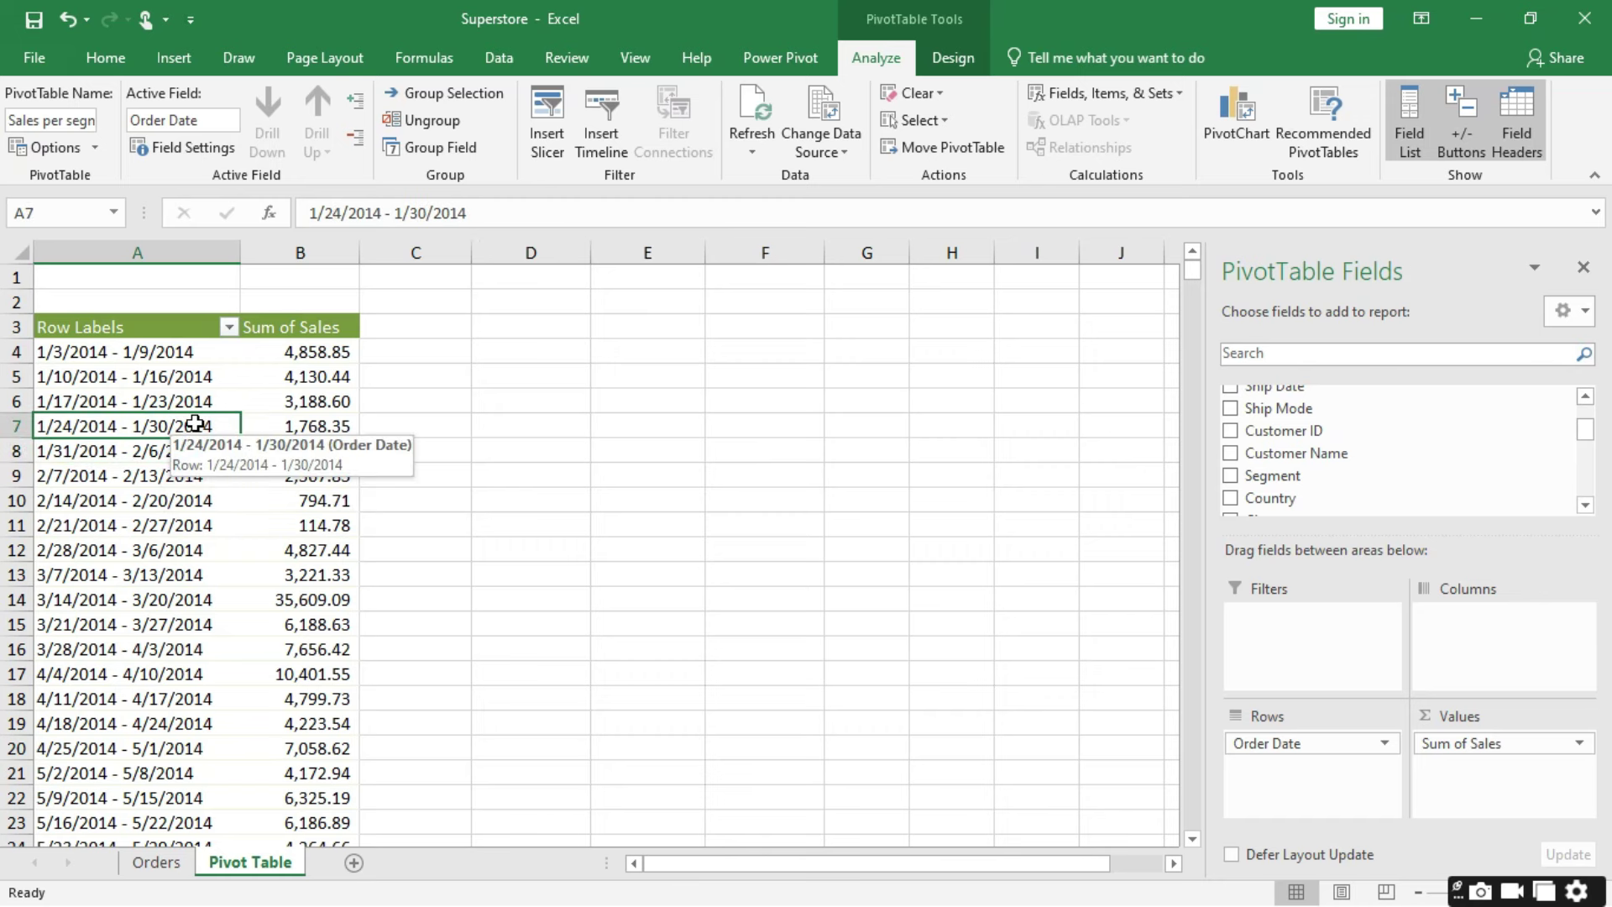
click(1244, 112)
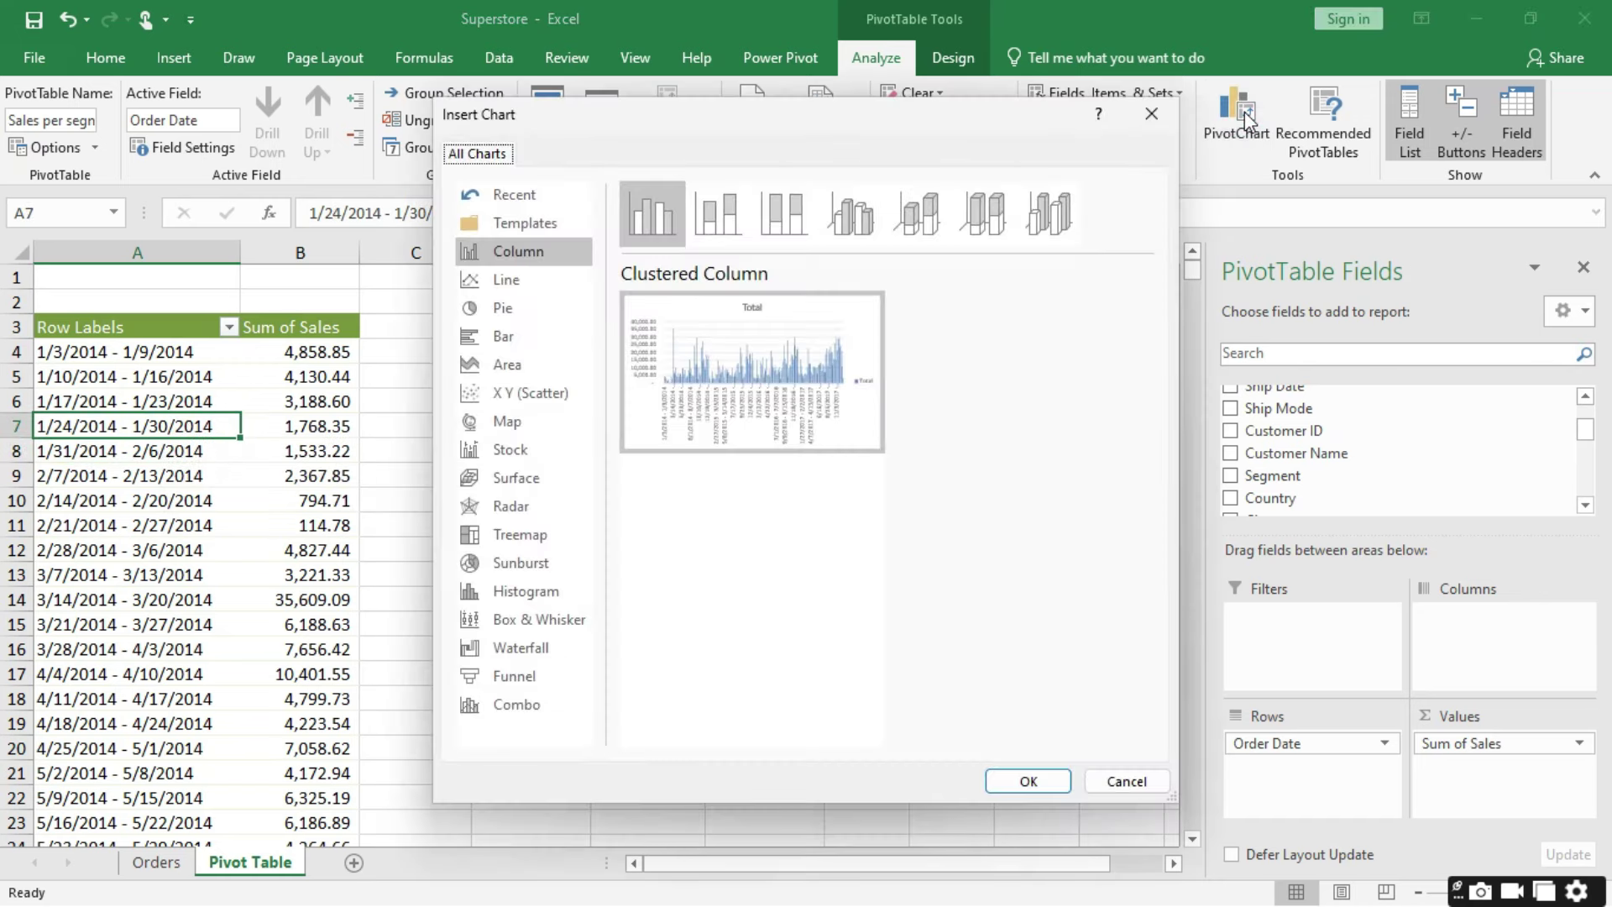
click(506, 282)
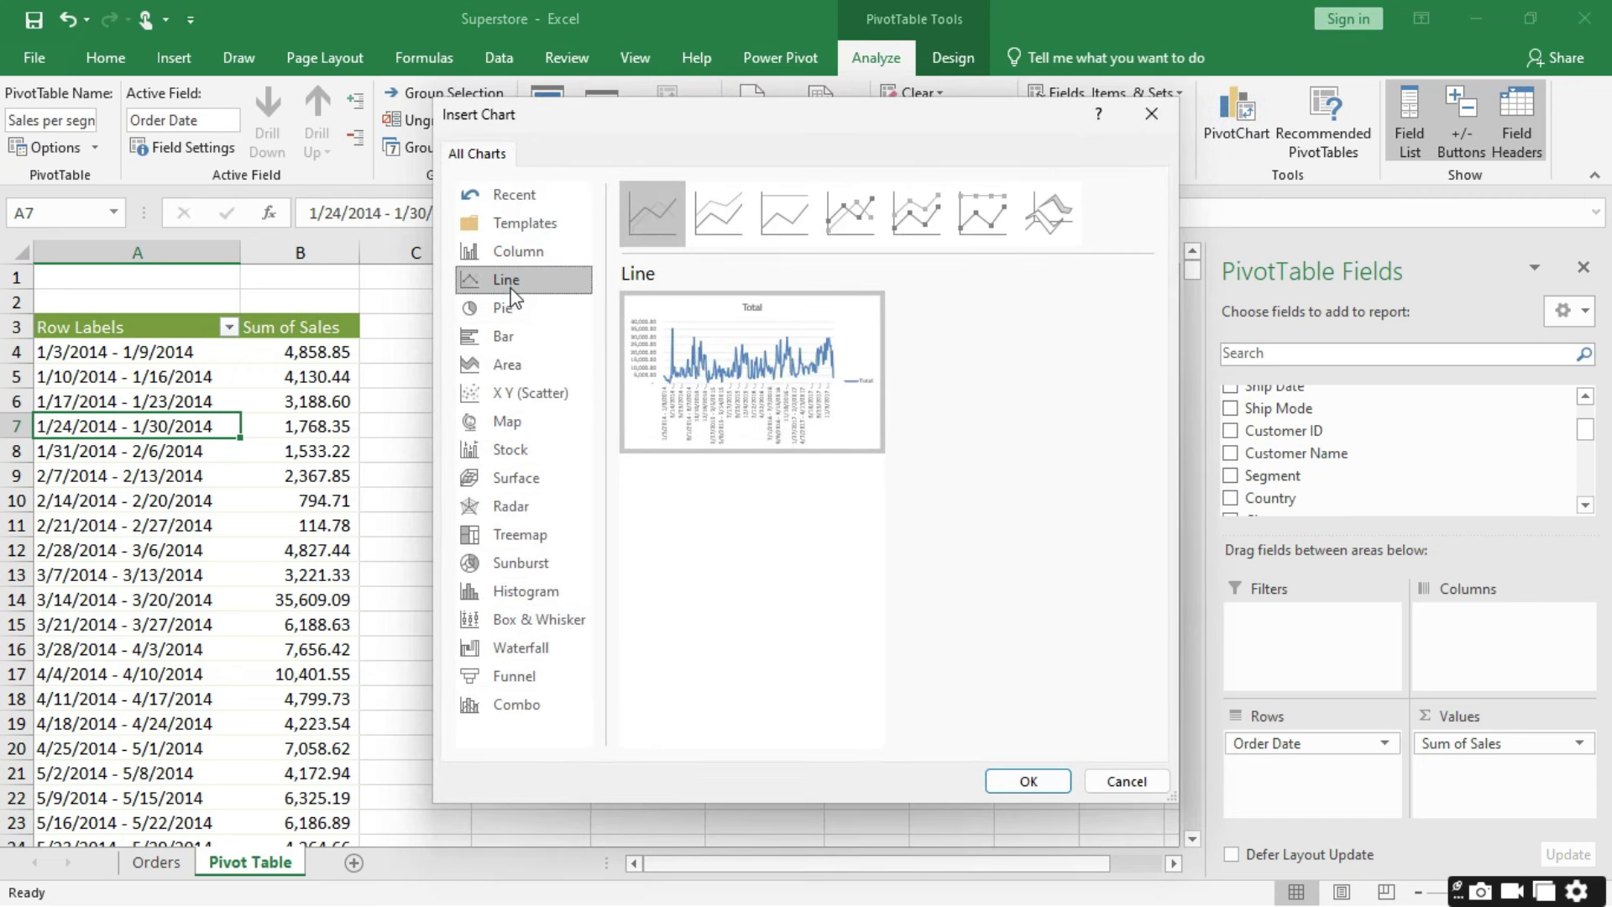
click(1025, 781)
drag(793, 431, 868, 353)
drag(962, 644, 1122, 651)
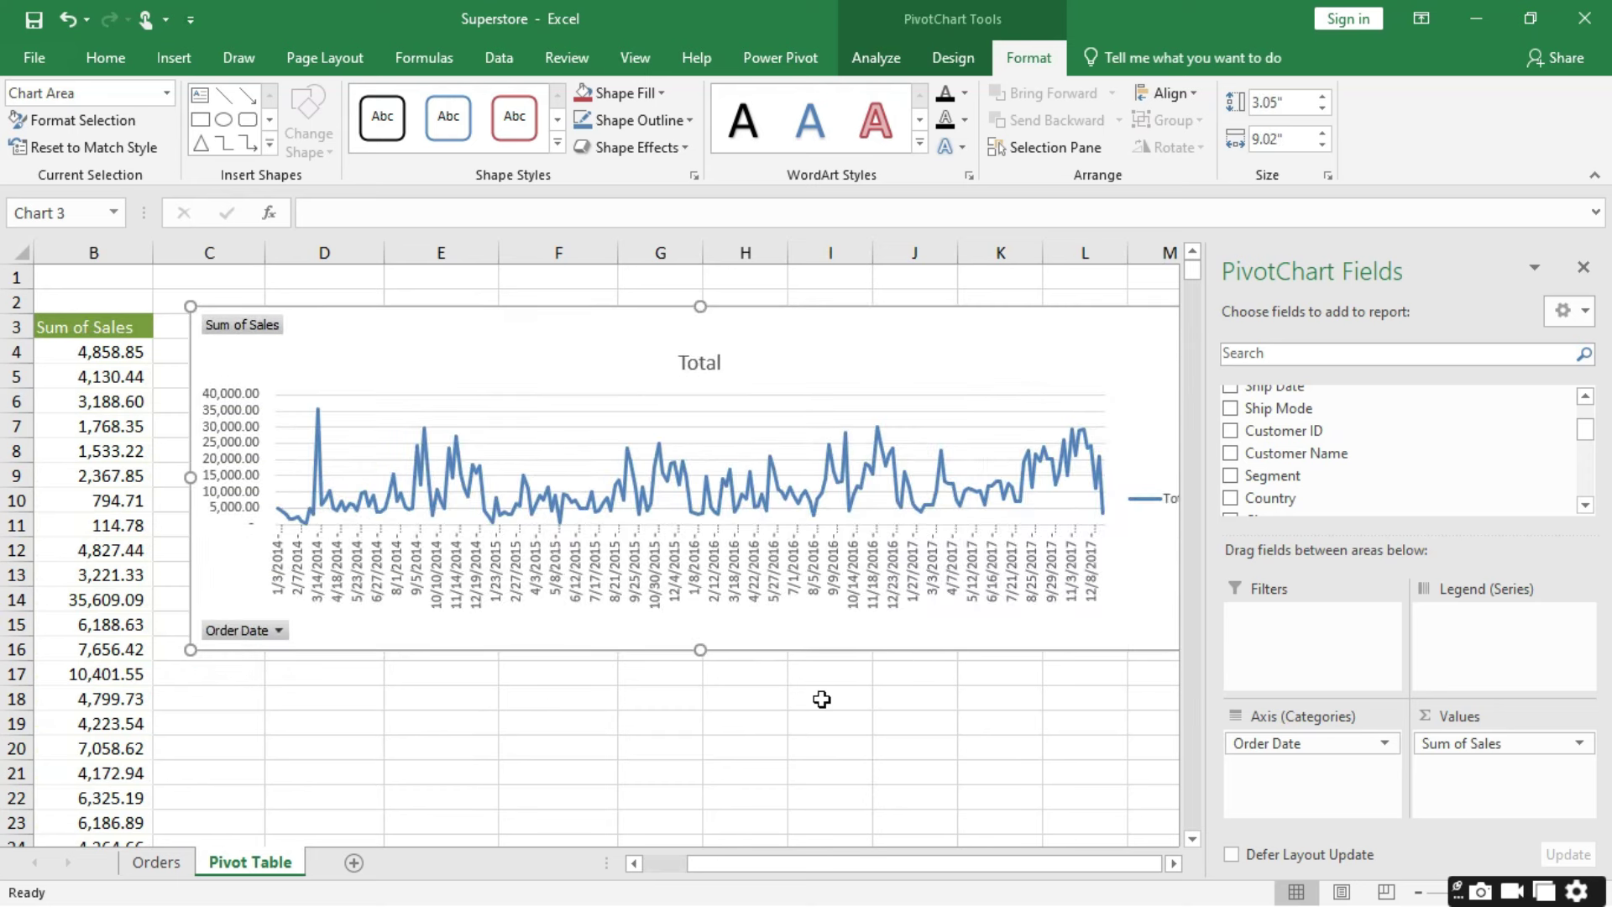
Step: Examine the weekly sales trend across the full date range of the line chart
scroll(821, 699, right, 3)
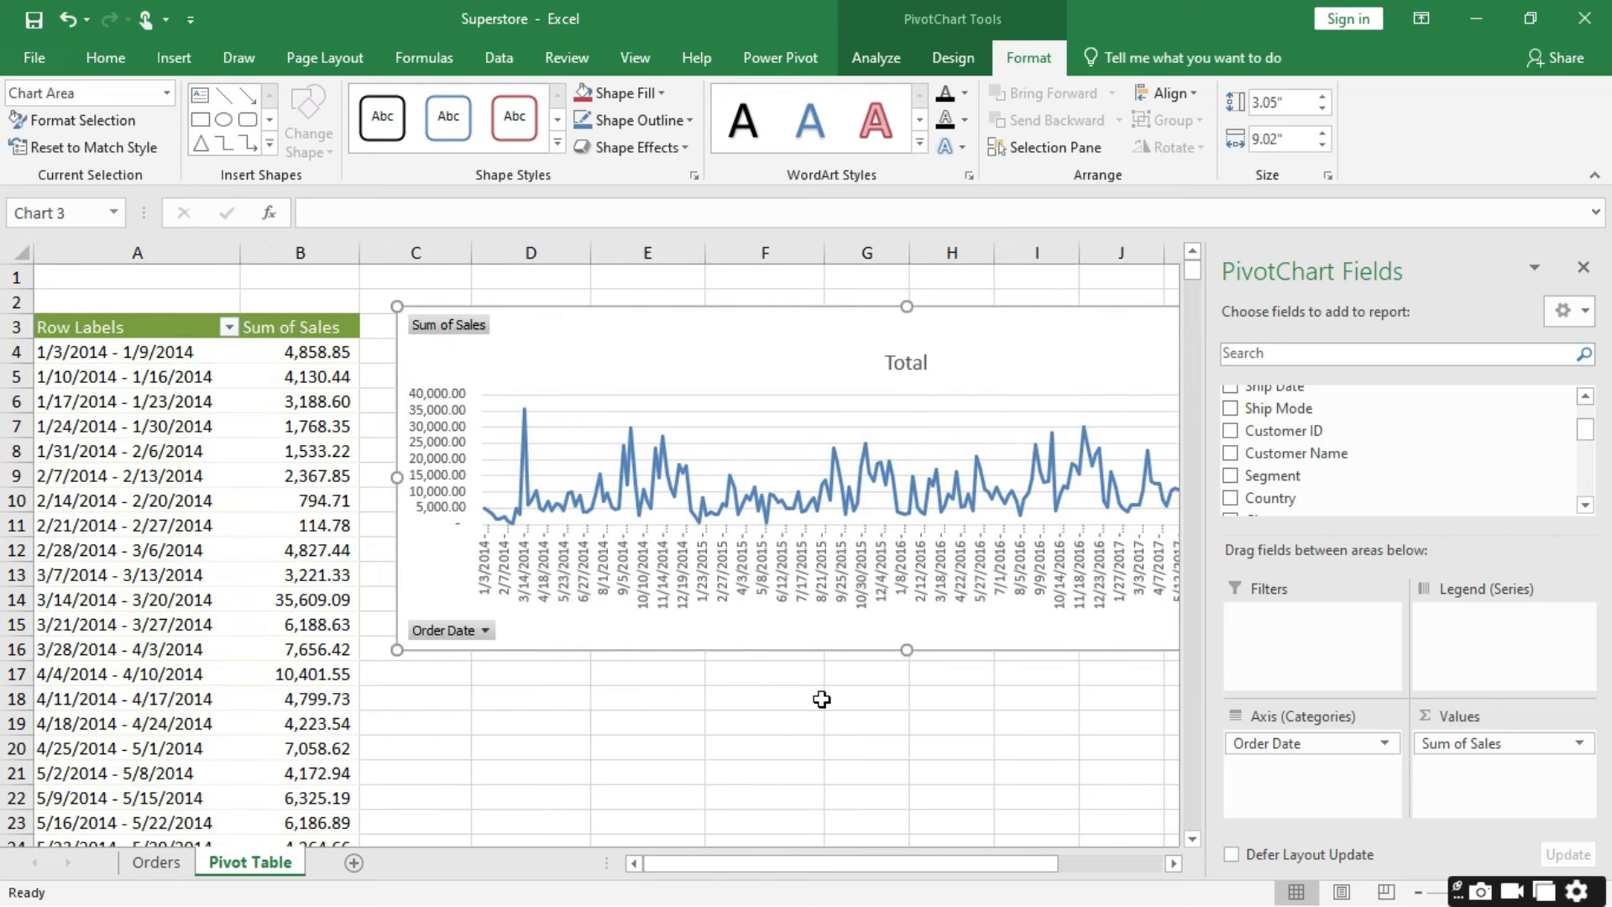
scroll(821, 699, right, 1)
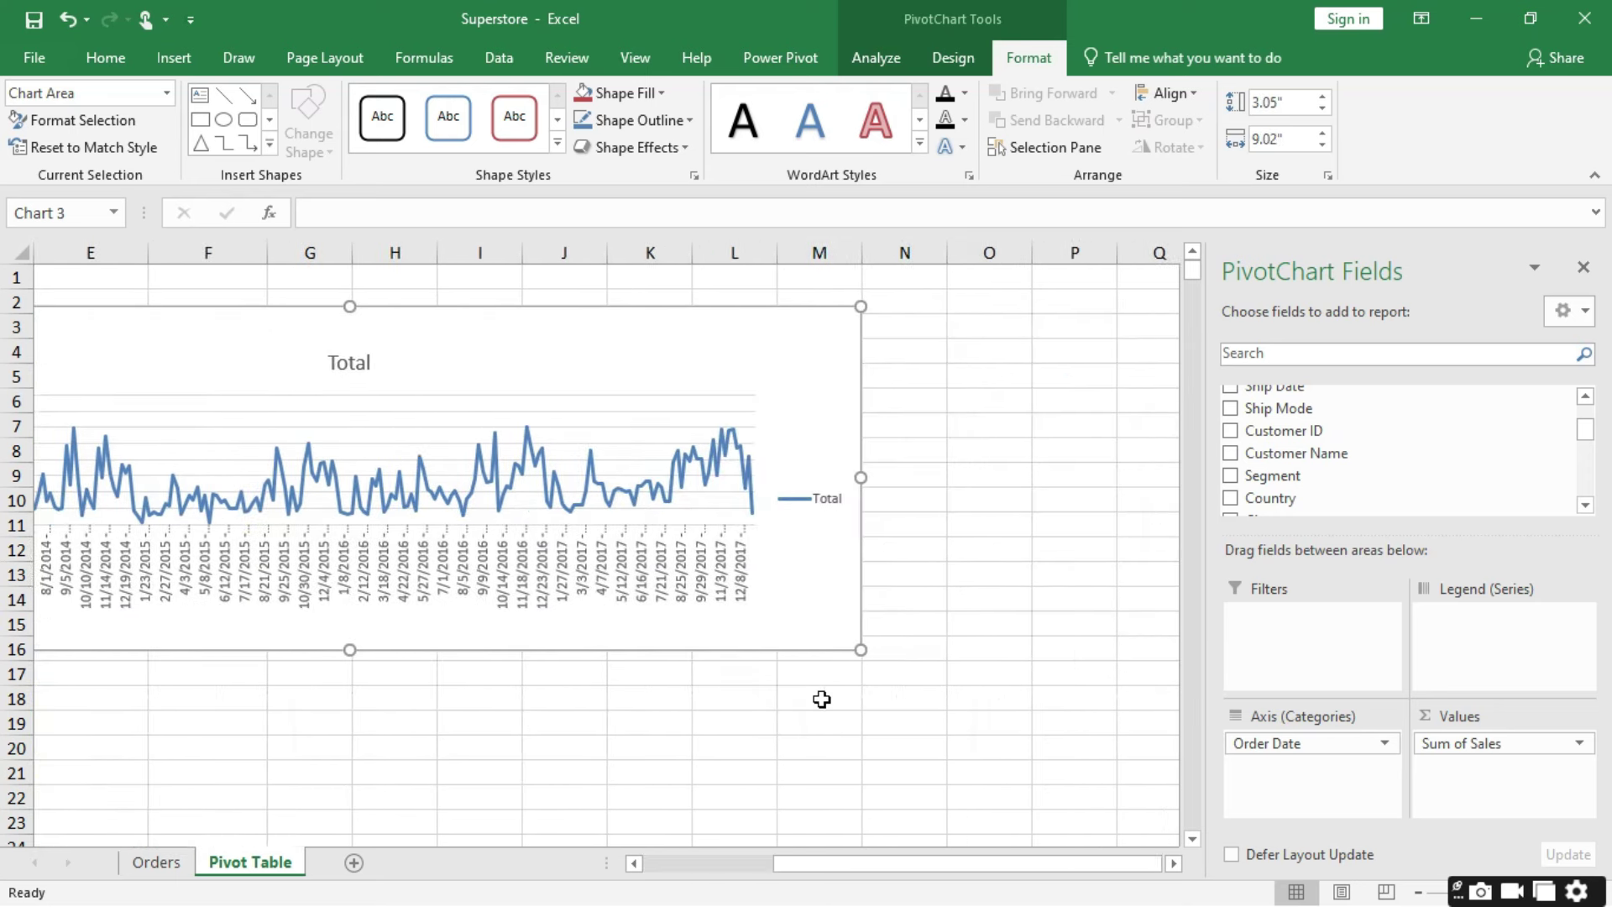
scroll(821, 699, left, 3)
scroll(821, 698, right, 3)
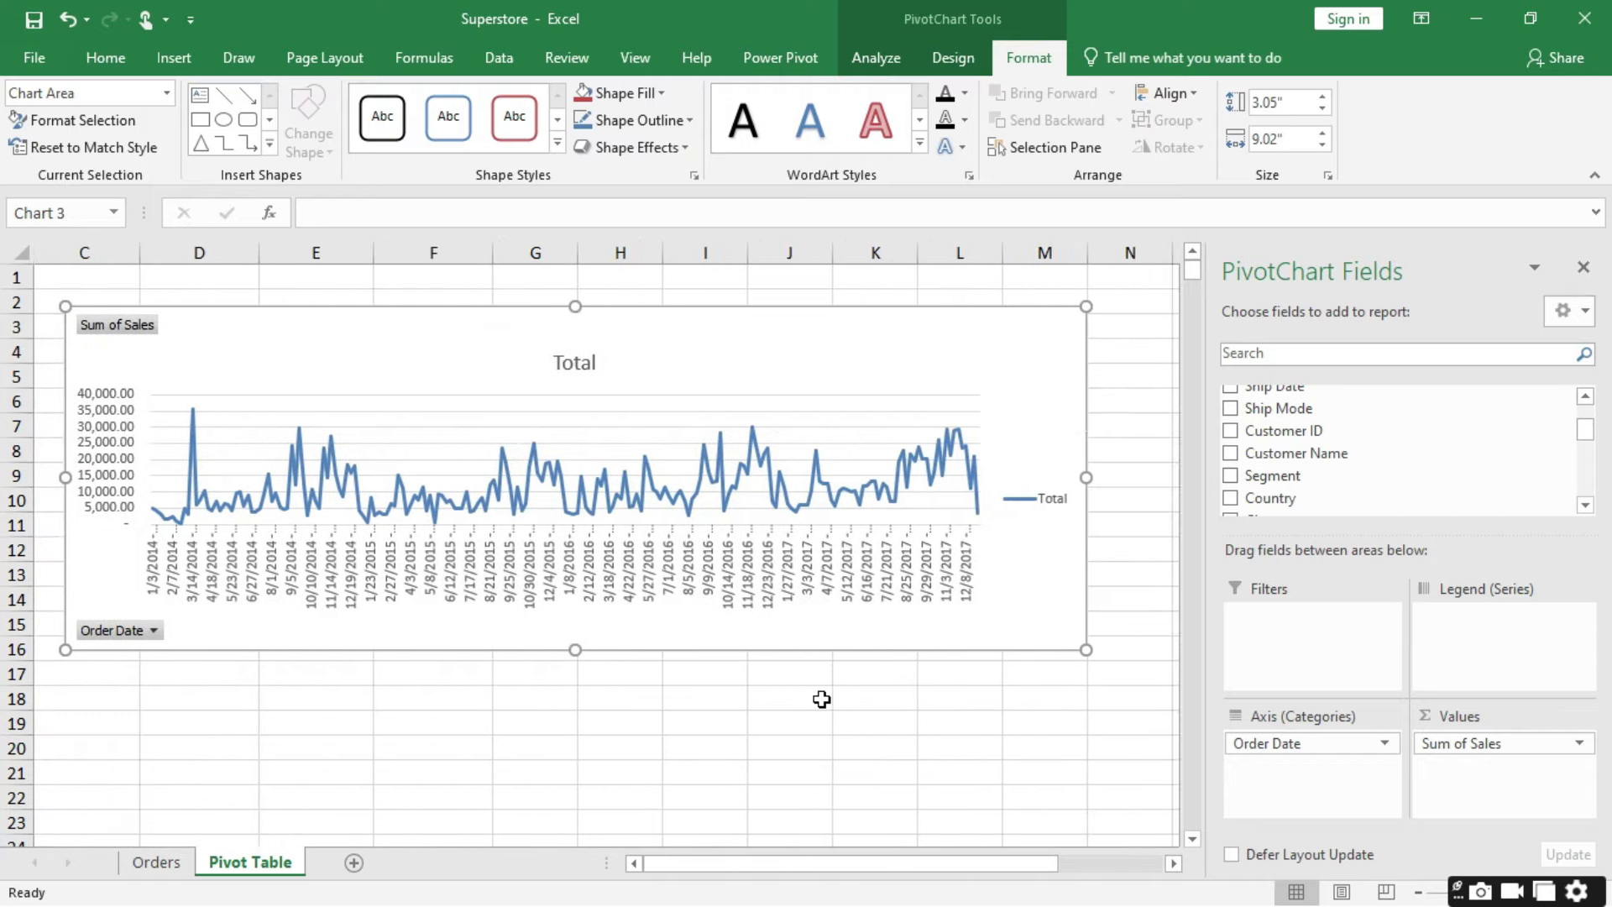
scroll(821, 699, left, 1)
scroll(821, 699, right, 1)
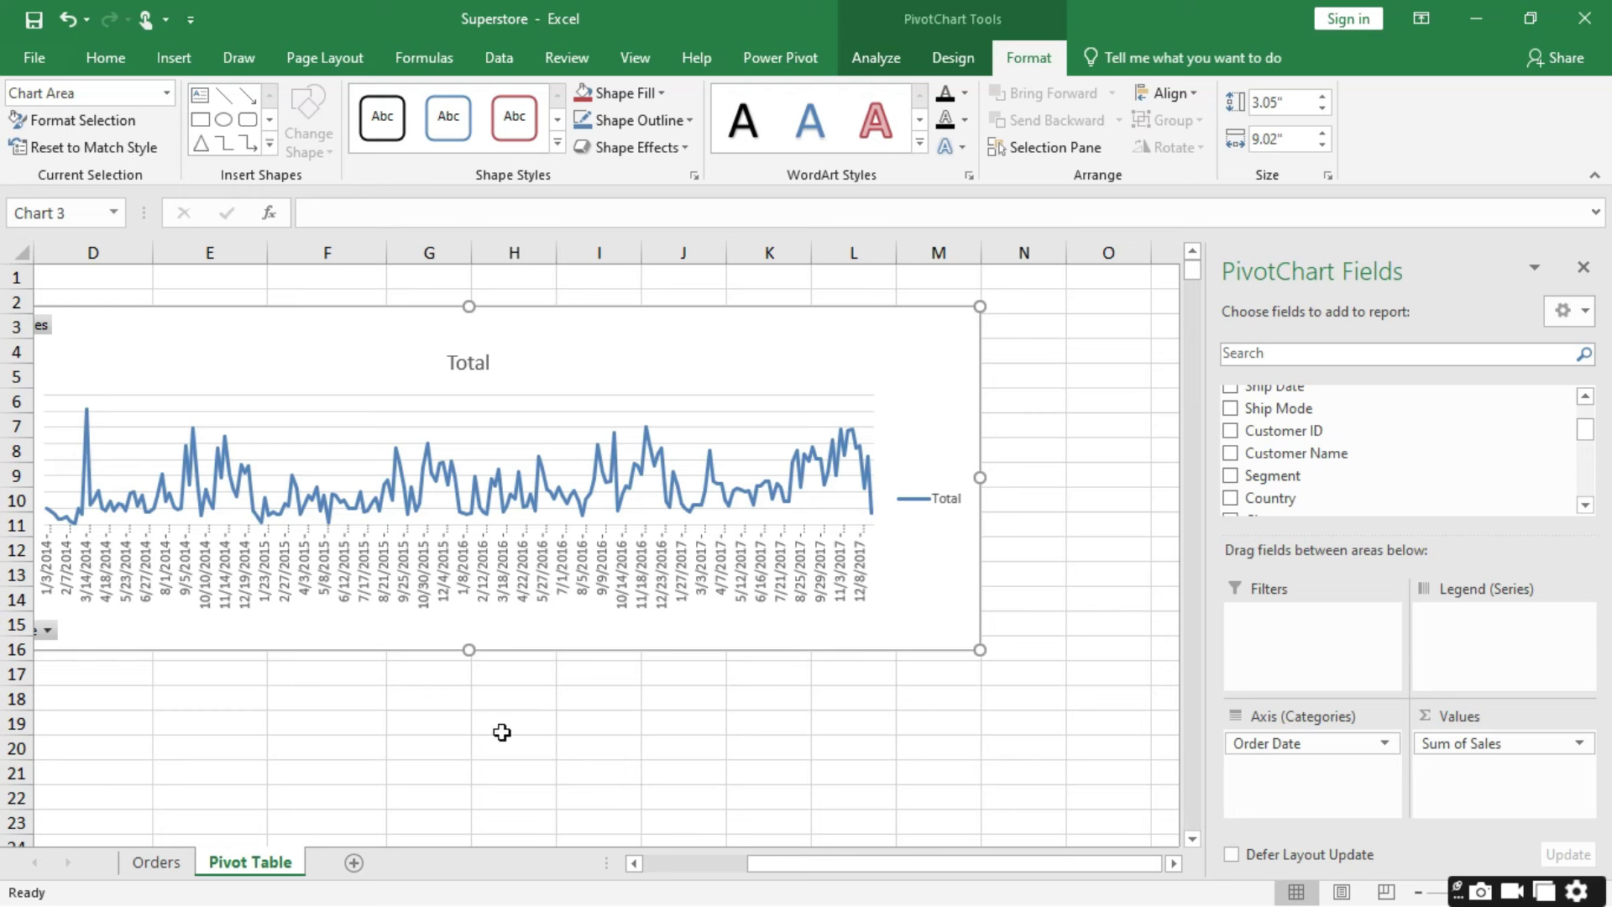
scroll(501, 732, left, 2)
scroll(501, 732, right, 1)
scroll(501, 732, left, 3)
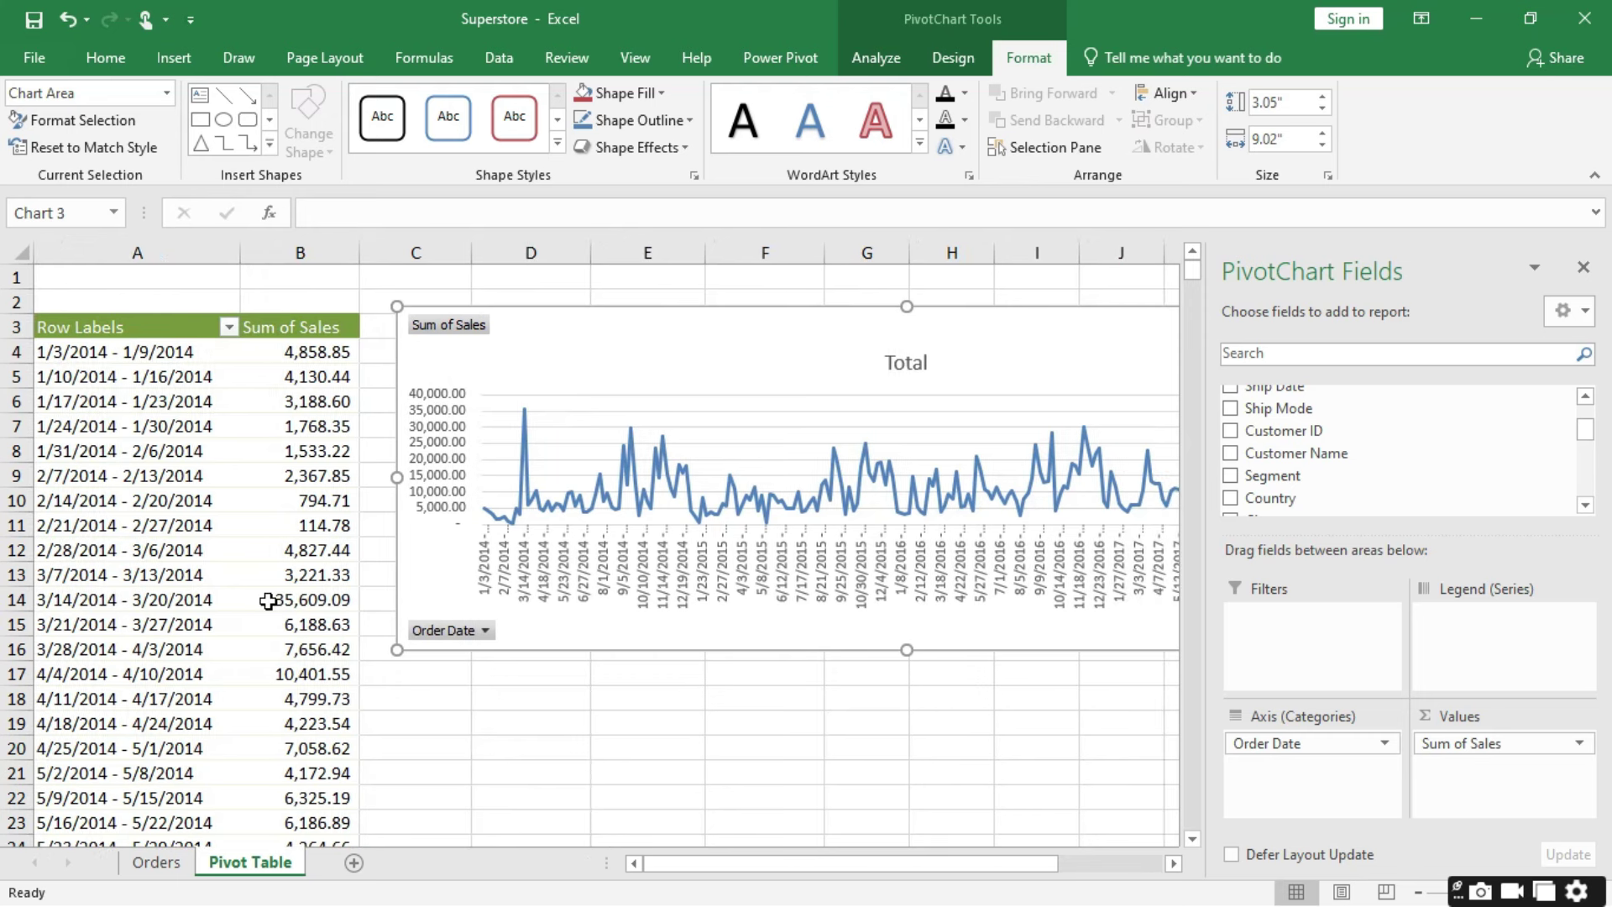
Step: Delete the weekly line chart and replace Order Date with Sales in the pivot table's rows, keeping Sum of Sales as the values
mouse_move(268, 601)
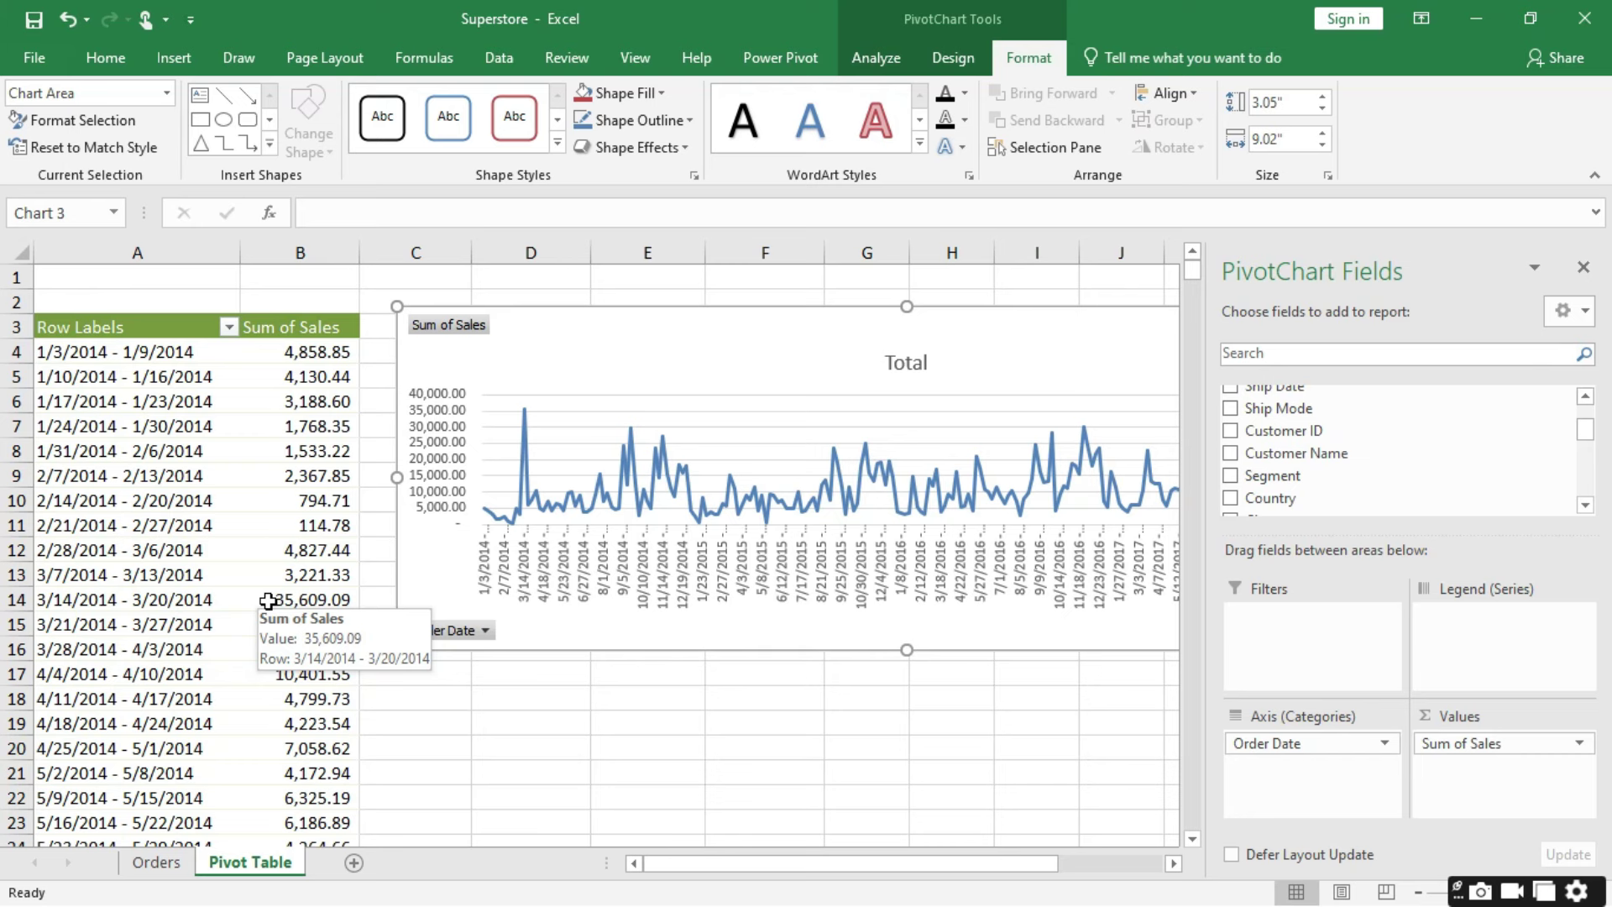
click(618, 323)
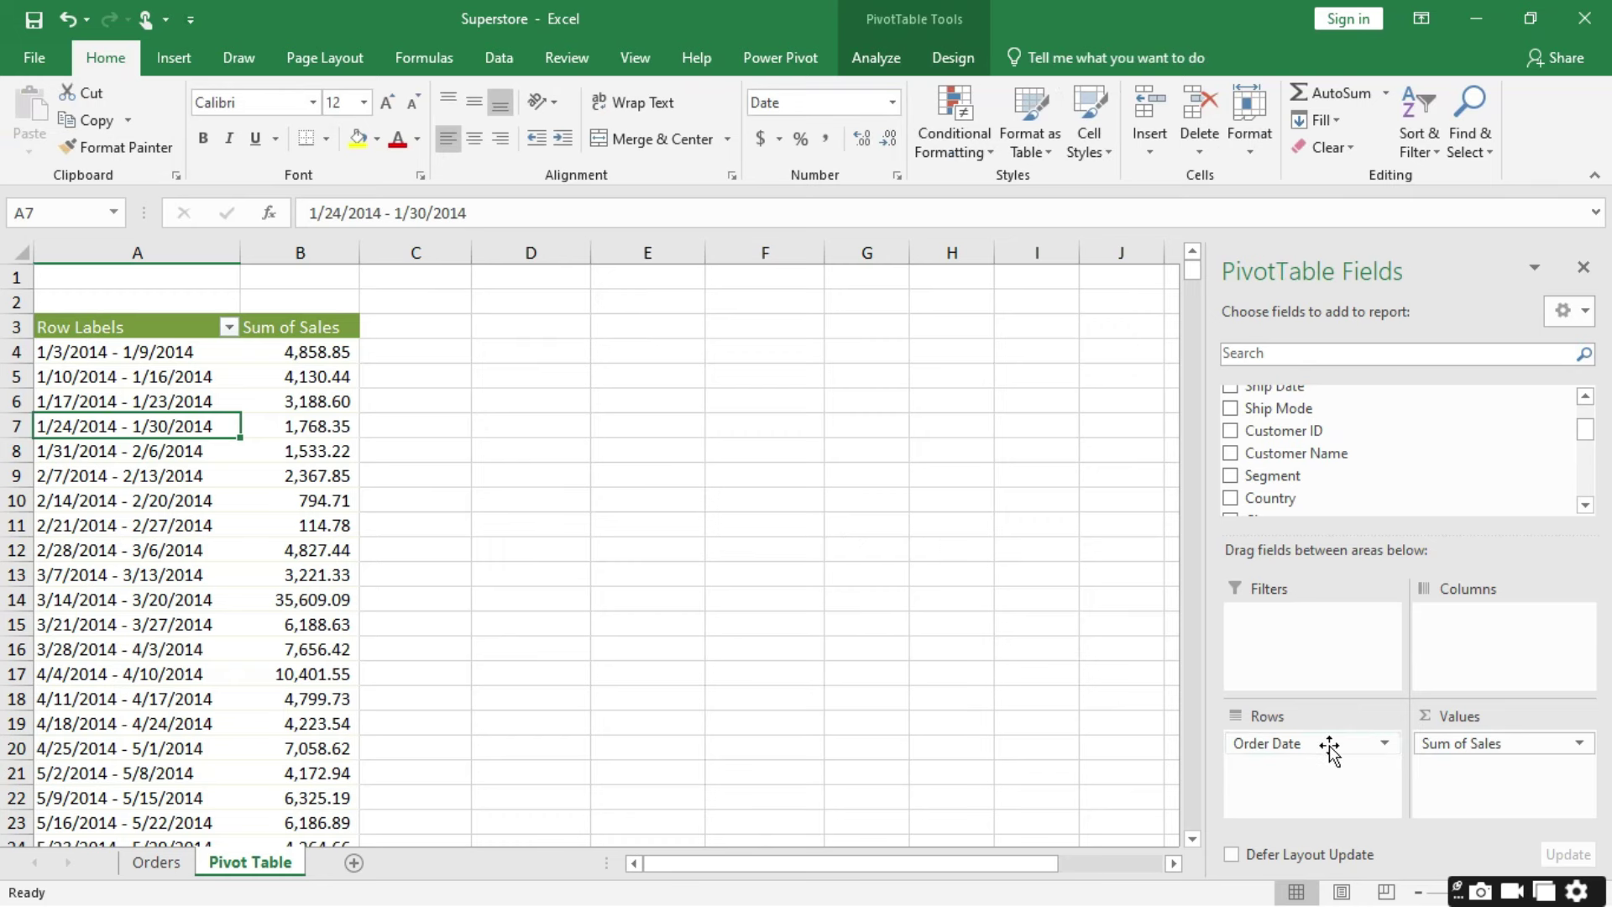
drag(1329, 747, 1467, 493)
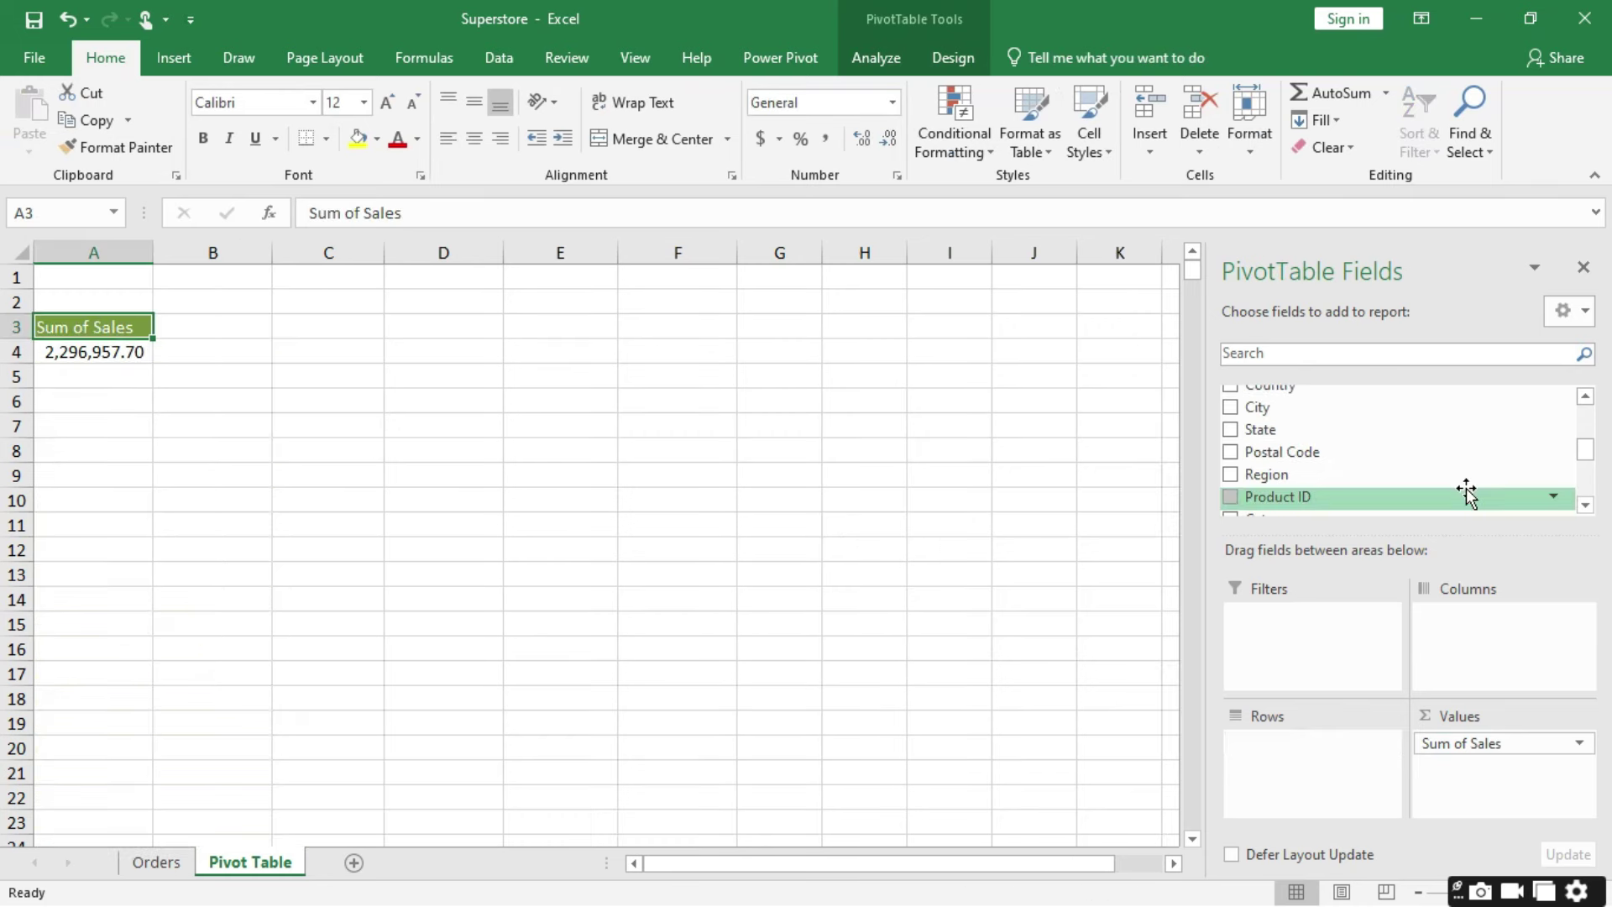
drag(1469, 750, 1303, 751)
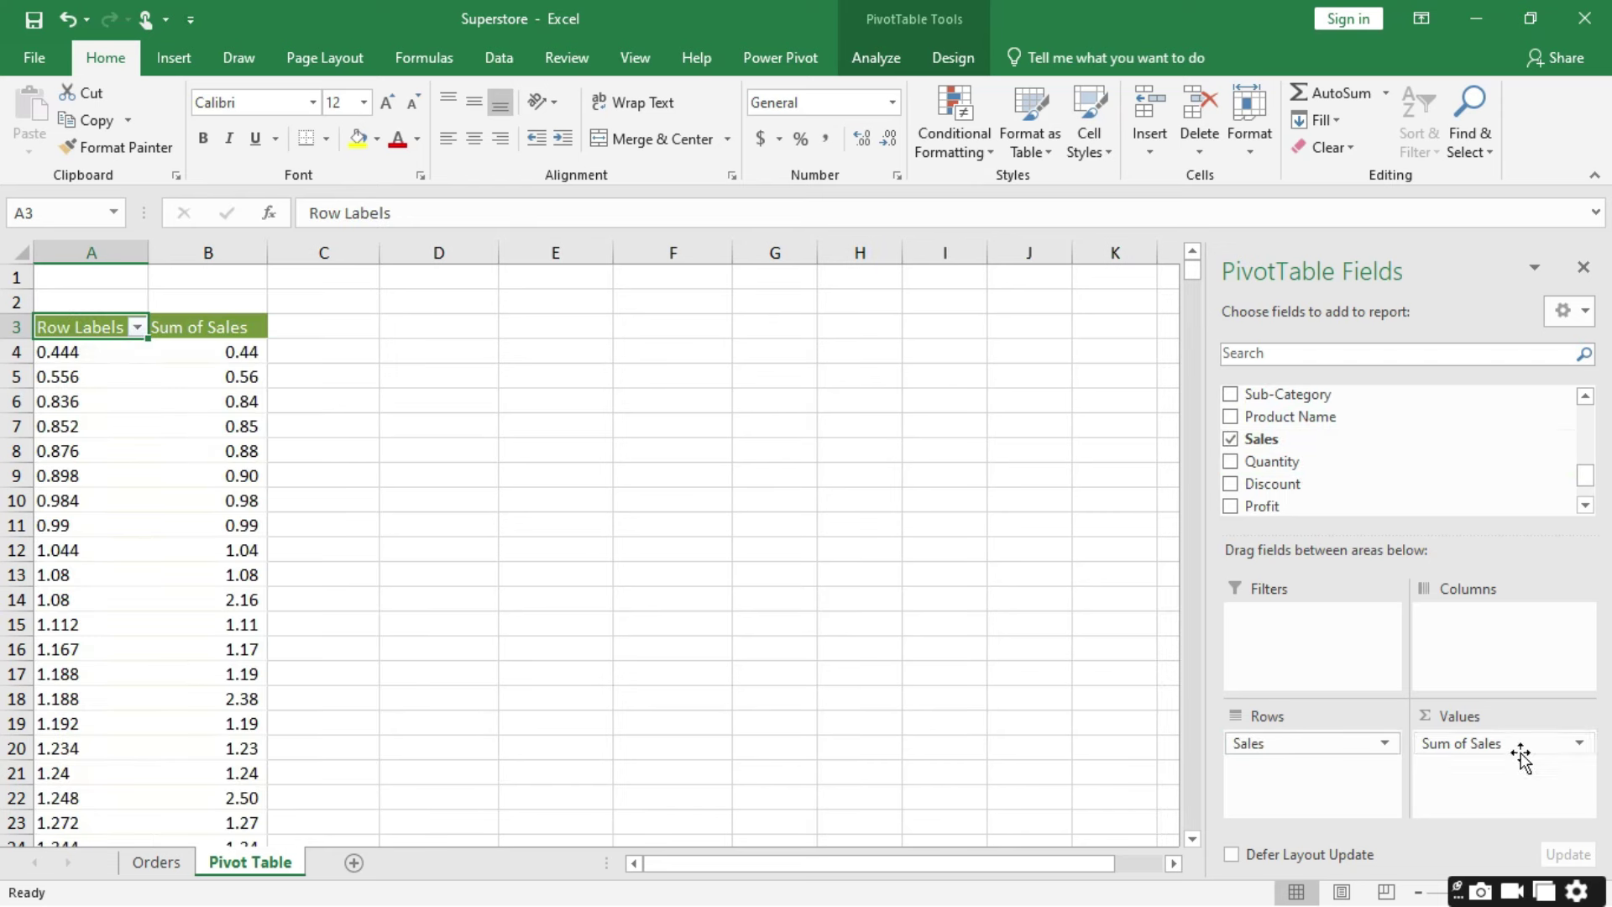
Step: Group the Sales row labels into ranges of 1000, keeping the automatic starting and ending values
right_click(76, 401)
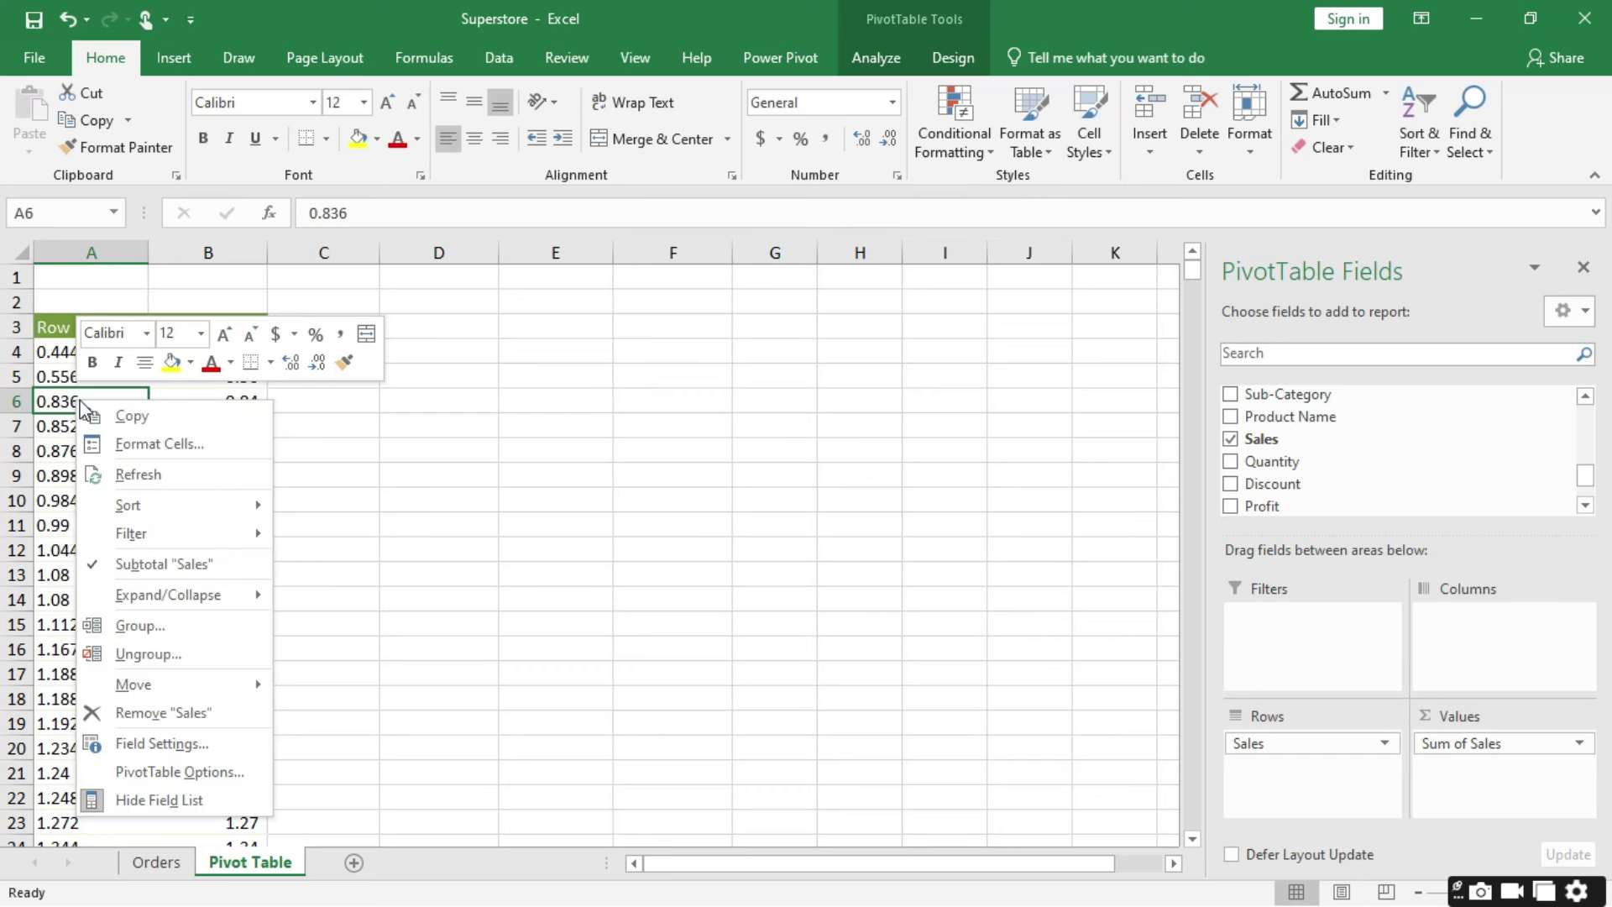
click(135, 626)
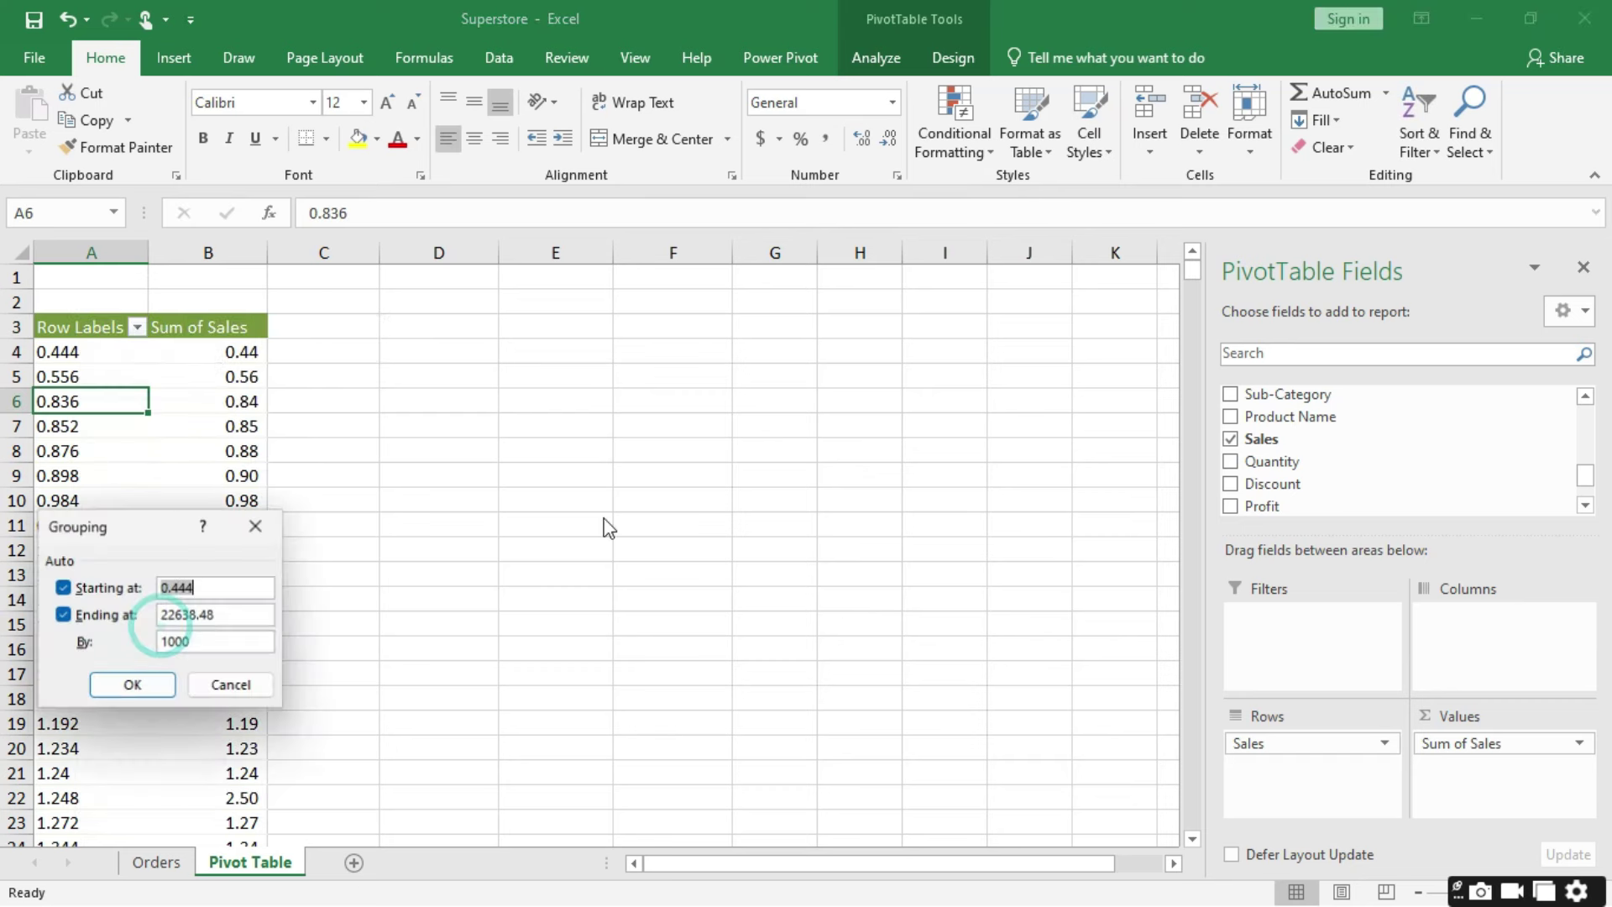
drag(147, 538, 614, 445)
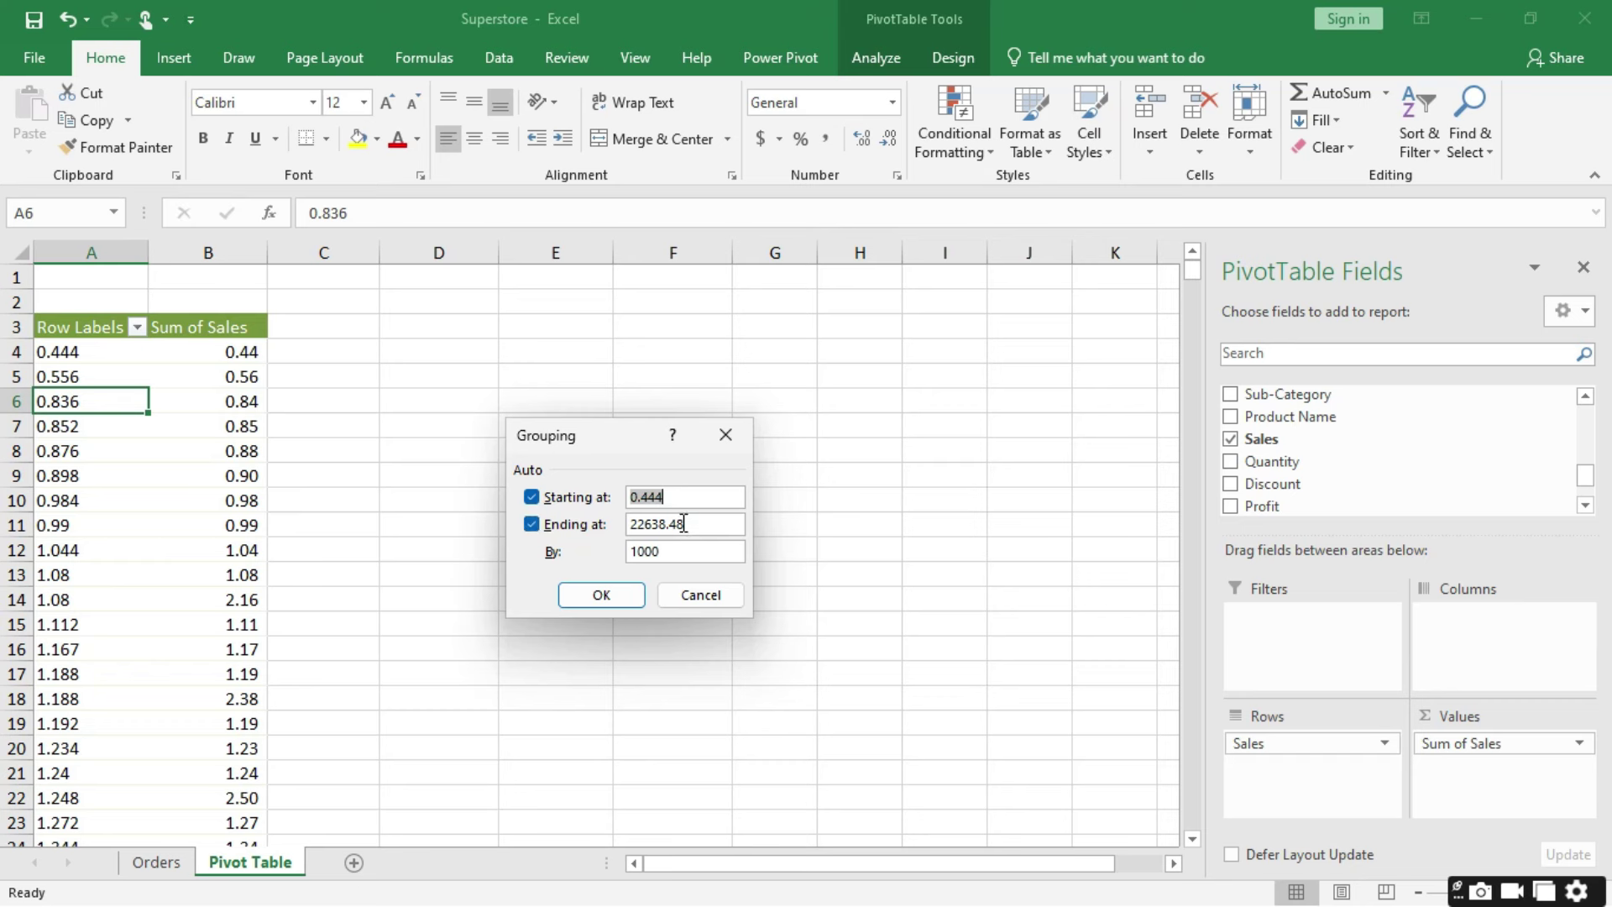
click(640, 554)
click(601, 596)
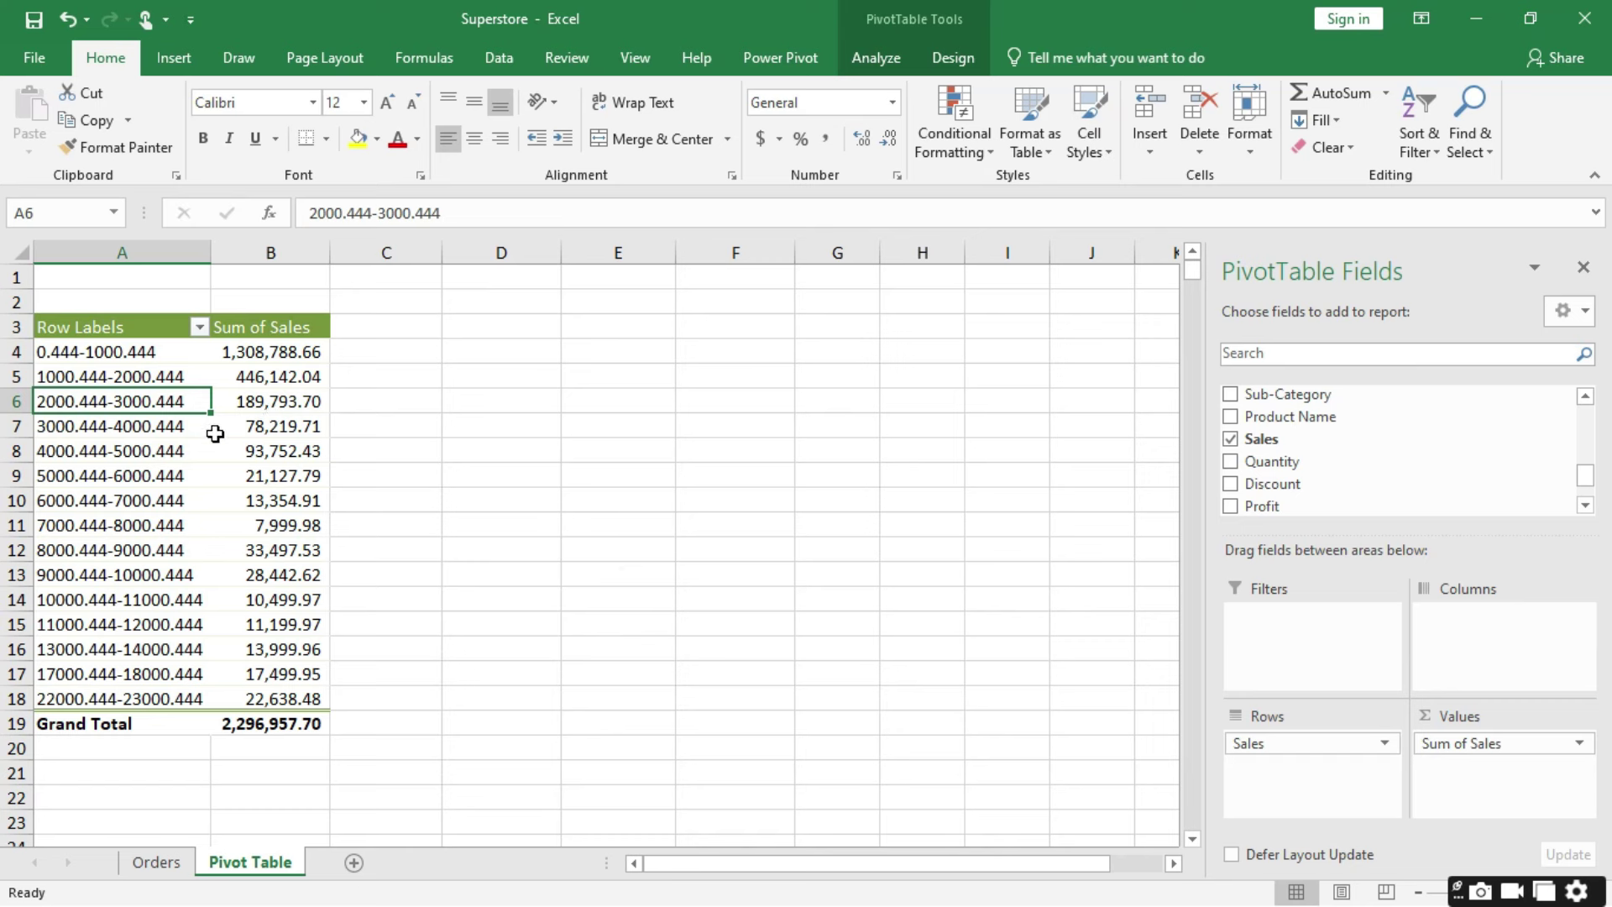
click(278, 353)
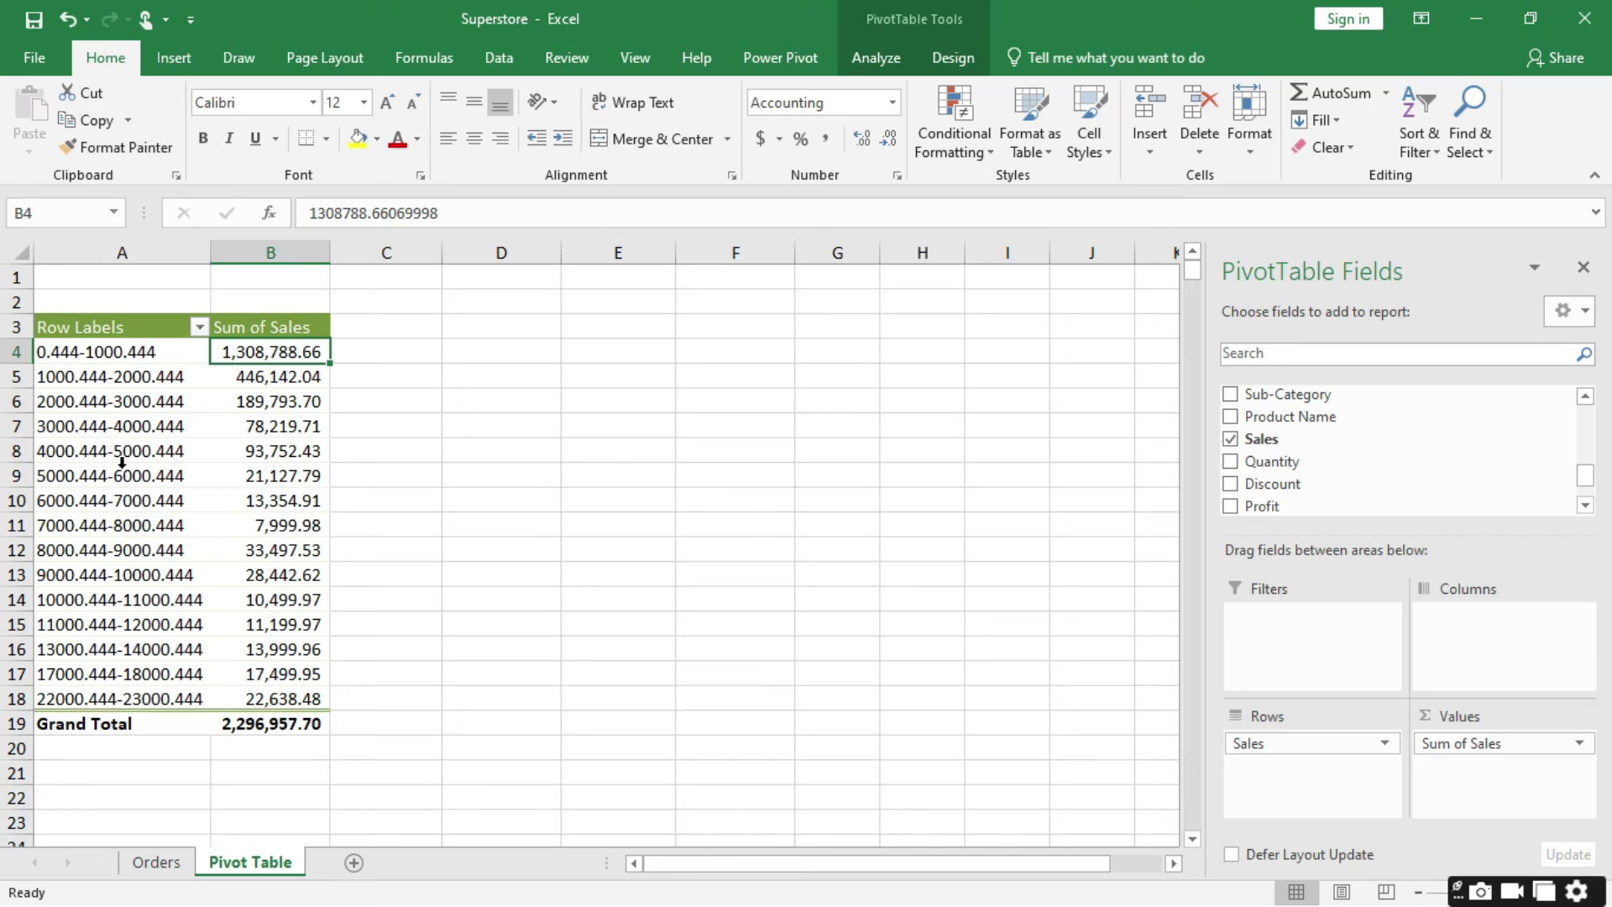
Step: Regroup the Sales row labels with an interval of 5000
right_click(110, 431)
click(178, 655)
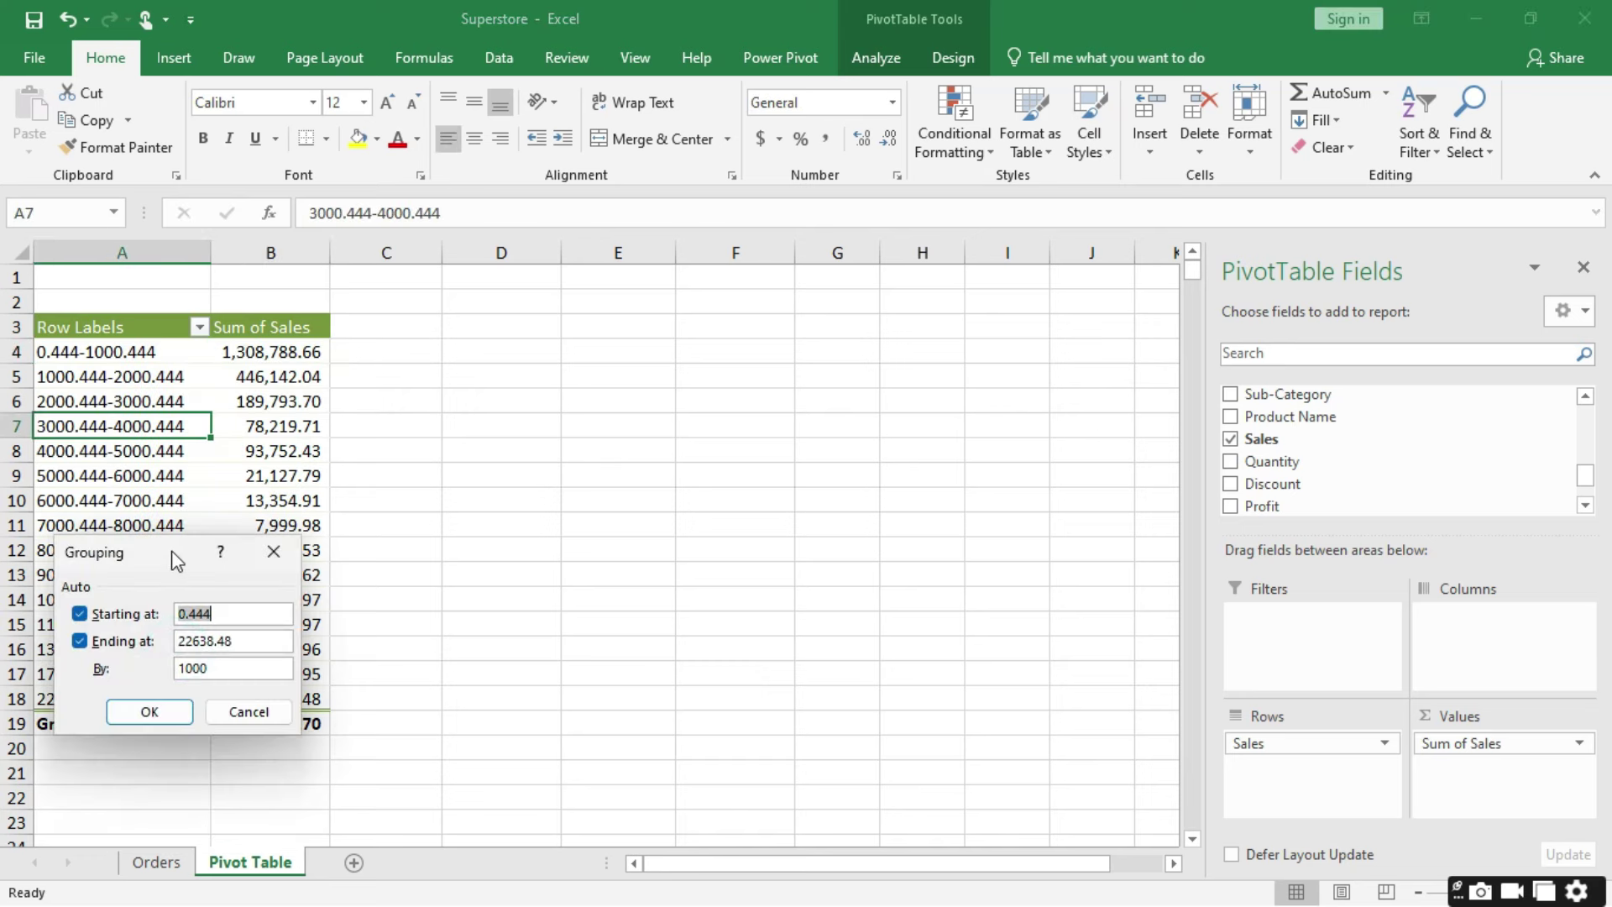
drag(177, 561, 666, 388)
click(675, 495)
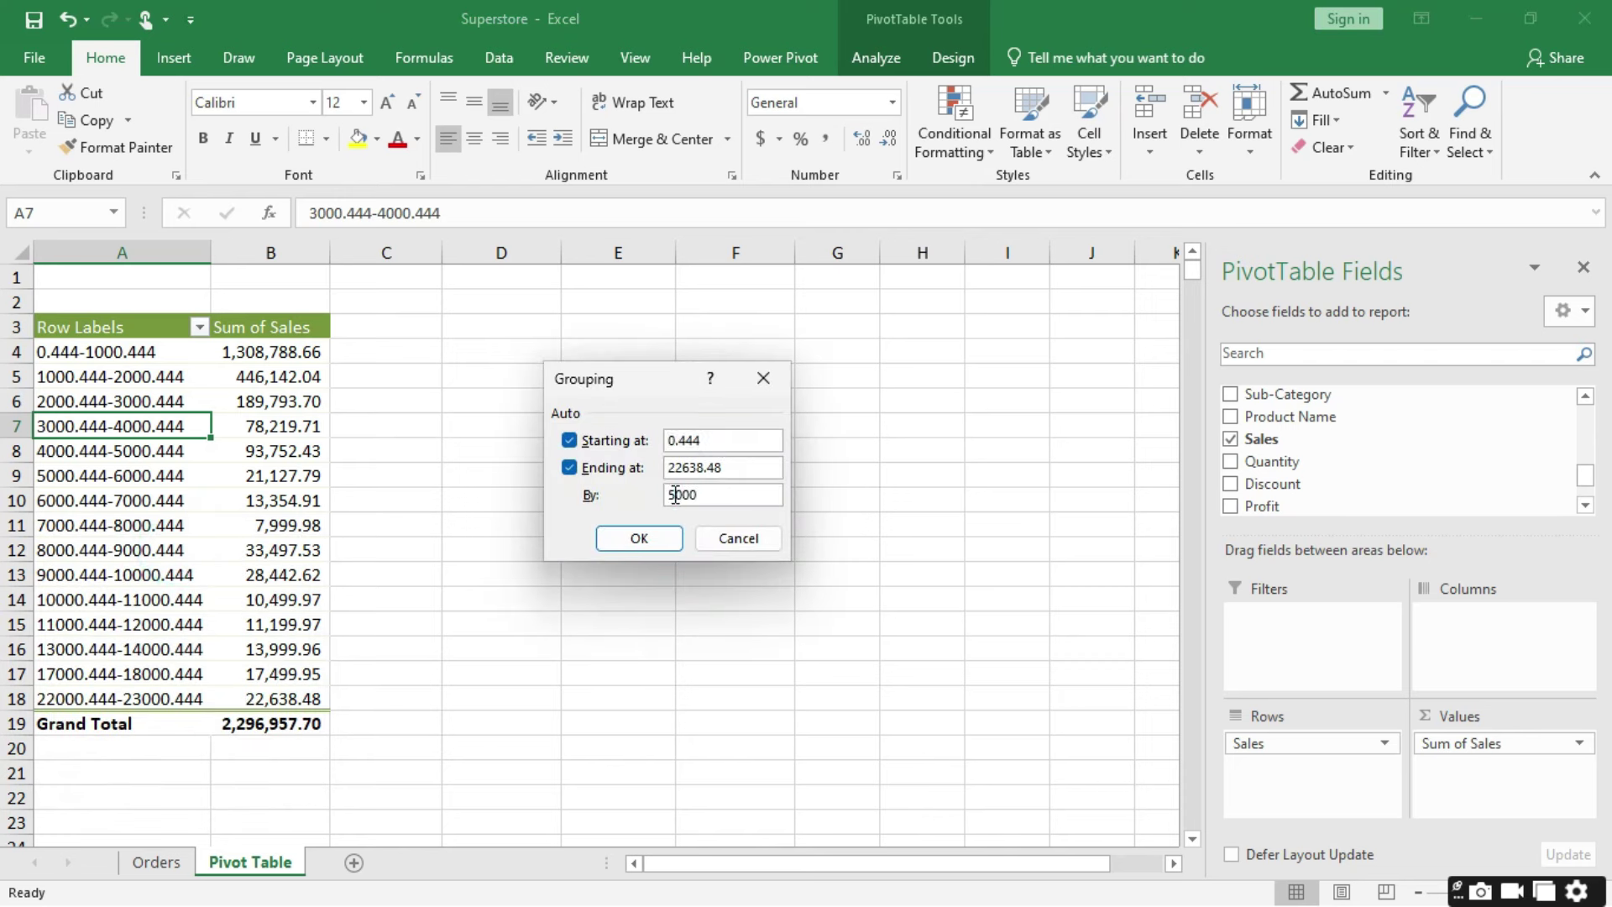
click(645, 537)
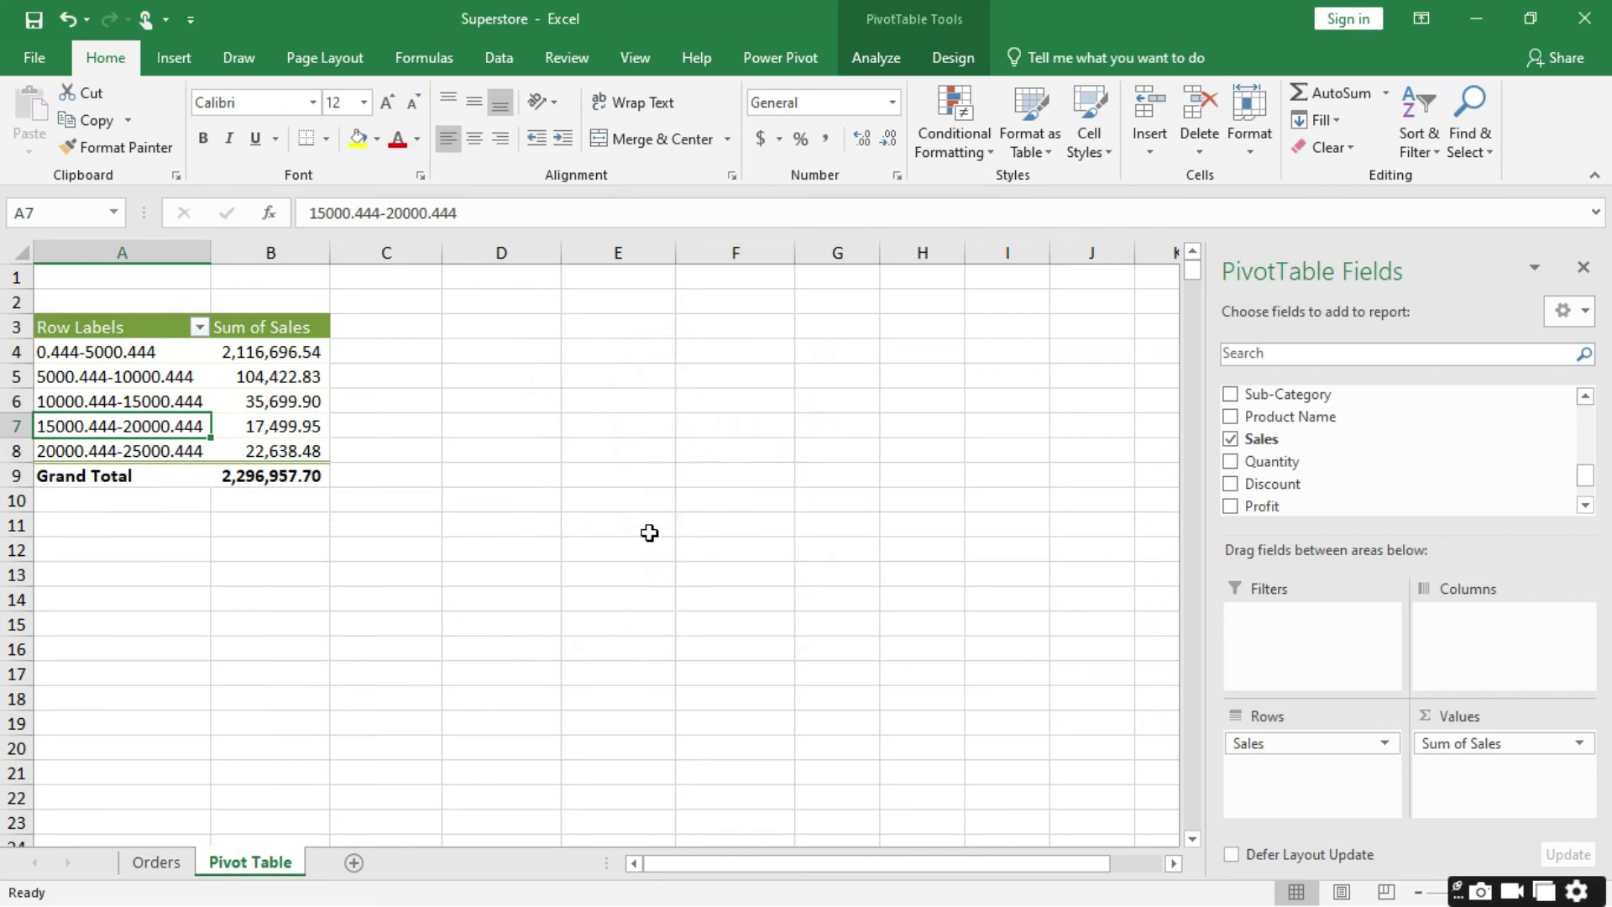
Step: Replace Sum of Sales with Count of Order ID in the pivot table's values
drag(1464, 748, 1396, 461)
scroll(1397, 461, up, 5)
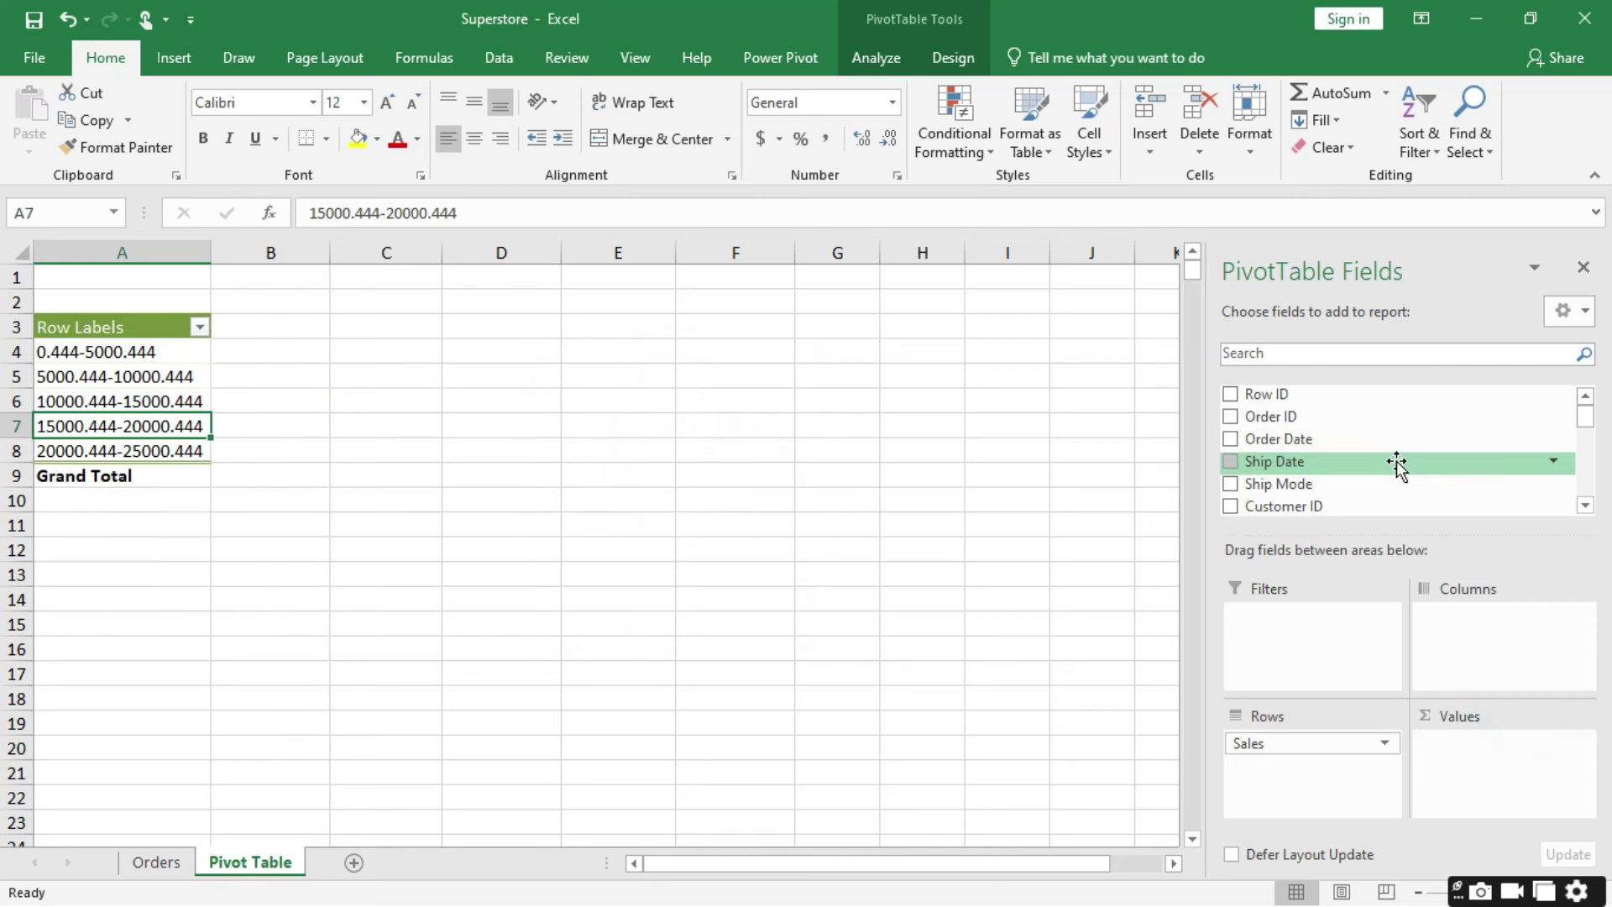
drag(1289, 417, 1486, 740)
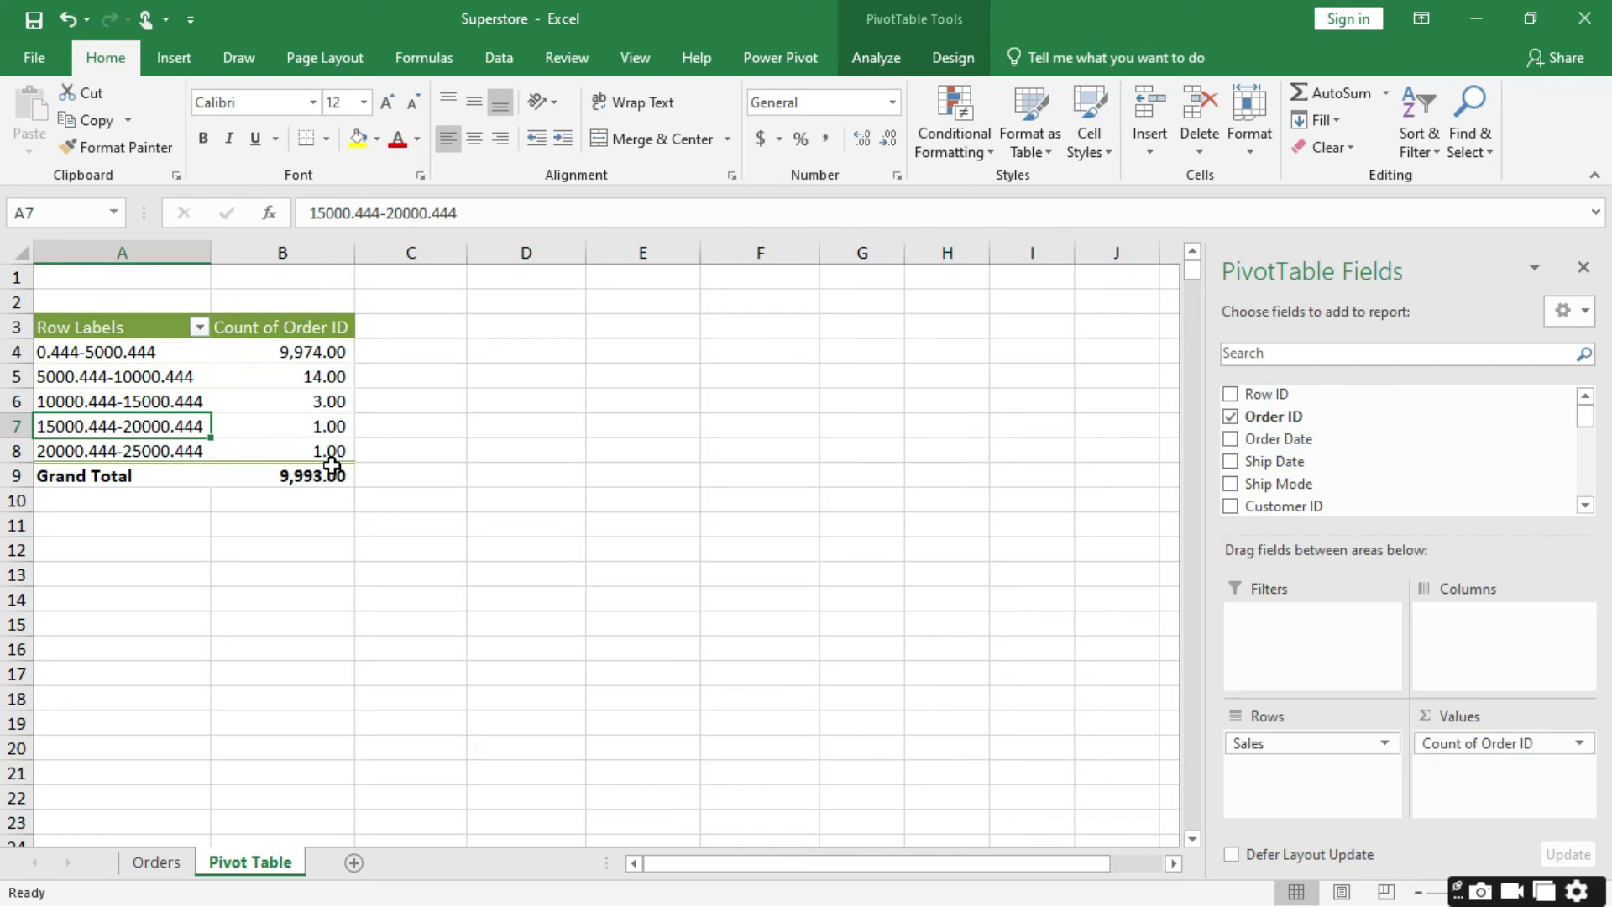
Step: Set the grouping interval of the Sales row labels to 1000 for the order counts
right_click(133, 371)
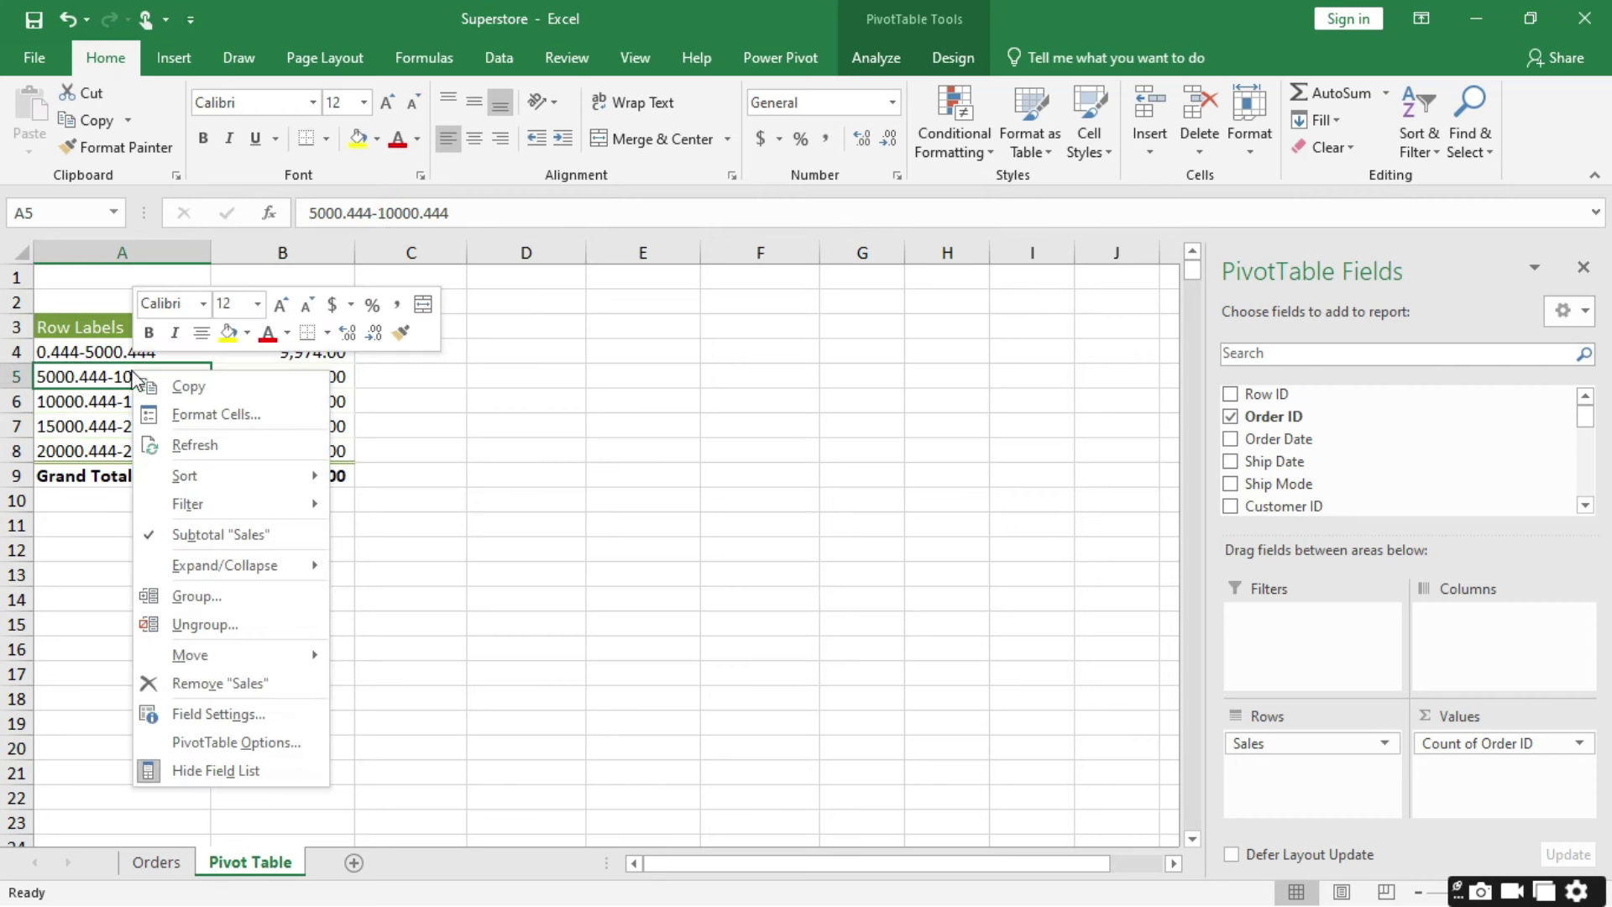
click(190, 599)
click(200, 616)
key(BackSpace)
click(186, 653)
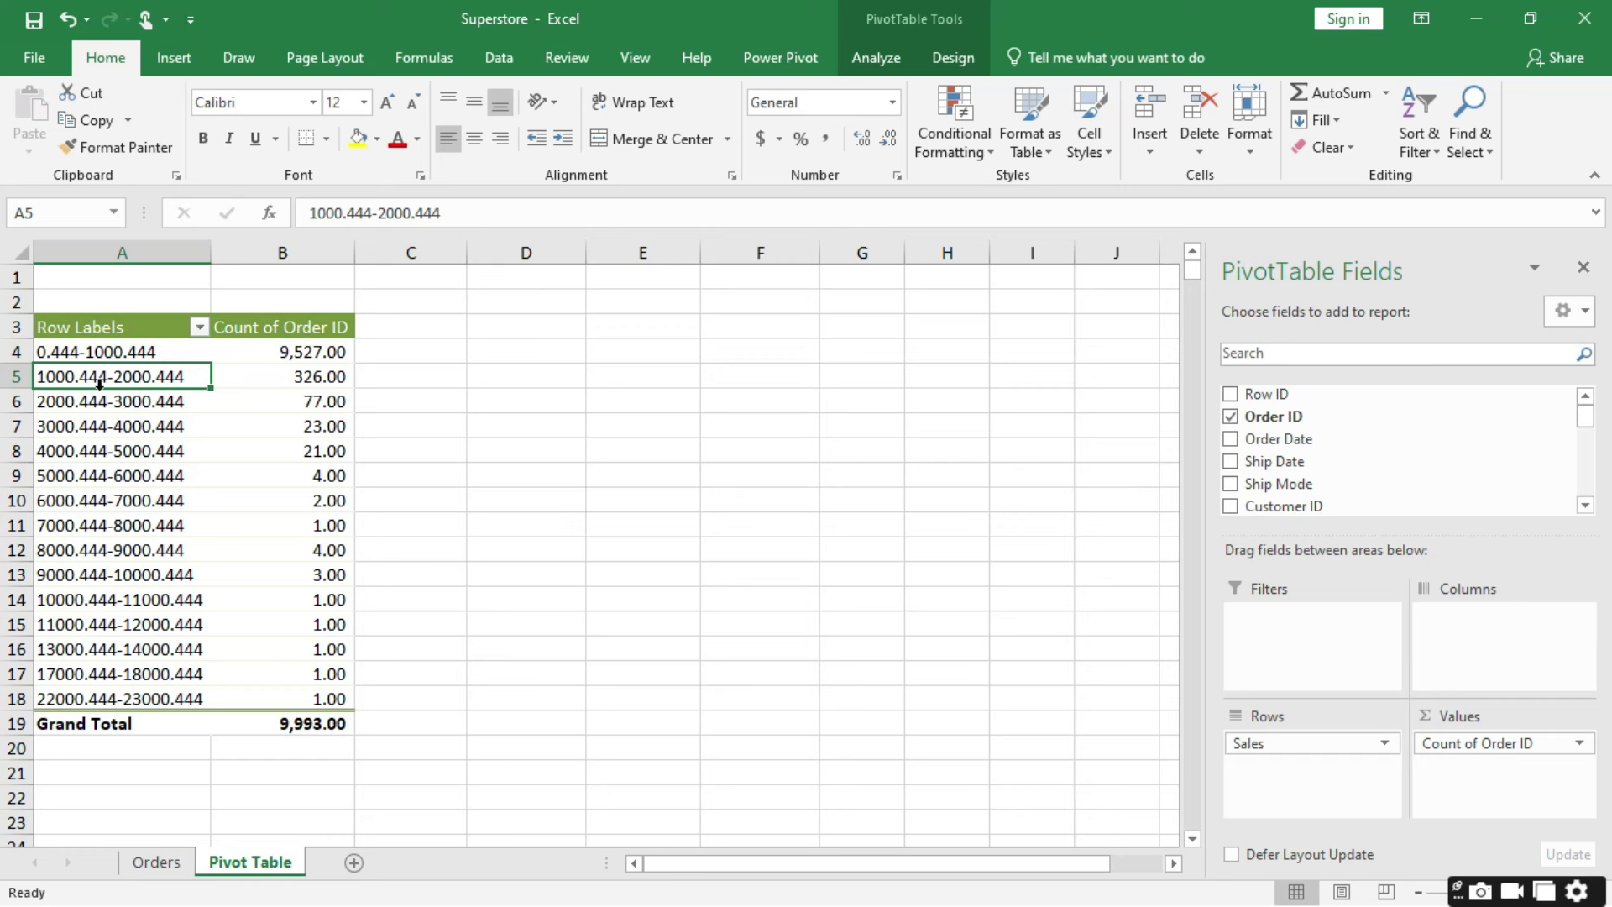
Step: Set the Sales grouping to start at 0 and review the order counts across the sales ranges
right_click(97, 410)
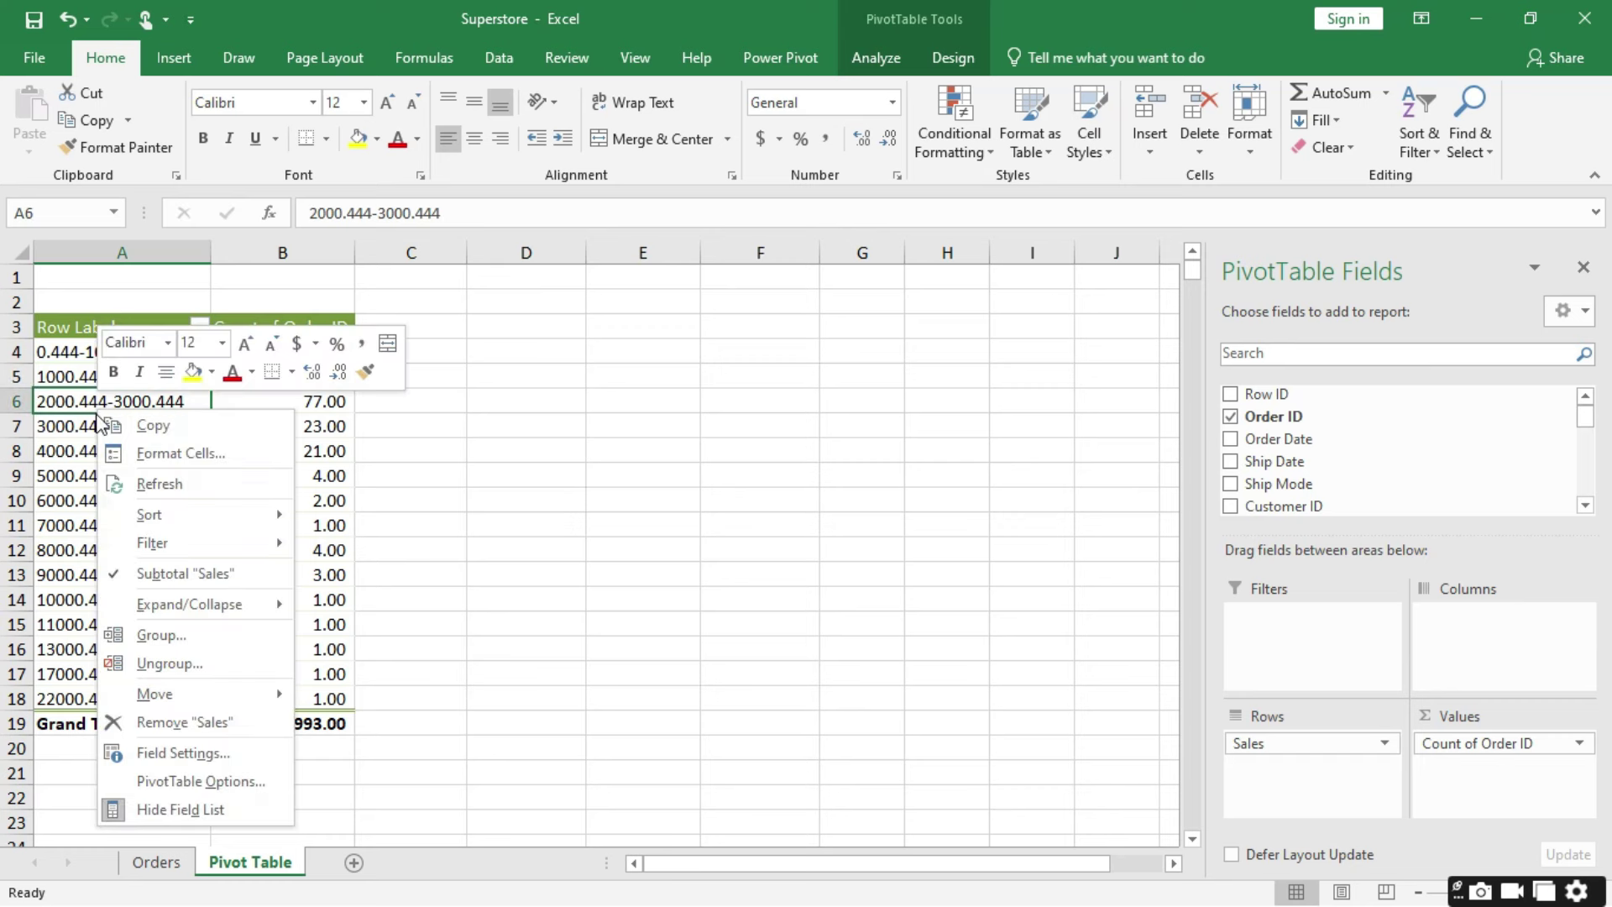
click(156, 637)
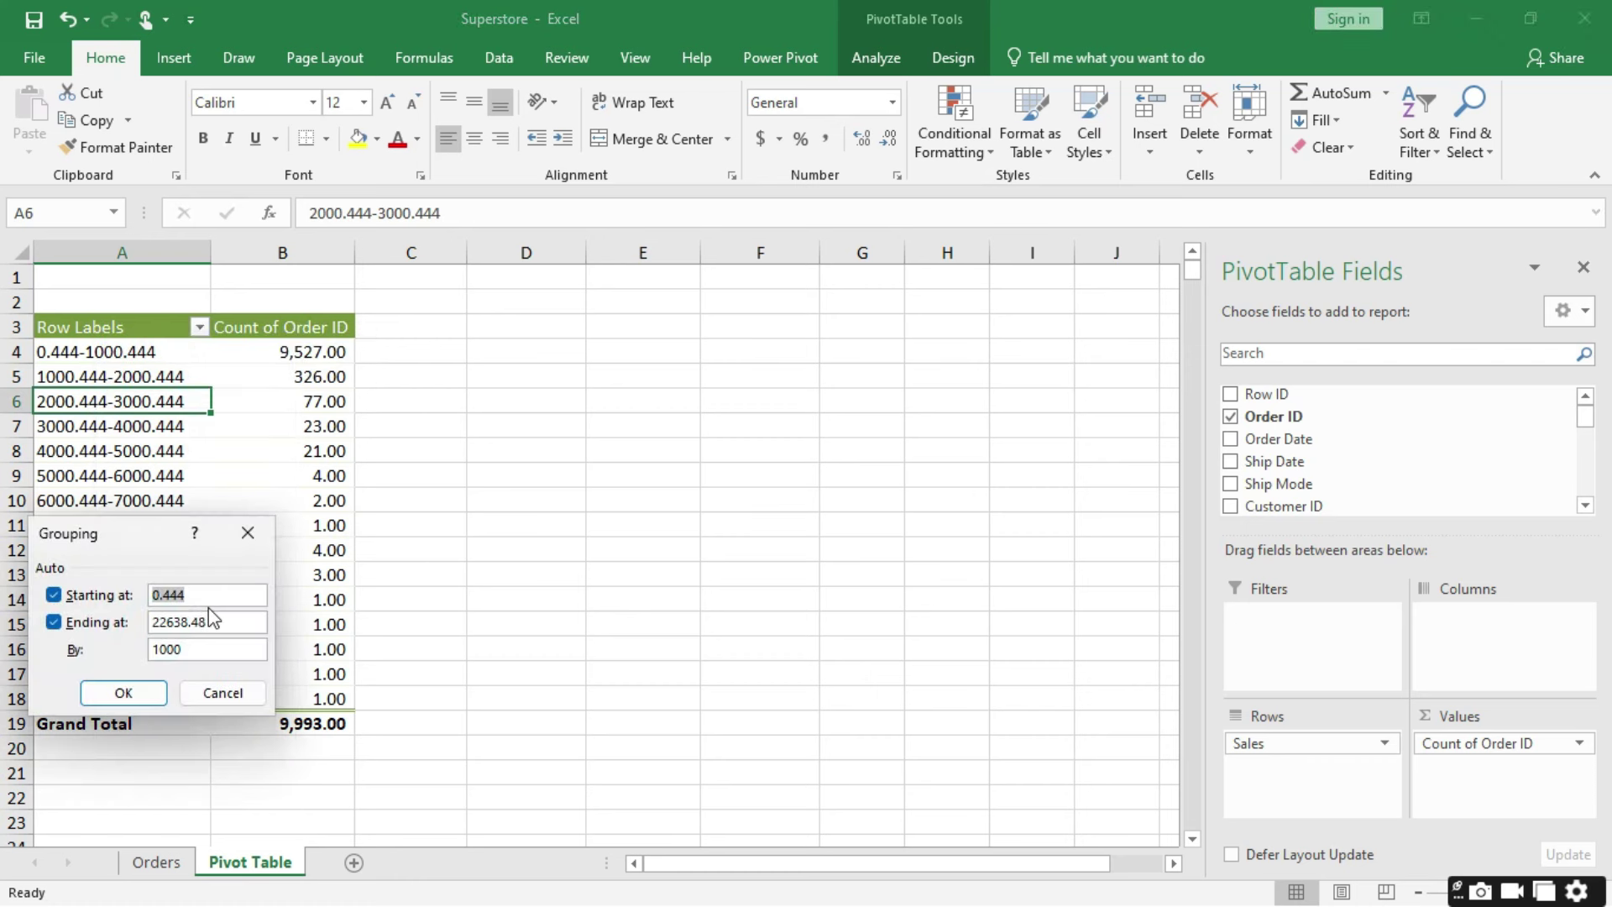
text(0)
click(123, 694)
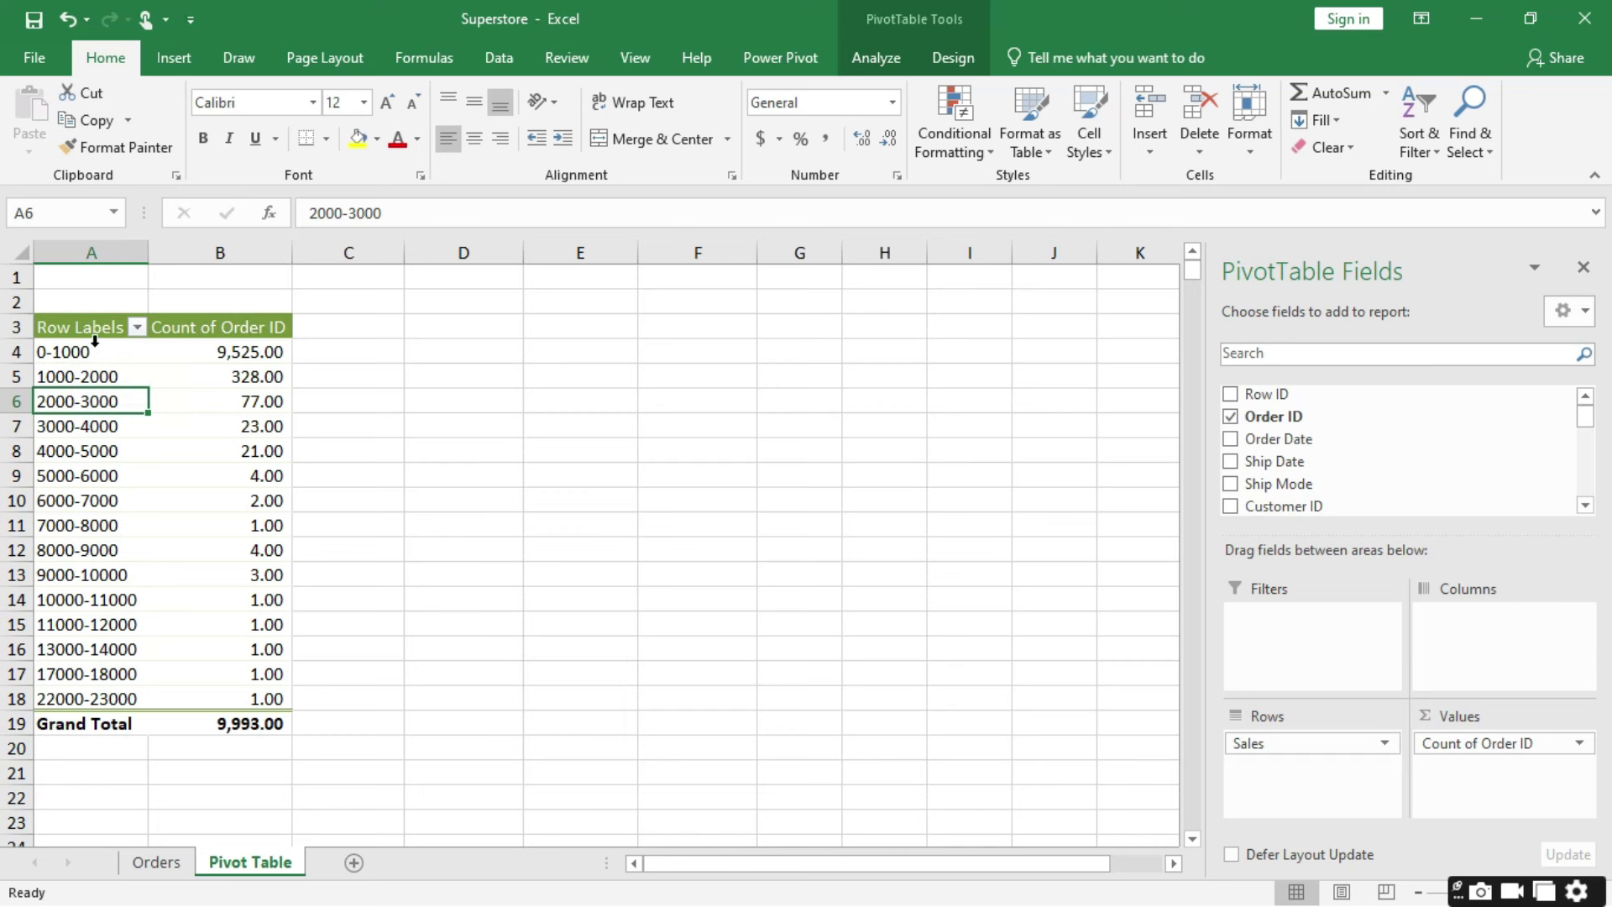
mouse_move(226, 380)
mouse_move(242, 709)
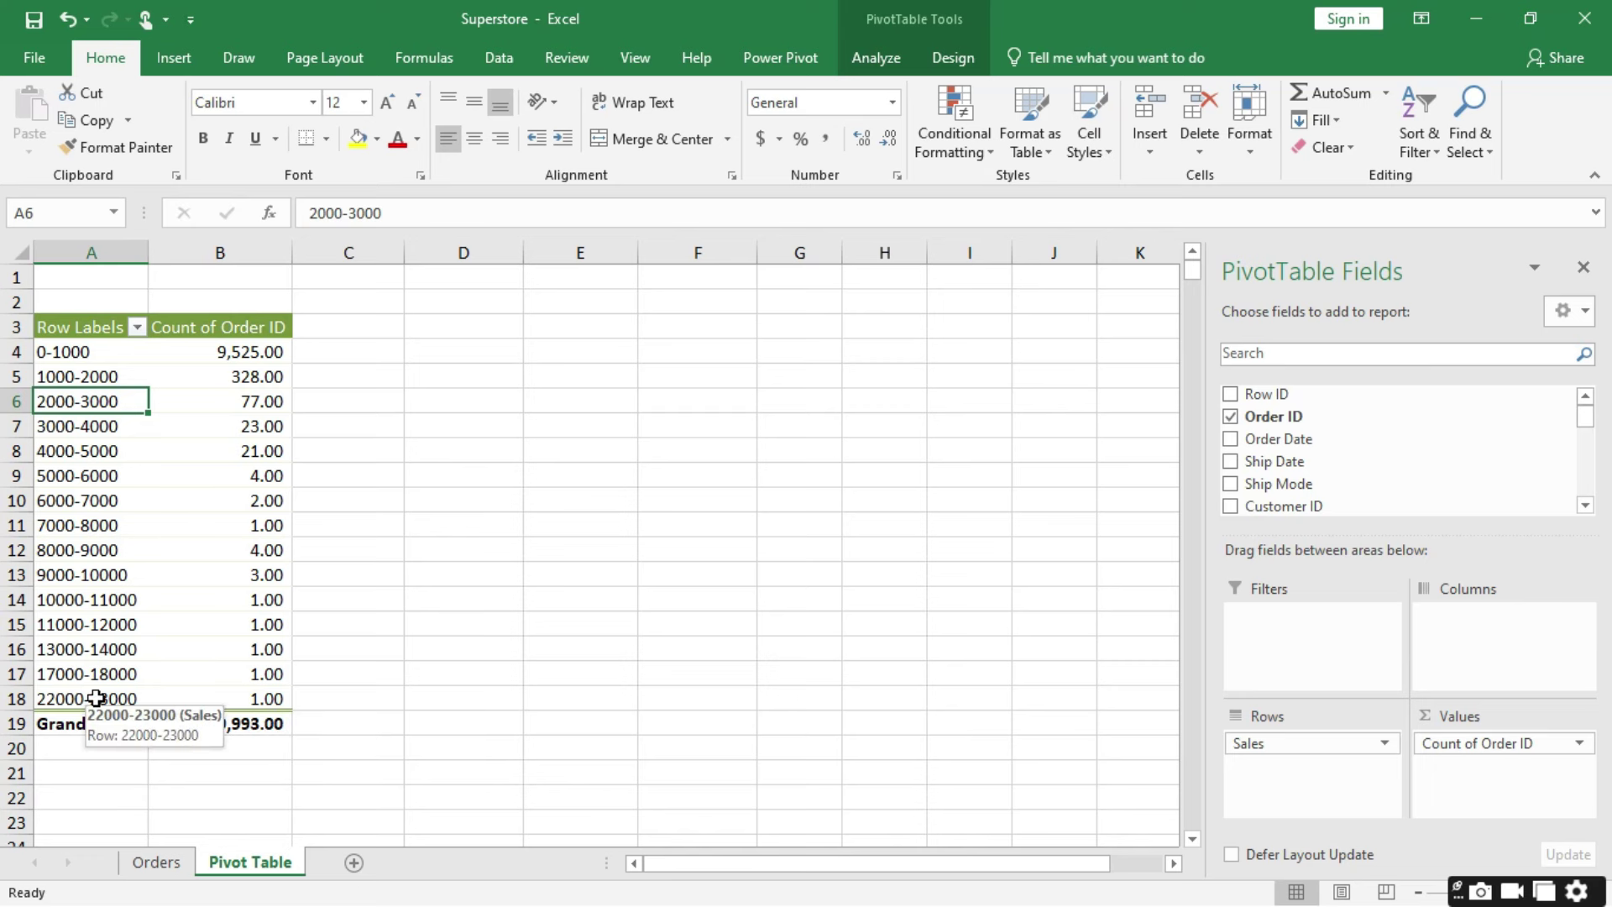
mouse_move(125, 708)
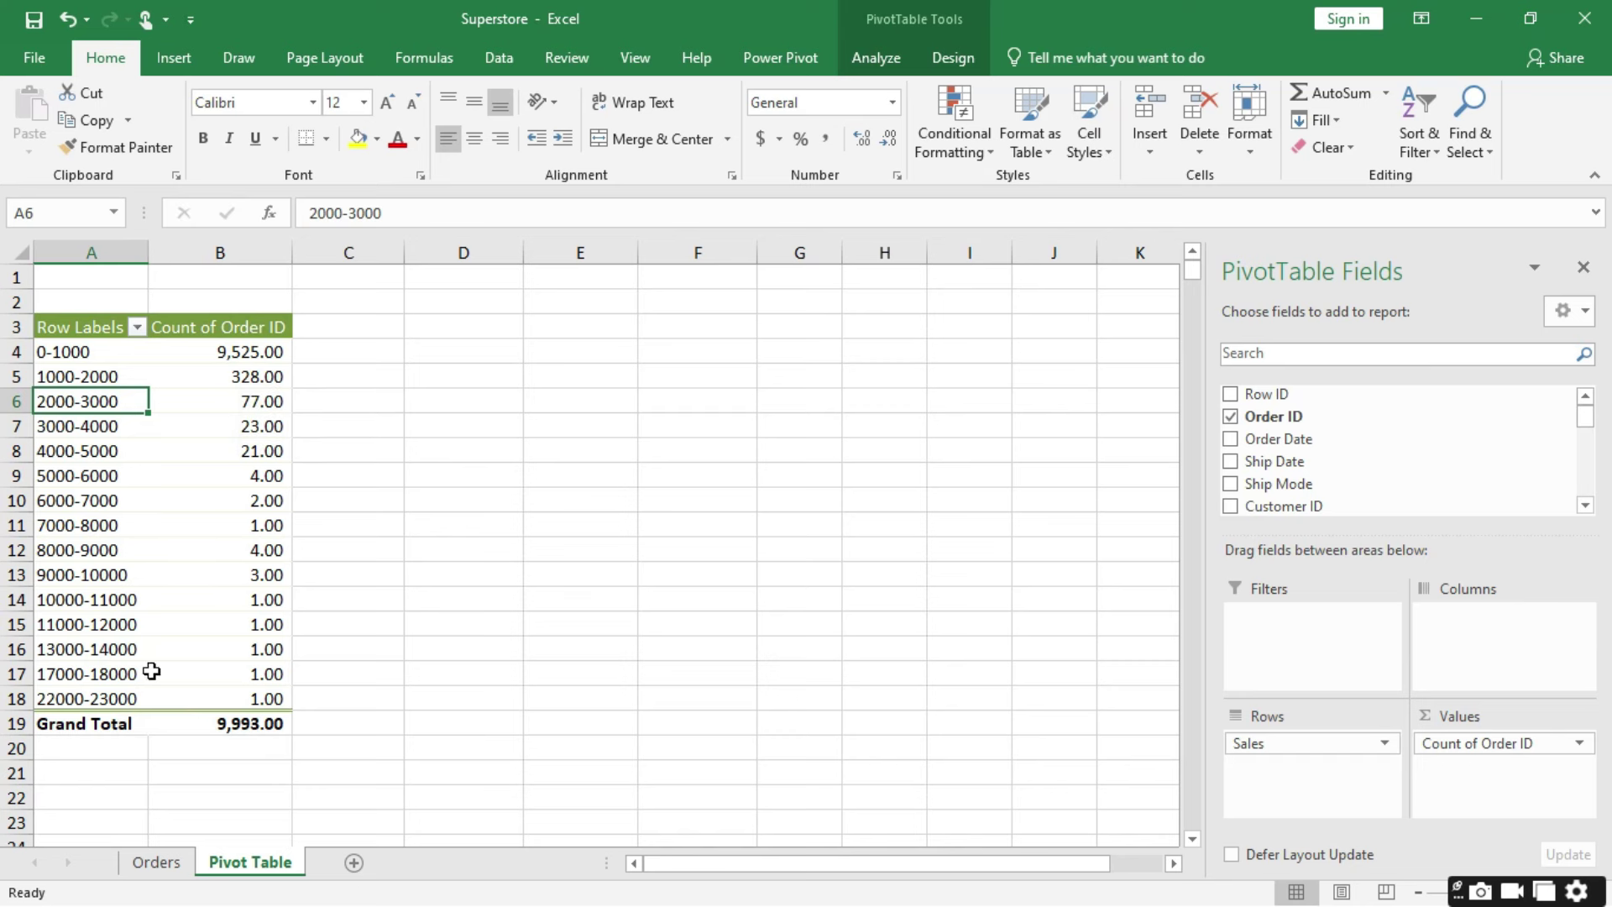
mouse_move(178, 528)
Step: Compare line, column and bar chart types and insert a clustered column PivotChart of the order counts by sales range
click(875, 57)
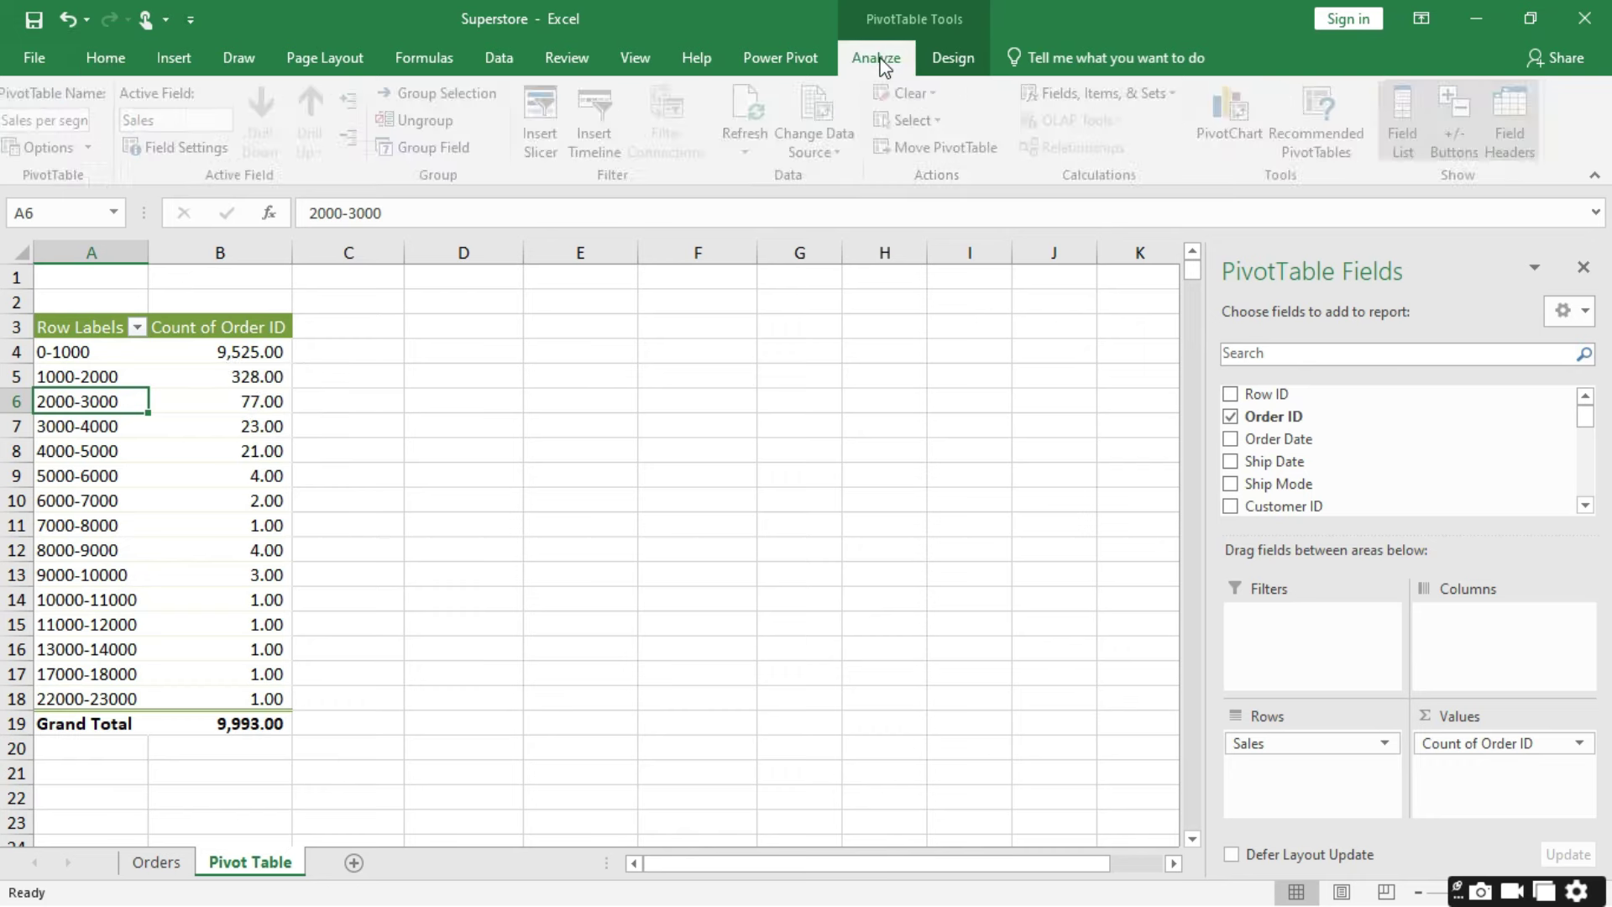
click(1238, 109)
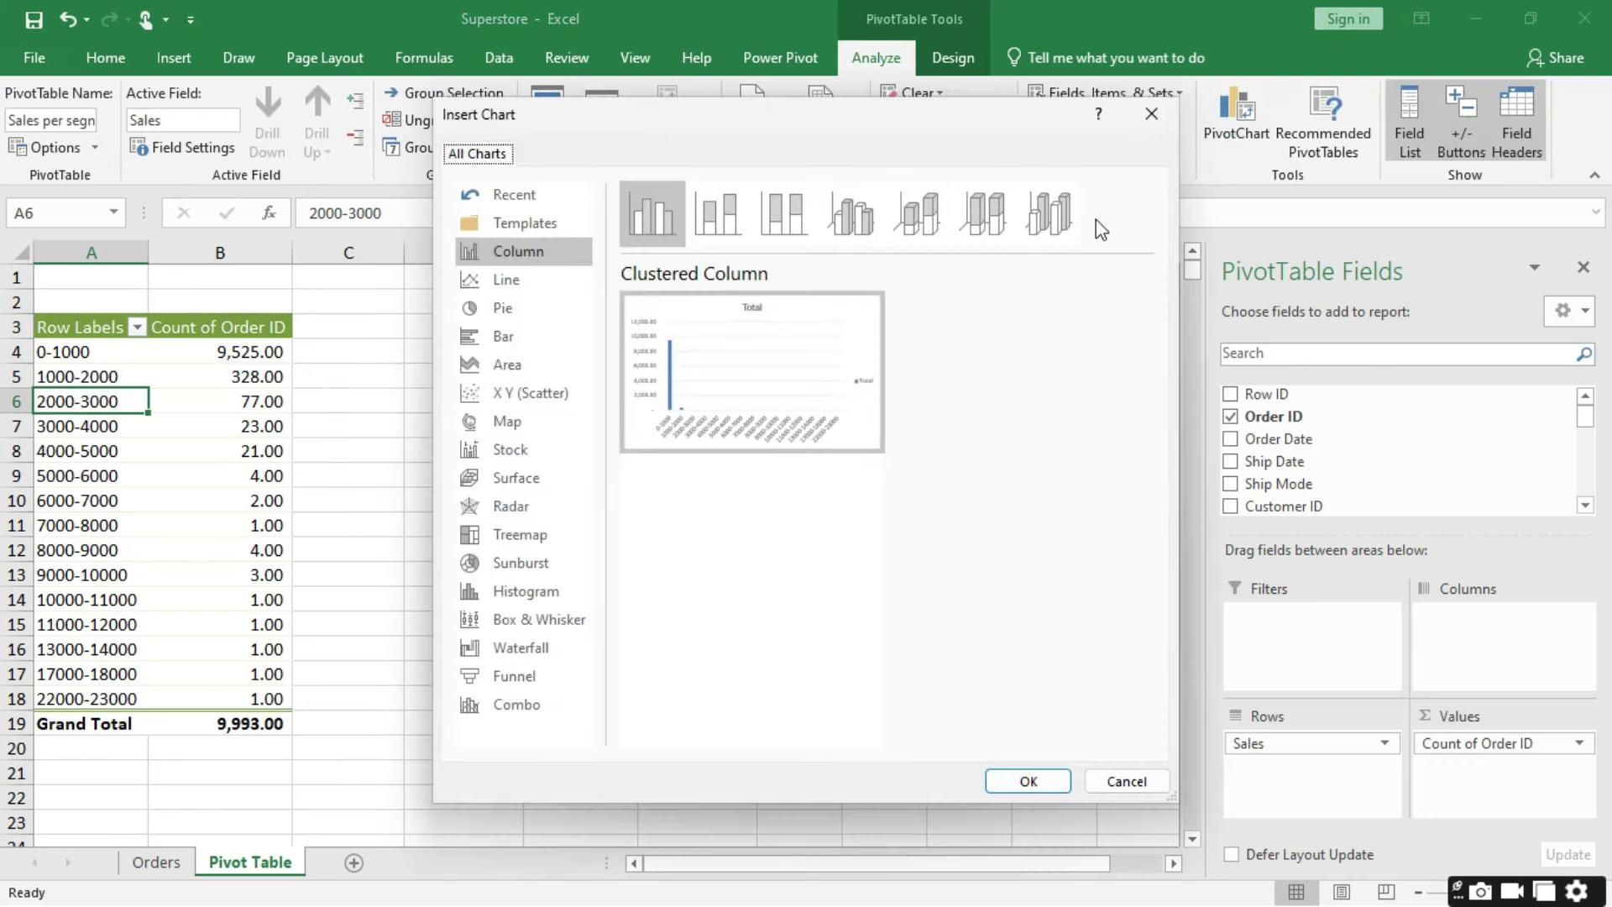
click(504, 279)
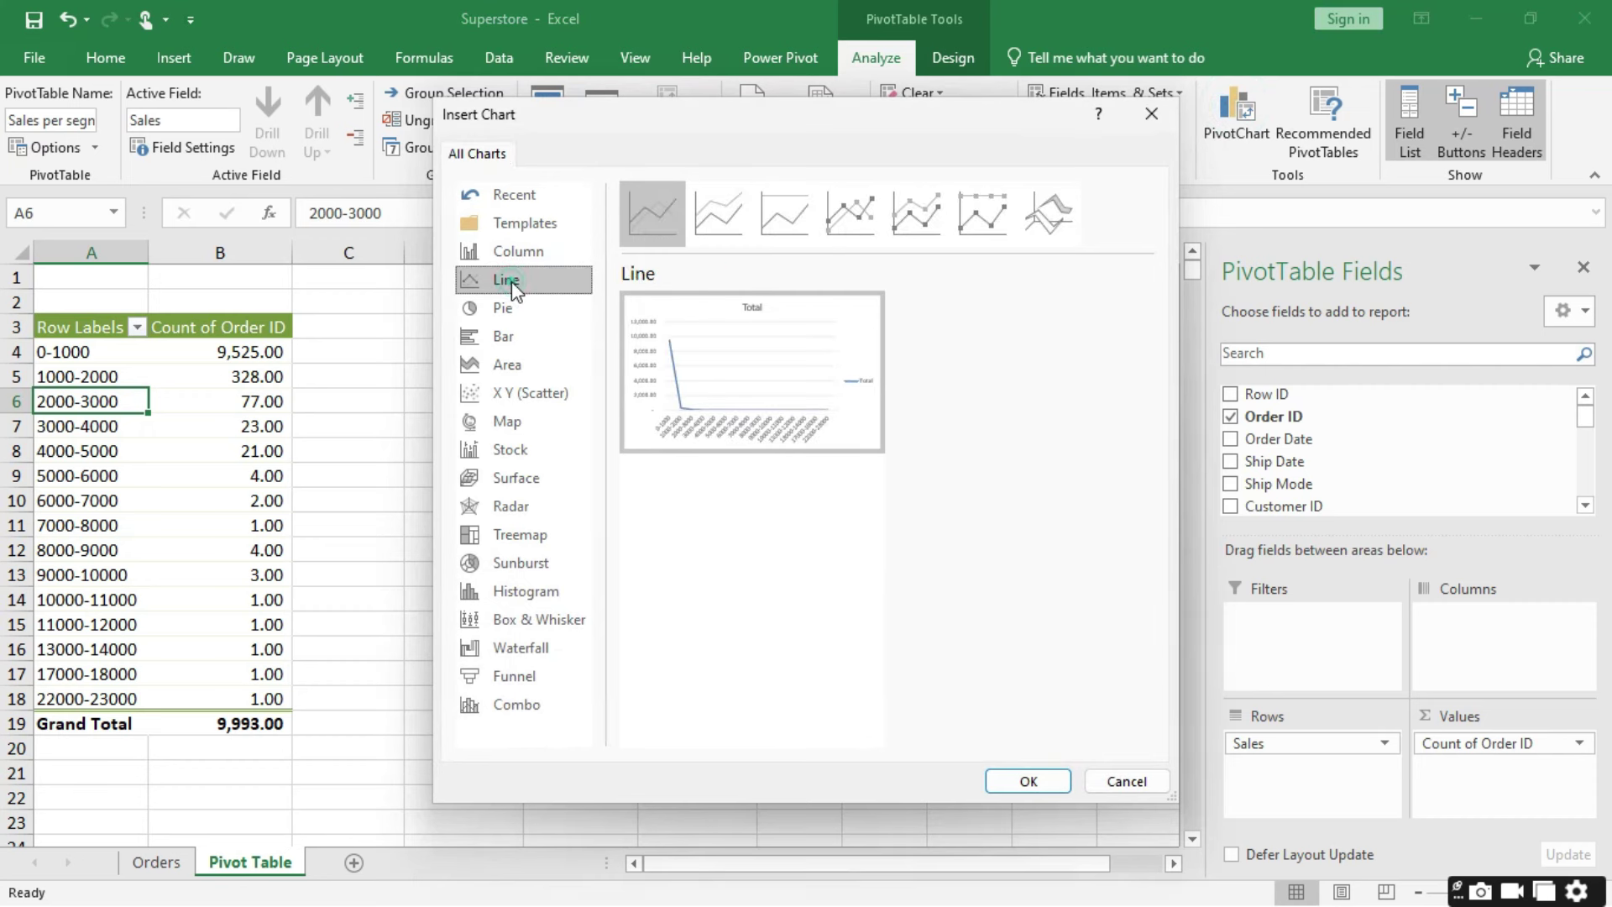
click(914, 215)
click(850, 212)
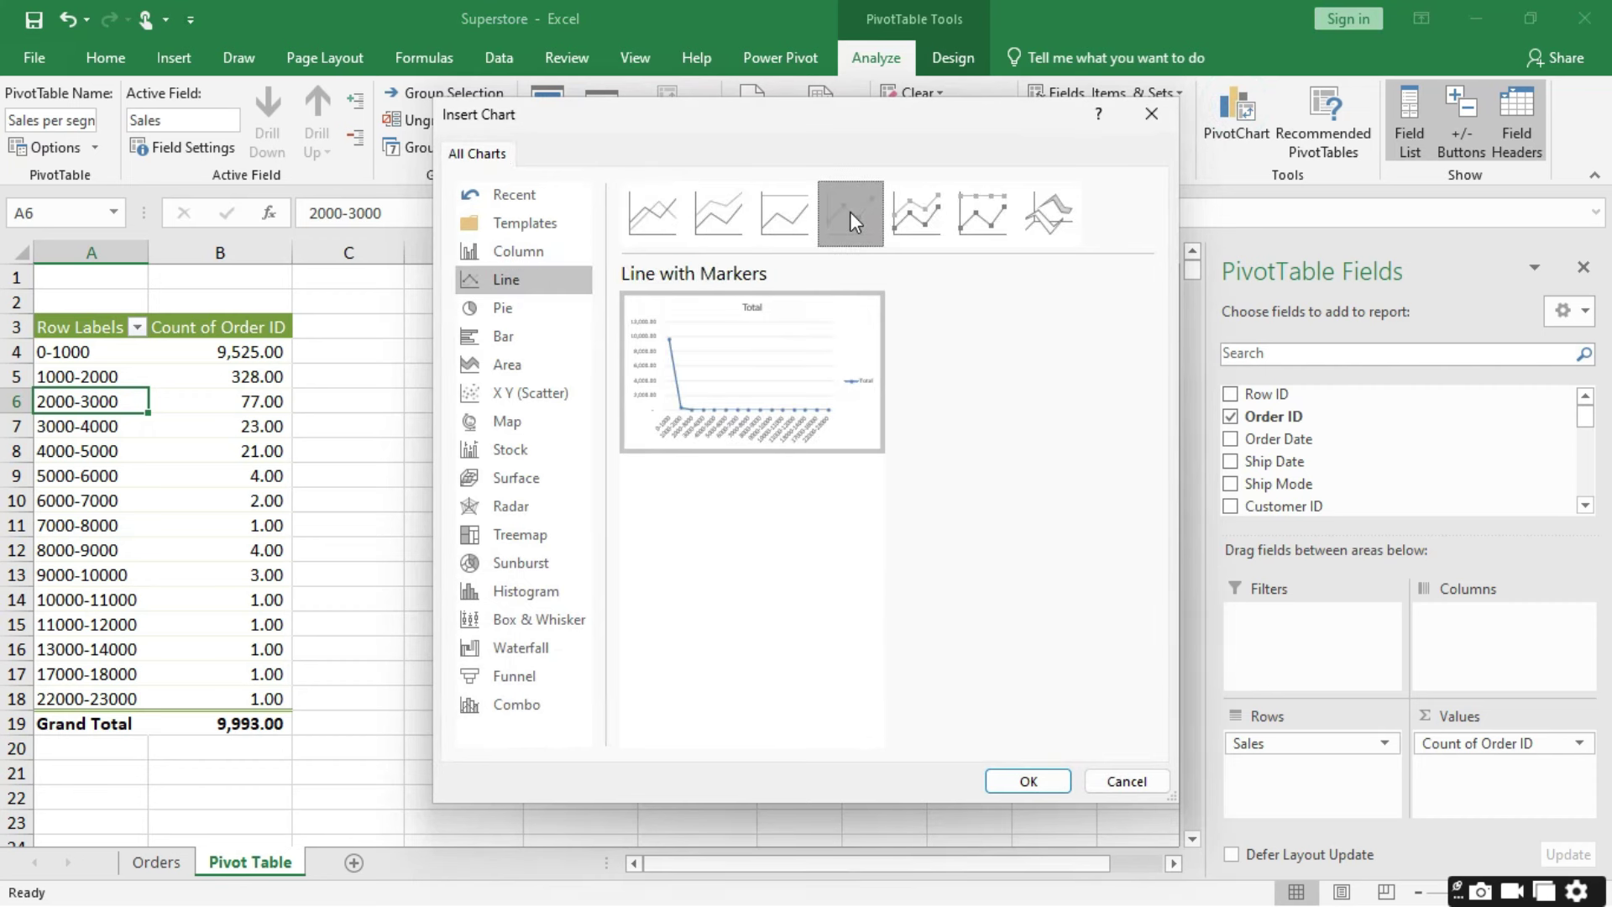
click(536, 259)
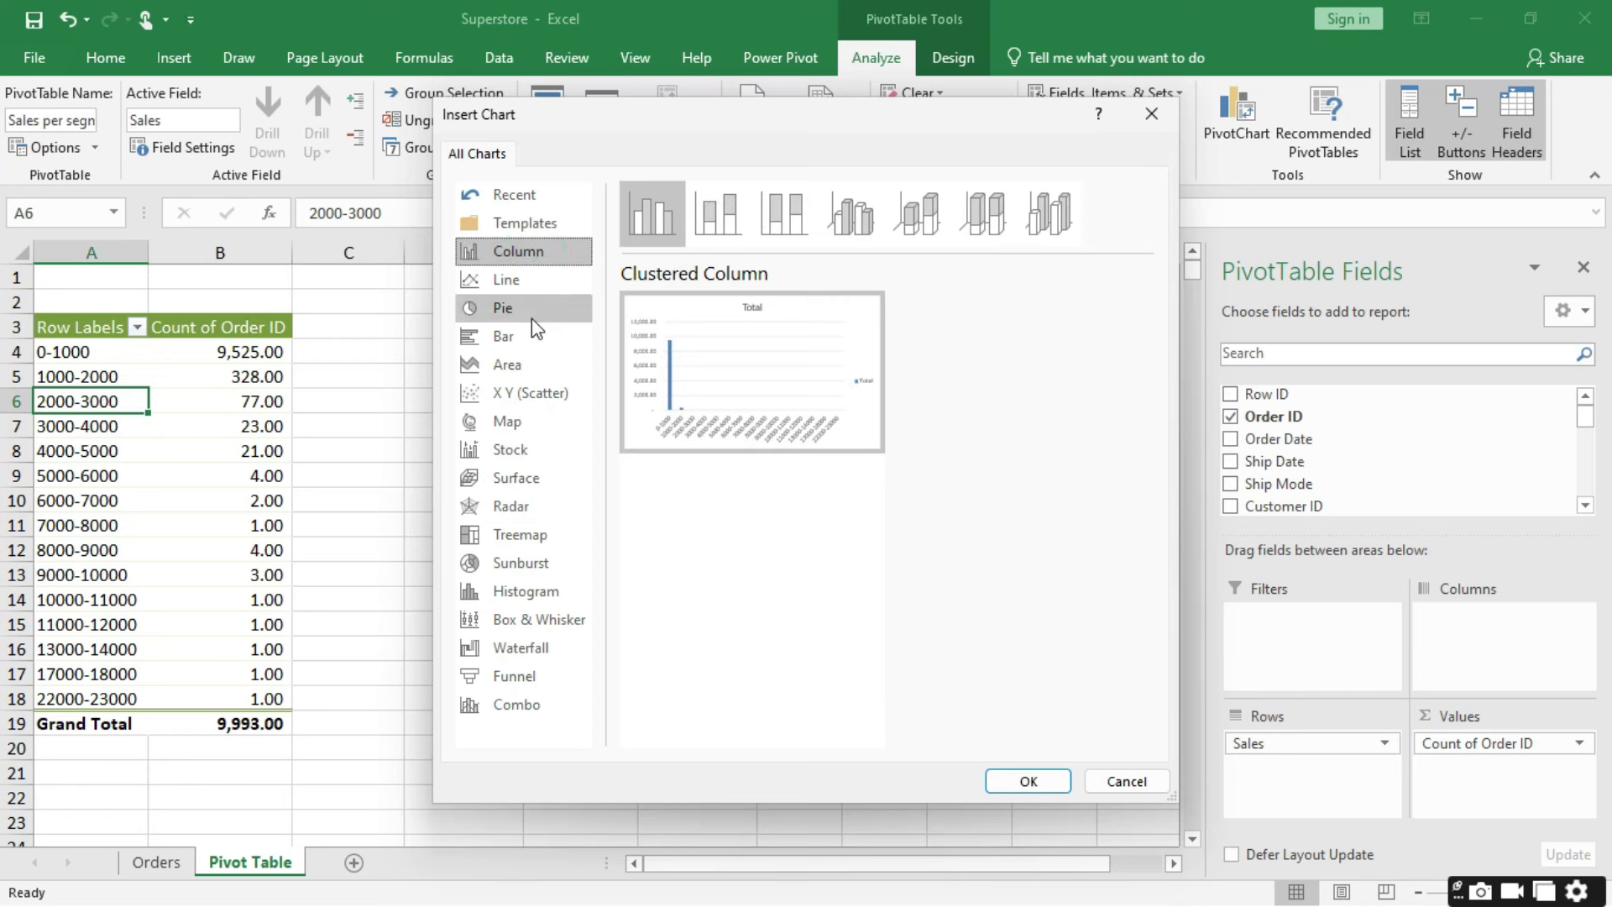
click(510, 336)
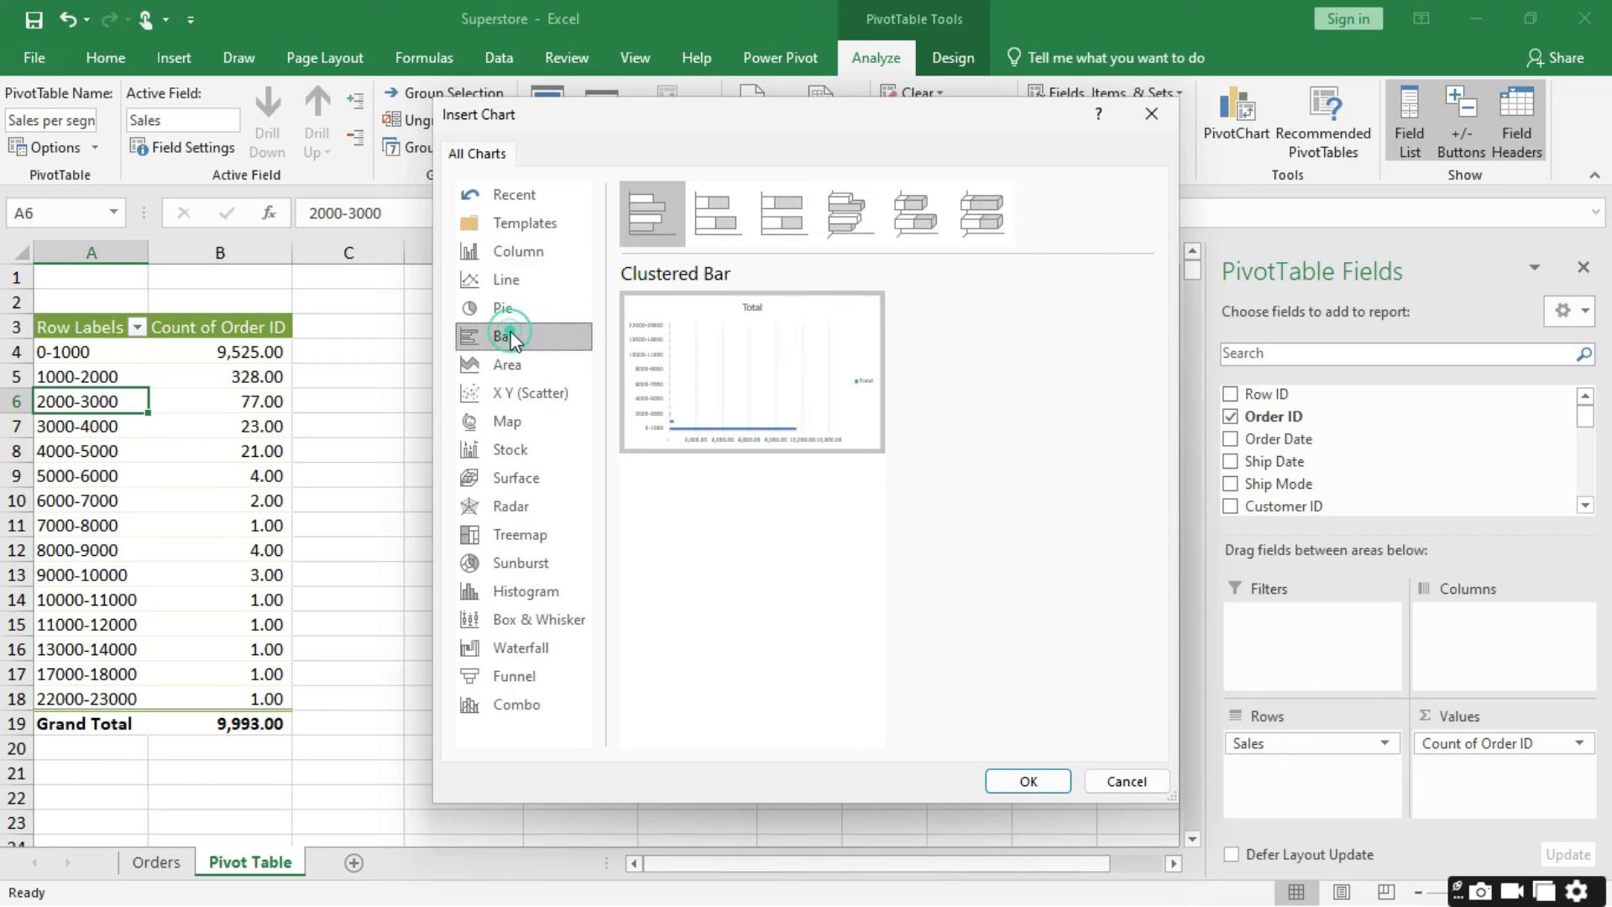
click(520, 254)
click(1028, 781)
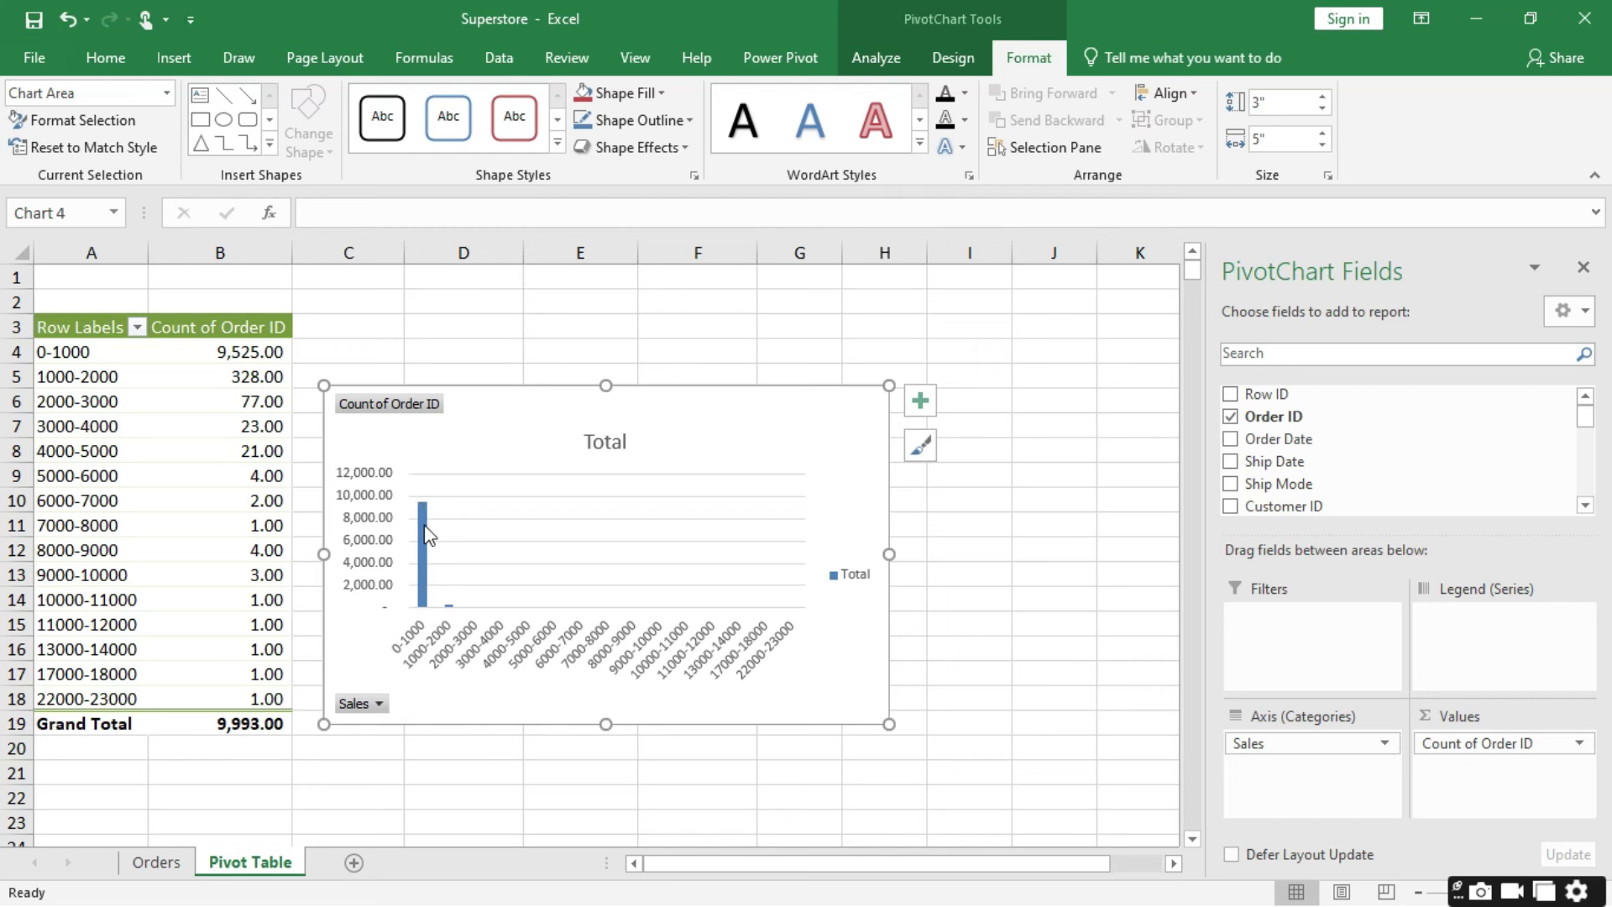
Step: Check the columns of the order count chart and delete the chart
mouse_move(425, 561)
click(749, 397)
key(Delete)
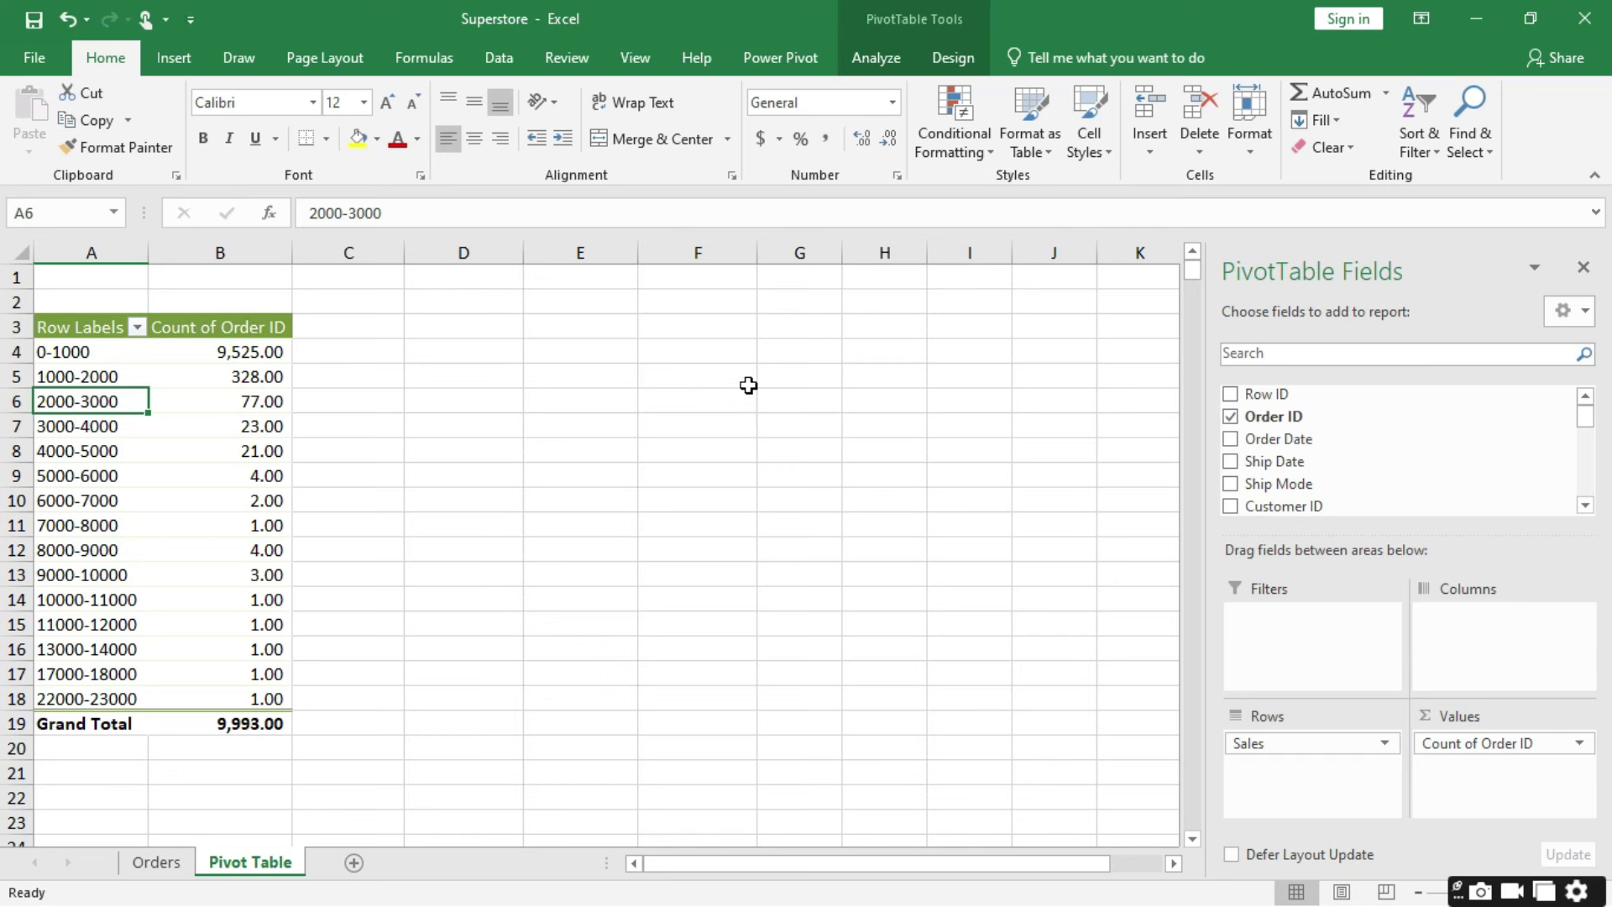
Step: Try to insert a histogram PivotChart of the order counts by sales range
click(878, 60)
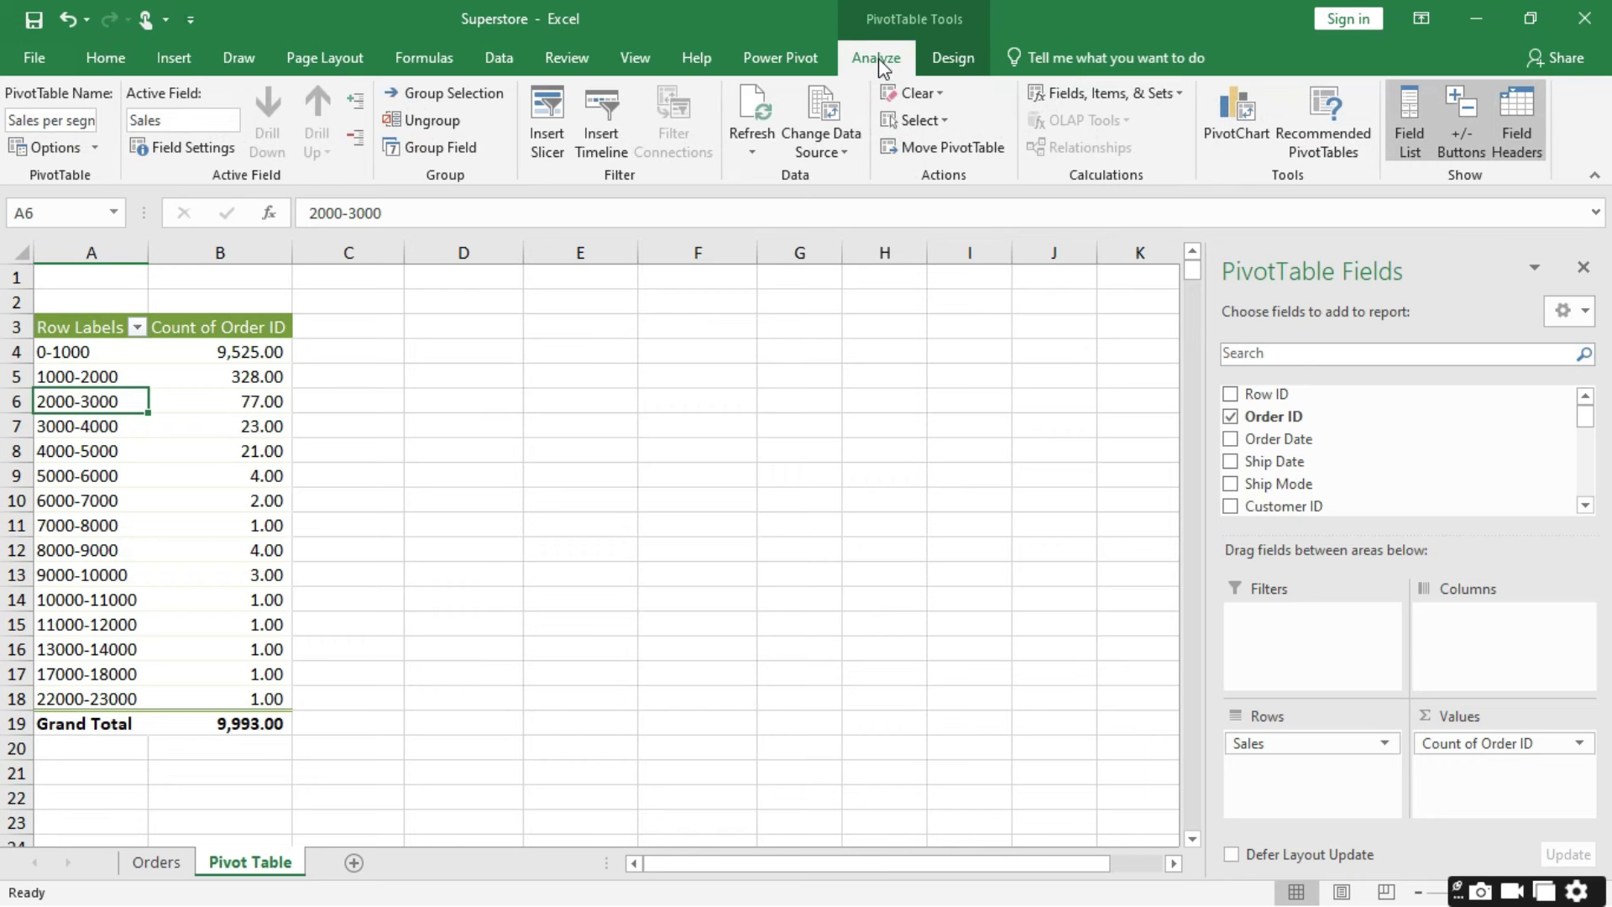
click(1237, 113)
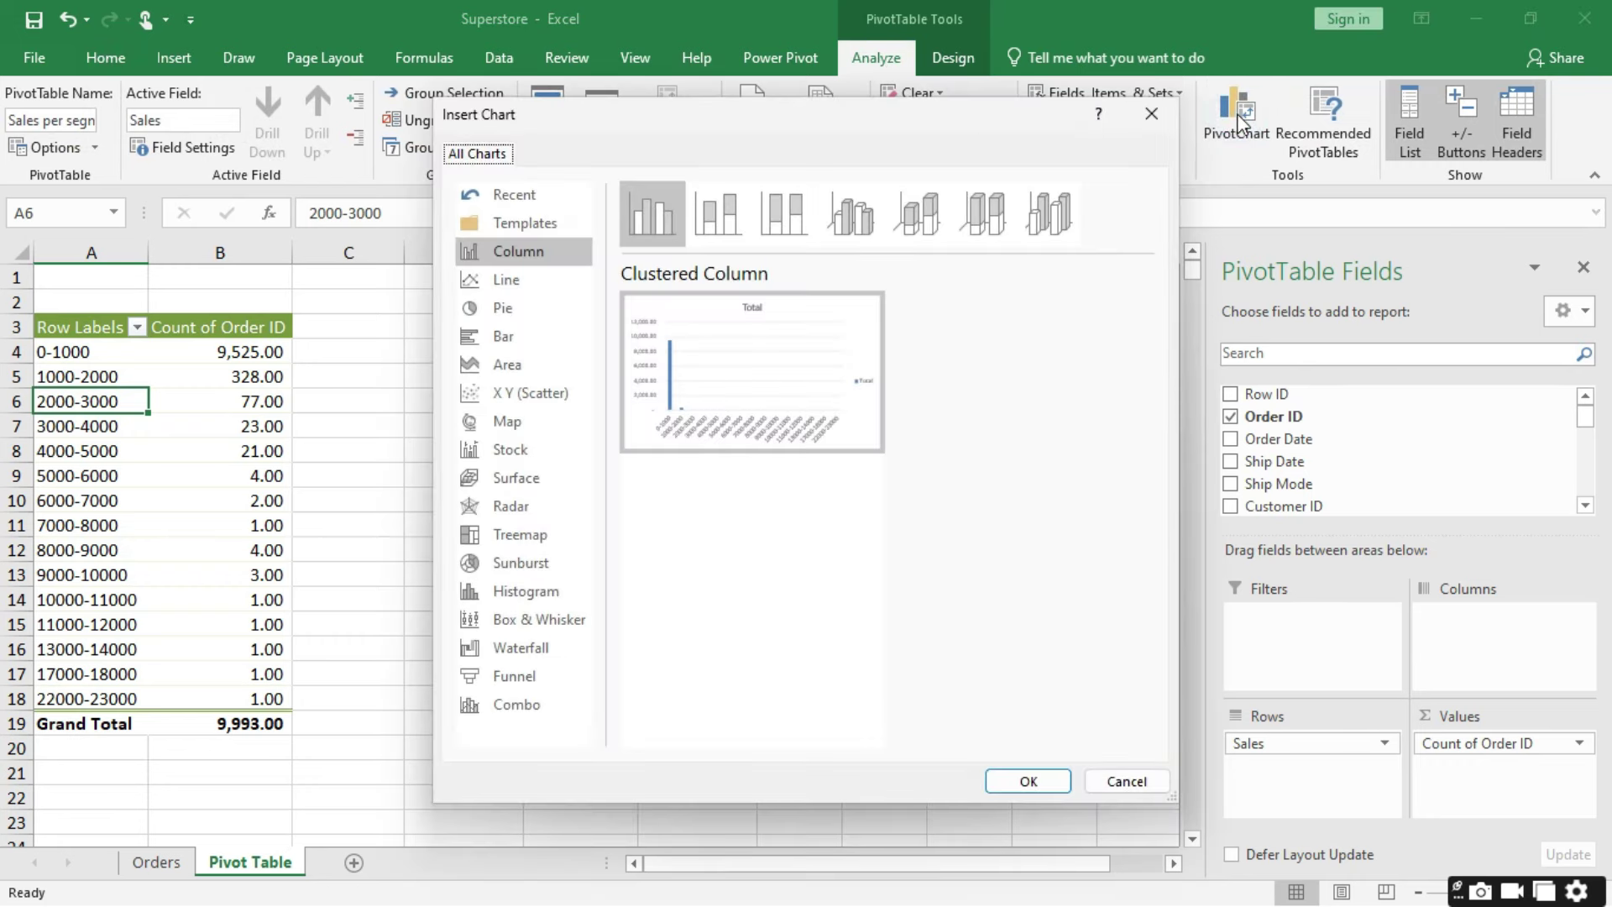
click(544, 596)
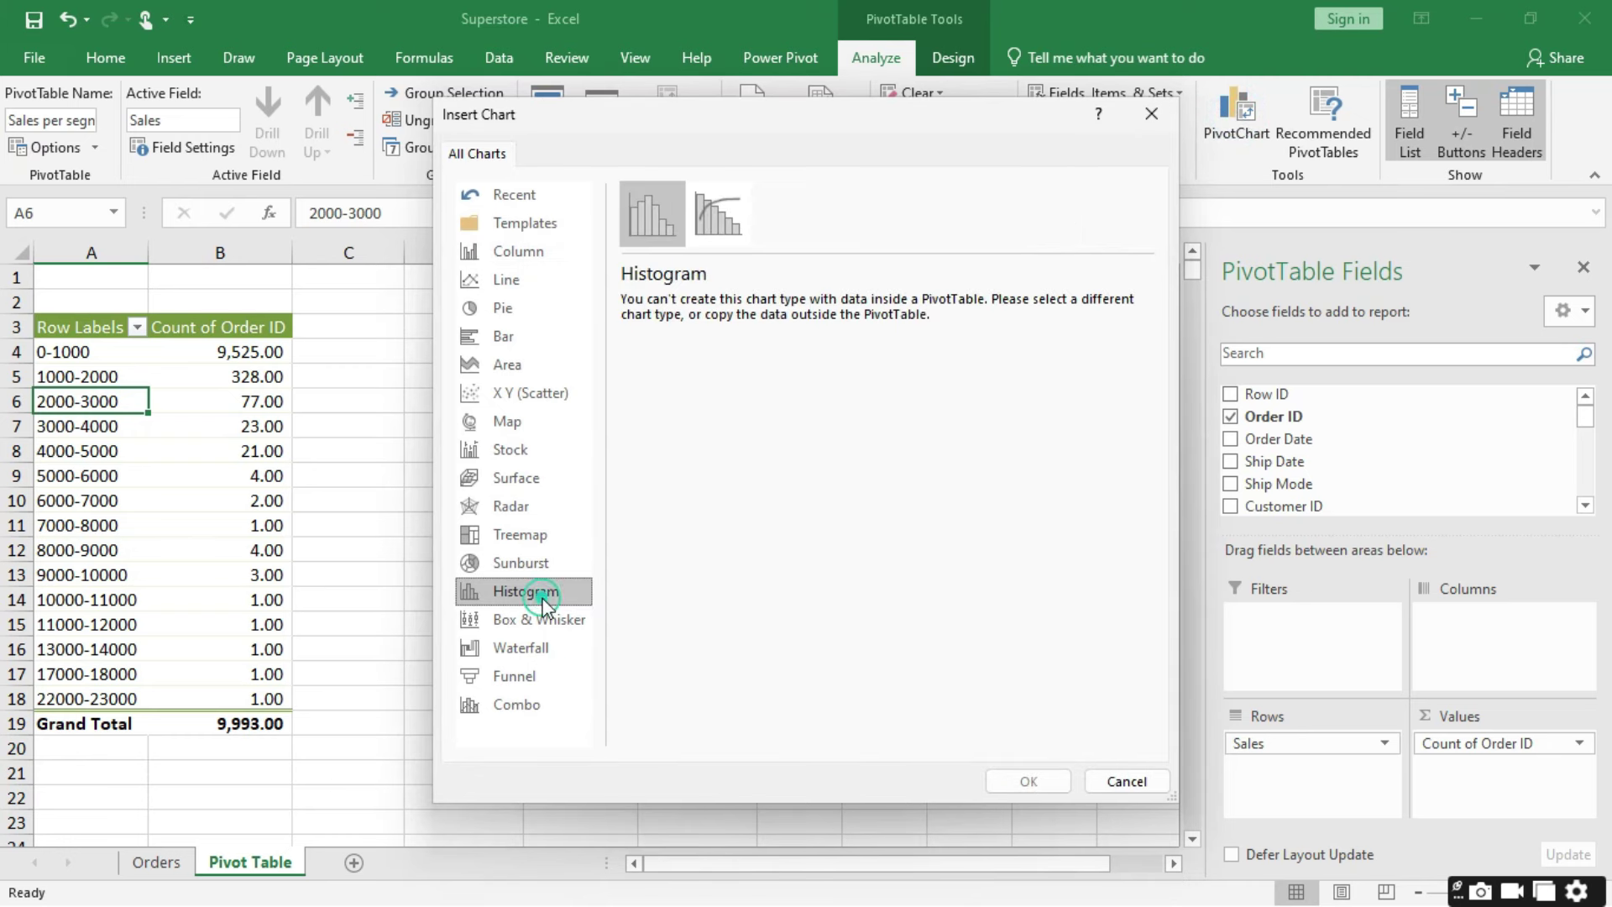
click(1151, 109)
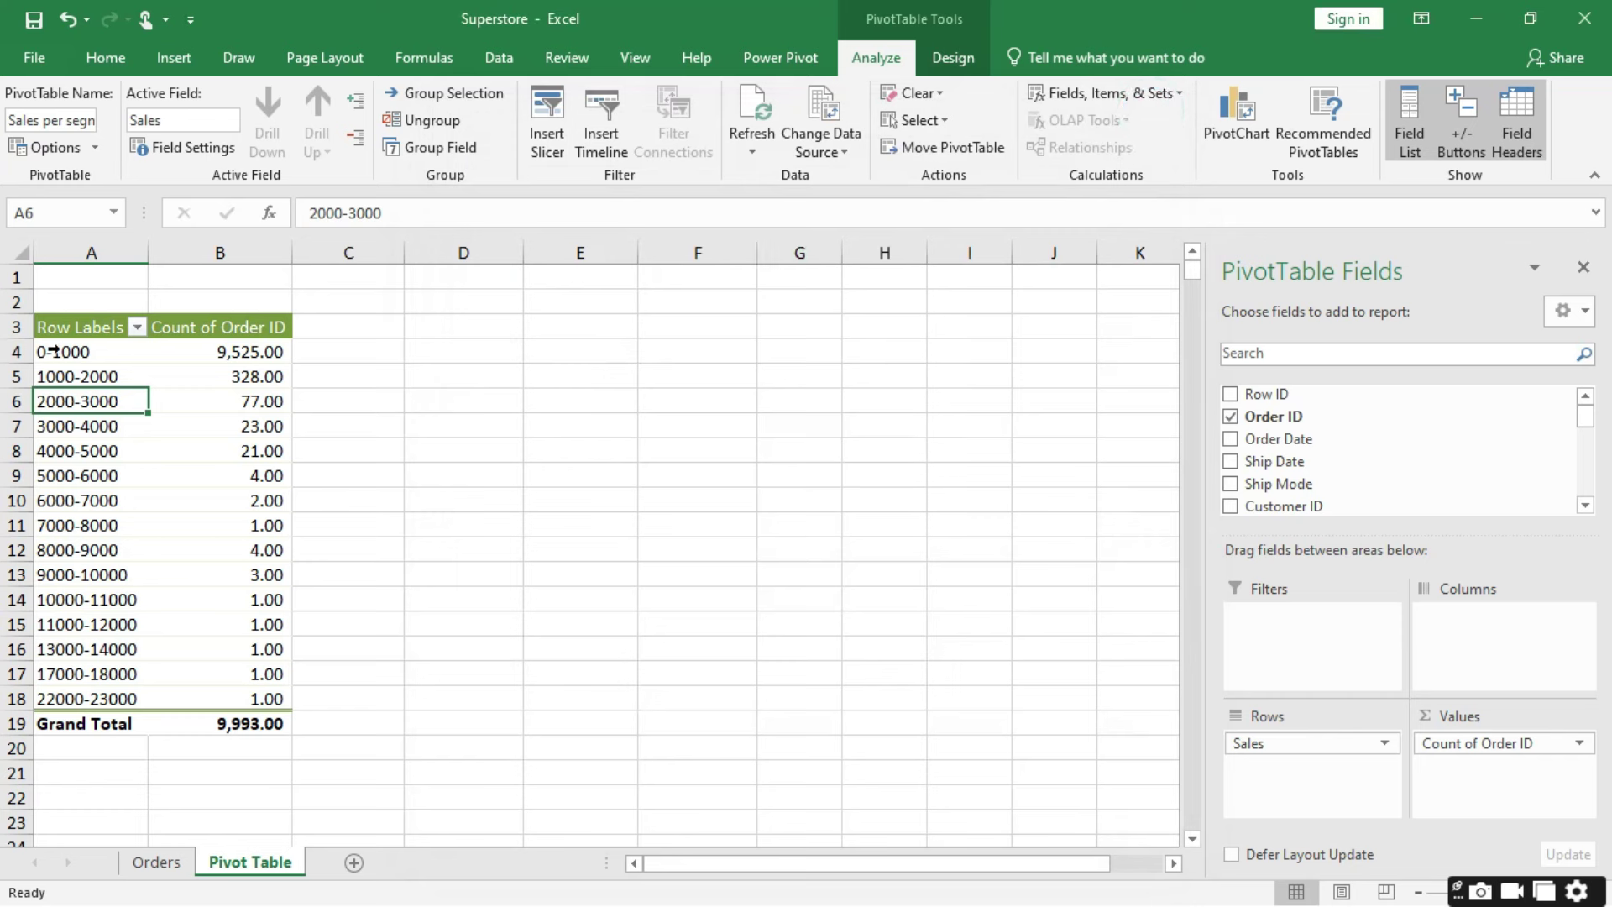
Step: Copy the sales ranges and their order counts, without the grand total, from the pivot table to cell D4
drag(89, 353, 254, 704)
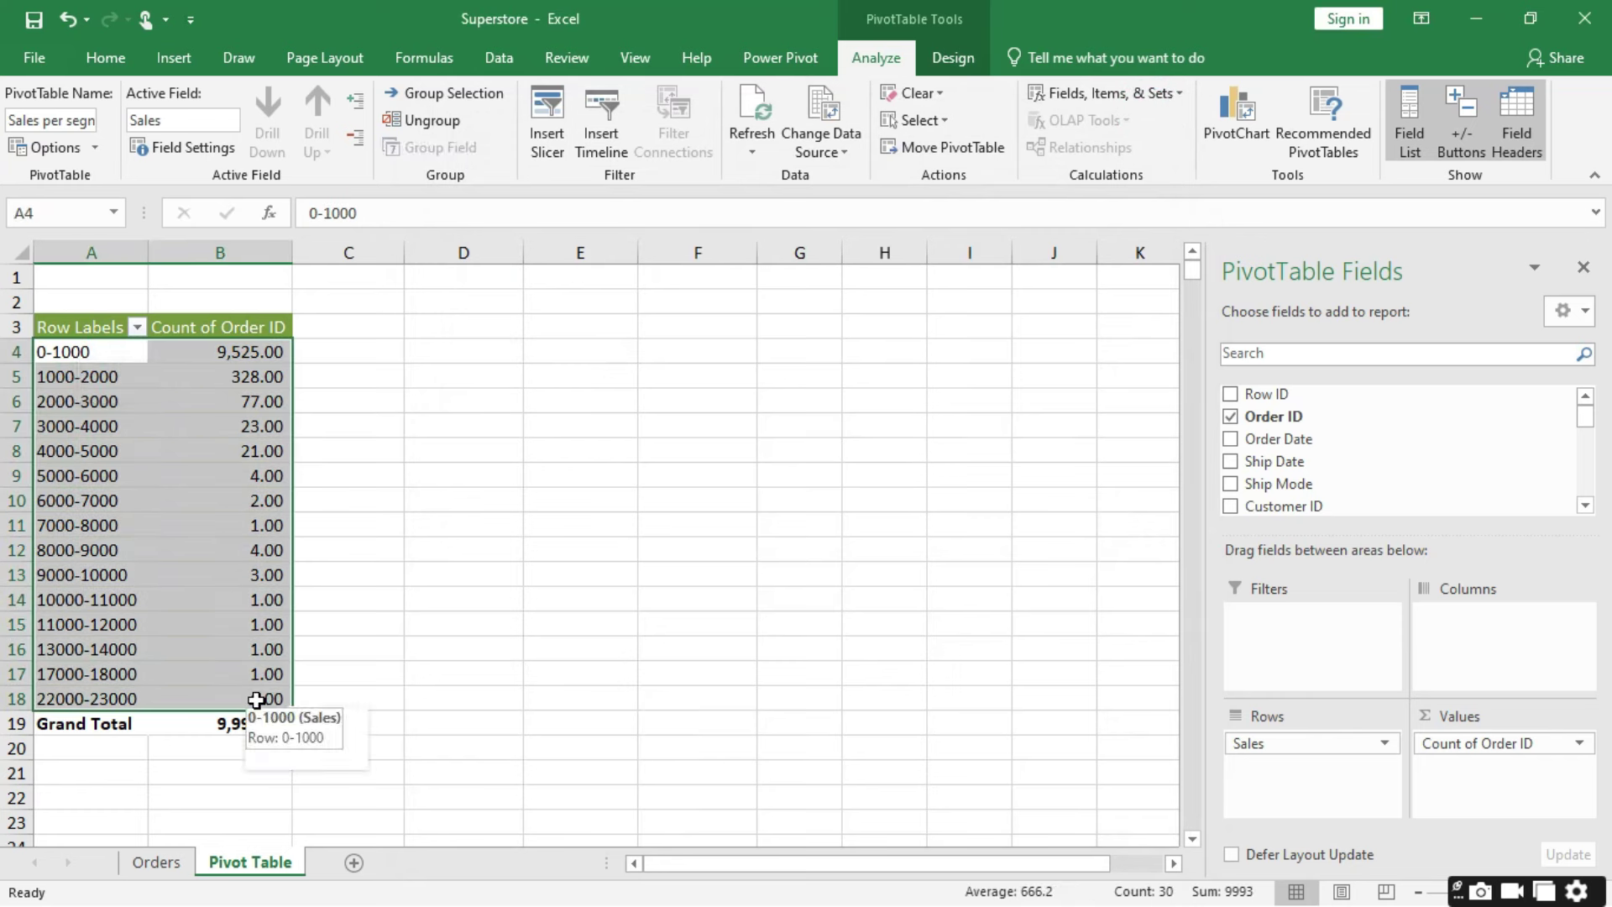
key(ctrl+c)
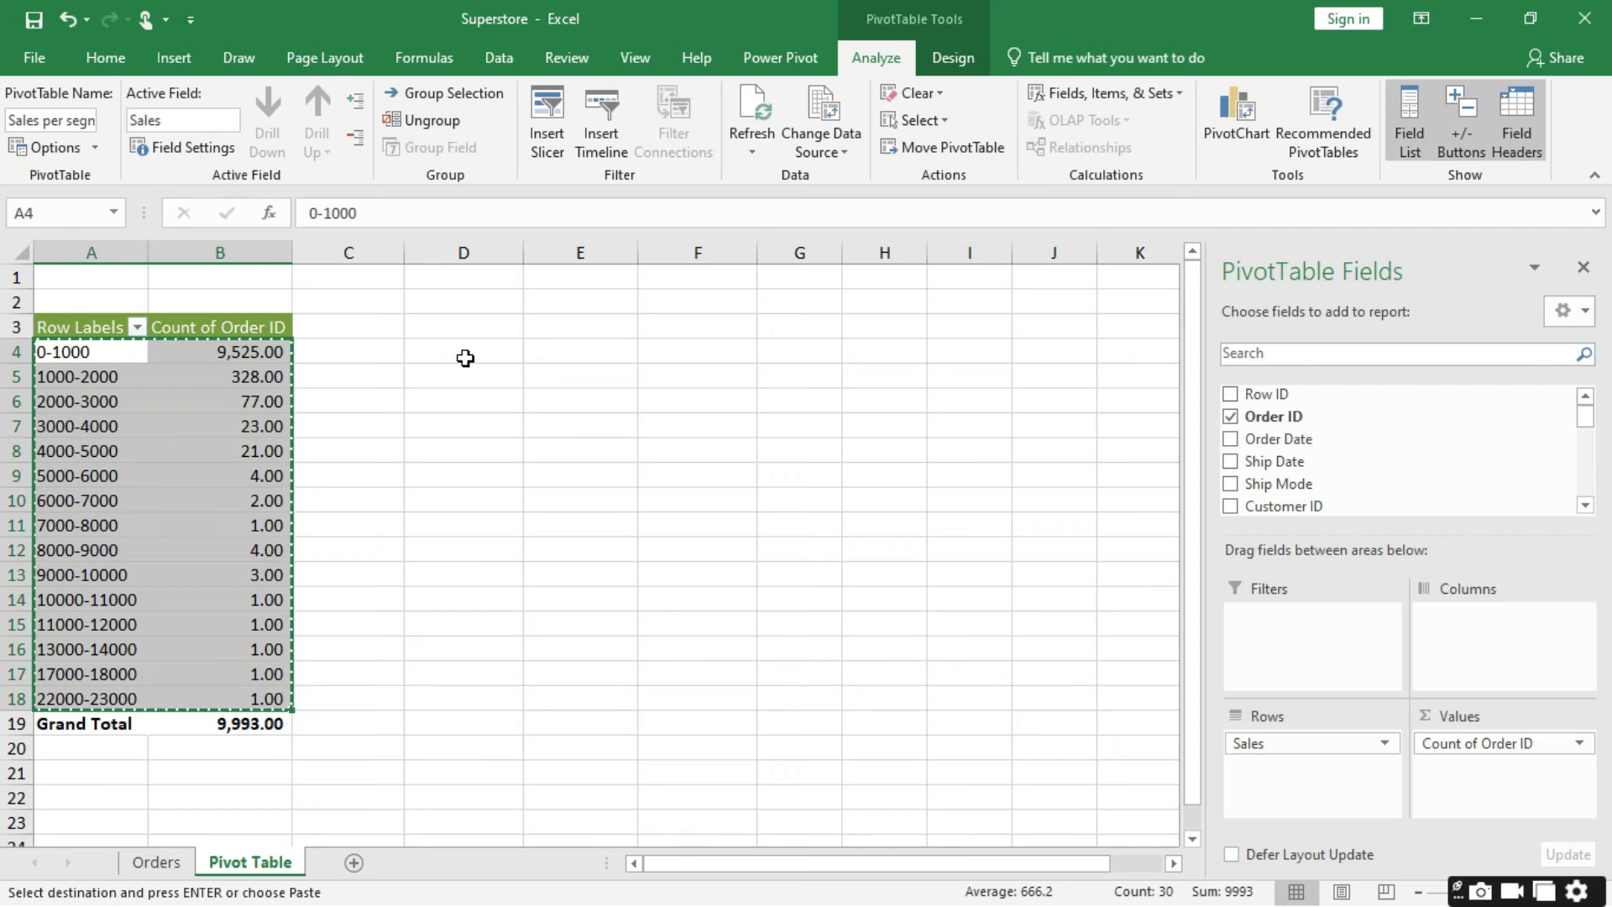
click(465, 360)
key(ctrl+v)
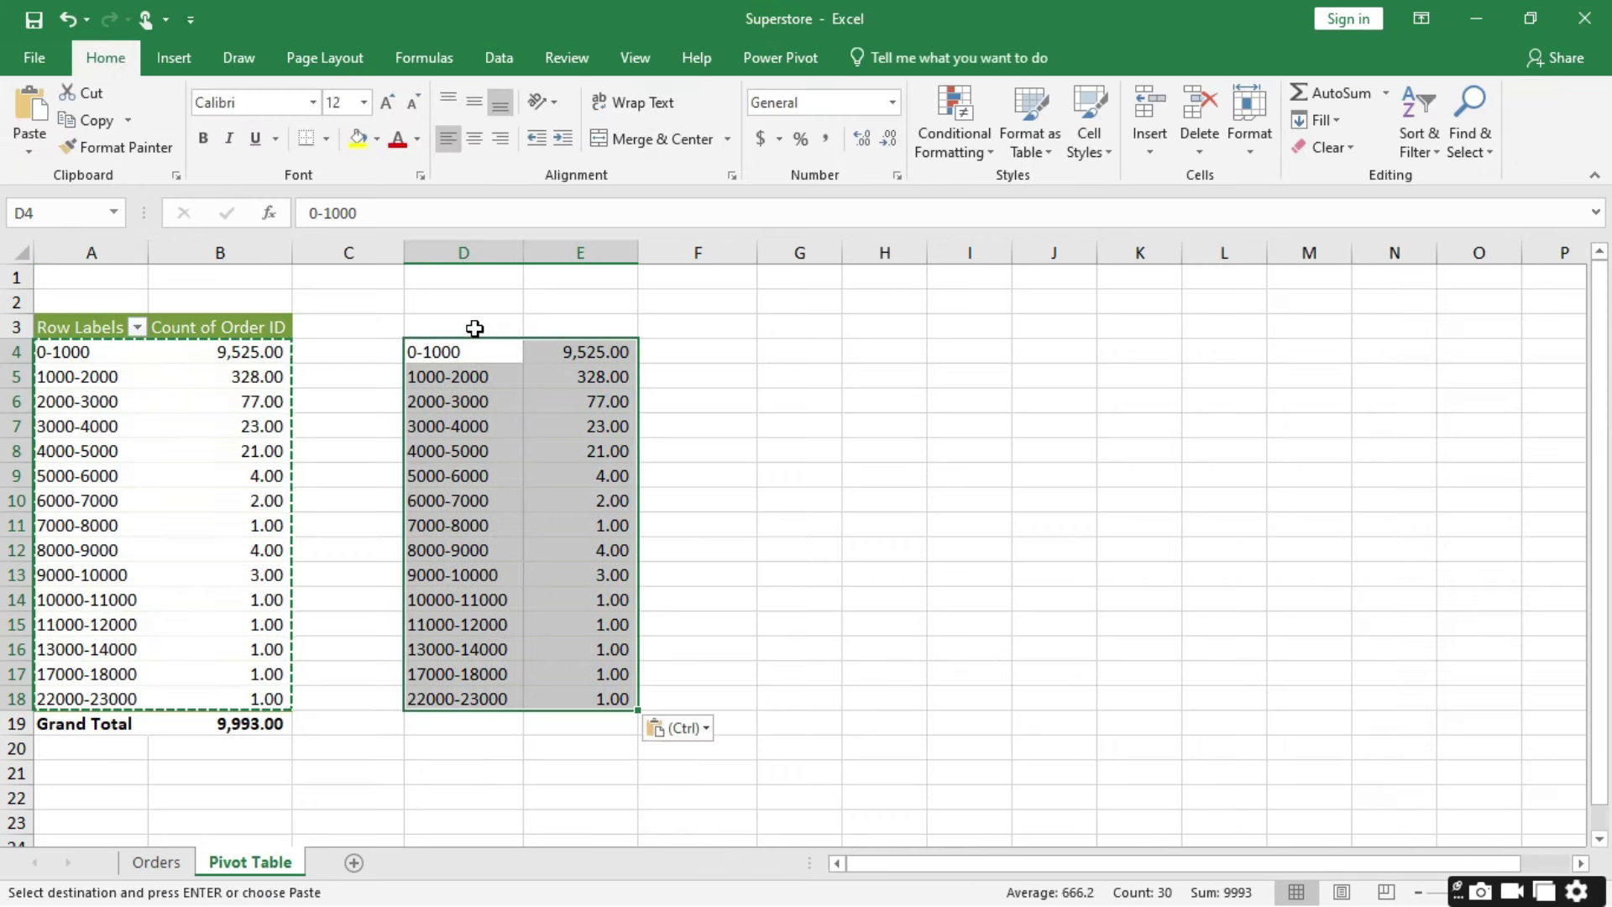
Step: Add the headings Range in D3 and Count in E3 above the copied data
click(475, 328)
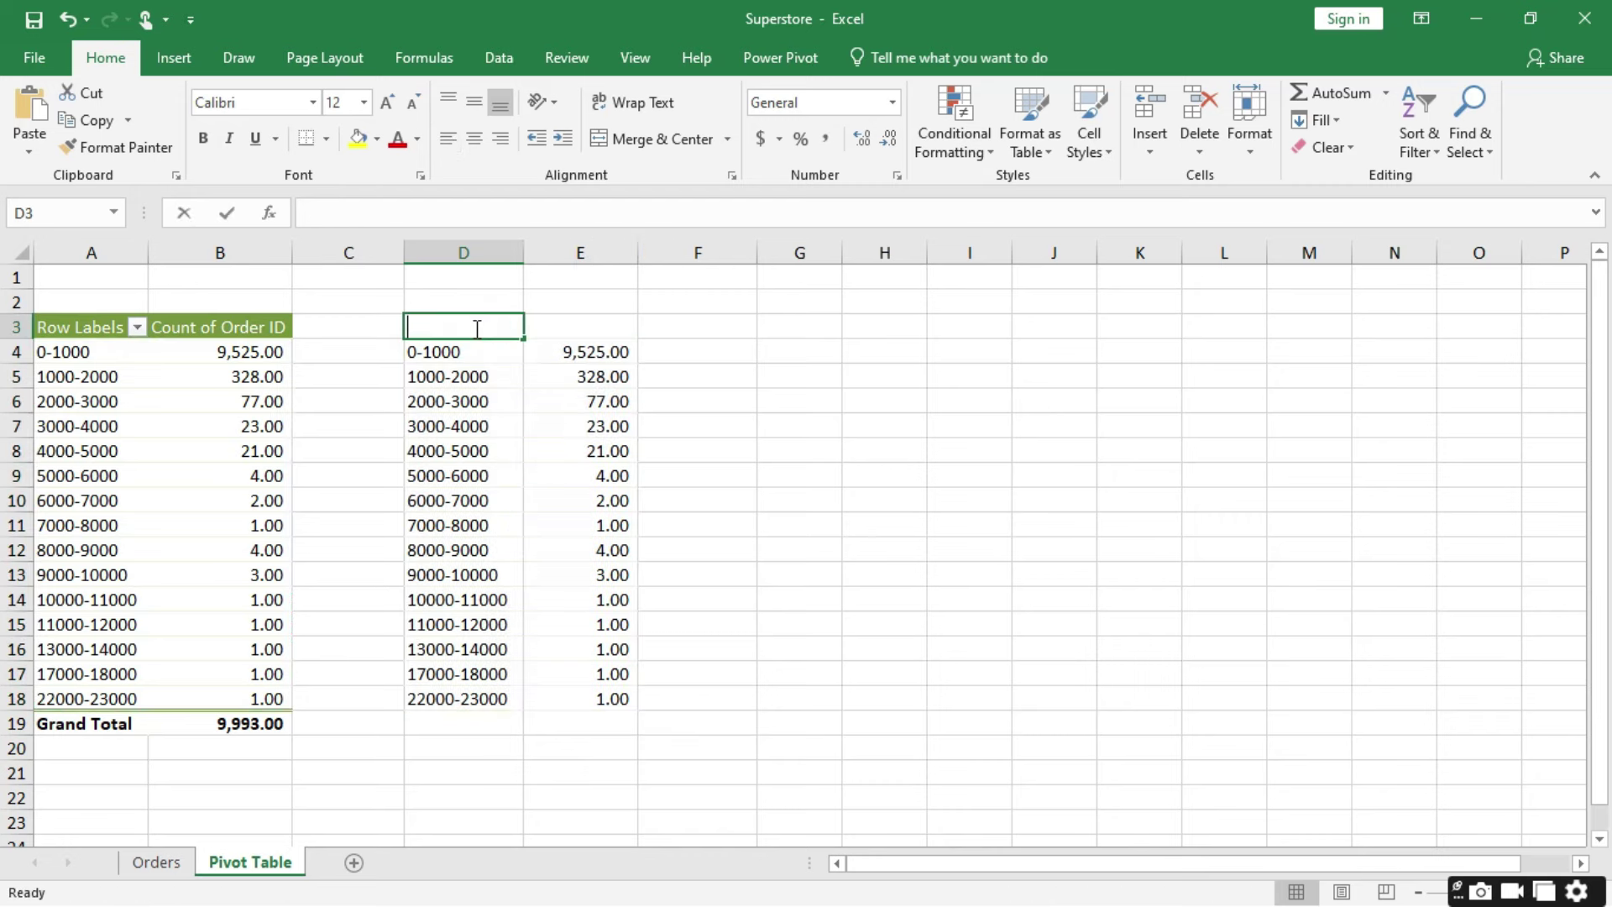
text(Range)
click(569, 324)
text(Count)
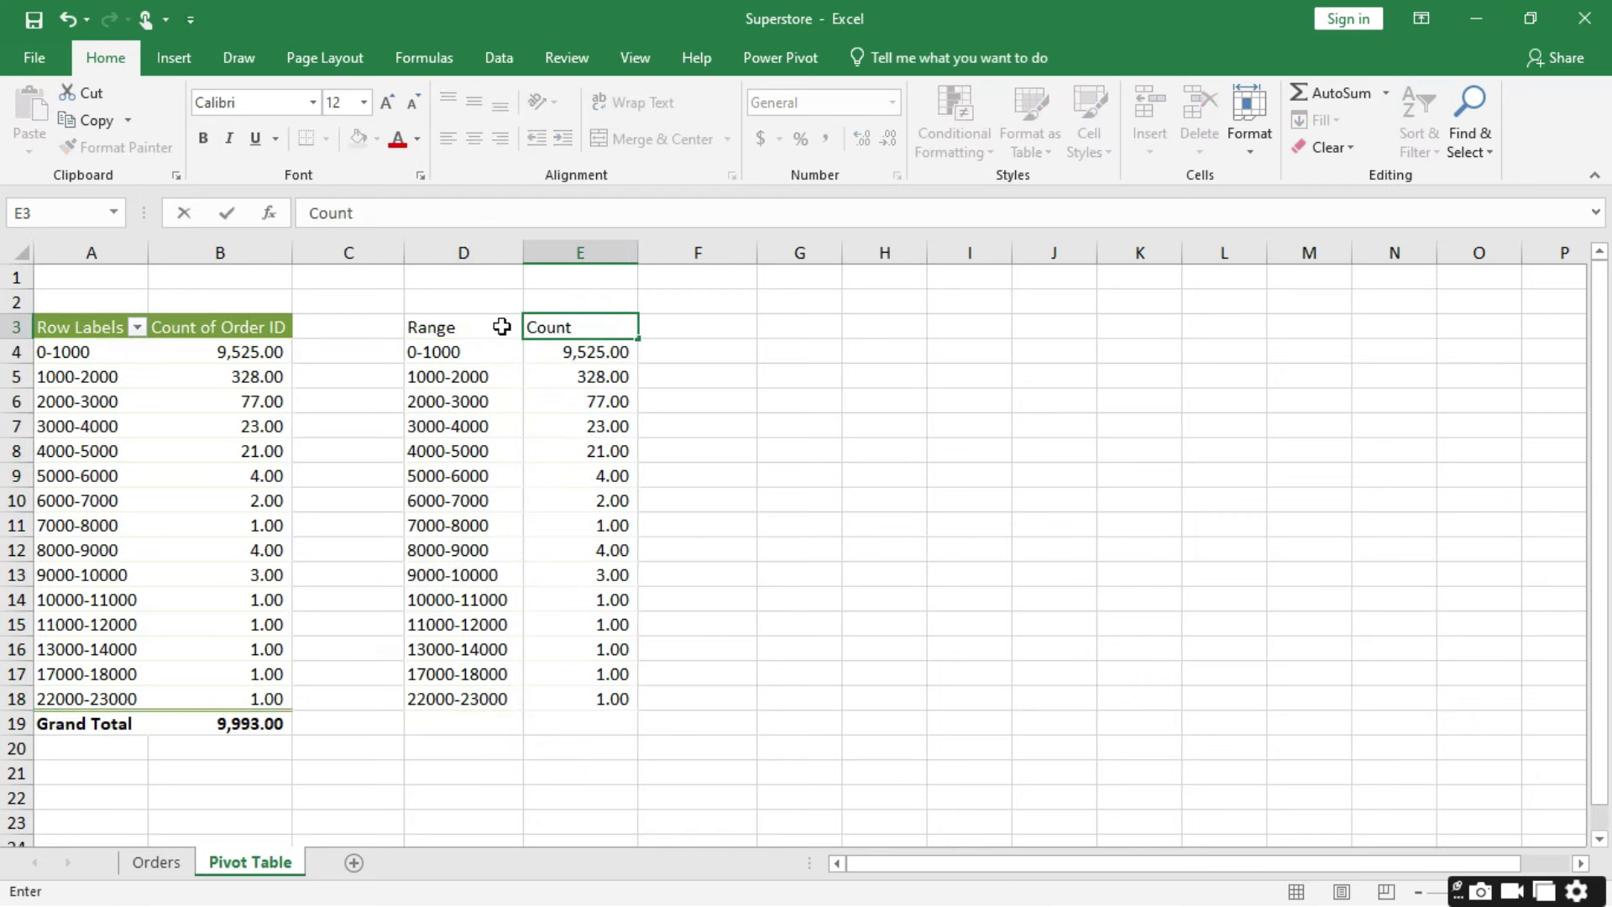
Step: Insert a histogram chart from the copied Range and Count data in D3:E18
drag(496, 328, 590, 690)
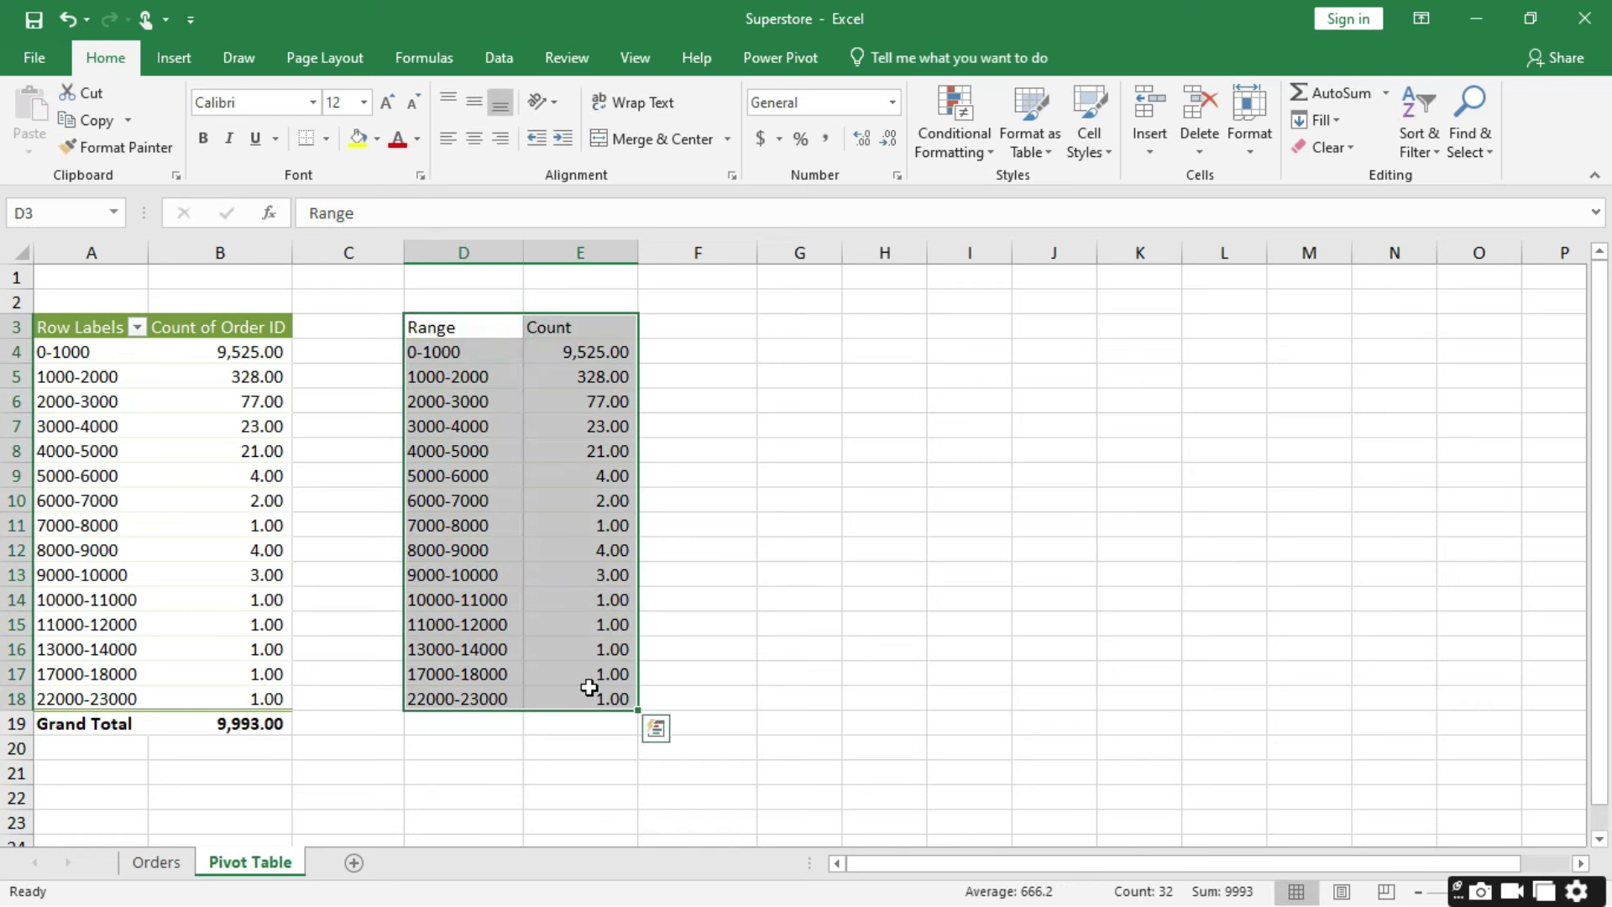
click(174, 59)
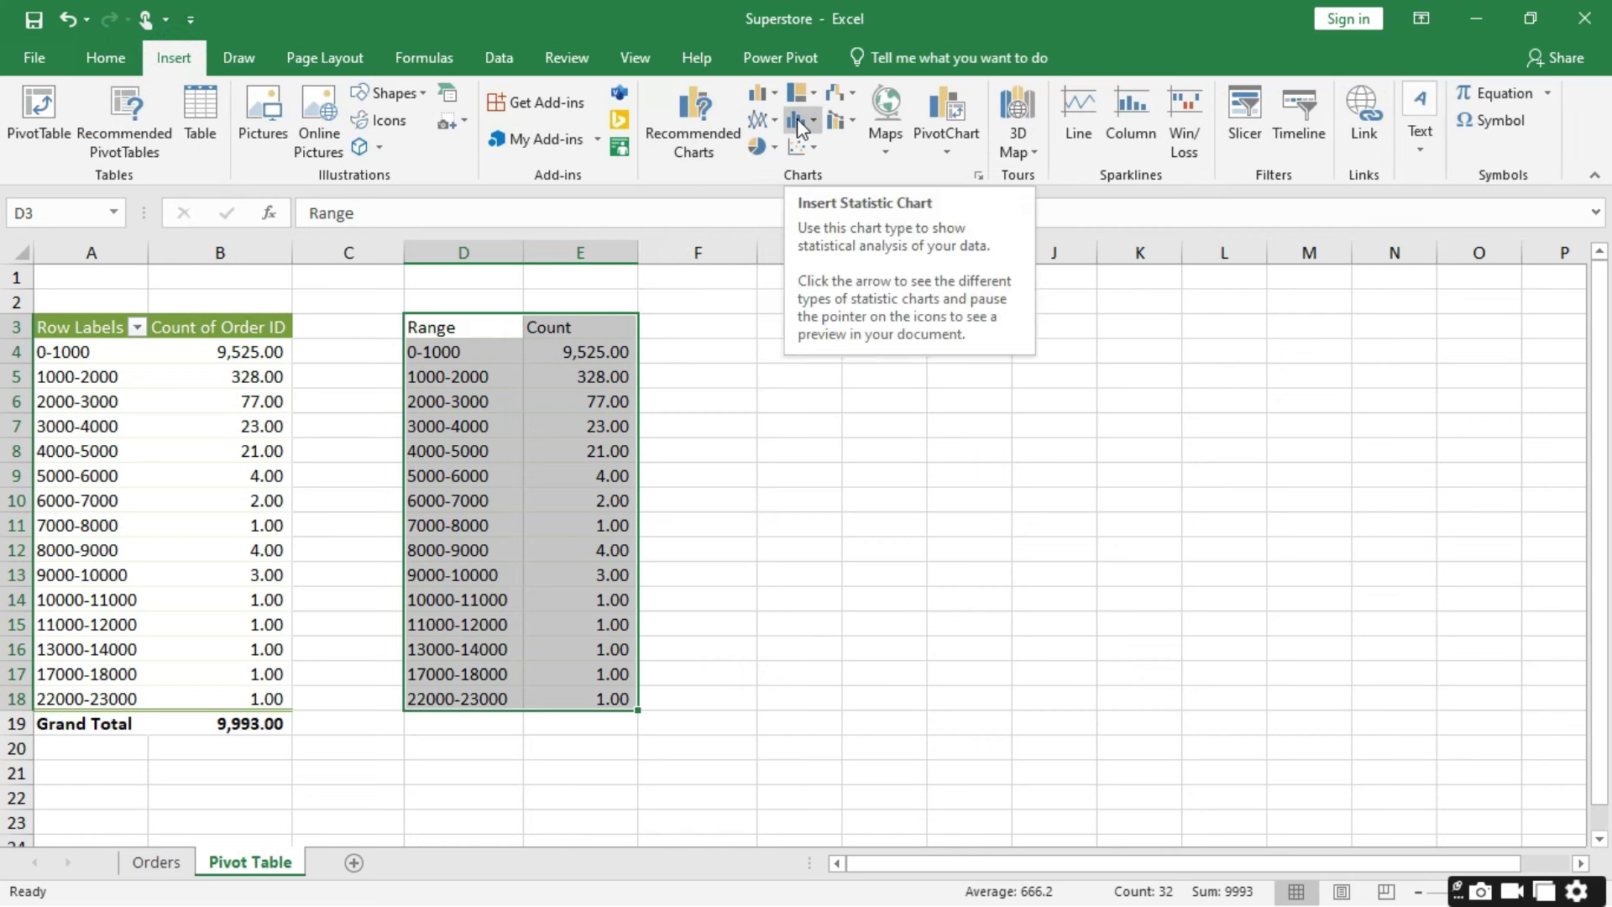
click(707, 119)
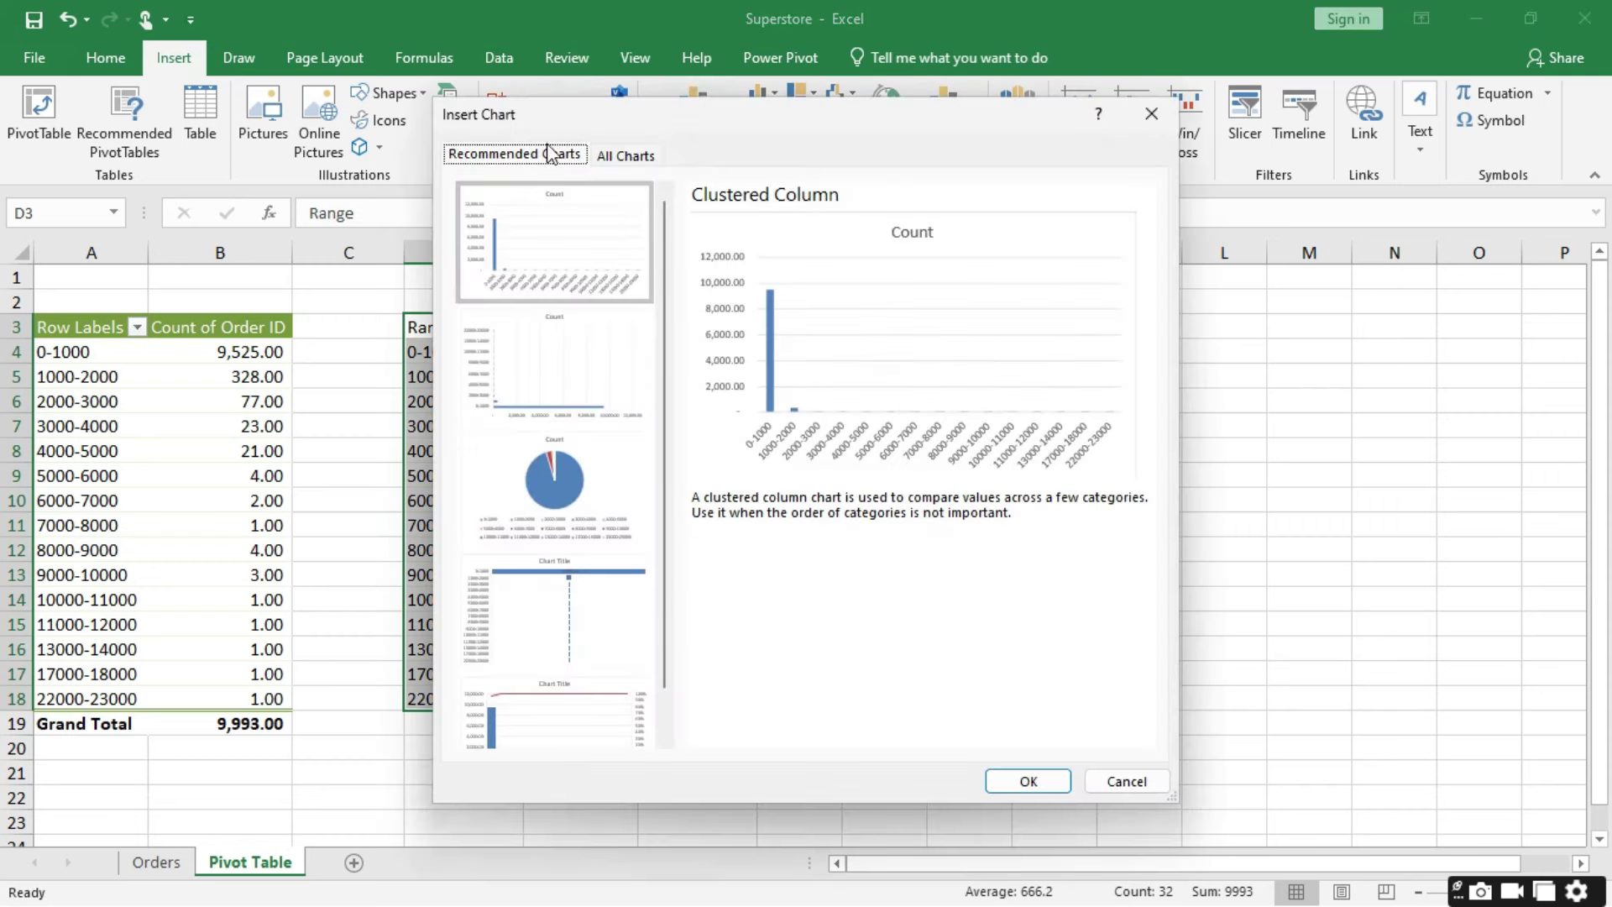
click(629, 160)
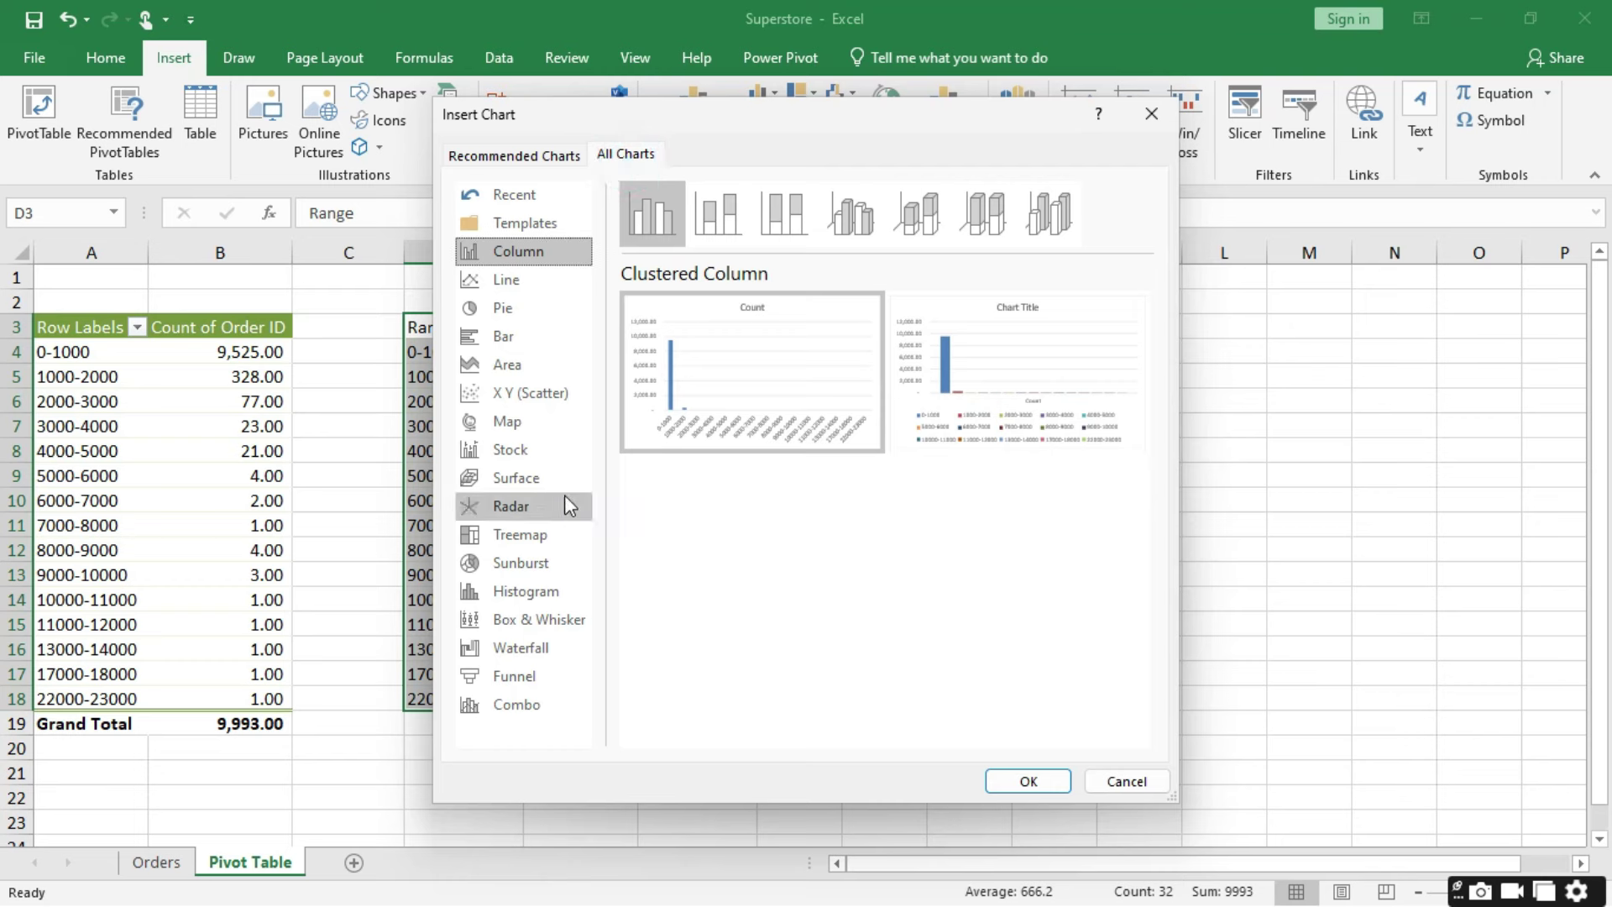
click(533, 591)
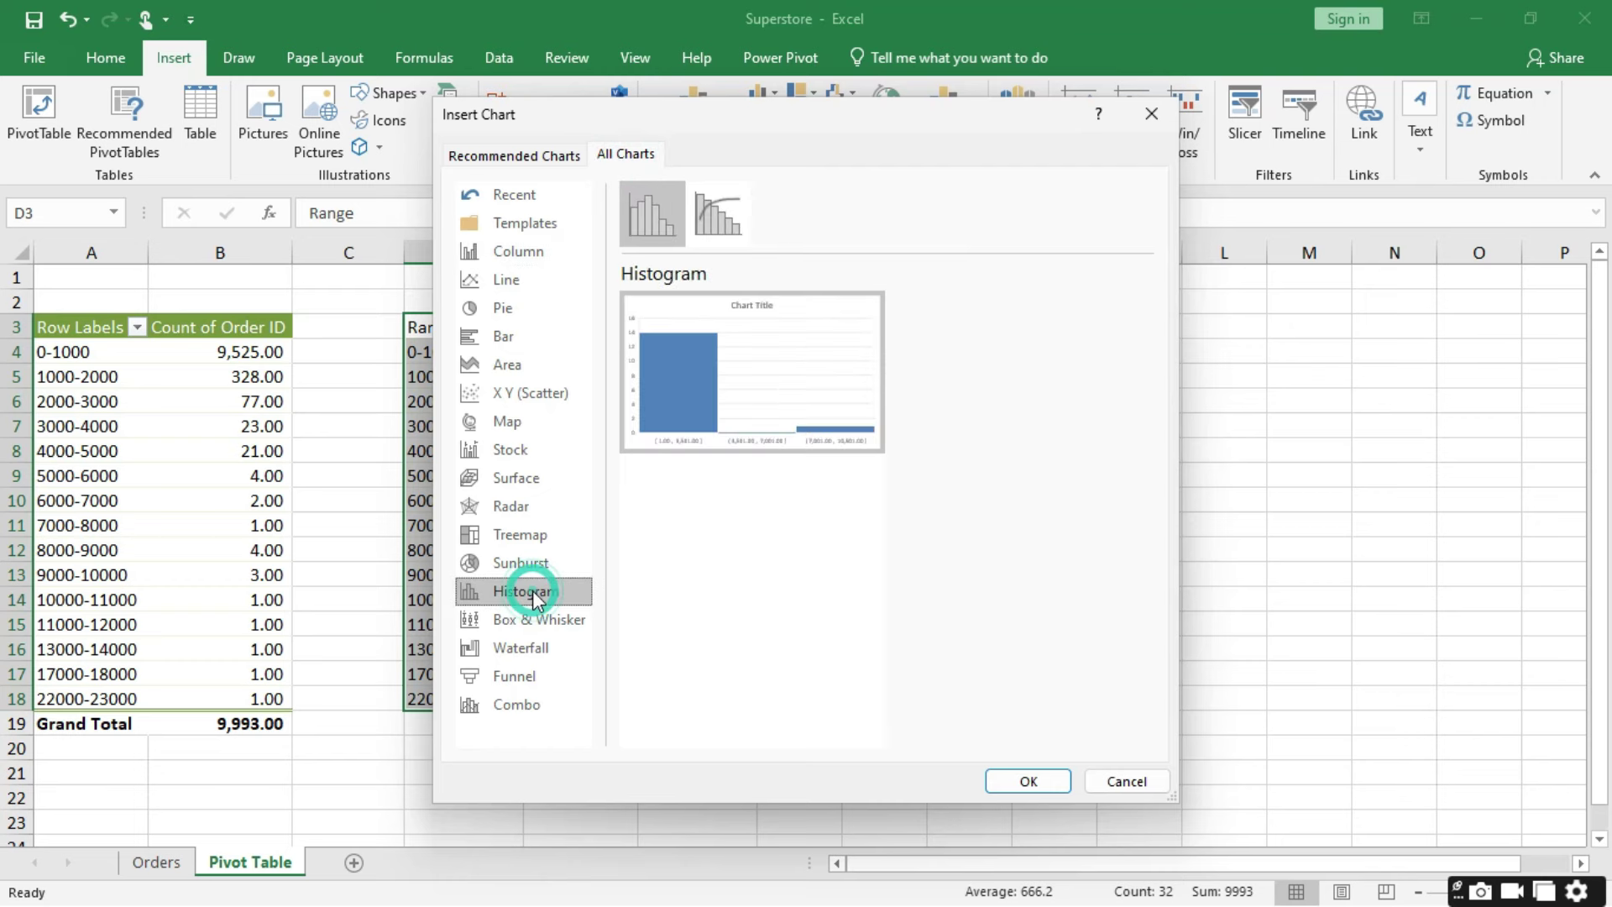
click(1035, 783)
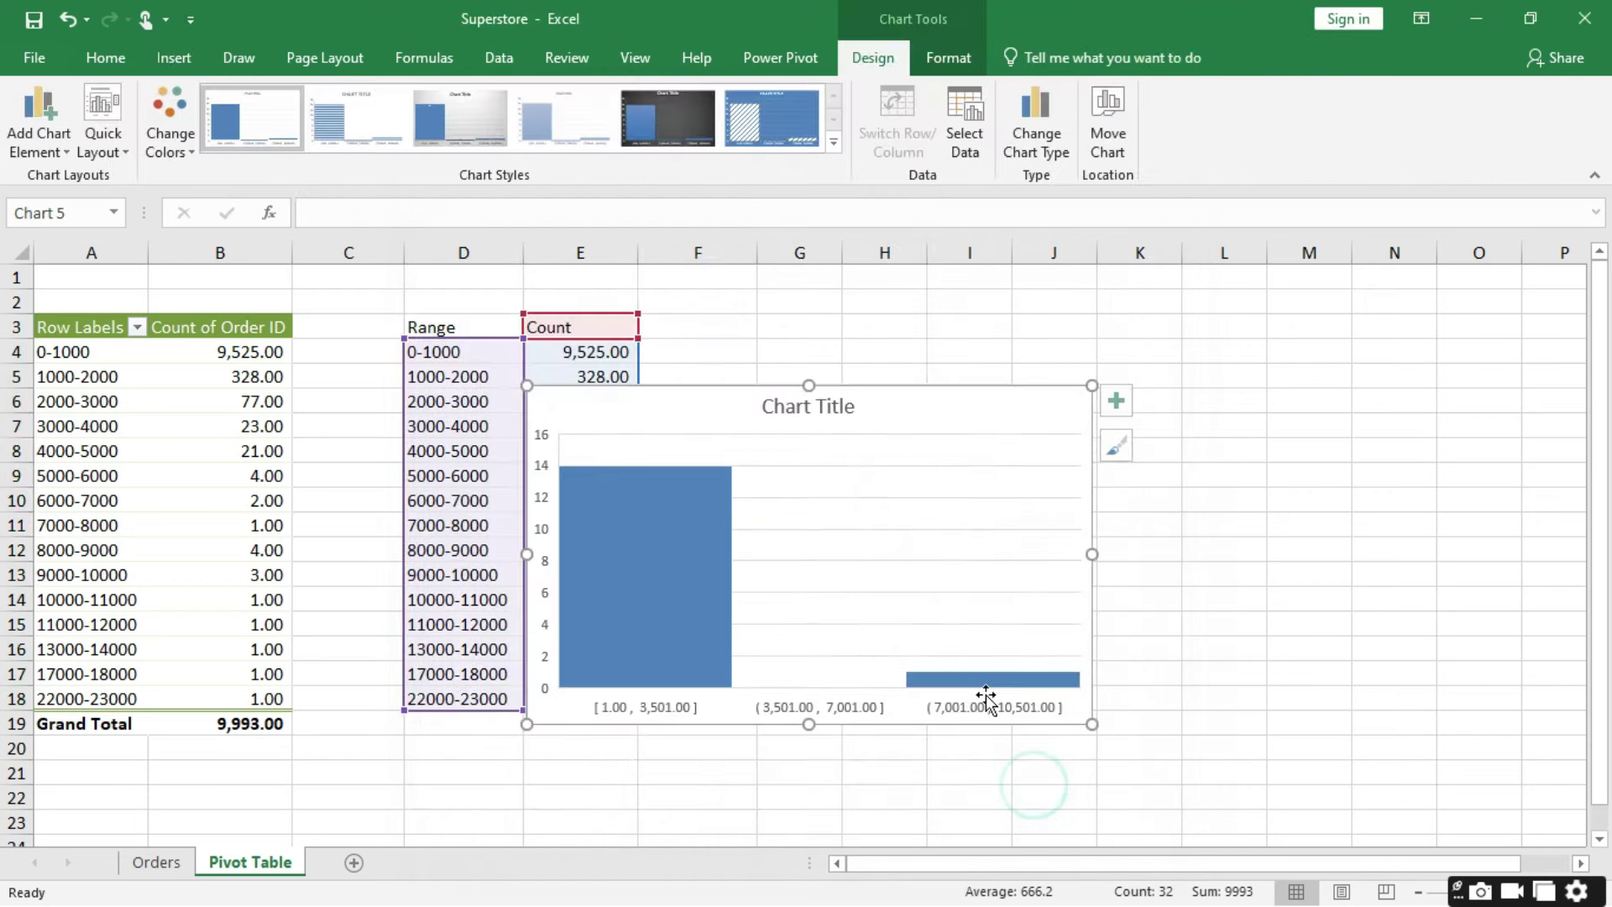
Step: Move the histogram clear of the copied data, check its bins and delete the chart
drag(939, 389, 1117, 327)
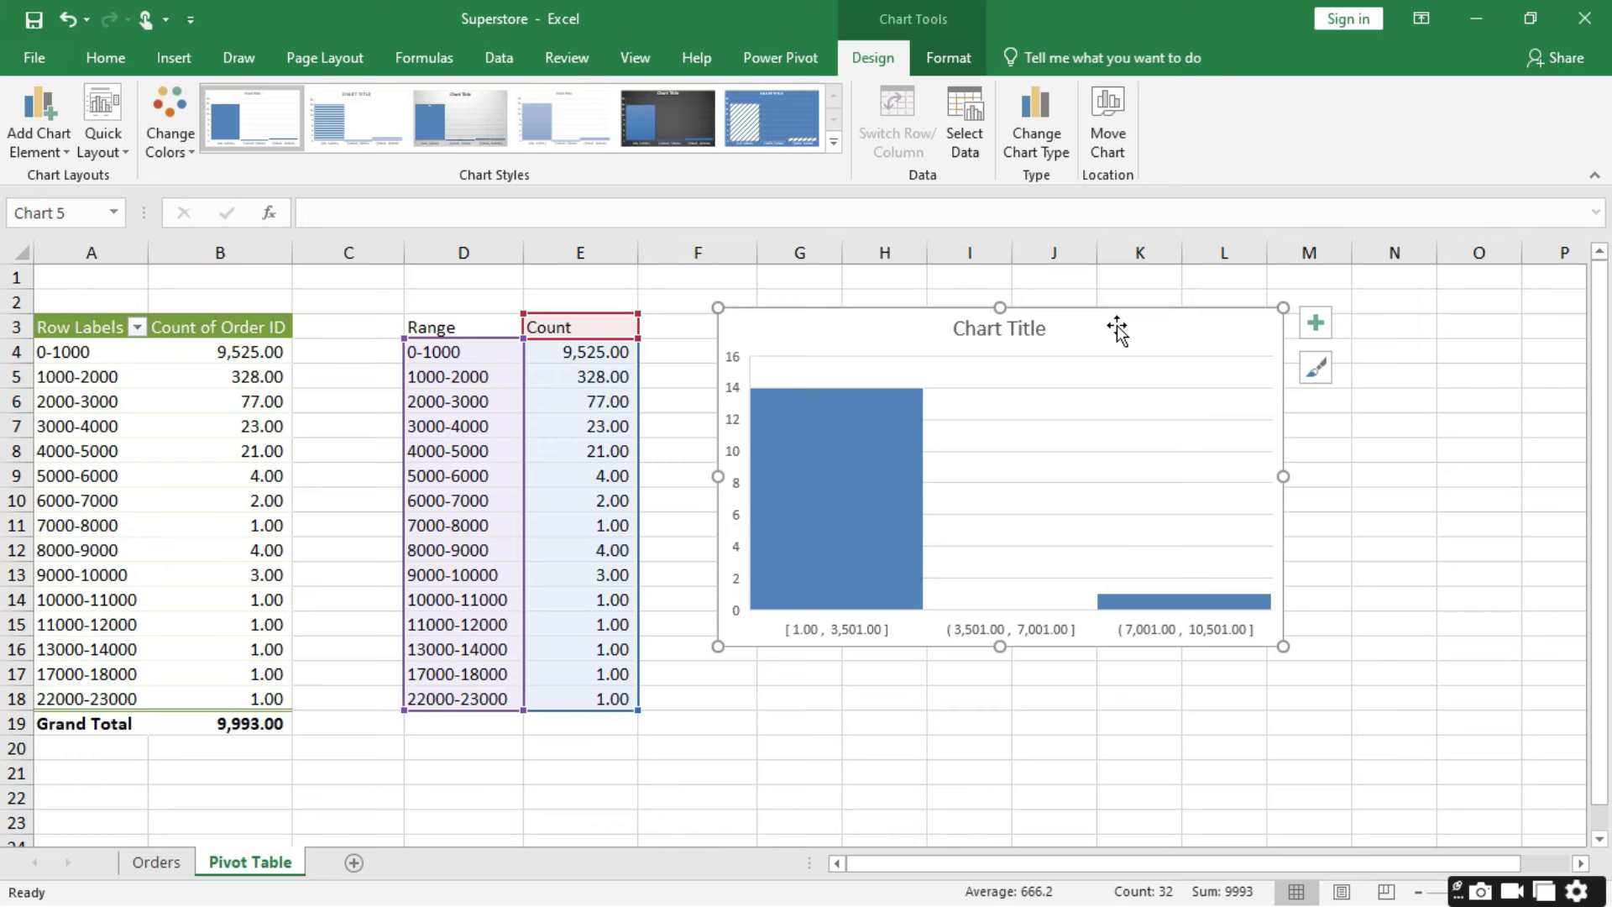
click(1112, 307)
key(Delete)
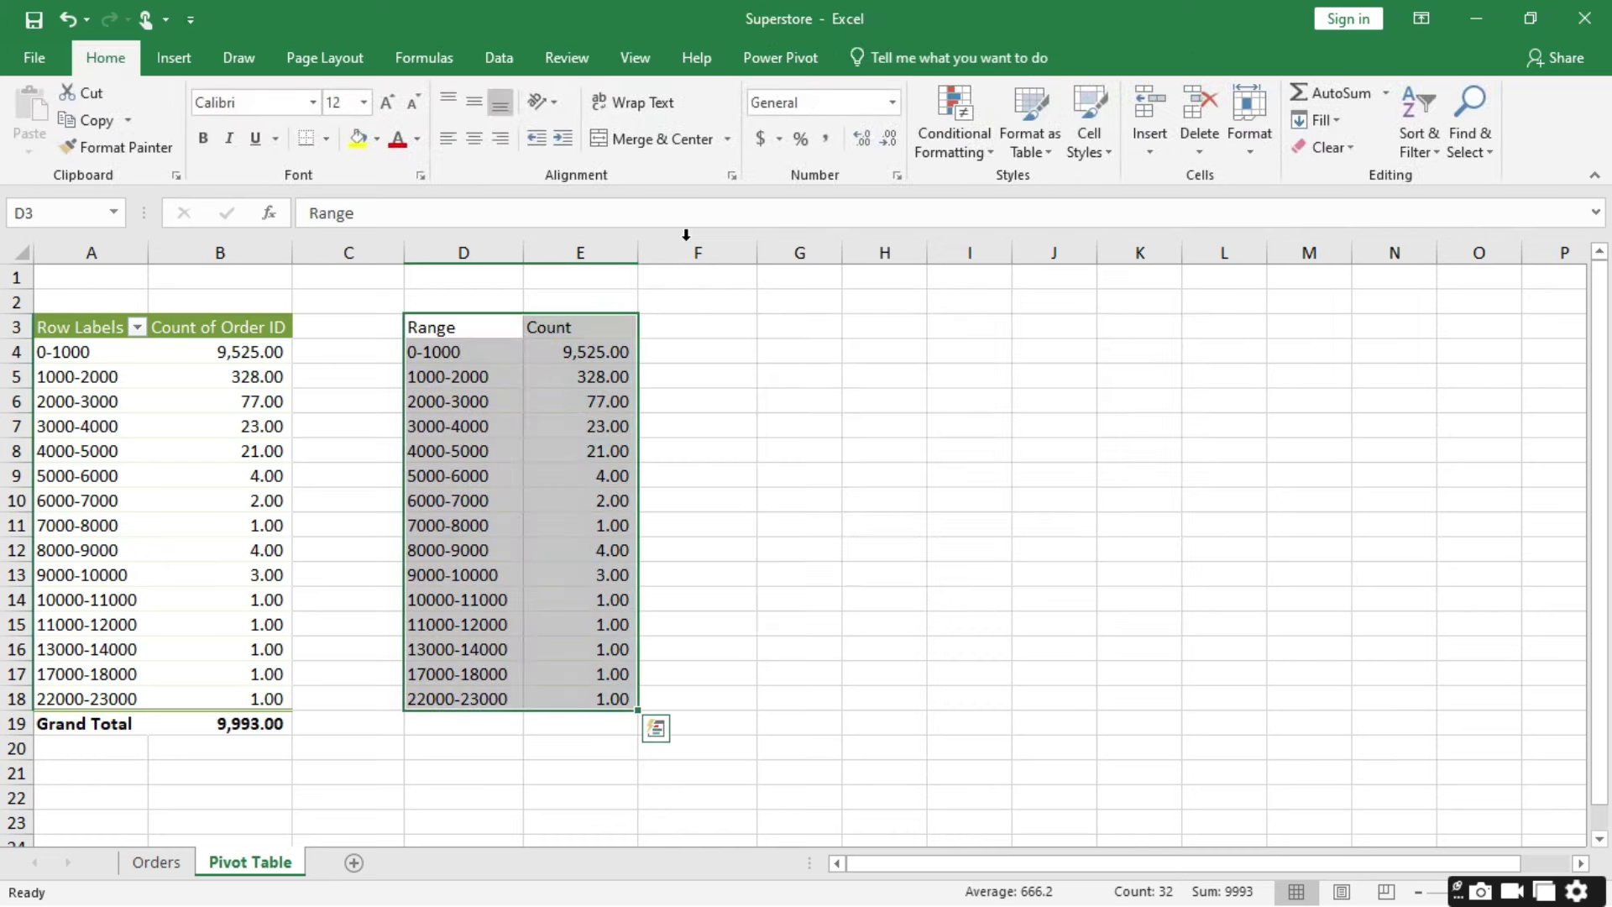
Step: Insert a clustered column chart of the copied Range and Count data, view its chart element options and delete the chart
click(173, 57)
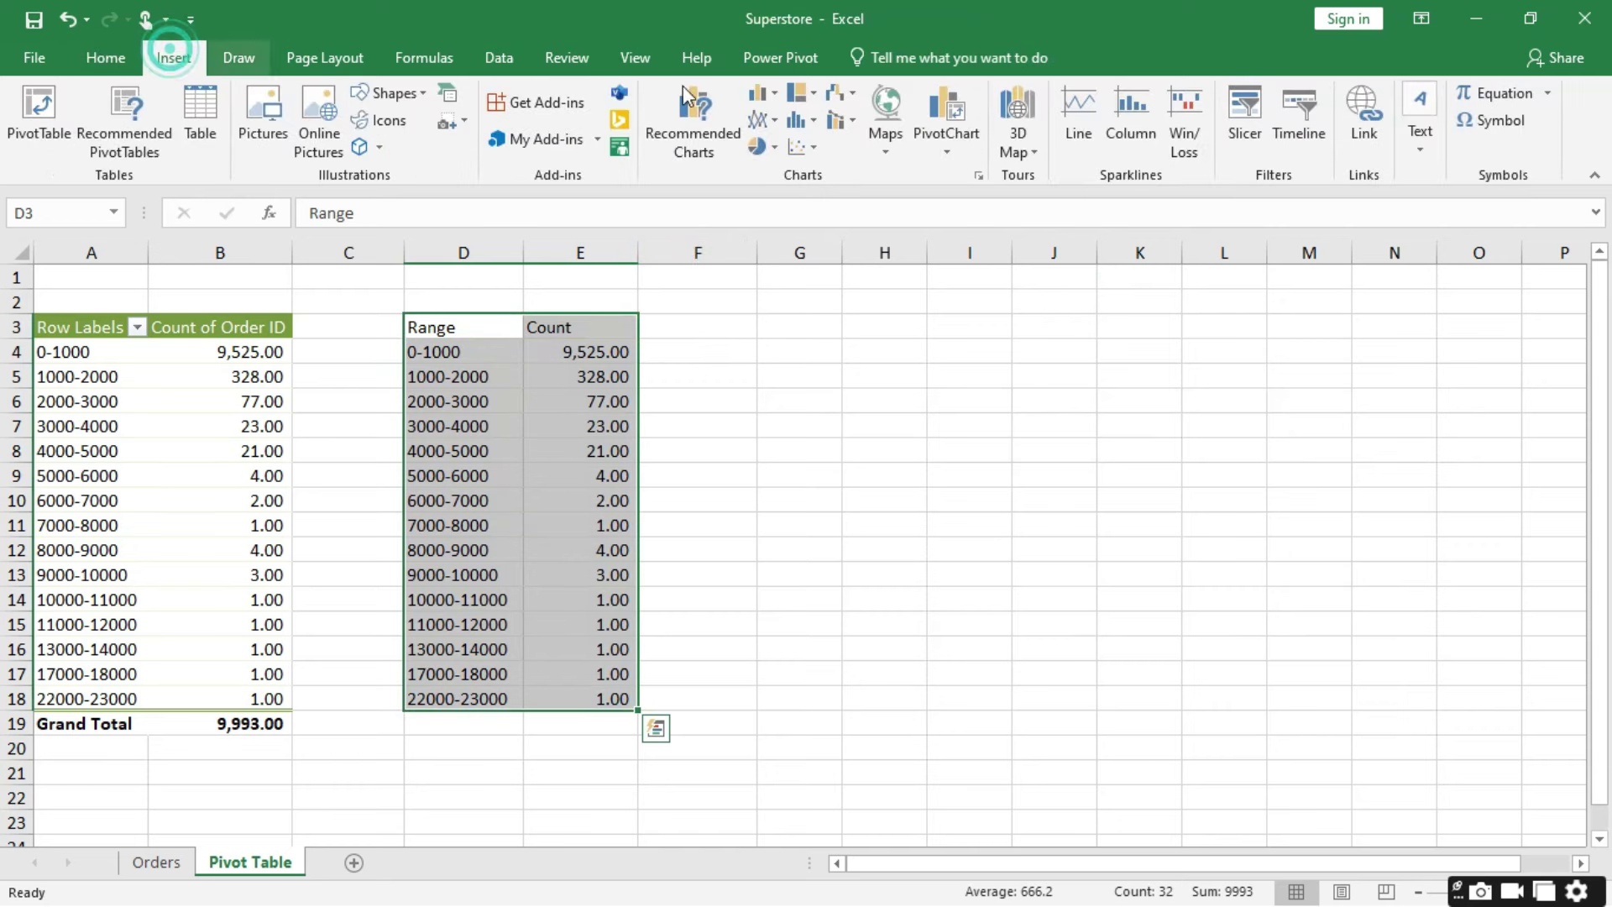
click(779, 98)
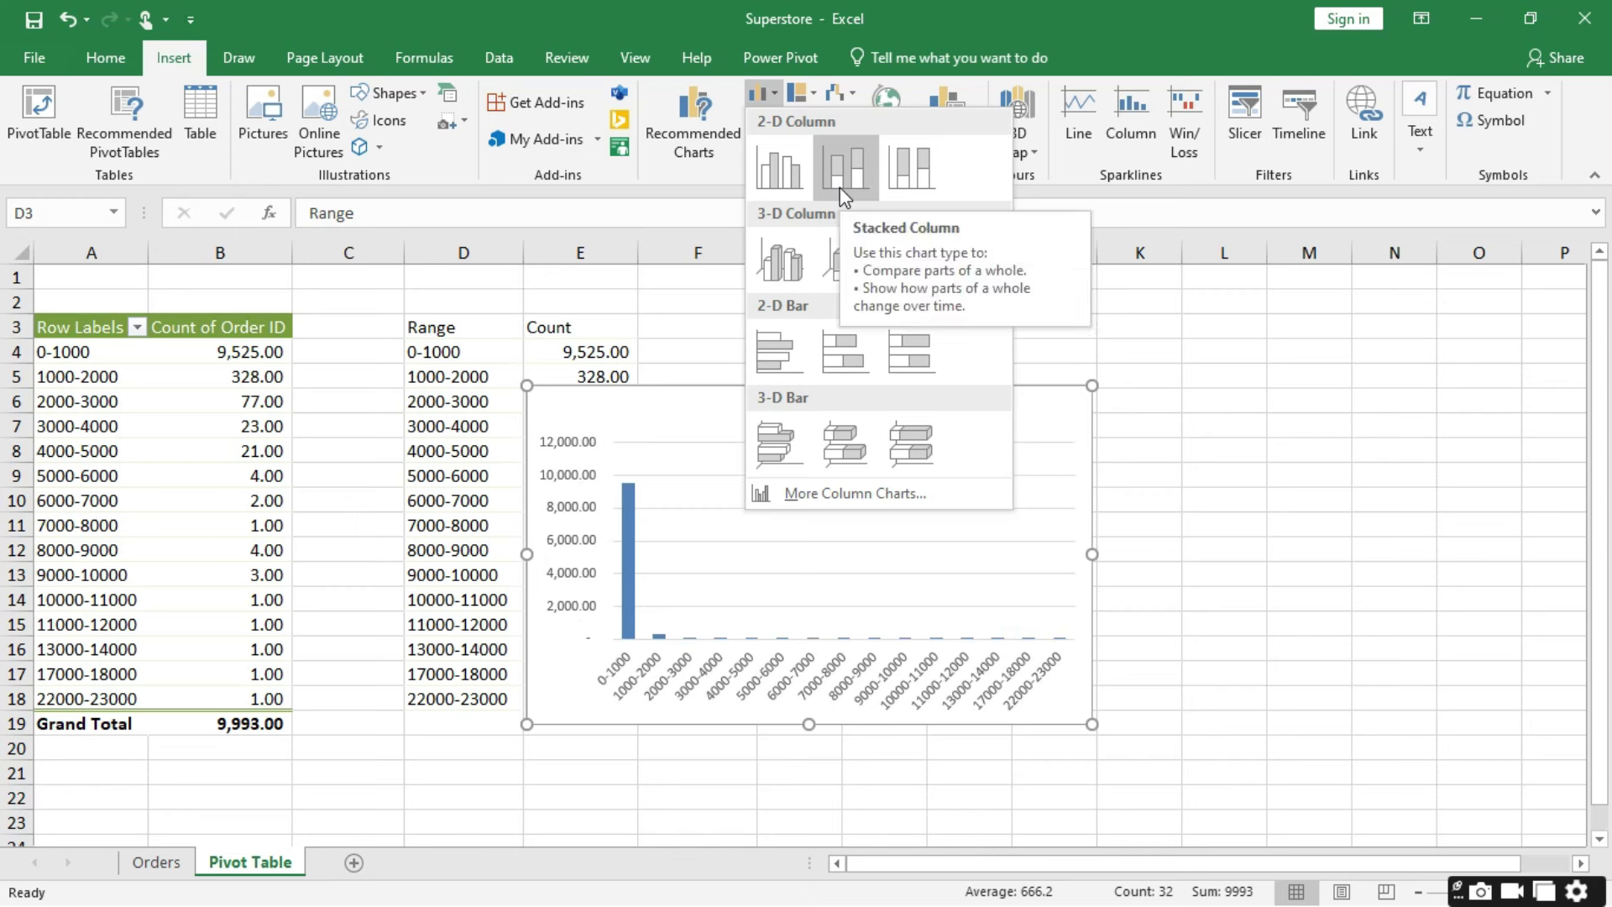
click(785, 187)
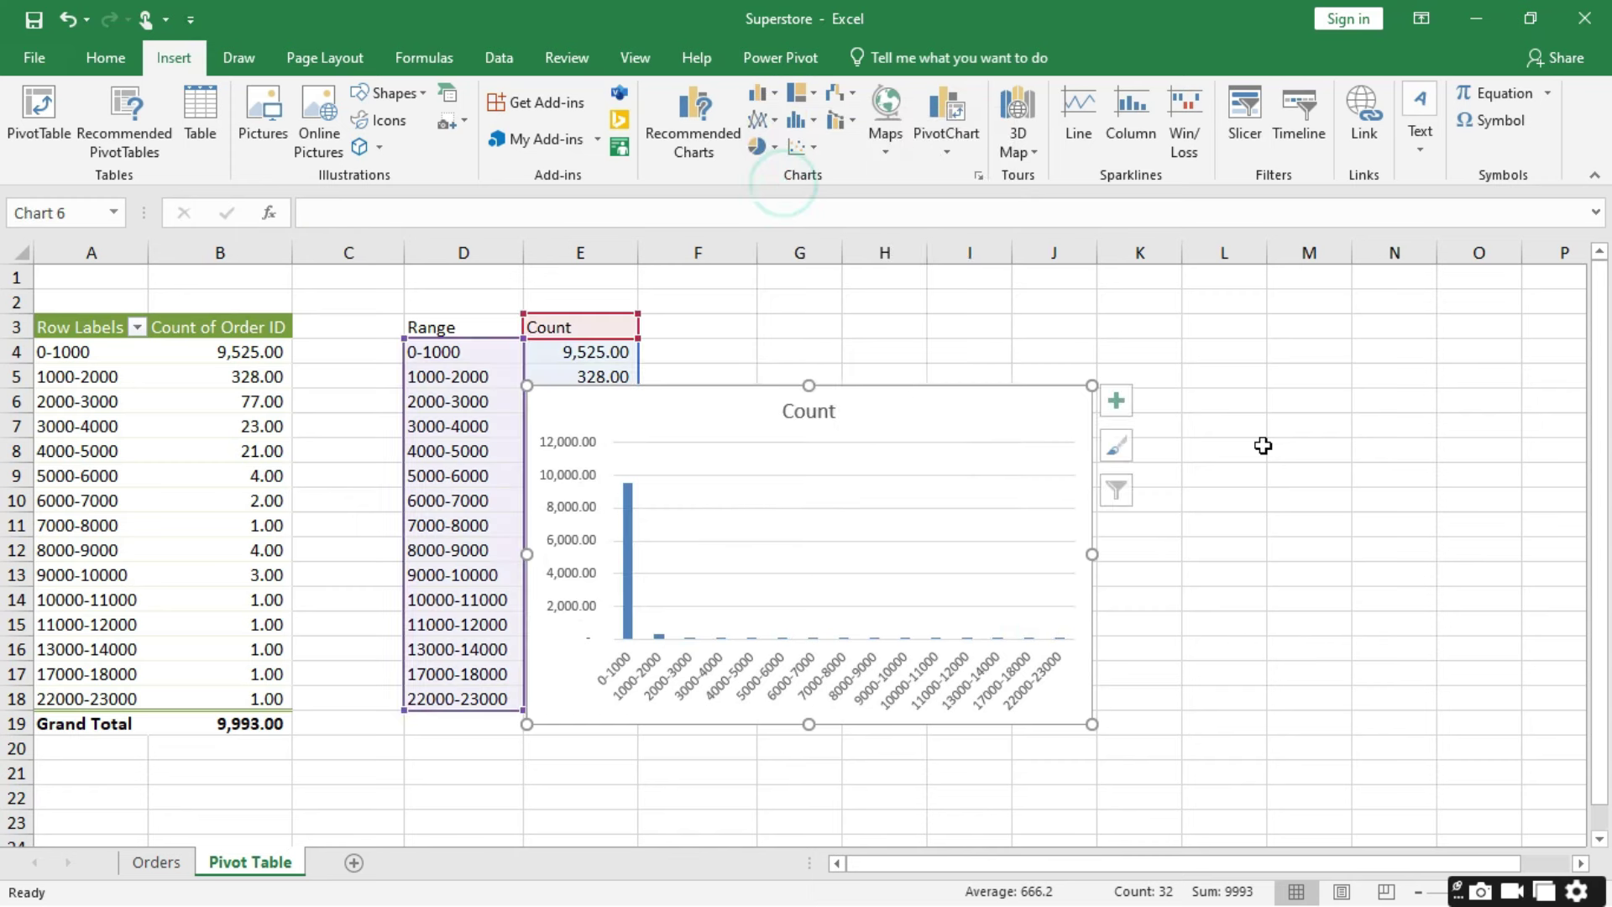
click(1126, 403)
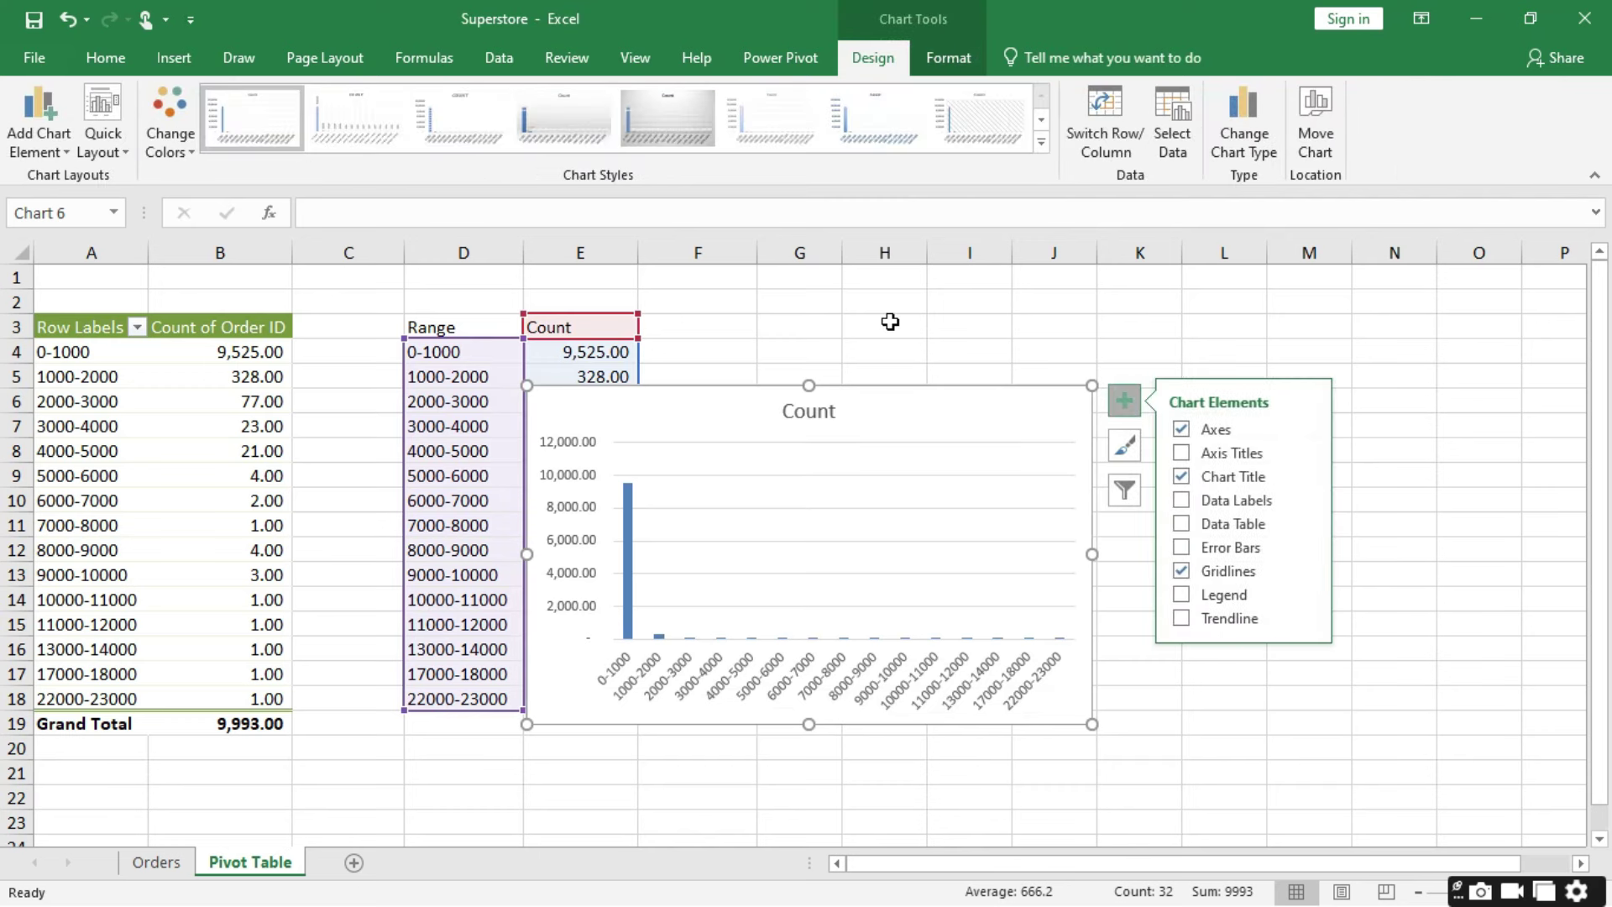
click(874, 415)
key(Delete)
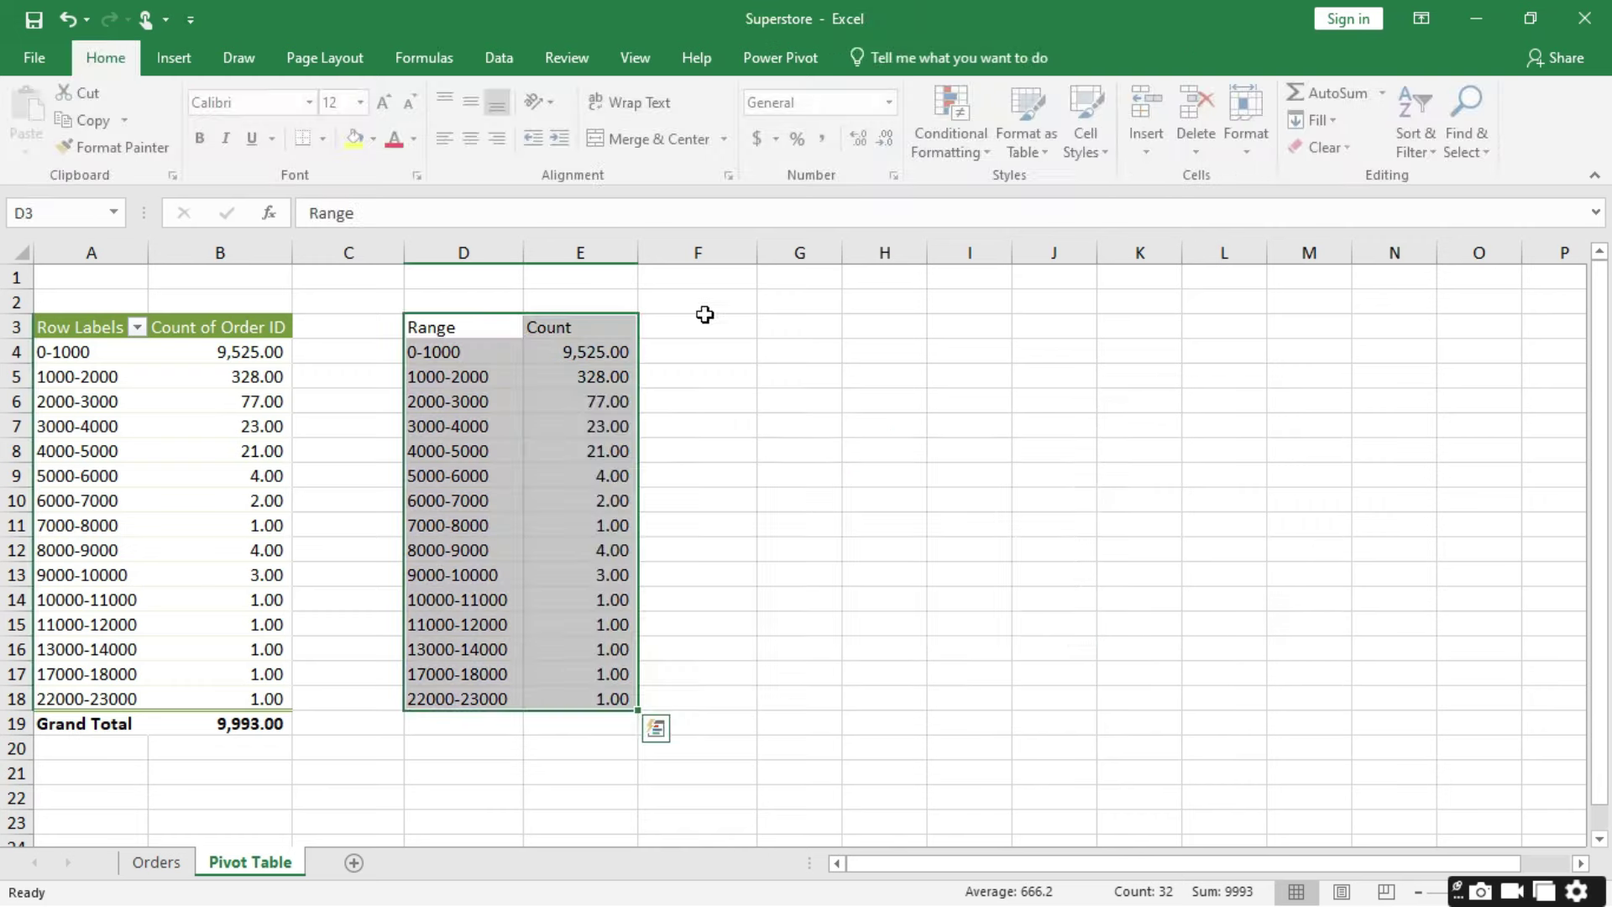
Step: Delete columns D and E holding the copied Range and Count data and deselect them
drag(463, 250, 590, 267)
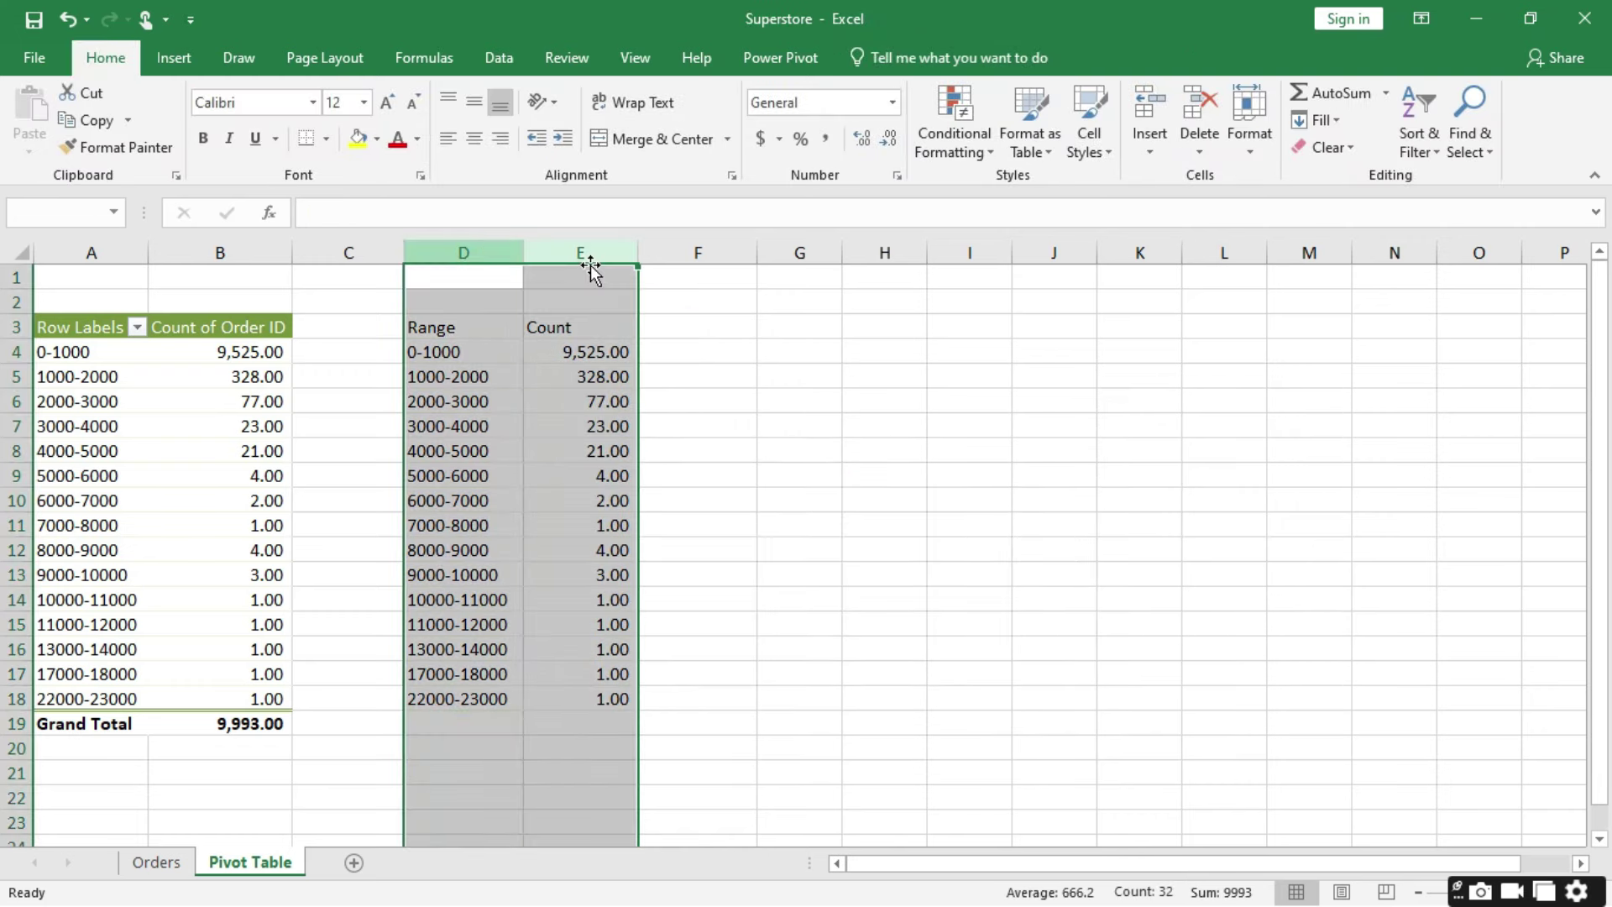
click(1200, 107)
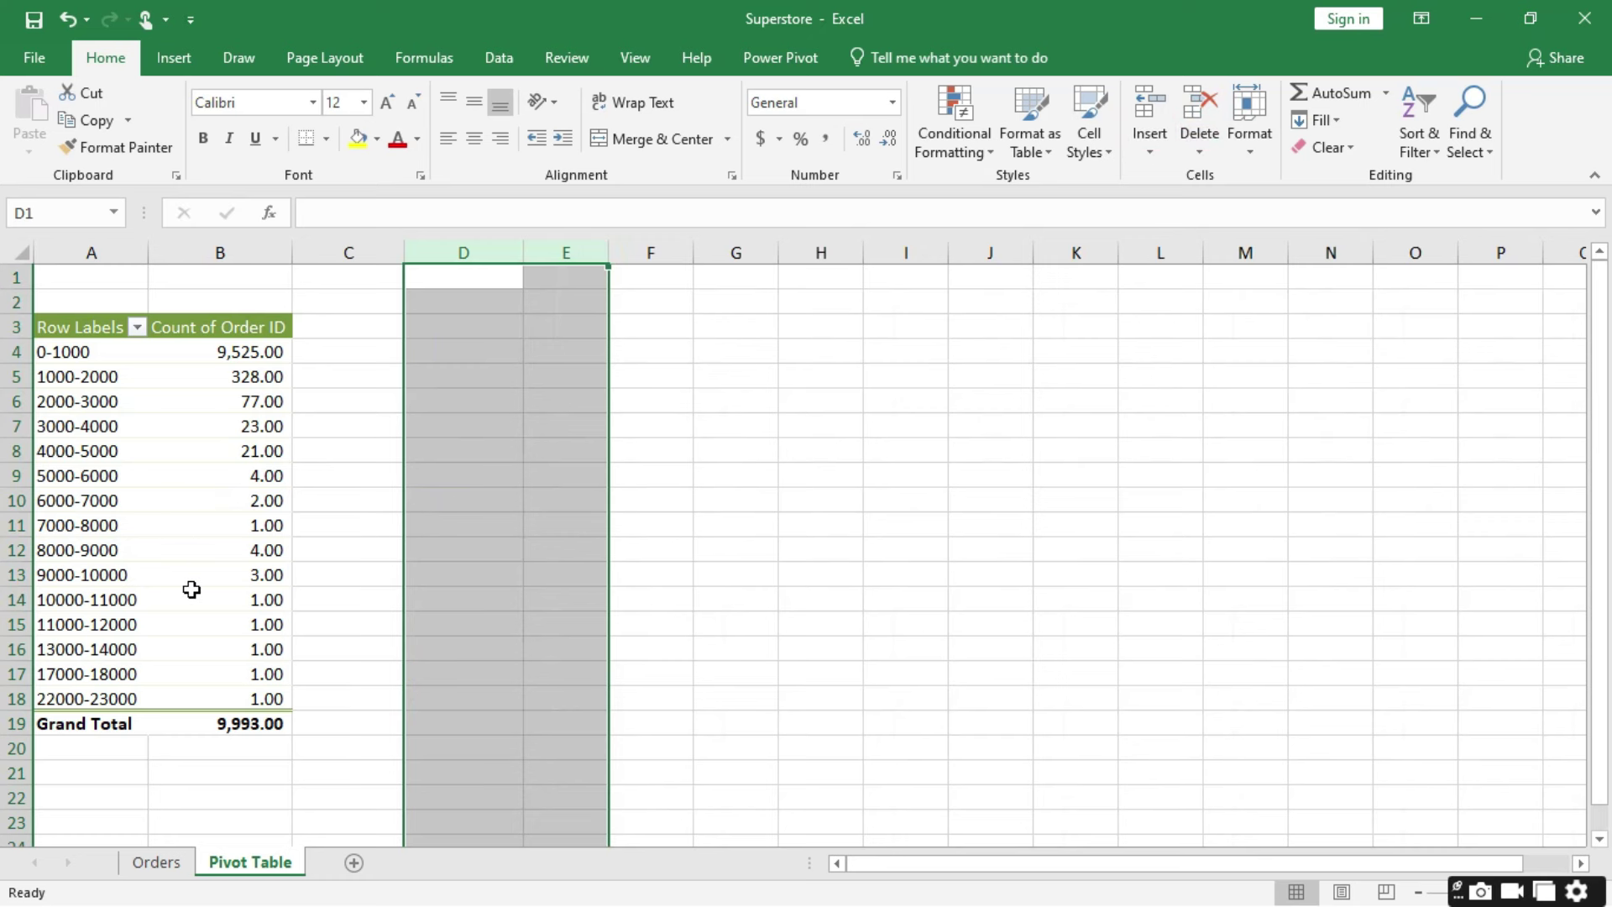
mouse_move(192, 589)
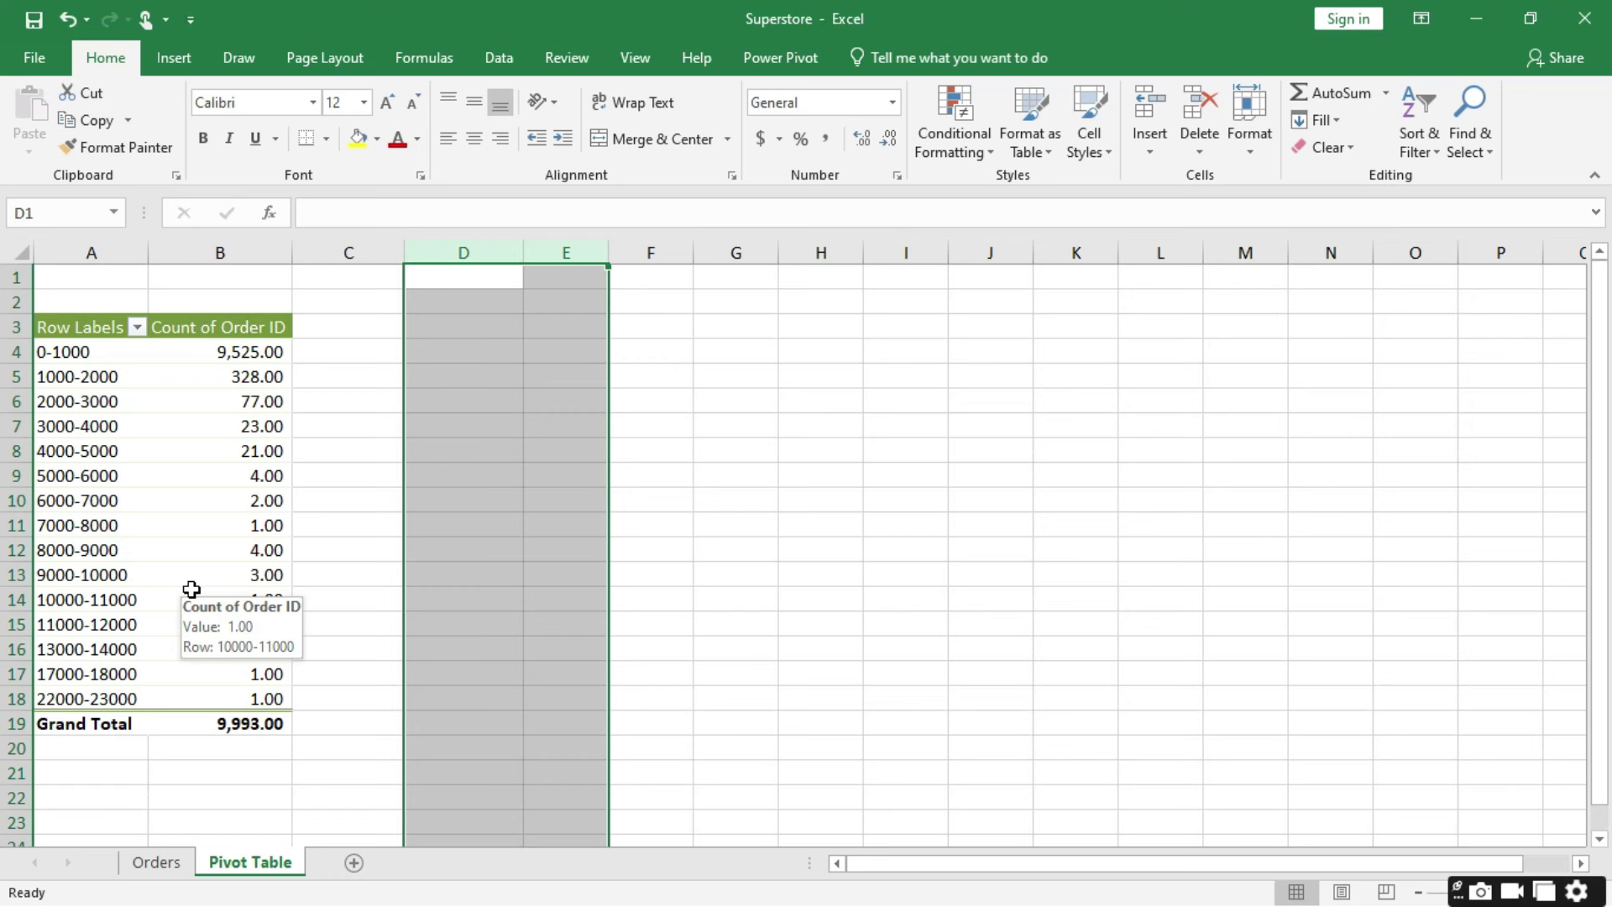
click(345, 521)
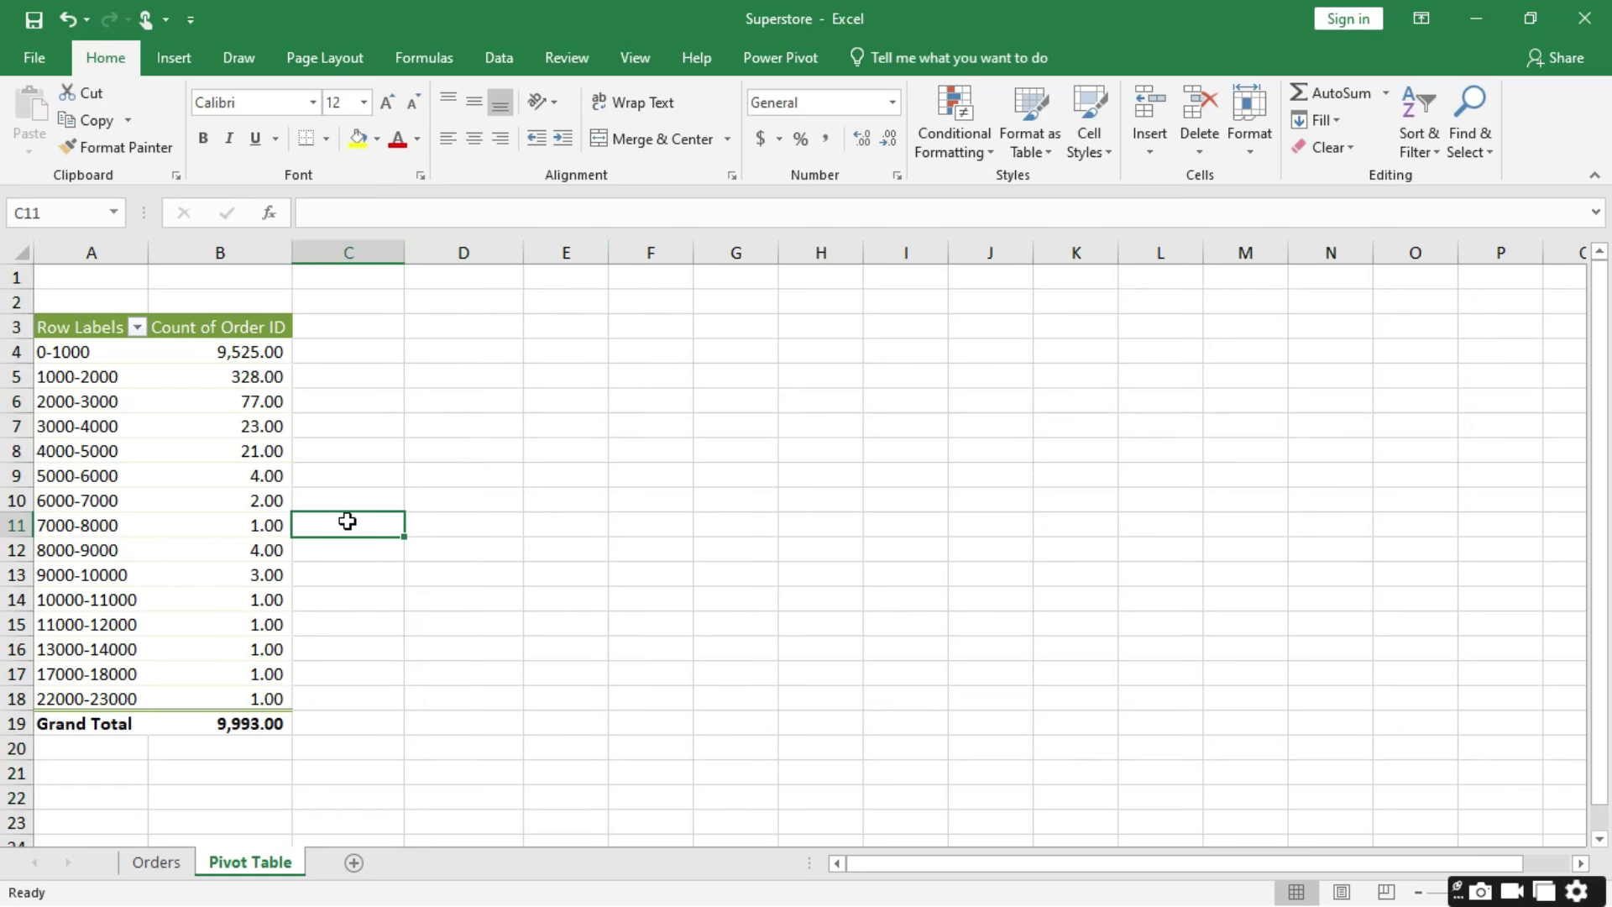